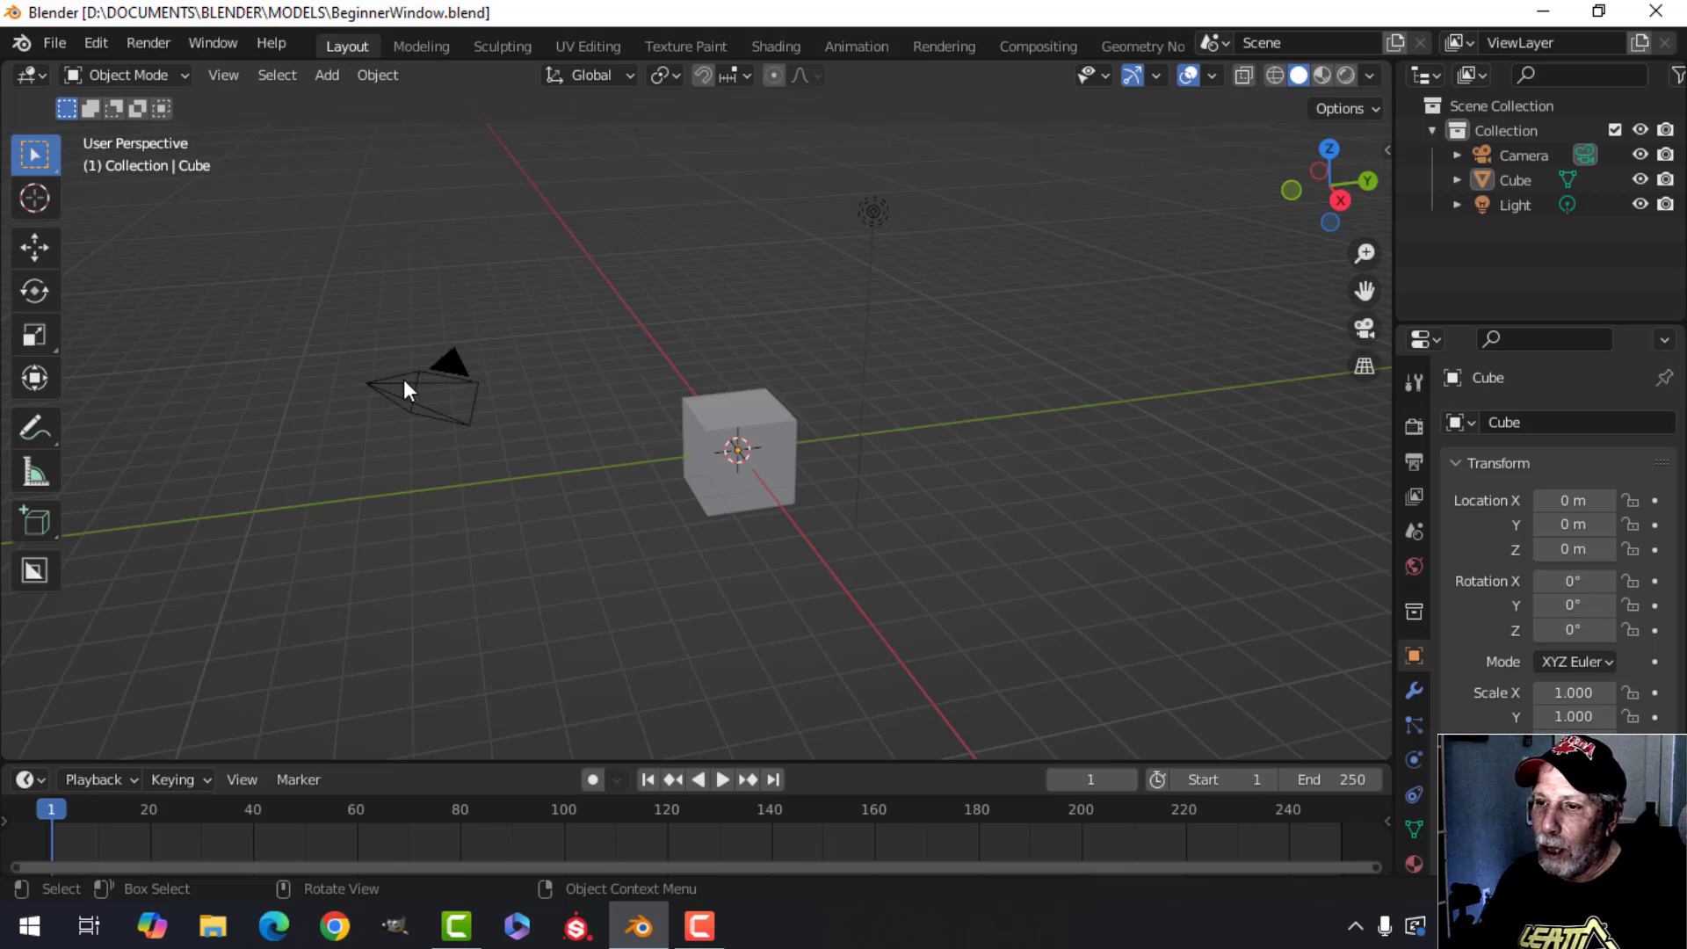
# Select the camera, cube and light one at a time, in the viewport and in the outliner.
pyautogui.click(429, 398)
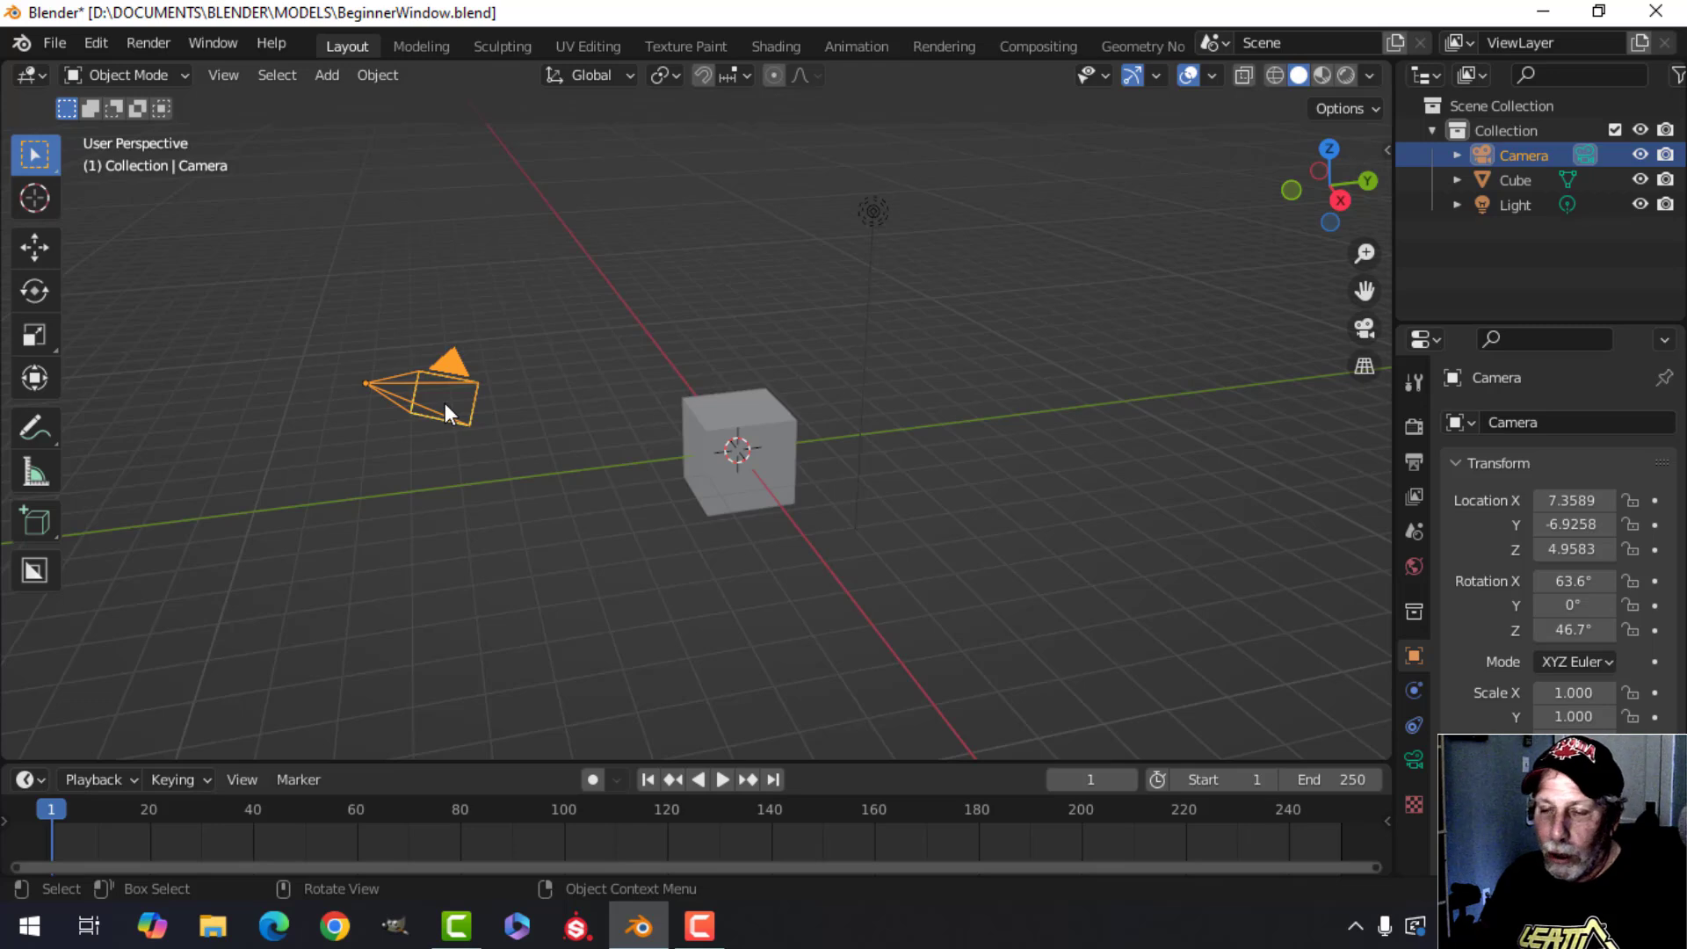
pyautogui.click(794, 497)
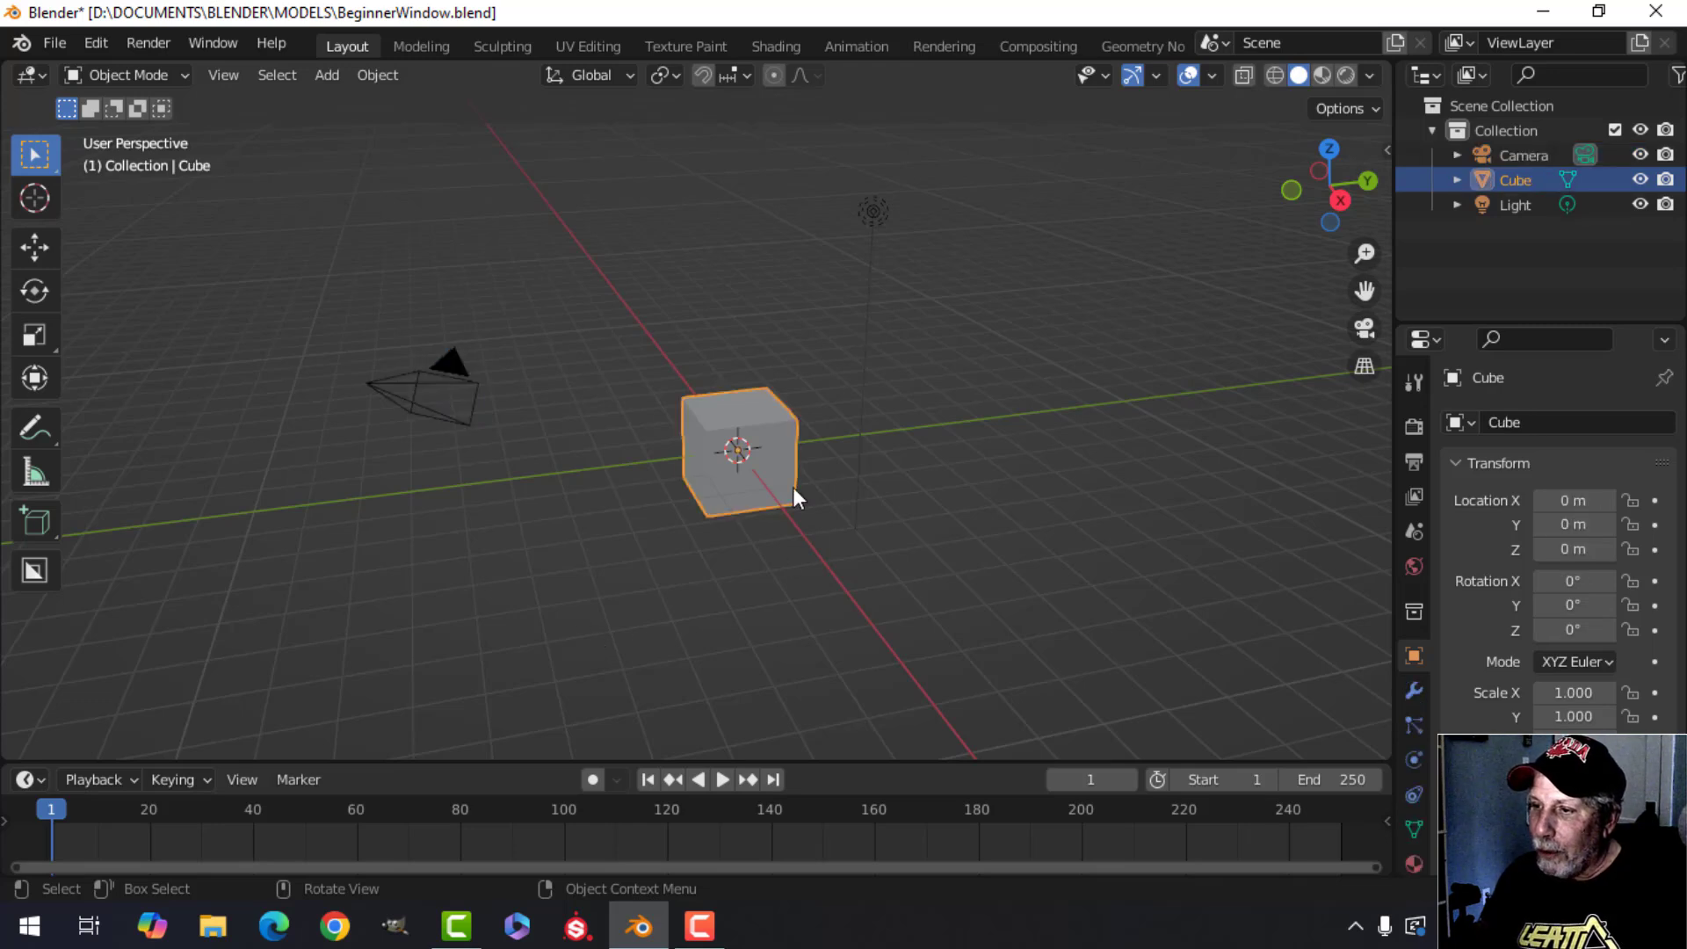
pyautogui.click(874, 212)
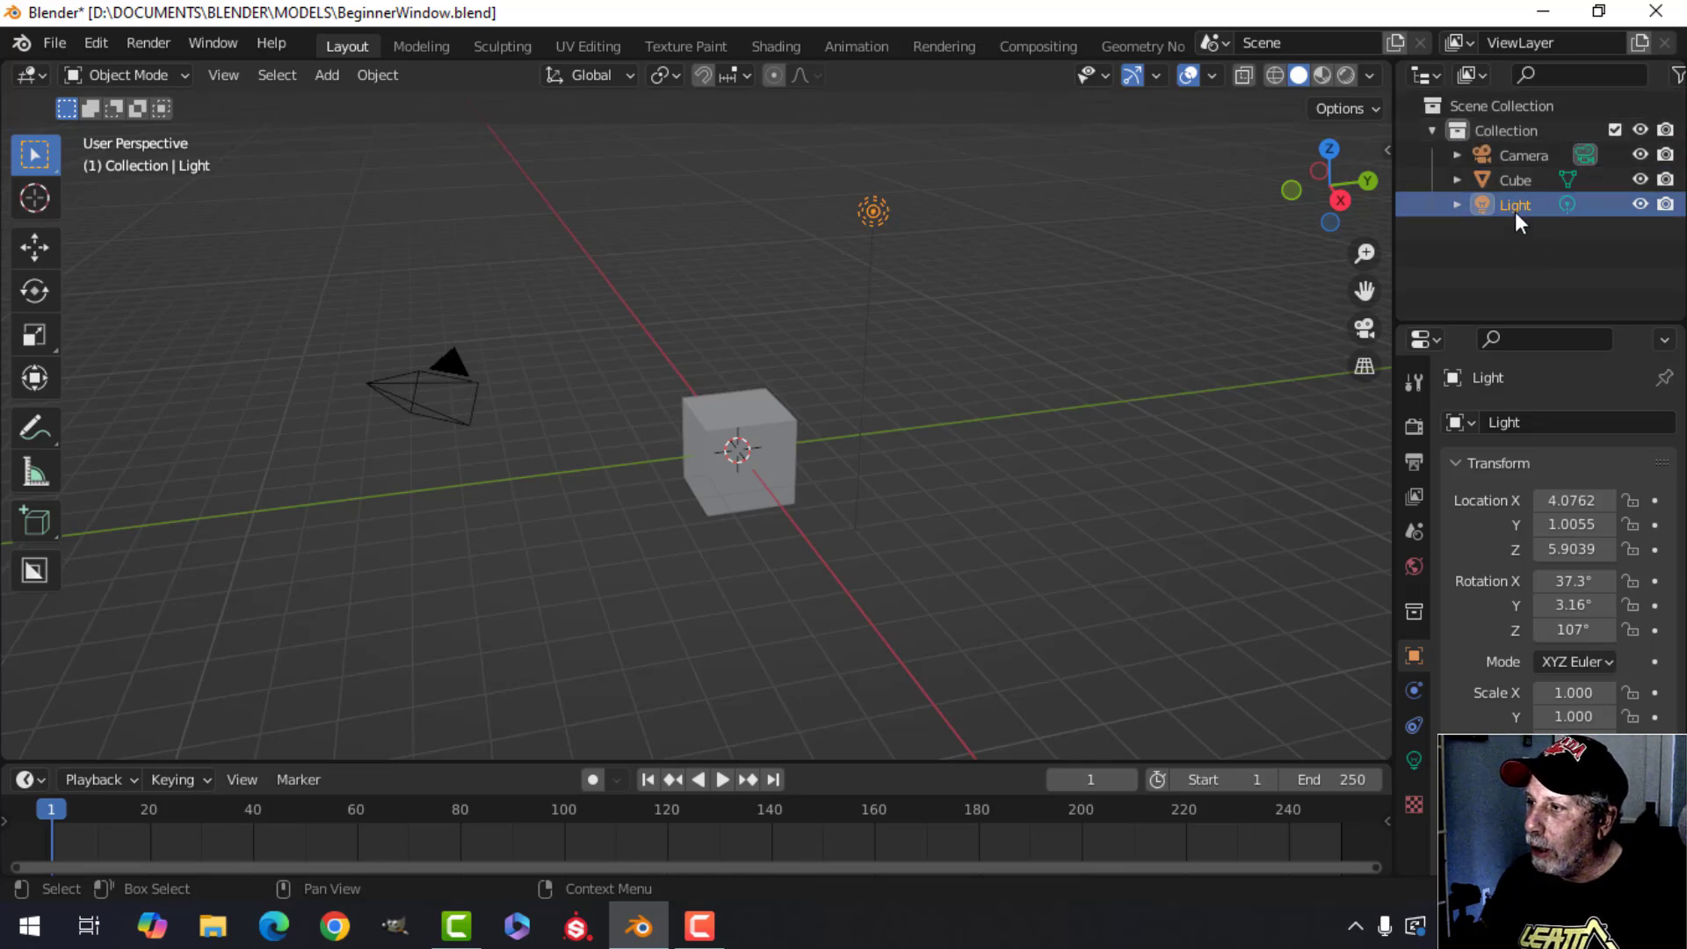
pyautogui.click(1516, 181)
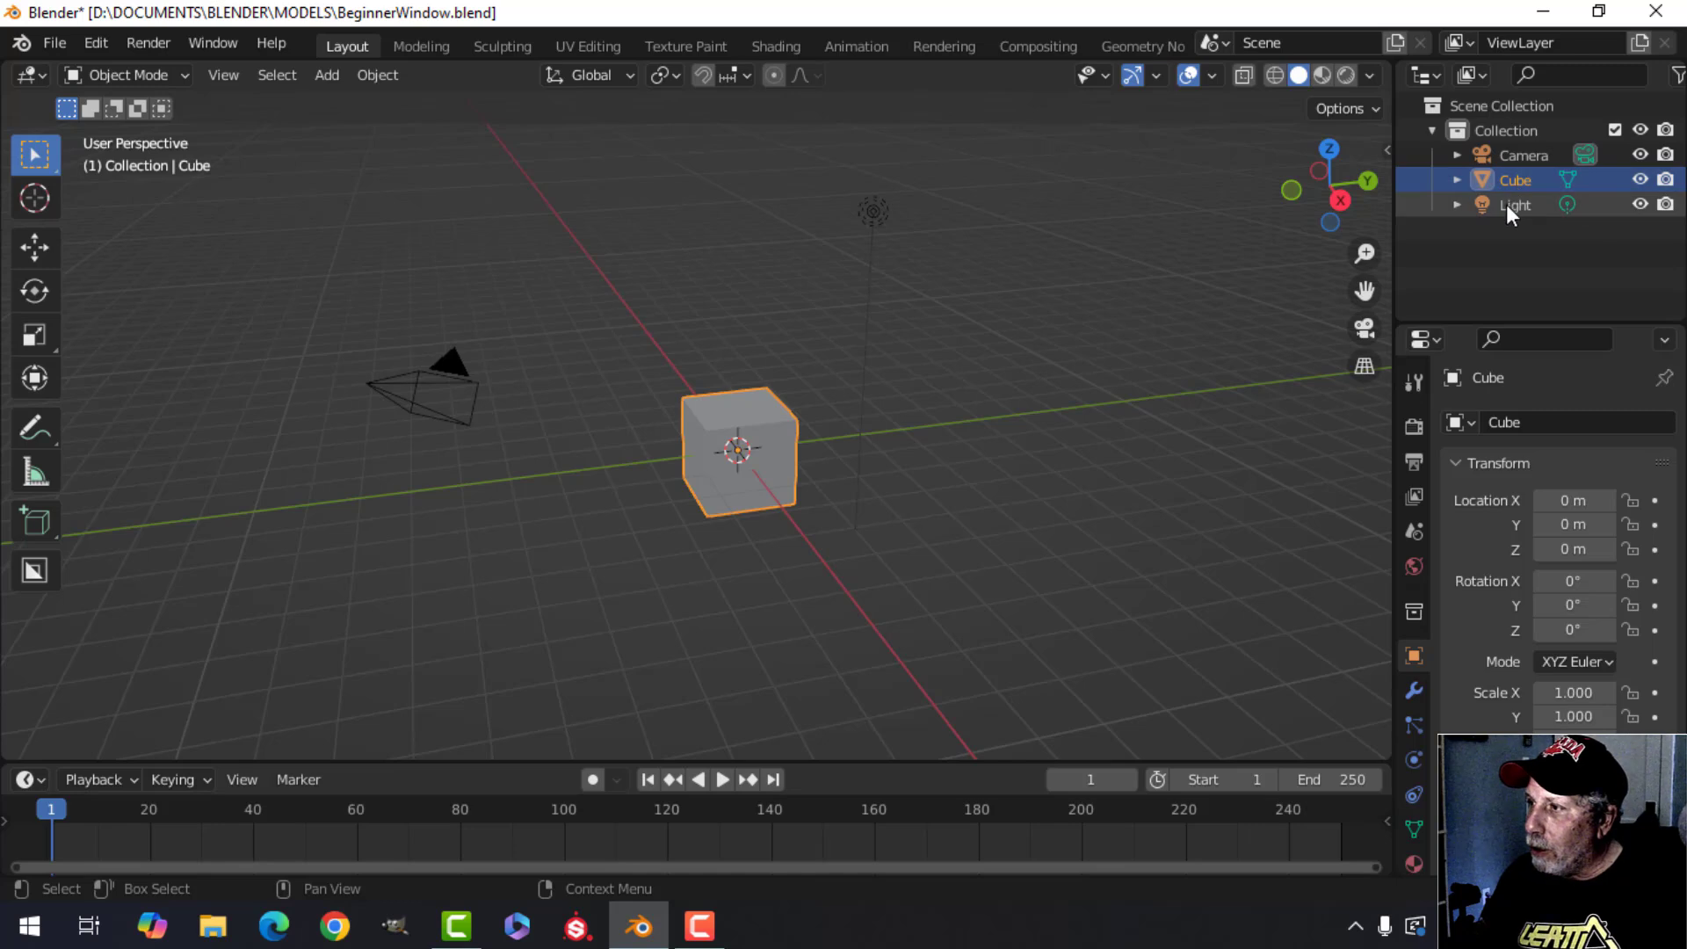
pyautogui.click(1517, 156)
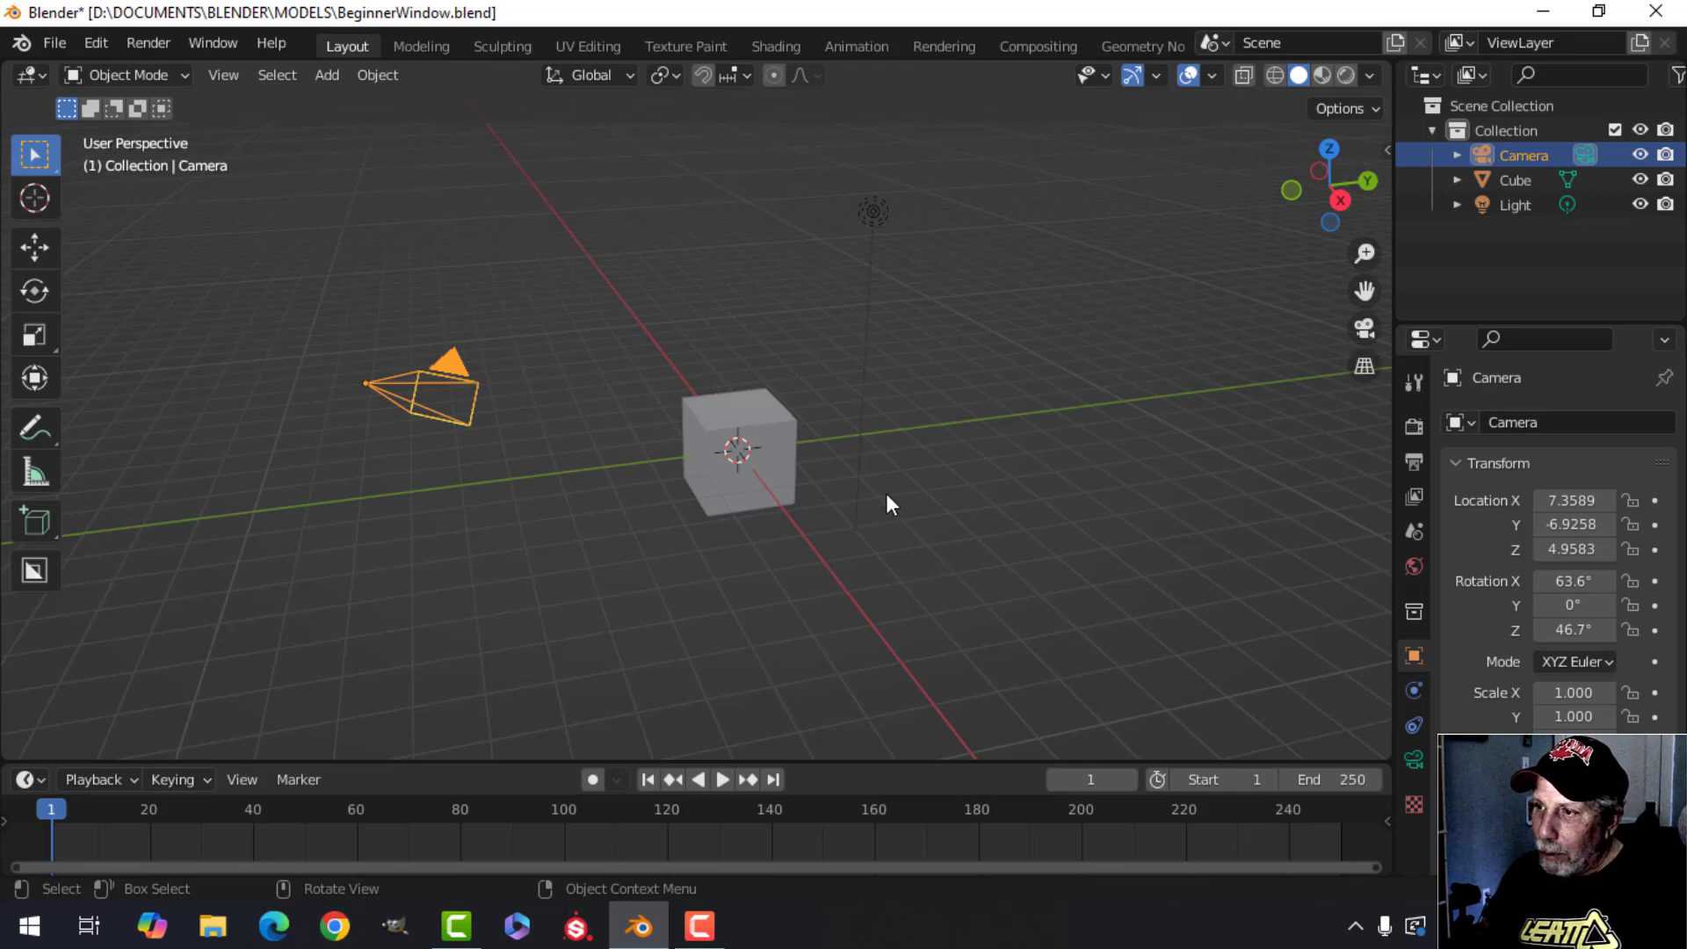
# Select every object in the scene and delete them all.
pyautogui.press('a')
pyautogui.press('a')
pyautogui.press('a')
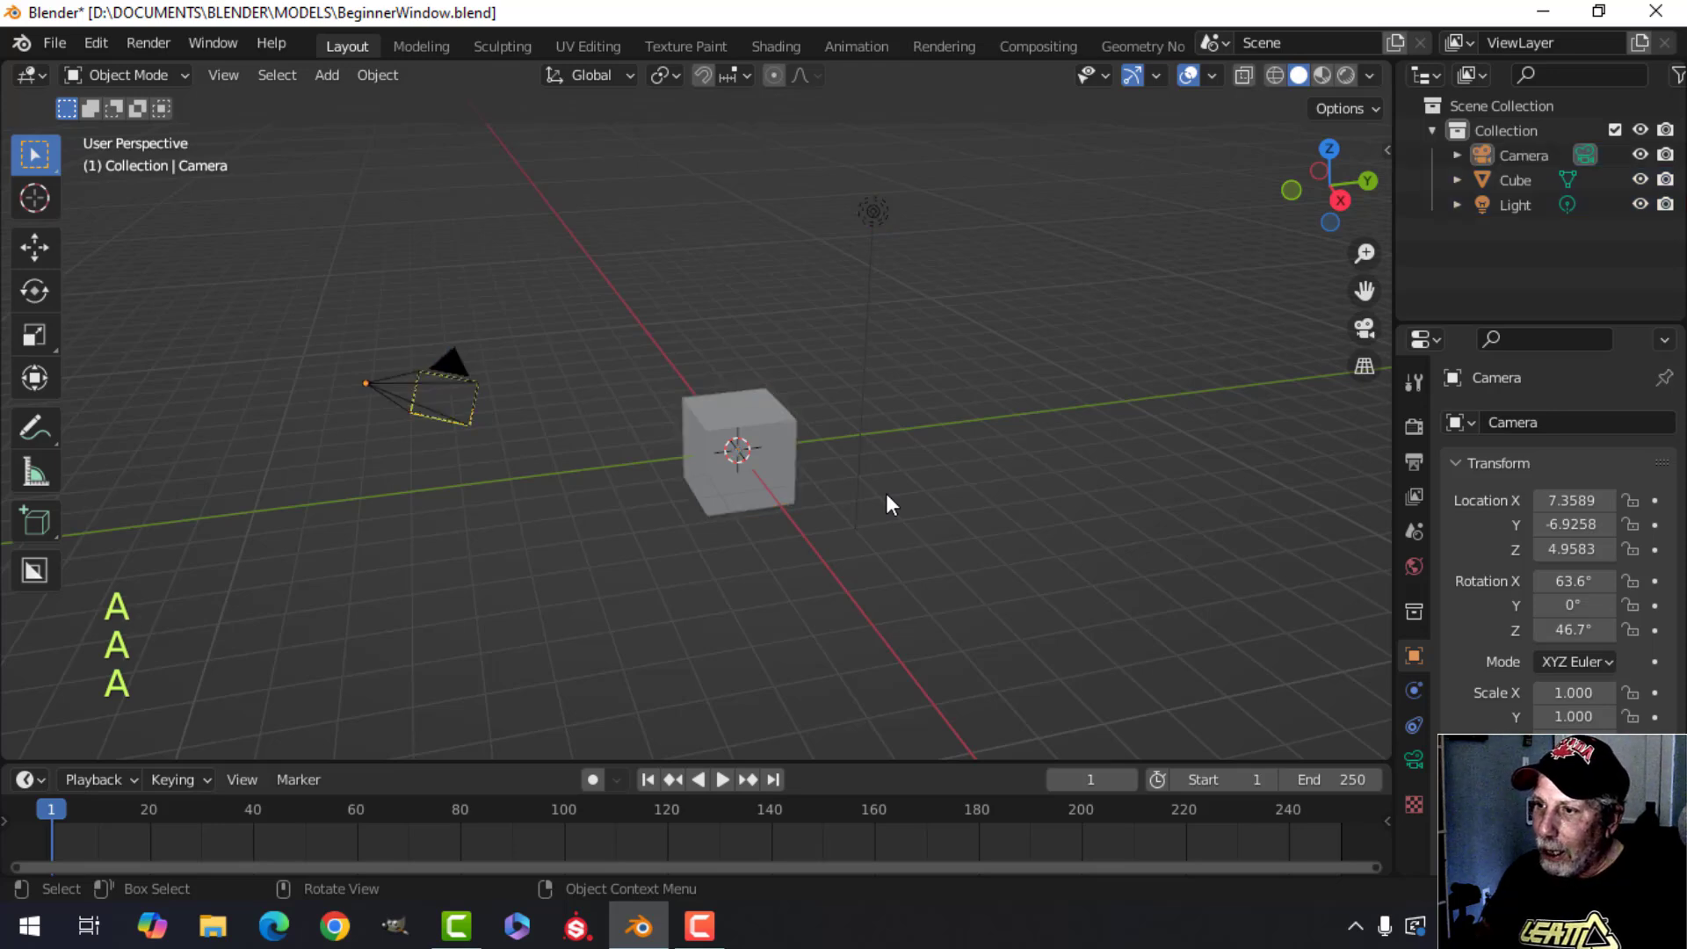
pyautogui.hotkey('alt', 'a')
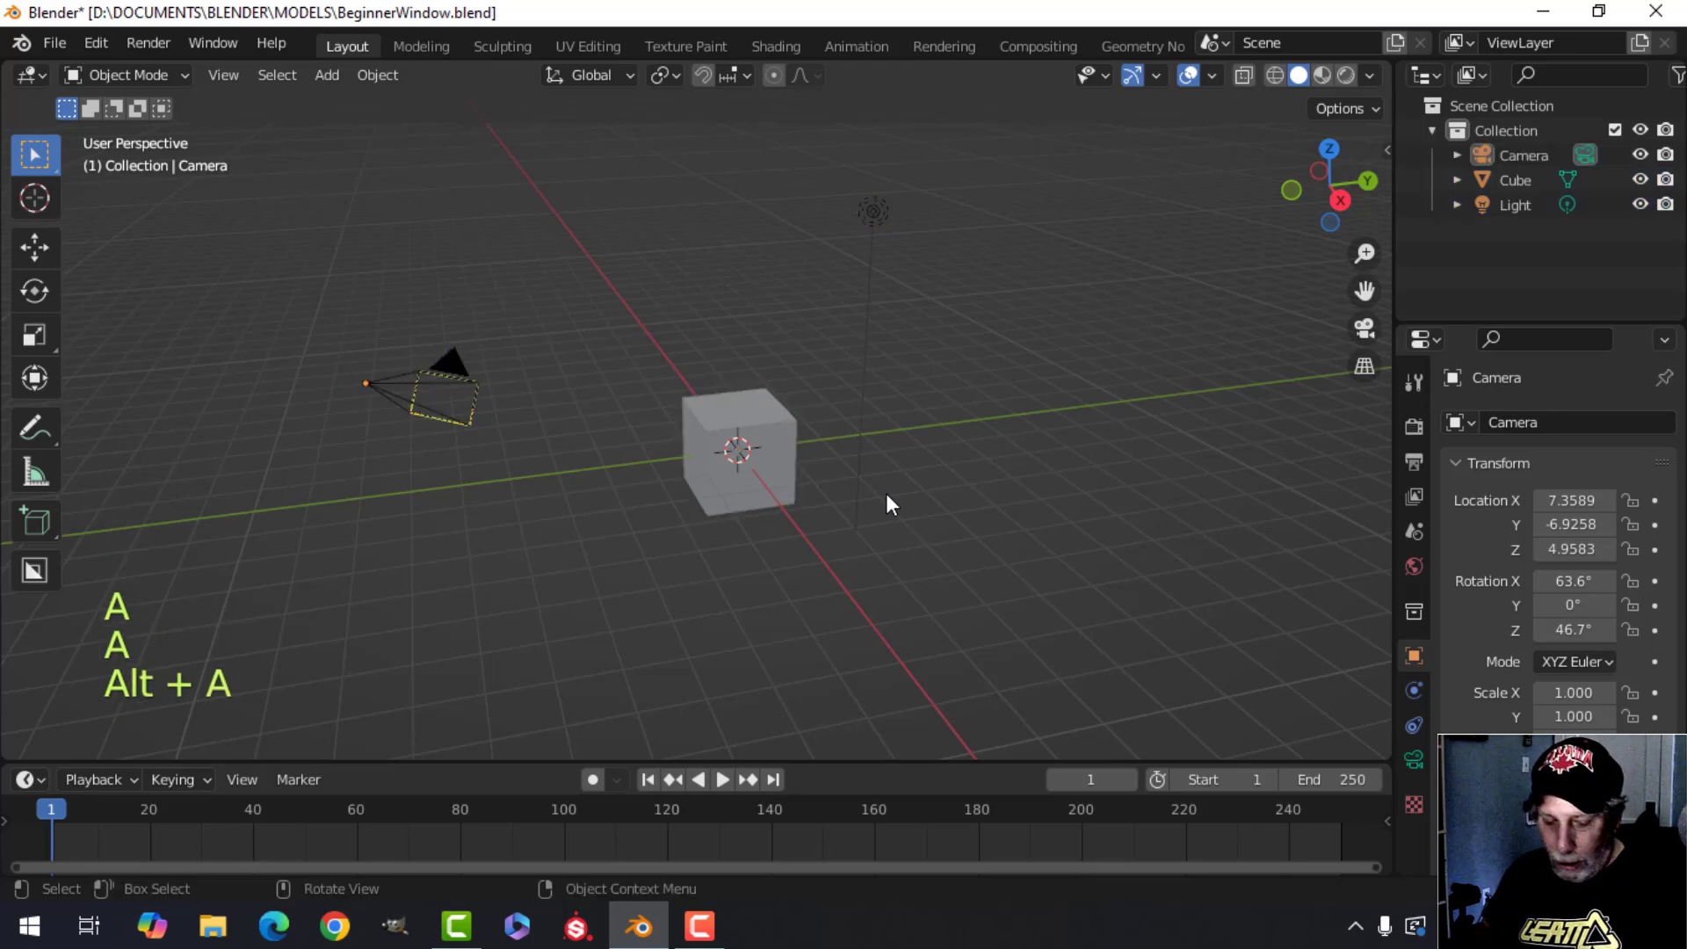
pyautogui.press('a')
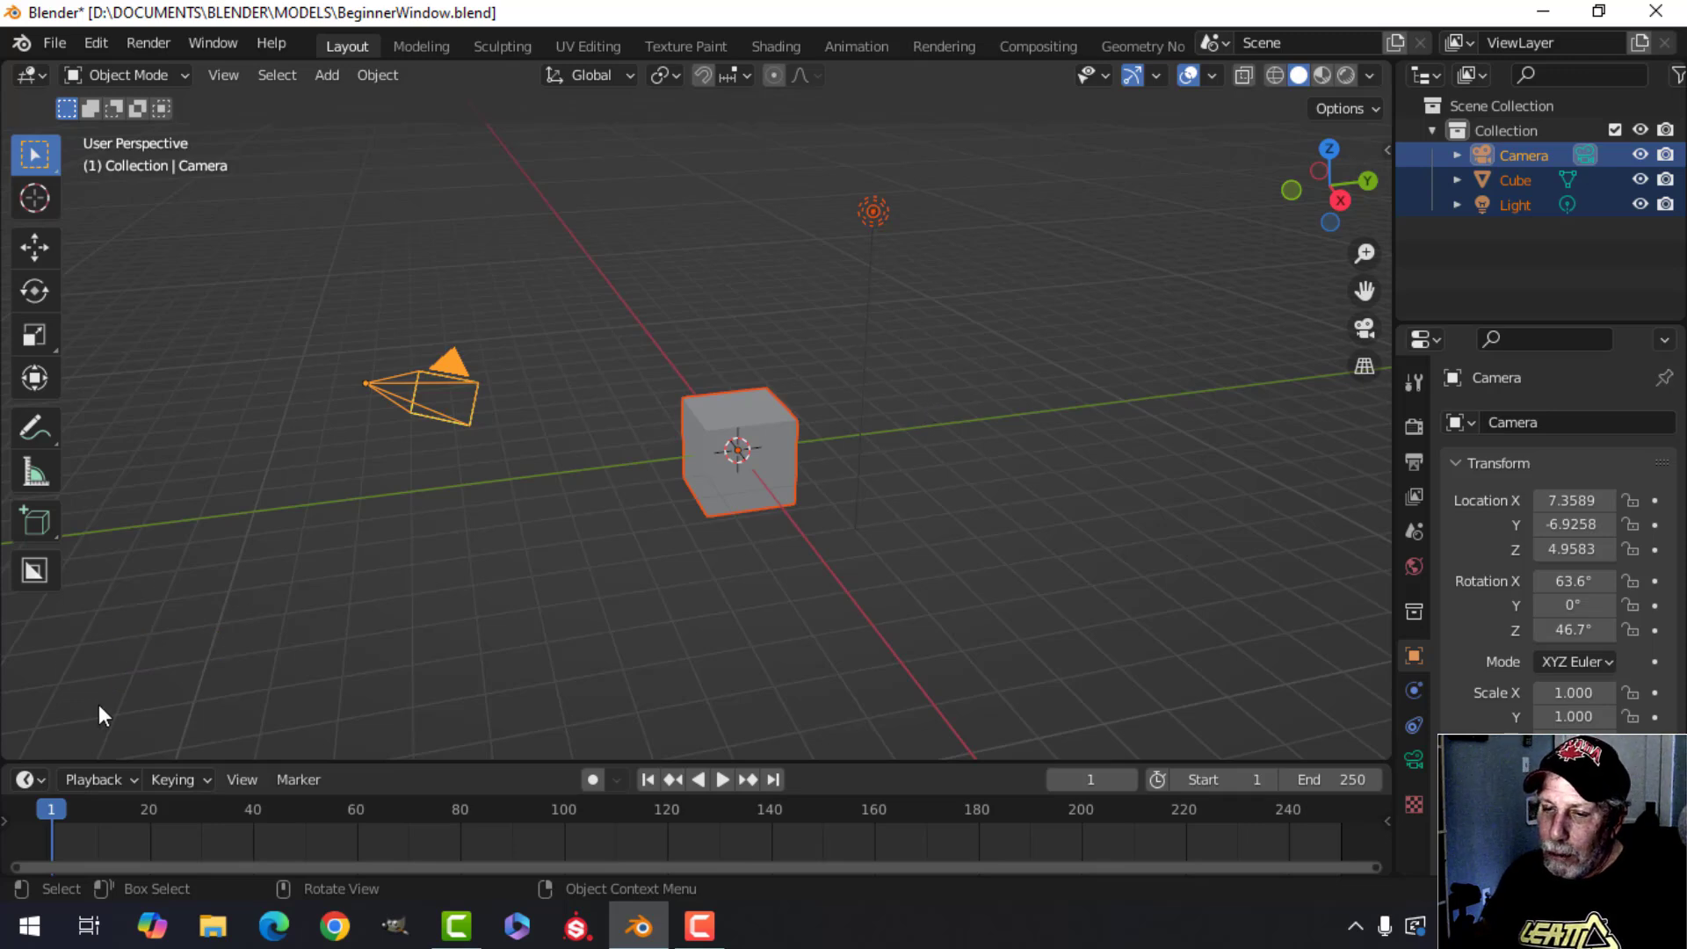
pyautogui.press('a')
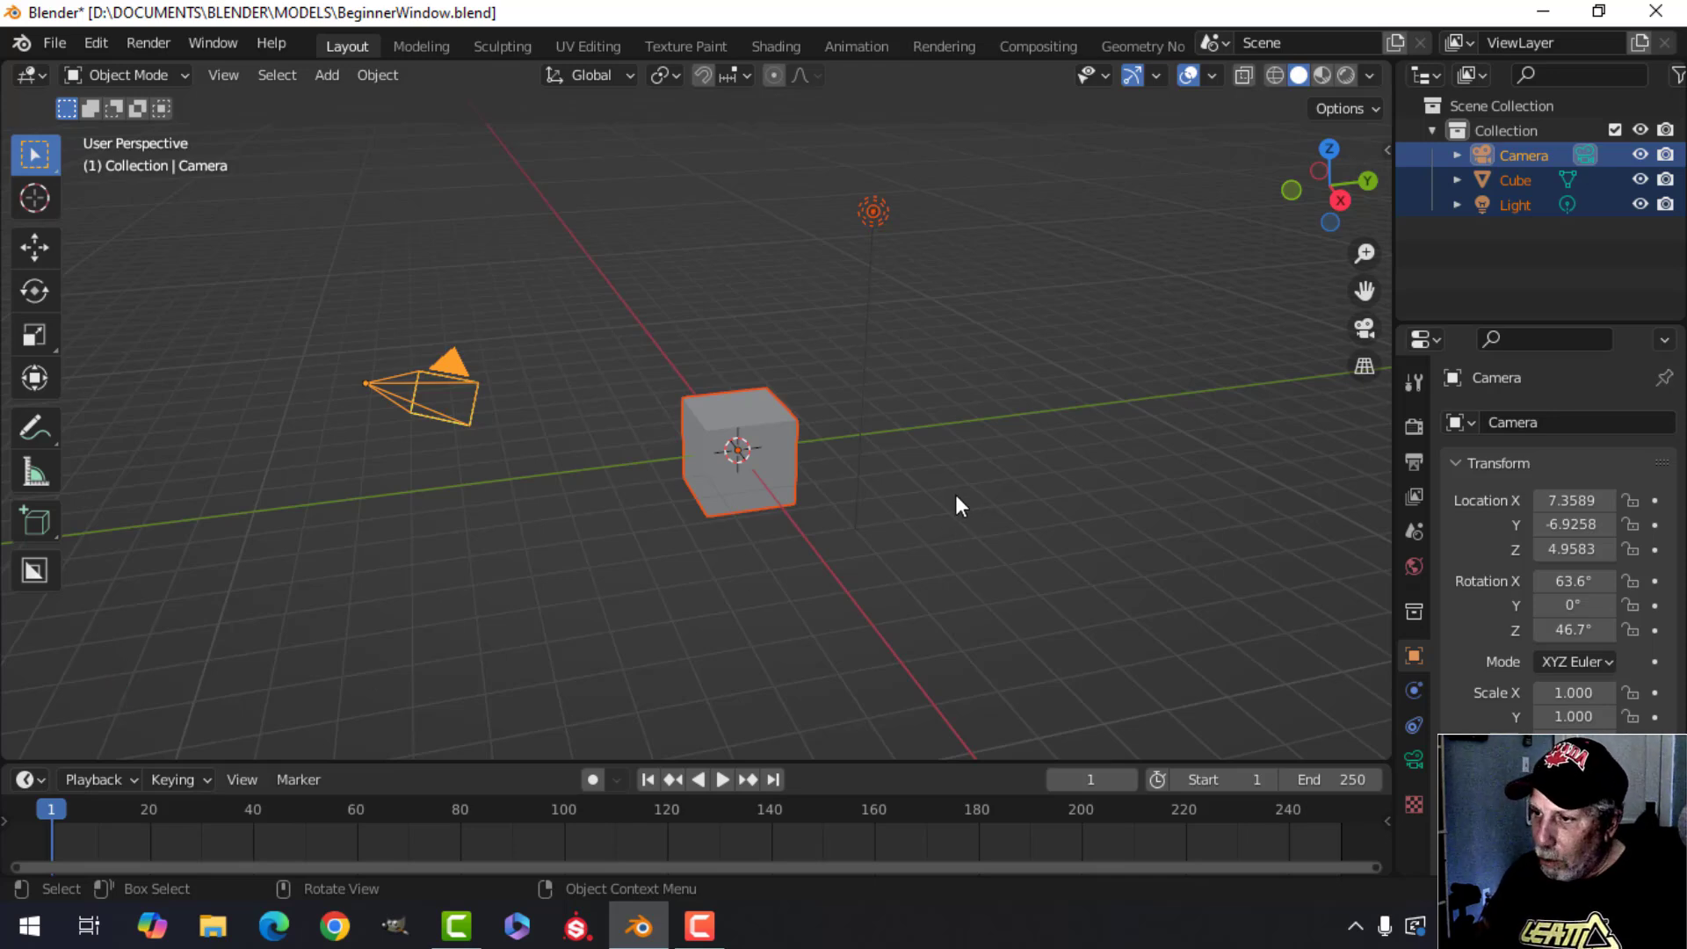
pyautogui.press('x')
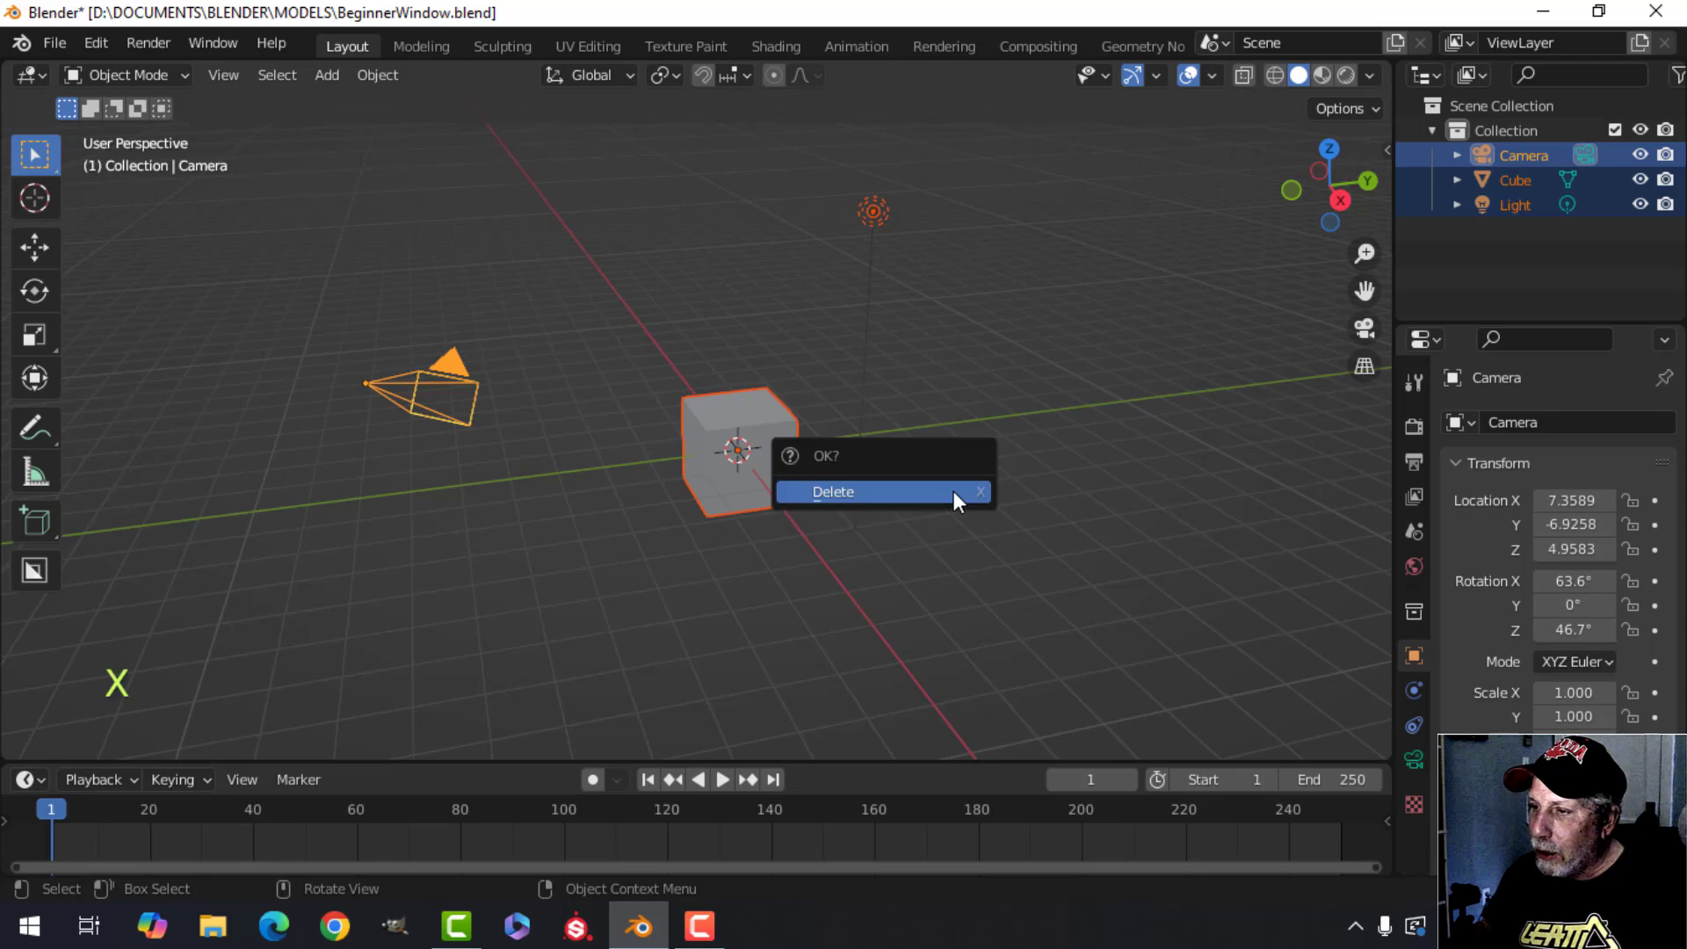
pyautogui.click(835, 493)
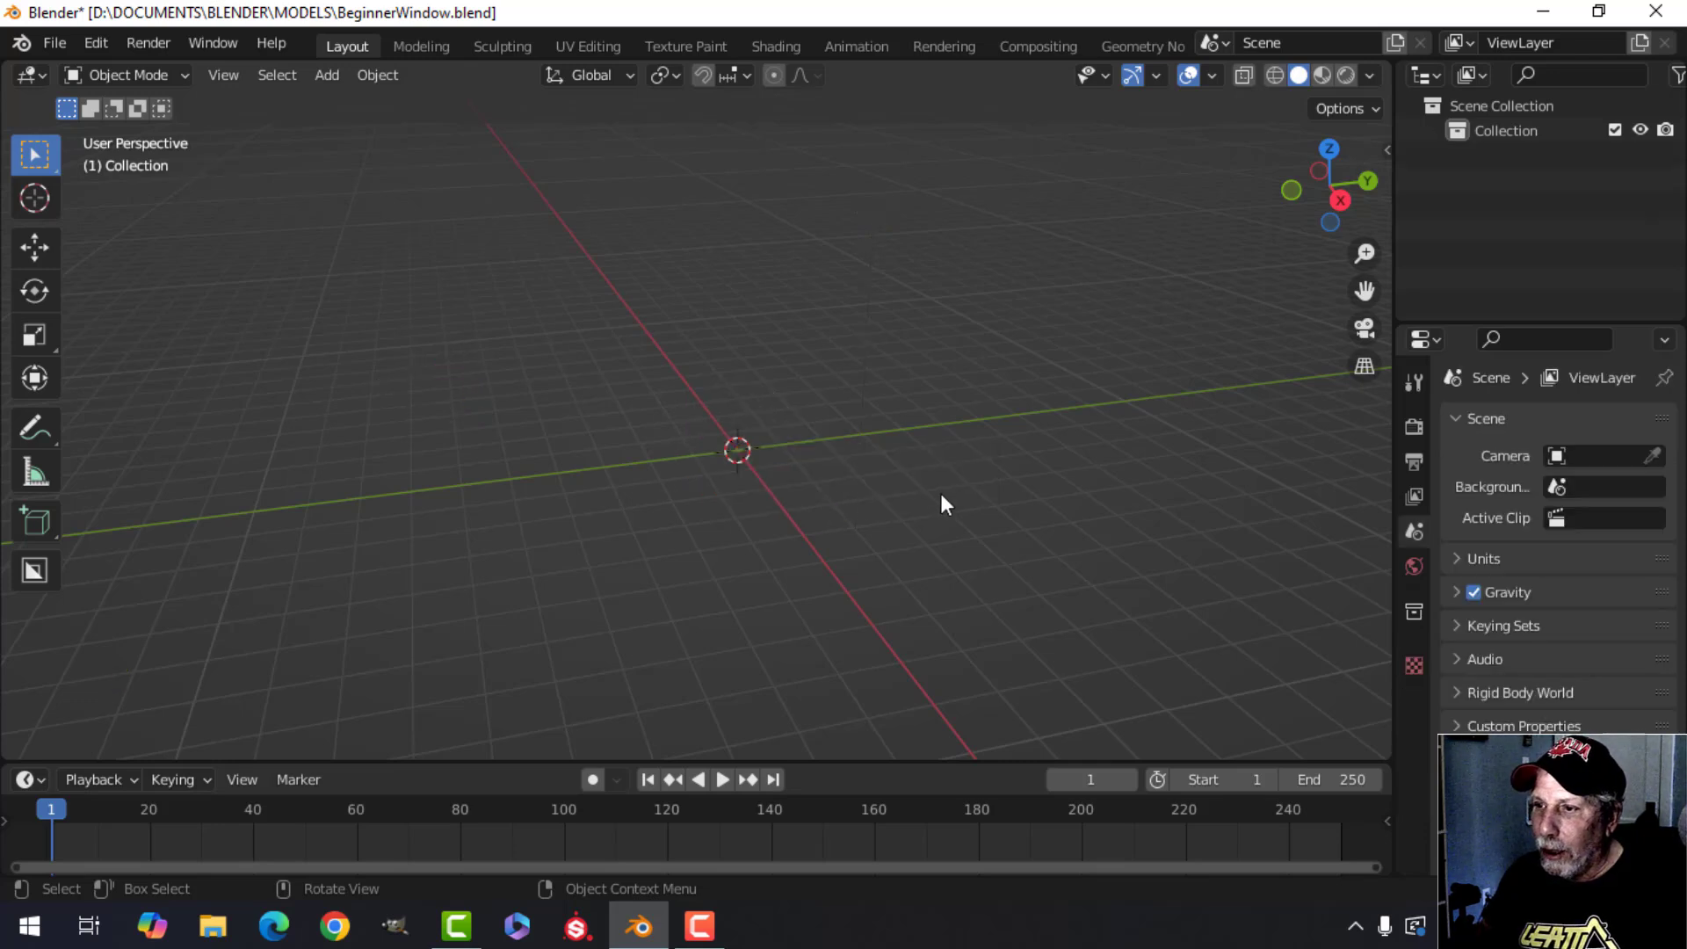
# Orbit the empty scene and return to the front orthographic view.
pyautogui.moveTo(867, 478); pyautogui.dragTo(952, 470, button='middle')
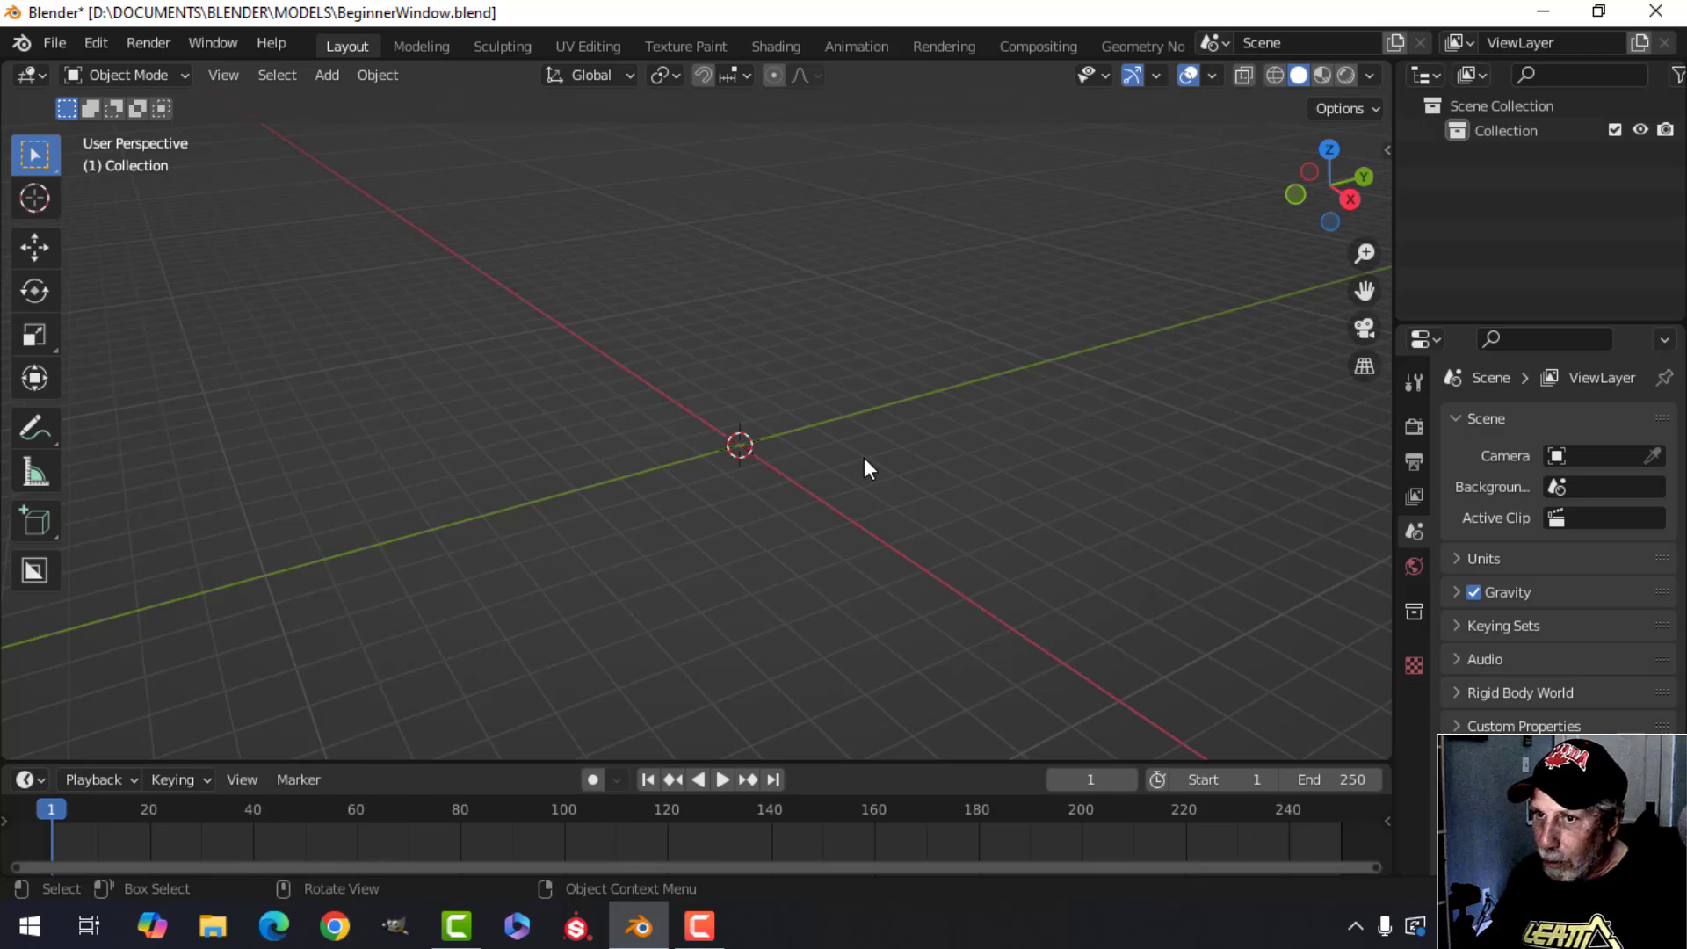
pyautogui.press('KP_1')
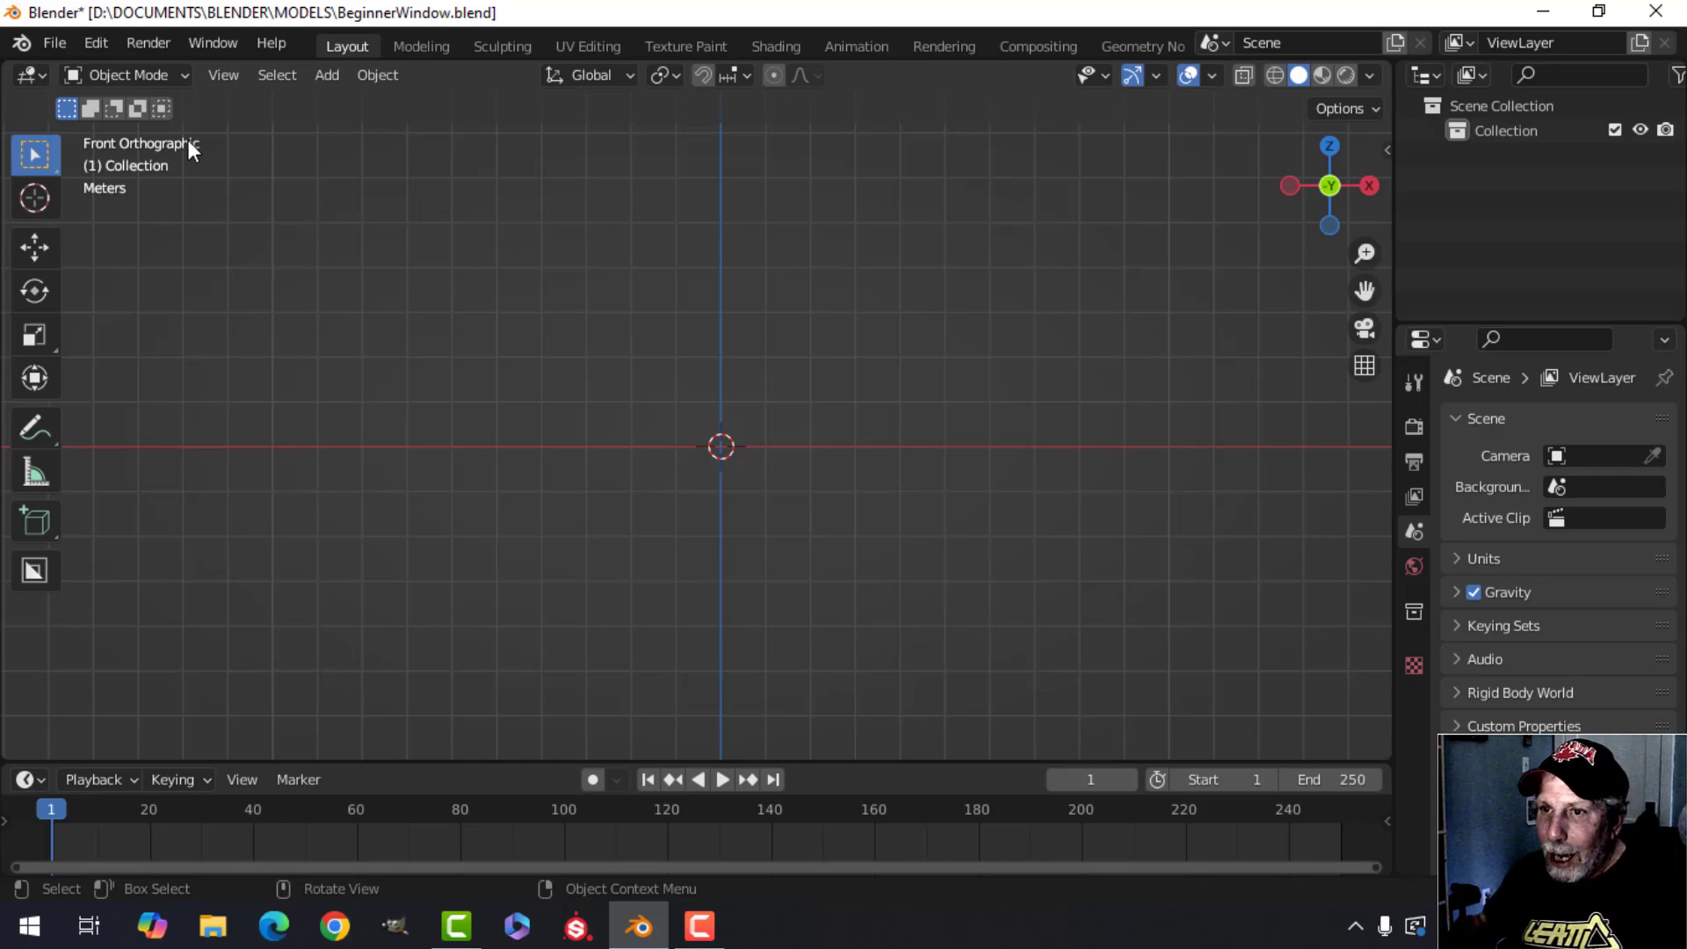
pyautogui.moveTo(794, 292); pyautogui.dragTo(789, 354, button='middle')
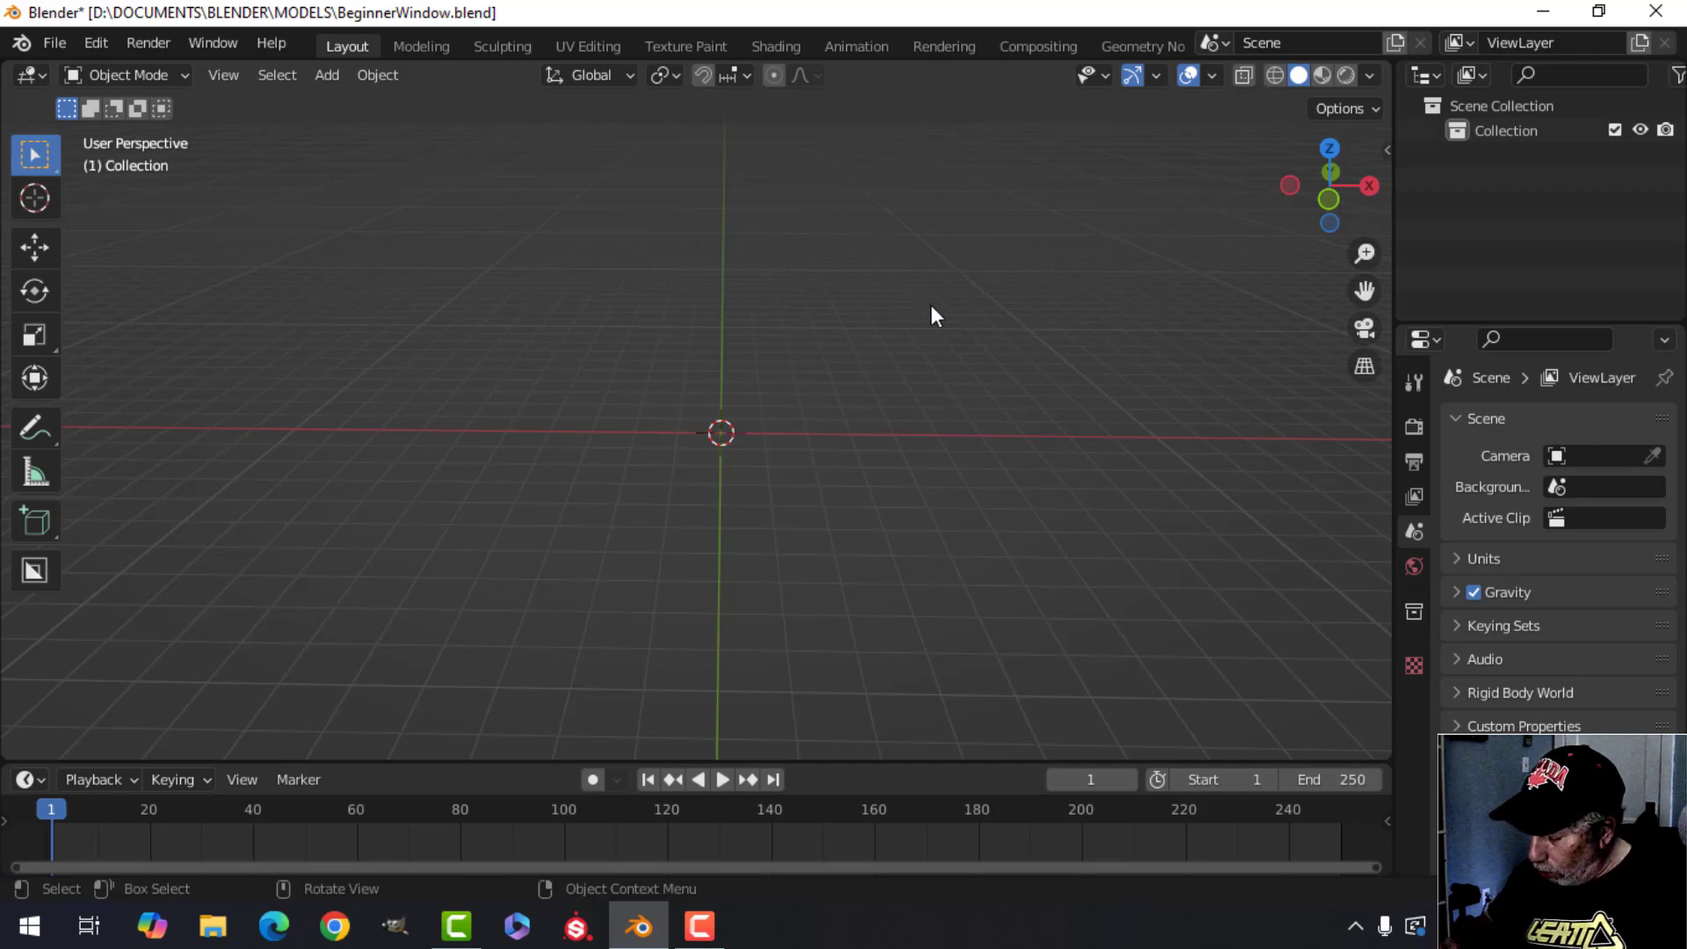
pyautogui.press('KP_1')
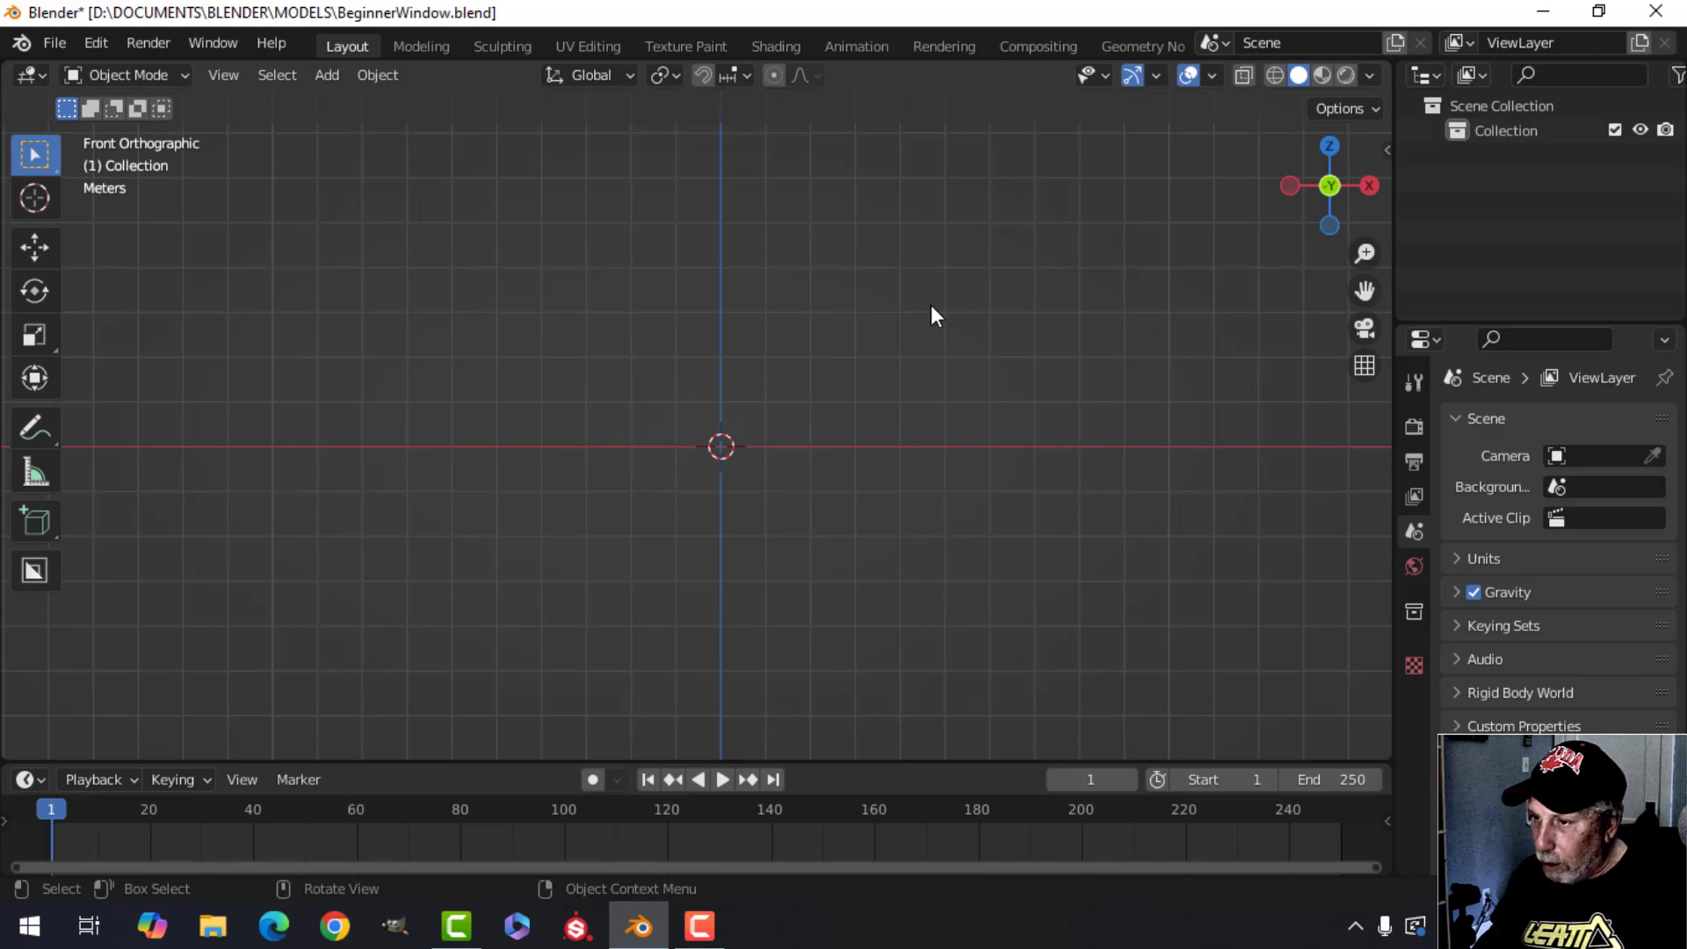
# Step through the right, left, front, back, top and bottom orthographic views.
pyautogui.press('KP_3')
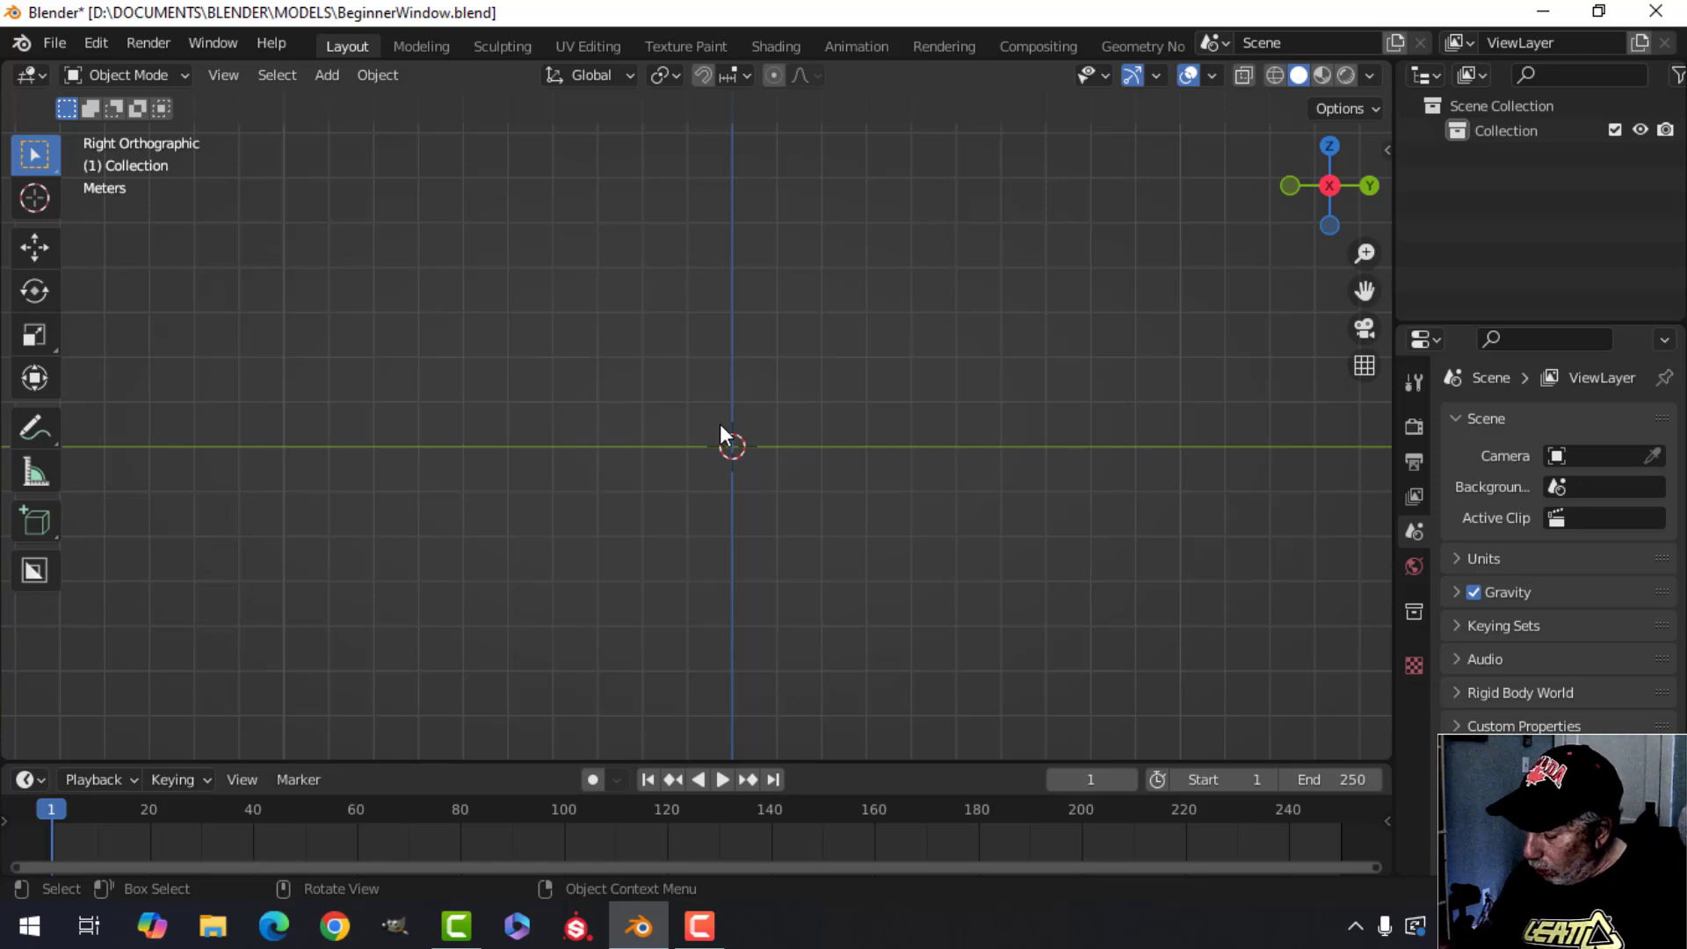
pyautogui.press('ctrl+KP_3')
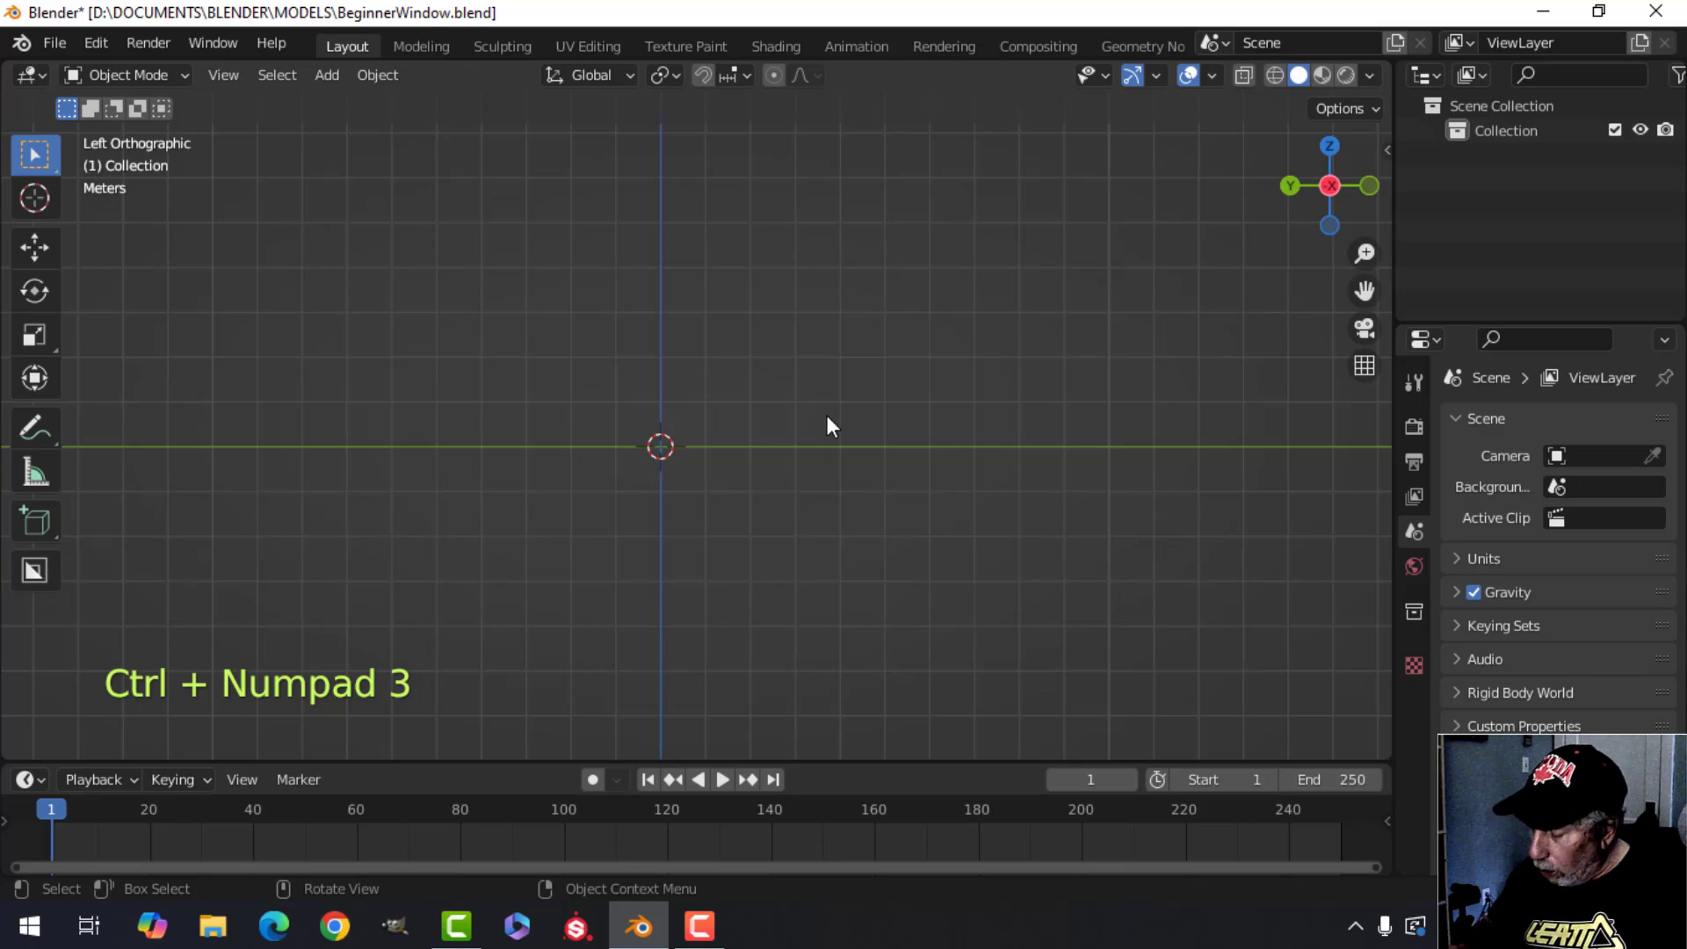
pyautogui.press('KP_1')
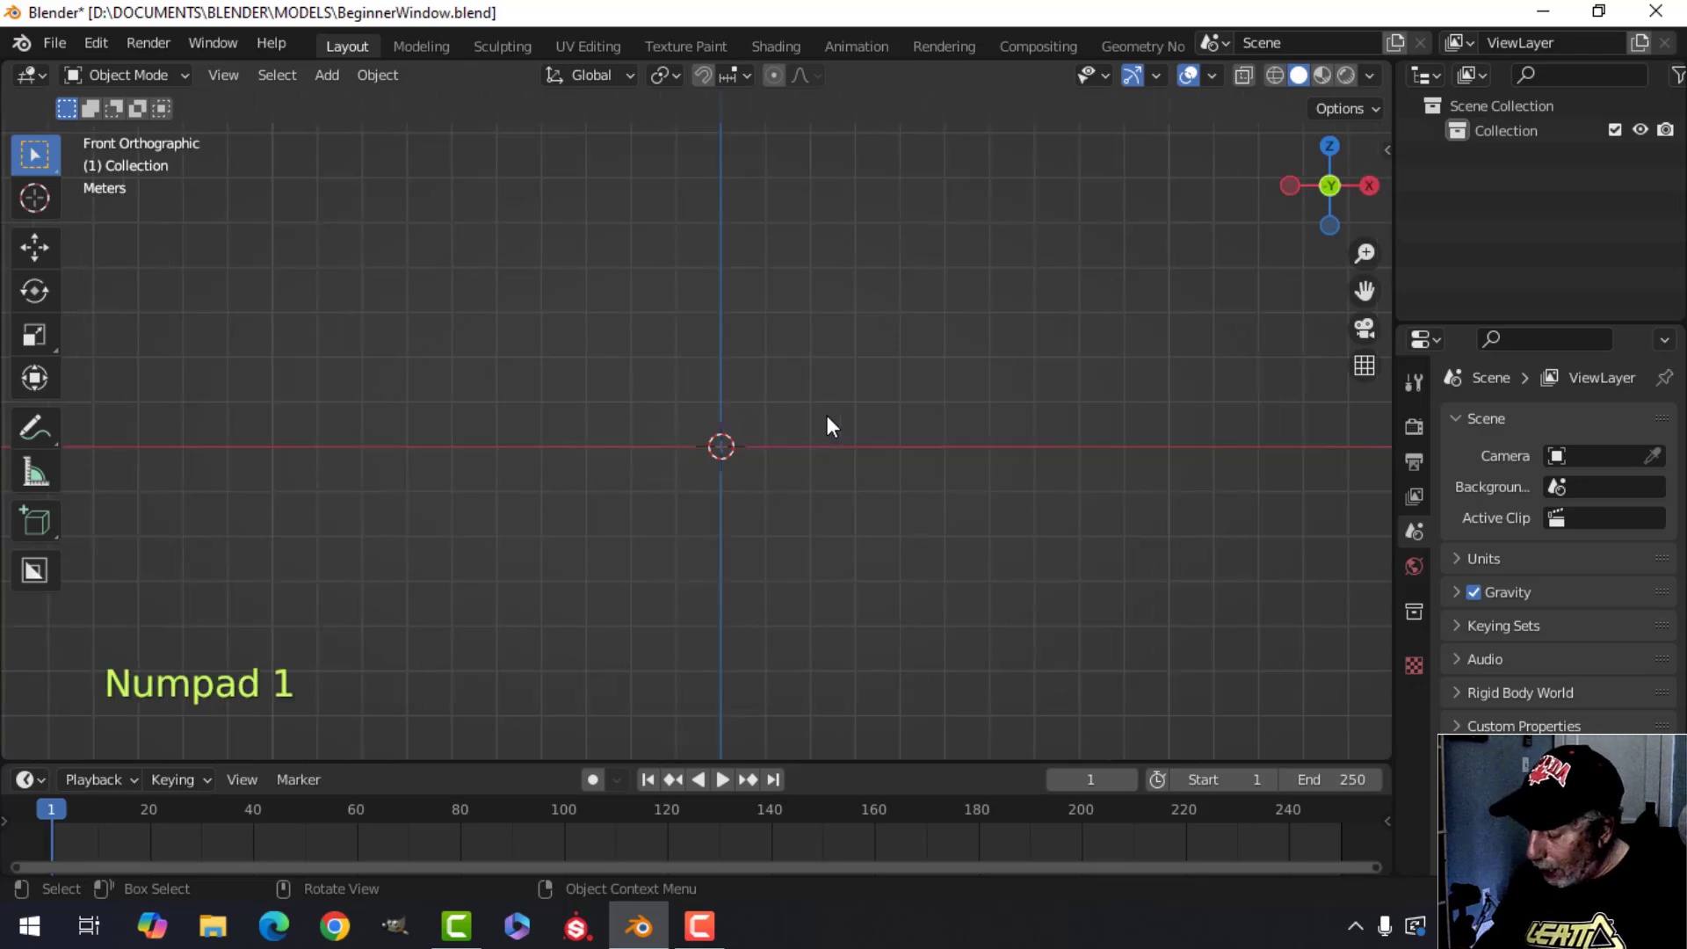
pyautogui.press('ctrl+KP_1')
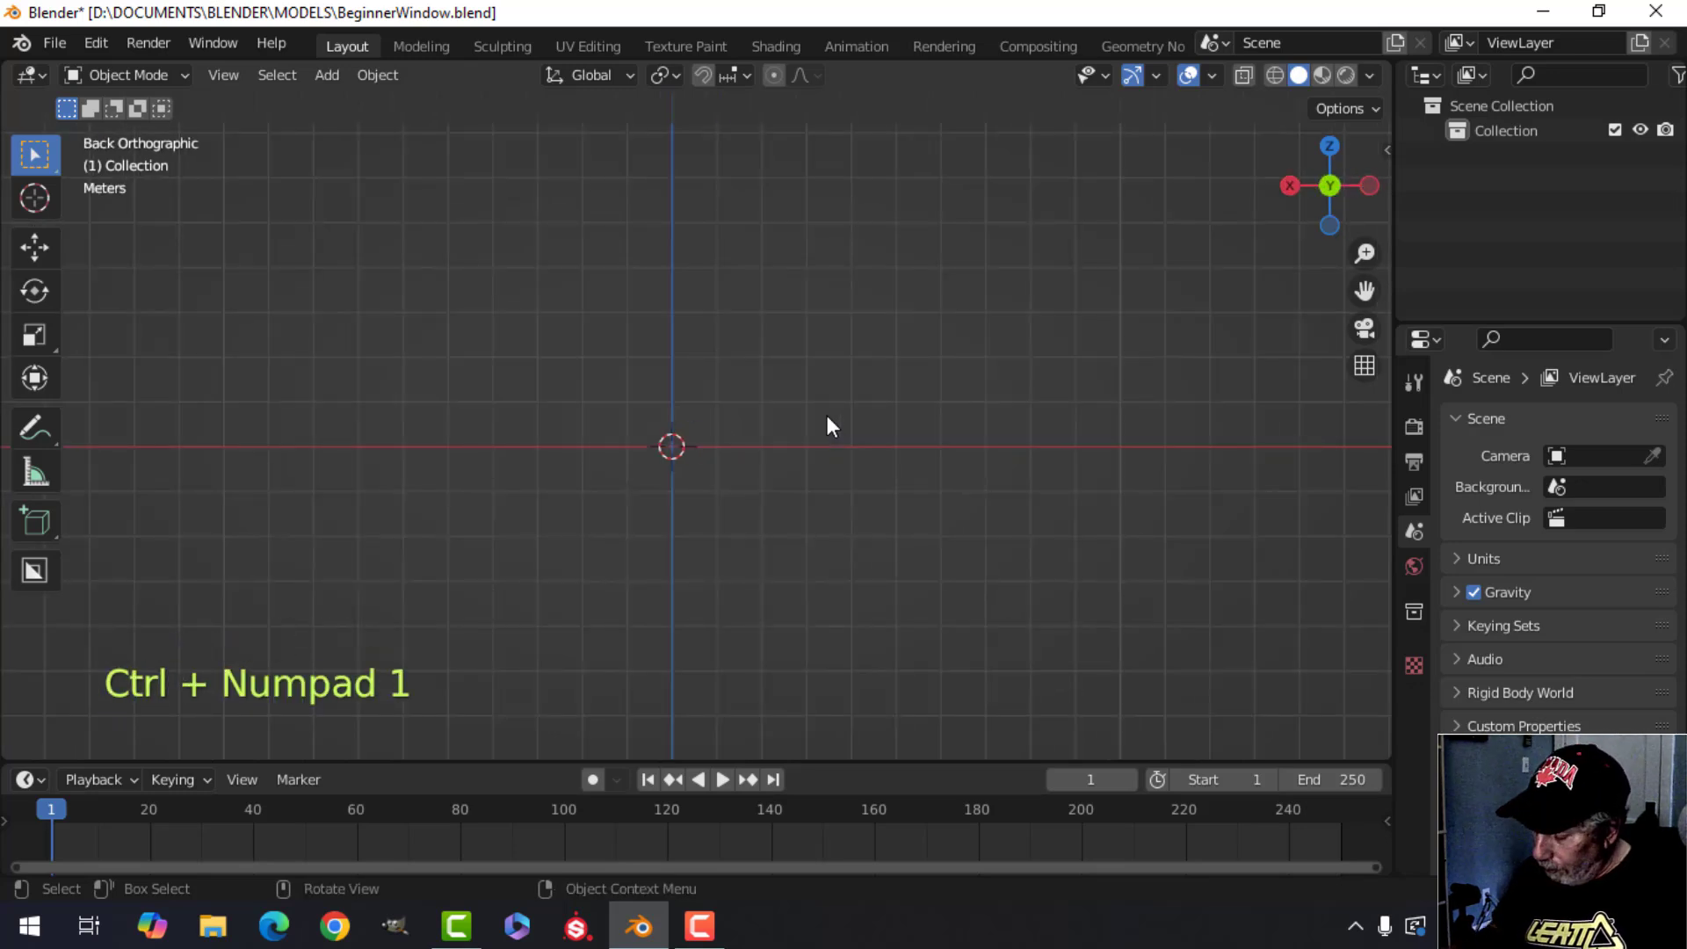
pyautogui.press('KP_7')
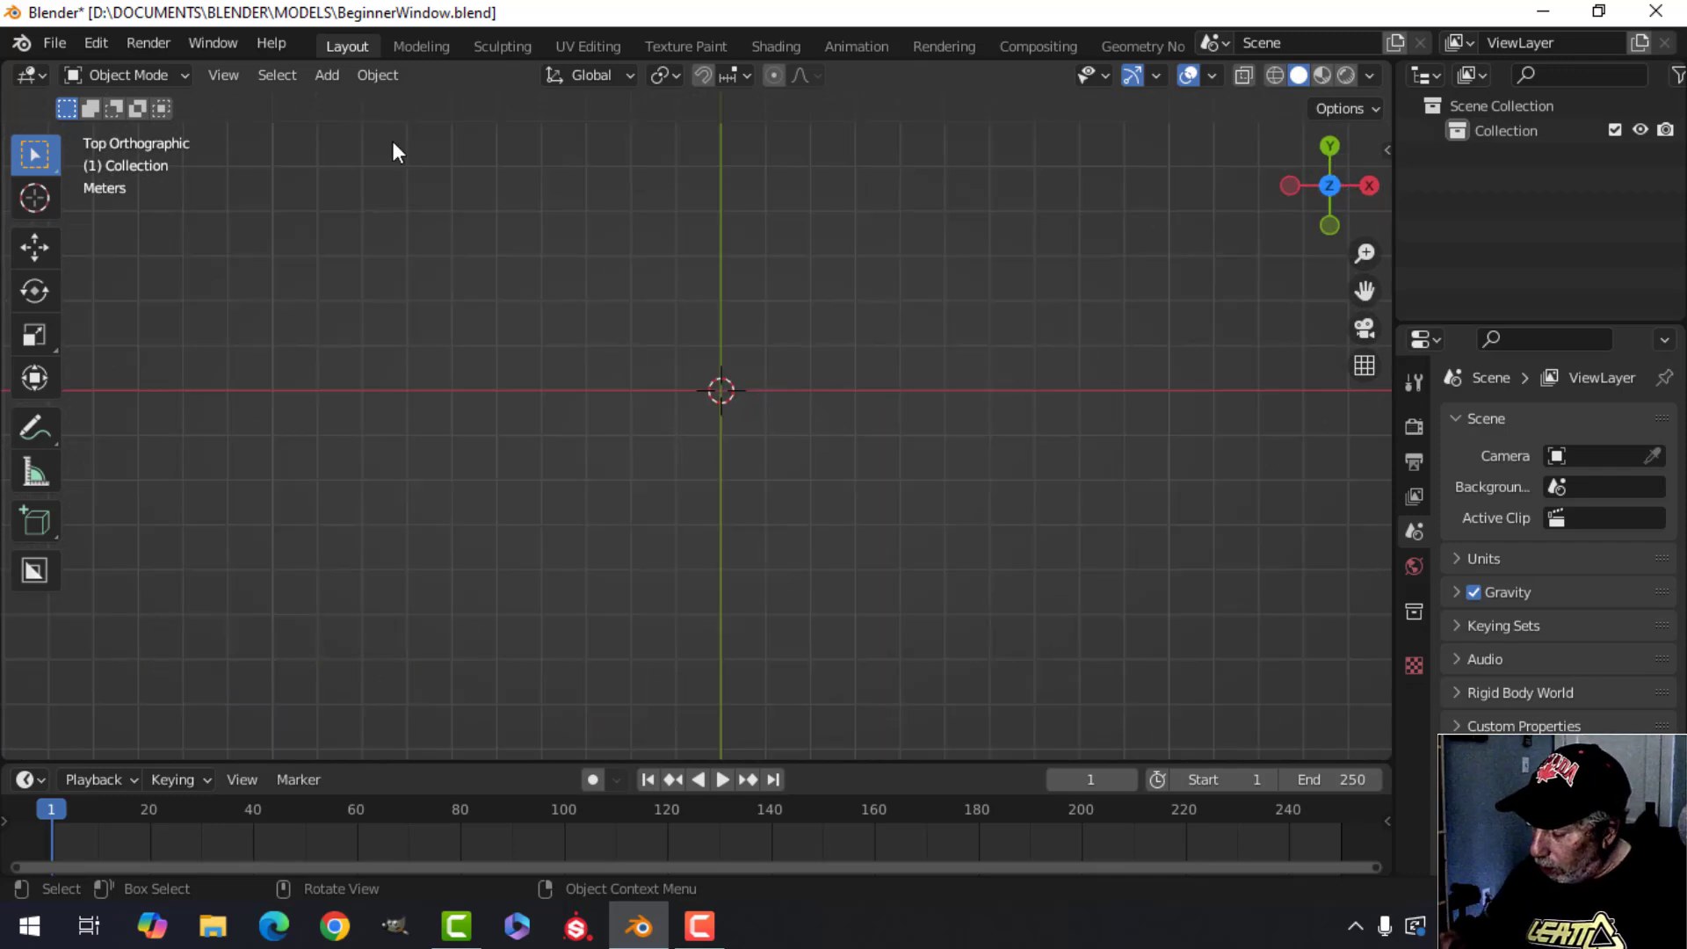
pyautogui.press('ctrl+KP_7')
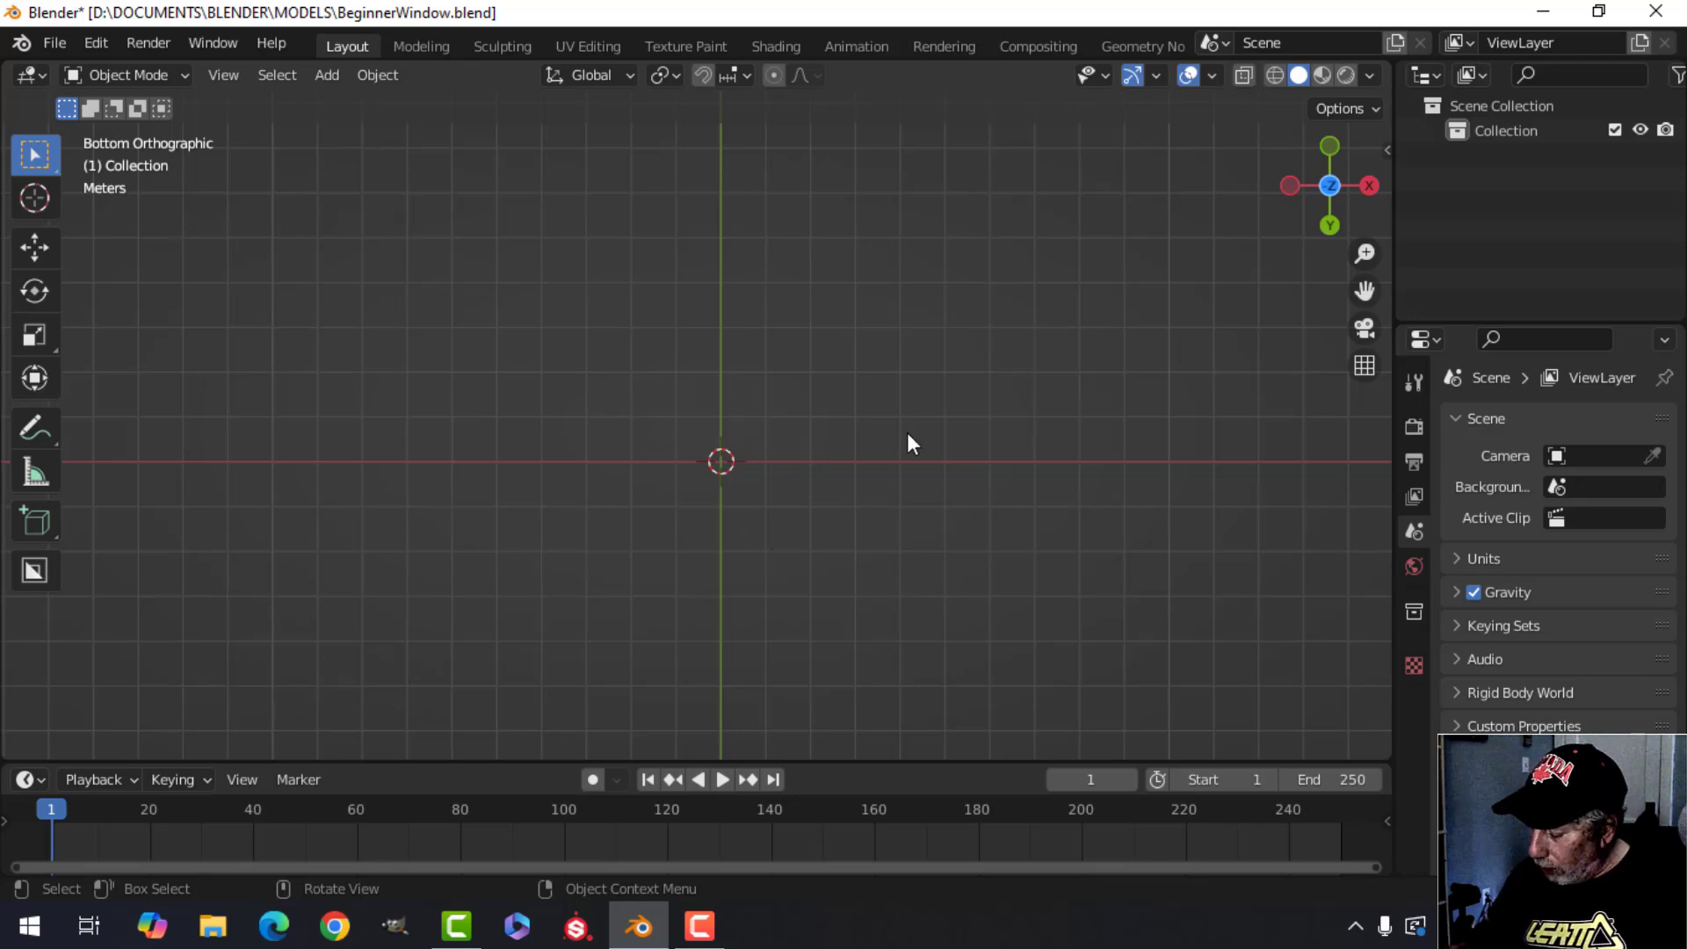
# Add a plane mesh at the origin from the front view.
pyautogui.press('KP_1')
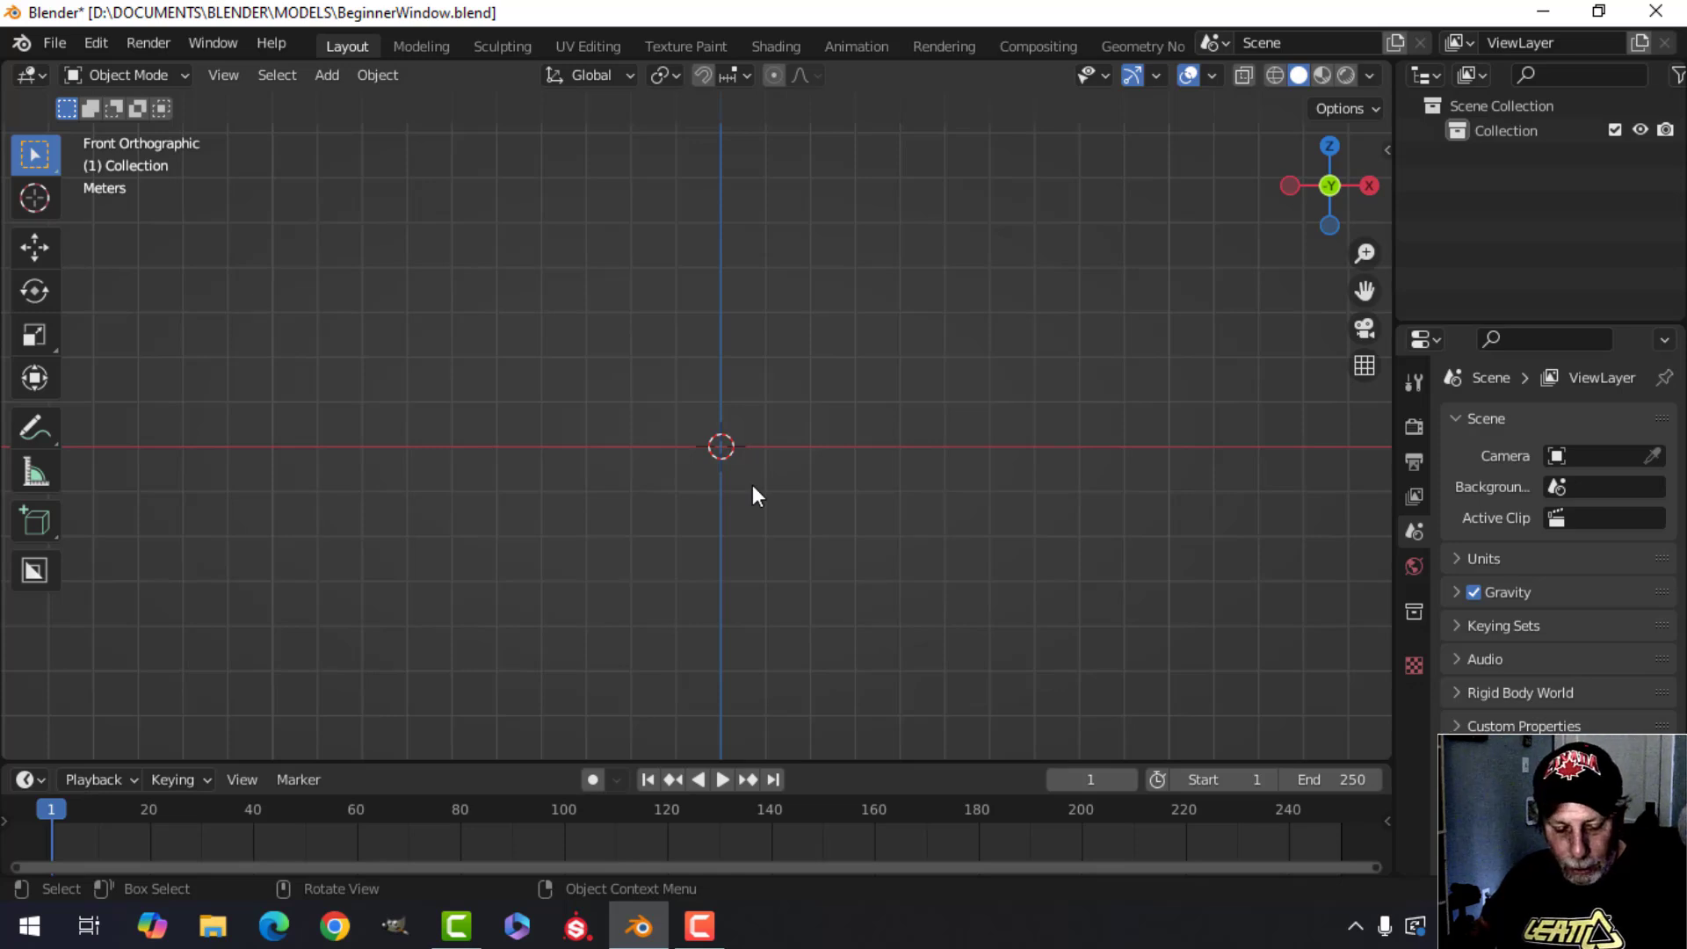
pyautogui.hotkey('shift', 'a')
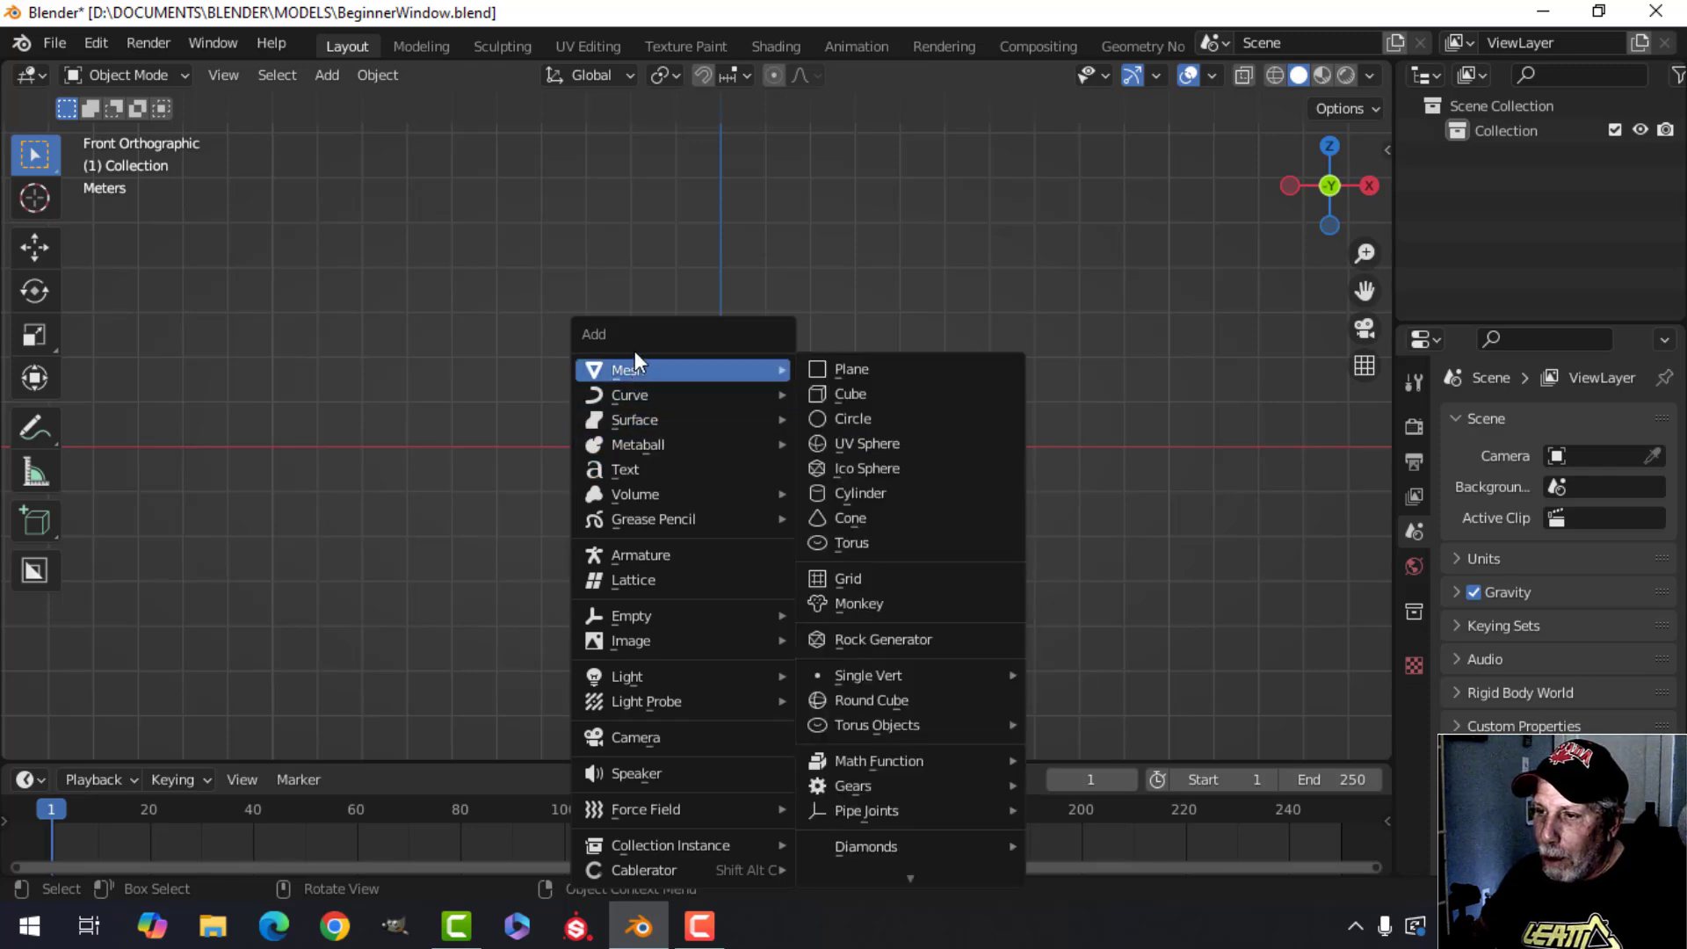
pyautogui.moveTo(635, 367)
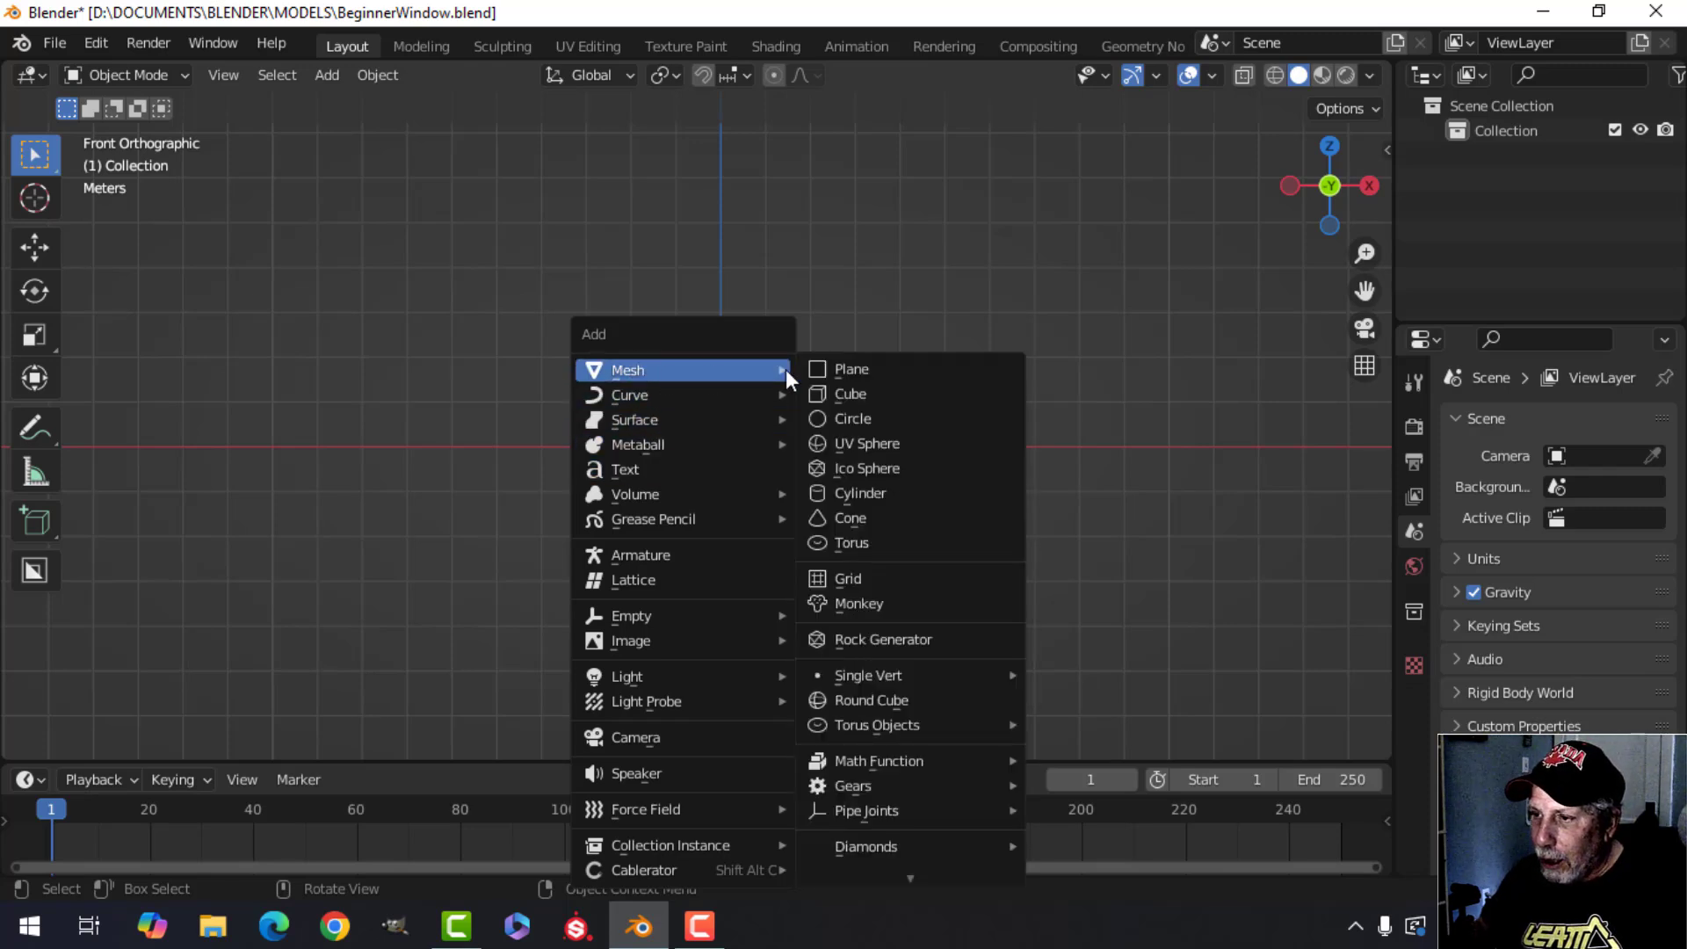
pyautogui.click(861, 369)
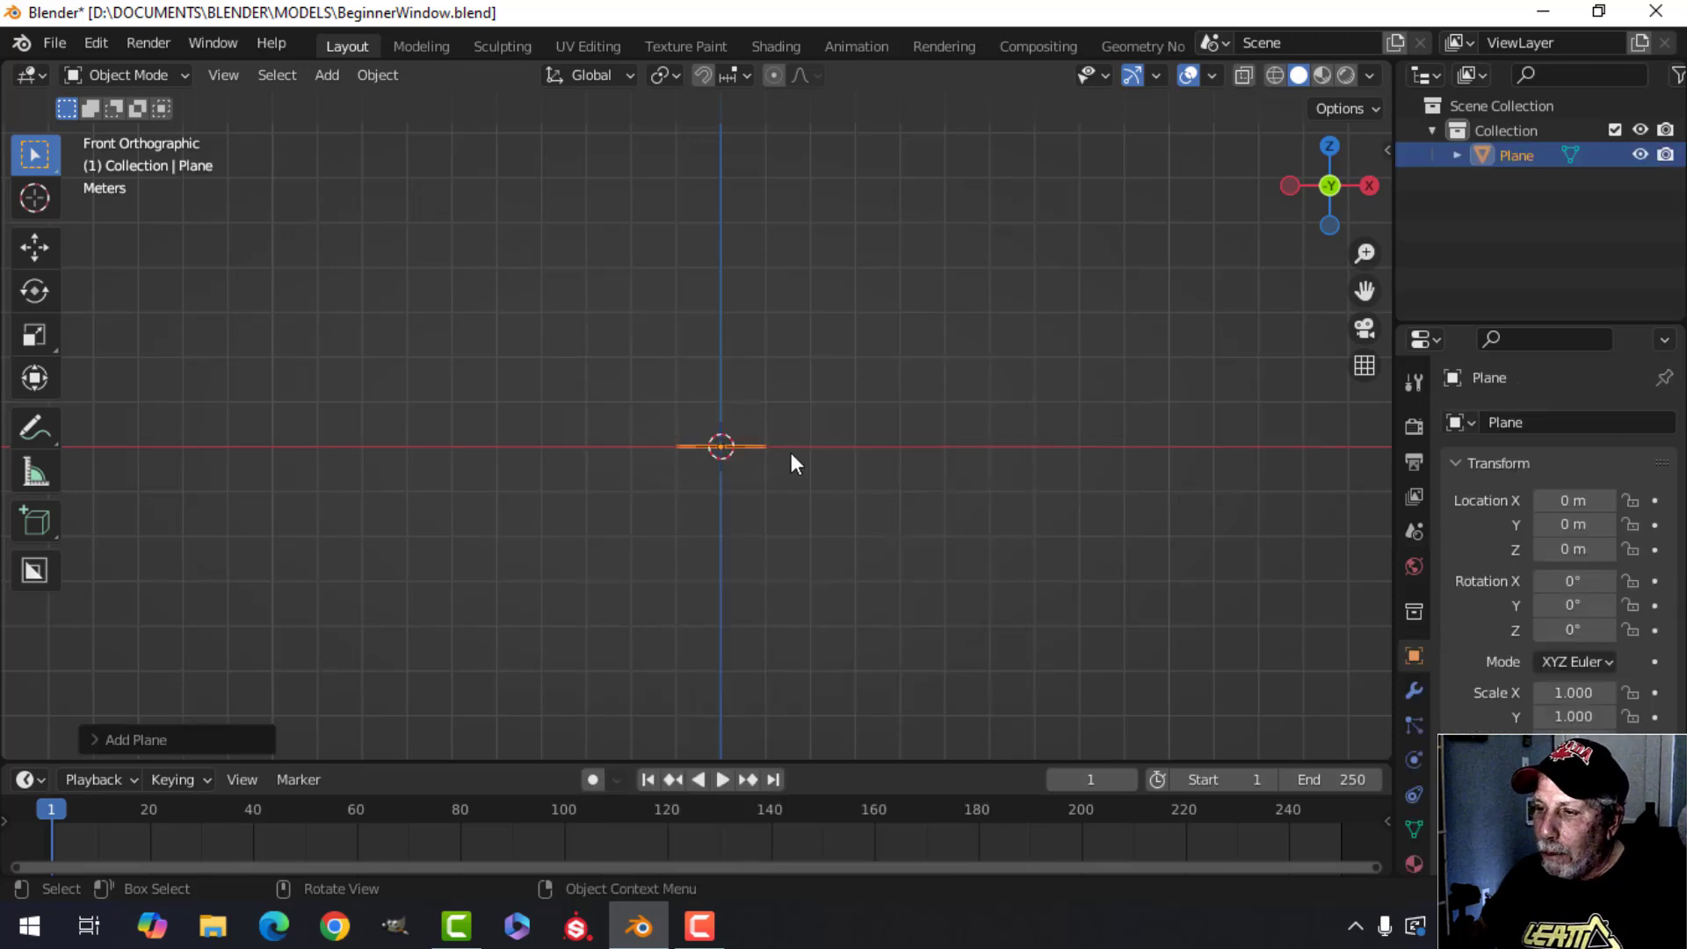
# Enable the Move object gizmo in the viewport gizmo options.
pyautogui.scroll(3, 735, 478)
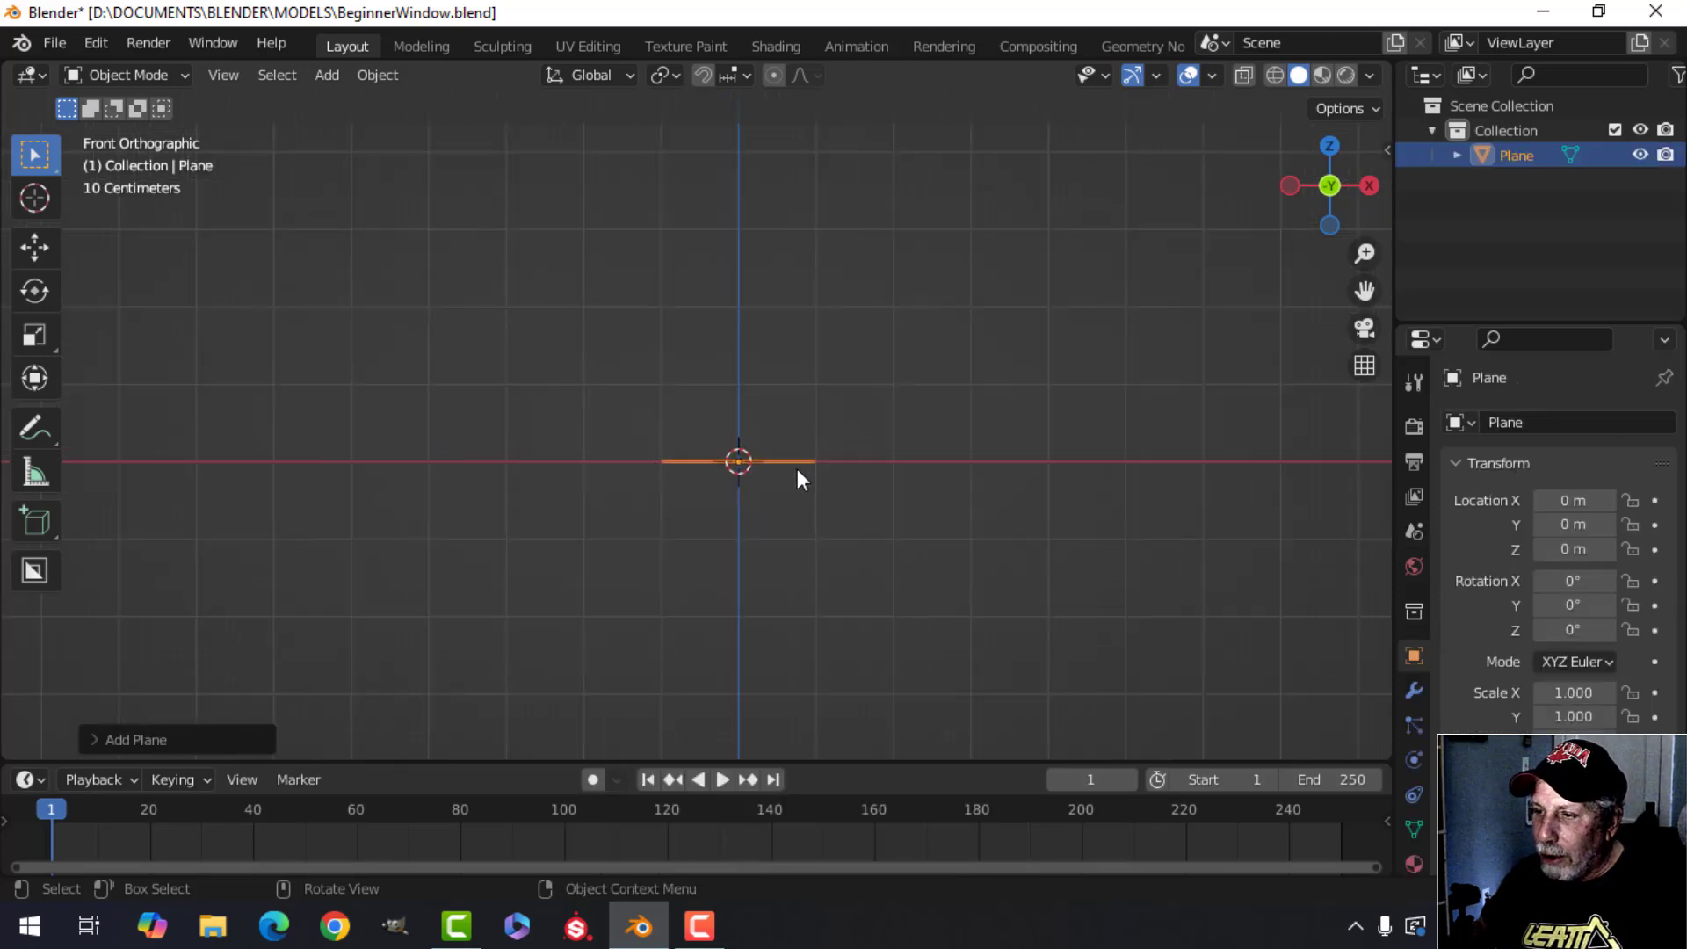
pyautogui.moveTo(934, 316); pyautogui.dragTo(920, 428, button='middle')
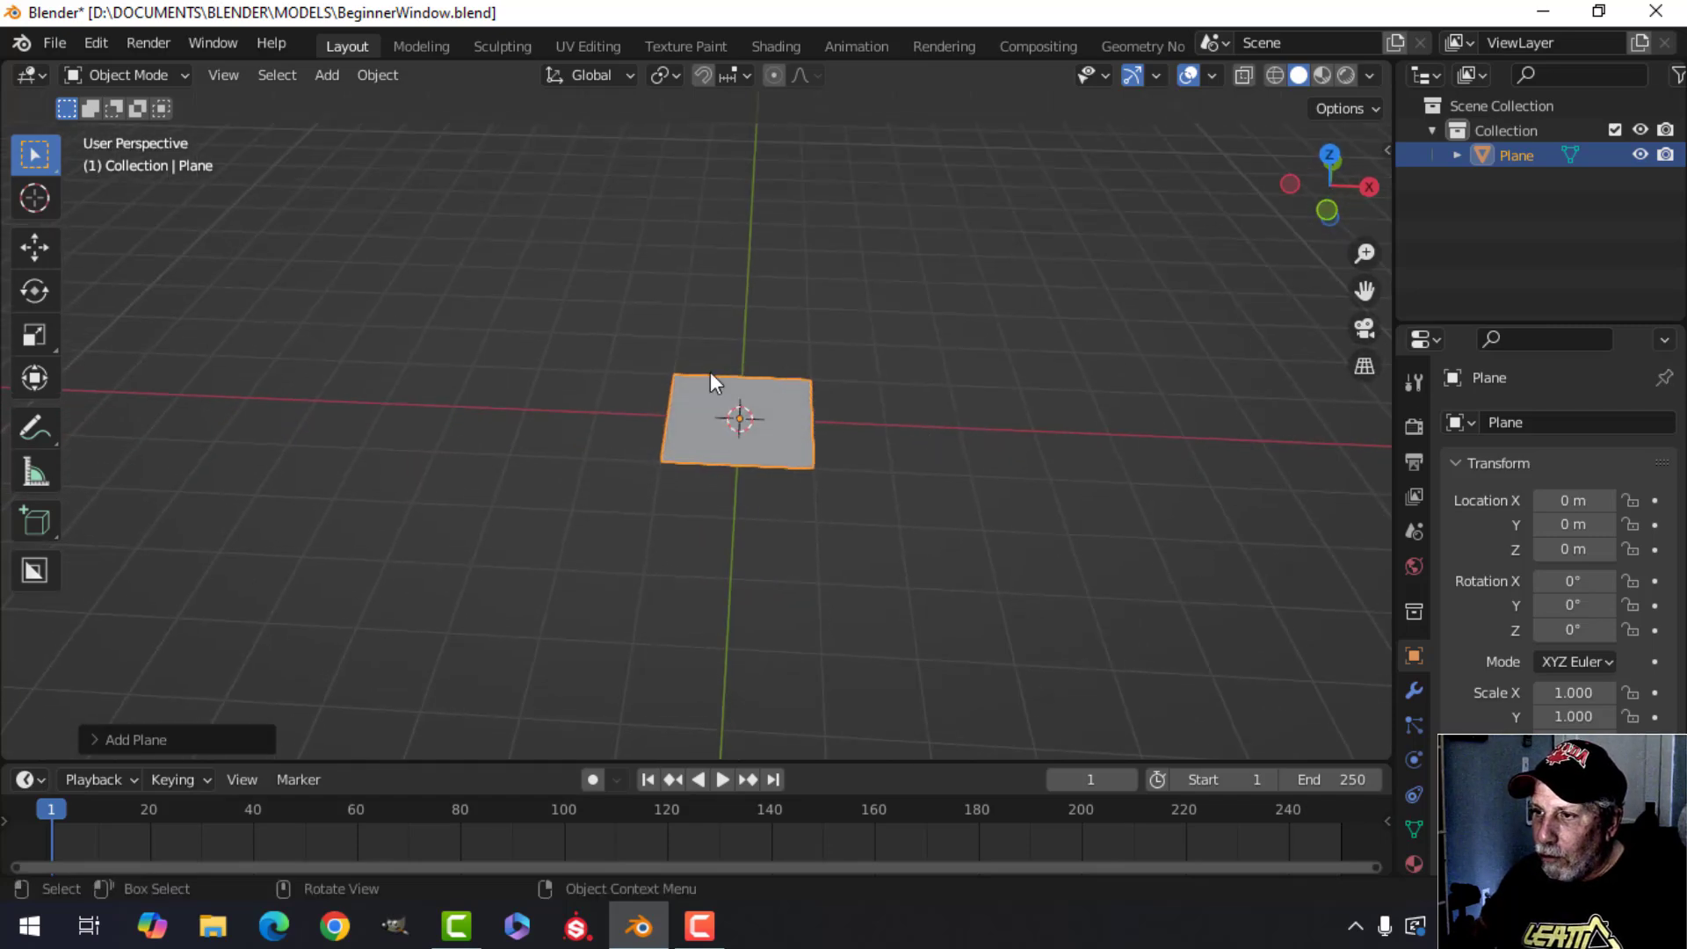
pyautogui.moveTo(775, 238); pyautogui.dragTo(897, 415, button='middle')
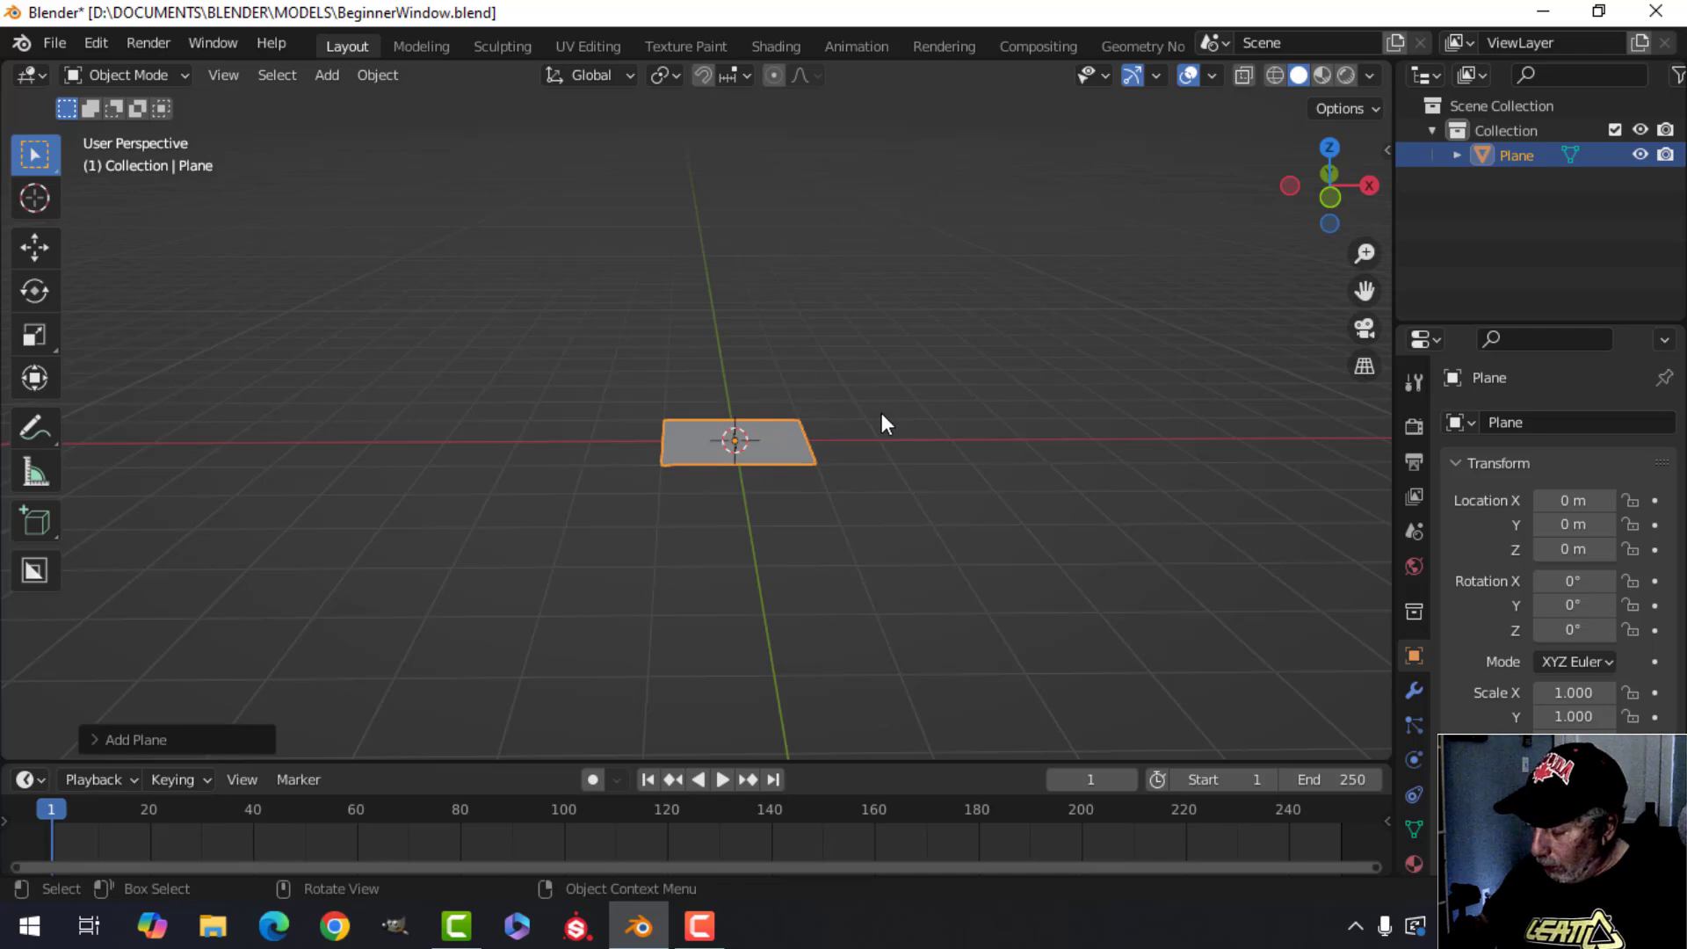
pyautogui.press('KP_1')
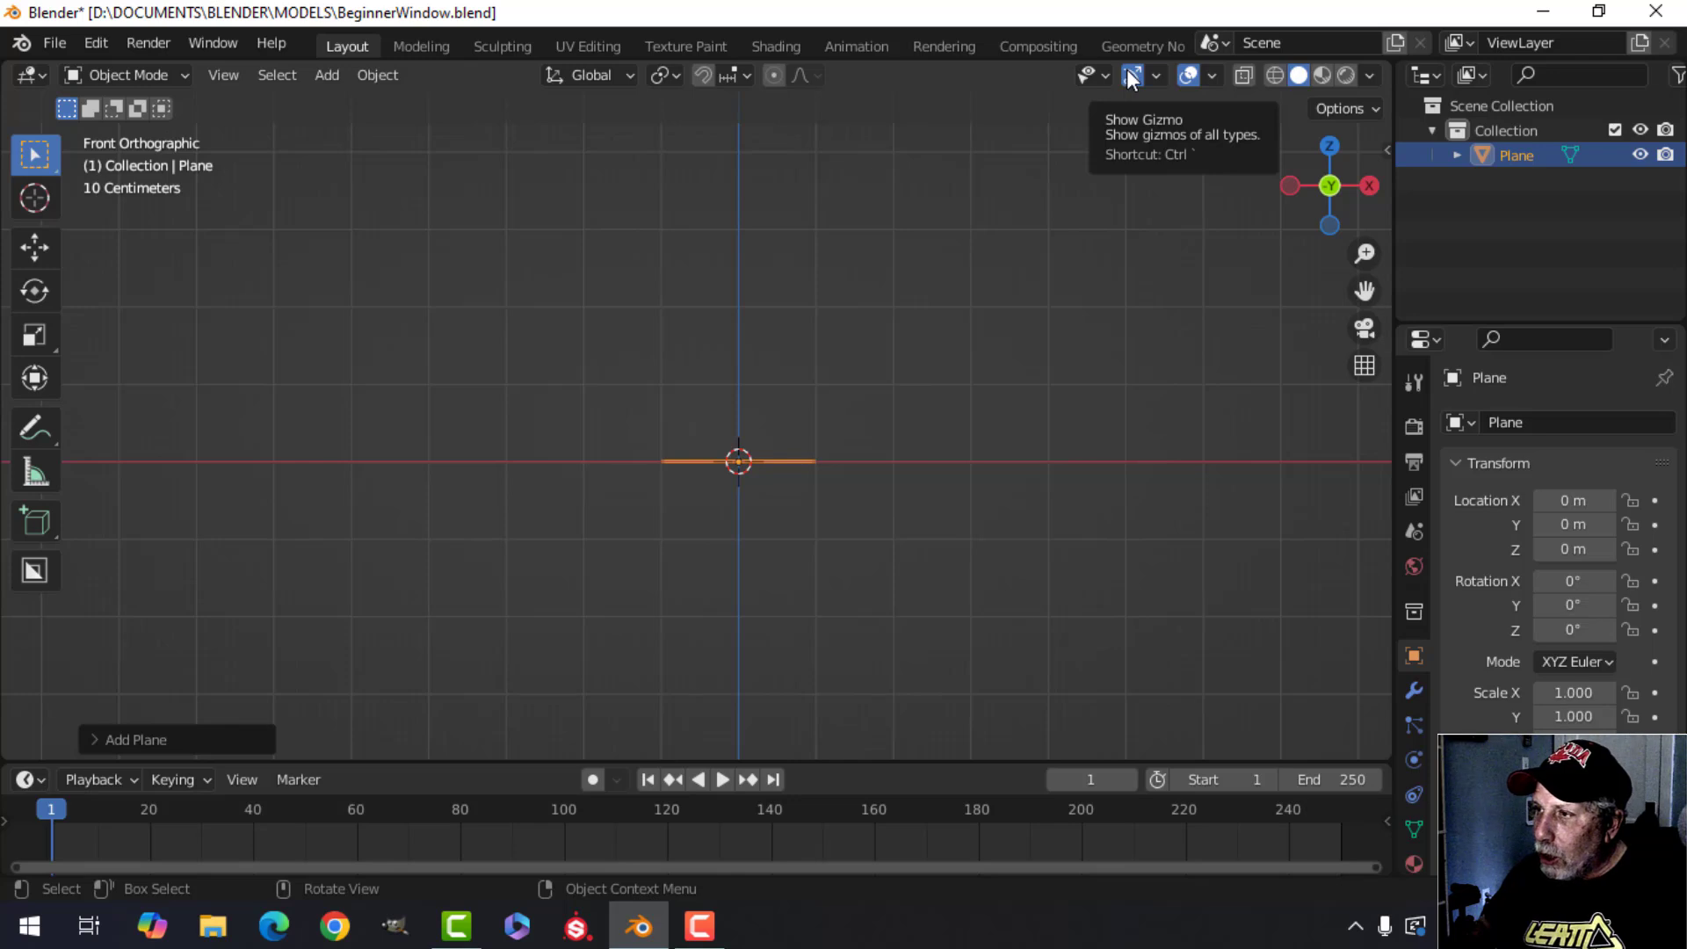
pyautogui.click(1158, 76)
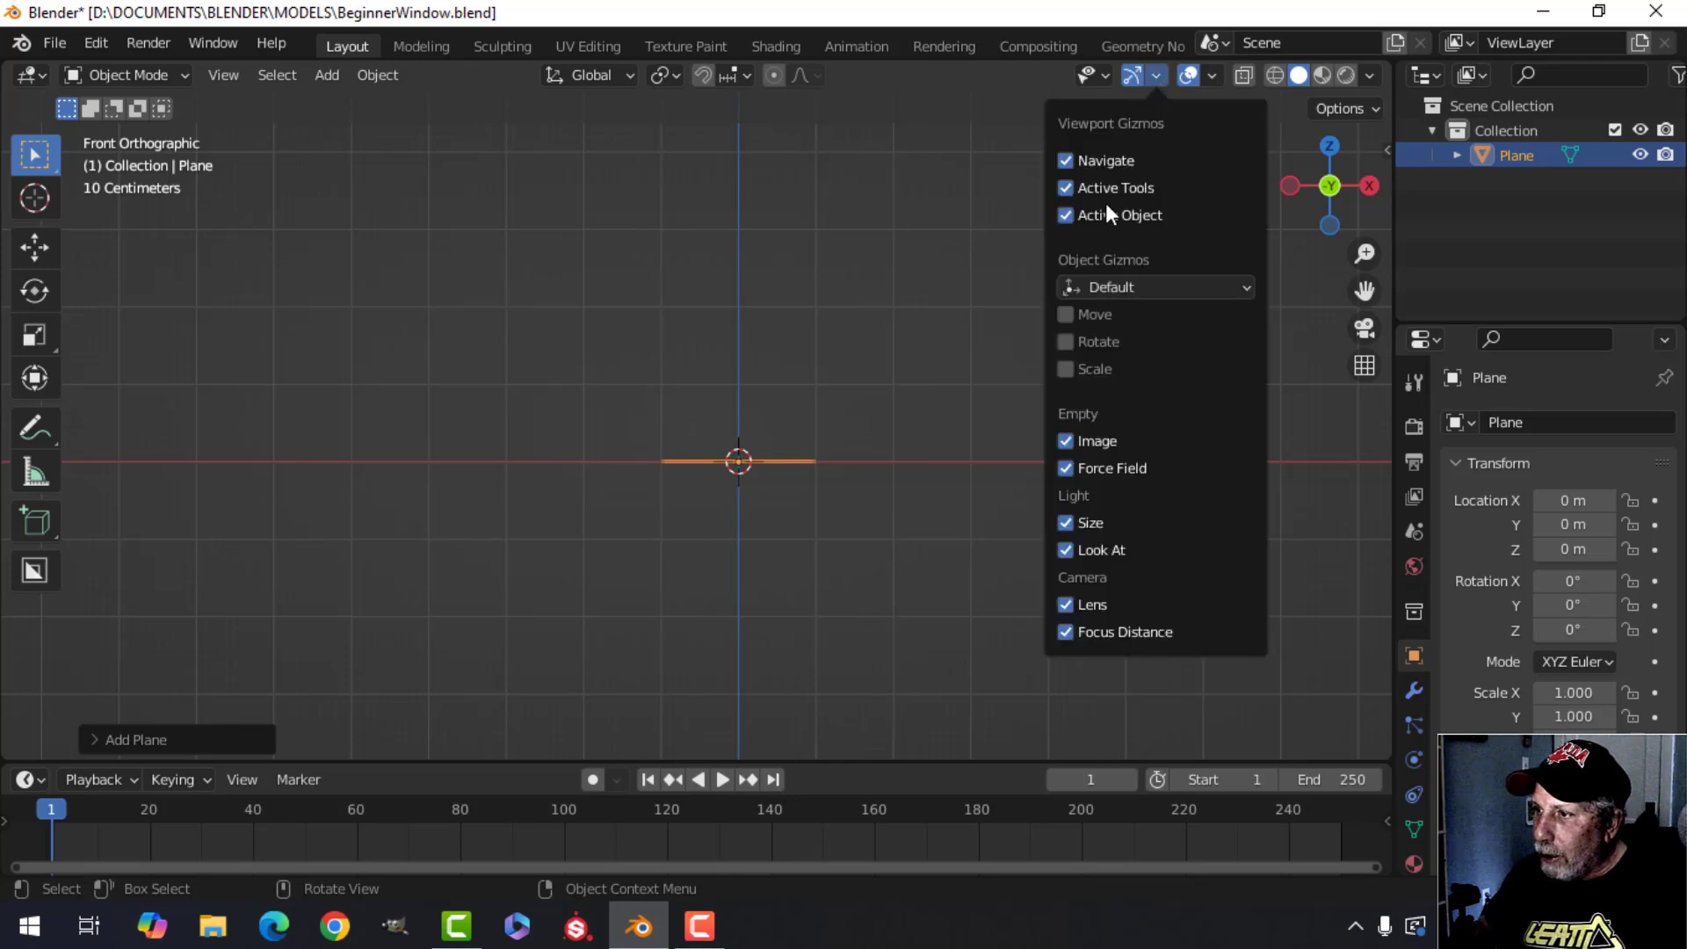
pyautogui.click(1091, 322)
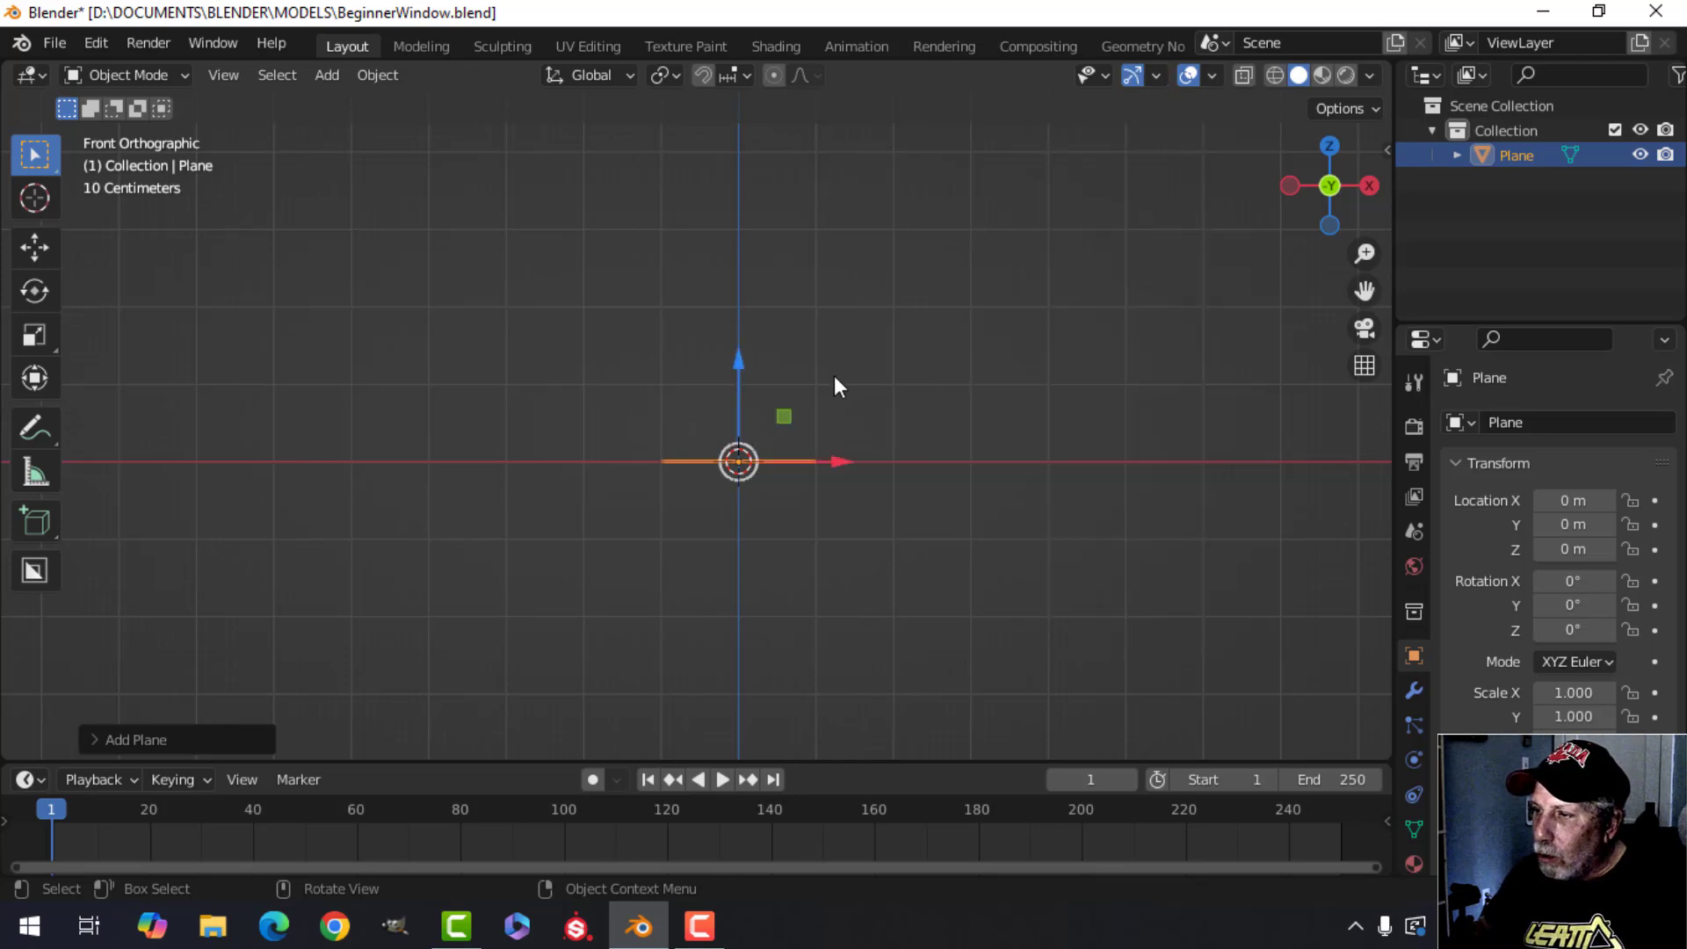
# Nudge the plane downward with the Move gizmo, then undo the move.
pyautogui.moveTo(745, 371)
pyautogui.mouseDown()
pyautogui.moveTo(749, 290)
pyautogui.moveTo(749, 373)
pyautogui.mouseUp()
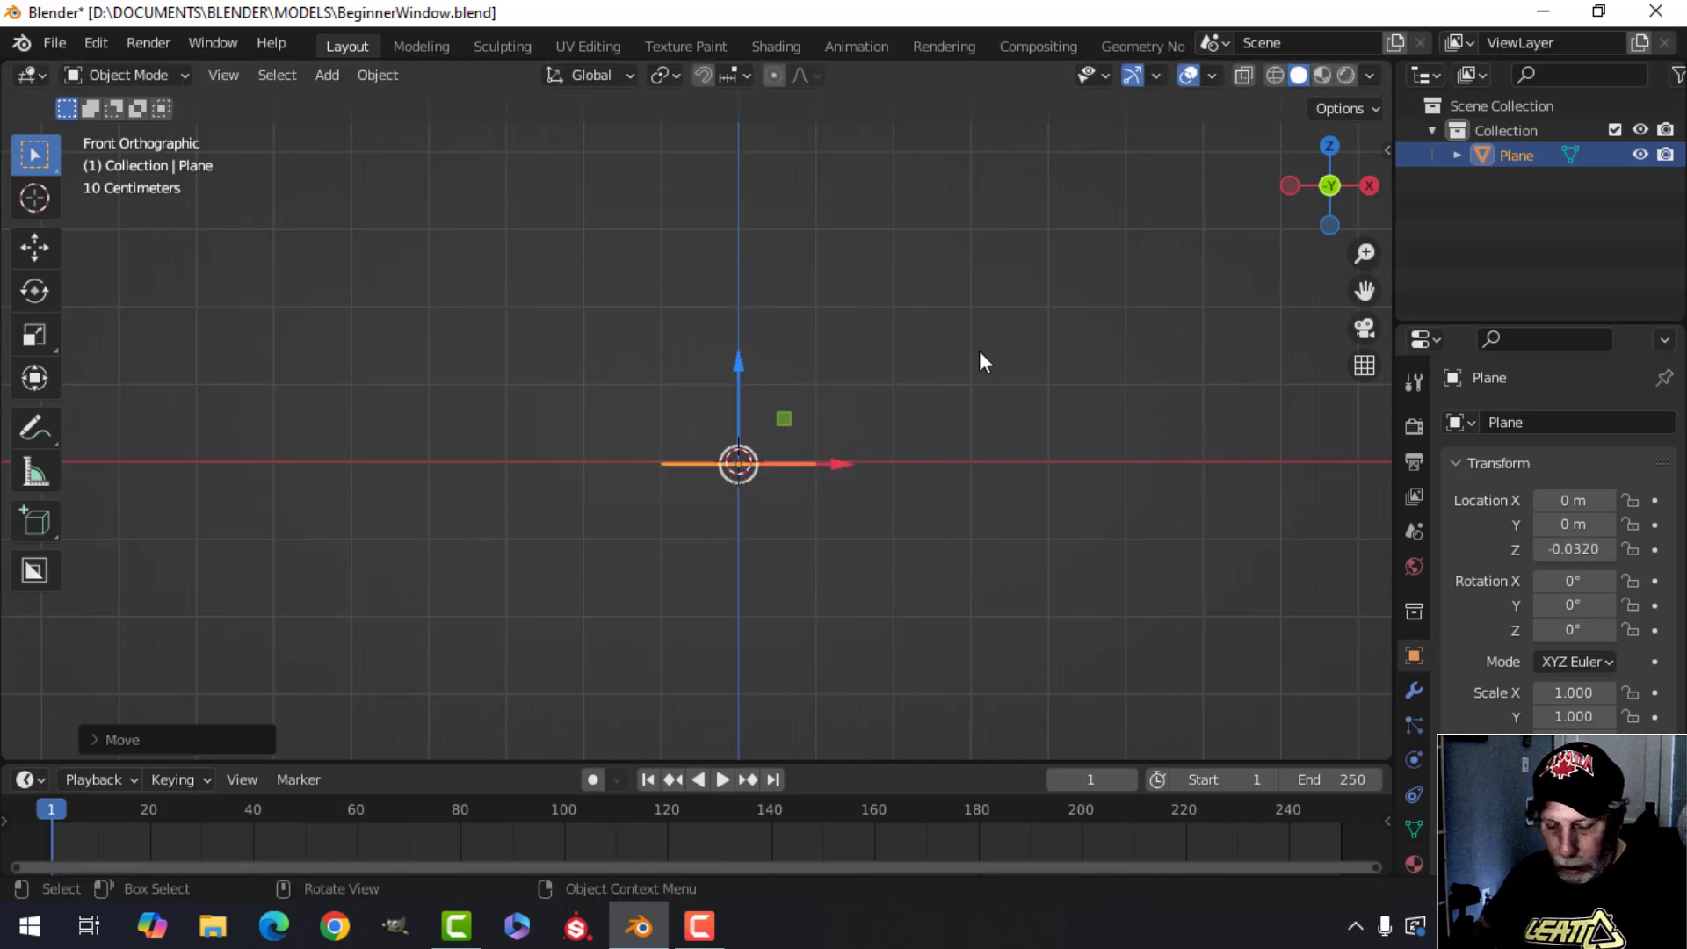
pyautogui.hotkey('ctrl', 'z')
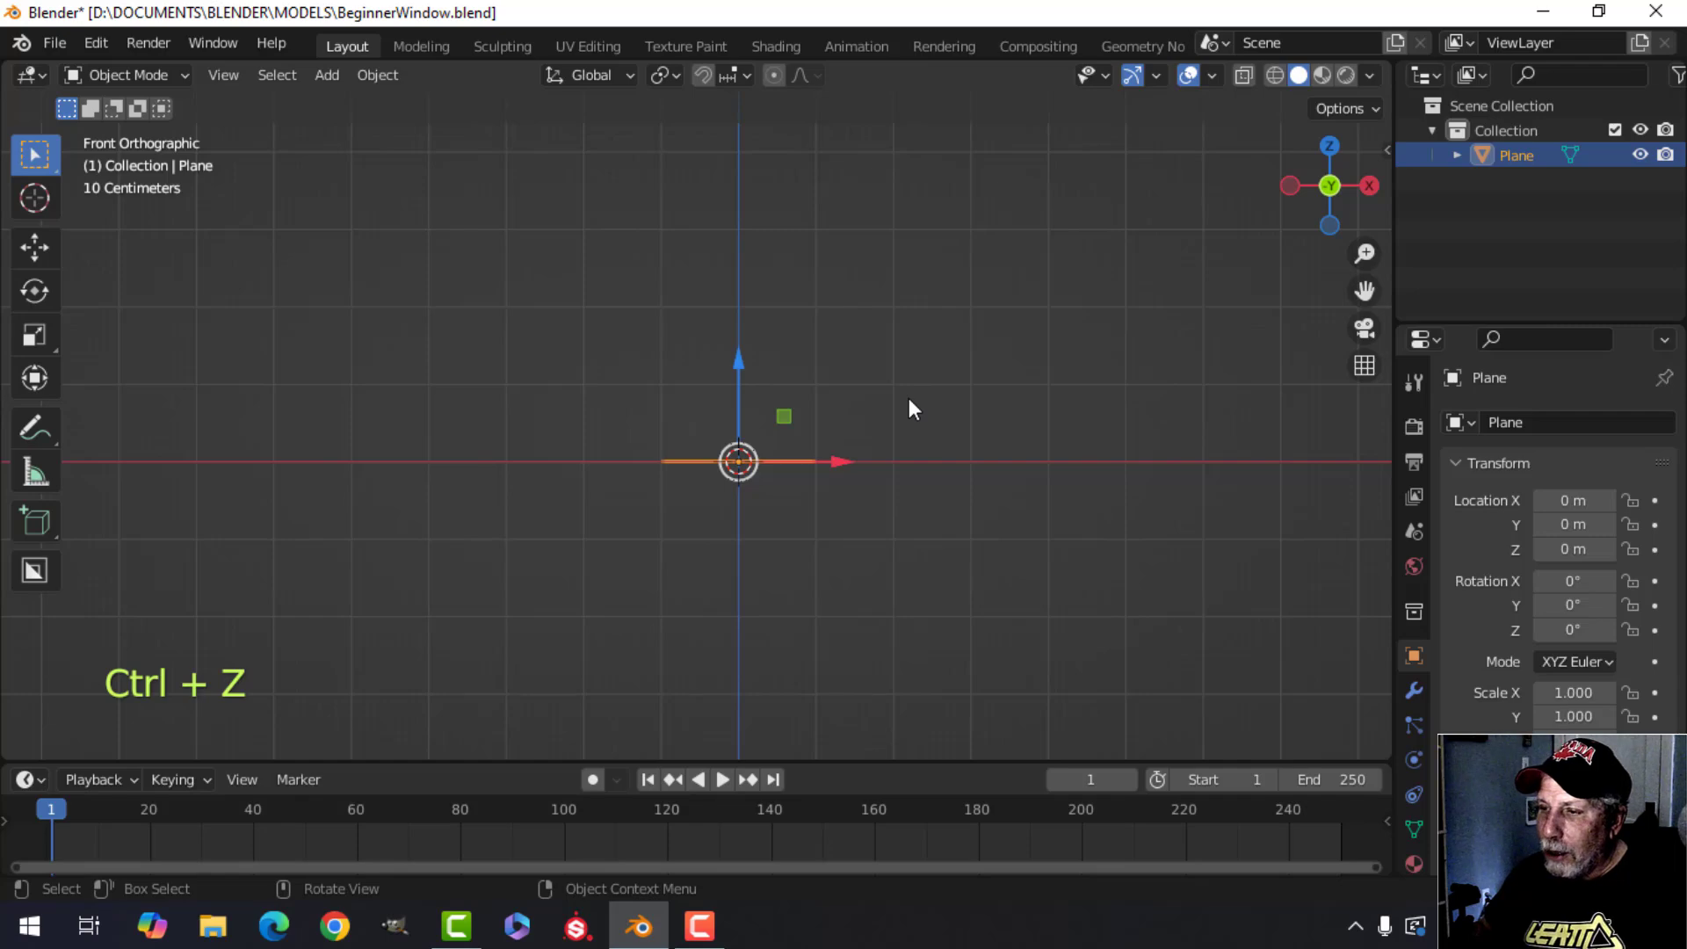
pyautogui.moveTo(920, 430); pyautogui.dragTo(891, 391, button='middle')
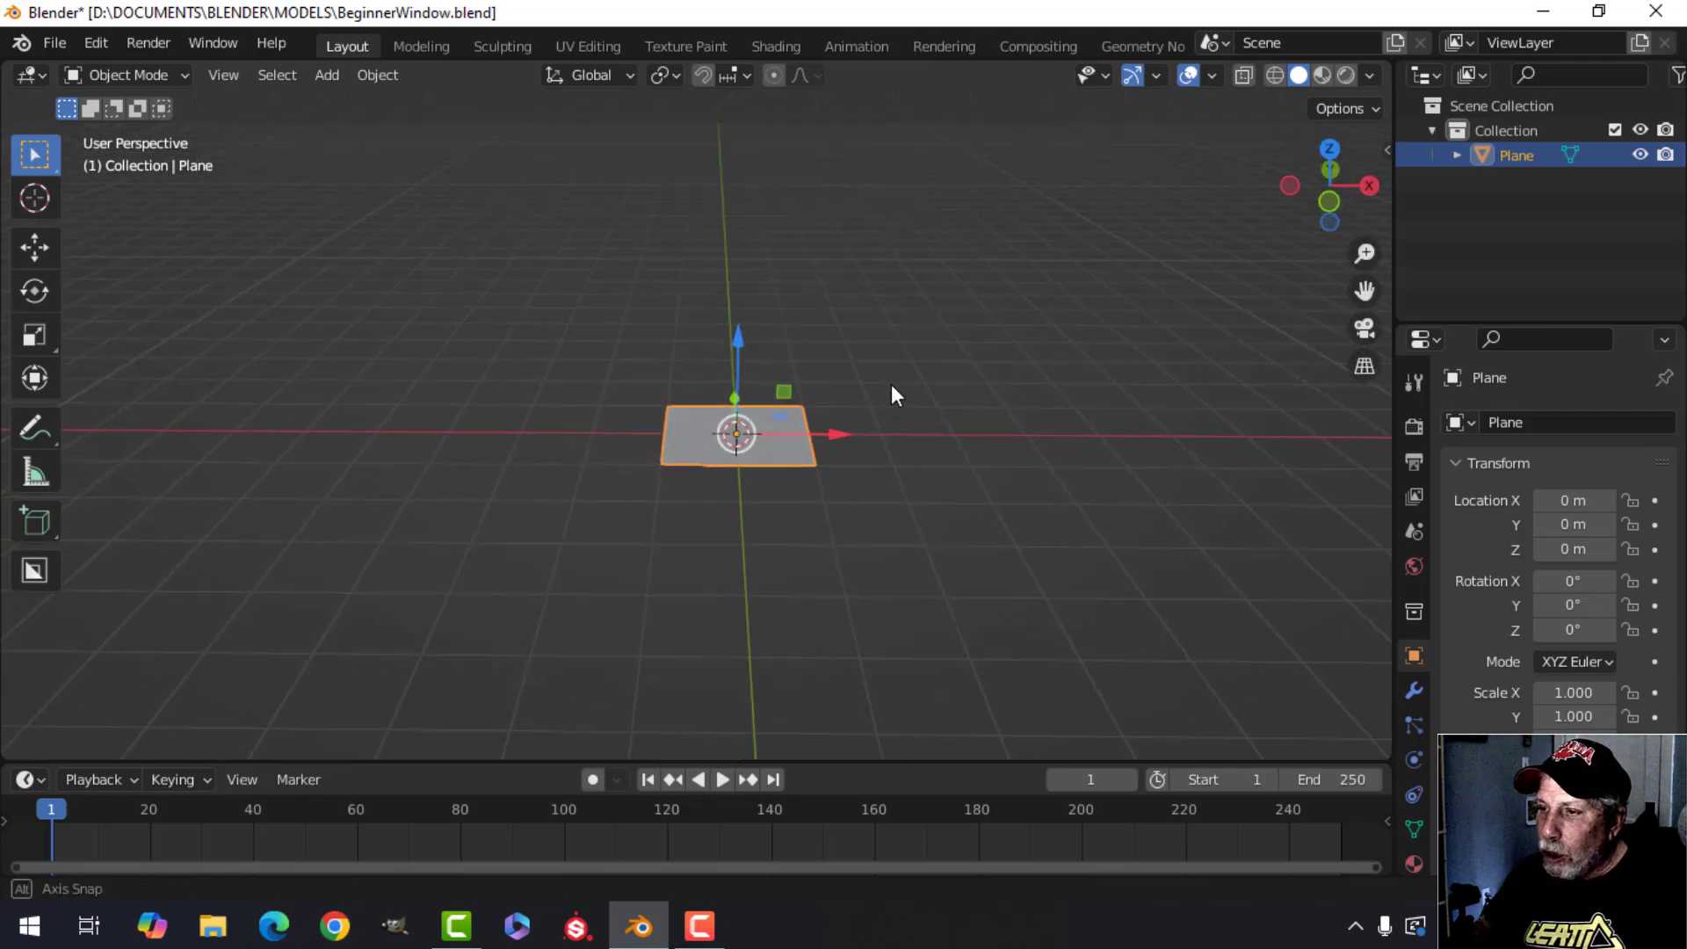
pyautogui.press('KP_1')
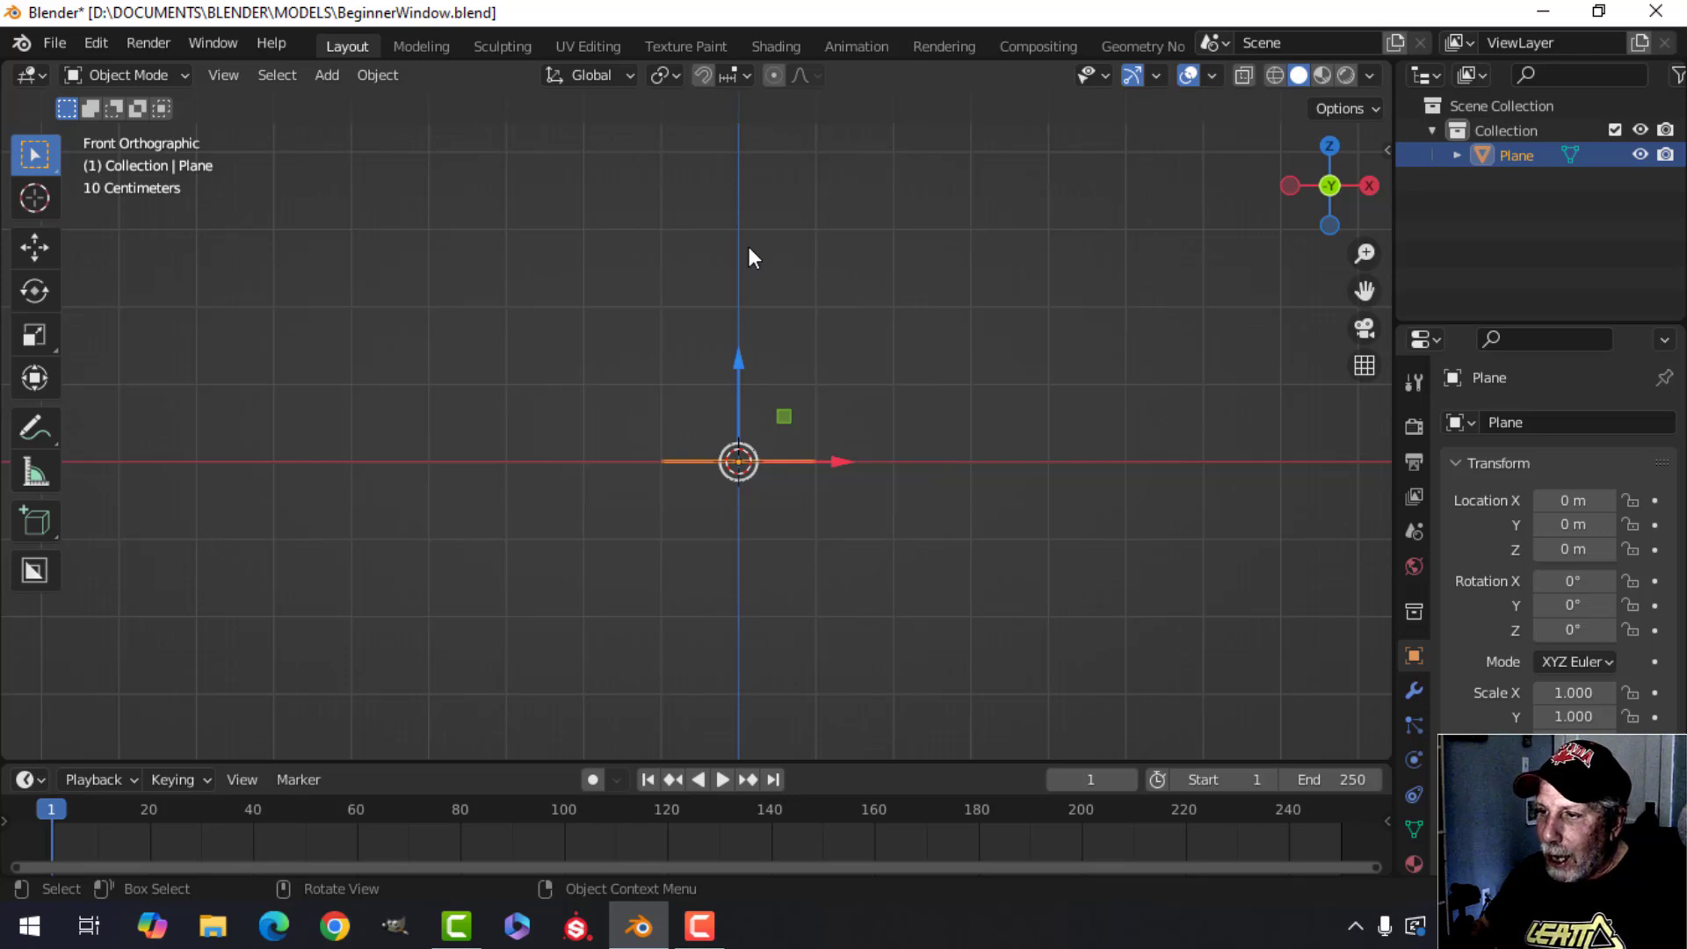
# Stand the plane upright by rotating it 90 degrees about the X axis, checking it from the top and front views.
pyautogui.moveTo(921, 347); pyautogui.dragTo(635, 552, button='middle')
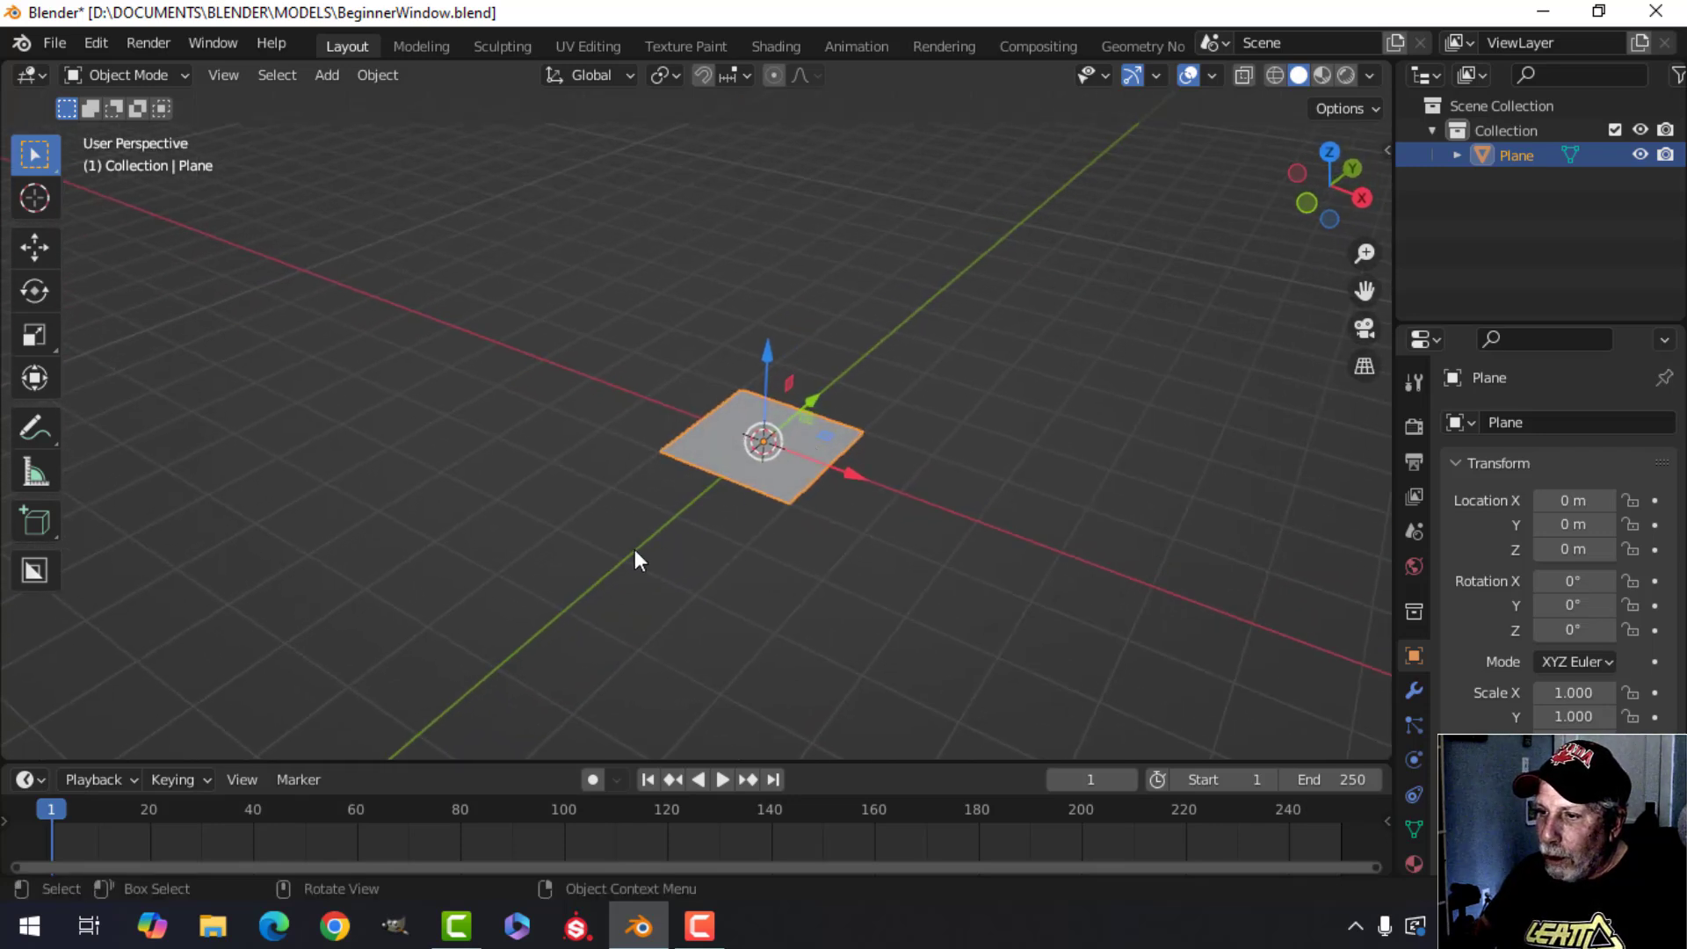
pyautogui.press('KP_7')
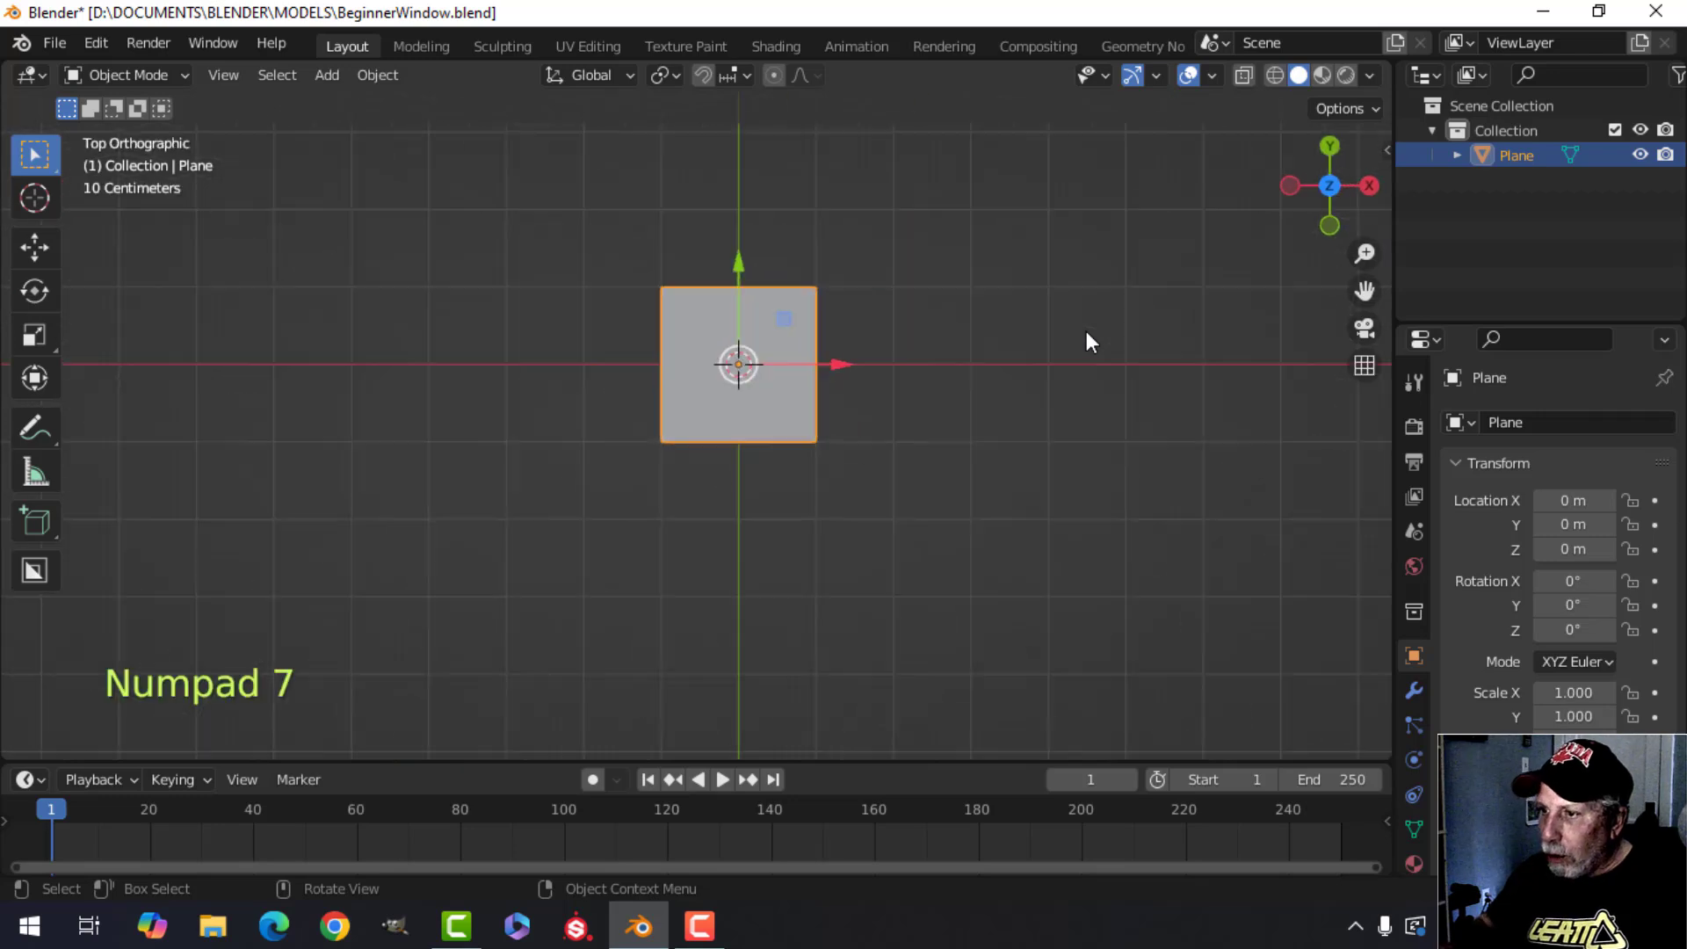
pyautogui.keyDown('shift'); pyautogui.moveTo(888, 399); pyautogui.dragTo(828, 453, button='middle'); pyautogui.keyUp('shift')
pyautogui.scroll(2, 778, 455)
pyautogui.scroll(1, 960, 414)
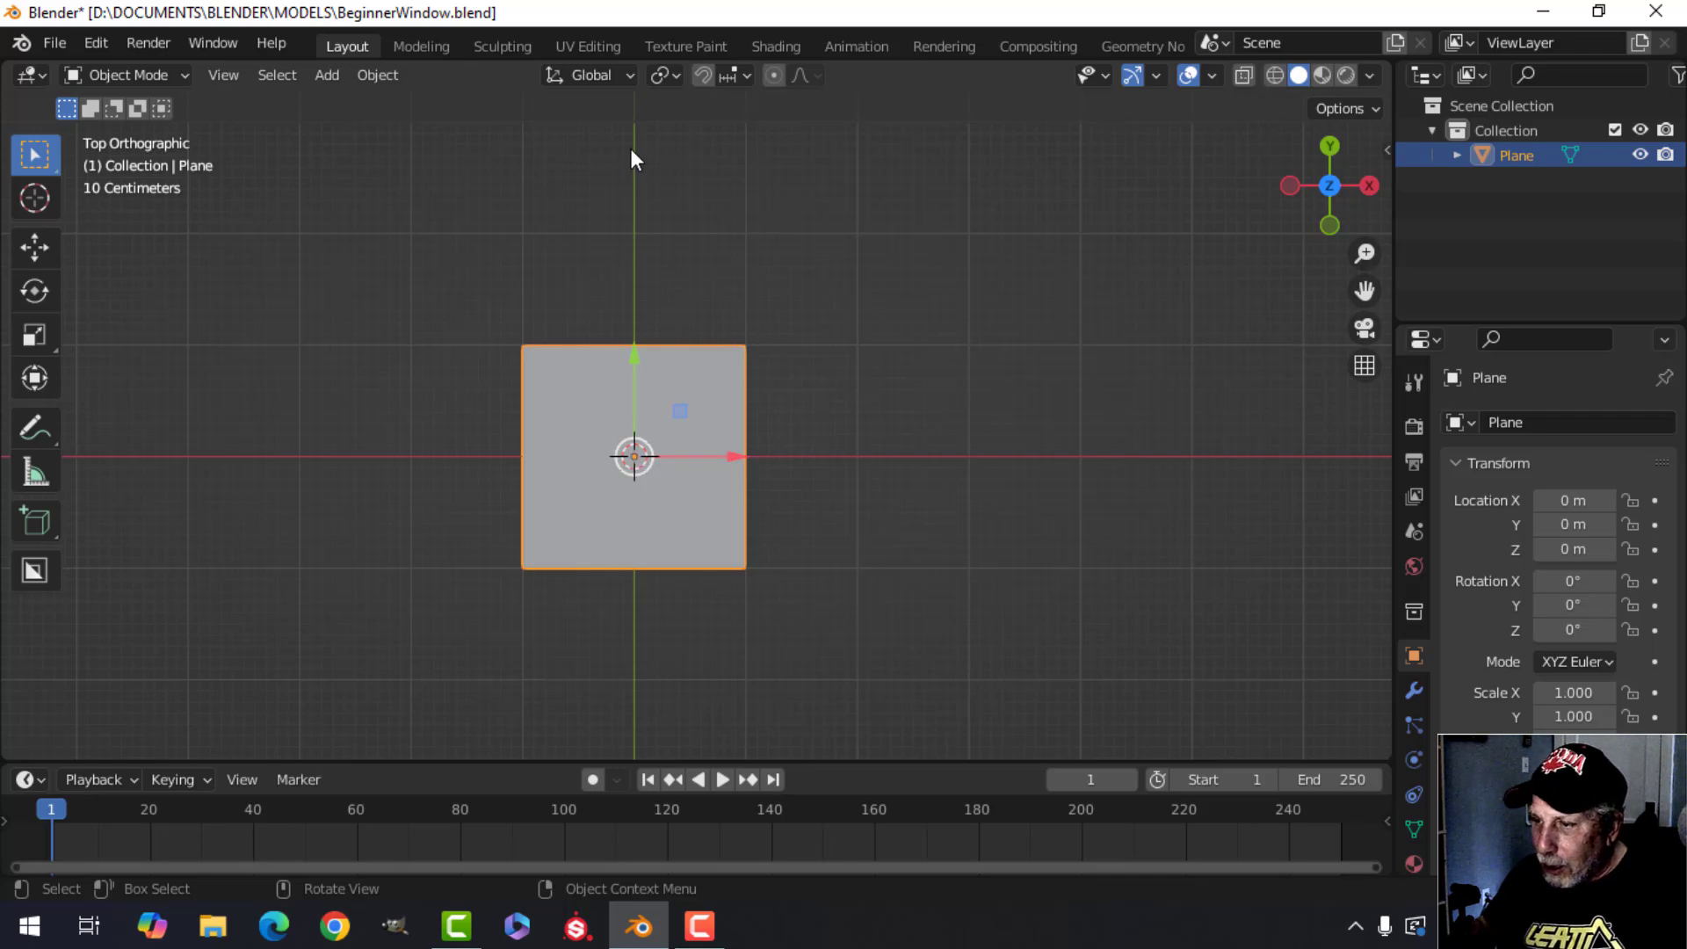
pyautogui.press('KP_1')
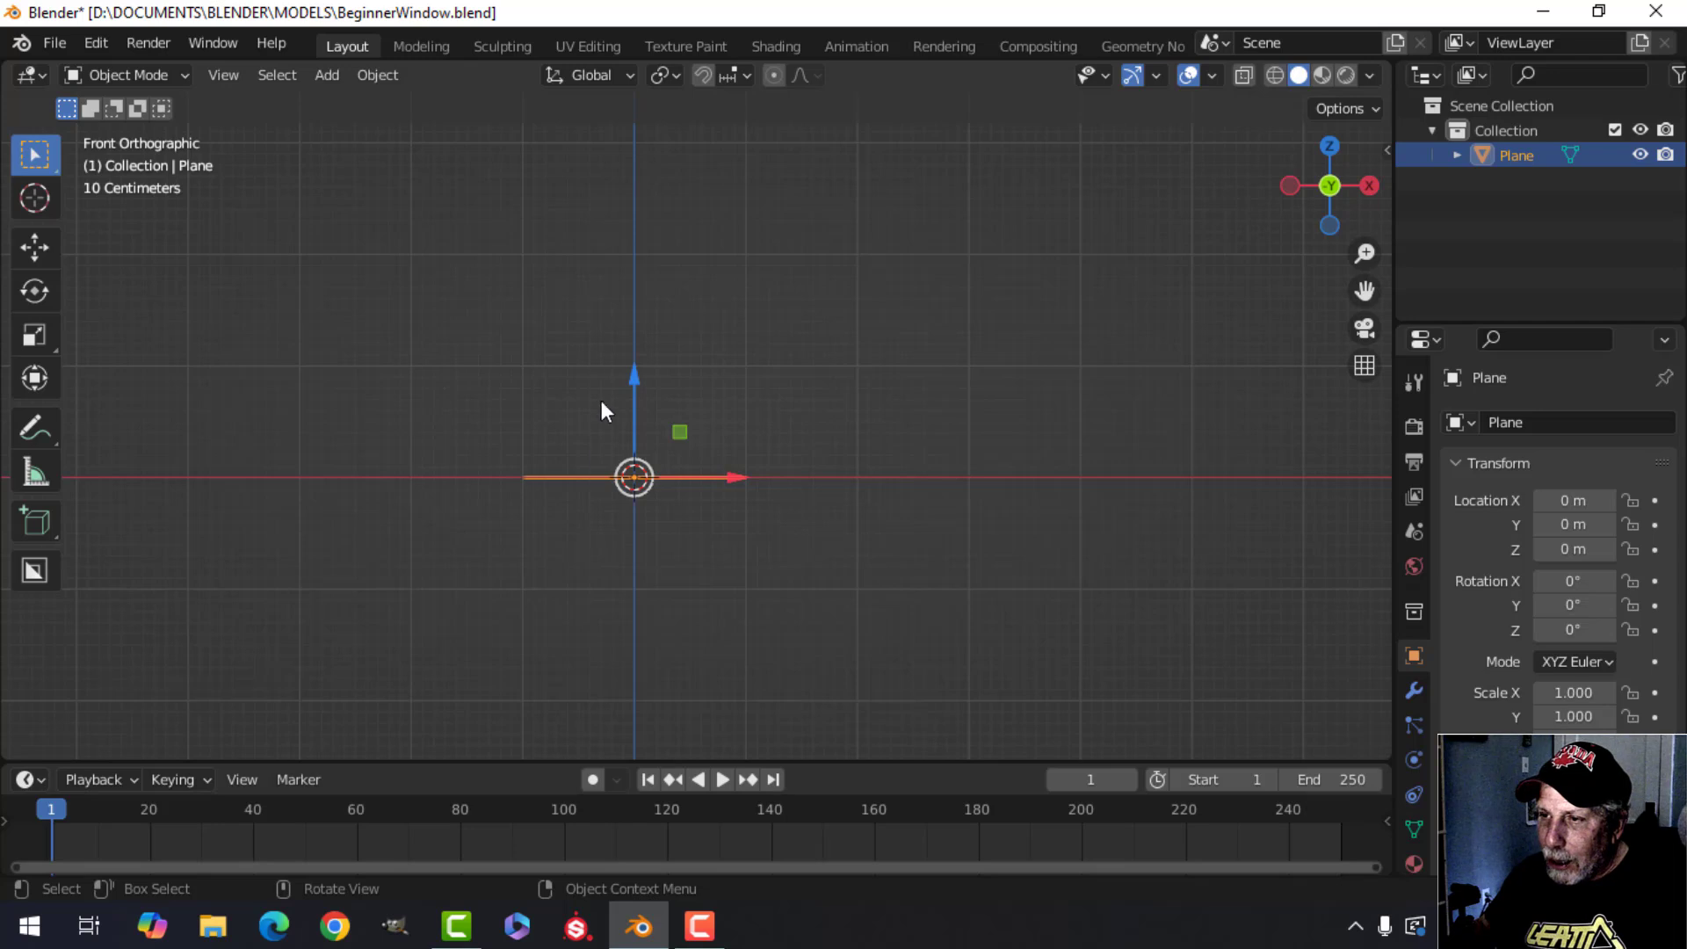
pyautogui.keyDown('shift'); pyautogui.moveTo(773, 496); pyautogui.dragTo(807, 503, button='middle'); pyautogui.keyUp('shift')
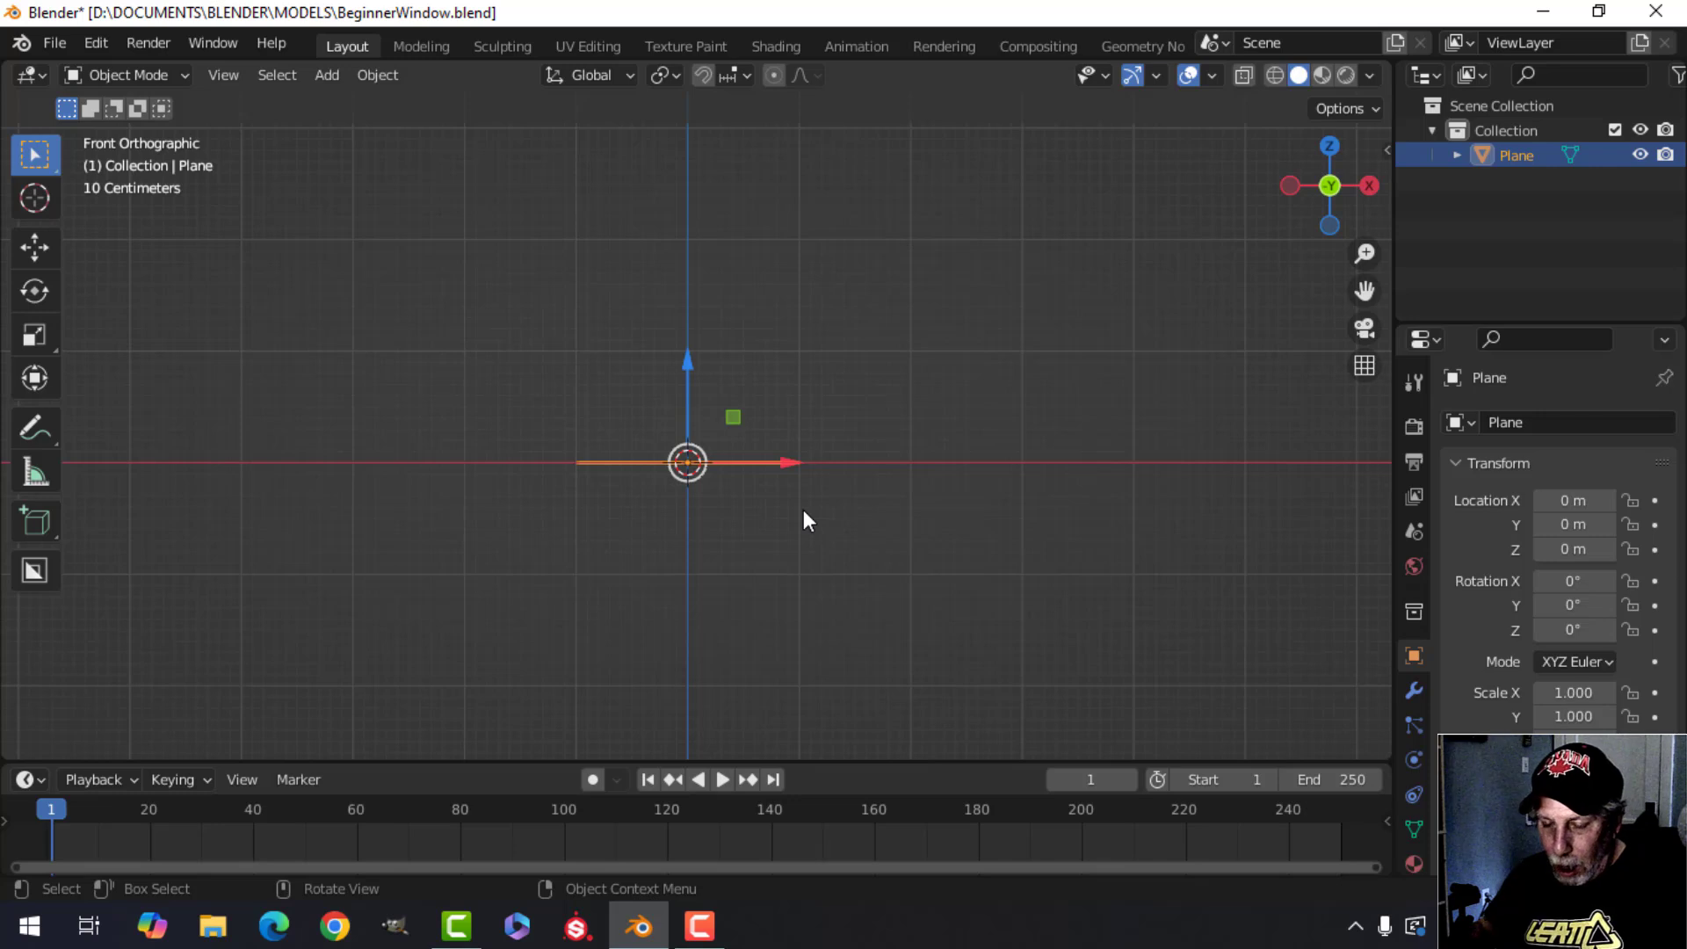
pyautogui.write('rx90')
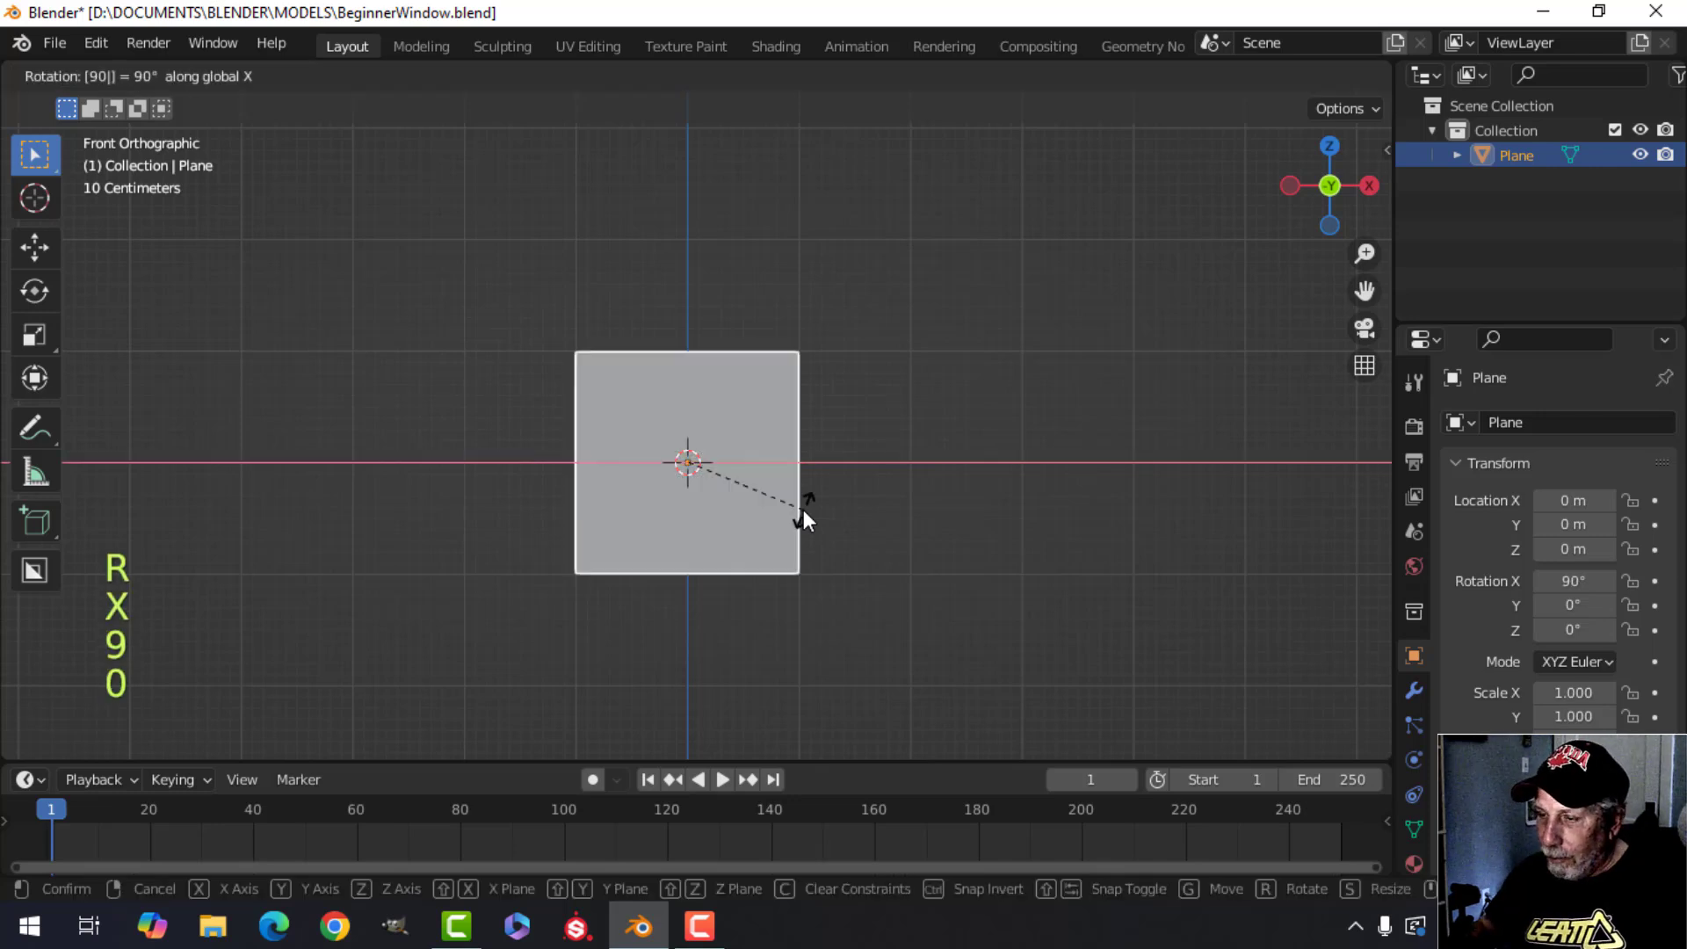
pyautogui.press('Return')
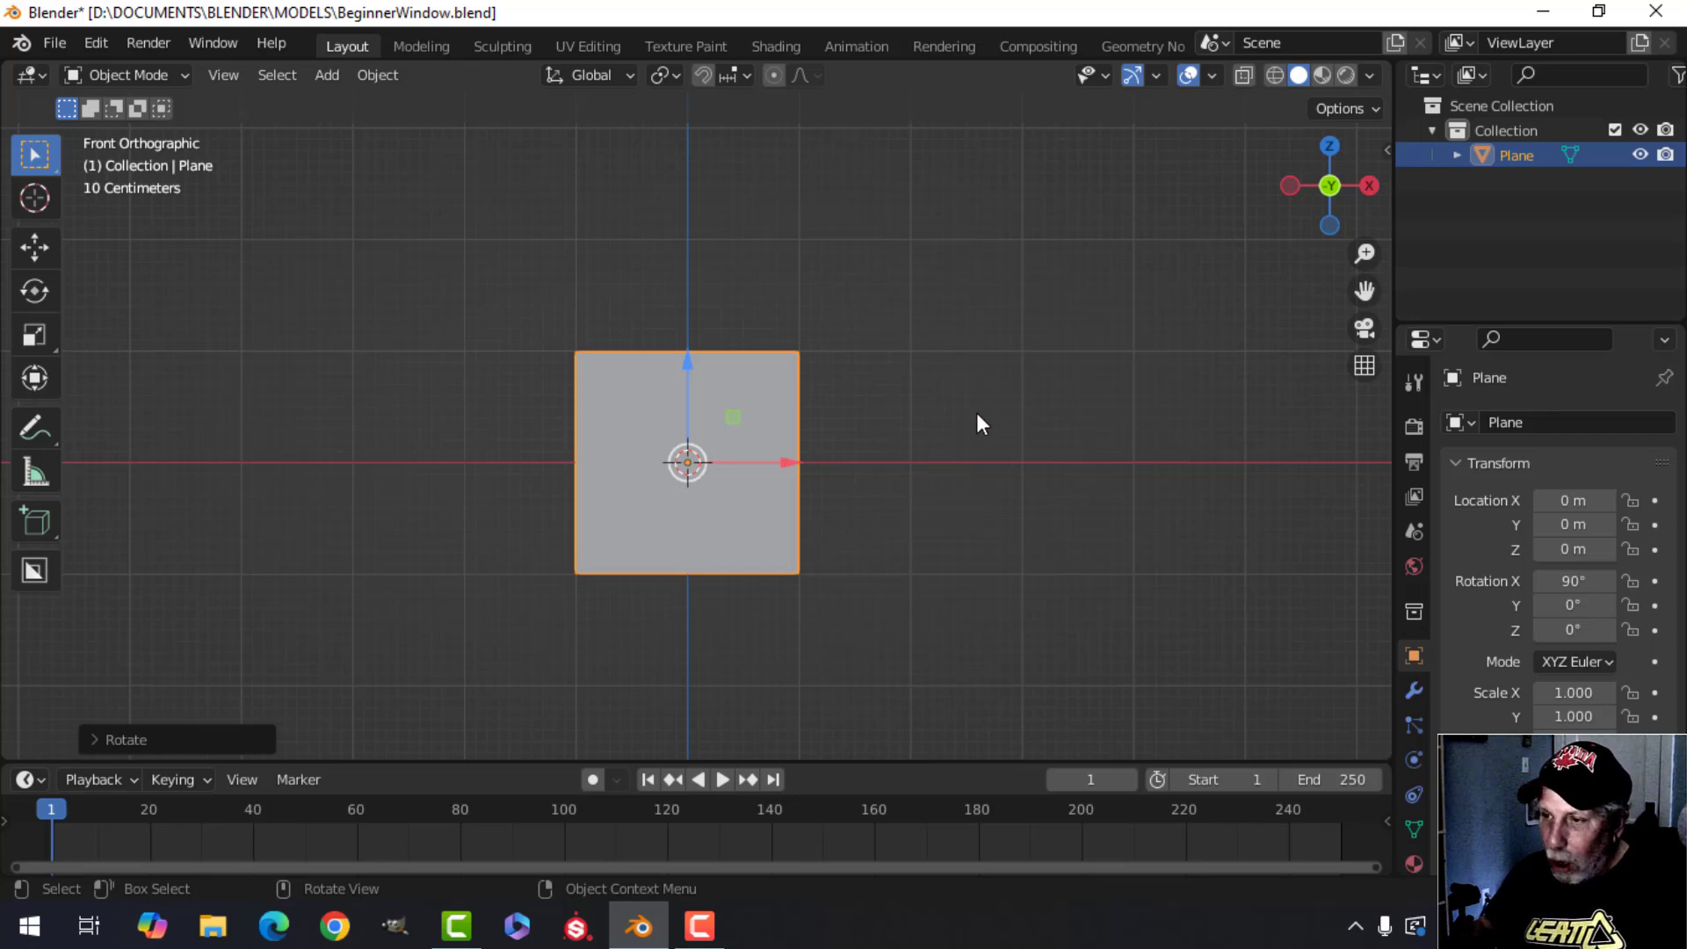
# Deselect all objects, select all, and deselect everything again.
pyautogui.hotkey('alt', 'a')
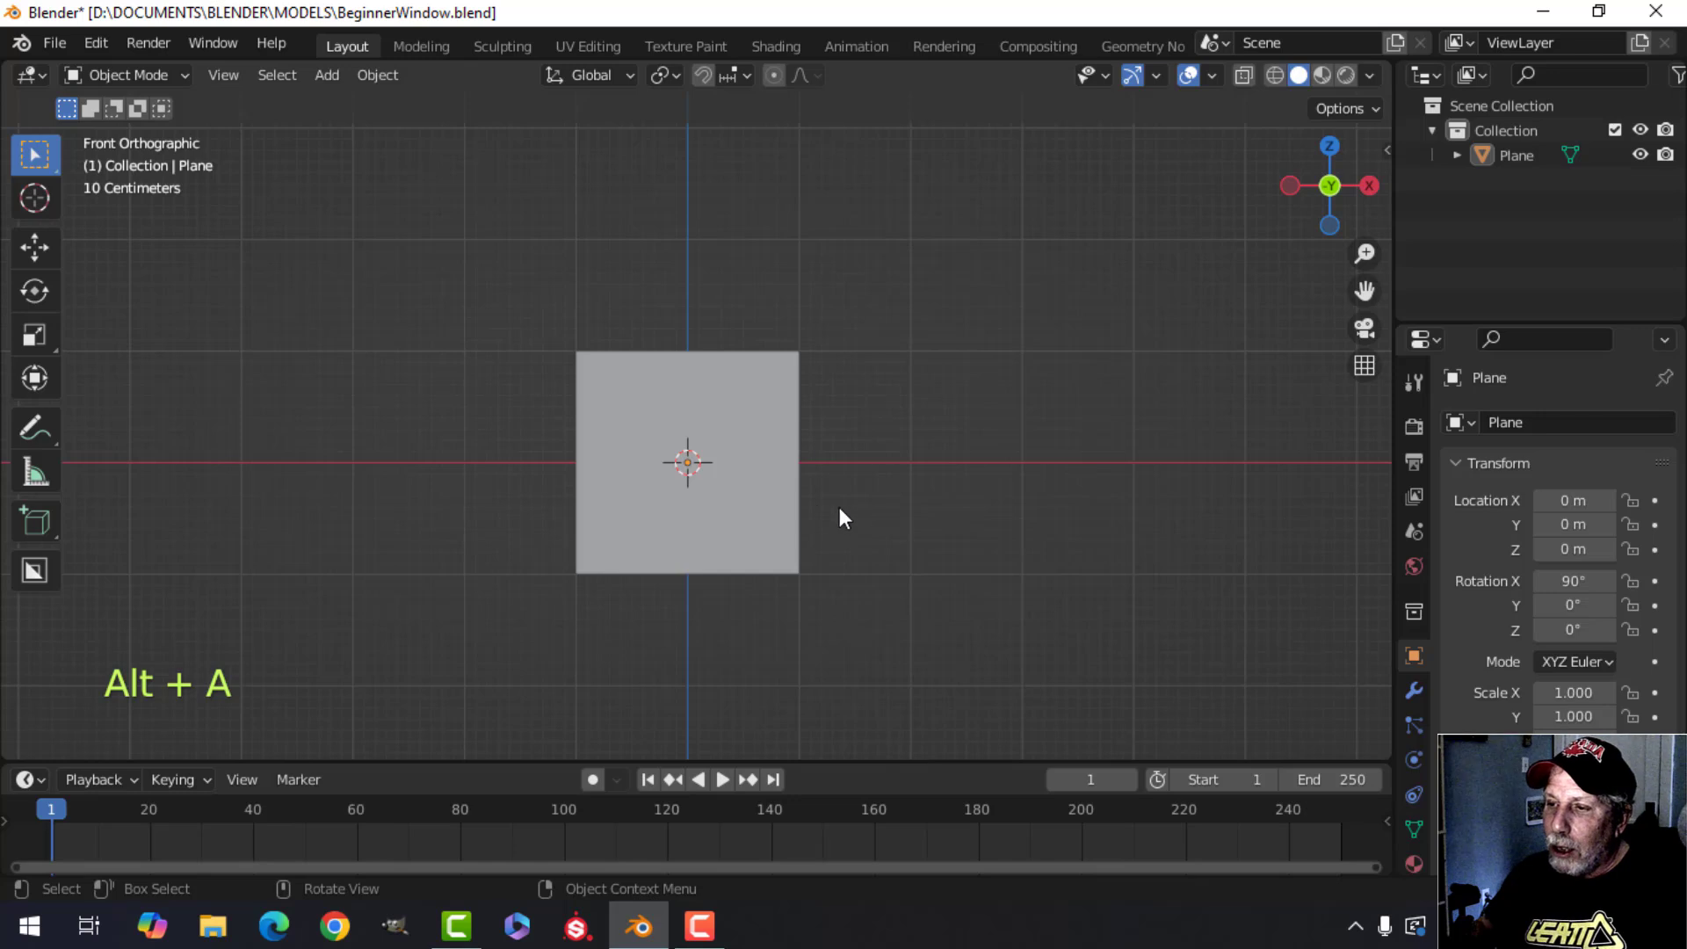
pyautogui.press('a')
pyautogui.hotkey('alt', 'a')
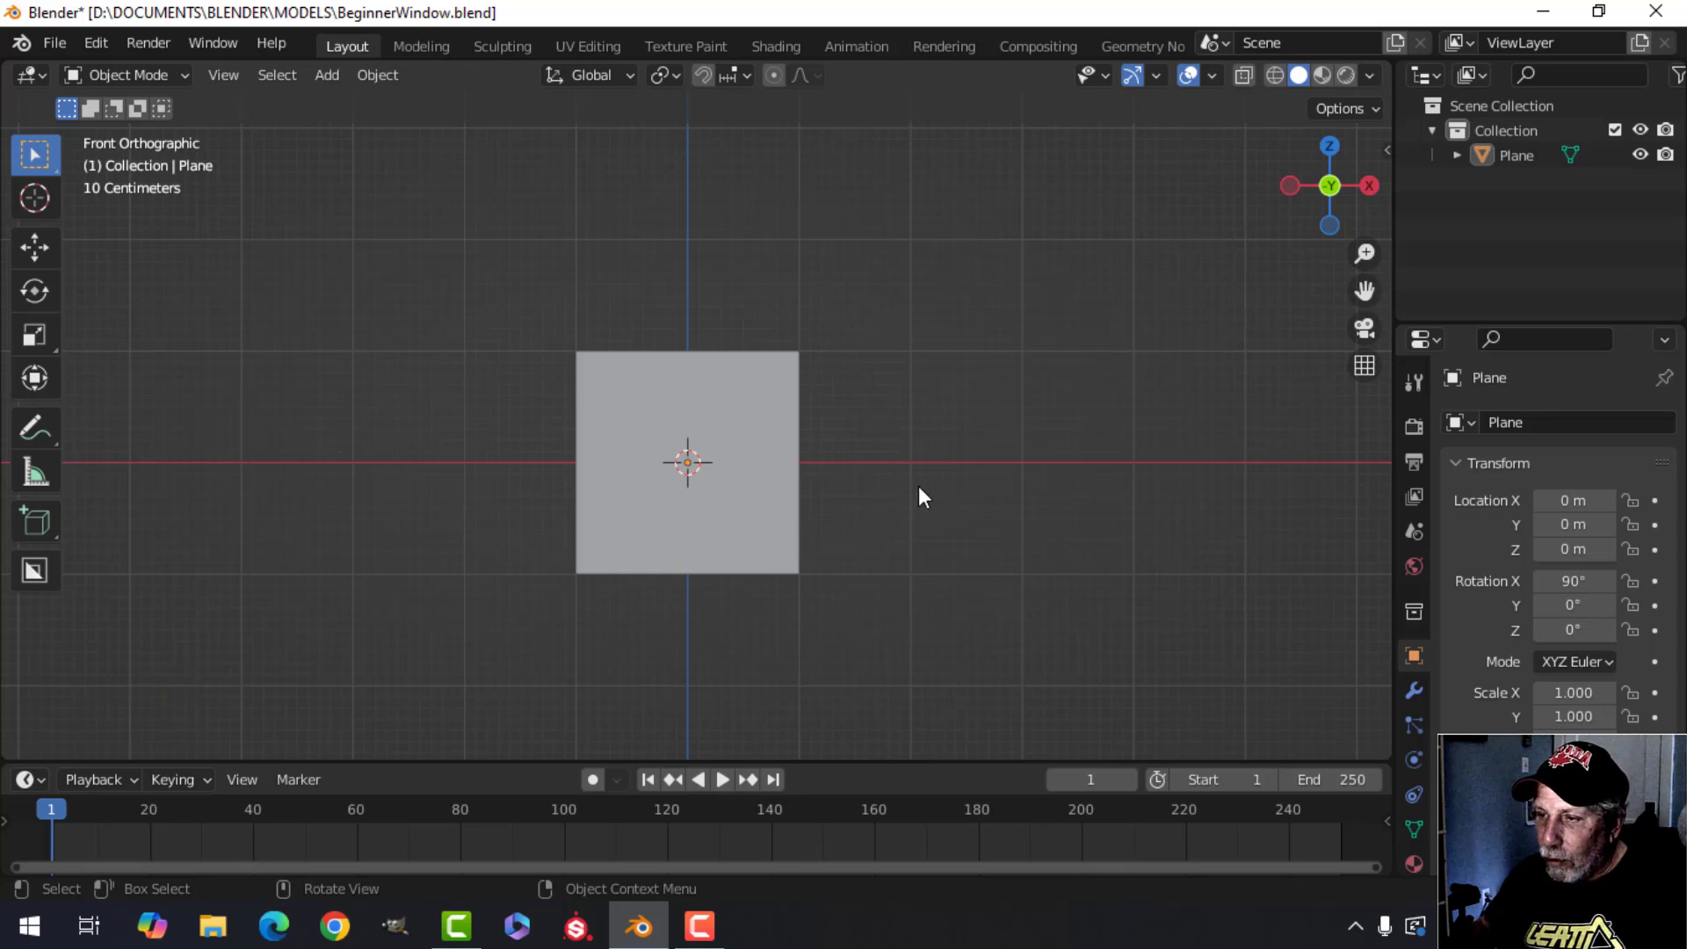
# Check the right side view, return to the front view and select the plane.
pyautogui.press('KP_3')
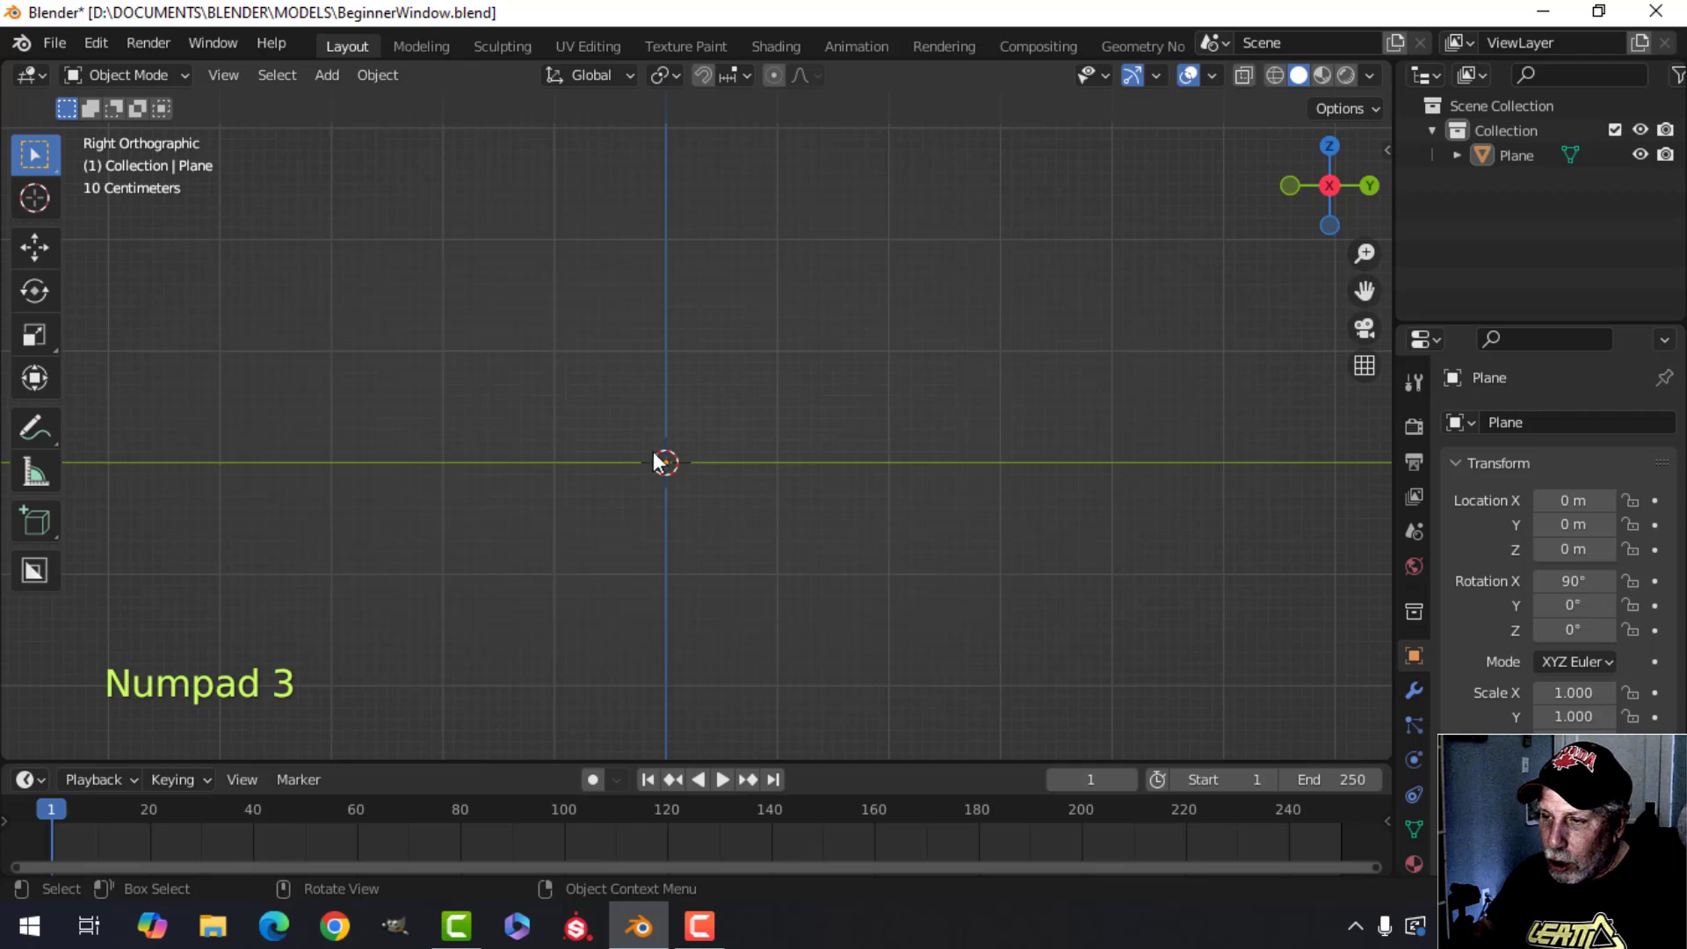
pyautogui.moveTo(635, 415); pyautogui.dragTo(631, 444, button='middle')
pyautogui.press('KP_1')
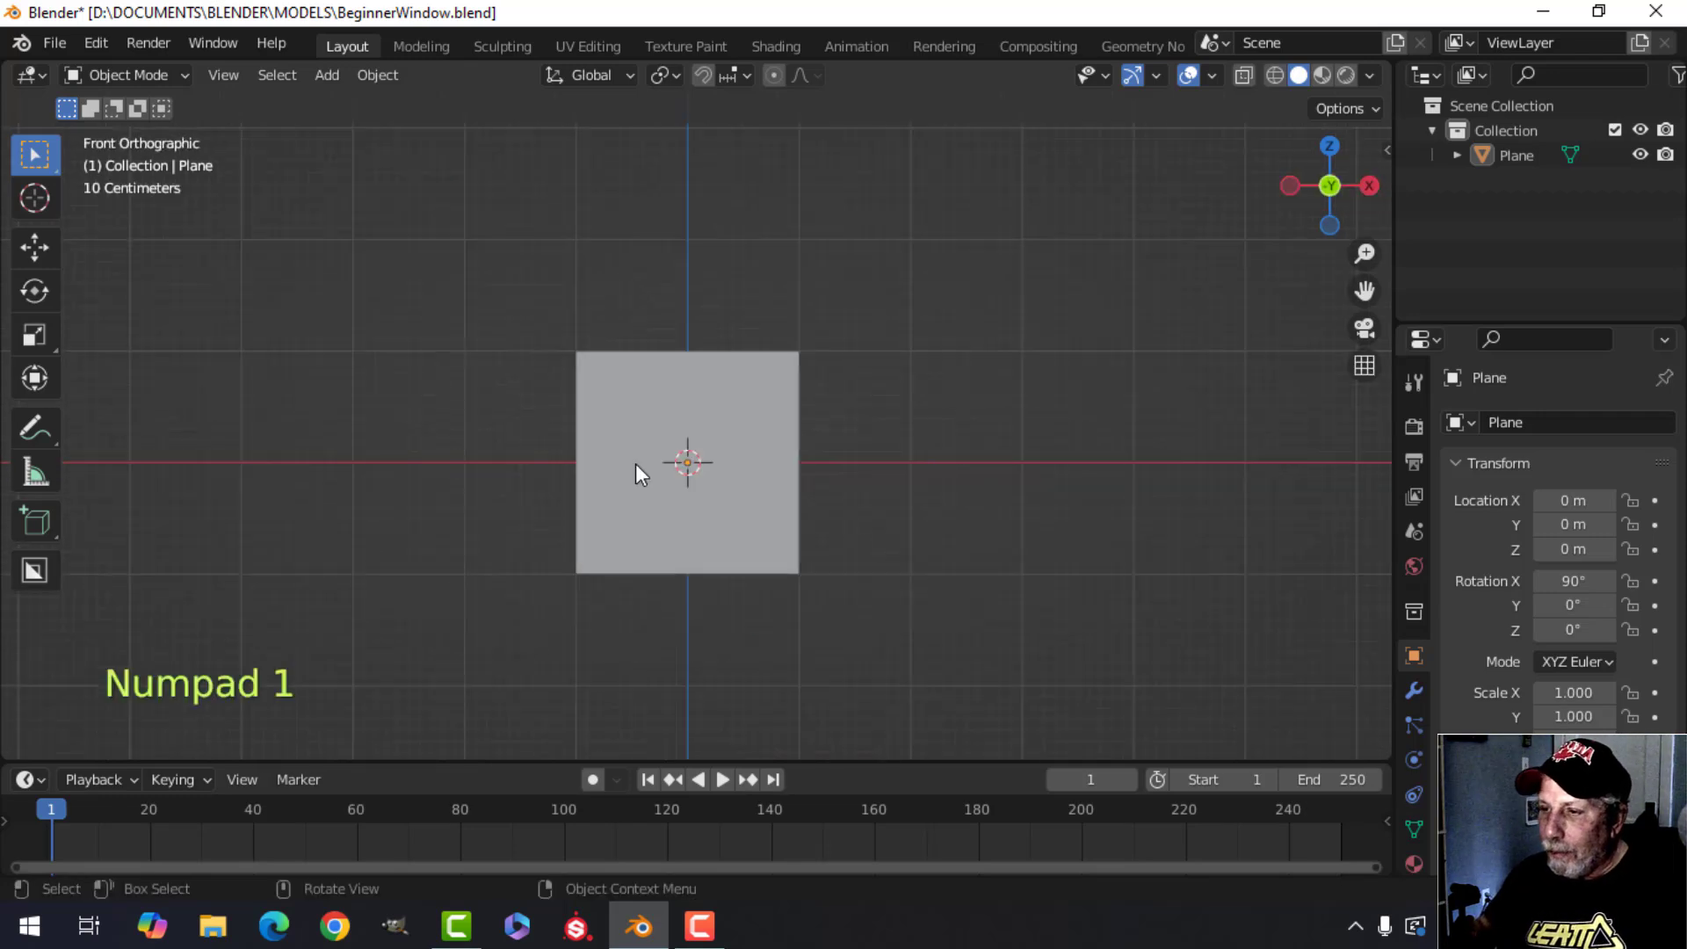
pyautogui.click(708, 413)
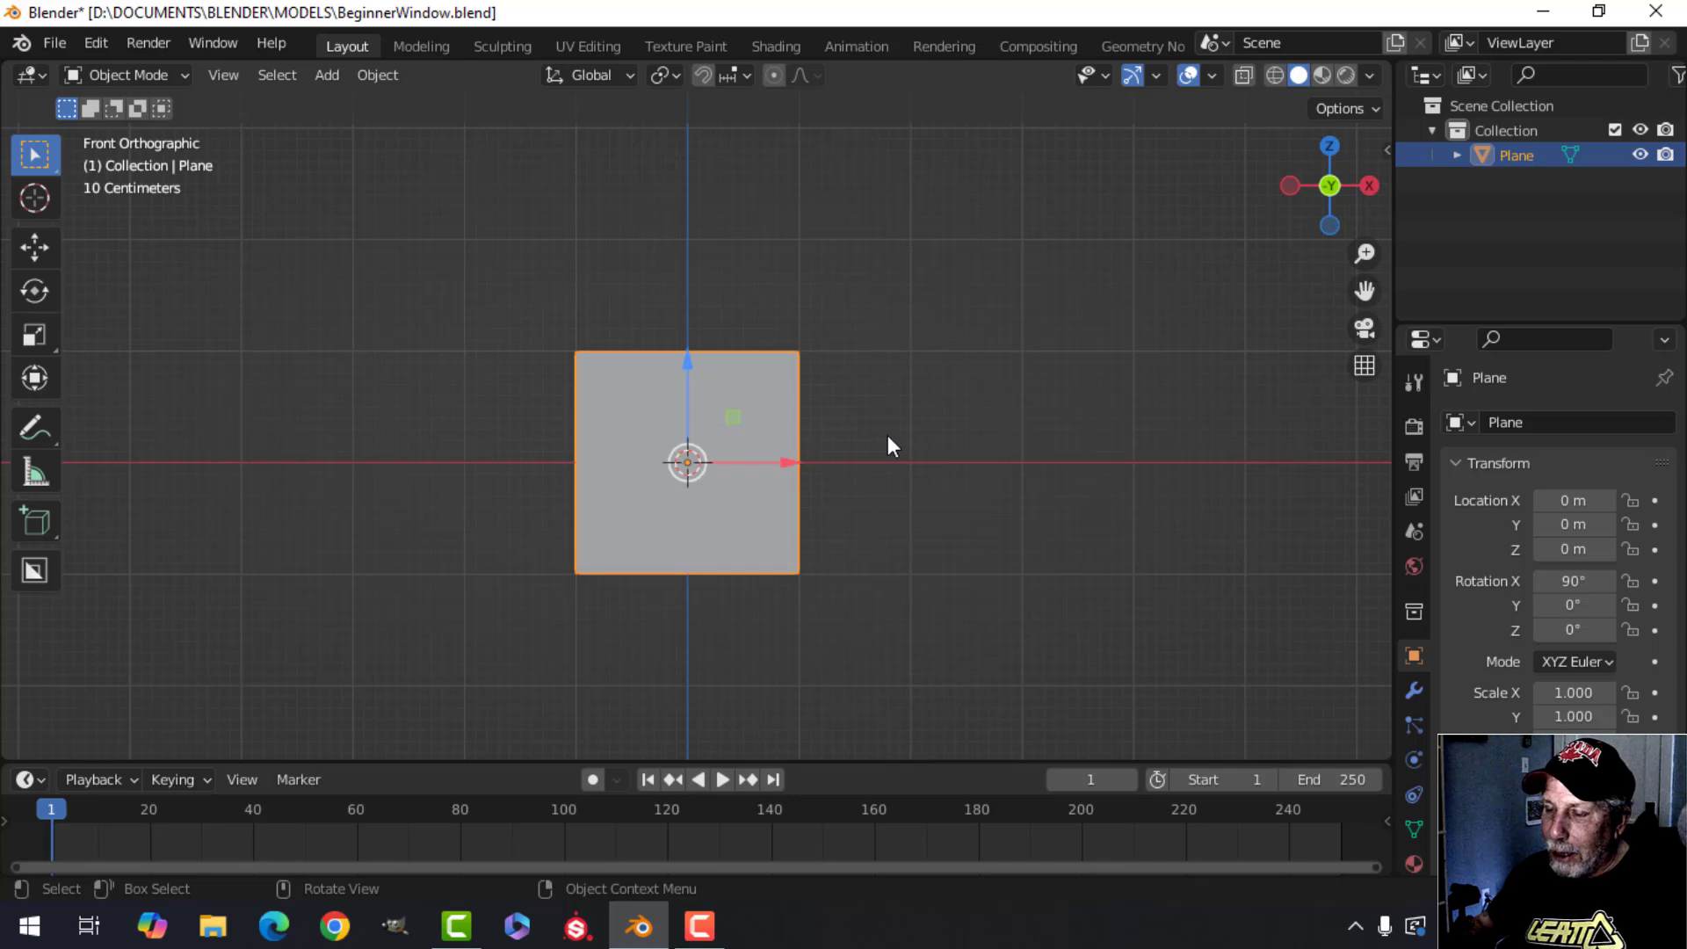
# Switch the plane into Edit Mode, back to Object Mode, and into Edit Mode again.
pyautogui.press('Tab')
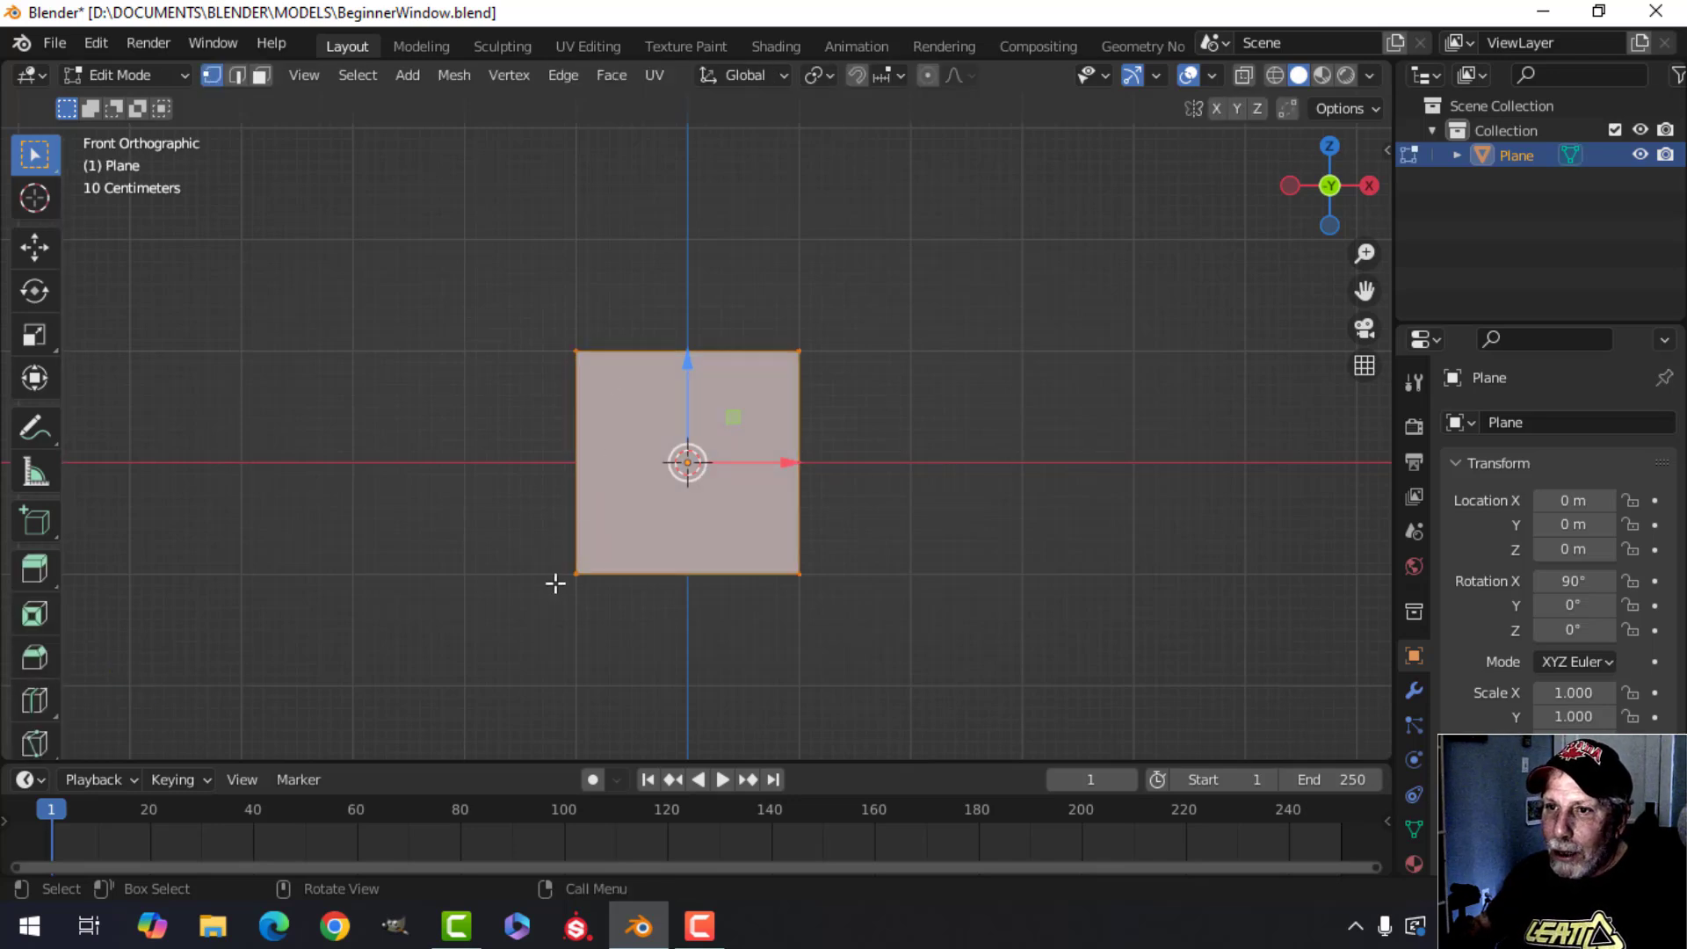
pyautogui.click(101, 77)
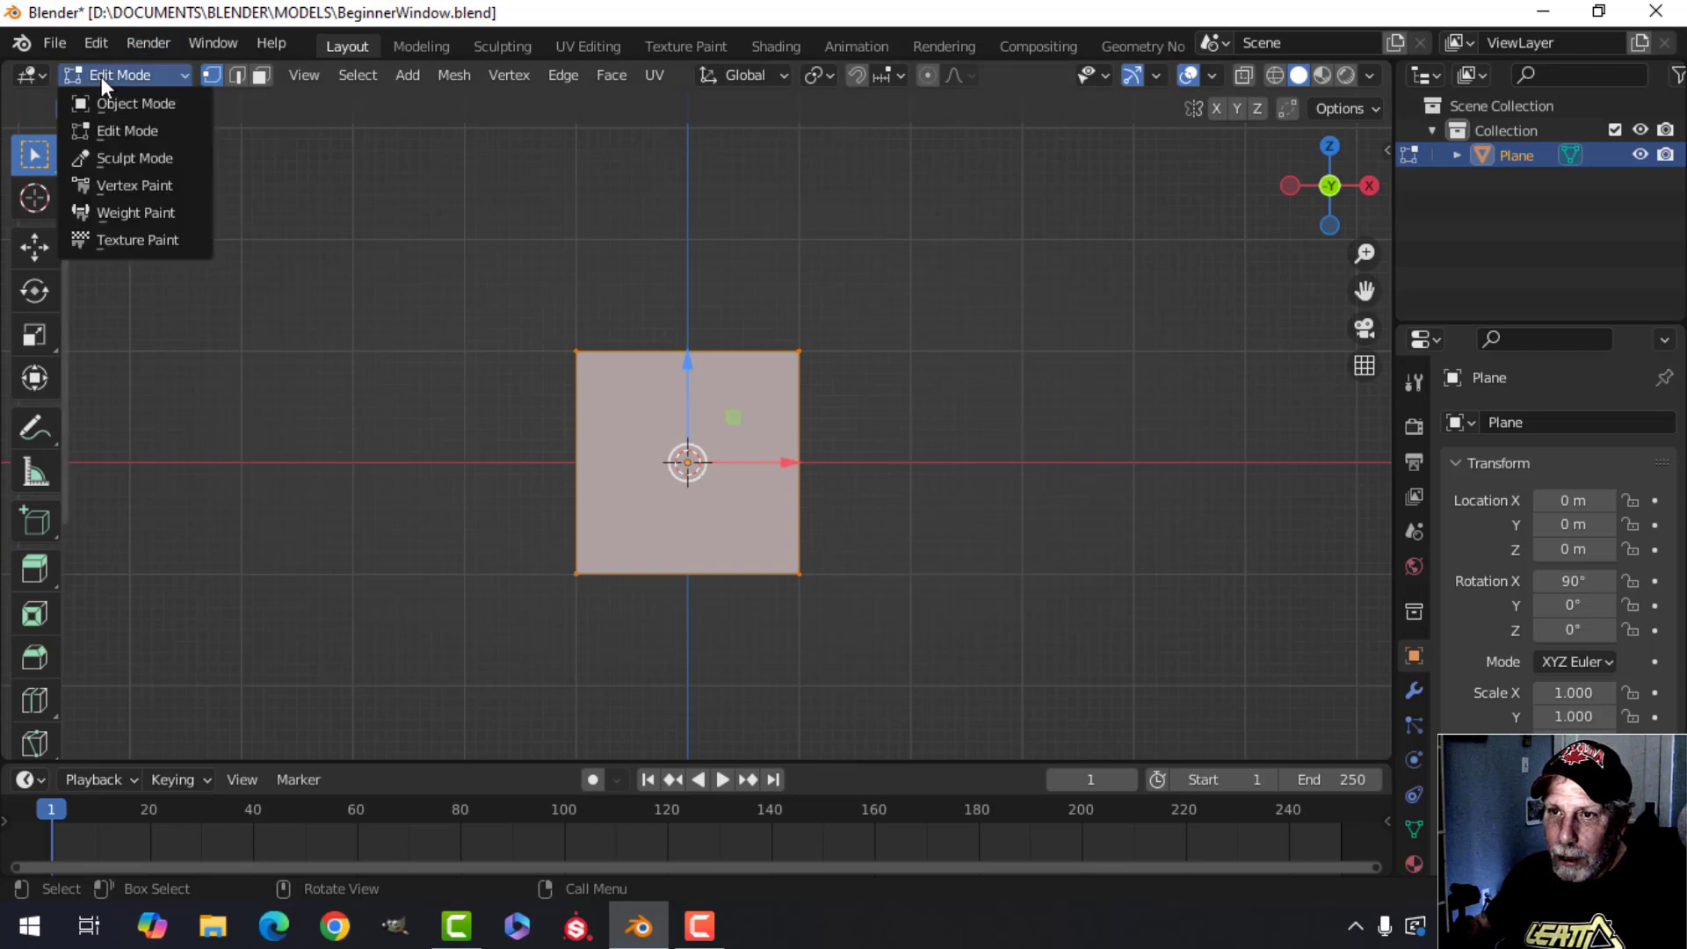
pyautogui.click(108, 103)
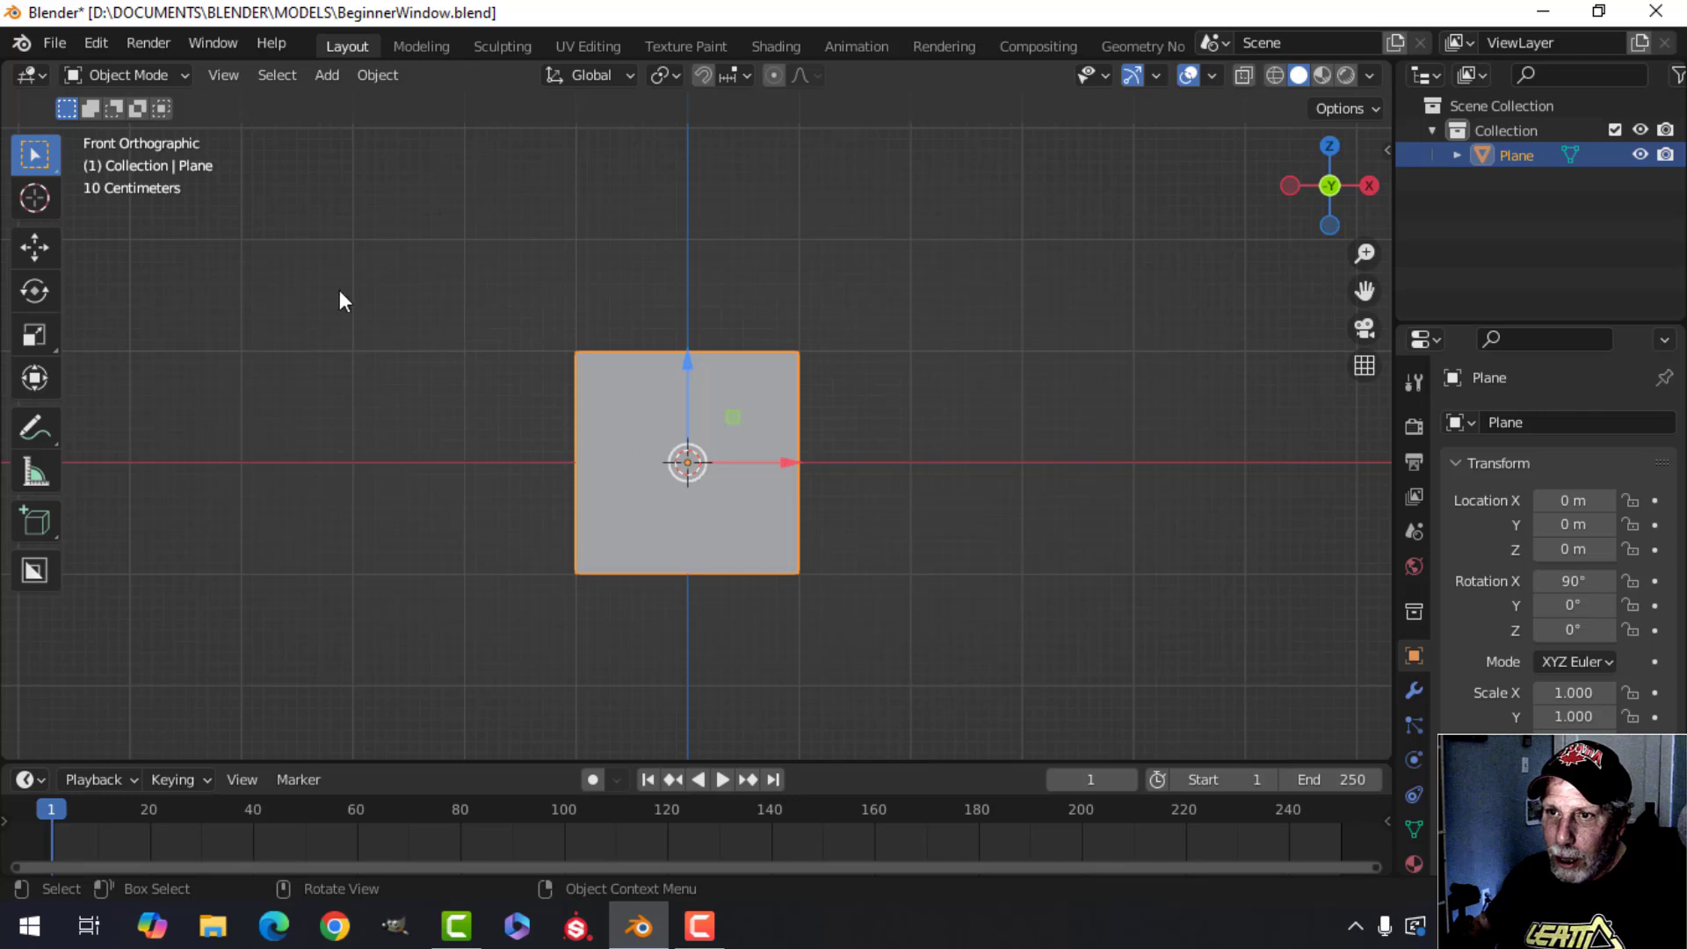
pyautogui.click(141, 74)
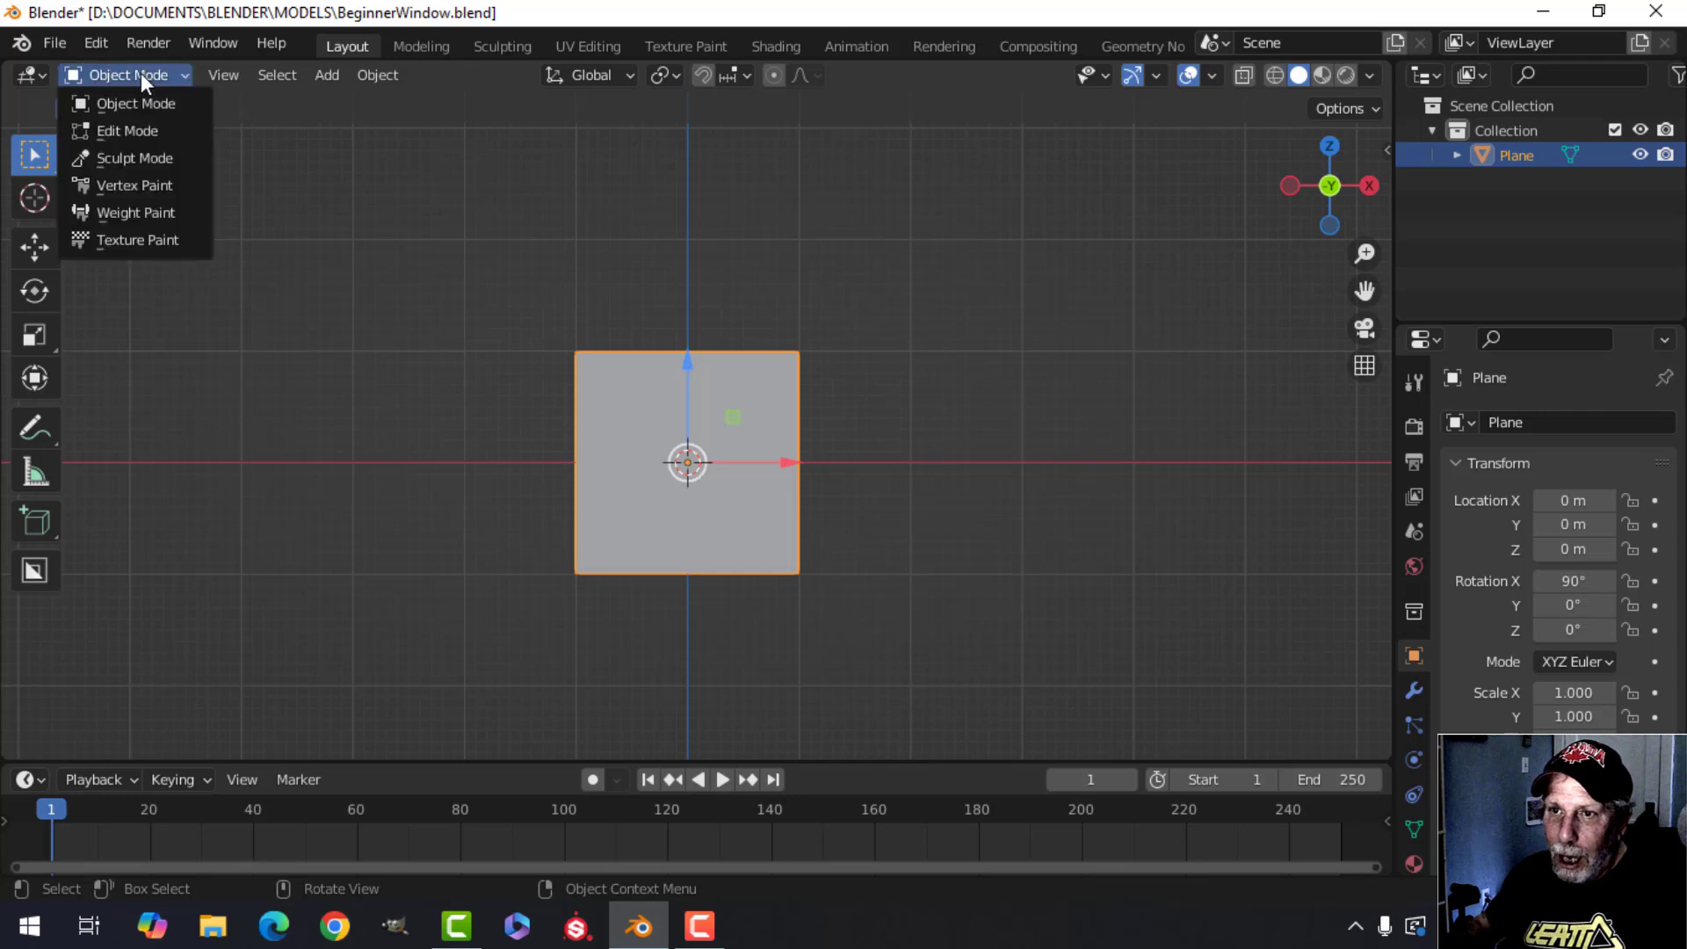
pyautogui.click(126, 125)
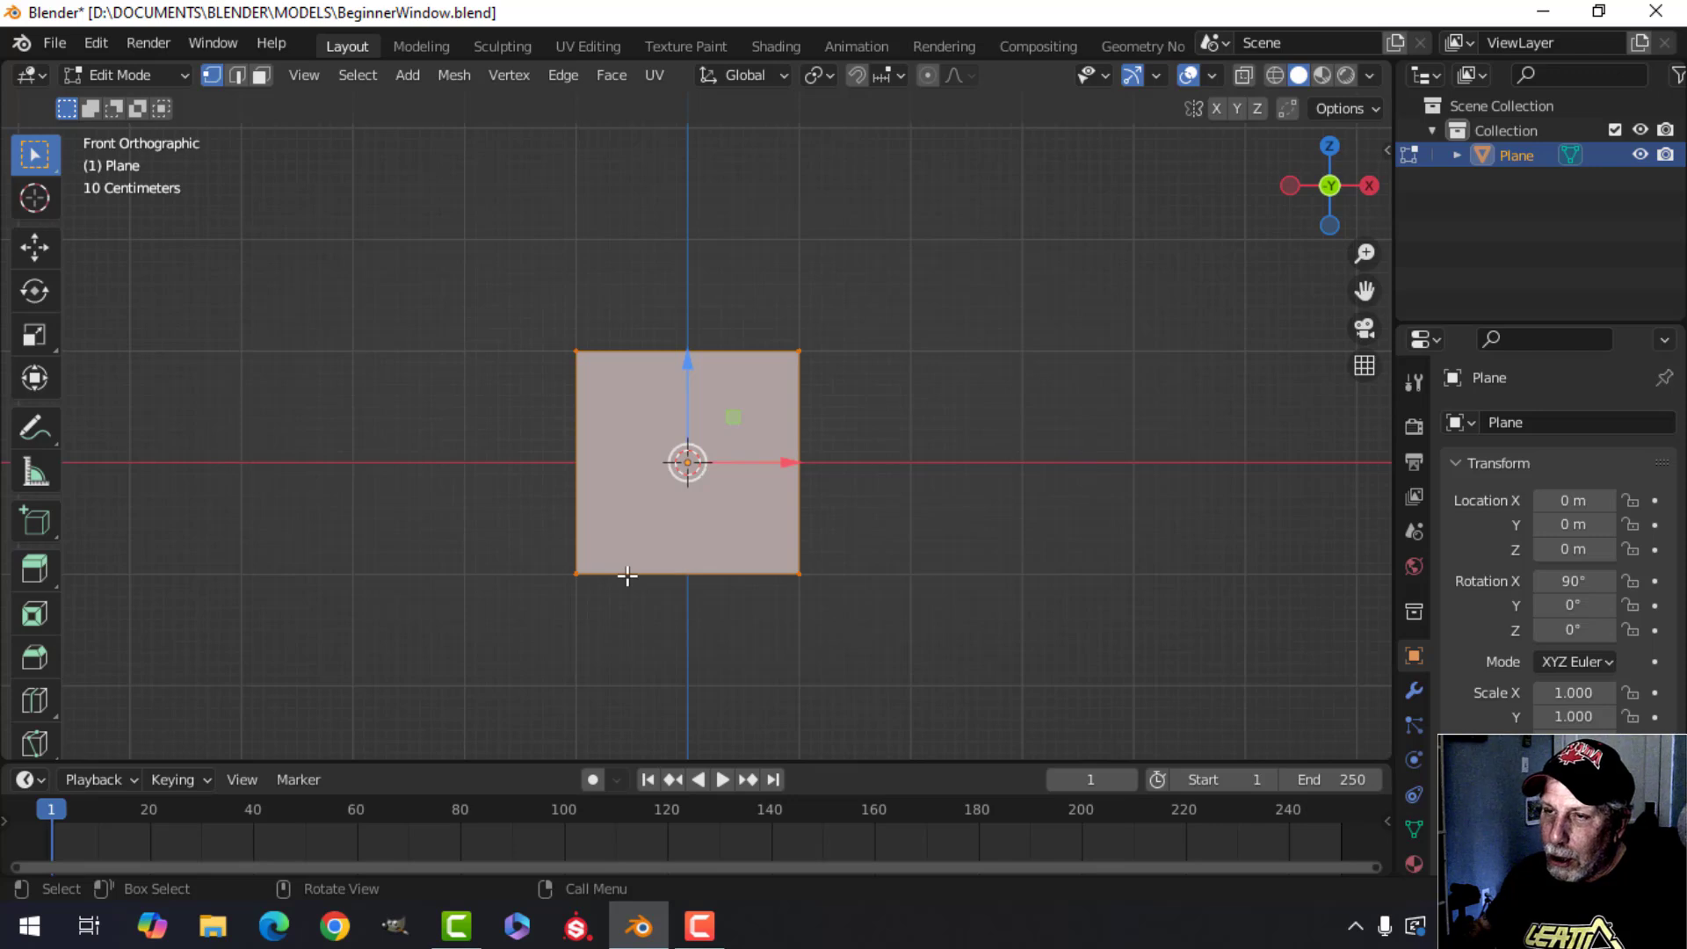
# Switch to edge select mode and select the plane's edges one by one, adding each until all four are selected.
pyautogui.click(235, 76)
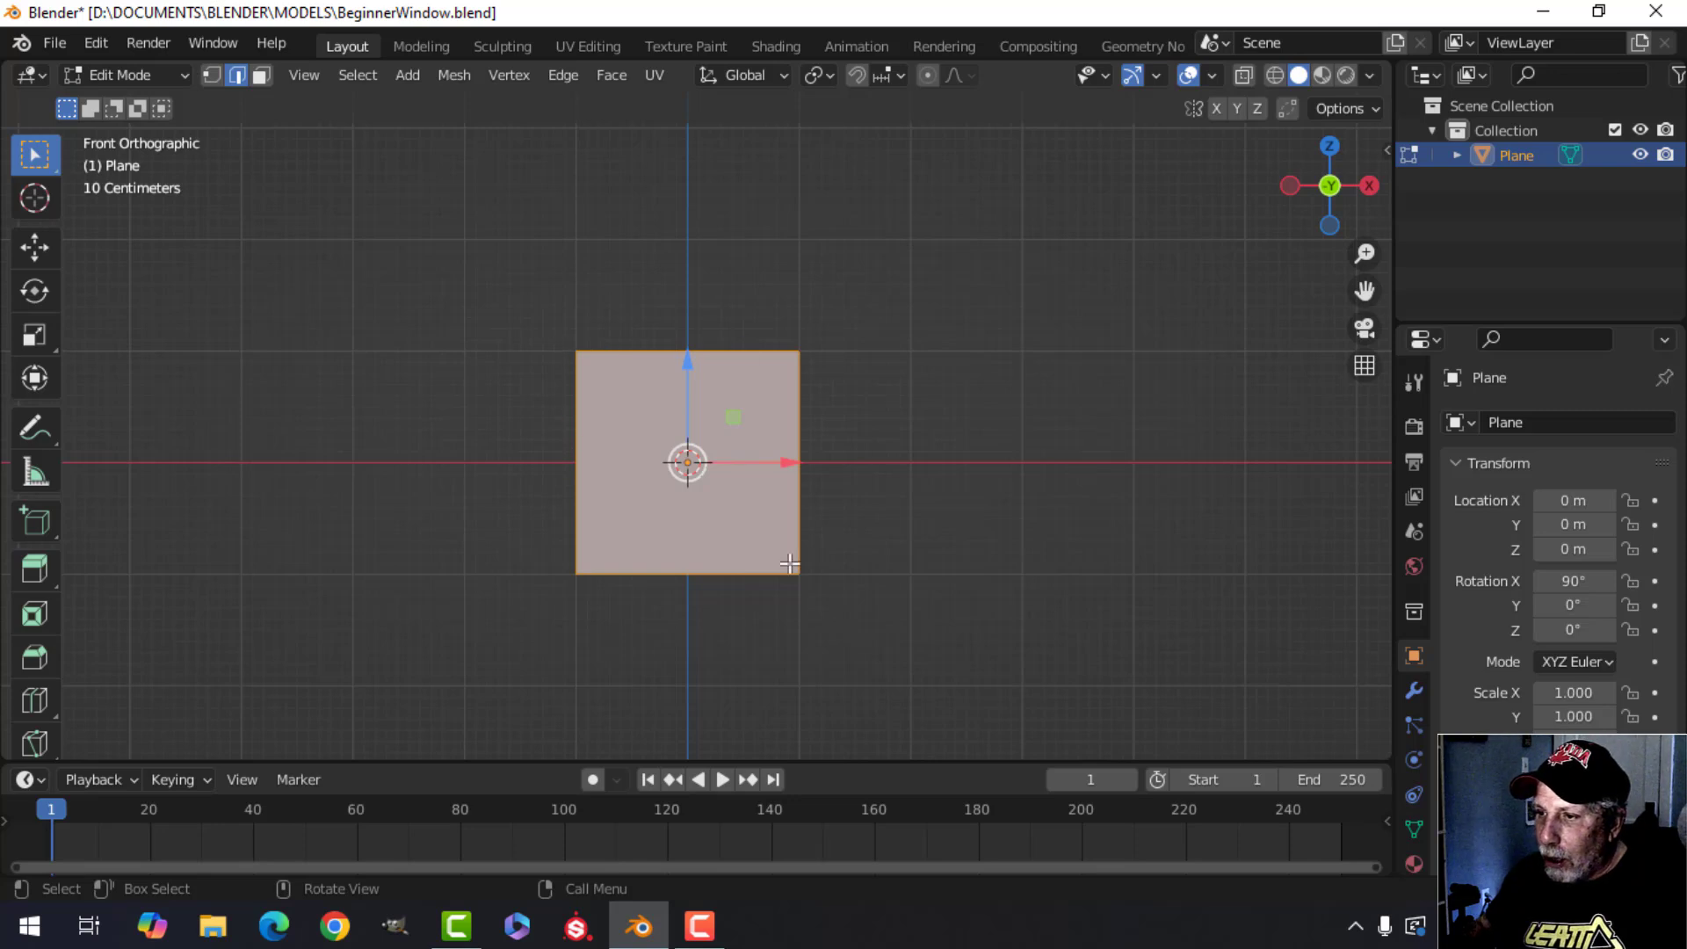
pyautogui.click(687, 381)
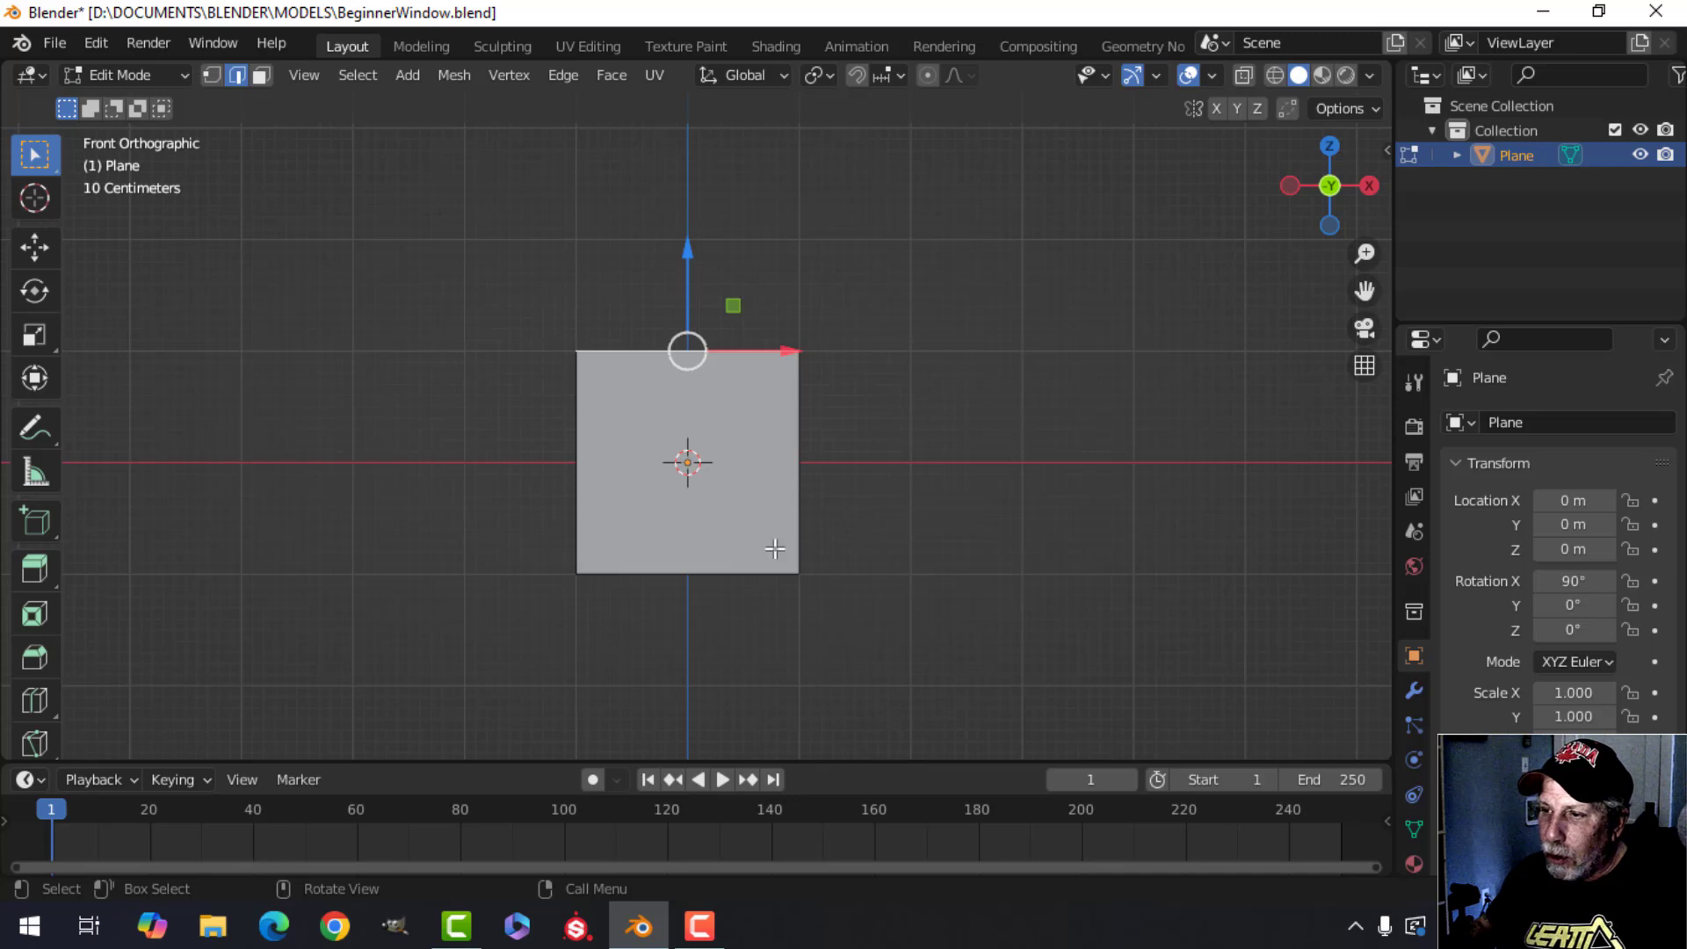
pyautogui.click(816, 449)
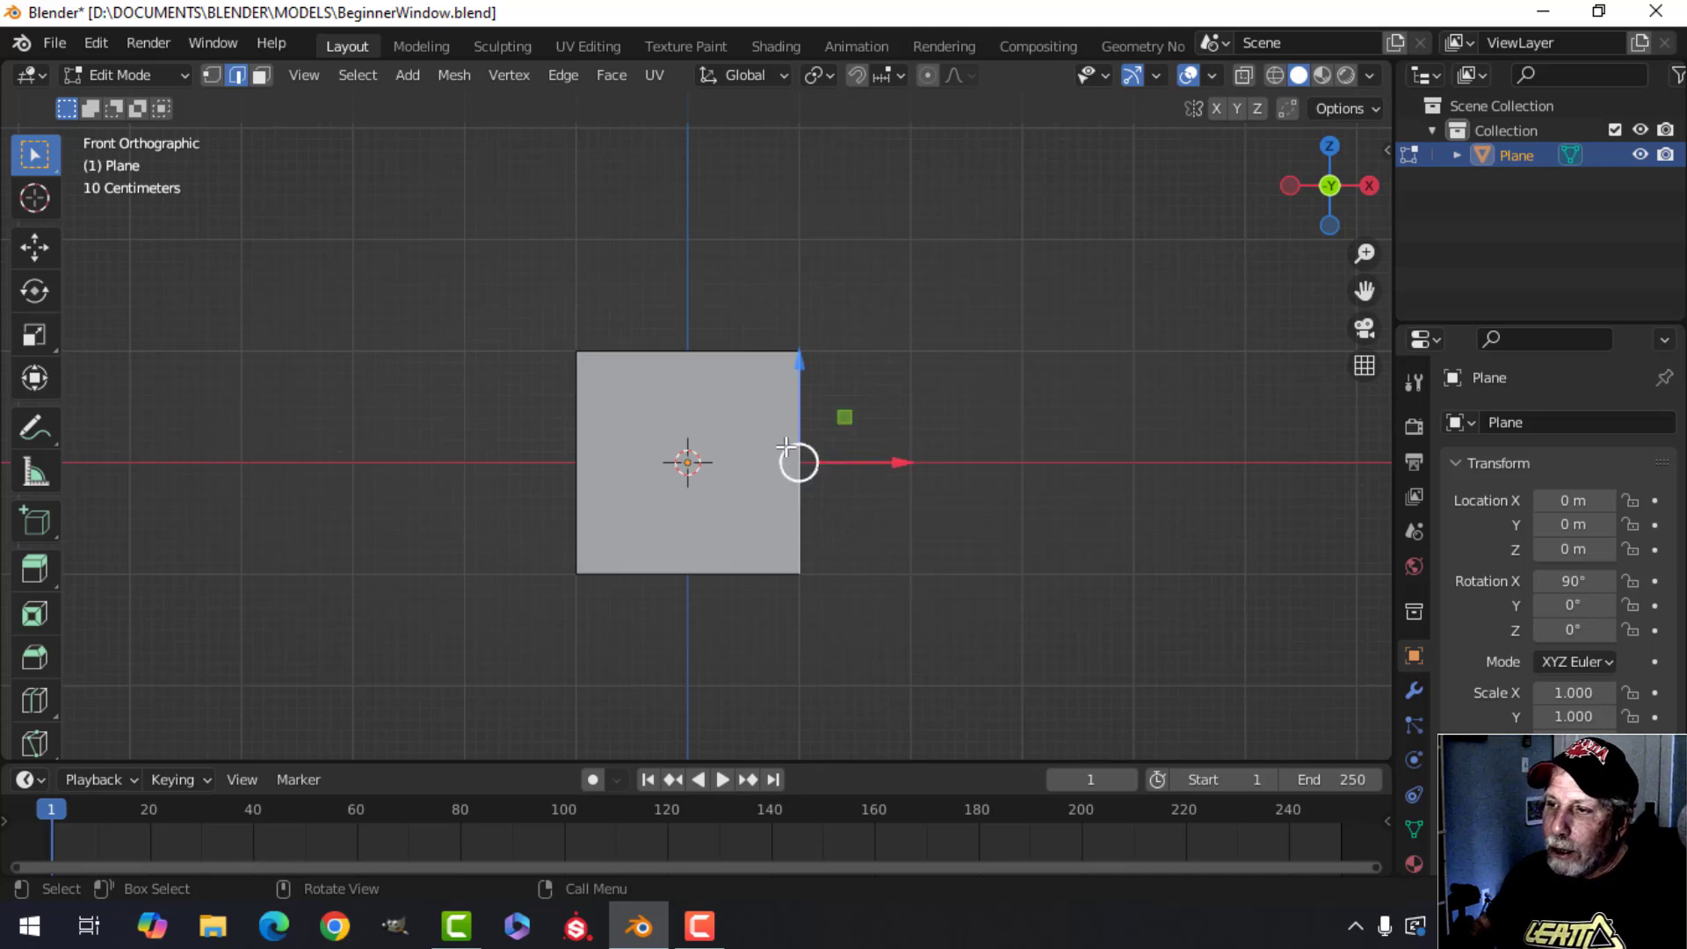
pyautogui.keyDown('shift'); pyautogui.click(726, 353); pyautogui.keyUp('shift')
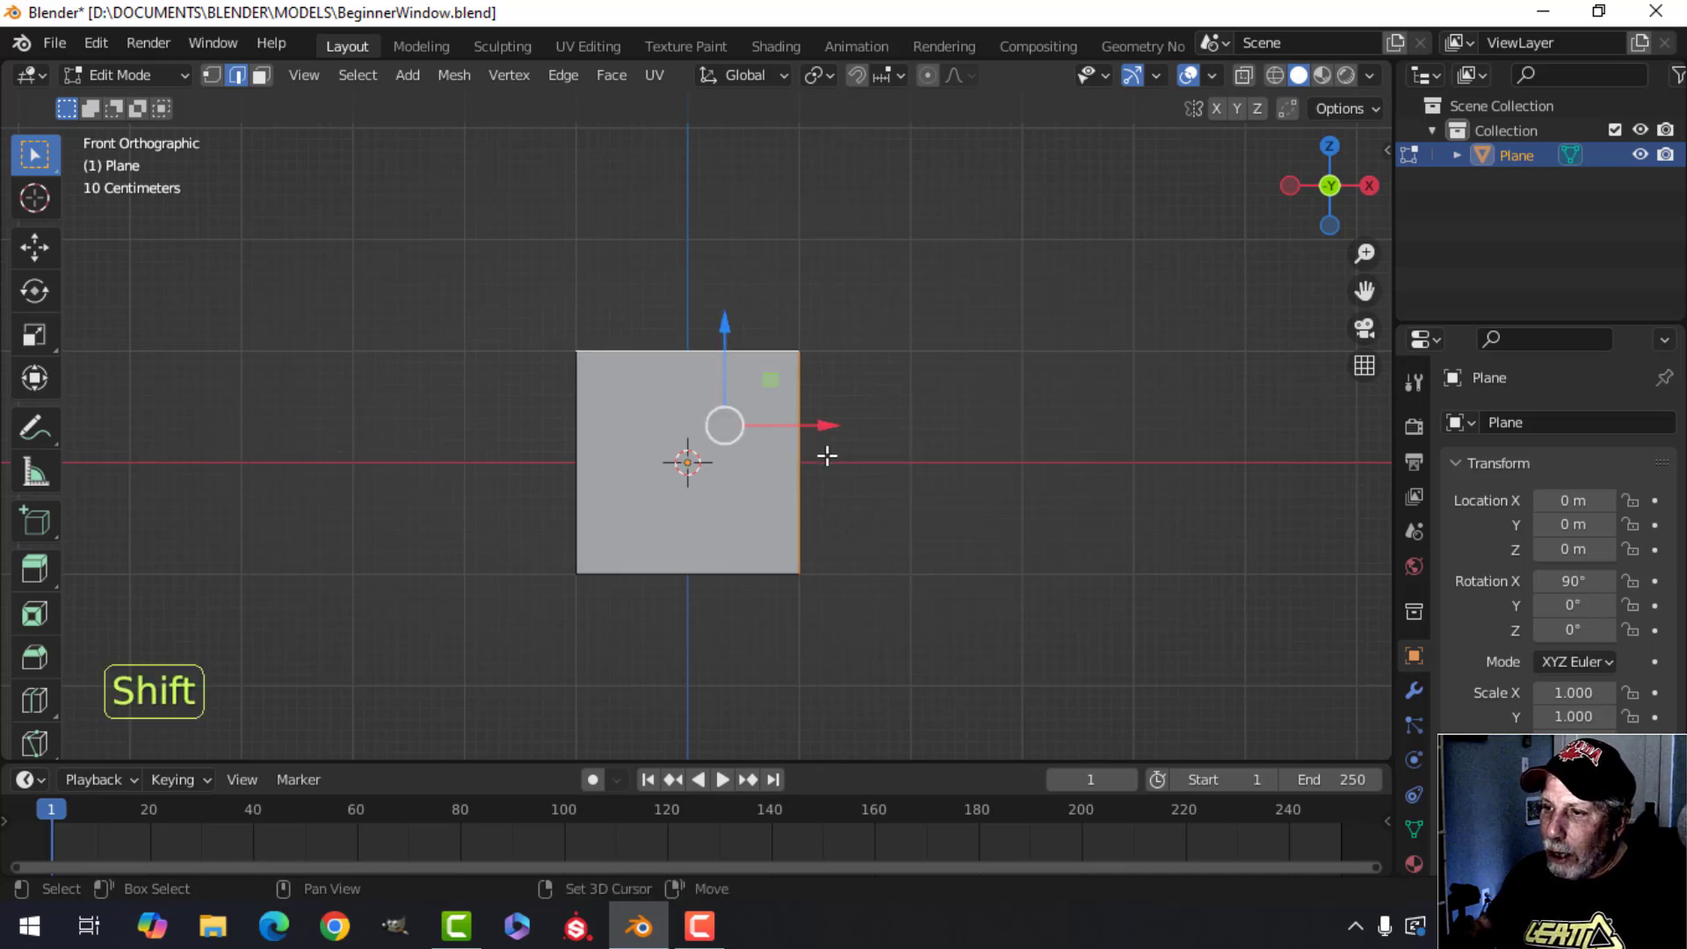
pyautogui.keyDown('shift'); pyautogui.click(580, 419); pyautogui.keyUp('shift')
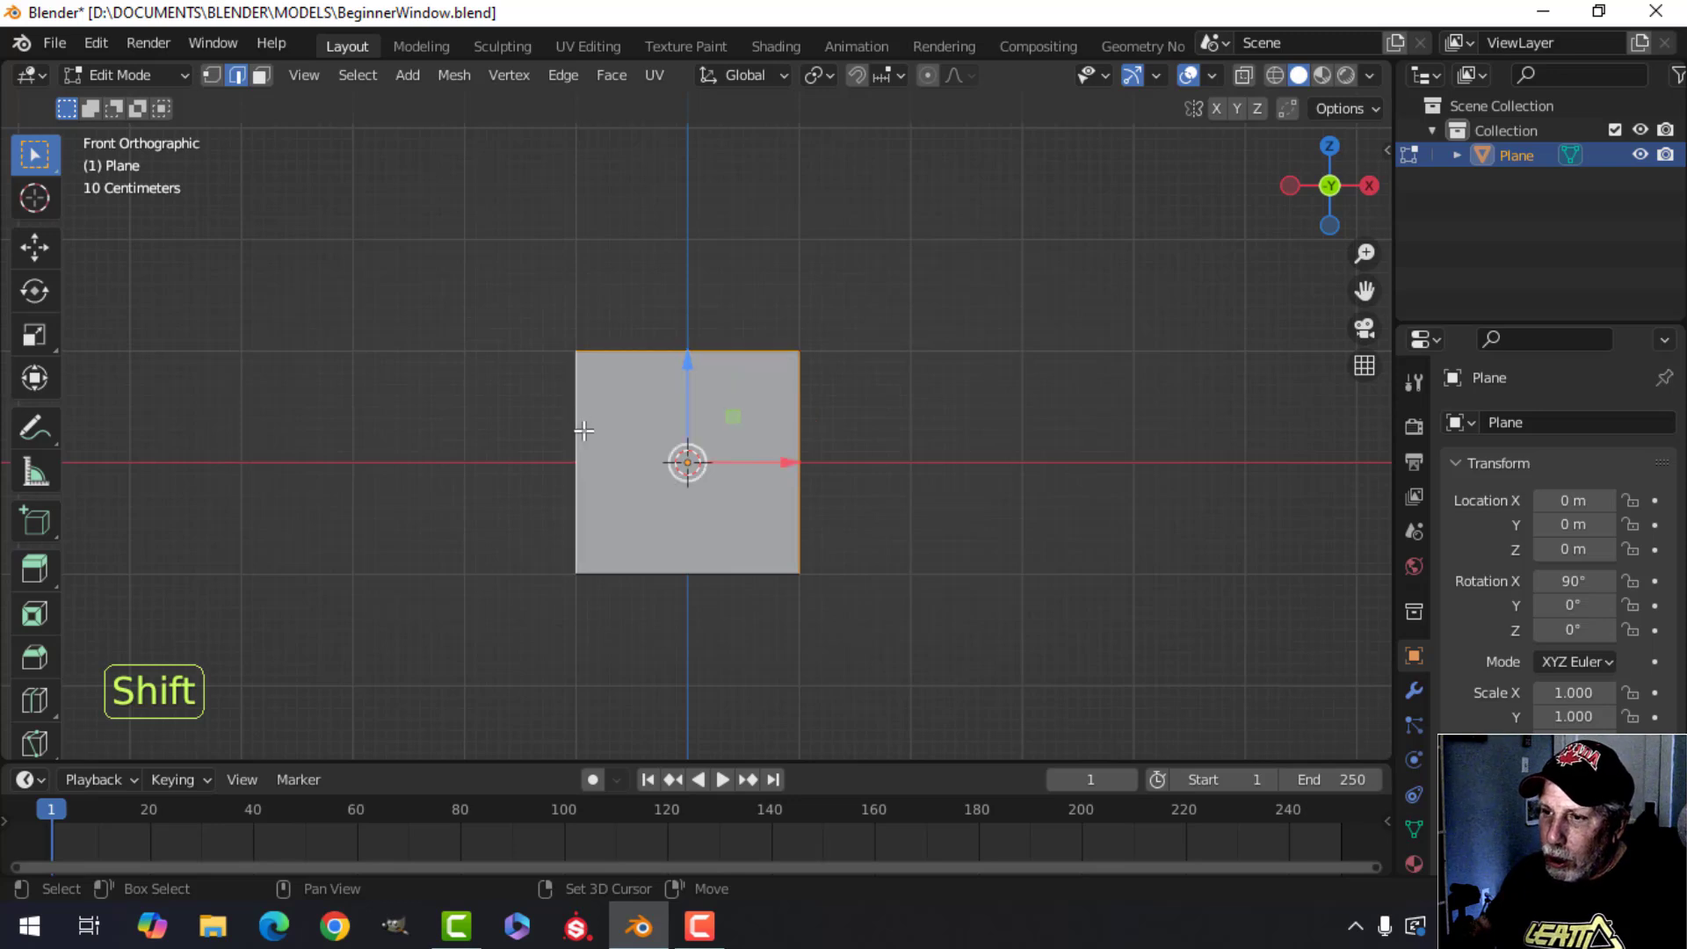
pyautogui.keyDown('shift'); pyautogui.click(671, 572); pyautogui.keyUp('shift')
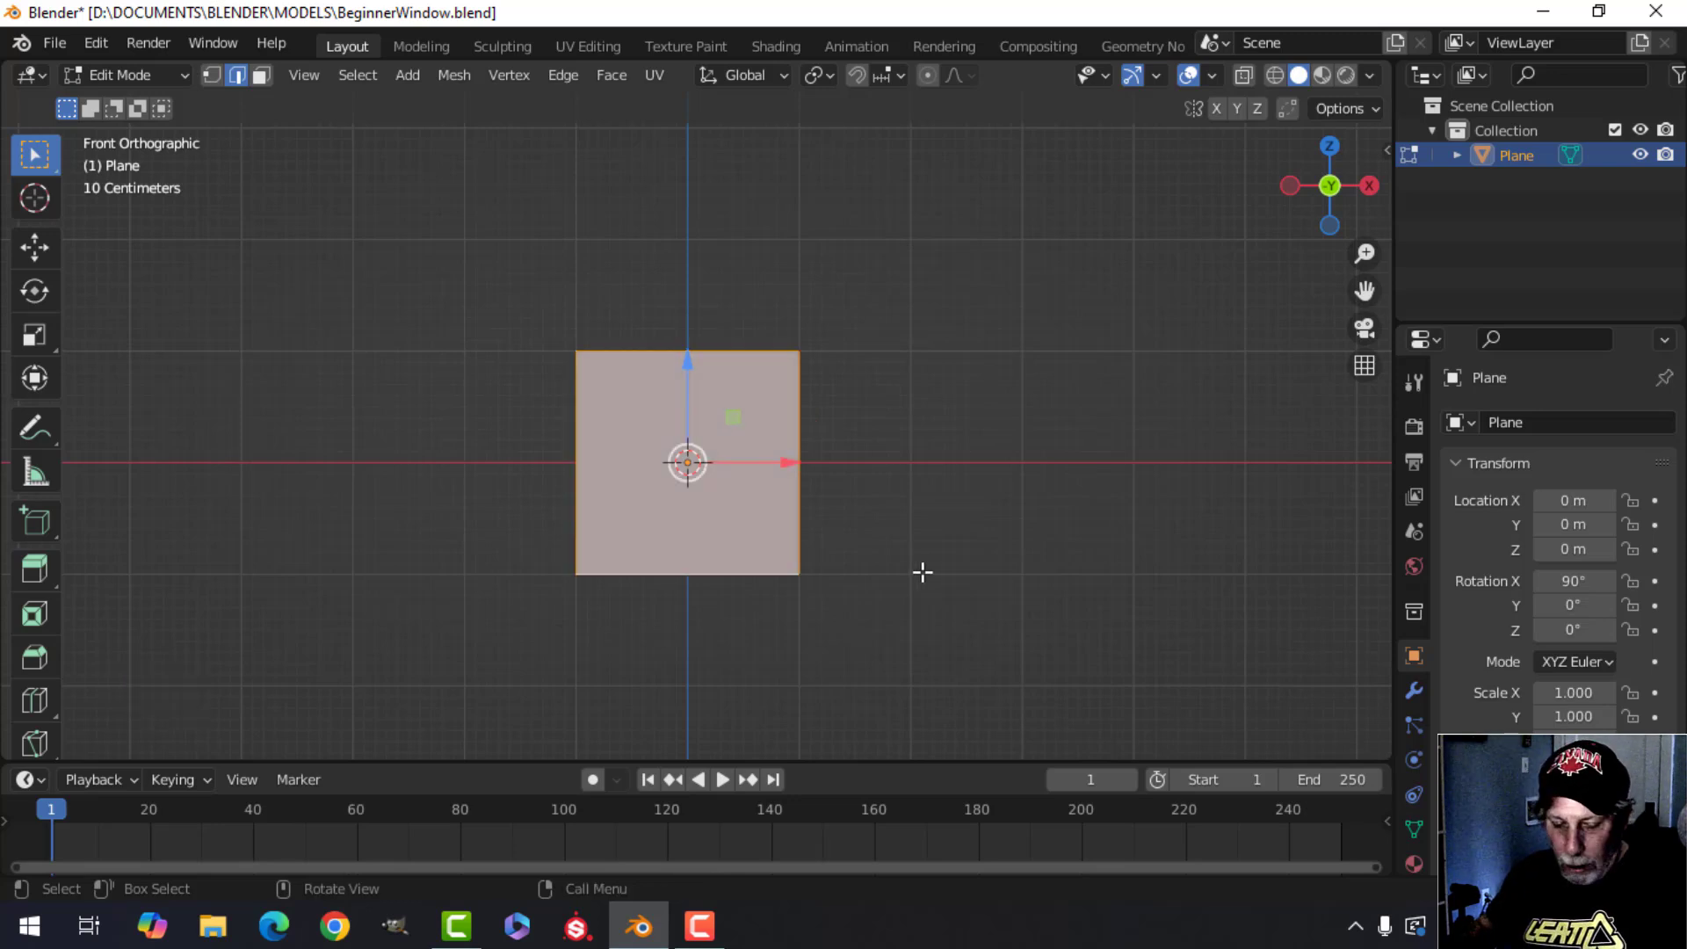
# Deselect and reselect all edges, then switch to face select mode.
pyautogui.hotkey('alt', 'a')
pyautogui.press('a')
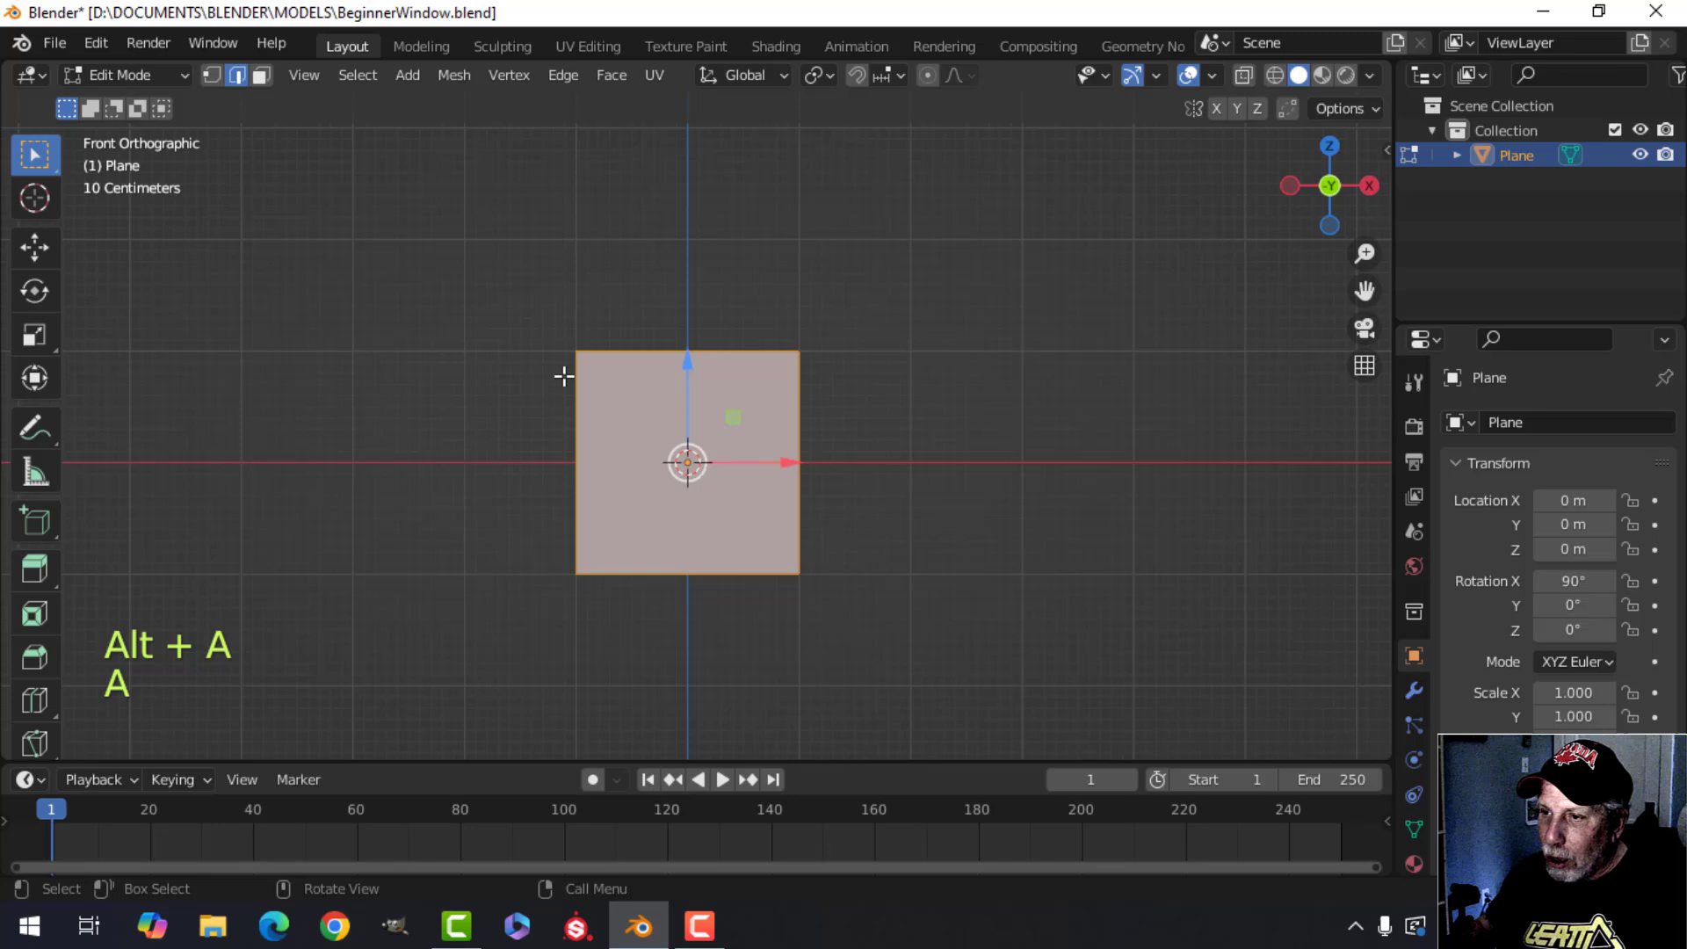
pyautogui.click(260, 76)
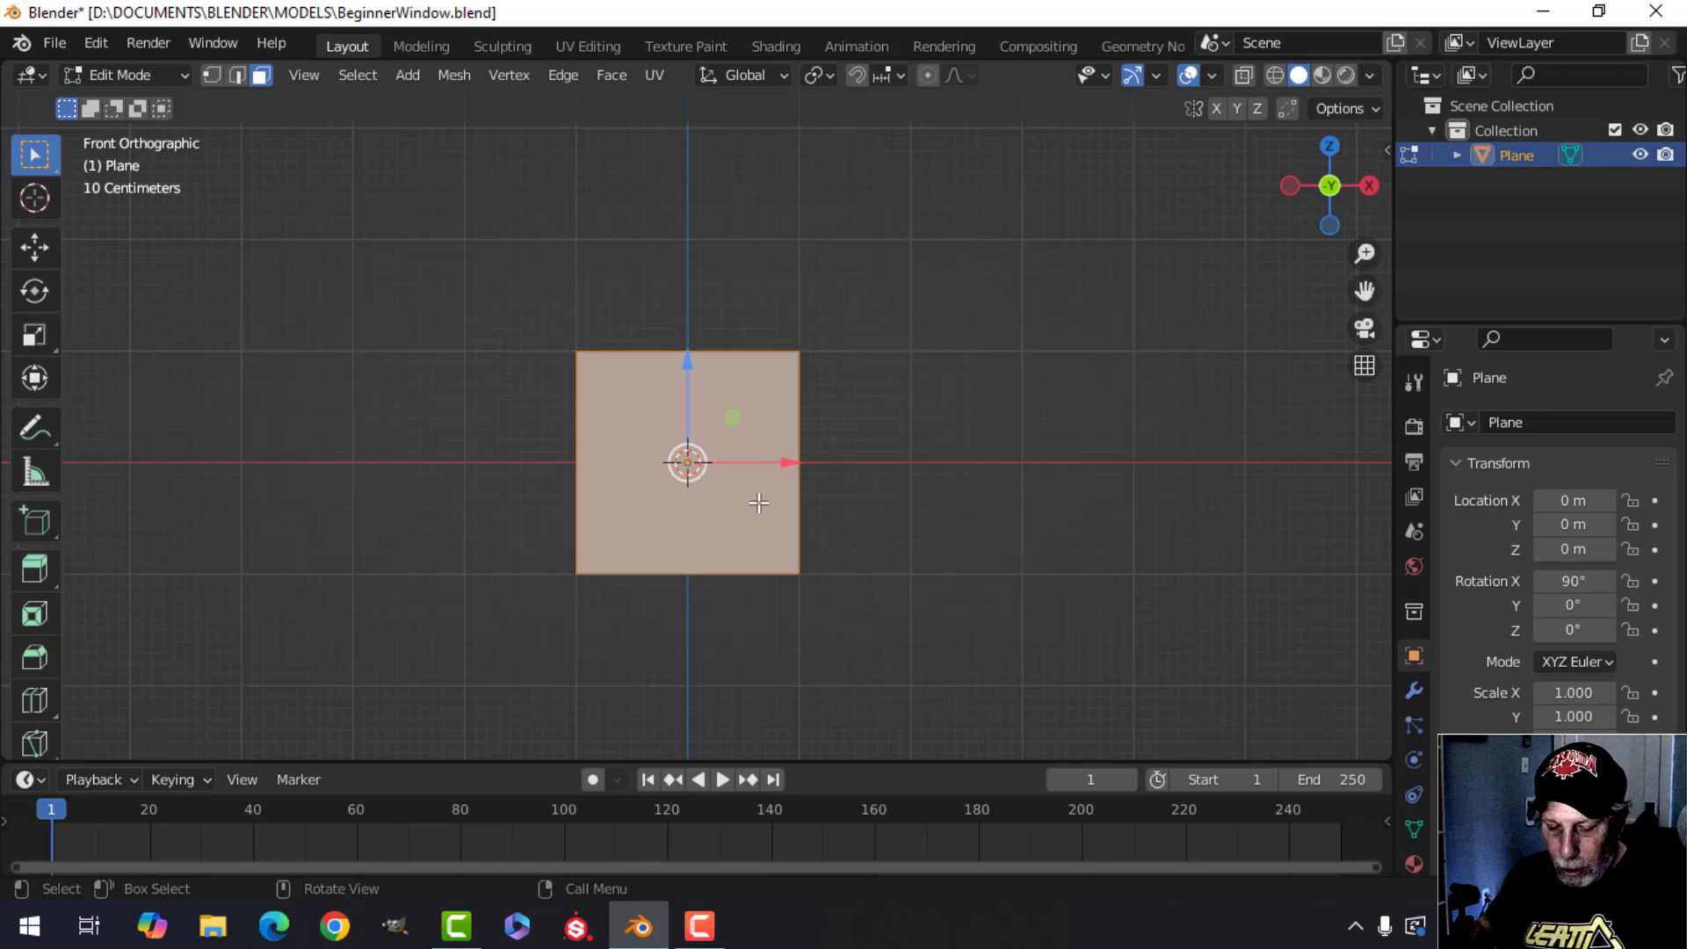
# Deselect everything and cycle through vertex, edge and face select modes, ending in face select mode.
pyautogui.hotkey('alt', 'a')
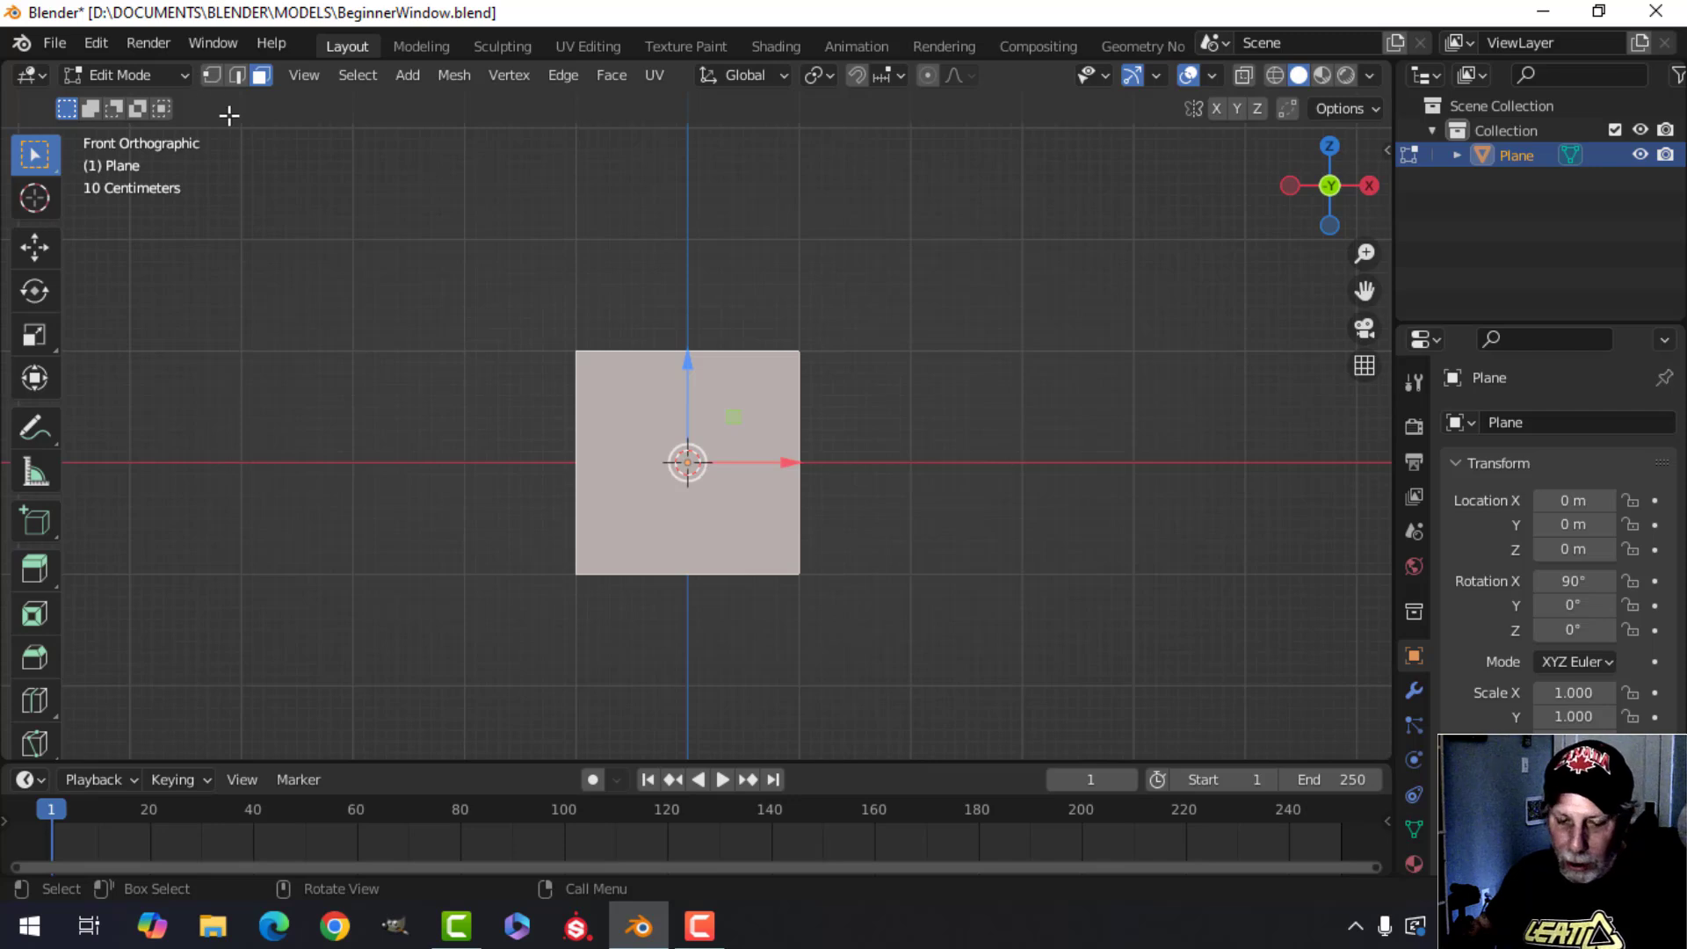
pyautogui.press('1')
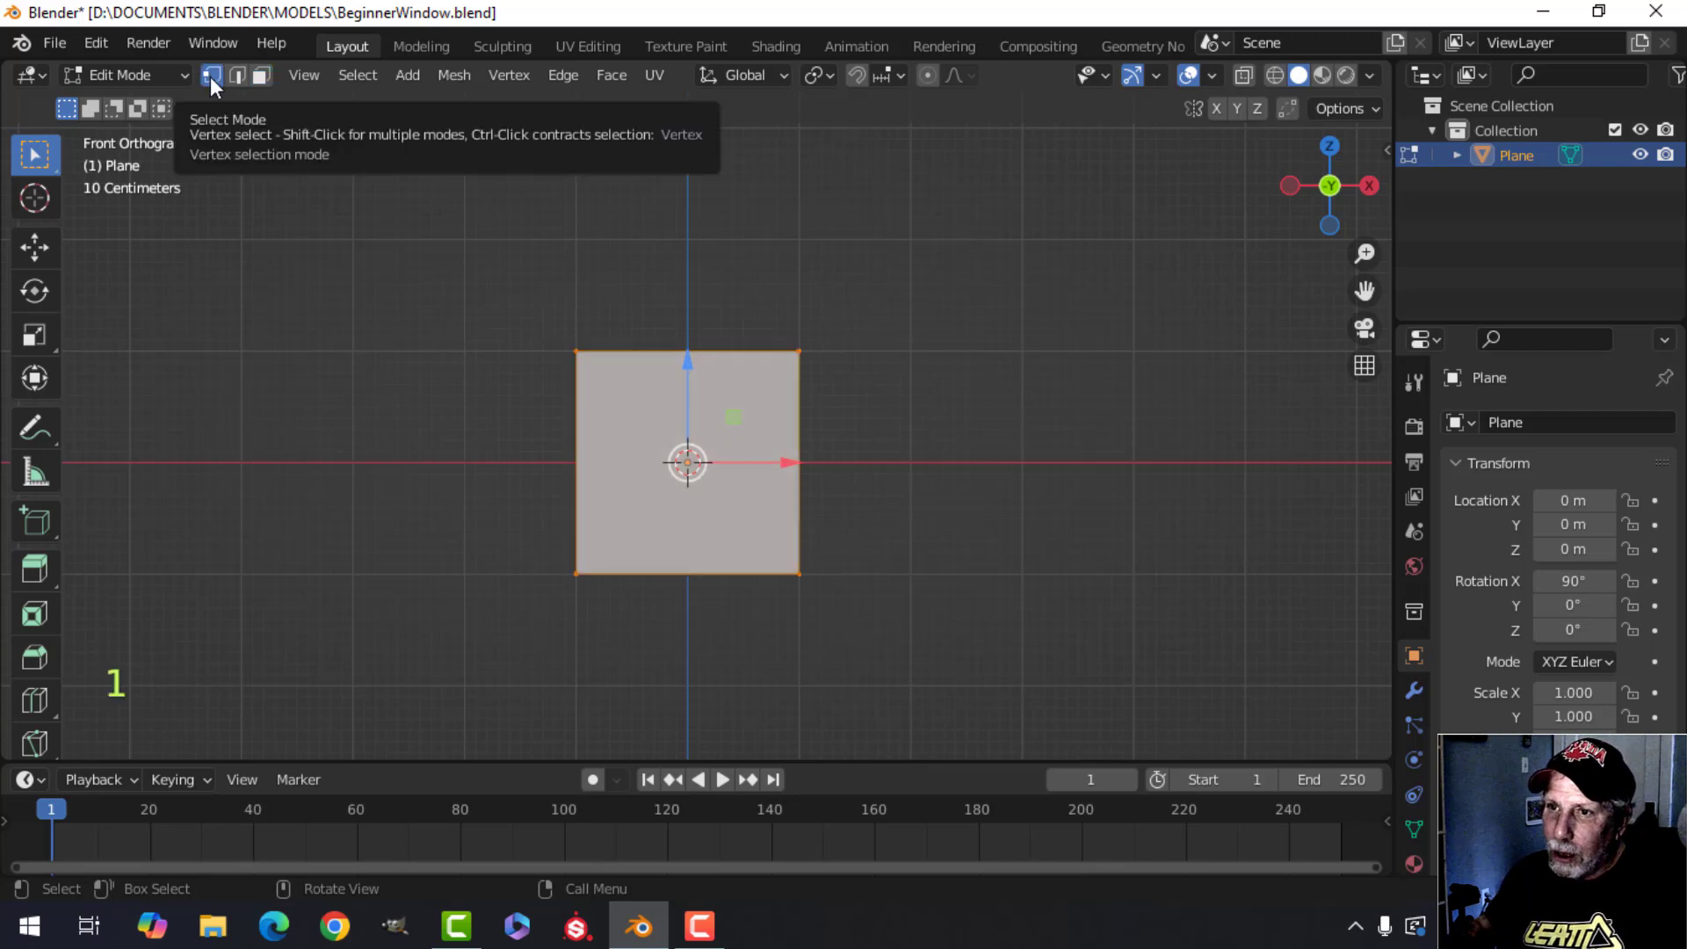
pyautogui.press('2')
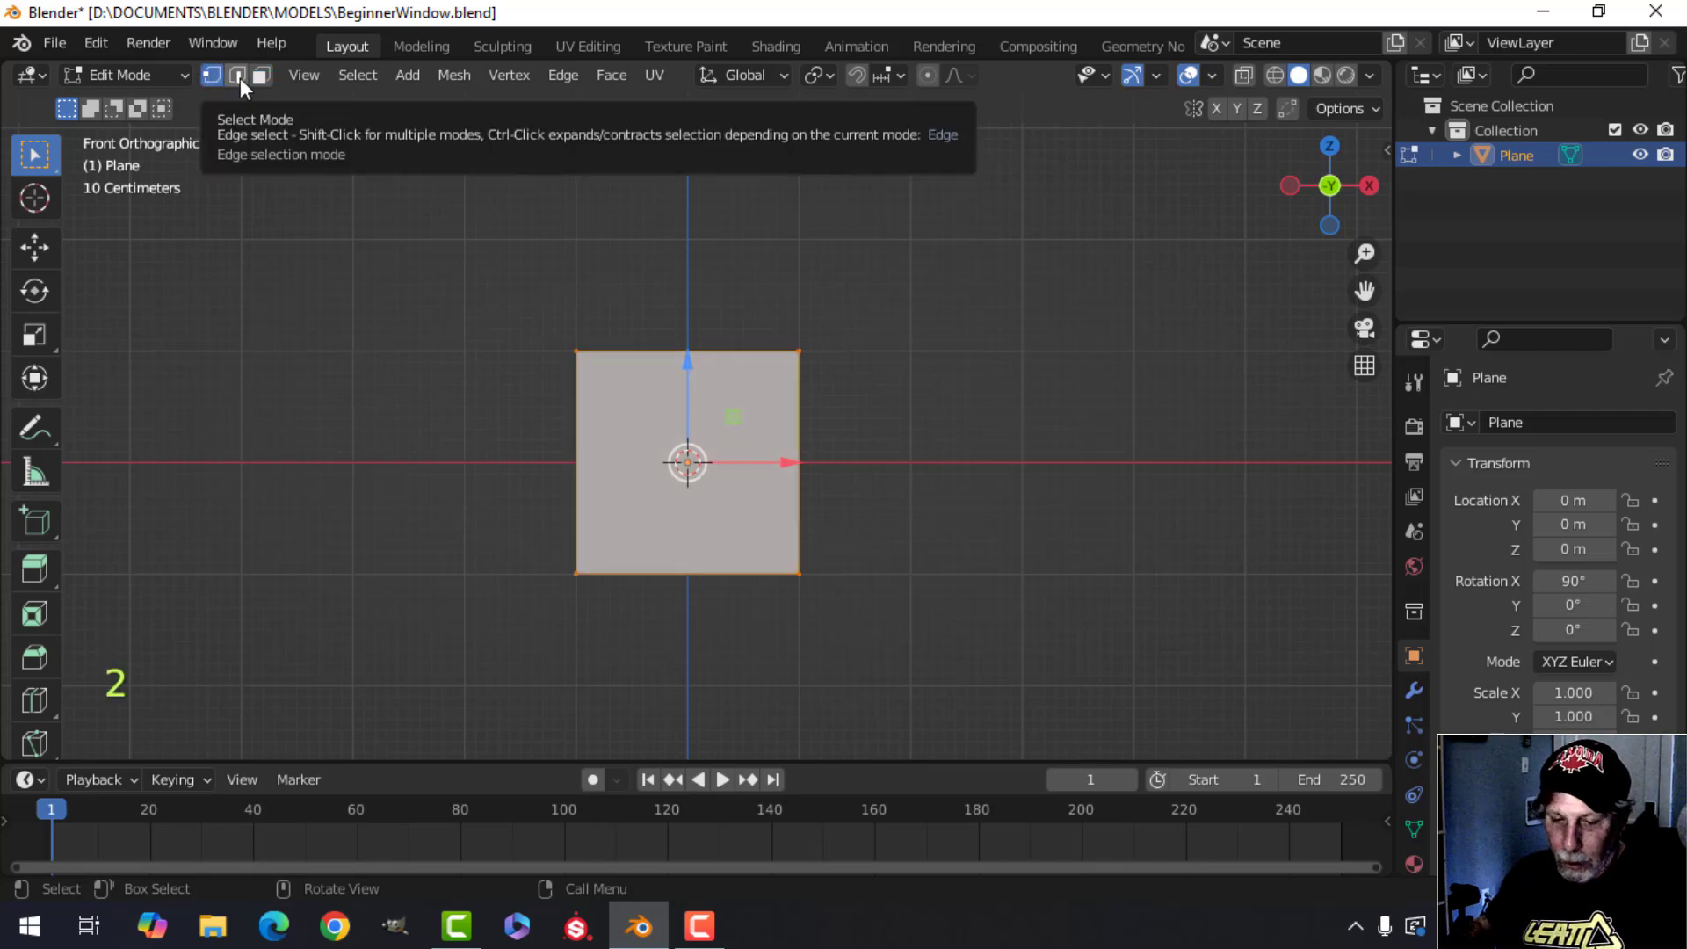
pyautogui.press('2')
pyautogui.click(239, 76)
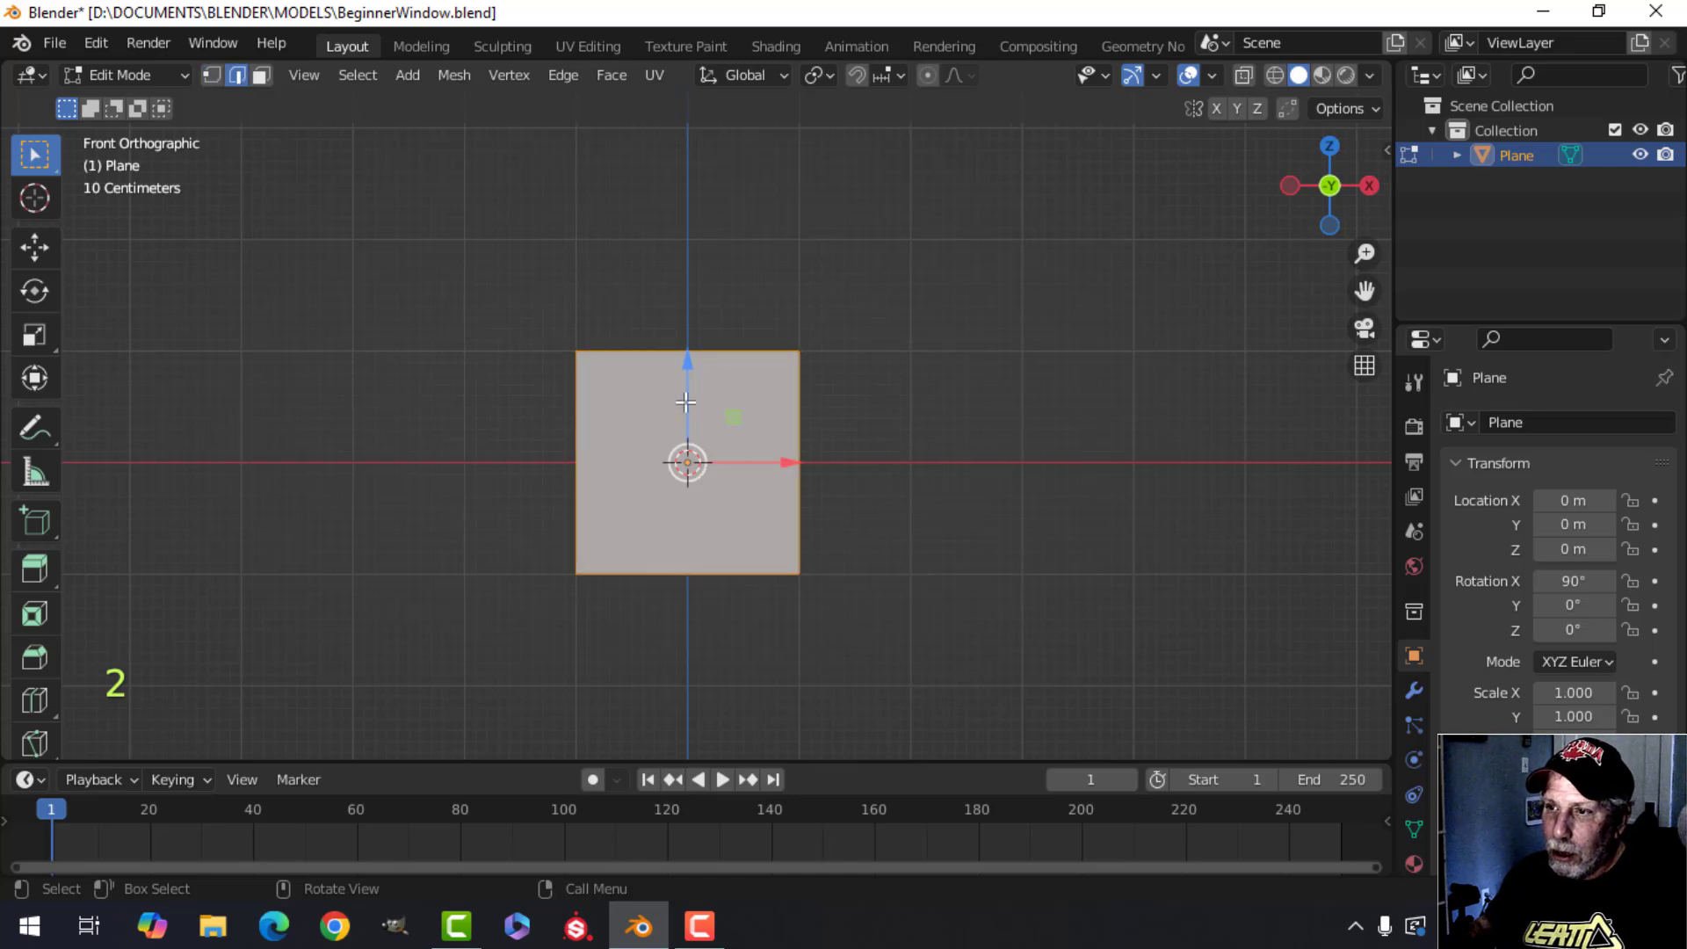
pyautogui.press('3')
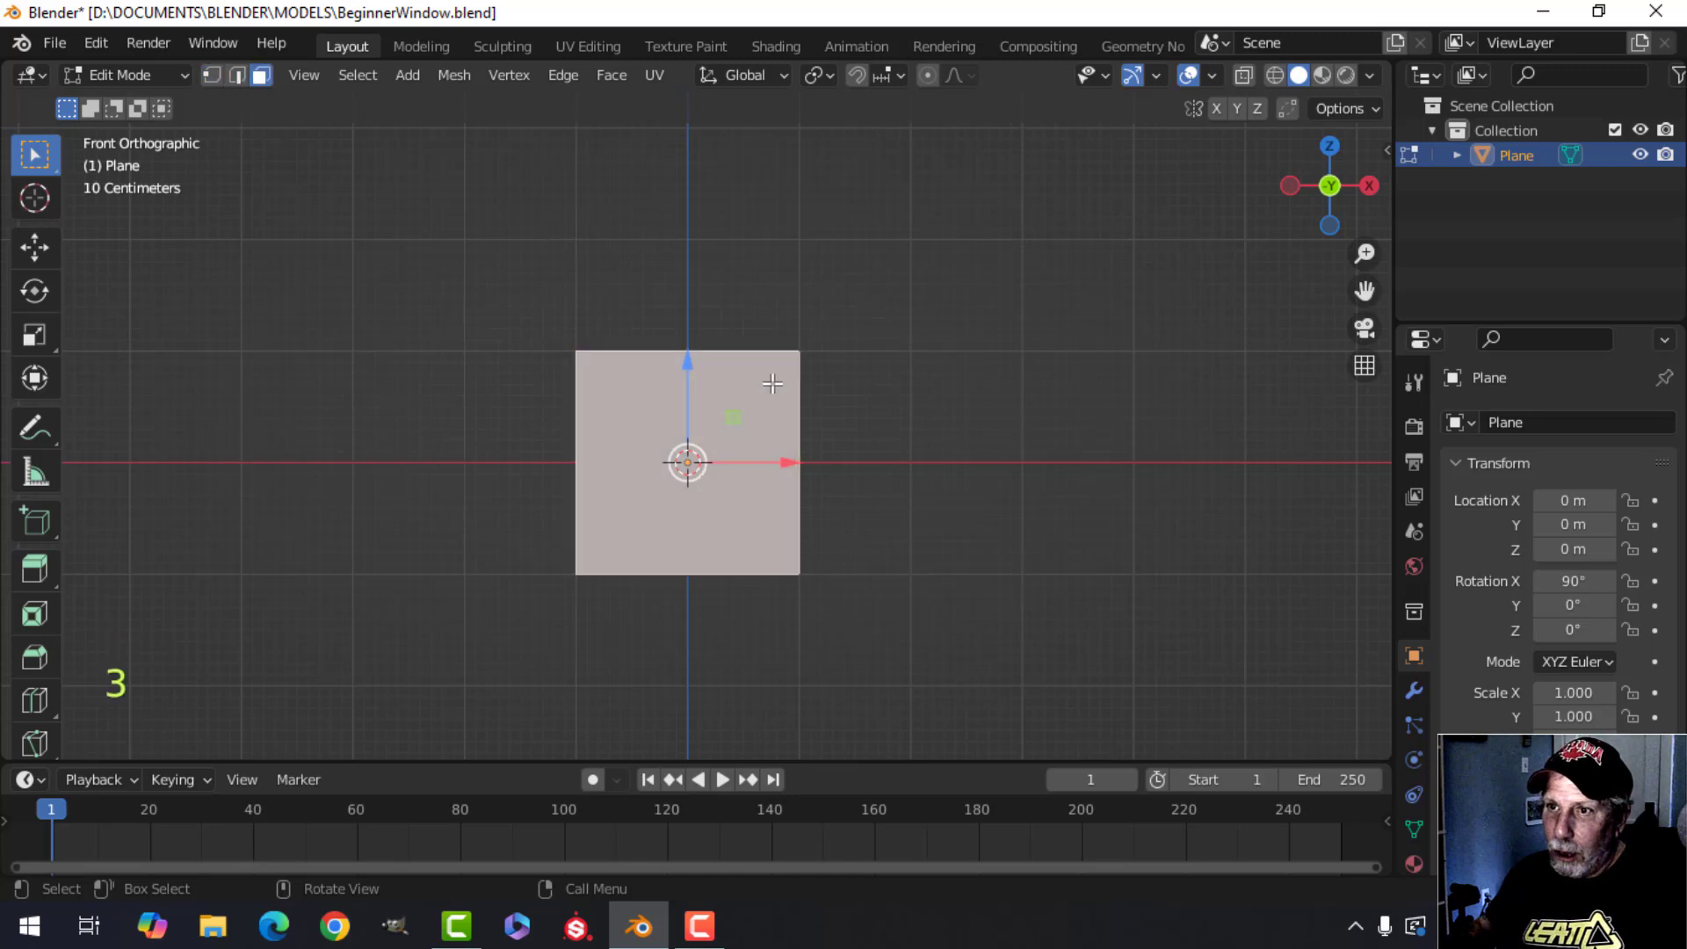
pyautogui.press('2')
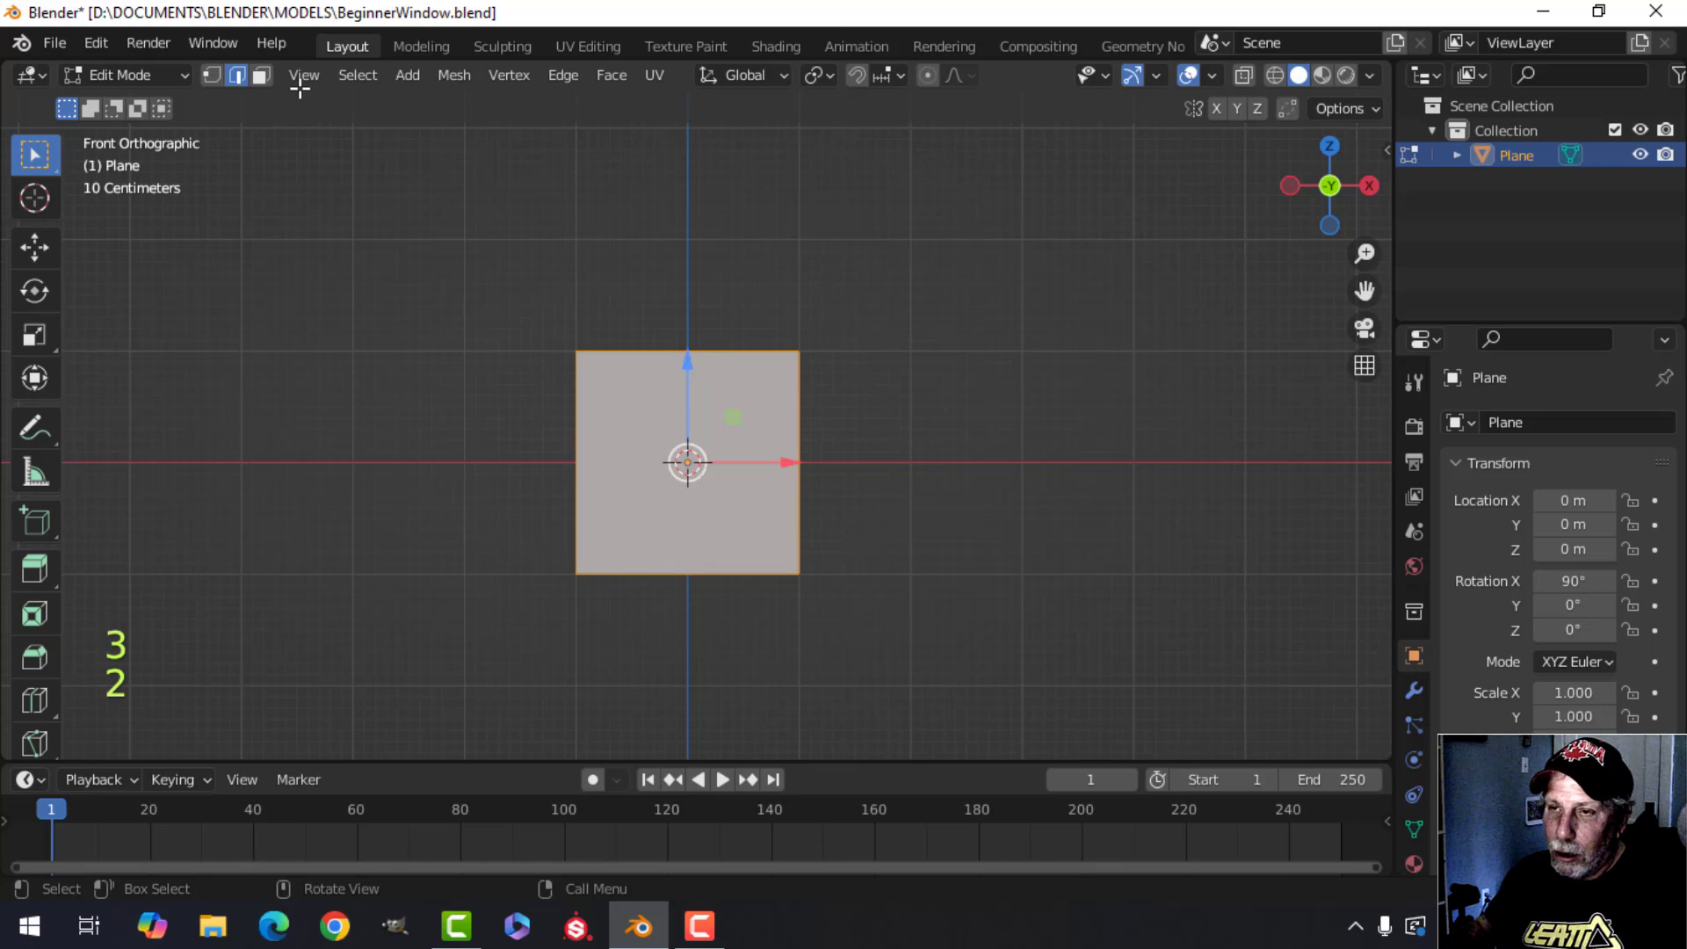
pyautogui.press('1')
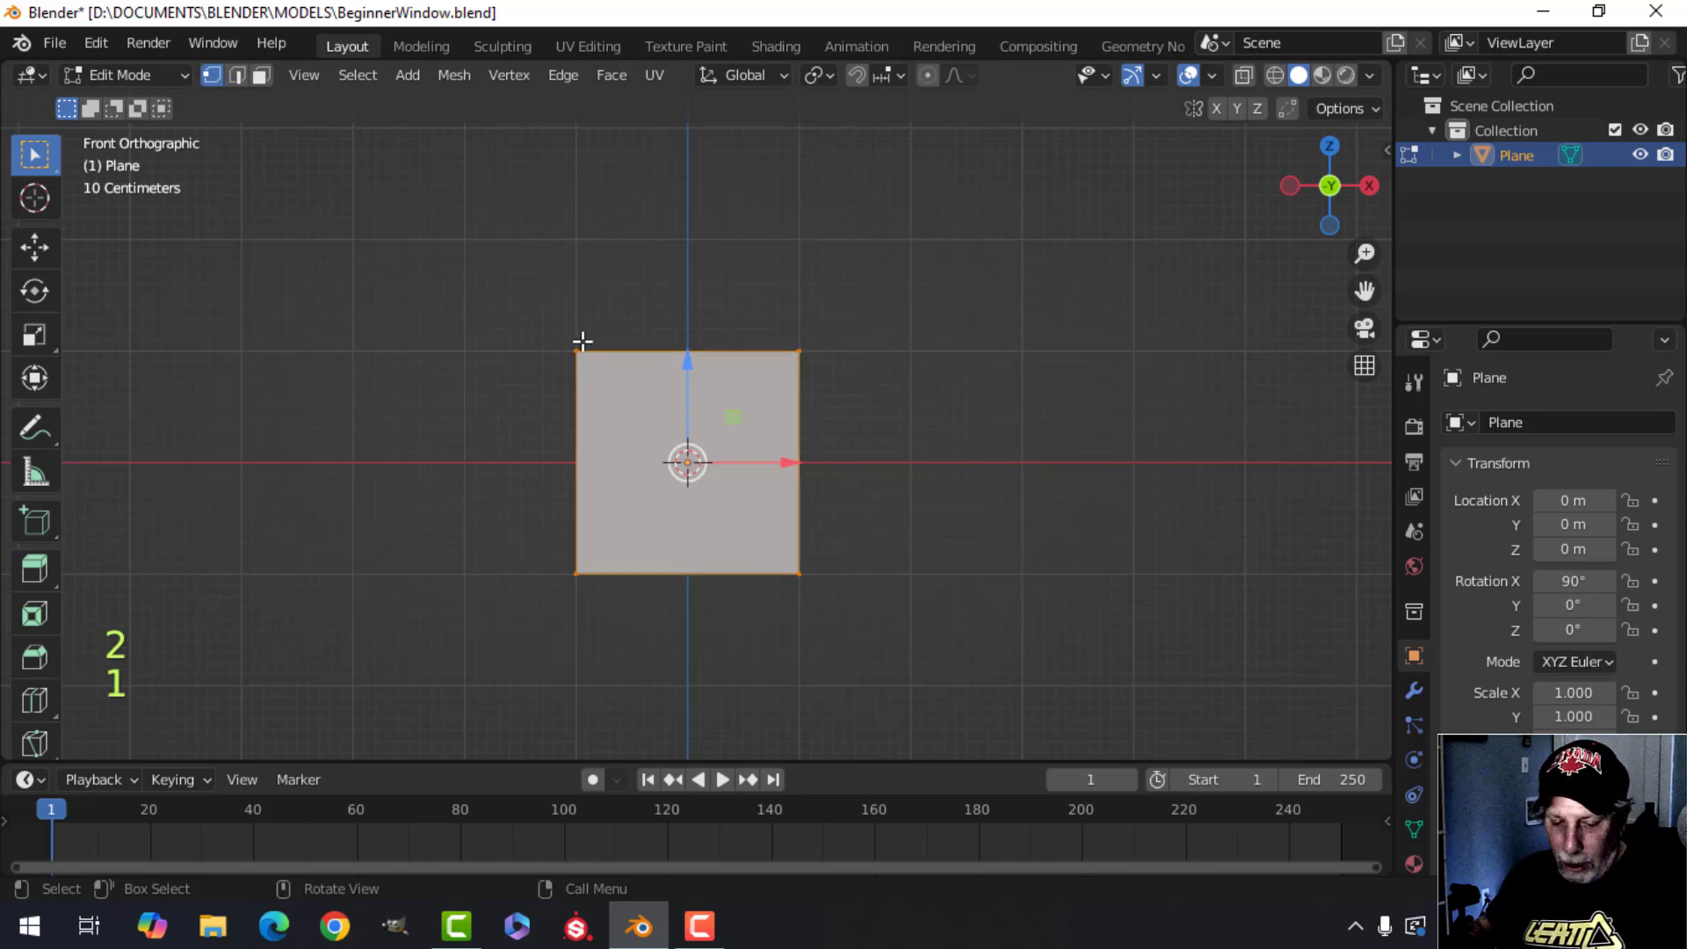
pyautogui.press('3')
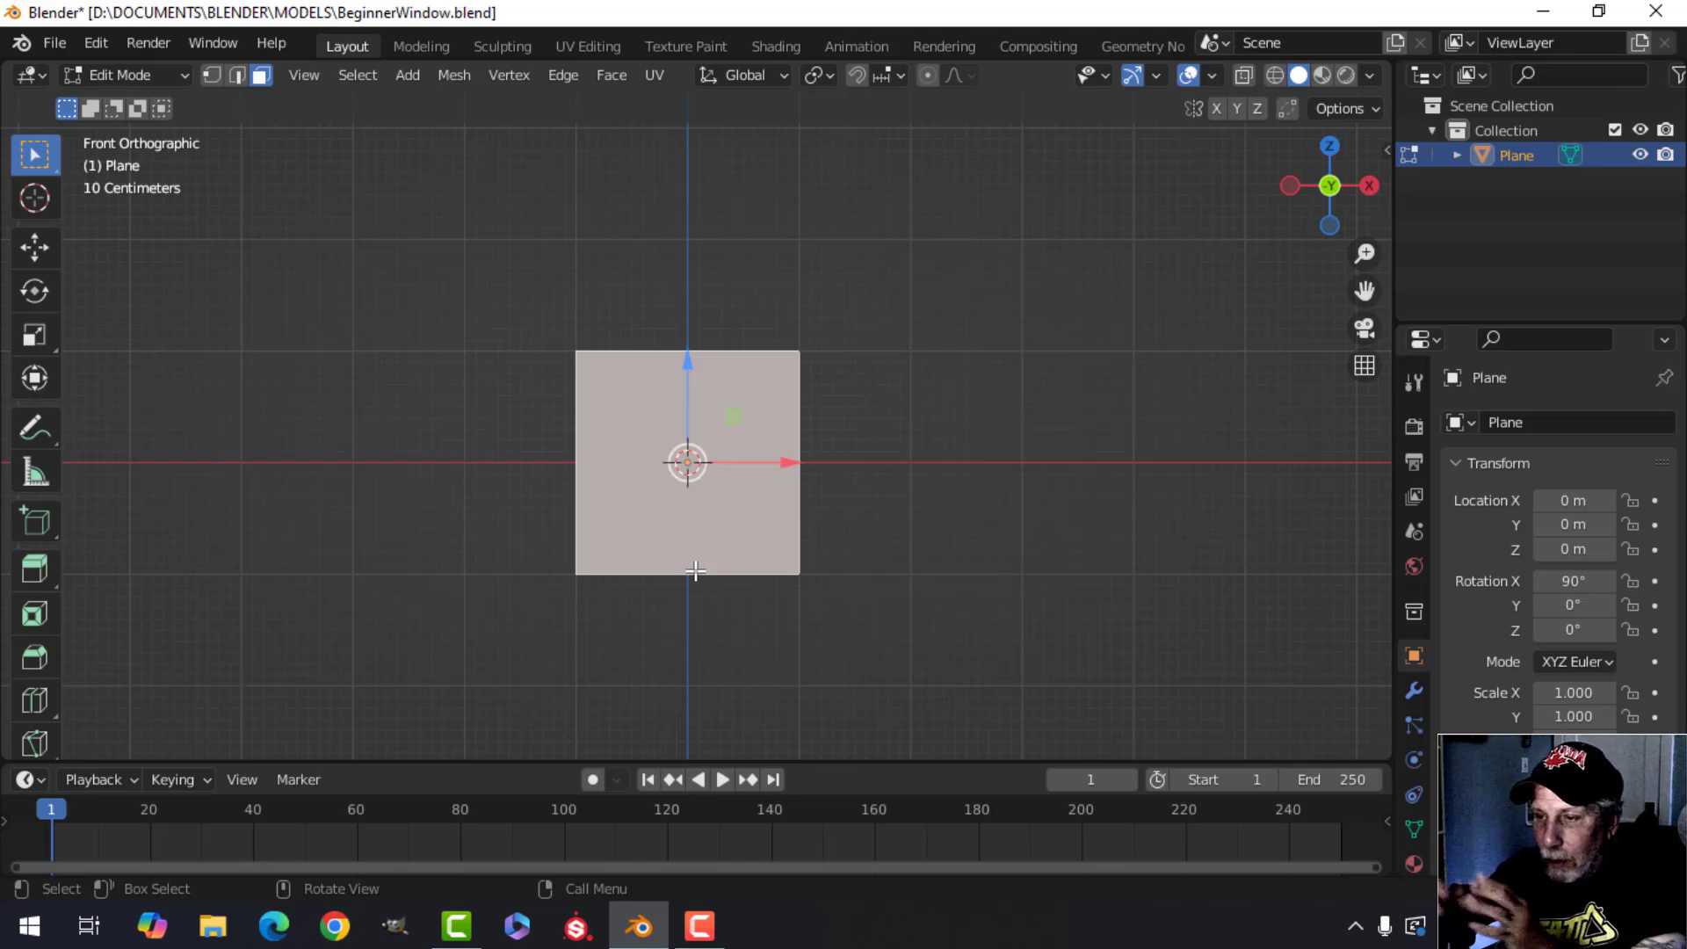
pyautogui.scroll(1, 747, 557)
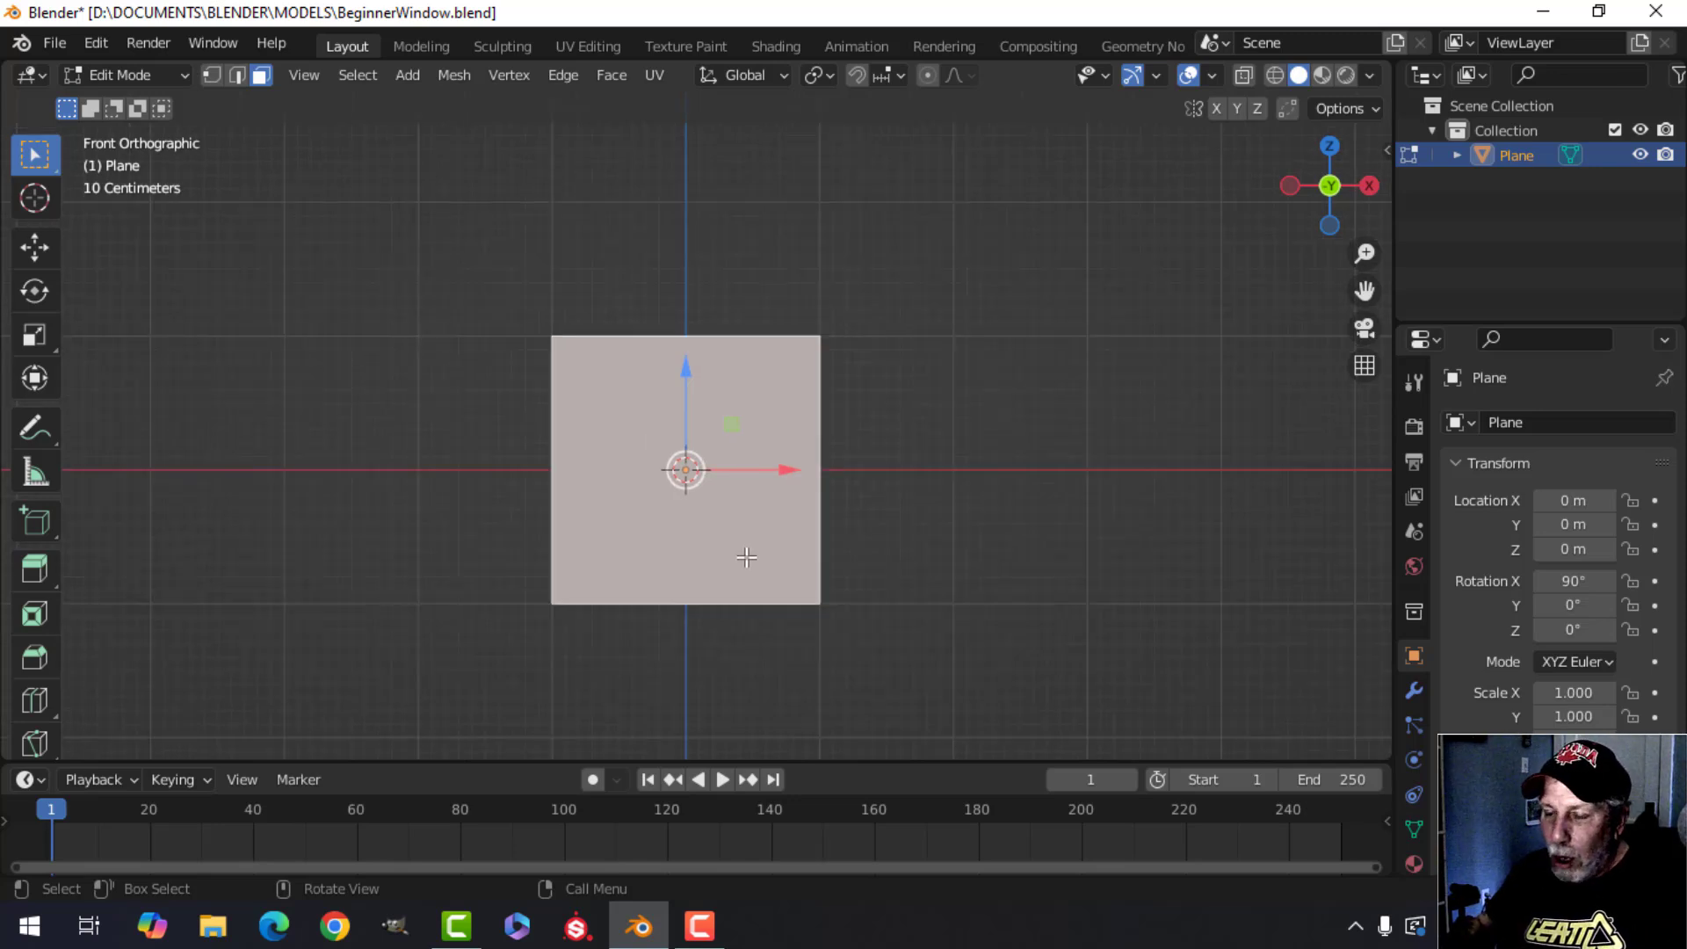
pyautogui.scroll(-1, 749, 558)
pyautogui.scroll(1, 782, 484)
pyautogui.scroll(-1, 781, 491)
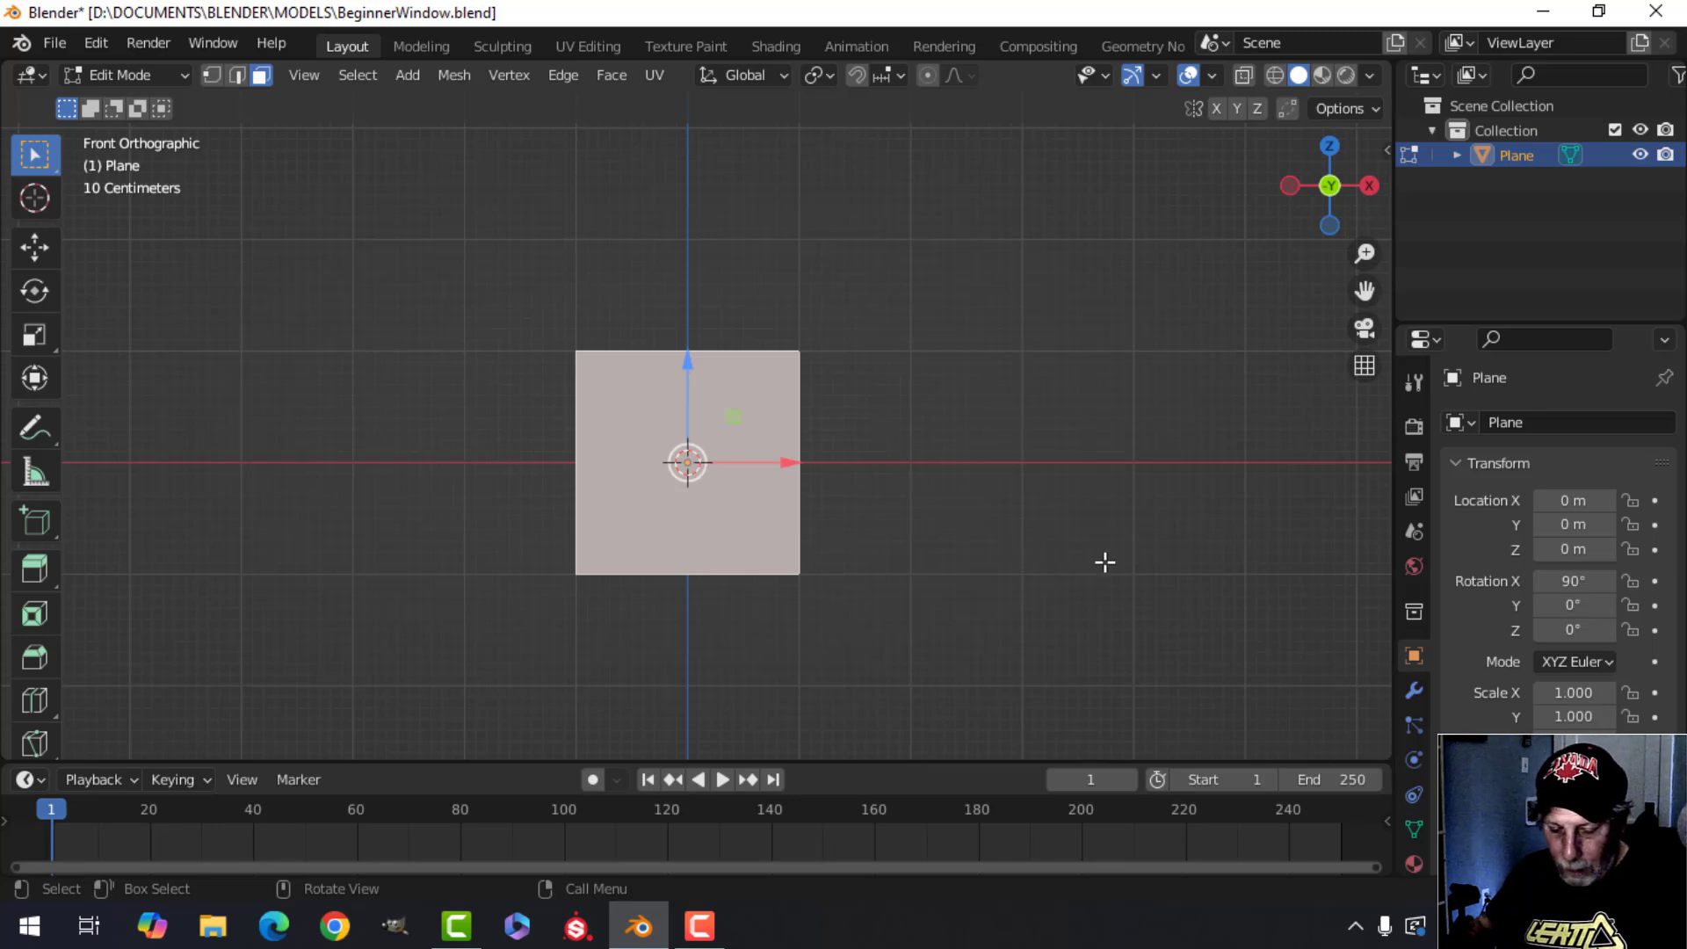
# Scale the plane's face along Z to about 0.14, flattening it into a thin strip.
pyautogui.press('s')
pyautogui.press('z')
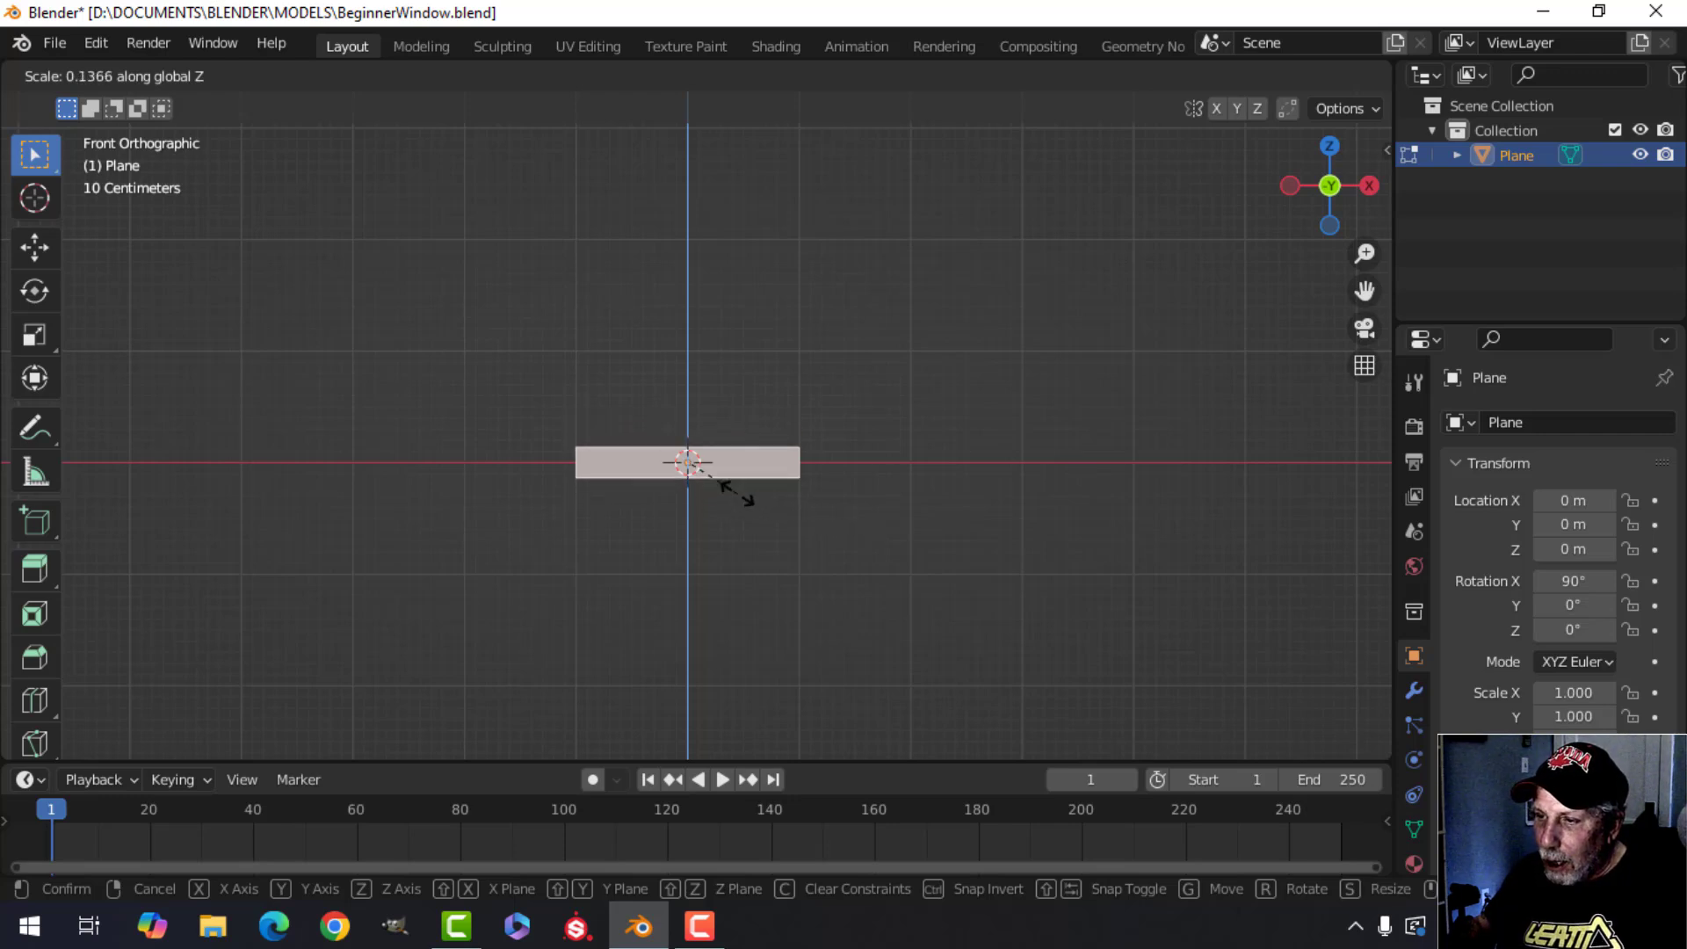
pyautogui.click(717, 483)
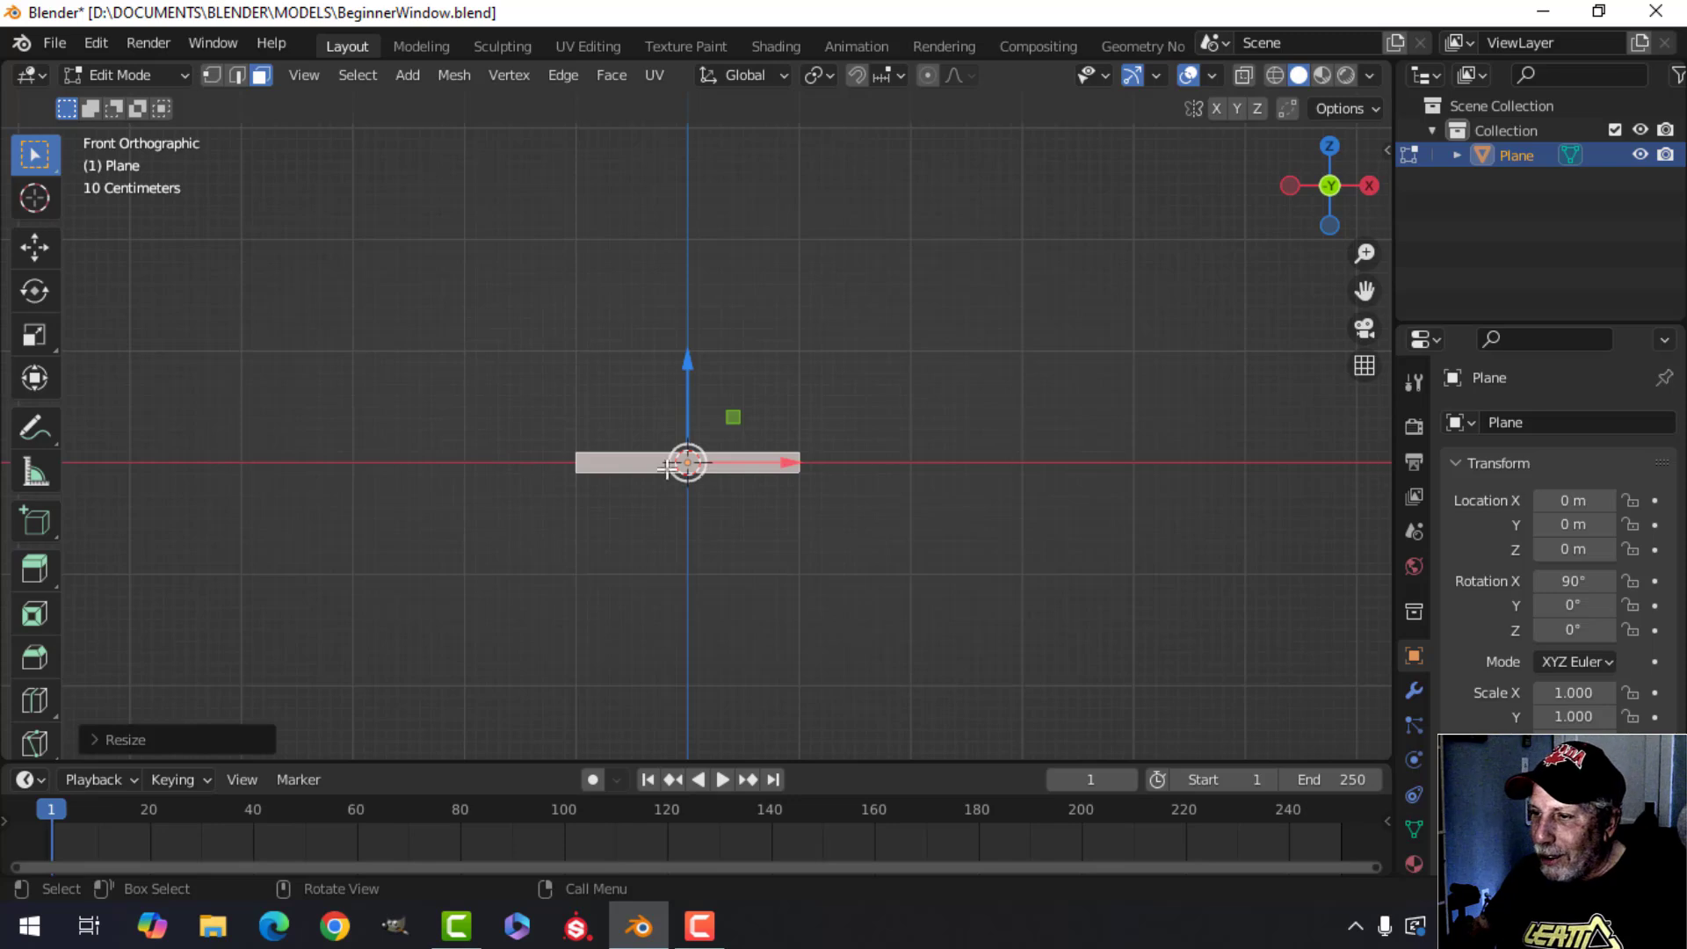
# Try moving the strip up with the gizmo, undo it, and move it about 1 m up along Z.
pyautogui.moveTo(686, 362); pyautogui.dragTo(688, 317)
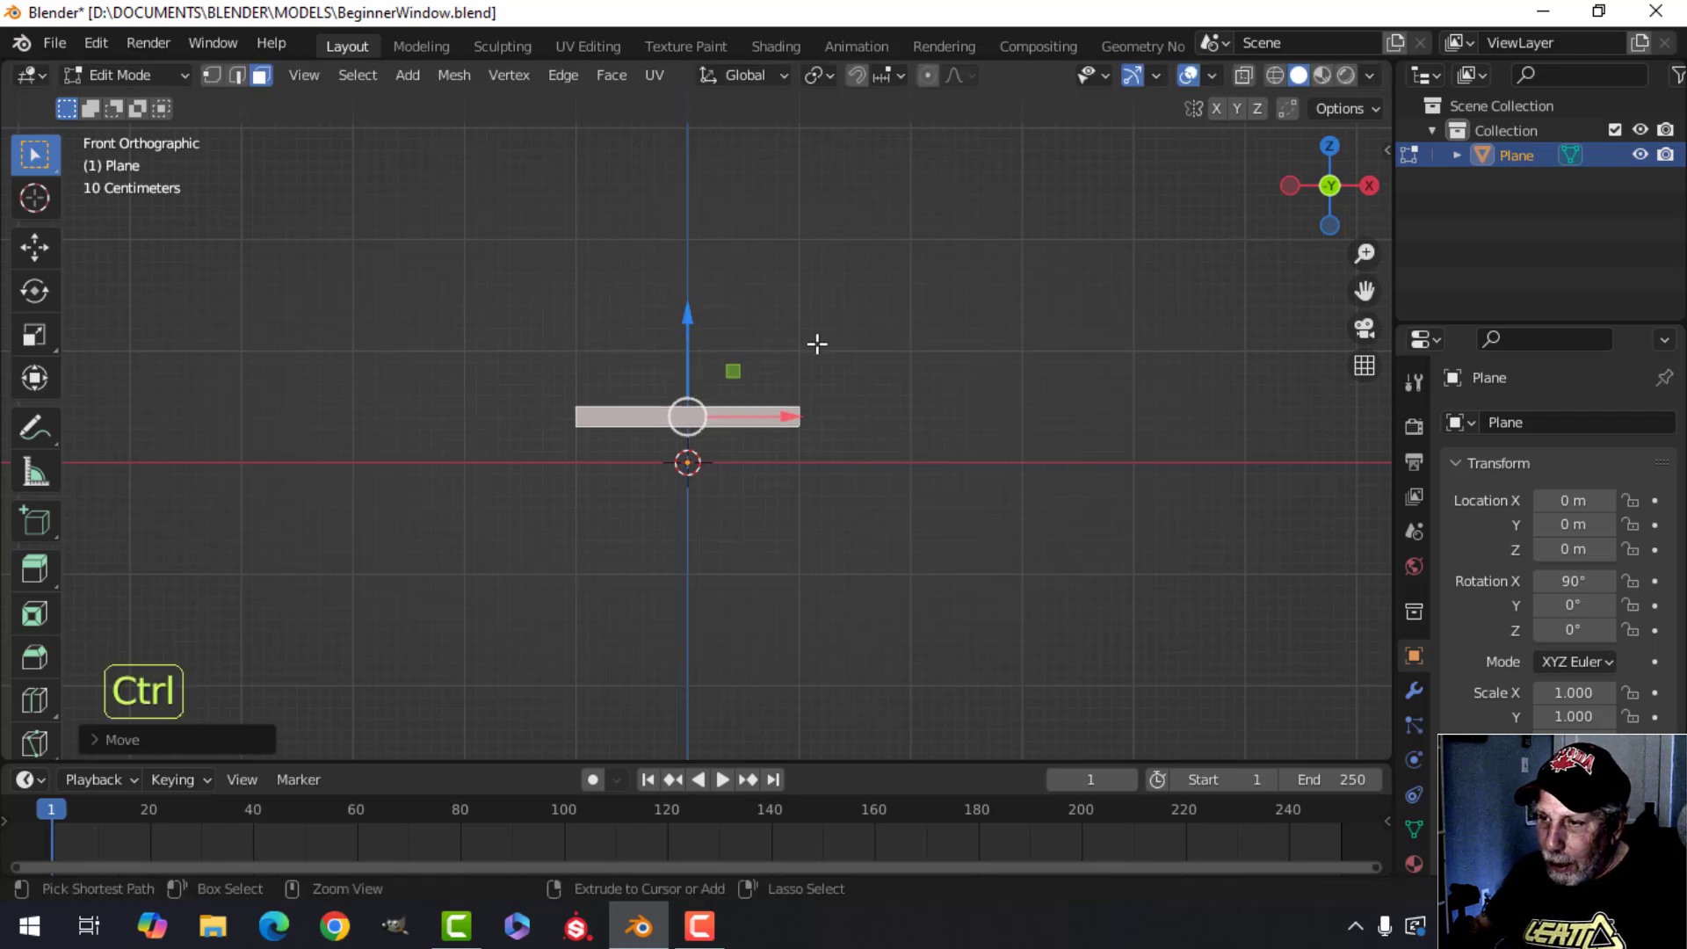
pyautogui.hotkey('ctrl', 'z')
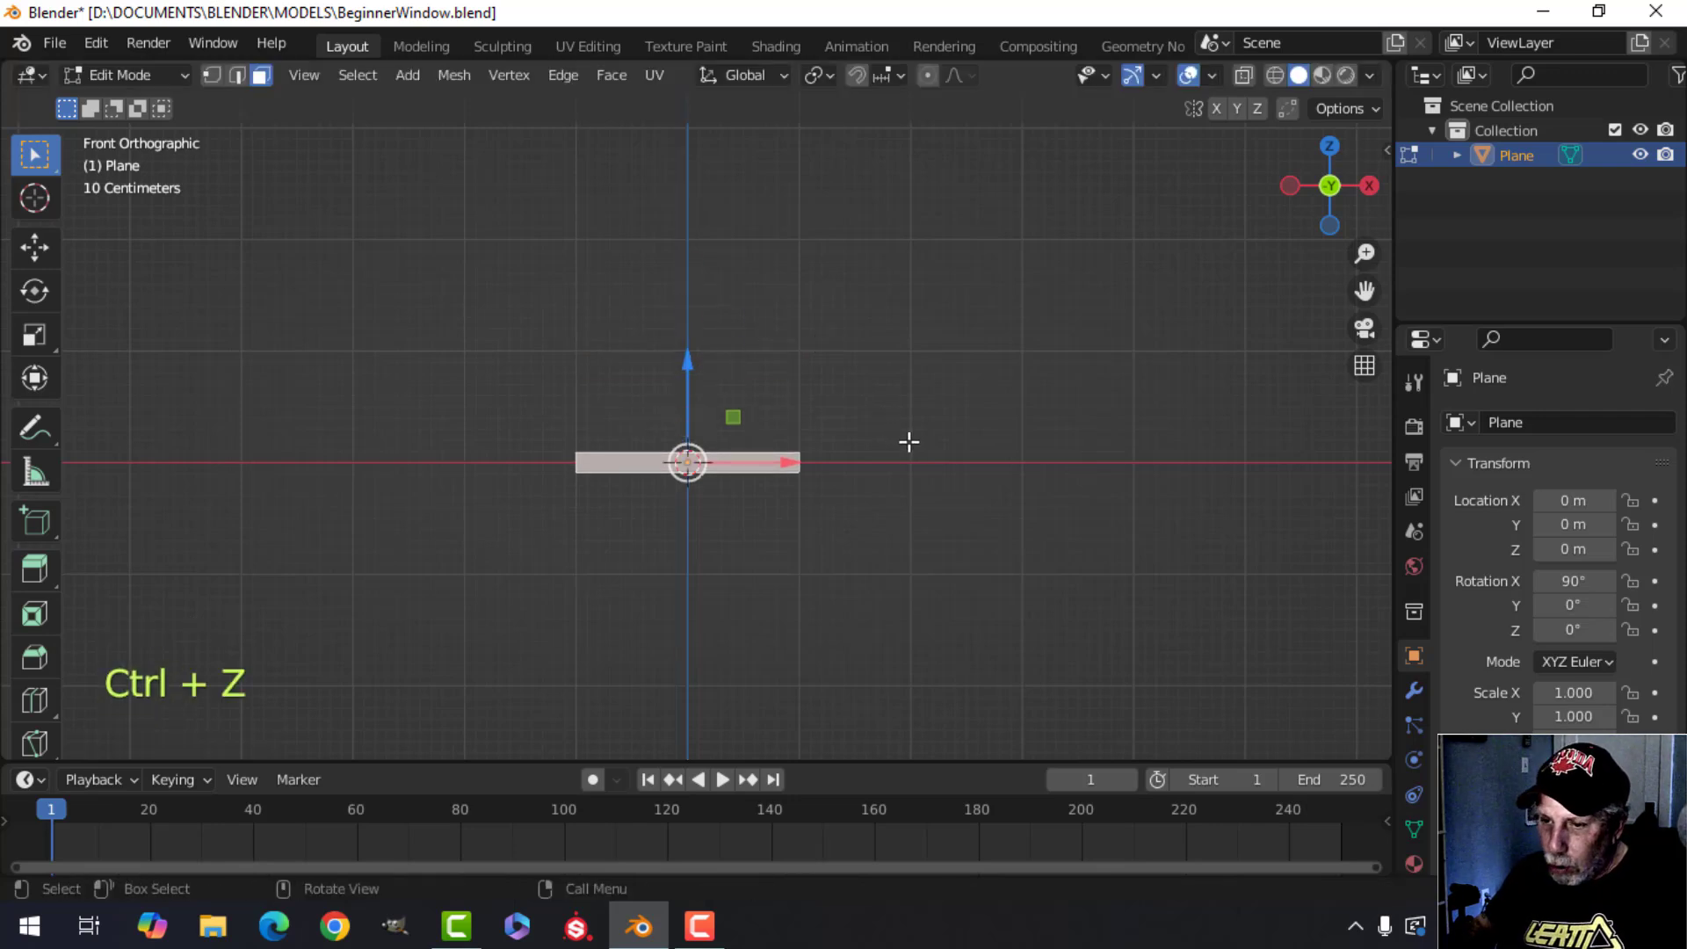
pyautogui.press('g')
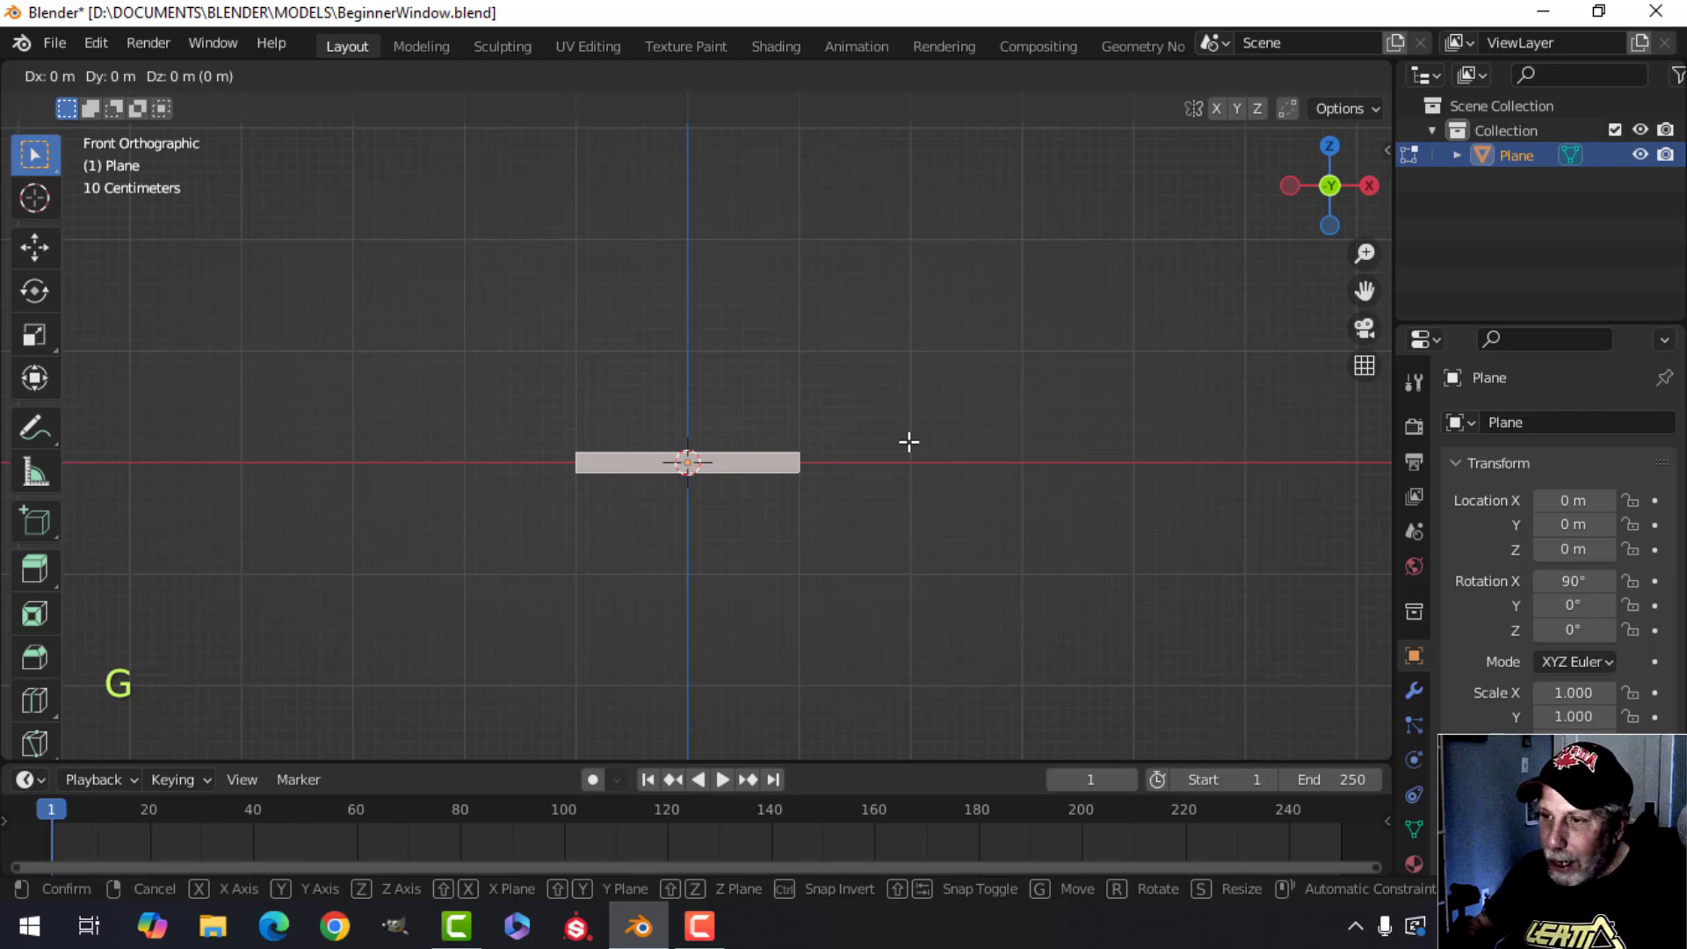
pyautogui.press('z')
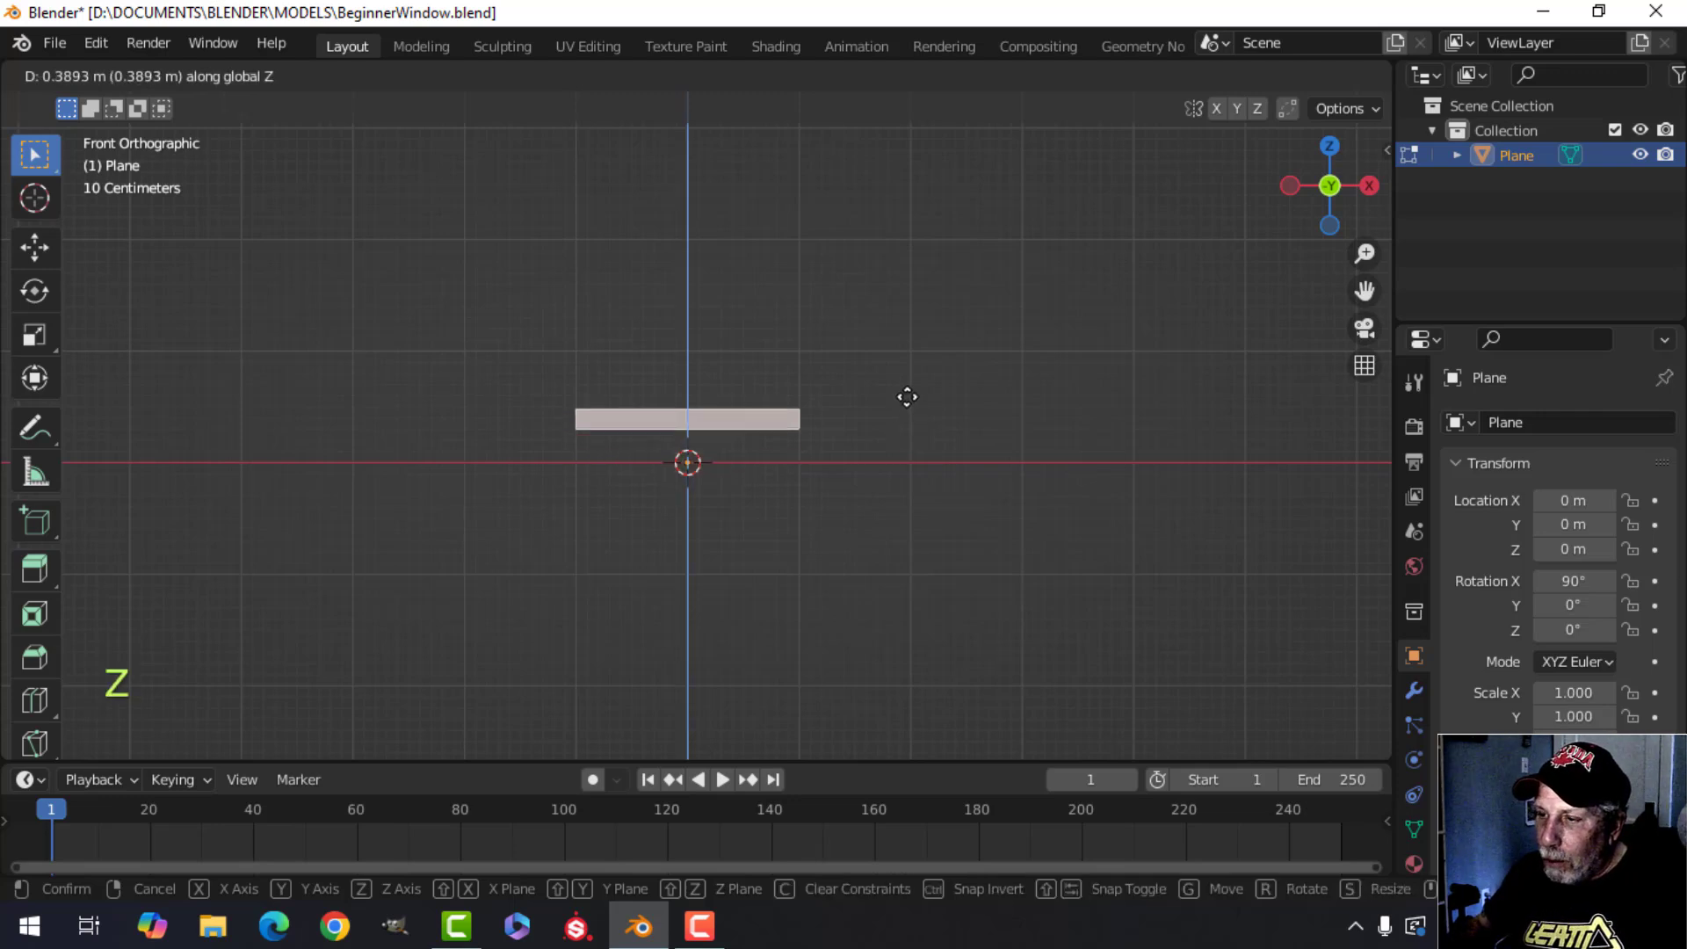
pyautogui.click(930, 330)
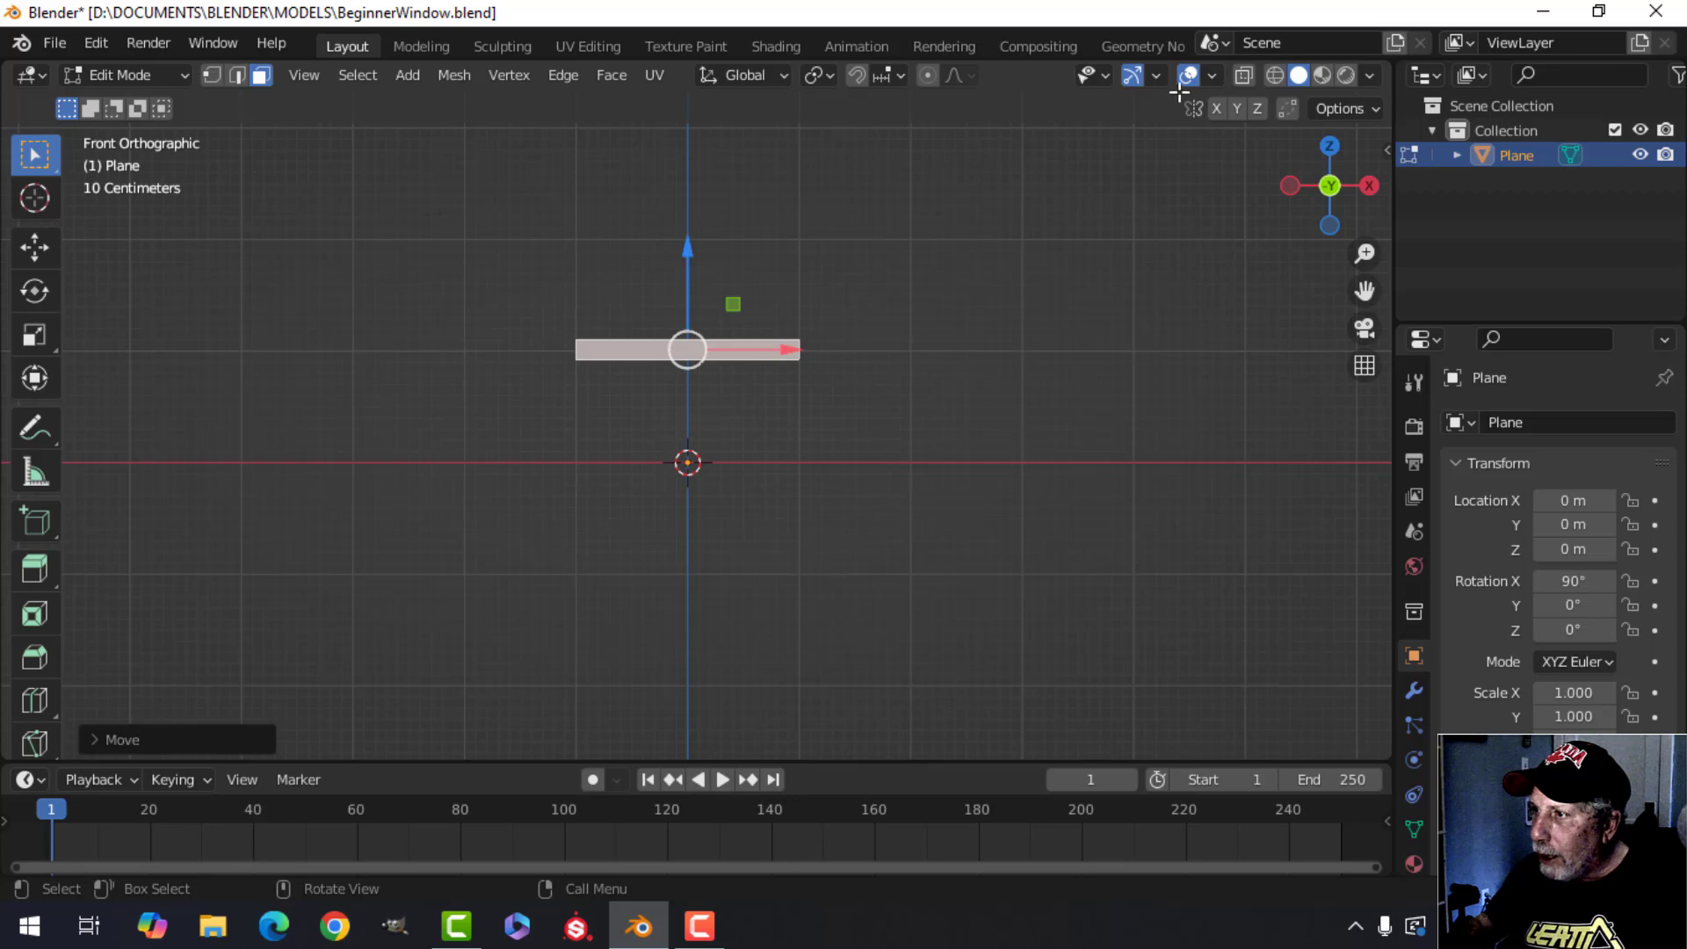
# Turn off the Move gizmo and undo the strip's last move.
pyautogui.click(1156, 75)
pyautogui.click(1066, 314)
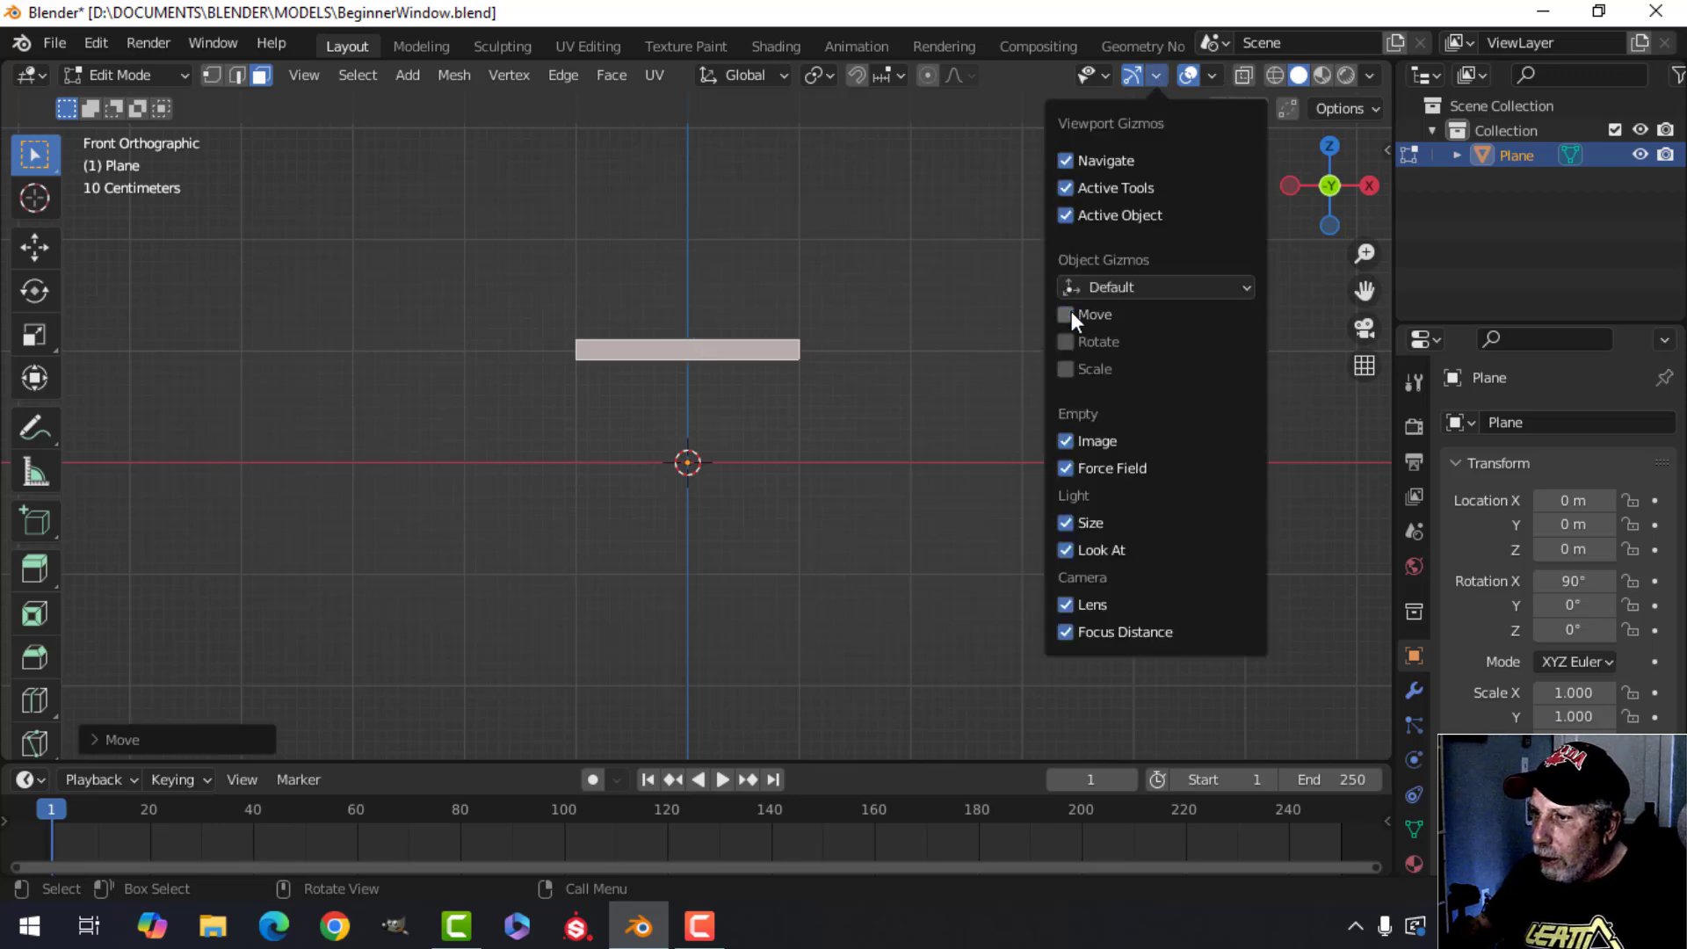
pyautogui.hotkey('ctrl', 'z')
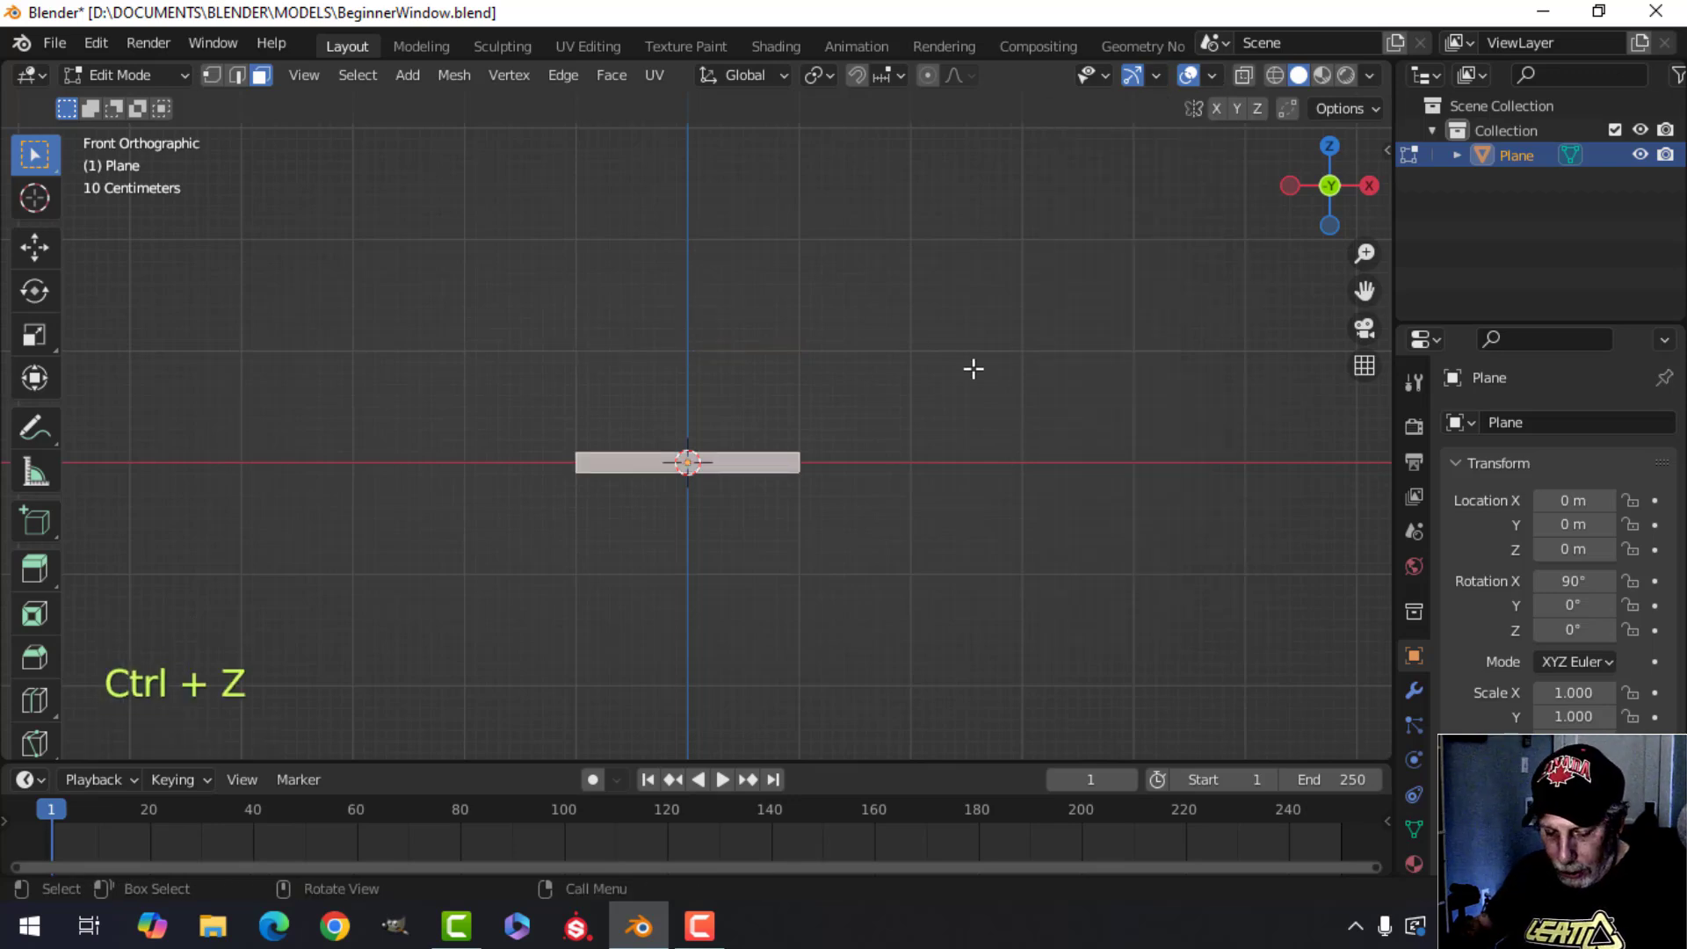
pyautogui.press('g')
pyautogui.press('z')
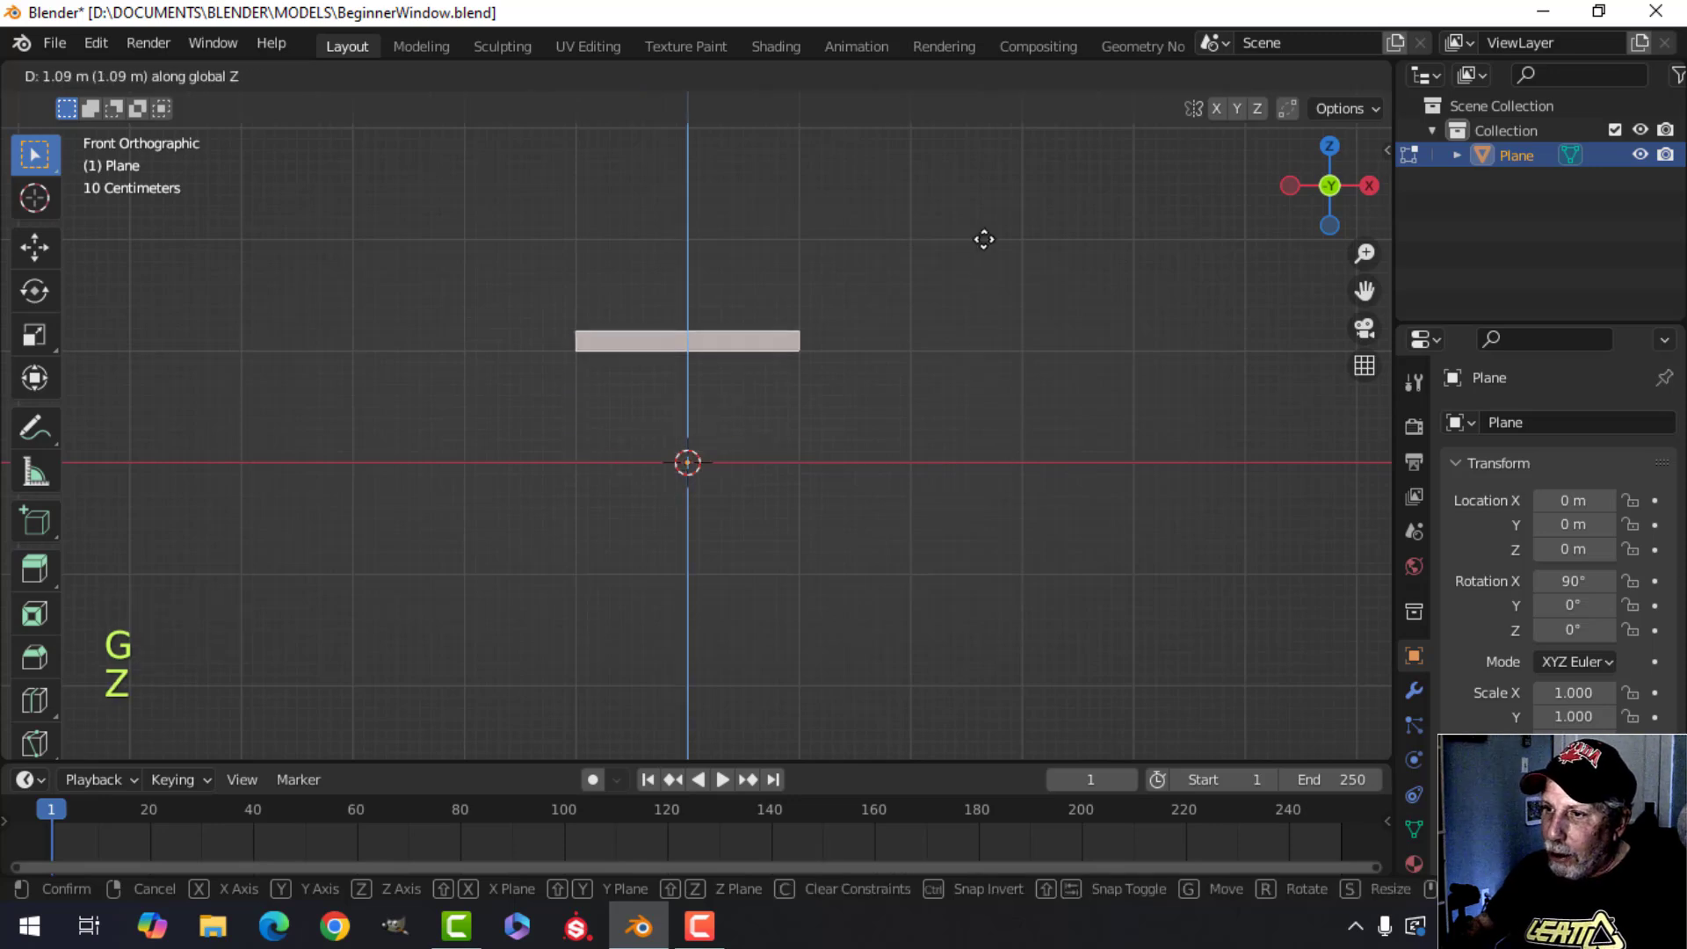
pyautogui.press('Escape')
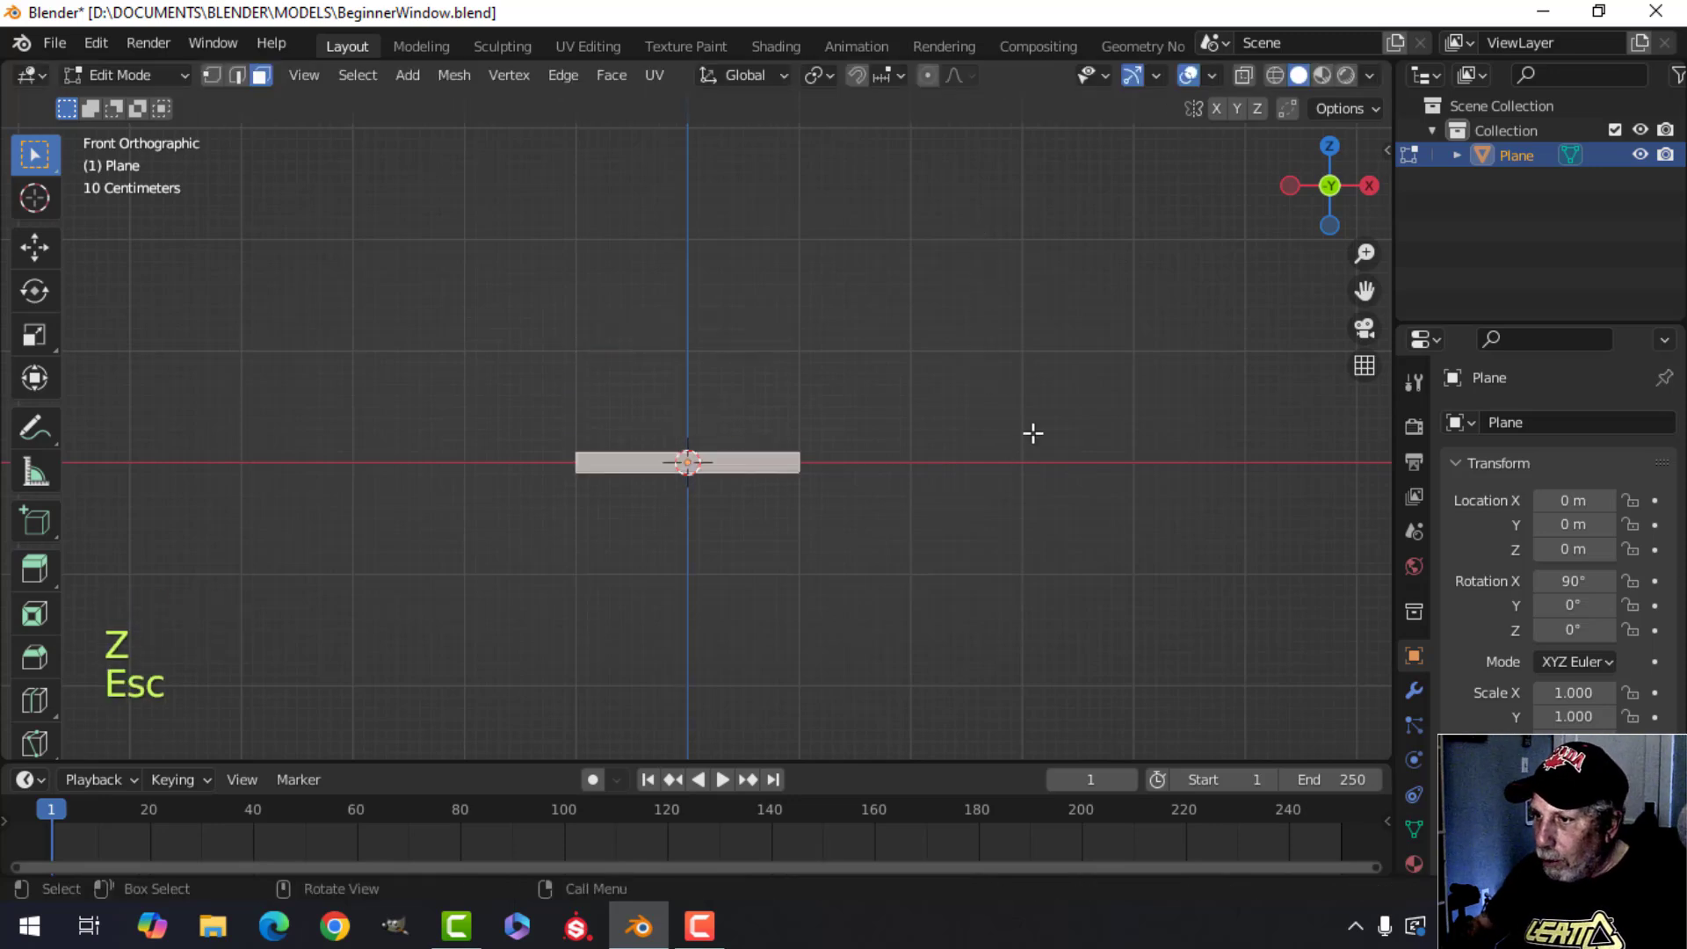
pyautogui.press('g')
pyautogui.press('x')
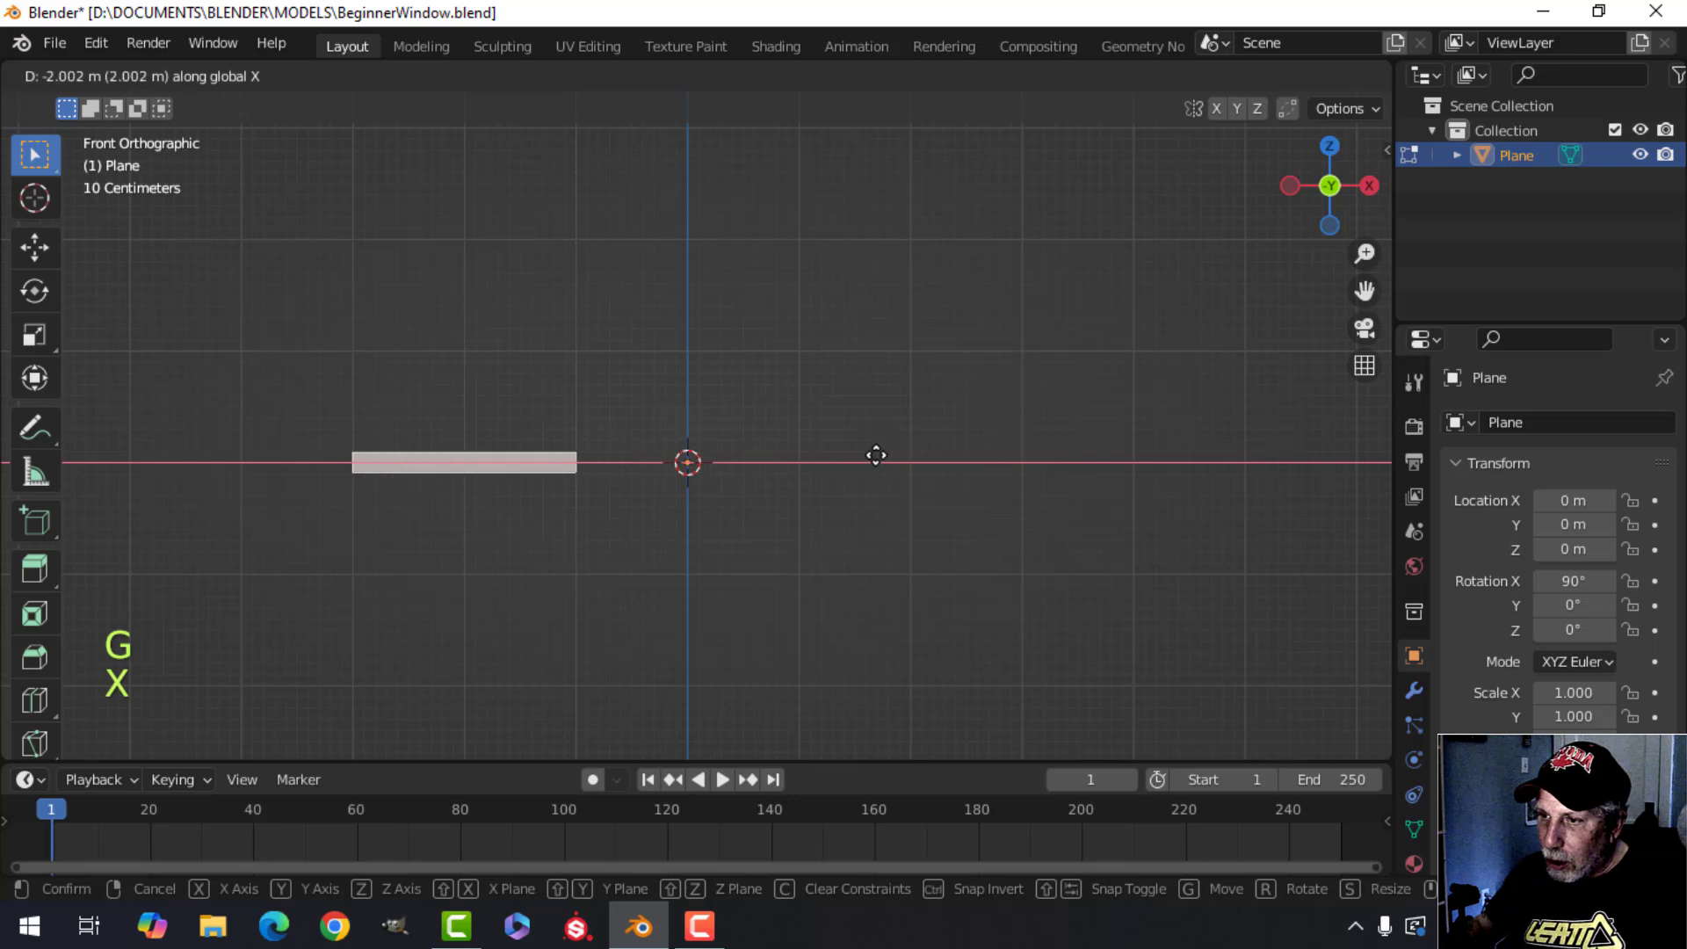
pyautogui.press('Escape')
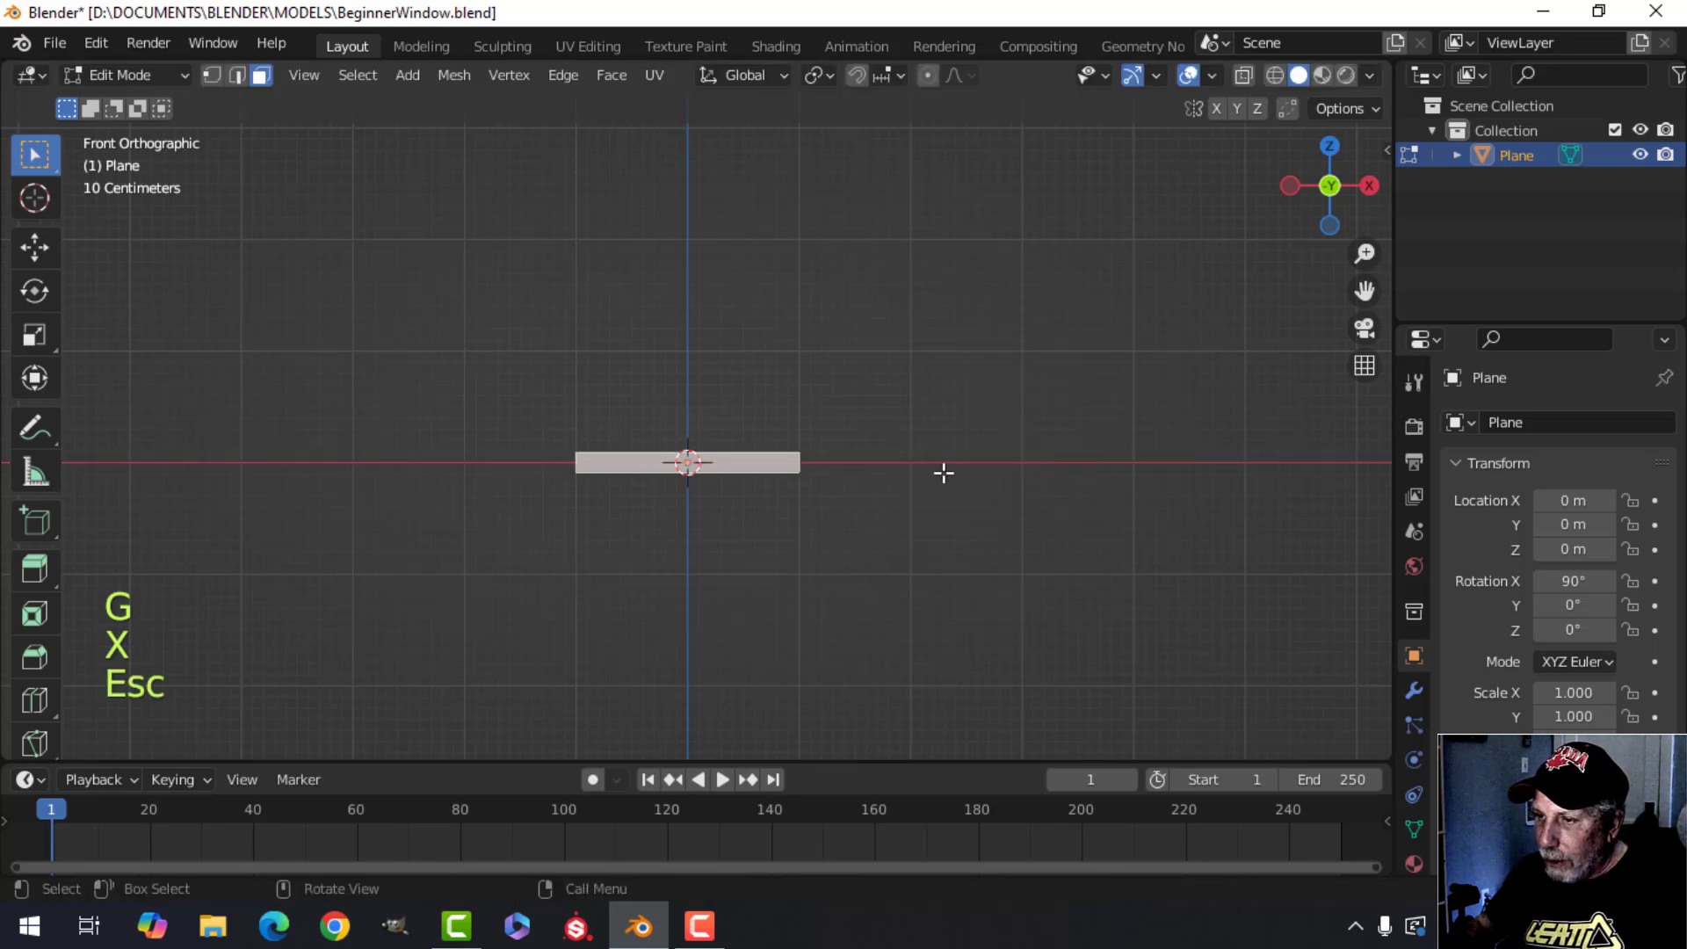
# Move the strip about 1.5 m up along Z, then move it slightly higher along Z.
pyautogui.press('g')
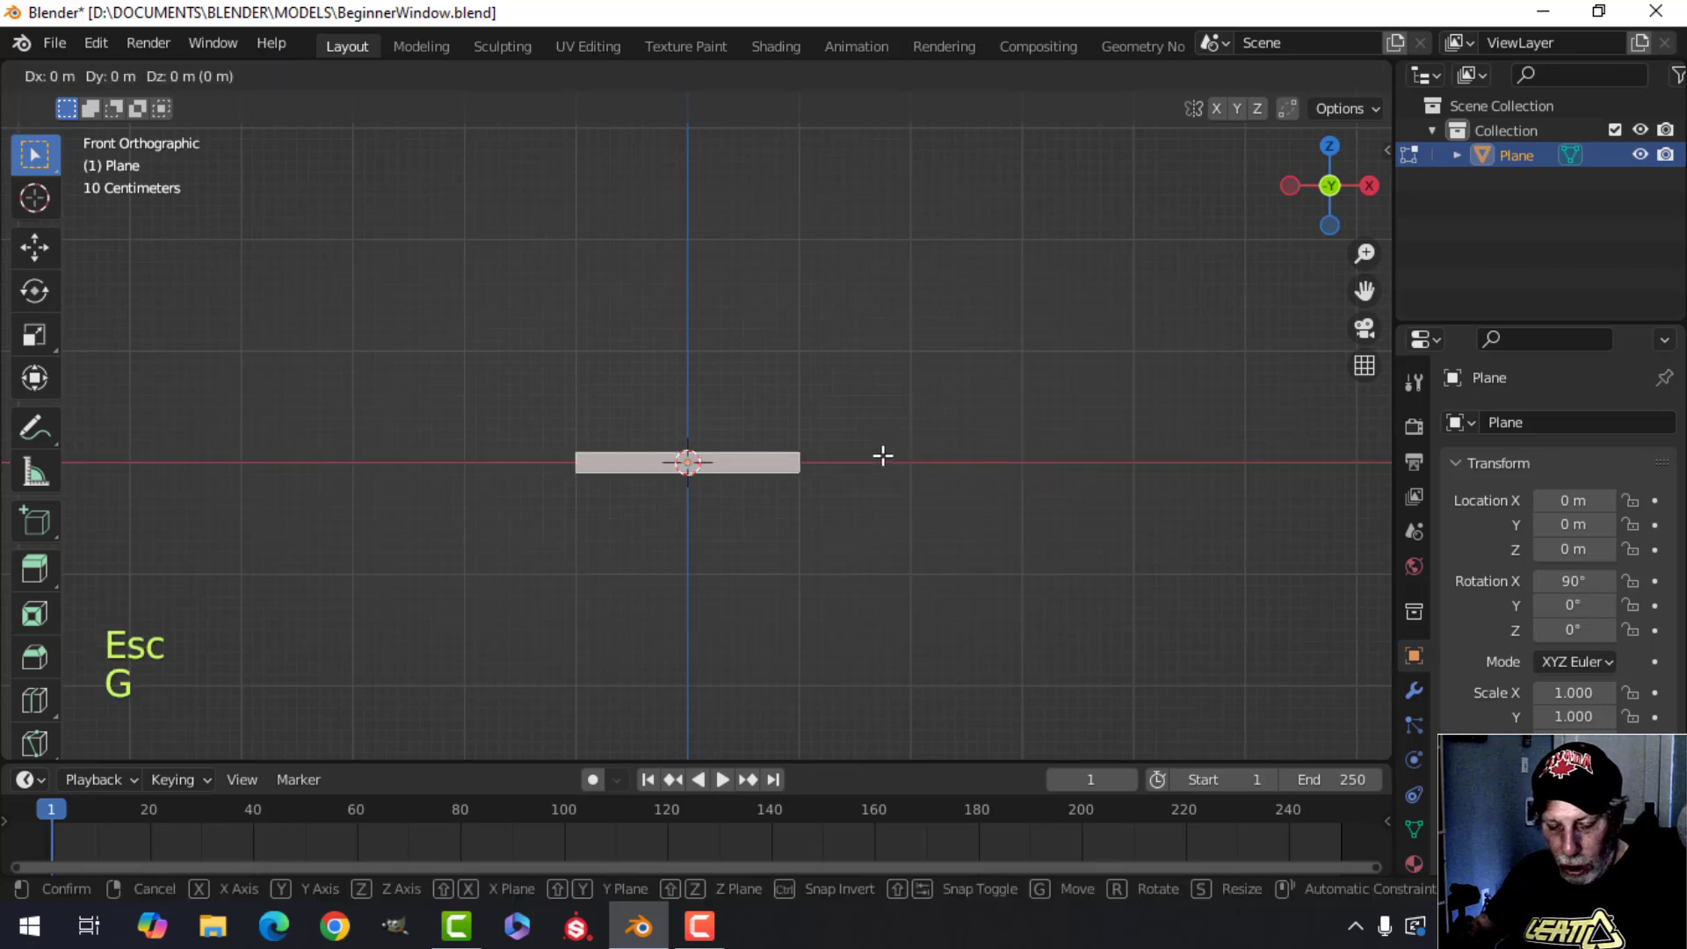
pyautogui.press('z')
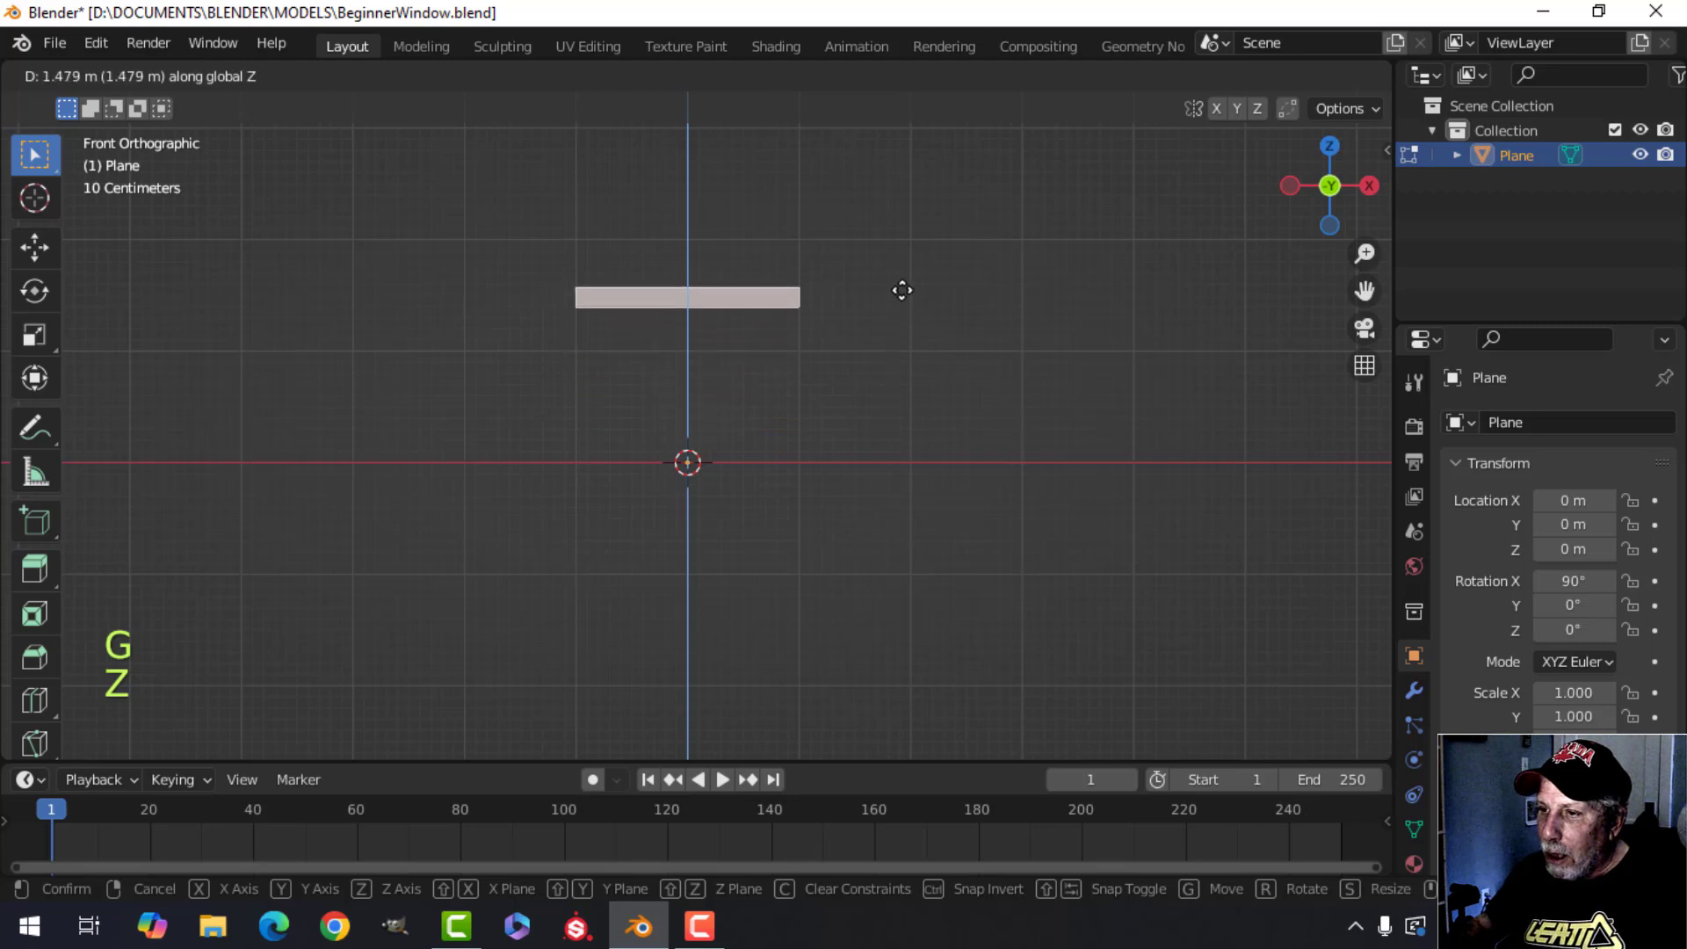
pyautogui.click(906, 279)
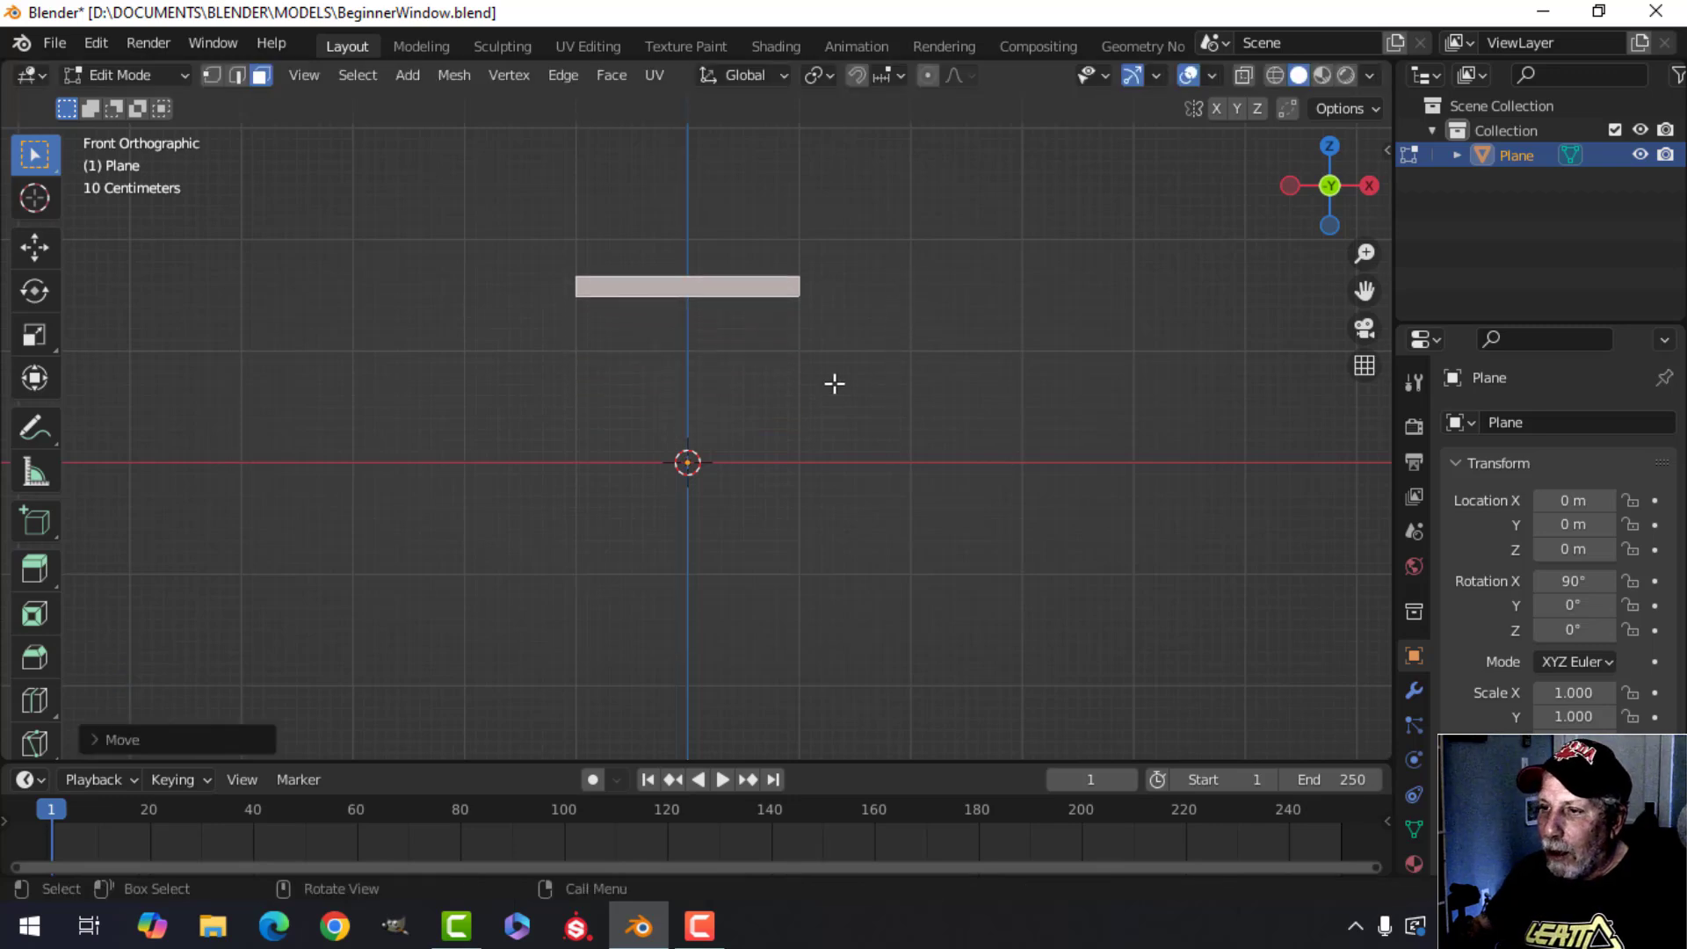
pyautogui.press('g')
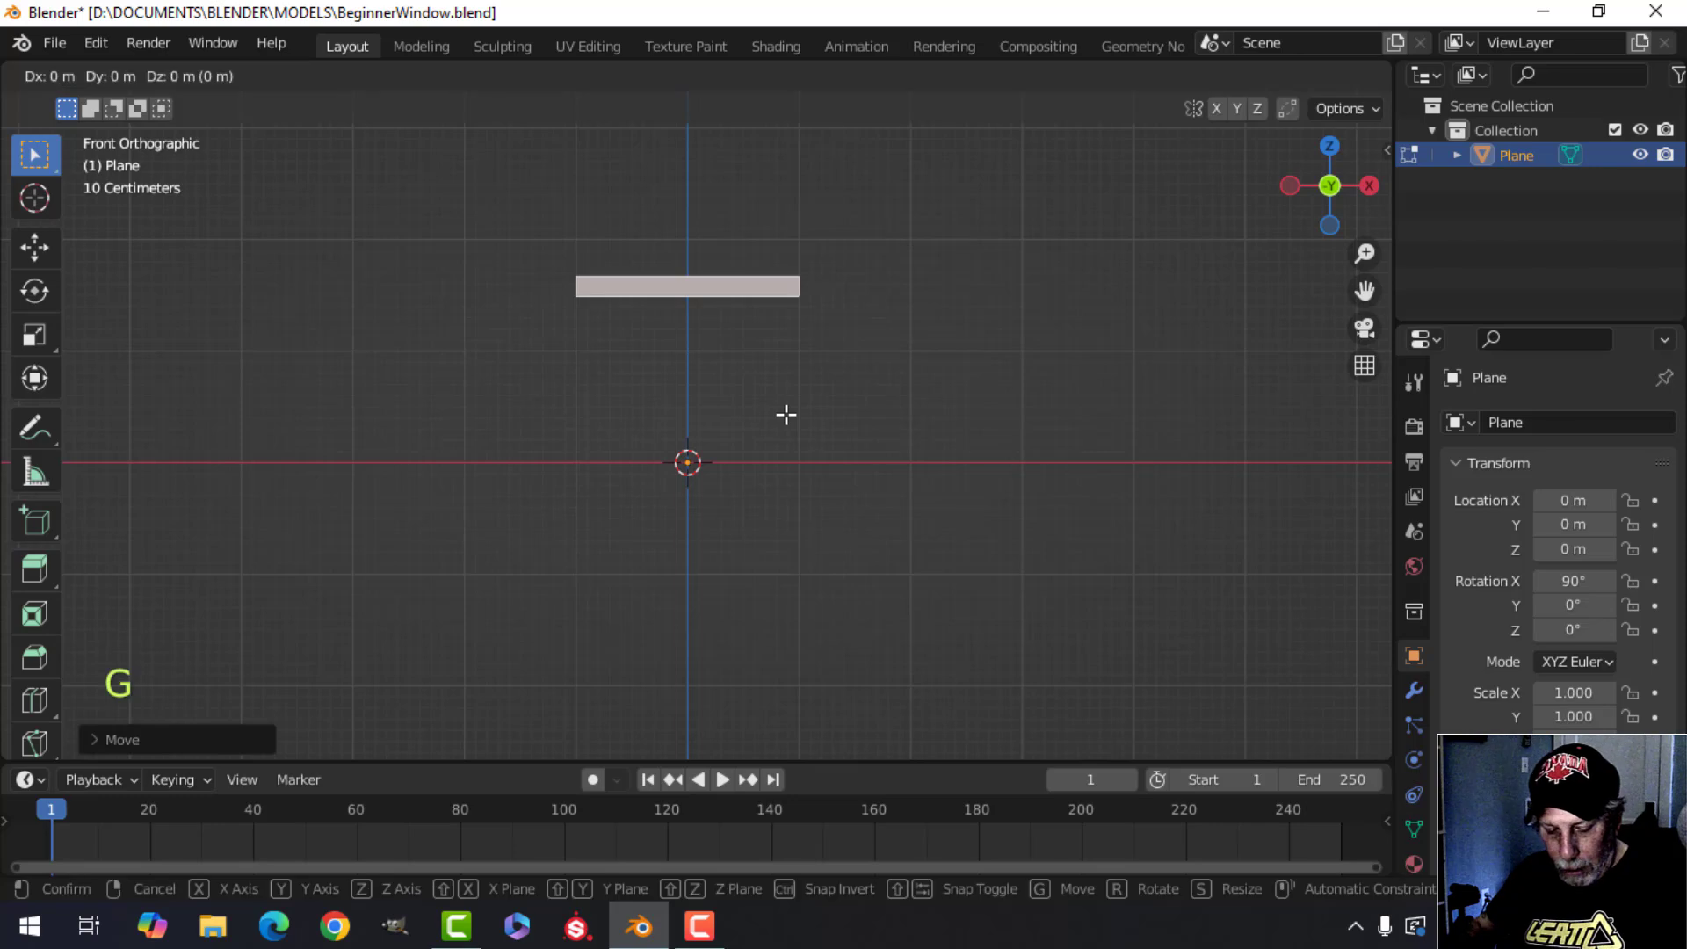
pyautogui.press('z')
pyautogui.click(781, 391)
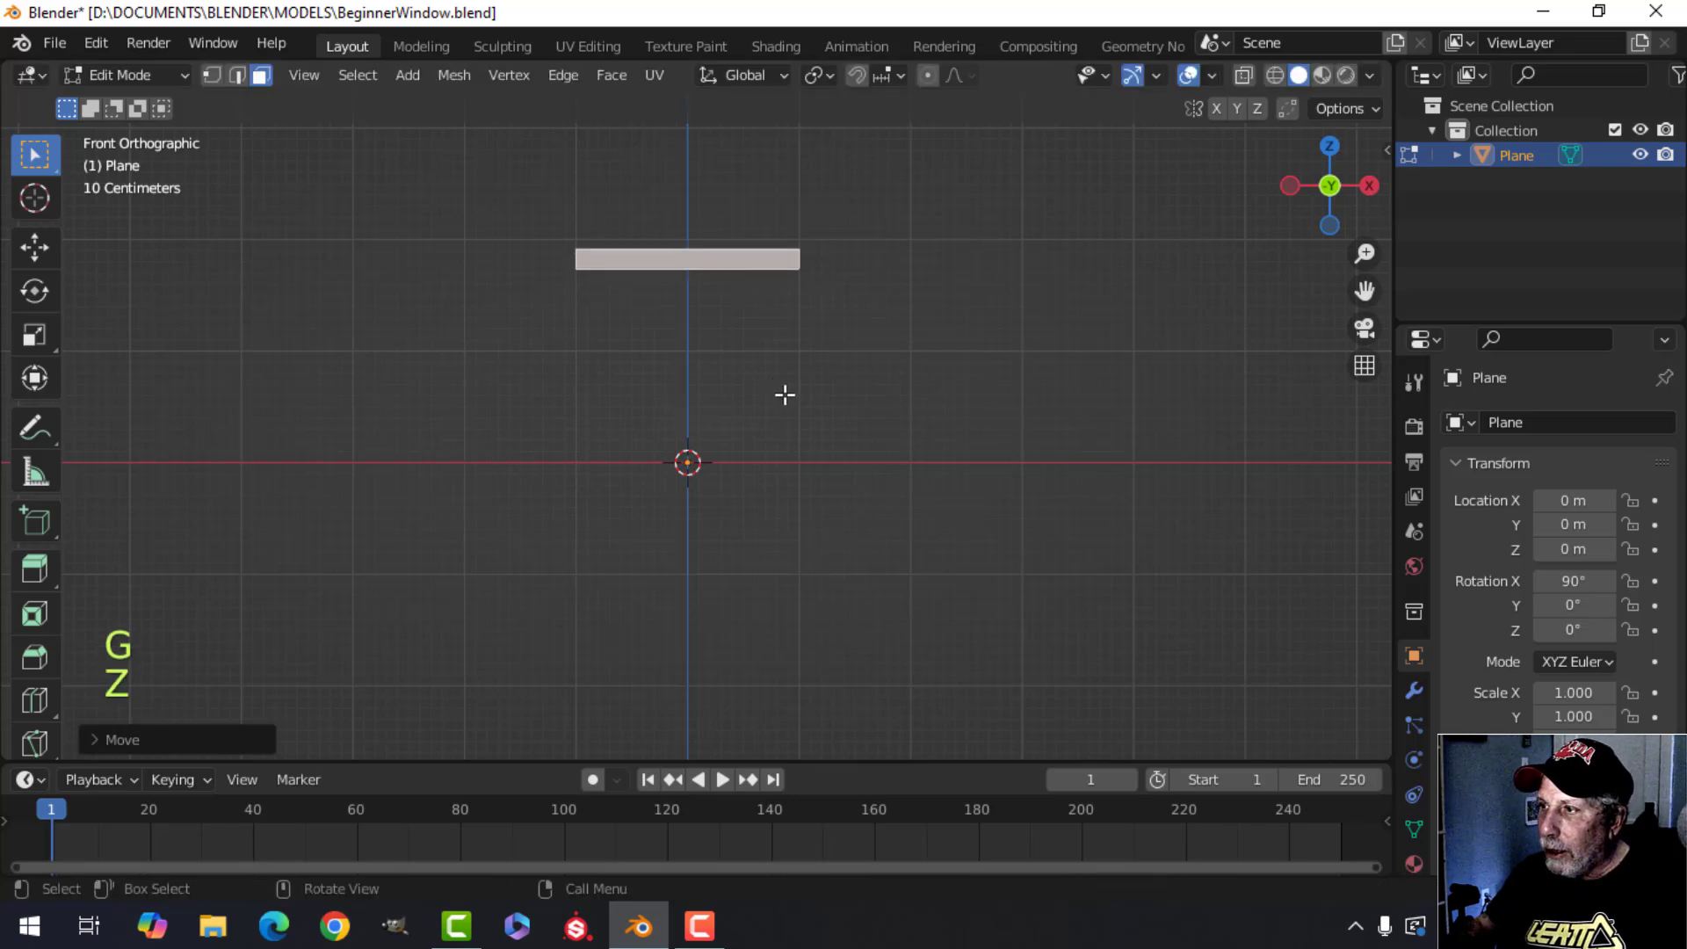
# Turn the Move gizmo back on for the viewport.
pyautogui.click(1157, 75)
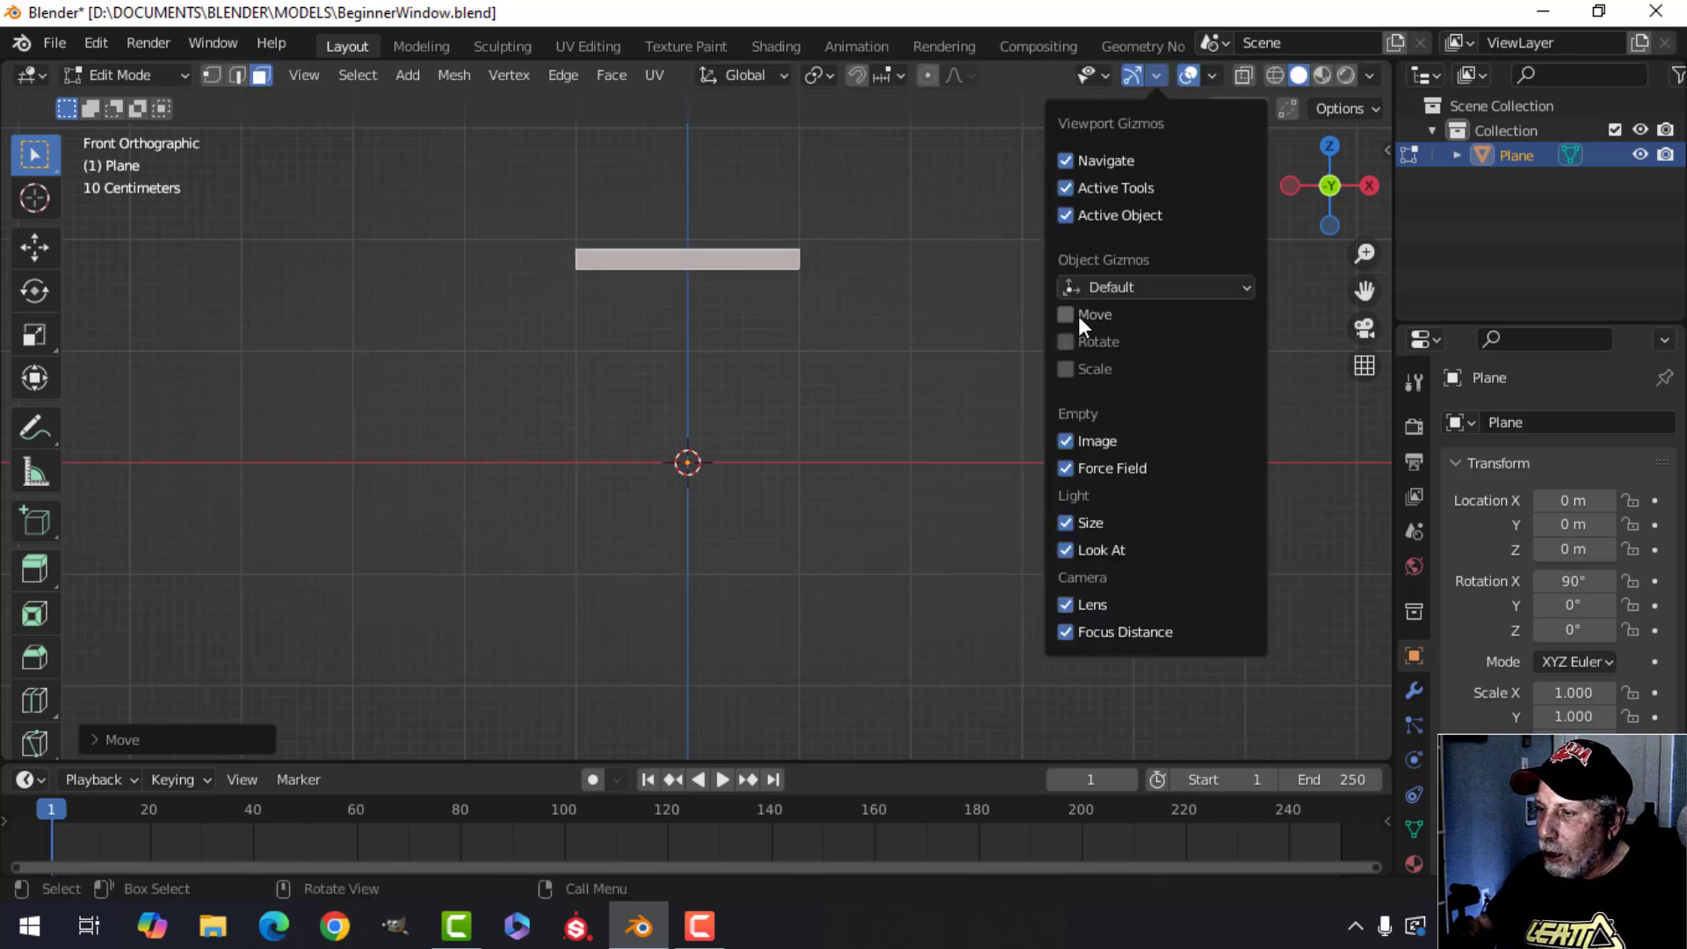
pyautogui.click(1079, 314)
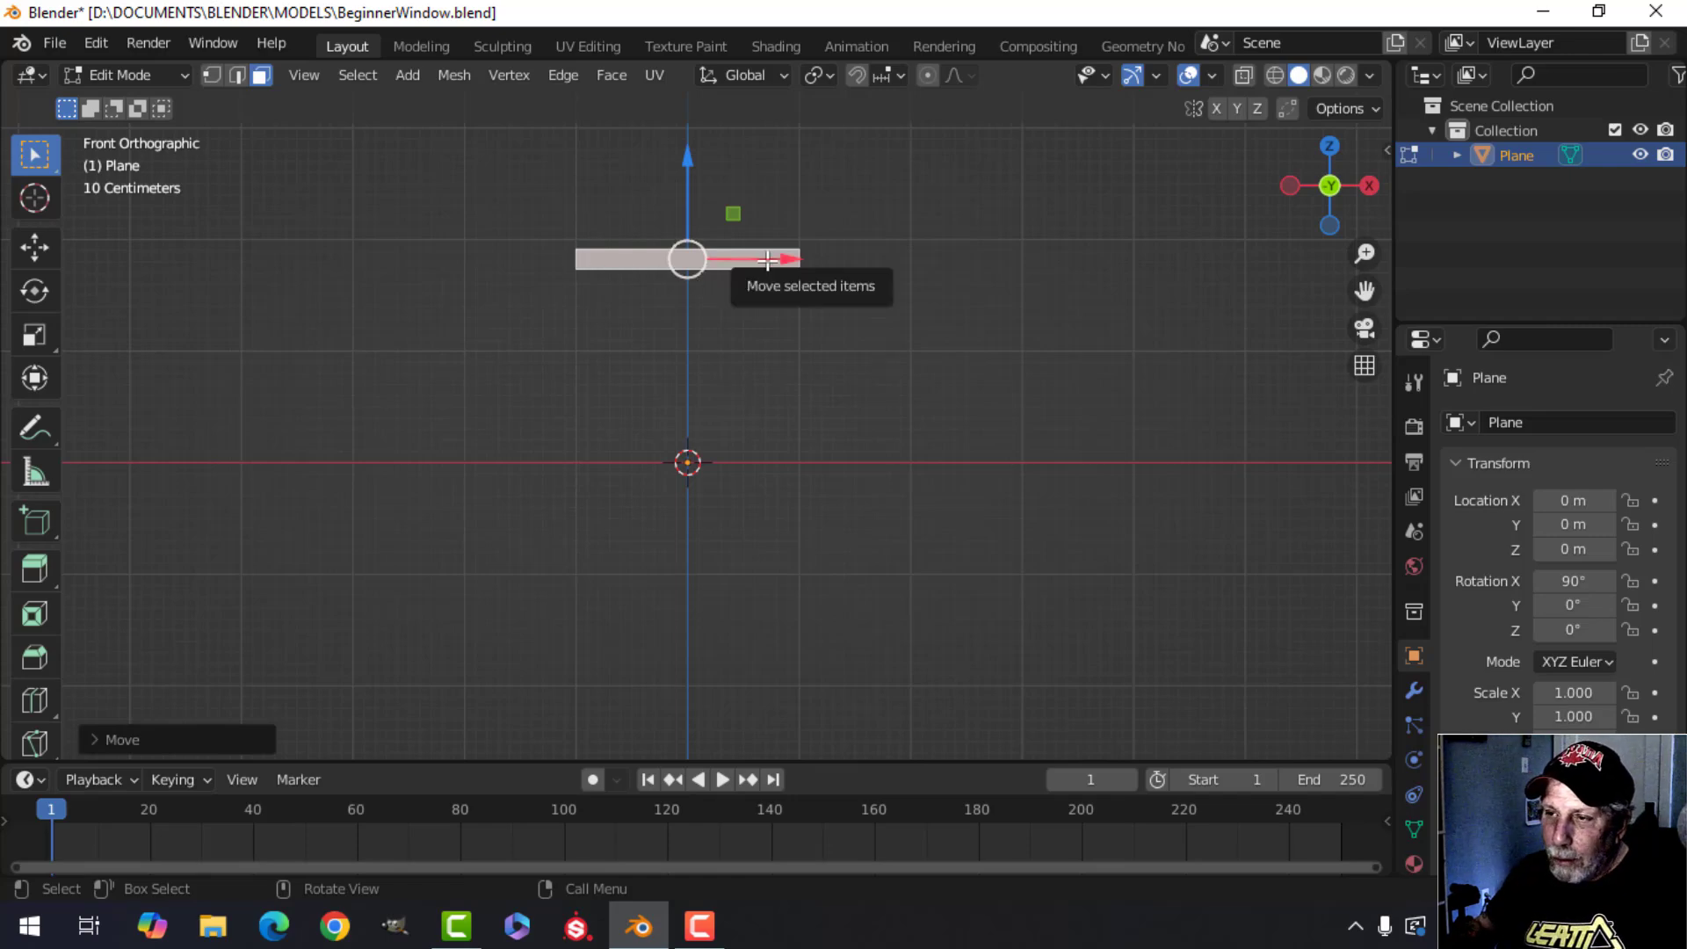
pyautogui.moveTo(767, 259); pyautogui.dragTo(818, 328, button='middle')
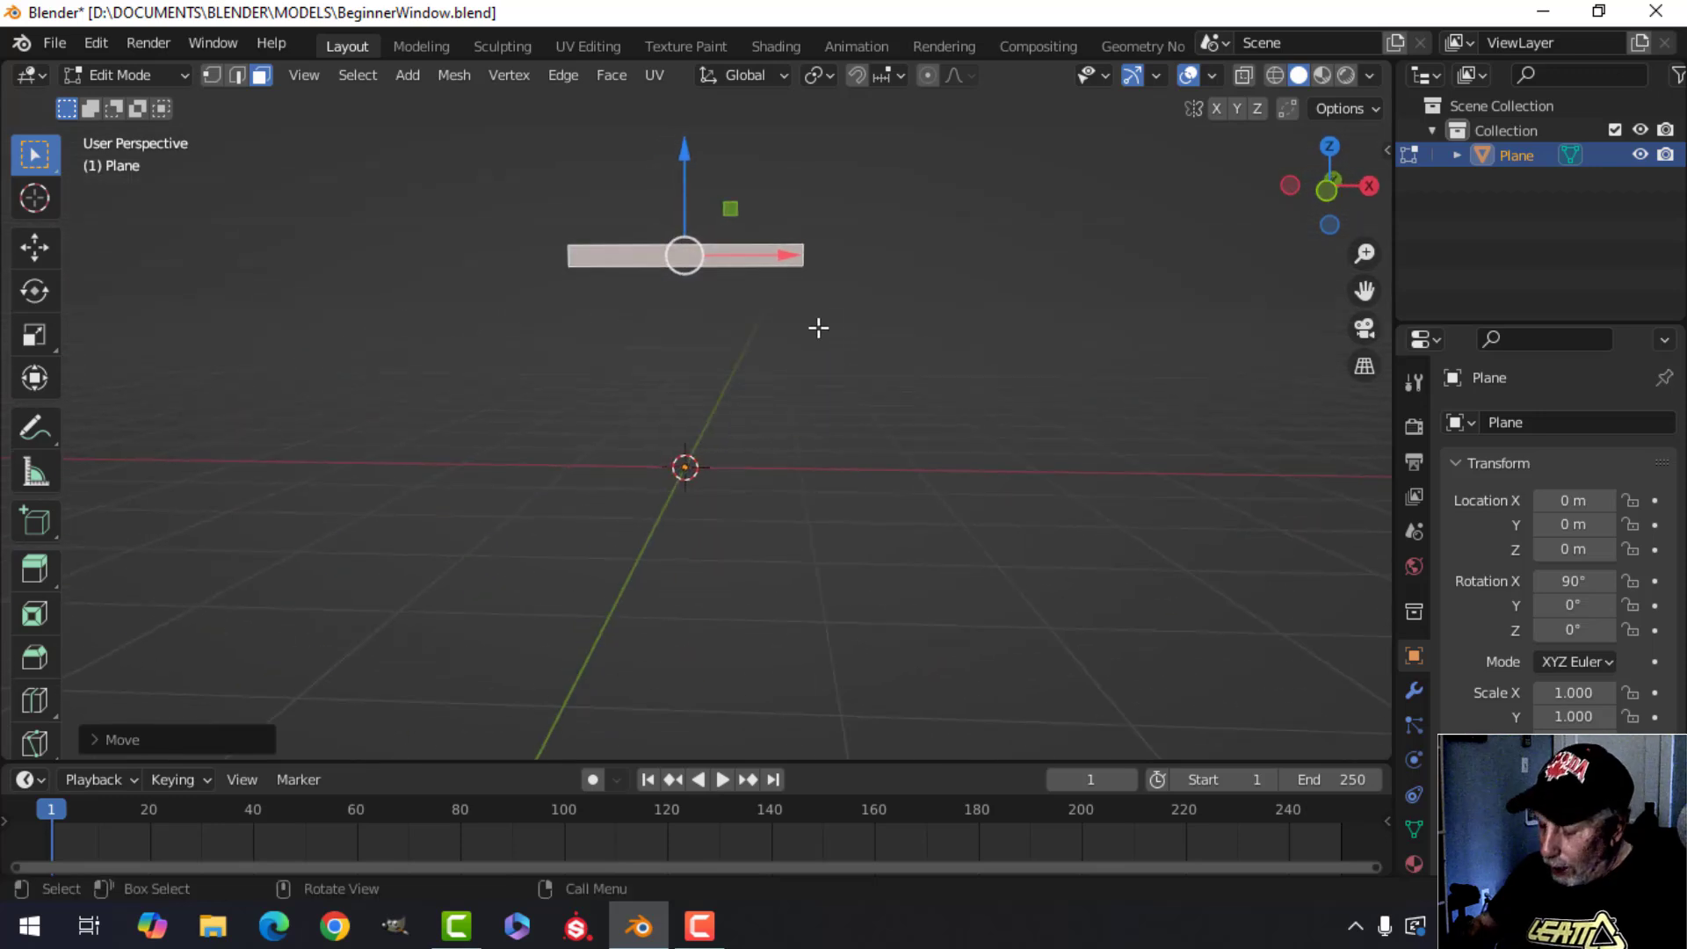
pyautogui.press('KP_1')
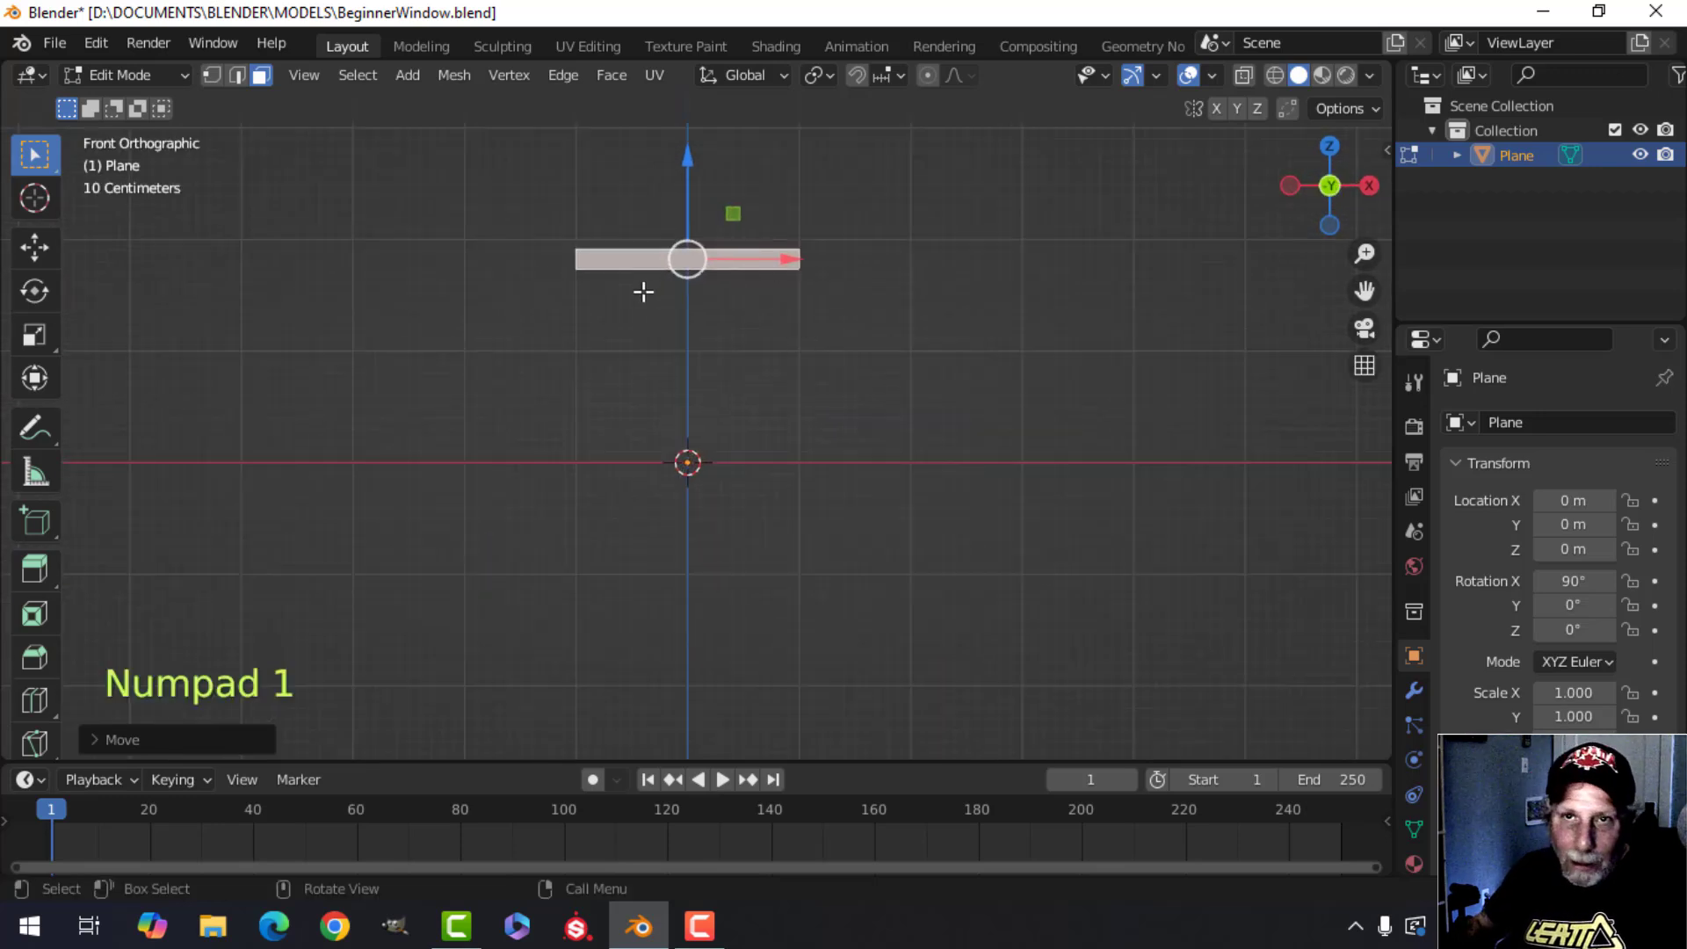
pyautogui.keyDown('shift'); pyautogui.moveTo(825, 316); pyautogui.dragTo(791, 388, button='middle'); pyautogui.keyUp('shift')
pyautogui.scroll(1, 785, 369)
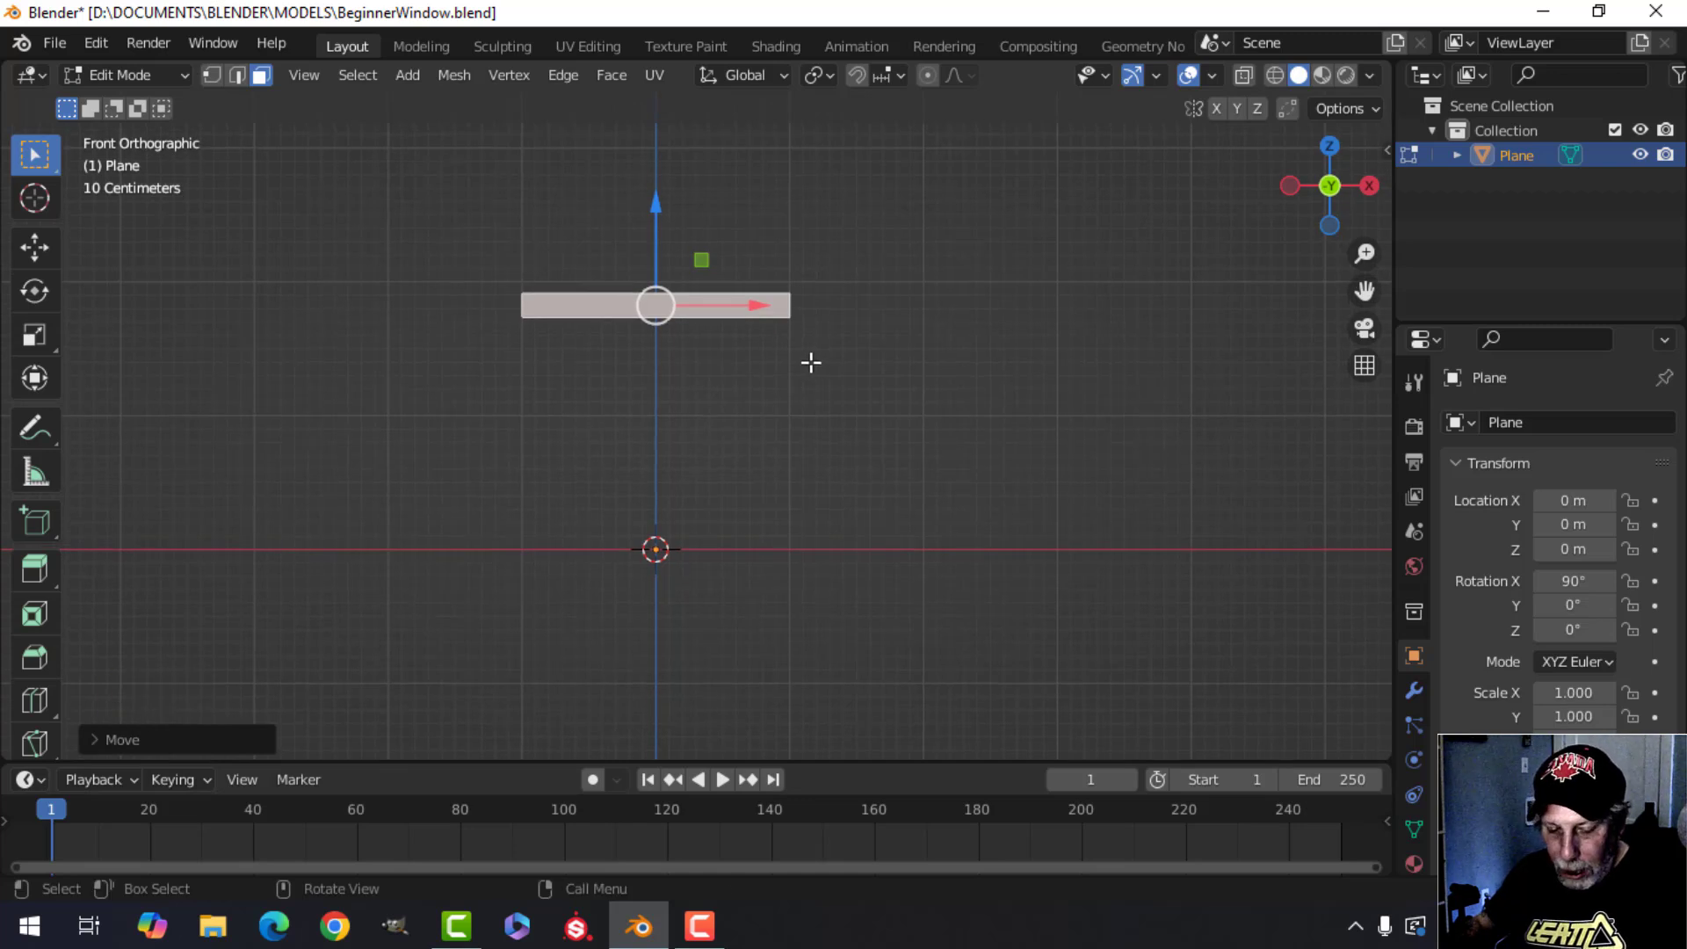
# Scale the strip along X to about 1.16.
pyautogui.press('s')
pyautogui.press('x')
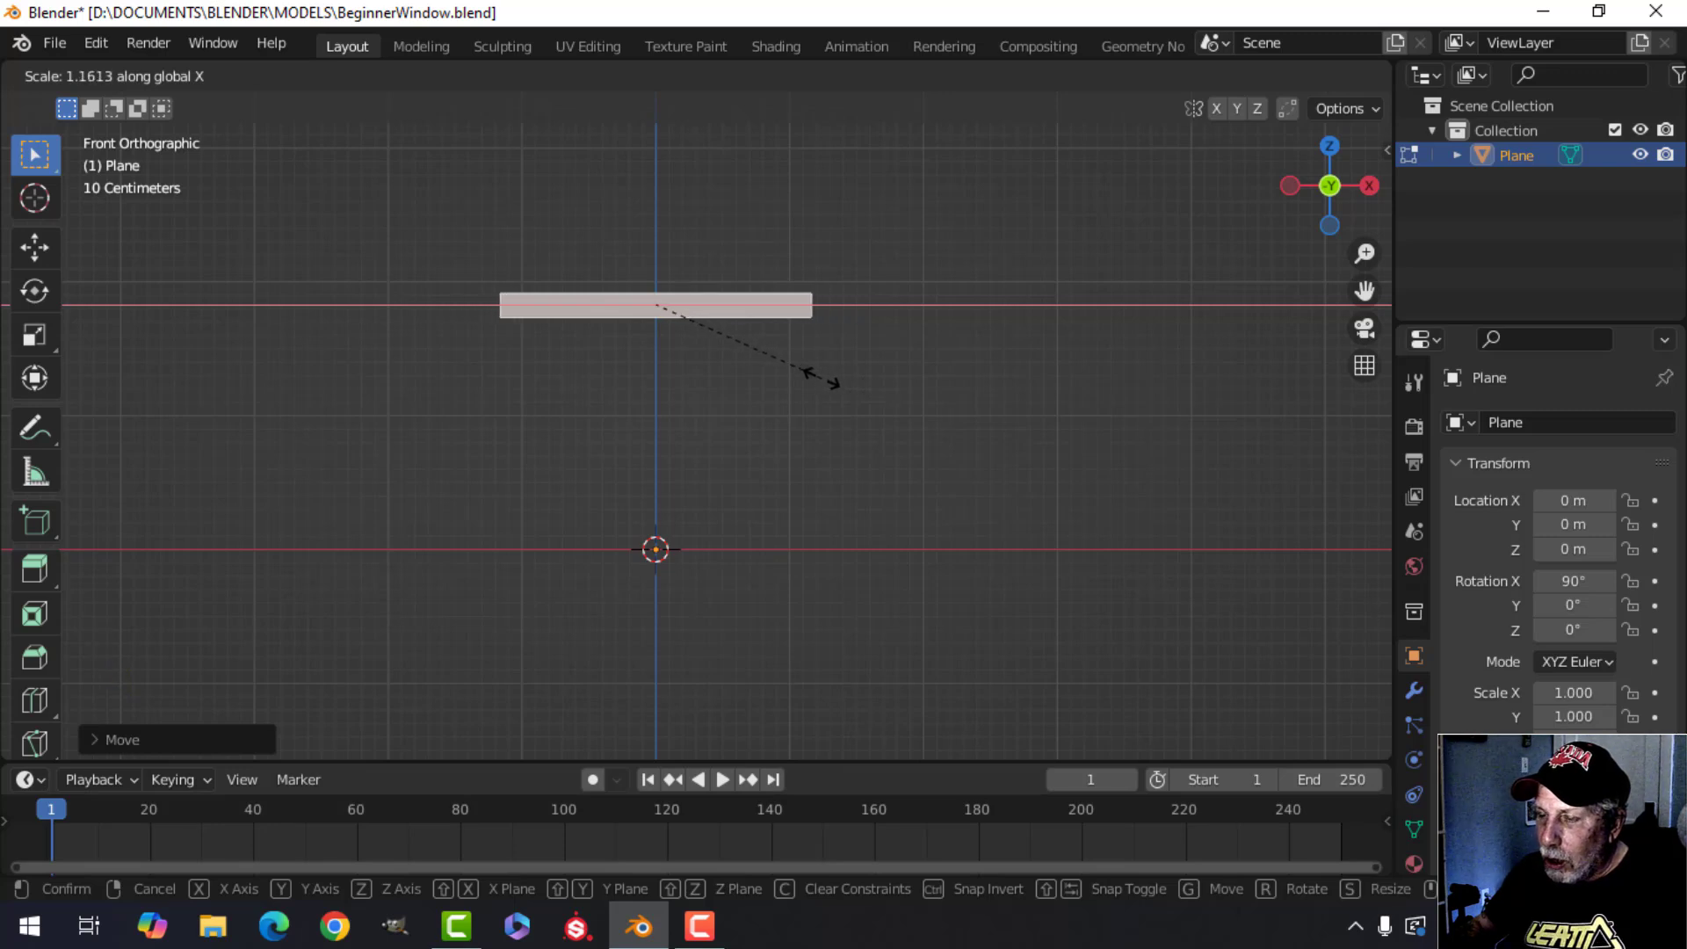
pyautogui.click(821, 378)
pyautogui.press('Tab')
# Try to extrude the strip's face and pull it along Y with the gizmo, then undo the move.
pyautogui.scroll(-1, 835, 404)
pyautogui.keyDown('shift'); pyautogui.moveTo(847, 436); pyautogui.dragTo(629, 526, button='middle'); pyautogui.keyUp('shift')
pyautogui.scroll(1, 703, 523)
pyautogui.keyDown('shift'); pyautogui.moveTo(735, 490); pyautogui.dragTo(616, 378, button='middle'); pyautogui.keyUp('shift')
pyautogui.scroll(1, 706, 502)
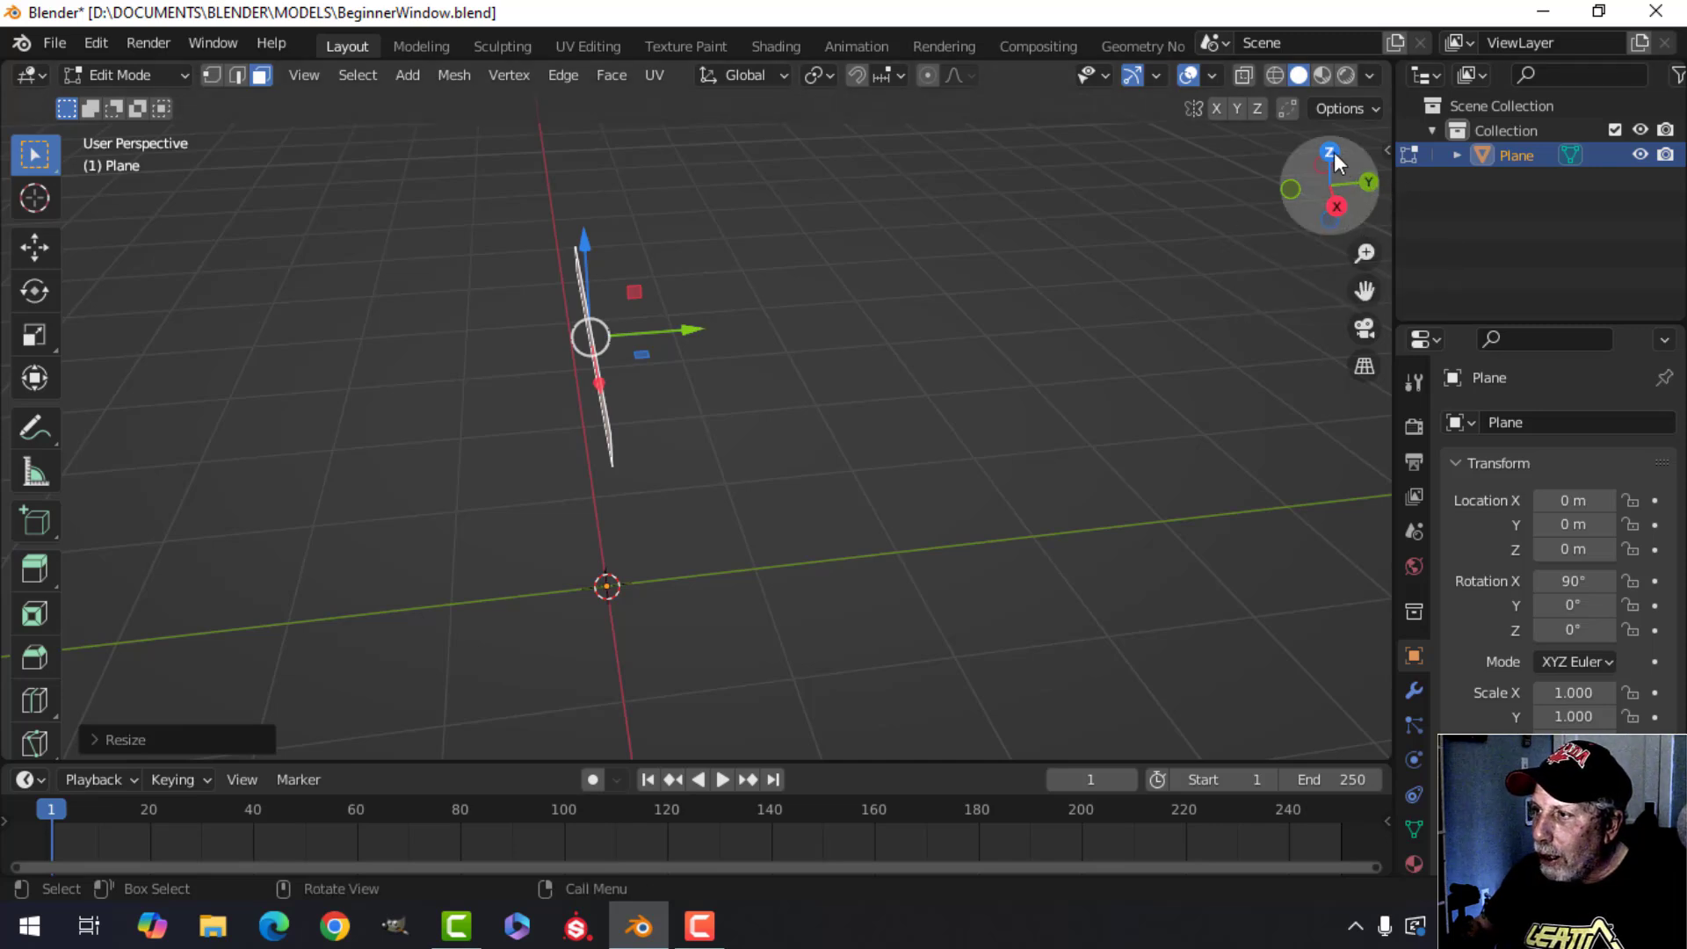
pyautogui.moveTo(791, 403)
pyautogui.mouseDown(button='middle')
pyautogui.moveTo(863, 361)
pyautogui.moveTo(753, 388)
pyautogui.moveTo(750, 426)
pyautogui.moveTo(775, 419)
pyautogui.mouseUp(button='middle')
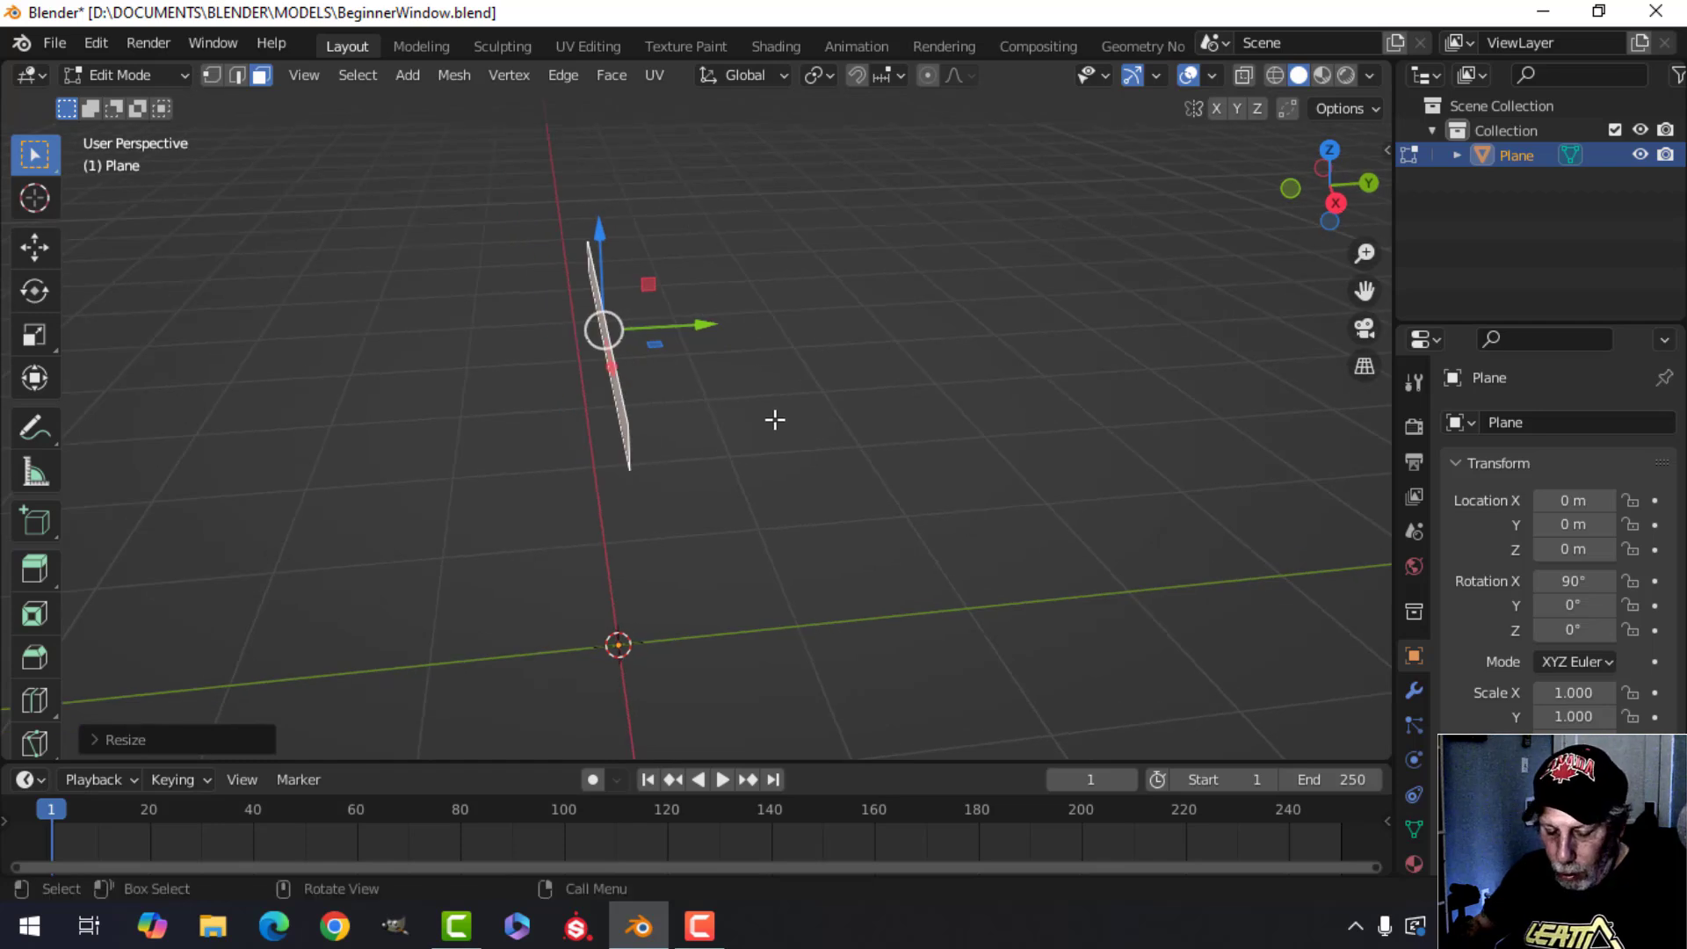
pyautogui.press('e')
pyautogui.click(775, 419)
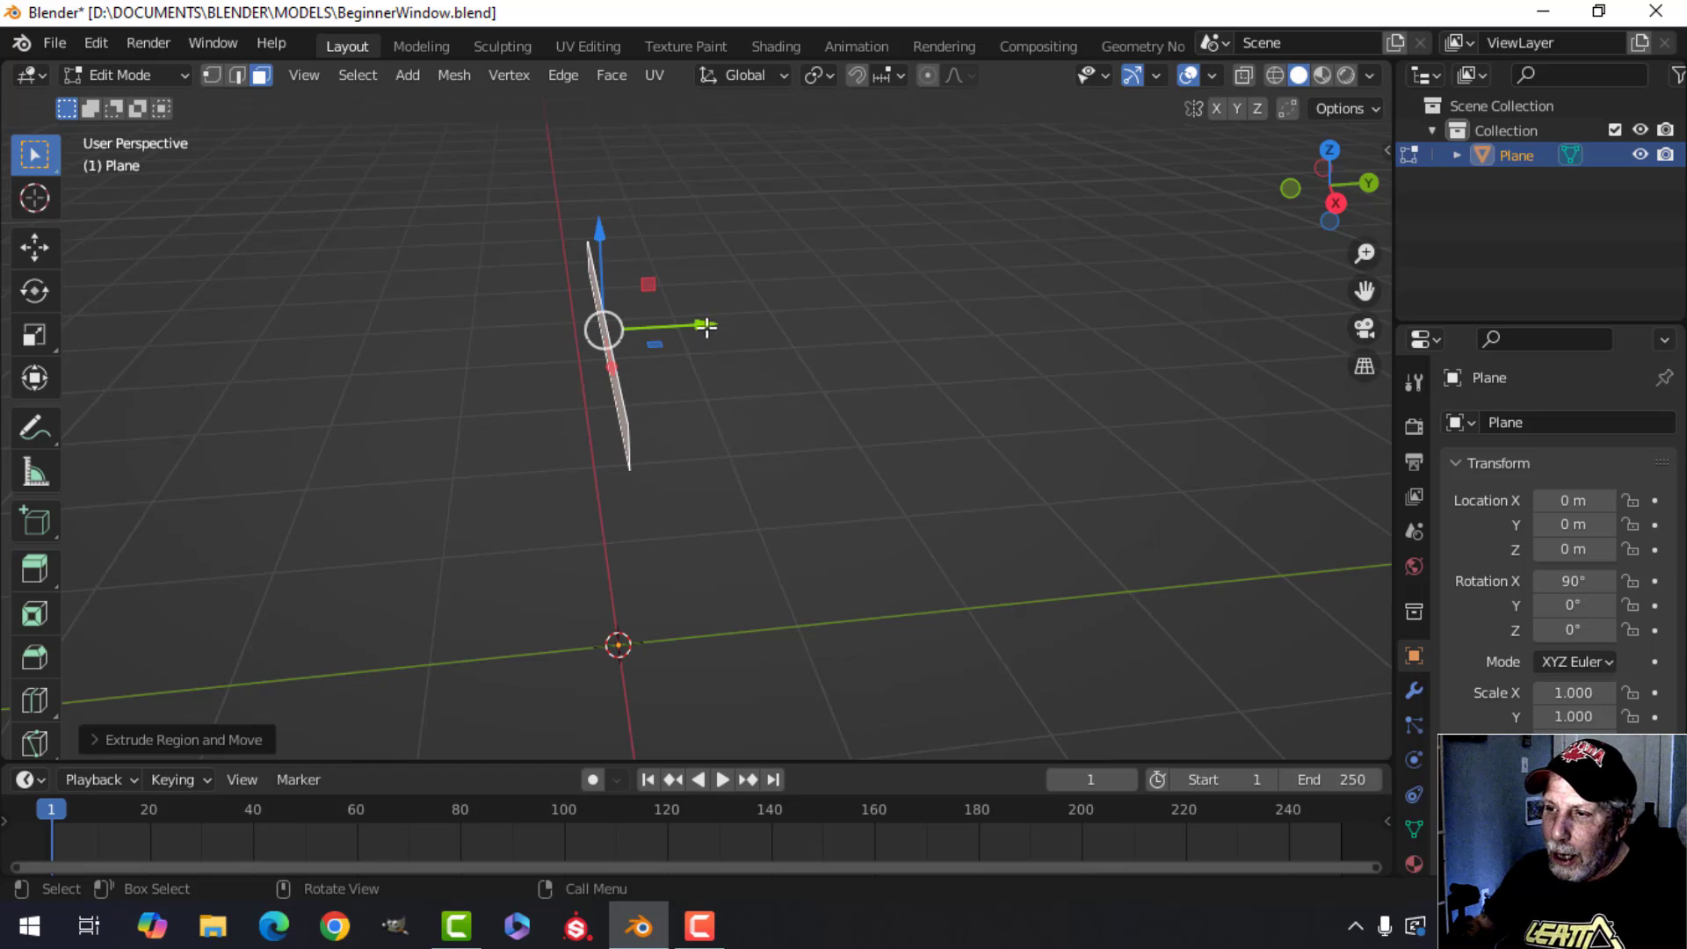
pyautogui.moveTo(705, 326); pyautogui.dragTo(743, 343)
pyautogui.moveTo(833, 411); pyautogui.dragTo(720, 414, button='middle')
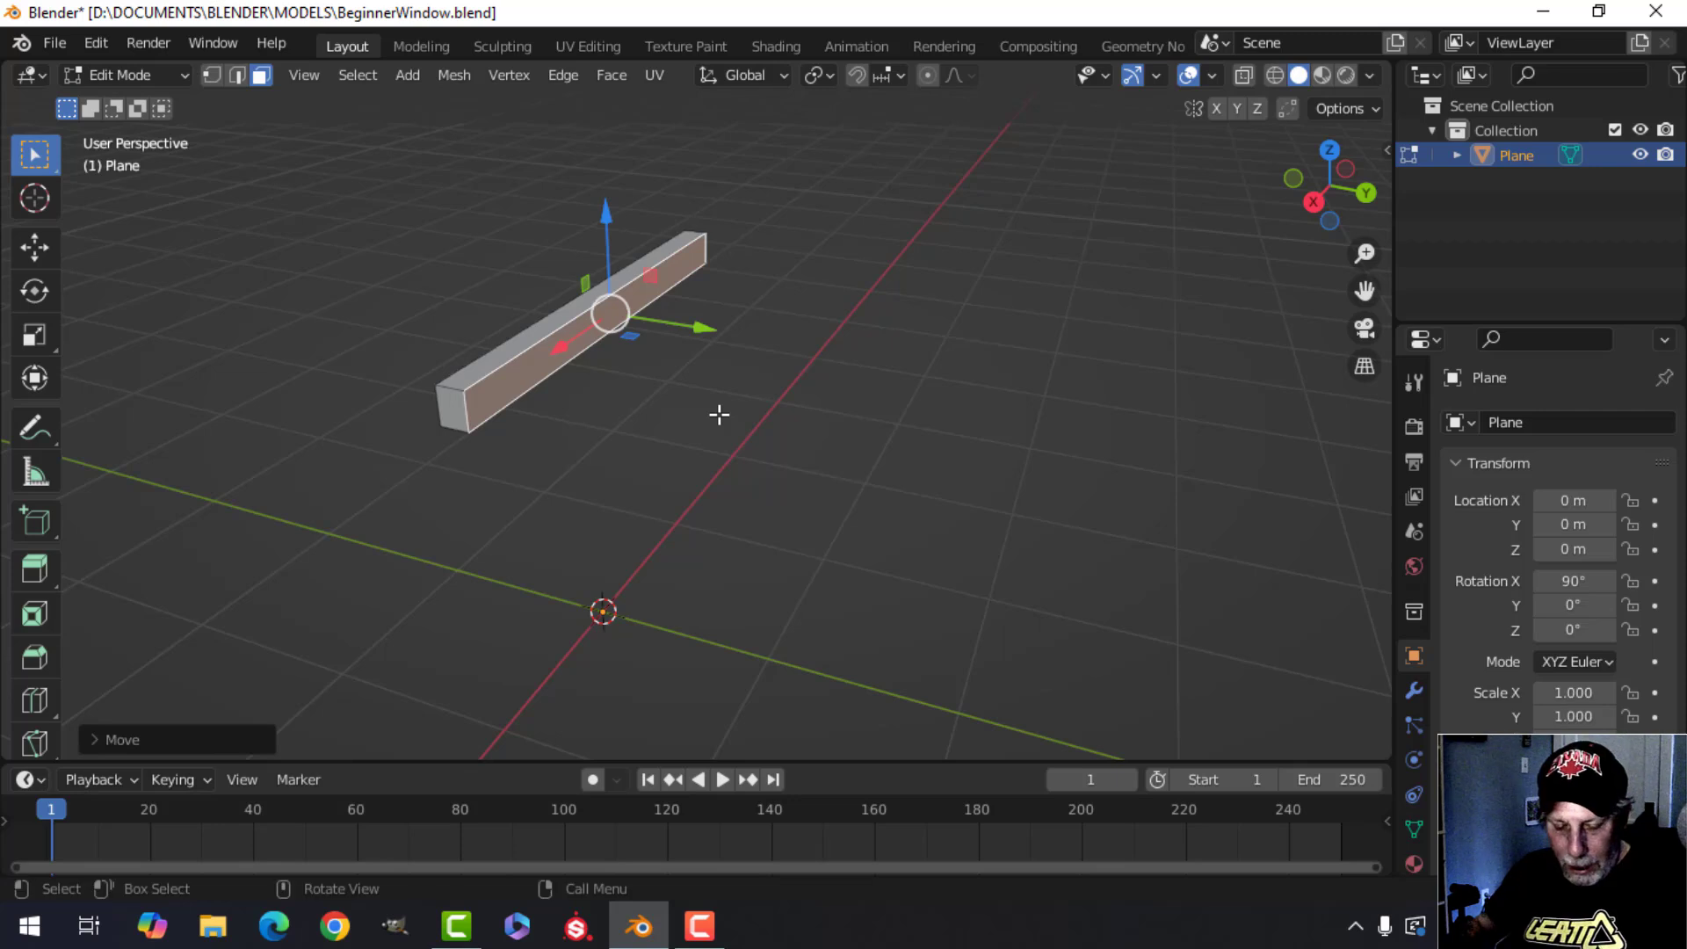
pyautogui.hotkey('ctrl', 'z')
# Extrude the strip's face about 0.14 m along its normal to give it thickness.
pyautogui.moveTo(719, 415); pyautogui.dragTo(712, 431, button='middle')
pyautogui.press('e')
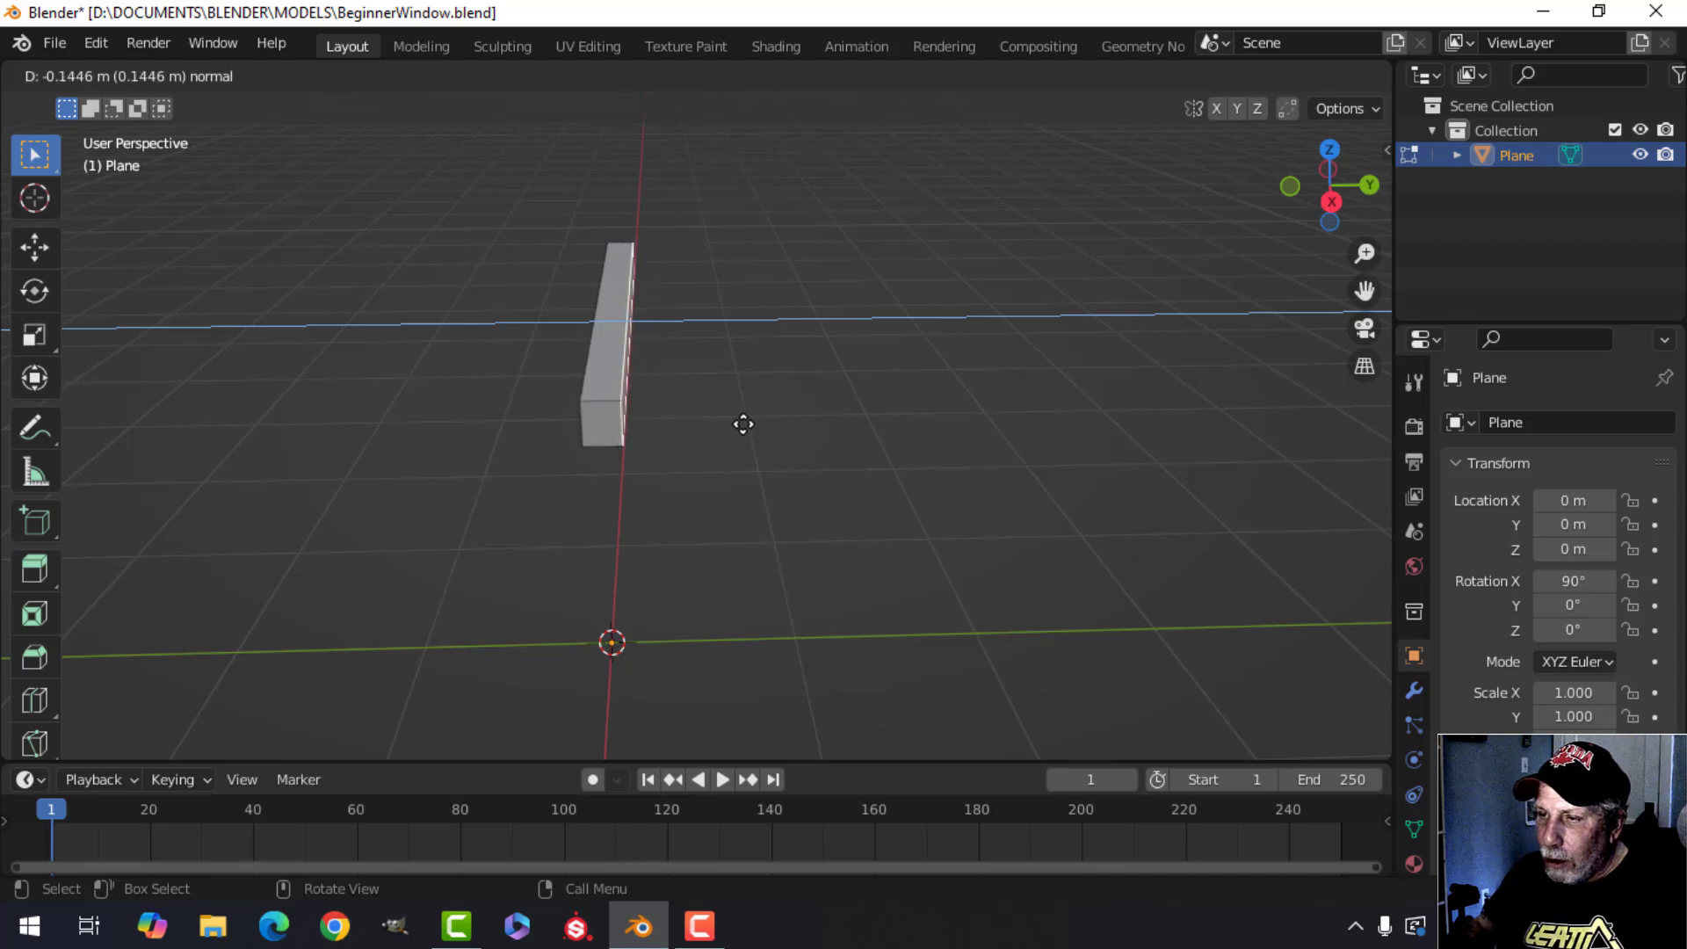
pyautogui.click(744, 425)
# Deselect everything and select individual faces of the bar one at a time.
pyautogui.moveTo(724, 418); pyautogui.dragTo(628, 439, button='middle')
pyautogui.hotkey('alt', 'a')
pyautogui.moveTo(550, 303); pyautogui.dragTo(569, 282, button='middle')
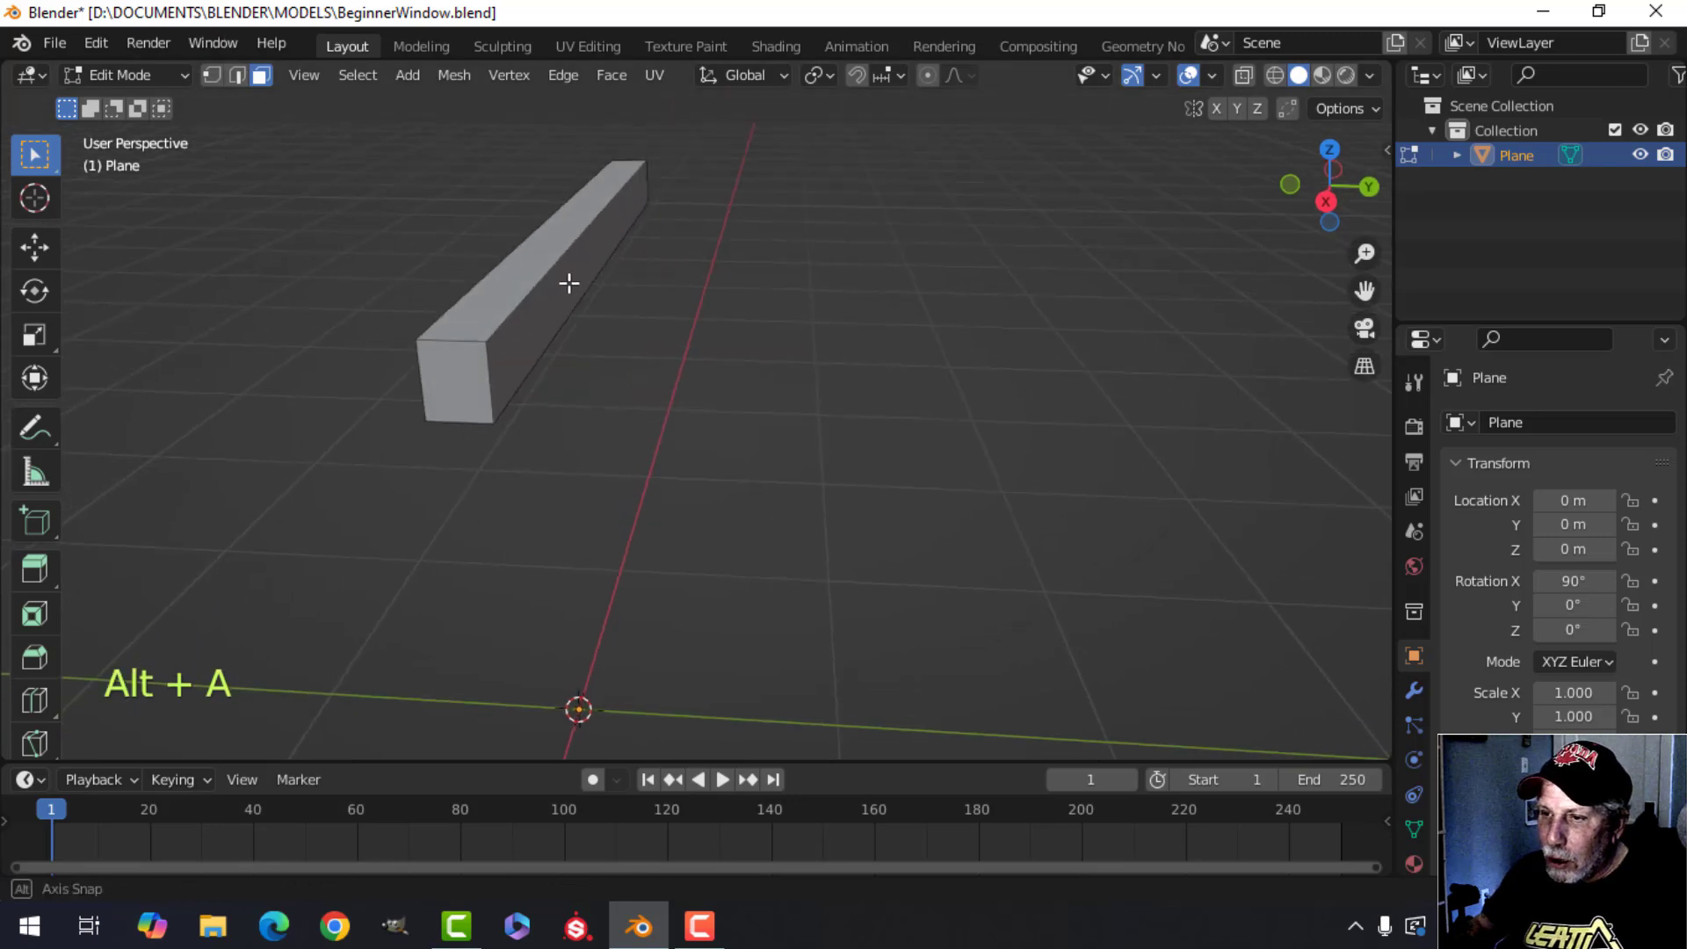
pyautogui.click(457, 373)
pyautogui.moveTo(632, 377); pyautogui.dragTo(597, 374, button='middle')
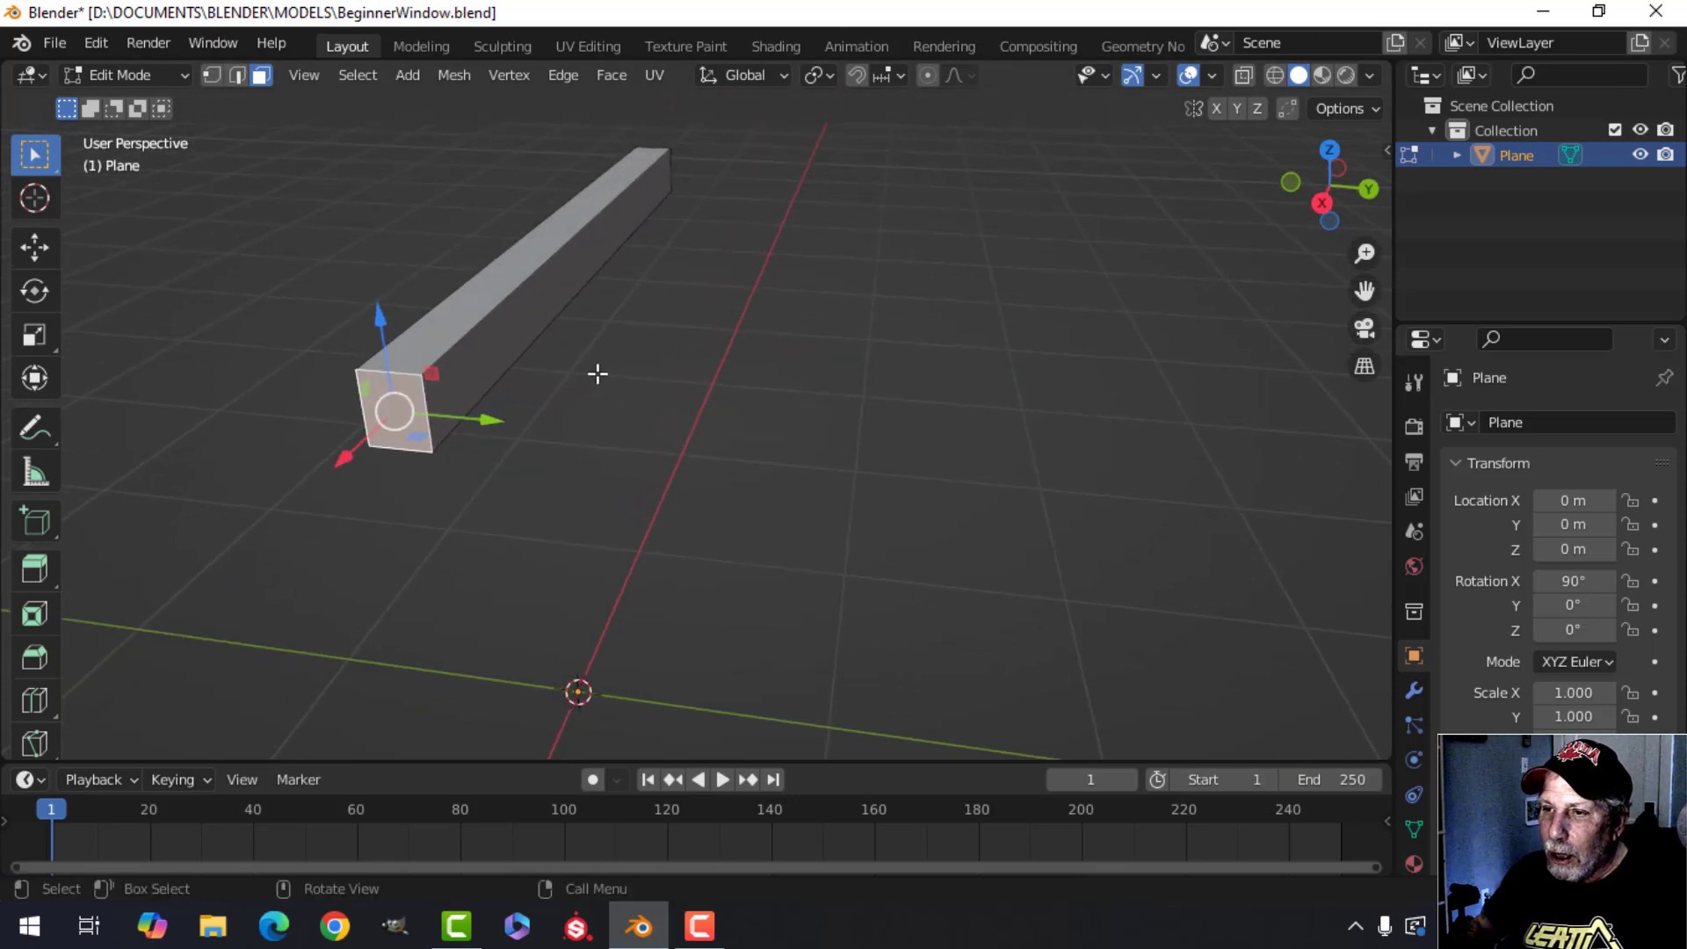
pyautogui.click(476, 306)
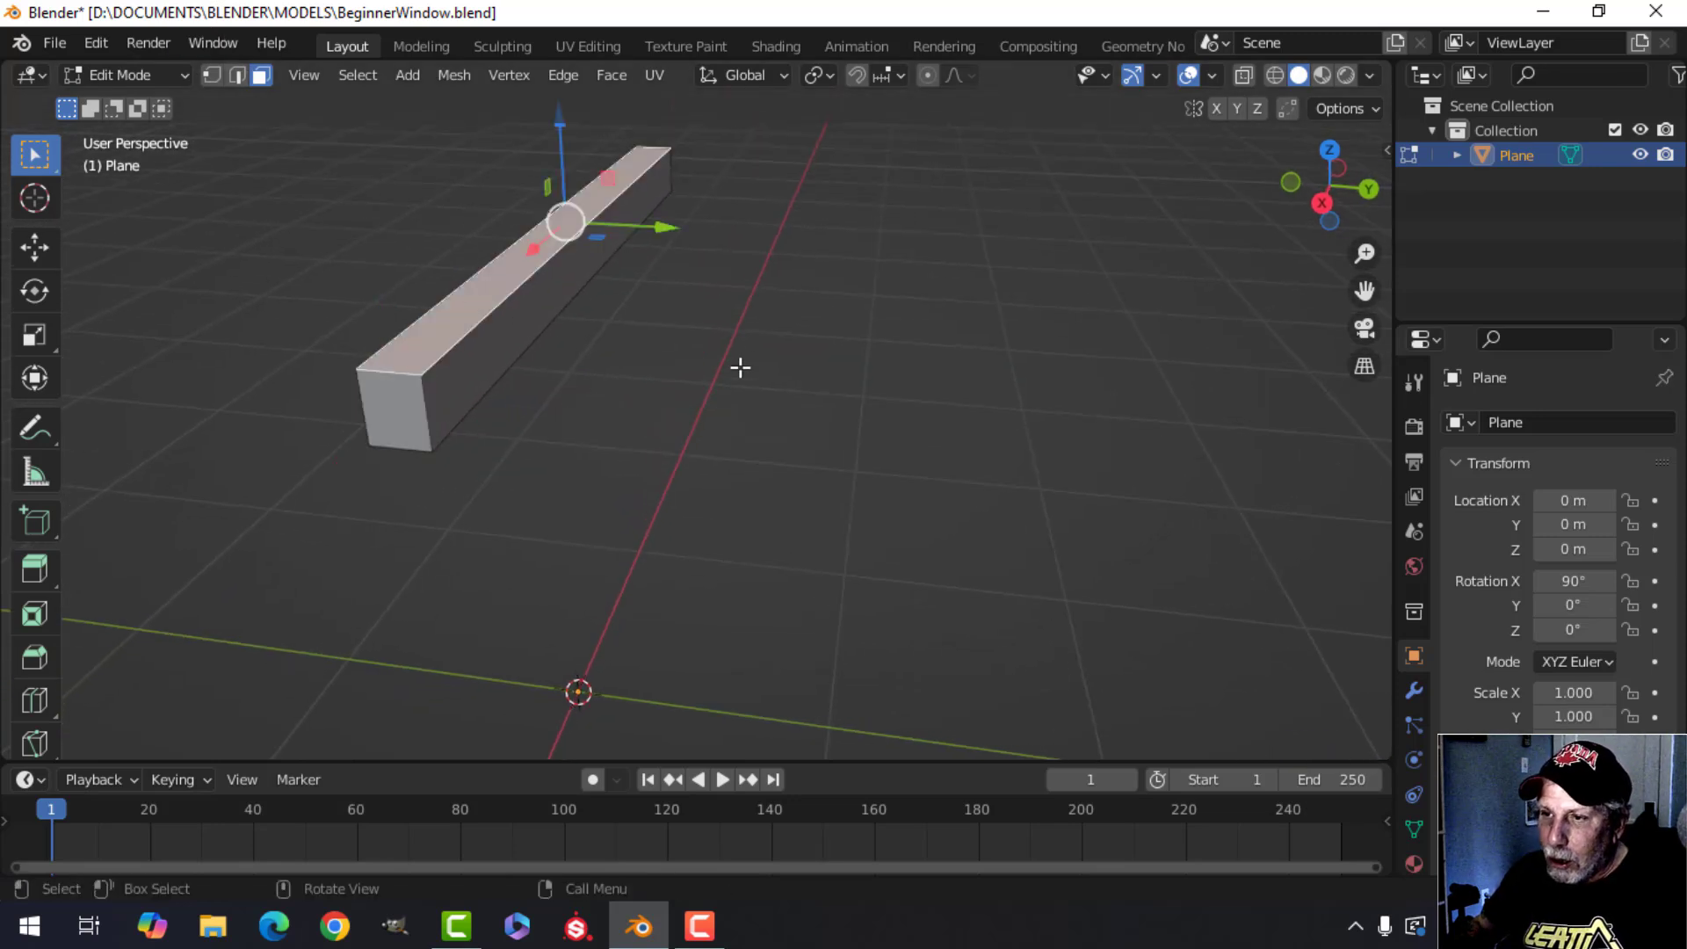
pyautogui.click(499, 349)
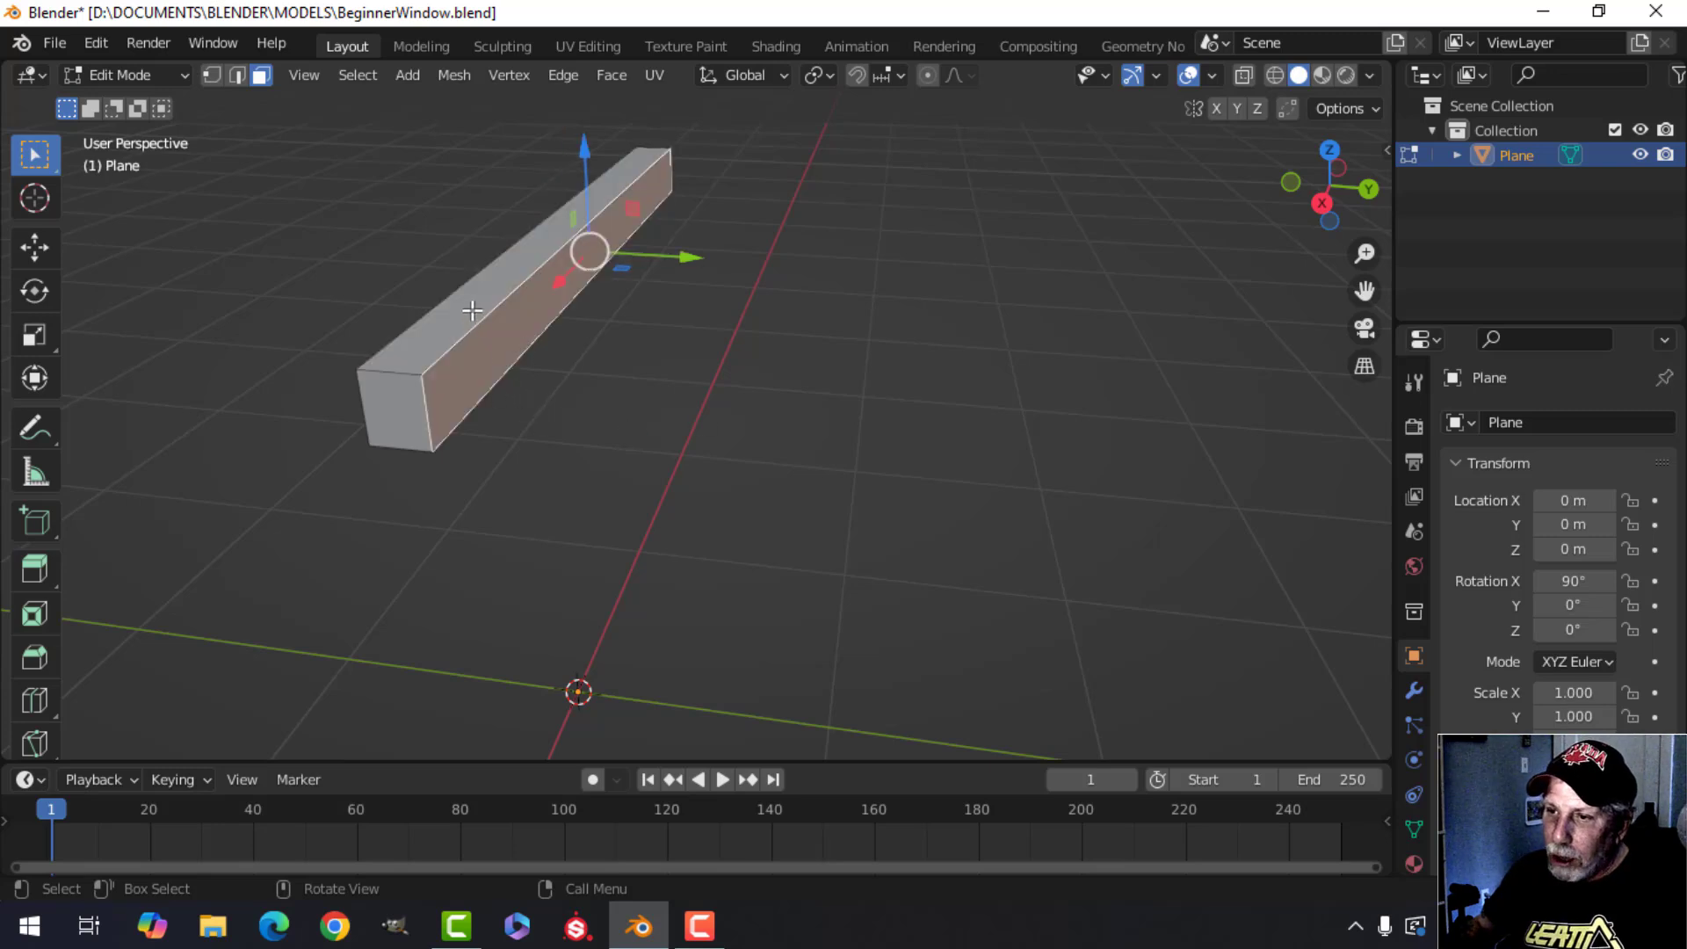
pyautogui.moveTo(466, 301); pyautogui.dragTo(715, 366, button='middle')
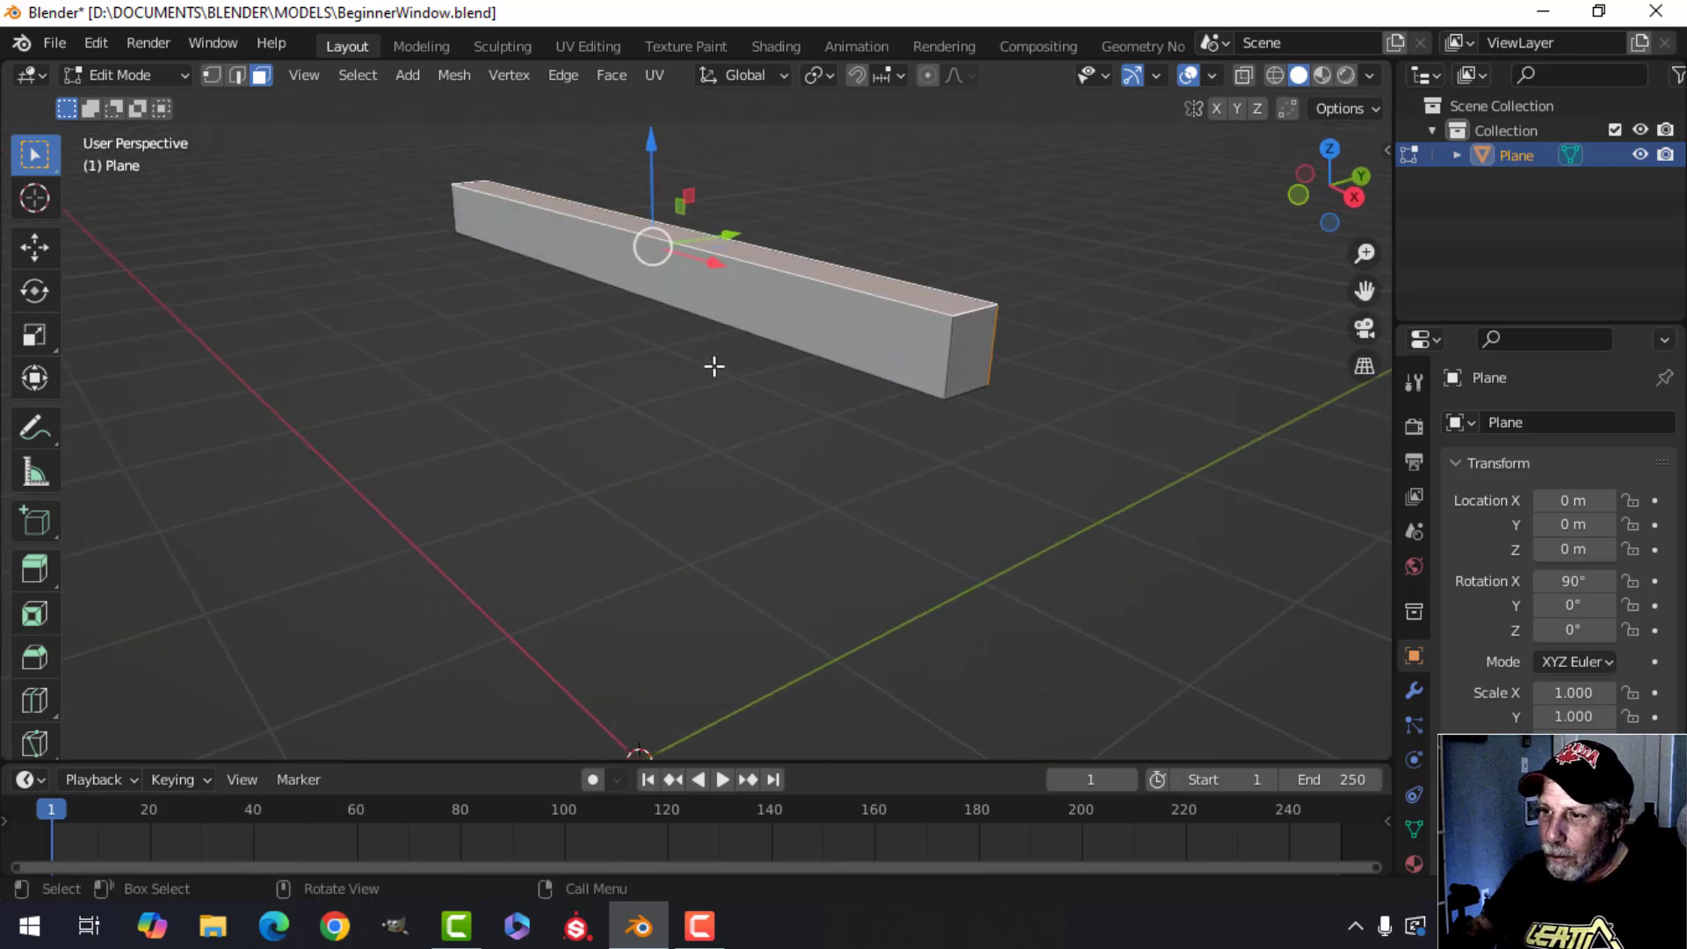
pyautogui.moveTo(793, 306); pyautogui.dragTo(641, 124, button='middle')
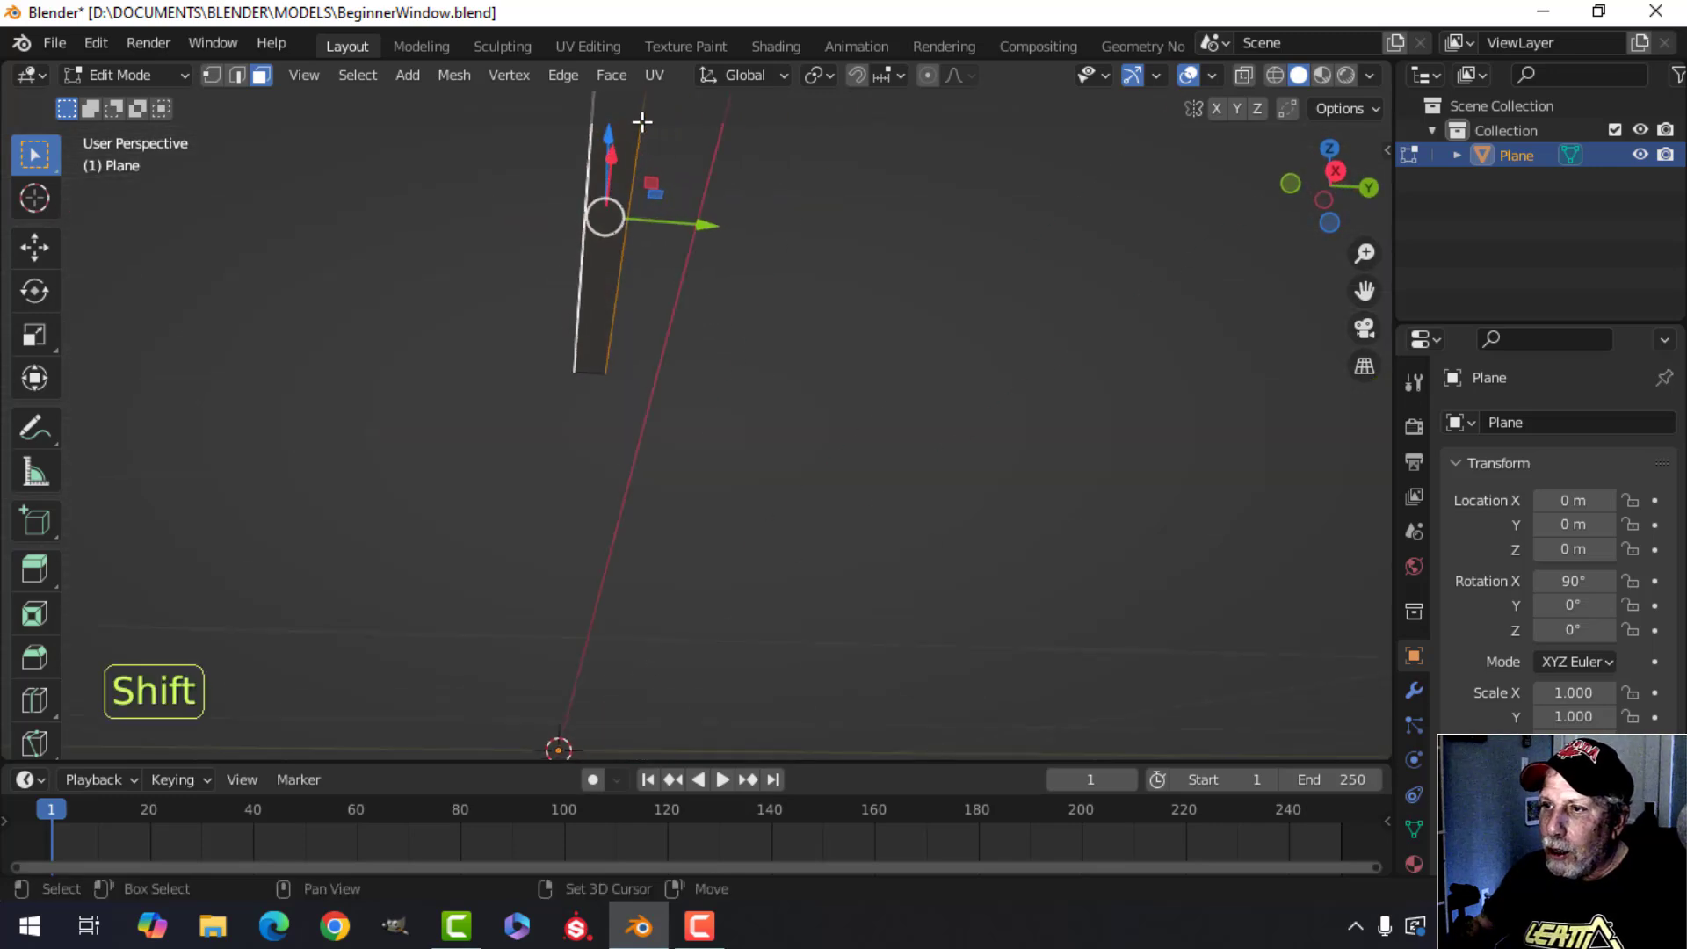
# Orbit around the bar to inspect it, selecting and deselecting its top face.
pyautogui.moveTo(770, 230); pyautogui.dragTo(727, 377, button='middle')
pyautogui.hotkey('alt', 'a')
pyautogui.moveTo(584, 343); pyautogui.dragTo(681, 357, button='middle')
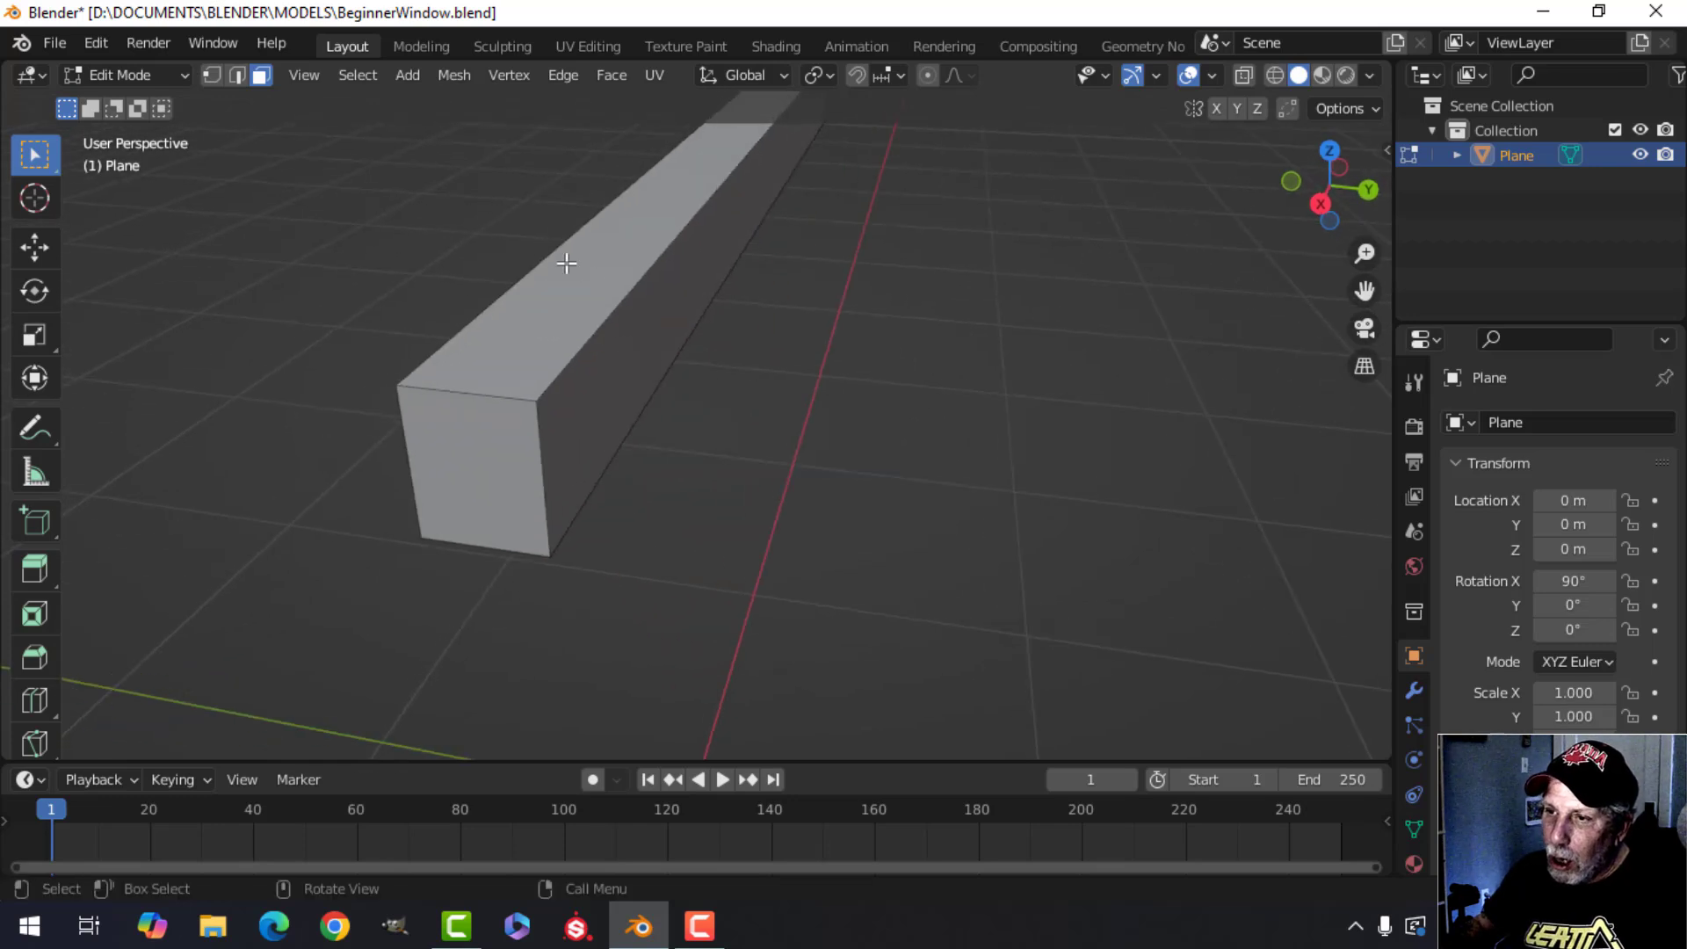
pyautogui.moveTo(431, 278); pyautogui.dragTo(796, 372, button='middle')
pyautogui.scroll(2, 857, 365)
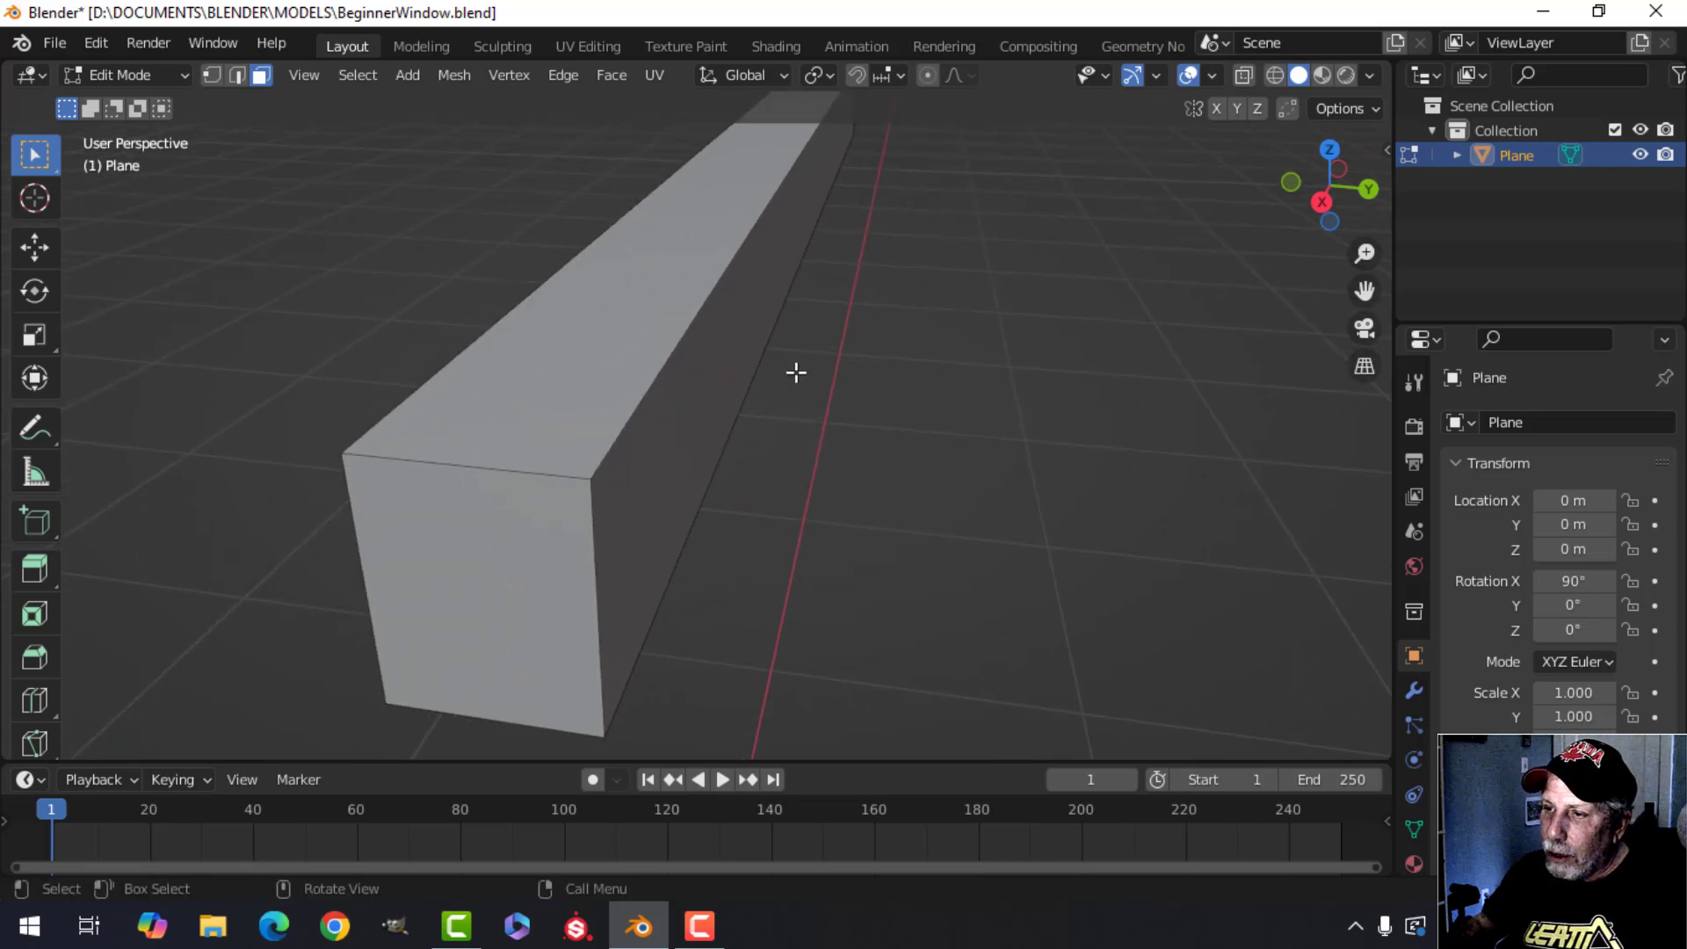
pyautogui.keyDown('alt'); pyautogui.keyDown('shift'); pyautogui.click(691, 314); pyautogui.keyUp('shift'); pyautogui.keyUp('alt')
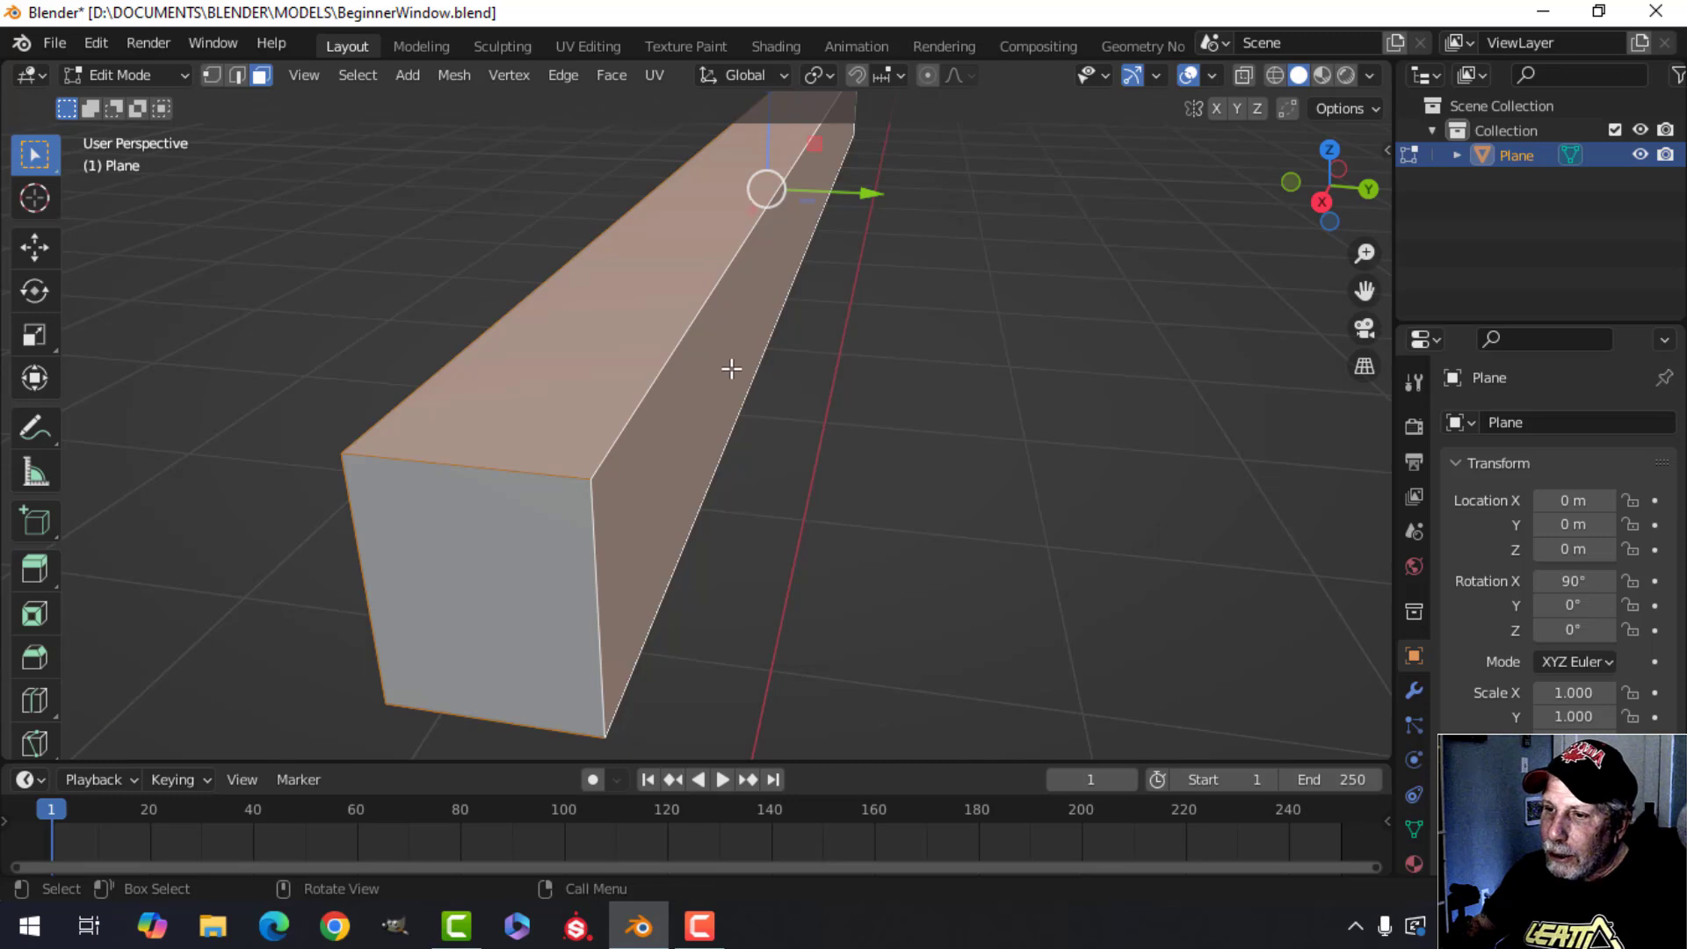
pyautogui.hotkey('alt', 'a')
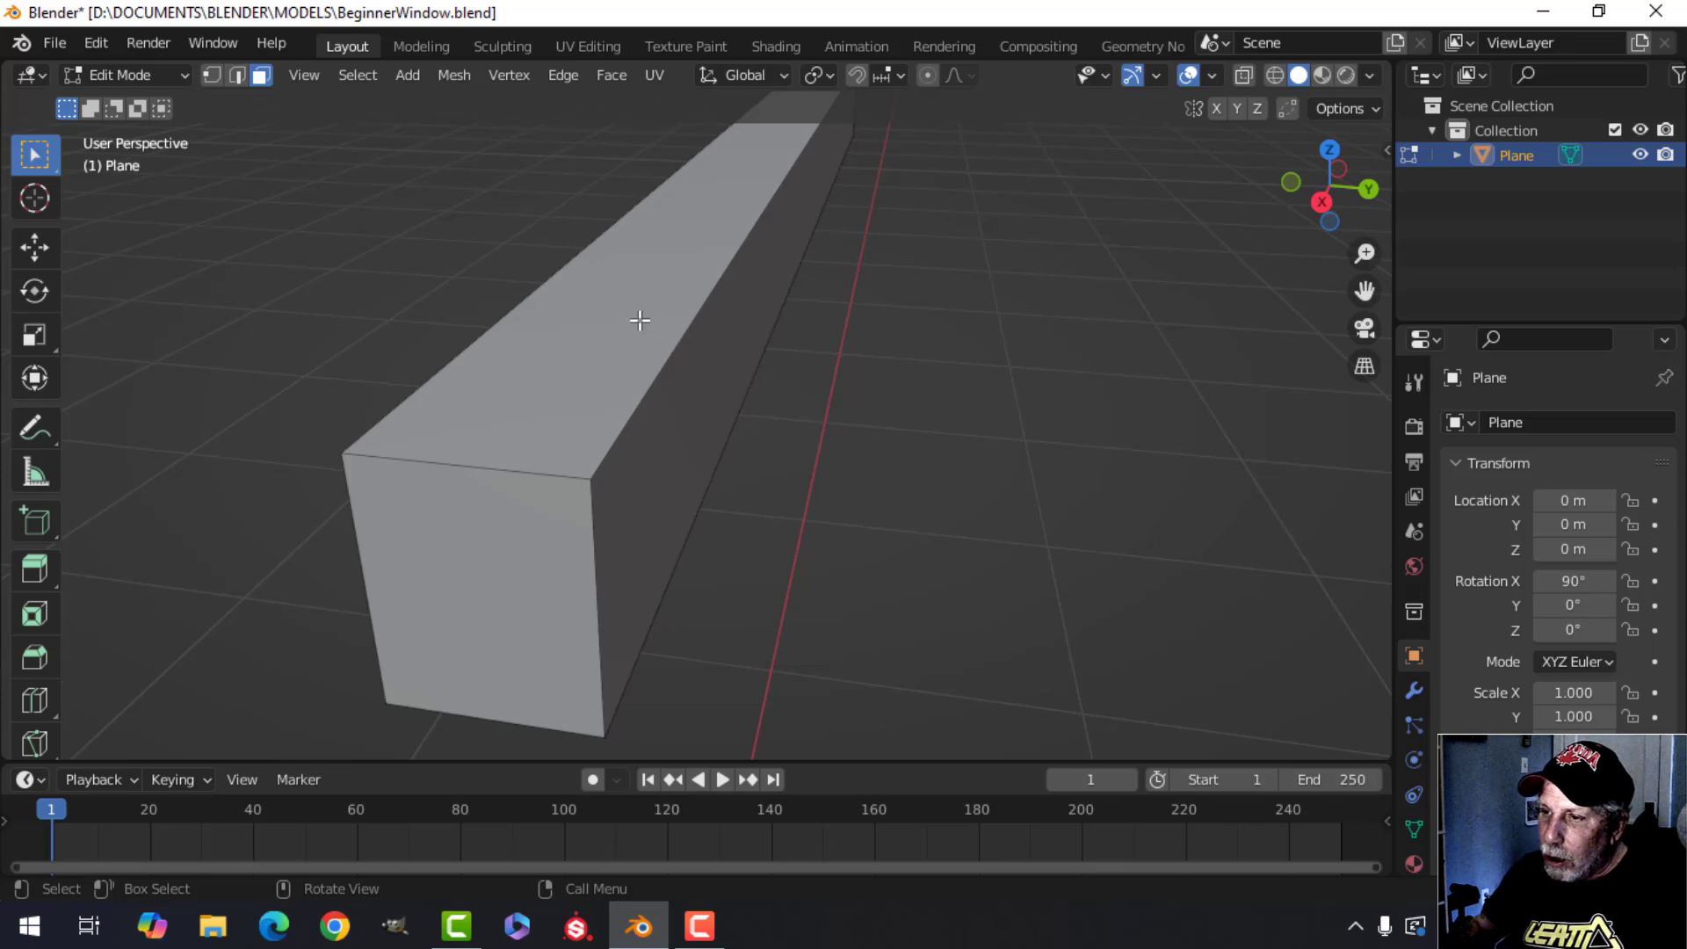
pyautogui.keyDown('alt'); pyautogui.keyDown('shift'); pyautogui.click(672, 351); pyautogui.keyUp('shift'); pyautogui.keyUp('alt')
pyautogui.moveTo(672, 352); pyautogui.dragTo(940, 420, button='middle')
pyautogui.hotkey('alt', 'a')
# Exit Edit Mode back to Object Mode and deselect the bar.
pyautogui.press('KP_1')
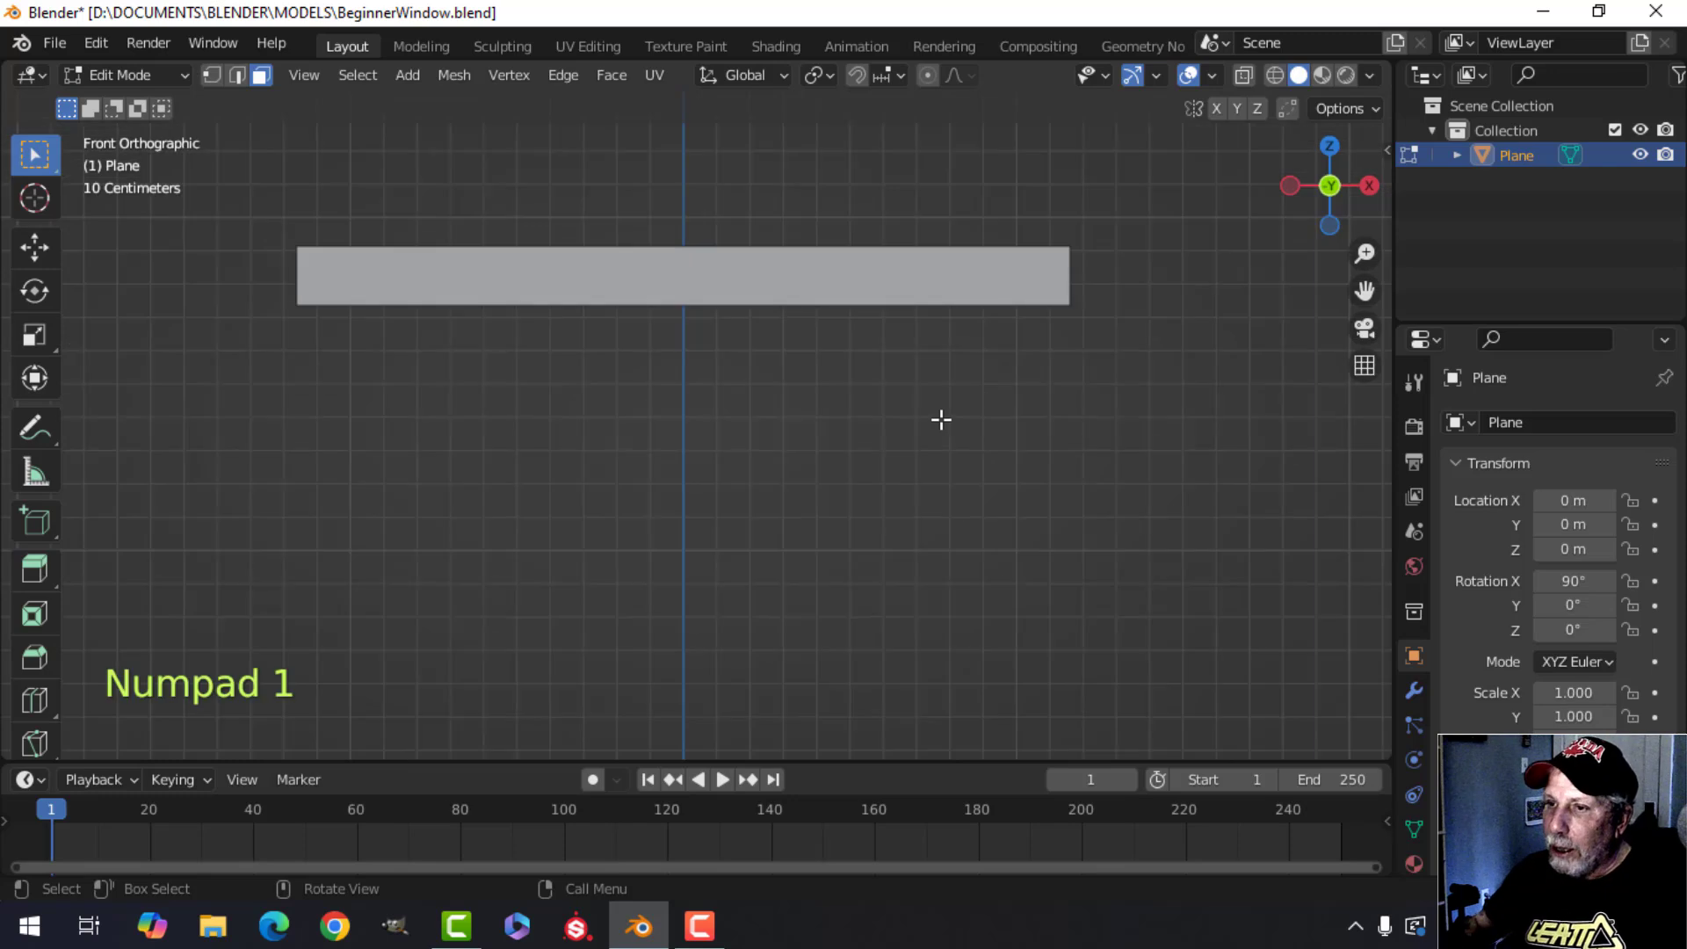
pyautogui.scroll(-1, 879, 389)
pyautogui.moveTo(878, 393); pyautogui.dragTo(763, 439, button='middle')
pyautogui.press('a')
pyautogui.hotkey('alt', 'a')
pyautogui.press('Tab')
pyautogui.scroll(-1, 792, 395)
pyautogui.hotkey('alt', 'a')
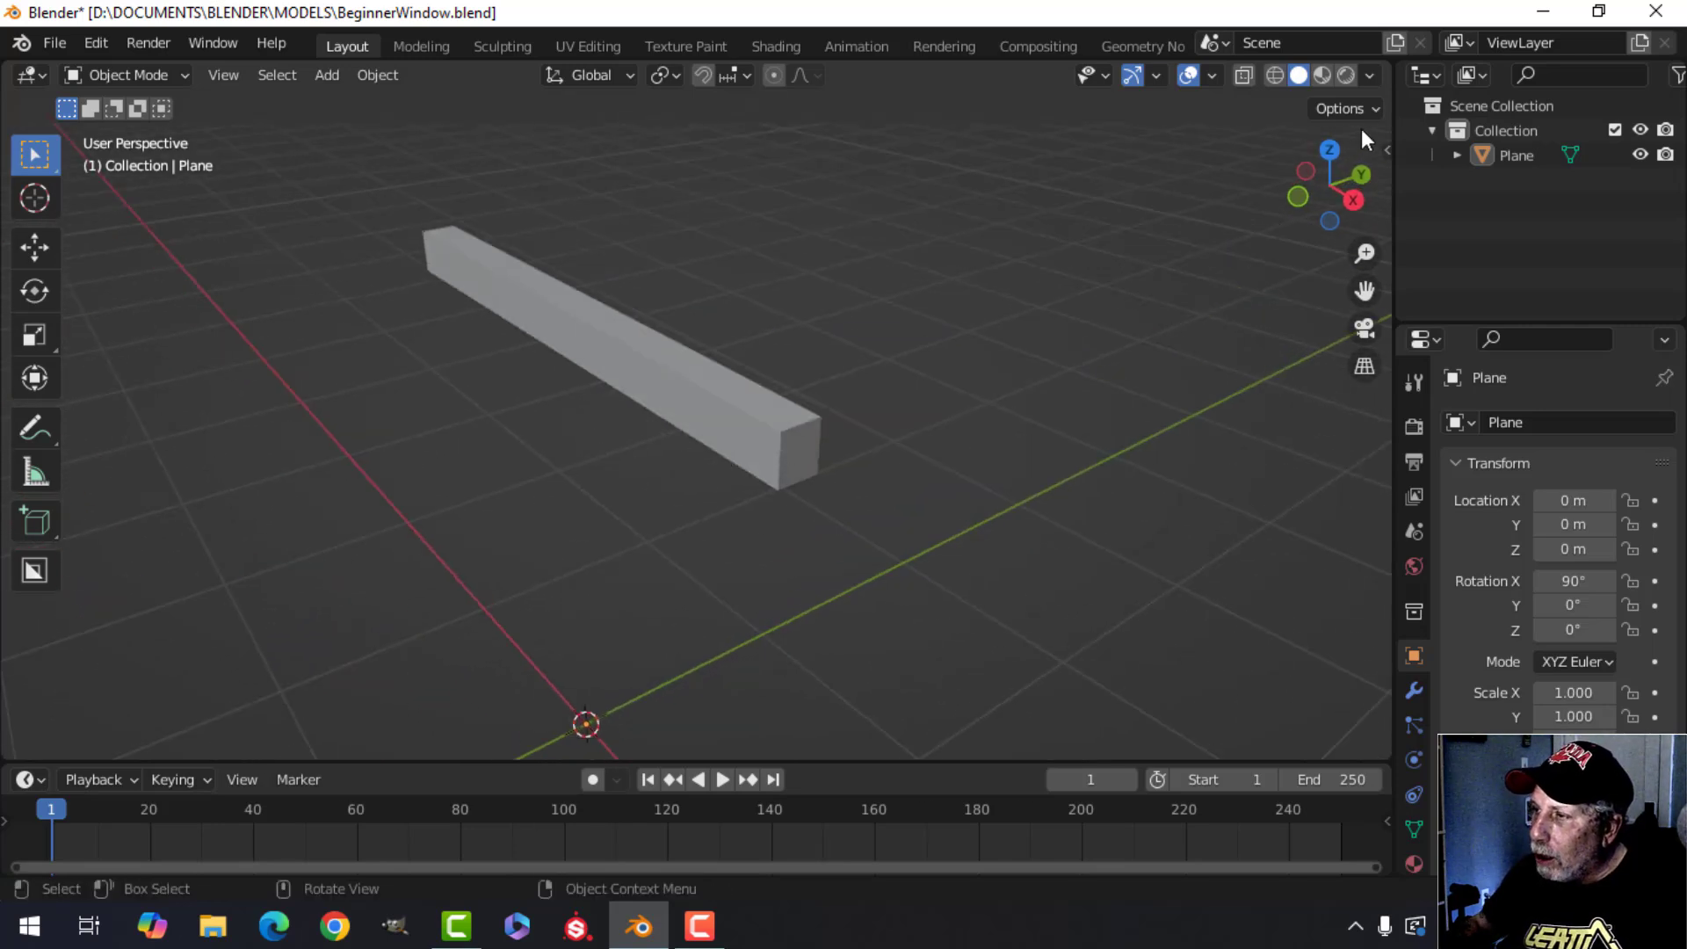
# Enable Cavity in the viewport shading options.
pyautogui.click(1371, 77)
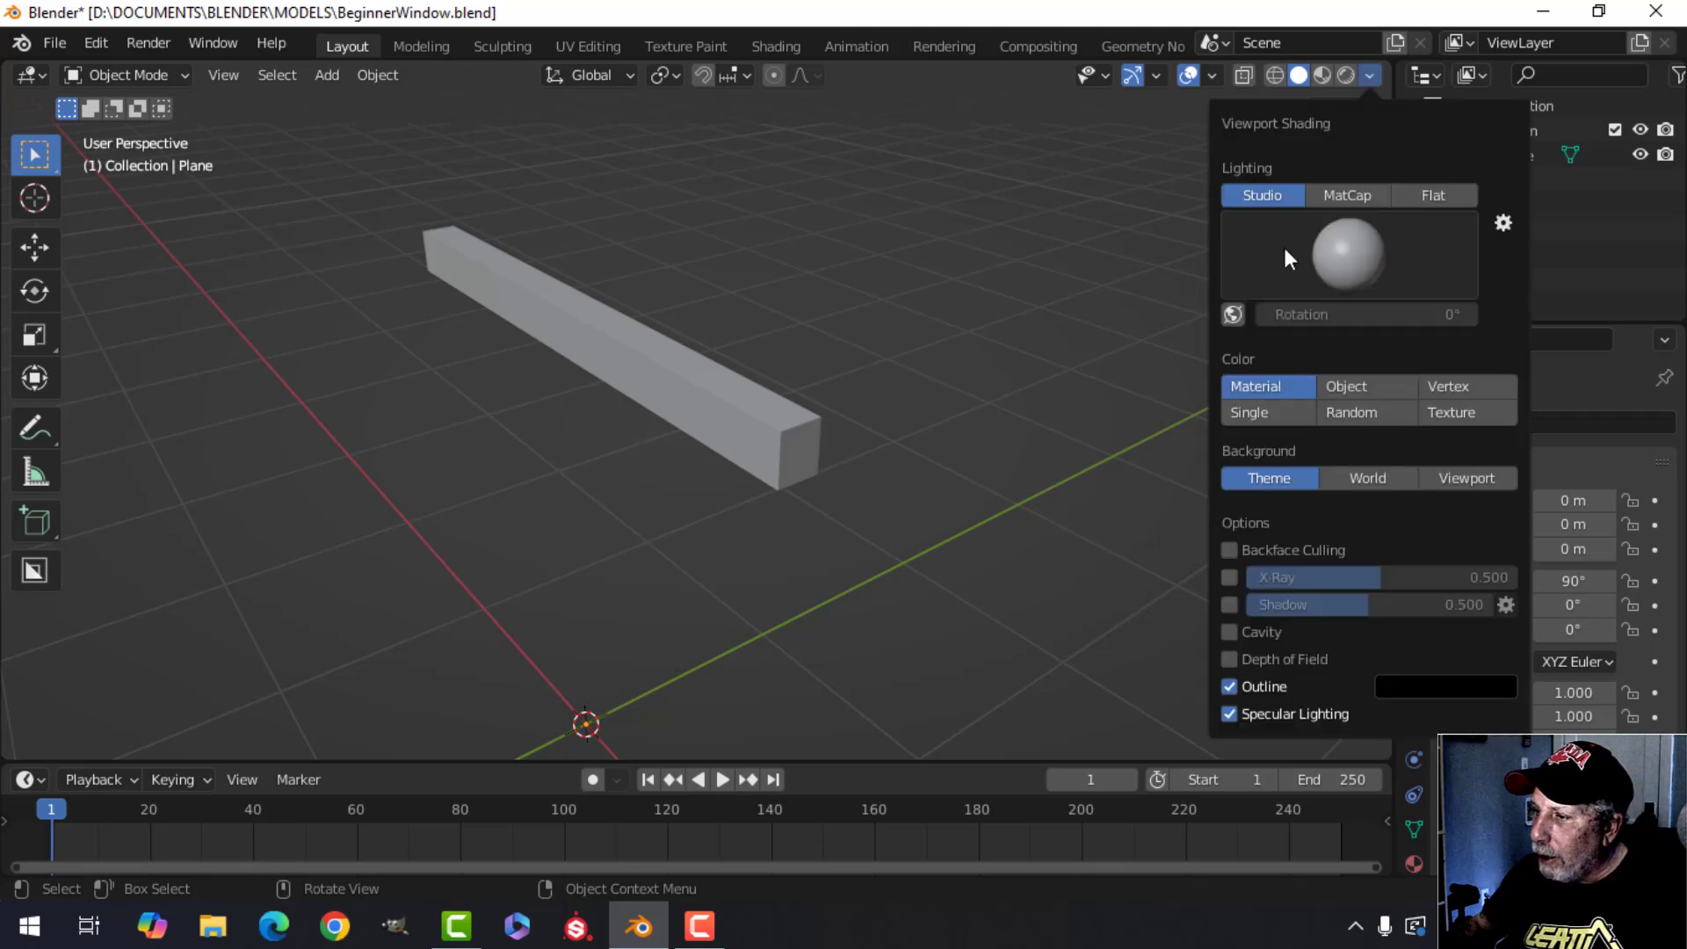
pyautogui.click(1228, 631)
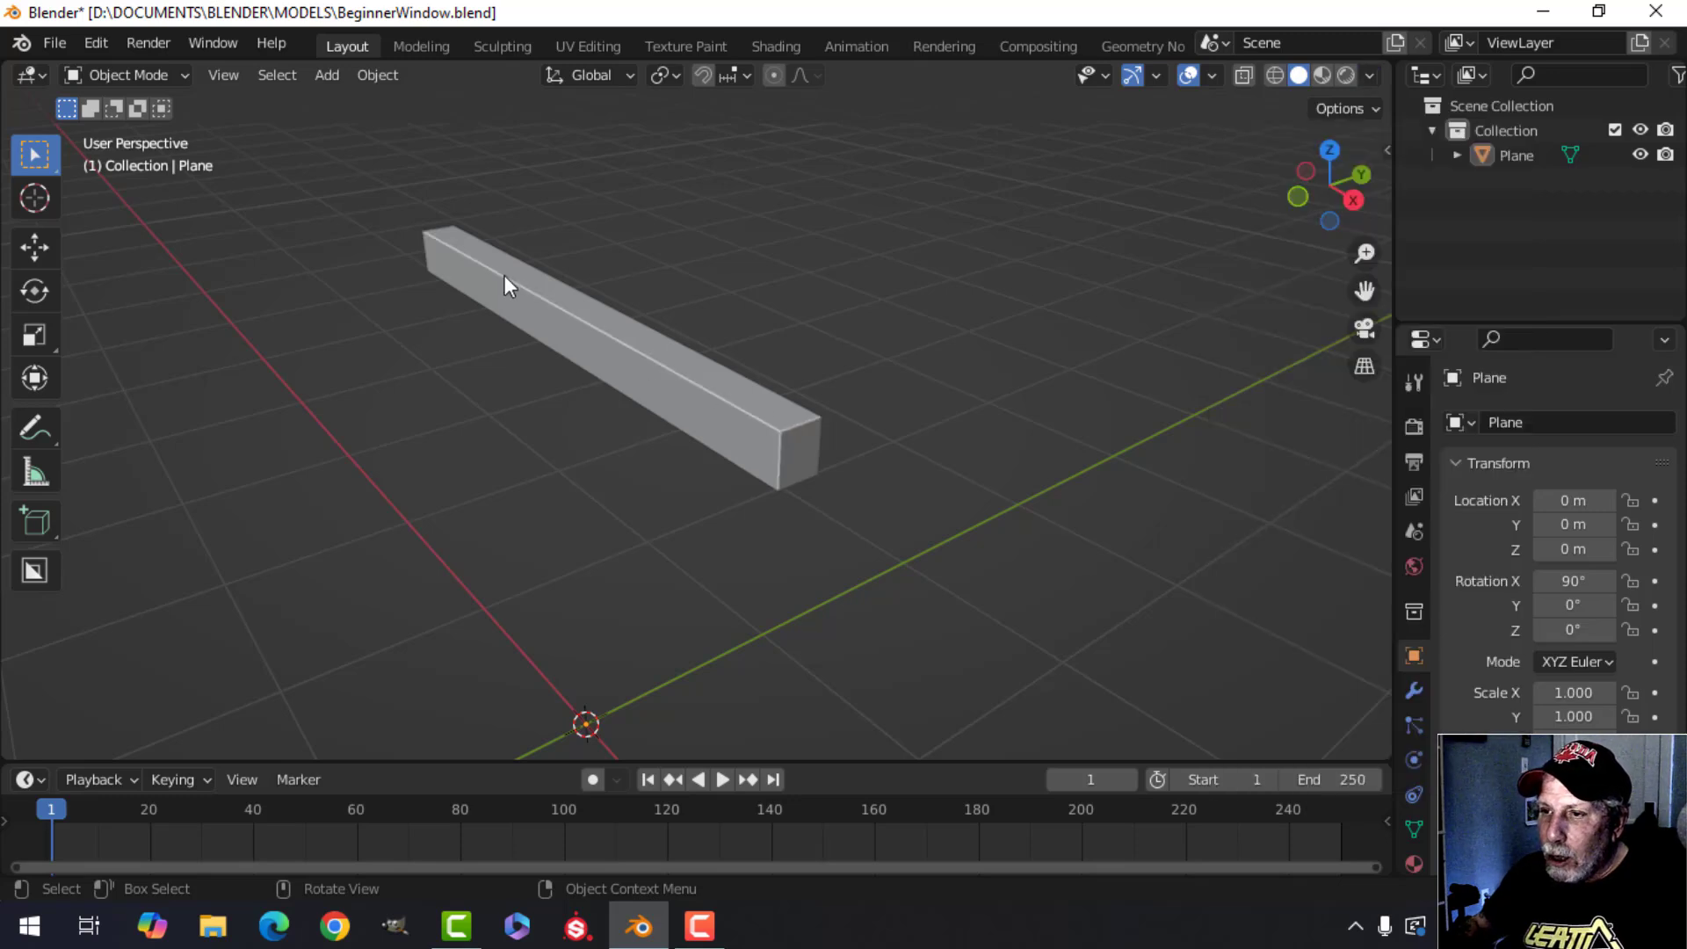
pyautogui.moveTo(874, 504); pyautogui.dragTo(772, 437, button='middle')
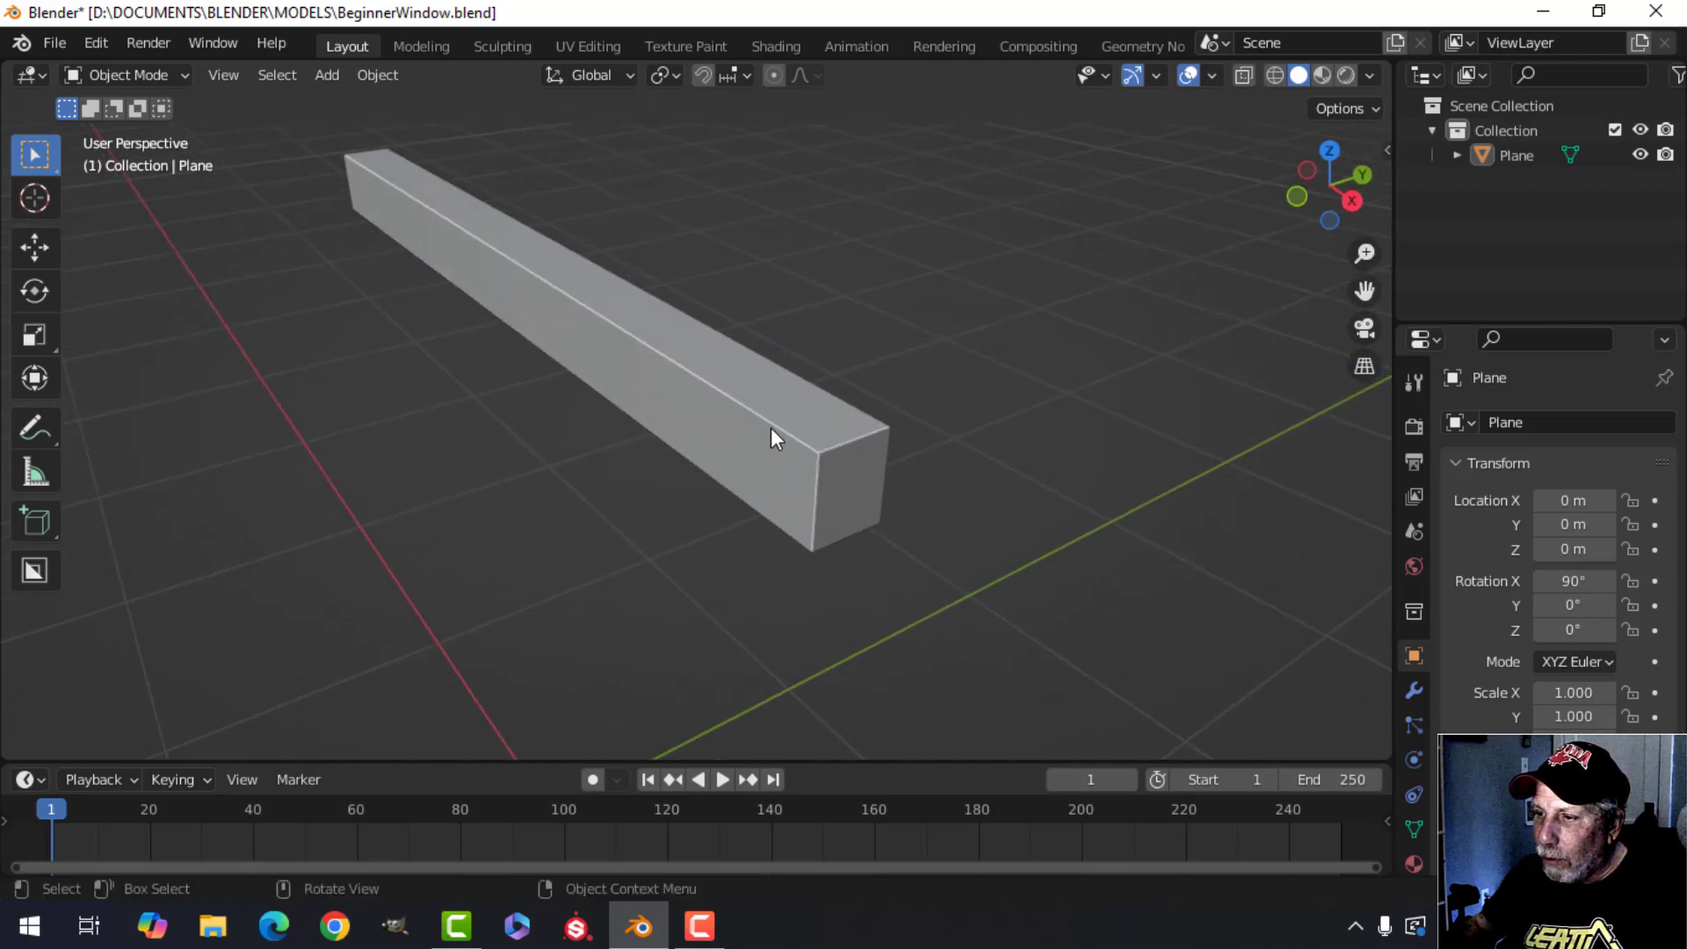
pyautogui.moveTo(875, 472); pyautogui.dragTo(589, 487, button='middle')
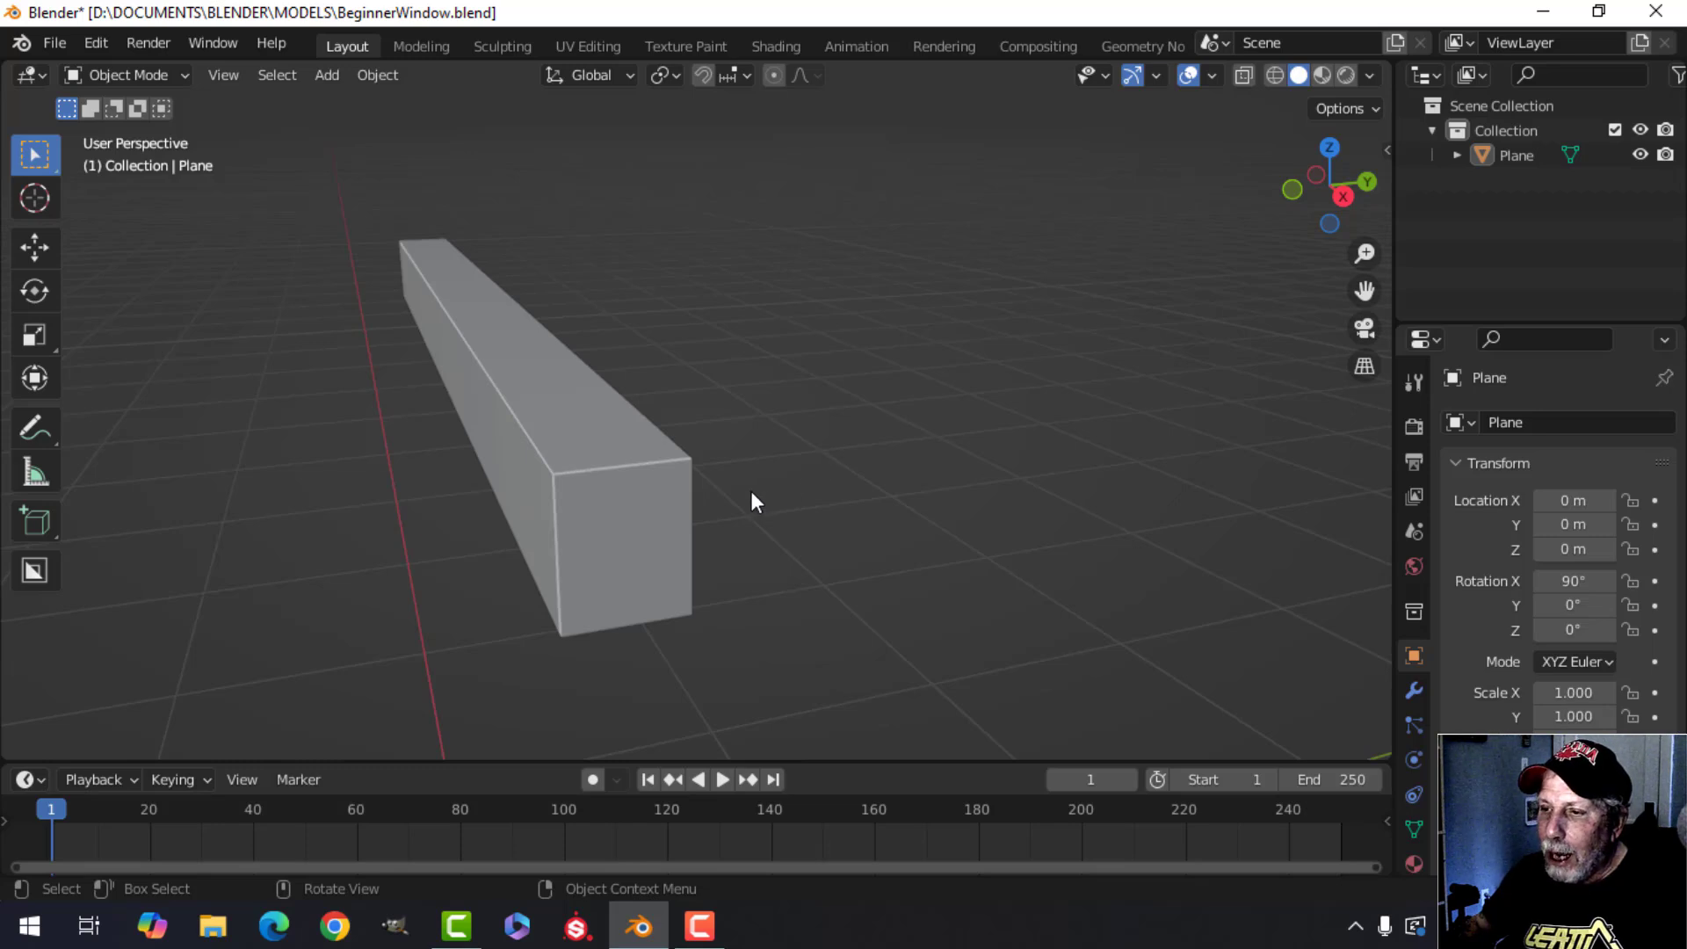
pyautogui.moveTo(632, 514); pyautogui.dragTo(731, 464, button='middle')
pyautogui.scroll(-1, 656, 466)
pyautogui.moveTo(731, 464); pyautogui.dragTo(731, 468, button='middle')
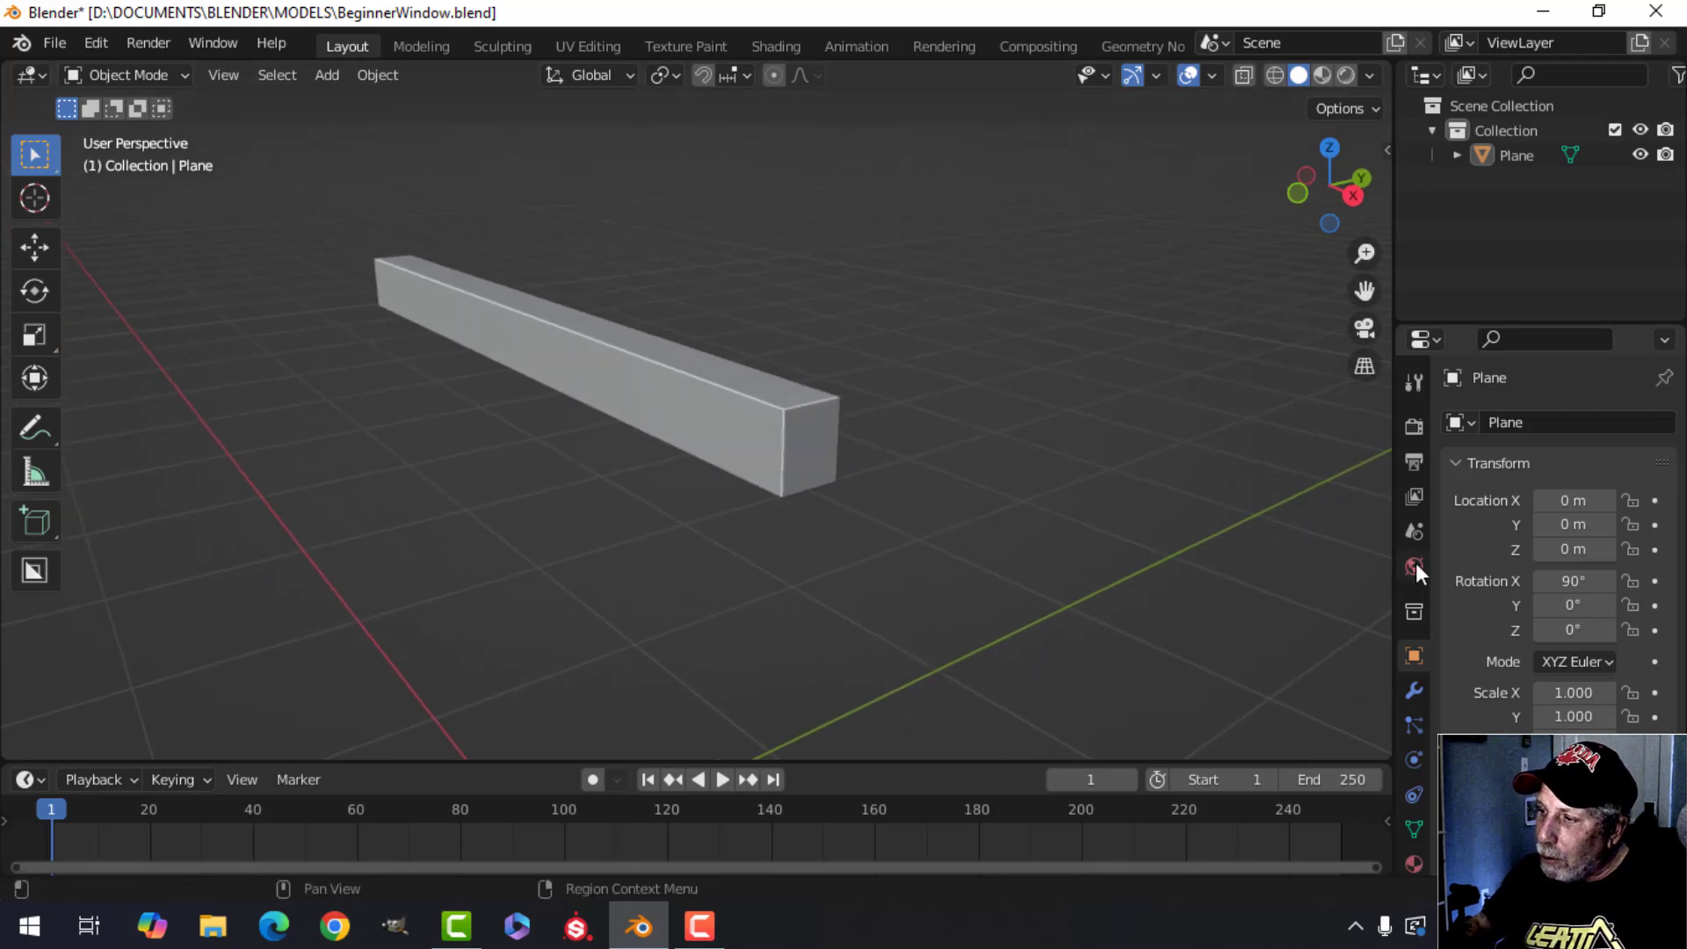
# Add a Bevel modifier to the bar object.
pyautogui.click(1414, 693)
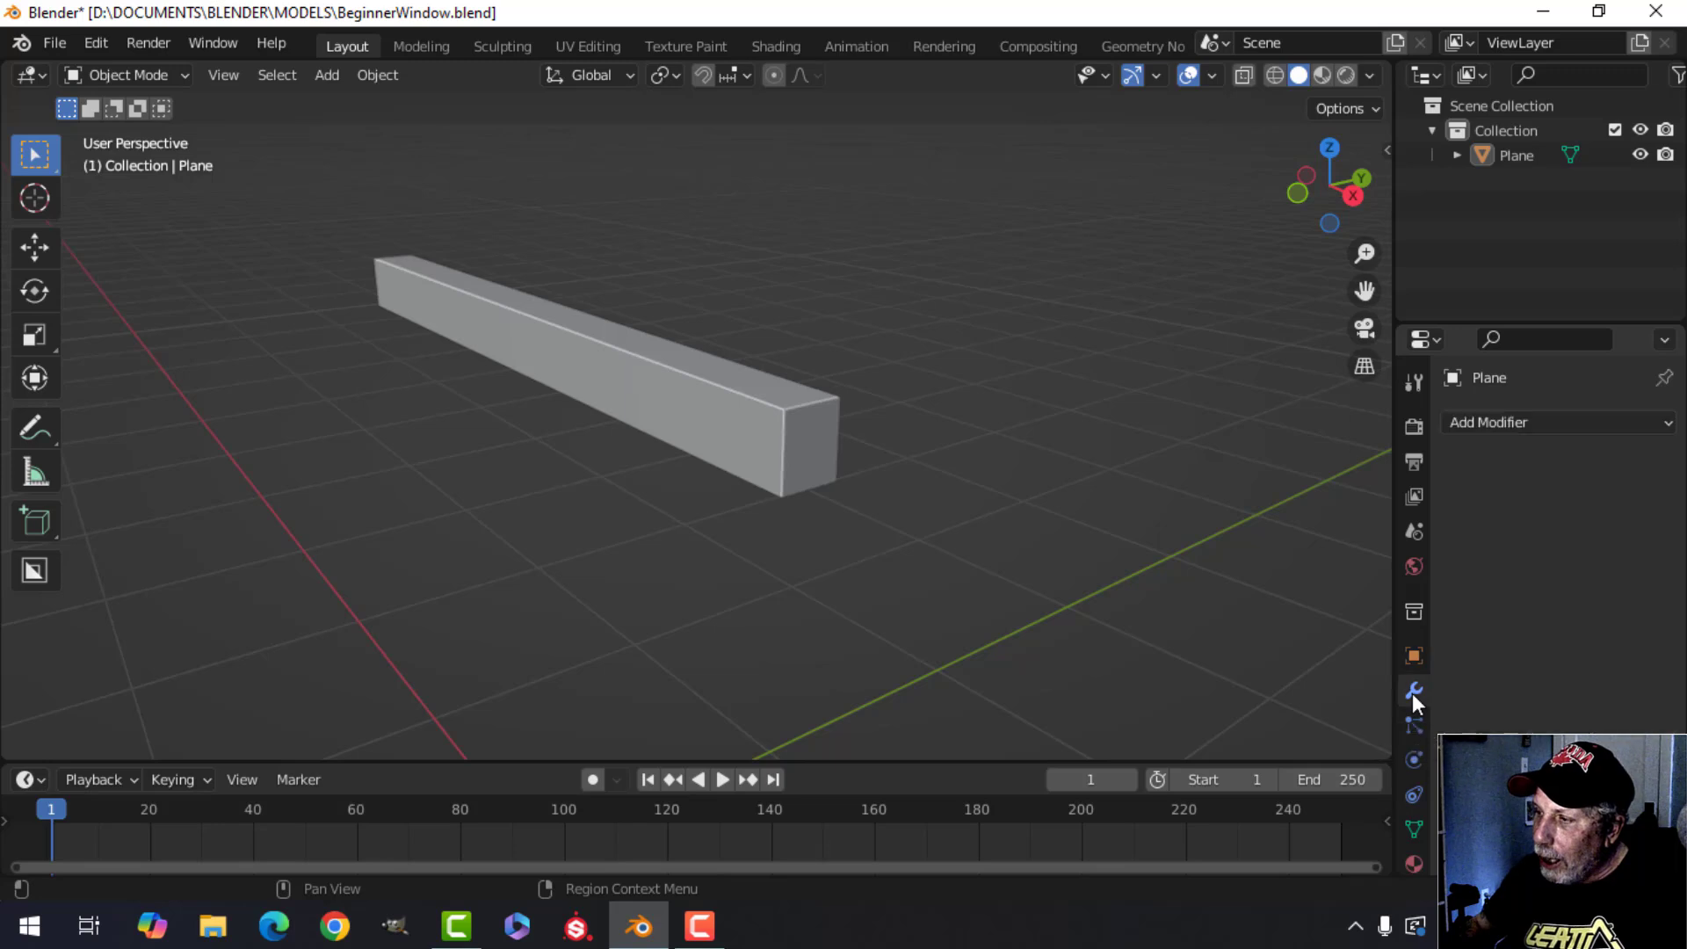
pyautogui.click(1500, 422)
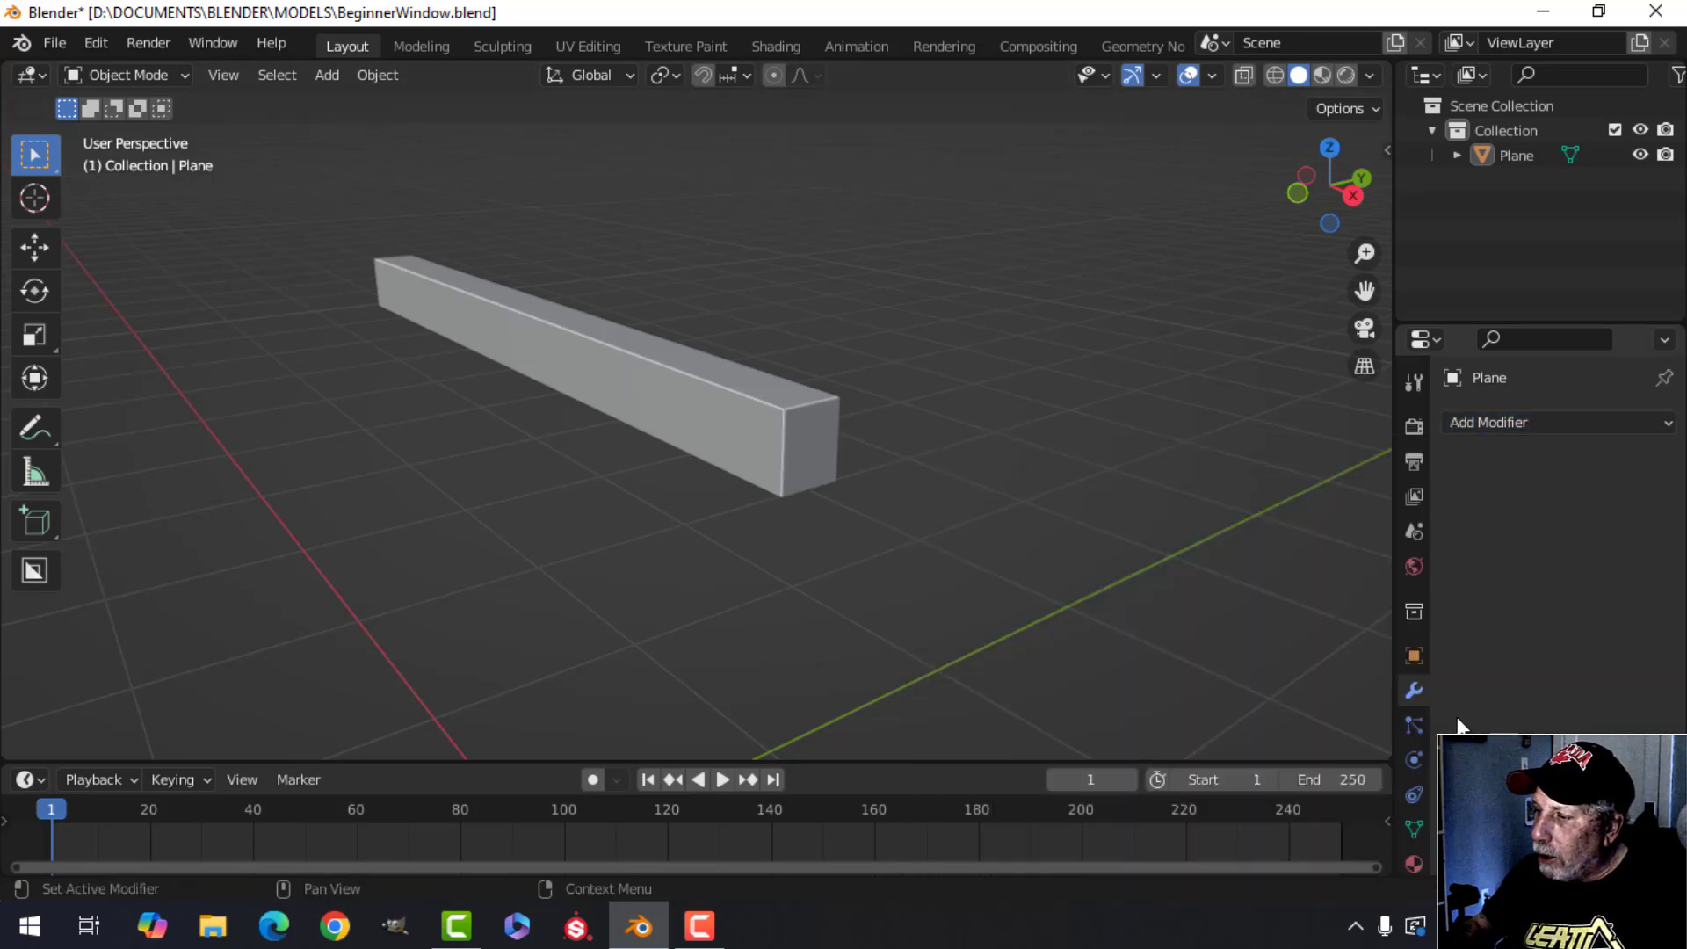
pyautogui.click(1497, 426)
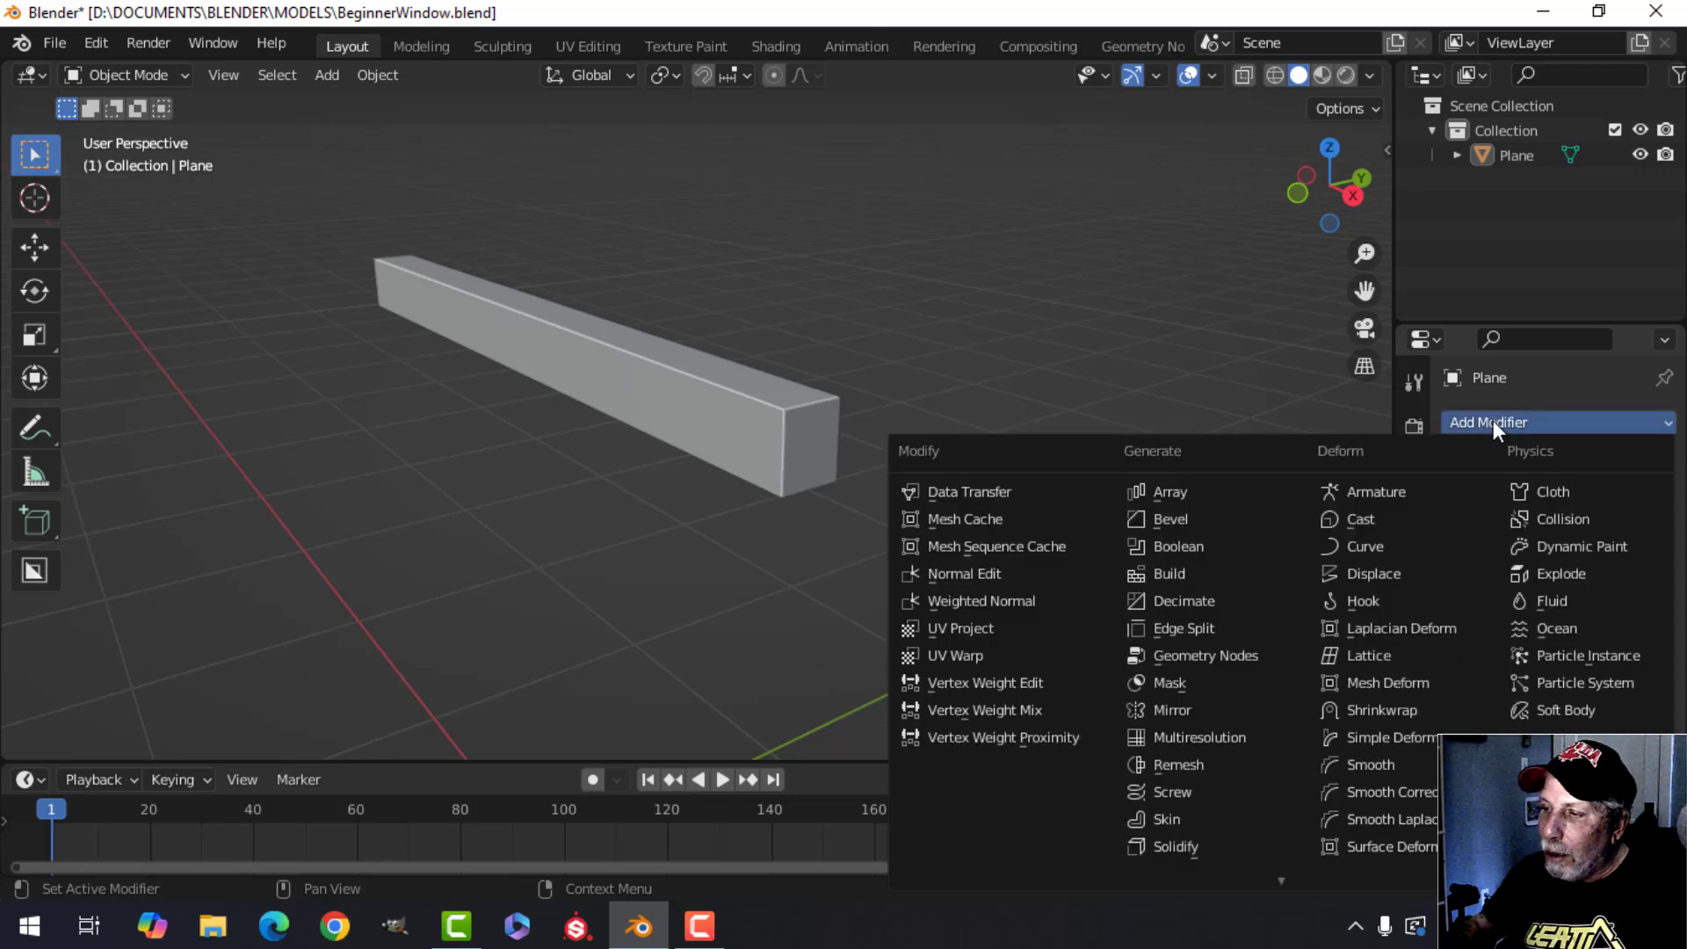
pyautogui.click(1160, 519)
# Set the Bevel modifier's segments to 2.
pyautogui.moveTo(932, 541); pyautogui.dragTo(869, 504, button='middle')
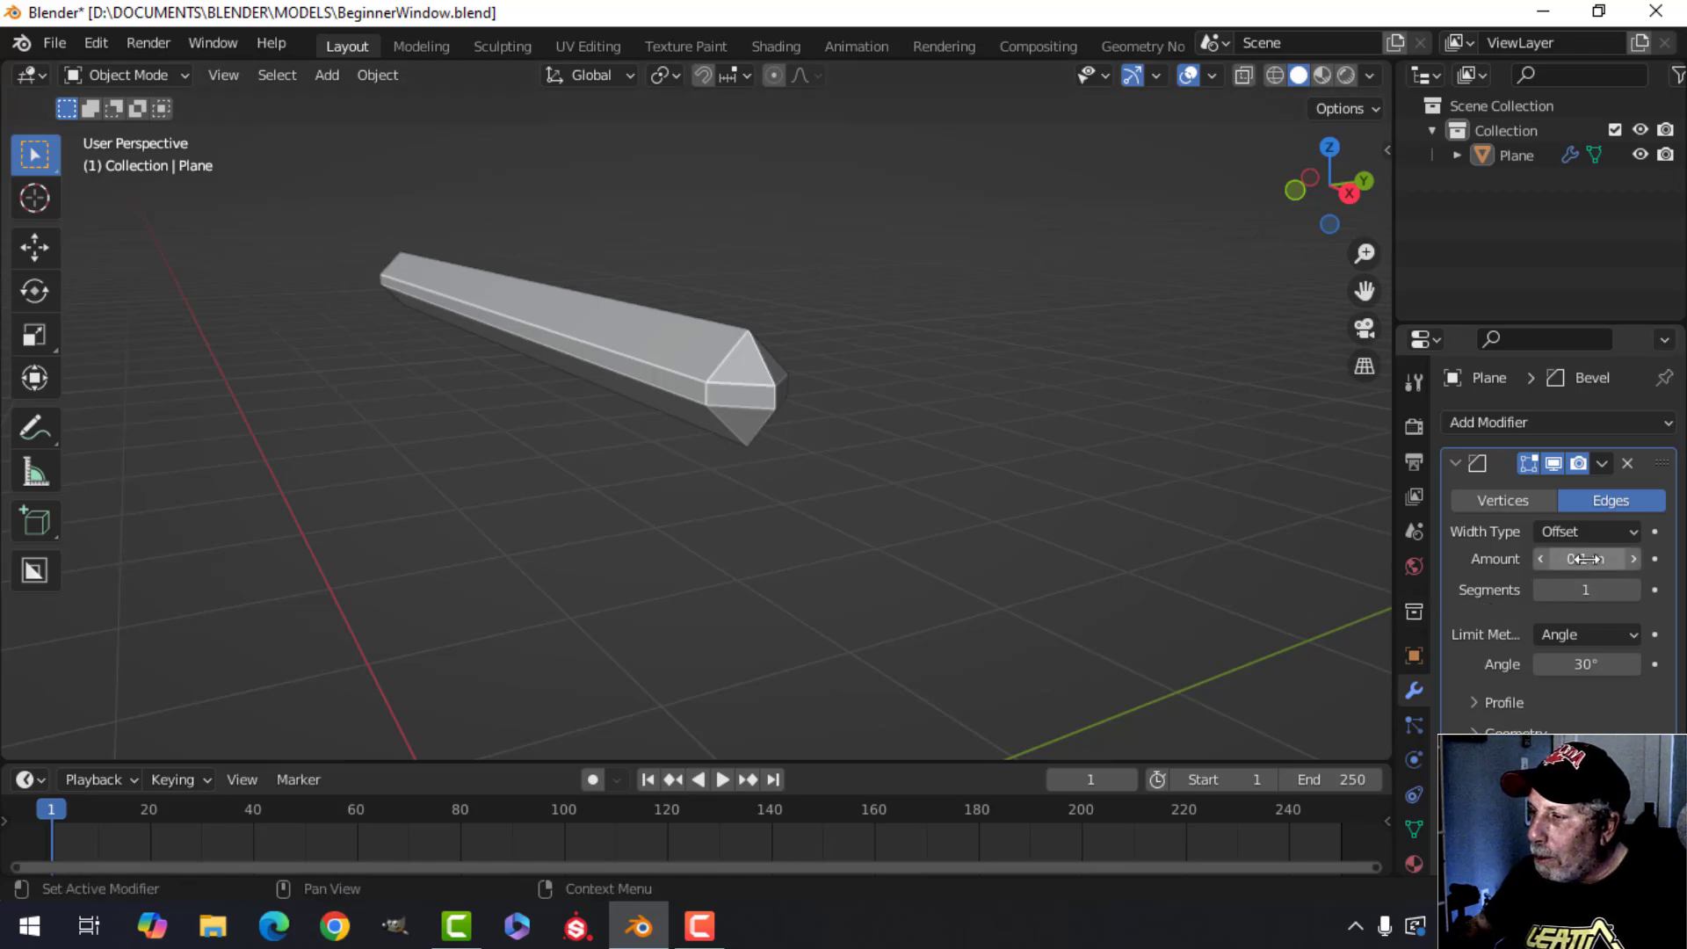
pyautogui.moveTo(1067, 475); pyautogui.dragTo(935, 430, button='middle')
pyautogui.scroll(-2, 985, 505)
pyautogui.moveTo(928, 463); pyautogui.dragTo(972, 493, button='middle')
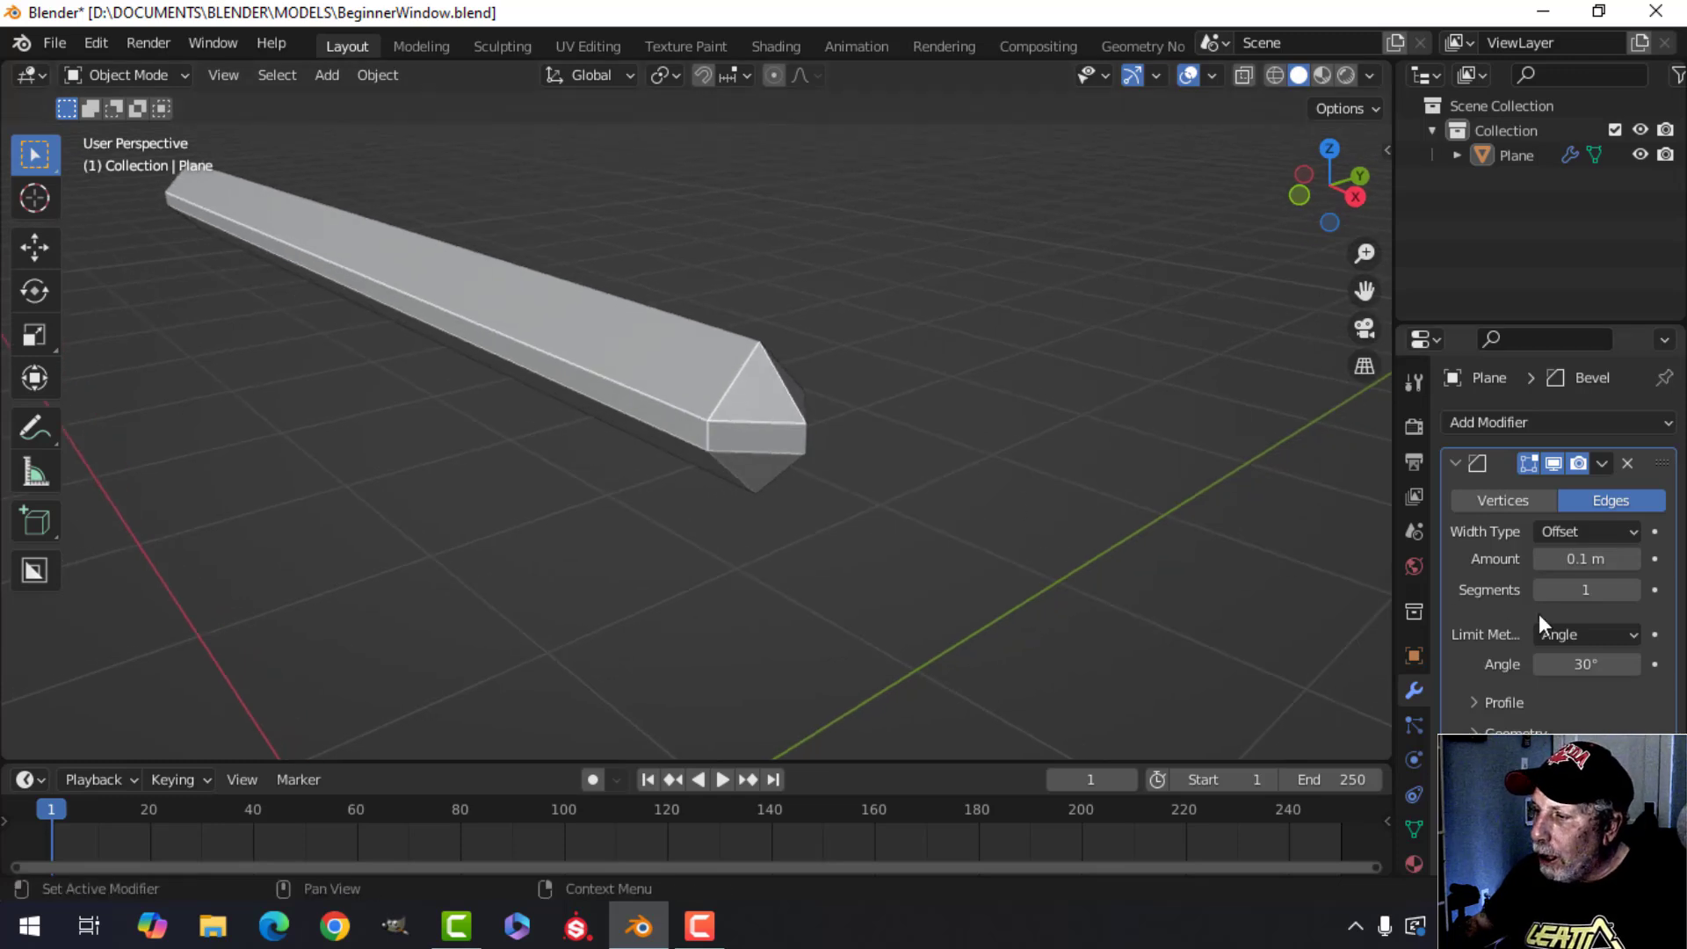
pyautogui.click(1632, 588)
pyautogui.moveTo(1046, 535)
pyautogui.mouseDown(button='middle')
pyautogui.moveTo(966, 513)
pyautogui.moveTo(982, 514)
pyautogui.moveTo(978, 495)
pyautogui.moveTo(1055, 523)
pyautogui.mouseUp(button='middle')
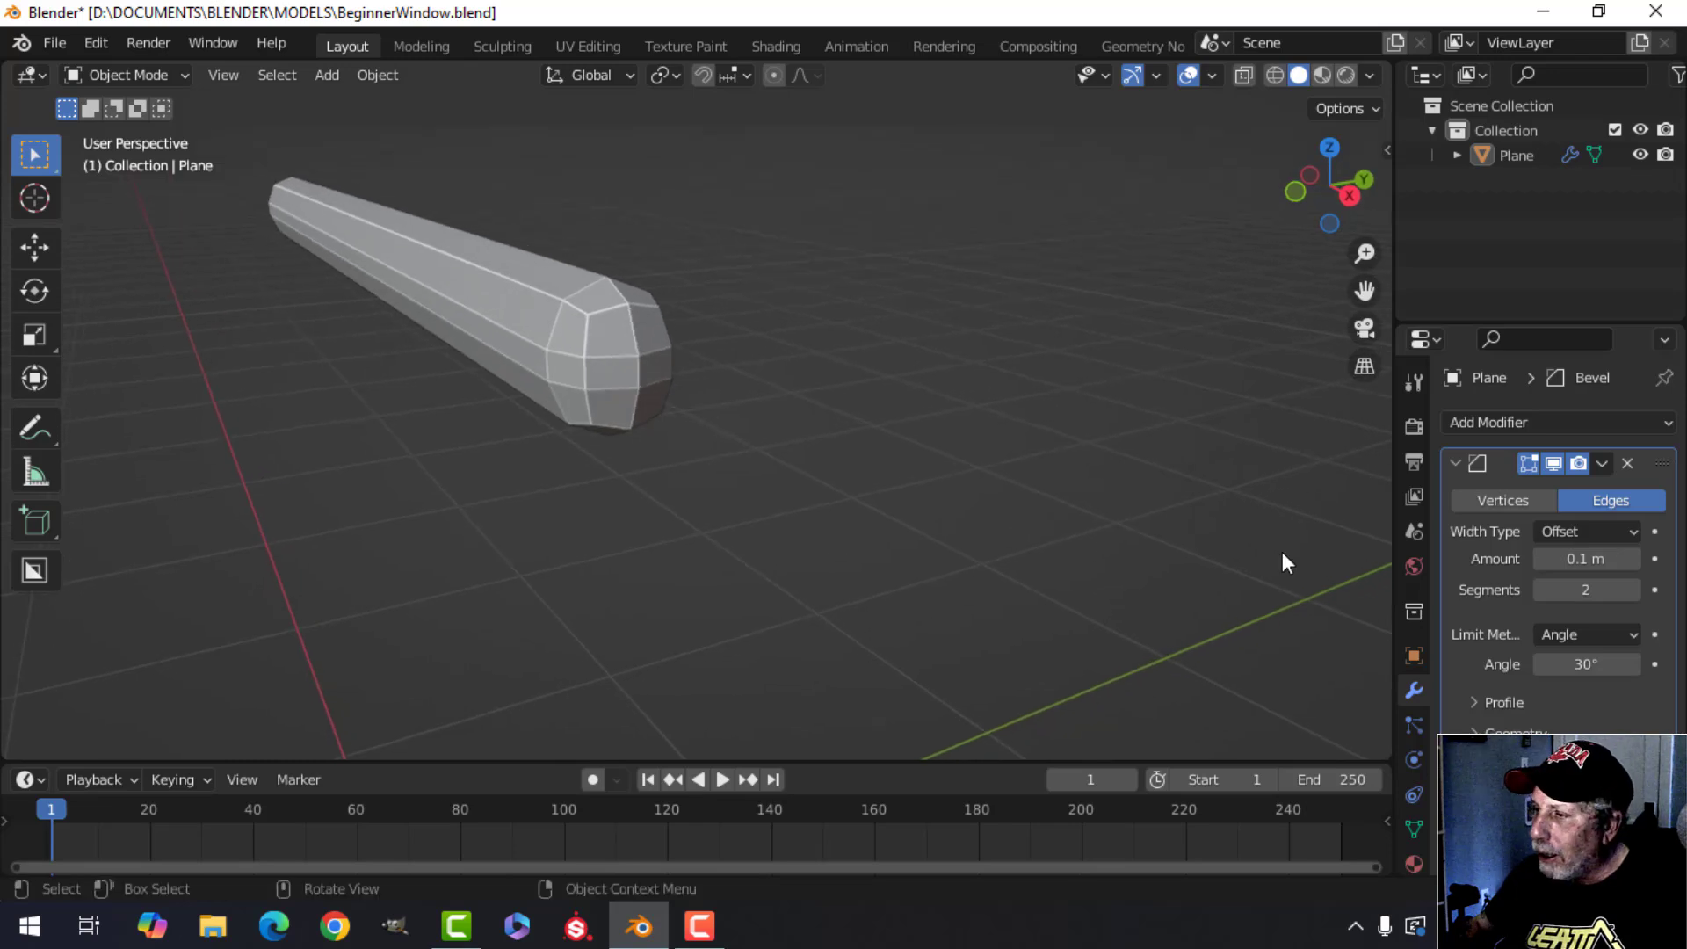
# Set the bevel amount to 0.02 m.
pyautogui.click(1577, 563)
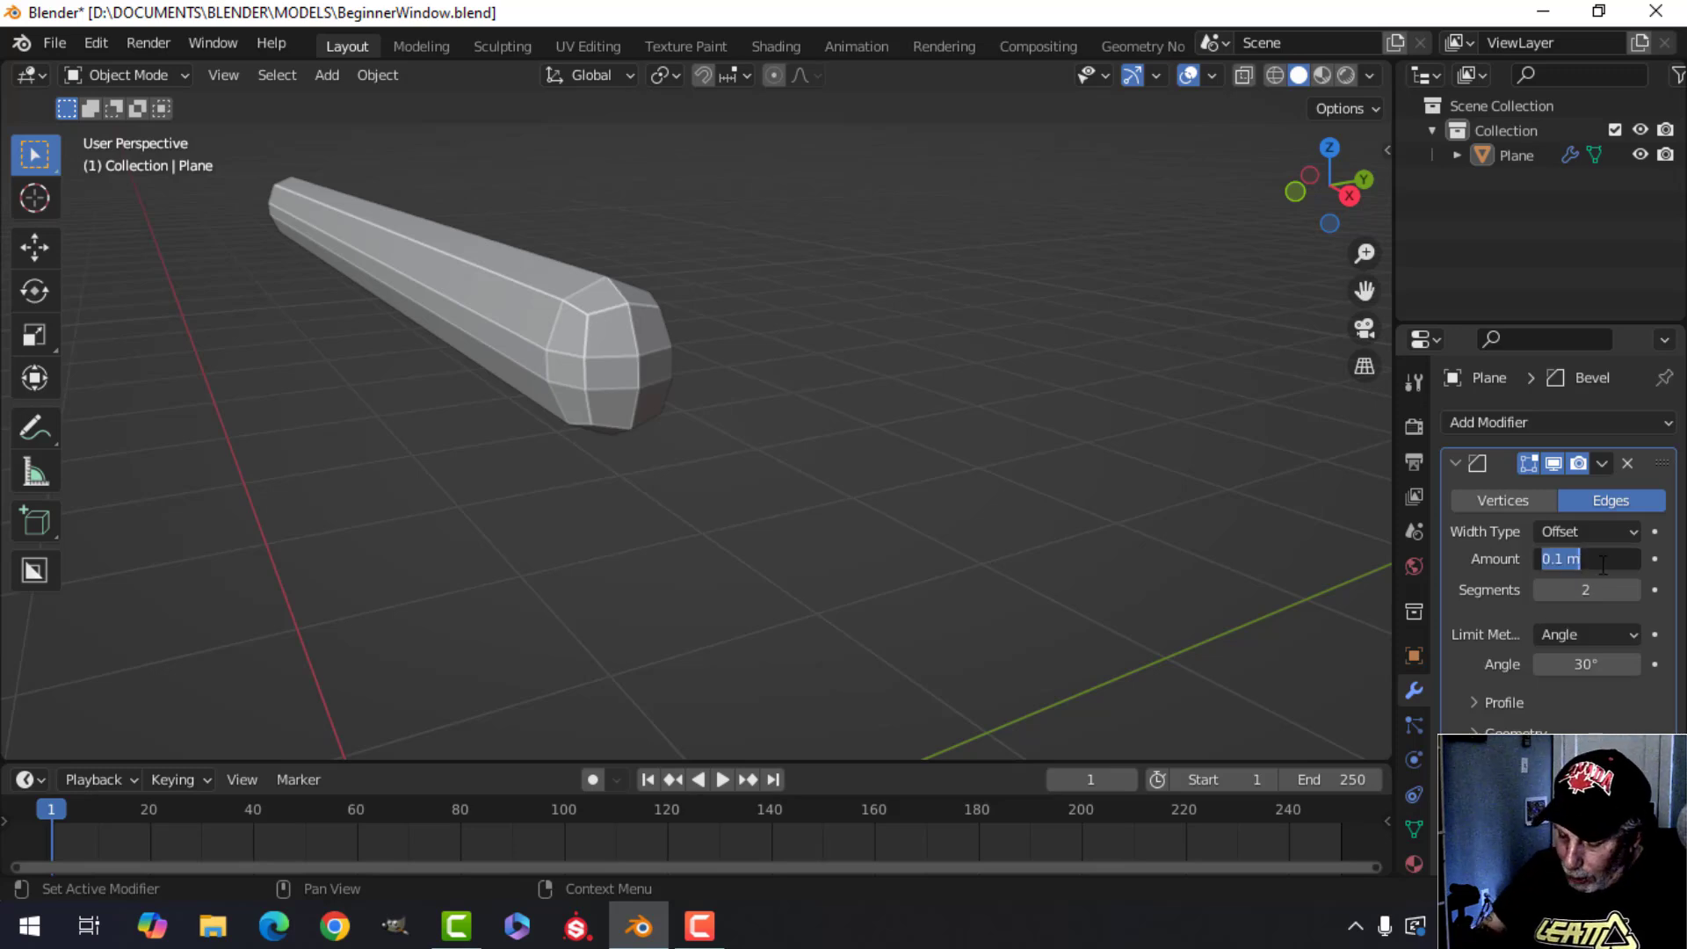
pyautogui.write('0.0')
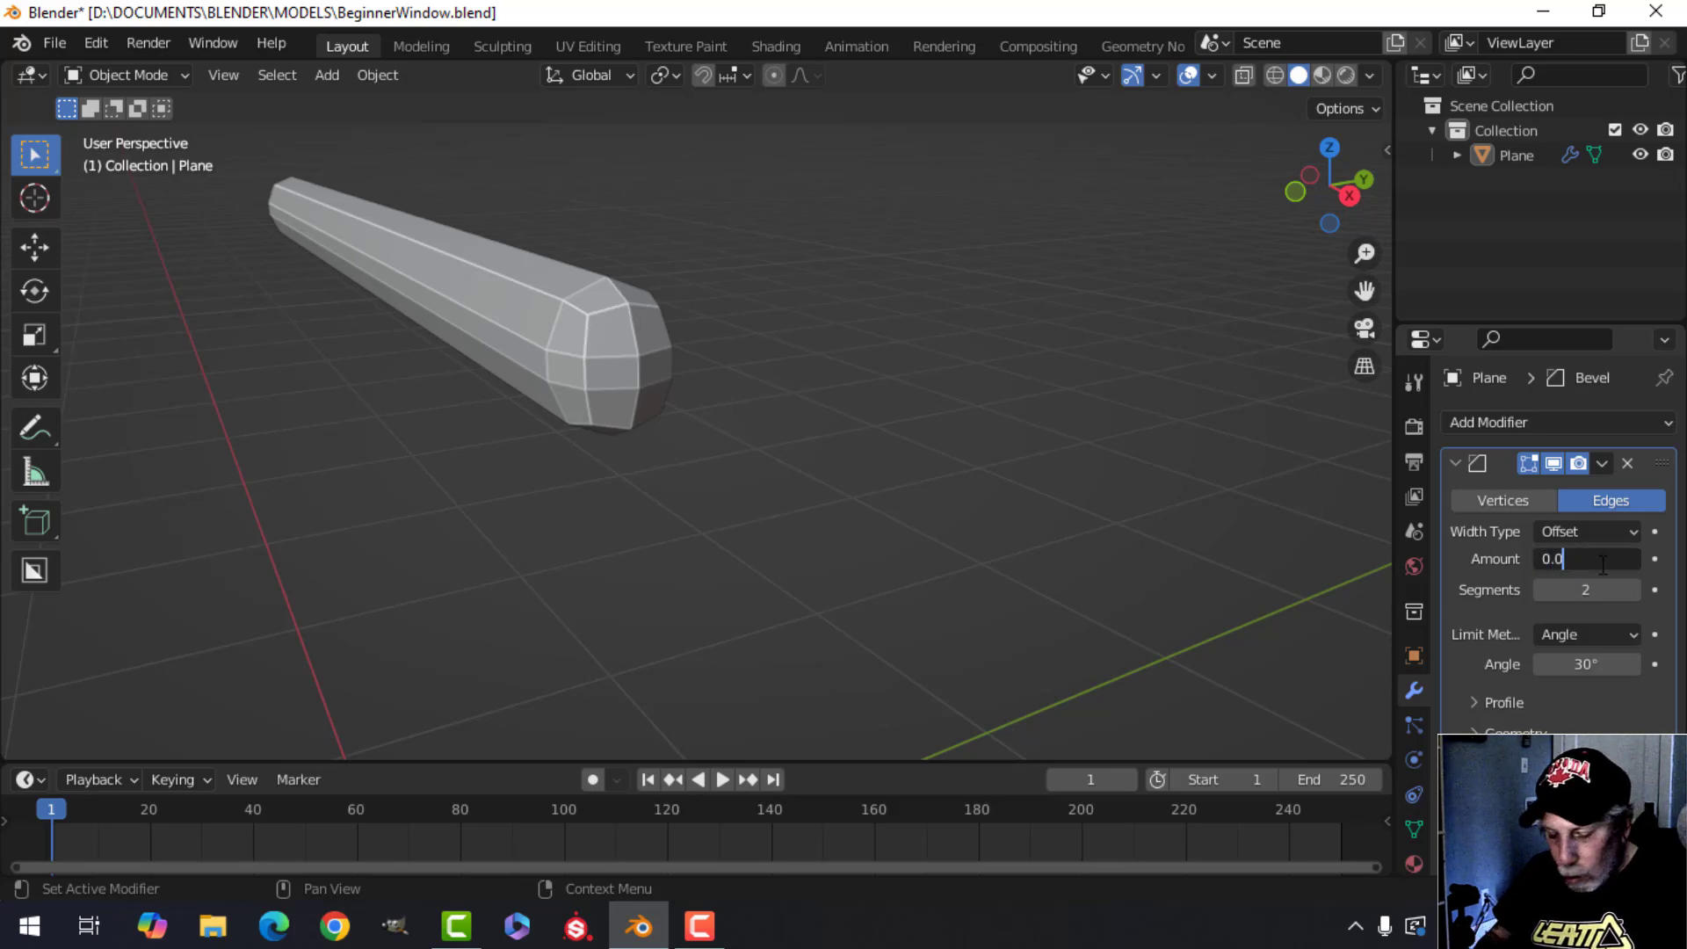
pyautogui.write('2')
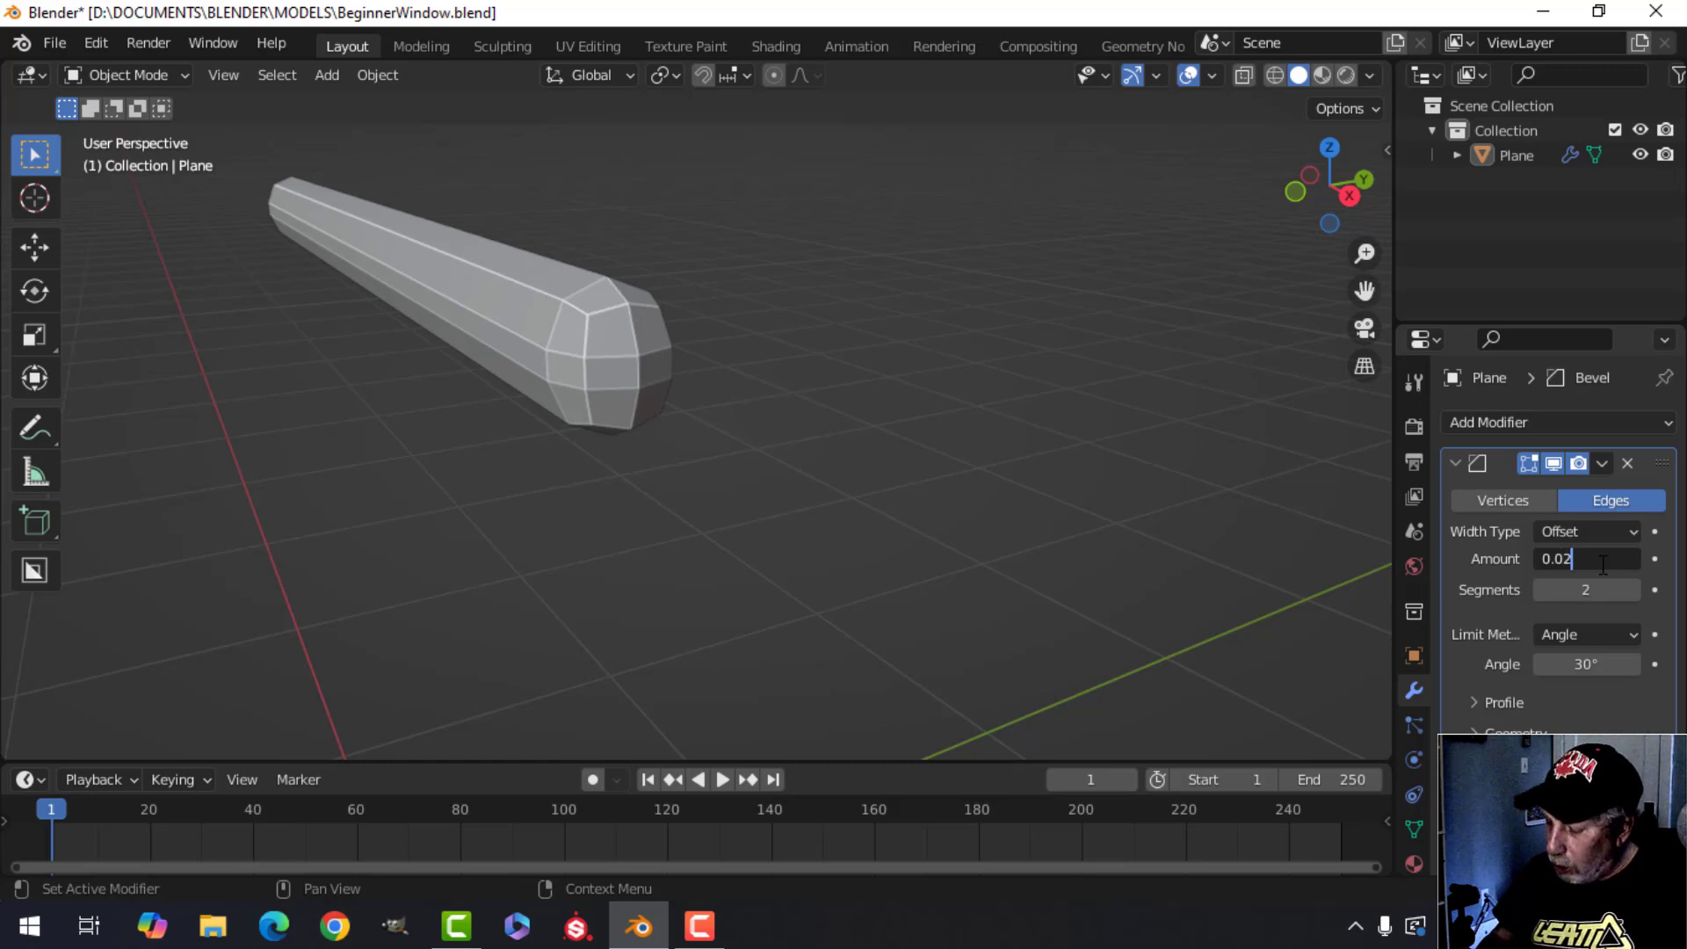
pyautogui.press('Return')
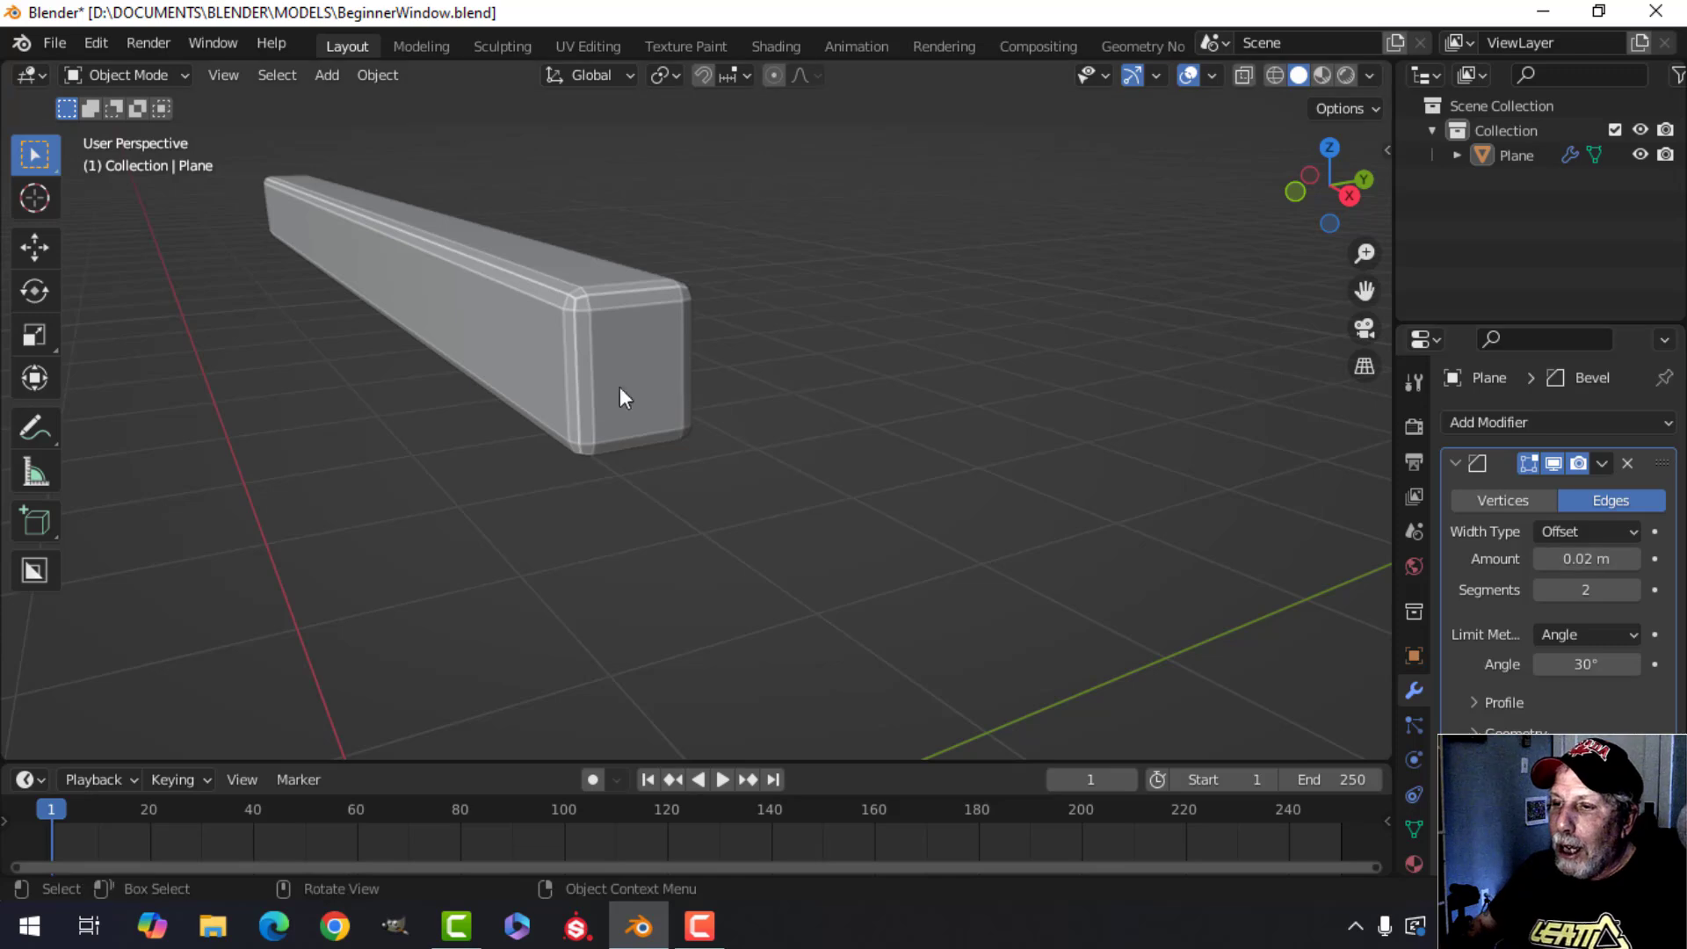
# Set the bevel amount to 0.01 m.
pyautogui.scroll(2, 577, 360)
pyautogui.moveTo(577, 361); pyautogui.dragTo(596, 399, button='middle')
pyautogui.scroll(-1, 595, 399)
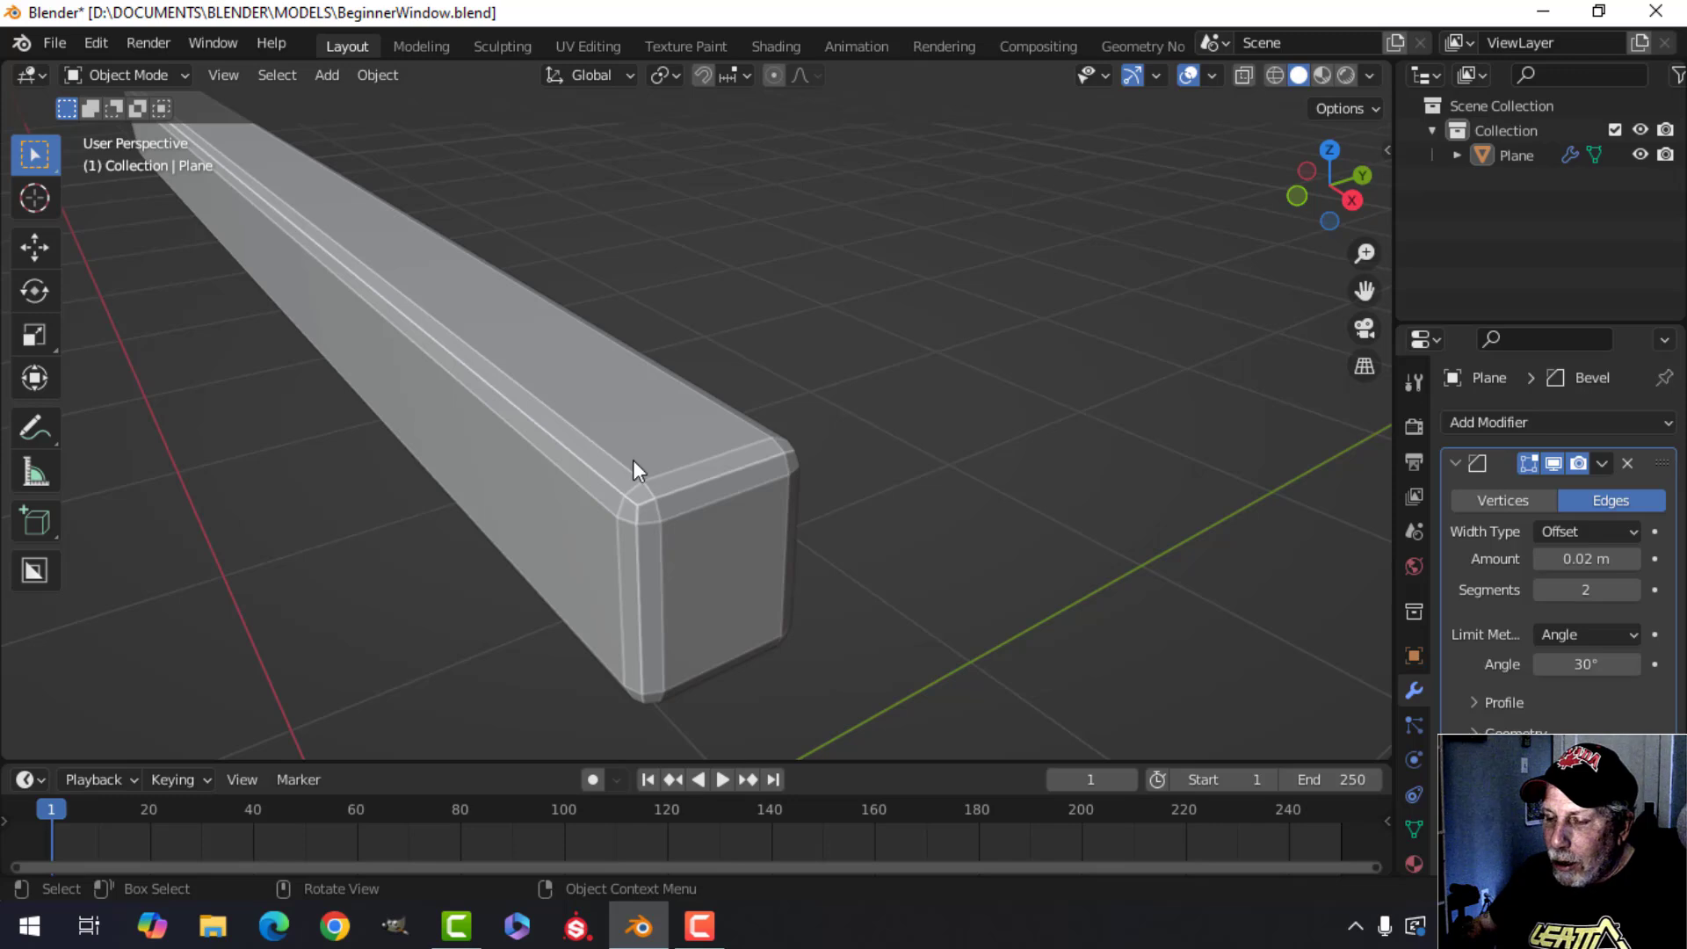
pyautogui.moveTo(587, 498)
pyautogui.mouseDown(button='middle')
pyautogui.moveTo(595, 525)
pyautogui.moveTo(607, 508)
pyautogui.moveTo(546, 493)
pyautogui.moveTo(603, 515)
pyautogui.mouseUp(button='middle')
pyautogui.scroll(3, 606, 519)
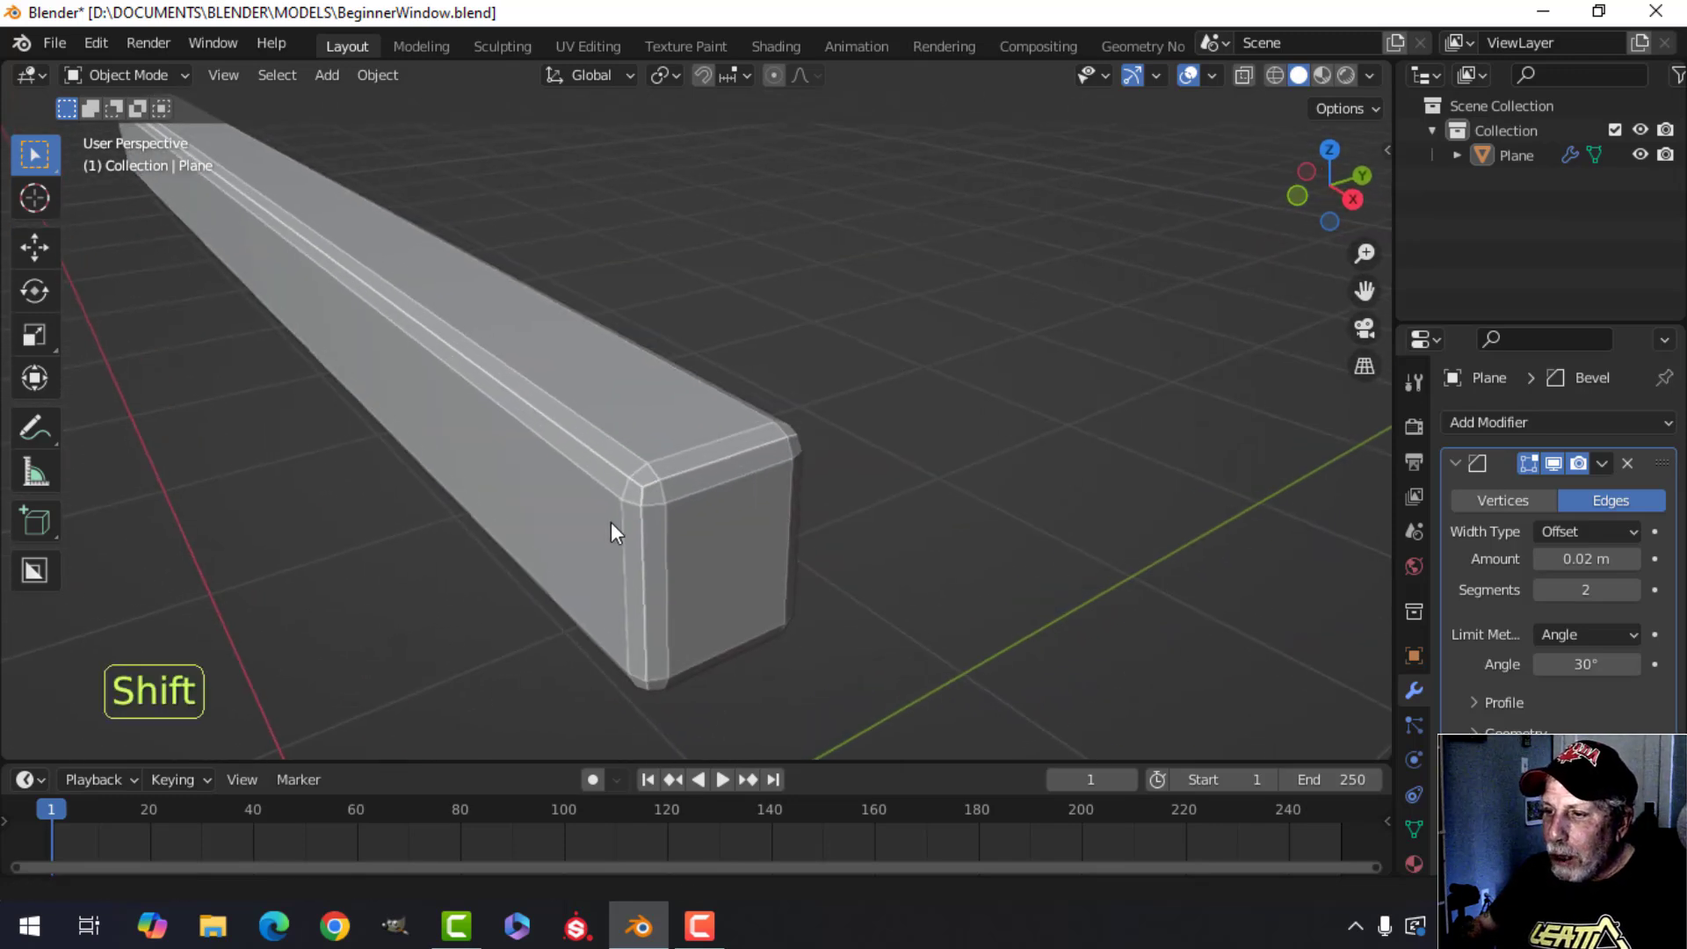
pyautogui.click(1583, 560)
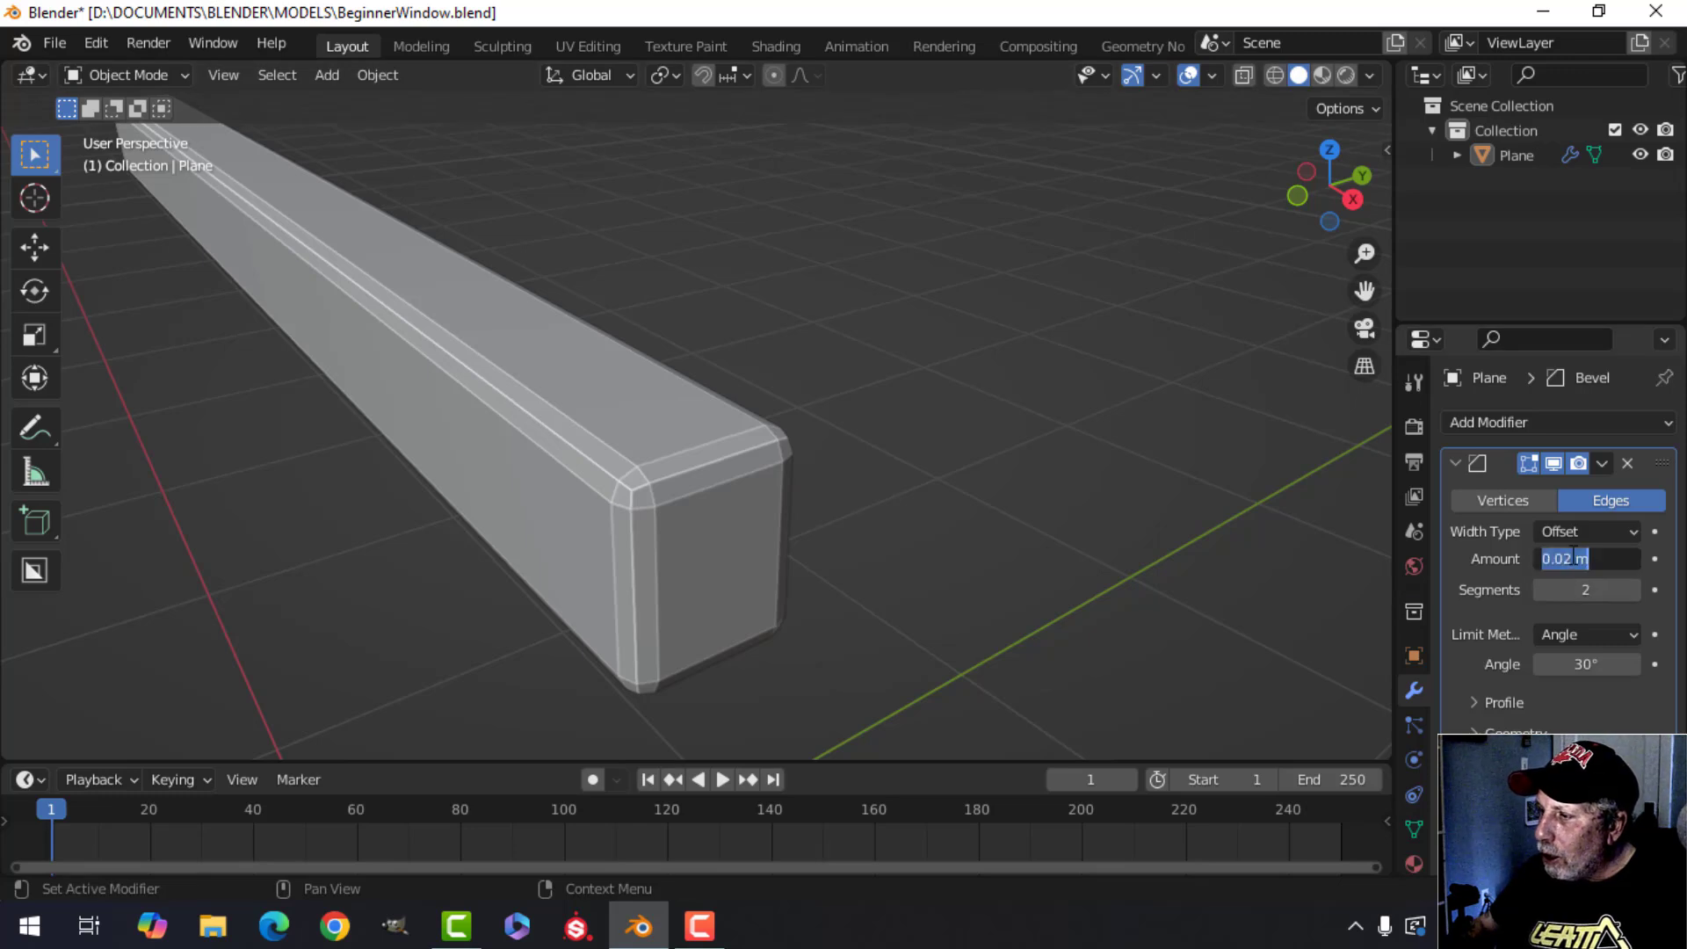
pyautogui.click(1573, 559)
pyautogui.press('BackSpace')
pyautogui.write('1')
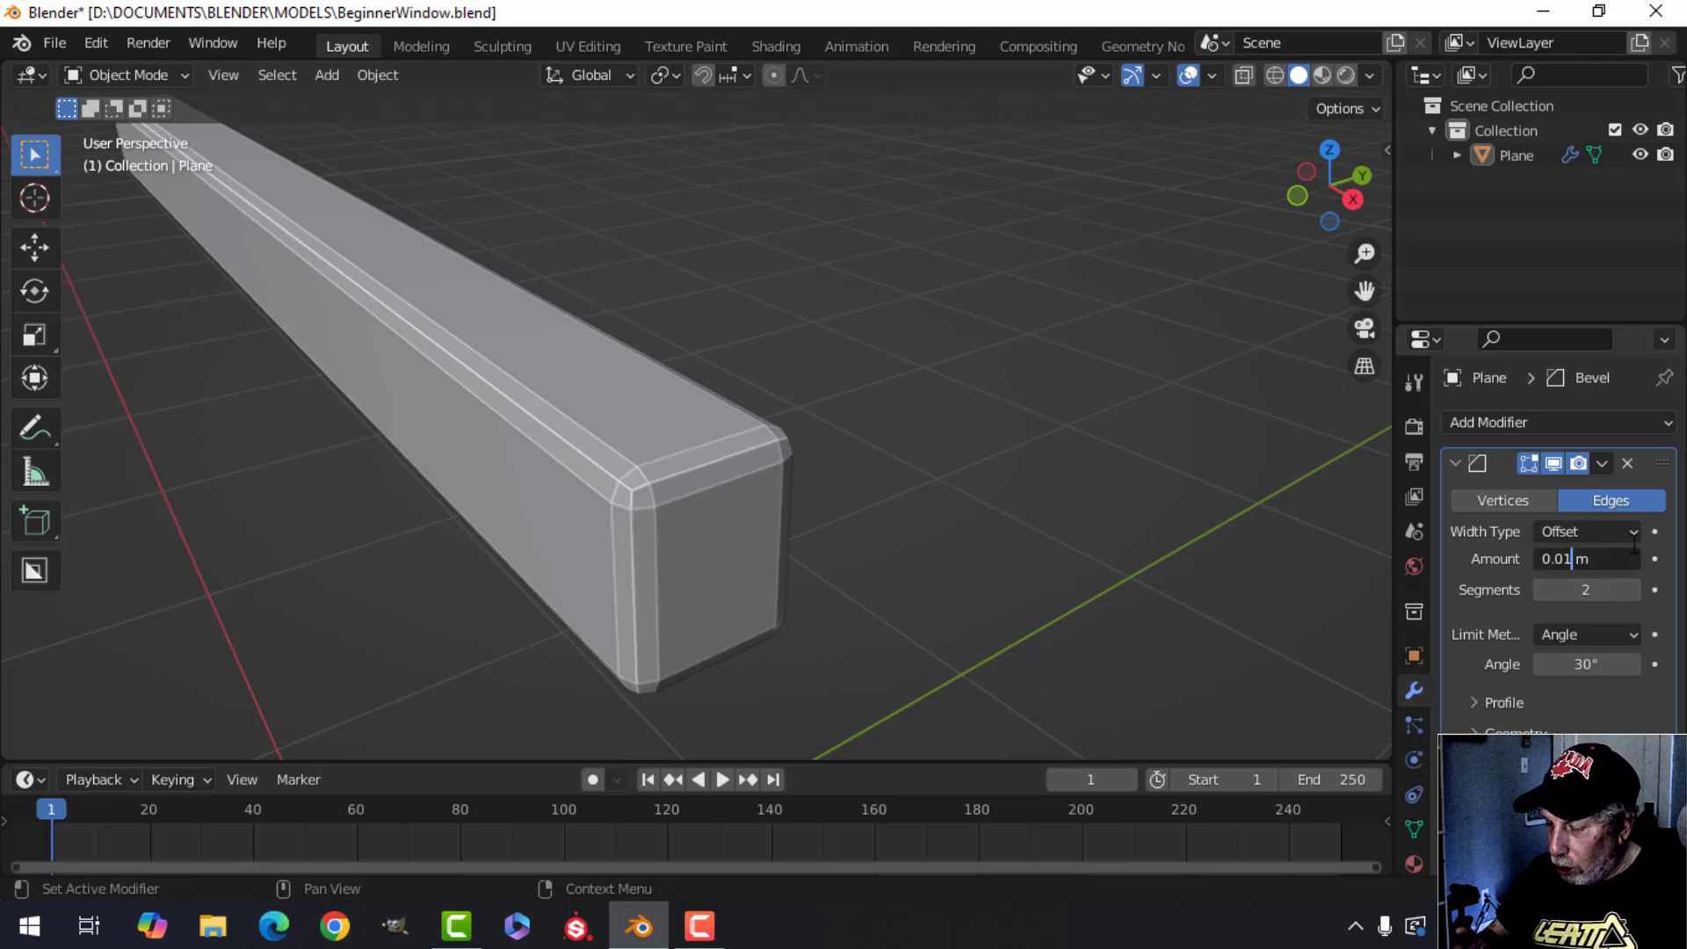
pyautogui.press('Return')
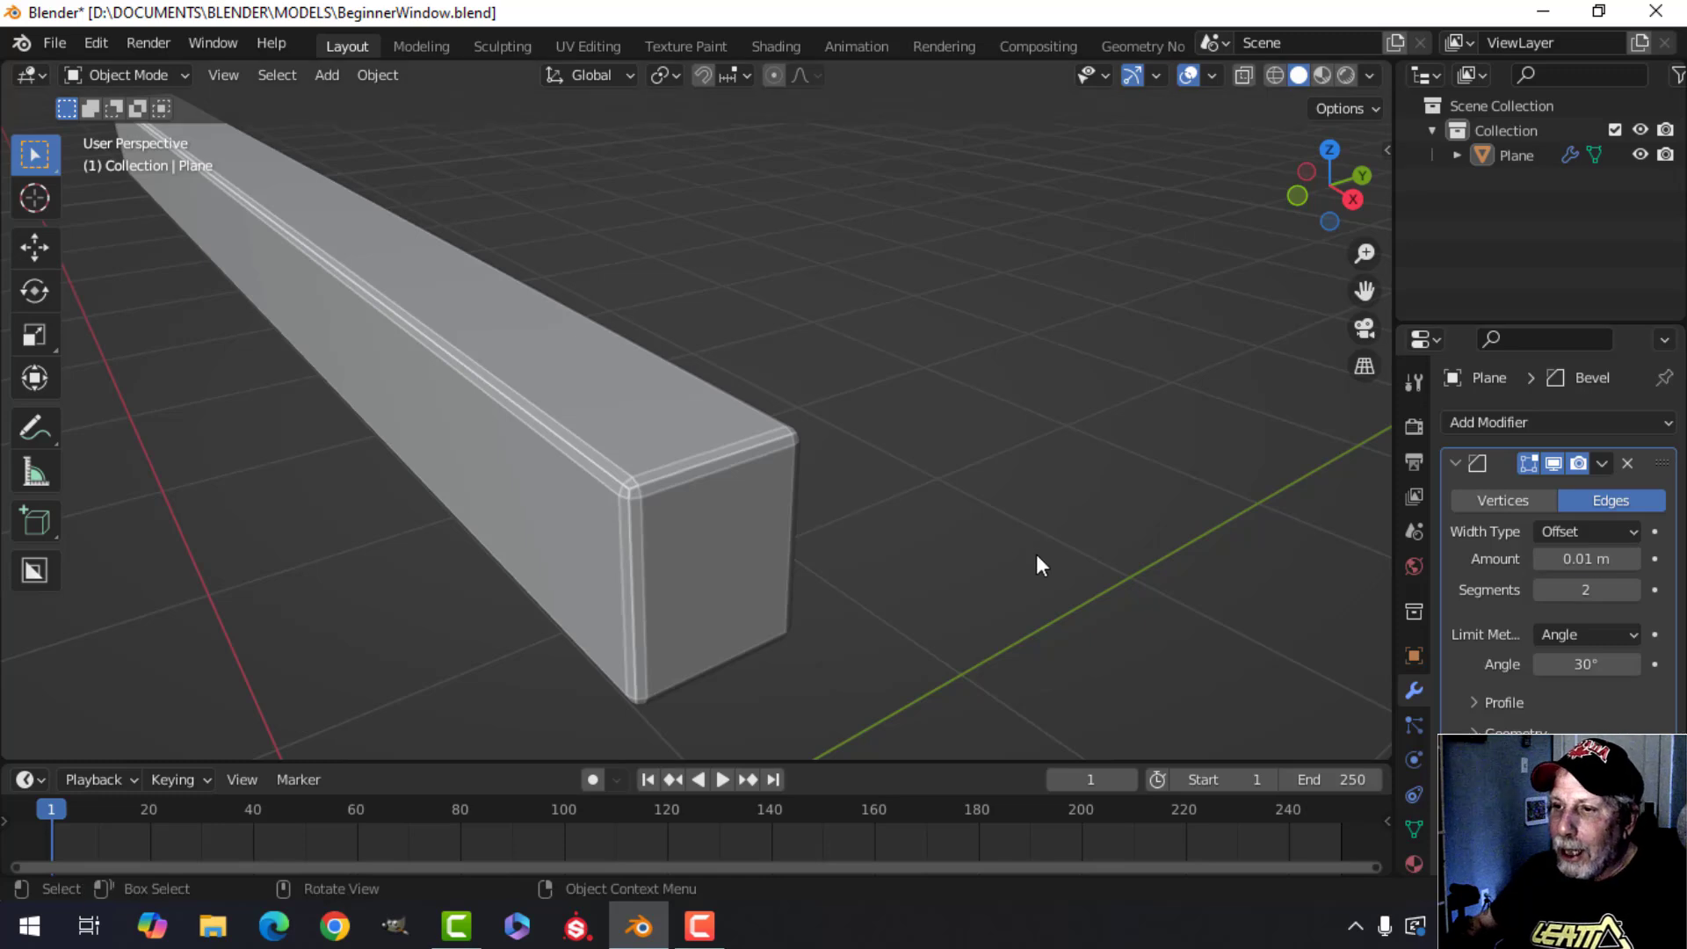
# Collapse the Bevel modifier panel.
pyautogui.scroll(-2, 694, 546)
pyautogui.moveTo(694, 546); pyautogui.dragTo(741, 552, button='middle')
pyautogui.scroll(-4, 759, 529)
pyautogui.scroll(3, 816, 515)
pyautogui.scroll(-1, 815, 526)
pyautogui.scroll(-1, 764, 547)
pyautogui.scroll(1, 750, 559)
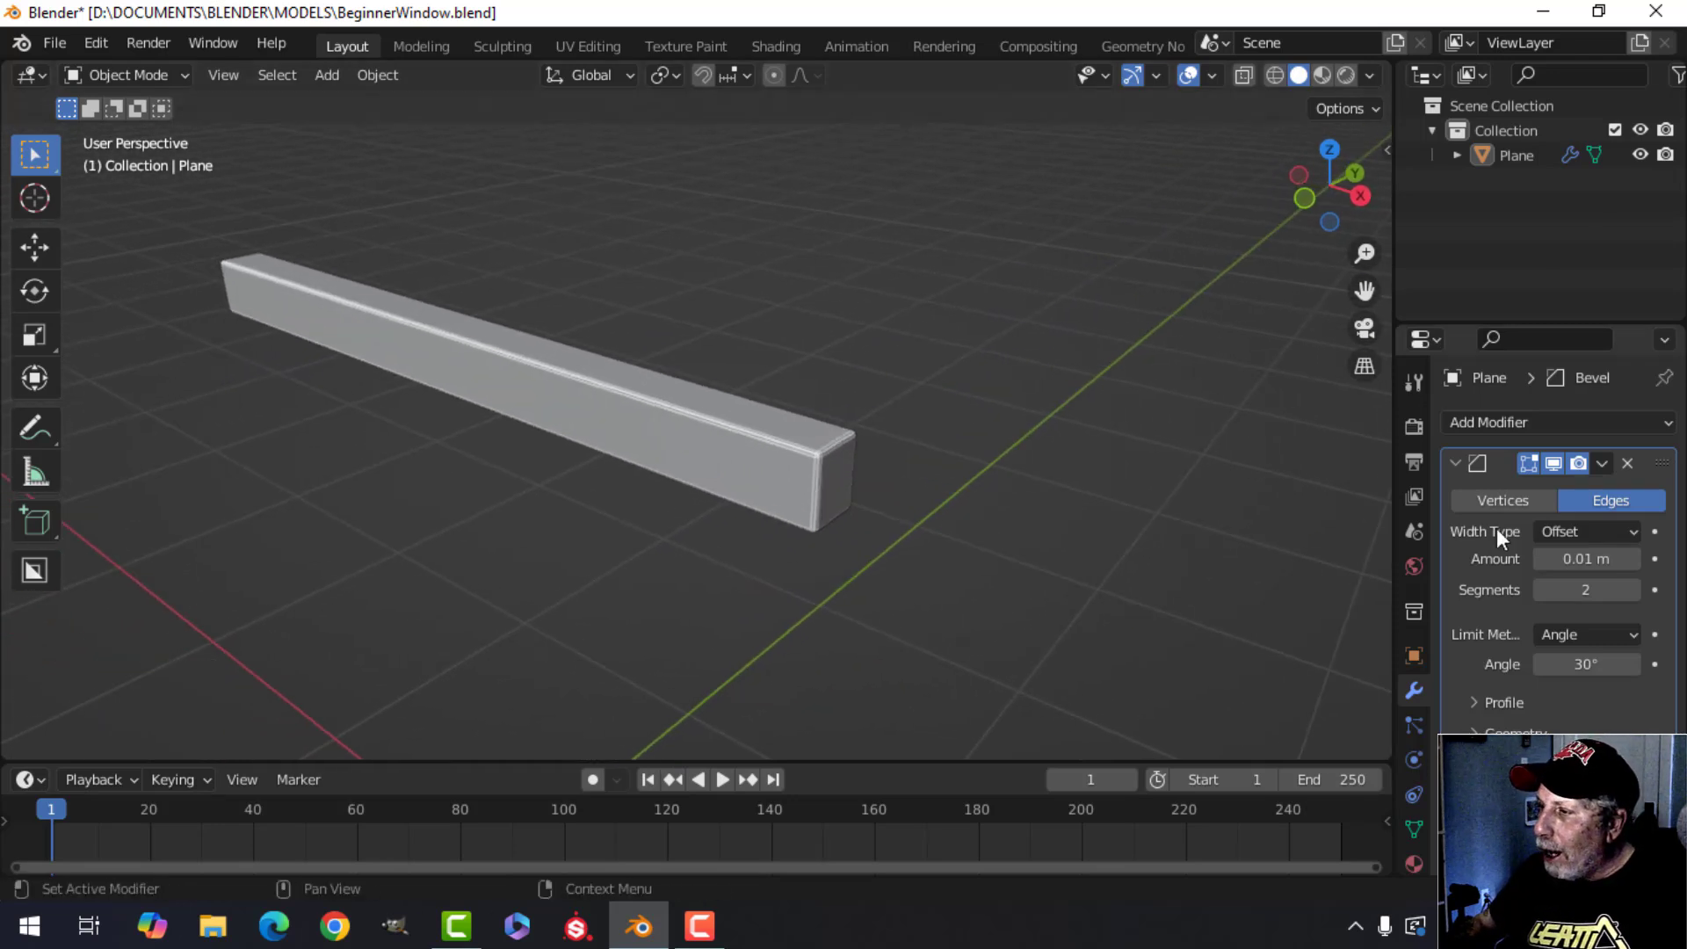
pyautogui.click(1456, 464)
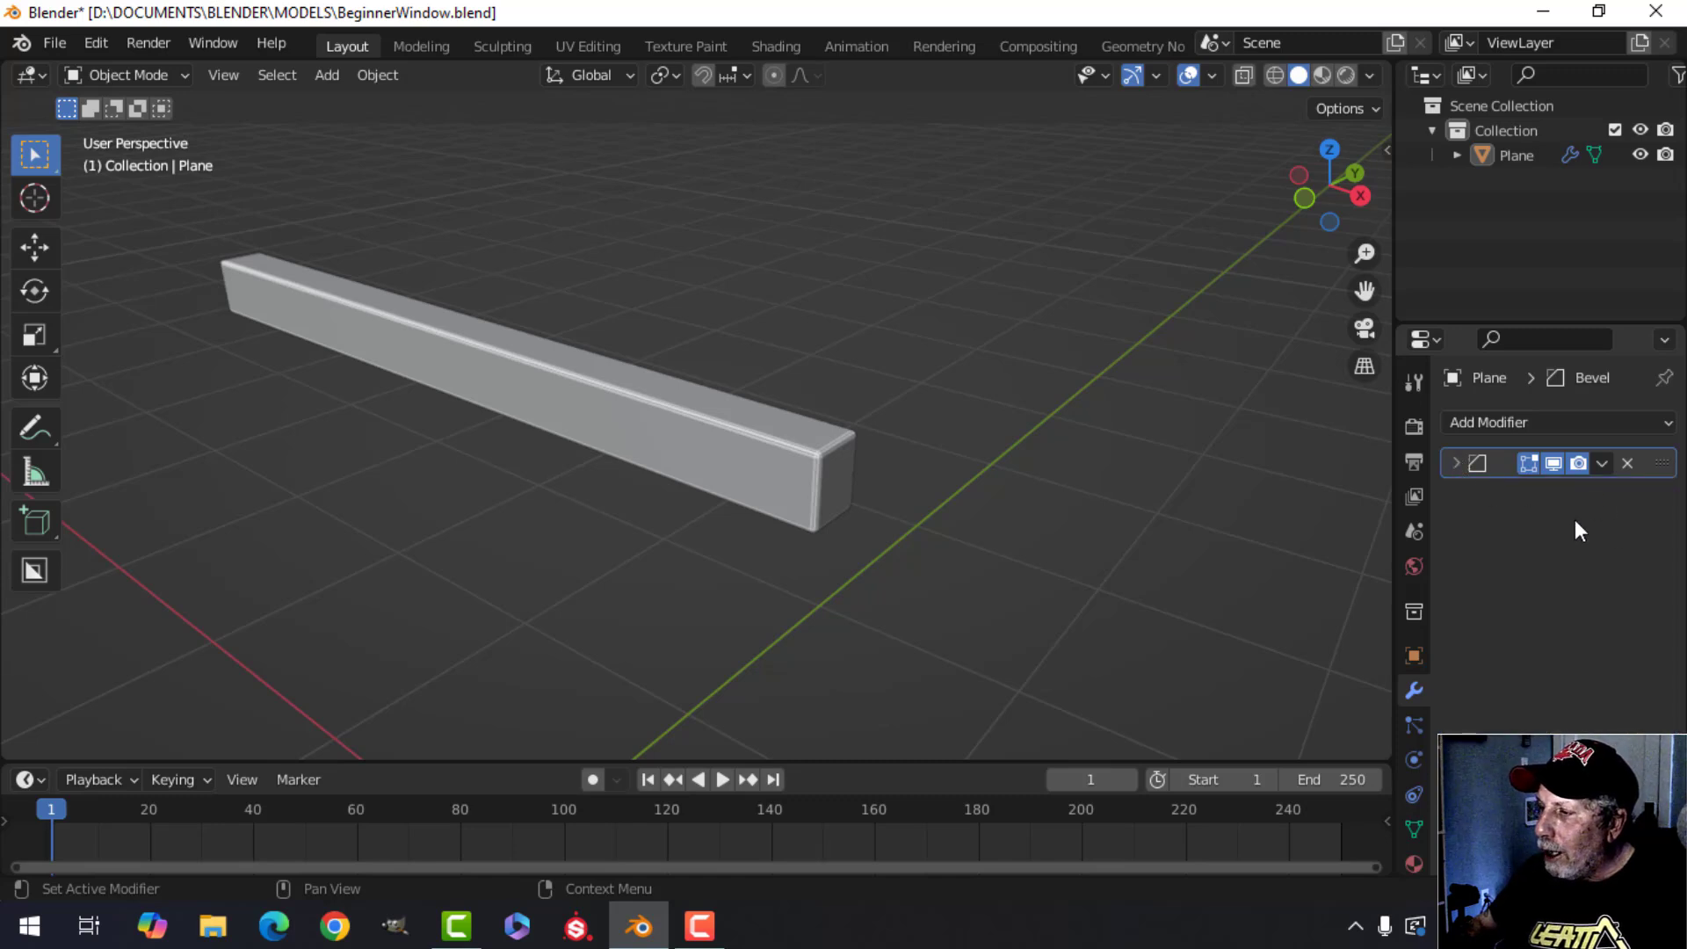
pyautogui.click(1604, 463)
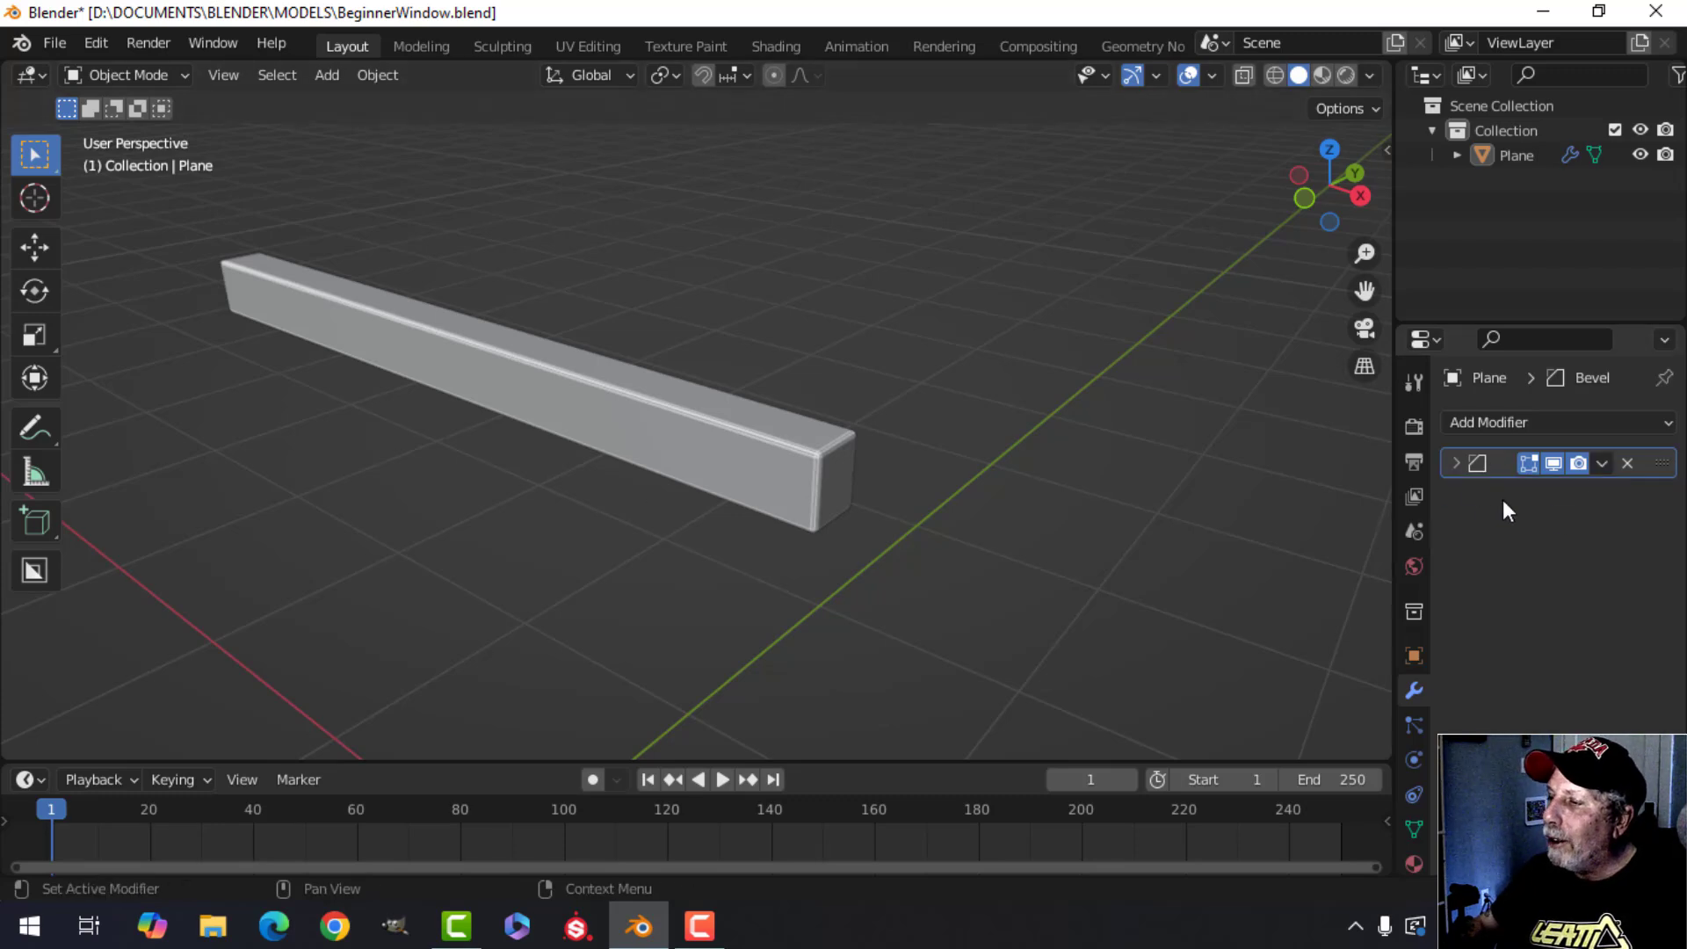
# Select the bar in front view, duplicate it and move the copy down along Z below the origin.
pyautogui.scroll(-1, 868, 573)
pyautogui.keyDown('shift'); pyautogui.moveTo(868, 567); pyautogui.dragTo(845, 487, button='middle'); pyautogui.keyUp('shift')
pyautogui.press('KP_1')
pyautogui.scroll(-3, 886, 542)
pyautogui.scroll(-1, 809, 510)
pyautogui.keyDown('shift'); pyautogui.moveTo(756, 548); pyautogui.dragTo(782, 464, button='middle'); pyautogui.keyUp('shift')
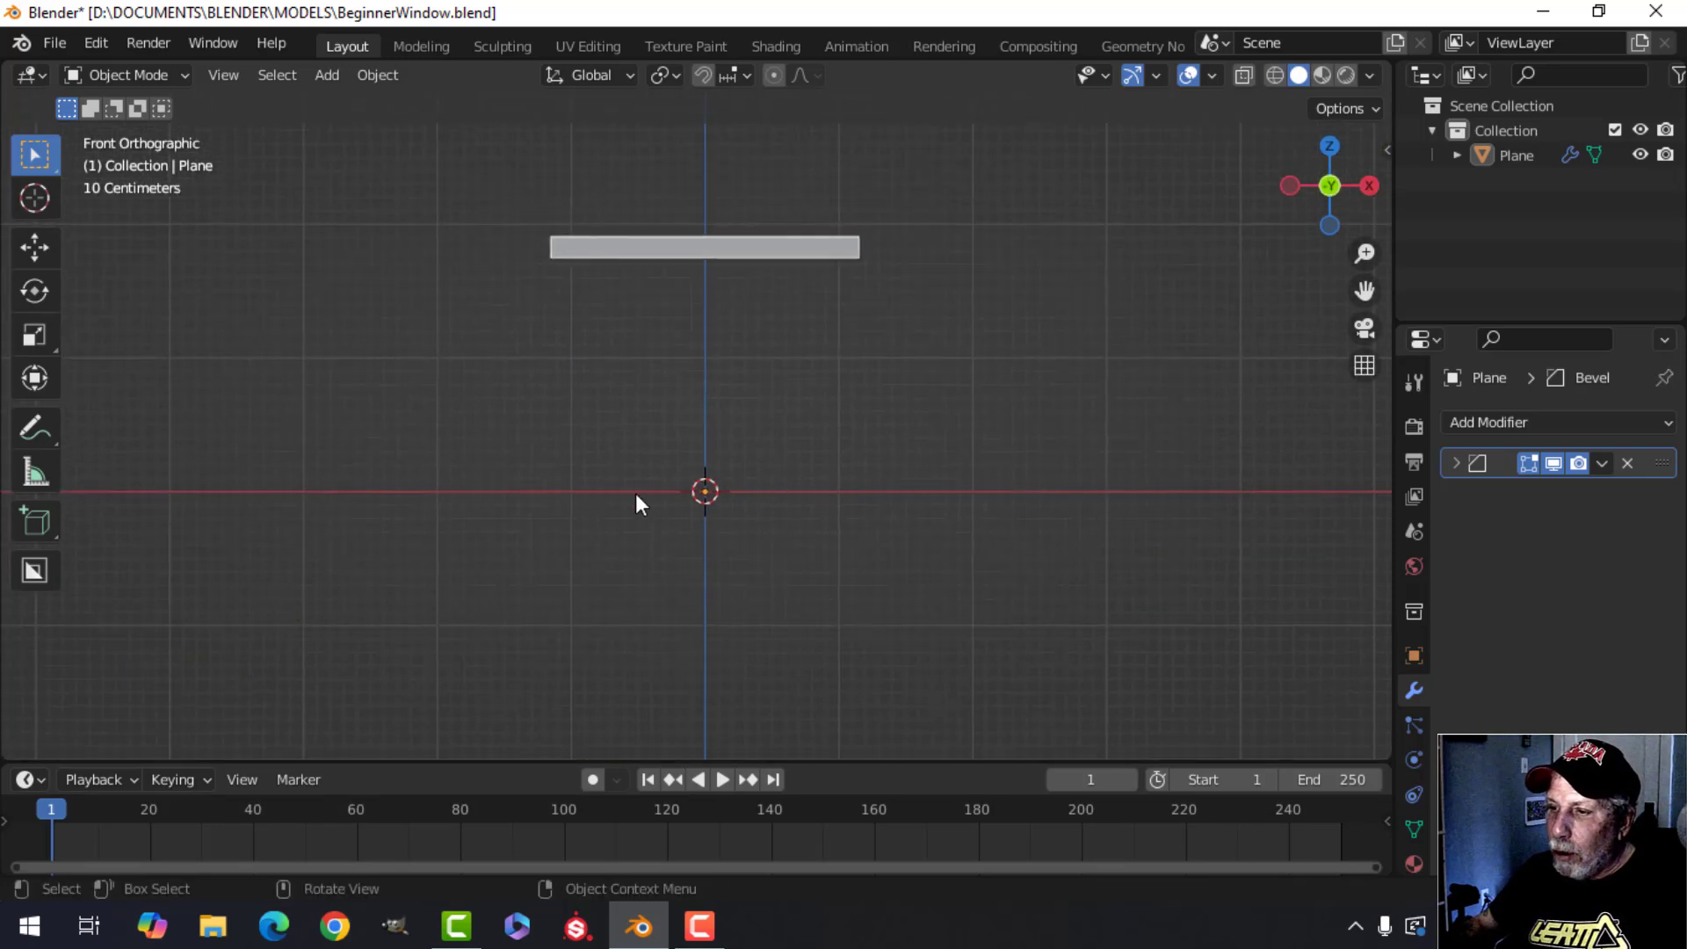
pyautogui.keyDown('shift'); pyautogui.moveTo(703, 519); pyautogui.dragTo(750, 524, button='middle'); pyautogui.keyUp('shift')
pyautogui.click(770, 251)
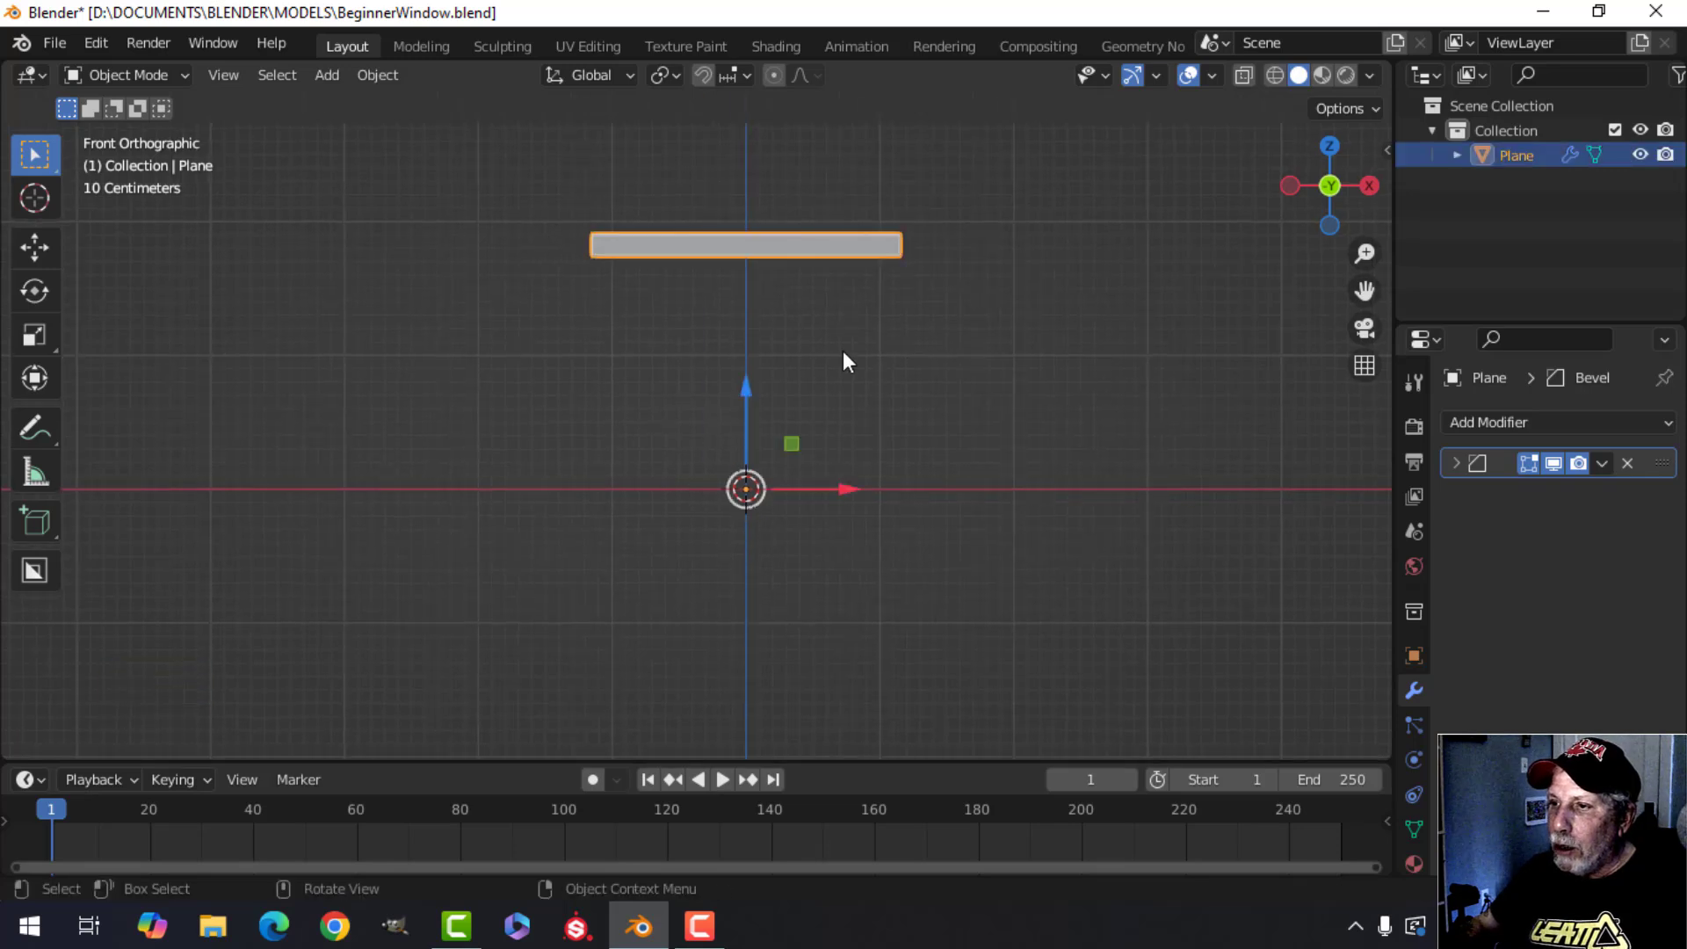
pyautogui.scroll(-1, 842, 350)
pyautogui.keyDown('shift'); pyautogui.moveTo(842, 351); pyautogui.dragTo(784, 338, button='middle'); pyautogui.keyUp('shift')
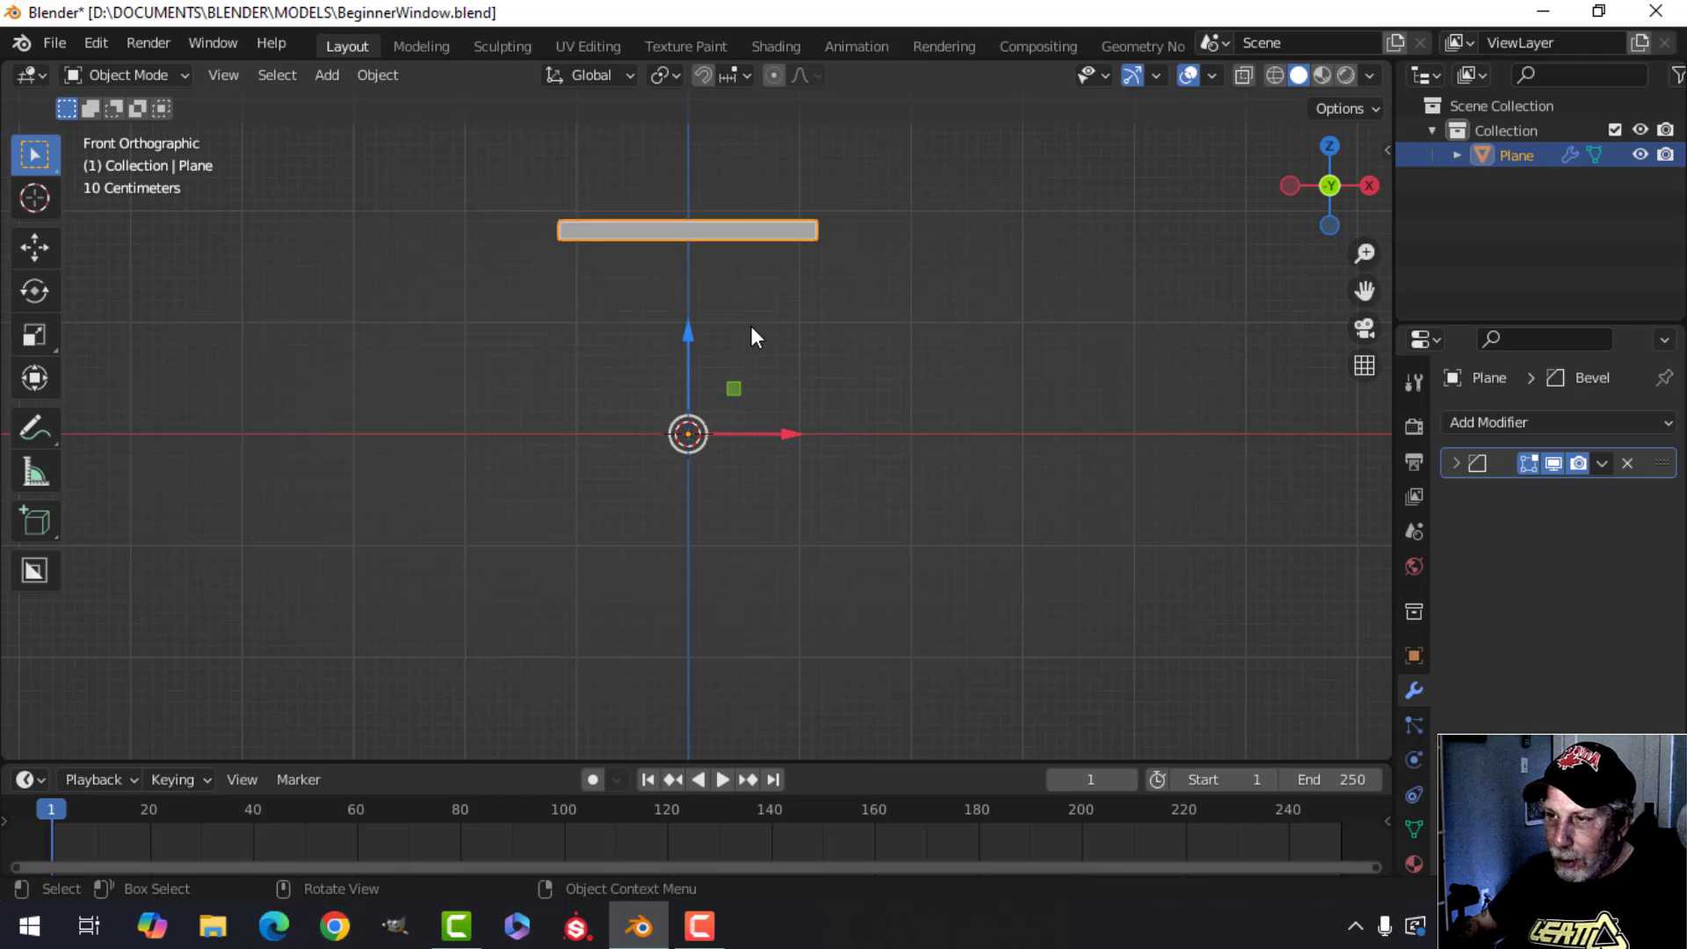
pyautogui.hotkey('shift', 'd')
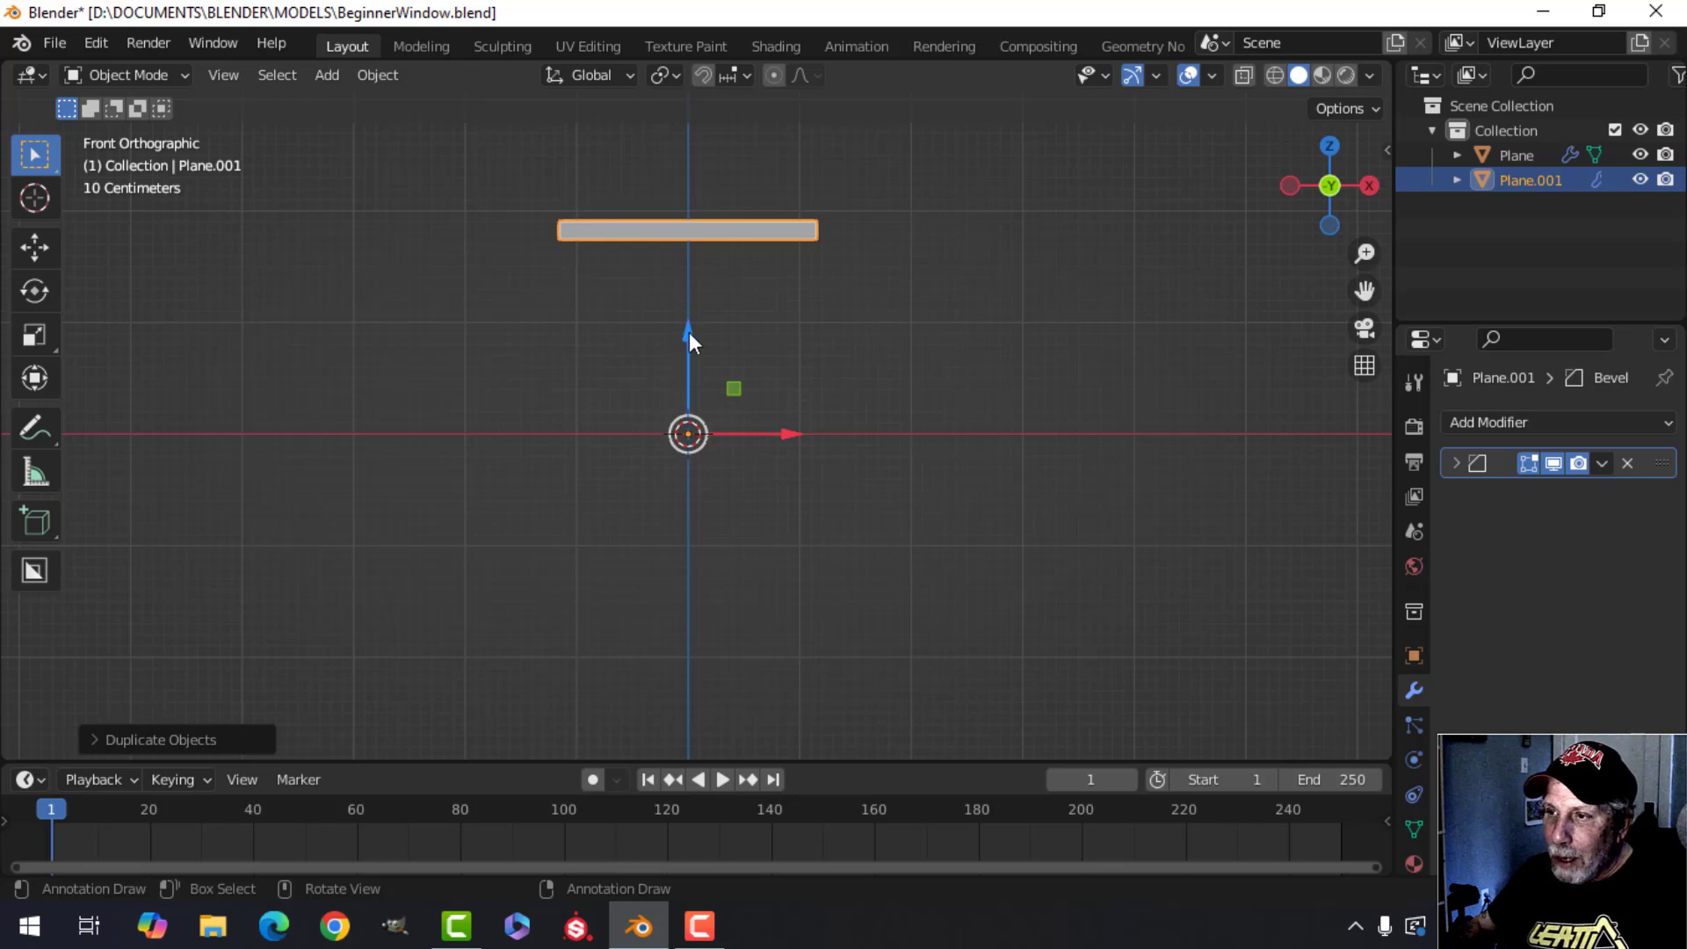
pyautogui.moveTo(862, 301); pyautogui.dragTo(740, 356, button='middle')
pyautogui.moveTo(668, 335); pyautogui.dragTo(675, 382)
pyautogui.press('KP_1')
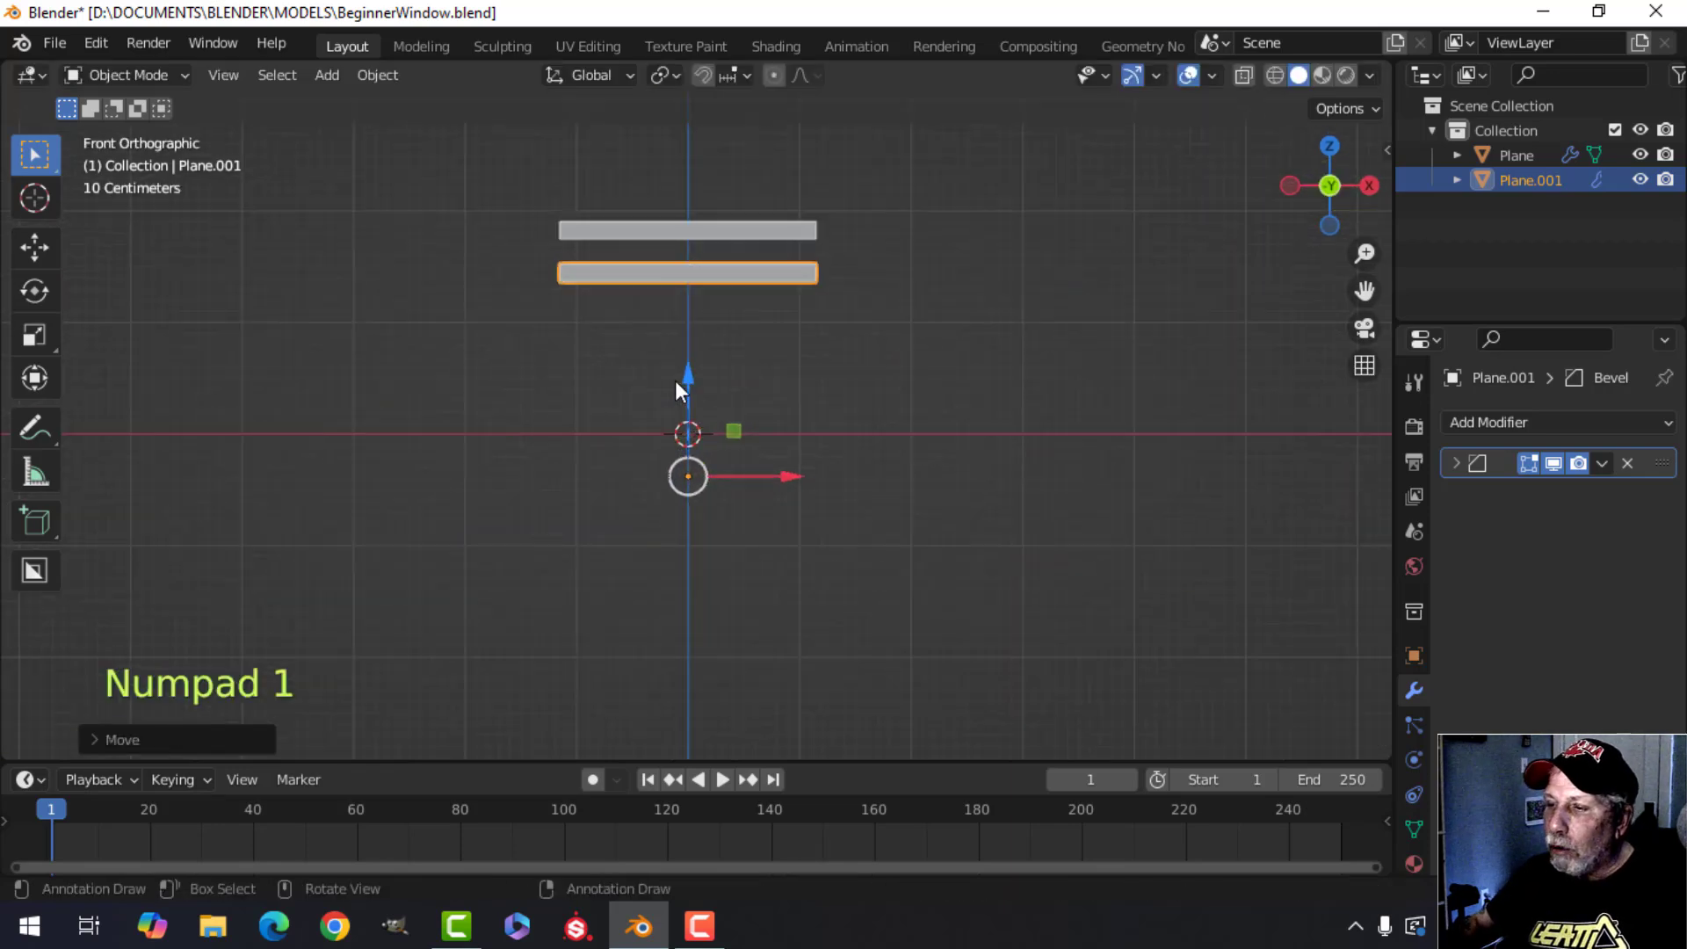
pyautogui.moveTo(689, 375); pyautogui.dragTo(700, 653)
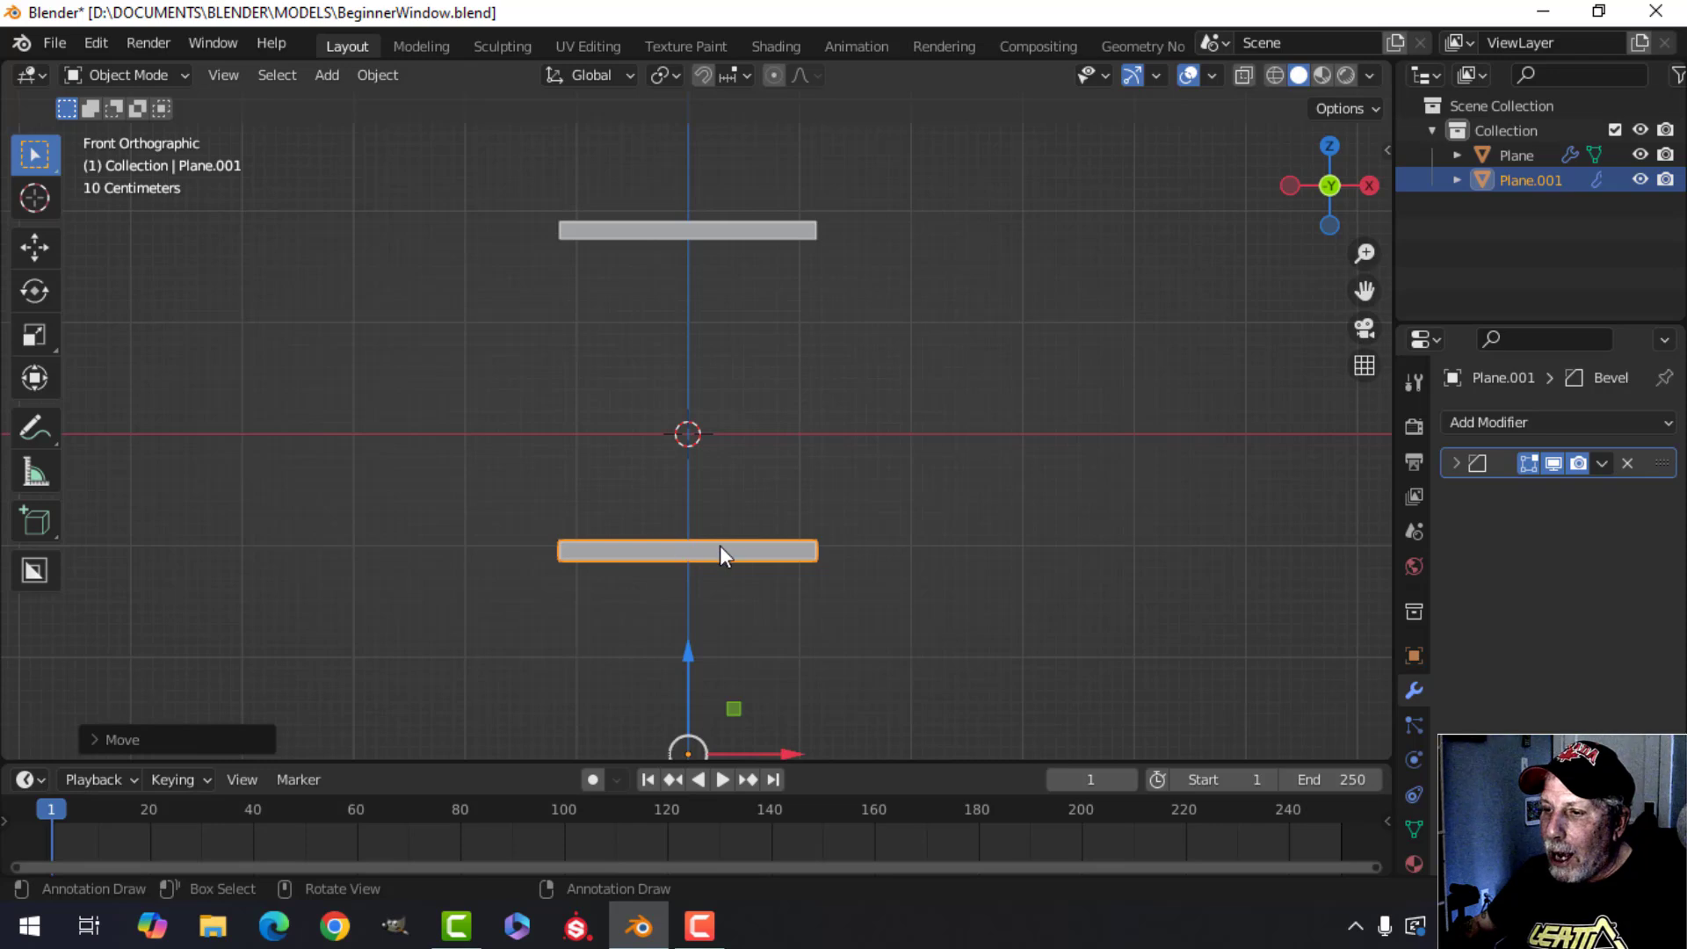
# In the lower bar's edit mode, scale all its geometry about 1.9 times along Z to make it taller, then return to object mode.
pyautogui.keyDown('shift'); pyautogui.moveTo(815, 580); pyautogui.dragTo(809, 493, button='middle'); pyautogui.keyUp('shift')
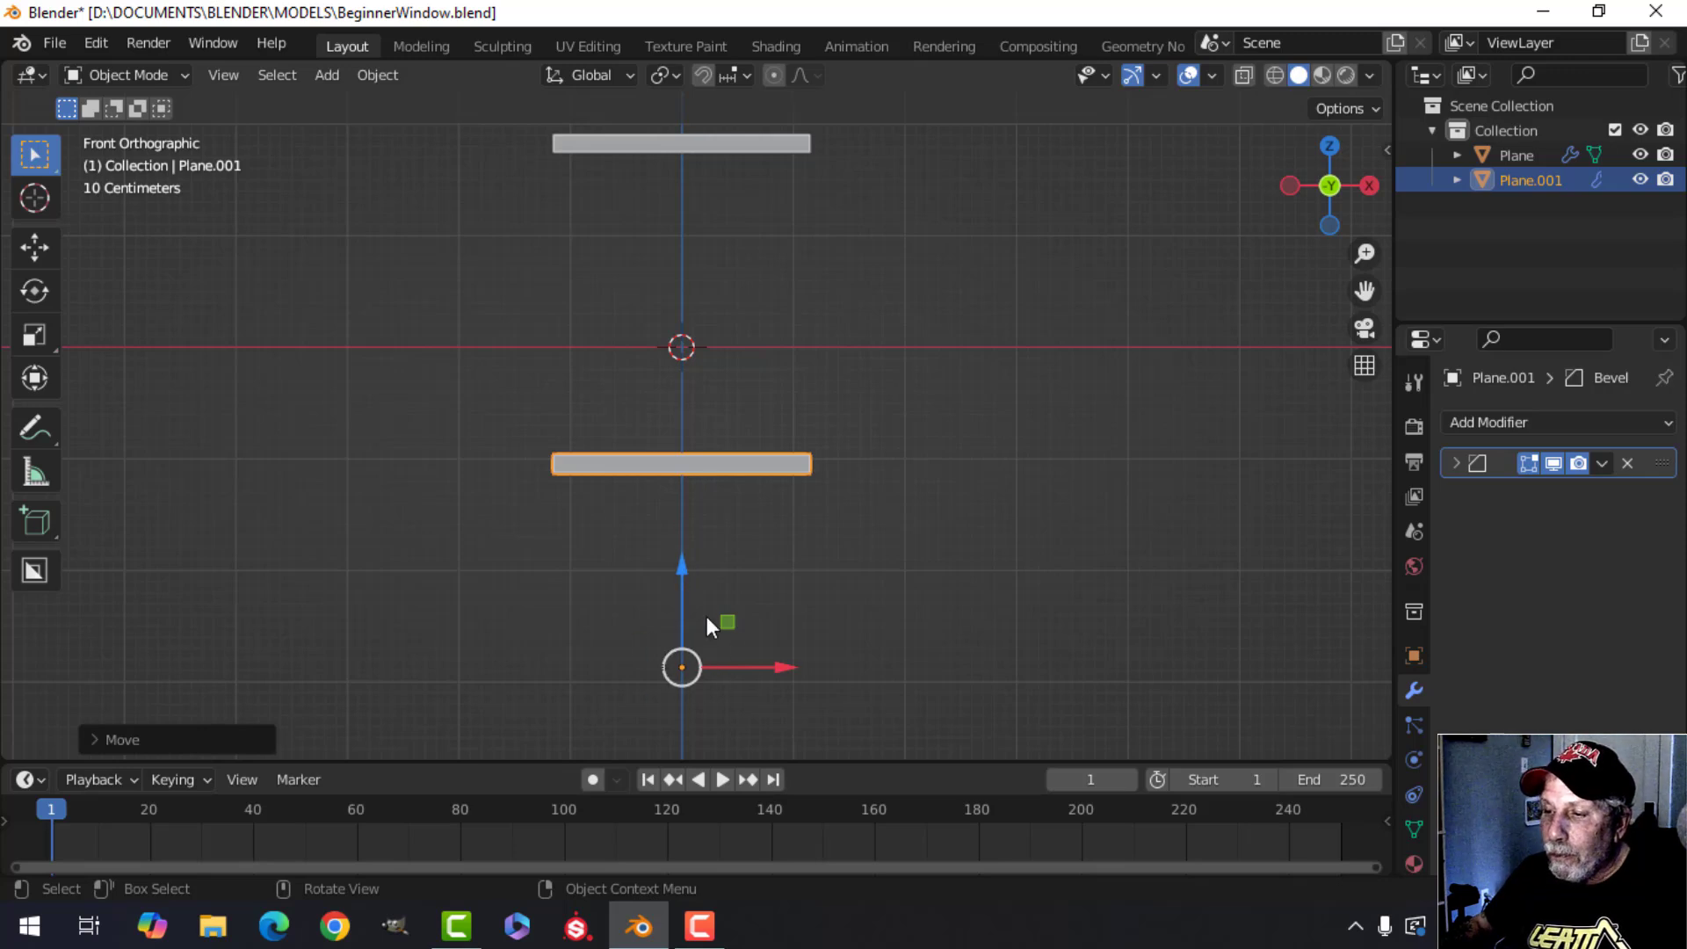
pyautogui.moveTo(682, 594)
pyautogui.mouseDown()
pyautogui.moveTo(682, 558)
pyautogui.moveTo(694, 604)
pyautogui.mouseUp()
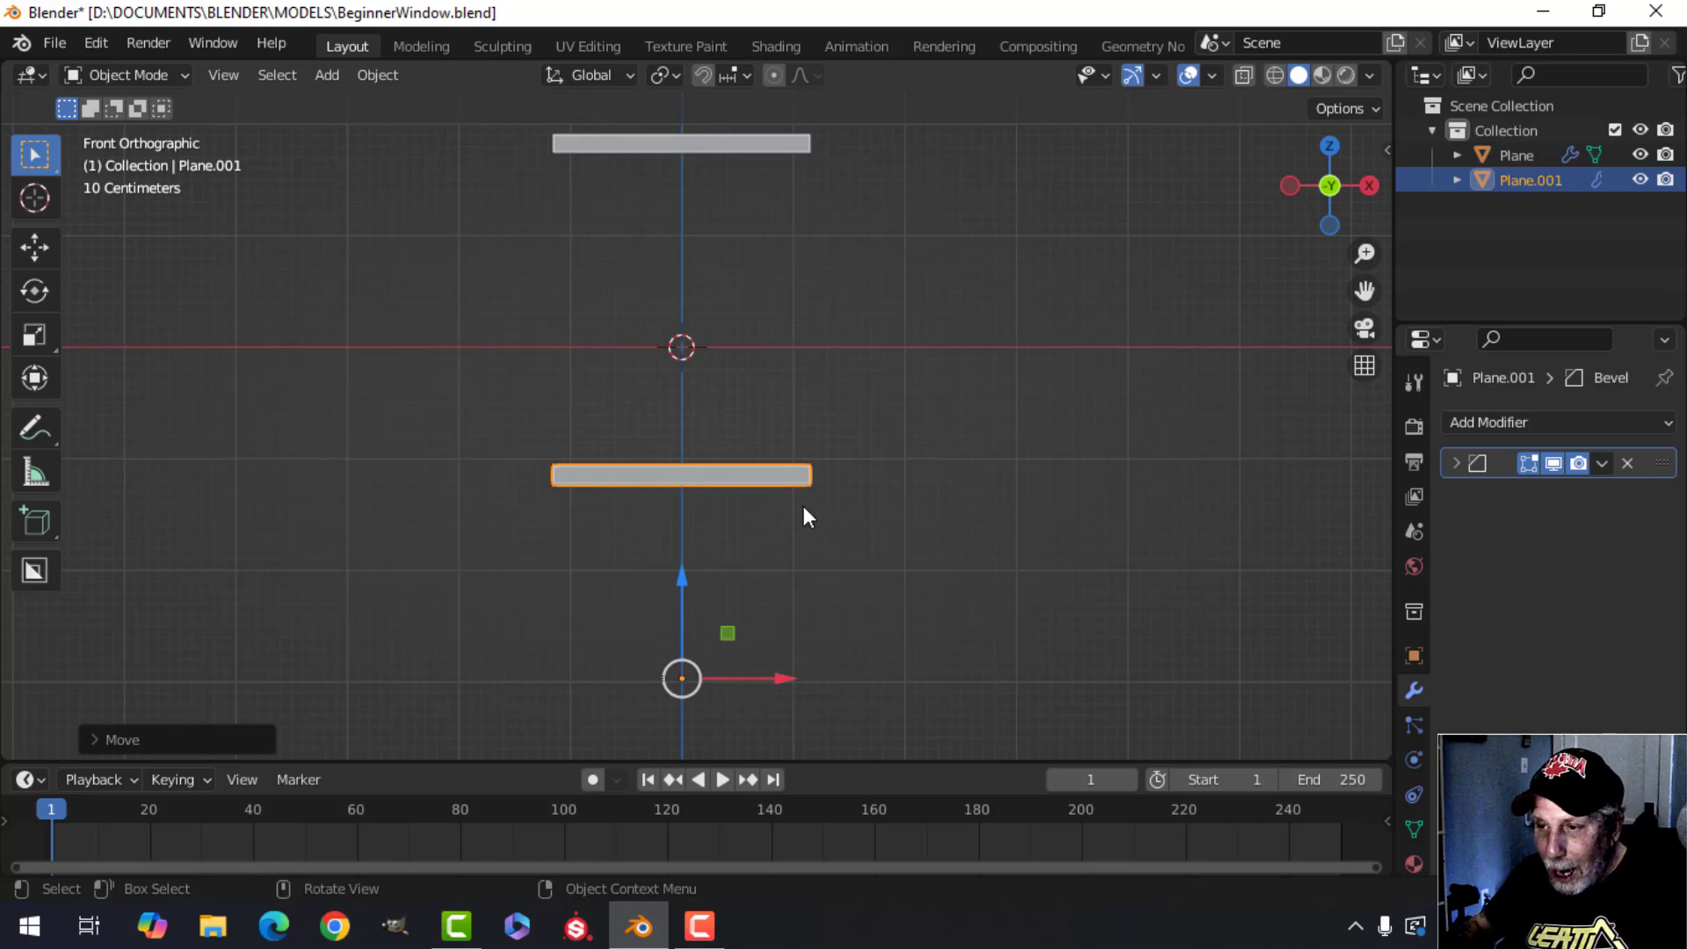
pyautogui.press('Tab')
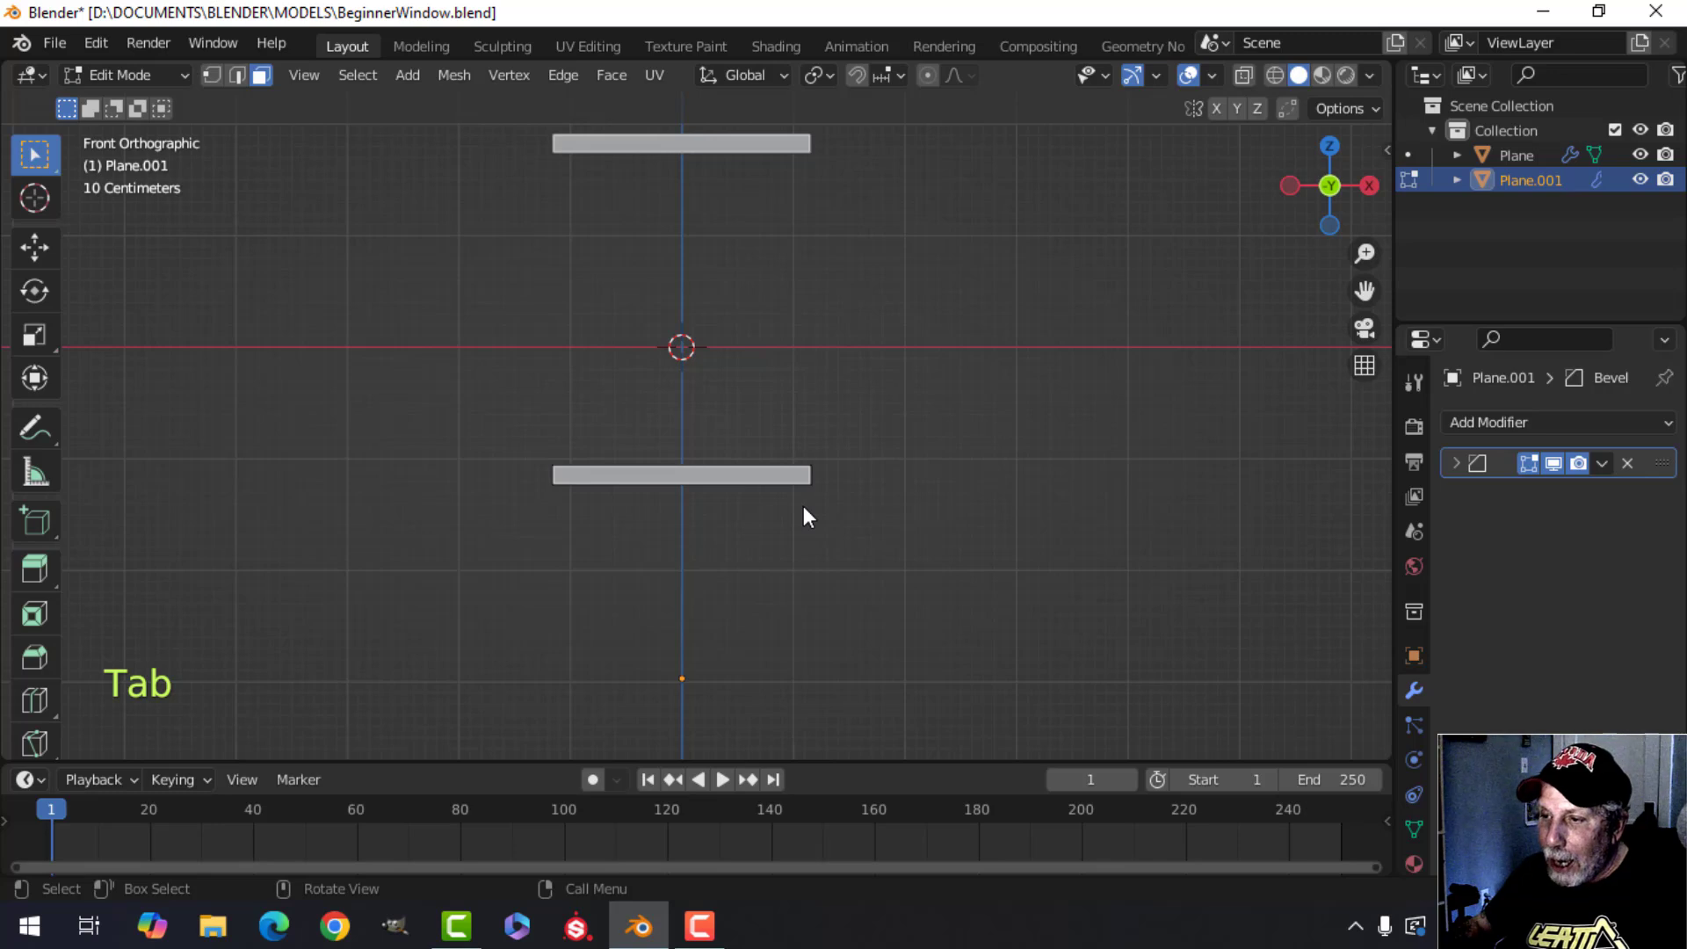
pyautogui.press('a')
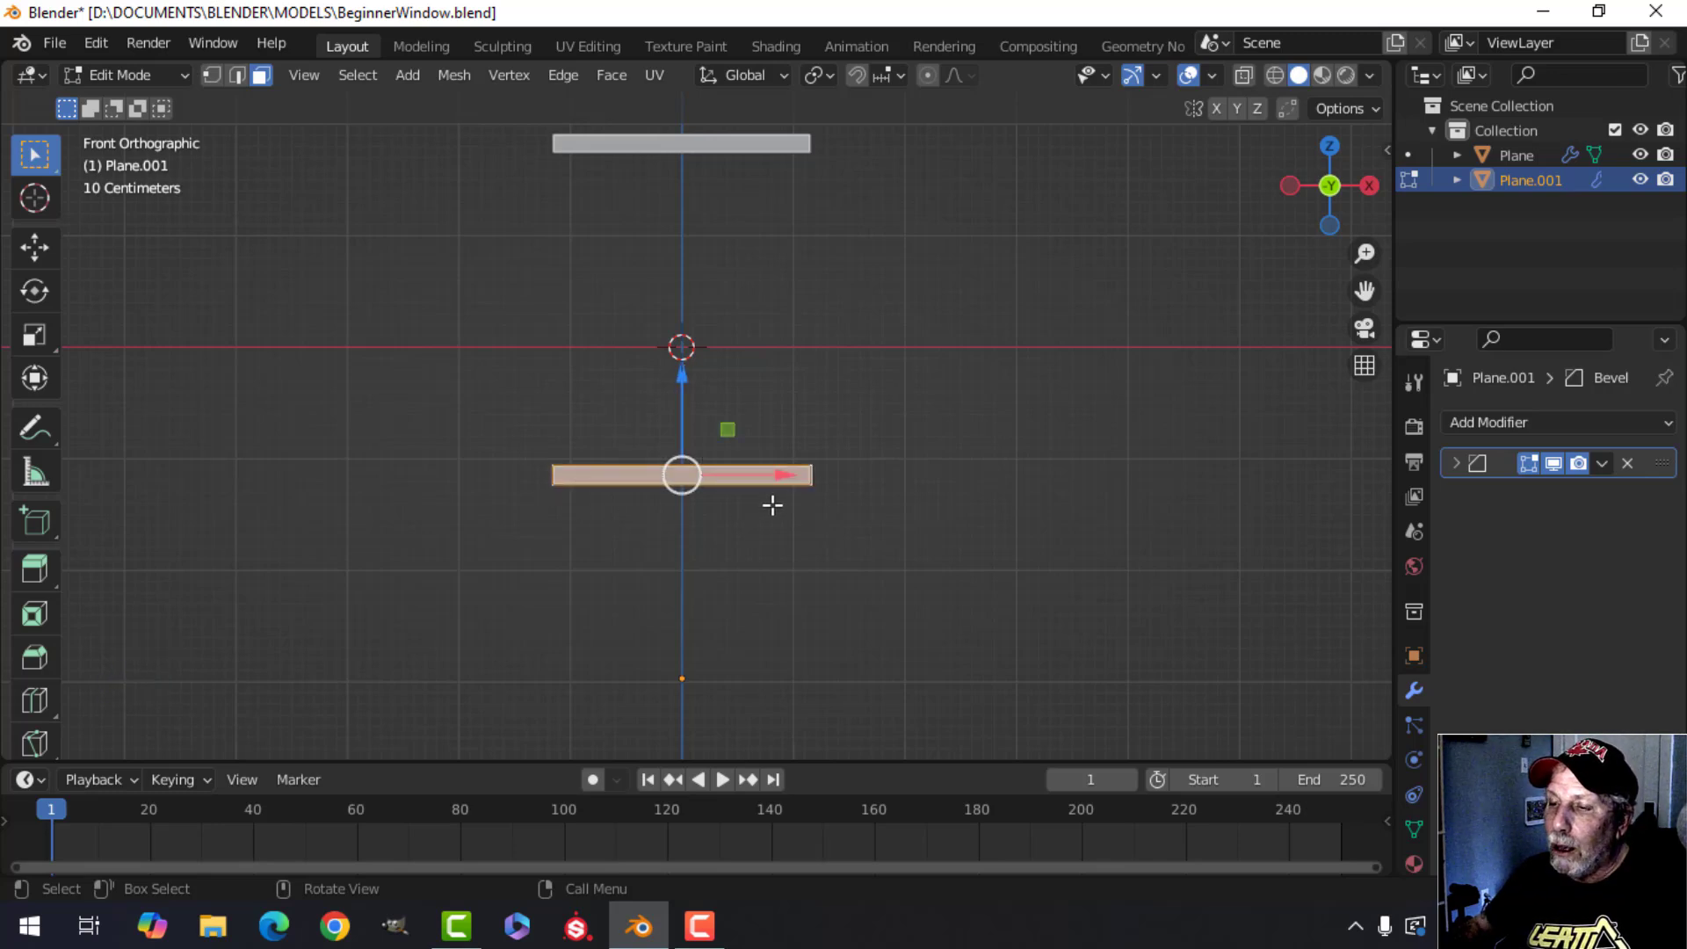
pyautogui.scroll(1, 778, 504)
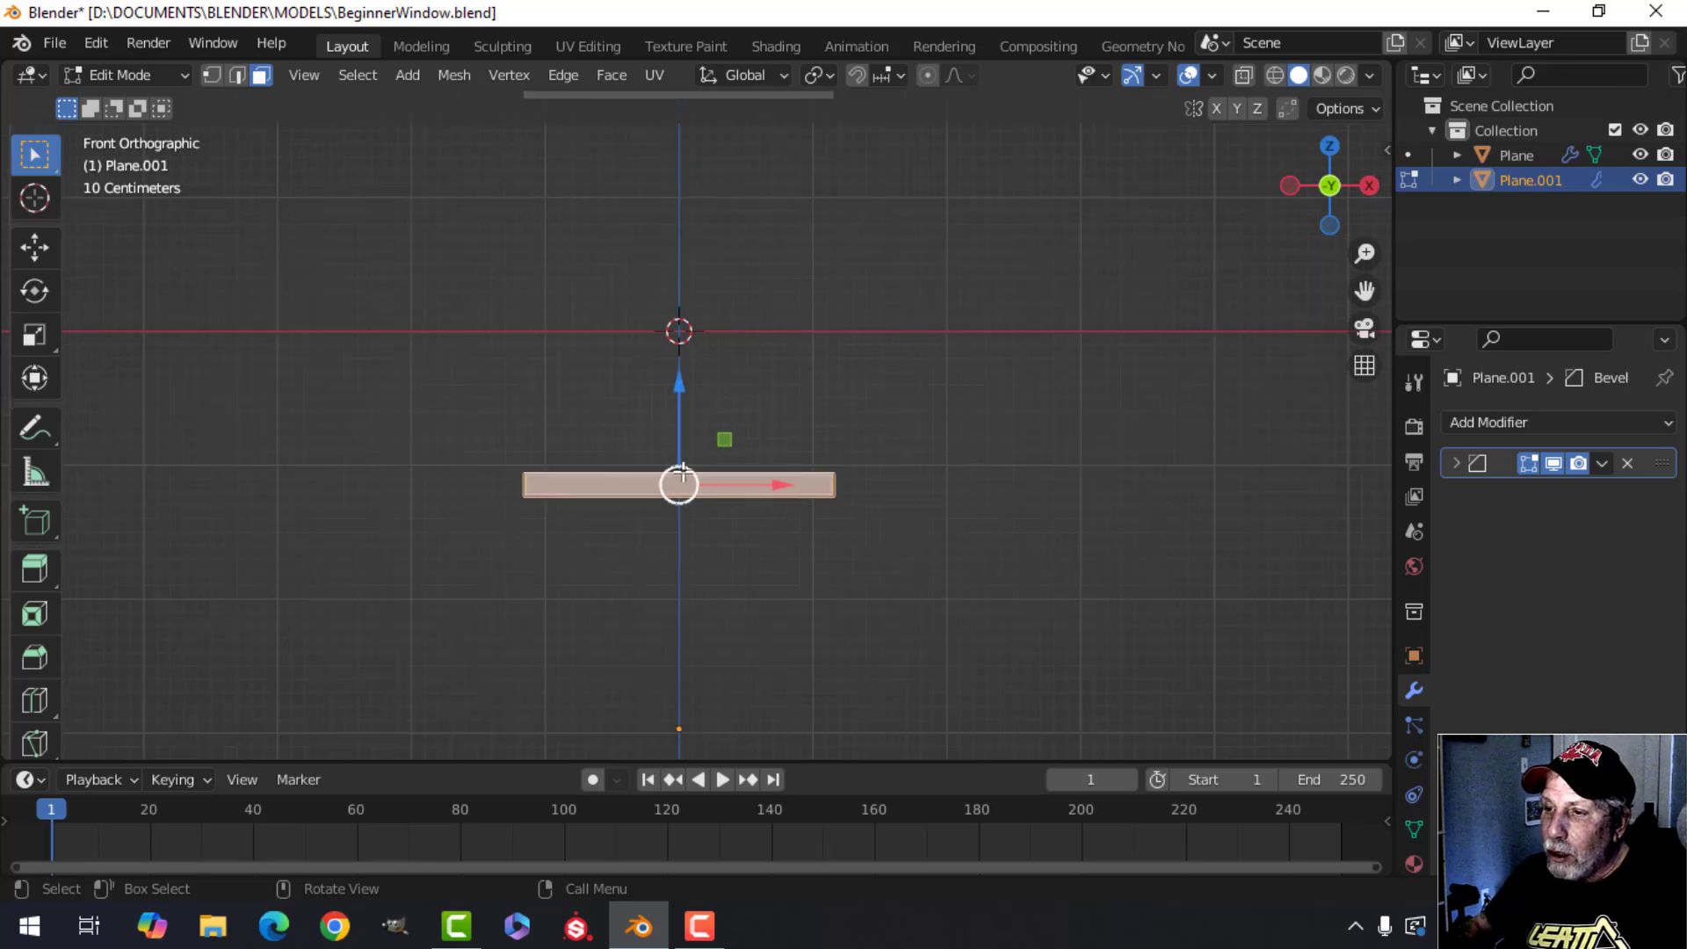
pyautogui.scroll(-1, 712, 480)
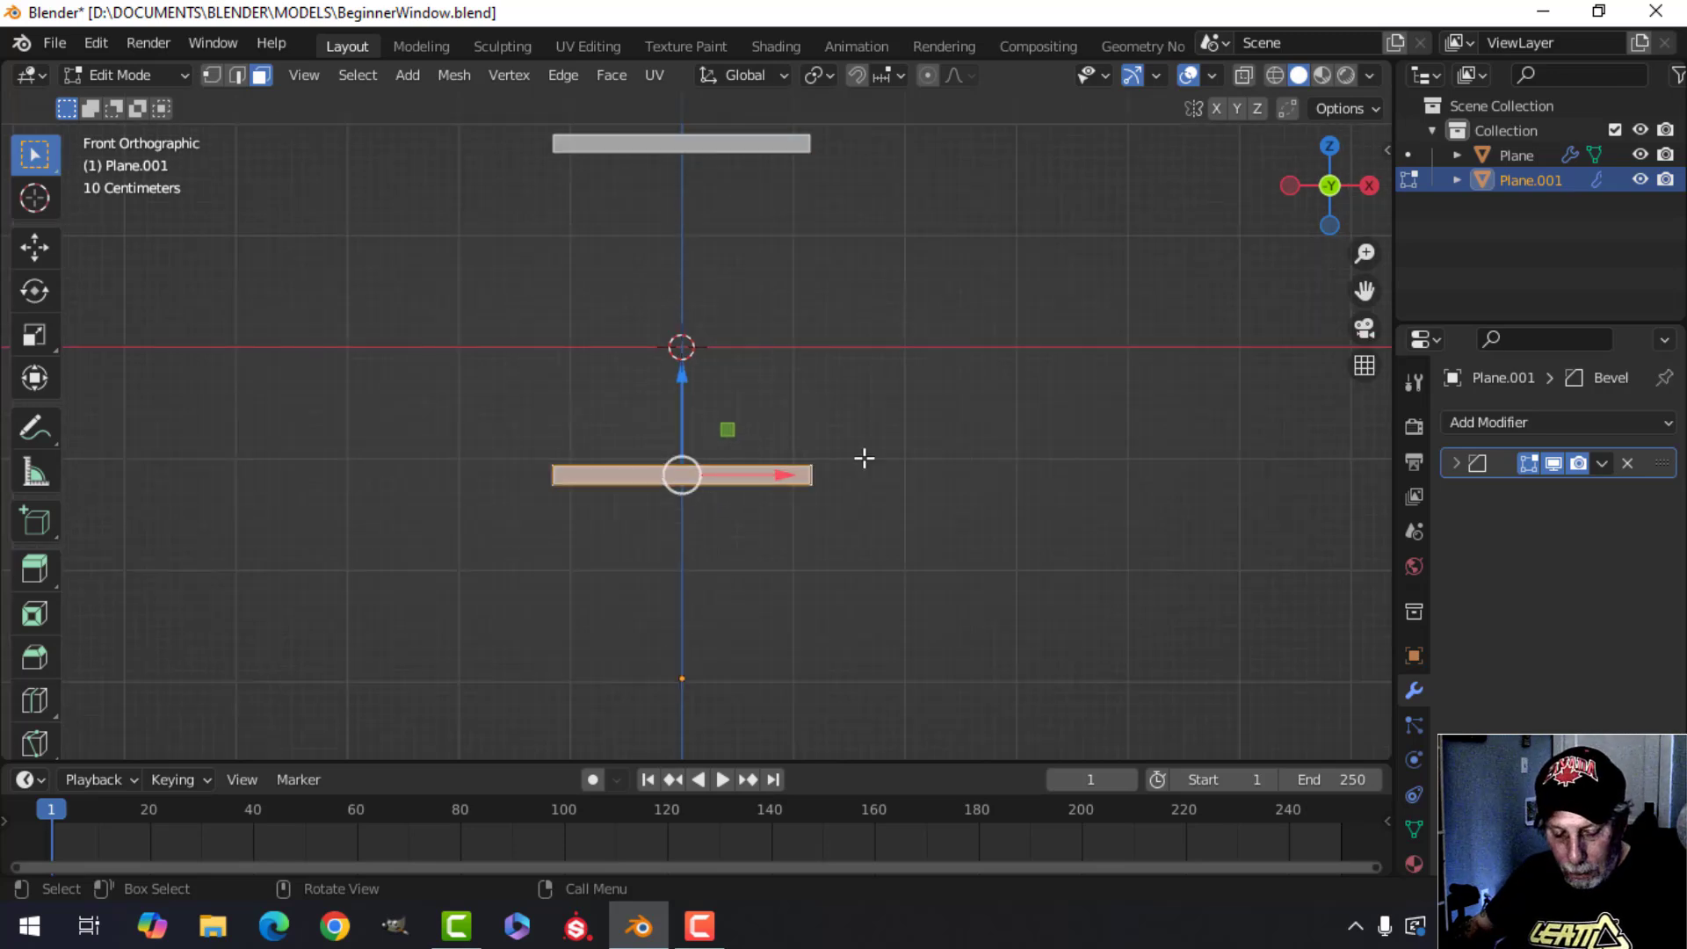
pyautogui.press('s')
pyautogui.press('z')
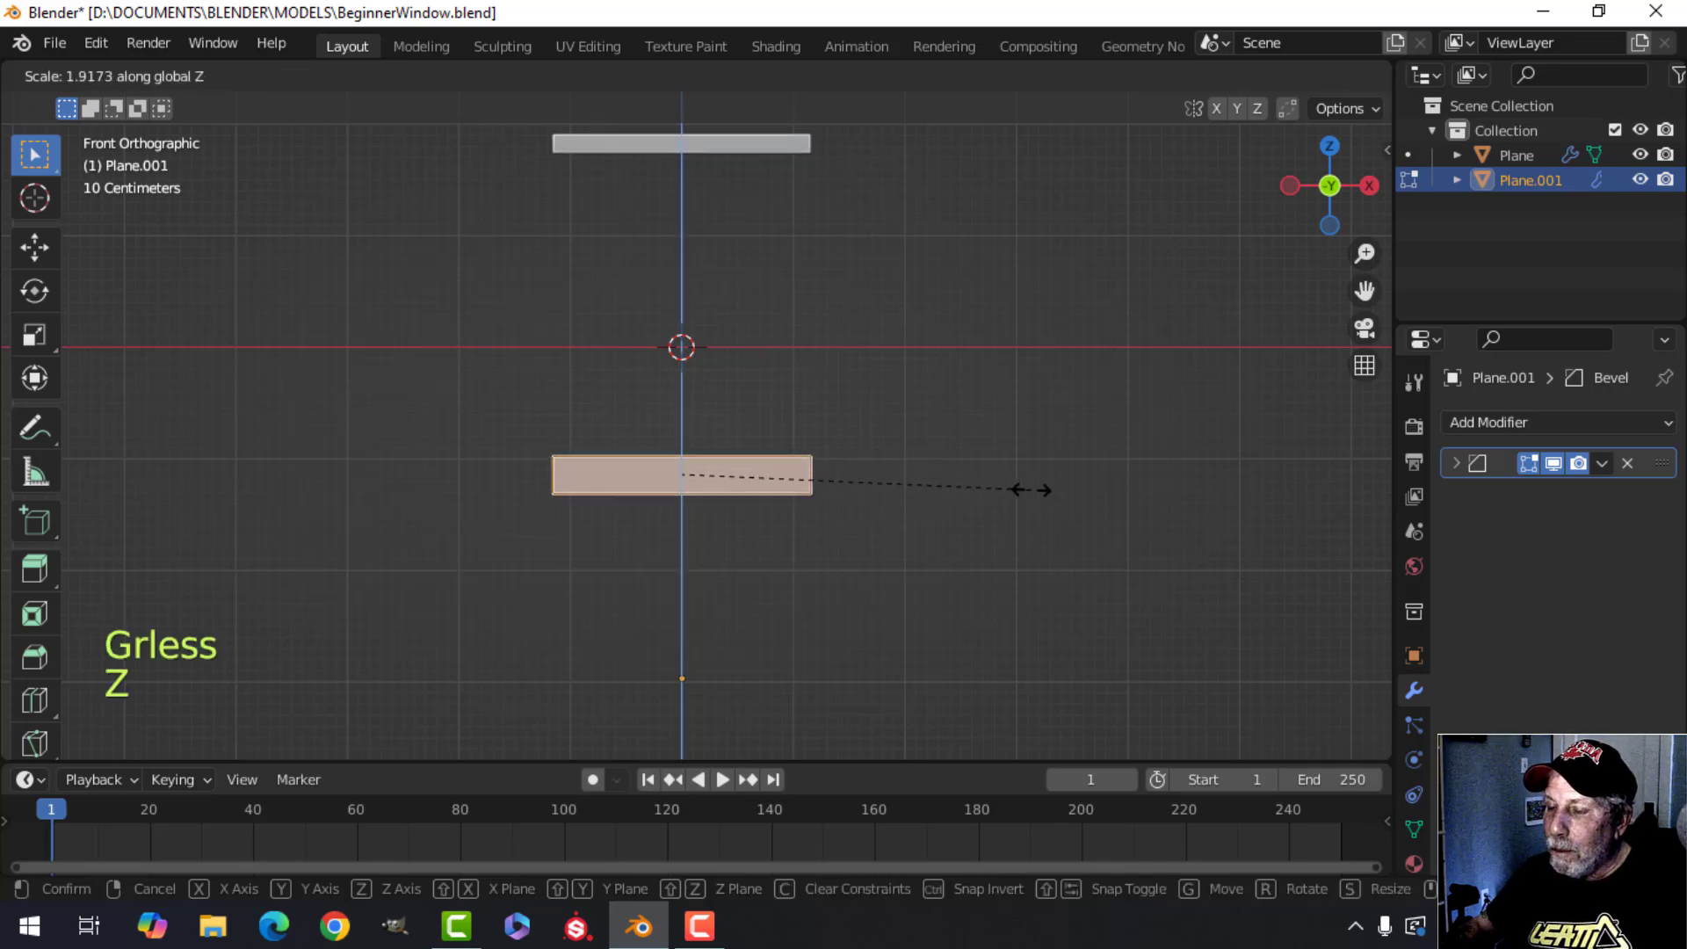
pyautogui.click(1130, 501)
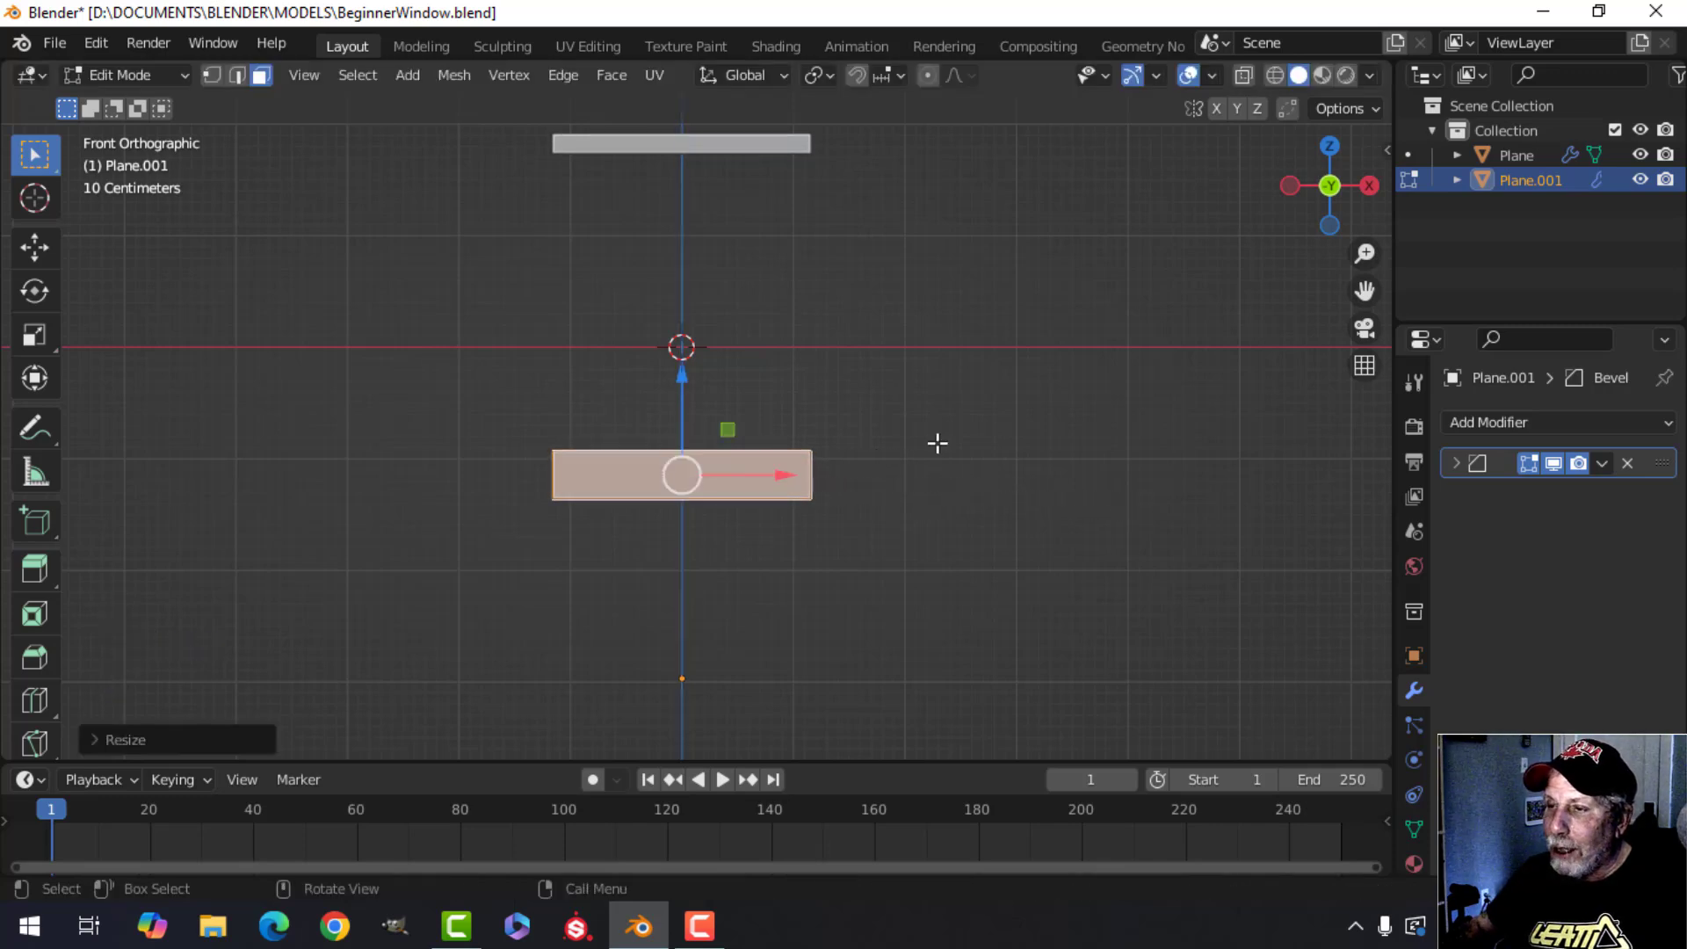
pyautogui.moveTo(847, 264); pyautogui.dragTo(860, 412, button='middle')
pyautogui.press('Tab')
pyautogui.hotkey('alt', 'a')
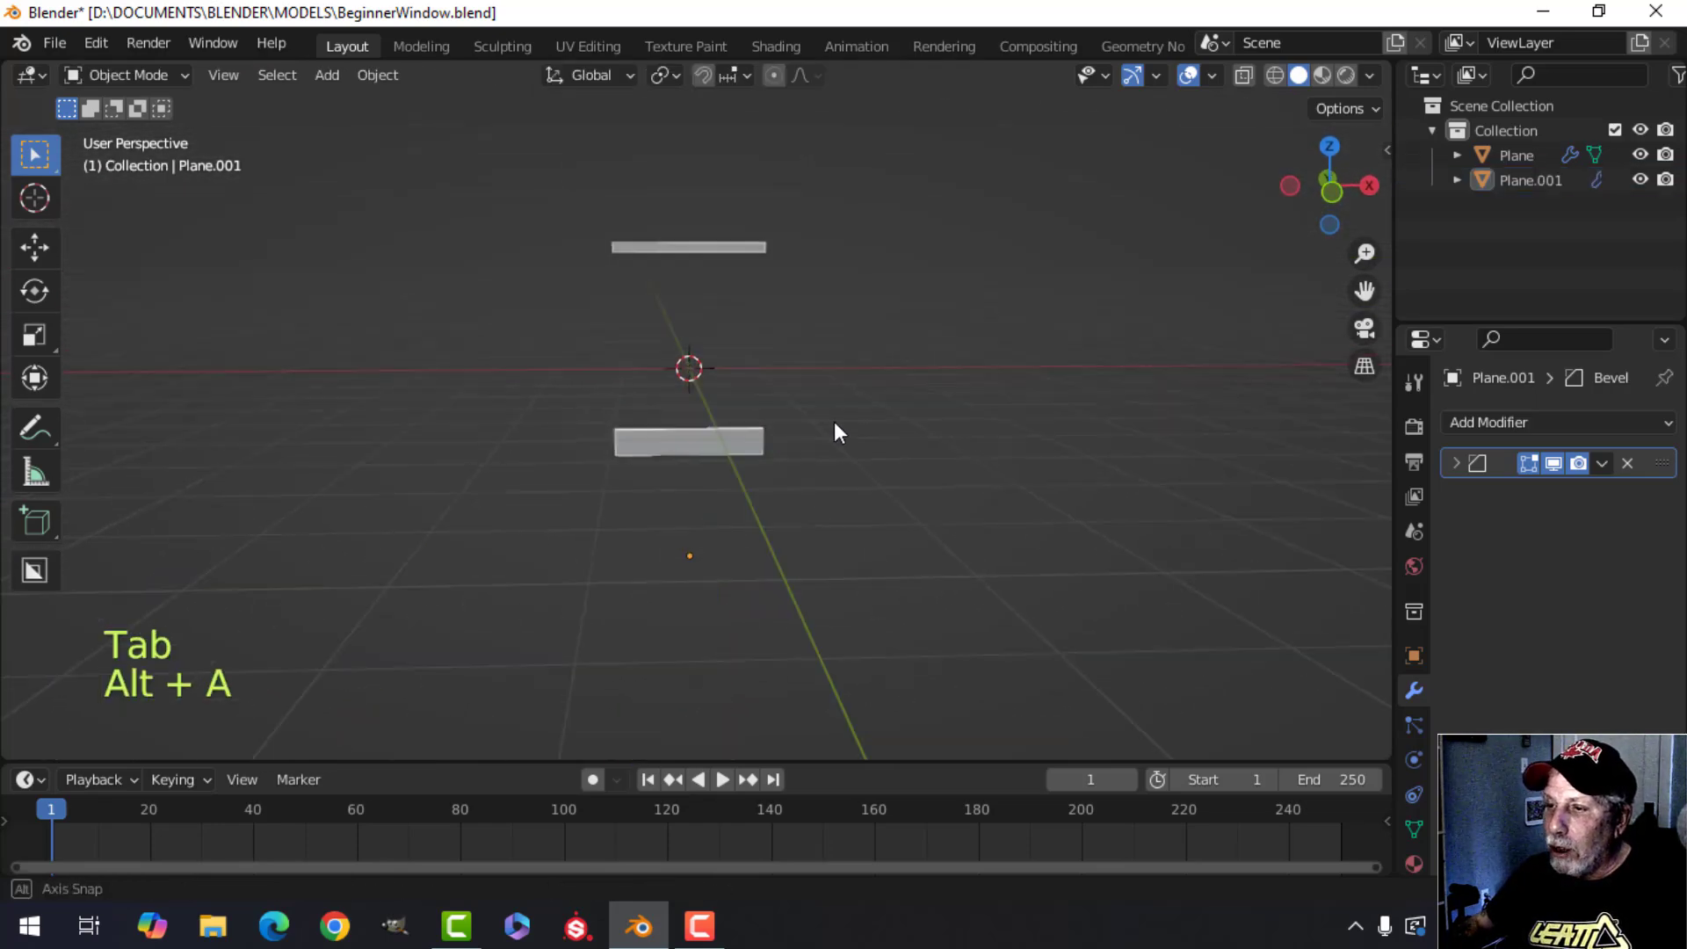
# Inspect the taller lower bar from the front view and from perspective angles.
pyautogui.click(695, 441)
pyautogui.press('KP_1')
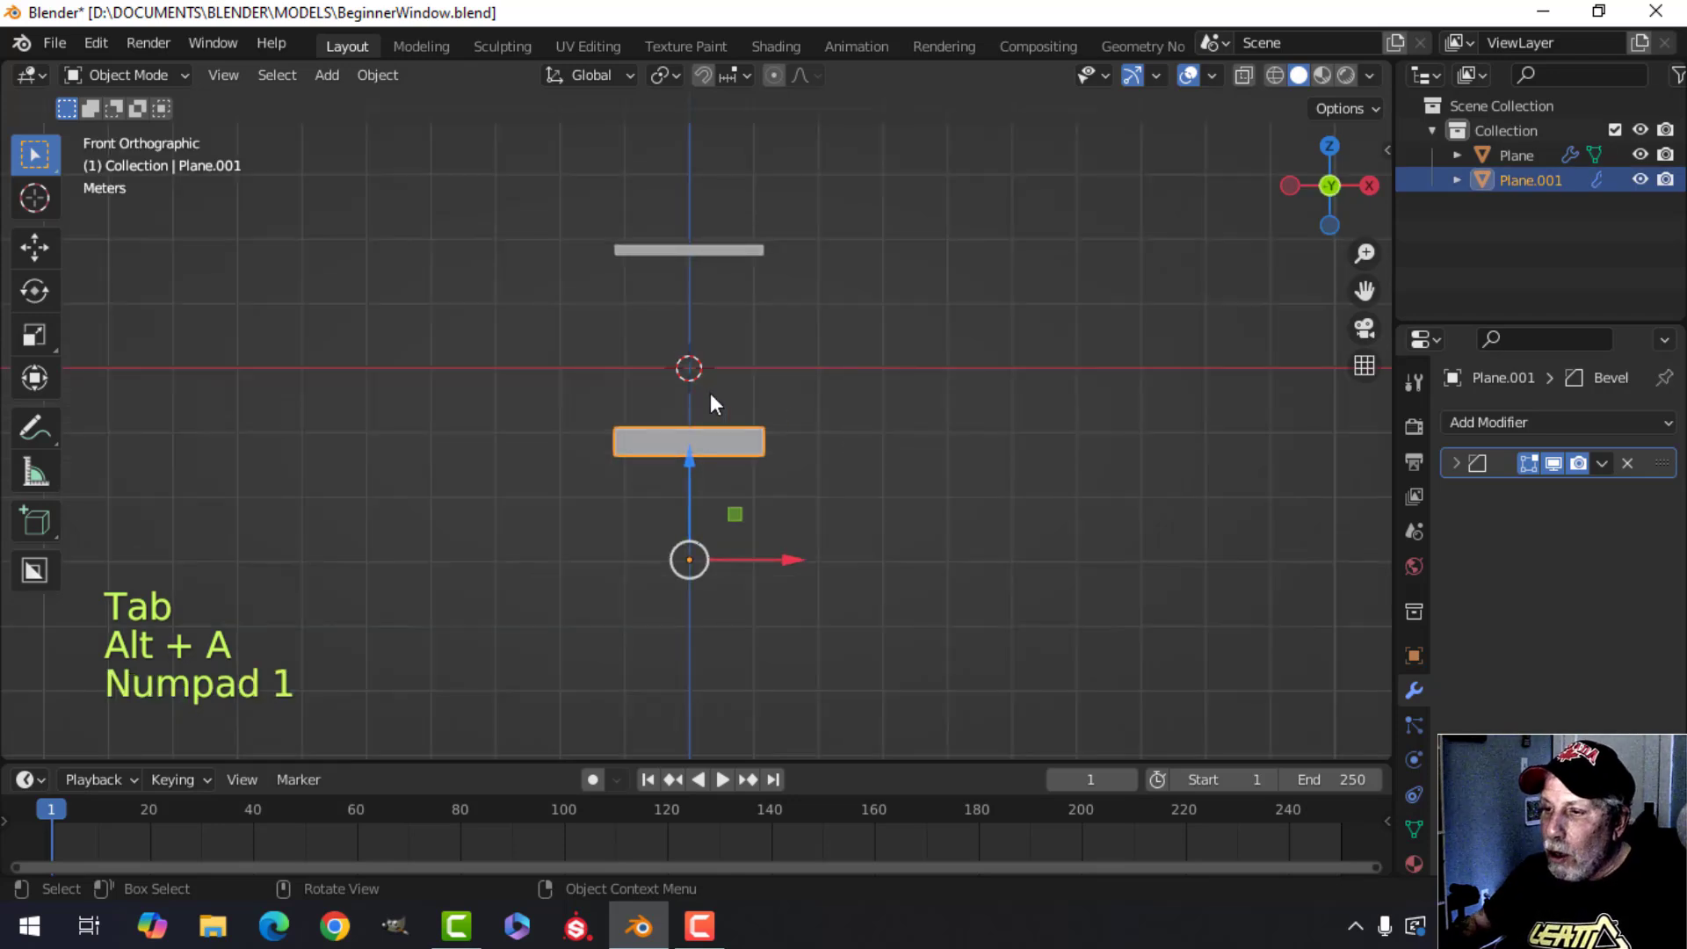
pyautogui.scroll(3, 687, 378)
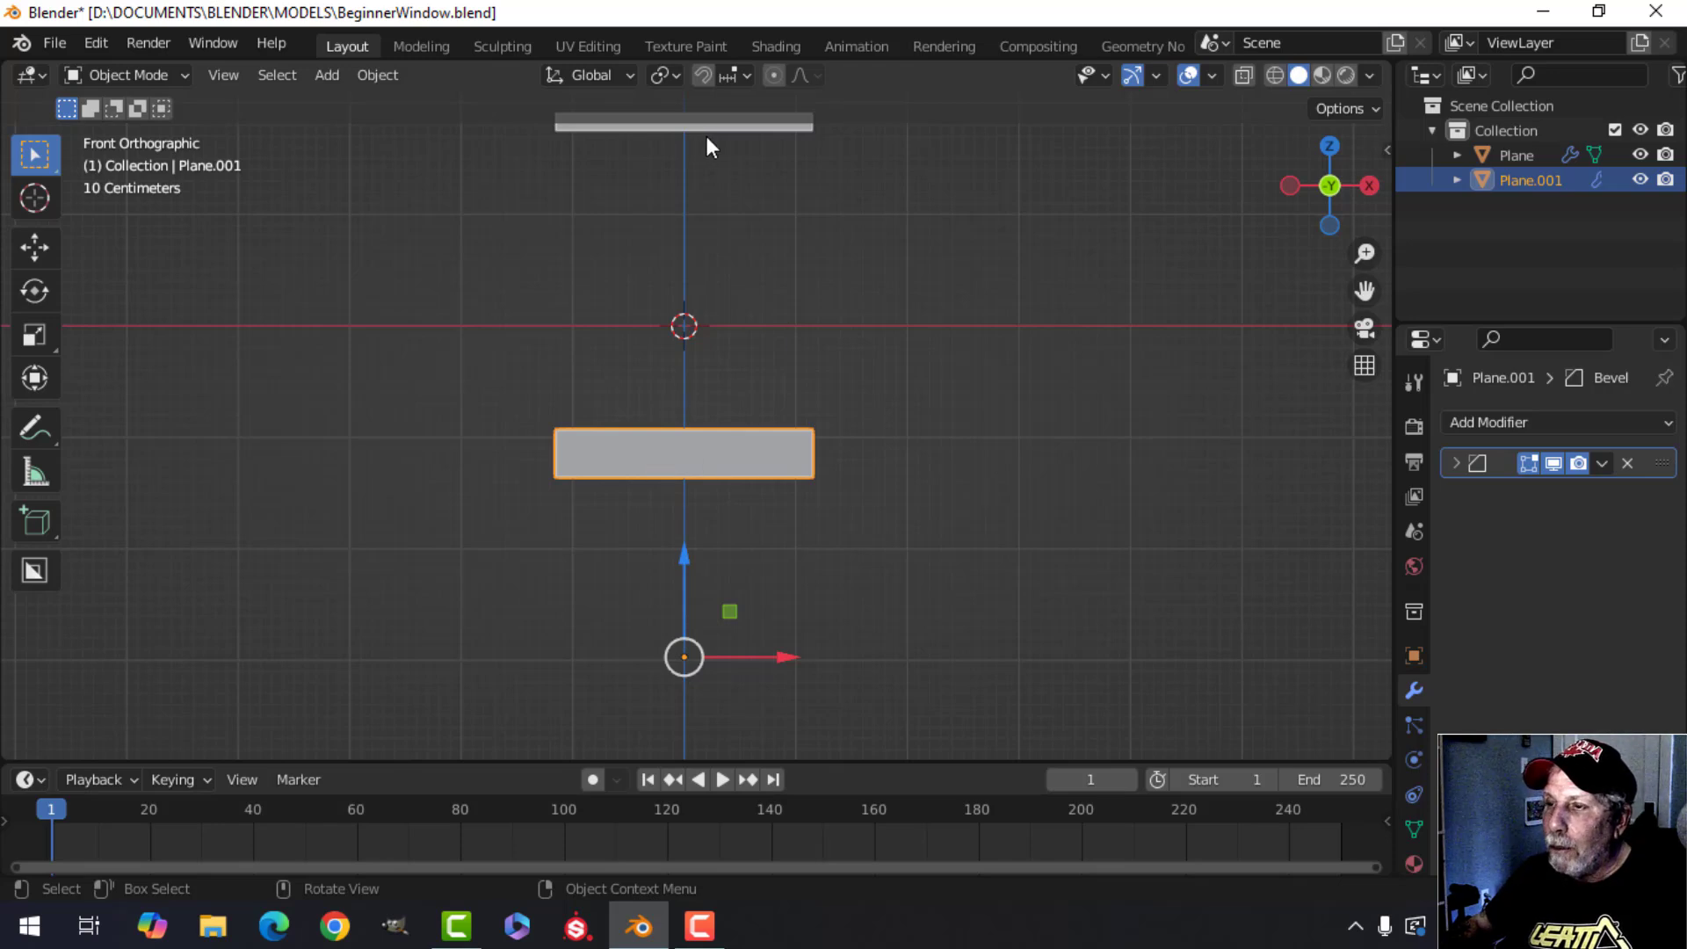
pyautogui.keyDown('shift'); pyautogui.moveTo(708, 143); pyautogui.dragTo(704, 210, button='middle'); pyautogui.keyUp('shift')
pyautogui.scroll(-1, 661, 211)
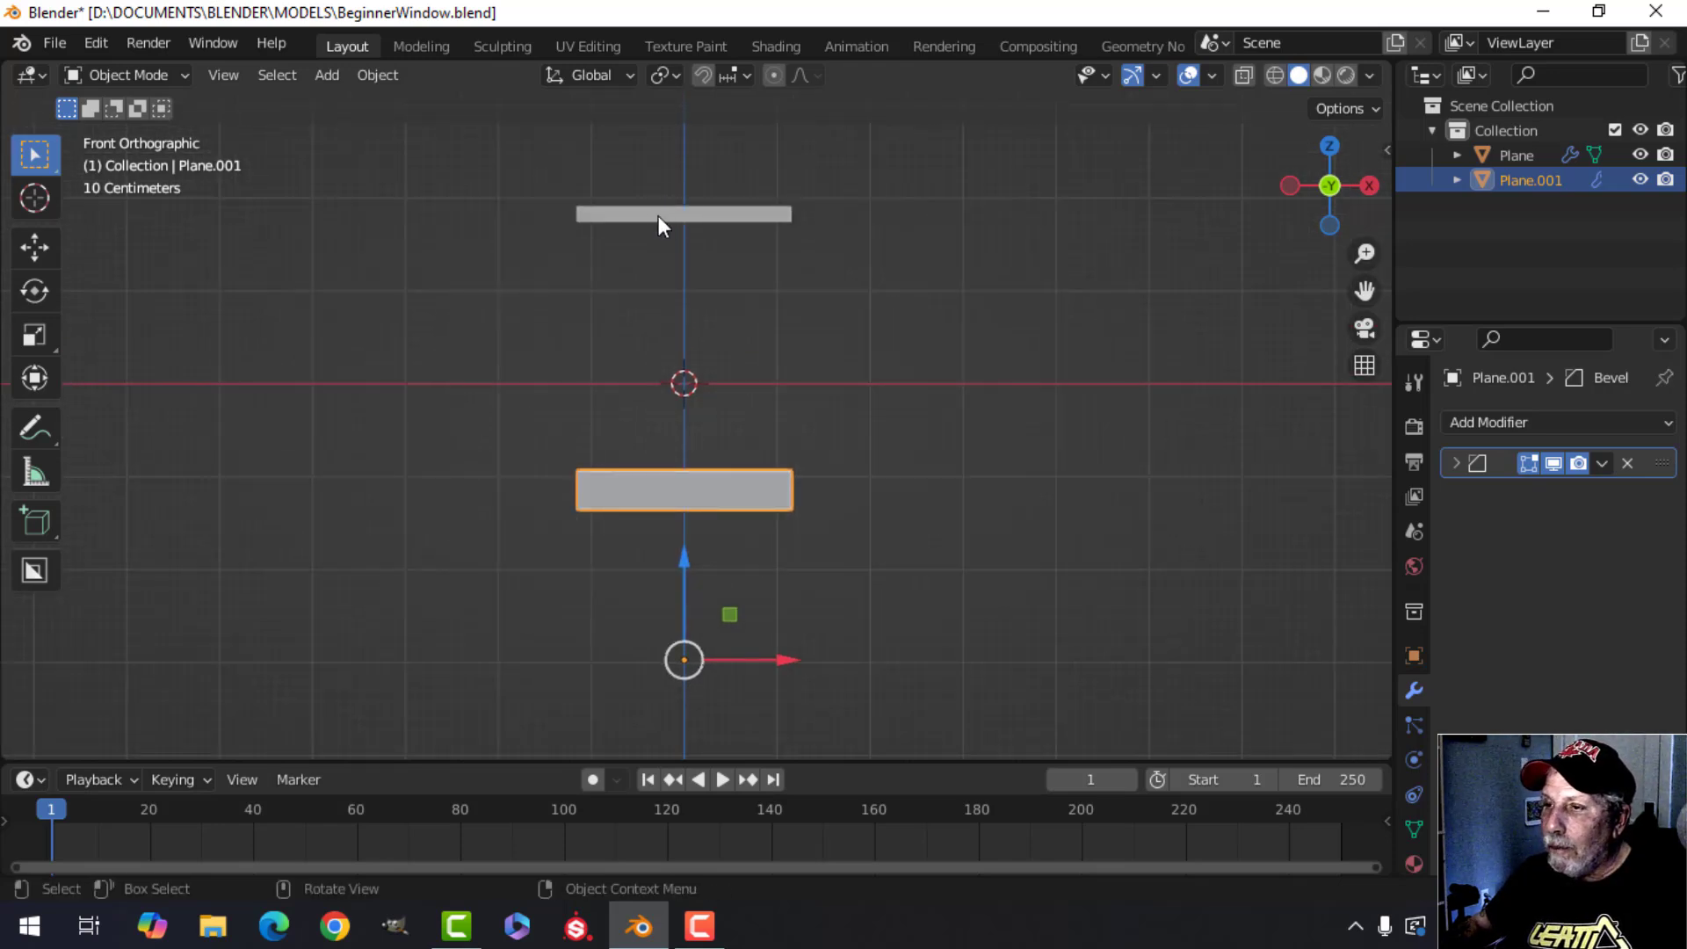
pyautogui.keyDown('shift'); pyautogui.moveTo(719, 352); pyautogui.dragTo(719, 323, button='middle'); pyautogui.keyUp('shift')
pyautogui.press('KP_1')
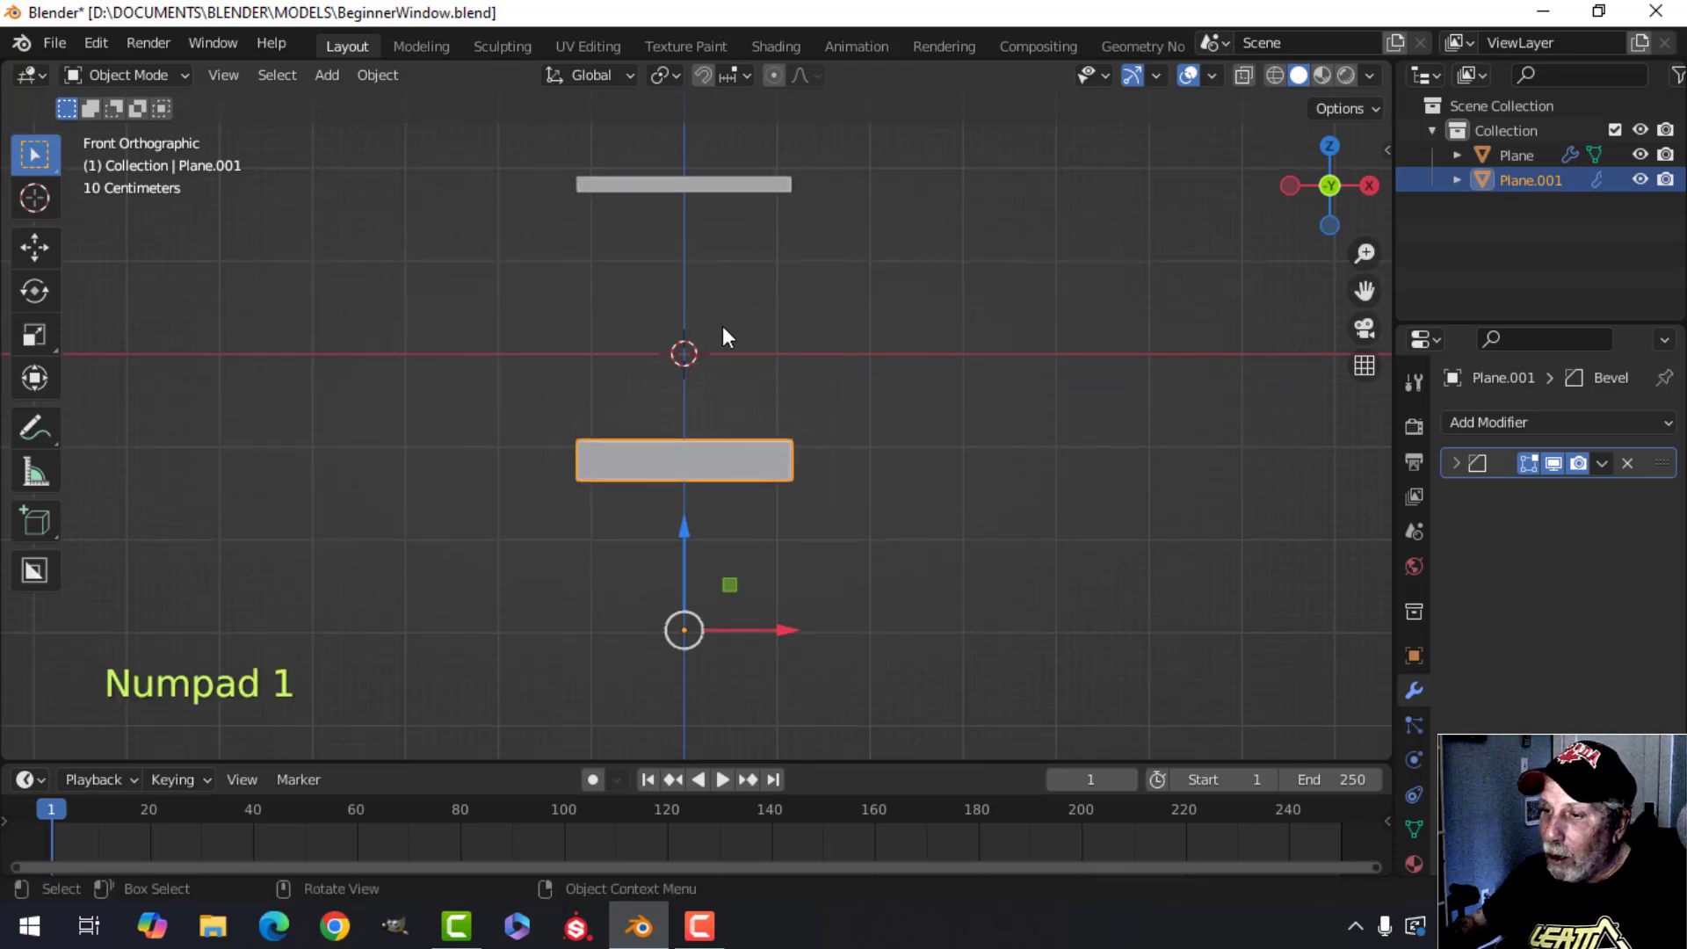
pyautogui.scroll(2, 722, 325)
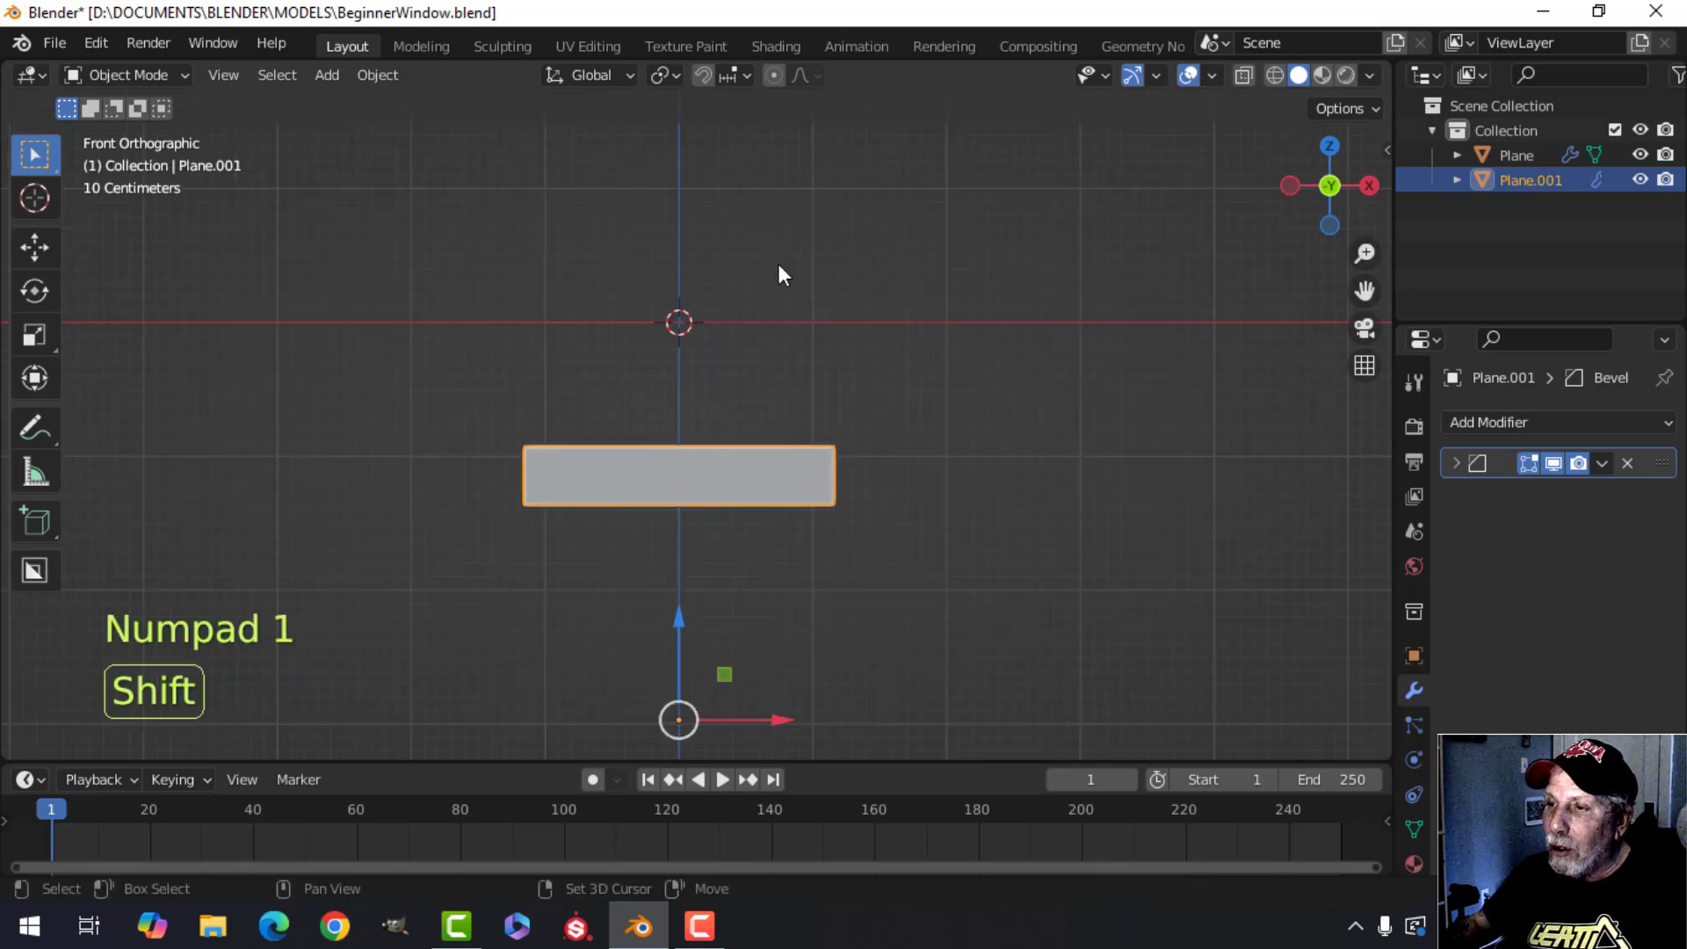
pyautogui.keyDown('shift'); pyautogui.scroll(3, 778, 264); pyautogui.keyUp('shift')
pyautogui.scroll(-1, 740, 232)
pyautogui.keyDown('shift'); pyautogui.scroll(-2, 761, 263); pyautogui.keyUp('shift')
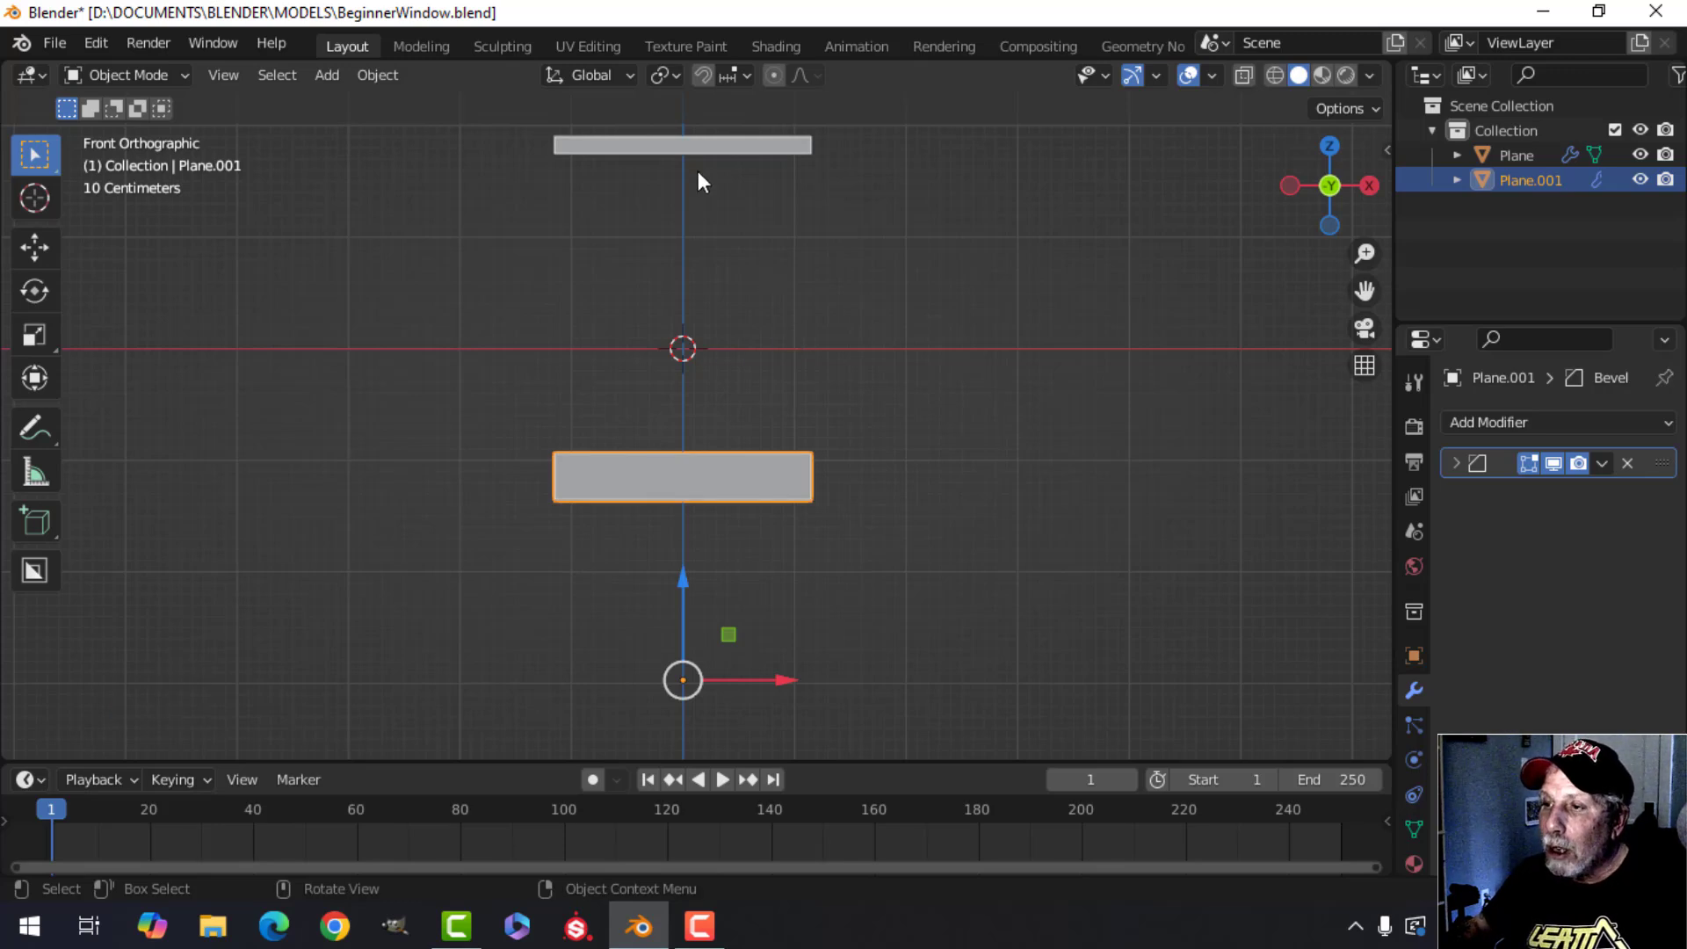
pyautogui.moveTo(888, 452); pyautogui.dragTo(740, 534, button='middle')
pyautogui.hotkey('alt', 'a')
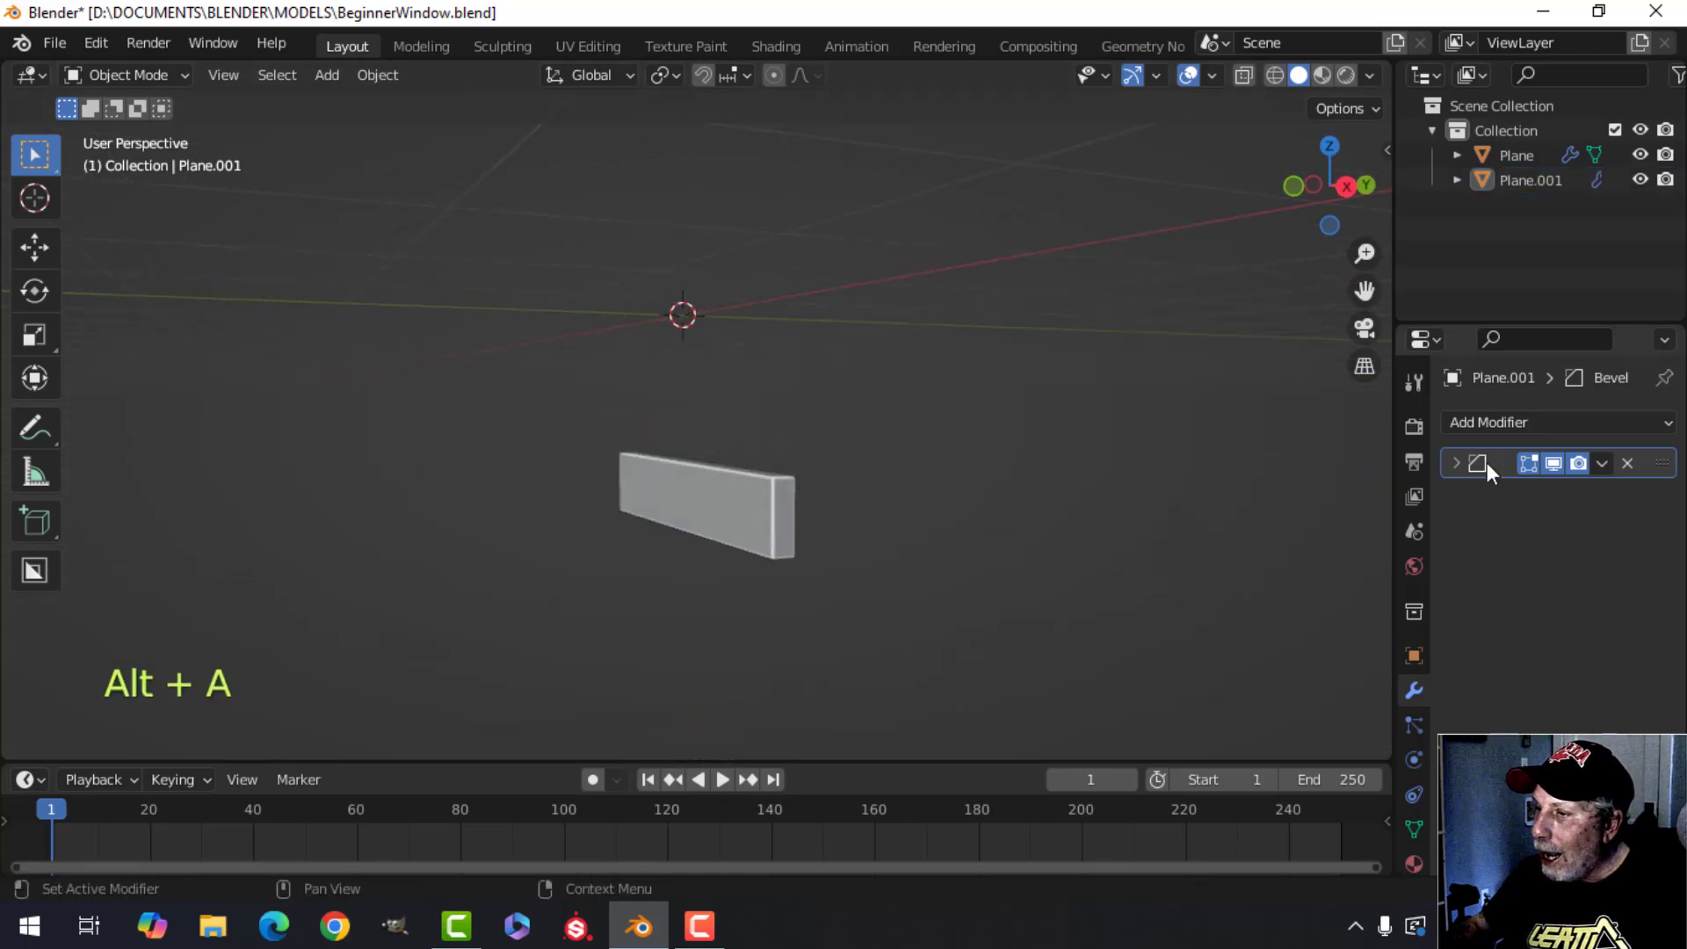
pyautogui.click(740, 512)
pyautogui.scroll(4, 835, 490)
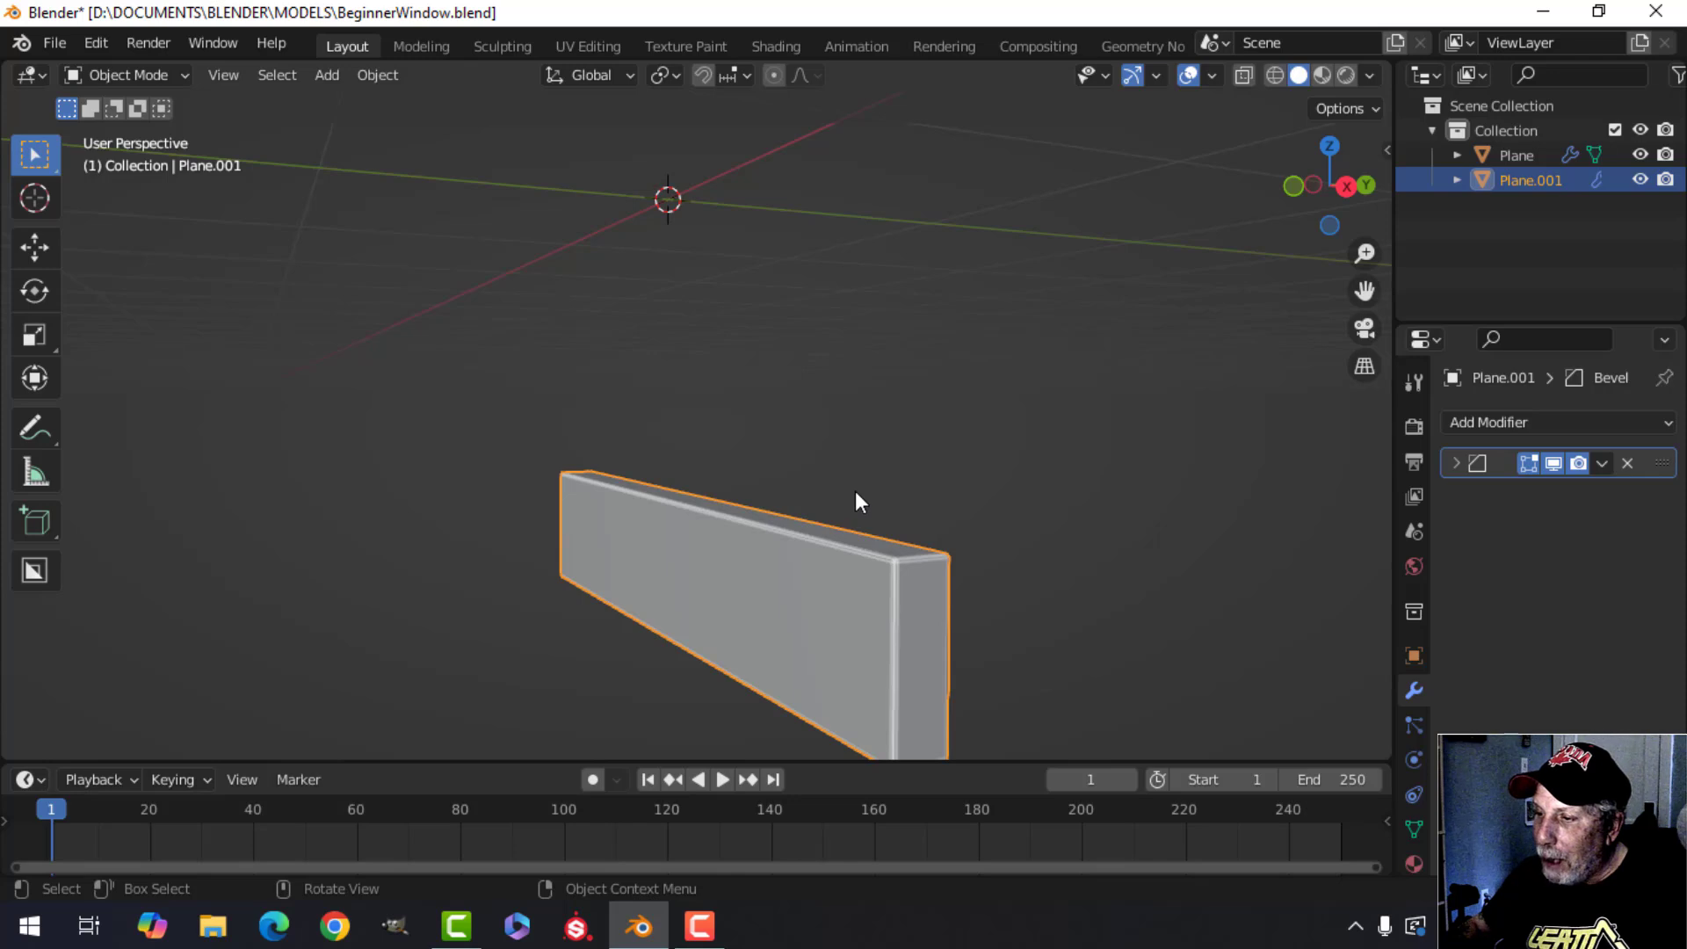
pyautogui.scroll(-4, 835, 439)
pyautogui.moveTo(806, 384); pyautogui.dragTo(772, 360, button='middle')
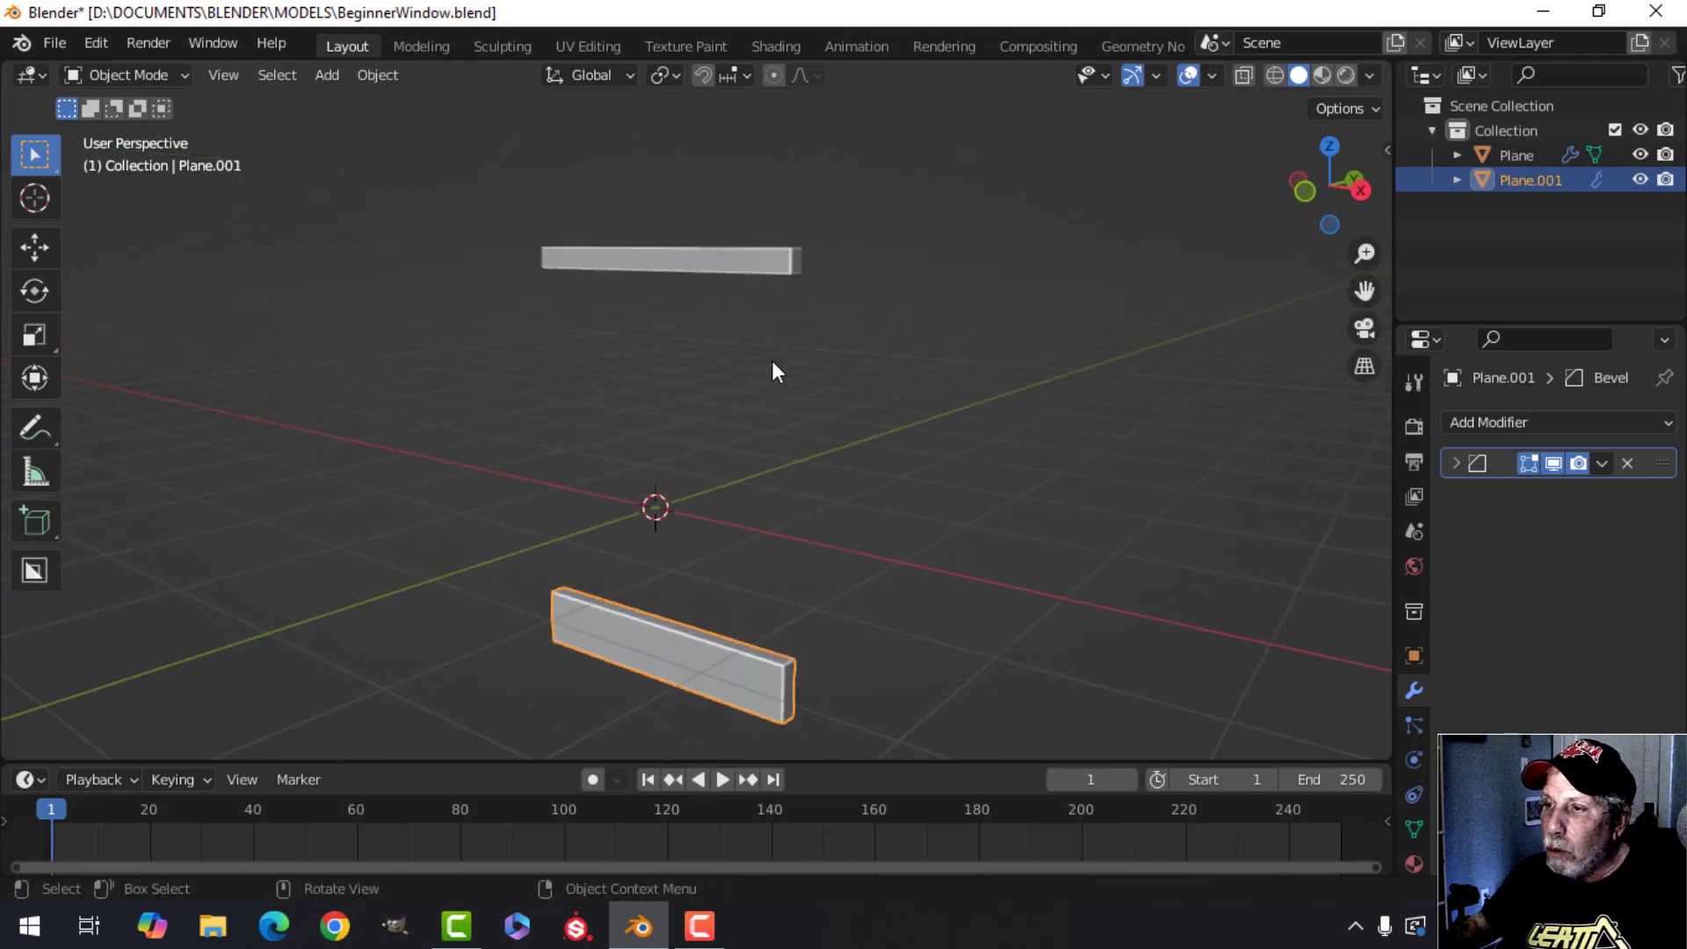
# Select the lower bar and toggle its Bevel modifier's edit-mode display off and back on.
pyautogui.click(749, 262)
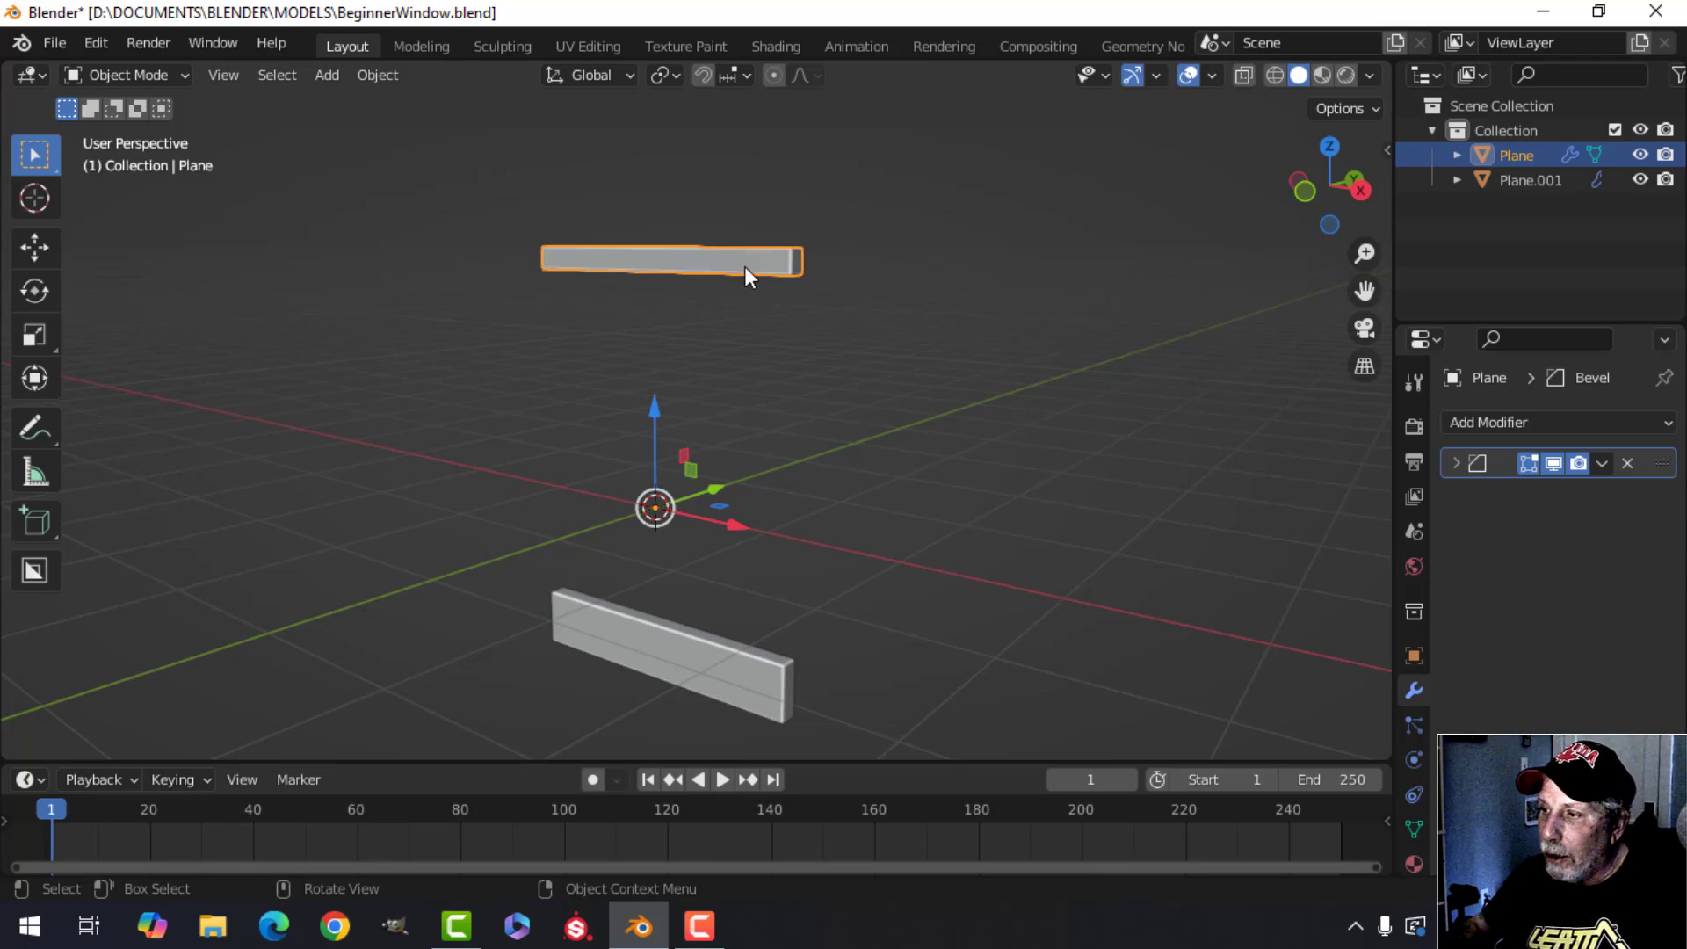
pyautogui.click(726, 678)
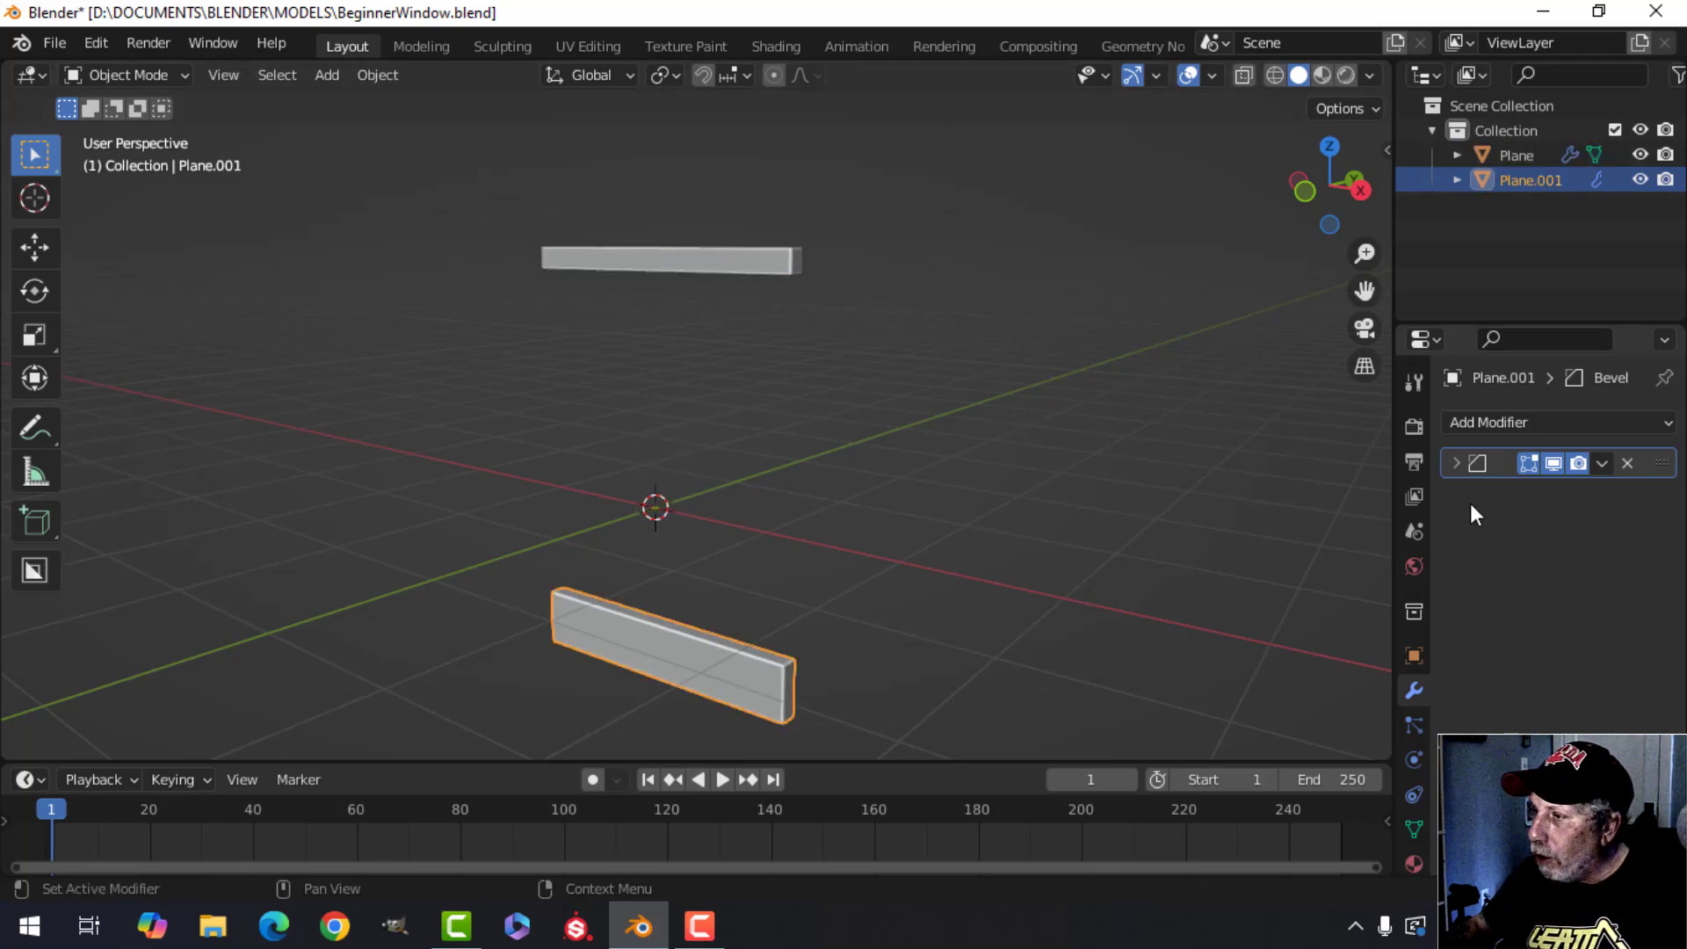
pyautogui.click(1554, 464)
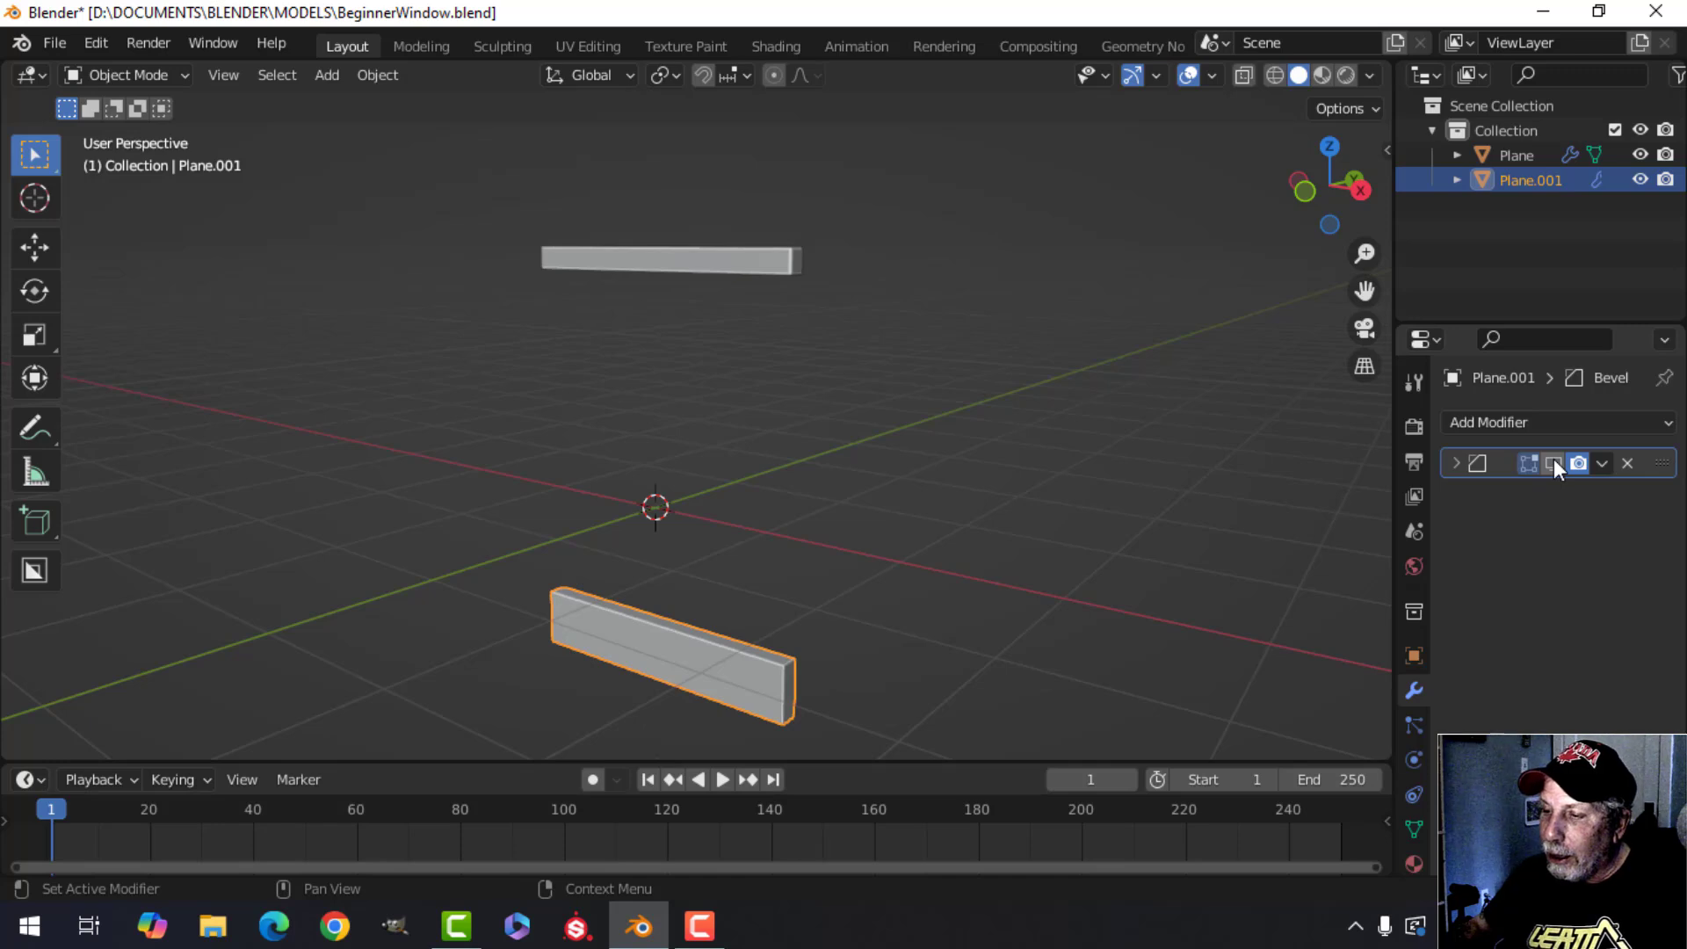
pyautogui.keyDown('shift'); pyautogui.moveTo(820, 673); pyautogui.dragTo(830, 627, button='middle'); pyautogui.keyUp('shift')
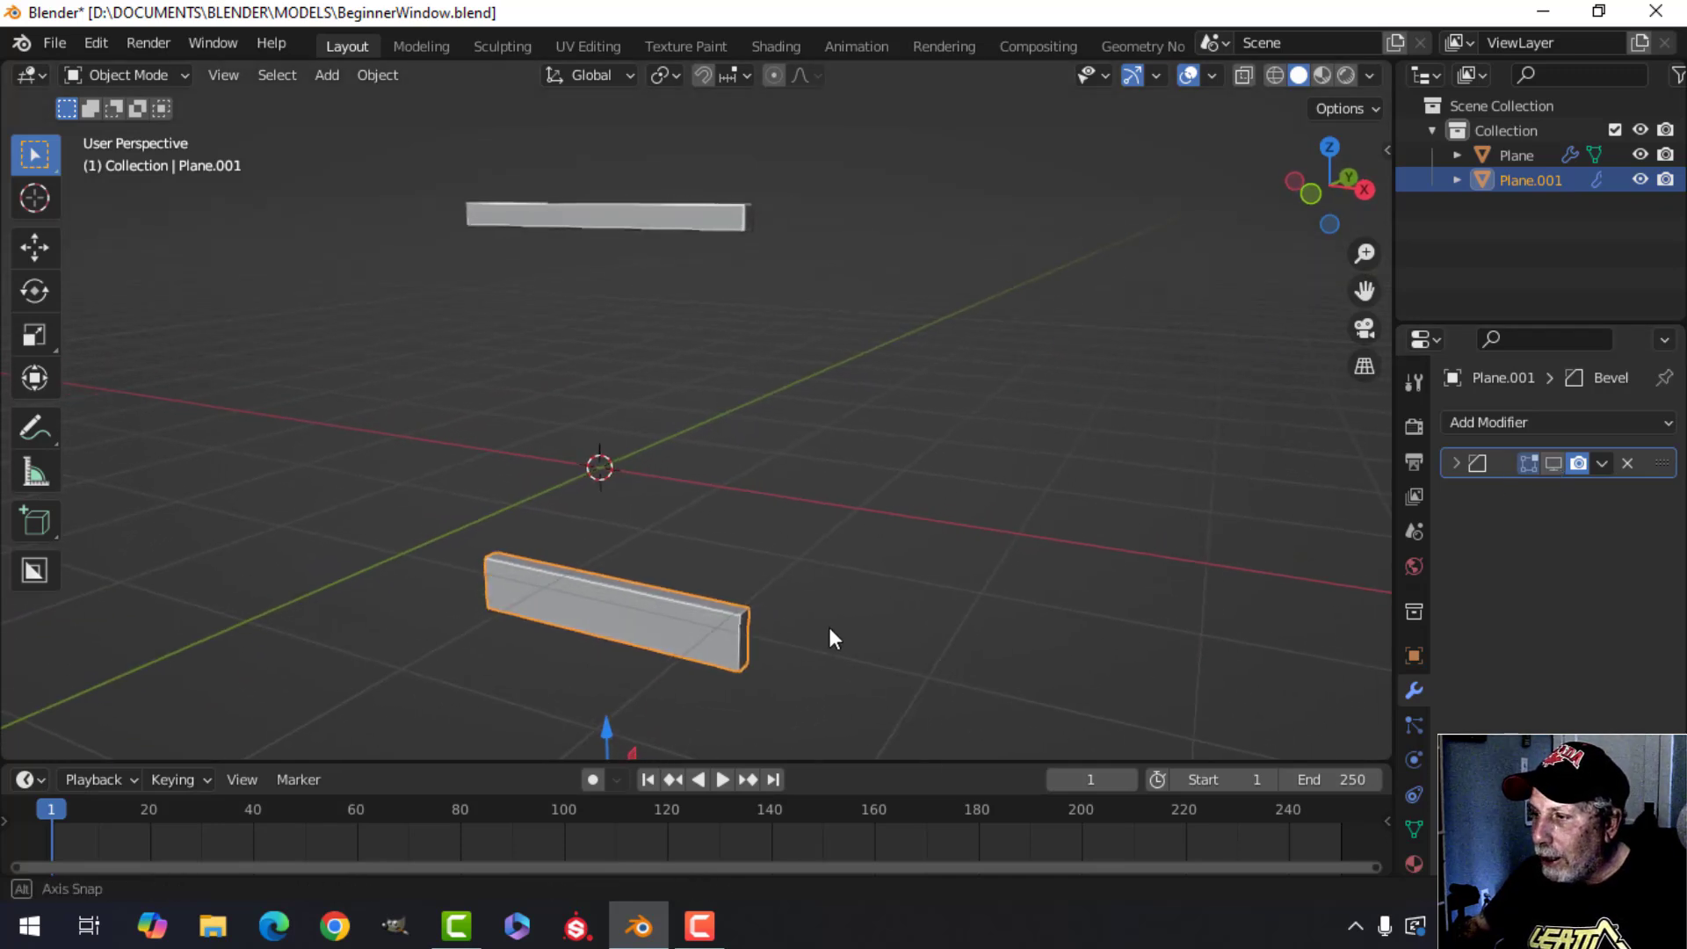
pyautogui.click(1551, 464)
# In the top bar's edit mode, duplicate all its geometry and rotate the copy 90 degrees around Y into a vertical bar.
pyautogui.keyDown('shift'); pyautogui.moveTo(588, 674); pyautogui.dragTo(650, 641, button='middle'); pyautogui.keyUp('shift')
pyautogui.press('KP_1')
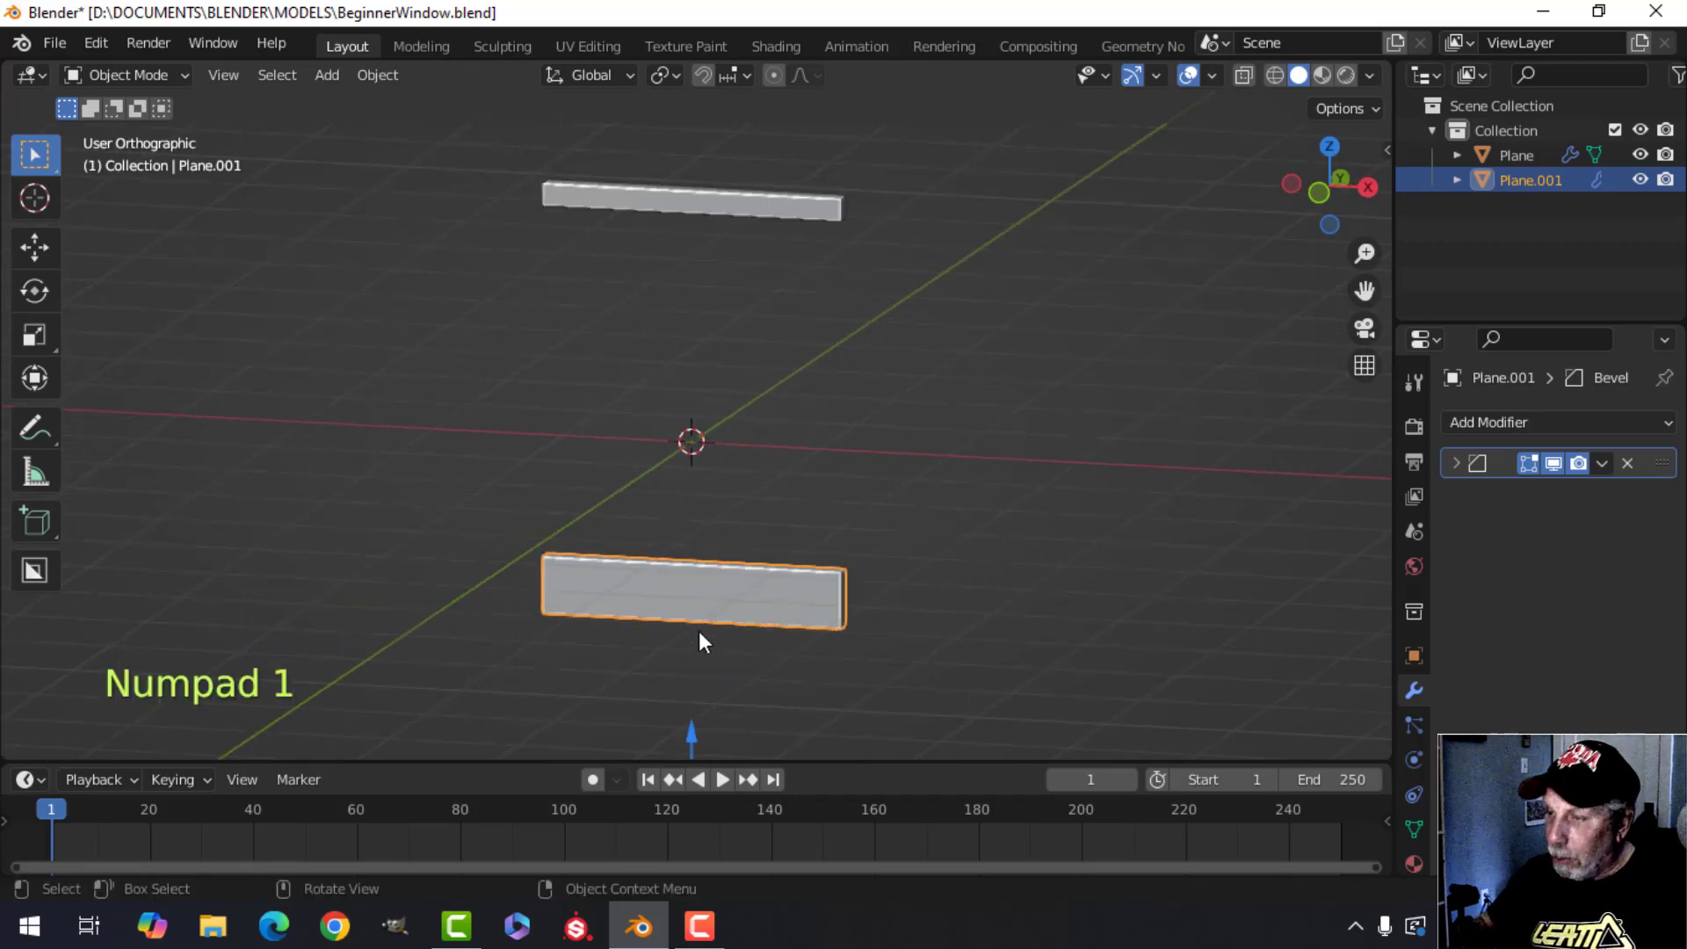
pyautogui.scroll(-1, 762, 426)
pyautogui.keyDown('shift'); pyautogui.moveTo(763, 426); pyautogui.dragTo(685, 422, button='middle'); pyautogui.keyUp('shift')
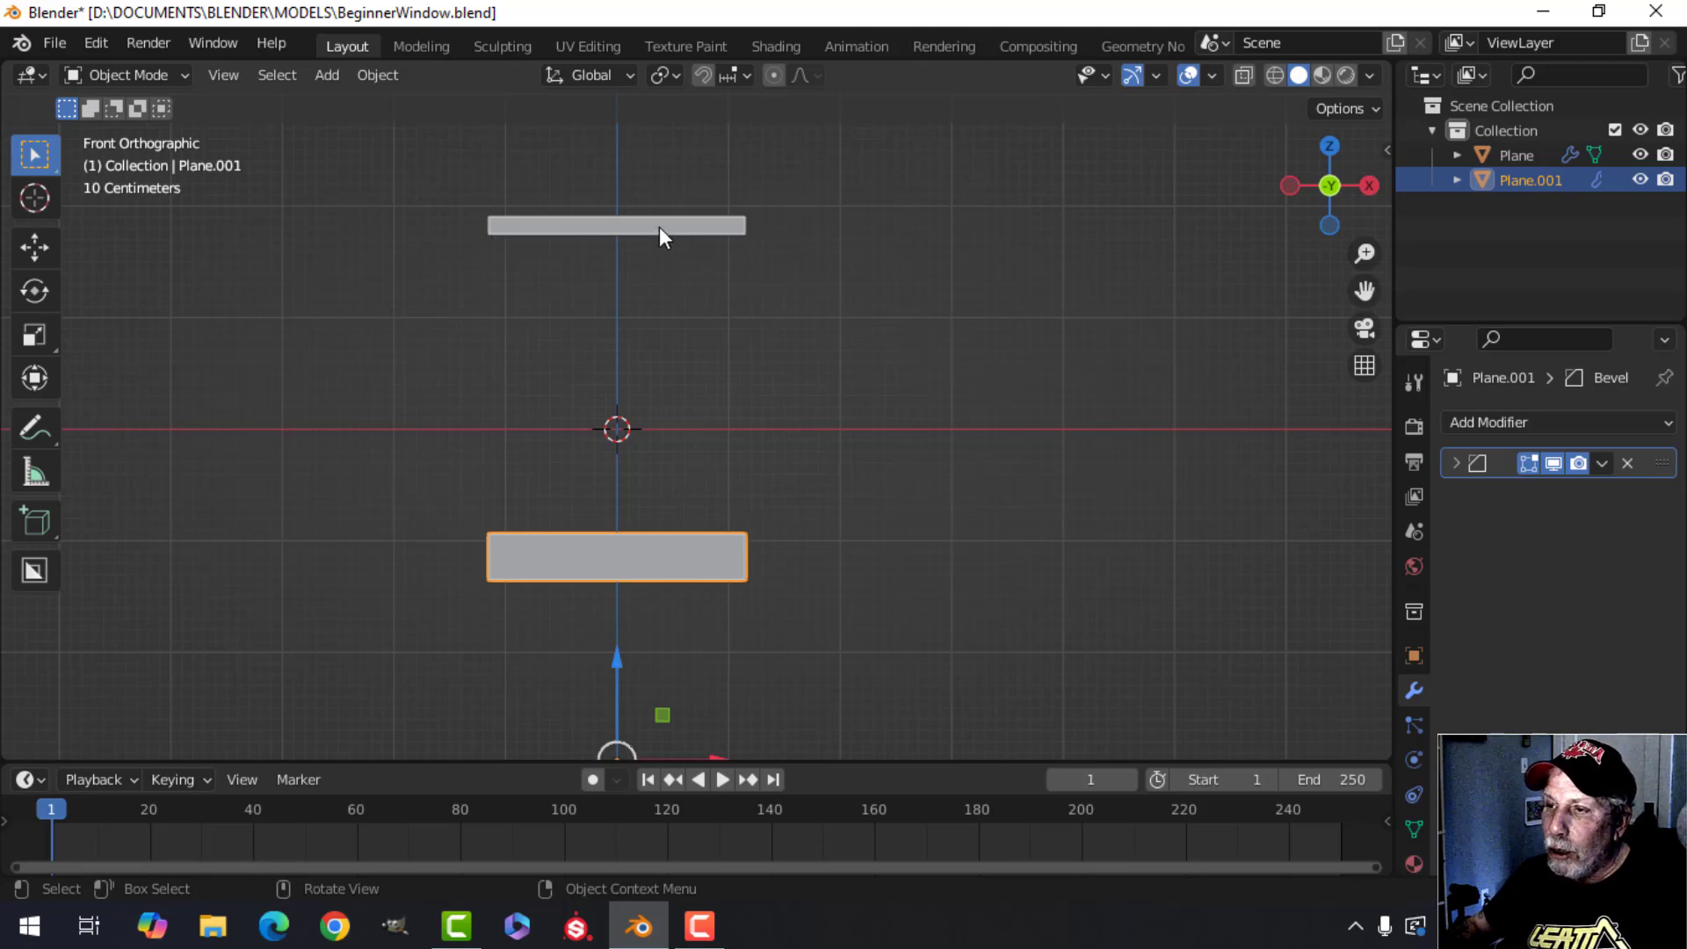
pyautogui.click(597, 227)
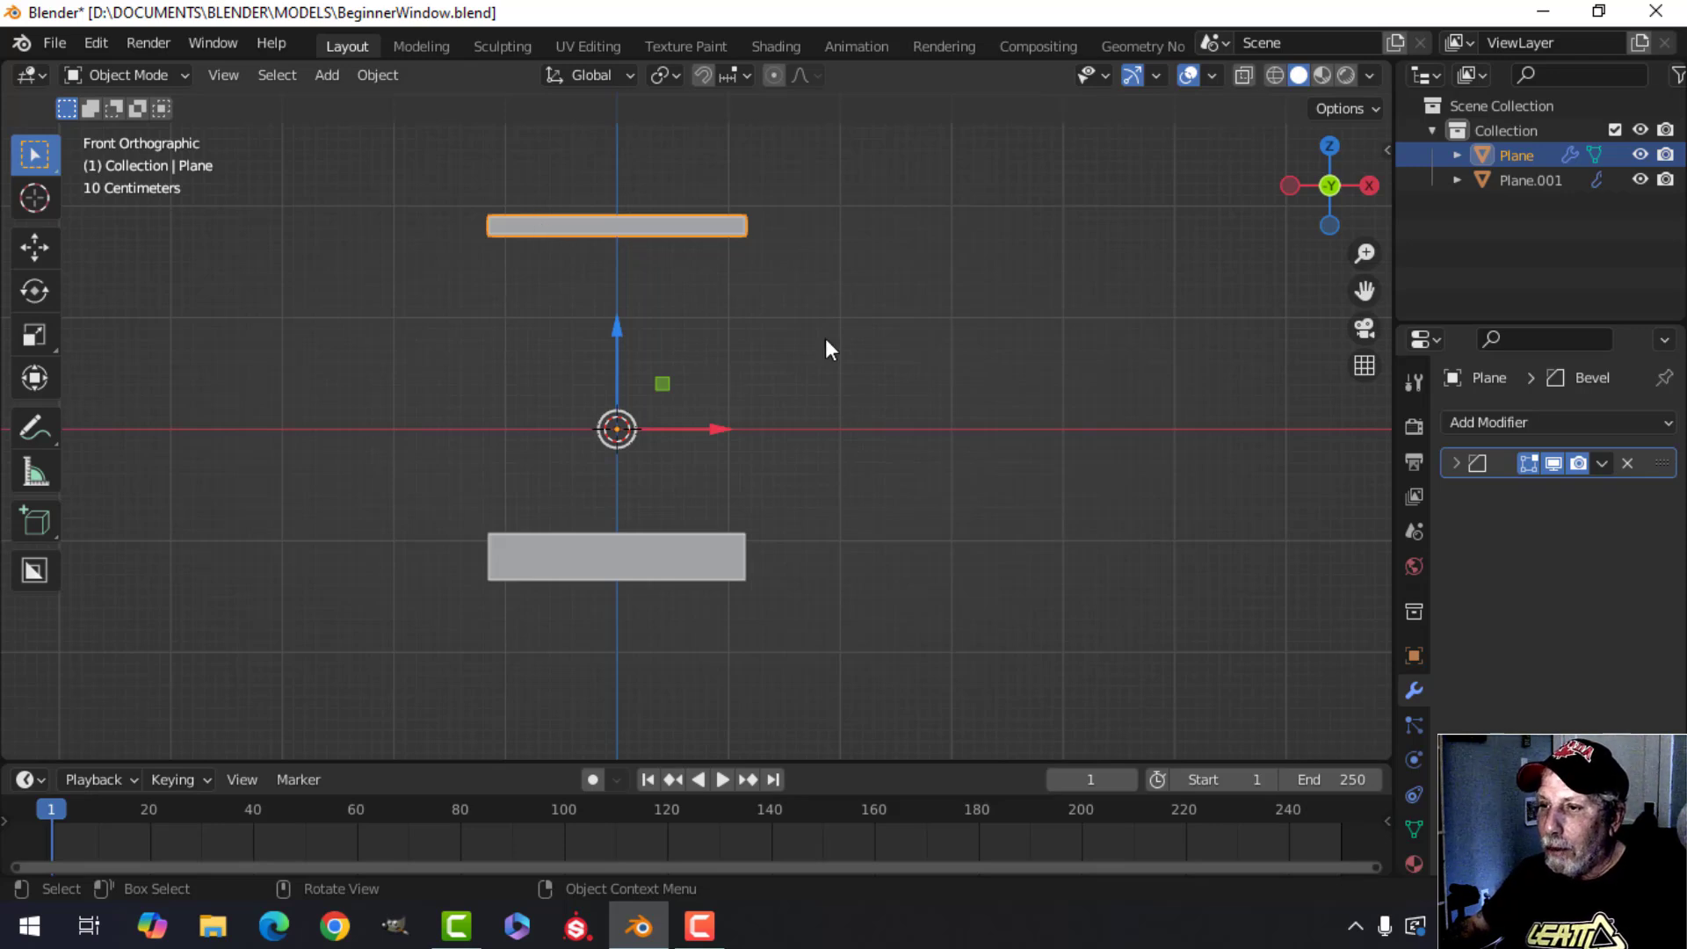
pyautogui.press('Tab')
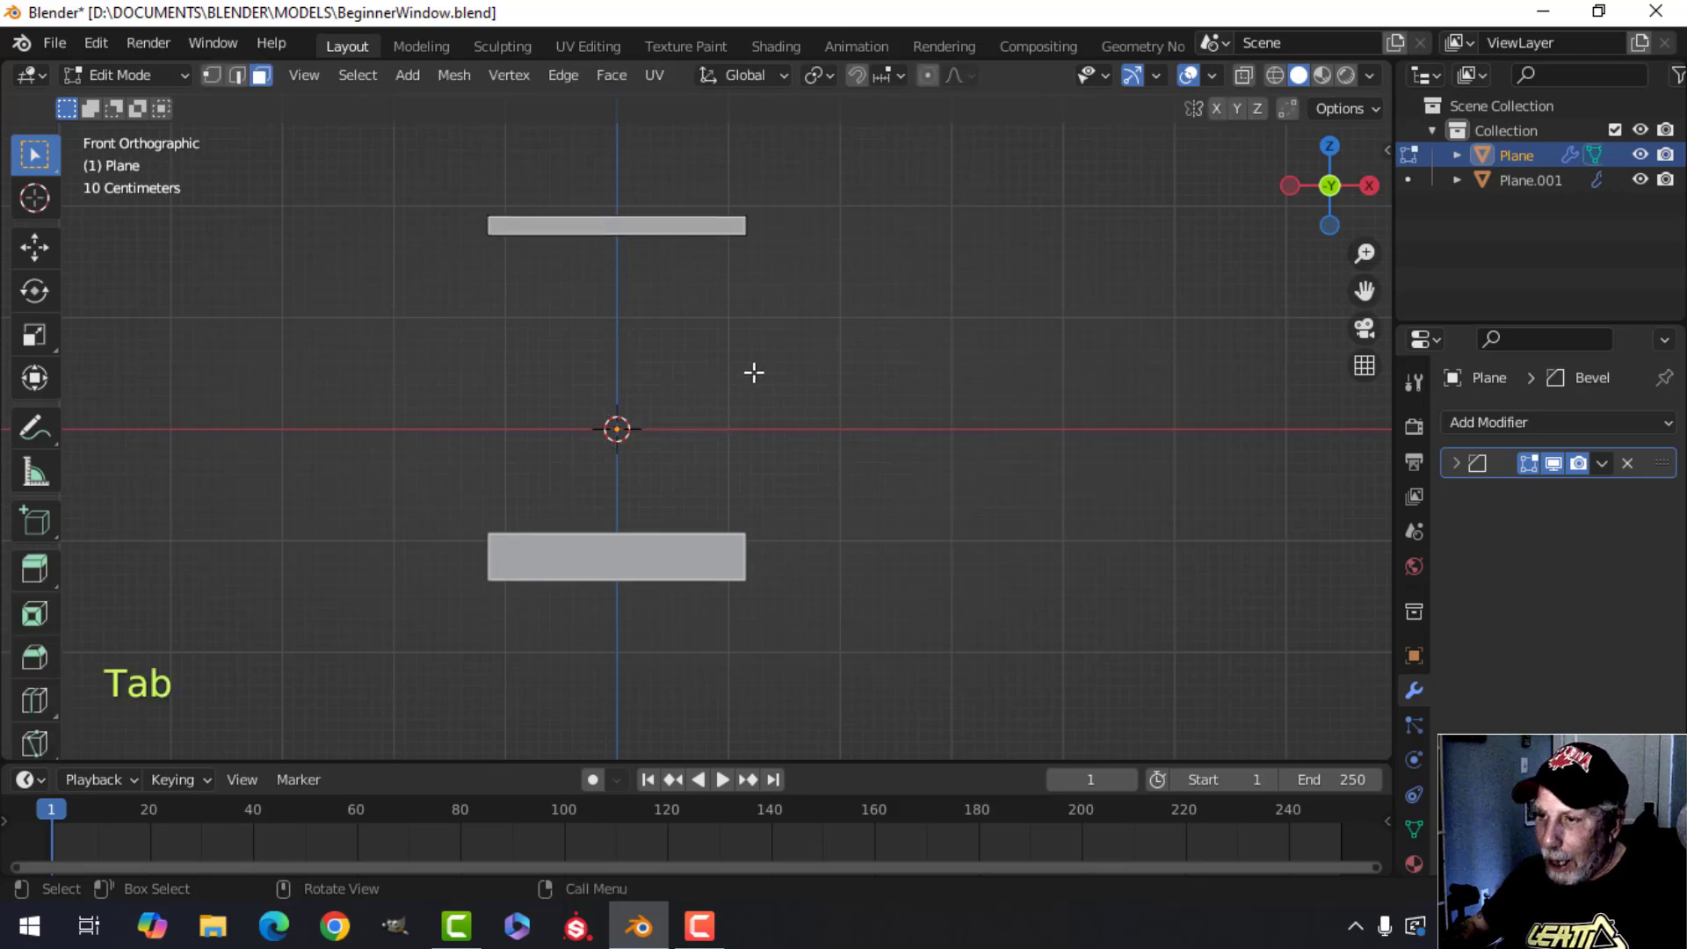
pyautogui.press('a')
pyautogui.keyDown('shift'); pyautogui.moveTo(734, 369); pyautogui.dragTo(667, 422, button='middle'); pyautogui.keyUp('shift')
pyautogui.scroll(1, 681, 414)
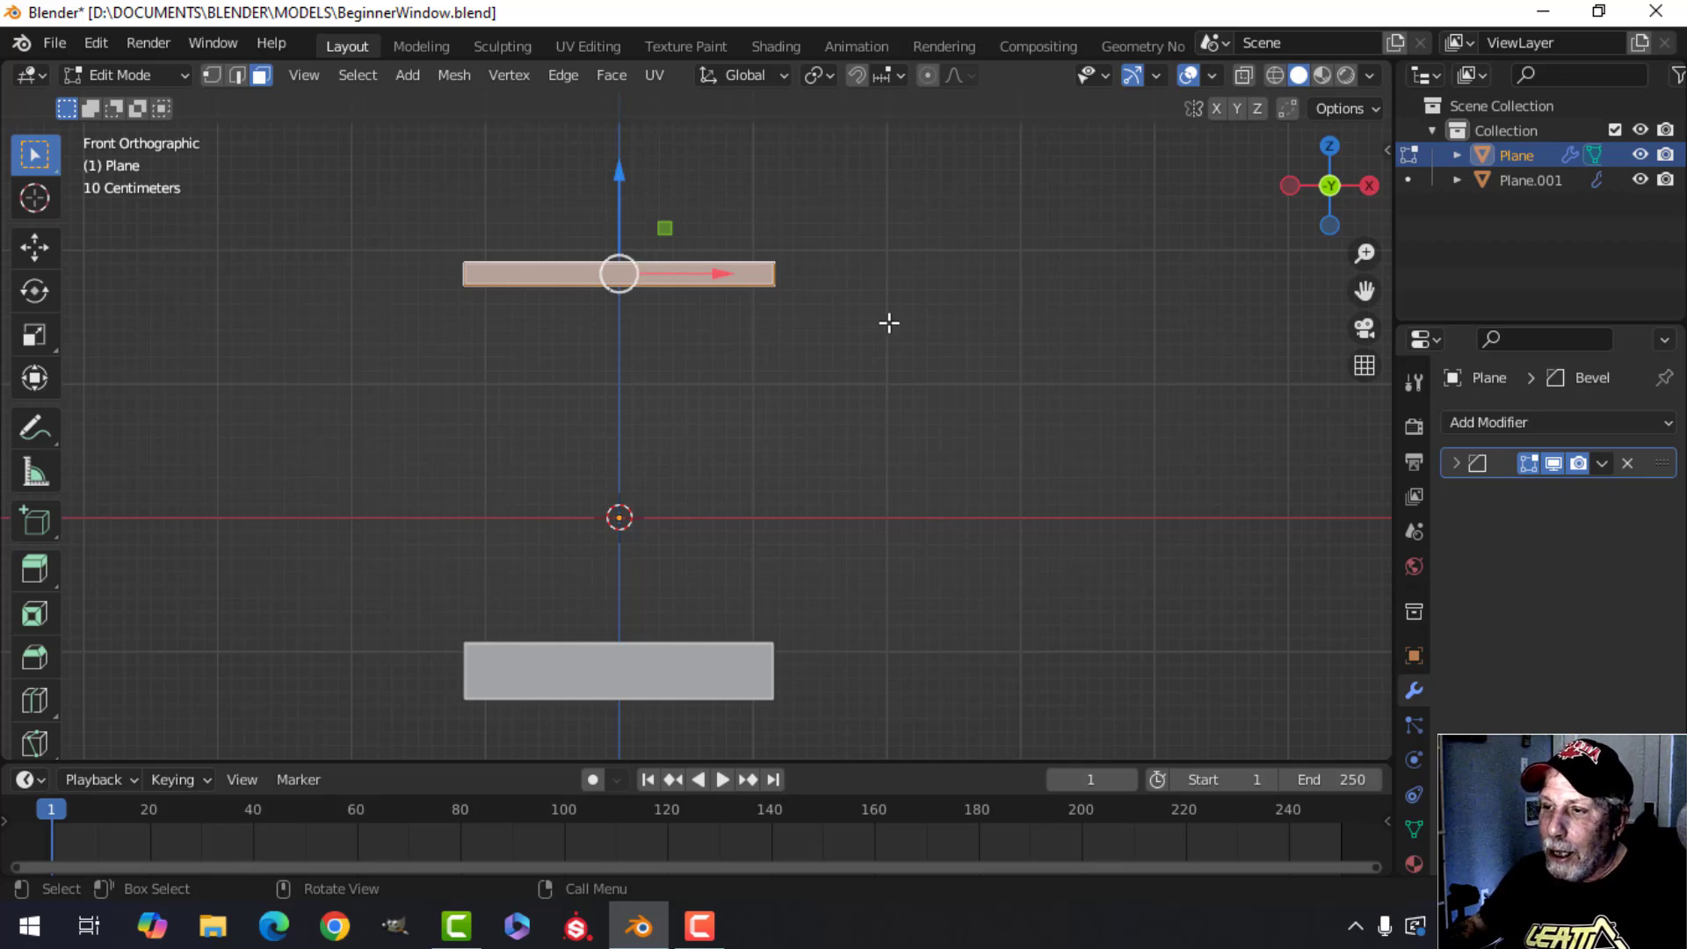
pyautogui.moveTo(888, 320); pyautogui.dragTo(661, 439, button='middle')
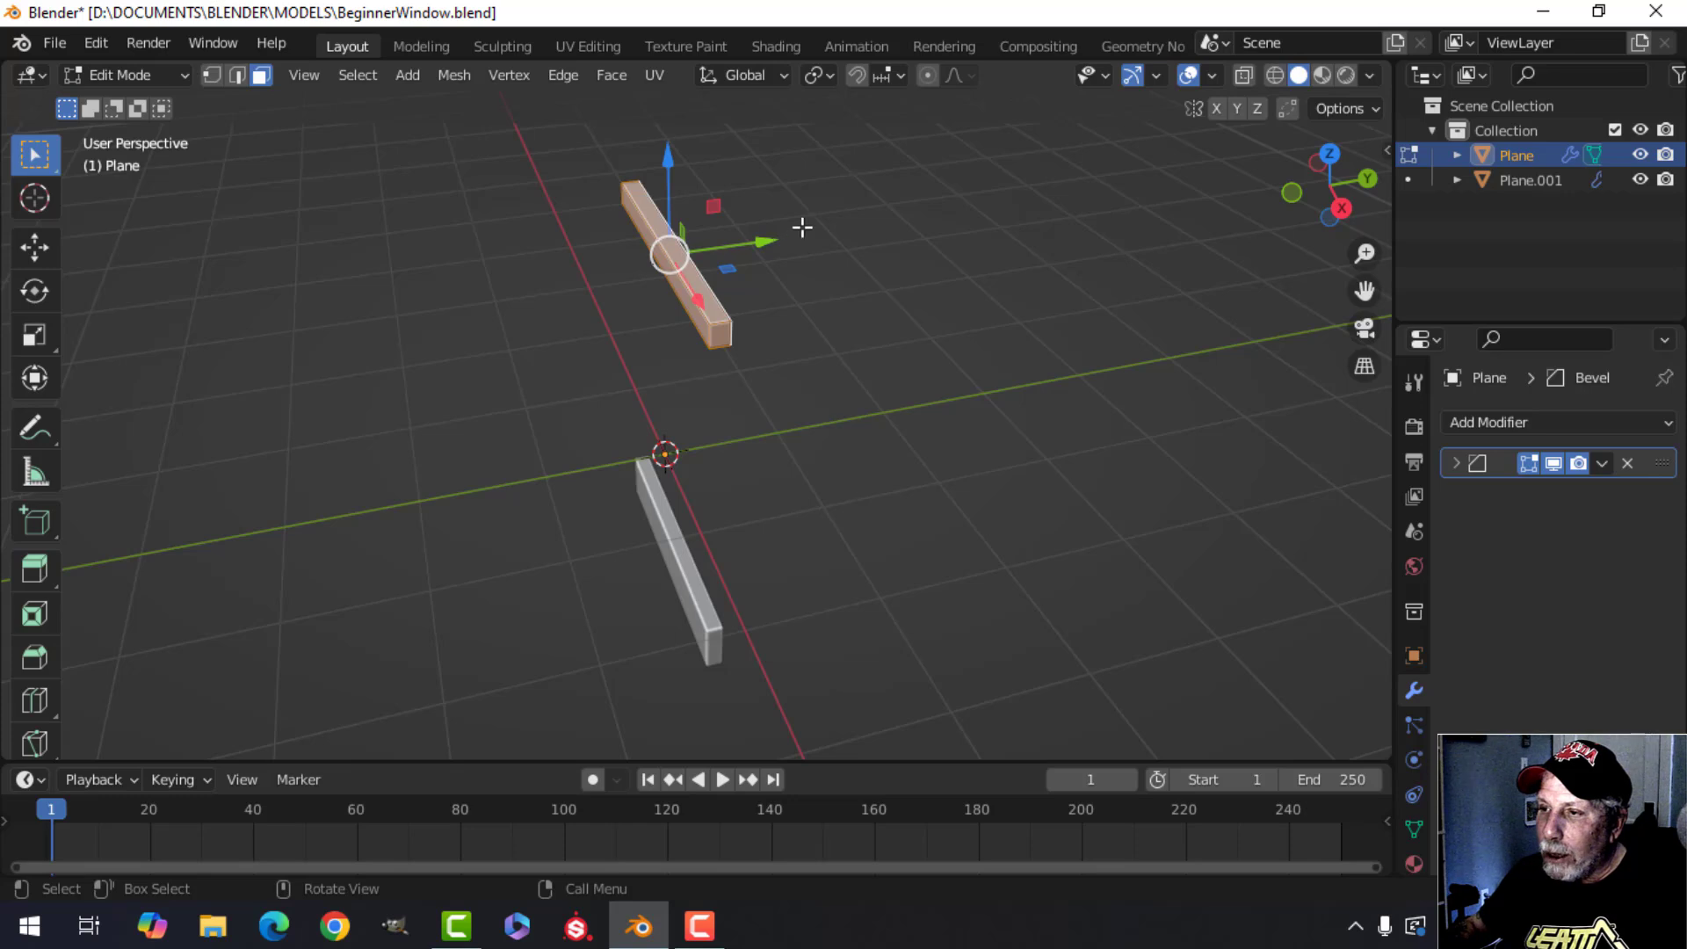
pyautogui.press('KP_1')
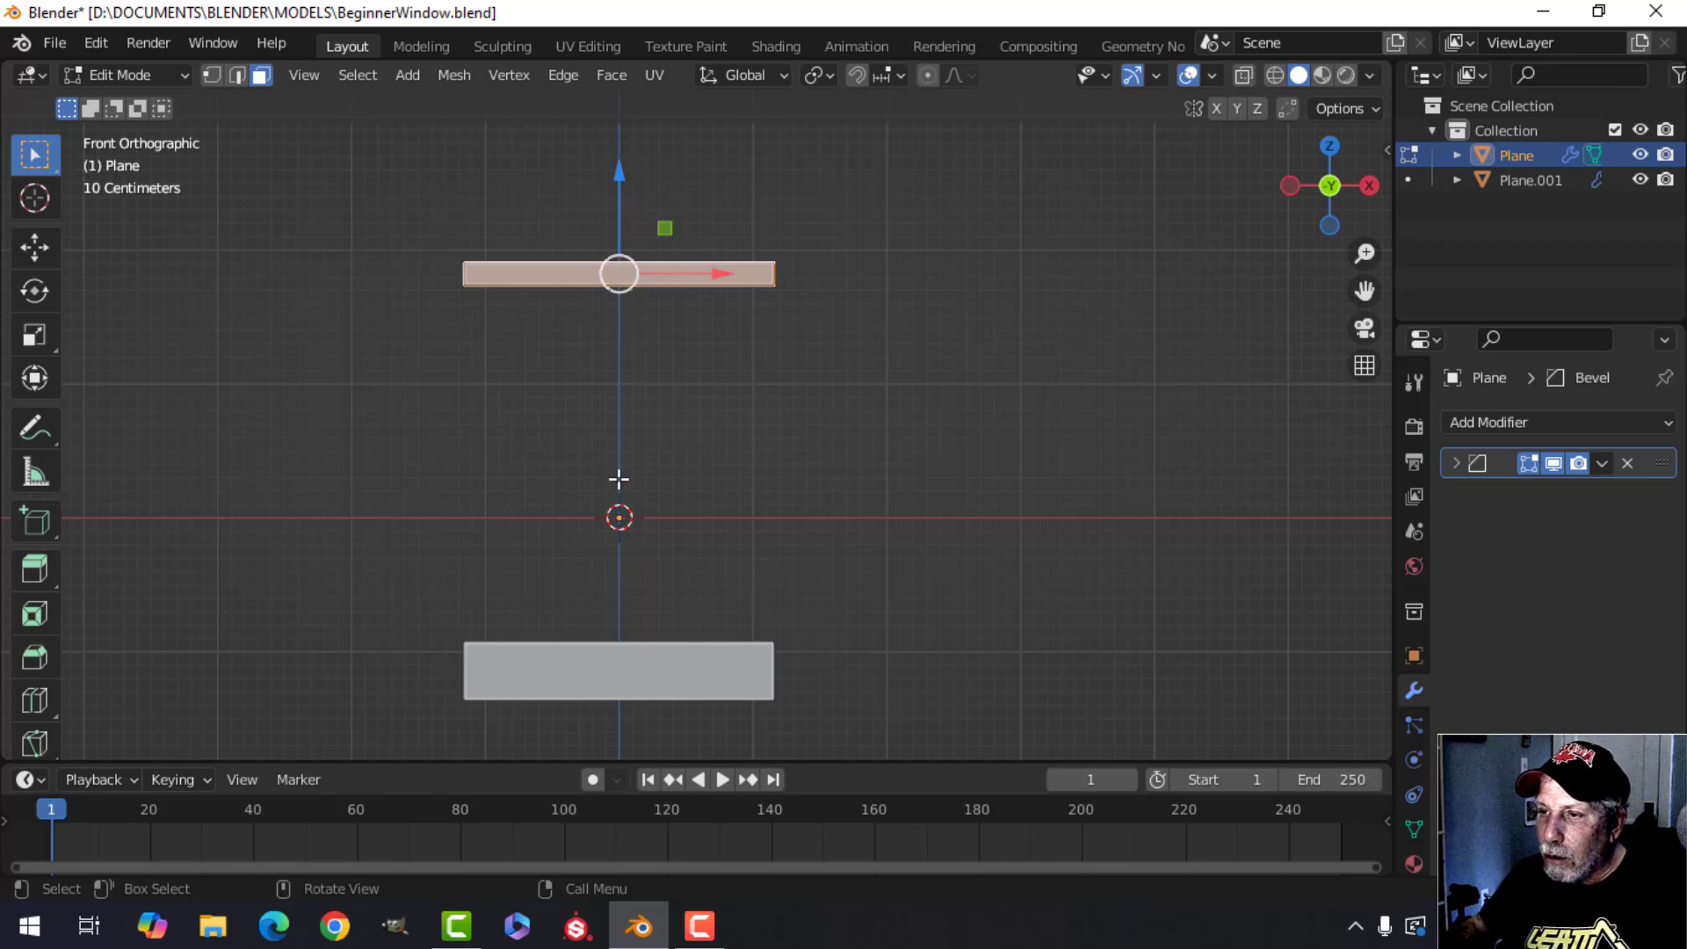
pyautogui.moveTo(806, 377); pyautogui.dragTo(855, 325, button='middle')
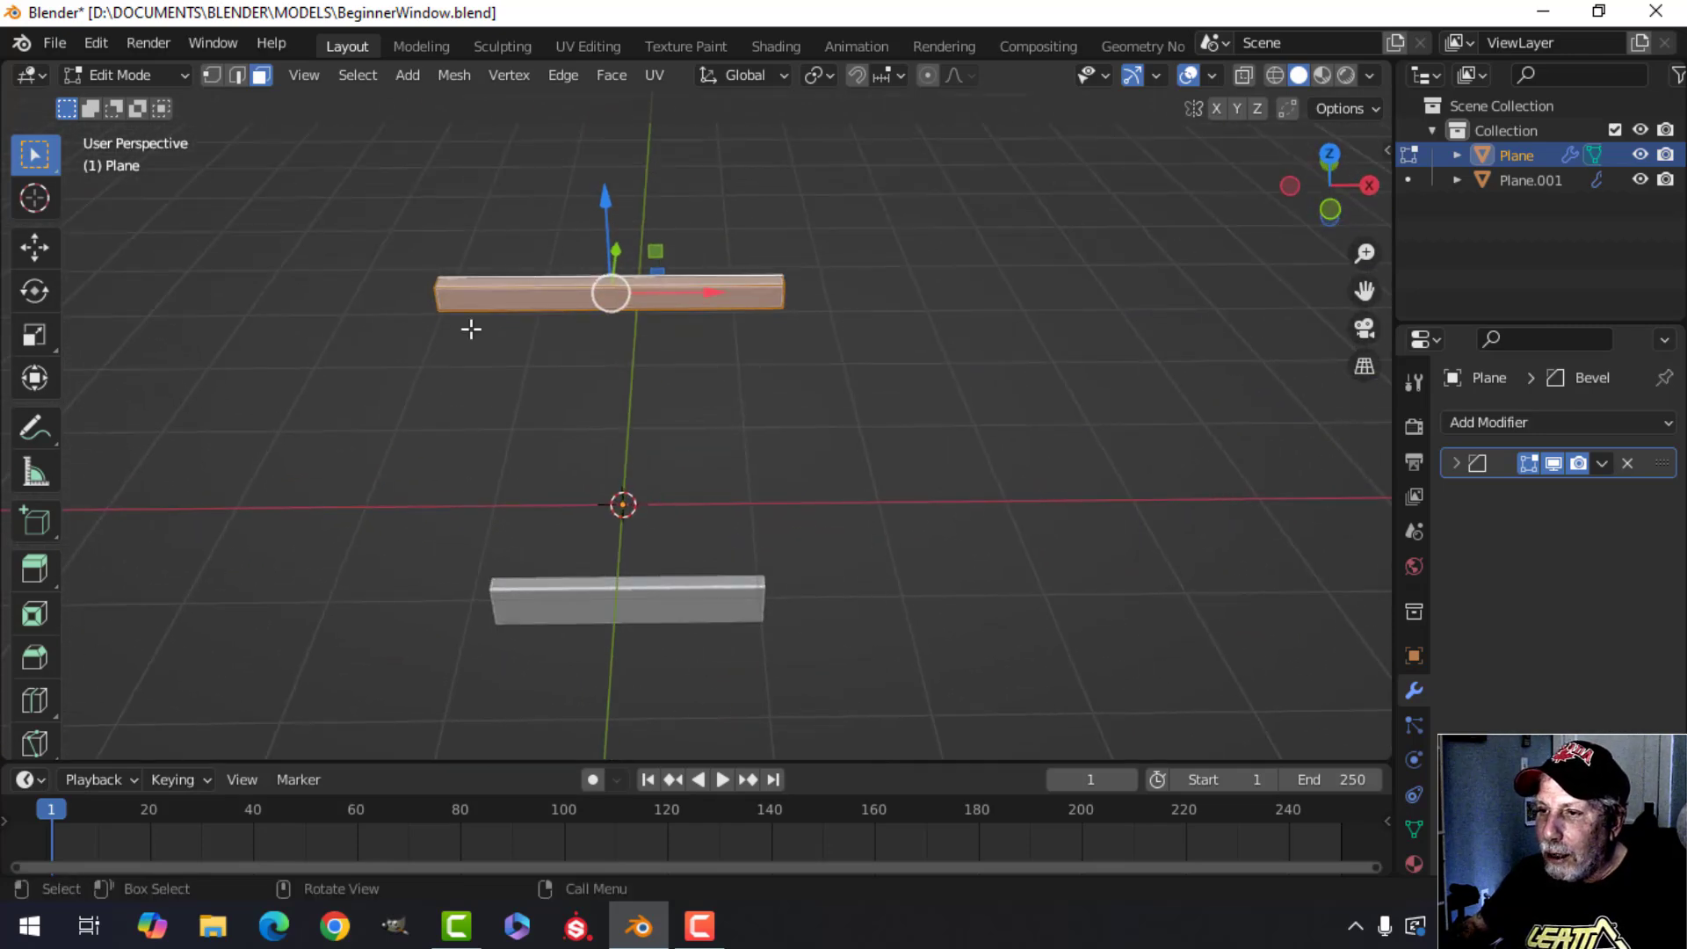
pyautogui.moveTo(654, 347); pyautogui.dragTo(649, 360, button='middle')
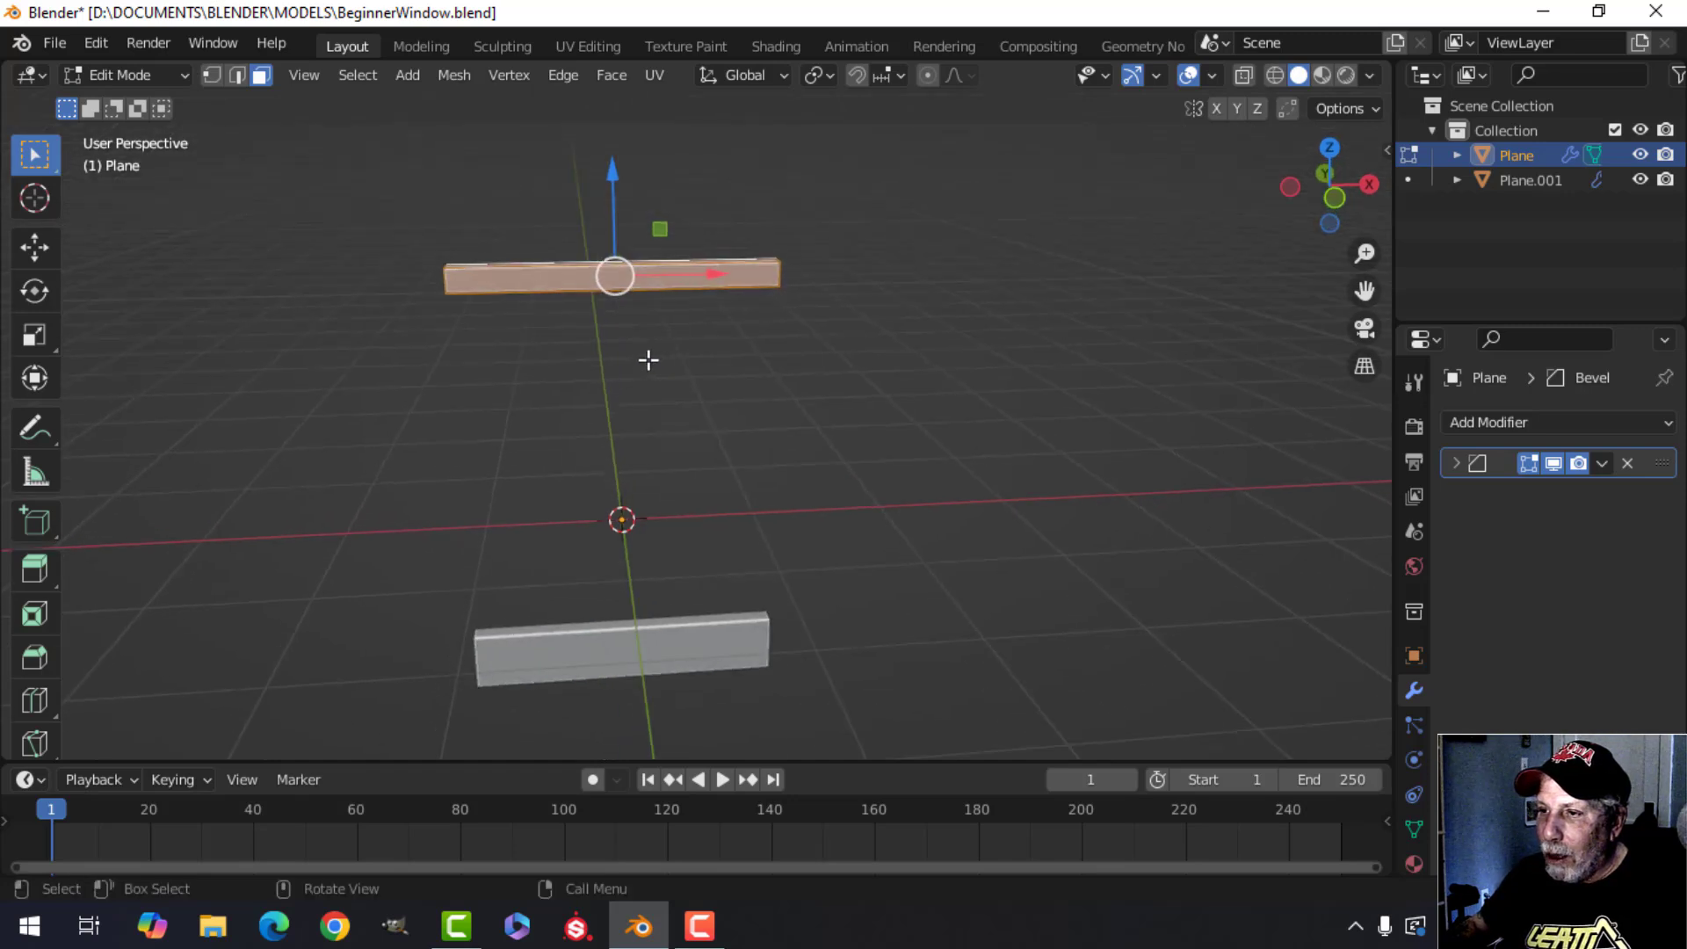
pyautogui.press('KP_1')
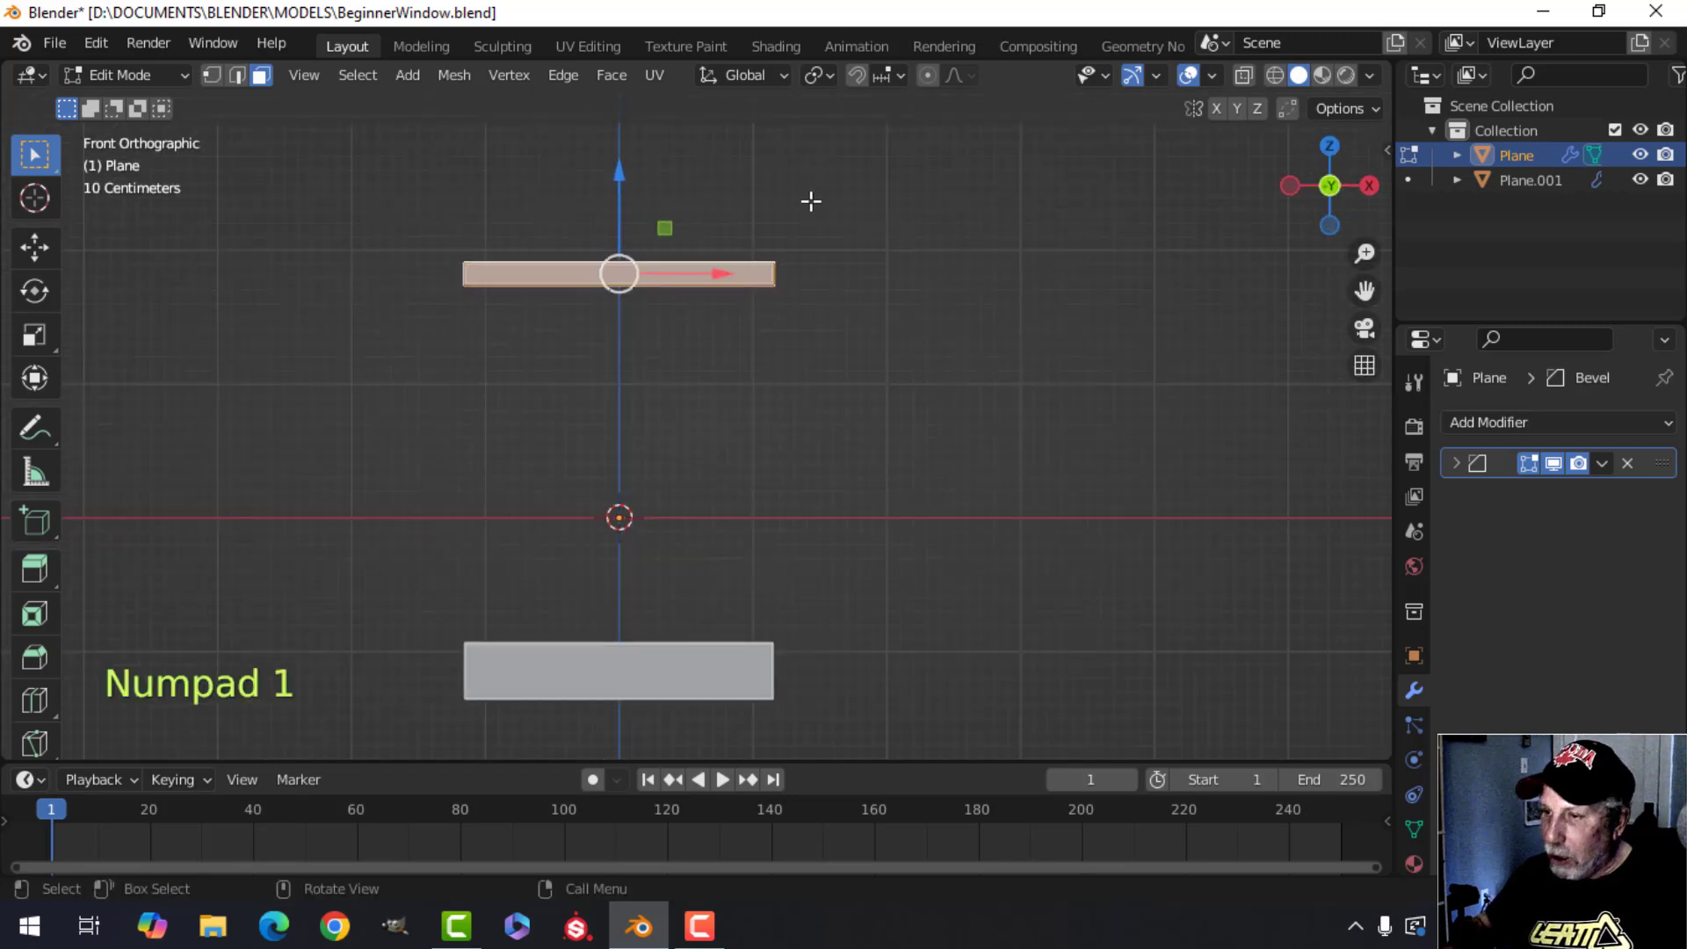
pyautogui.hotkey('shift', 'd')
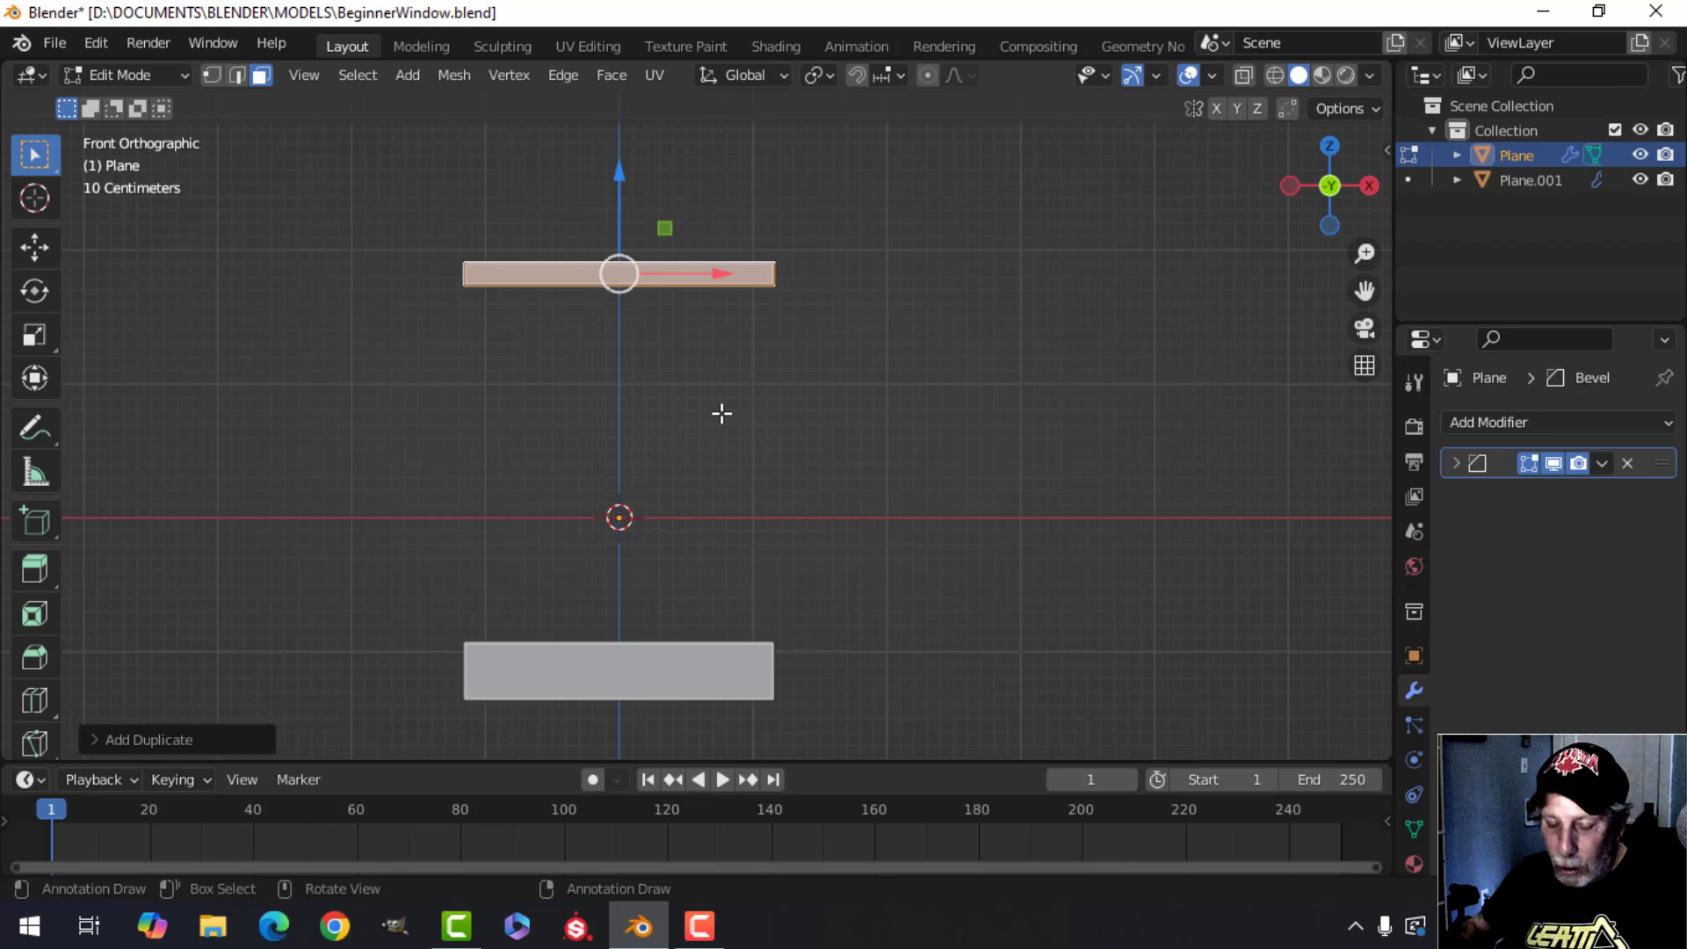
pyautogui.press('r')
pyautogui.press('y')
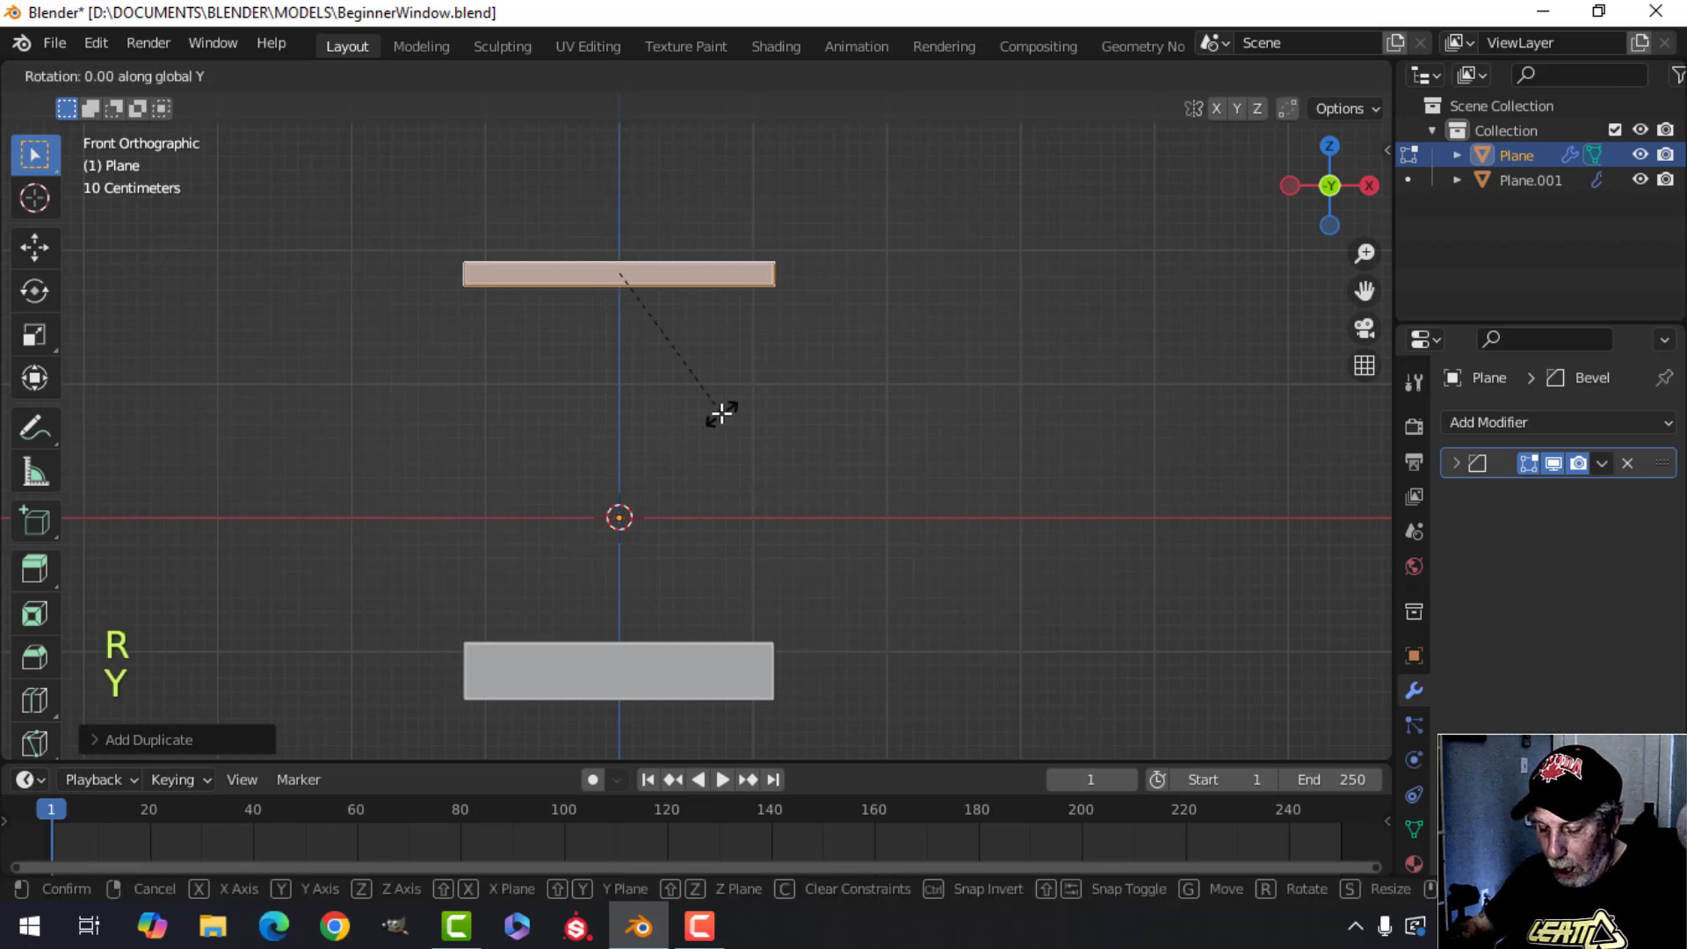
pyautogui.press('9')
pyautogui.press('0')
pyautogui.click(720, 413)
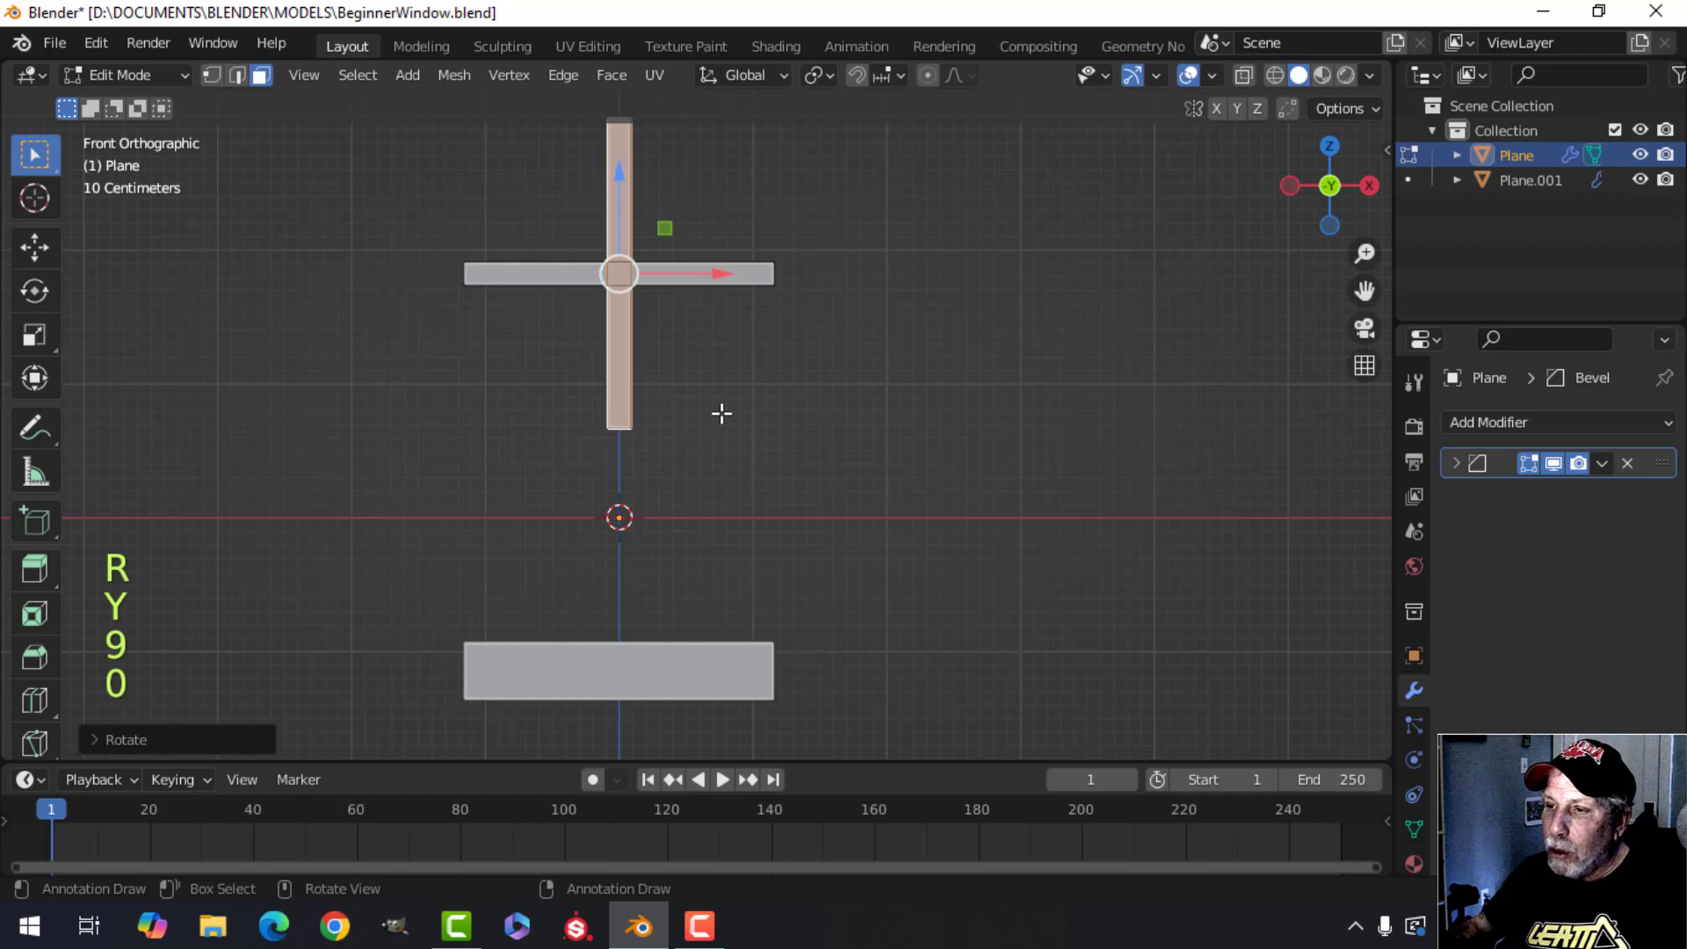
# Examine the top bar and its new vertical copy from front and perspective angles.
pyautogui.scroll(-1, 720, 412)
pyautogui.keyDown('shift'); pyautogui.moveTo(721, 409); pyautogui.dragTo(806, 439, button='middle'); pyautogui.keyUp('shift')
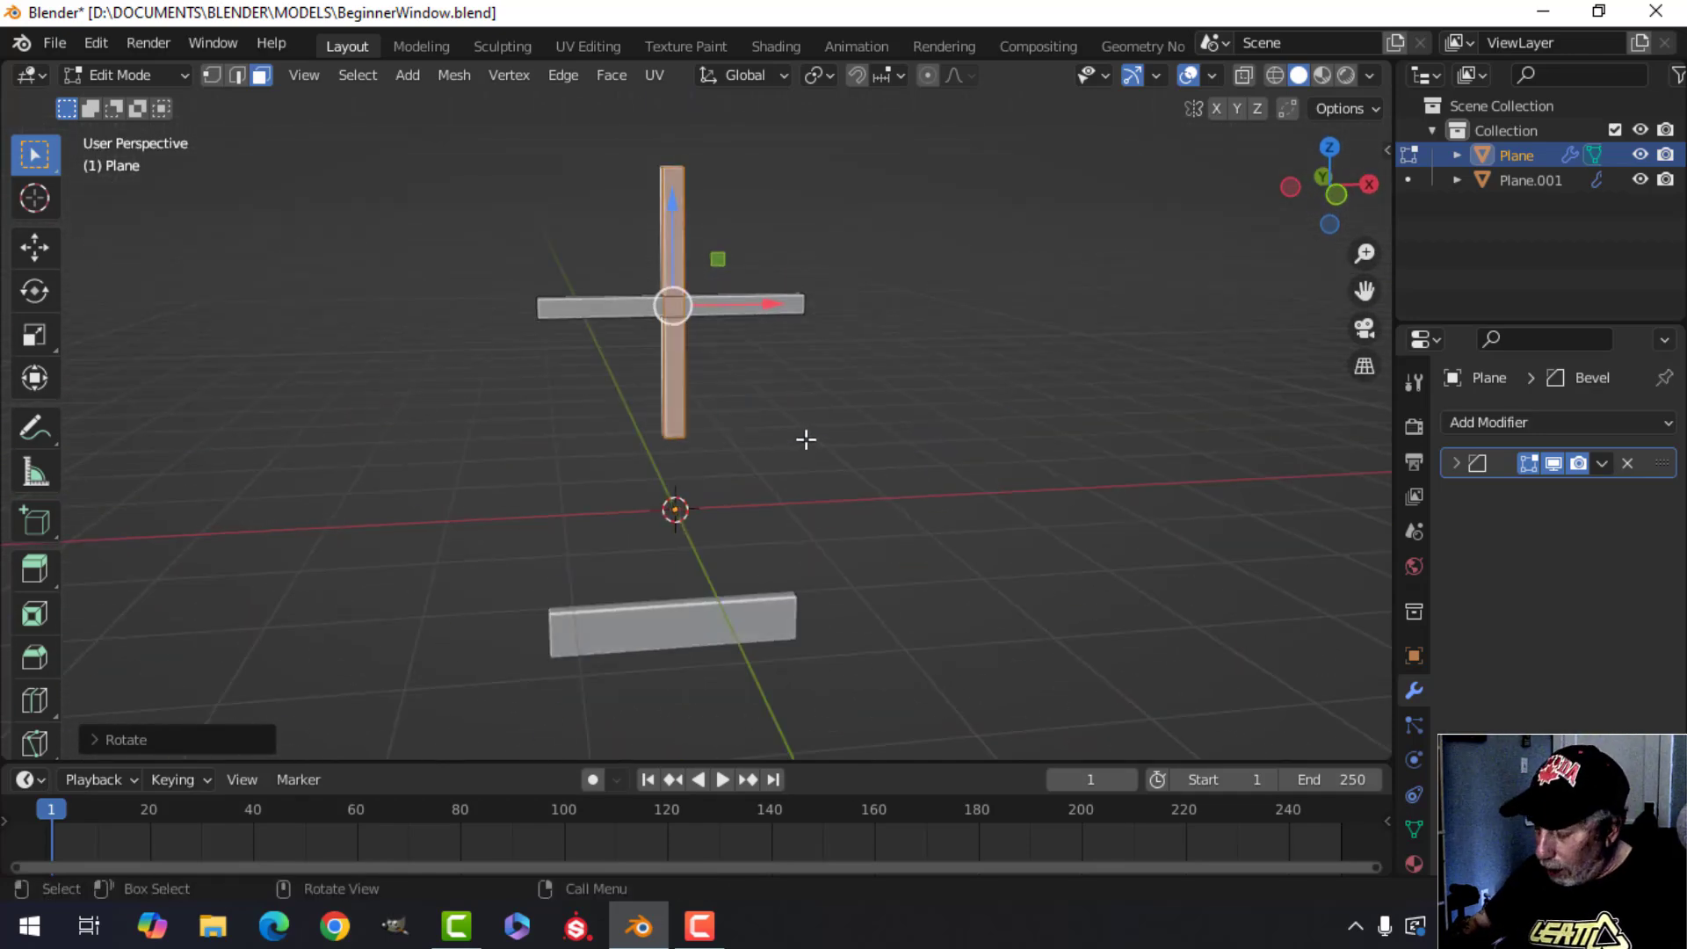
pyautogui.press('KP_1')
pyautogui.scroll(3, 794, 433)
pyautogui.keyDown('shift'); pyautogui.moveTo(803, 377); pyautogui.dragTo(584, 527, button='middle'); pyautogui.keyUp('shift')
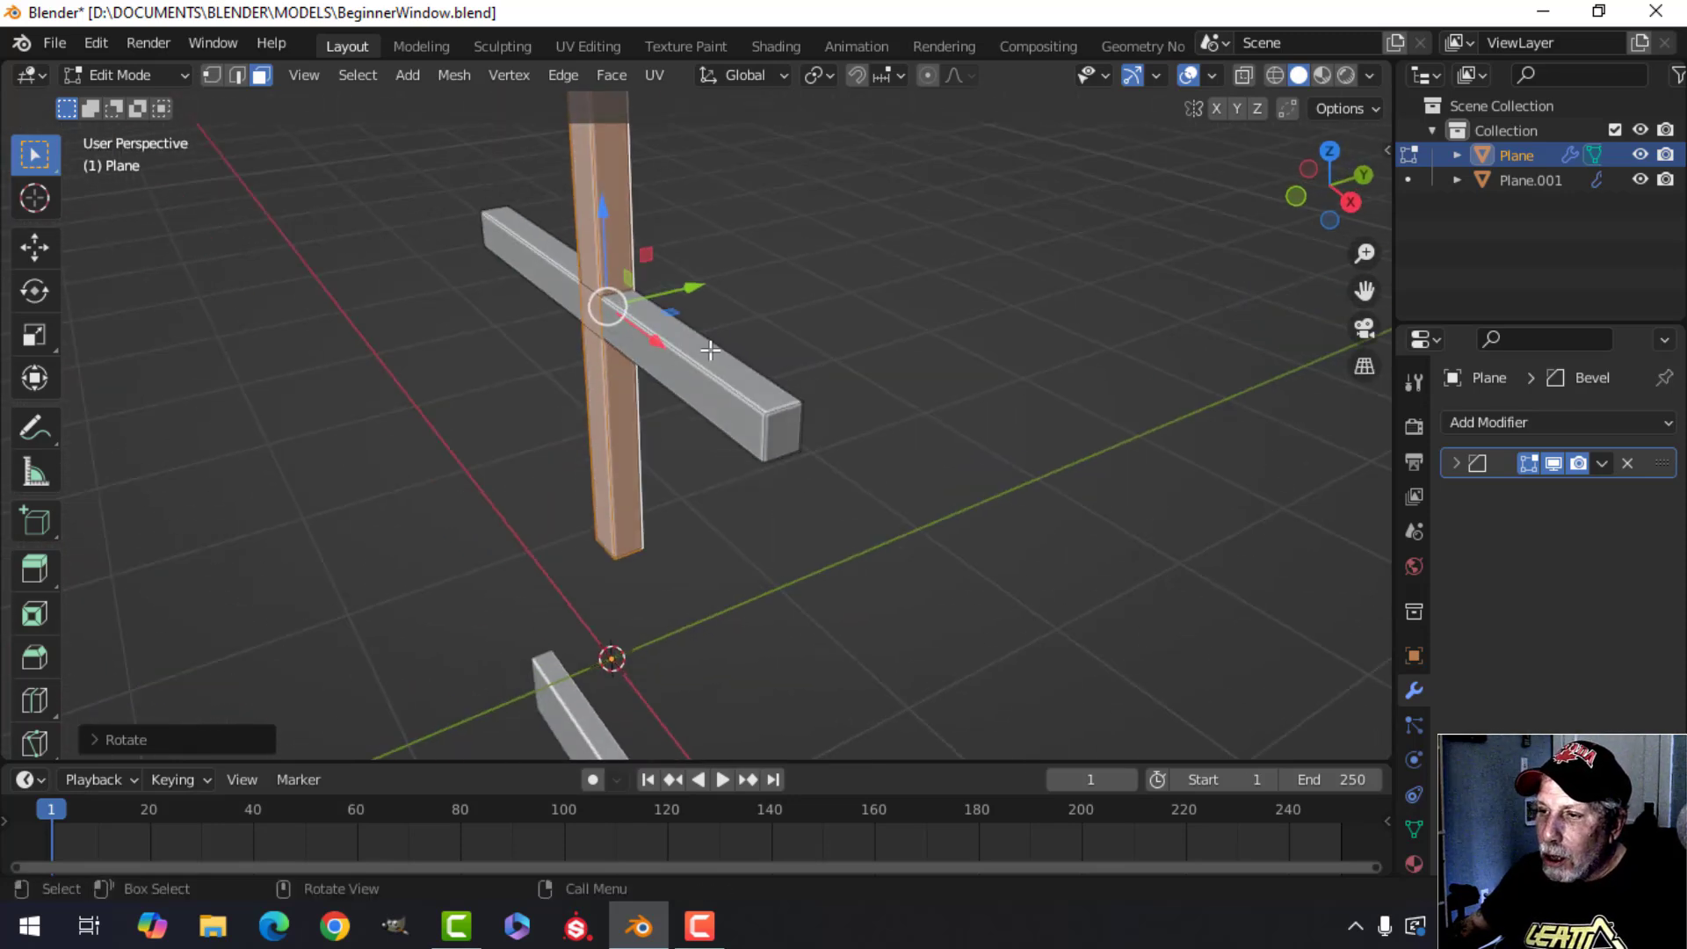
pyautogui.moveTo(565, 369); pyautogui.dragTo(659, 481, button='middle')
pyautogui.keyDown('shift'); pyautogui.moveTo(659, 481); pyautogui.dragTo(651, 524, button='middle'); pyautogui.keyUp('shift')
pyautogui.keyDown('shift'); pyautogui.moveTo(618, 256); pyautogui.dragTo(624, 105, button='middle'); pyautogui.keyUp('shift')
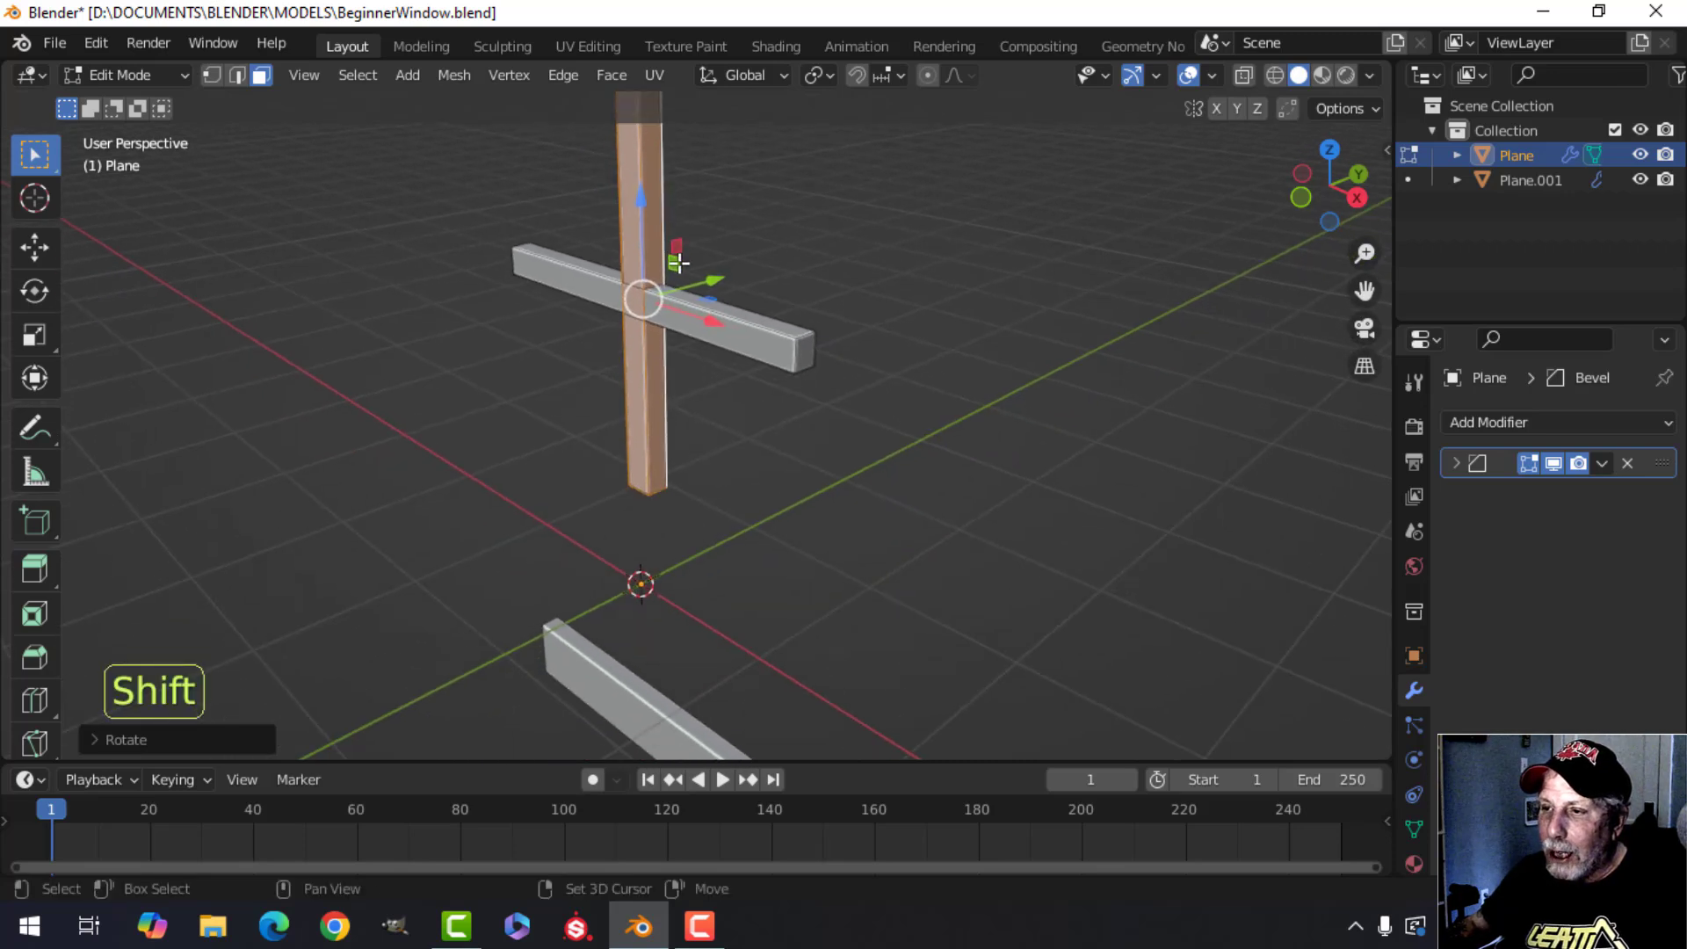
# Enter the top bar's edit mode and select the whole vertical copy as linked geometry.
pyautogui.press('Tab')
pyautogui.click(631, 709)
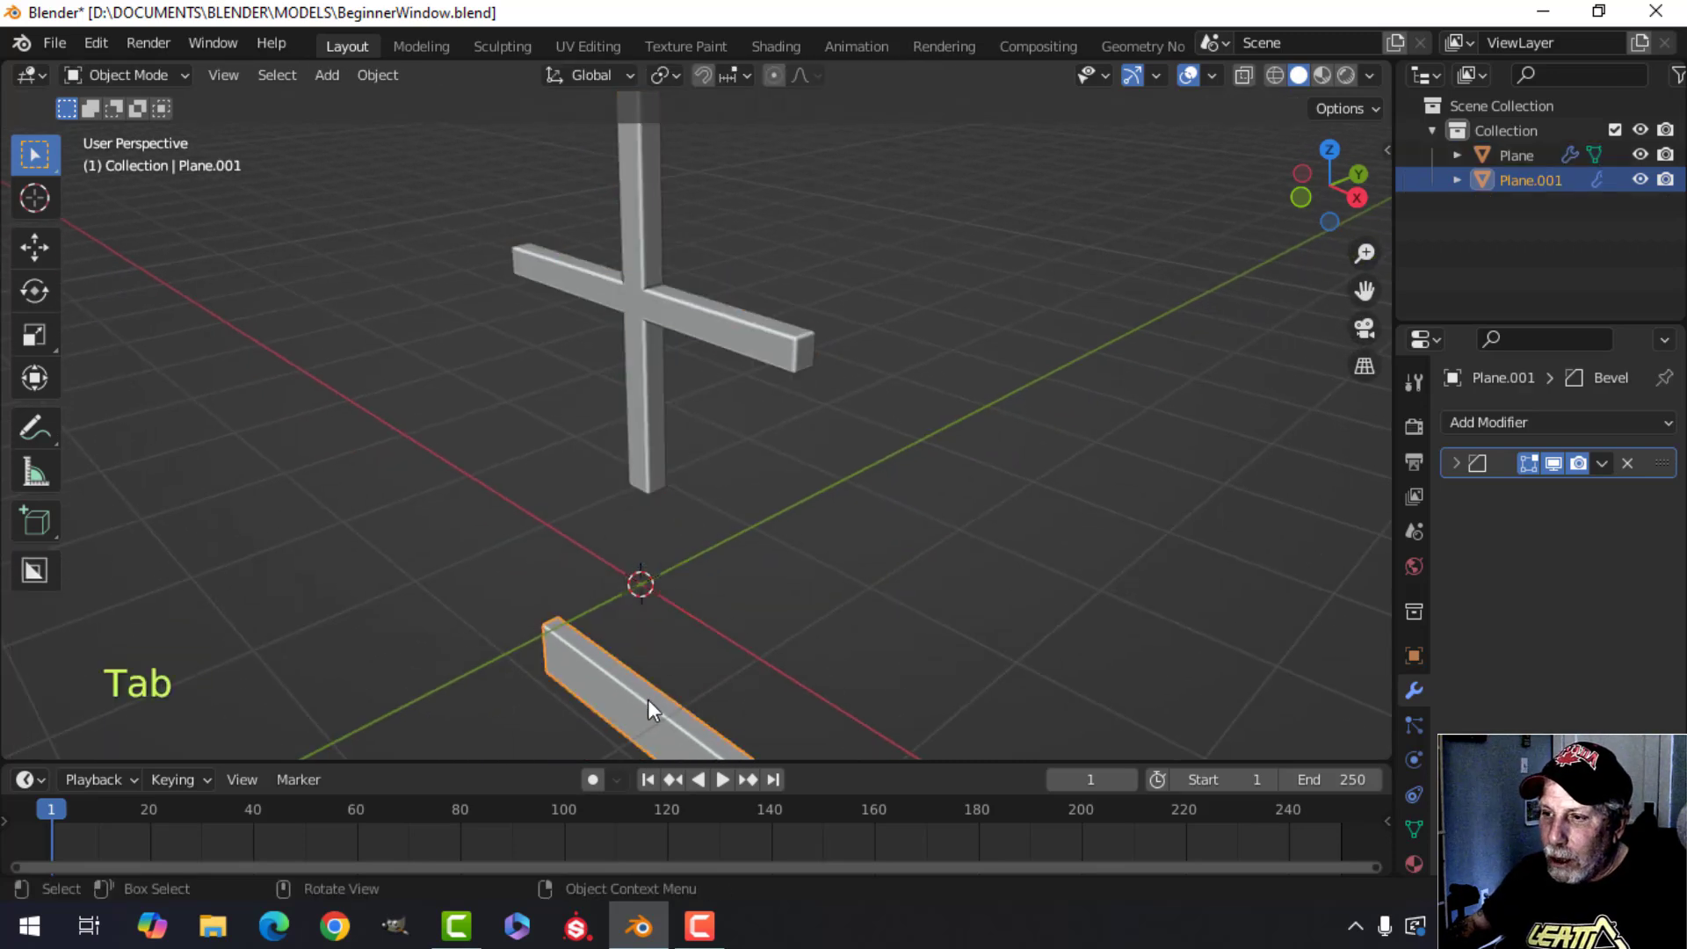
pyautogui.click(782, 341)
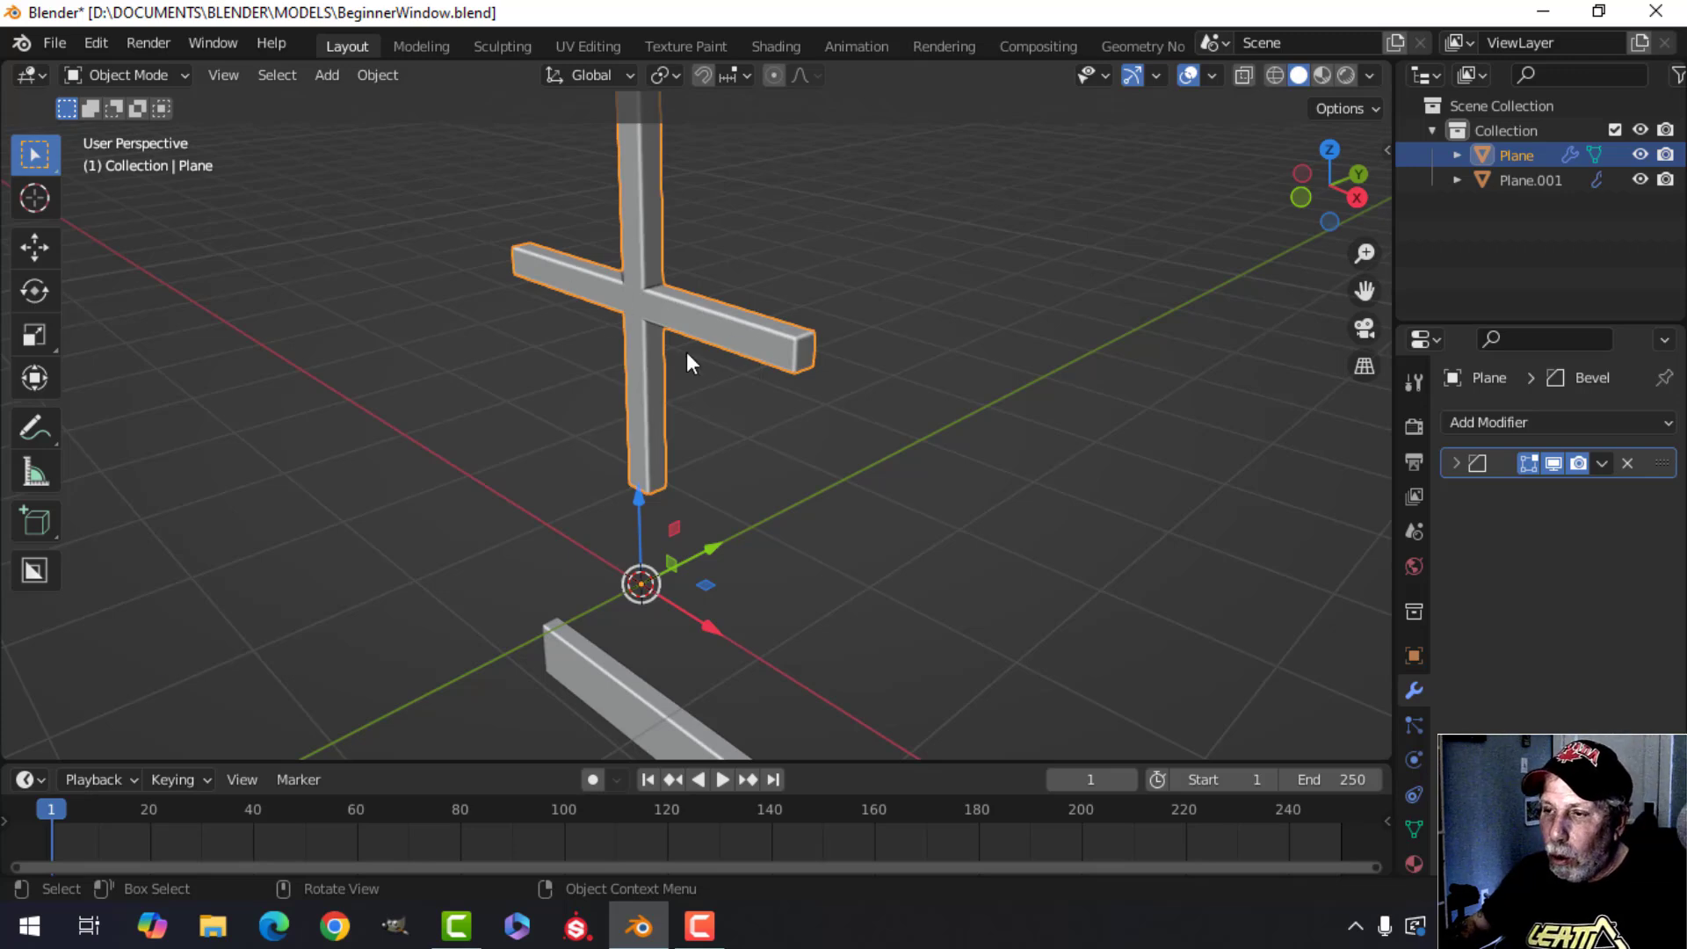
pyautogui.press('Tab')
pyautogui.moveTo(696, 366); pyautogui.dragTo(626, 220, button='middle')
pyautogui.hotkey('alt', 'a')
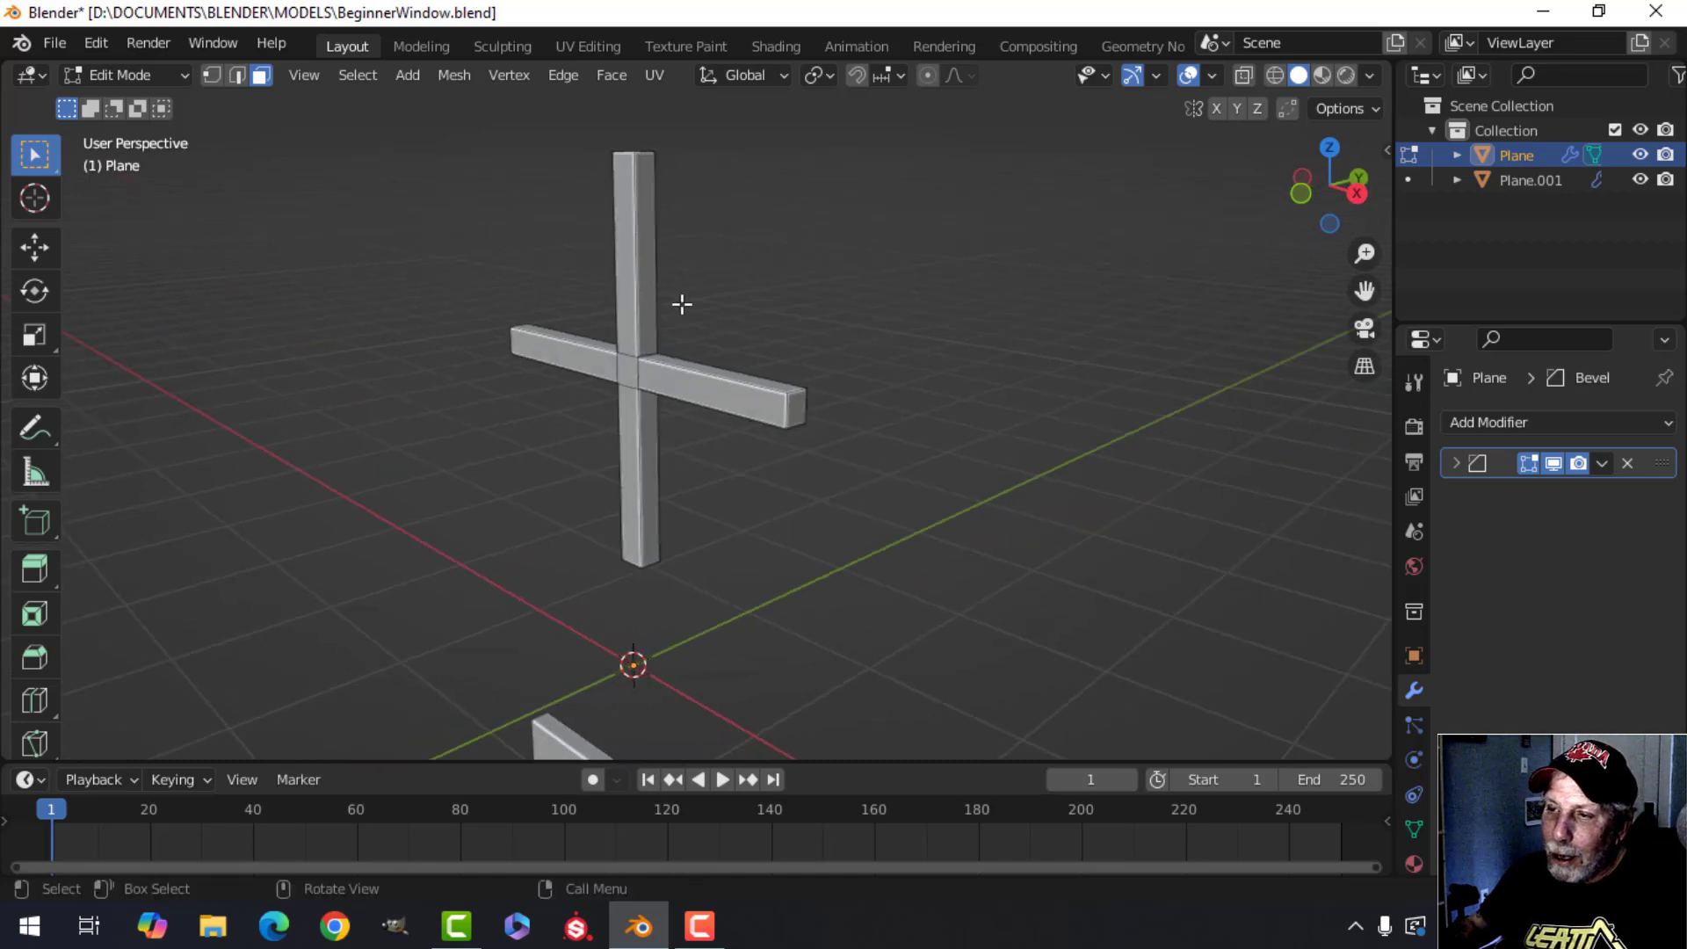
pyautogui.moveTo(682, 304); pyautogui.dragTo(689, 404, button='middle')
pyautogui.scroll(2, 691, 305)
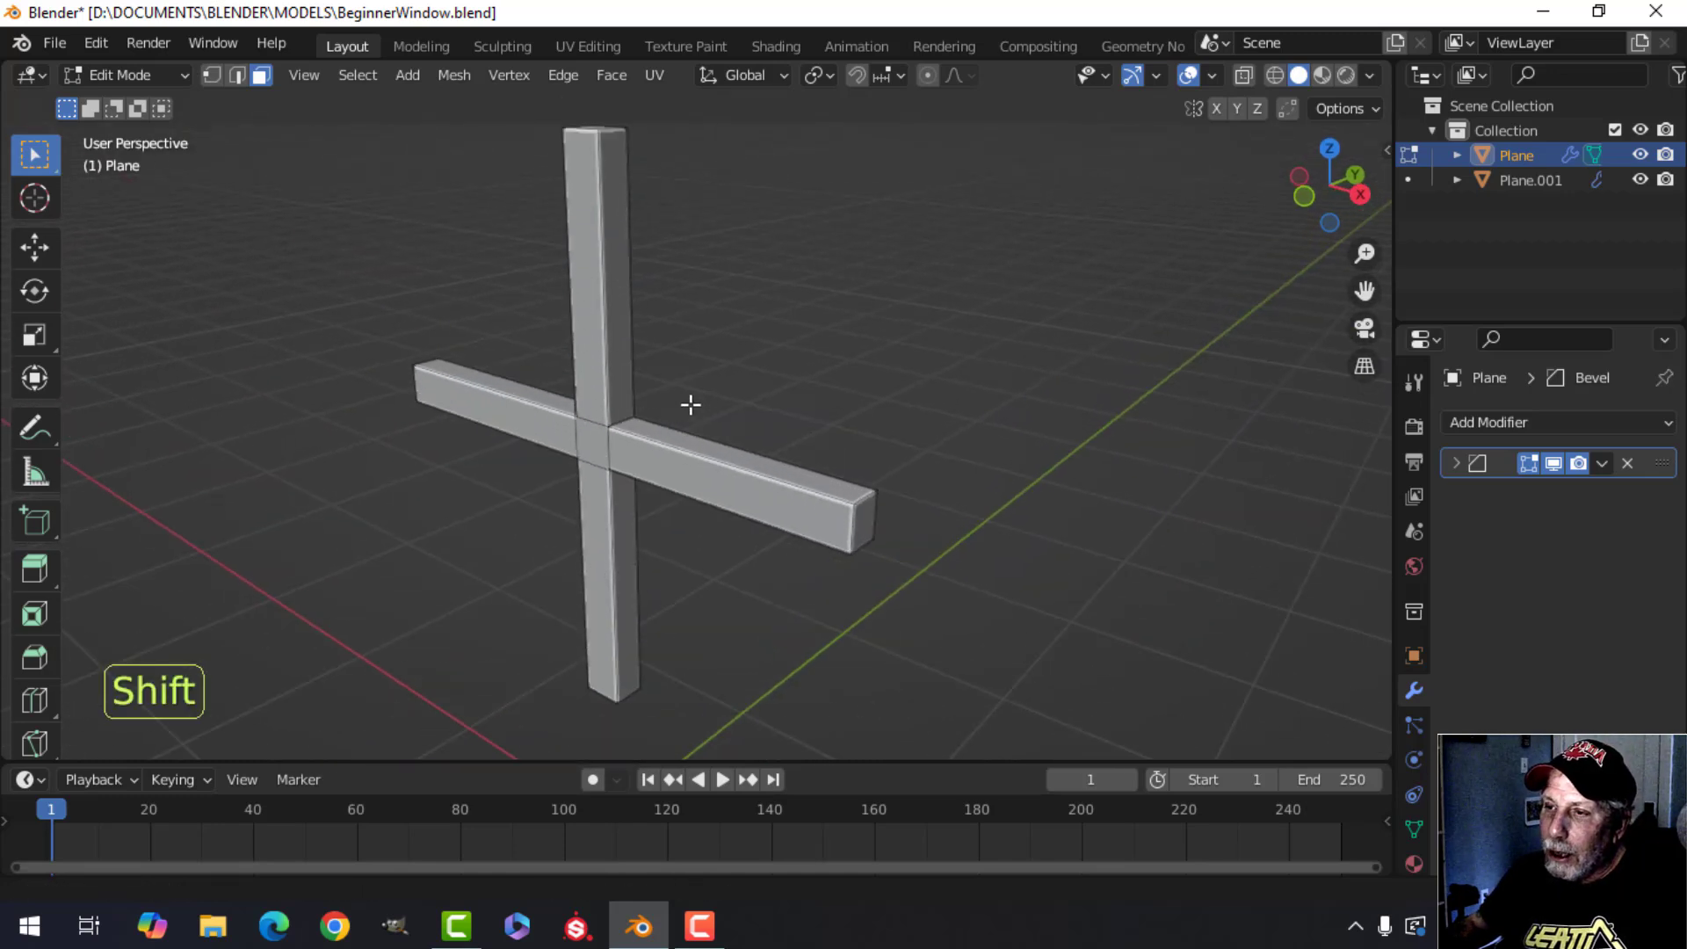
pyautogui.click(587, 292)
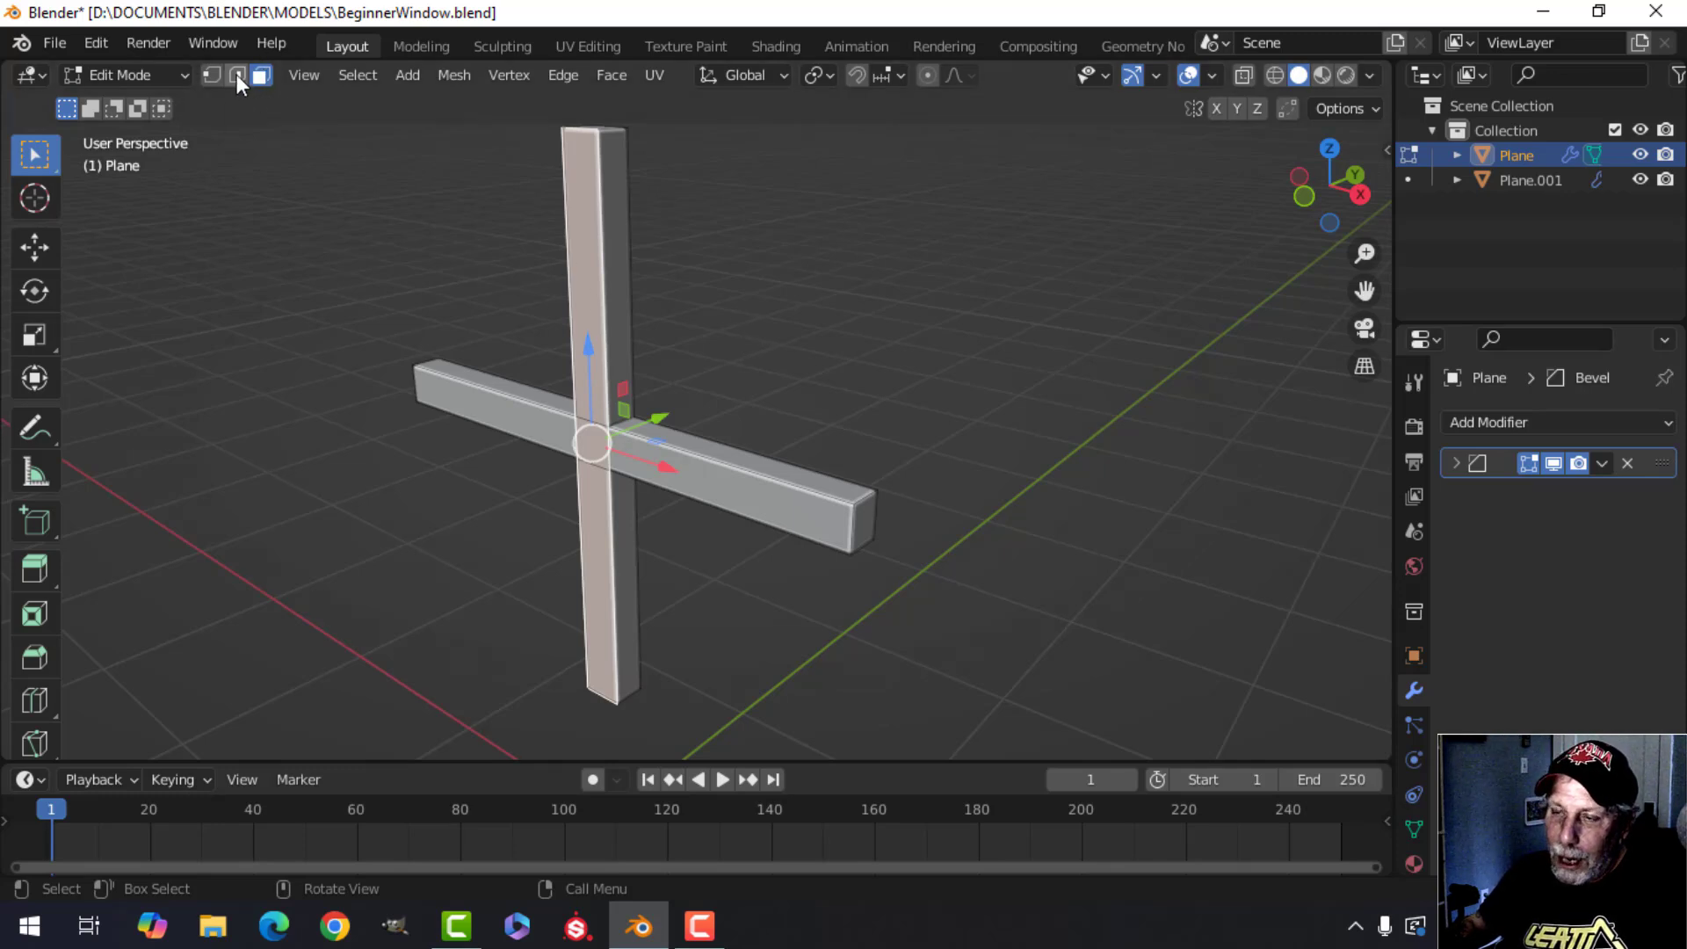
pyautogui.moveTo(814, 328); pyautogui.dragTo(749, 349, button='middle')
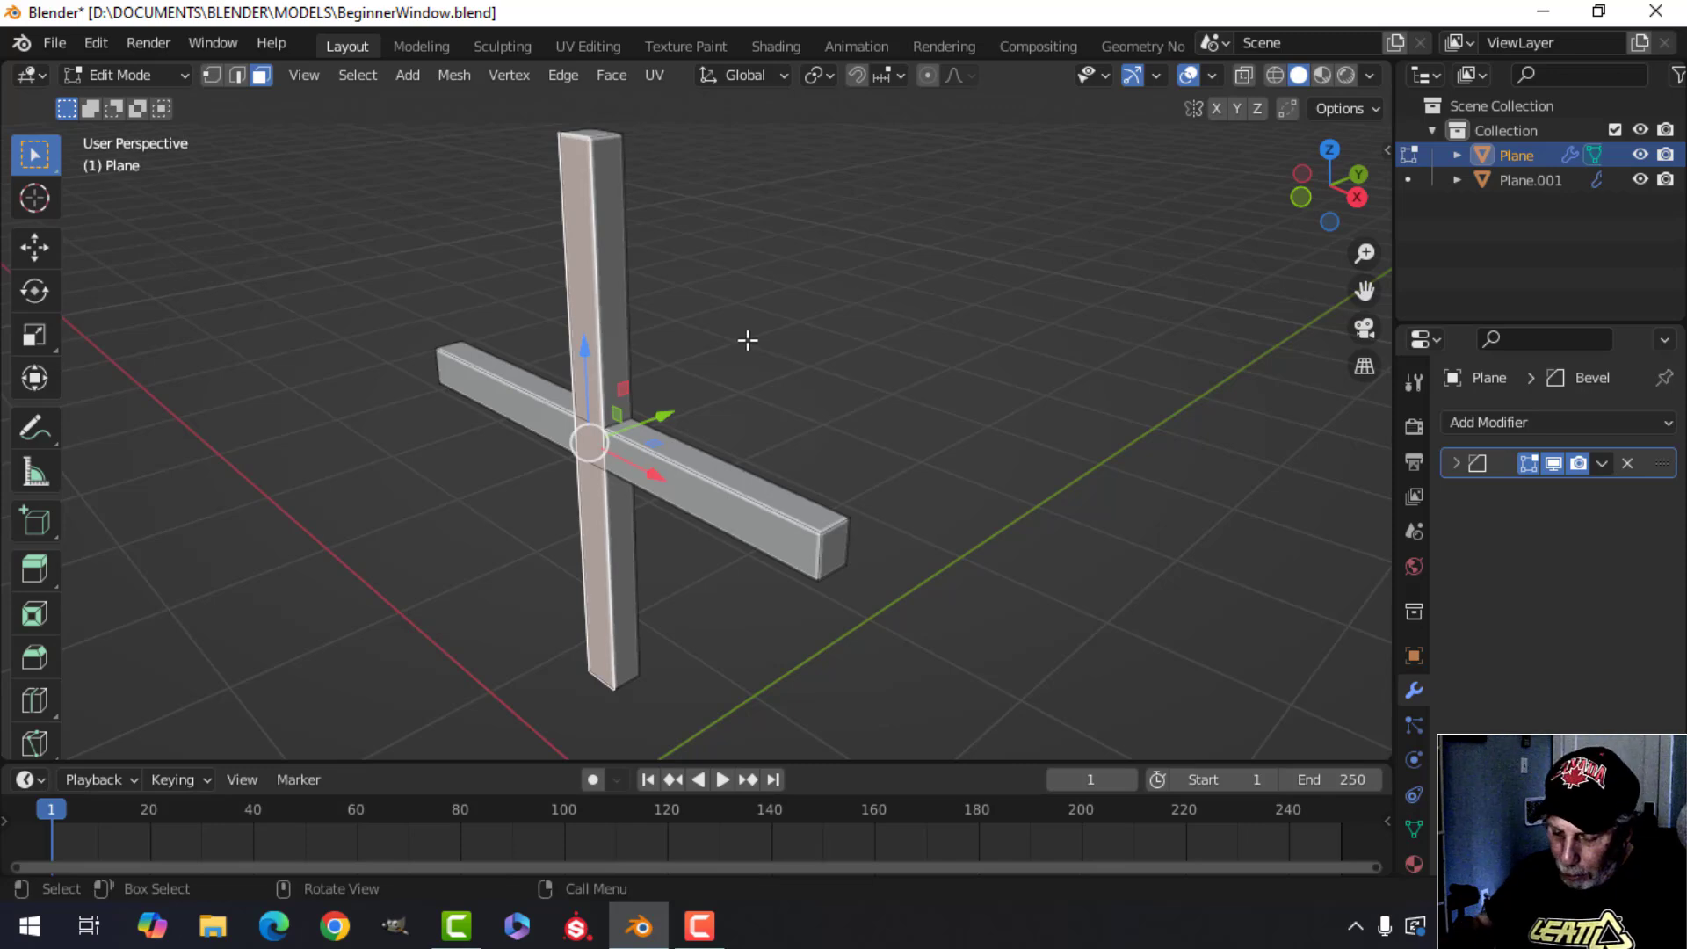
pyautogui.hotkey('ctrl', 'l')
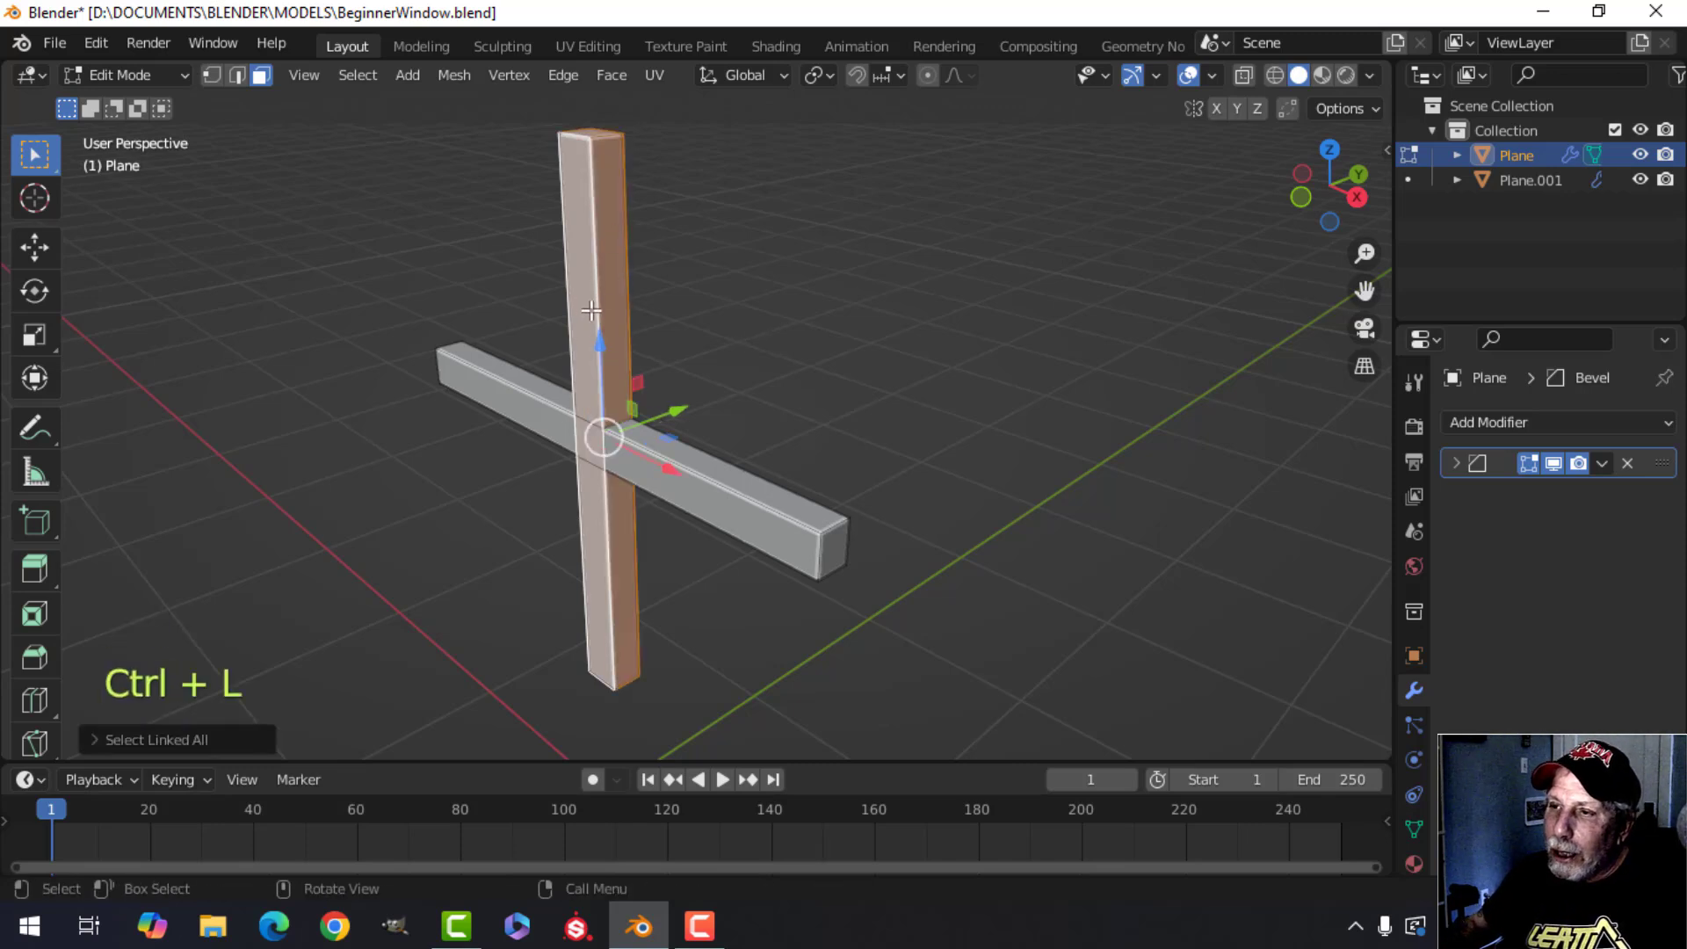
# Reselect the vertical copy and move it about 1.07 m left and 1.27 m down under the top bar's left end.
pyautogui.click(734, 343)
pyautogui.moveTo(735, 342); pyautogui.dragTo(745, 371, button='middle')
pyautogui.click(620, 132)
pyautogui.moveTo(719, 239); pyautogui.dragTo(712, 306, button='middle')
pyautogui.hotkey('ctrl', 'l')
pyautogui.moveTo(557, 293); pyautogui.dragTo(641, 245, button='middle')
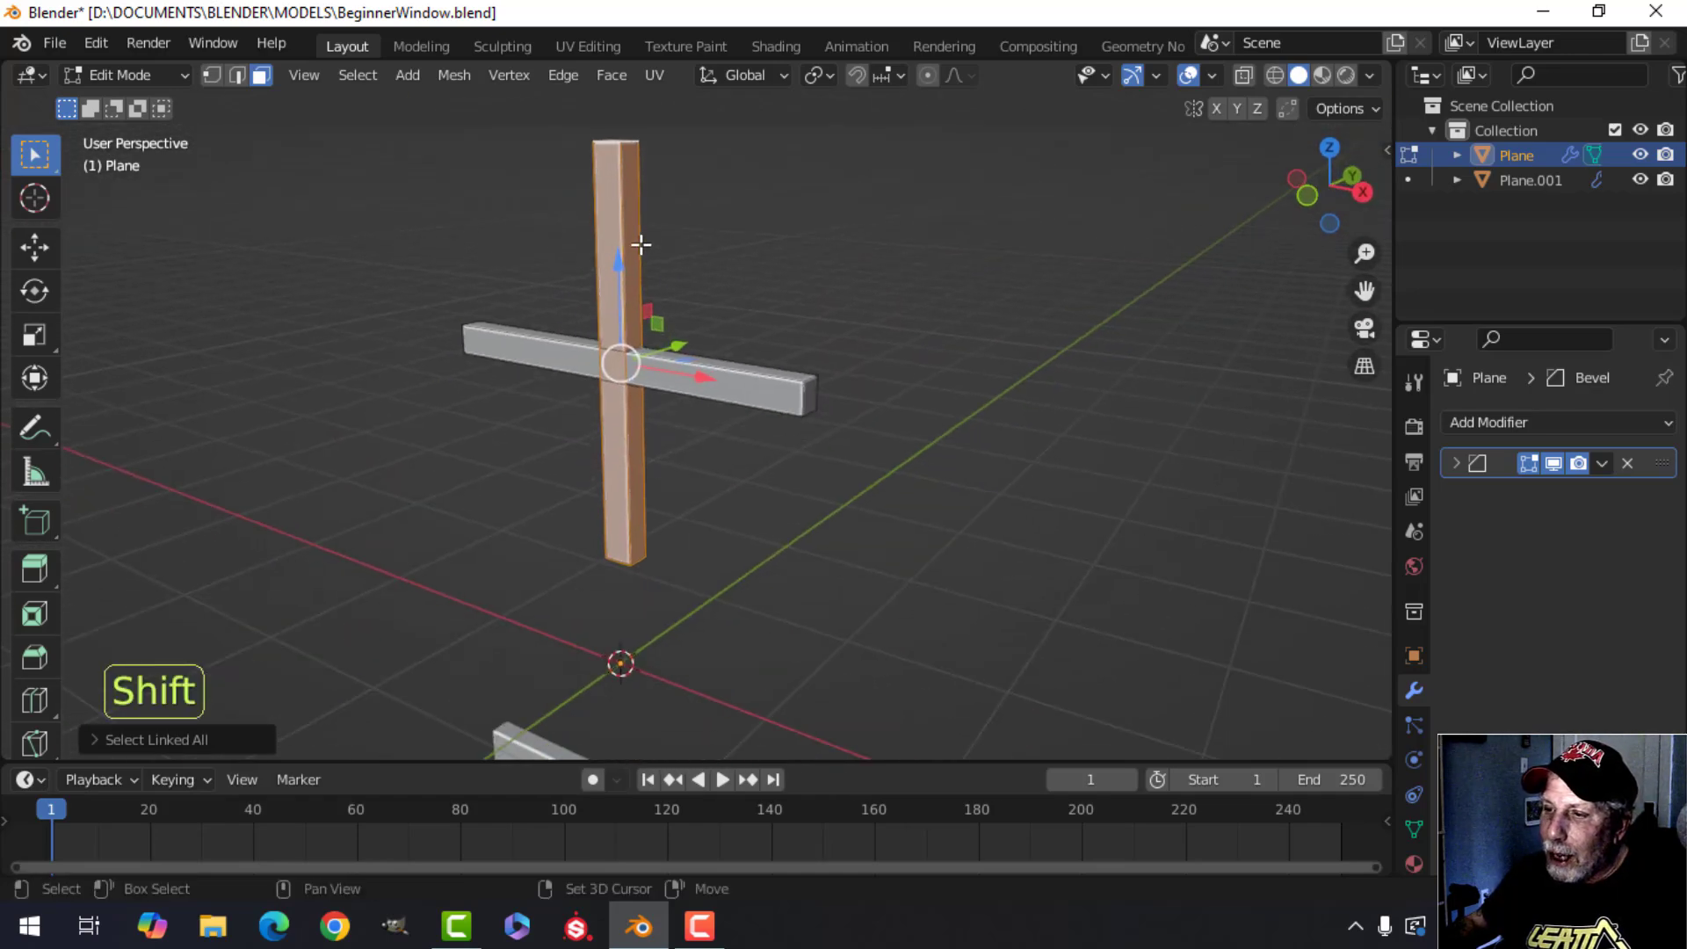
pyautogui.scroll(-1, 719, 378)
pyautogui.keyDown('shift'); pyautogui.moveTo(751, 355); pyautogui.dragTo(794, 280, button='middle'); pyautogui.keyUp('shift')
pyautogui.moveTo(804, 334); pyautogui.dragTo(821, 336, button='middle')
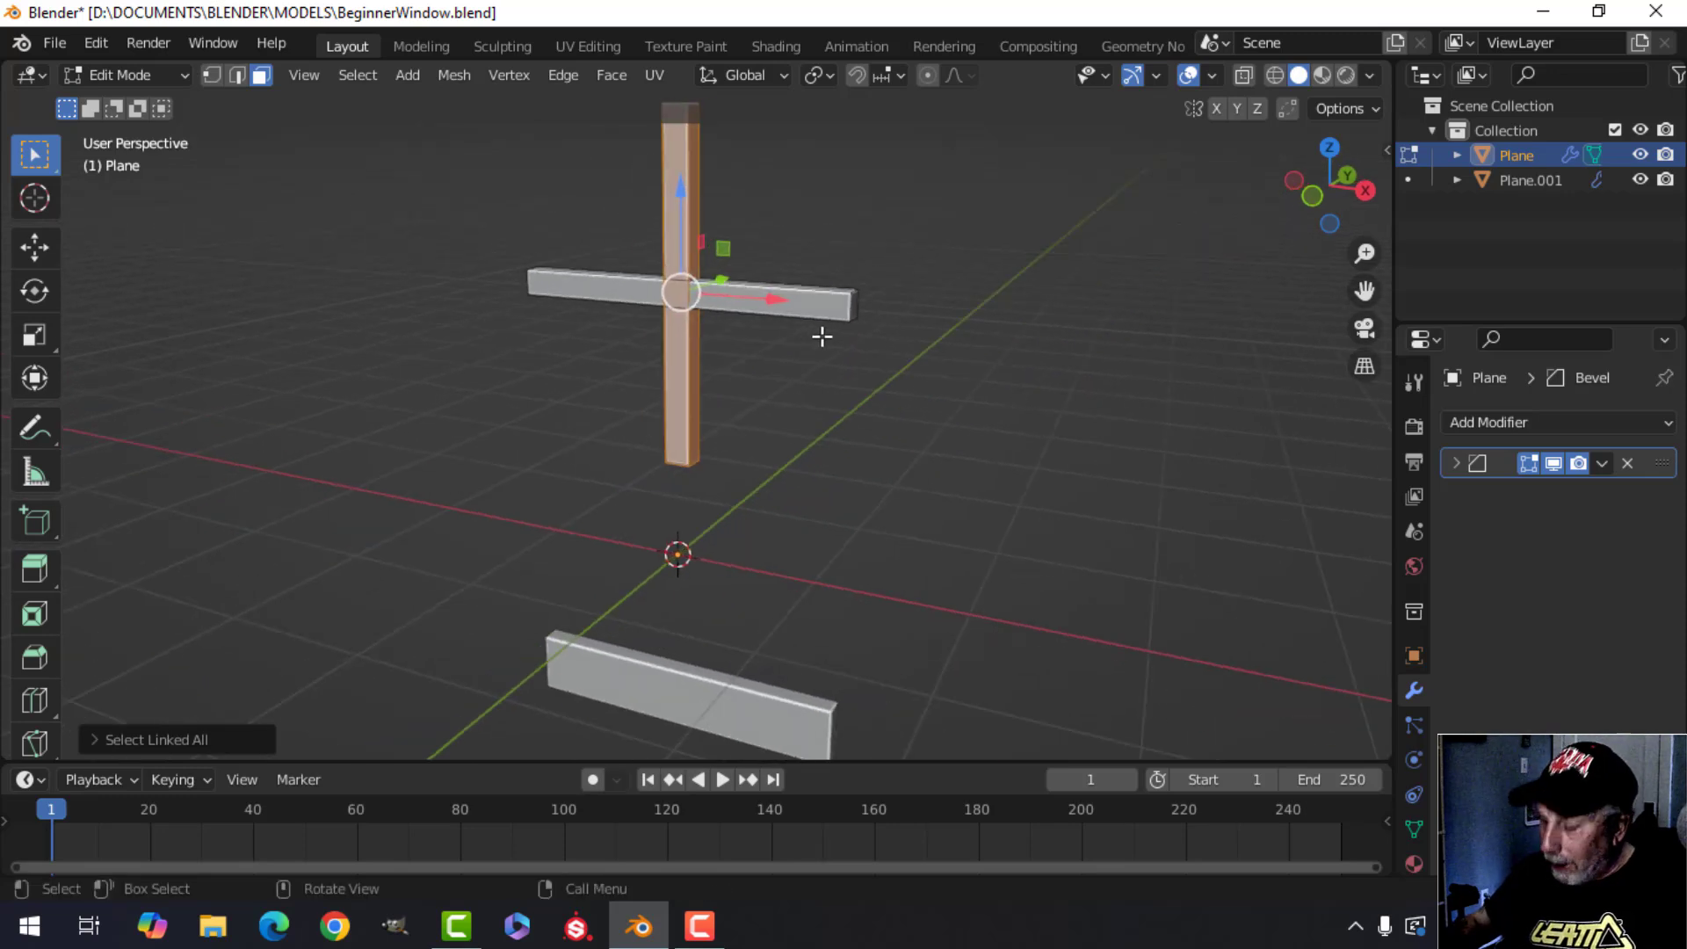
pyautogui.press('KP_1')
pyautogui.press('g')
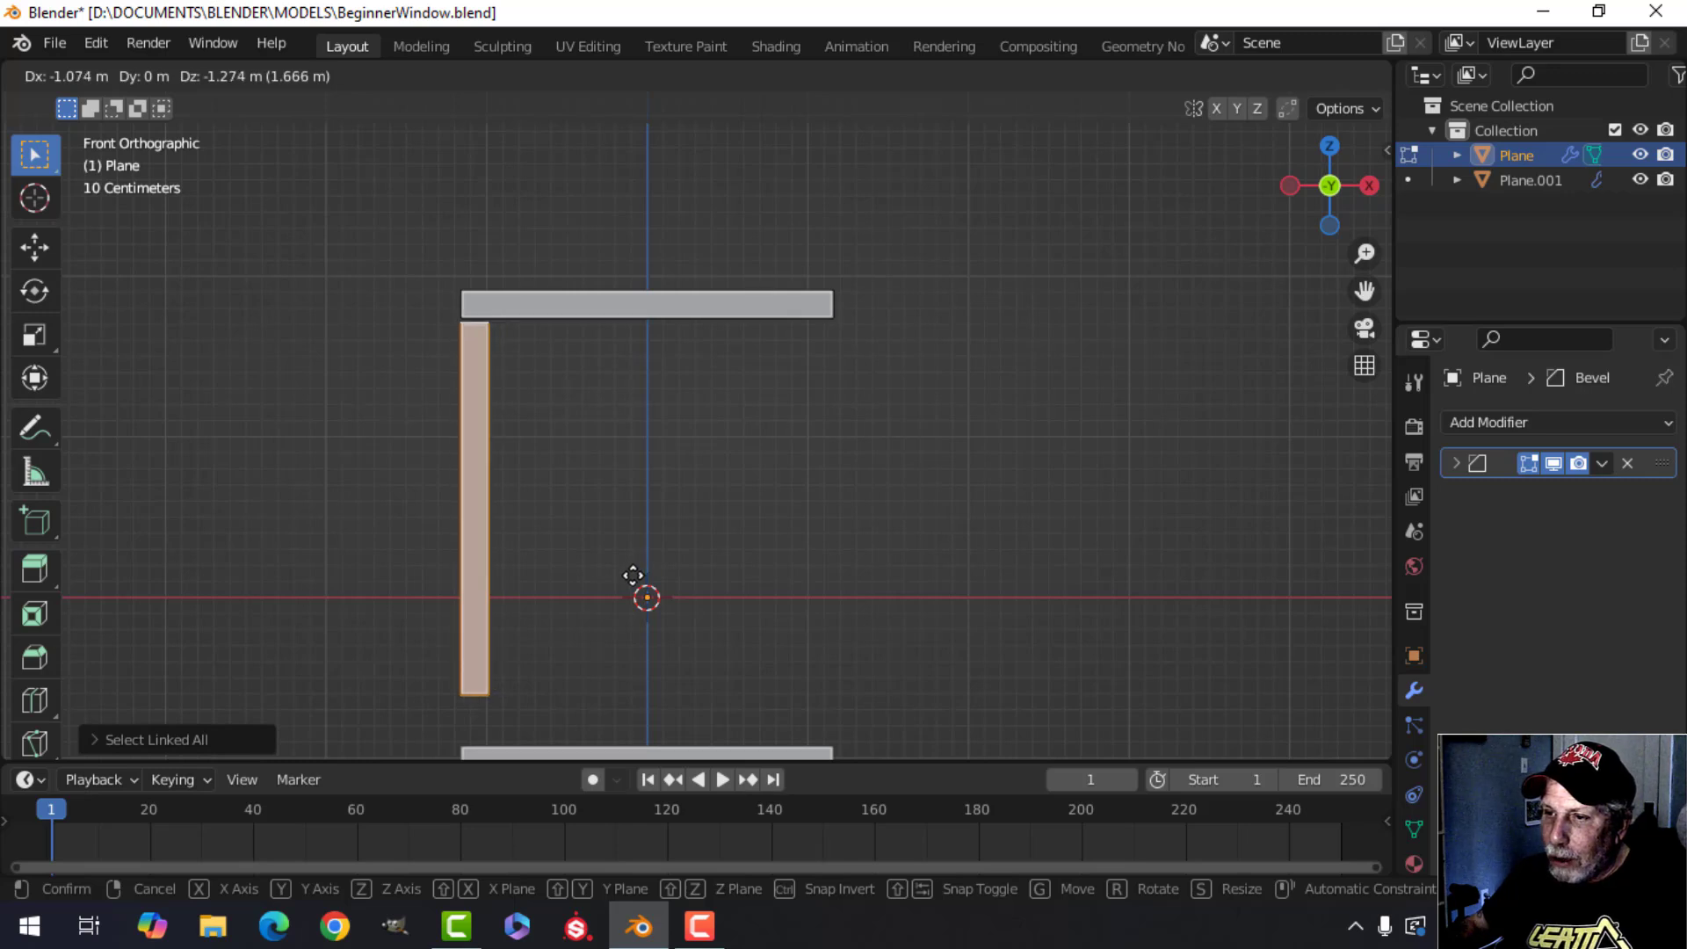
pyautogui.click(633, 575)
pyautogui.scroll(3, 558, 448)
pyautogui.moveTo(558, 448); pyautogui.dragTo(604, 268, button='middle')
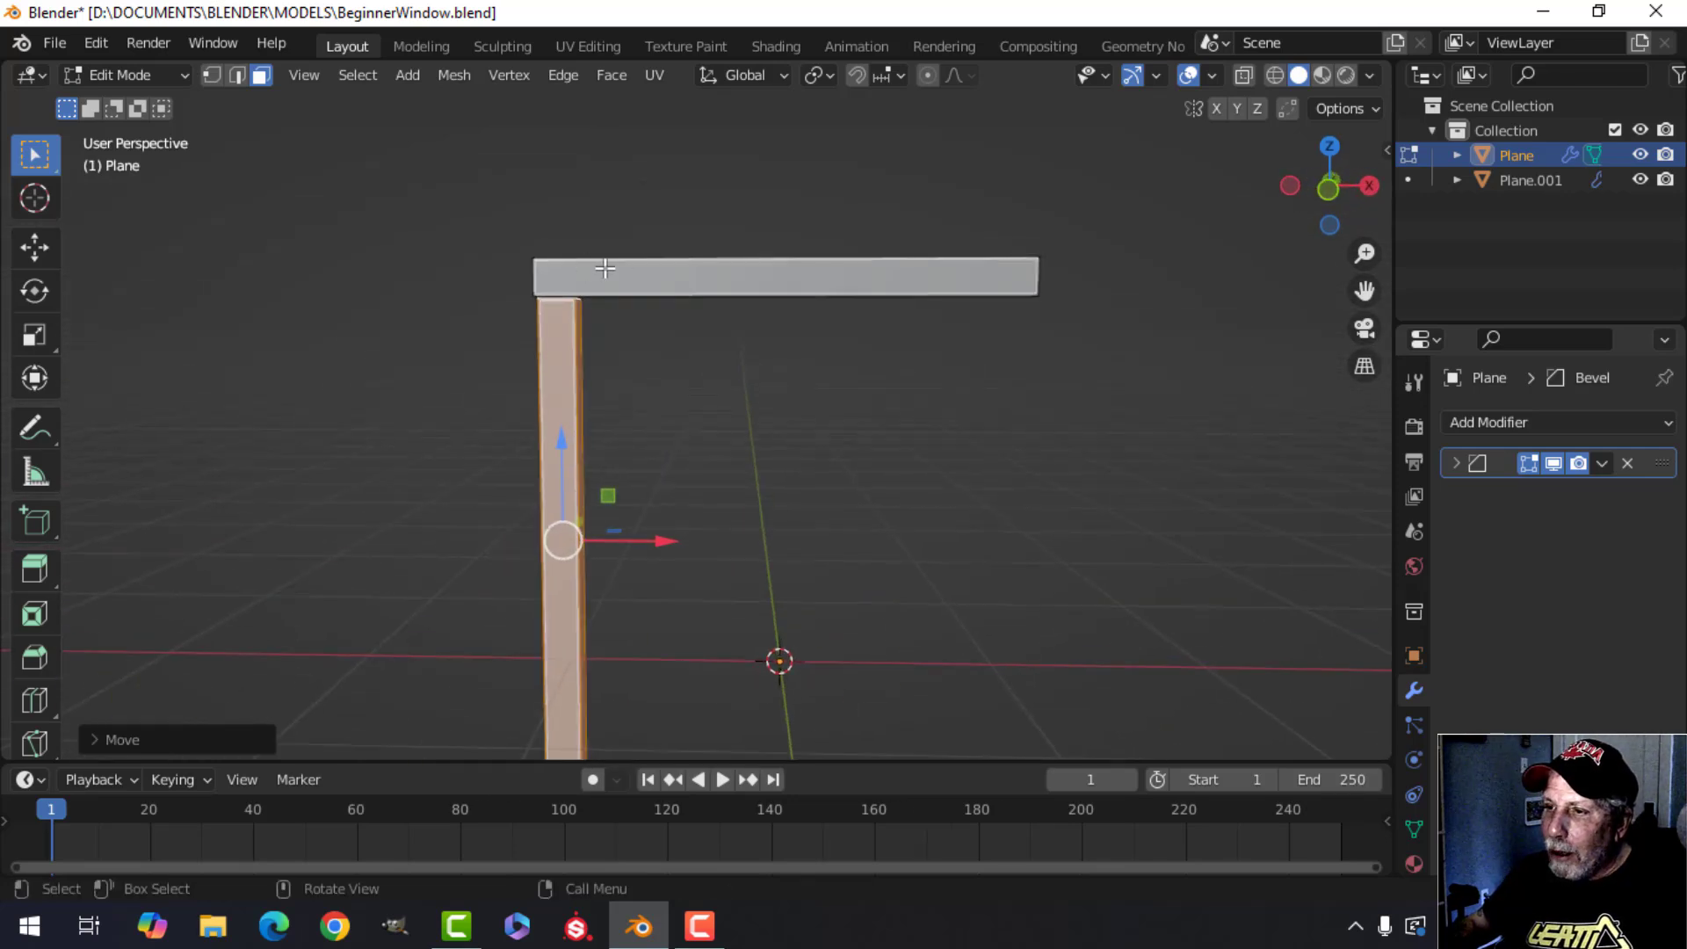
# Separate the selected vertical bar from the top bar into its own object.
pyautogui.press('Tab')
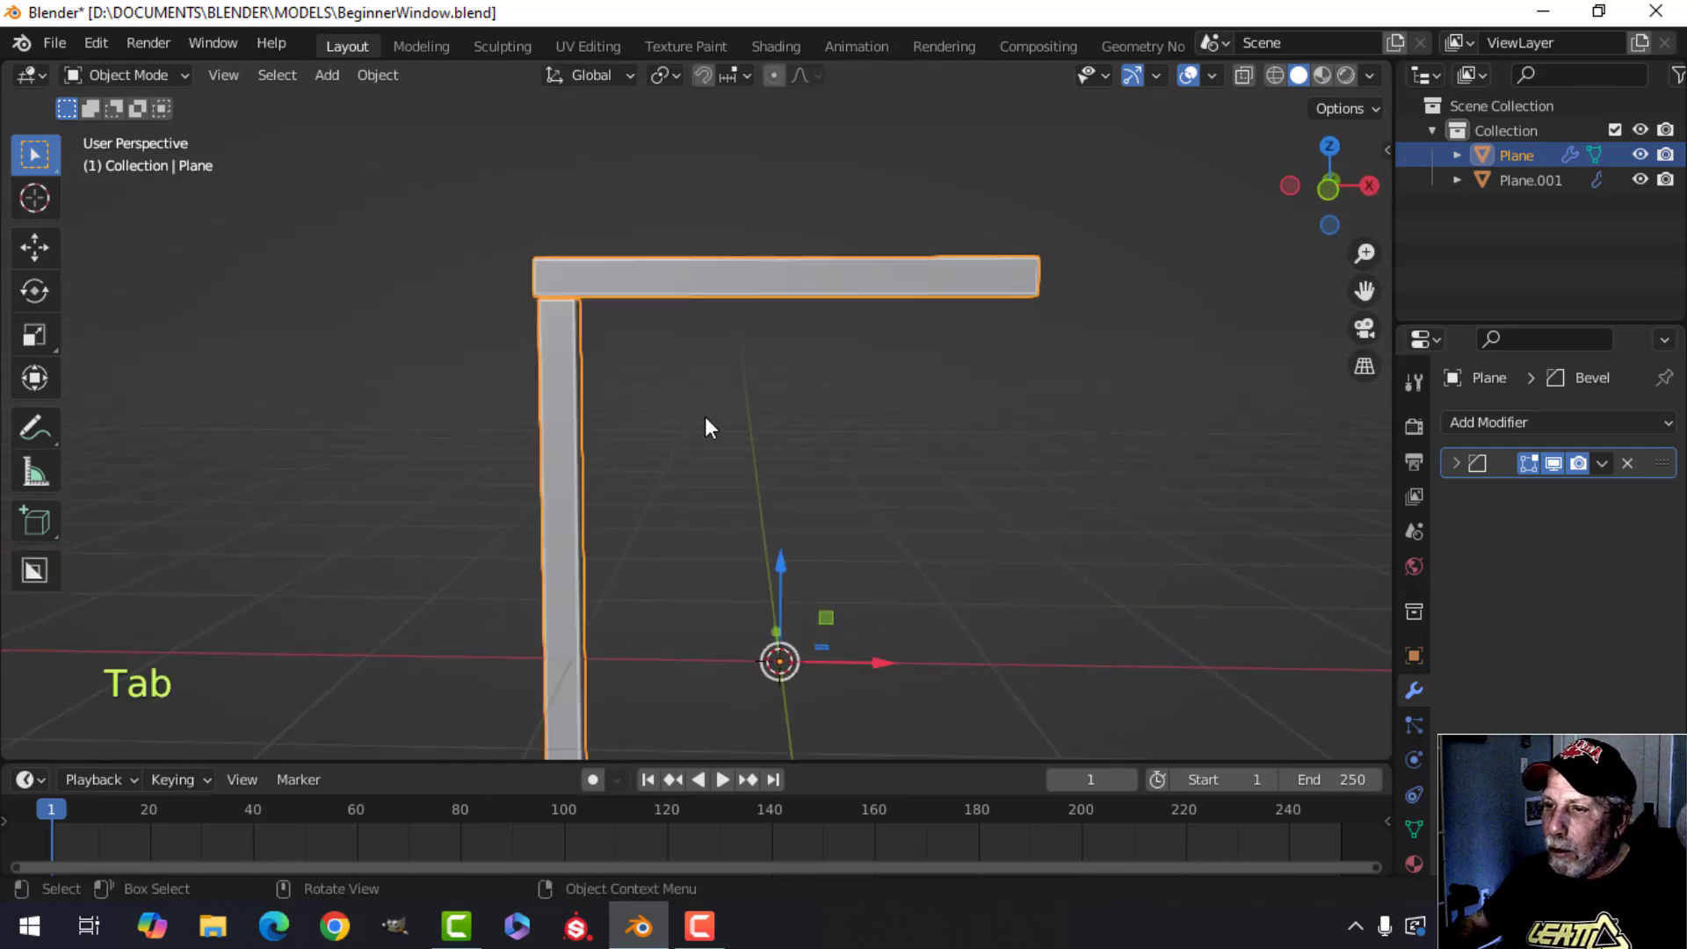
pyautogui.moveTo(705, 417); pyautogui.dragTo(633, 387, button='middle')
pyautogui.hotkey('alt', 'a')
pyautogui.click(622, 380)
pyautogui.press('Tab')
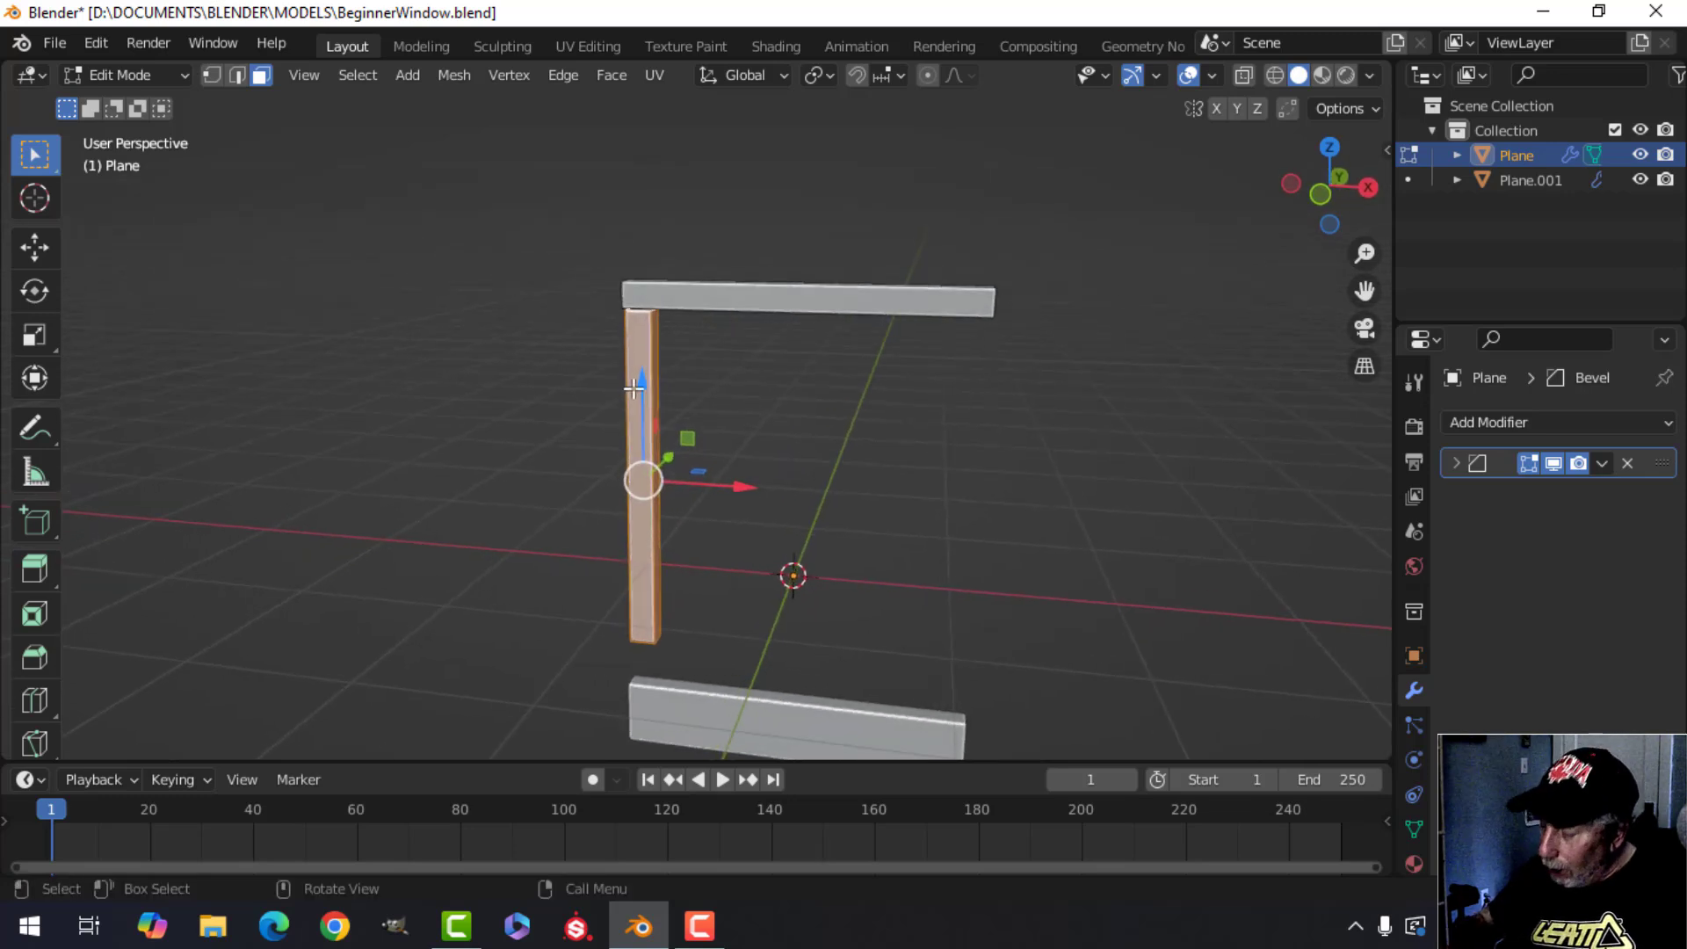
pyautogui.press('KP_1')
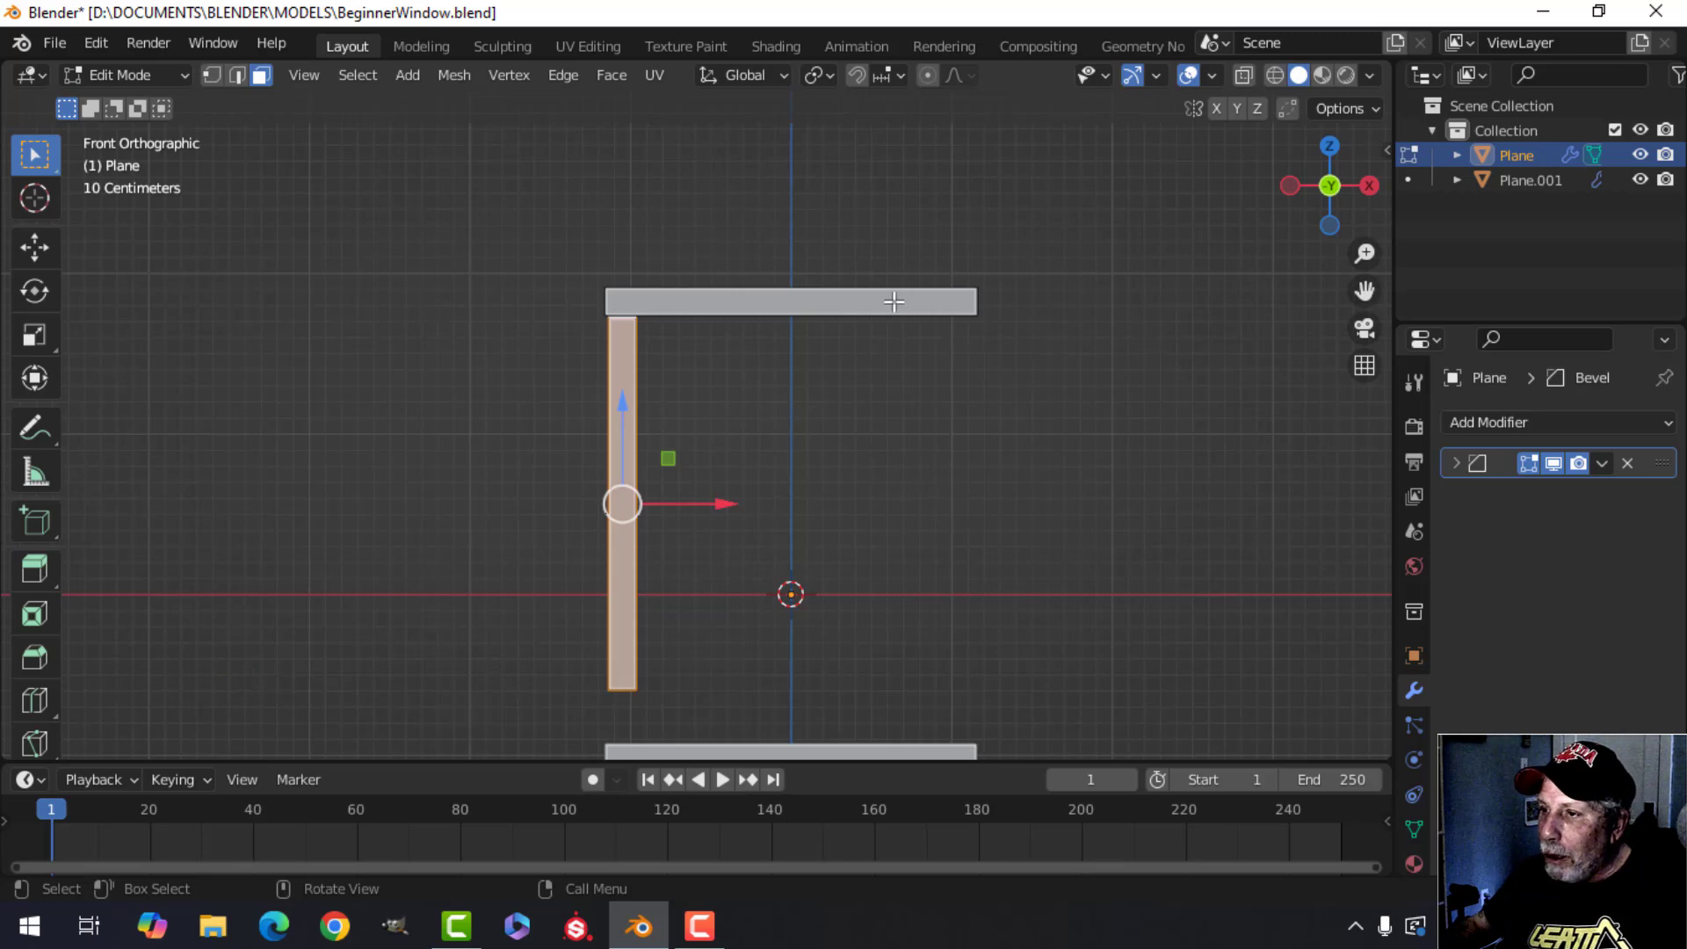
pyautogui.moveTo(678, 287); pyautogui.dragTo(676, 449, button='middle')
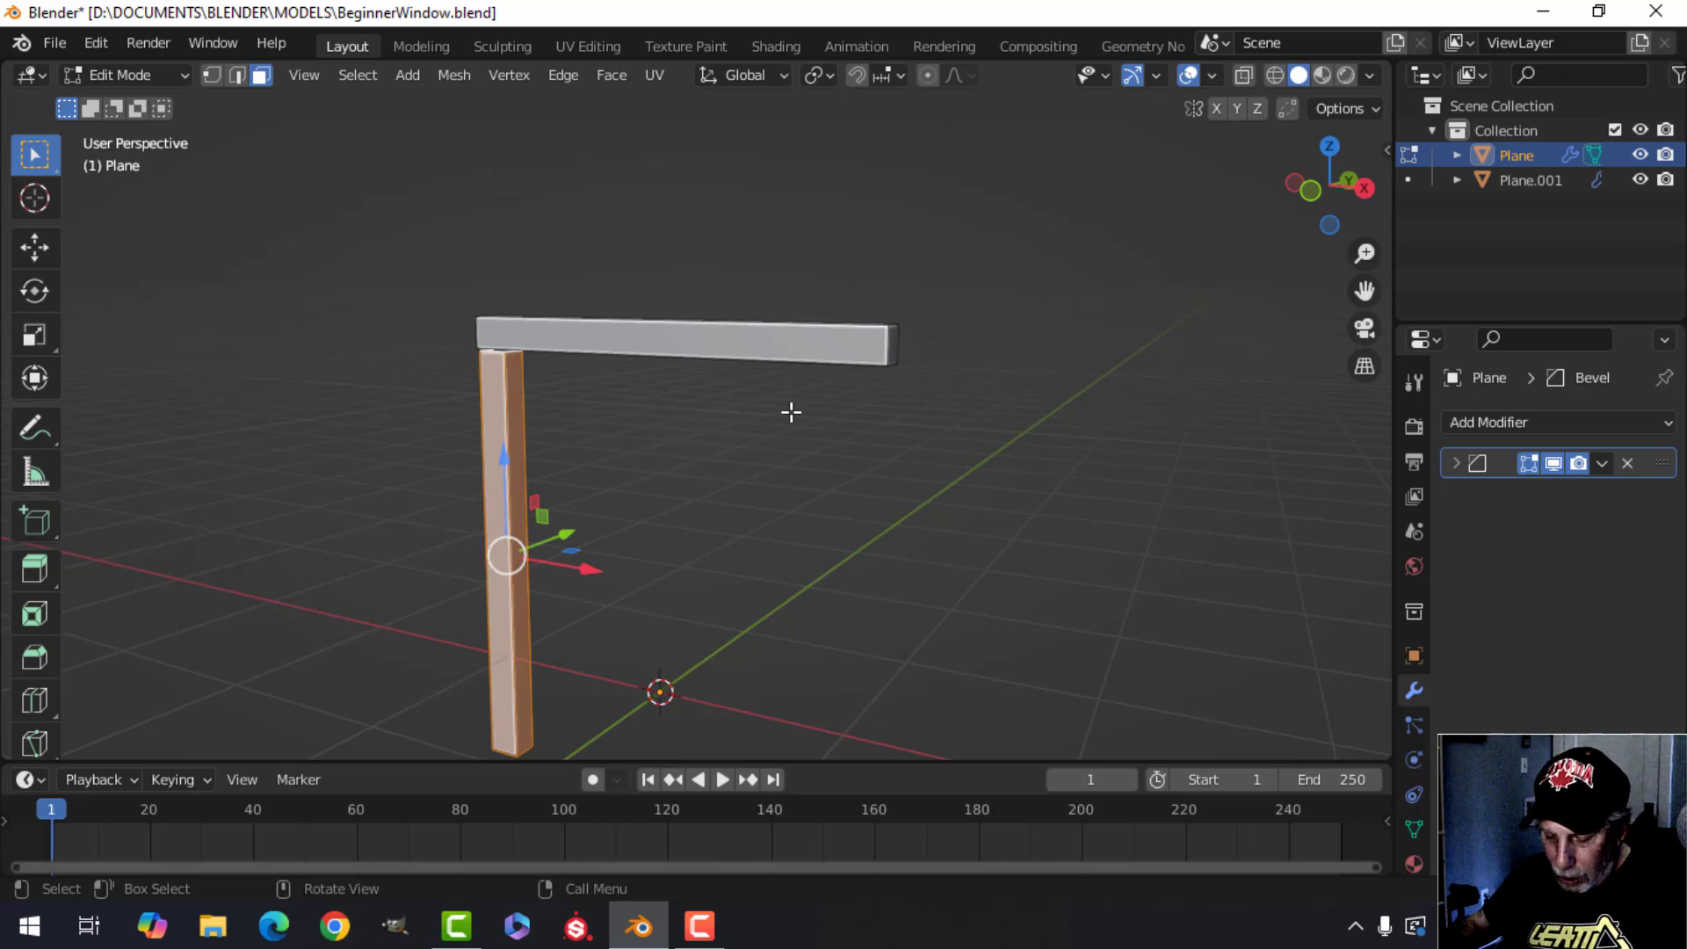
pyautogui.press('p')
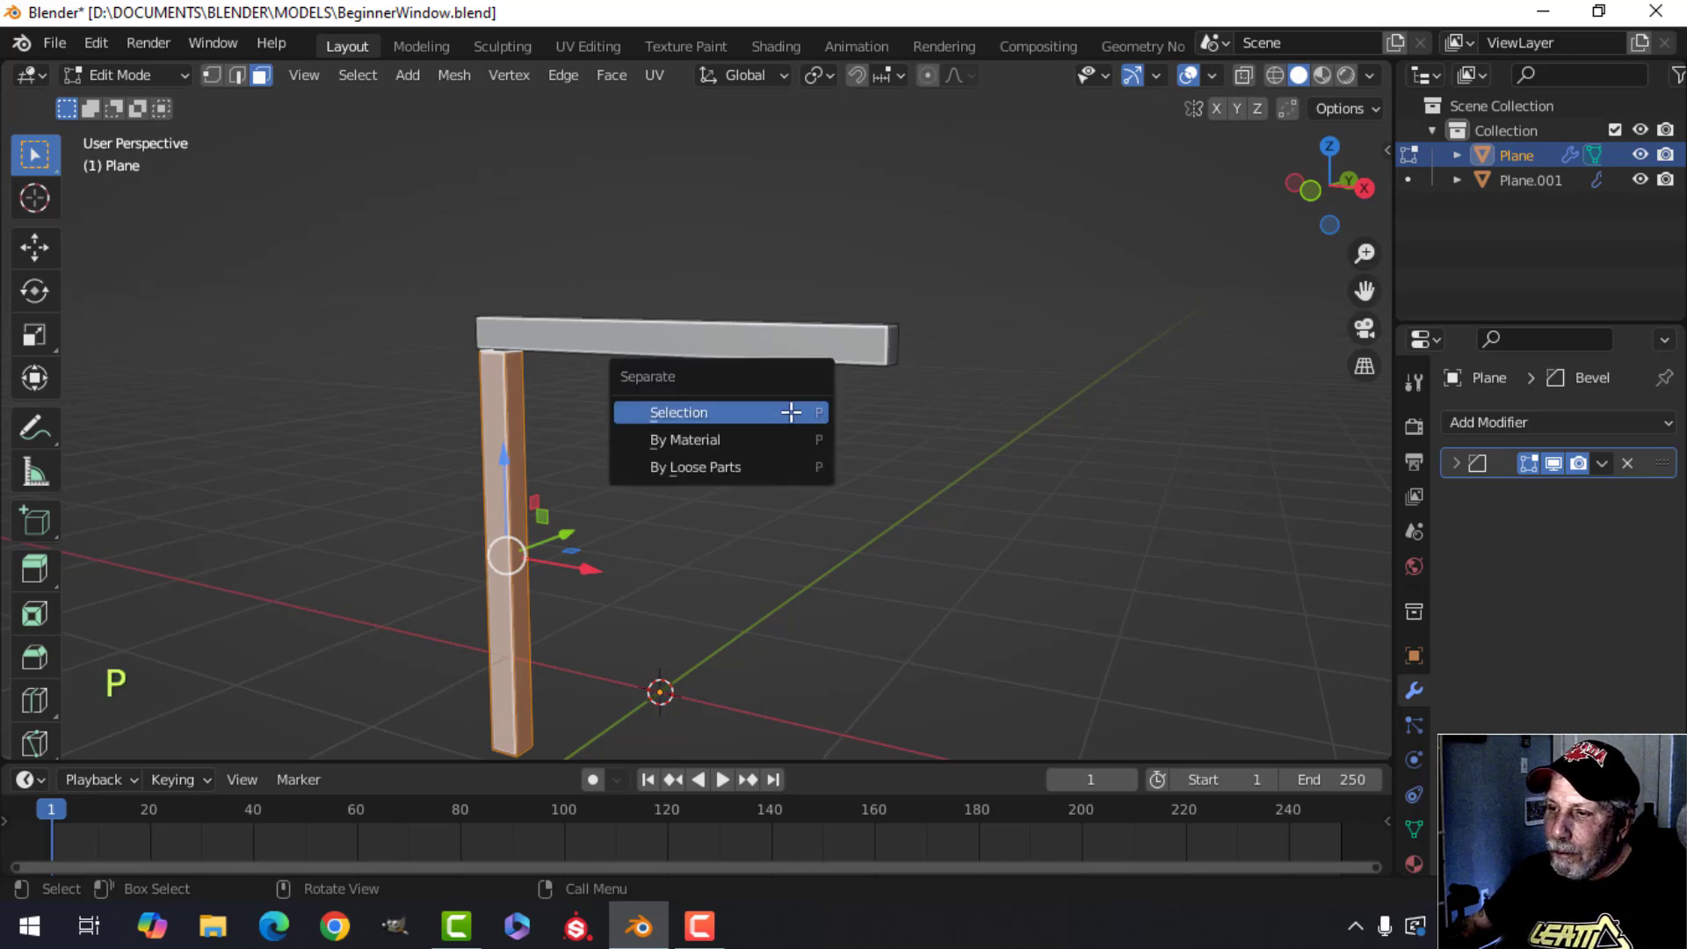
pyautogui.click(705, 412)
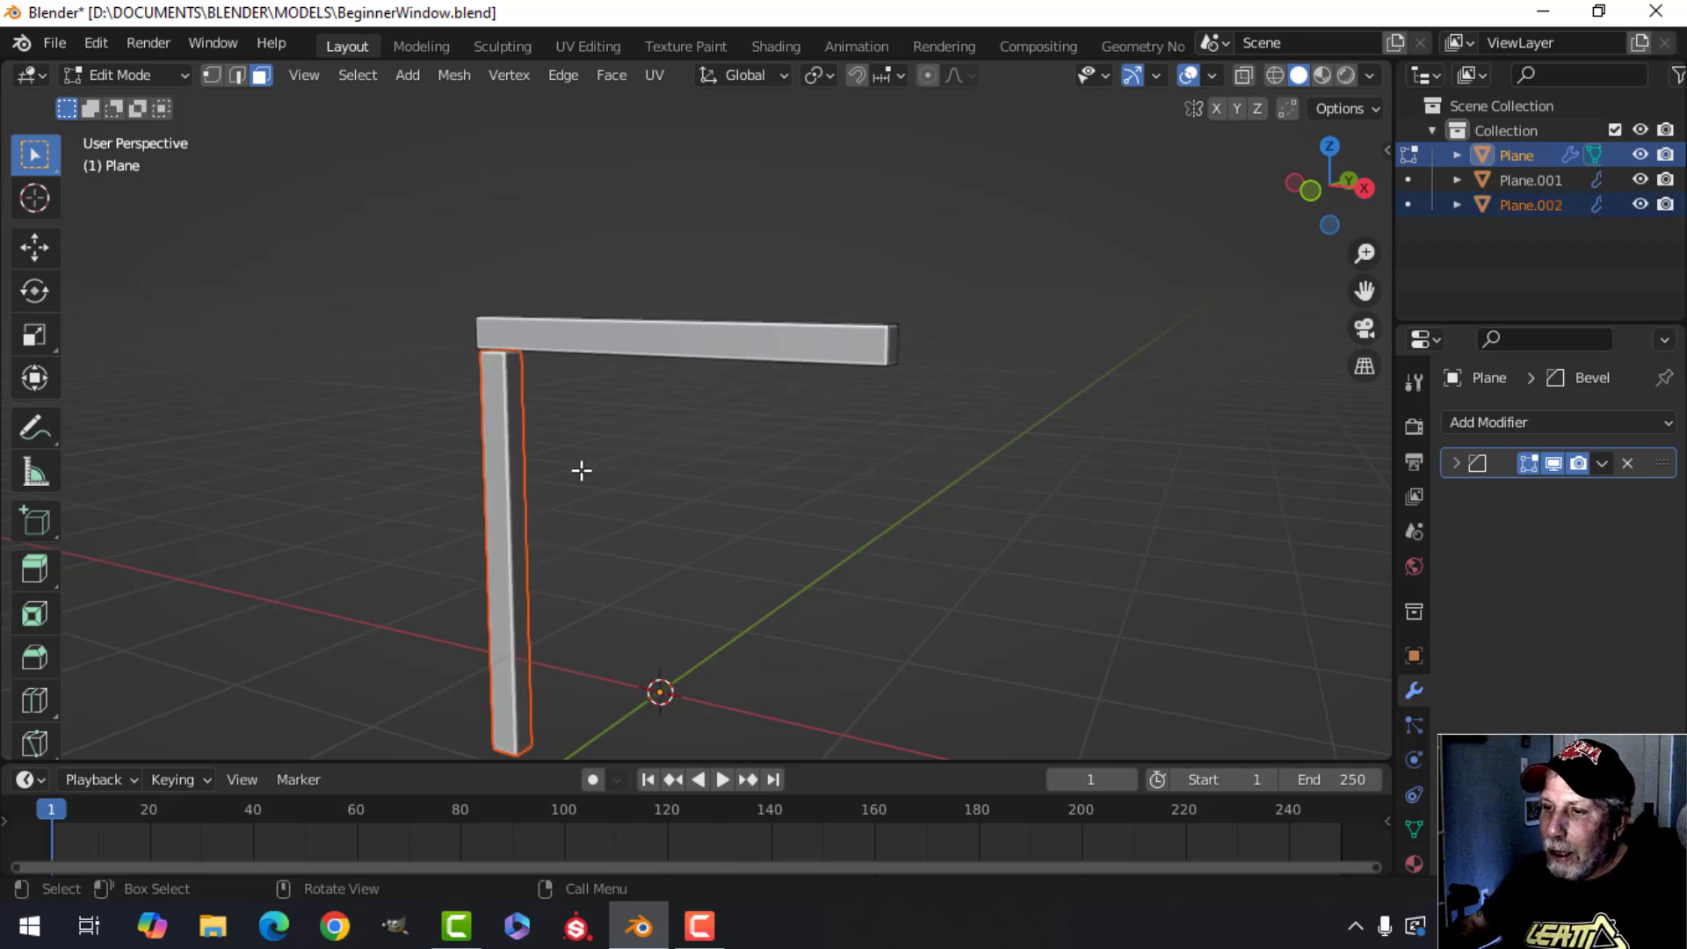
# Select each bar in turn to check that the frame pieces are separate objects.
pyautogui.press('Tab')
pyautogui.hotkey('alt', 'a')
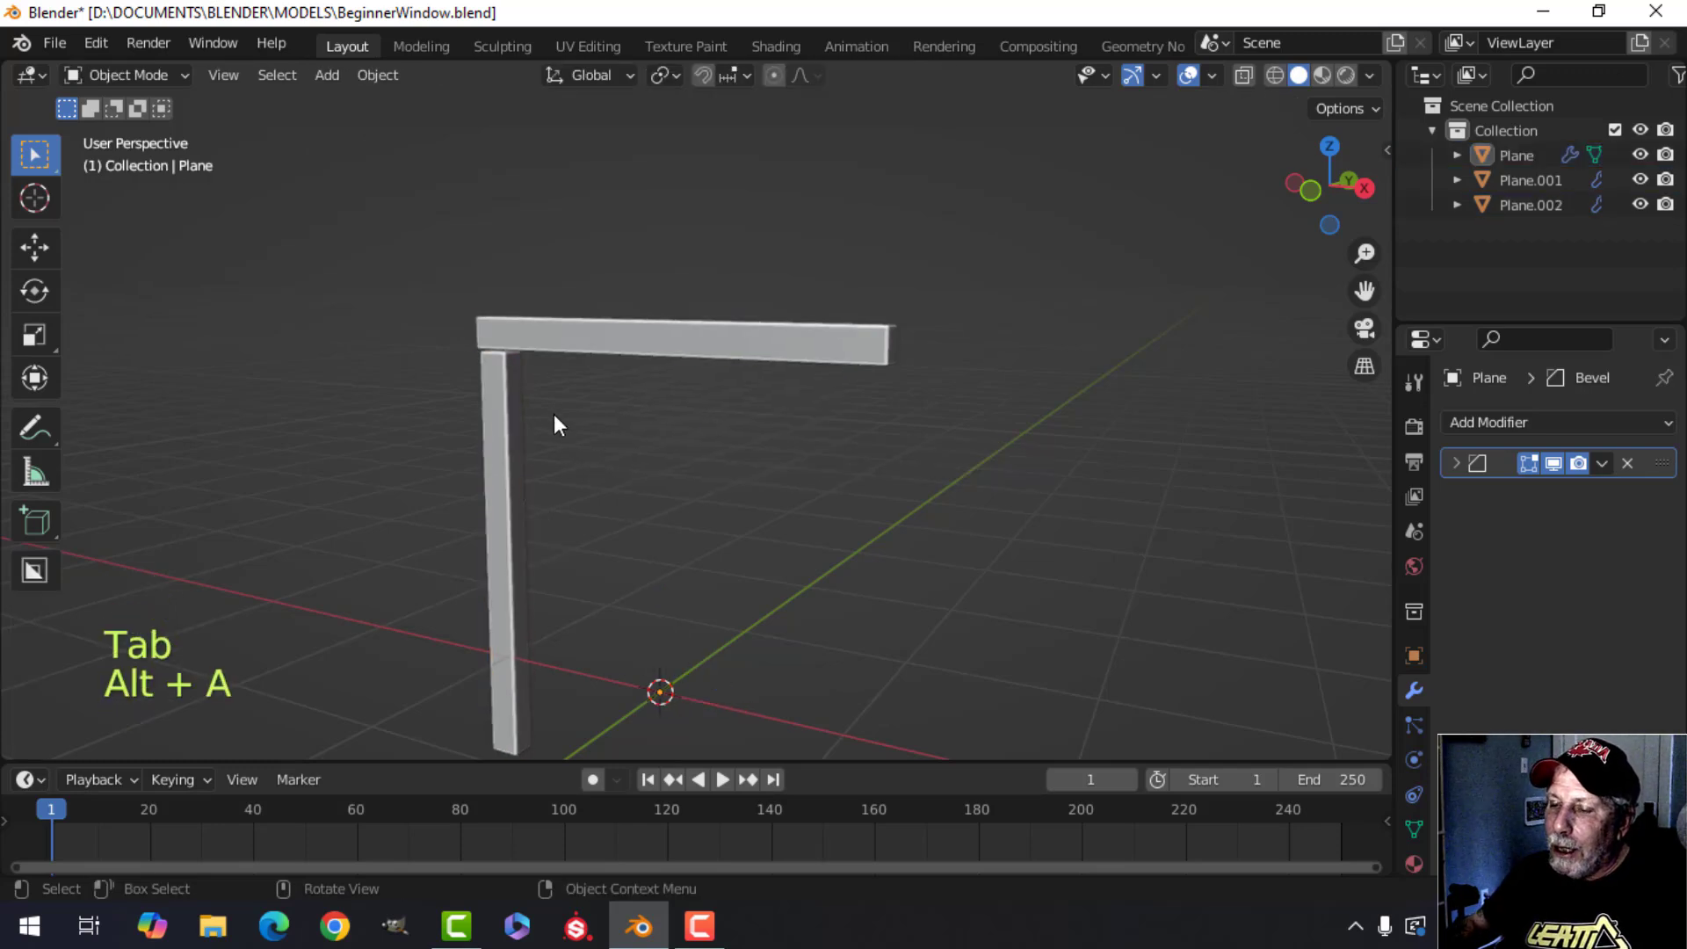
pyautogui.moveTo(553, 414); pyautogui.dragTo(629, 407, button='middle')
pyautogui.click(525, 360)
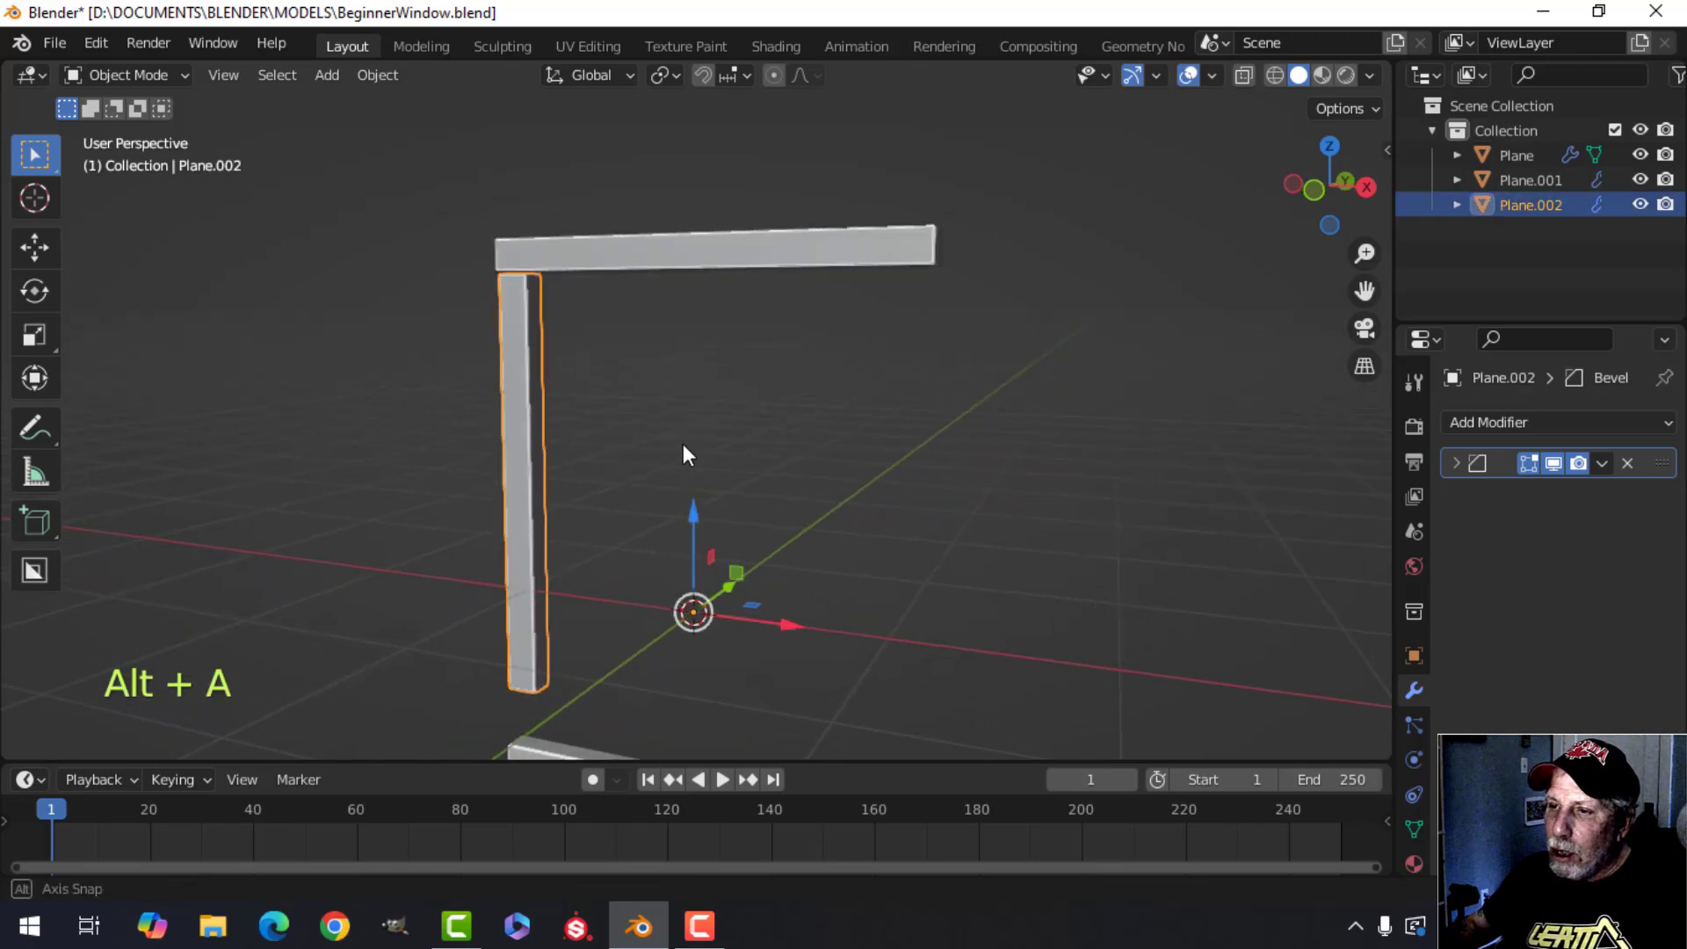
pyautogui.click(700, 246)
pyautogui.scroll(-2, 689, 367)
pyautogui.keyDown('shift'); pyautogui.moveTo(633, 545); pyautogui.dragTo(629, 419, button='middle'); pyautogui.keyUp('shift')
pyautogui.click(661, 566)
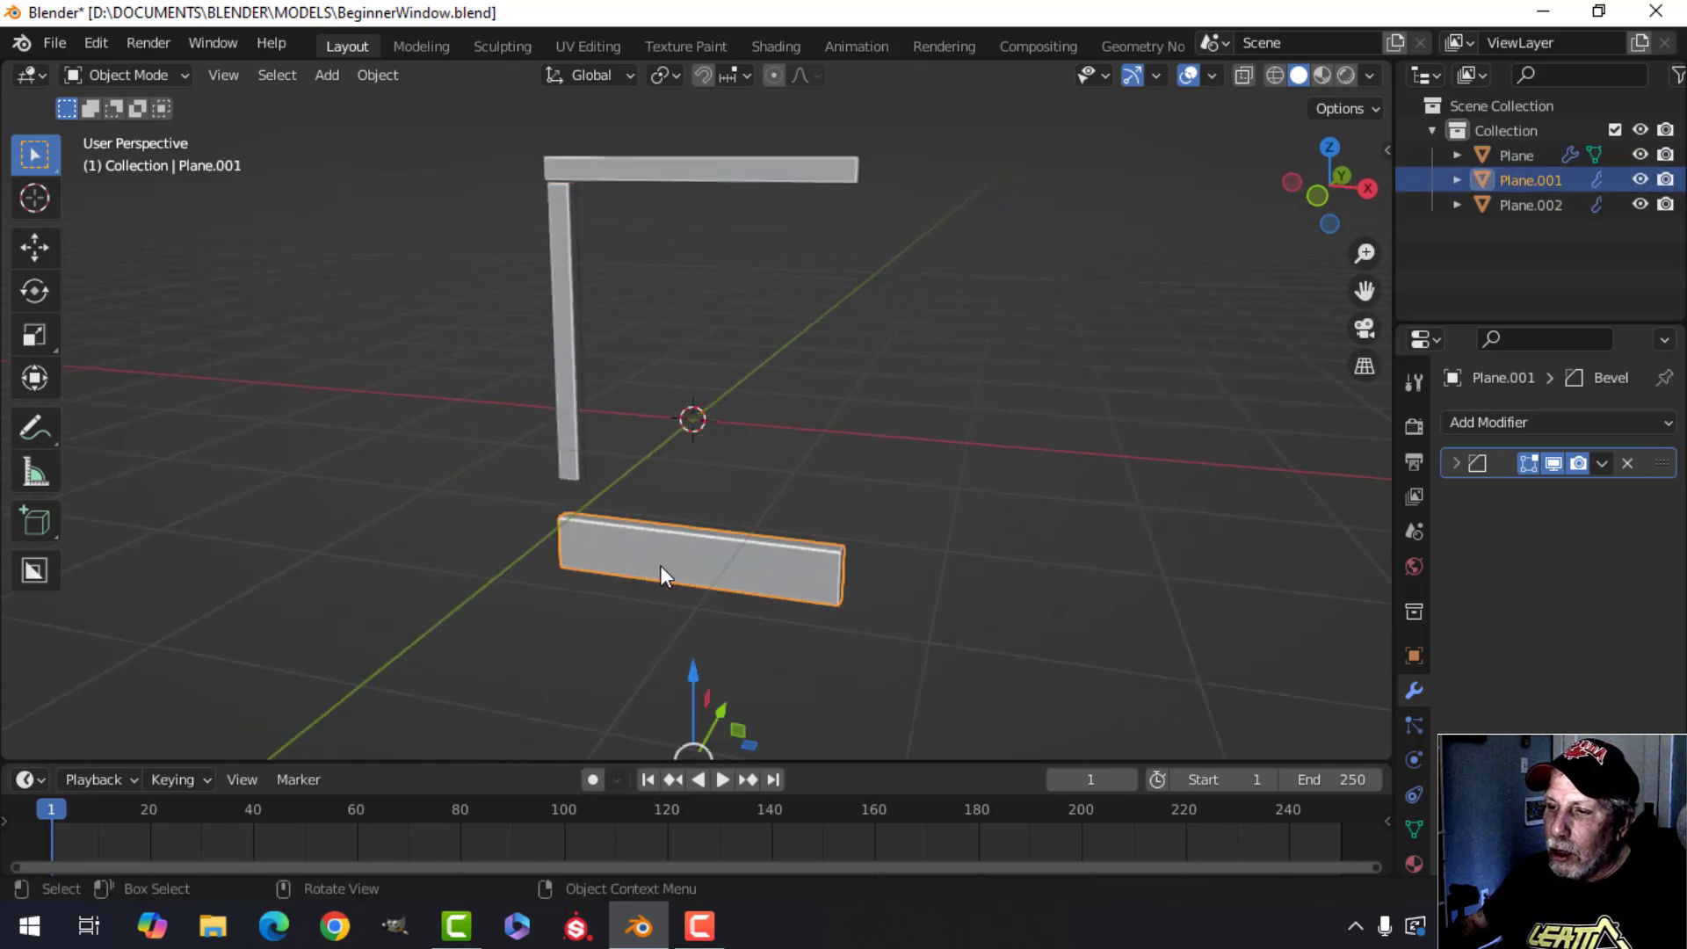
pyautogui.click(558, 322)
pyautogui.keyDown('shift'); pyautogui.moveTo(558, 322); pyautogui.dragTo(621, 399, button='middle'); pyautogui.keyUp('shift')
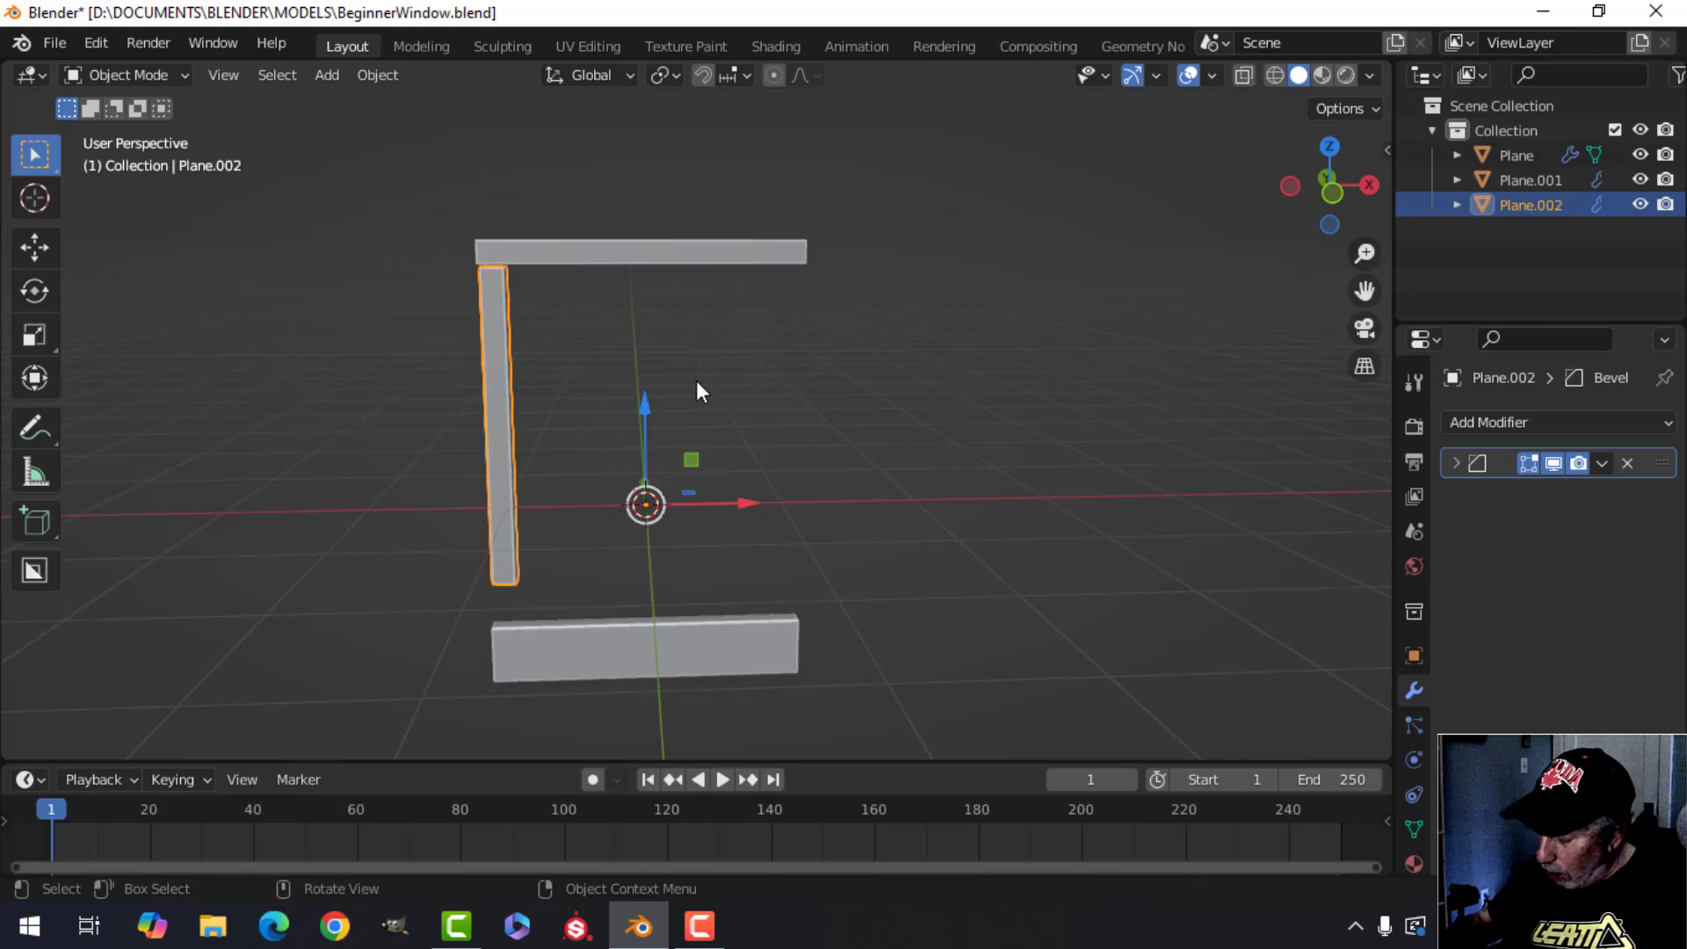
# In the vertical bar's edit mode, nudge all its geometry slightly so it sits flush under the top bar's corner.
pyautogui.press('KP_1')
pyautogui.scroll(2, 689, 403)
pyautogui.keyDown('shift'); pyautogui.moveTo(668, 414); pyautogui.dragTo(819, 380, button='middle'); pyautogui.keyUp('shift')
pyautogui.keyDown('shift'); pyautogui.moveTo(619, 251); pyautogui.dragTo(795, 461, button='middle'); pyautogui.keyUp('shift')
pyautogui.scroll(4, 634, 436)
pyautogui.scroll(2, 650, 441)
pyautogui.scroll(1, 751, 459)
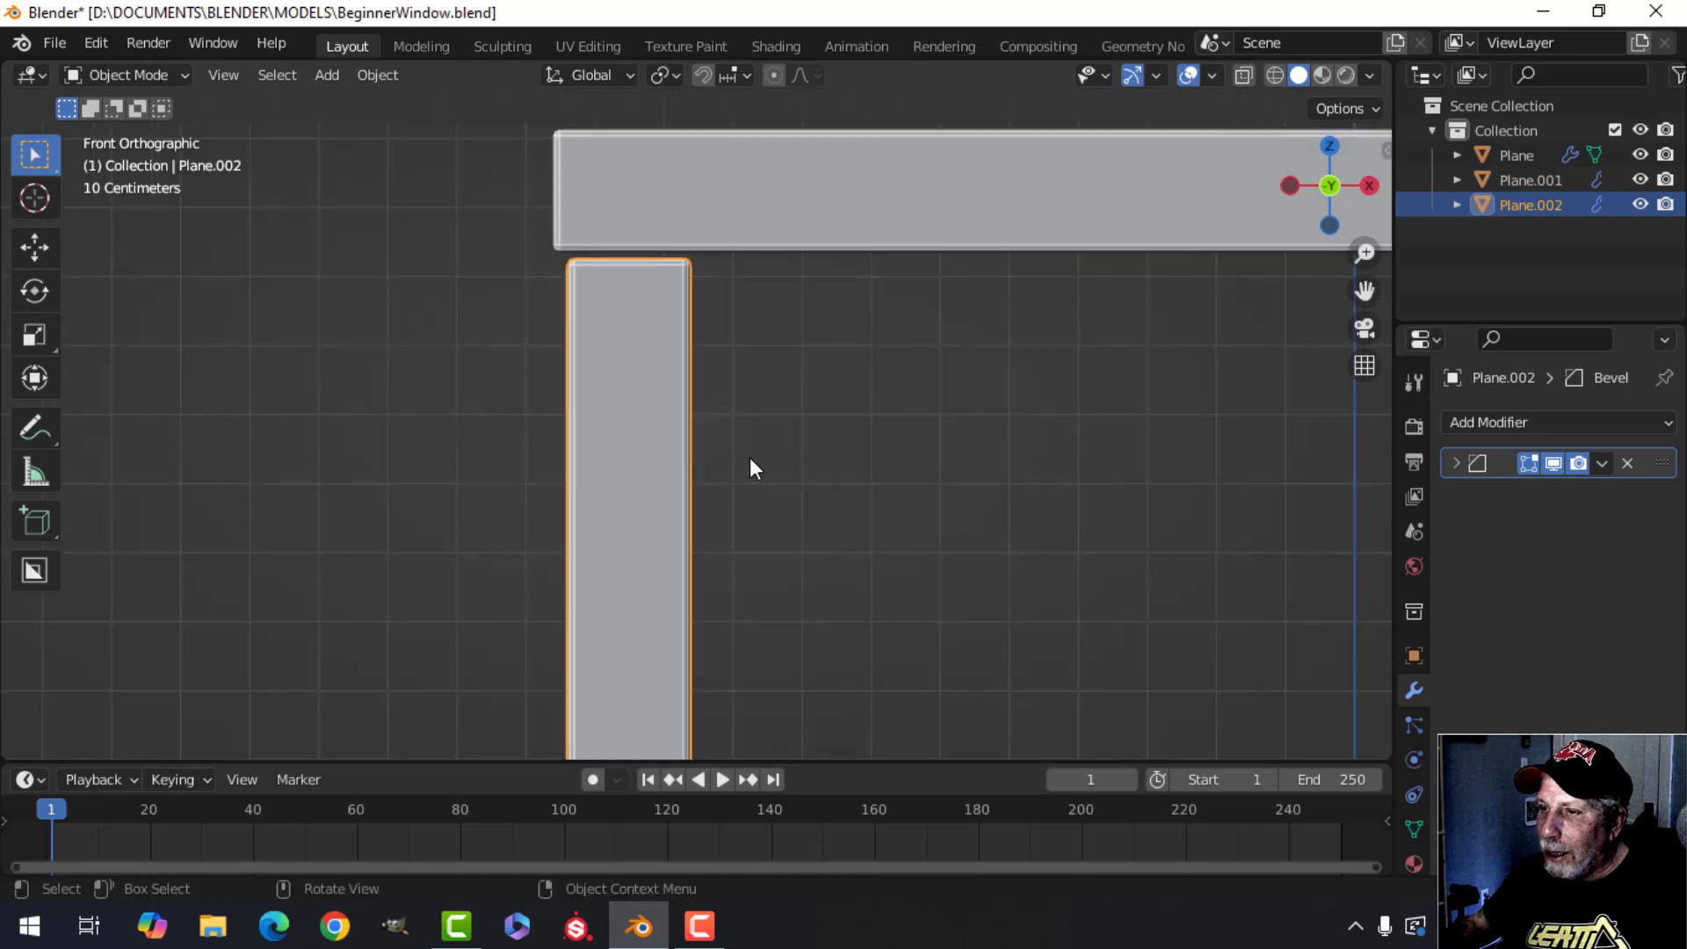
pyautogui.scroll(-1, 742, 456)
pyautogui.press('Tab')
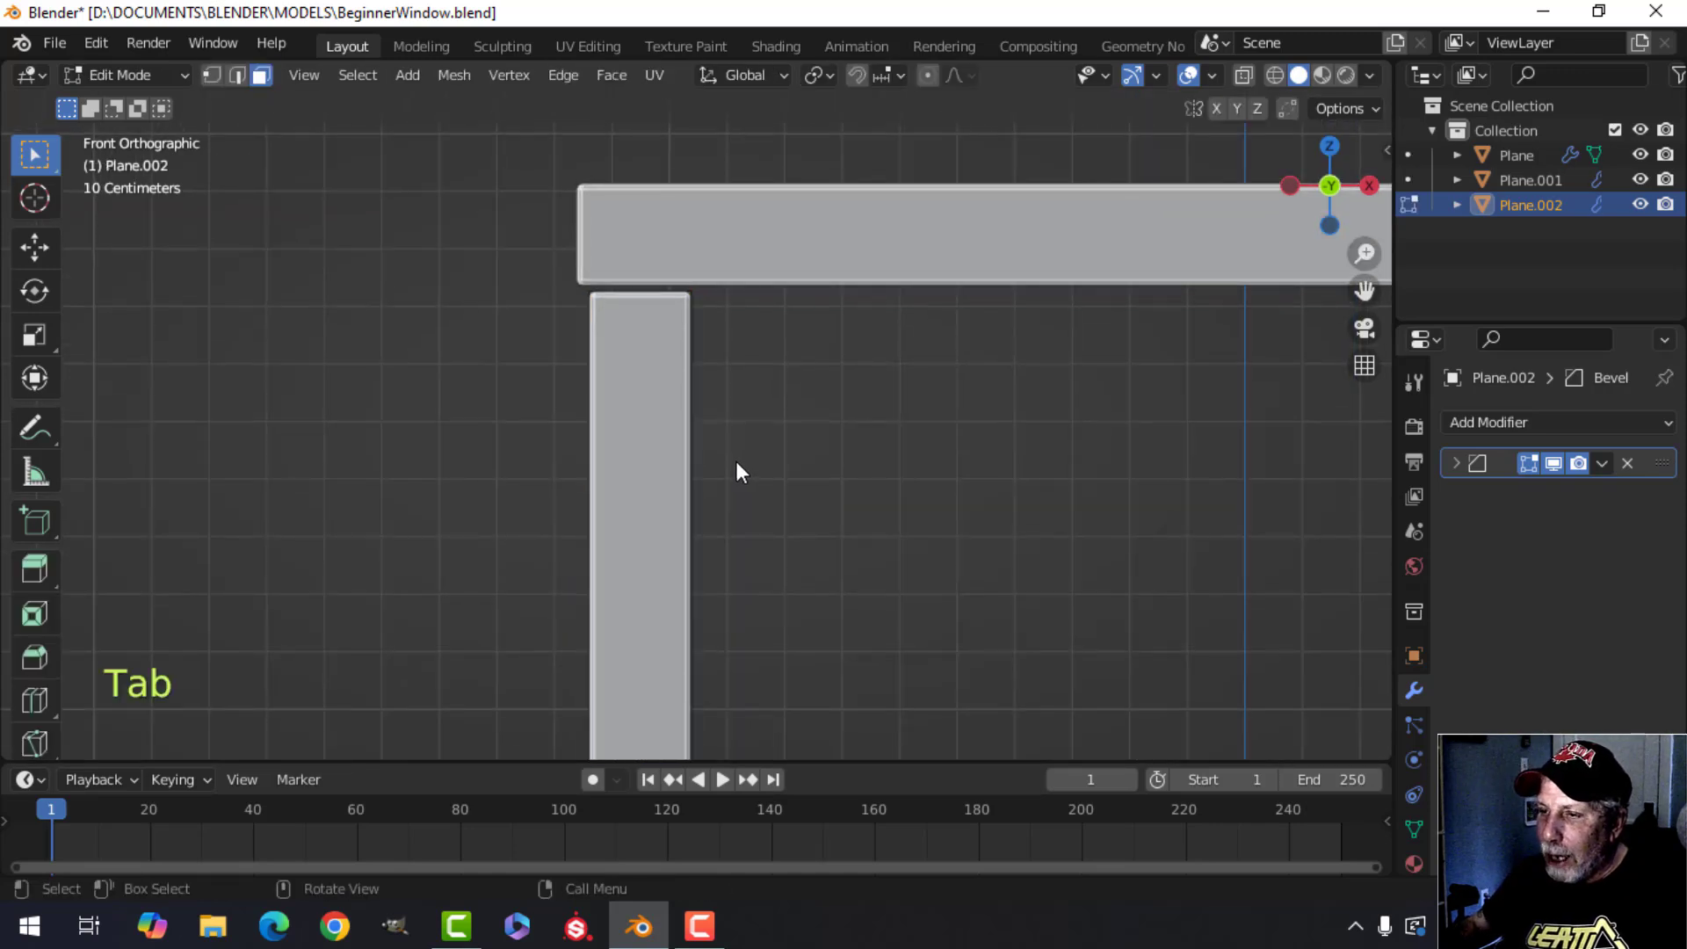
pyautogui.press('a')
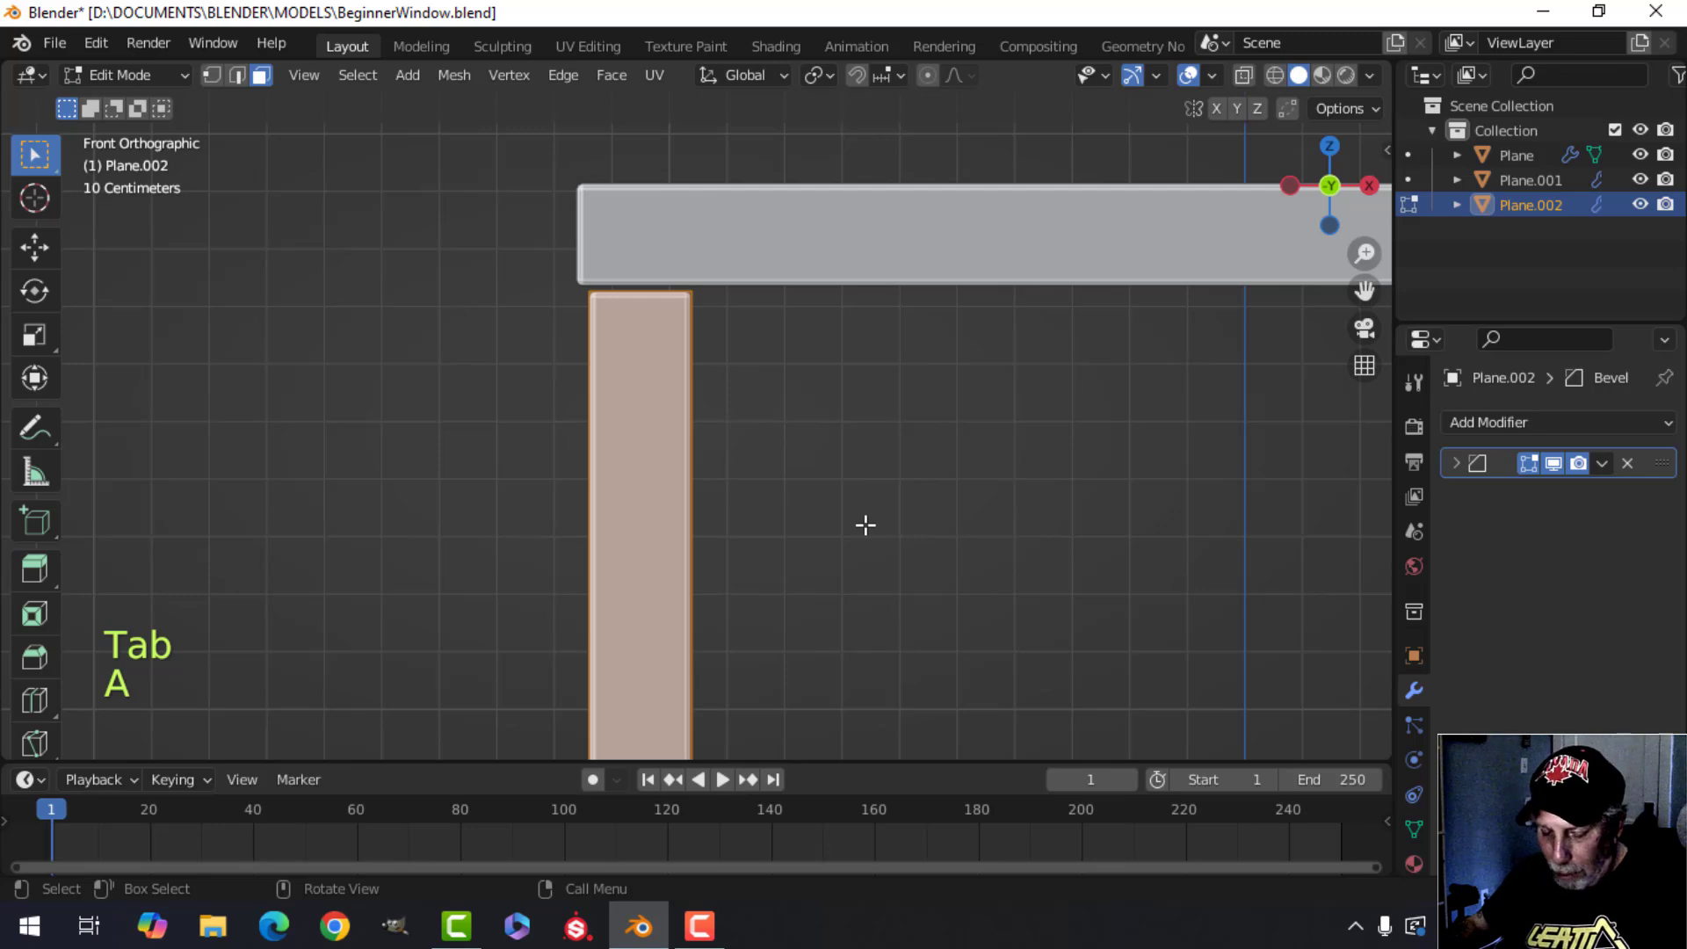
pyautogui.press('g')
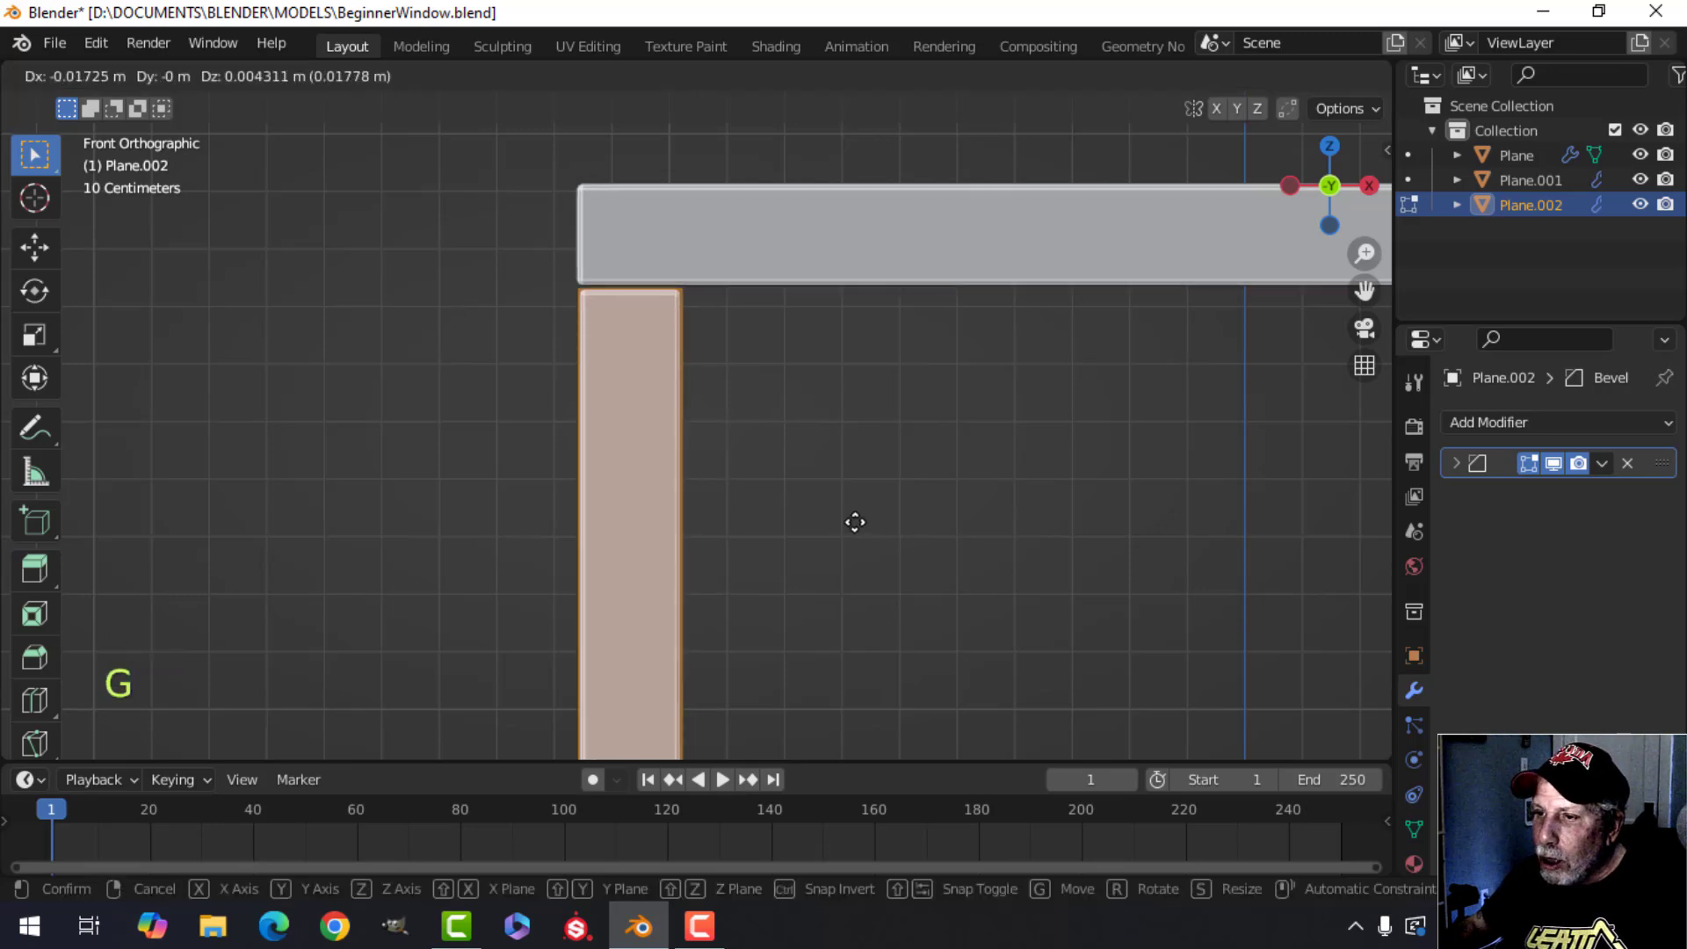
pyautogui.click(855, 522)
pyautogui.scroll(3, 693, 433)
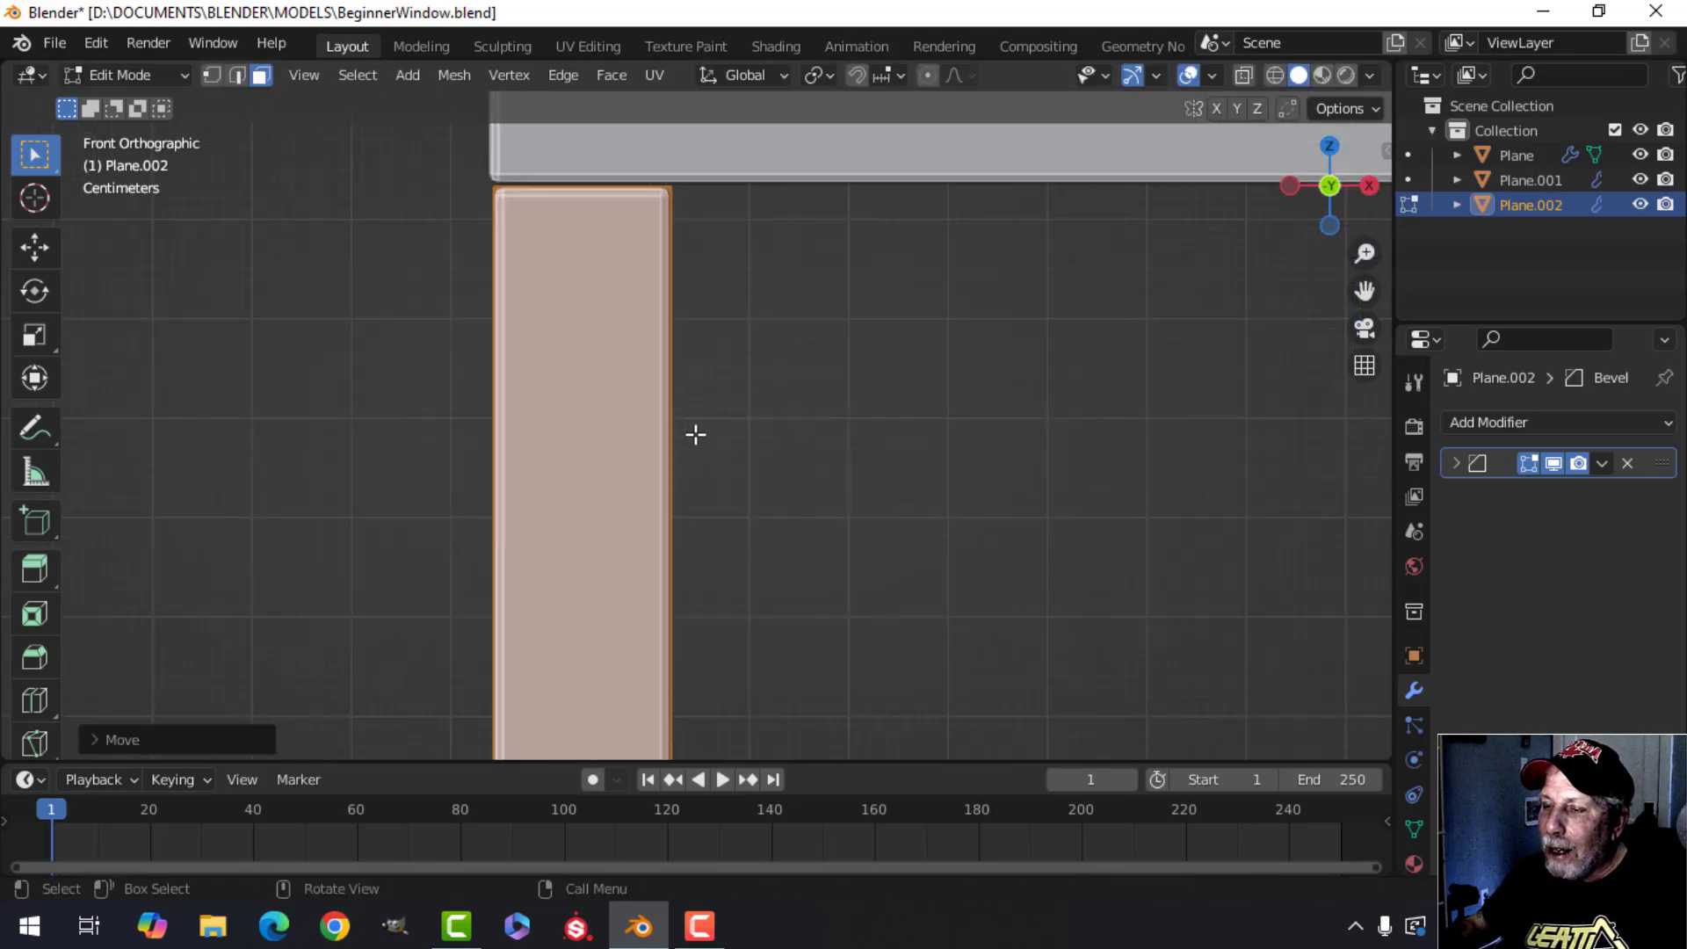
pyautogui.keyDown('shift'); pyautogui.moveTo(694, 433); pyautogui.dragTo(735, 498, button='middle'); pyautogui.keyUp('shift')
pyautogui.scroll(-2, 622, 310)
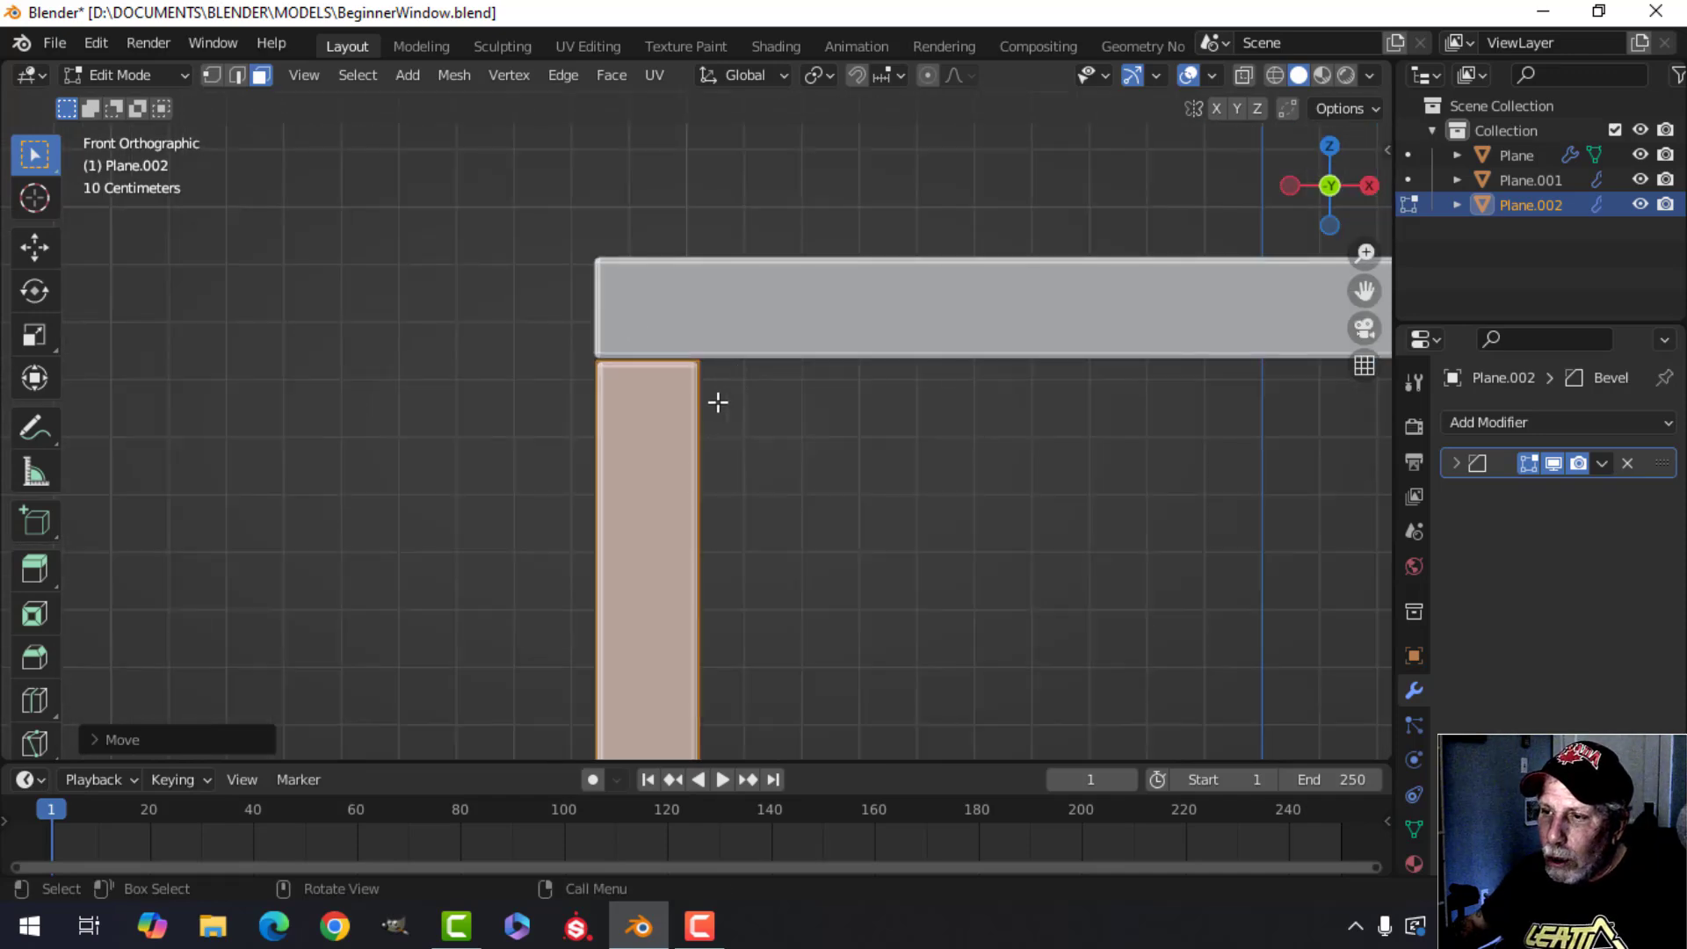
# Inspect the corner joint and the frame bars from perspective and front views in object mode.
pyautogui.press('Tab')
pyautogui.moveTo(716, 400)
pyautogui.mouseDown(button='middle')
pyautogui.moveTo(831, 414)
pyautogui.moveTo(879, 339)
pyautogui.moveTo(842, 419)
pyautogui.moveTo(677, 375)
pyautogui.moveTo(733, 385)
pyautogui.mouseUp(button='middle')
pyautogui.hotkey('alt', 'a')
pyautogui.moveTo(734, 385); pyautogui.dragTo(677, 375, button='middle')
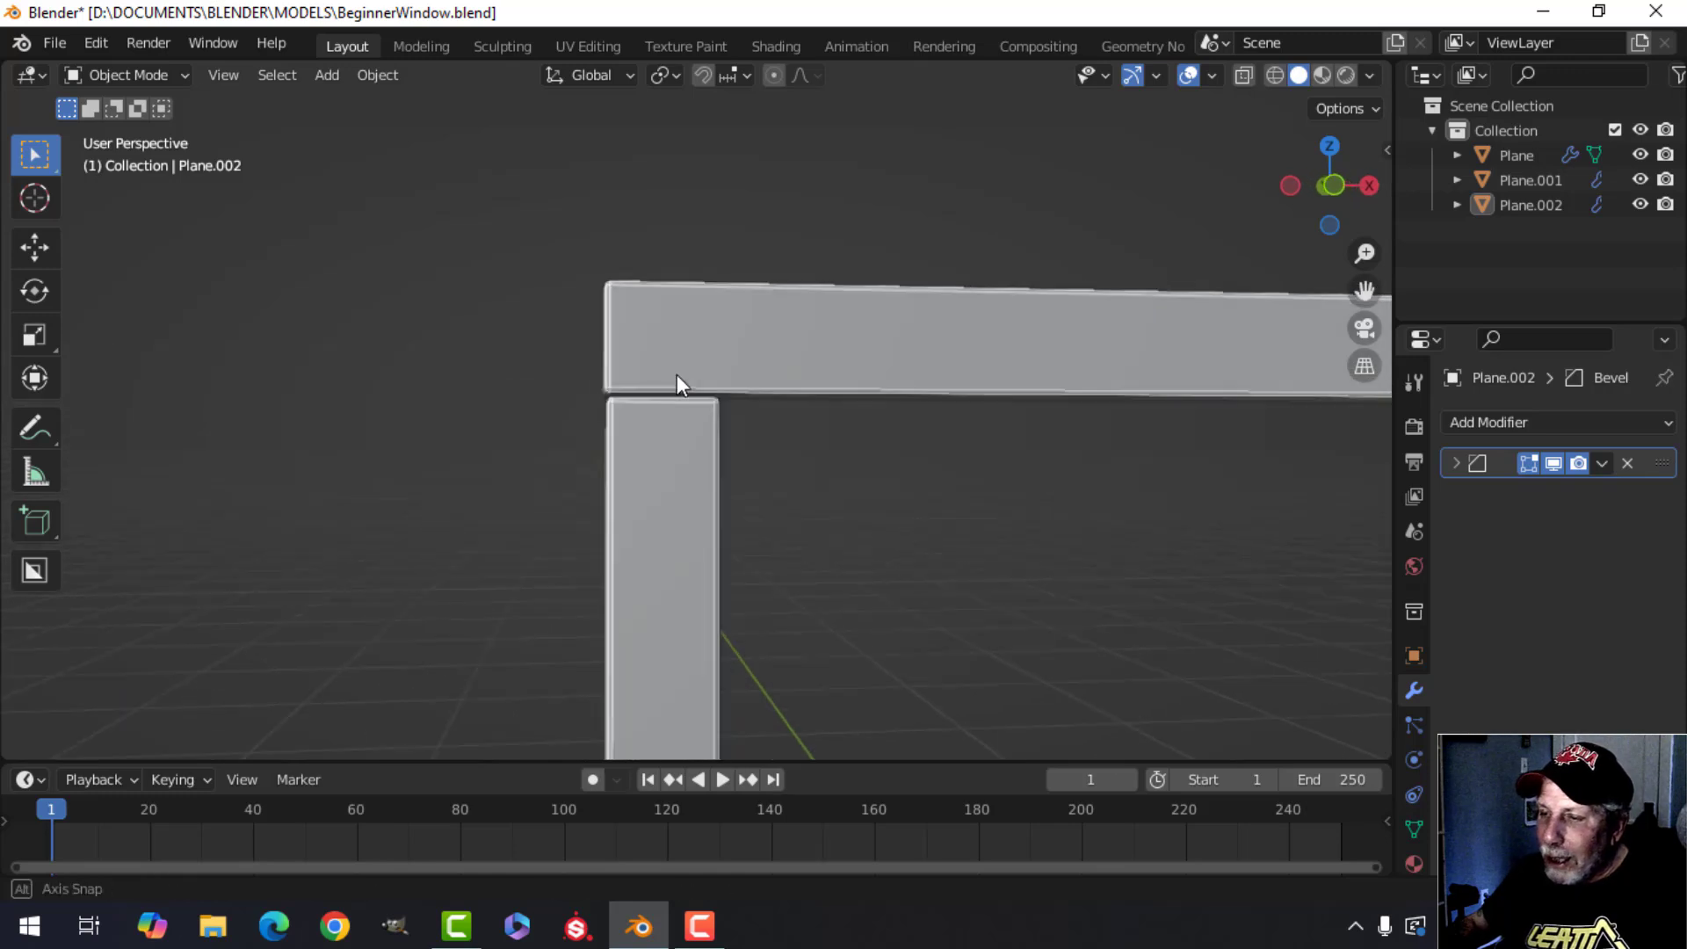
pyautogui.scroll(-1, 673, 385)
pyautogui.scroll(-2, 675, 389)
pyautogui.keyDown('shift'); pyautogui.moveTo(703, 432); pyautogui.dragTo(761, 225, button='middle'); pyautogui.keyUp('shift')
pyautogui.scroll(2, 681, 414)
pyautogui.scroll(-4, 722, 414)
pyautogui.keyDown('shift'); pyautogui.moveTo(761, 457); pyautogui.dragTo(784, 385, button='middle'); pyautogui.keyUp('shift')
pyautogui.scroll(-1, 785, 449)
pyautogui.press('KP_1')
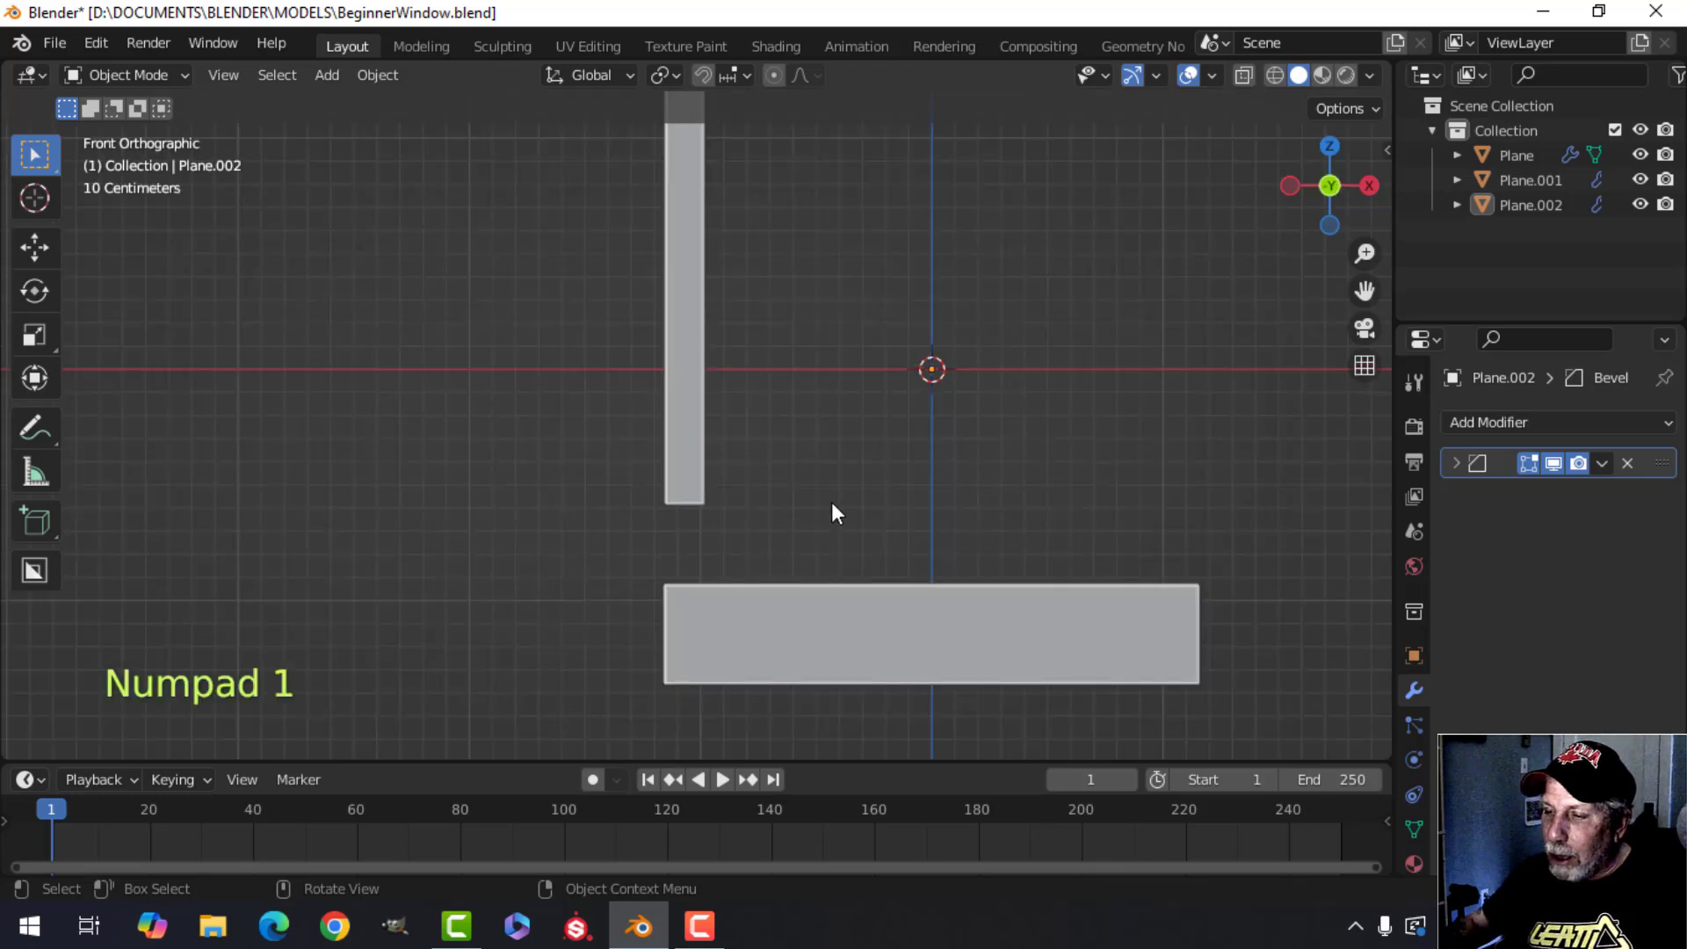
pyautogui.scroll(2, 832, 503)
pyautogui.keyDown('shift'); pyautogui.moveTo(831, 503); pyautogui.dragTo(761, 369, button='middle'); pyautogui.keyUp('shift')
# In the vertical bar's edit mode, select its bottom face and move it down to meet the bottom bar.
pyautogui.click(626, 332)
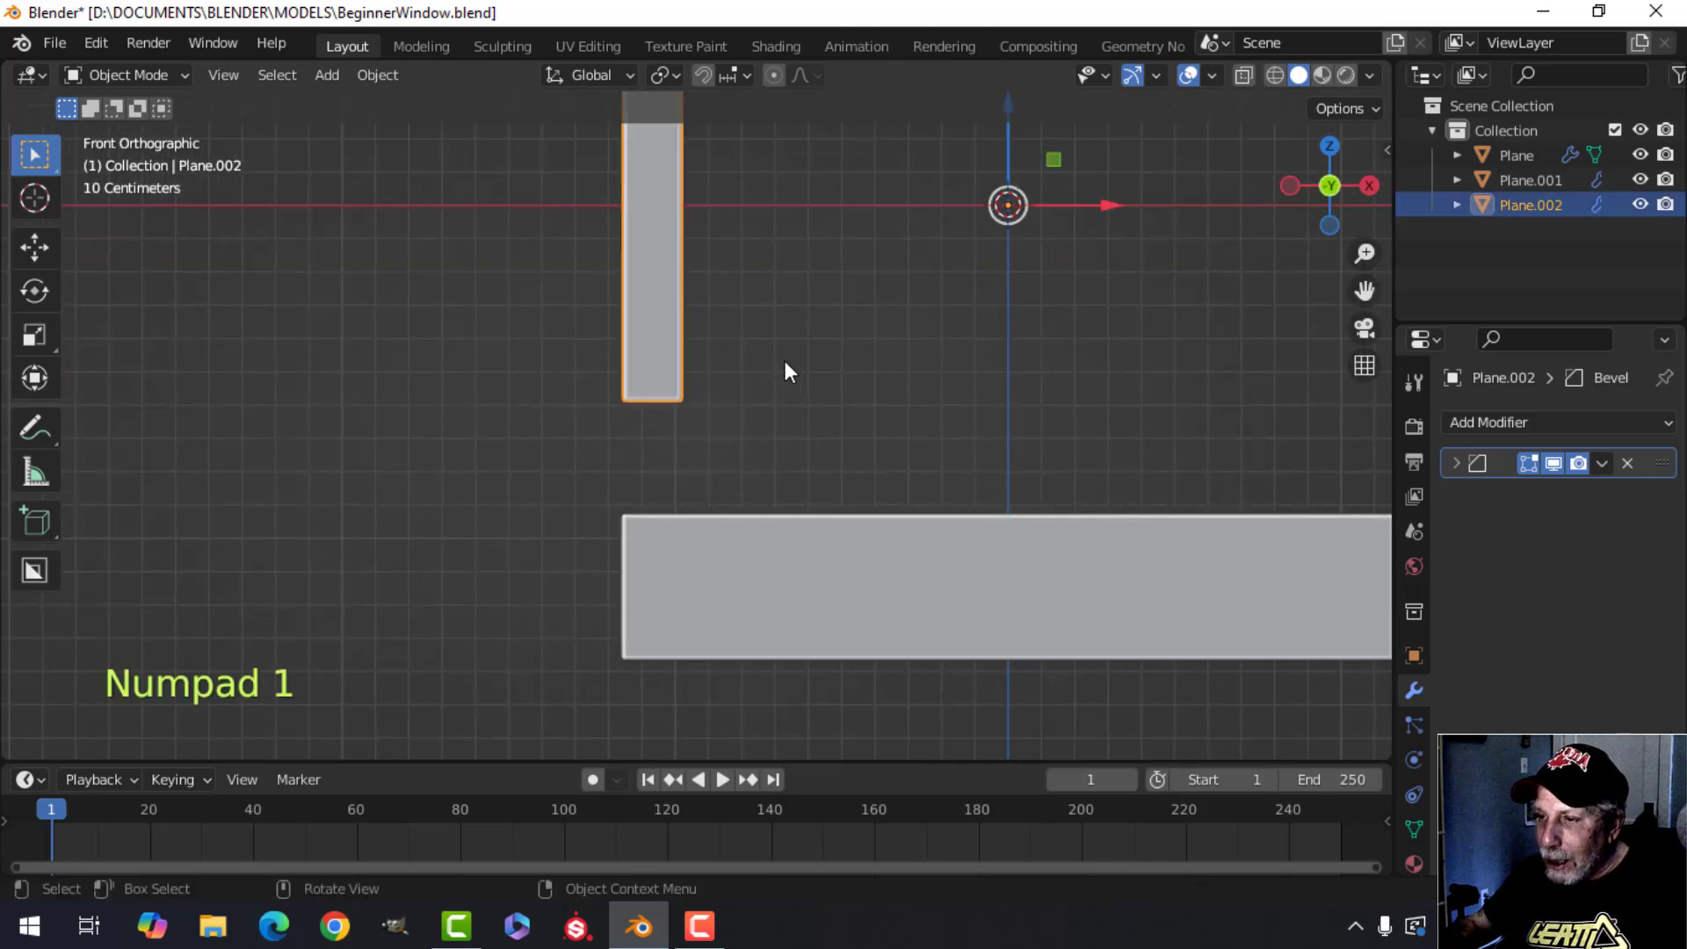
pyautogui.press('Tab')
pyautogui.hotkey('alt', 'a')
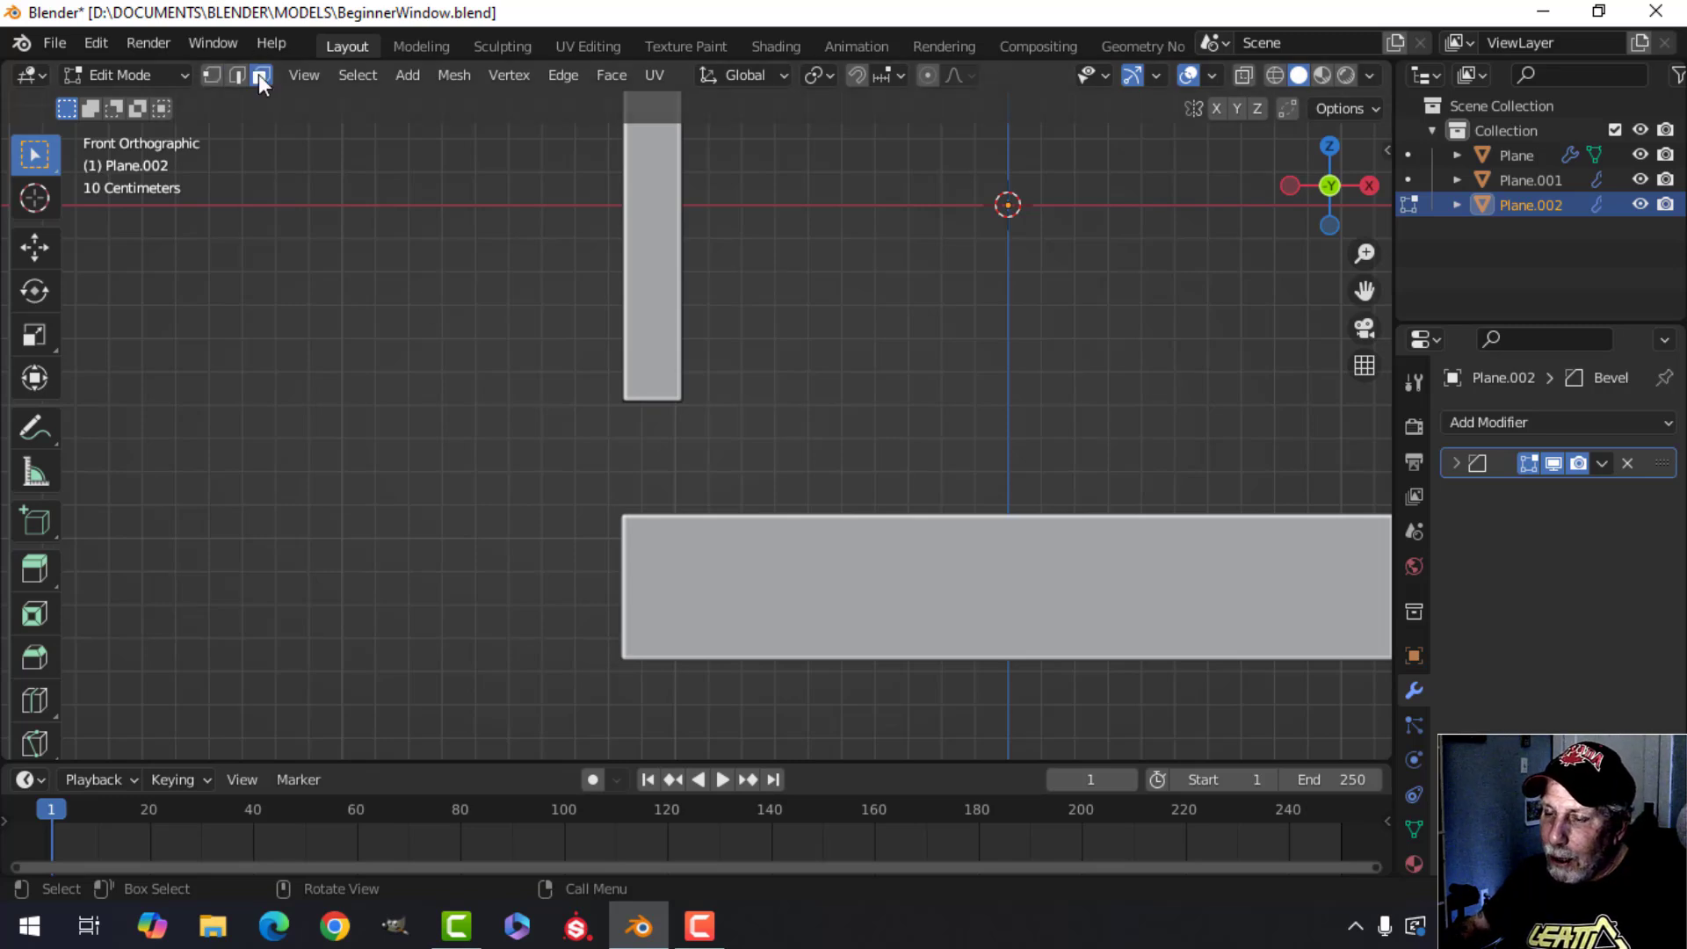
pyautogui.moveTo(716, 392); pyautogui.dragTo(719, 222, button='middle')
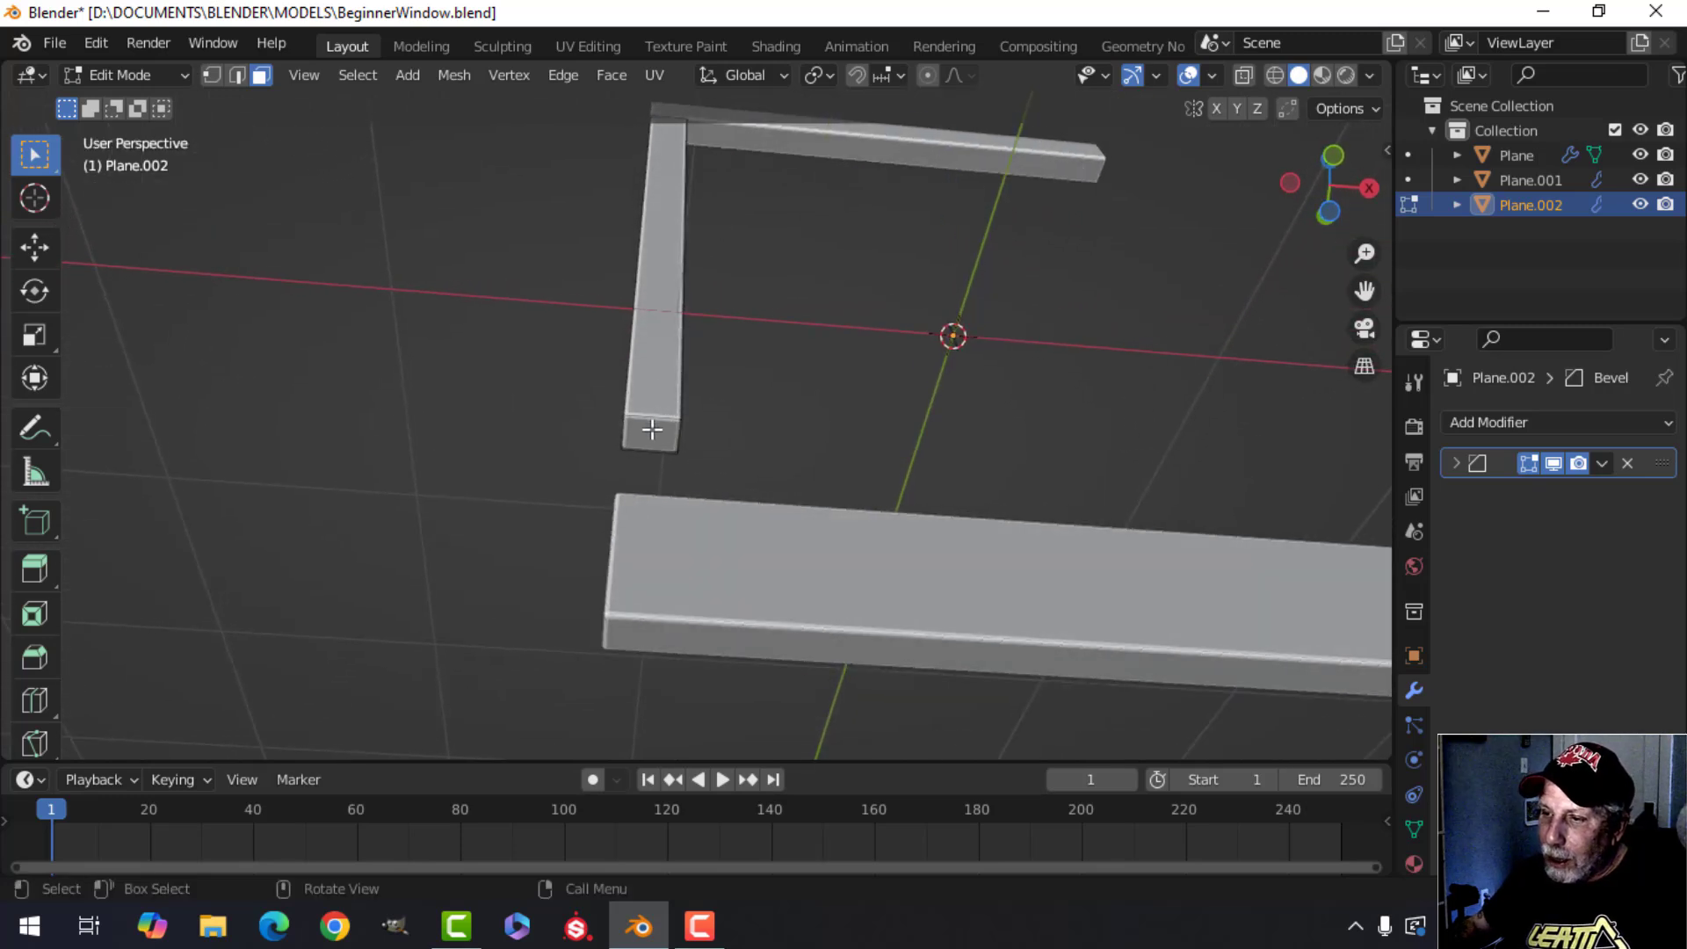
pyautogui.click(652, 429)
pyautogui.moveTo(791, 369); pyautogui.dragTo(831, 422, button='middle')
pyautogui.press('KP_1')
pyautogui.scroll(2, 784, 437)
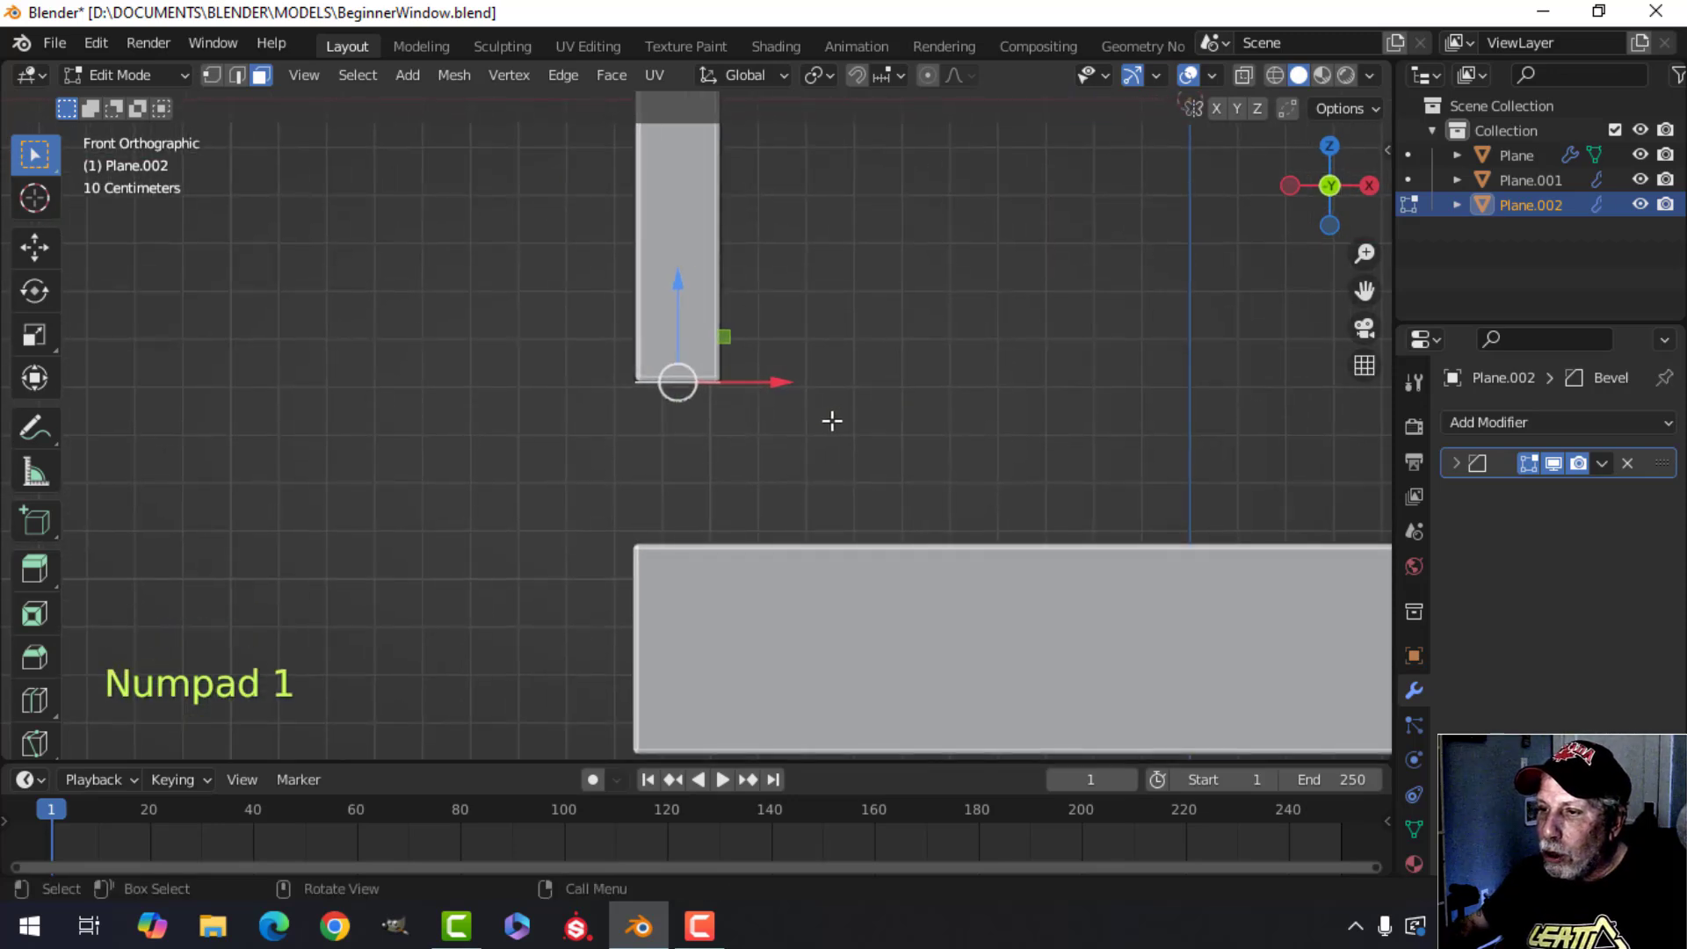
pyautogui.scroll(1, 814, 423)
pyautogui.moveTo(674, 271); pyautogui.dragTo(686, 473)
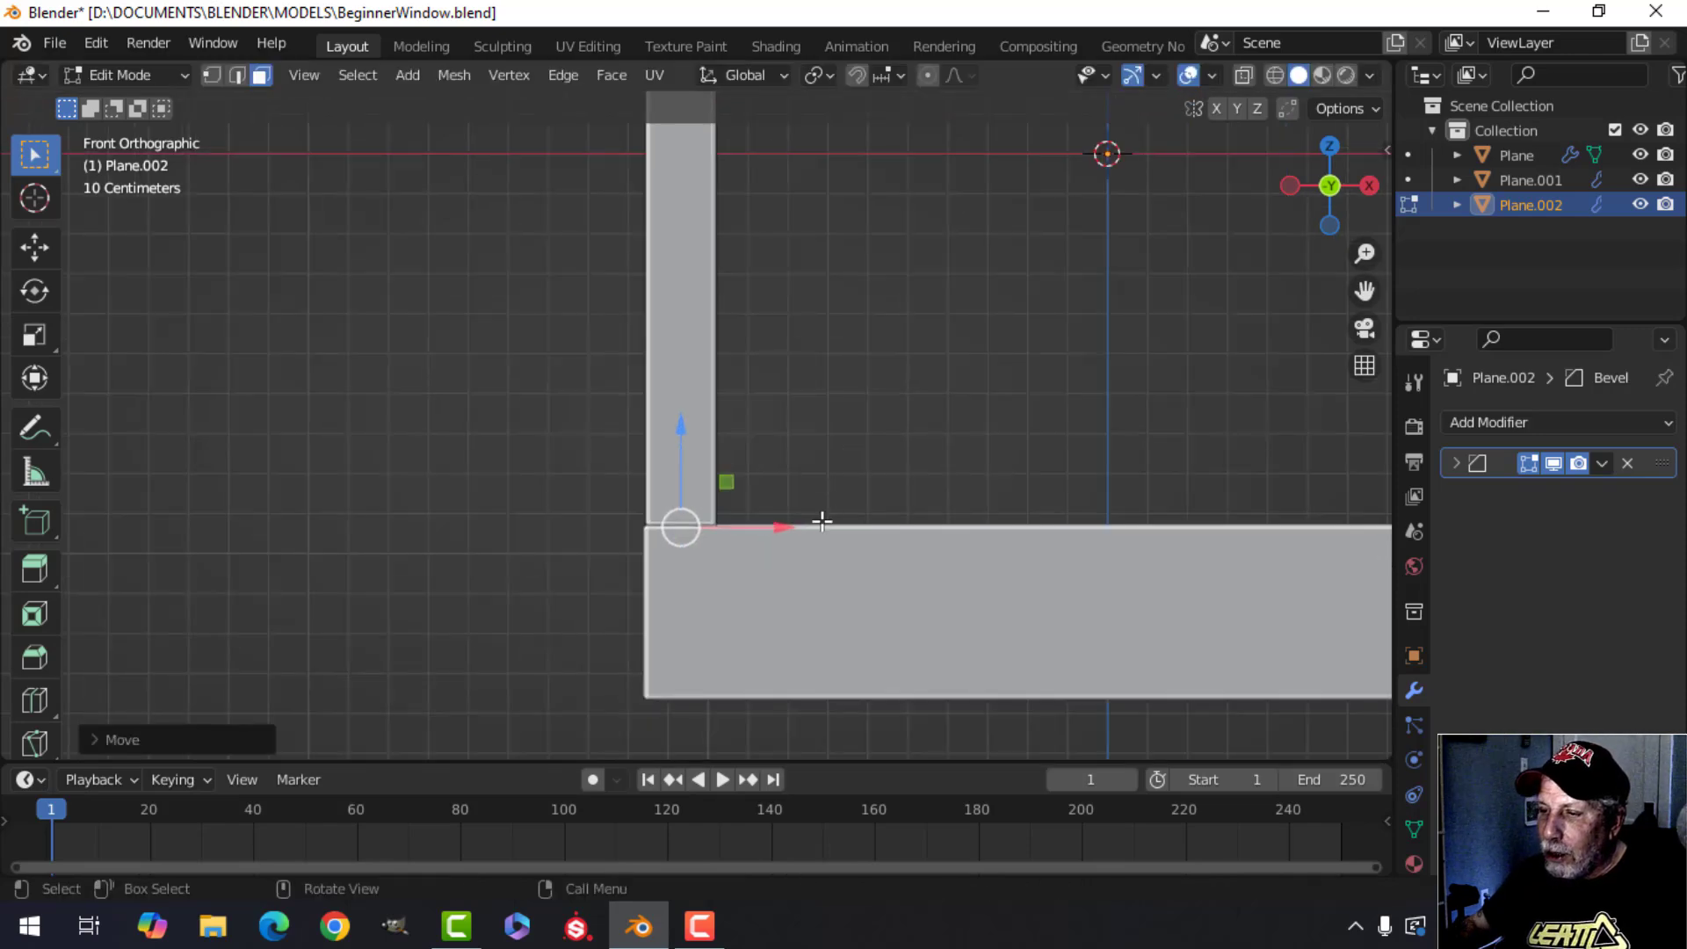
# Return to object mode, select the vertical bar and add a Mirror modifier to it.
pyautogui.press('Tab')
pyautogui.hotkey('alt', 'a')
pyautogui.scroll(-8, 654, 593)
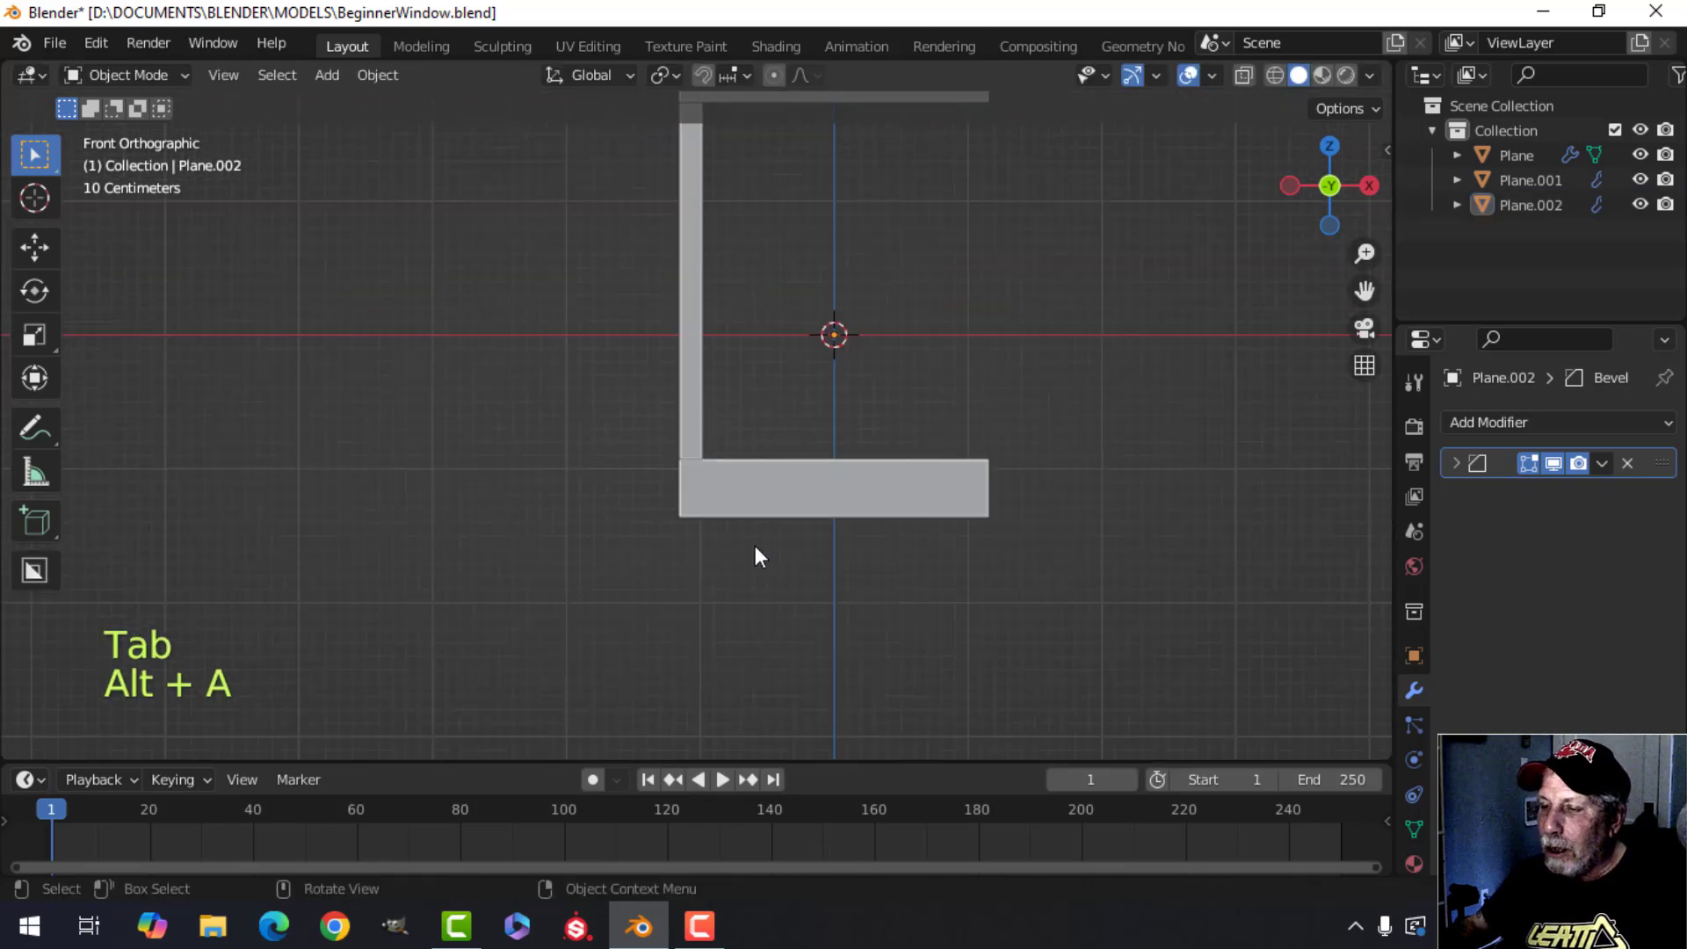
pyautogui.keyDown('shift'); pyautogui.scroll(2, 757, 529); pyautogui.keyUp('shift')
pyautogui.keyDown('shift'); pyautogui.moveTo(784, 417); pyautogui.dragTo(758, 373, button='middle'); pyautogui.keyUp('shift')
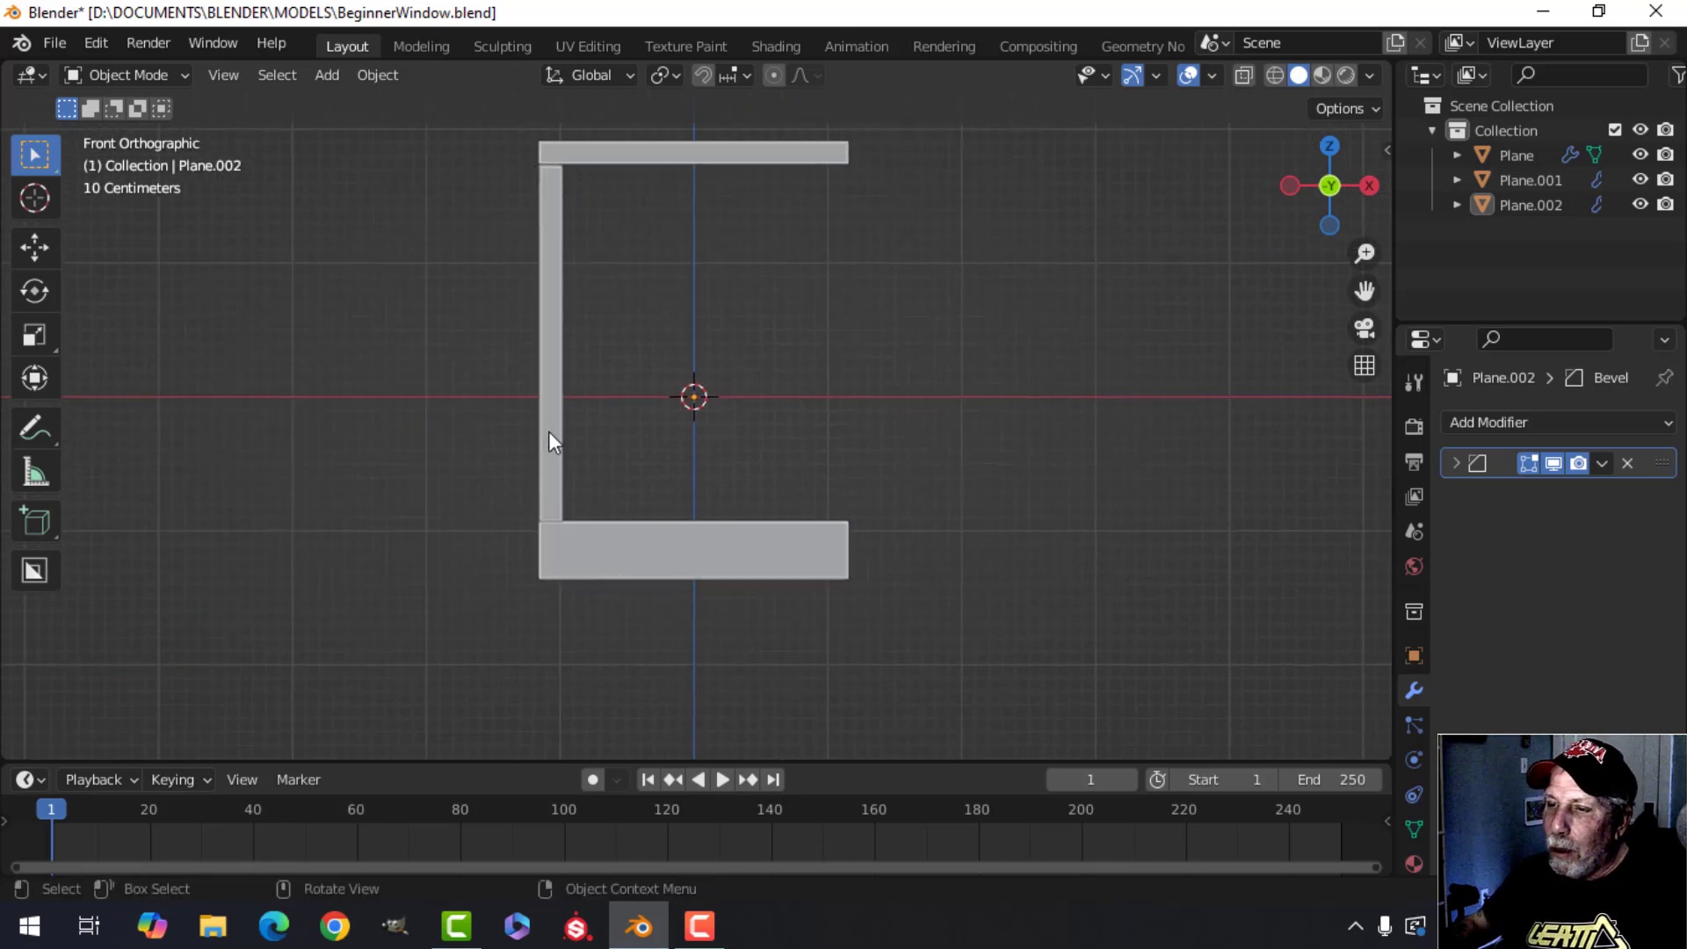
pyautogui.click(550, 362)
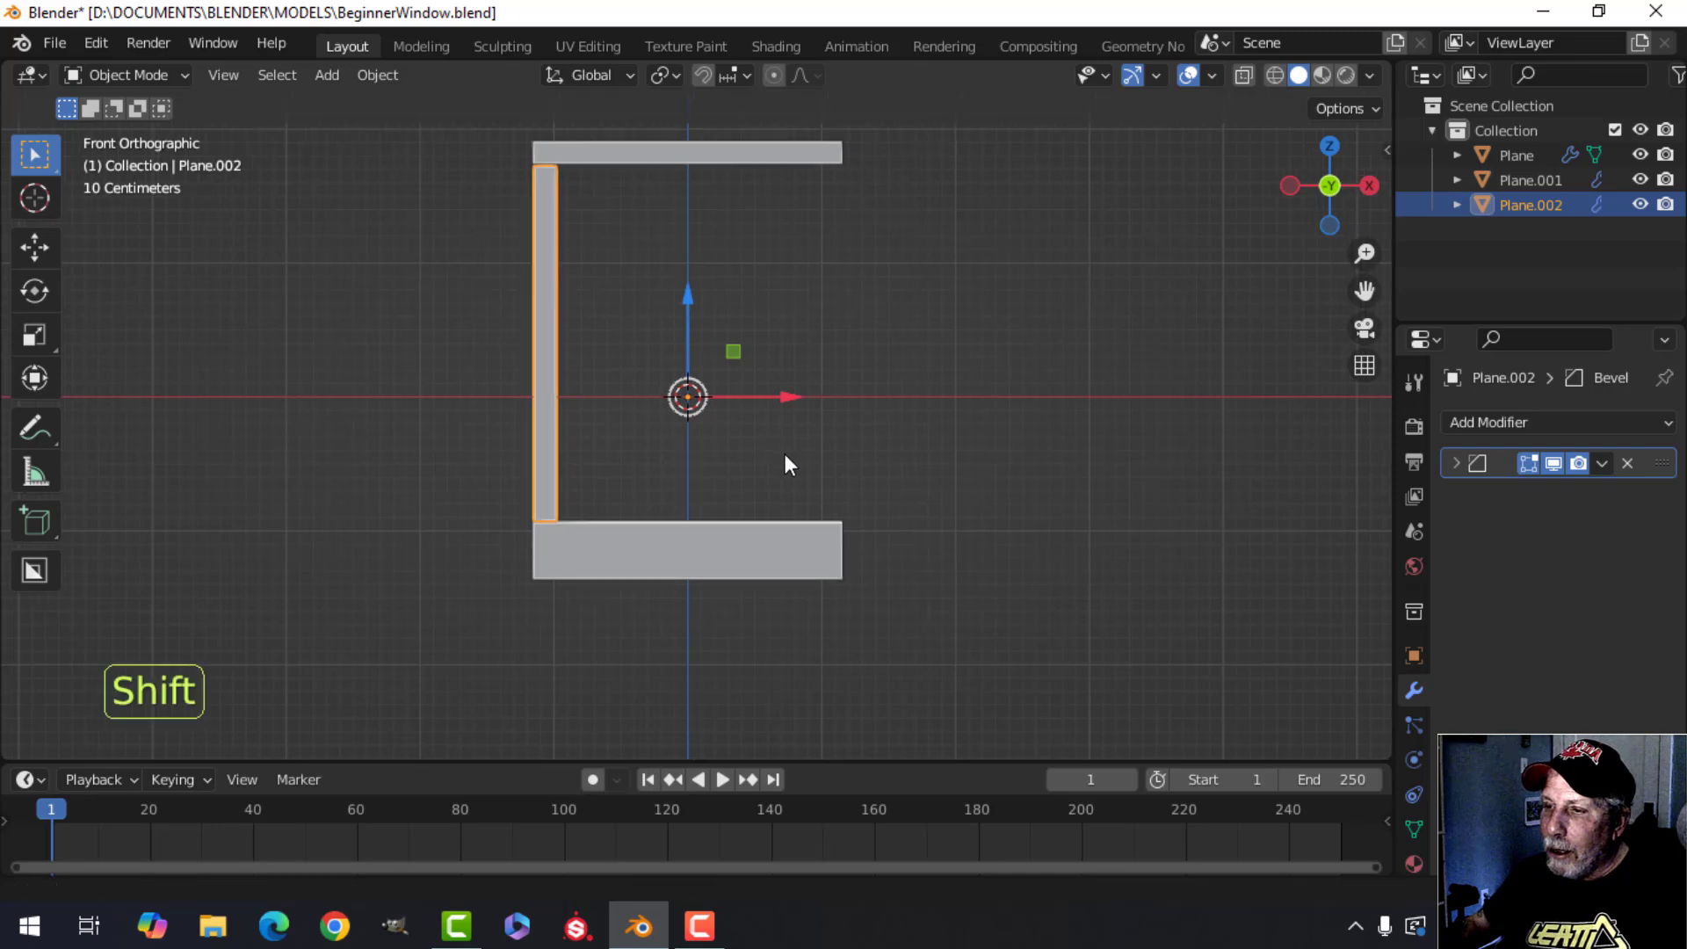
pyautogui.keyDown('shift'); pyautogui.moveTo(784, 454); pyautogui.dragTo(687, 457, button='middle'); pyautogui.keyUp('shift')
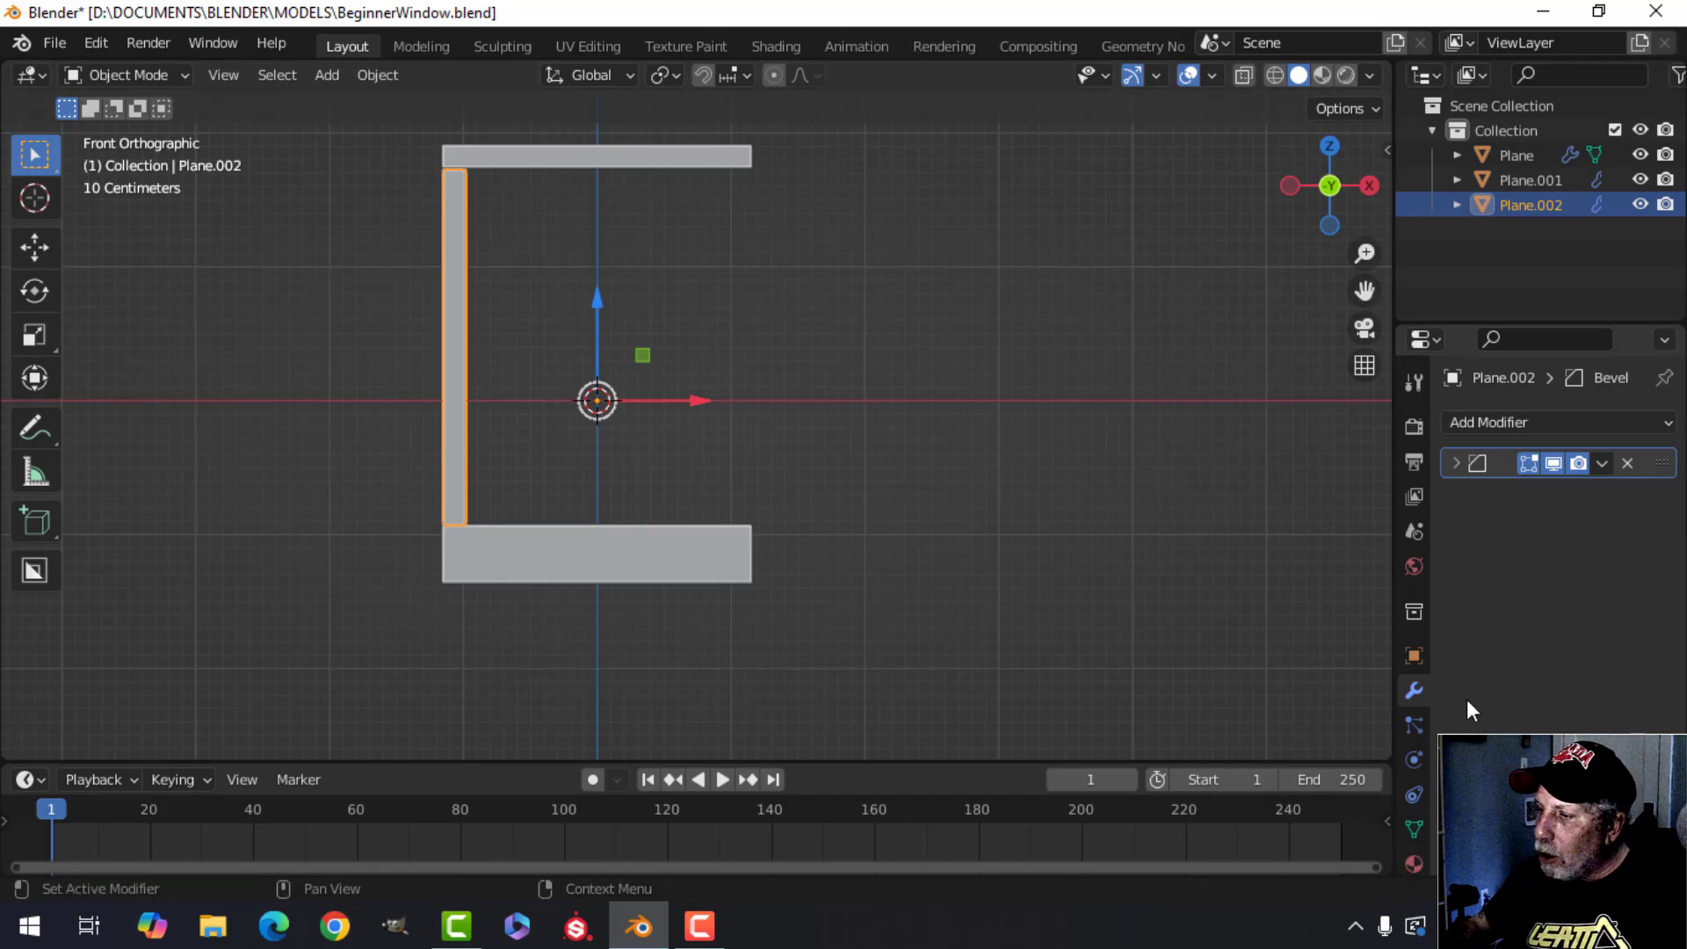
pyautogui.click(1414, 660)
pyautogui.click(1414, 690)
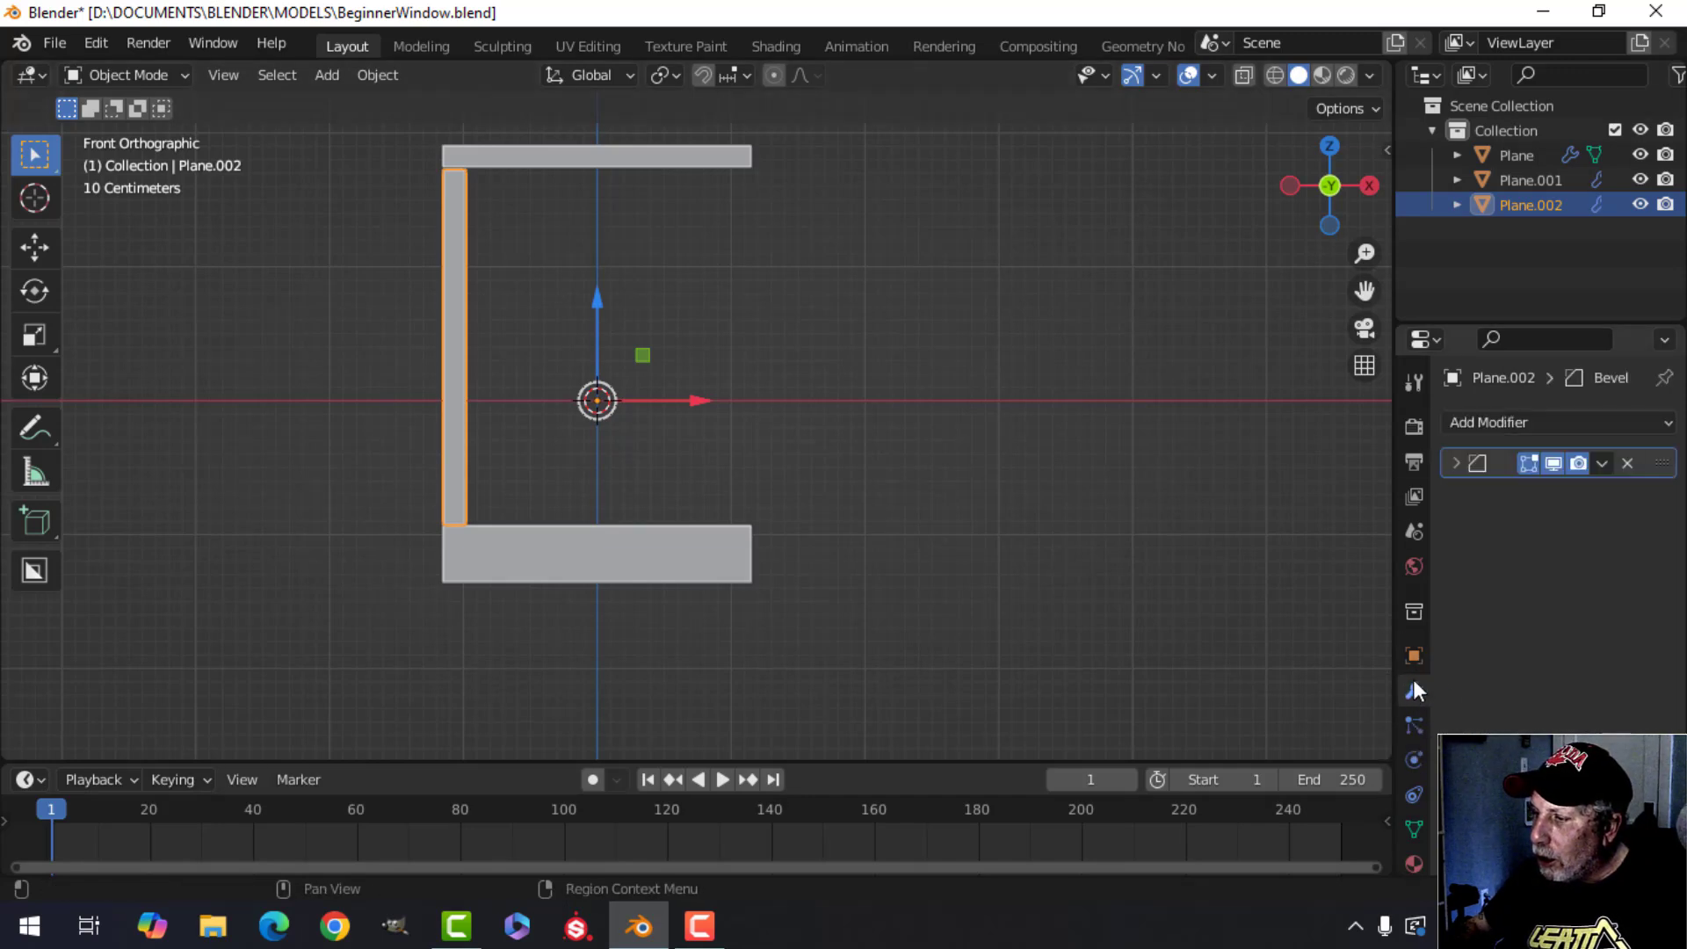
pyautogui.click(1537, 421)
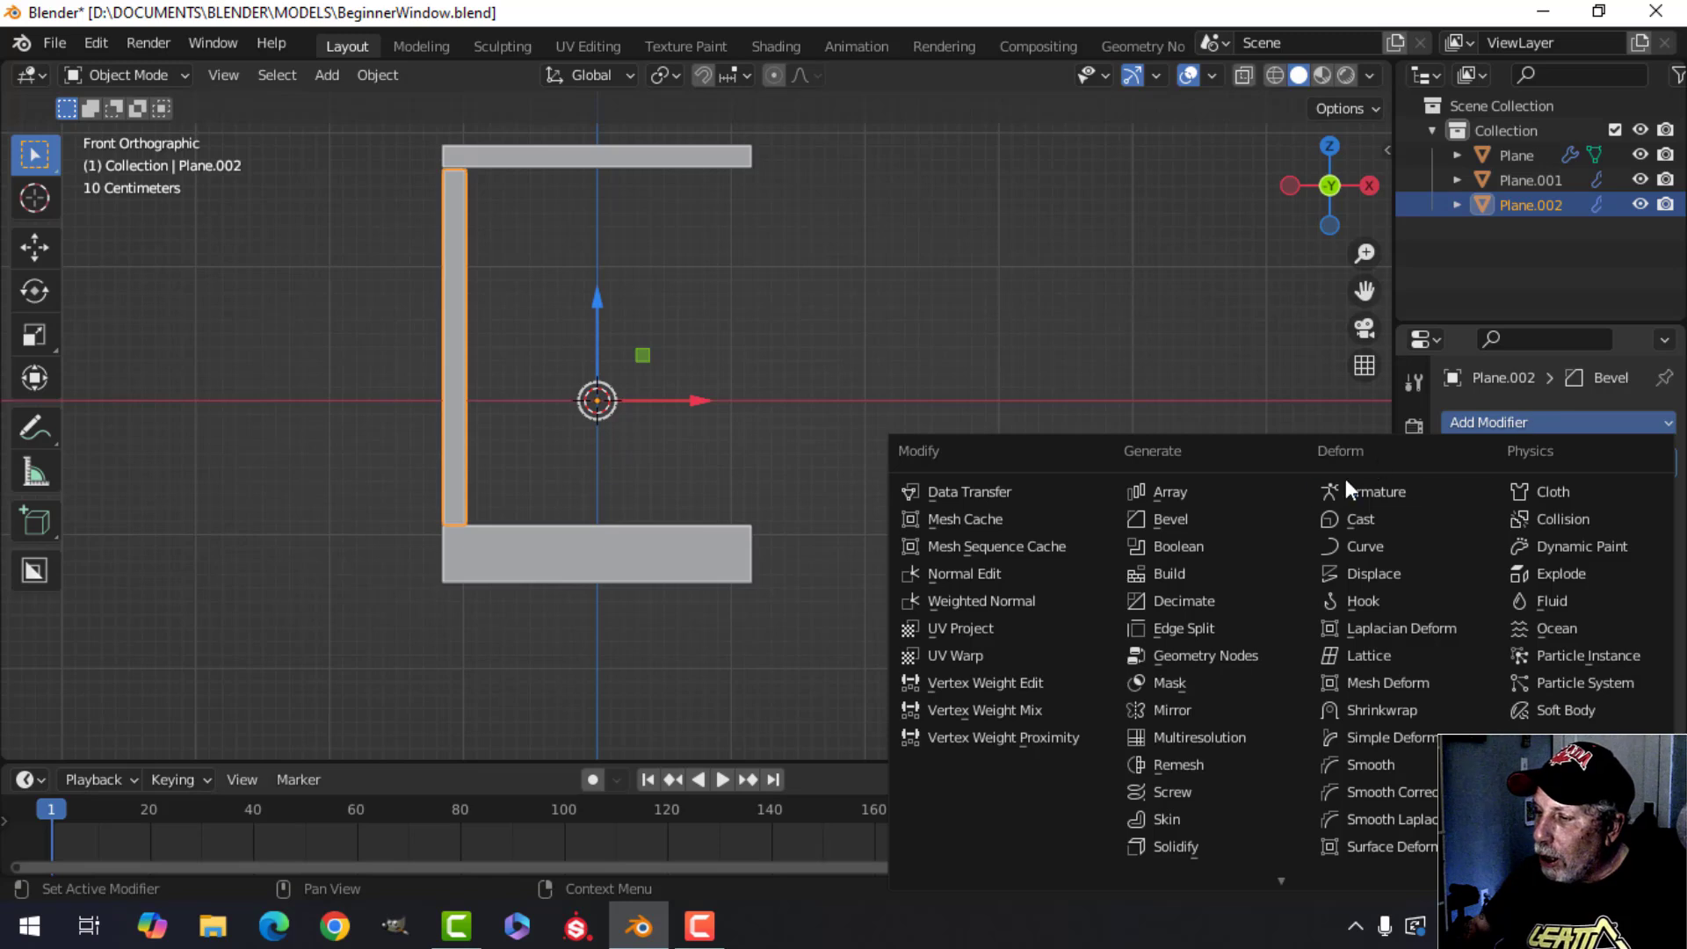
pyautogui.click(1193, 708)
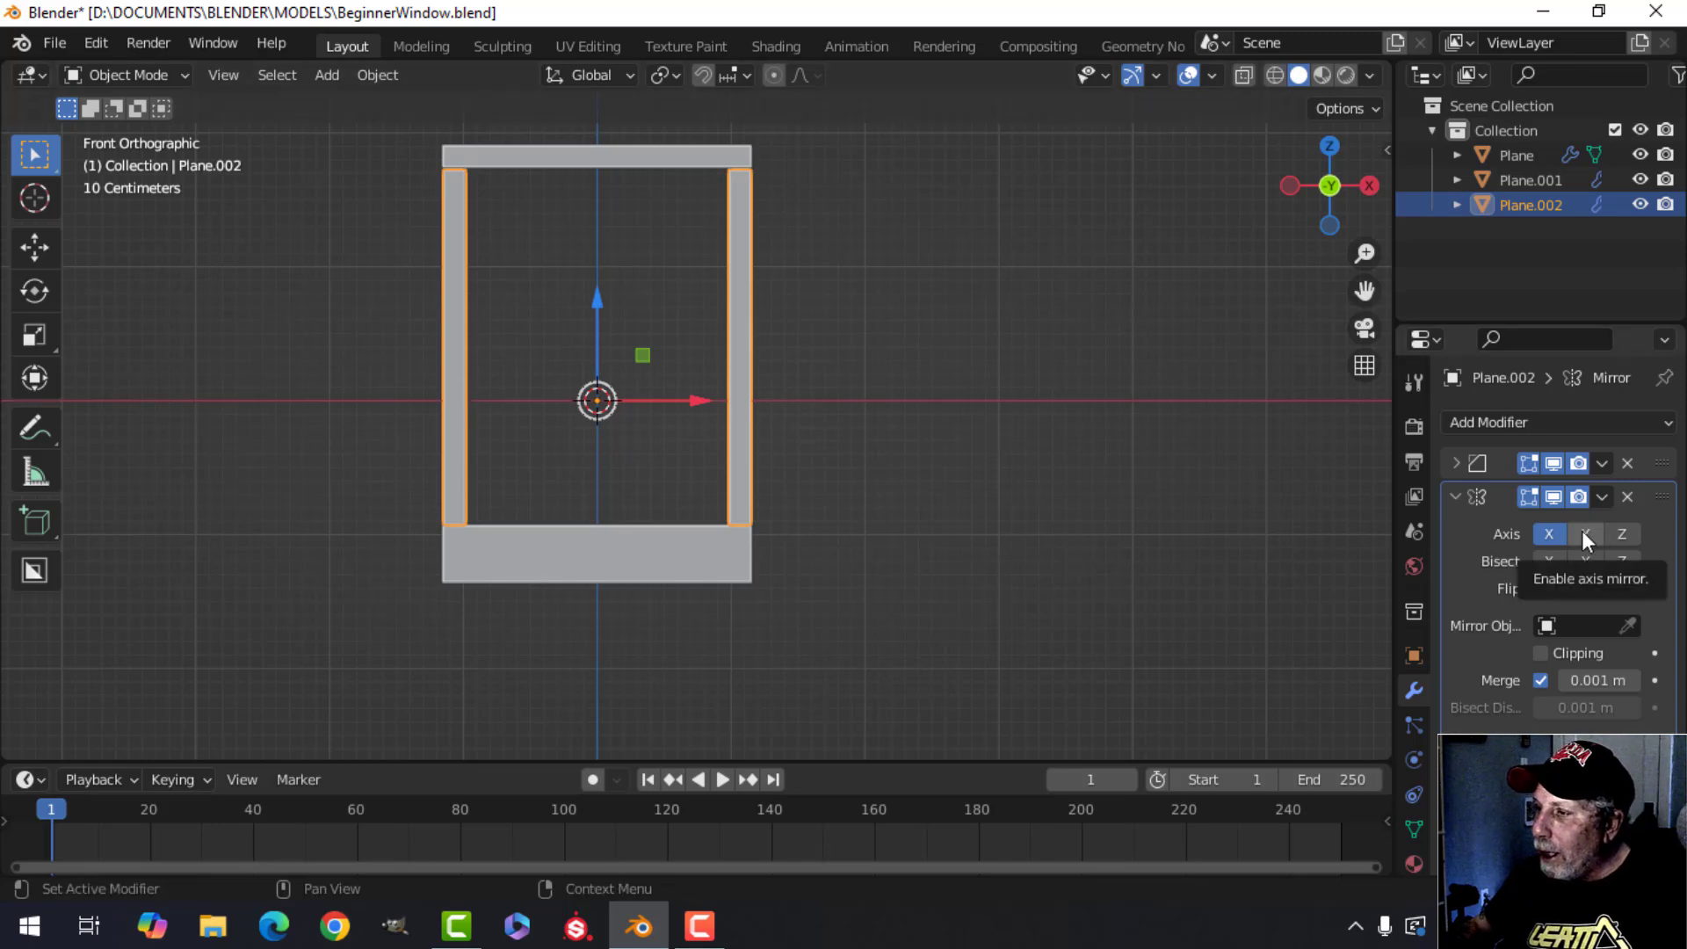
# Try toggling the Mirror modifier's X and Y axes, returning to mirroring on the X axis only.
pyautogui.click(1556, 532)
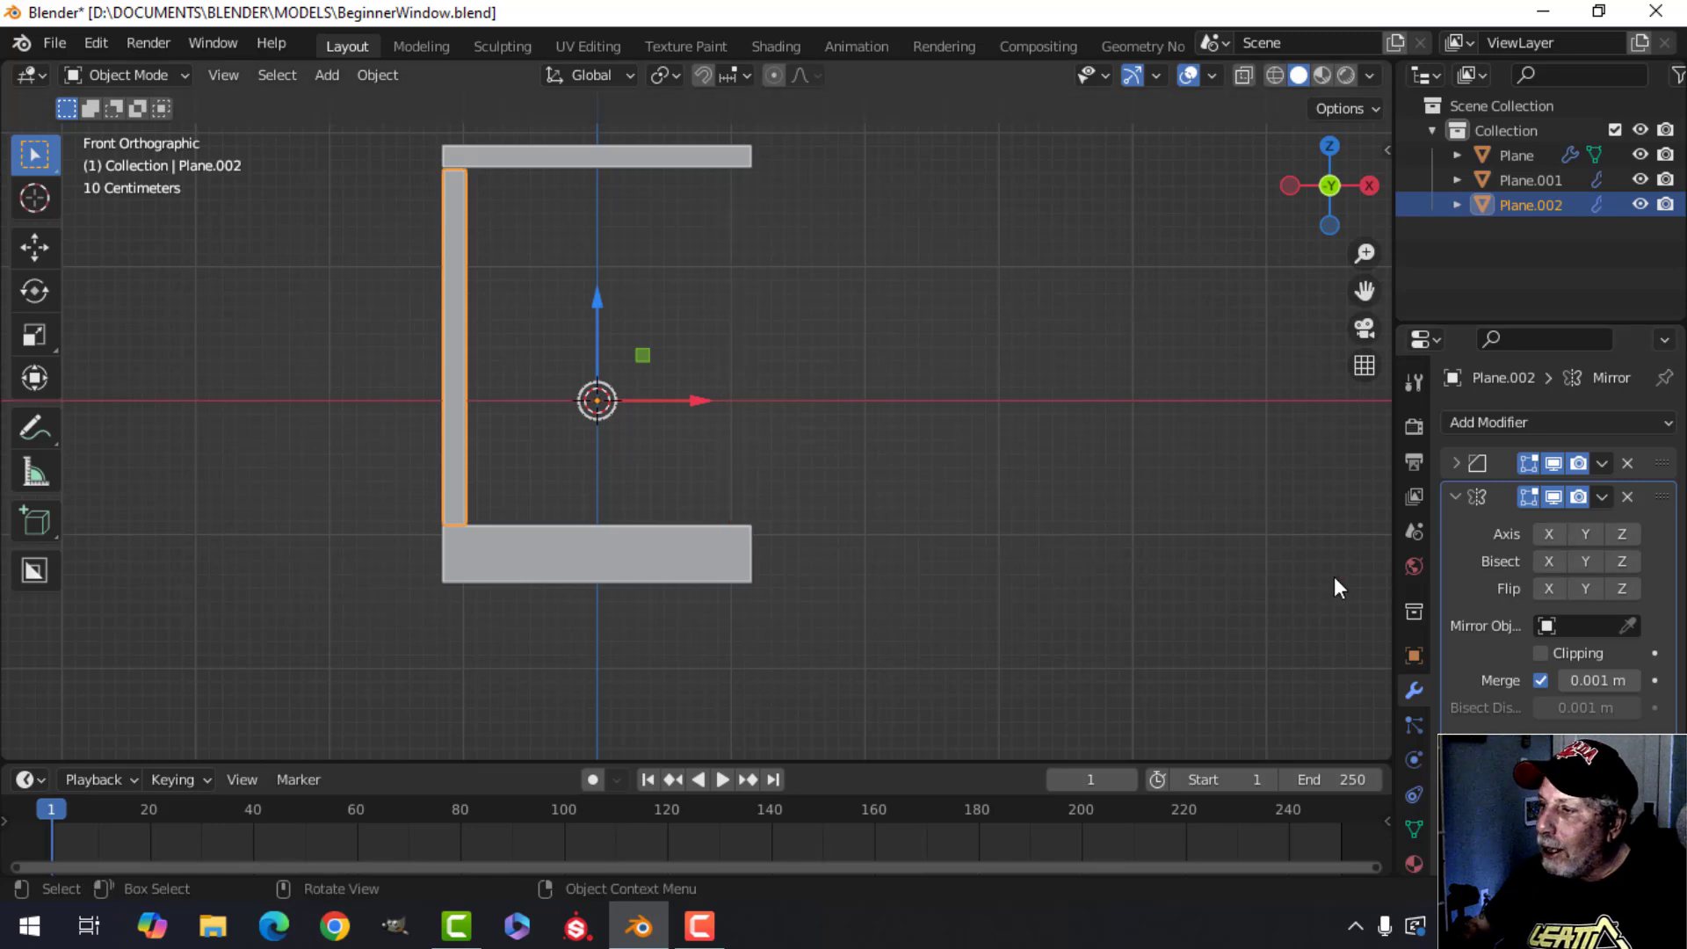
pyautogui.click(1585, 534)
pyautogui.moveTo(614, 457)
pyautogui.mouseDown(button='middle')
pyautogui.moveTo(358, 473)
pyautogui.moveTo(597, 467)
pyautogui.mouseUp(button='middle')
pyautogui.click(1554, 533)
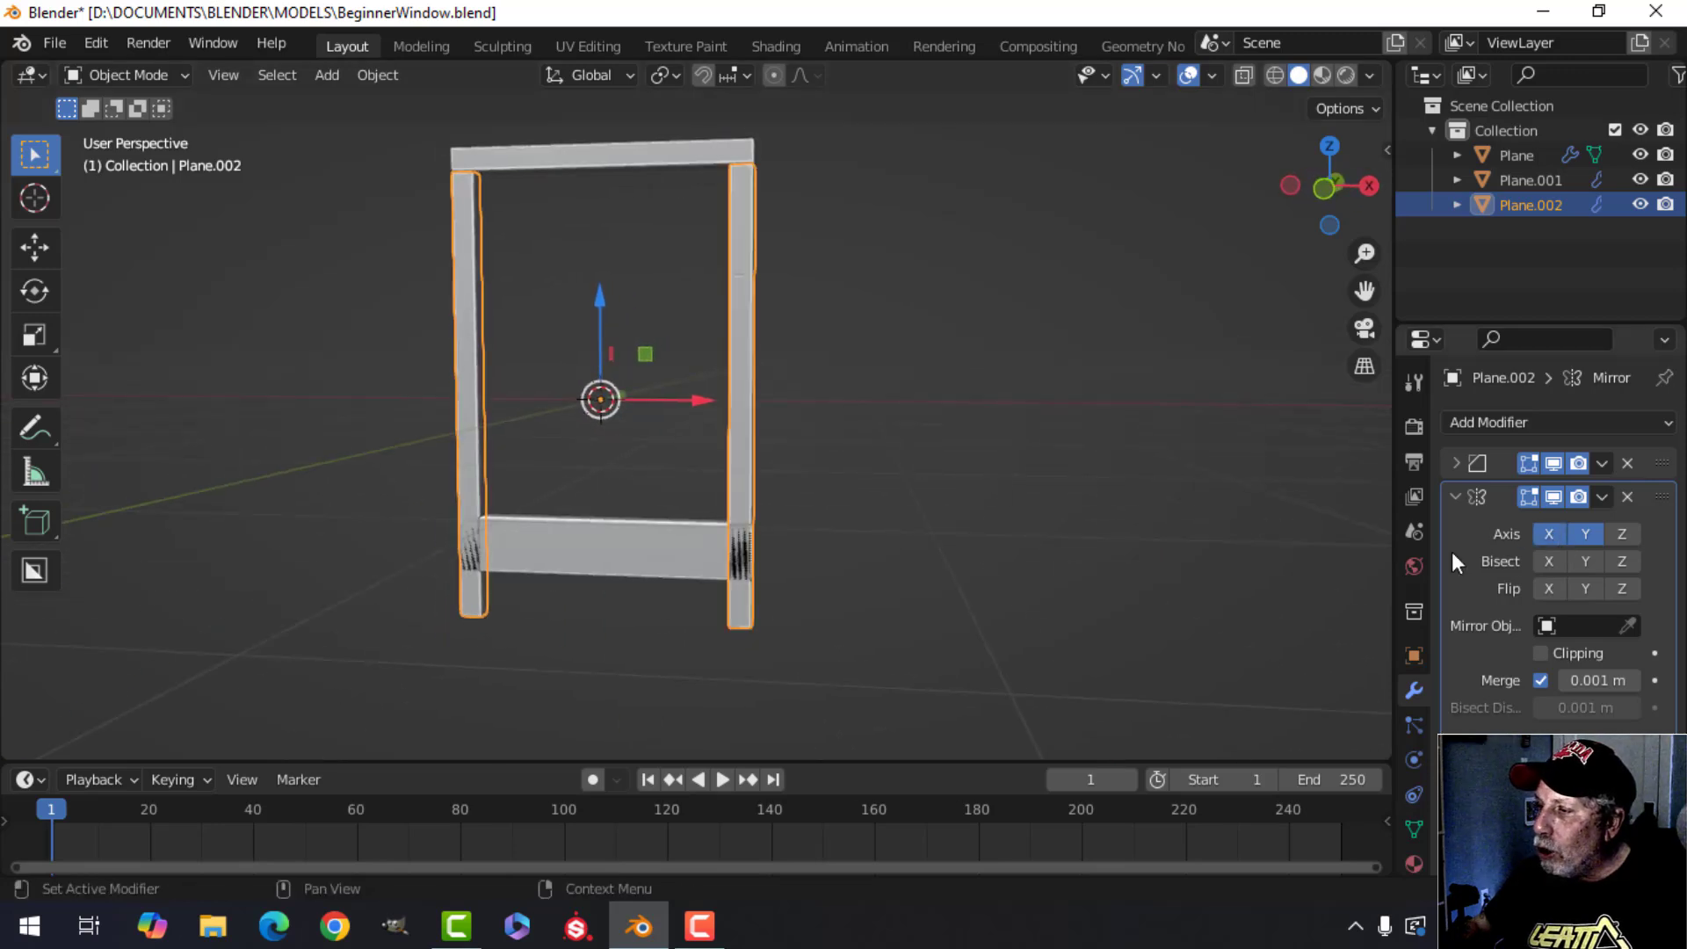
pyautogui.click(1585, 531)
pyautogui.moveTo(740, 515); pyautogui.dragTo(1017, 478, button='middle')
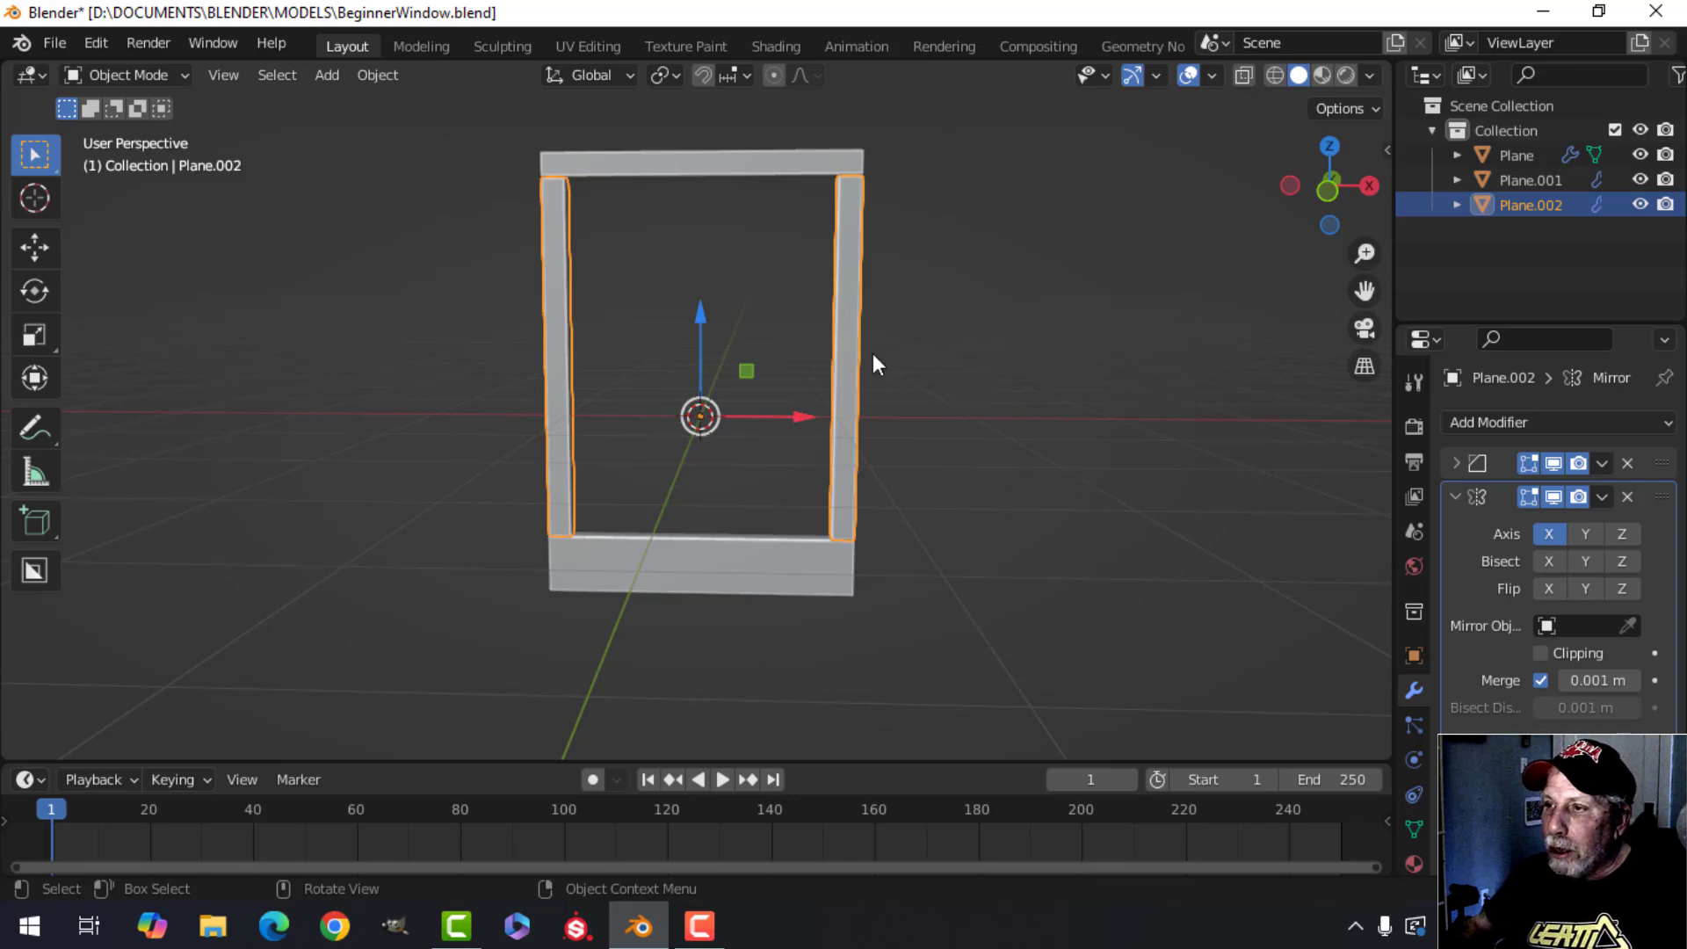
pyautogui.keyDown('shift'); pyautogui.moveTo(872, 354); pyautogui.dragTo(838, 386, button='middle'); pyautogui.keyUp('shift')
pyautogui.moveTo(838, 385); pyautogui.dragTo(849, 389, button='middle')
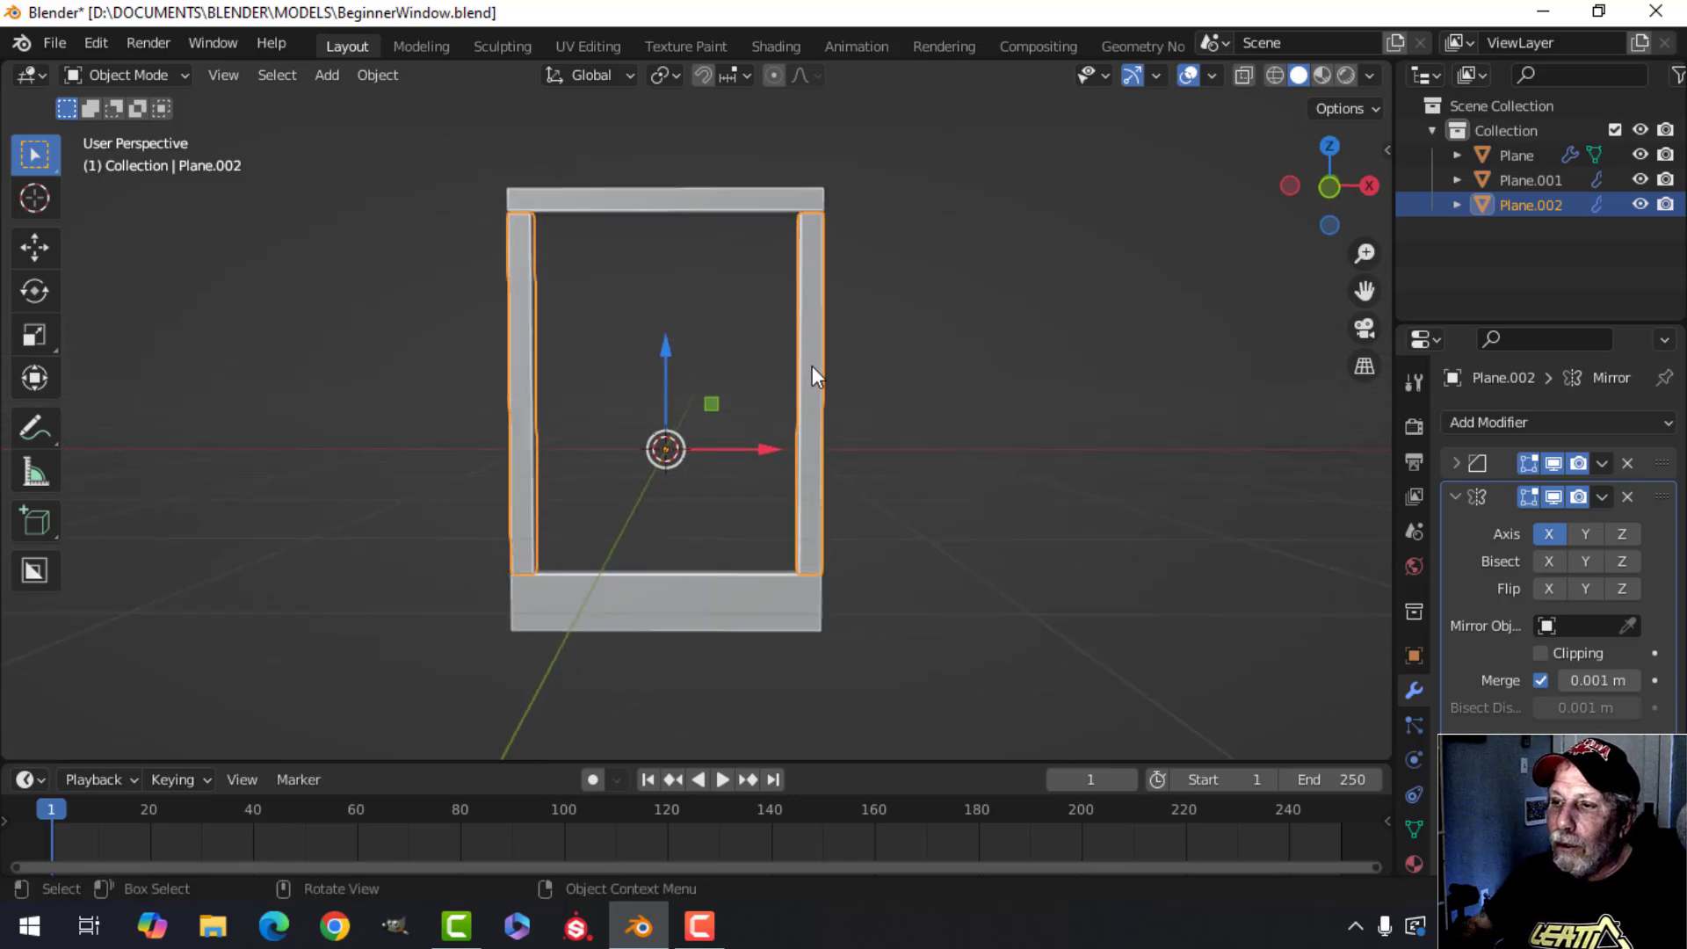
# Apply the Mirror modifier to the vertical bar and deselect everything.
pyautogui.click(1602, 497)
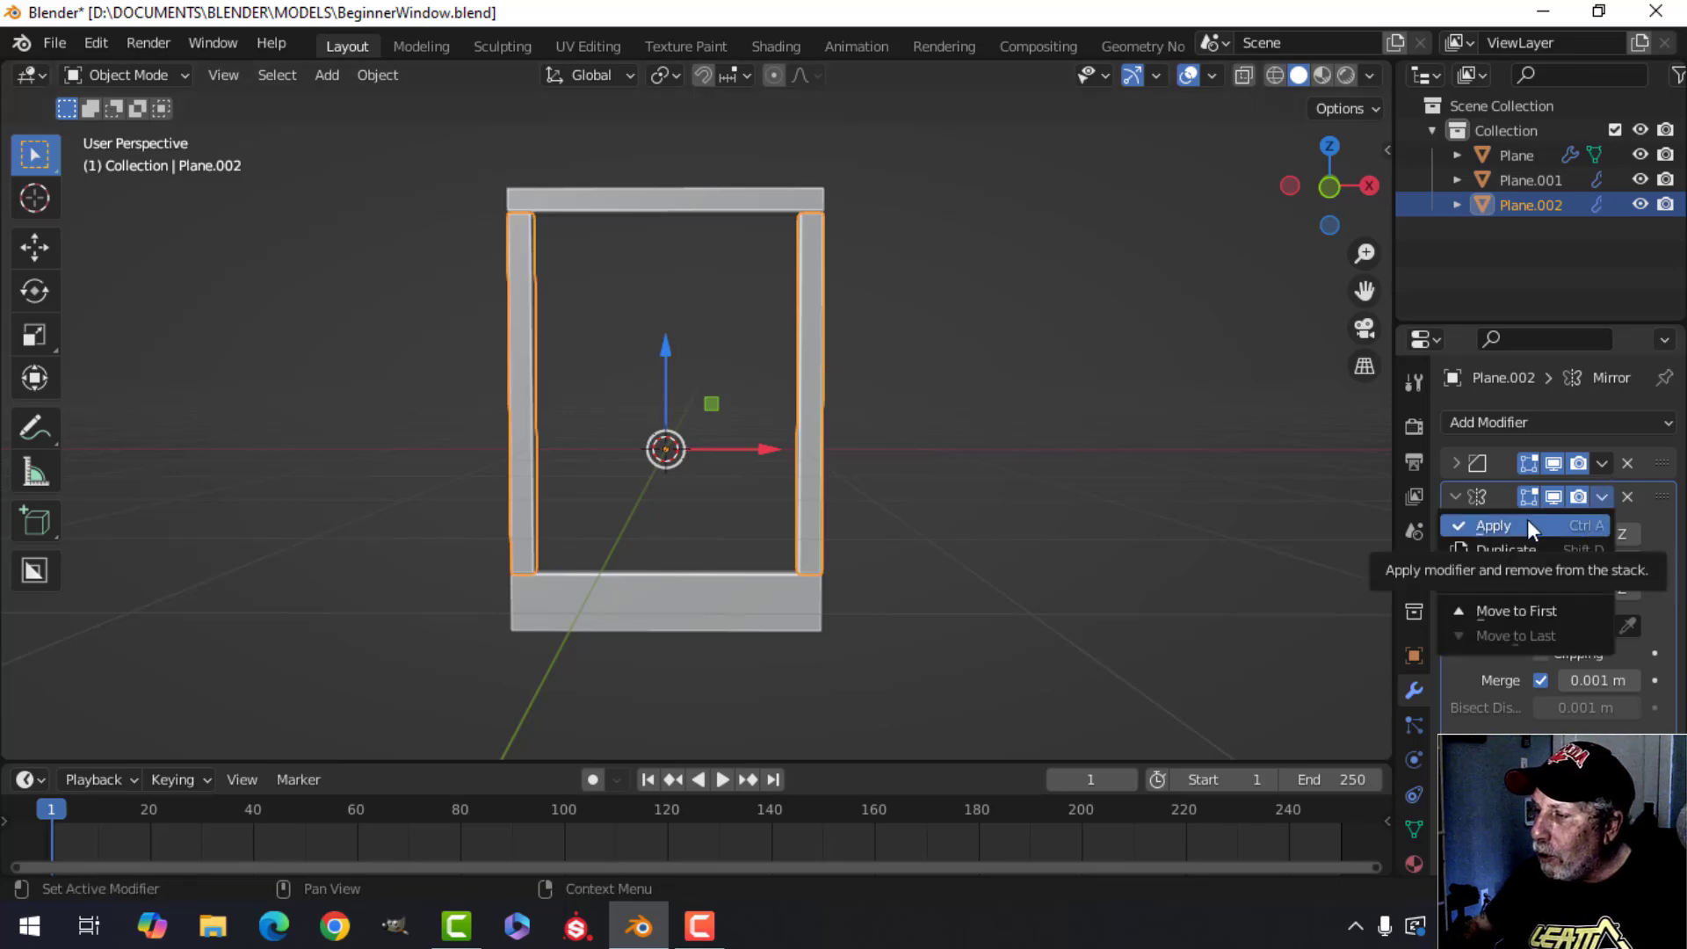
pyautogui.click(1596, 503)
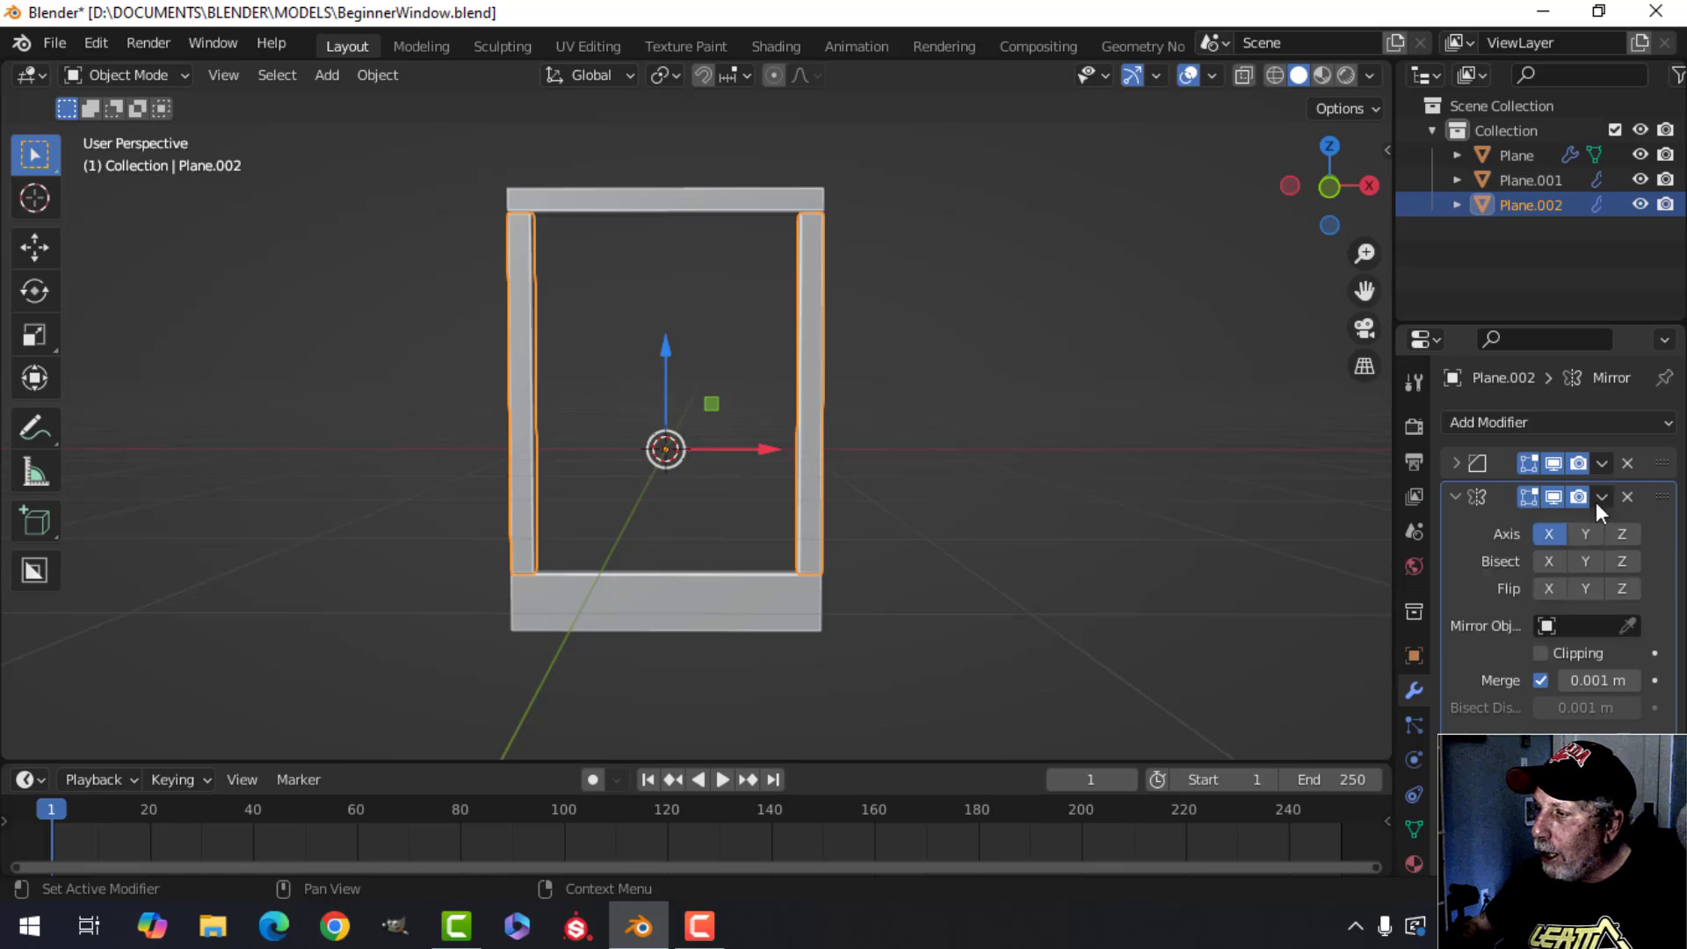
pyautogui.click(1599, 497)
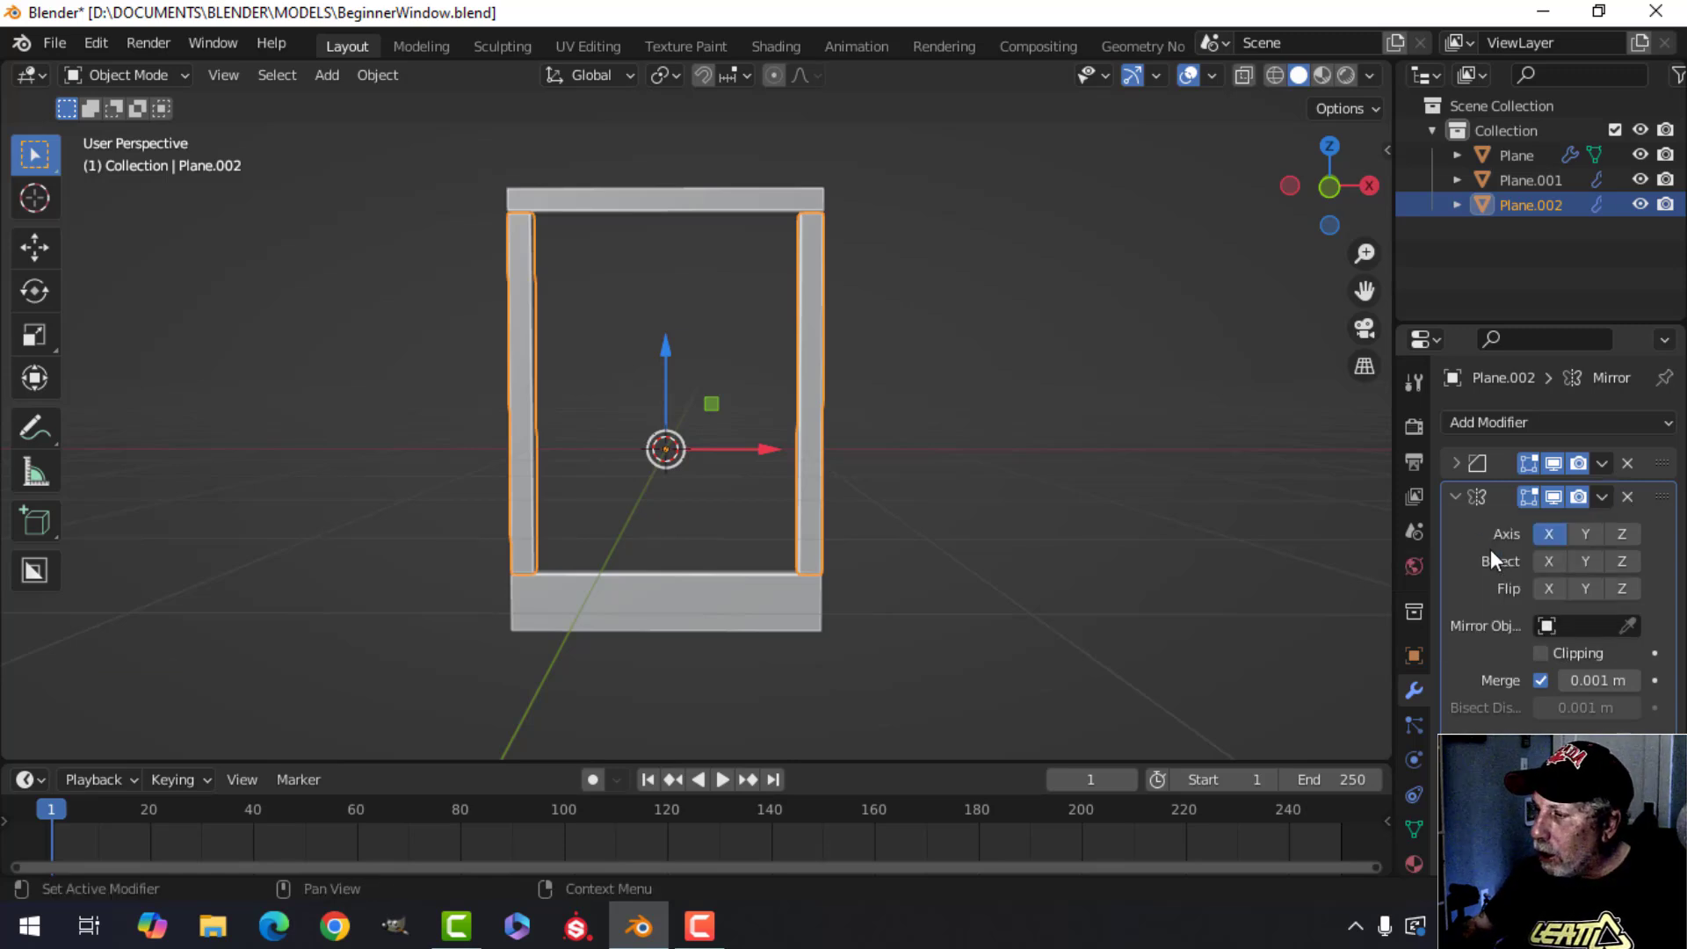
pyautogui.hotkey('ctrl', 'a')
pyautogui.keyDown('shift'); pyautogui.moveTo(912, 402); pyautogui.dragTo(791, 430, button='middle'); pyautogui.keyUp('shift')
pyautogui.hotkey('alt', 'a')
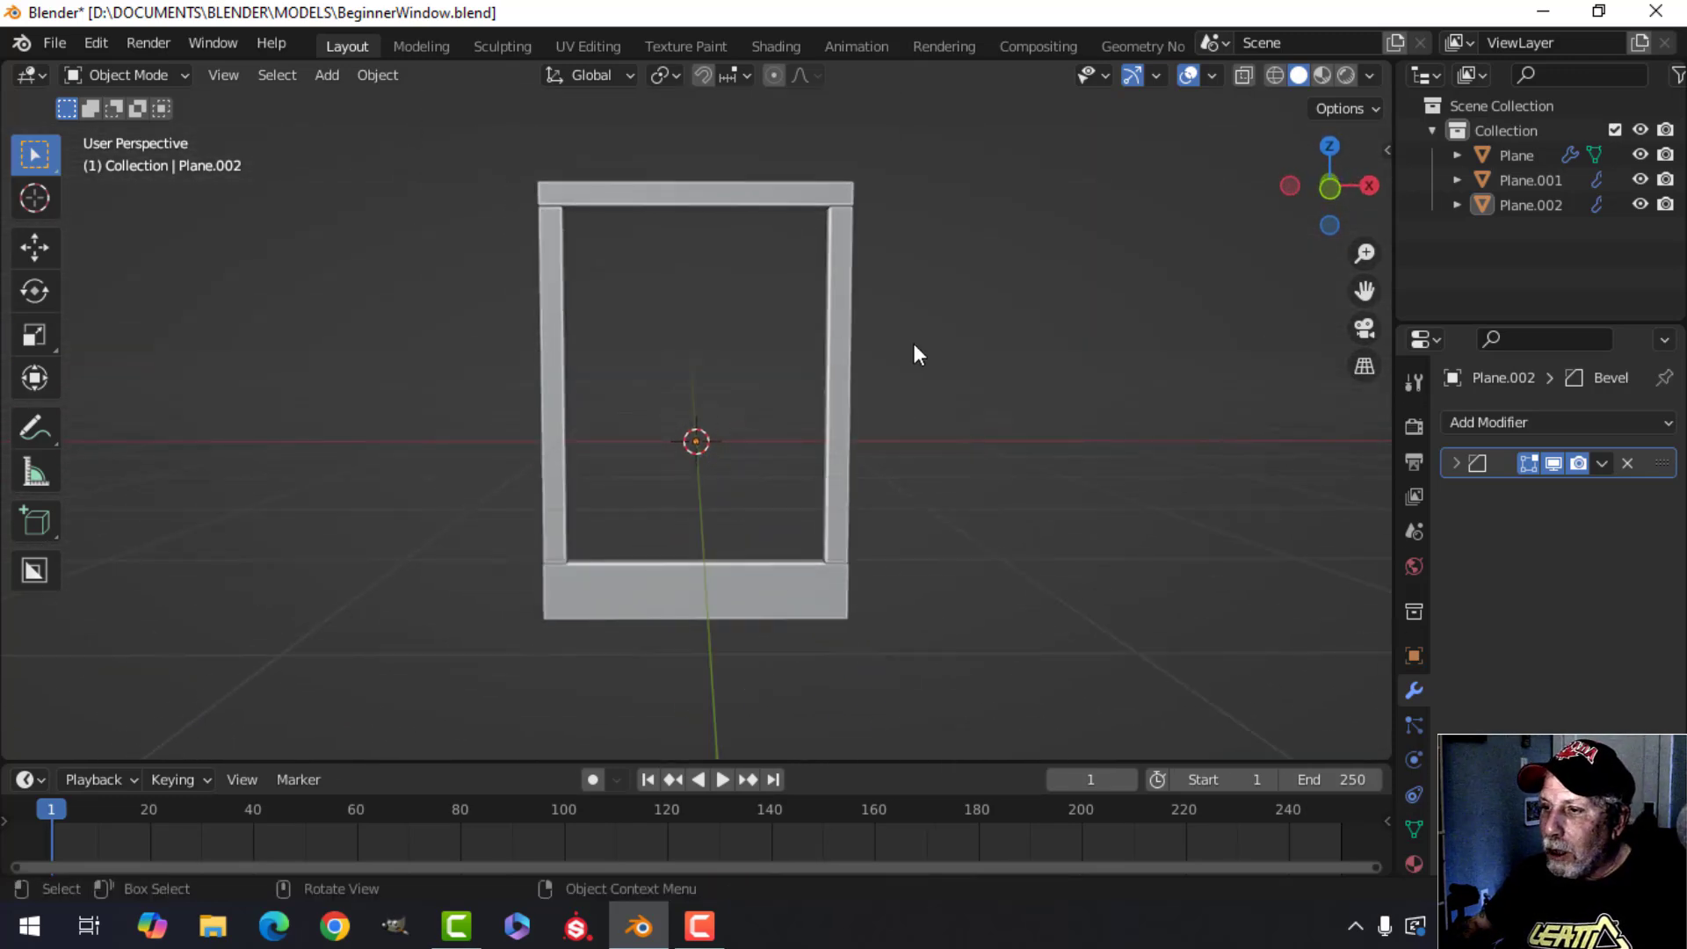
# In the top bar's edit mode, duplicate its geometry and move the copy about 1.34 m down along Z as a crossbar.
pyautogui.keyDown('shift'); pyautogui.moveTo(842, 377); pyautogui.dragTo(731, 236, button='middle'); pyautogui.keyUp('shift')
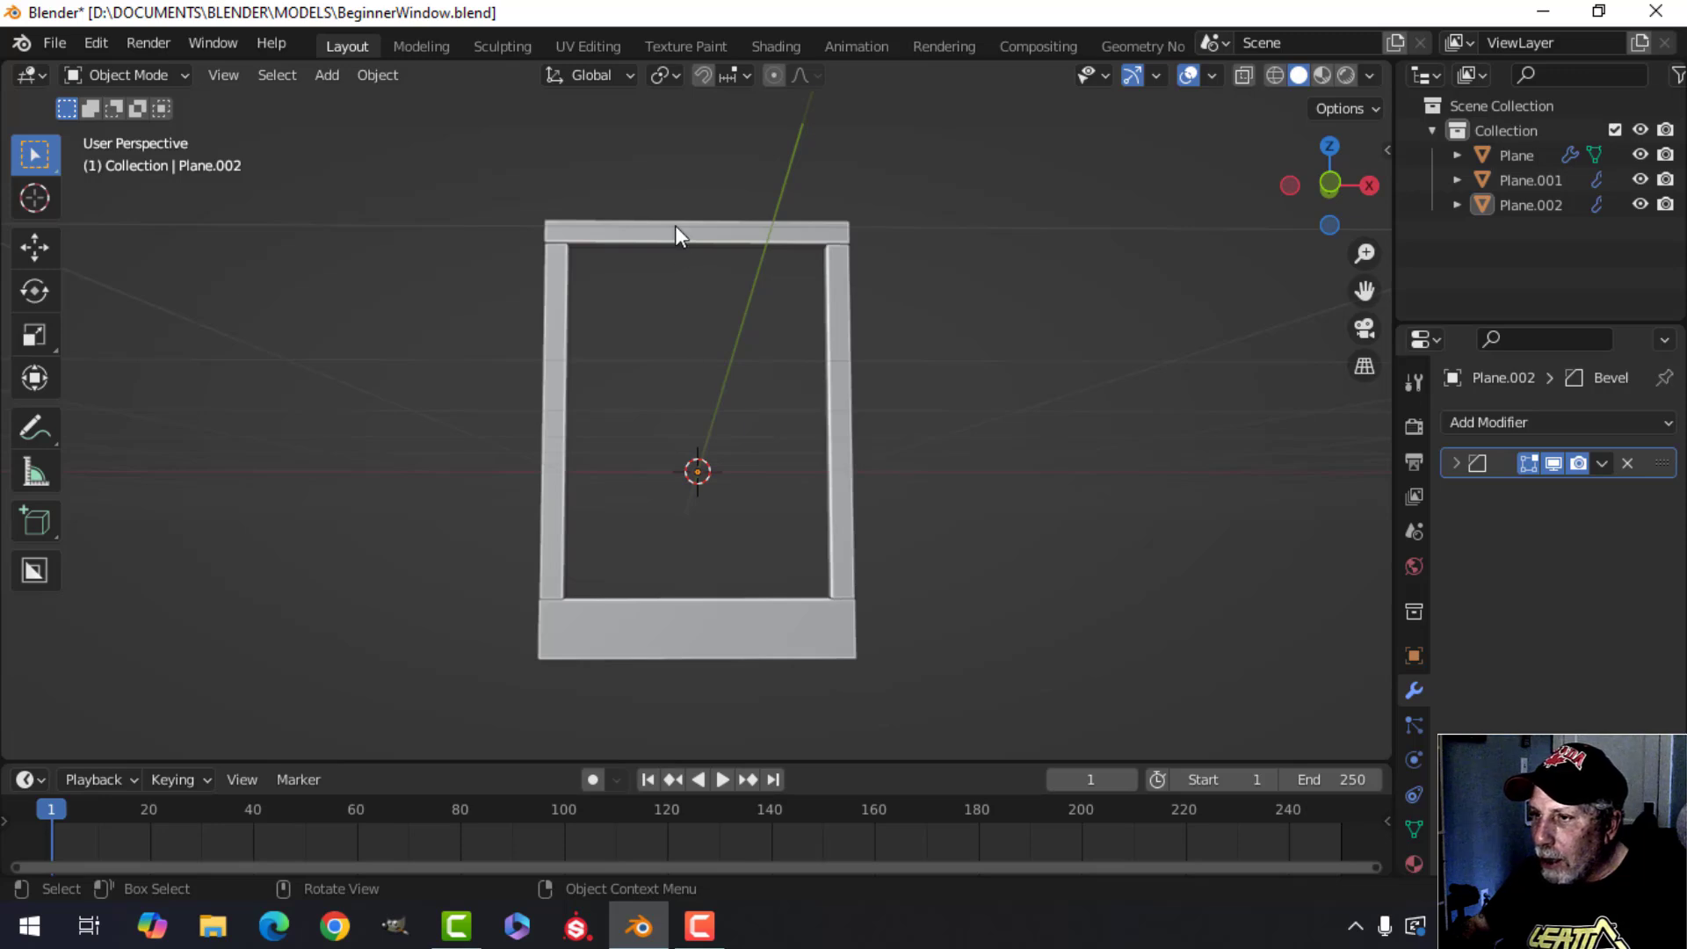
pyautogui.keyDown('shift'); pyautogui.moveTo(747, 379); pyautogui.dragTo(814, 386, button='middle'); pyautogui.keyUp('shift')
pyautogui.scroll(3, 738, 389)
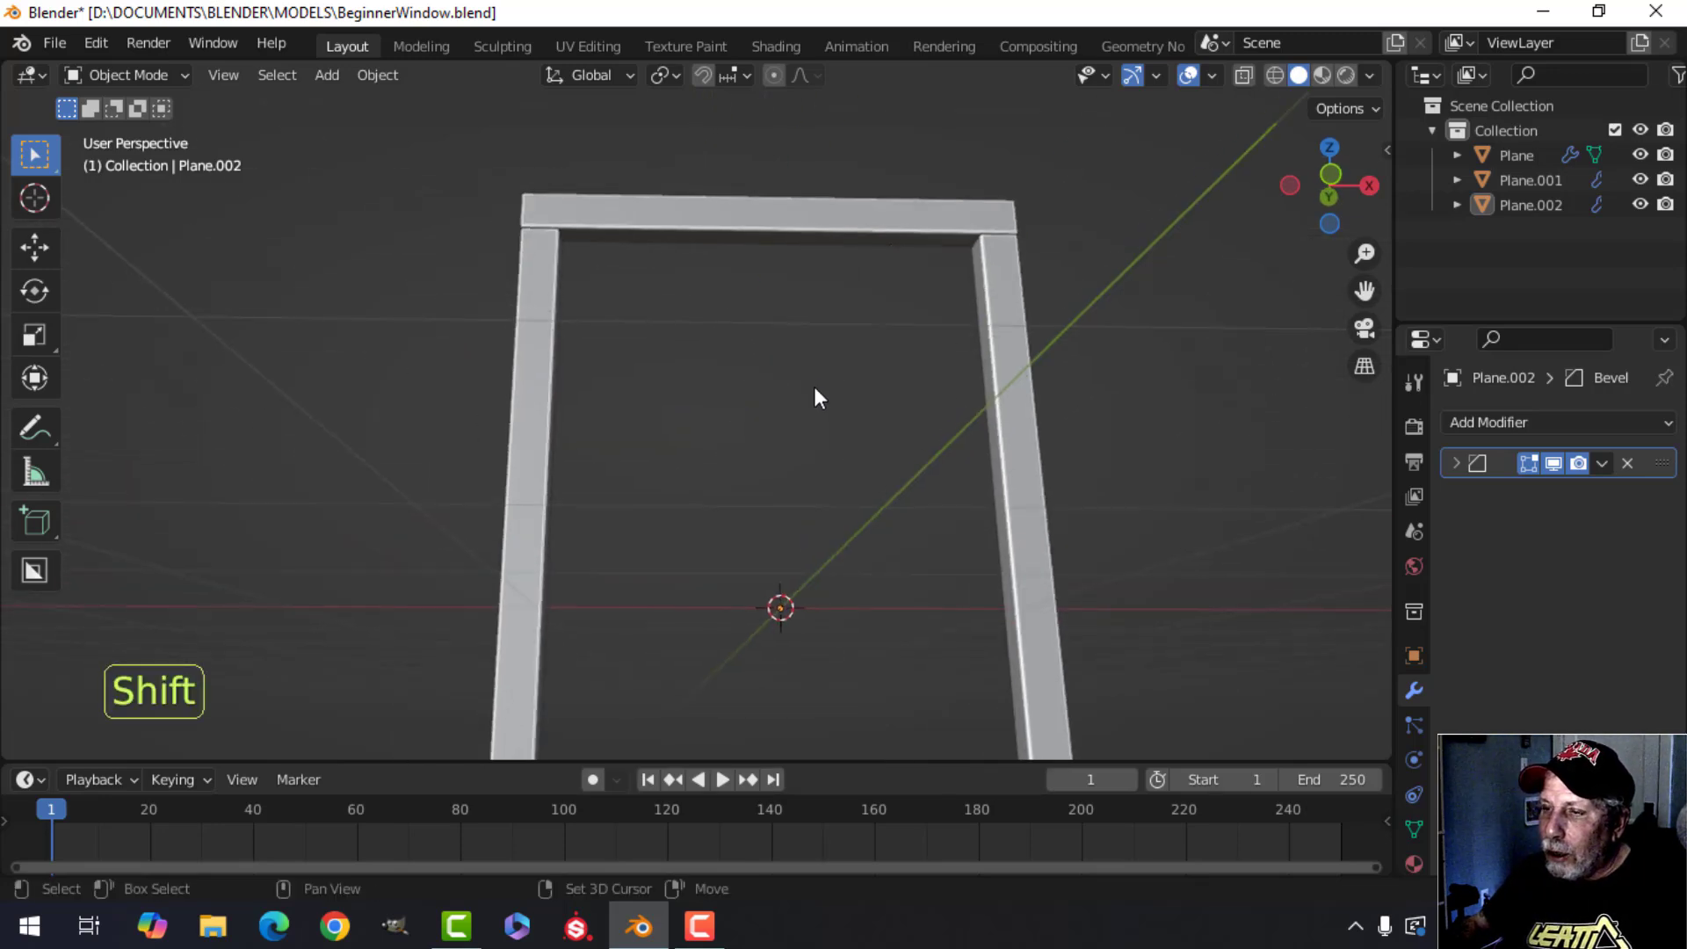
pyautogui.click(749, 235)
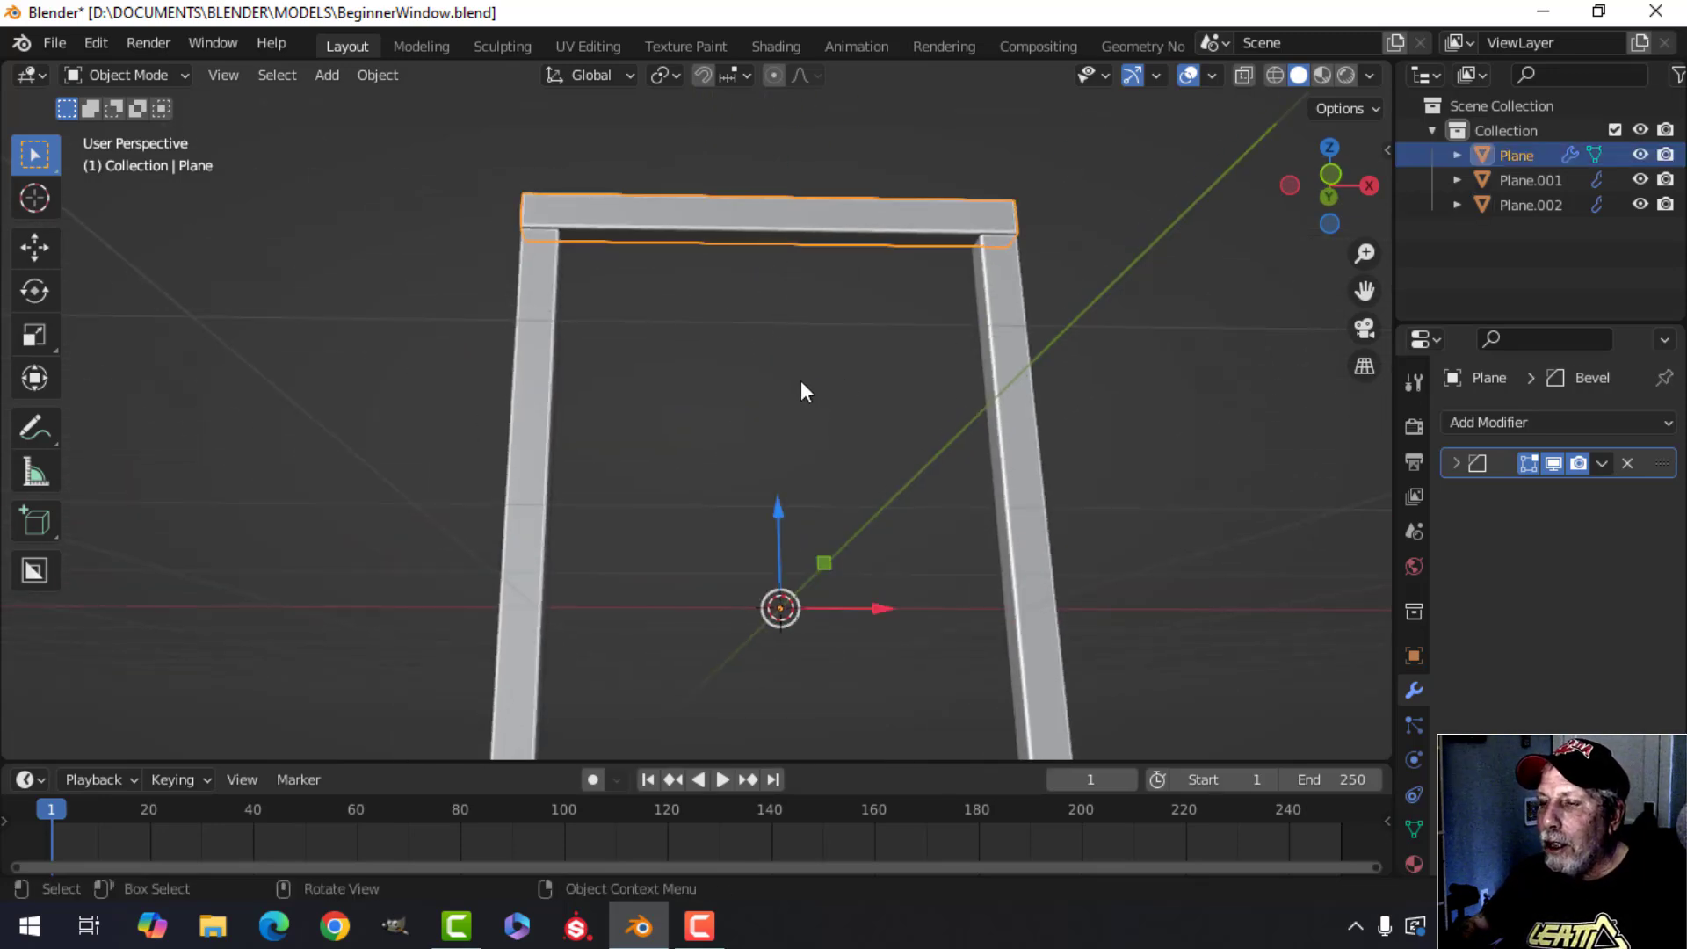
pyautogui.press('Tab')
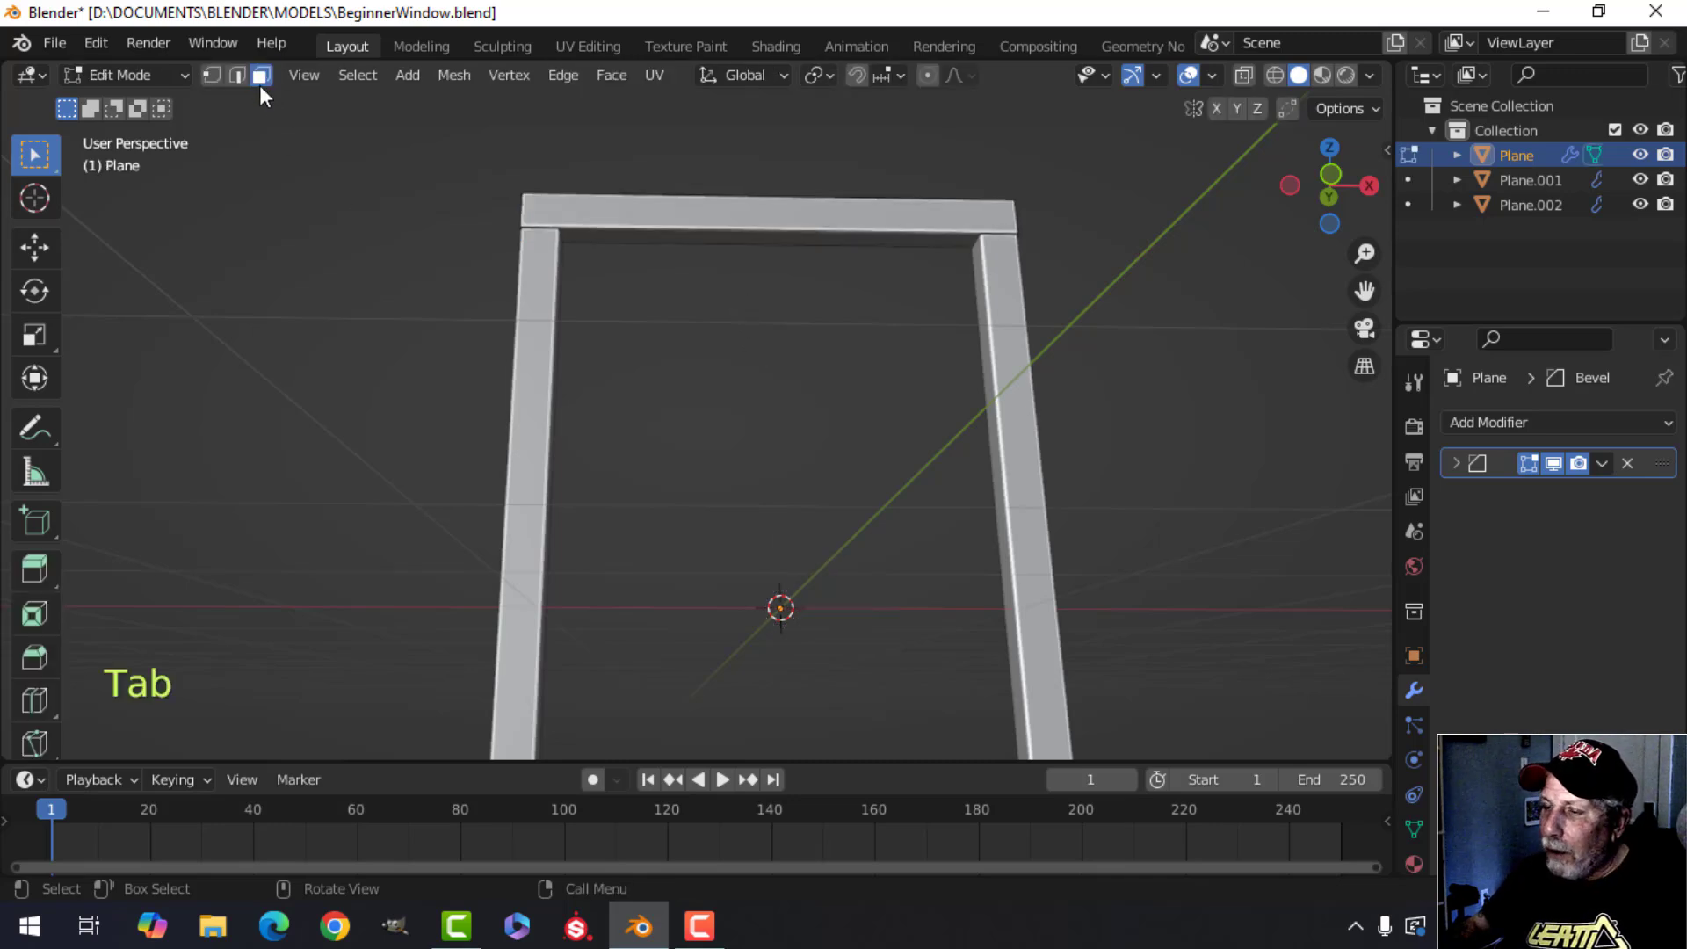
pyautogui.click(734, 216)
pyautogui.moveTo(734, 215); pyautogui.dragTo(768, 411, button='middle')
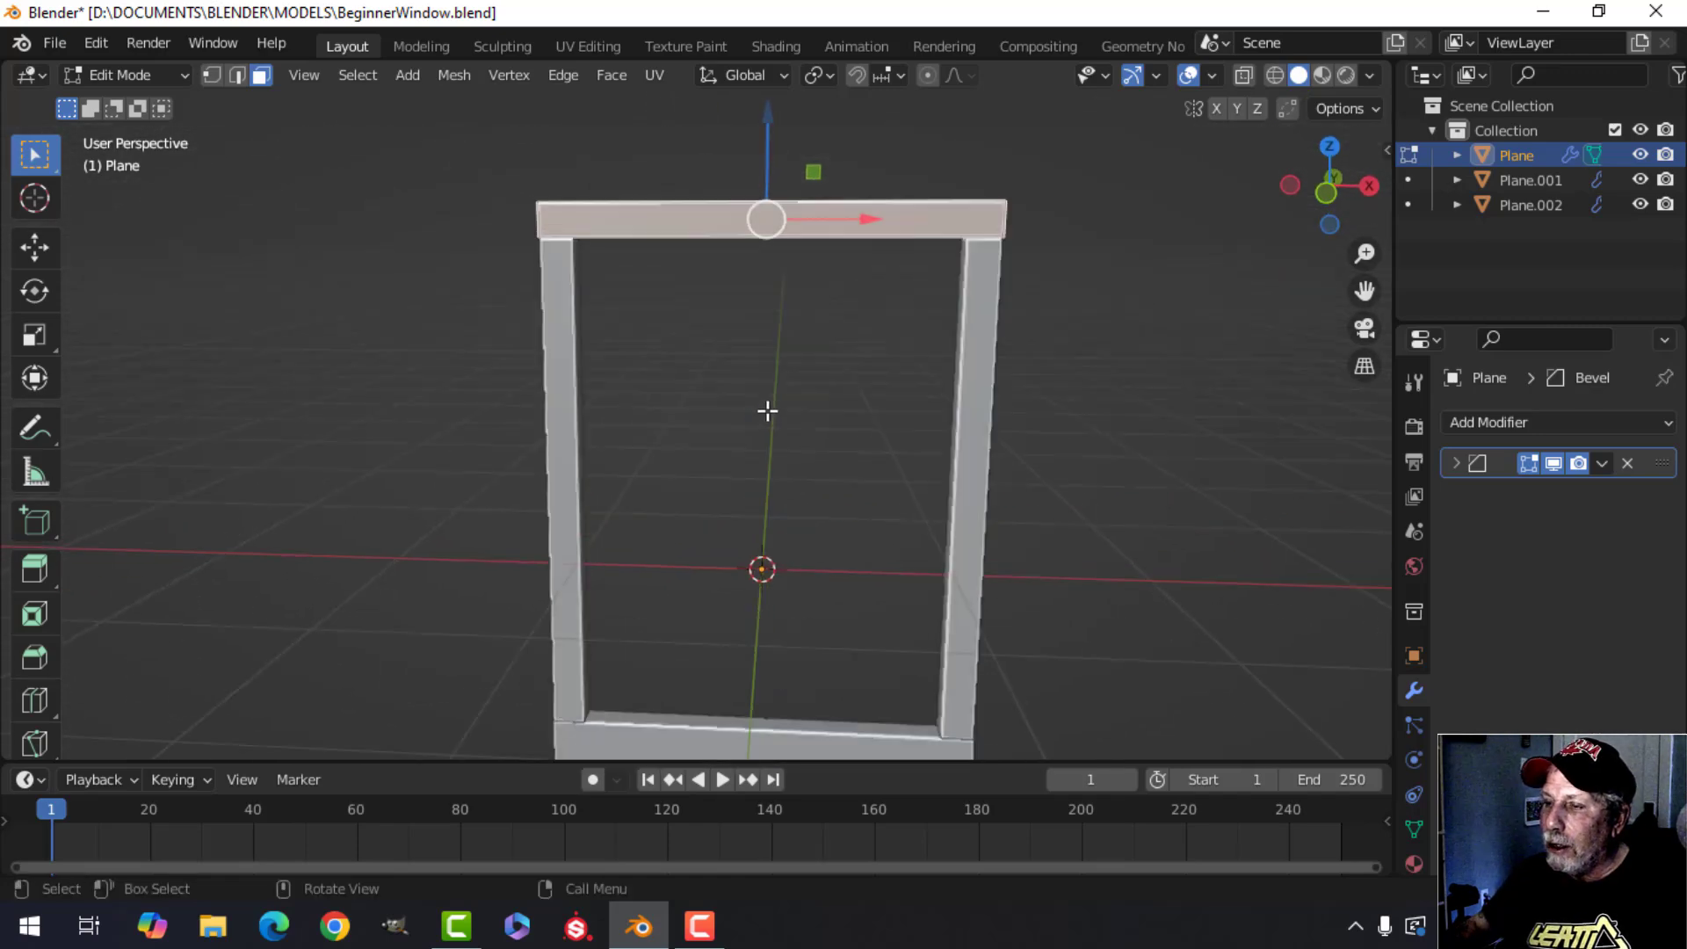
pyautogui.scroll(-2, 767, 411)
pyautogui.press('KP_1')
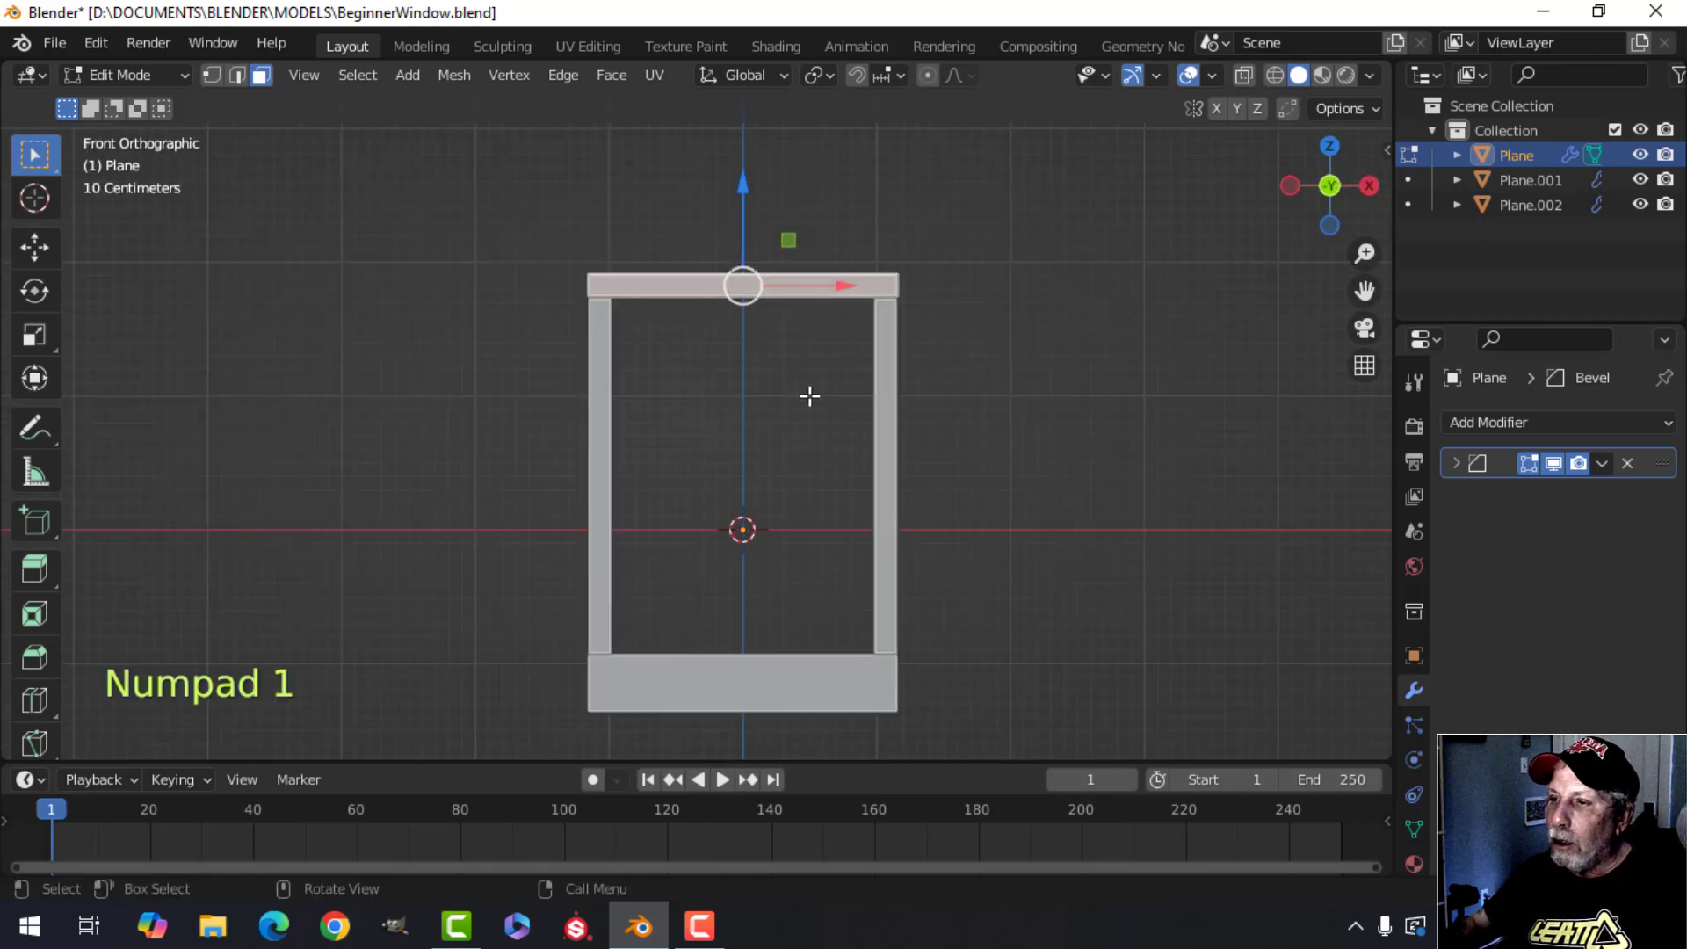
pyautogui.keyDown('shift'); pyautogui.moveTo(828, 421); pyautogui.dragTo(744, 335, button='middle'); pyautogui.keyUp('shift')
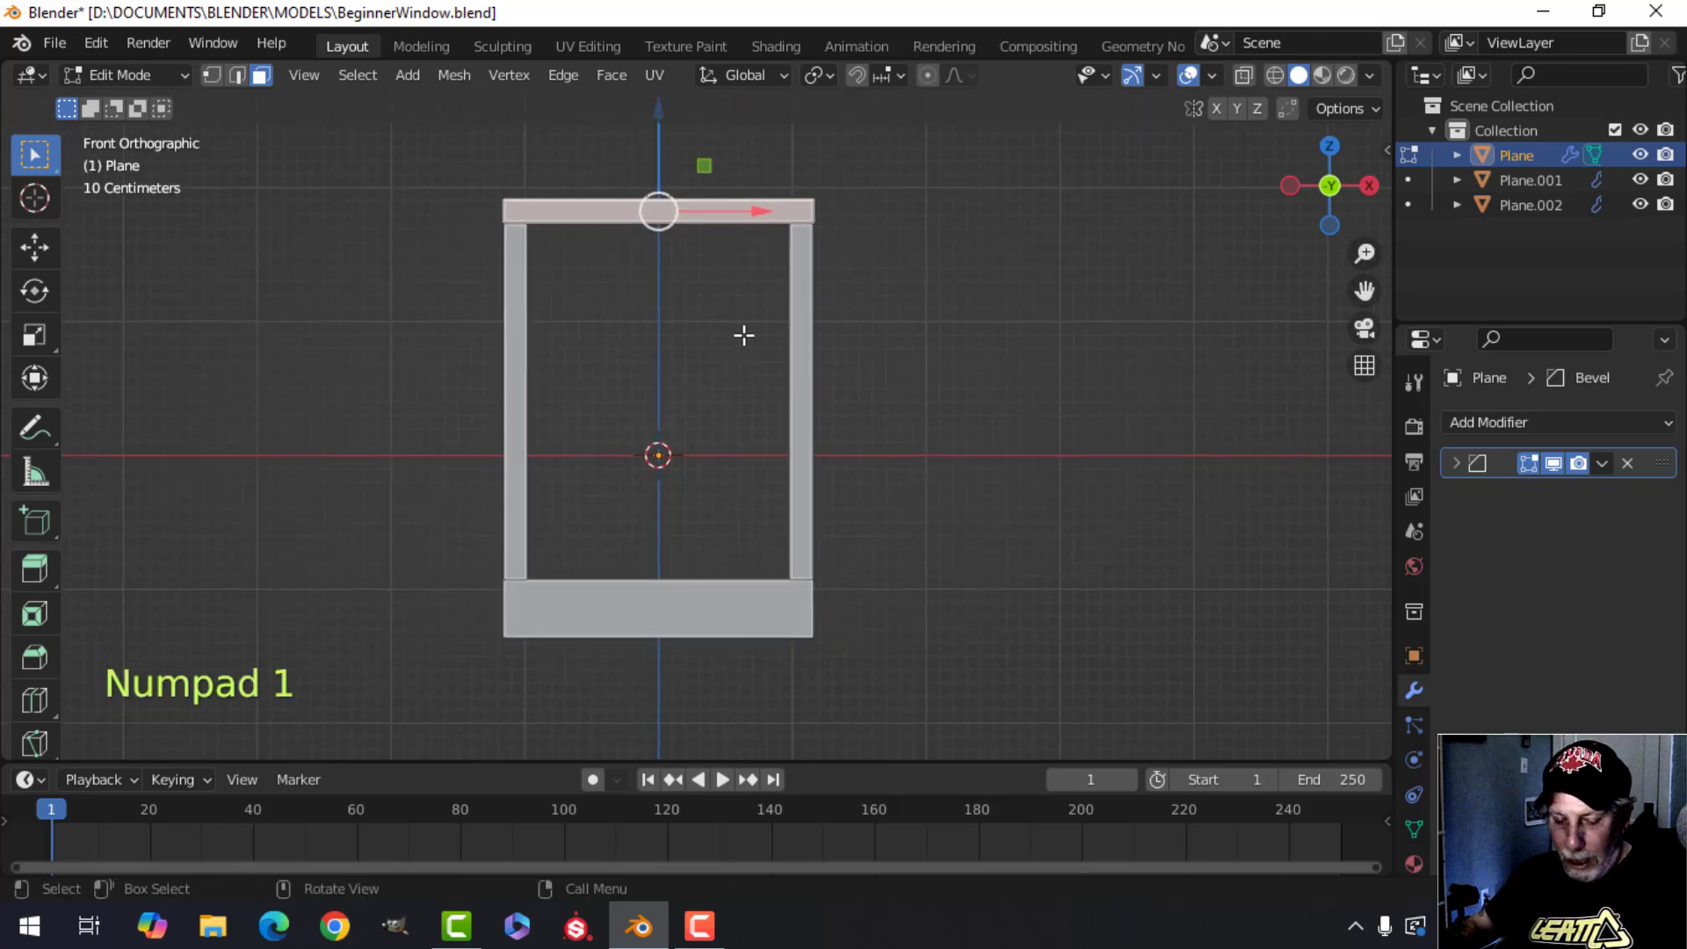
pyautogui.hotkey('shift', 'd')
pyautogui.rightClick(743, 334)
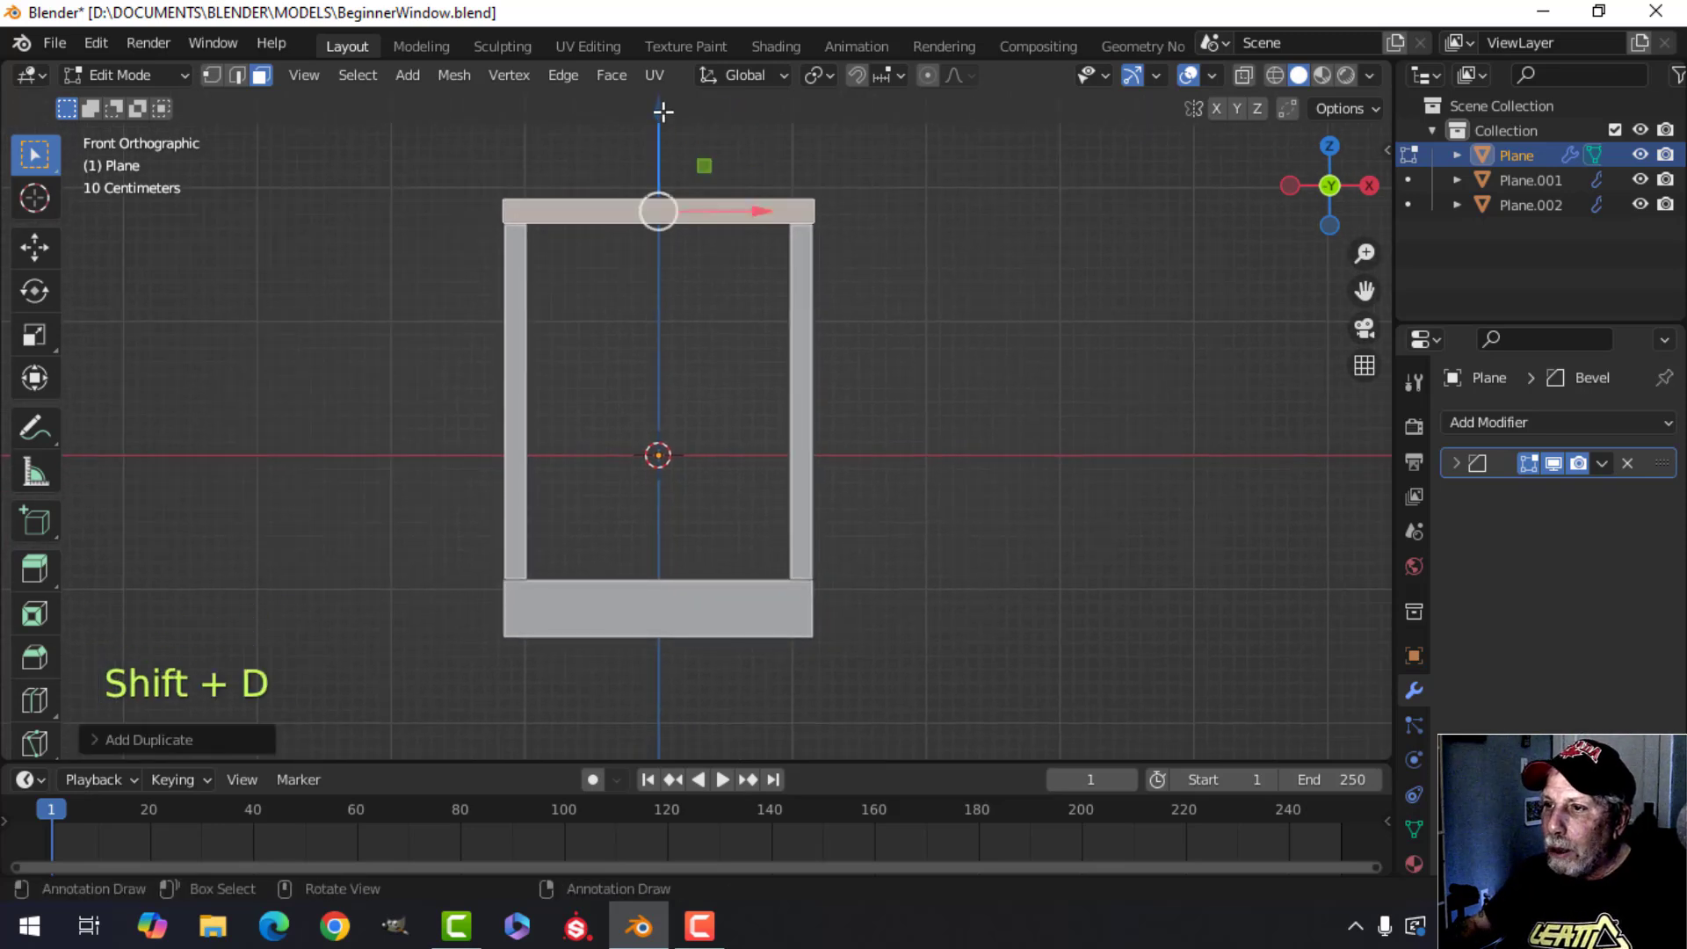
pyautogui.press('g')
pyautogui.press('z')
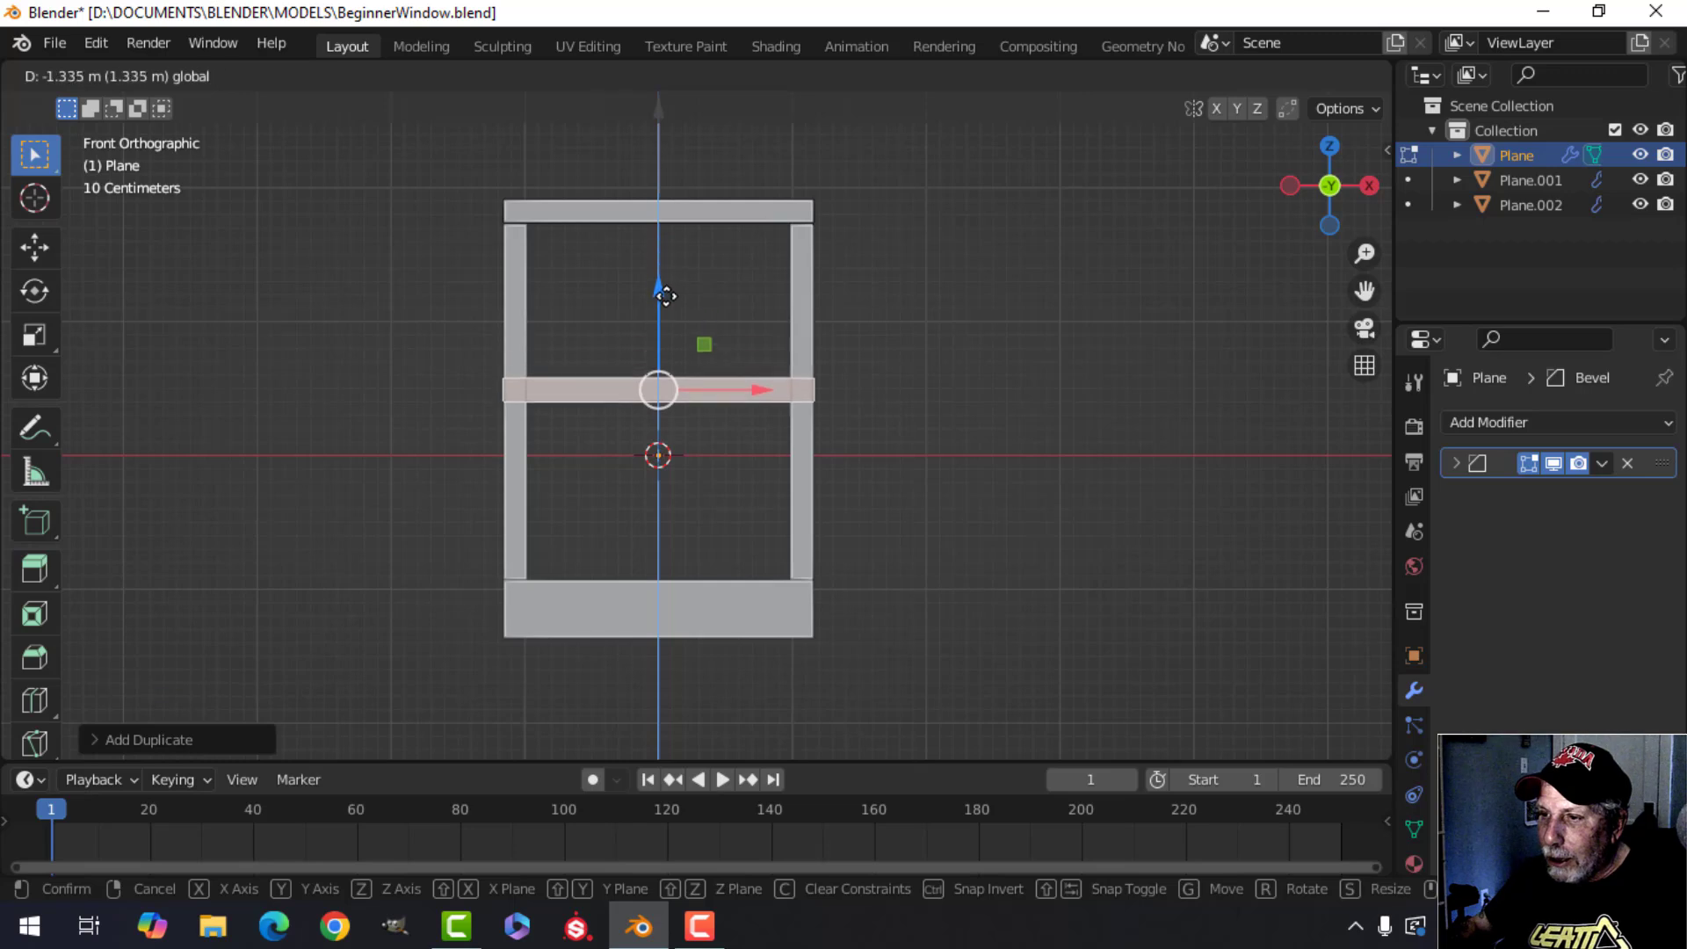
pyautogui.click(666, 299)
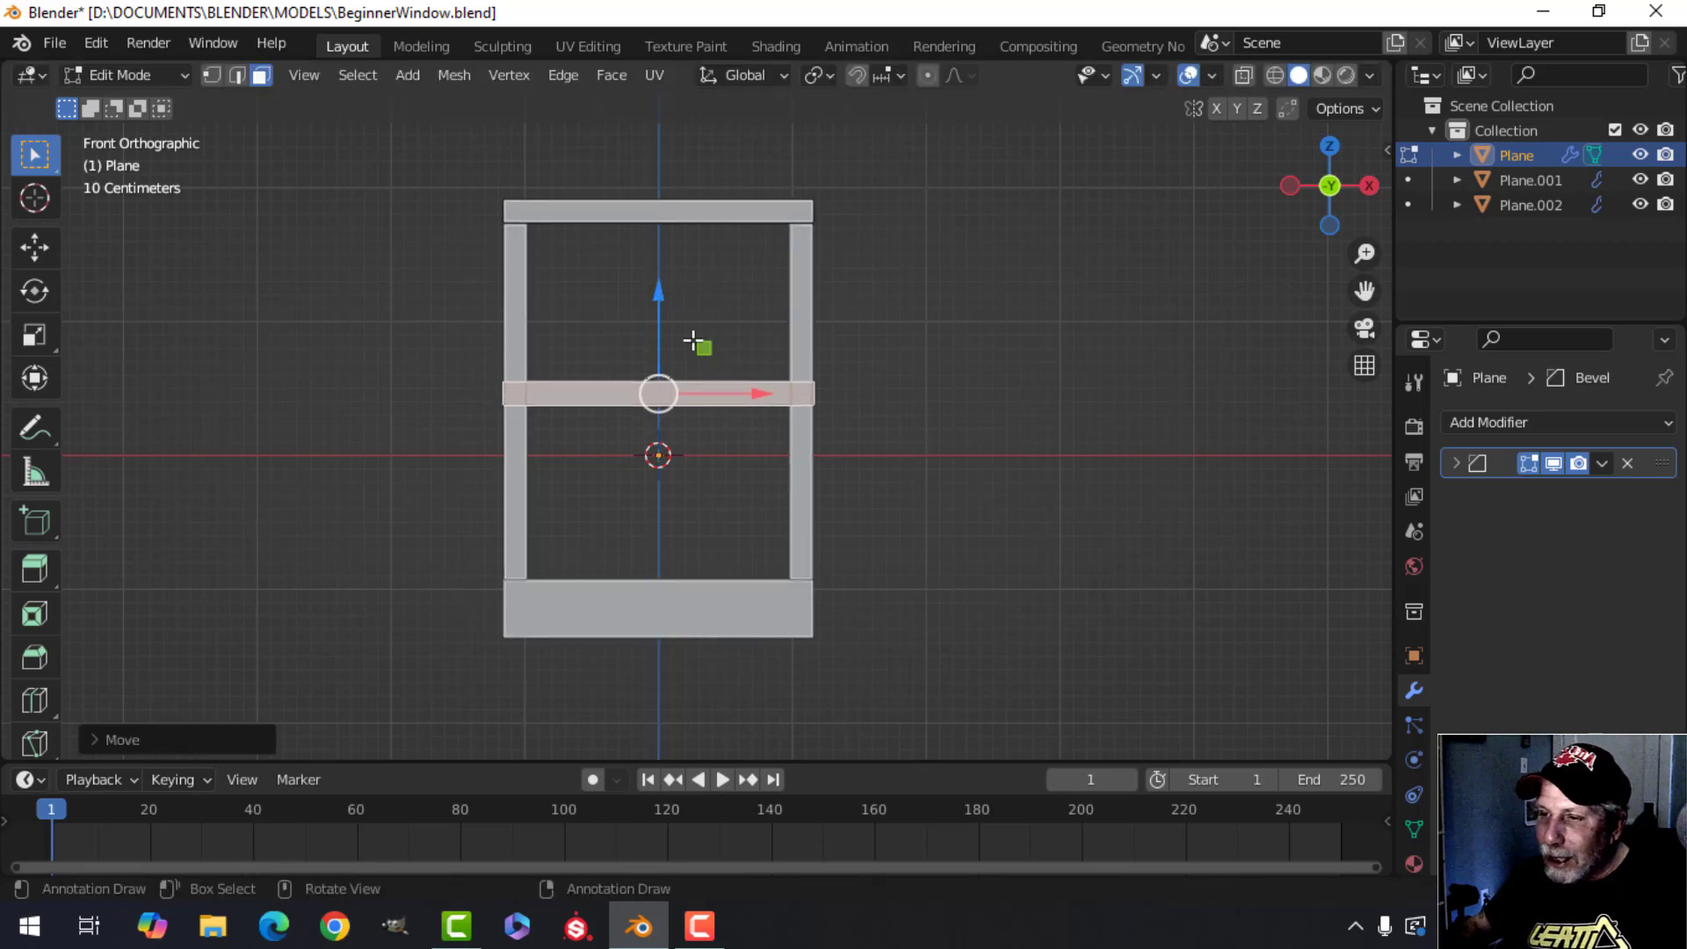
# Lower the crossbar a further 0.074 m along Z.
pyautogui.press('g')
pyautogui.press('z')
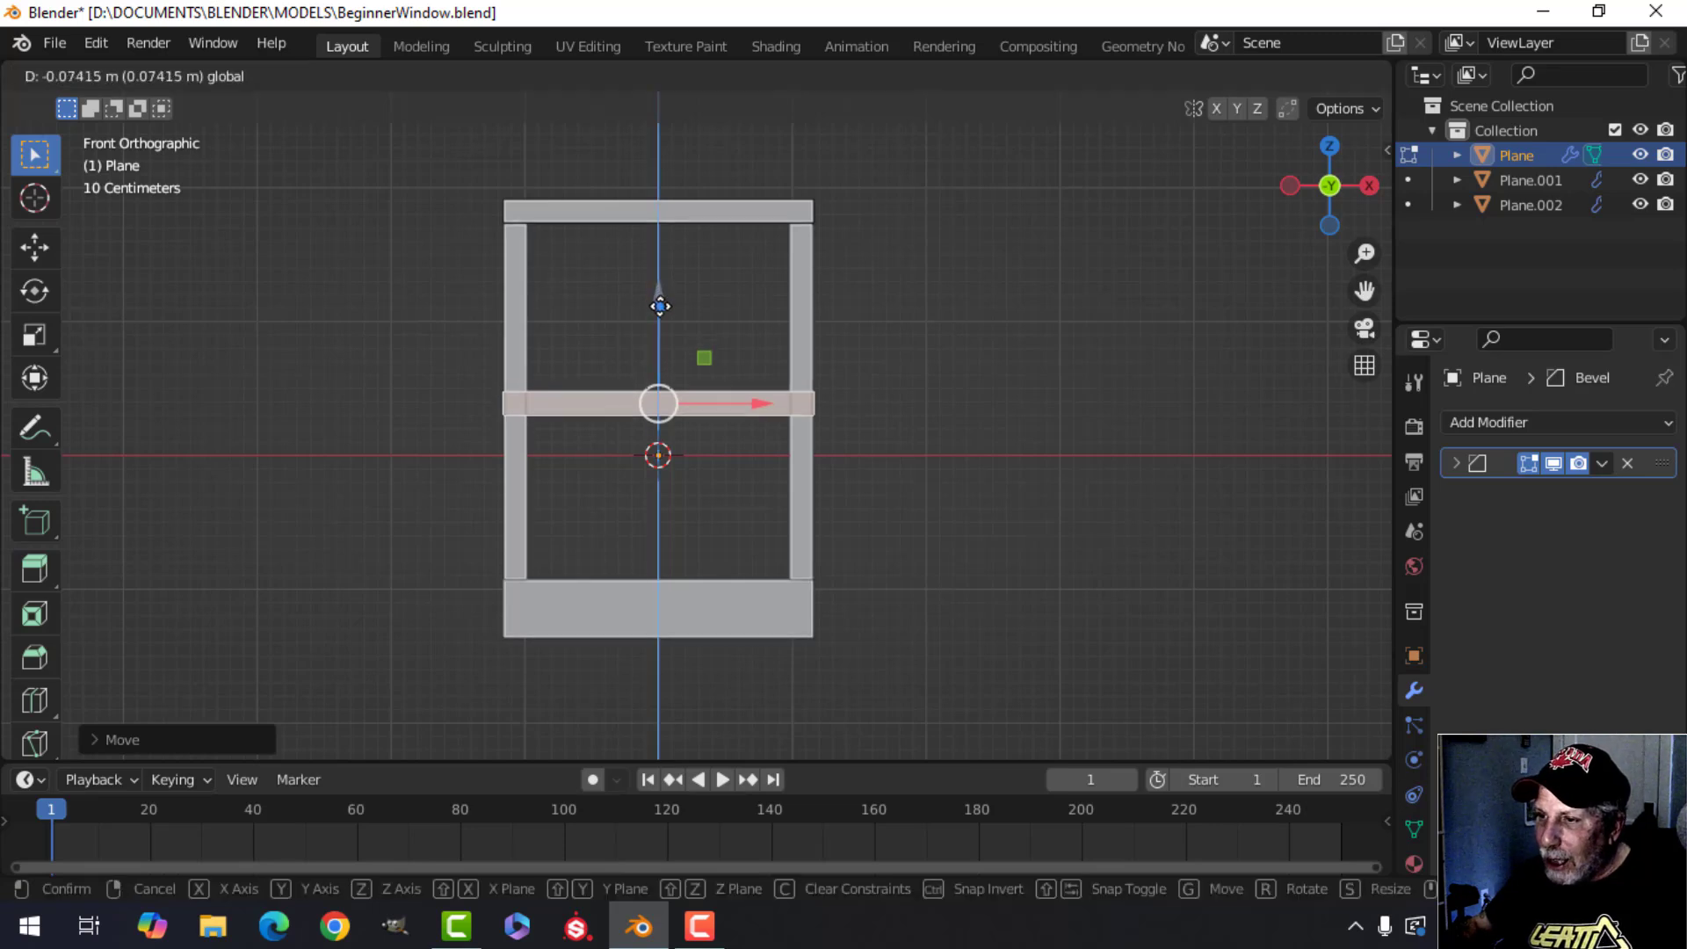
pyautogui.click(660, 303)
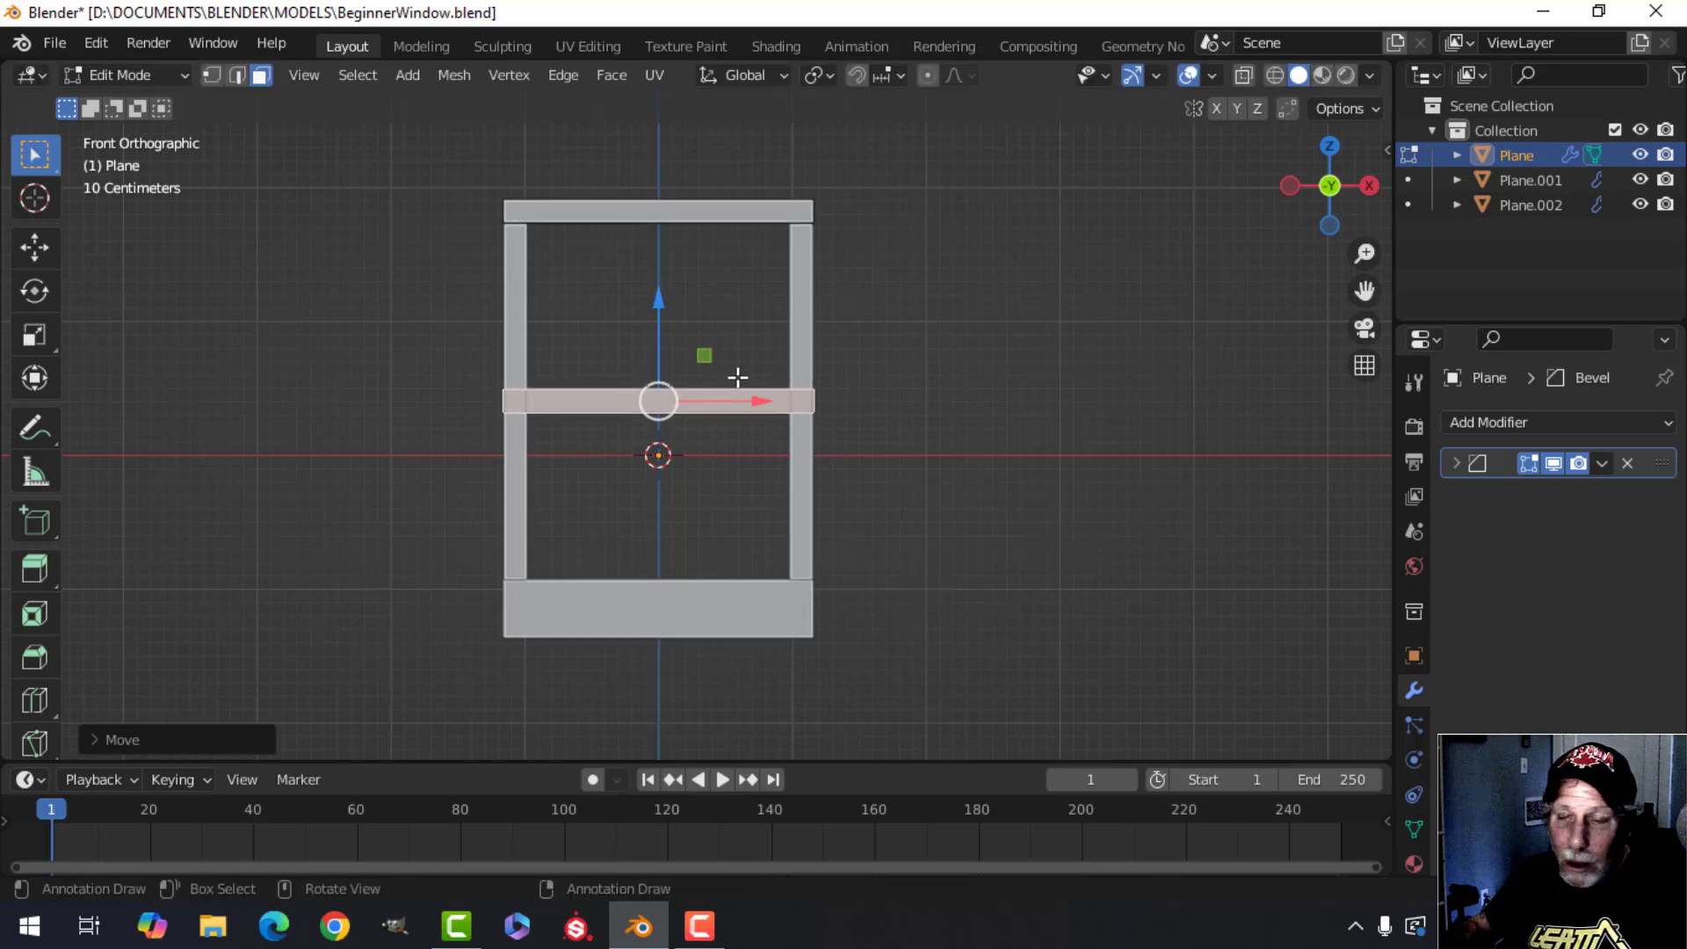
pyautogui.scroll(1, 703, 355)
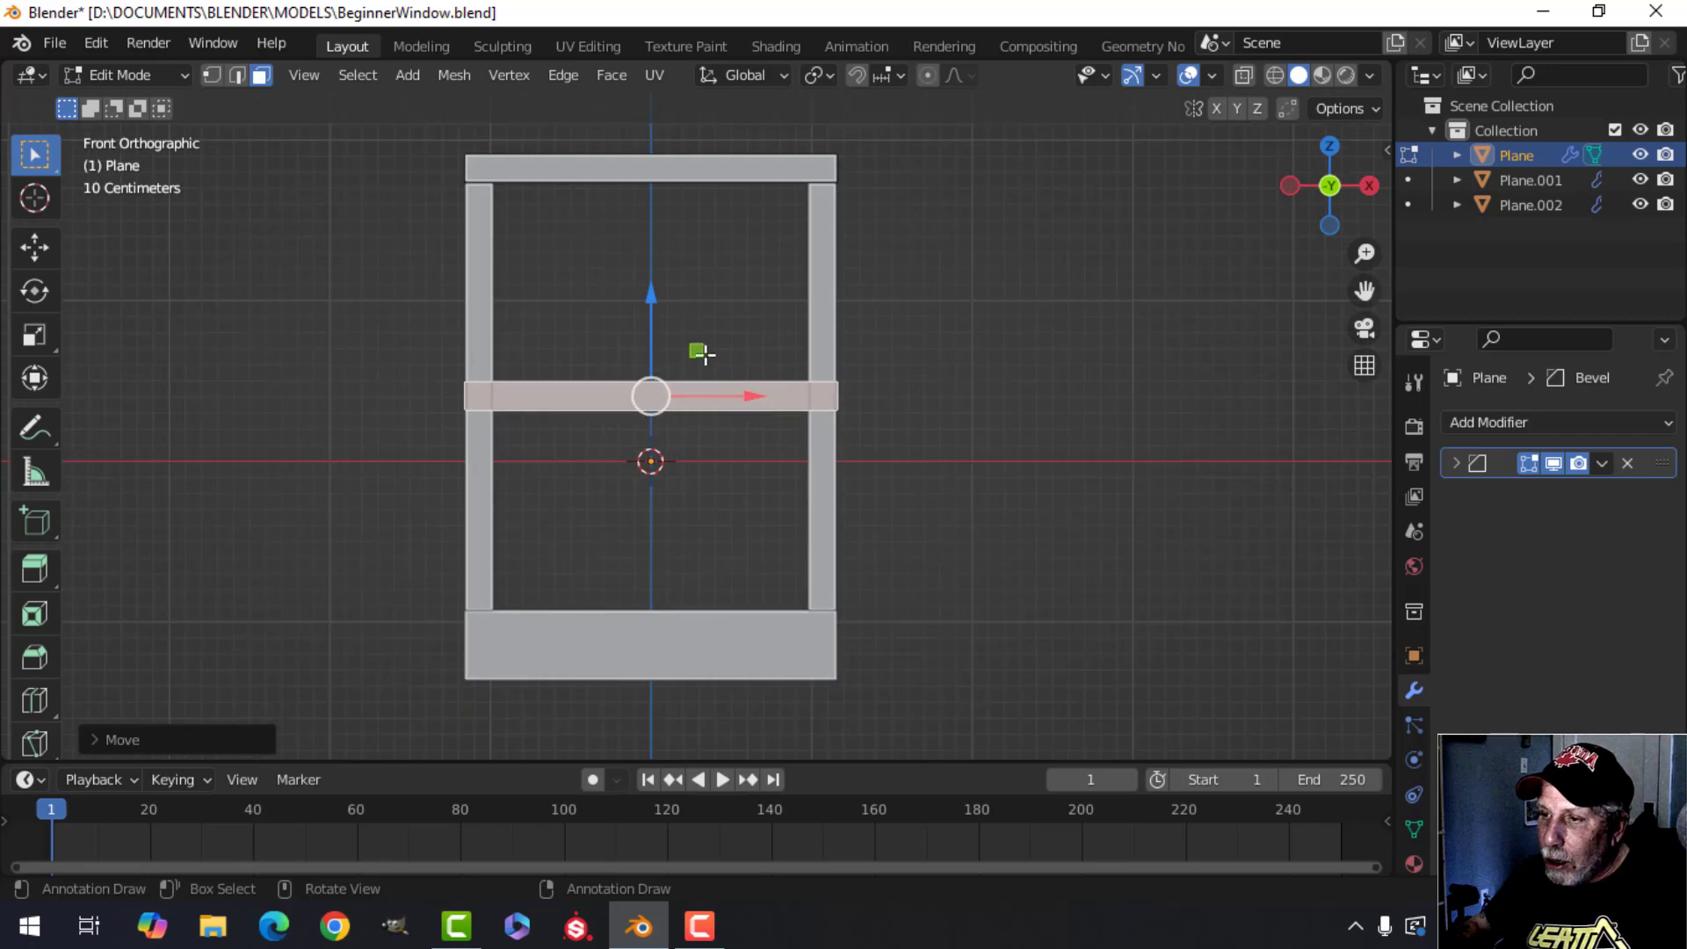
pyautogui.moveTo(703, 354); pyautogui.dragTo(706, 351, button='middle')
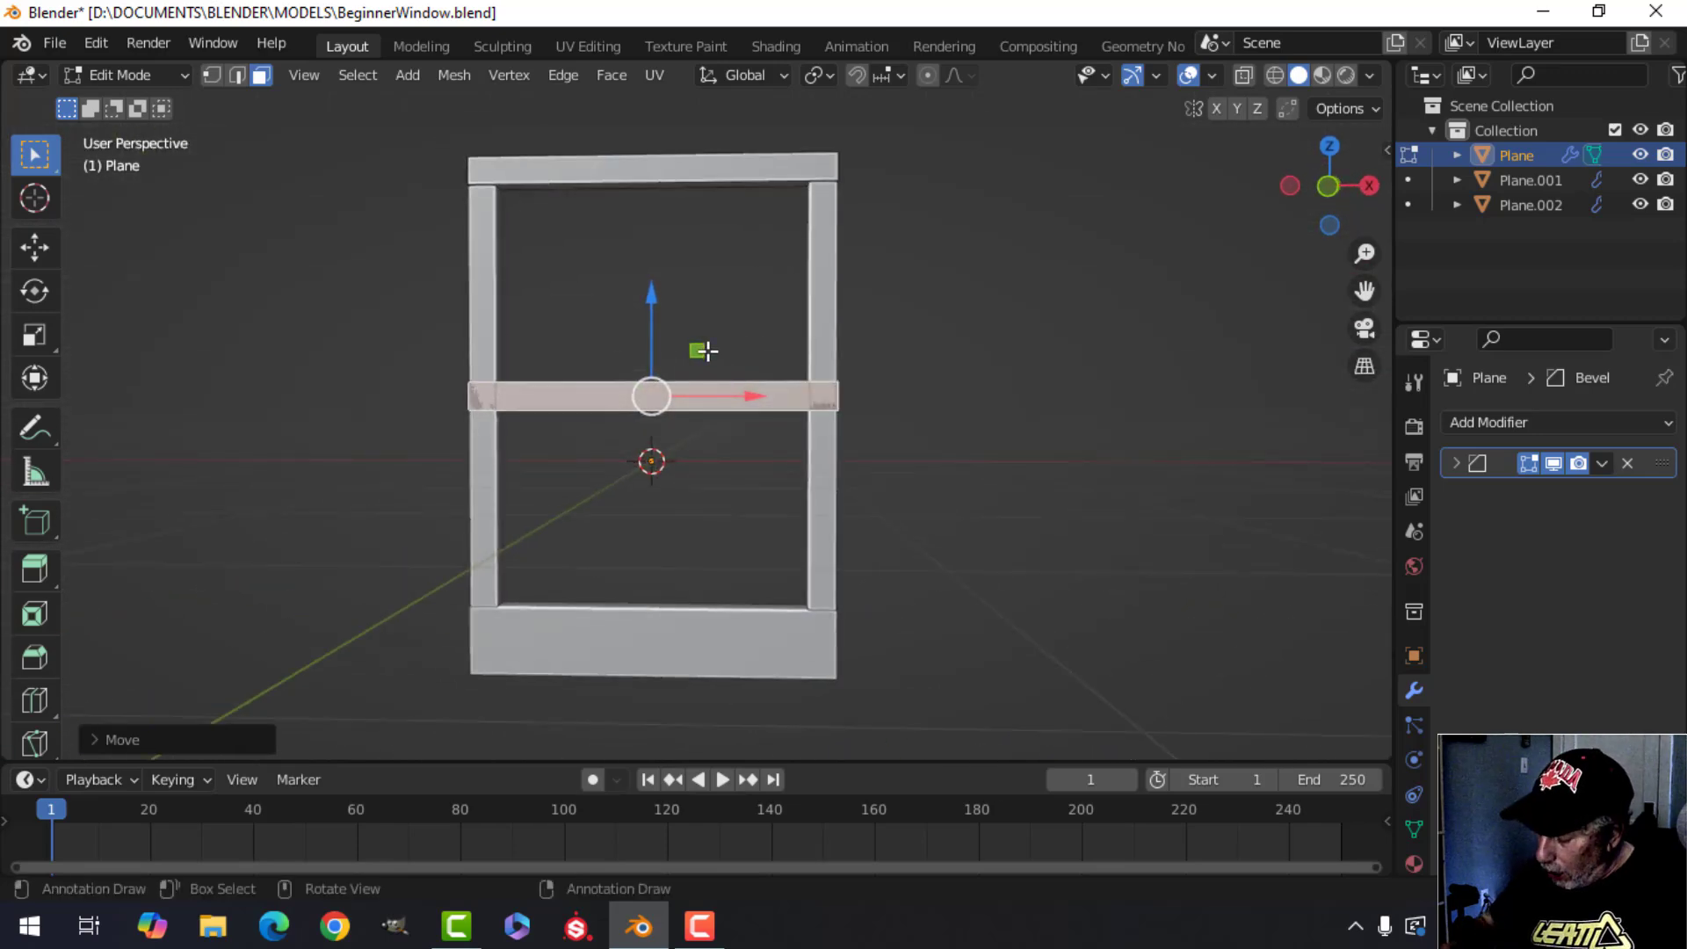
pyautogui.press('KP_1')
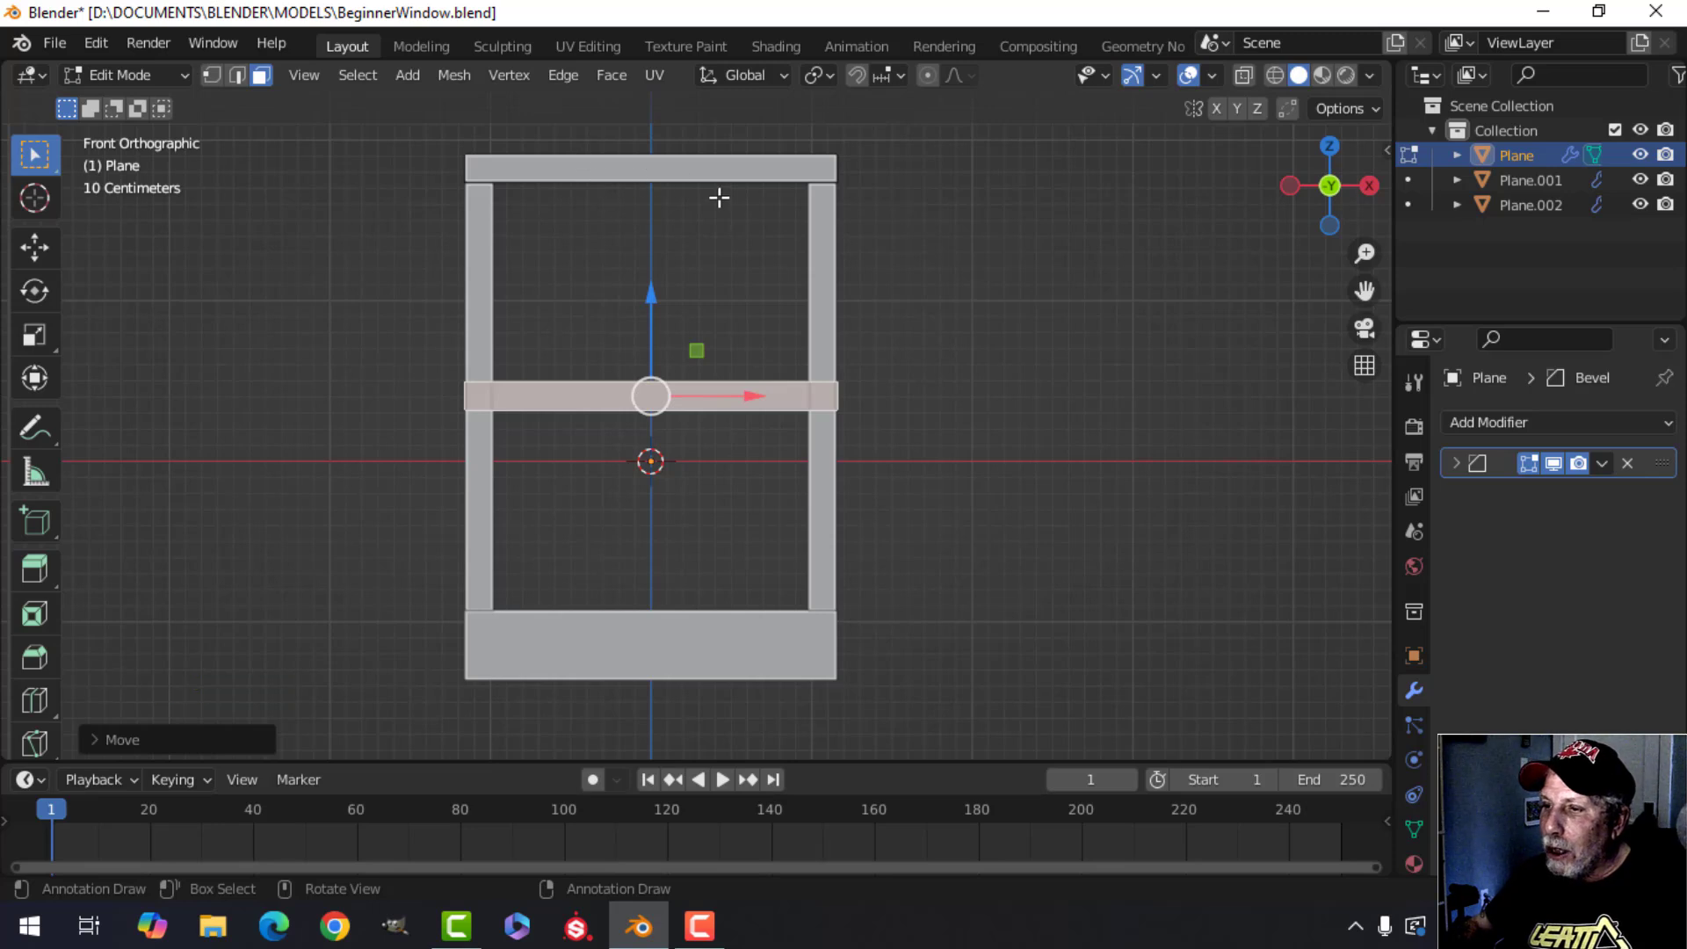
# Select only the crossbar faces in the top bar's mesh and separate the selection into its own object.
pyautogui.press('a')
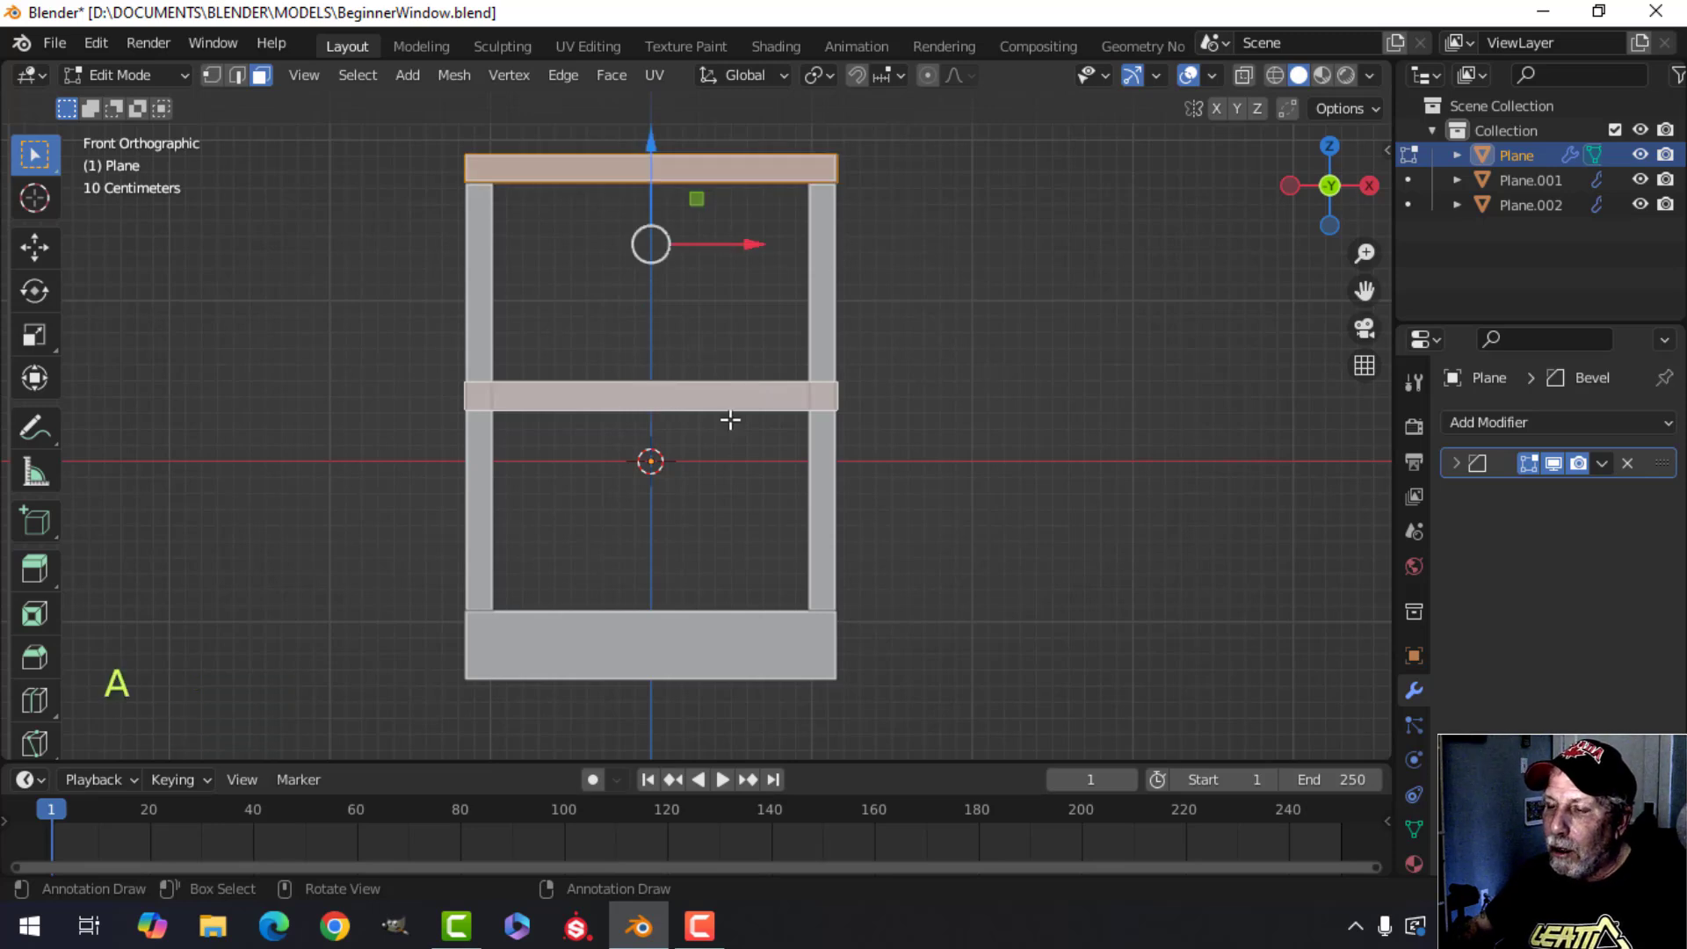
pyautogui.moveTo(730, 420); pyautogui.dragTo(834, 471, button='middle')
pyautogui.hotkey('alt', 'a')
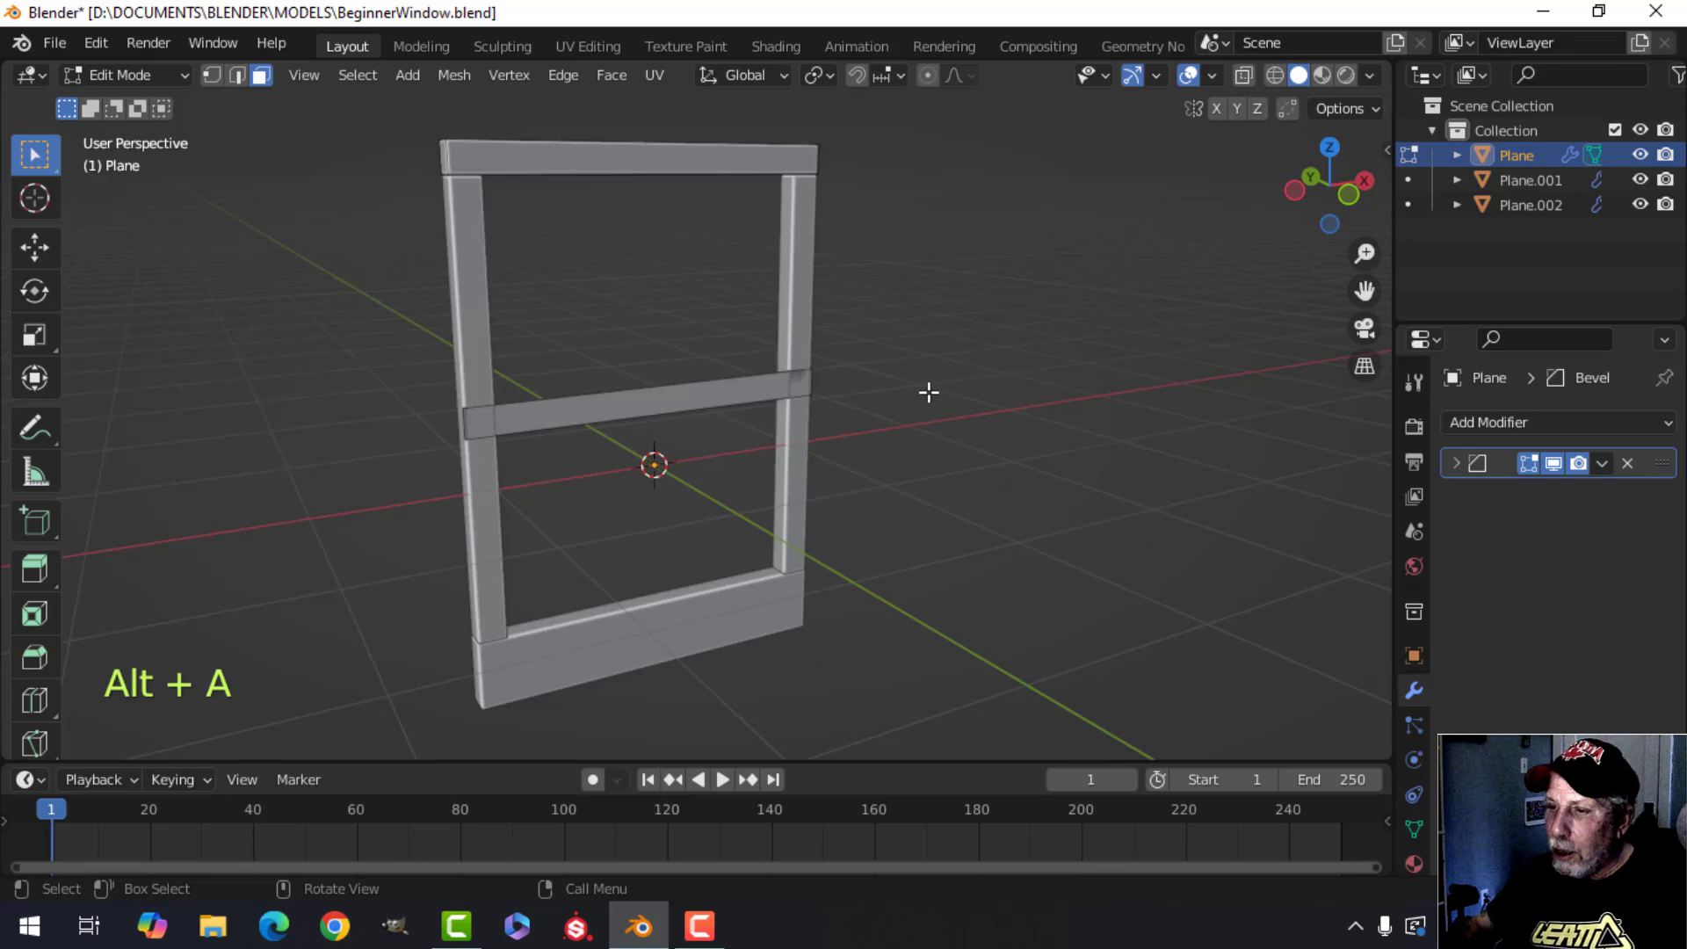
pyautogui.click(812, 400)
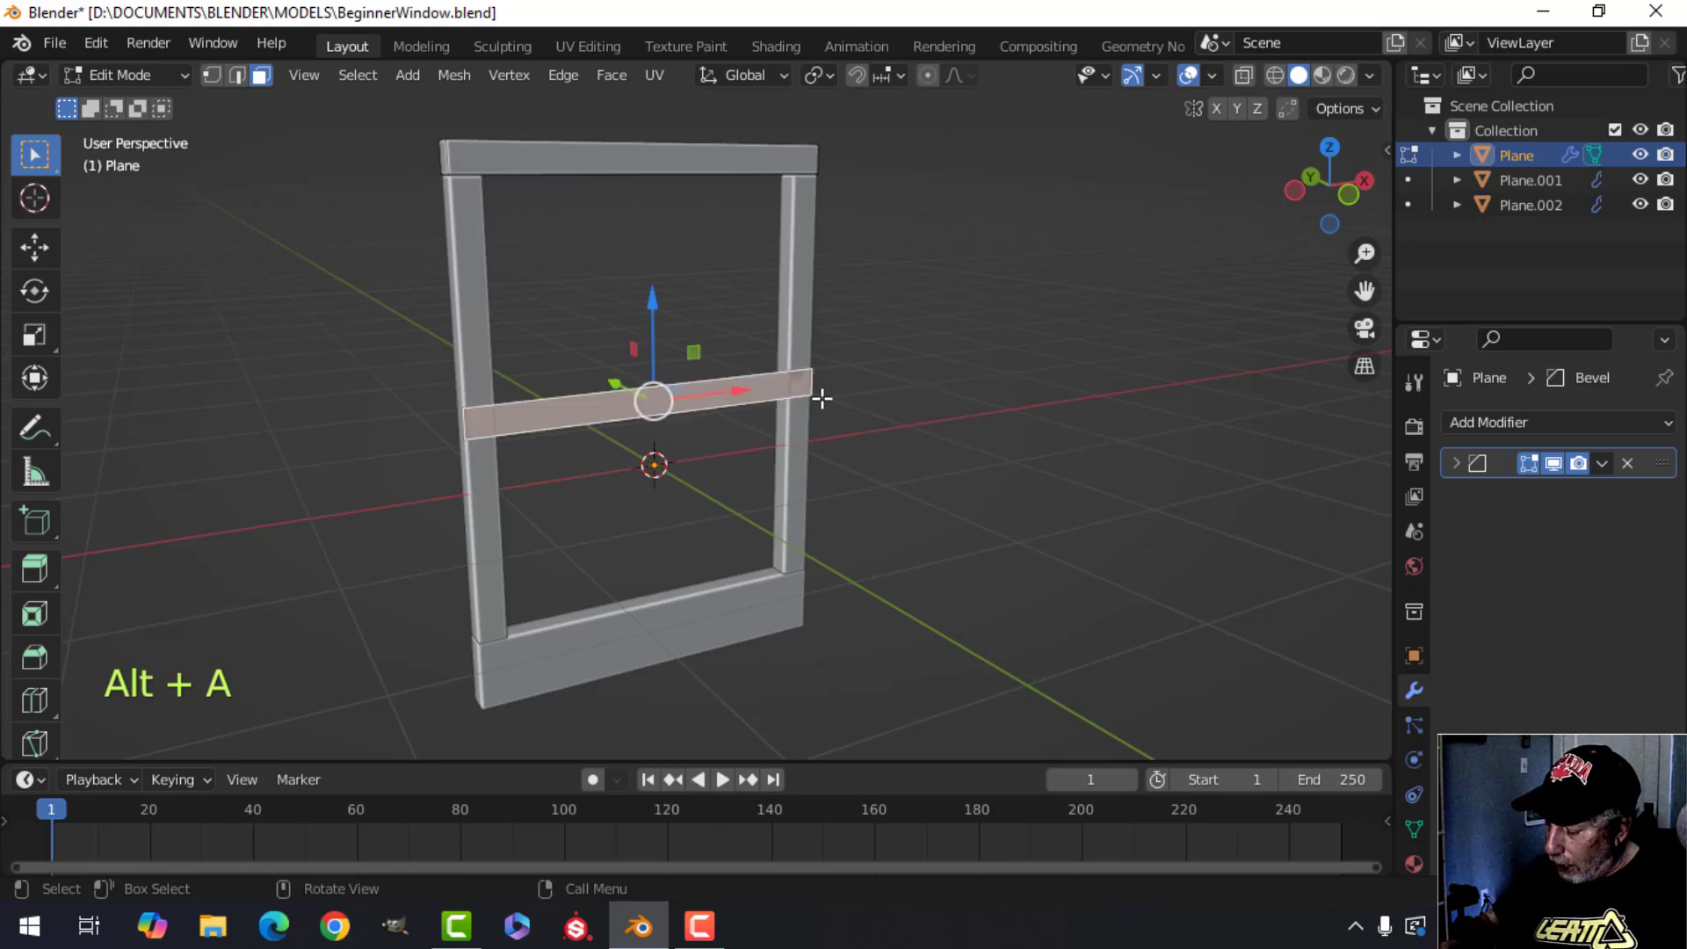
pyautogui.press('KP_1')
pyautogui.press('p')
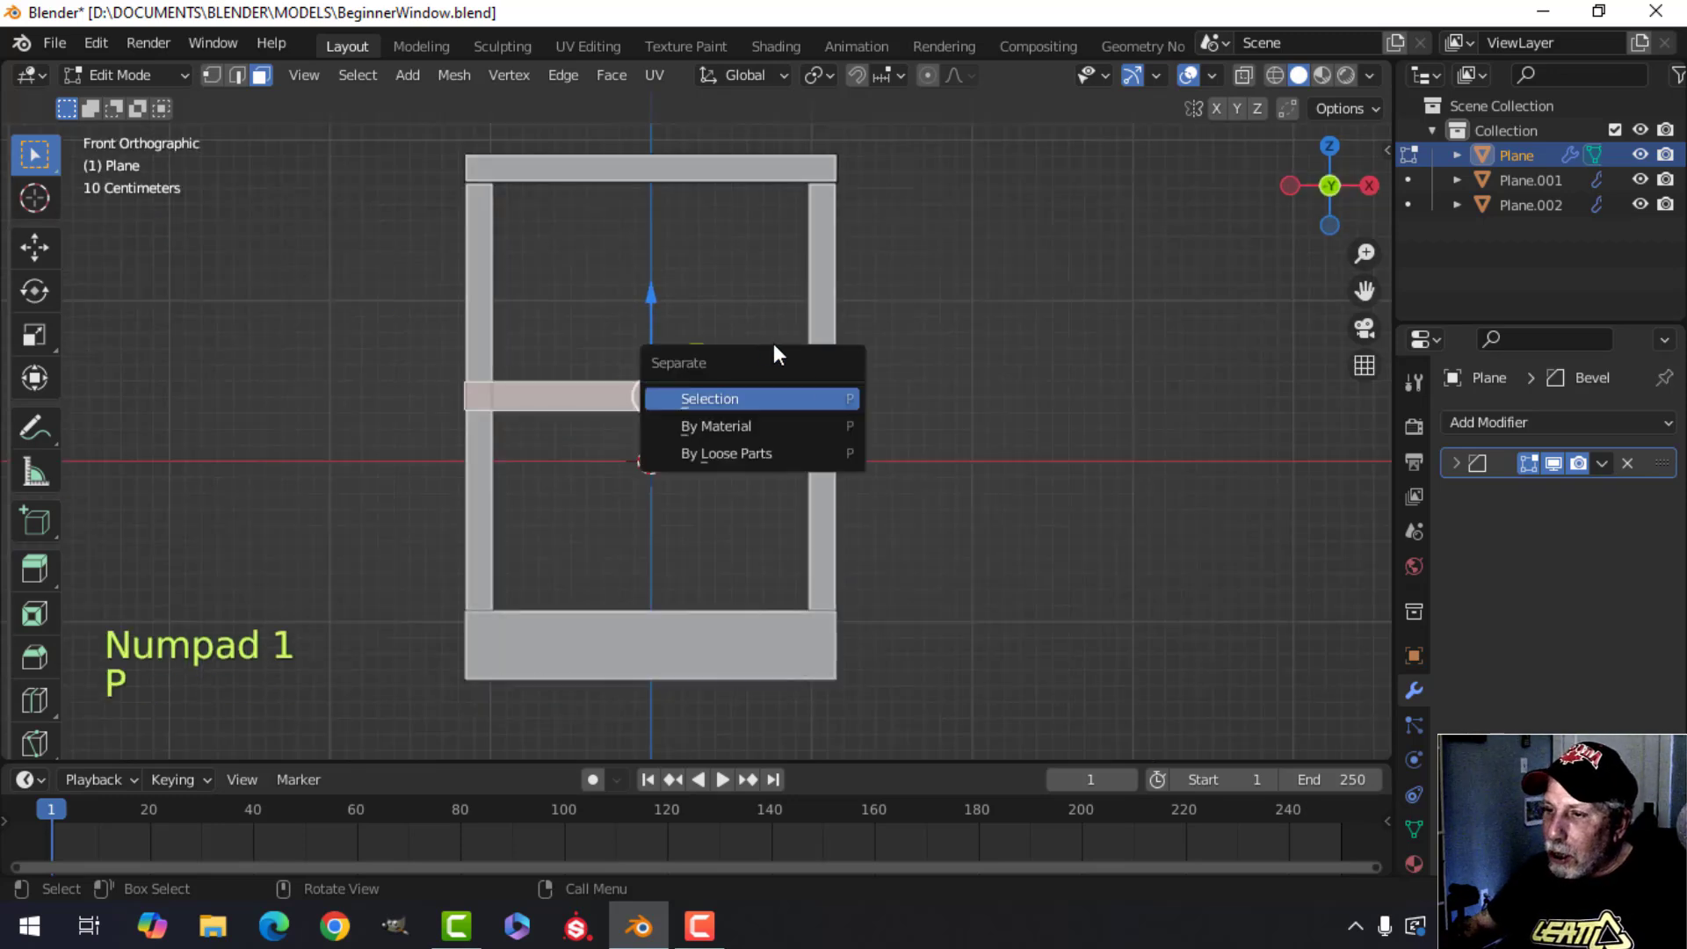
pyautogui.click(742, 400)
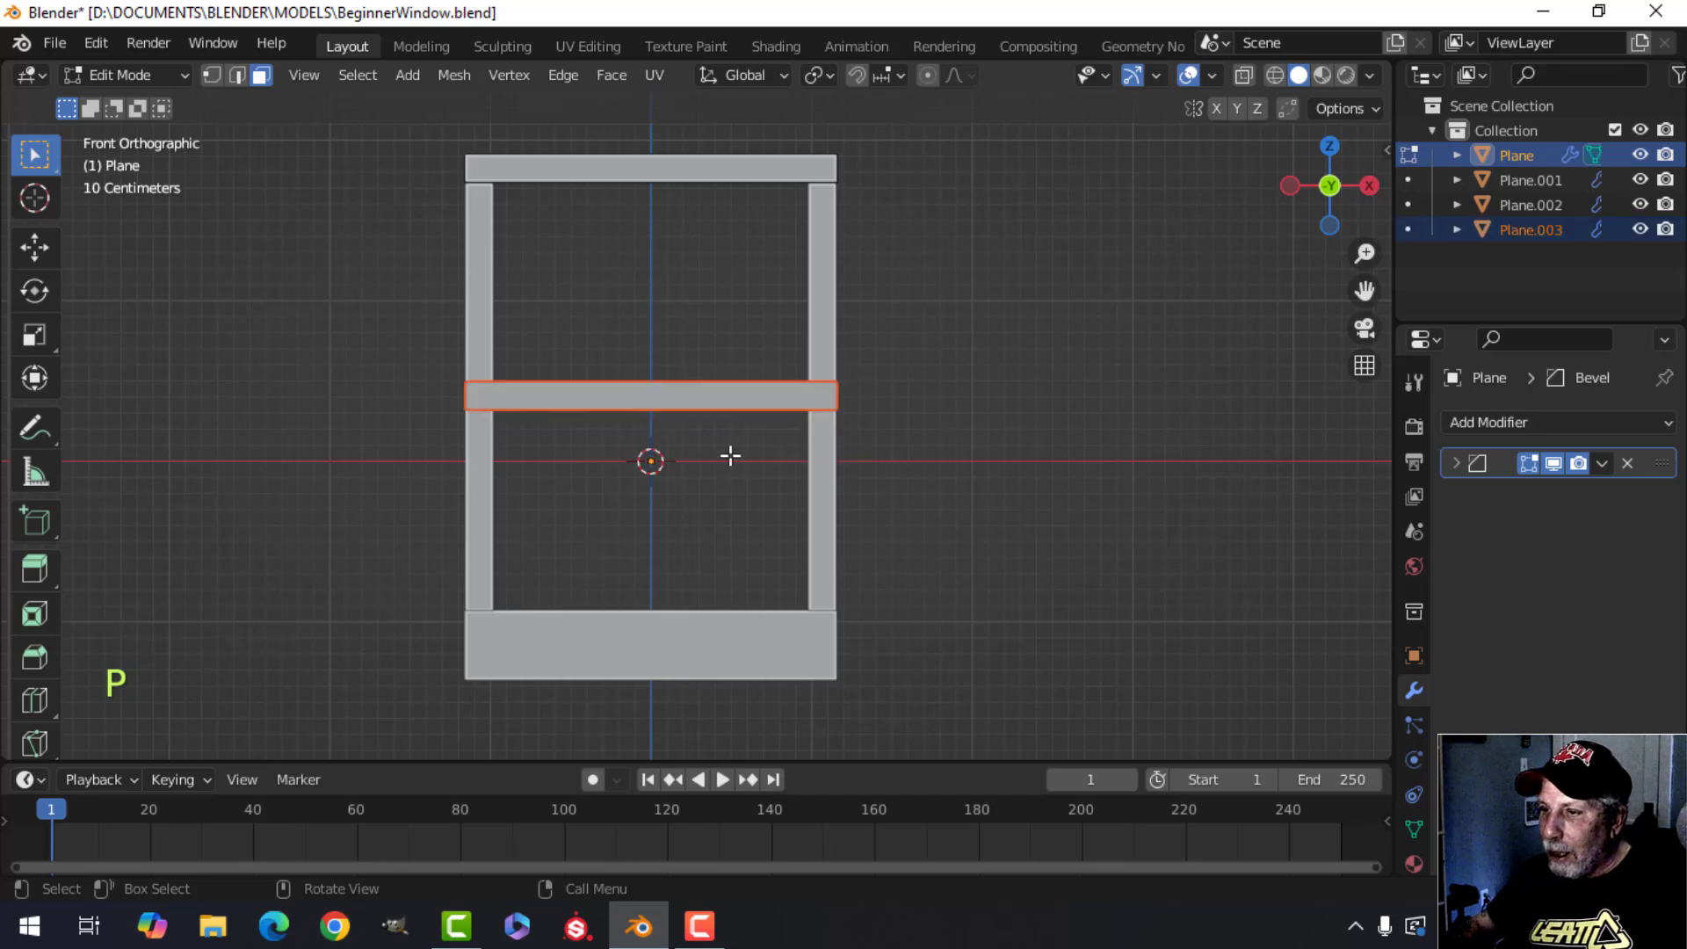
# Return to object mode, select the separated crossbar object and orbit around it to inspect its flat profile.
pyautogui.press('Tab')
pyautogui.click(659, 396)
pyautogui.moveTo(766, 433); pyautogui.dragTo(816, 480, button='middle')
pyautogui.moveTo(831, 488); pyautogui.dragTo(995, 498, button='middle')
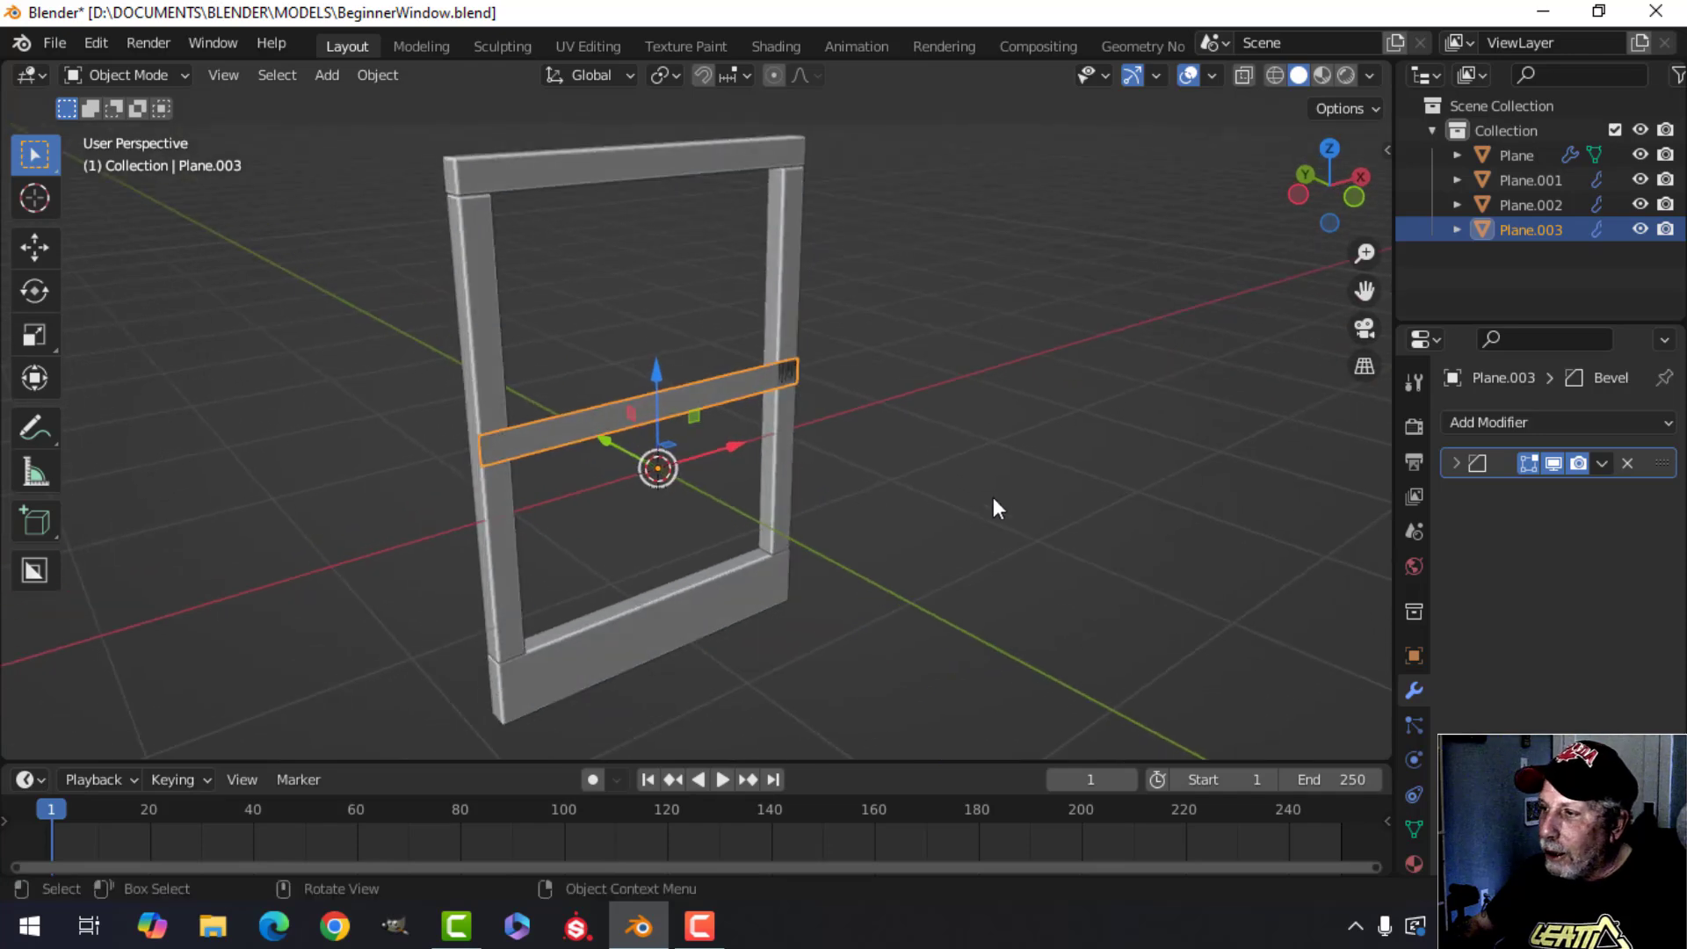
pyautogui.keyDown('shift'); pyautogui.moveTo(763, 494); pyautogui.dragTo(815, 486, button='middle'); pyautogui.keyUp('shift')
pyautogui.moveTo(815, 486); pyautogui.dragTo(691, 435, button='middle')
pyautogui.scroll(3, 835, 510)
pyautogui.hotkey('alt', 'a')
pyautogui.click(687, 411)
pyautogui.moveTo(690, 435)
pyautogui.mouseDown(button='middle')
pyautogui.moveTo(652, 466)
pyautogui.moveTo(713, 459)
pyautogui.mouseUp(button='middle')
pyautogui.moveTo(713, 459); pyautogui.dragTo(675, 480, button='middle')
pyautogui.keyDown('shift'); pyautogui.moveTo(675, 480); pyautogui.dragTo(689, 487, button='middle'); pyautogui.keyUp('shift')
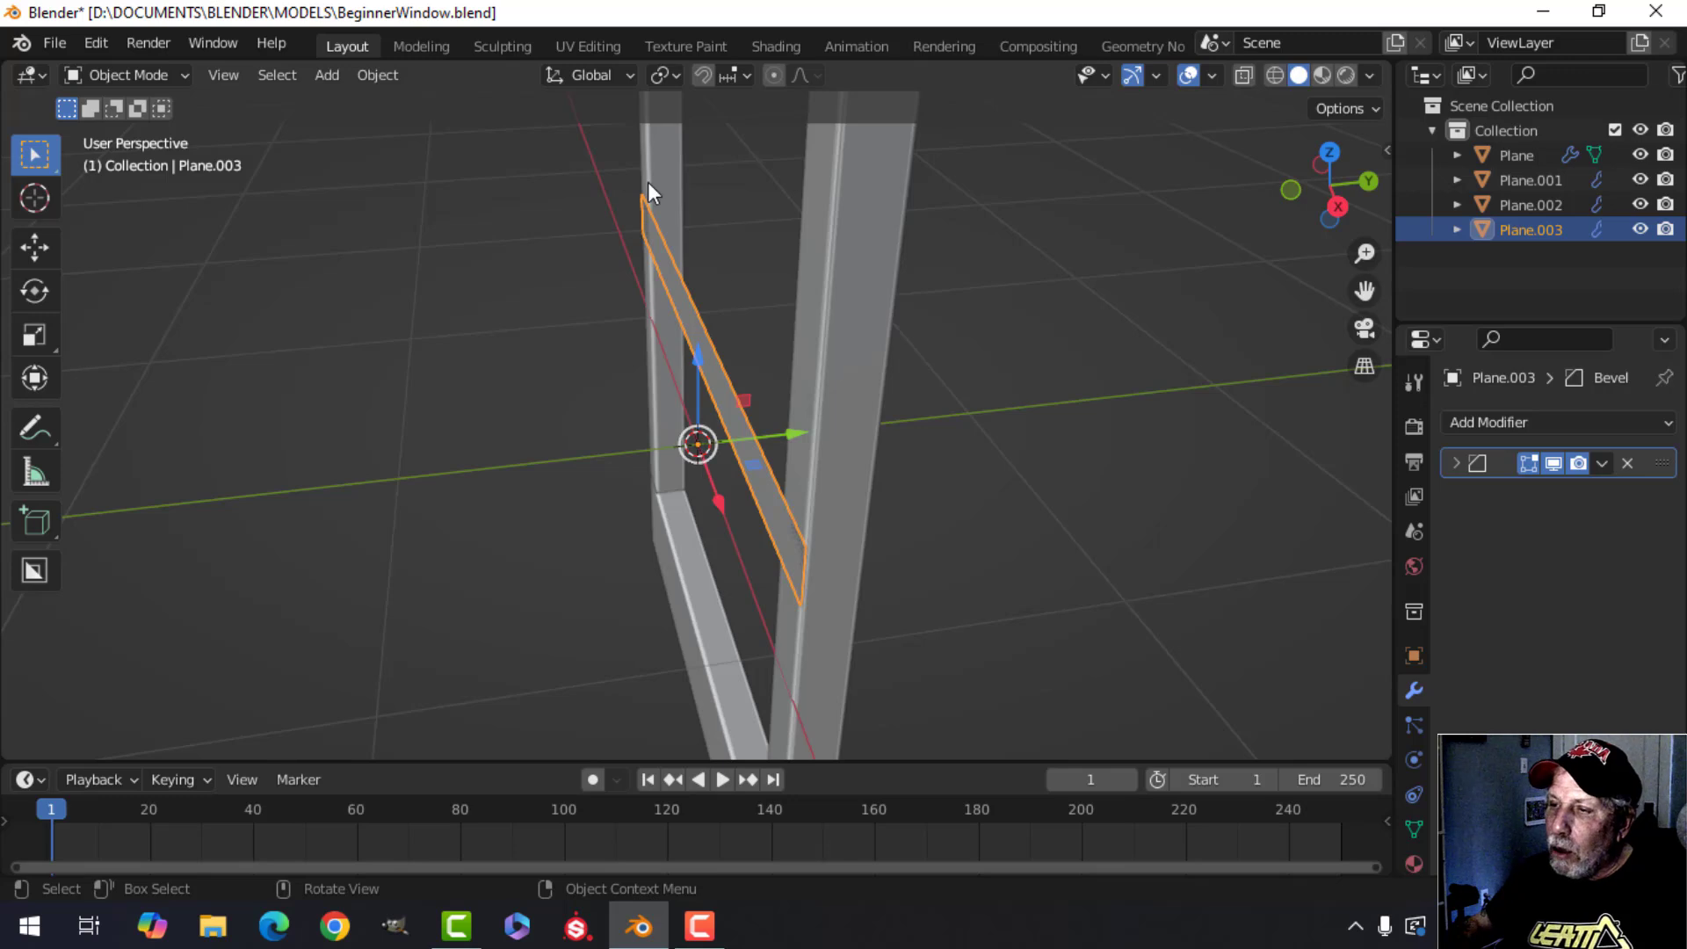
pyautogui.moveTo(756, 320); pyautogui.dragTo(718, 378, button='middle')
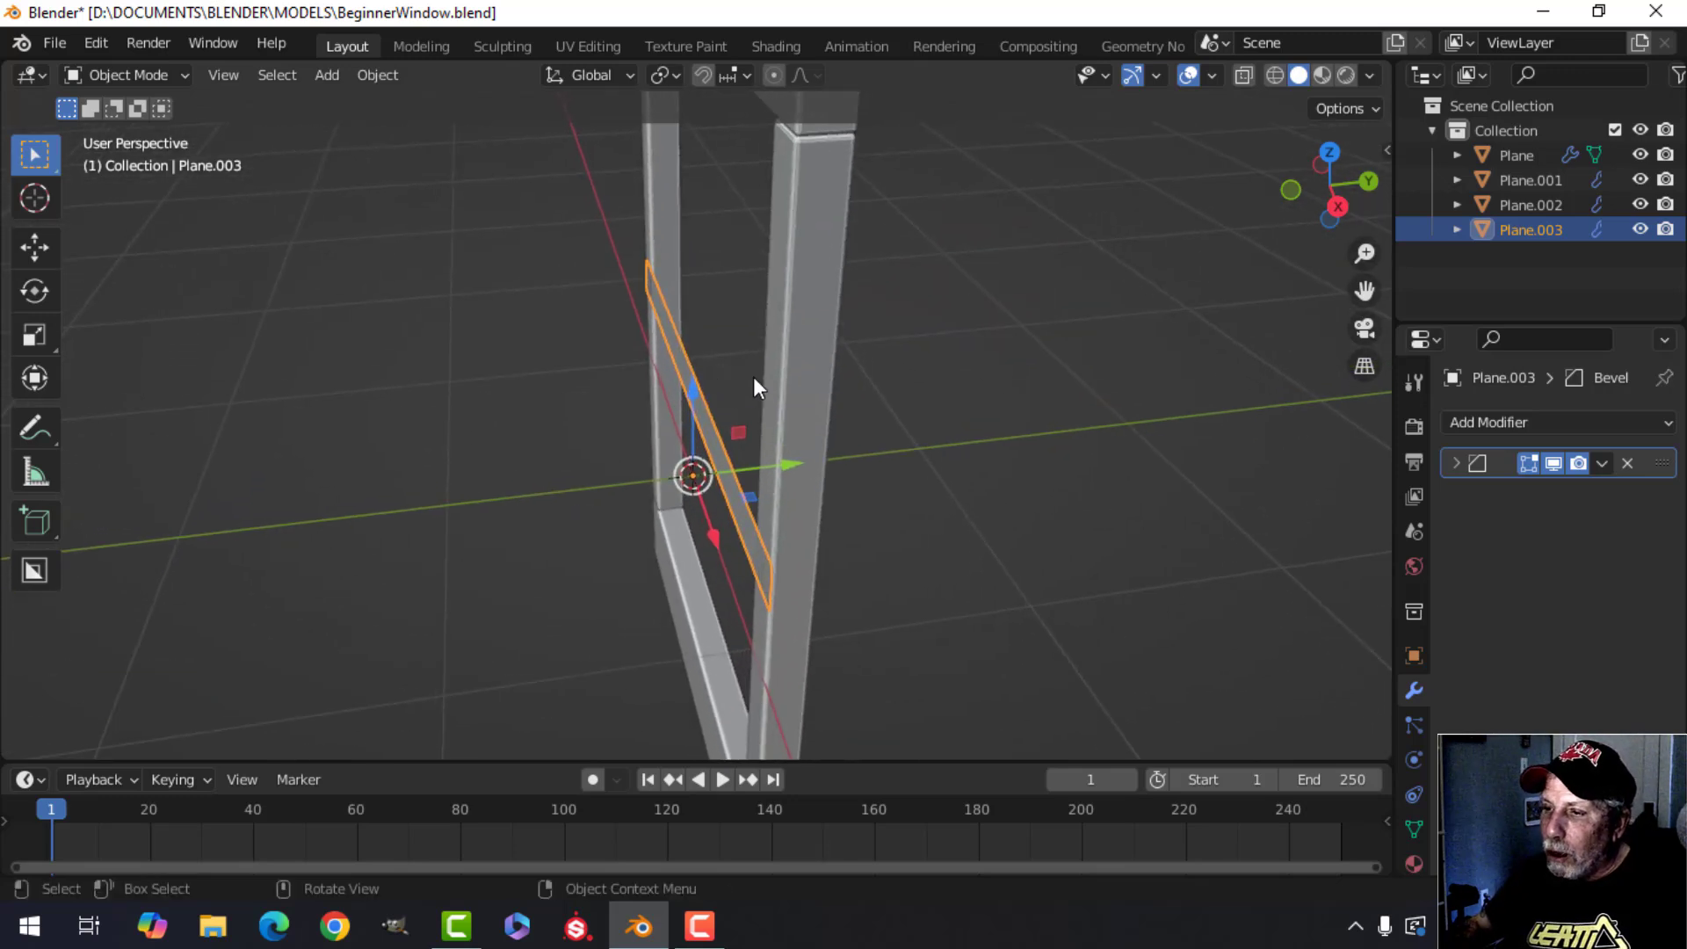
# In the crossbar's edit mode, select all and extrude it about 0.08 m along its normal to give it thickness.
pyautogui.press('Tab')
pyautogui.press('a')
pyautogui.moveTo(754, 378); pyautogui.dragTo(729, 429, button='middle')
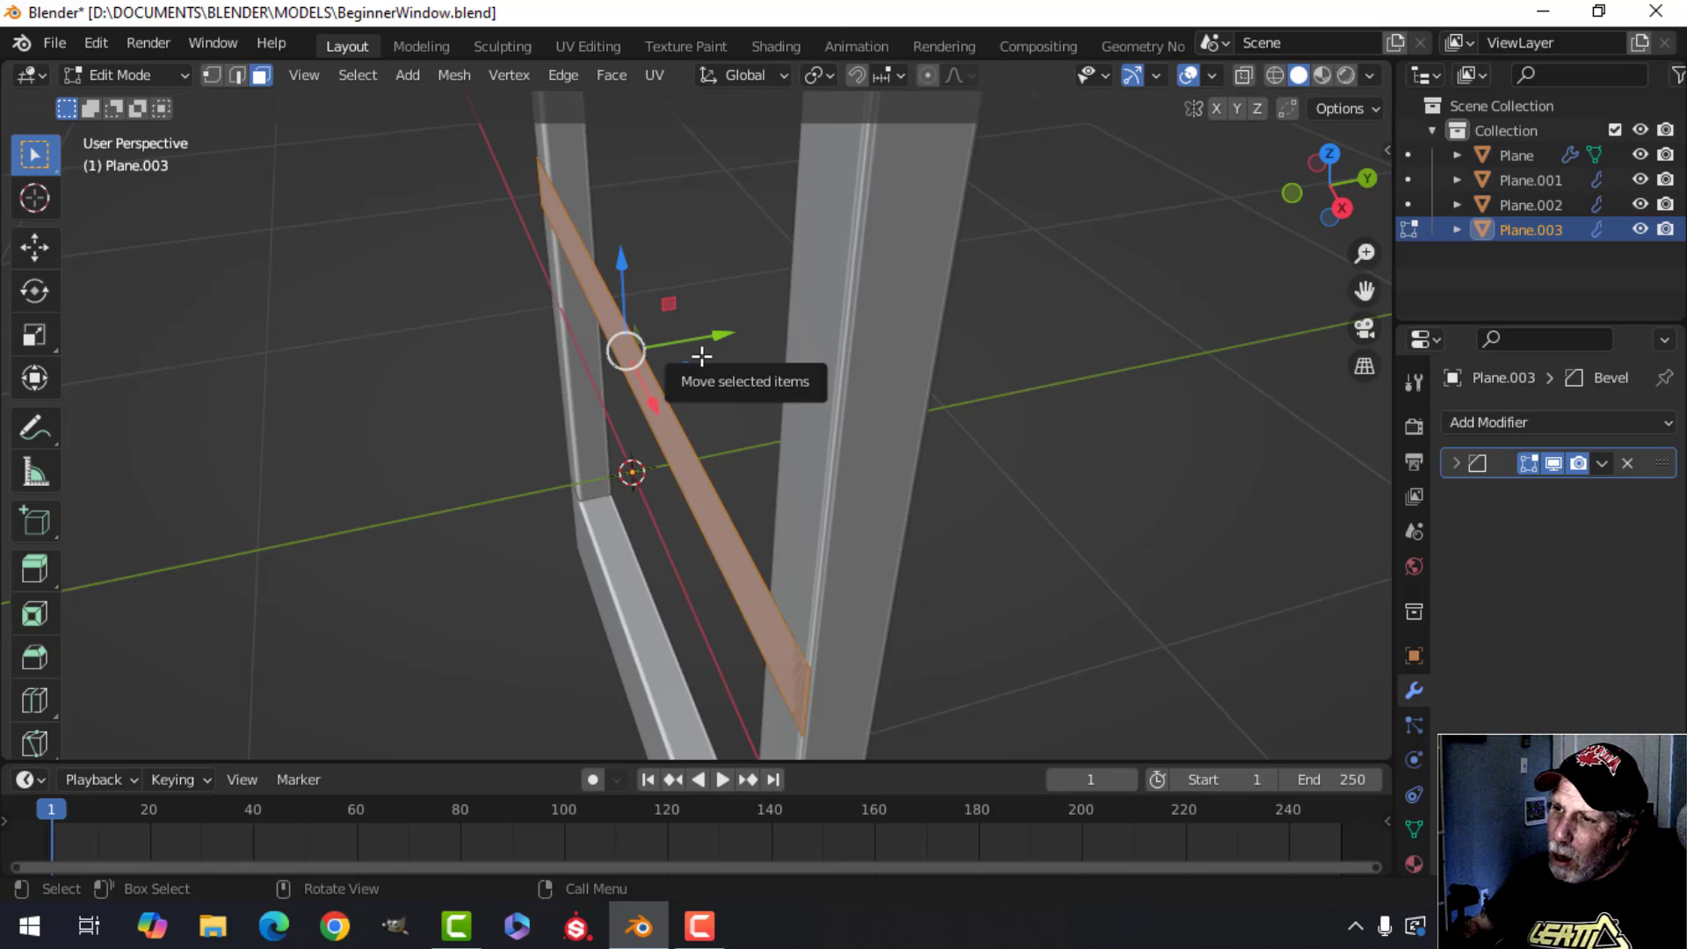
pyautogui.moveTo(725, 387); pyautogui.dragTo(718, 380, button='middle')
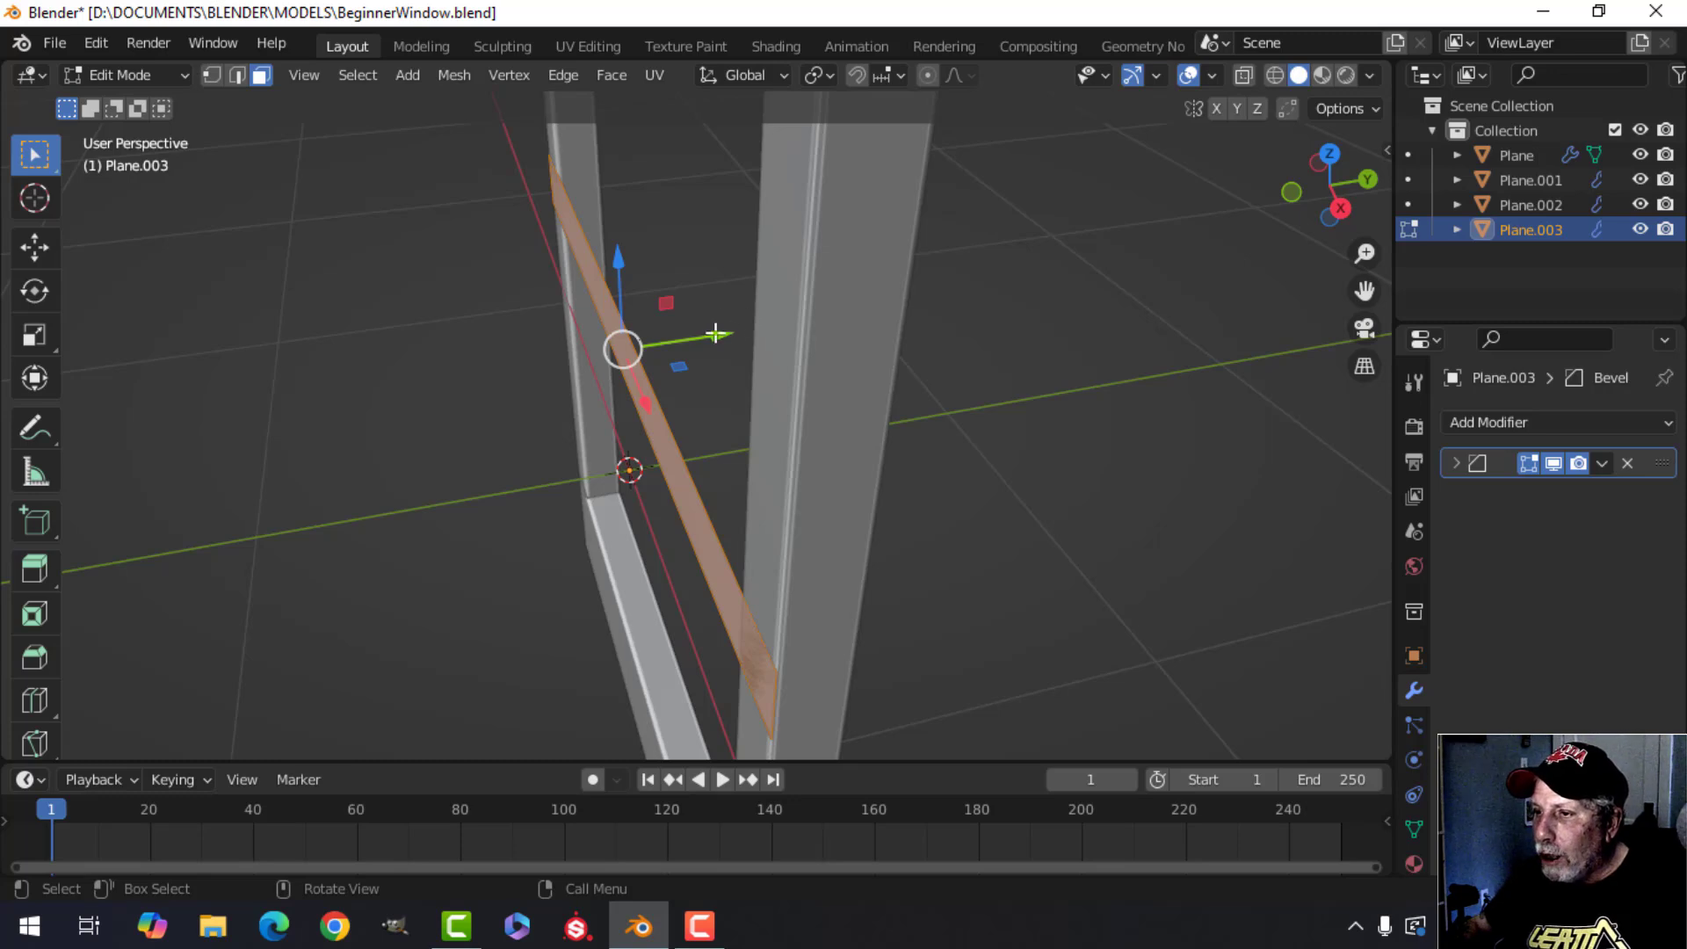
pyautogui.press('e')
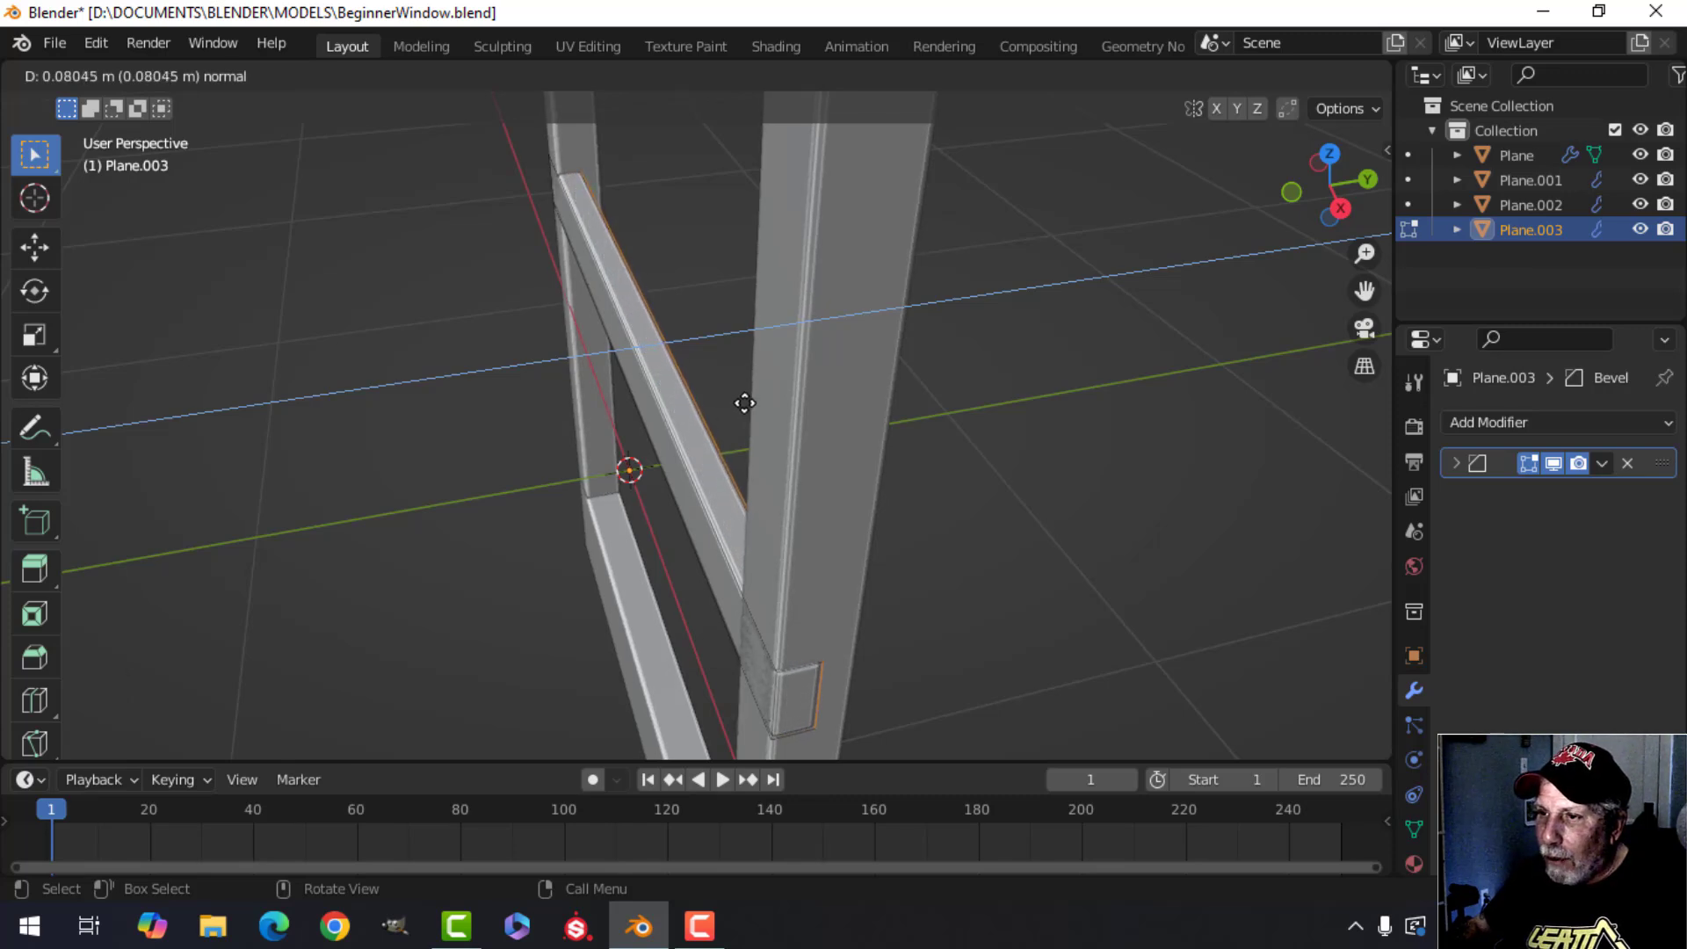
pyautogui.click(744, 403)
pyautogui.moveTo(744, 404); pyautogui.dragTo(866, 373, button='middle')
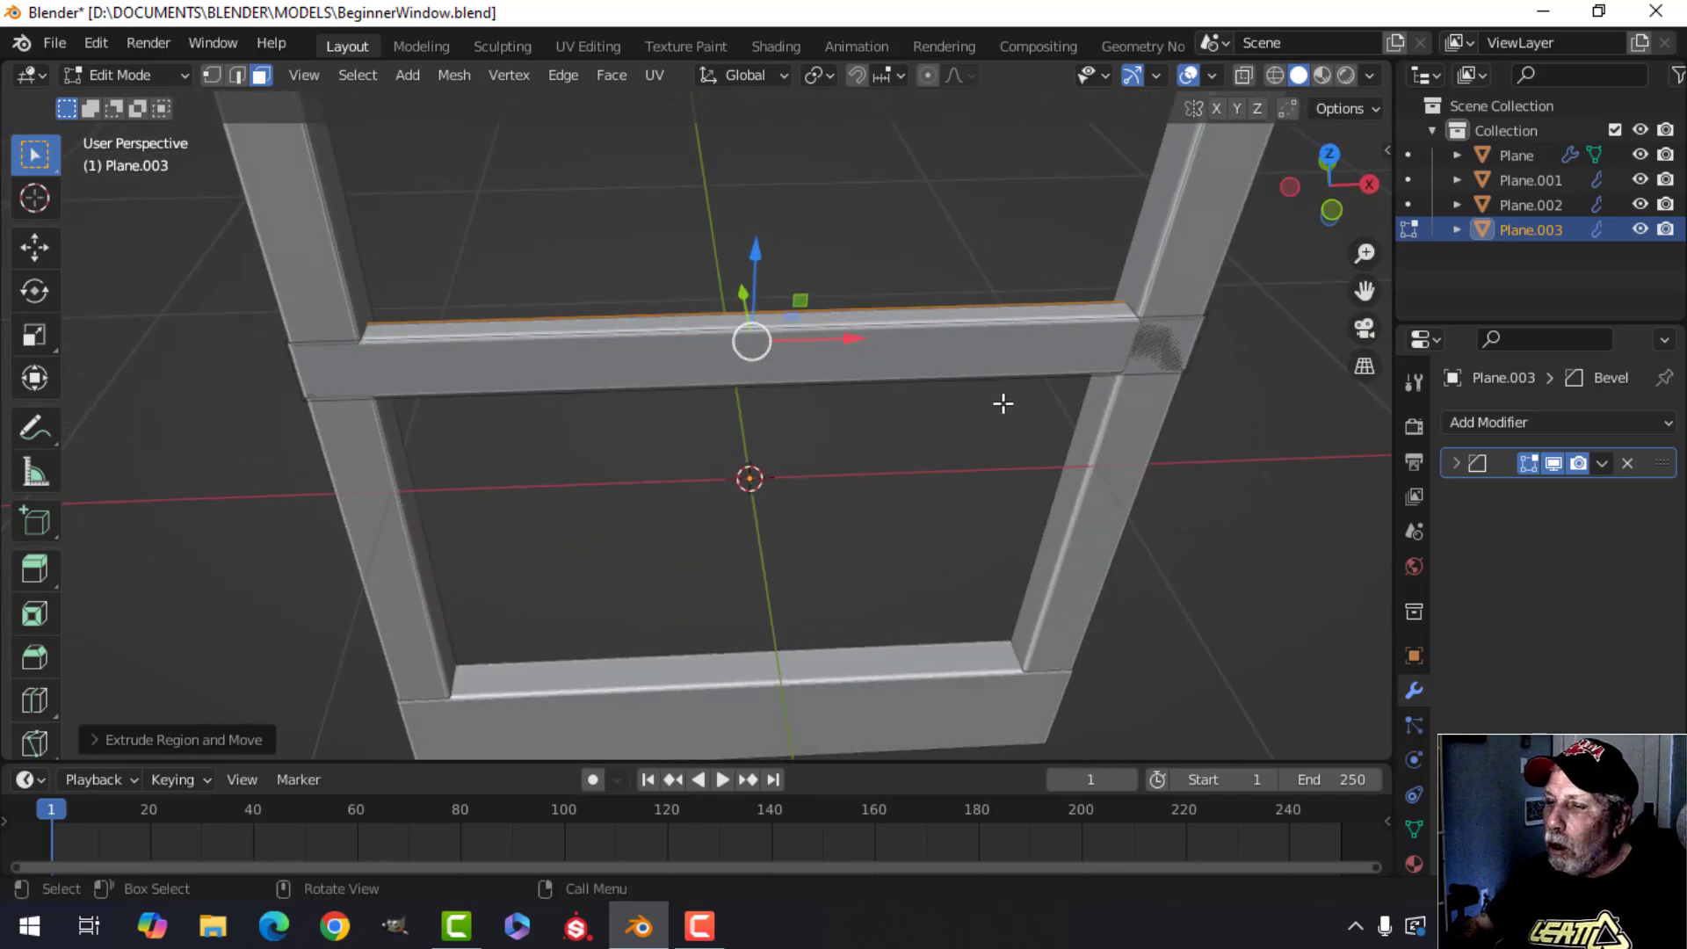
# Select all of the crossbar's geometry and scale it along the X axis to fit between the side bars.
pyautogui.press('a')
pyautogui.moveTo(930, 489); pyautogui.dragTo(833, 478, button='middle')
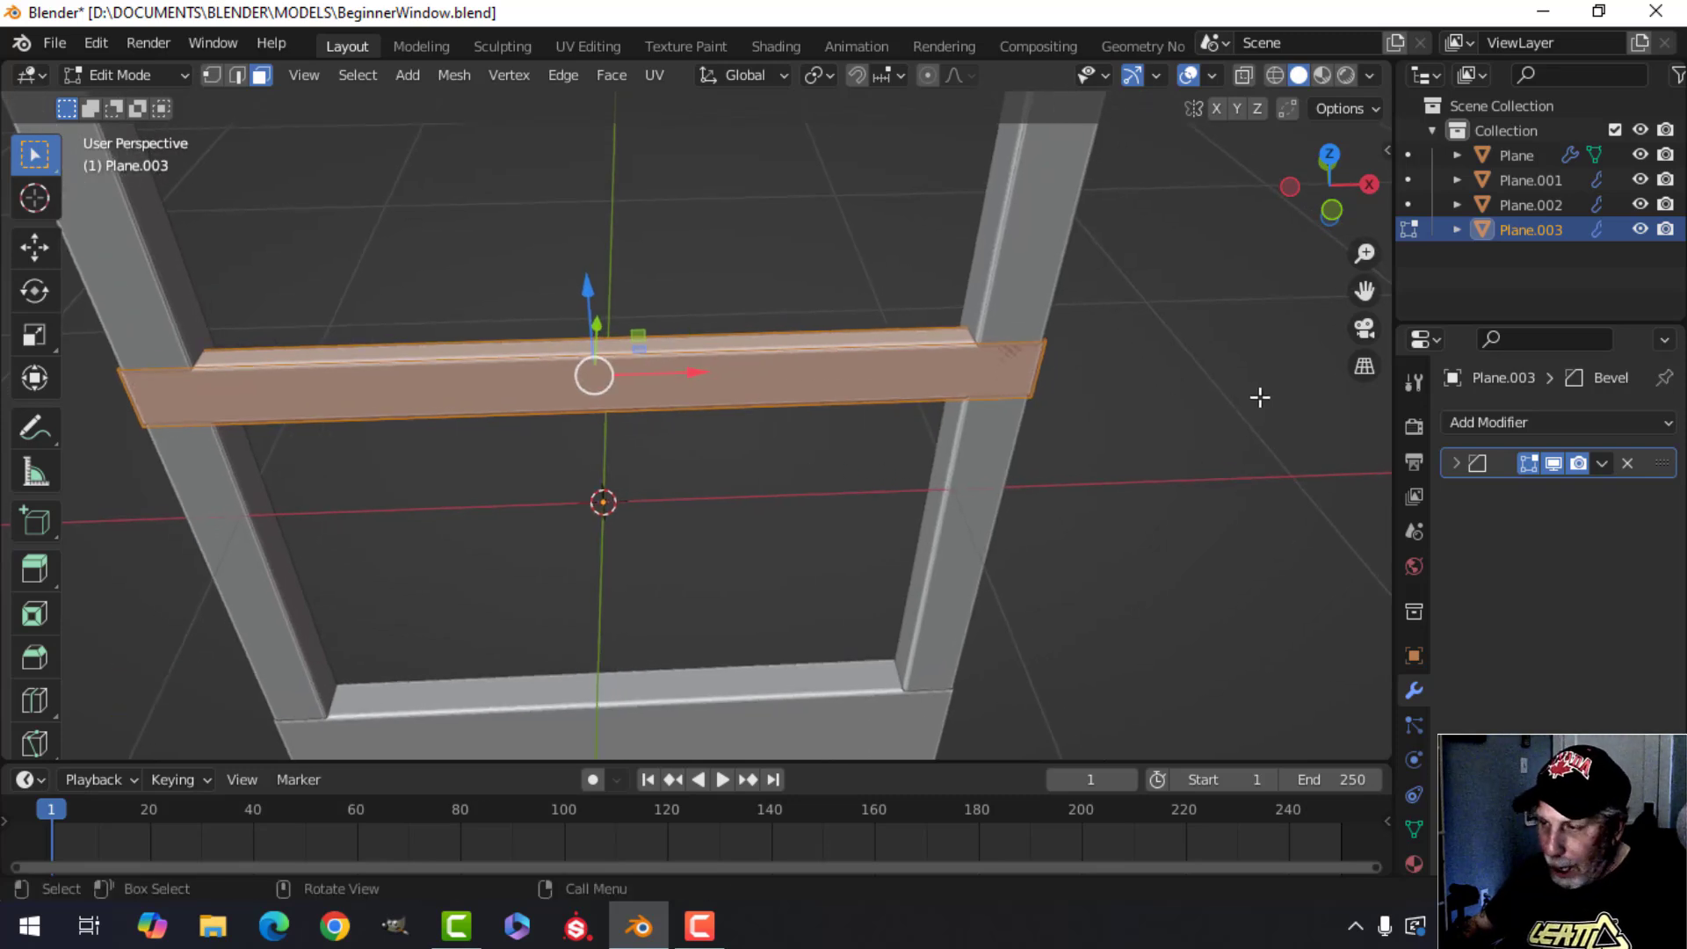
pyautogui.press('s')
pyautogui.press('x')
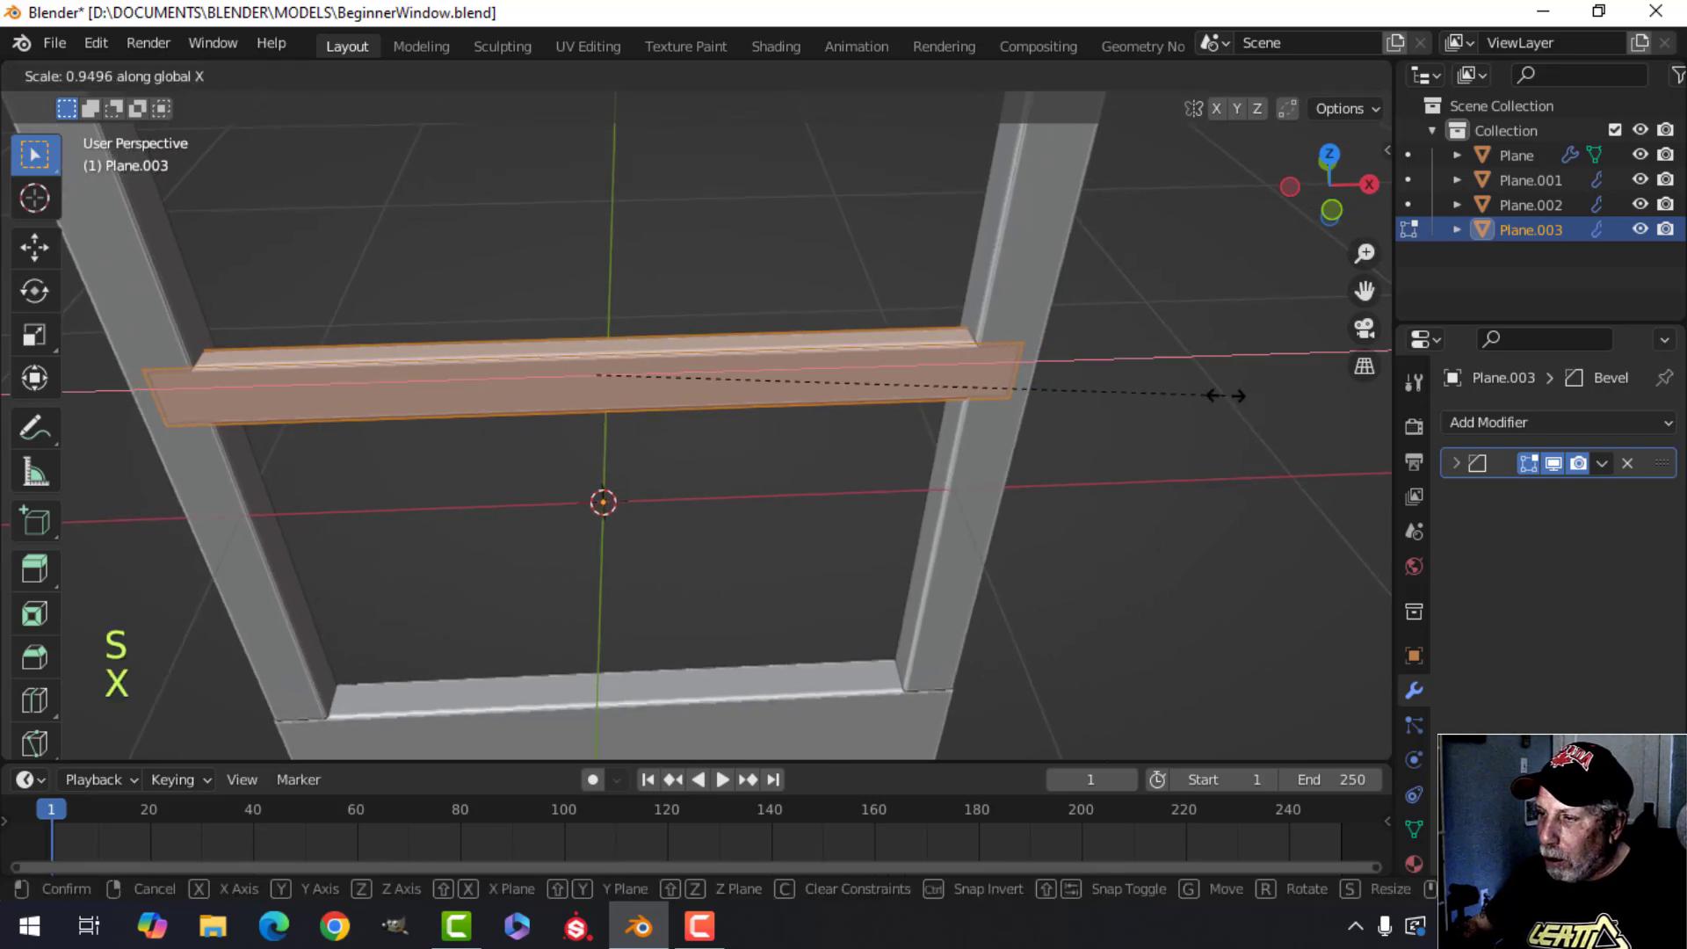
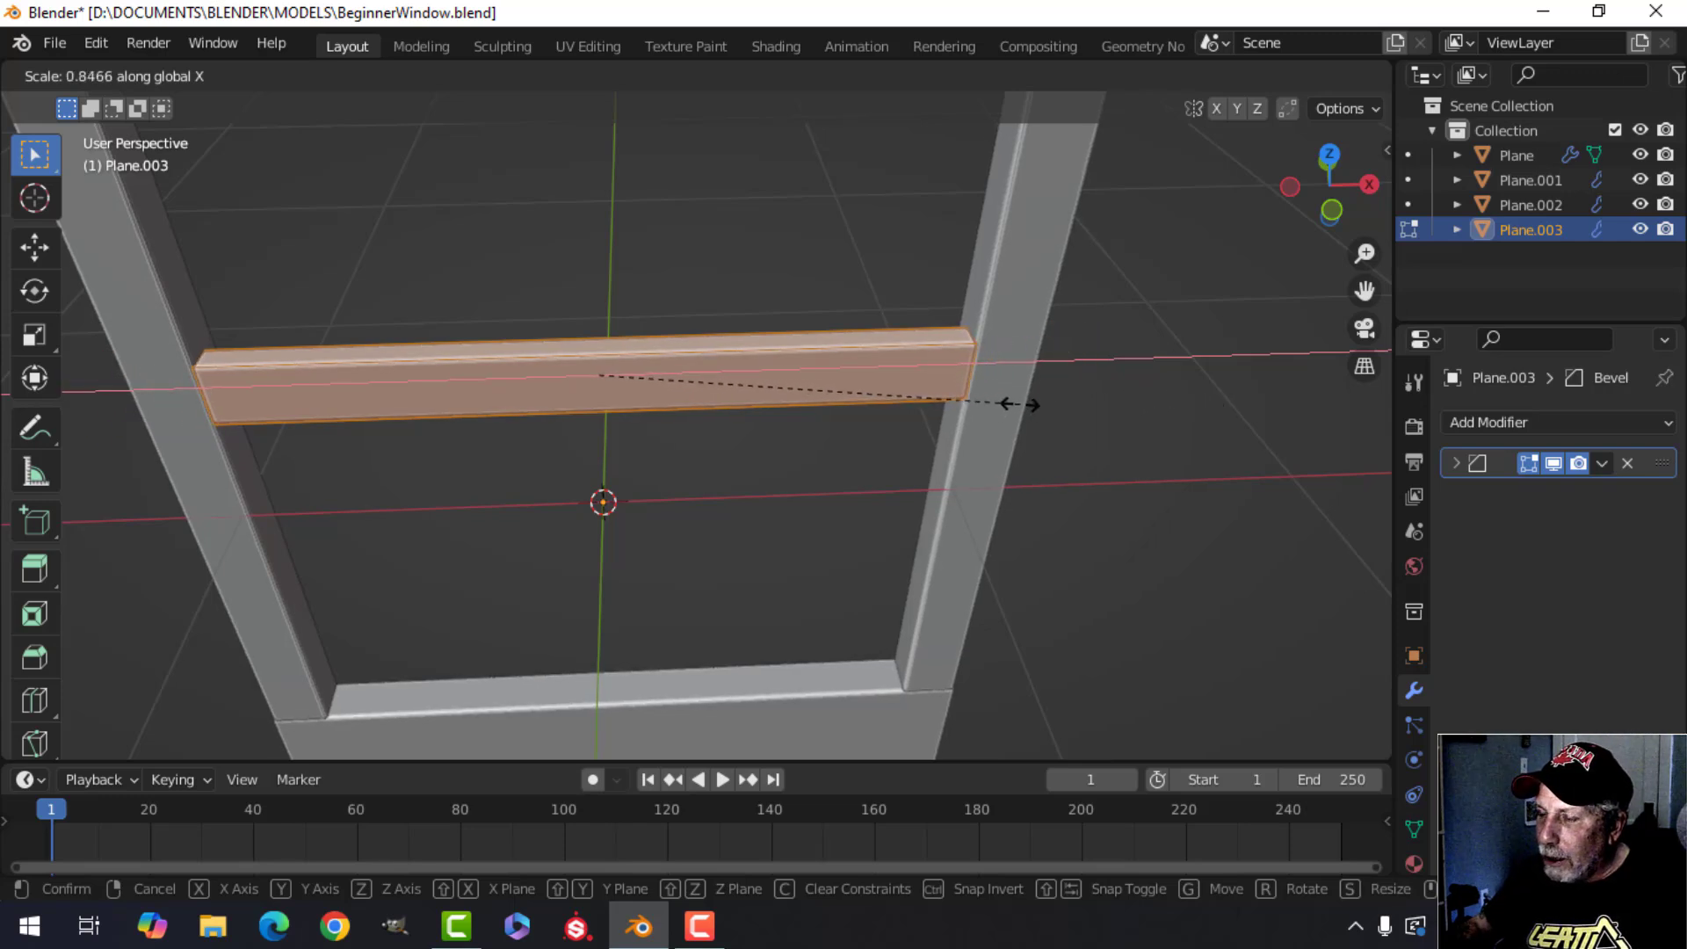
# Scale the crossbar's geometry along the Z axis to about 0.61 to make it thinner.
pyautogui.click(1020, 404)
pyautogui.moveTo(993, 453); pyautogui.dragTo(846, 403, button='middle')
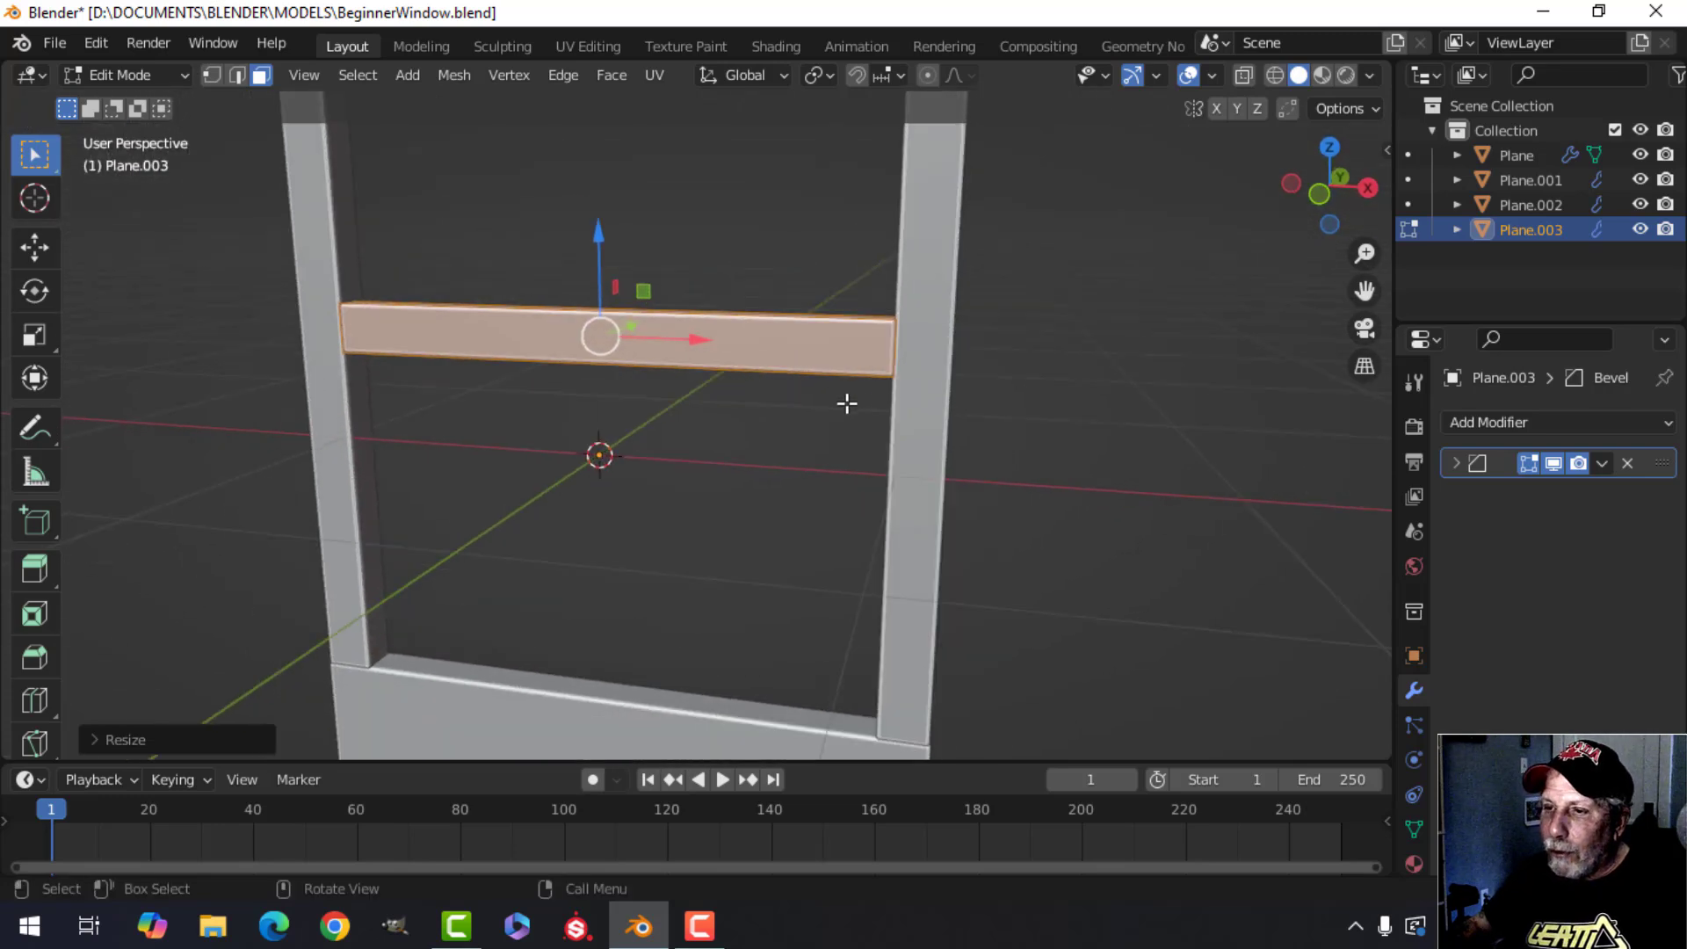
pyautogui.press('s')
pyautogui.press('z')
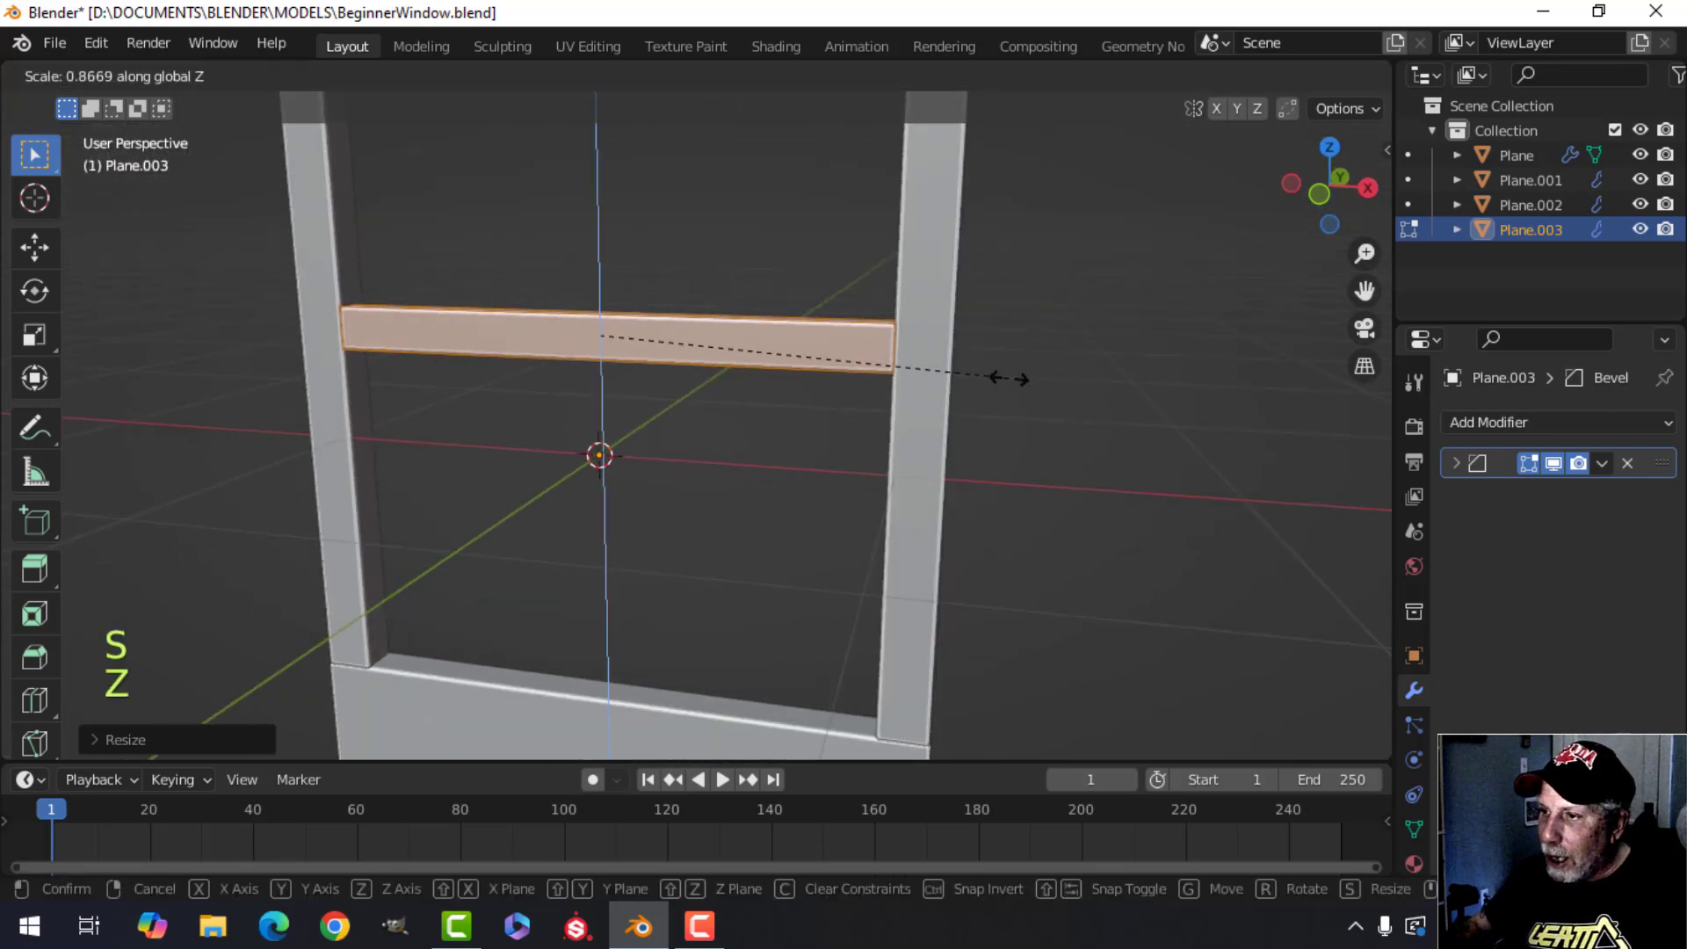
pyautogui.press('Escape')
pyautogui.moveTo(846, 397); pyautogui.dragTo(964, 403, button='middle')
pyautogui.press('s')
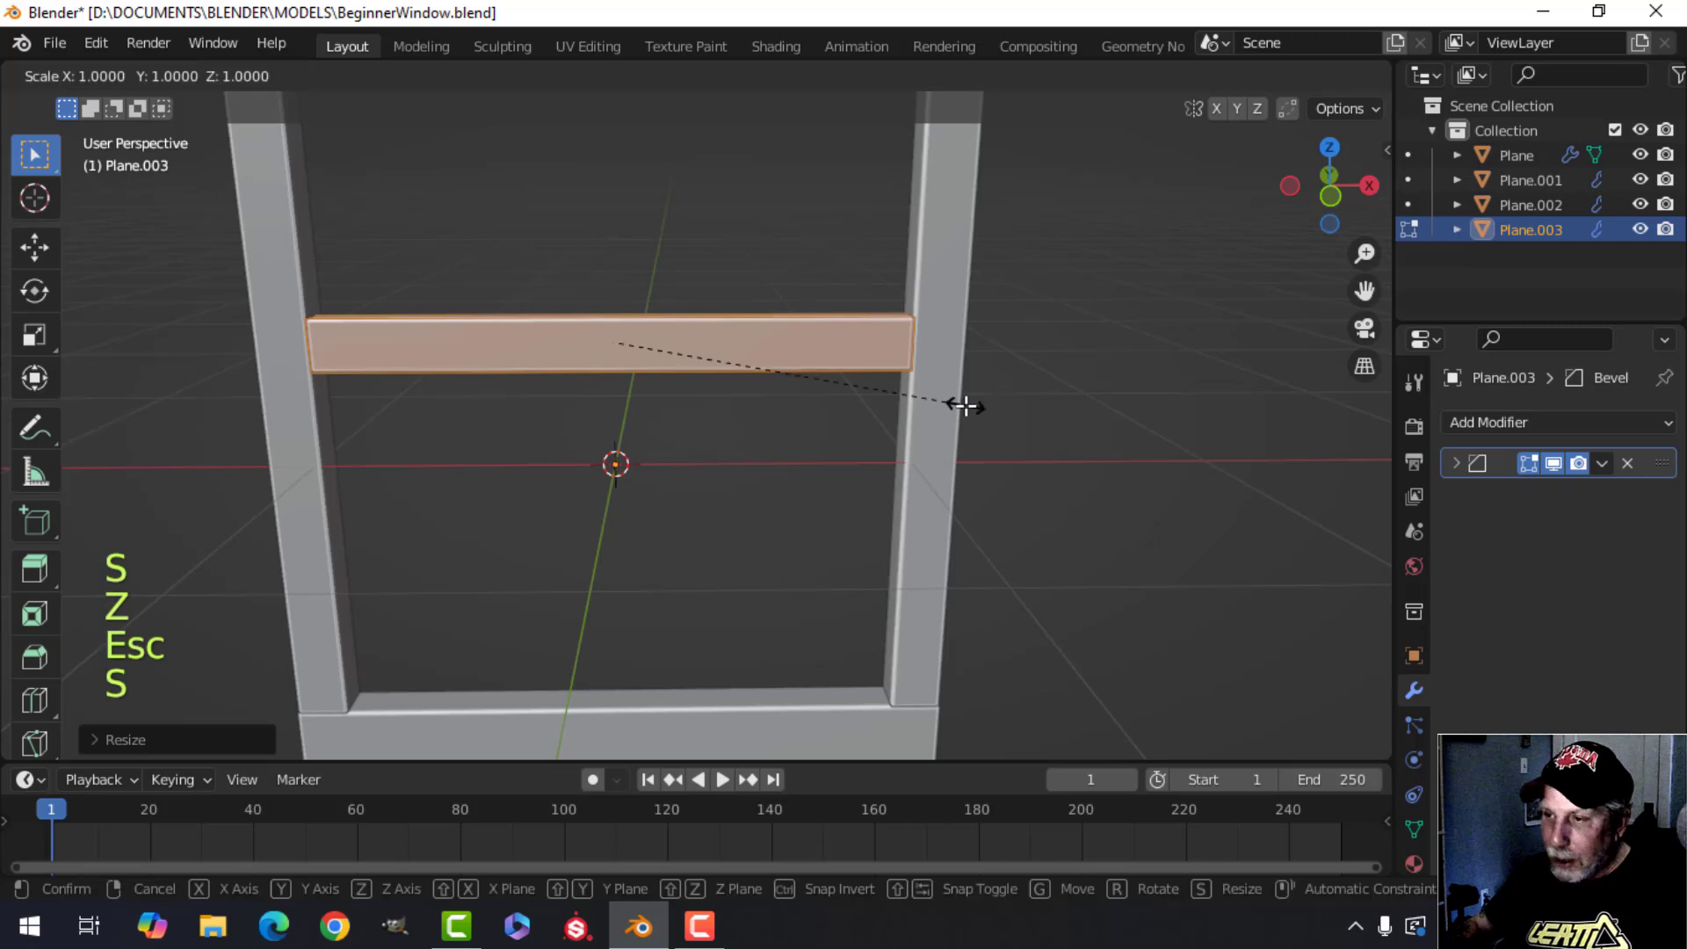
pyautogui.press('x')
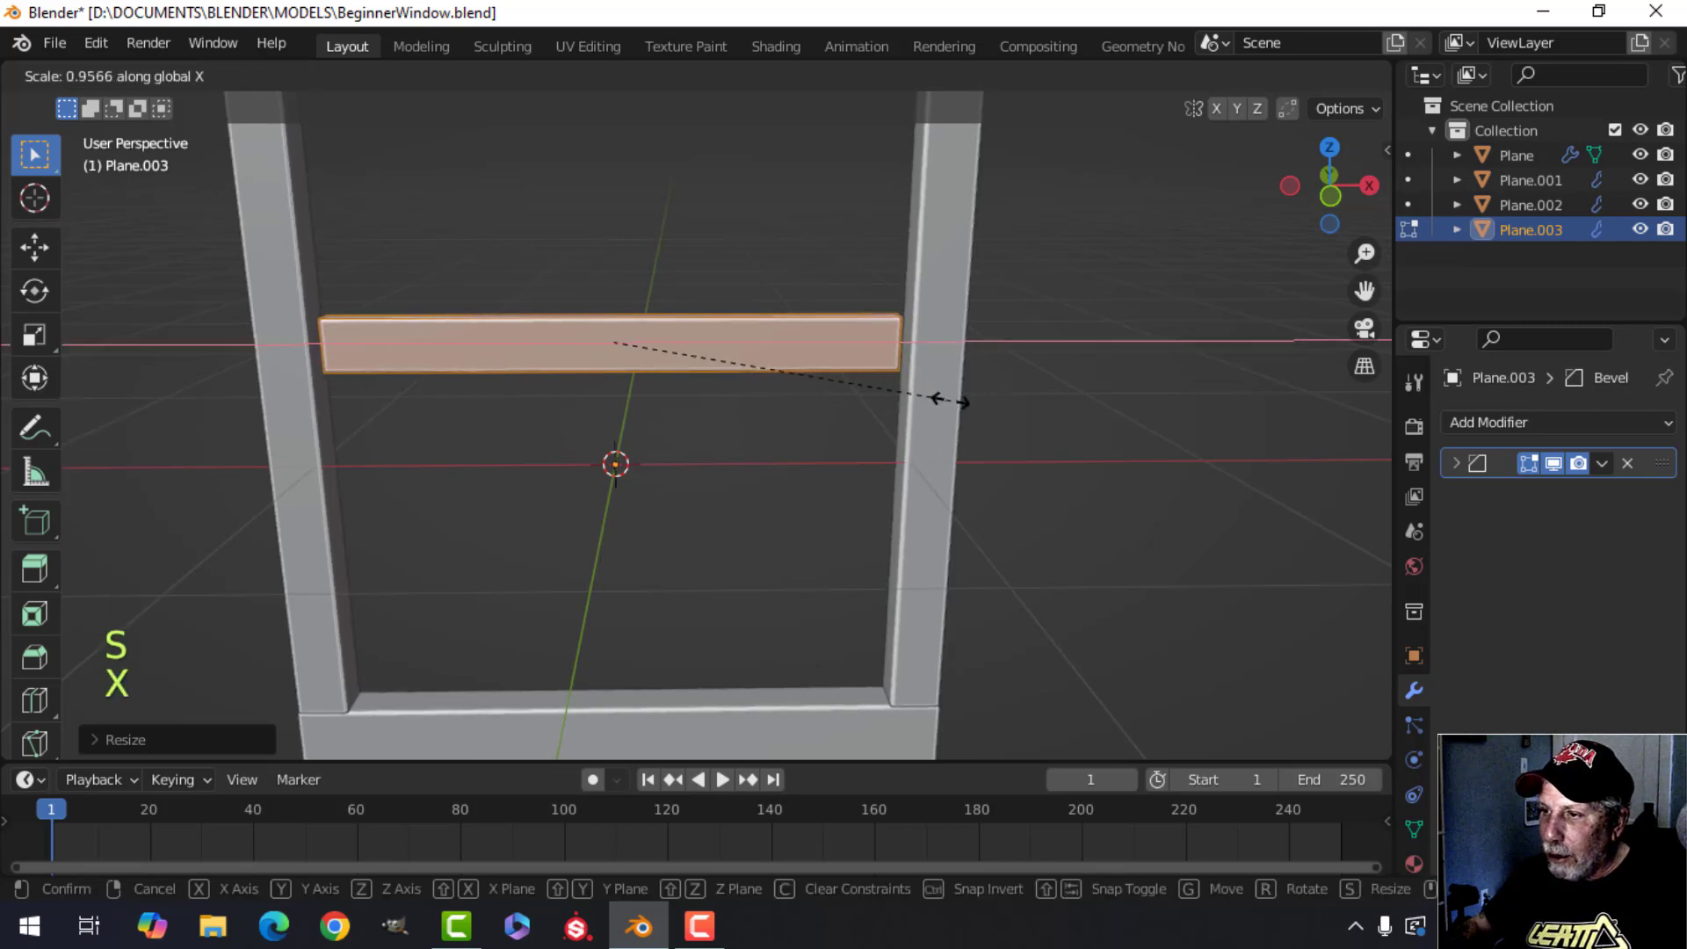
pyautogui.press('Escape')
pyautogui.press('s')
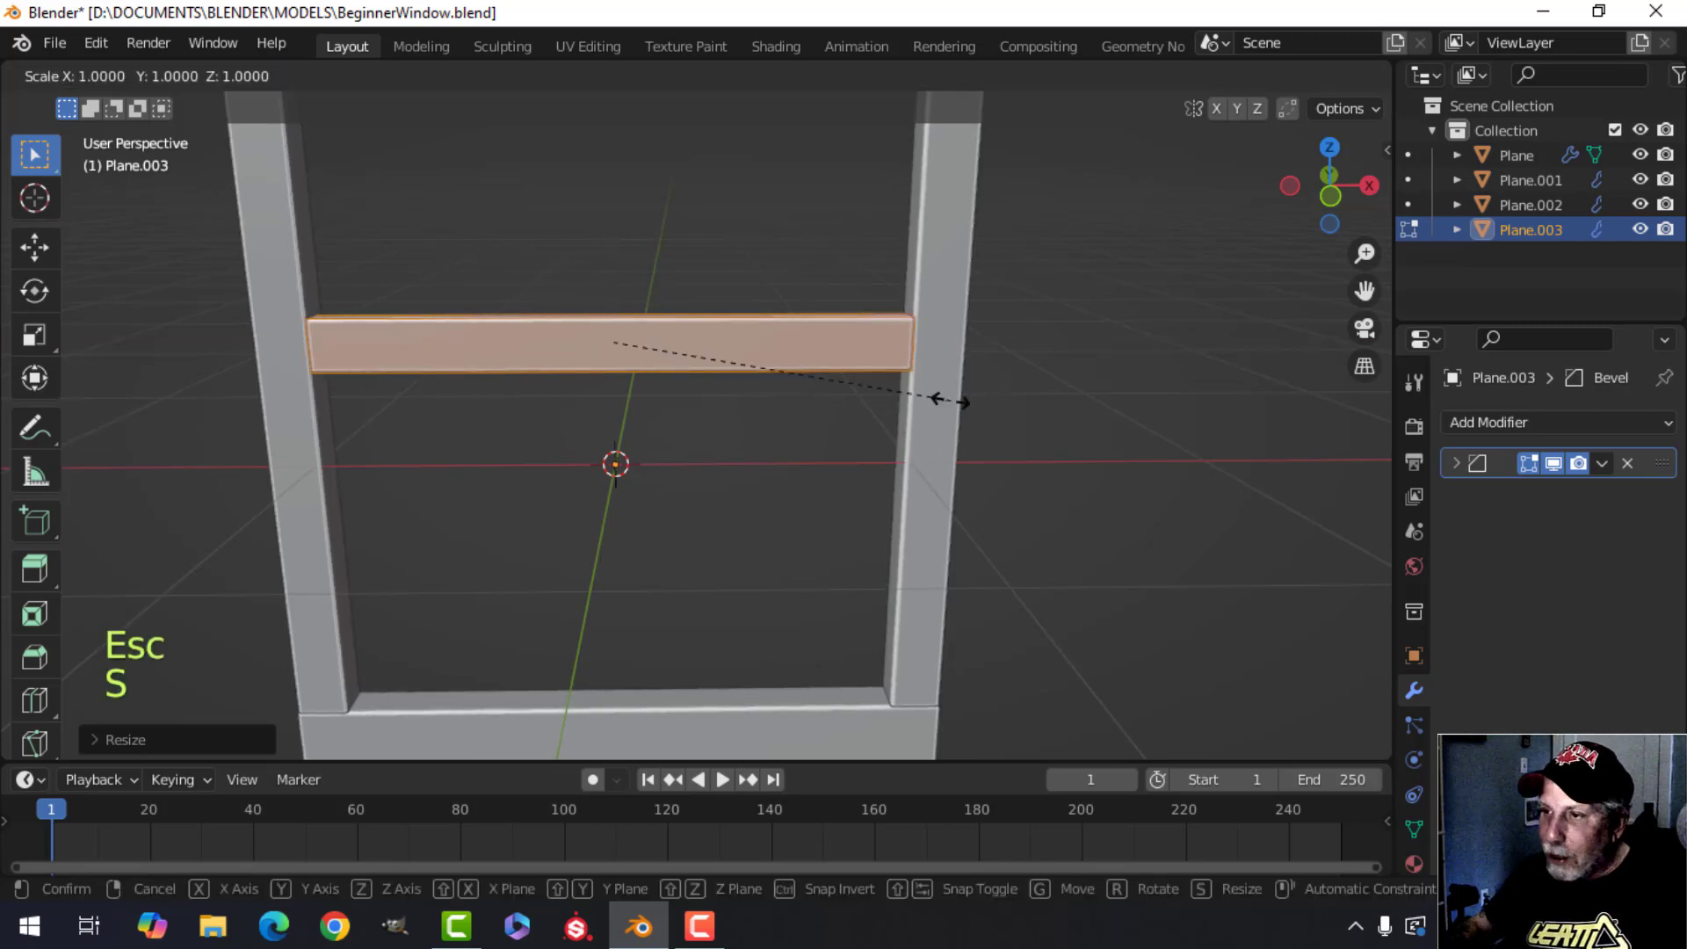
pyautogui.press('z')
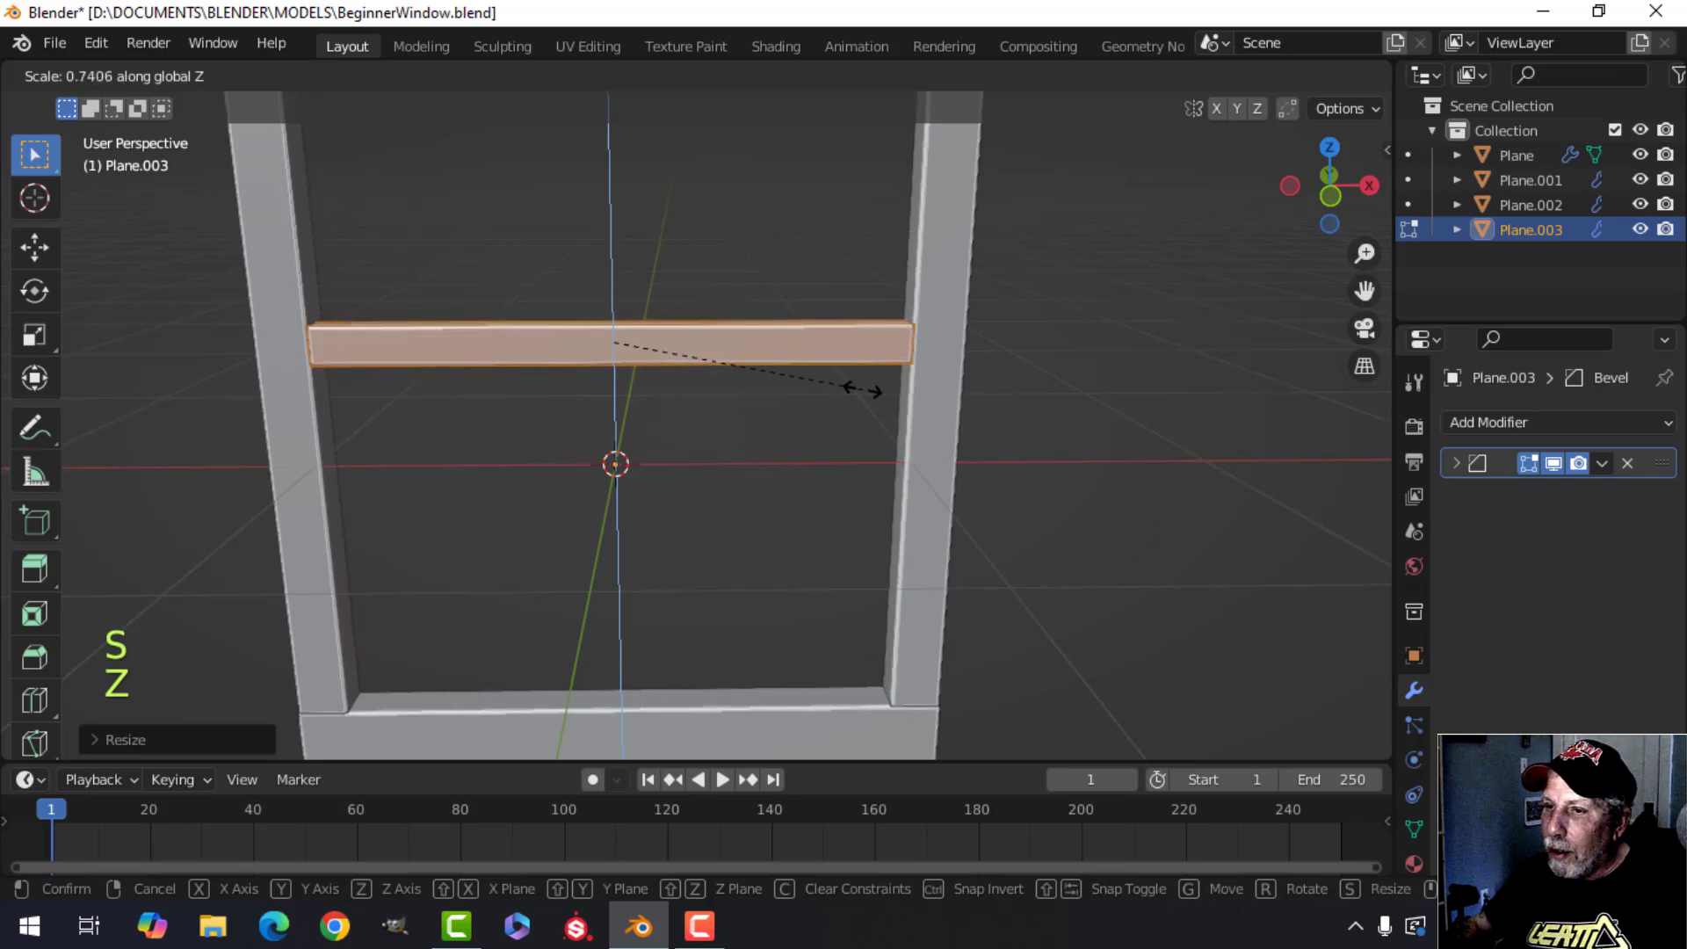
pyautogui.click(815, 373)
# Return to object mode and orbit around the crossbar to inspect where it meets the side bars.
pyautogui.scroll(-3, 810, 396)
pyautogui.press('Tab')
pyautogui.moveTo(905, 438); pyautogui.dragTo(822, 373, button='middle')
pyautogui.hotkey('alt', 'a')
pyautogui.scroll(-2, 819, 417)
pyautogui.moveTo(817, 378); pyautogui.dragTo(659, 425, button='middle')
pyautogui.scroll(3, 644, 343)
pyautogui.keyDown('shift'); pyautogui.moveTo(643, 340); pyautogui.dragTo(762, 519, button='middle'); pyautogui.keyUp('shift')
pyautogui.moveTo(763, 519); pyautogui.dragTo(705, 542, button='middle')
pyautogui.scroll(3, 705, 542)
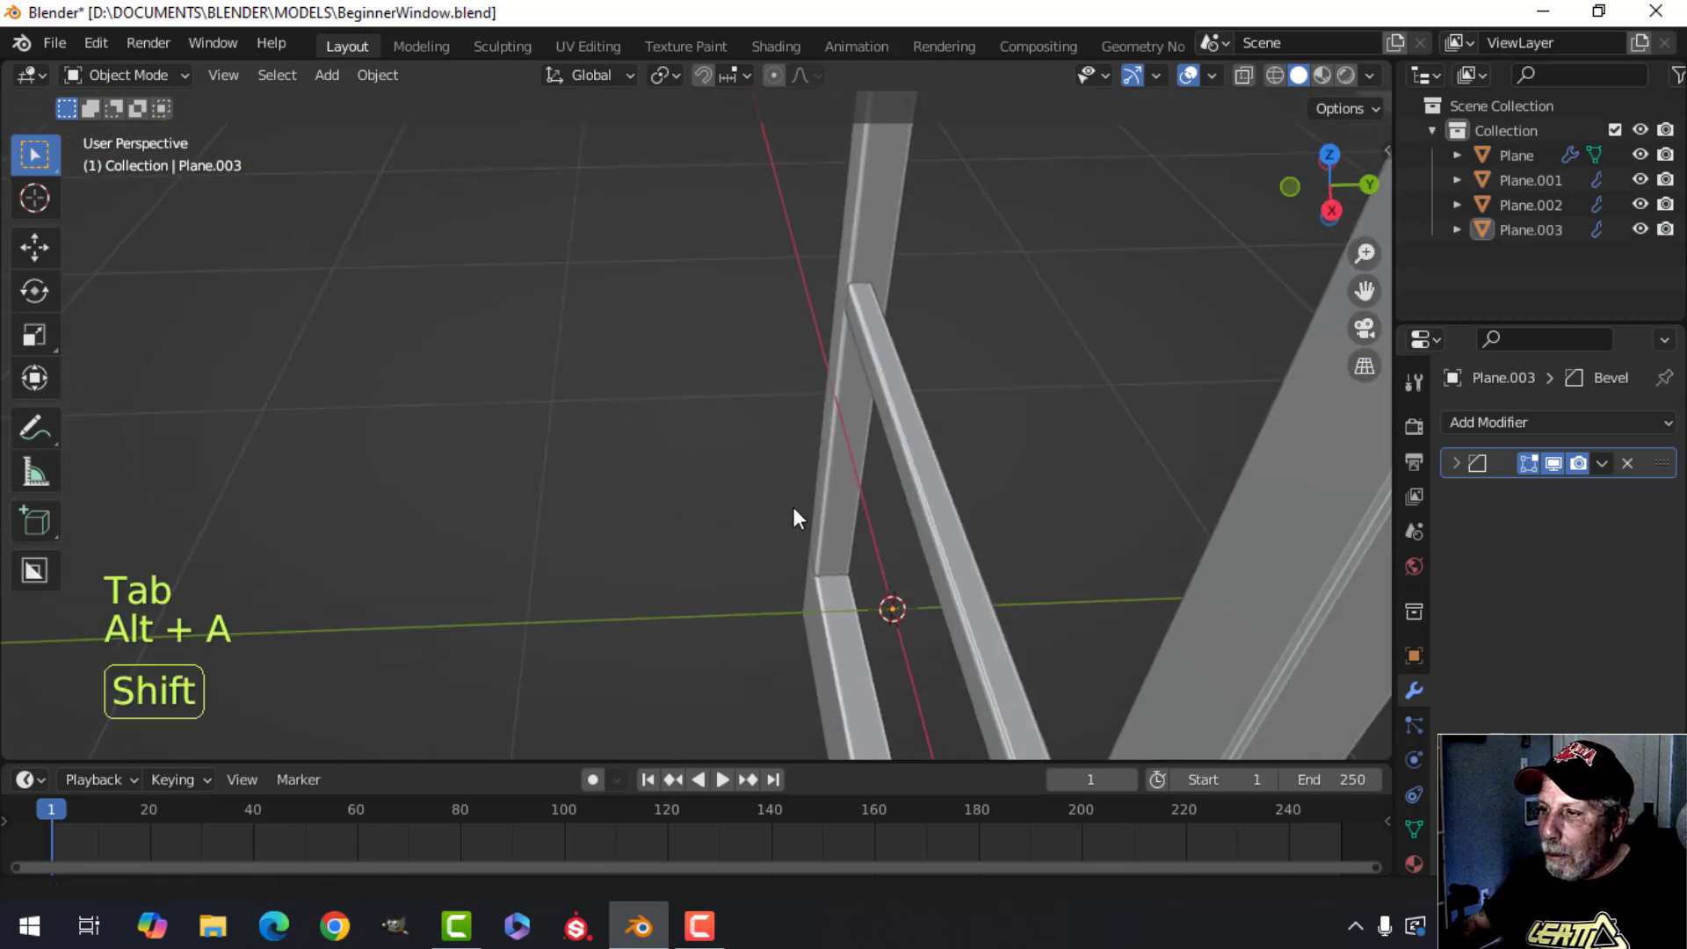
pyautogui.keyDown('shift'); pyautogui.moveTo(793, 508); pyautogui.dragTo(687, 501, button='middle'); pyautogui.keyUp('shift')
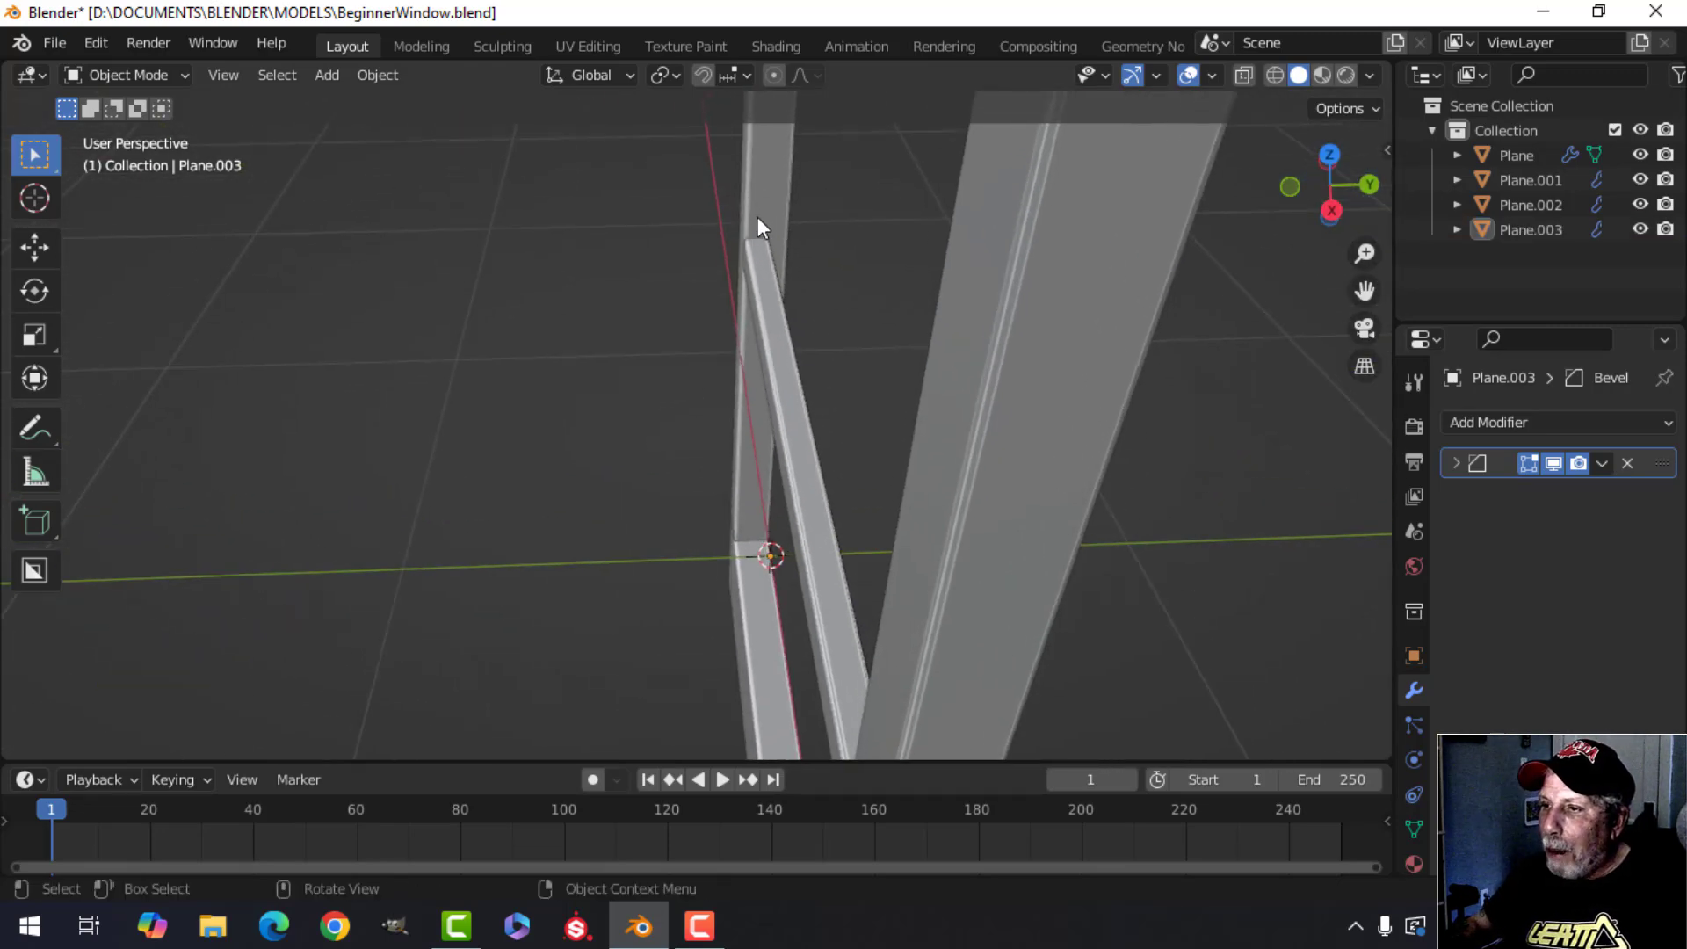
pyautogui.moveTo(773, 309); pyautogui.dragTo(709, 216, button='middle')
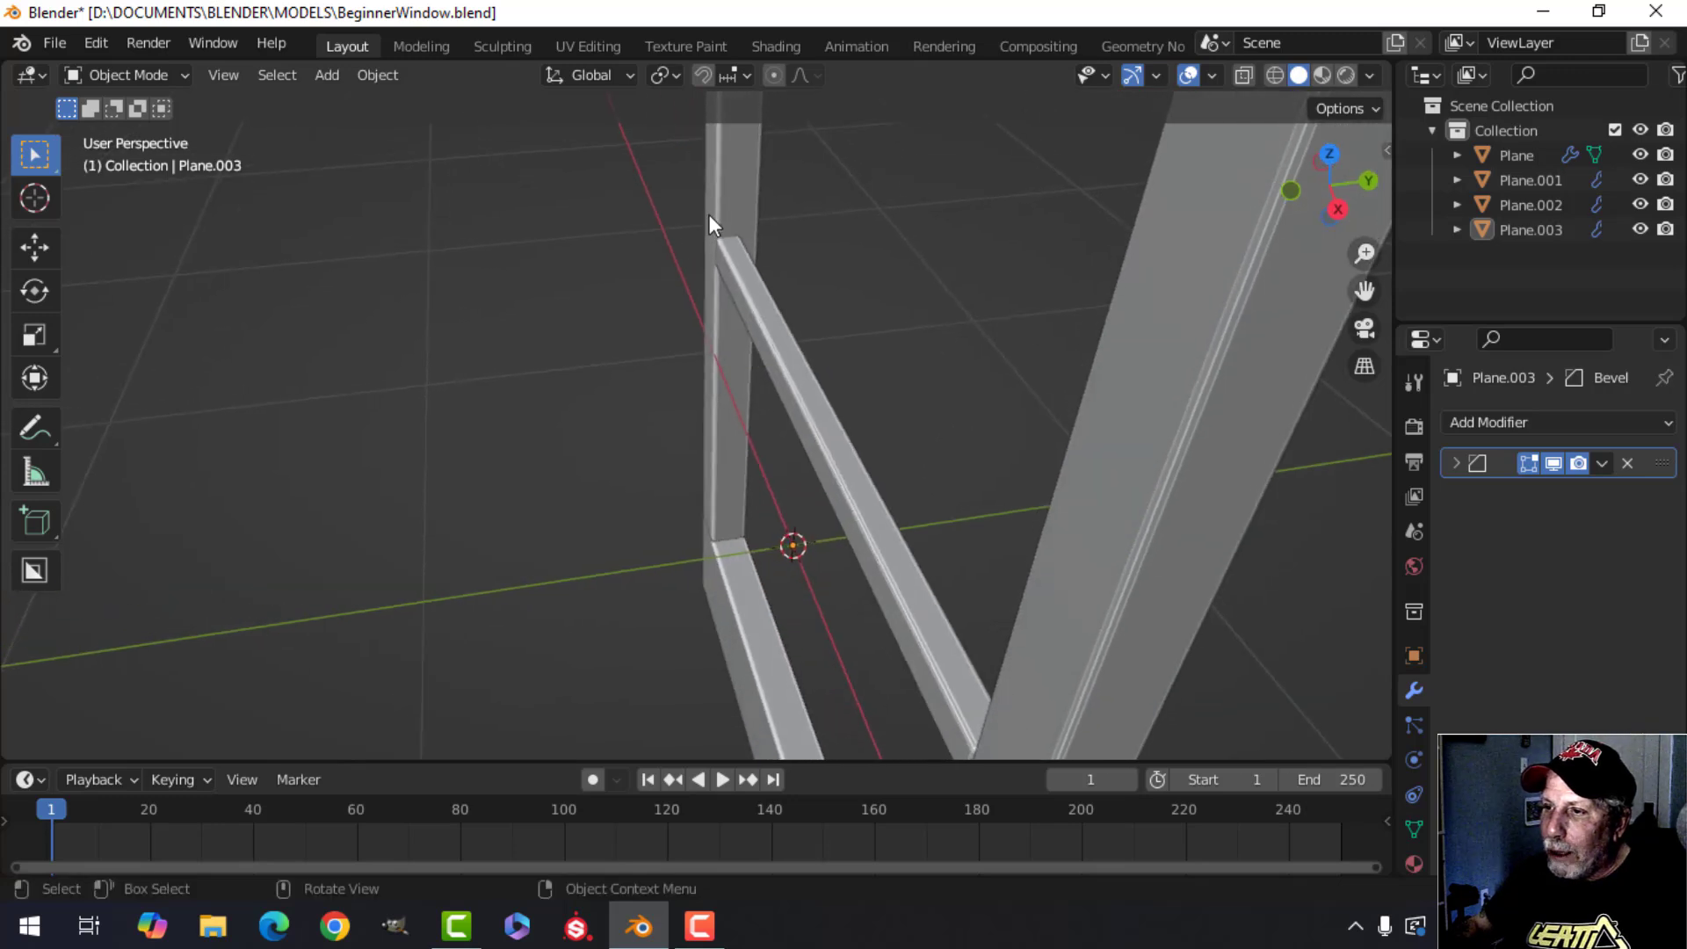
pyautogui.click(751, 295)
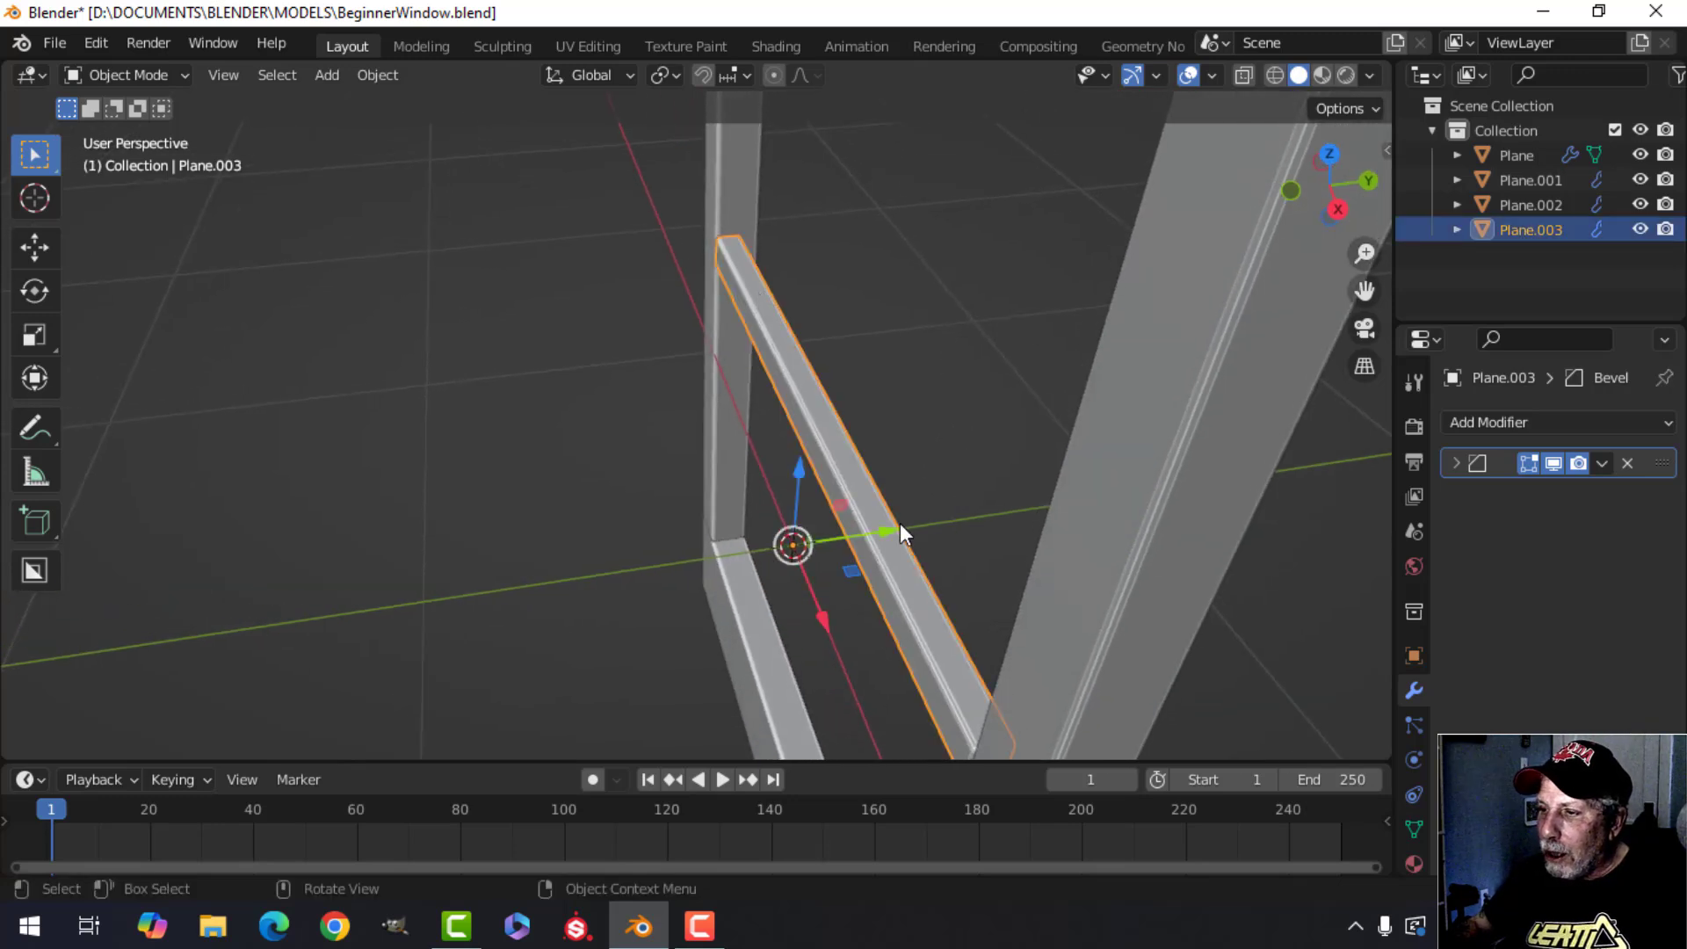
pyautogui.moveTo(889, 530); pyautogui.dragTo(899, 525)
pyautogui.hotkey('alt', 'a')
pyautogui.moveTo(873, 477); pyautogui.dragTo(1037, 431, button='middle')
pyautogui.scroll(4, 835, 429)
pyautogui.keyDown('shift'); pyautogui.moveTo(861, 344); pyautogui.dragTo(783, 493, button='middle'); pyautogui.keyUp('shift')
pyautogui.scroll(3, 783, 494)
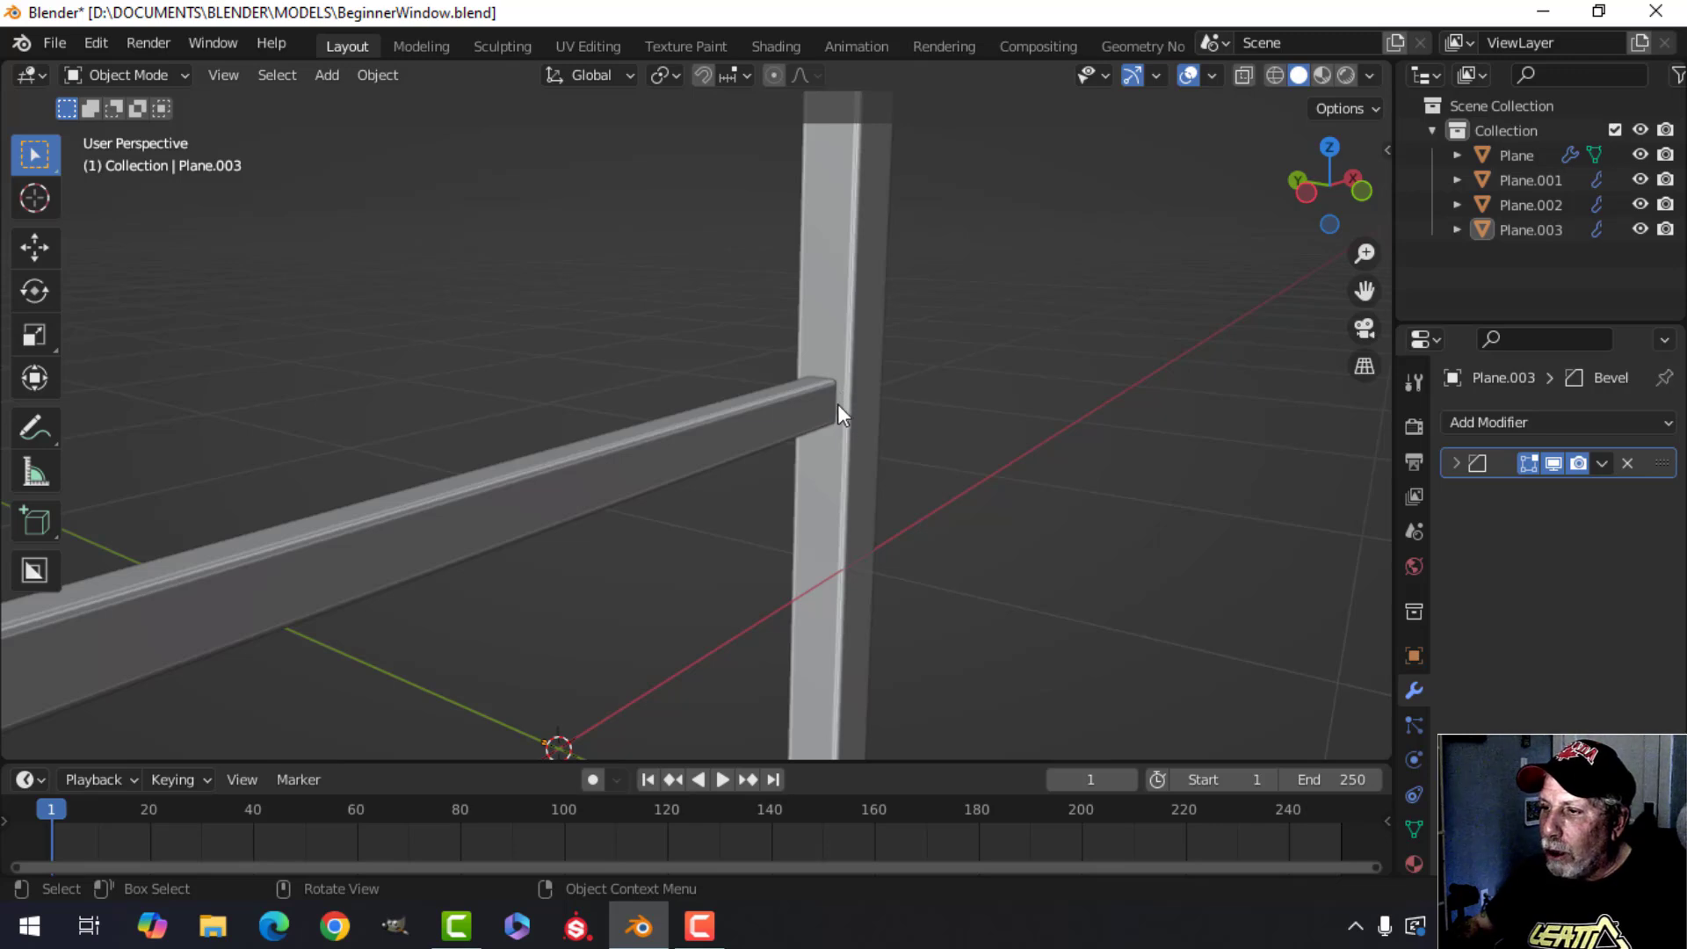
pyautogui.scroll(-4, 835, 385)
pyautogui.moveTo(781, 485)
pyautogui.keyDown('shift'); pyautogui.mouseDown(button='middle')
pyautogui.moveTo(900, 441)
pyautogui.moveTo(822, 448)
pyautogui.moveTo(817, 407)
pyautogui.moveTo(765, 467)
pyautogui.moveTo(783, 463)
pyautogui.mouseUp(button='middle'); pyautogui.keyUp('shift')
pyautogui.scroll(-2, 823, 448)
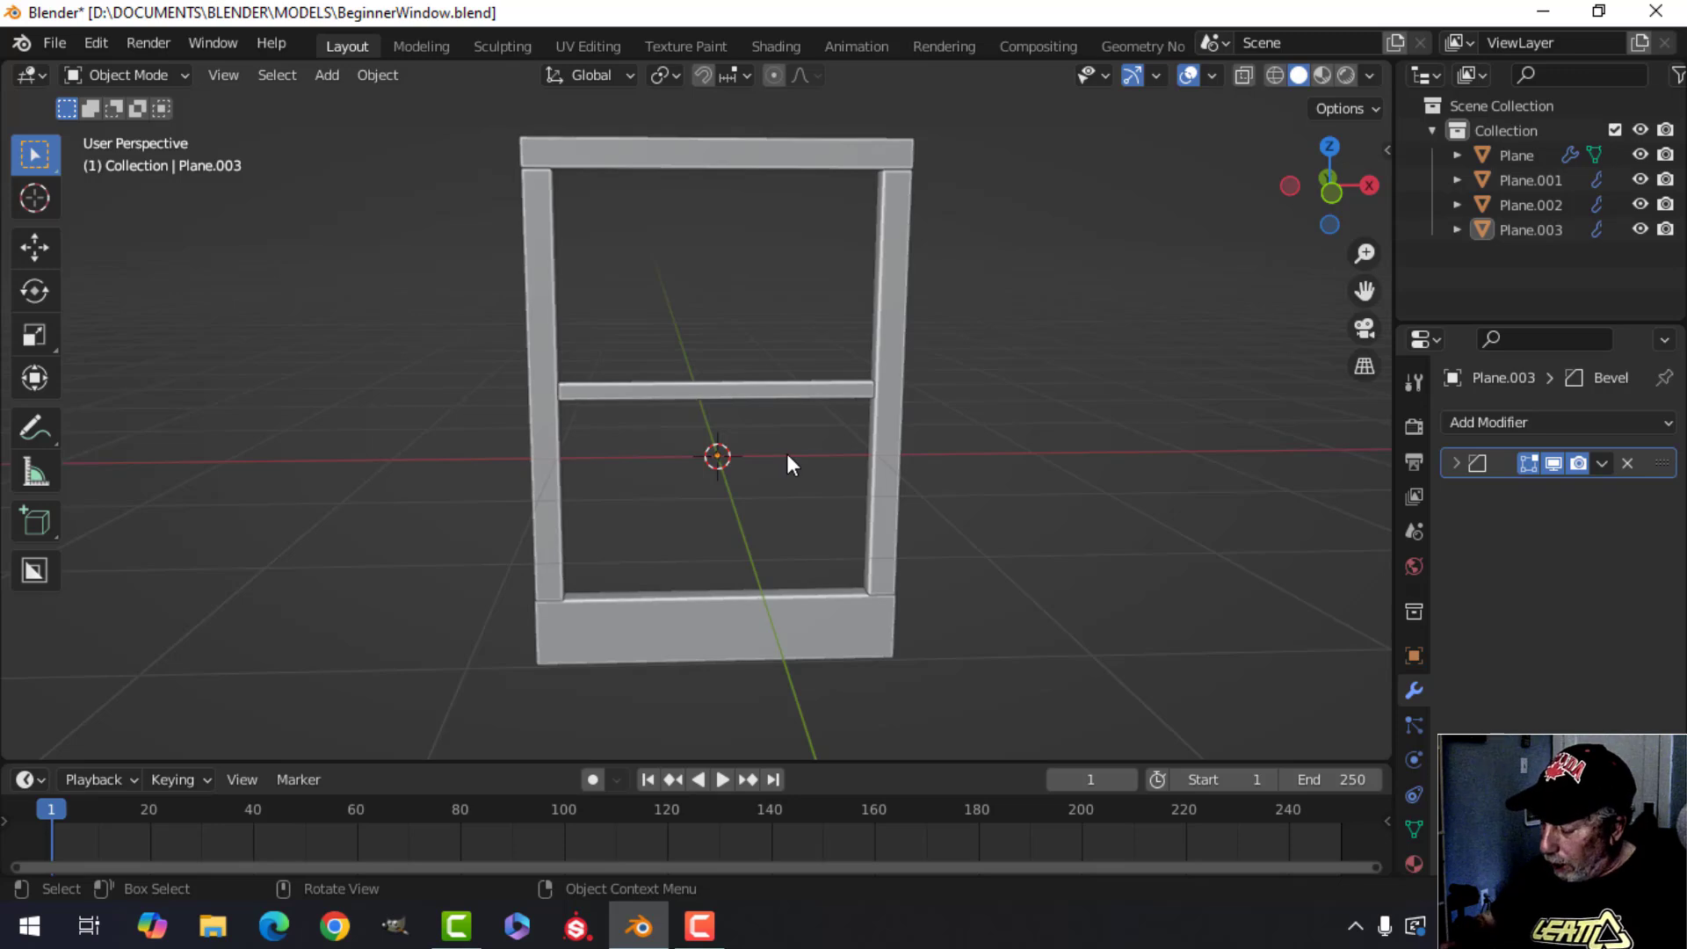
# Duplicate the crossbar object, rotate the copy 90° about the Y axis, and delete it again.
pyautogui.press('KP_1')
pyautogui.click(699, 392)
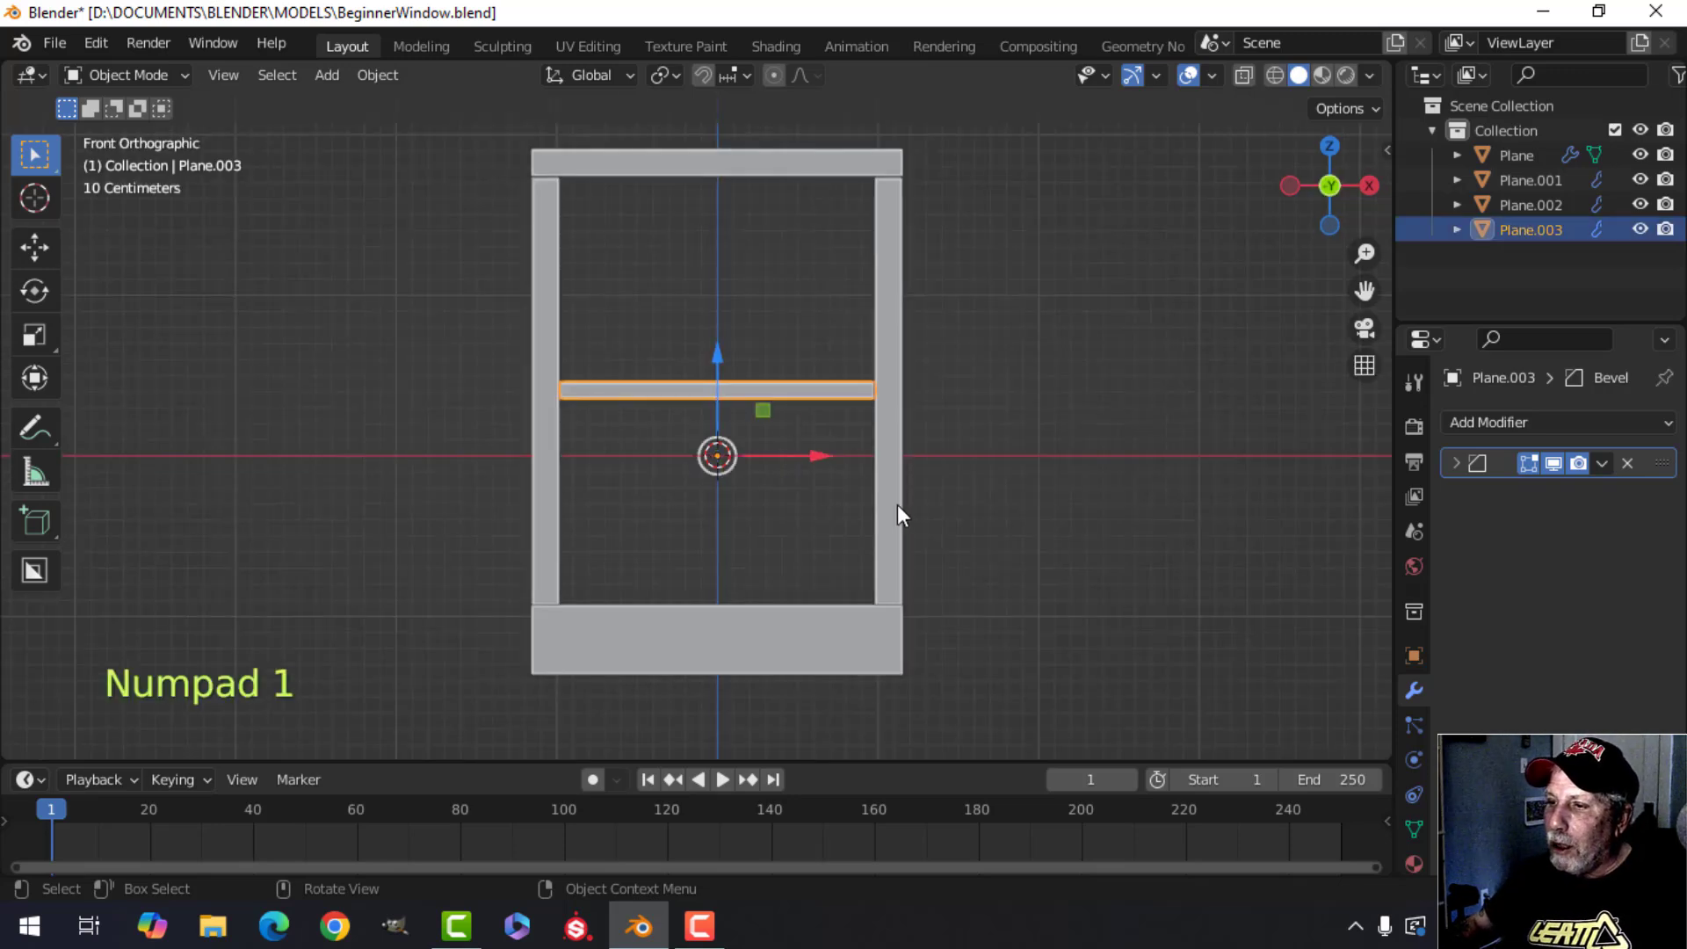
pyautogui.keyDown('shift'); pyautogui.moveTo(792, 470); pyautogui.dragTo(778, 452, button='middle'); pyautogui.keyUp('shift')
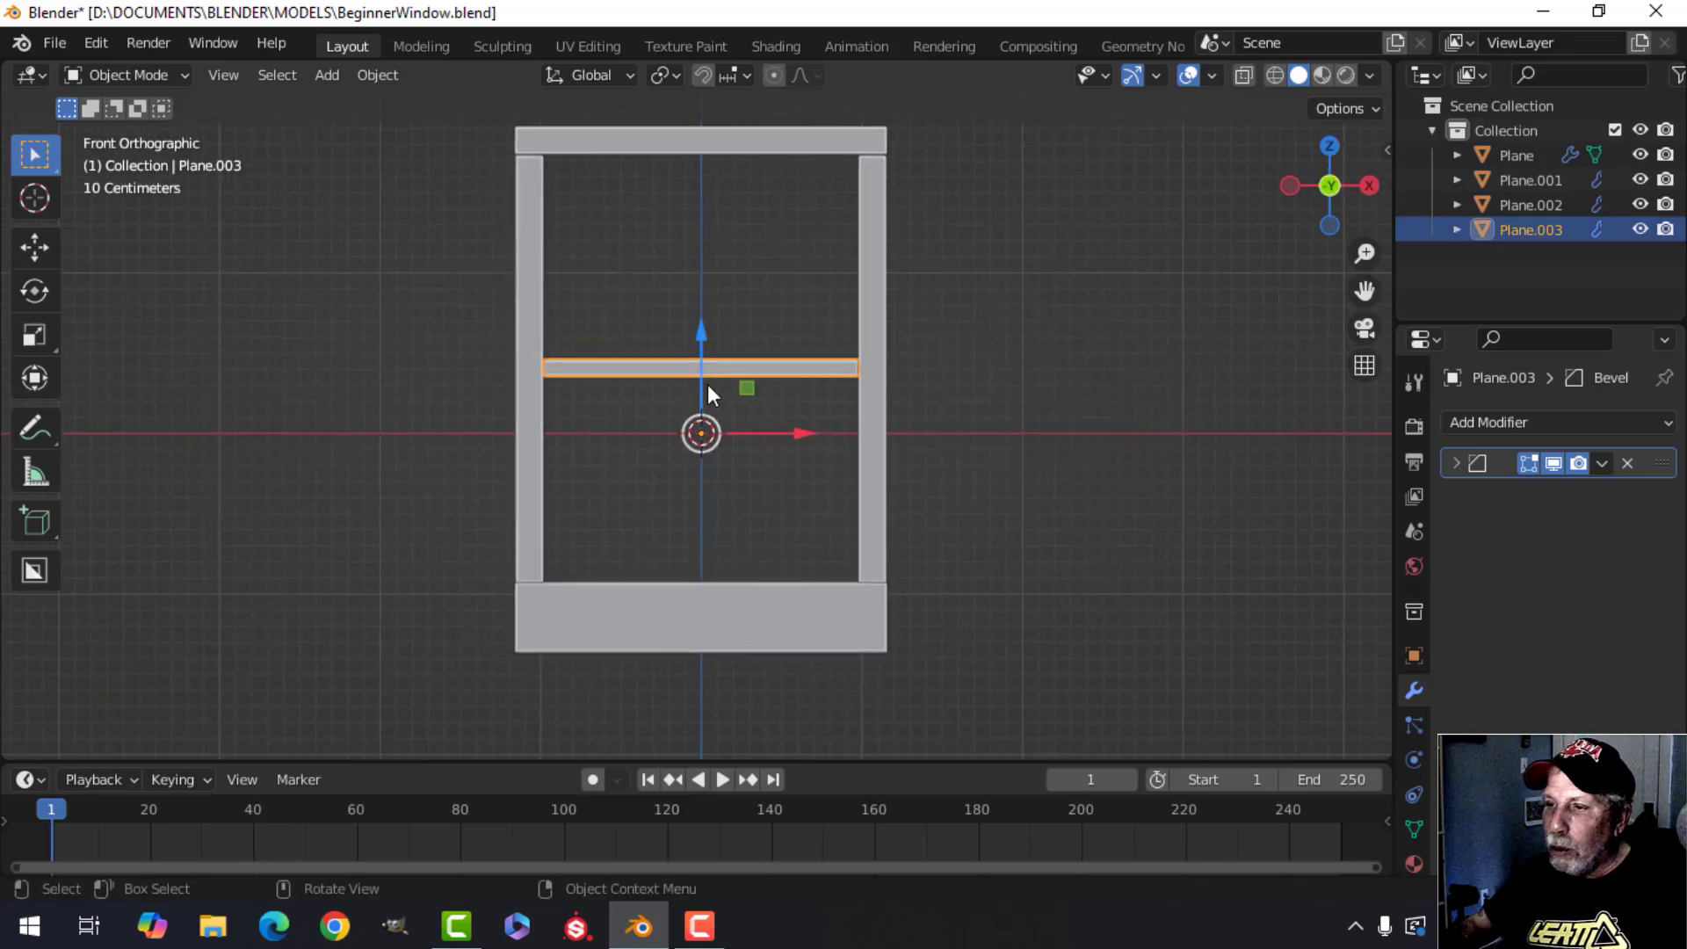
pyautogui.hotkey('shift', 'd')
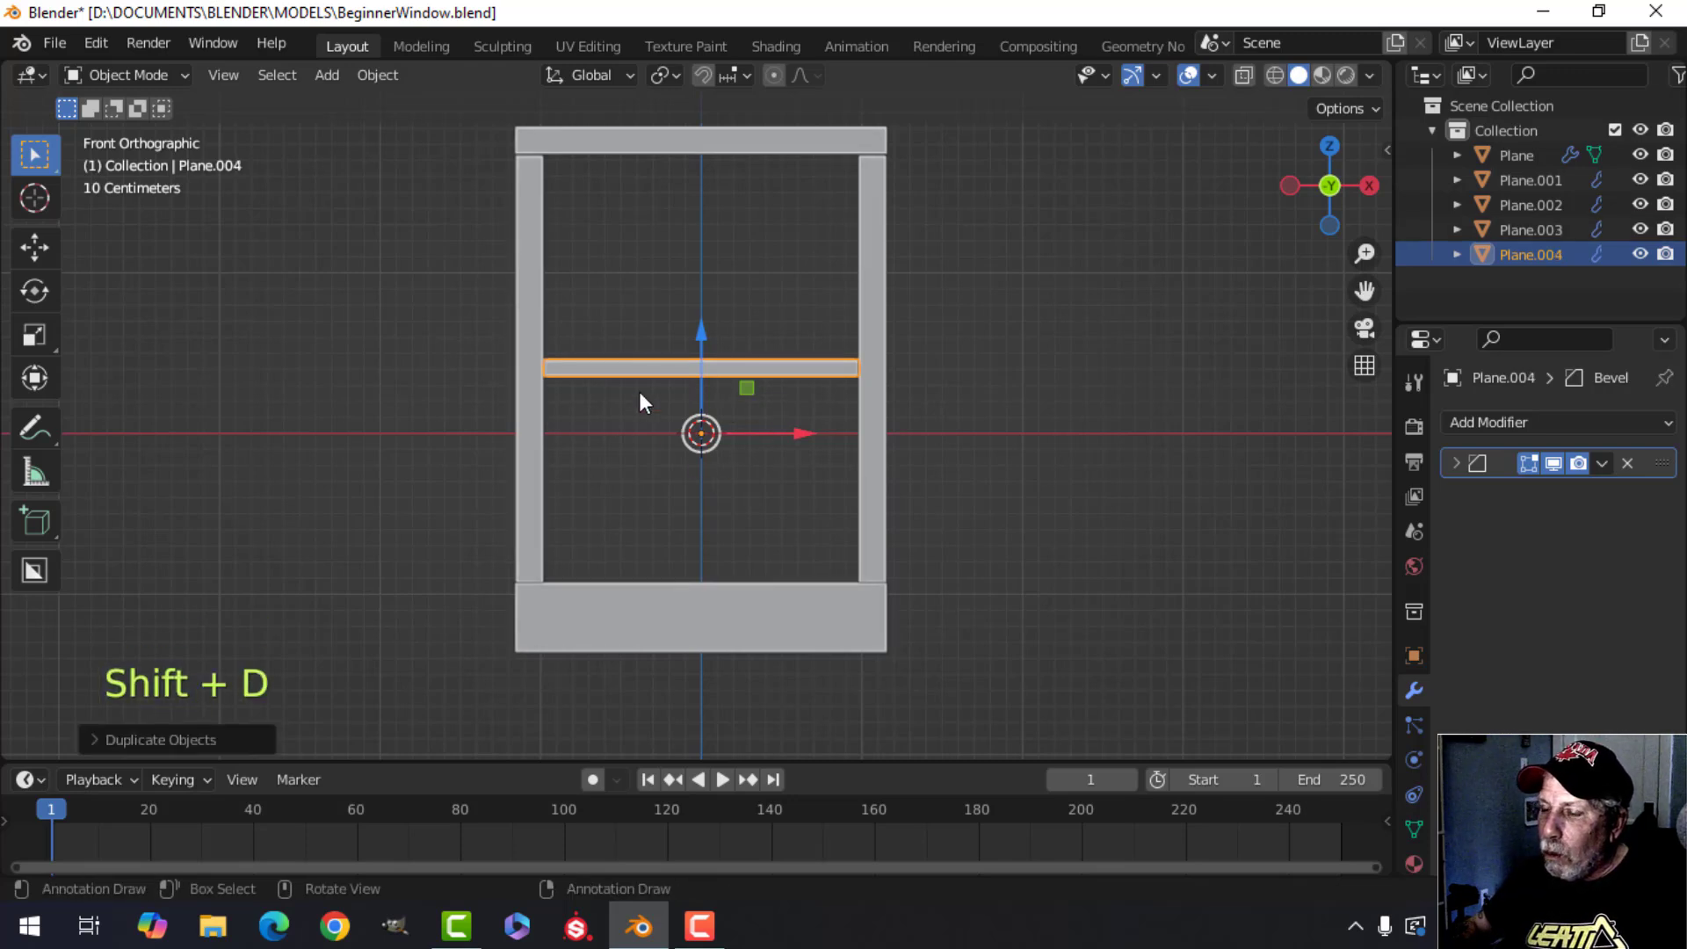
pyautogui.press('r')
pyautogui.press('y')
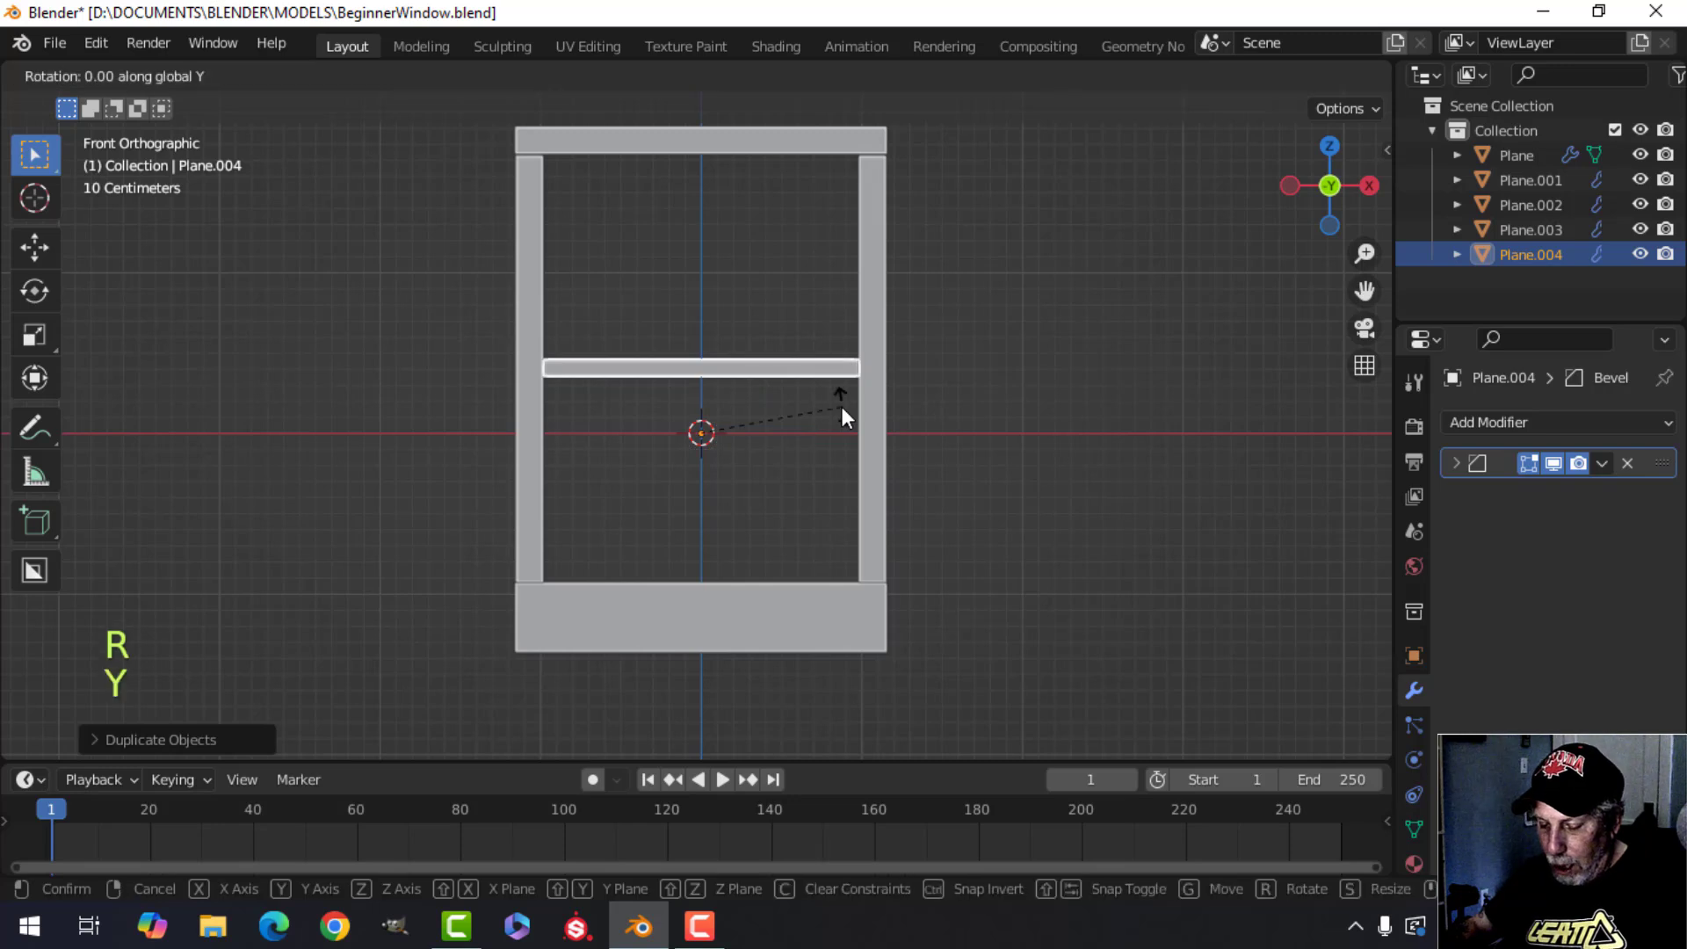
pyautogui.press('9')
pyautogui.press('0')
pyautogui.click(841, 408)
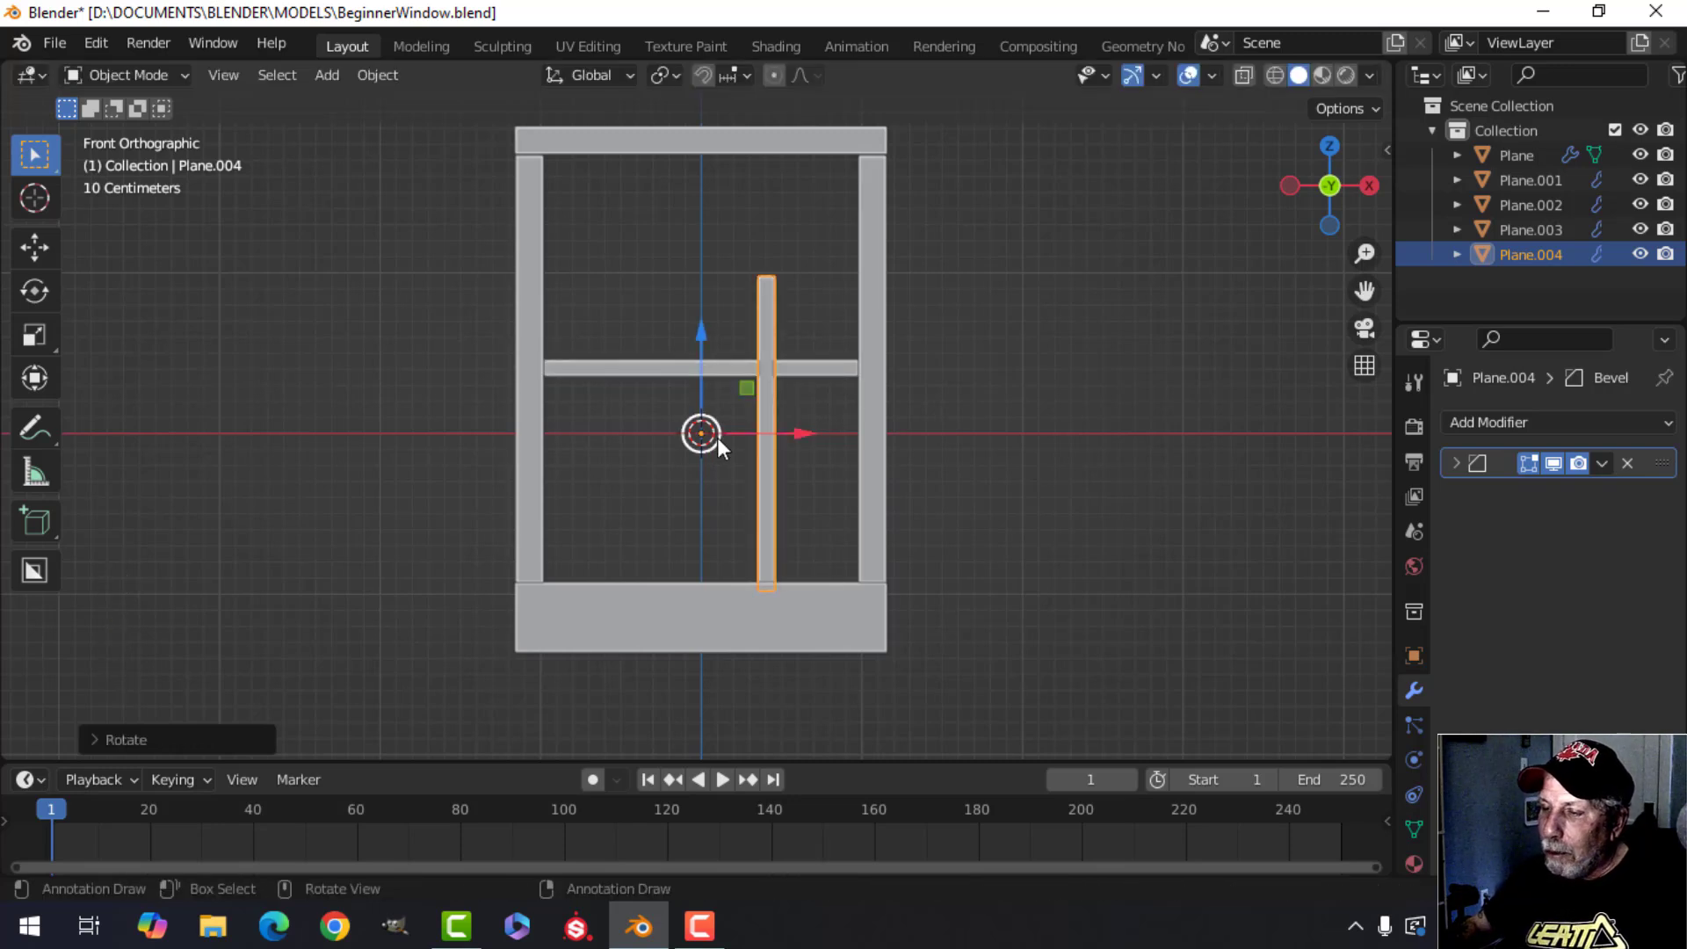
pyautogui.press('x')
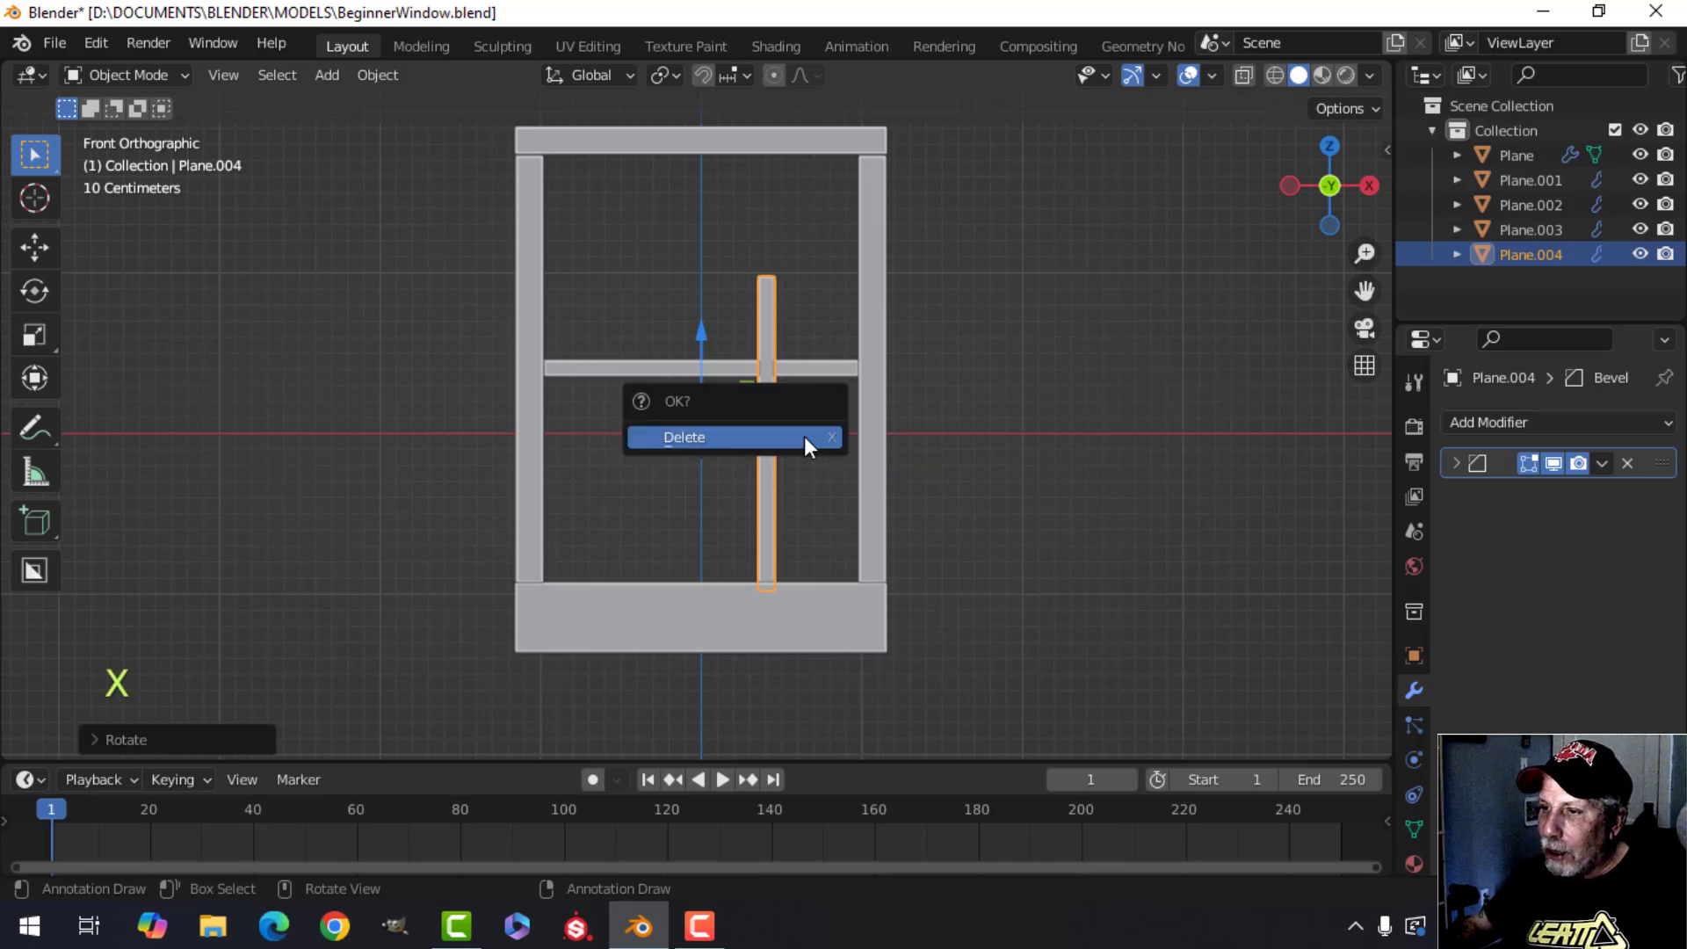
pyautogui.click(713, 435)
# In the crossbar's edit mode, duplicate all its geometry and rotate the copy 90° about Y into a vertical bar.
pyautogui.click(709, 367)
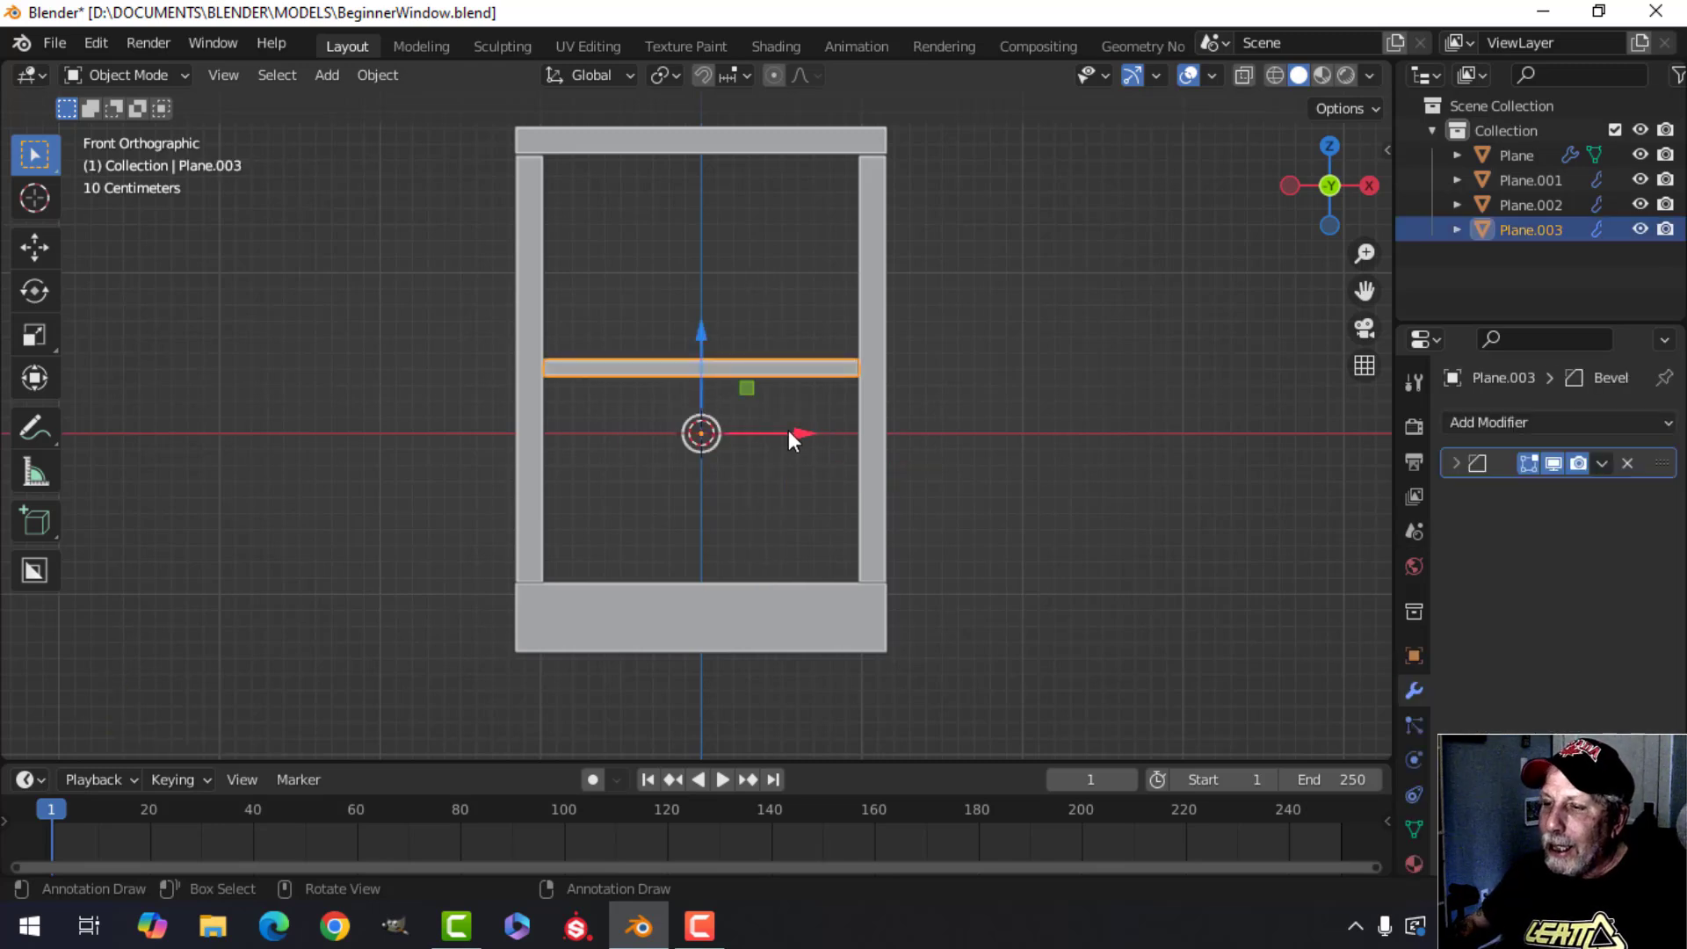
pyautogui.press('Tab')
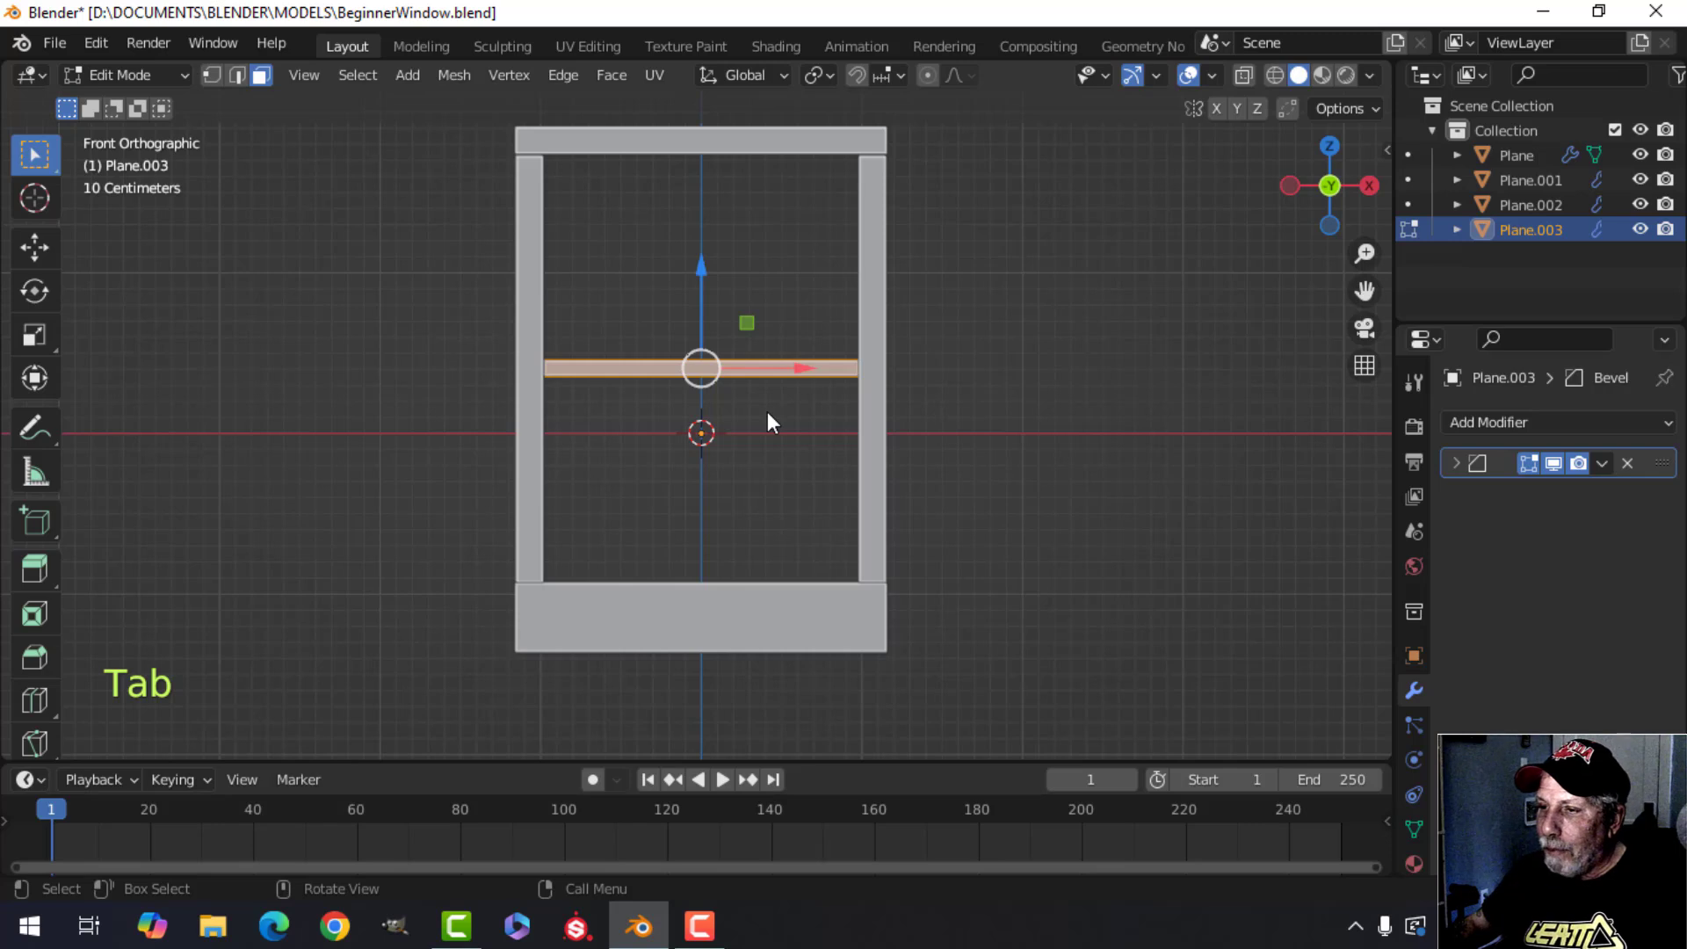
pyautogui.hotkey('alt', 'a')
pyautogui.press('a')
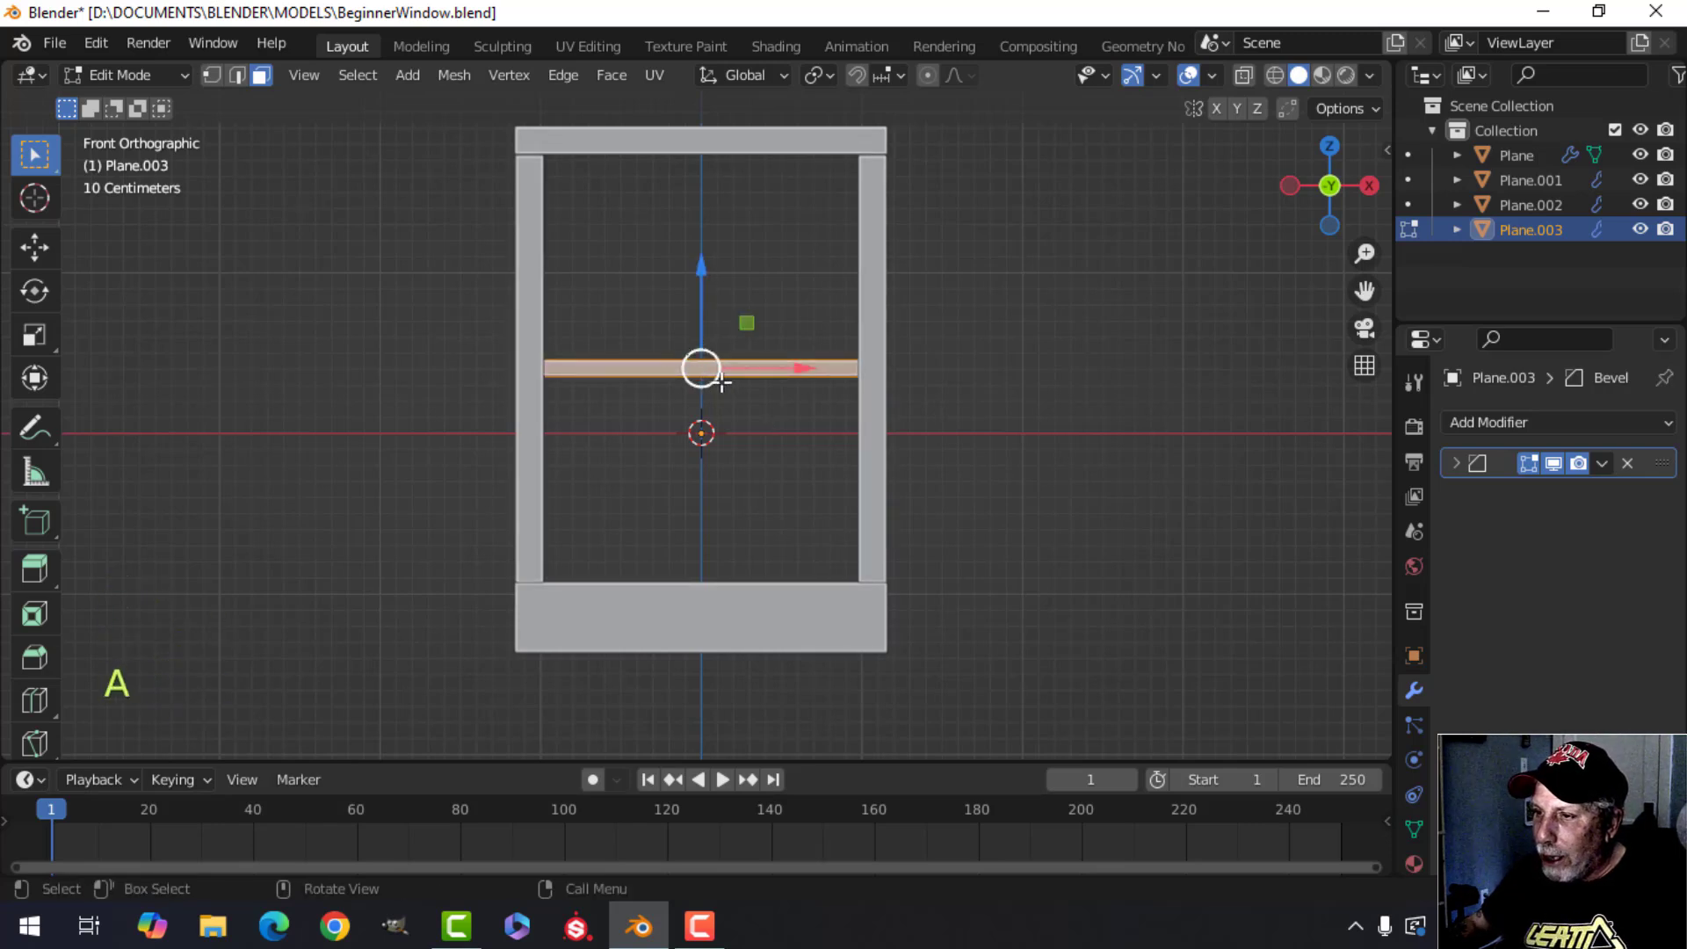
pyautogui.hotkey('shift', 'd')
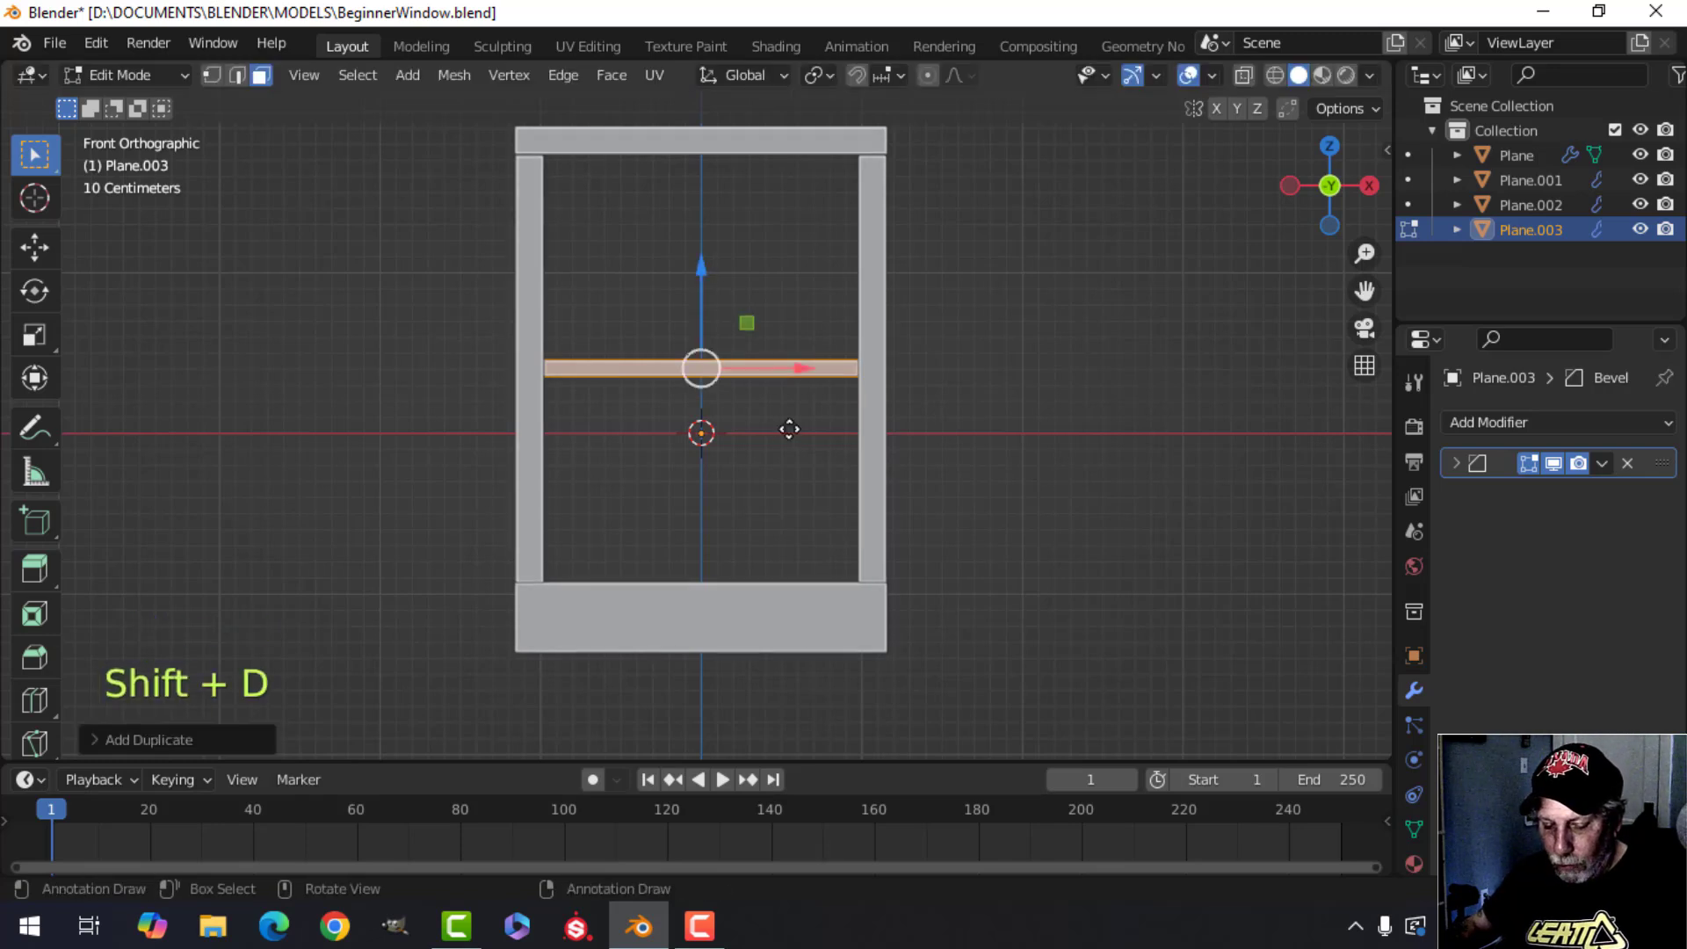
pyautogui.write('ry90')
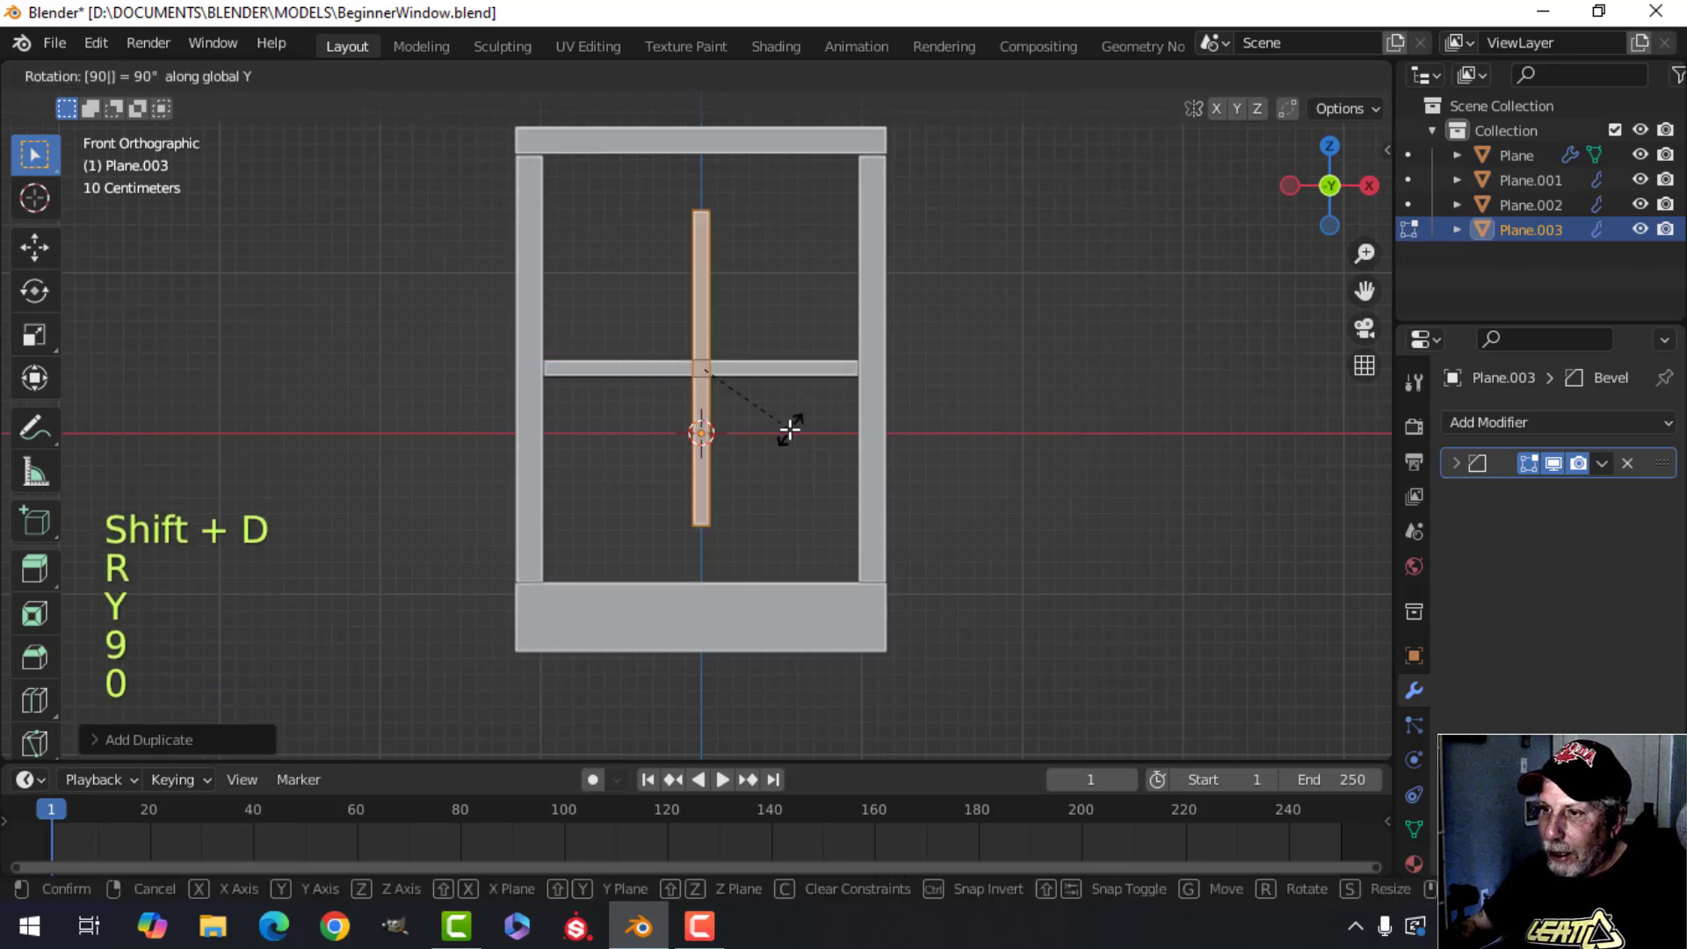
pyautogui.click(790, 429)
# Select the vertical bar's linked geometry and separate it into its own object.
pyautogui.moveTo(767, 432); pyautogui.dragTo(745, 523, button='middle')
pyautogui.scroll(3, 742, 414)
pyautogui.moveTo(745, 523); pyautogui.dragTo(756, 535, button='middle')
pyautogui.scroll(2, 739, 505)
pyautogui.press('a')
pyautogui.moveTo(790, 430); pyautogui.dragTo(734, 426, button='middle')
pyautogui.scroll(-3, 747, 457)
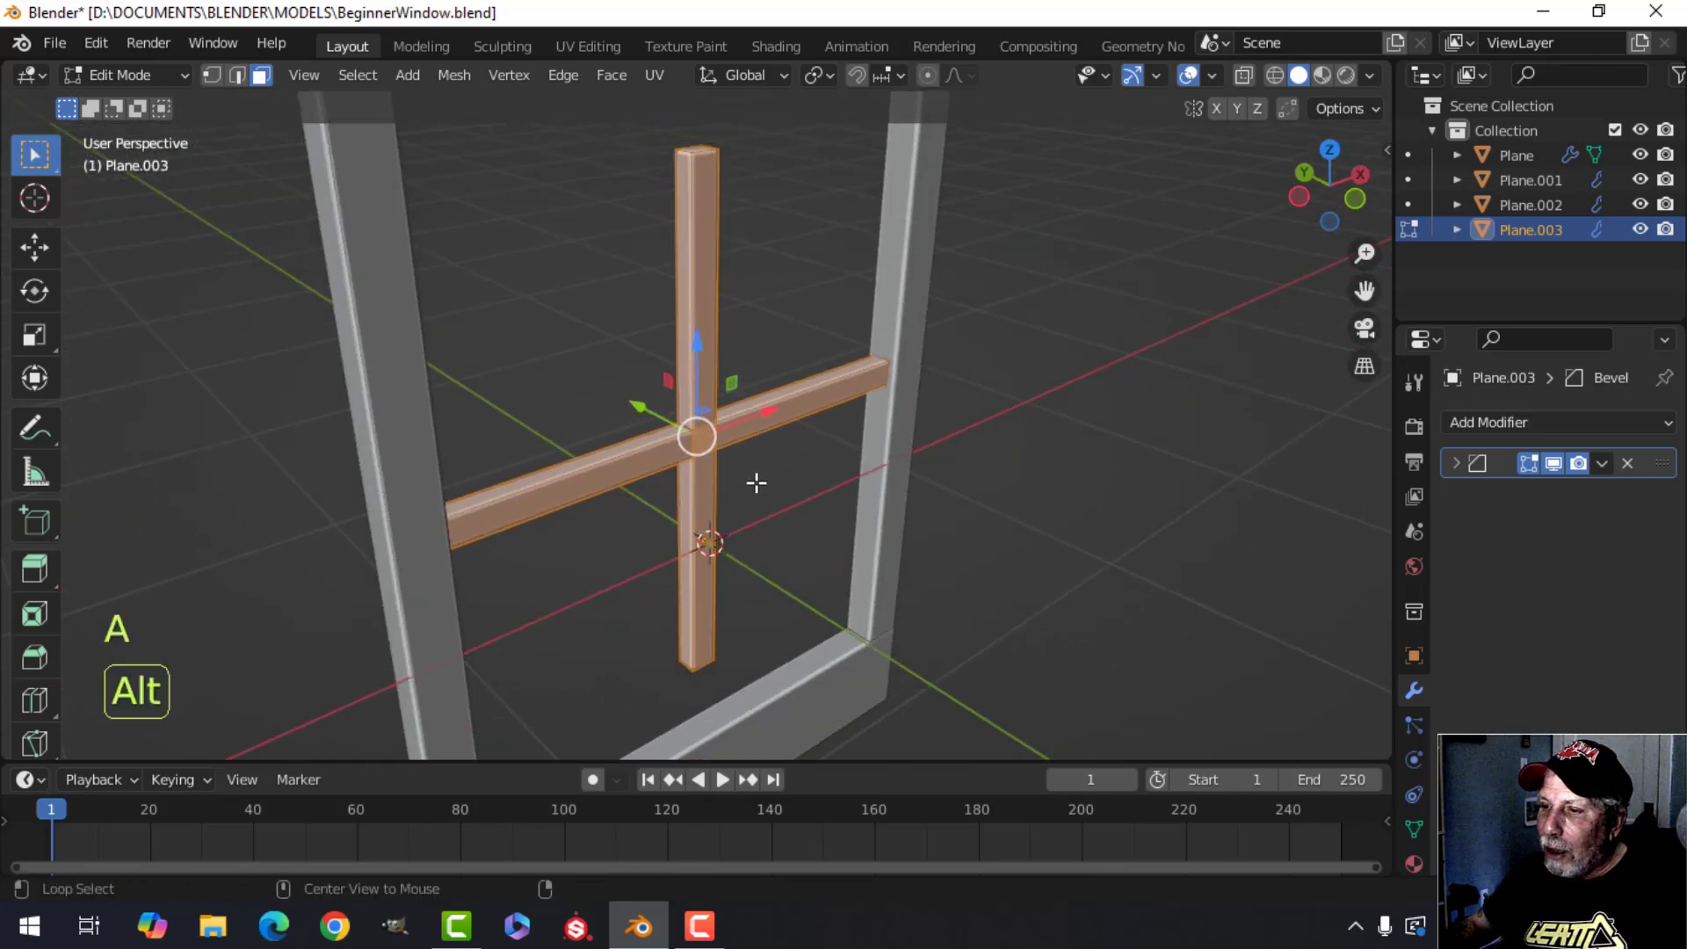
pyautogui.hotkey('alt', 'a')
pyautogui.keyDown('shift'); pyautogui.moveTo(757, 482); pyautogui.dragTo(694, 367, button='middle'); pyautogui.keyUp('shift')
pyautogui.click(694, 367)
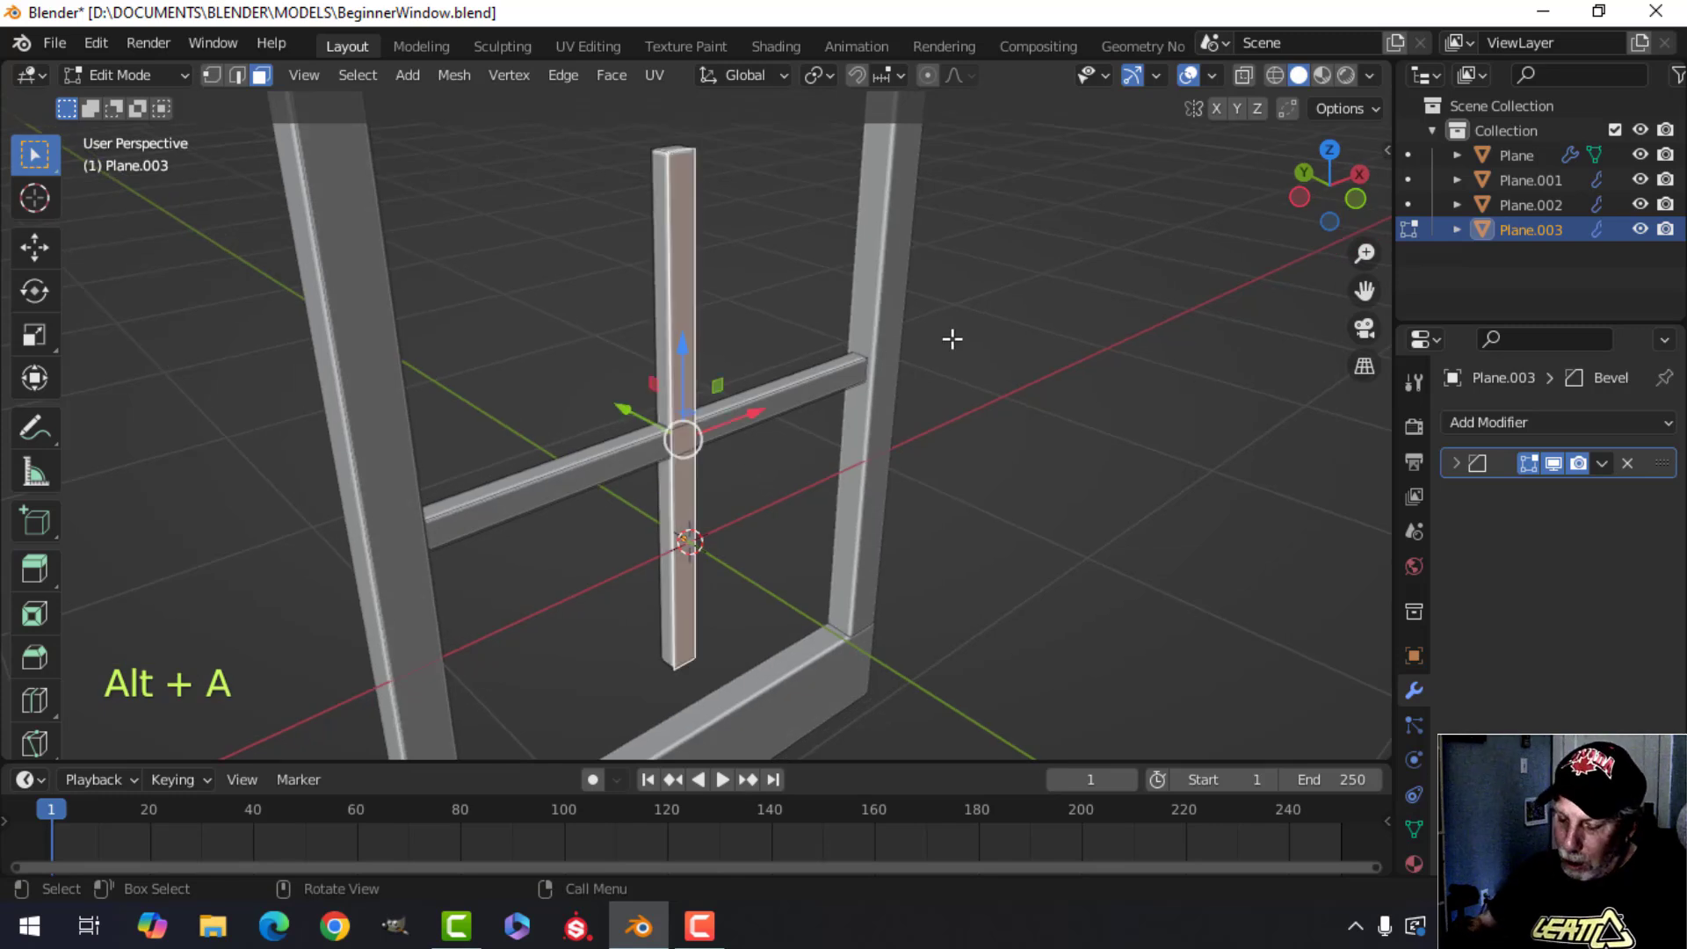
pyautogui.hotkey('ctrl', 'l')
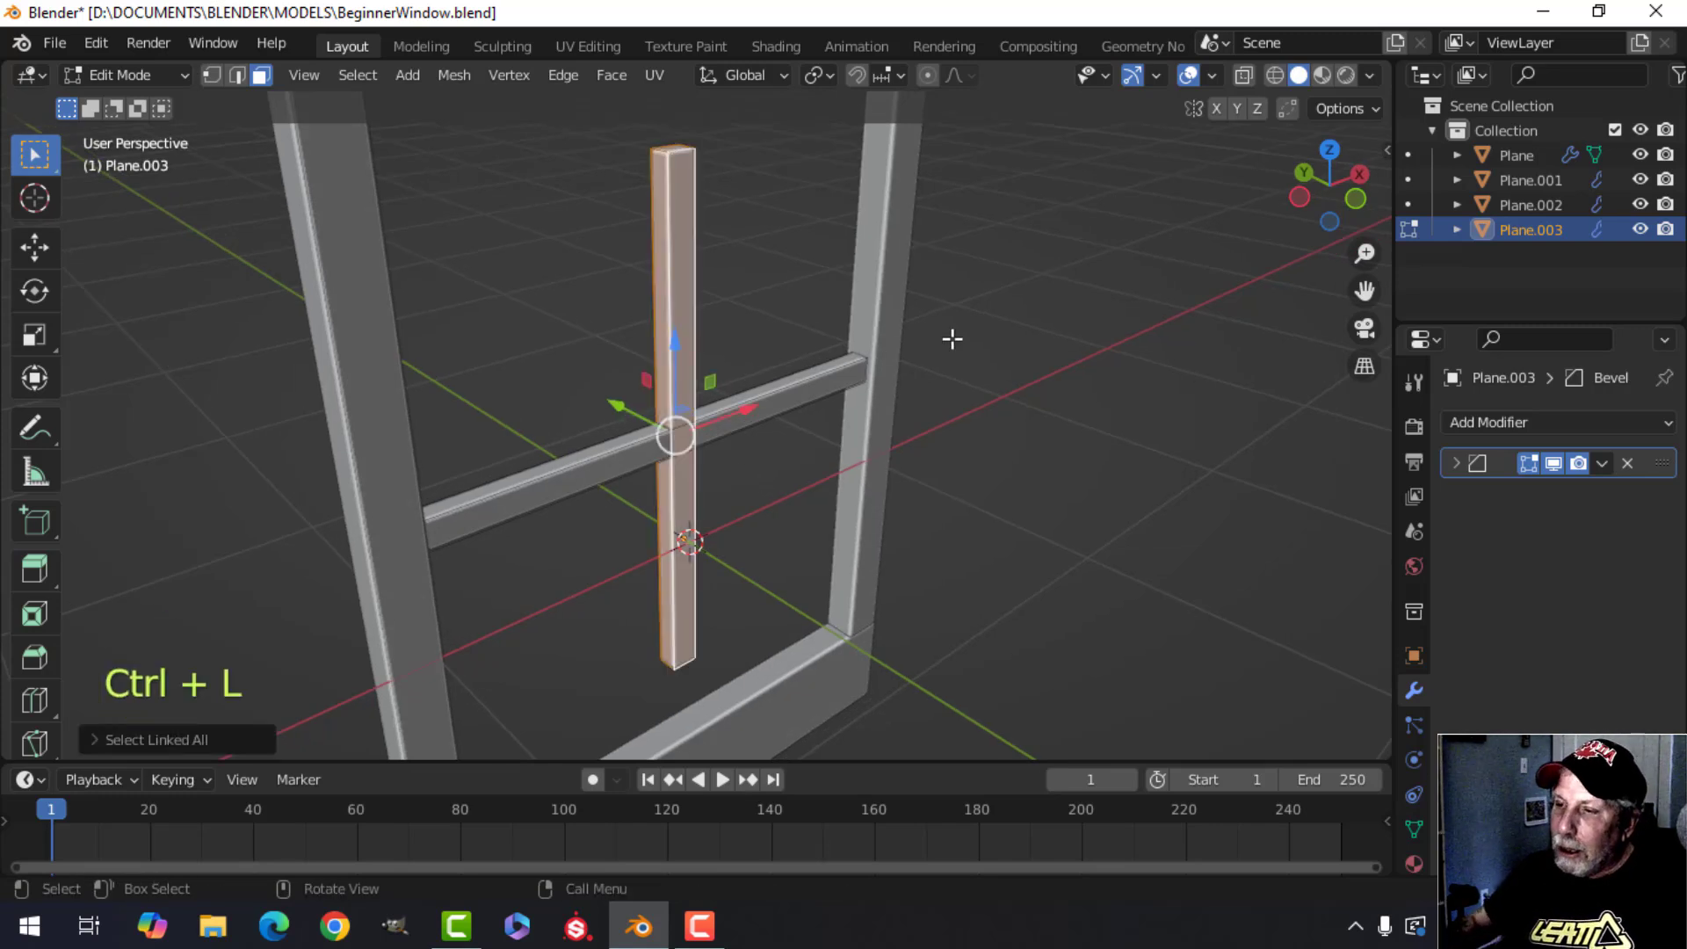
pyautogui.keyDown('shift'); pyautogui.moveTo(809, 320); pyautogui.dragTo(843, 444, button='middle'); pyautogui.keyUp('shift')
pyautogui.scroll(2, 844, 444)
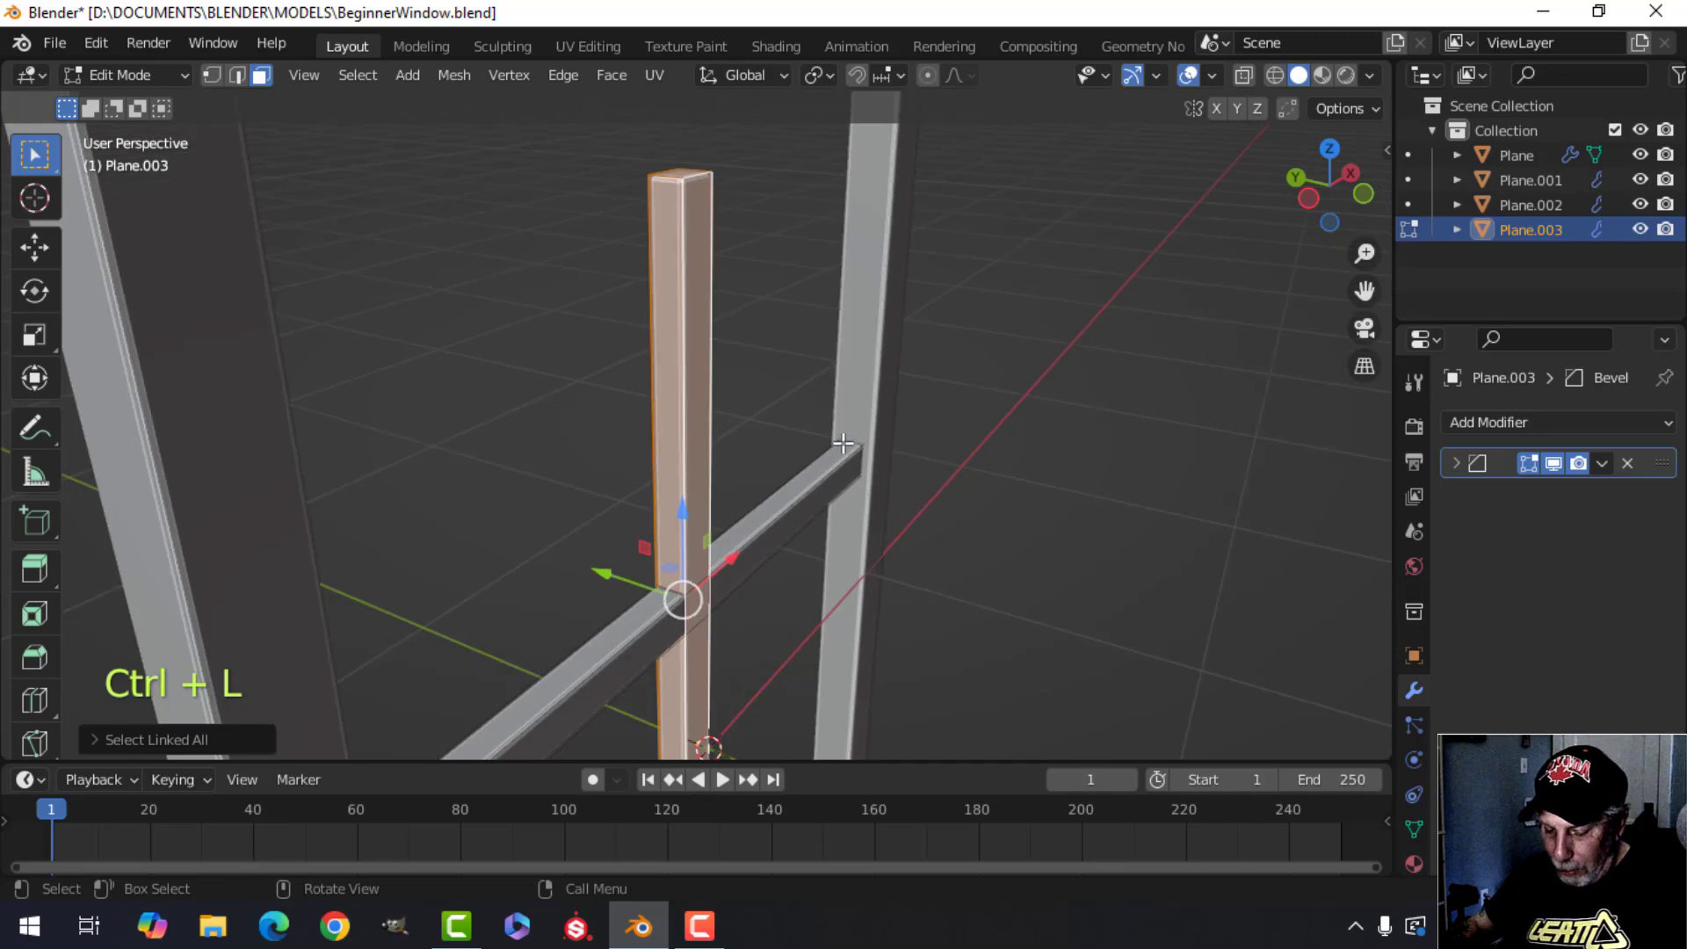
pyautogui.press('p')
pyautogui.click(843, 443)
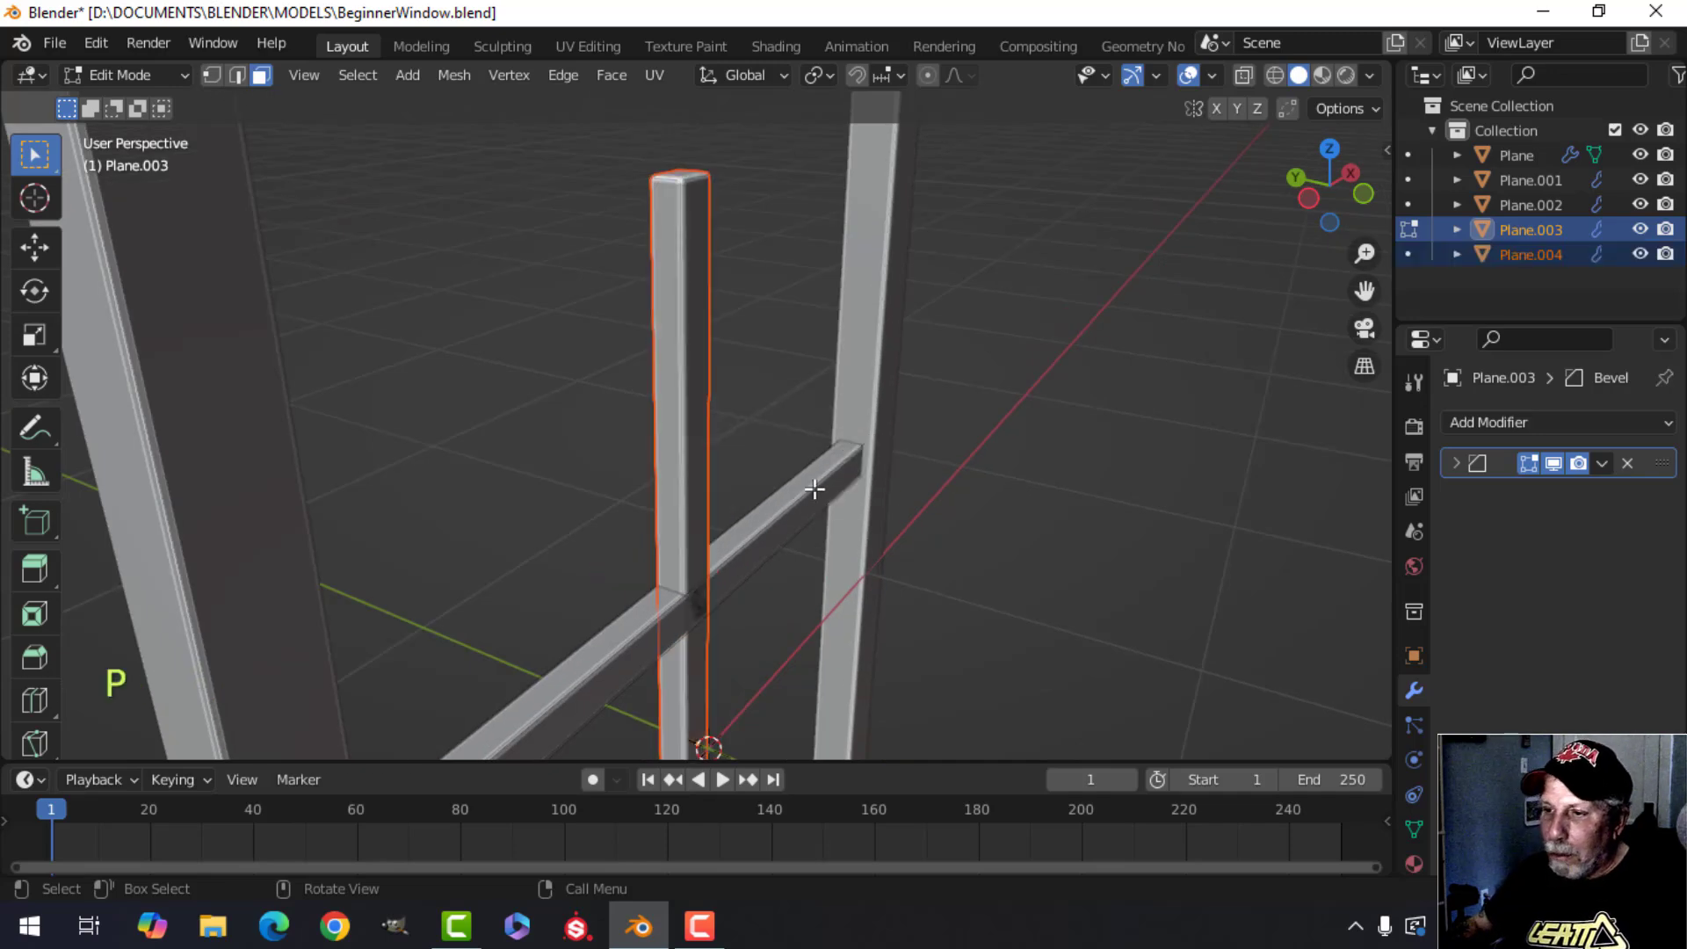
# Return to object mode, select the separated vertical bar and orbit around it to inspect its placement.
pyautogui.press('Tab')
pyautogui.scroll(-2, 825, 487)
pyautogui.hotkey('alt', 'a')
pyautogui.keyDown('shift'); pyautogui.moveTo(752, 479); pyautogui.dragTo(717, 447, button='middle'); pyautogui.keyUp('shift')
pyautogui.keyDown('shift'); pyautogui.moveTo(718, 447); pyautogui.dragTo(733, 410, button='middle'); pyautogui.keyUp('shift')
pyautogui.moveTo(733, 409); pyautogui.dragTo(773, 317, button='middle')
pyautogui.click(689, 425)
pyautogui.scroll(2, 731, 508)
pyautogui.moveTo(773, 316); pyautogui.dragTo(747, 440, button='middle')
pyautogui.scroll(2, 794, 395)
pyautogui.moveTo(747, 439); pyautogui.dragTo(762, 458, button='middle')
pyautogui.moveTo(763, 458)
pyautogui.keyDown('shift'); pyautogui.mouseDown(button='middle')
pyautogui.moveTo(762, 426)
pyautogui.moveTo(705, 411)
pyautogui.moveTo(772, 453)
pyautogui.mouseUp(button='middle'); pyautogui.keyUp('shift')
pyautogui.press('g')
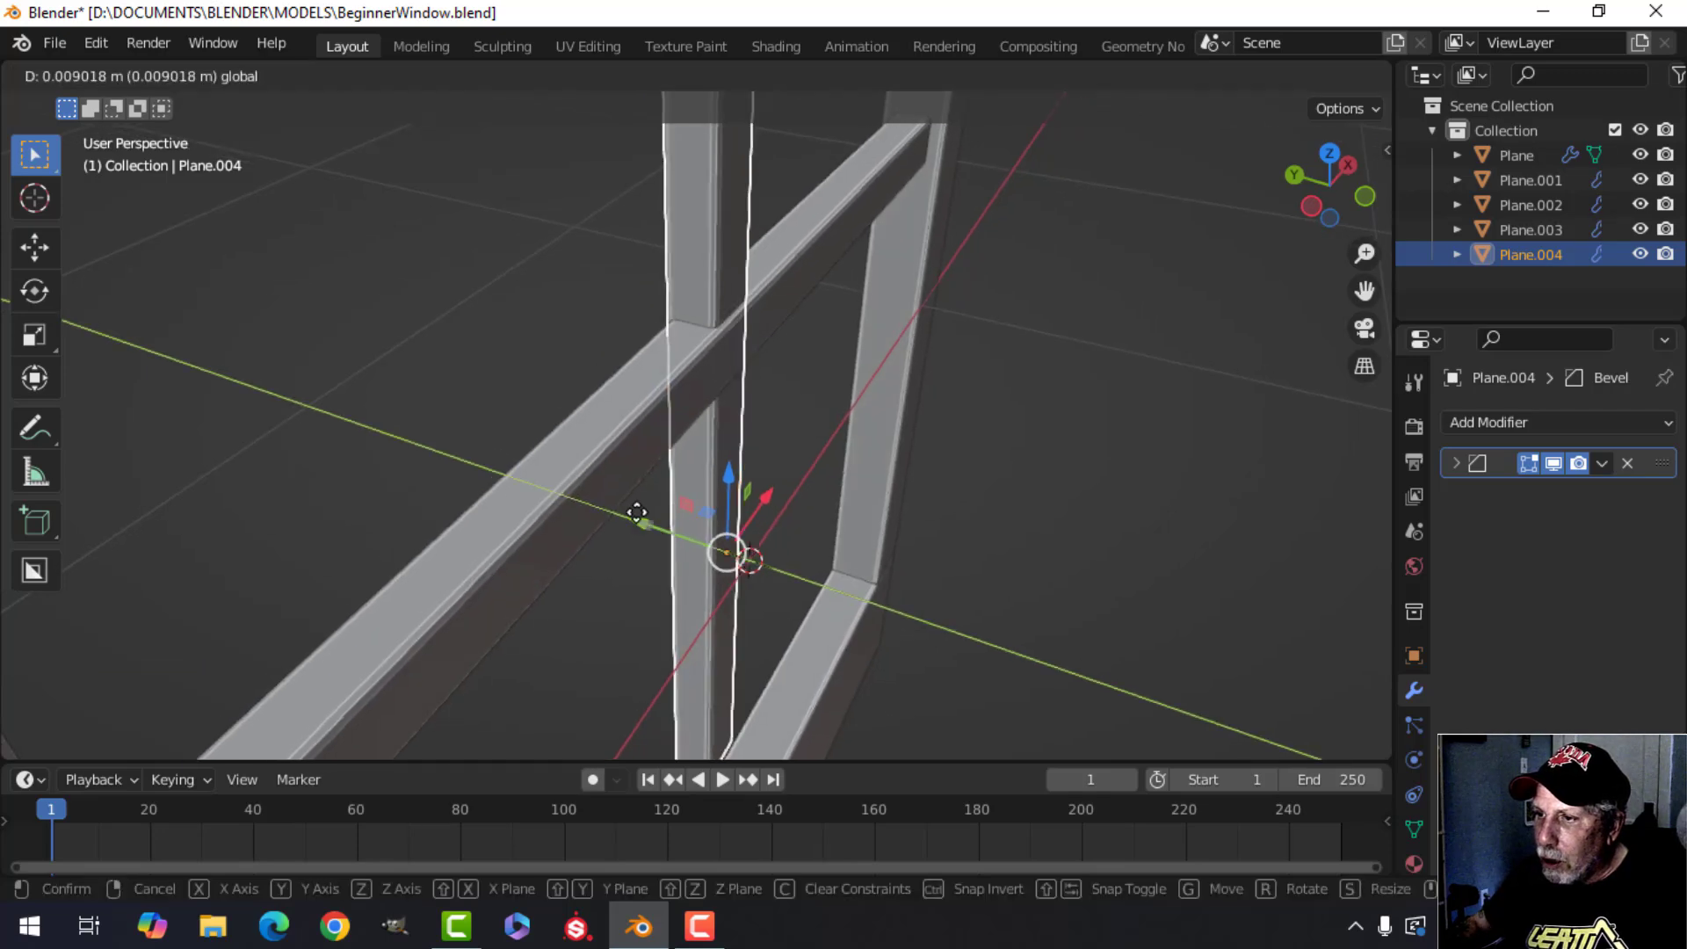
pyautogui.click(637, 508)
pyautogui.moveTo(638, 508); pyautogui.dragTo(737, 401, button='middle')
pyautogui.hotkey('alt', 'a')
pyautogui.scroll(-5, 696, 474)
pyautogui.keyDown('shift'); pyautogui.moveTo(737, 401); pyautogui.dragTo(735, 339, button='middle'); pyautogui.keyUp('shift')
pyautogui.click(726, 339)
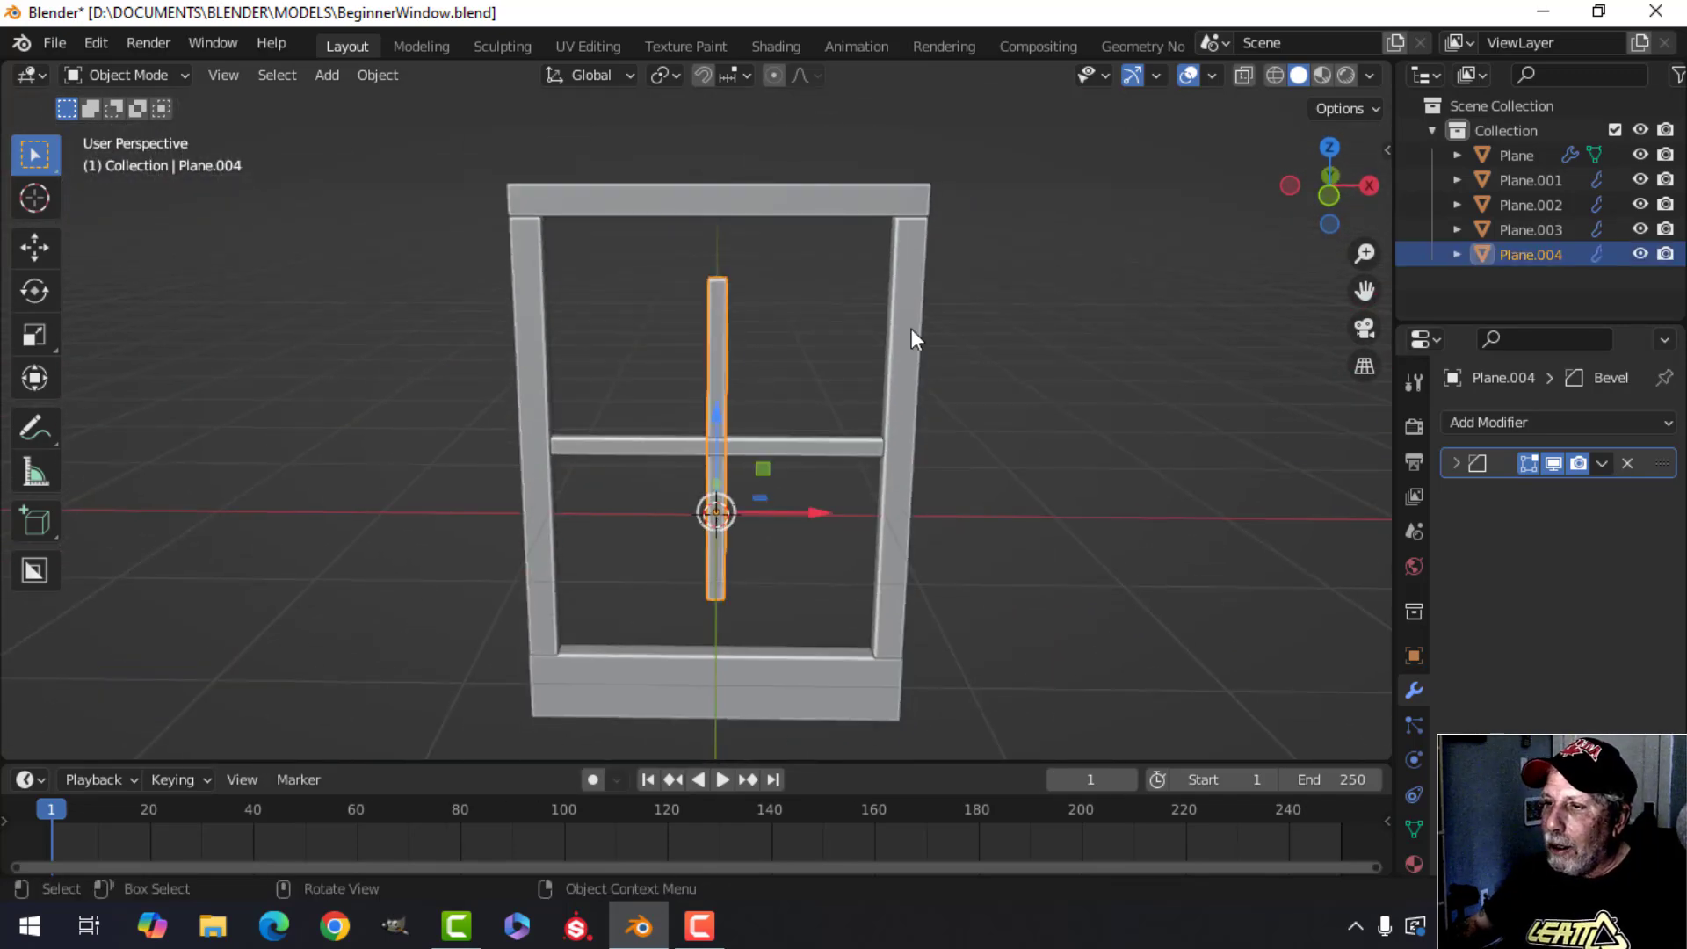
# In the vertical bar's edit mode, select all and scale it along Z by about 1.34 to reach the top and bottom bars.
pyautogui.press('KP_1')
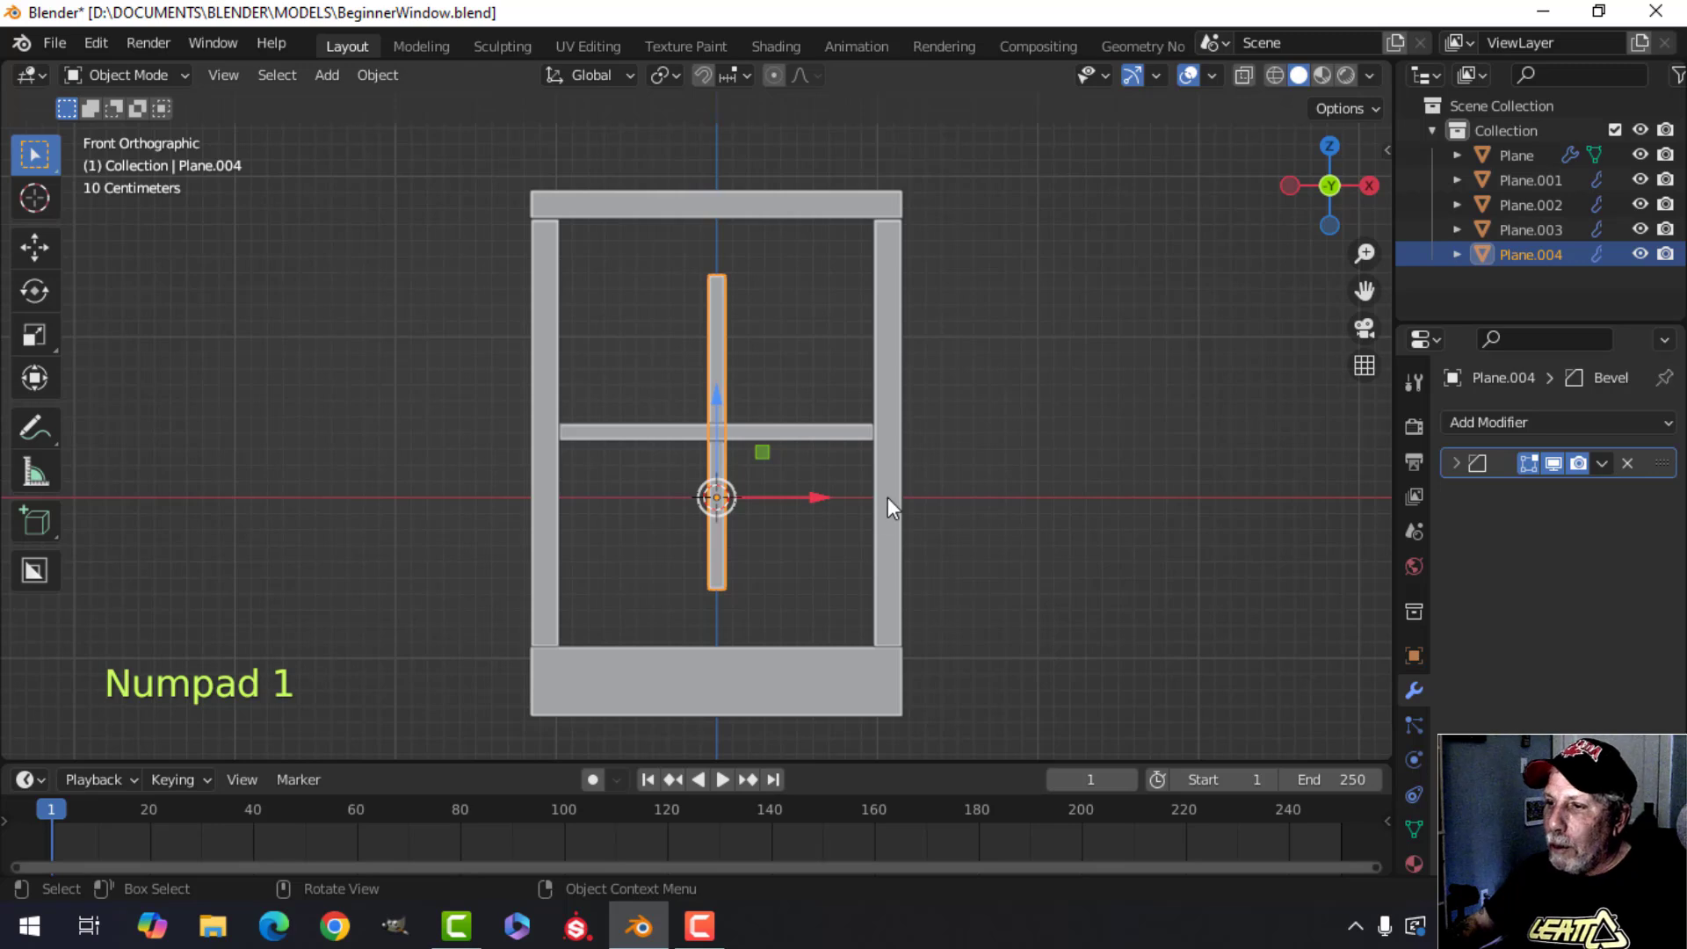
pyautogui.press('Tab')
pyautogui.press('a')
pyautogui.keyDown('shift'); pyautogui.moveTo(791, 519); pyautogui.dragTo(886, 492, button='middle'); pyautogui.keyUp('shift')
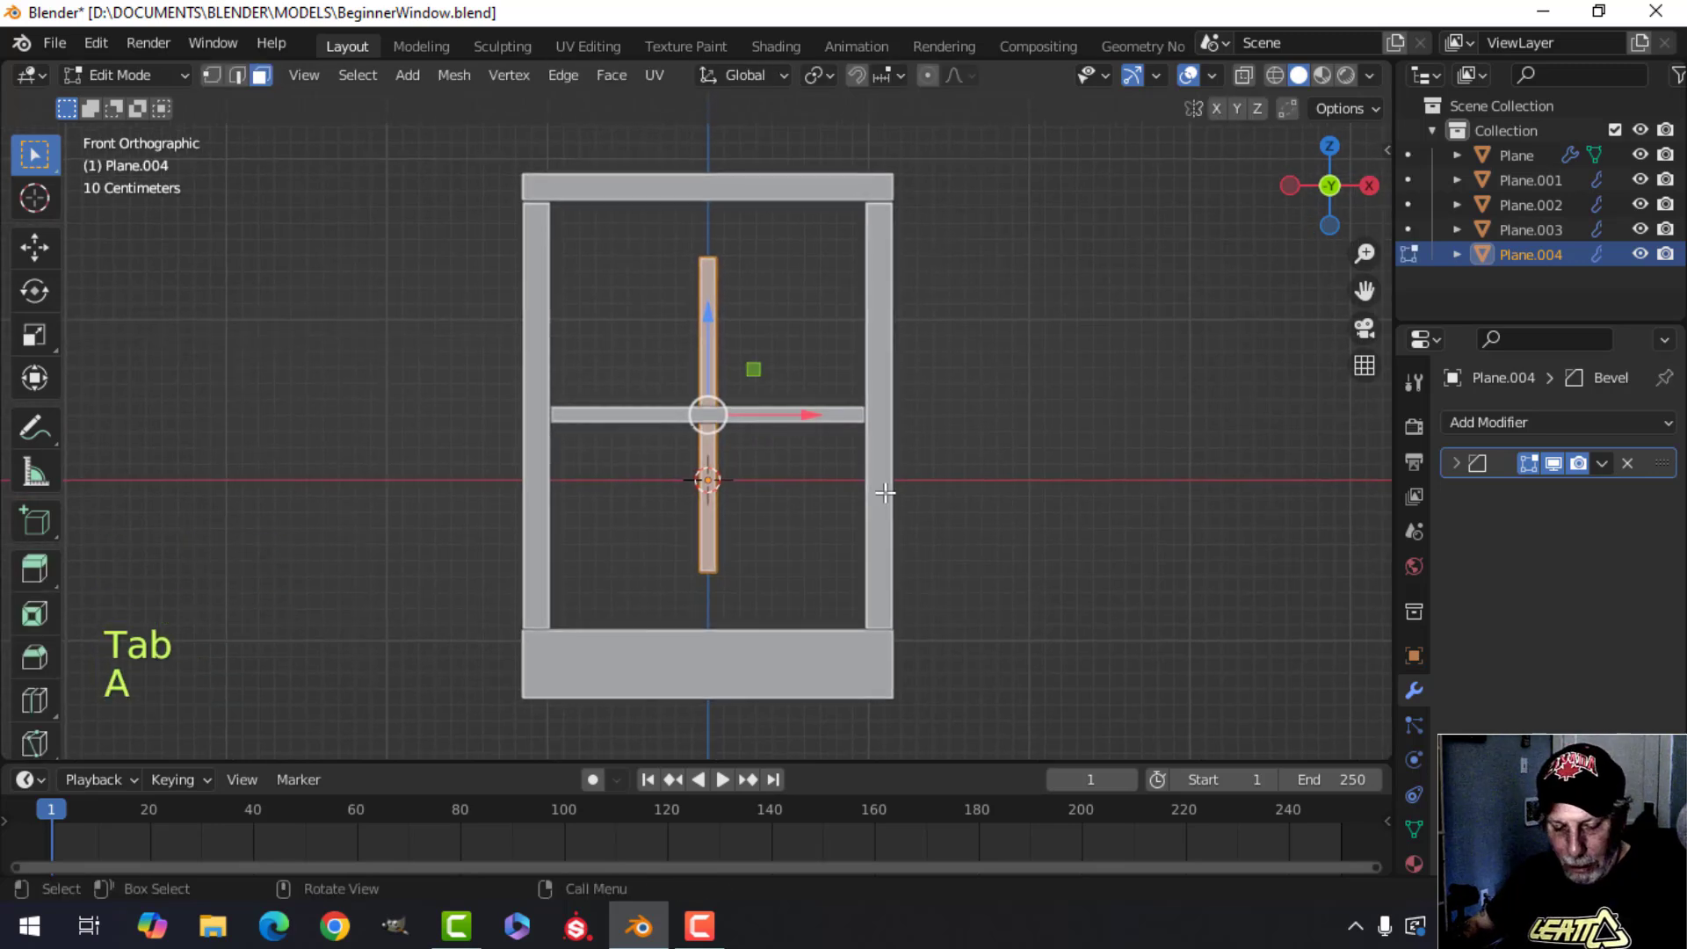
pyautogui.press('s')
pyautogui.press('z')
pyautogui.press('shift')
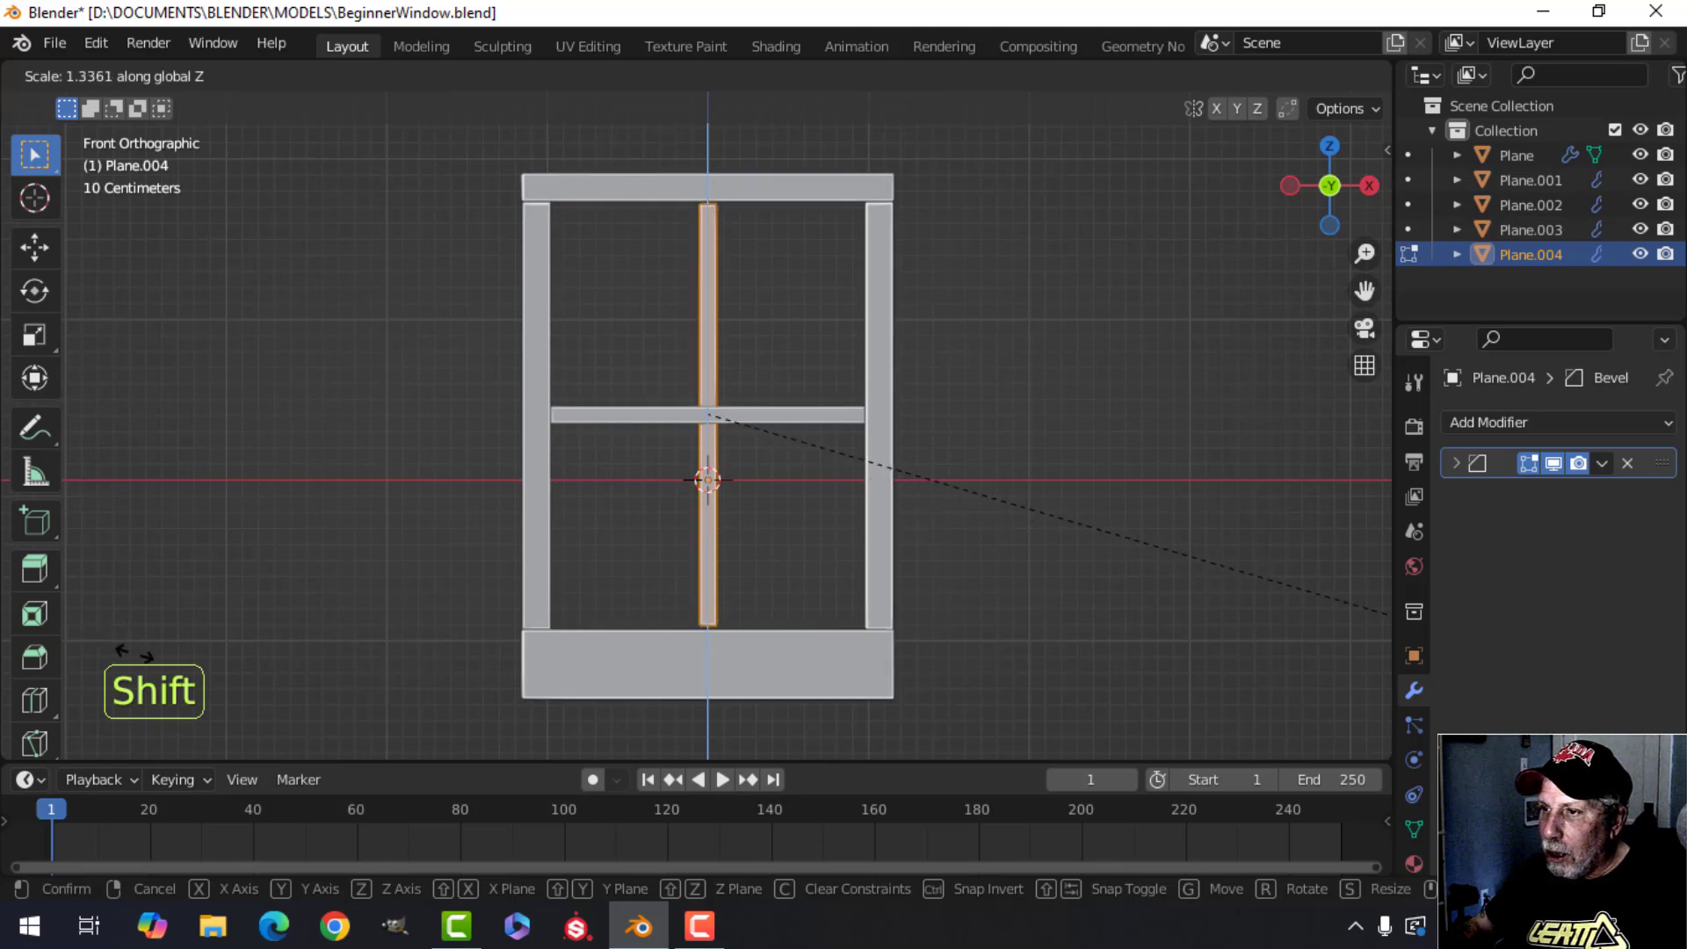
pyautogui.click(943, 419)
pyautogui.scroll(5, 821, 505)
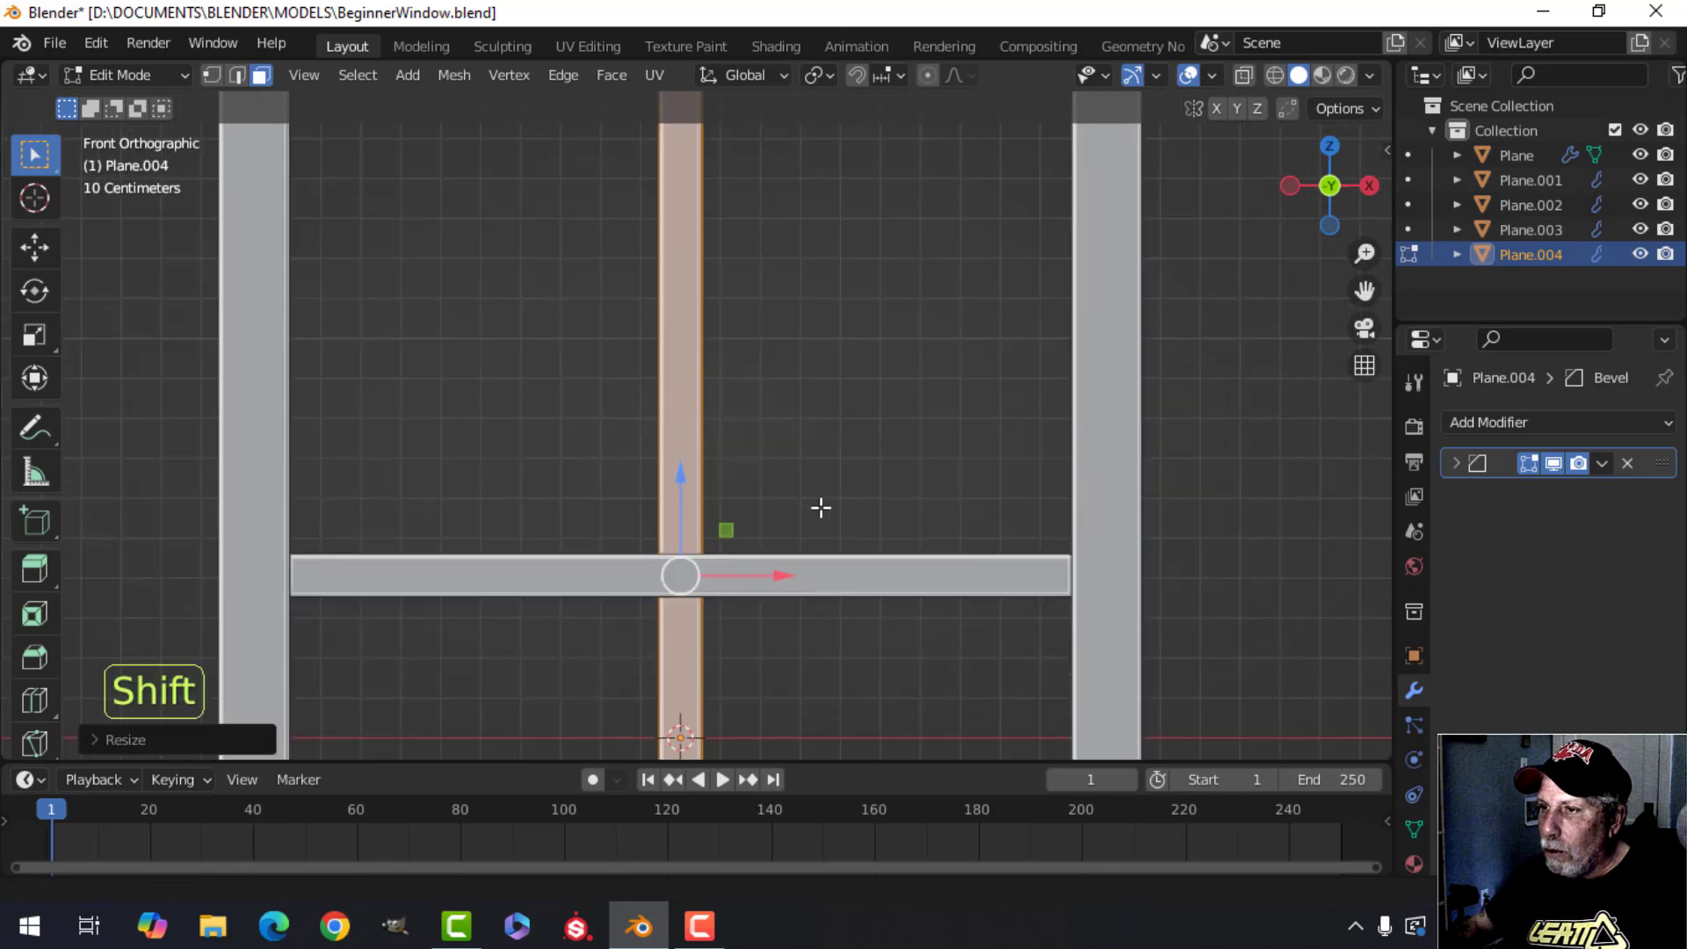
pyautogui.keyDown('shift'); pyautogui.moveTo(757, 425); pyautogui.dragTo(829, 606, button='middle'); pyautogui.keyUp('shift')
pyautogui.scroll(2, 813, 610)
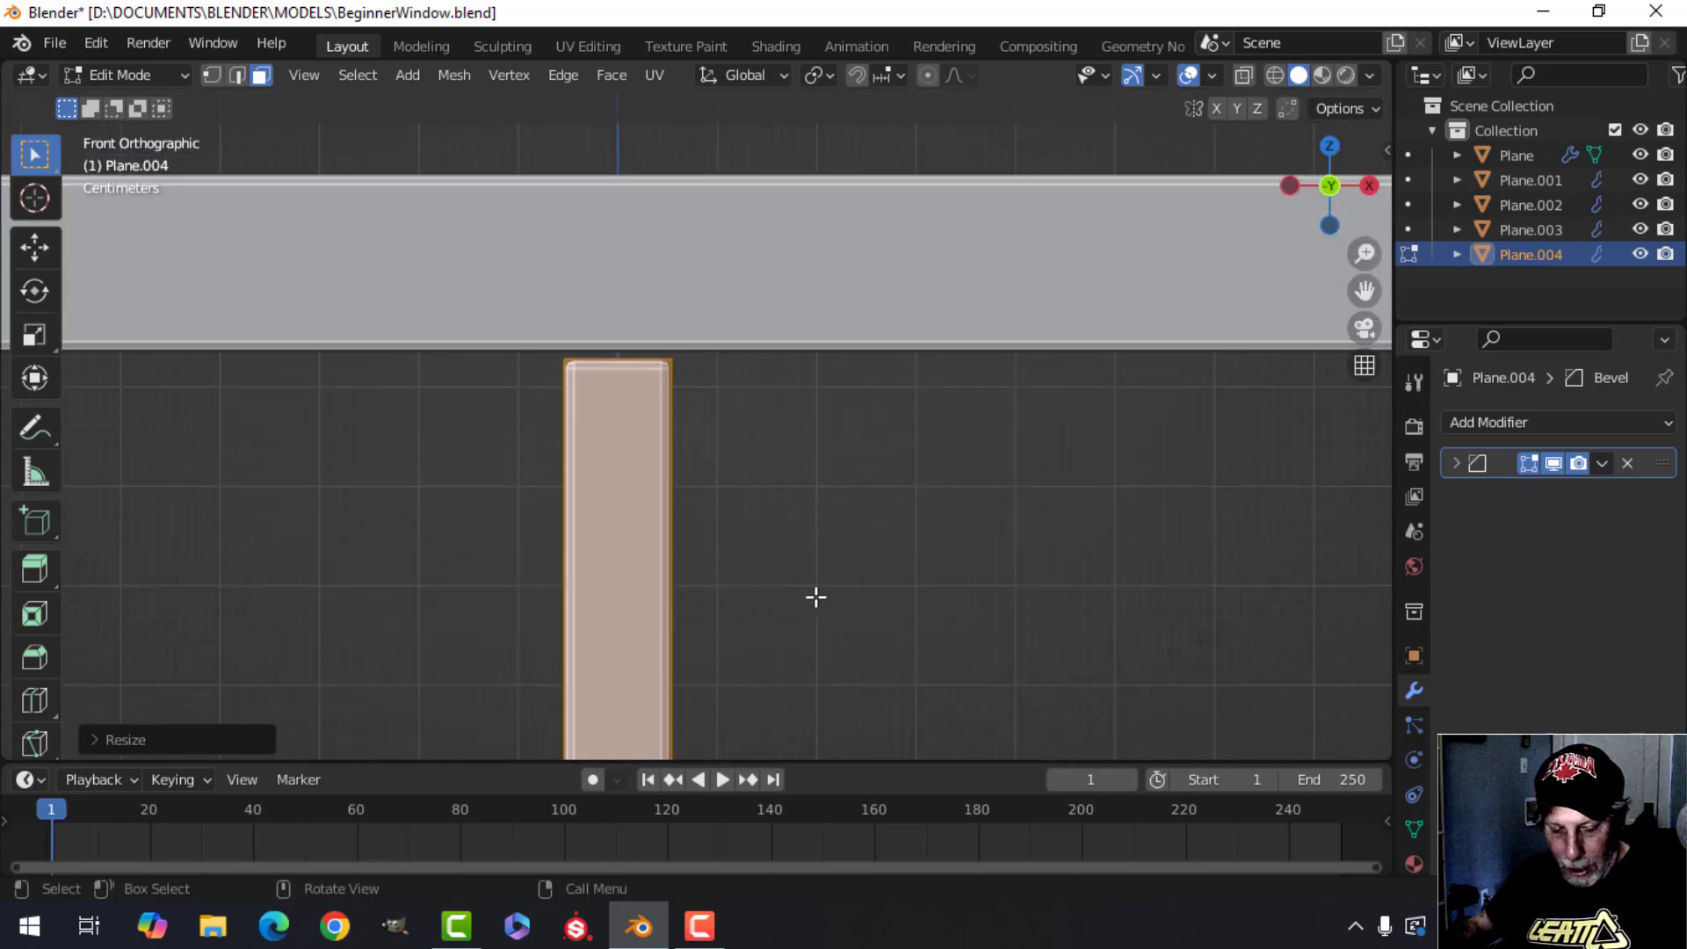
# Rescale the vertical bar slightly along Z by about 1.003 and return to object mode.
pyautogui.press('s')
pyautogui.press('z')
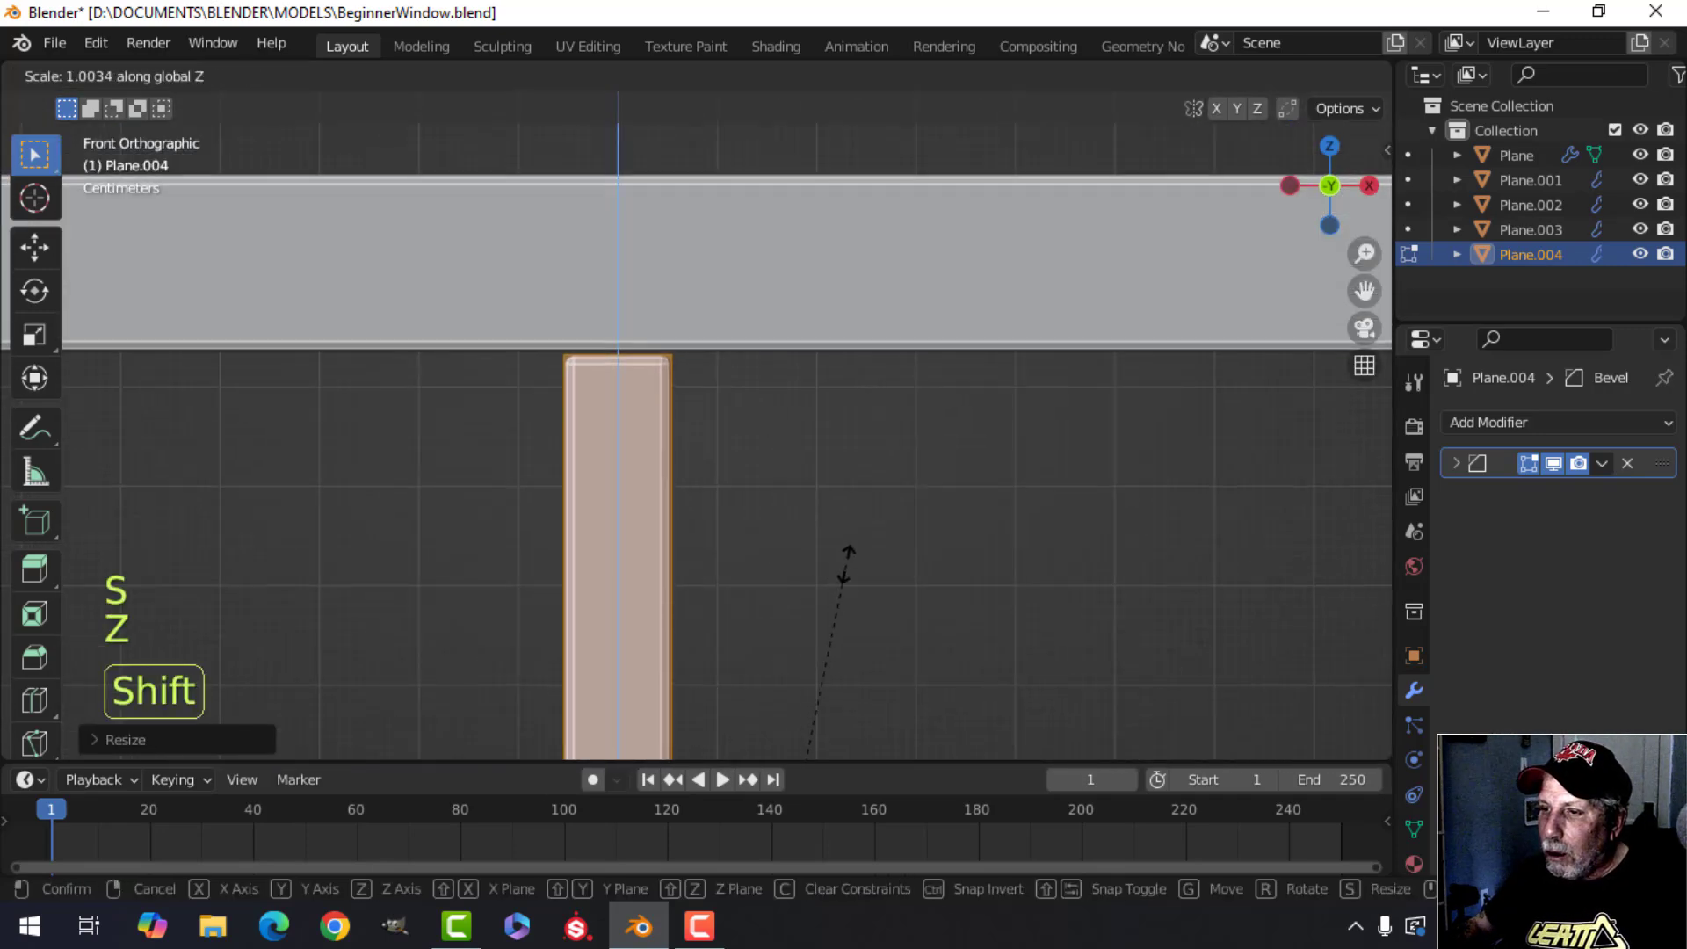
pyautogui.click(881, 514)
pyautogui.press('Tab')
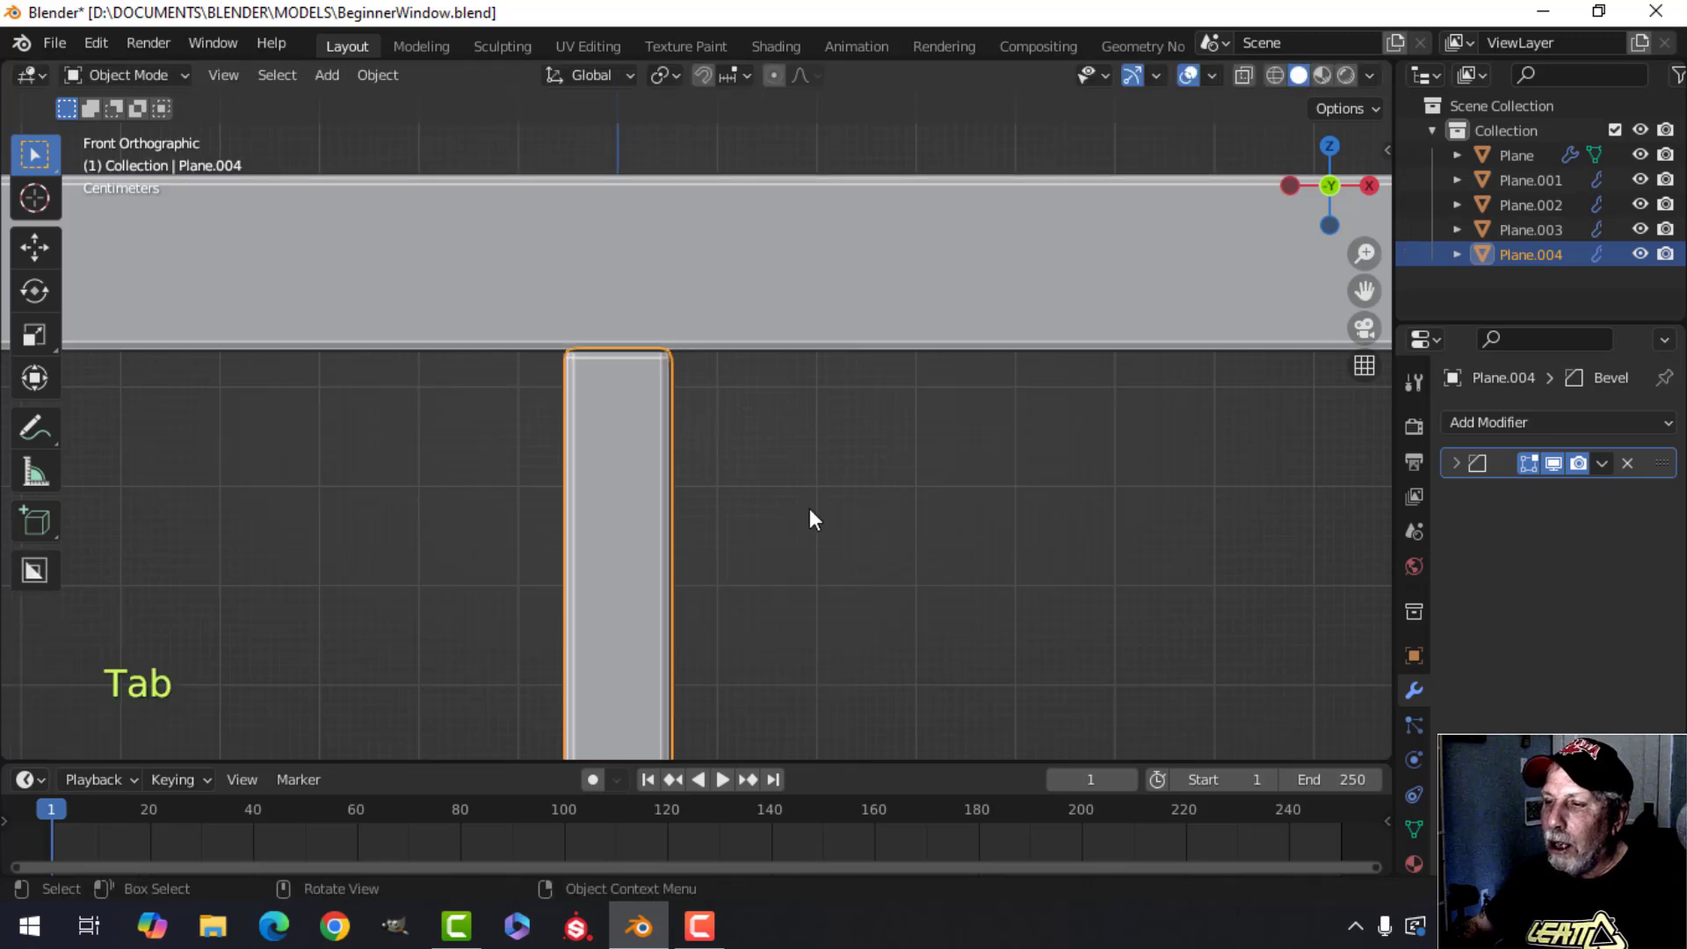
# Deselect everything and orbit and zoom around the frame to inspect how the vertical bar fits.
pyautogui.scroll(-3, 810, 515)
pyautogui.scroll(-2, 802, 554)
pyautogui.hotkey('alt', 'a')
pyautogui.moveTo(780, 580); pyautogui.dragTo(950, 532, button='middle')
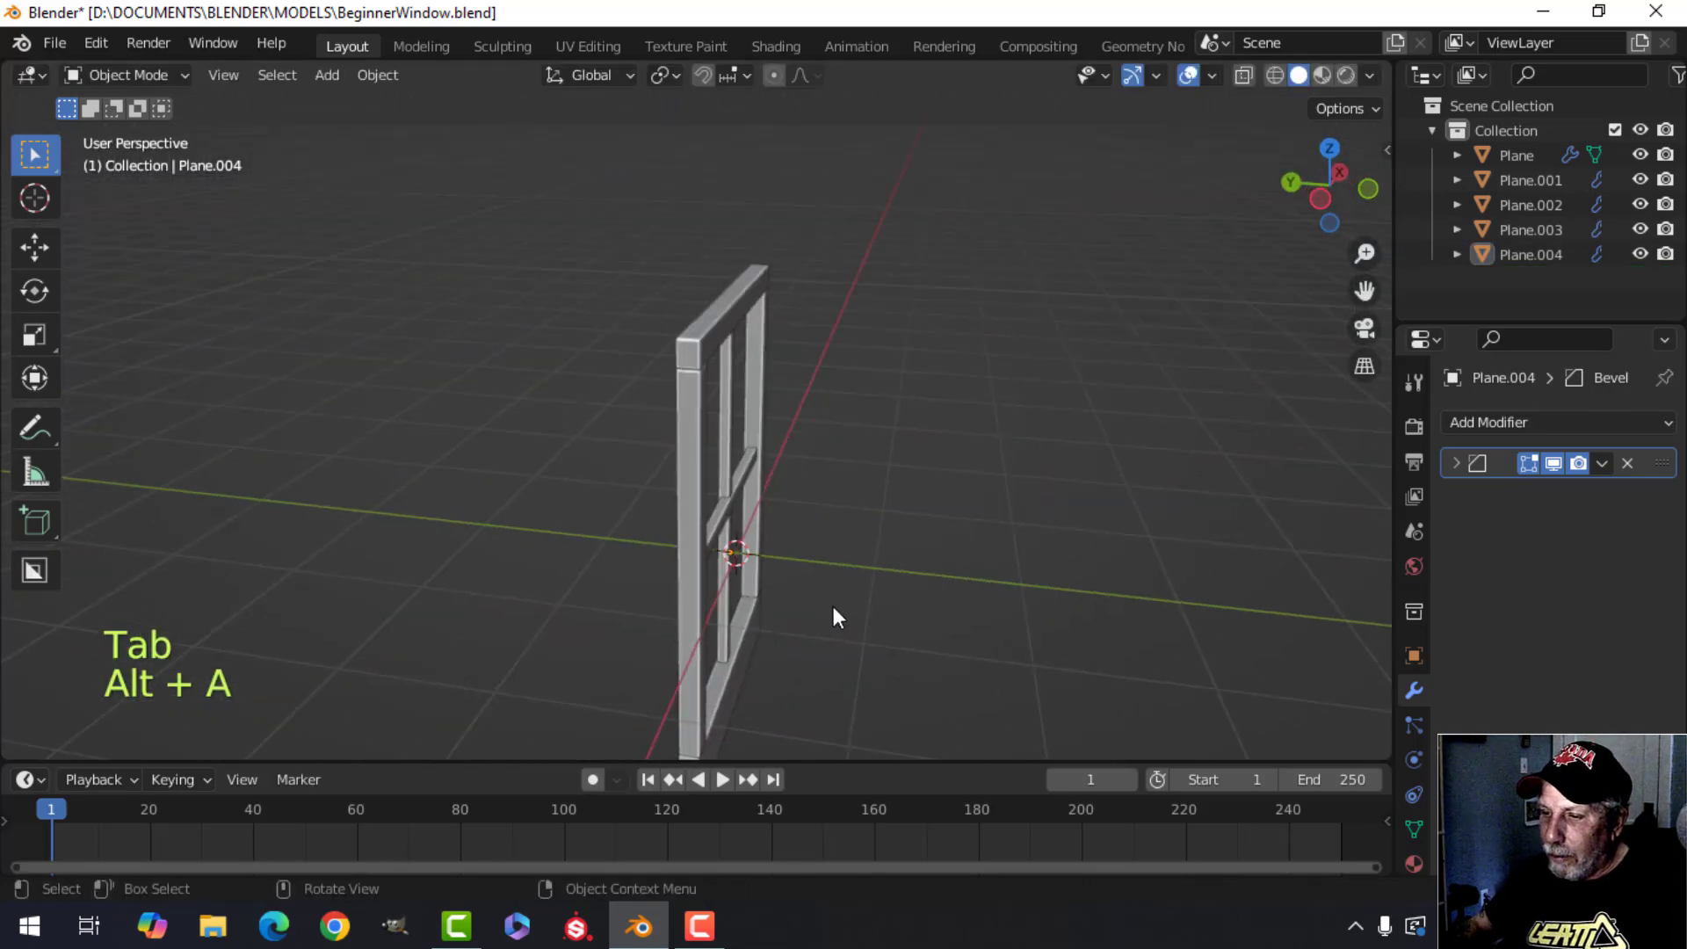
pyautogui.scroll(3, 830, 604)
pyautogui.keyDown('shift'); pyautogui.moveTo(830, 604); pyautogui.dragTo(783, 391, button='middle'); pyautogui.keyUp('shift')
pyautogui.scroll(-1, 763, 457)
pyautogui.scroll(4, 744, 538)
pyautogui.keyDown('shift'); pyautogui.moveTo(819, 575); pyautogui.dragTo(629, 581, button='middle'); pyautogui.keyUp('shift')
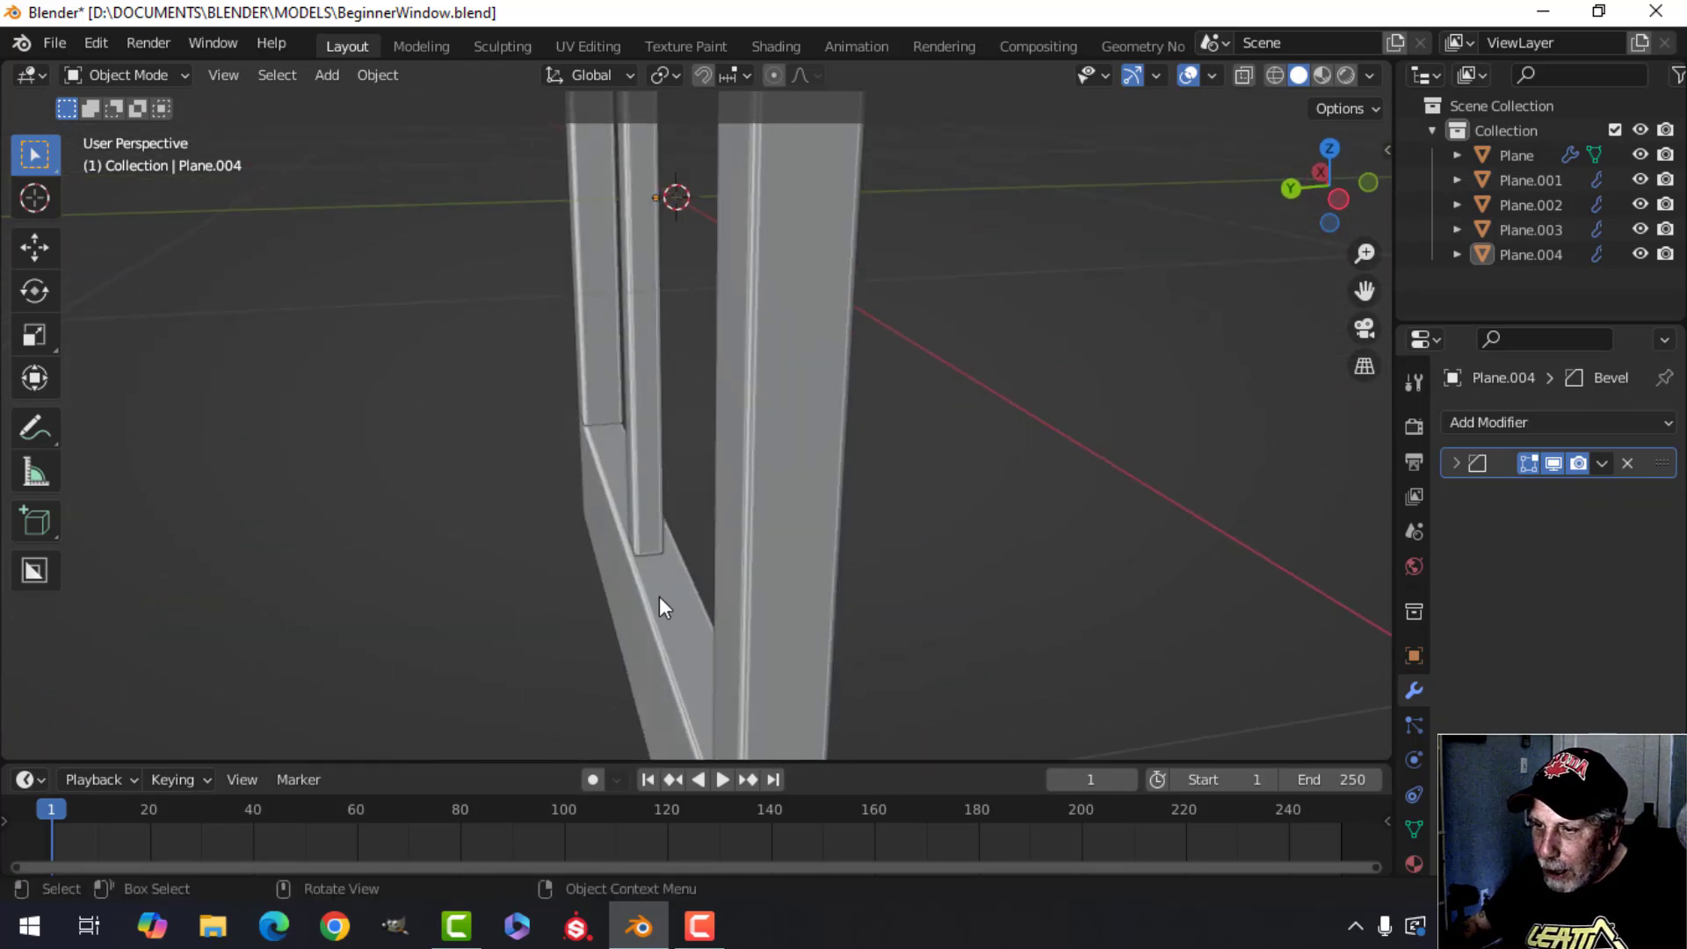
pyautogui.keyDown('shift'); pyautogui.moveTo(492, 559); pyautogui.dragTo(583, 595, button='middle'); pyautogui.keyUp('shift')
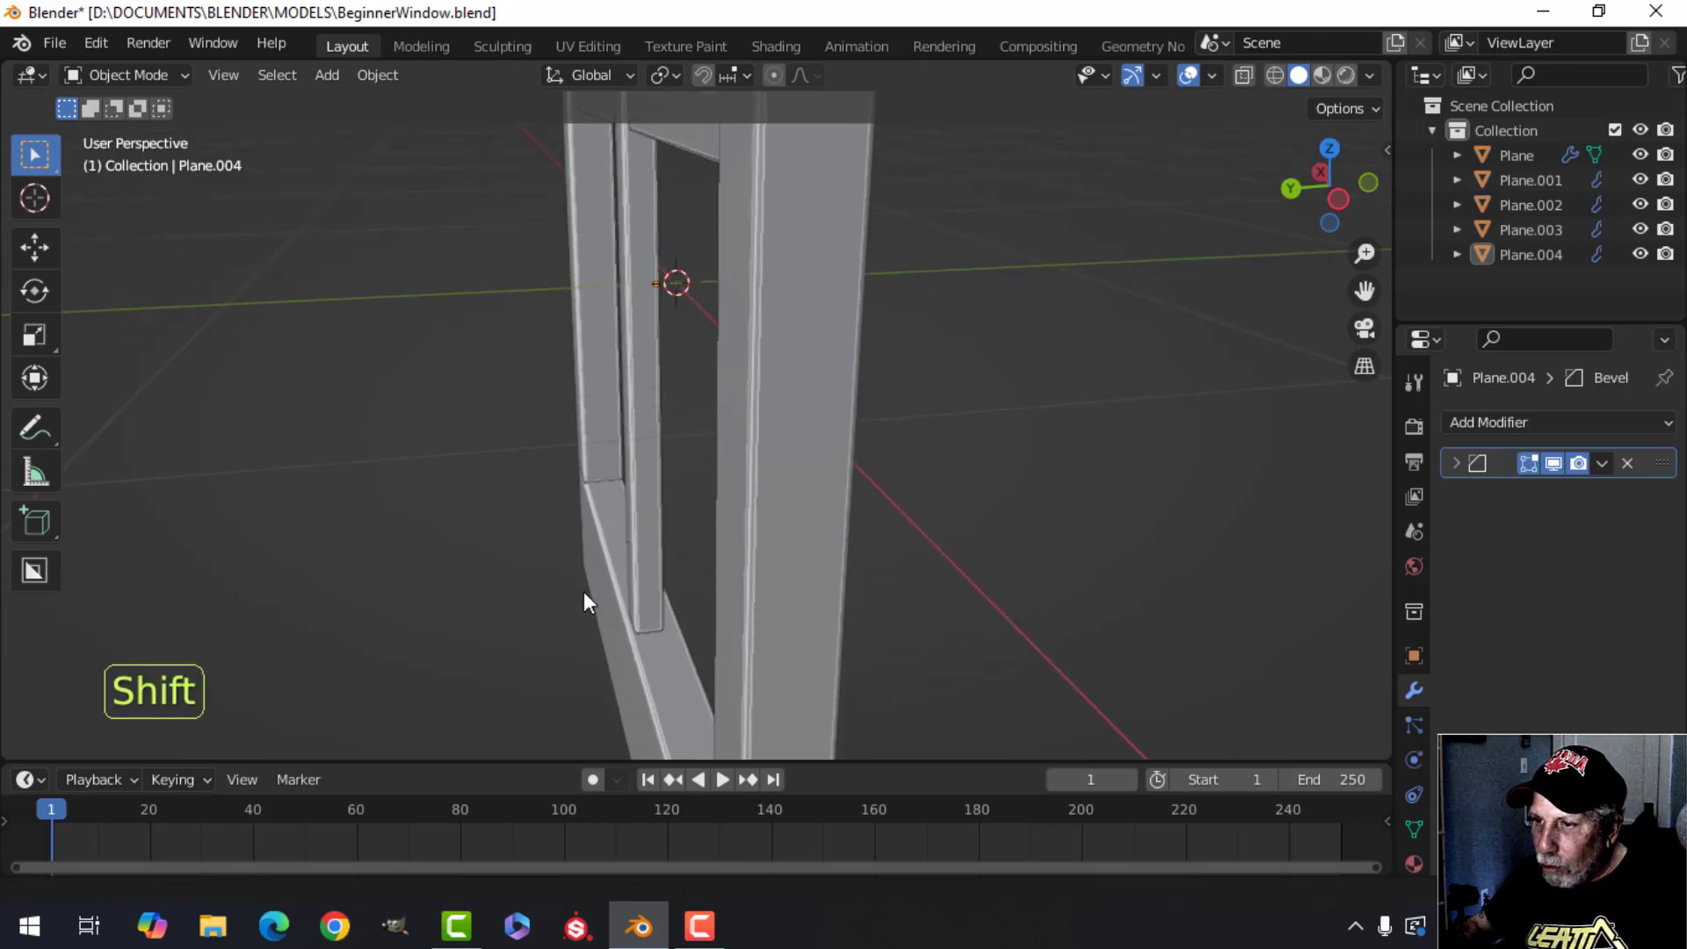
# Select the vertical bar, move it along Y, and undo the move.
pyautogui.click(633, 498)
pyautogui.press('g')
pyautogui.press('y')
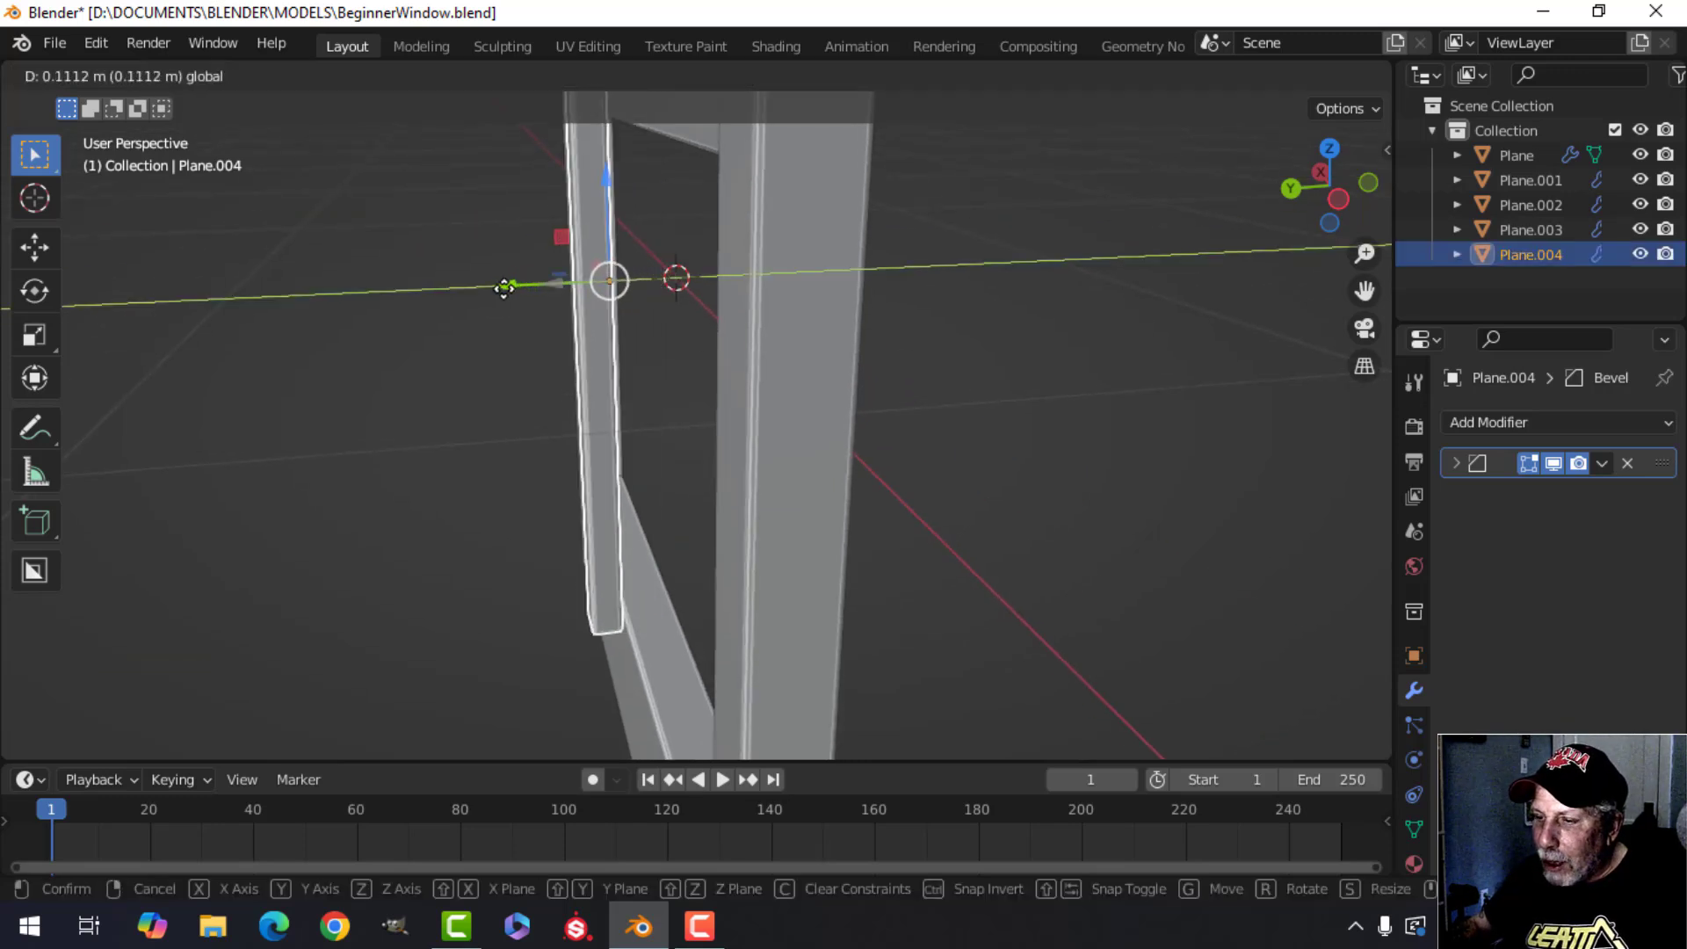
pyautogui.click(989, 397)
pyautogui.hotkey('ctrl', 'z')
# Orbit, pan and zoom around the whole window frame to inspect it from several angles.
pyautogui.moveTo(1009, 427); pyautogui.dragTo(728, 508, button='middle')
pyautogui.hotkey('alt', 'a')
pyautogui.scroll(-4, 694, 435)
pyautogui.moveTo(727, 508); pyautogui.dragTo(779, 504, button='middle')
pyautogui.scroll(-4, 765, 475)
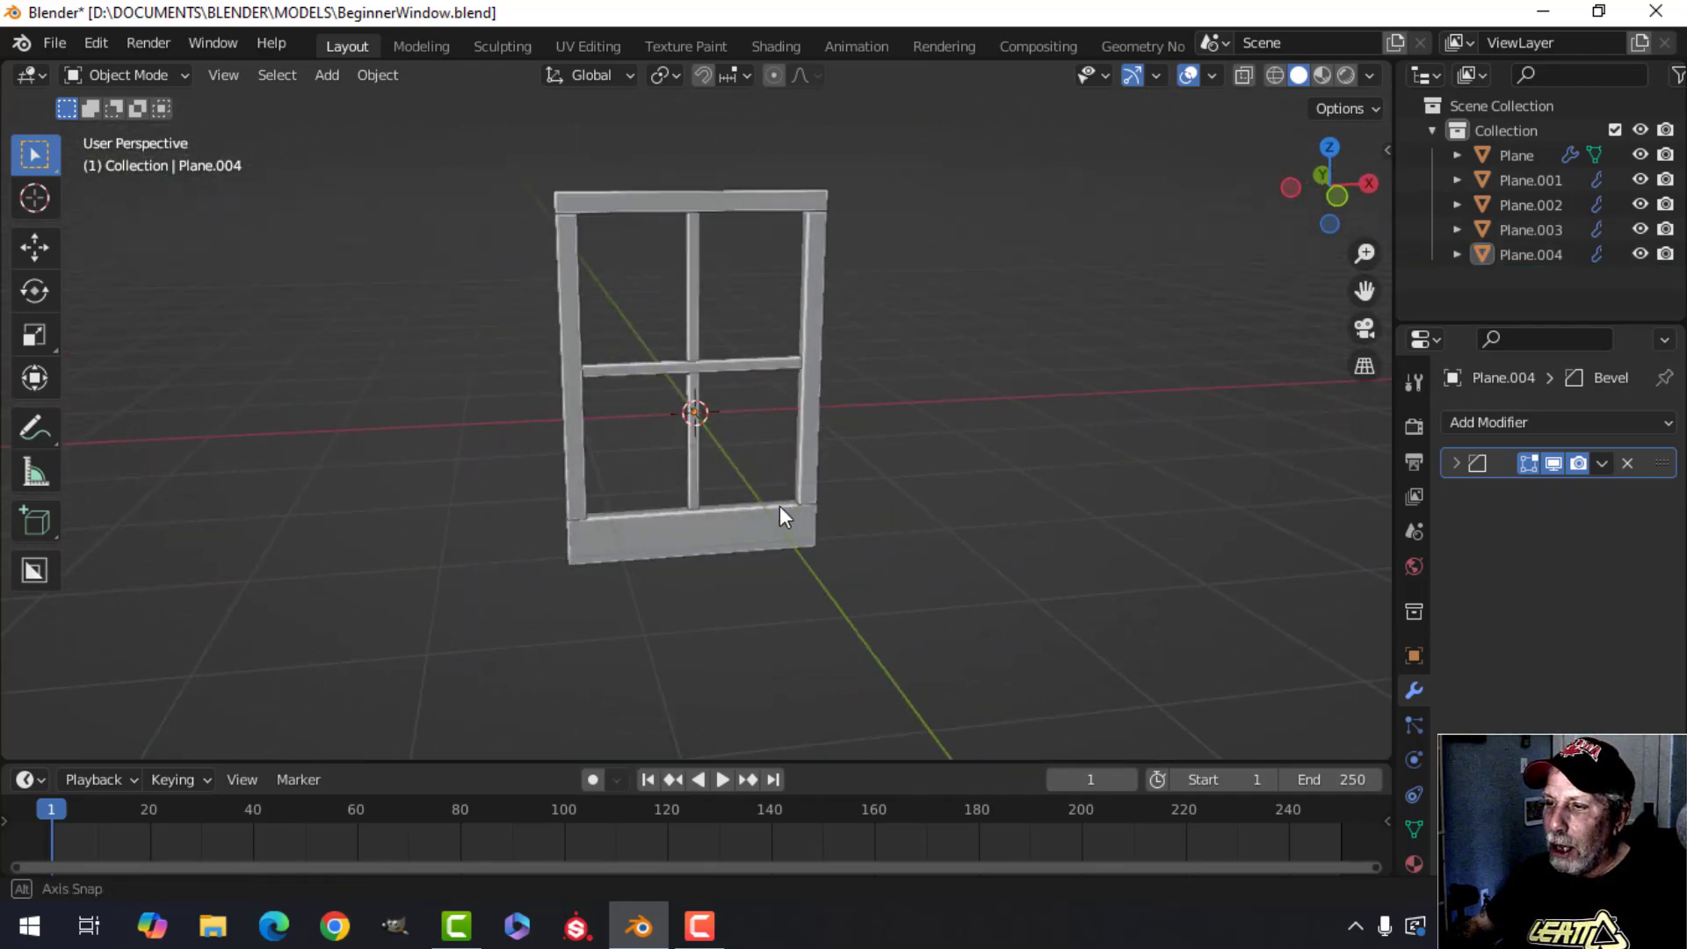
pyautogui.scroll(5, 777, 487)
pyautogui.moveTo(595, 538); pyautogui.dragTo(915, 537, button='middle')
pyautogui.keyDown('shift'); pyautogui.moveTo(750, 479); pyautogui.dragTo(737, 569, button='middle'); pyautogui.keyUp('shift')
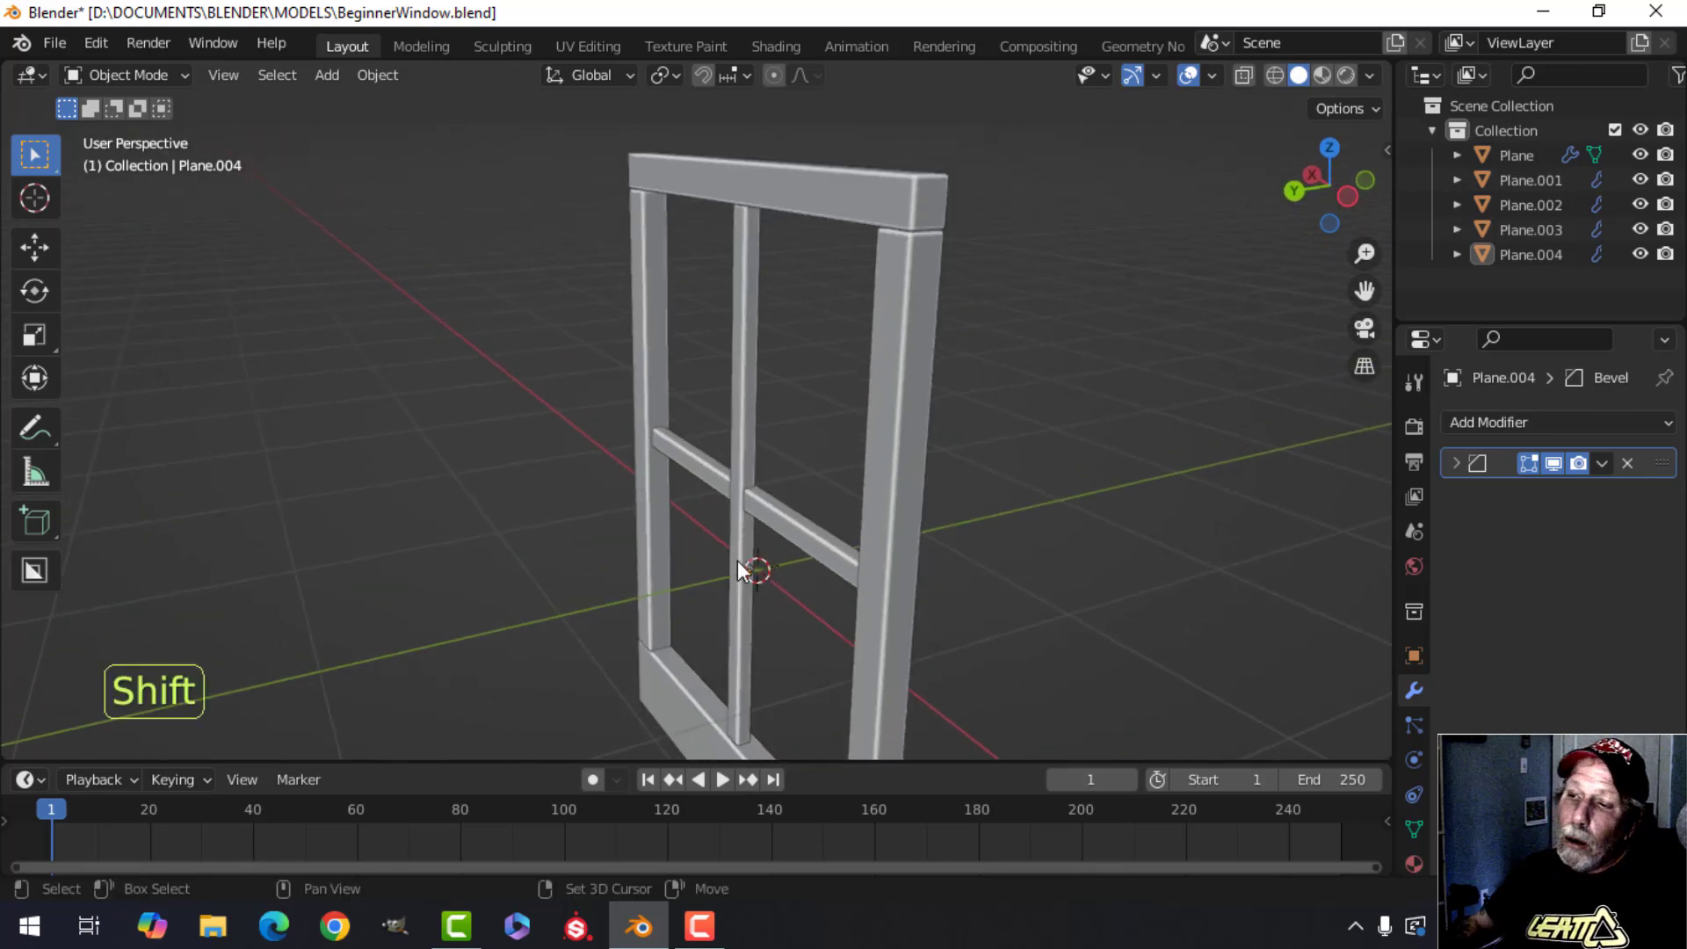
pyautogui.keyDown('shift'); pyautogui.moveTo(731, 450); pyautogui.dragTo(700, 476, button='middle'); pyautogui.keyUp('shift')
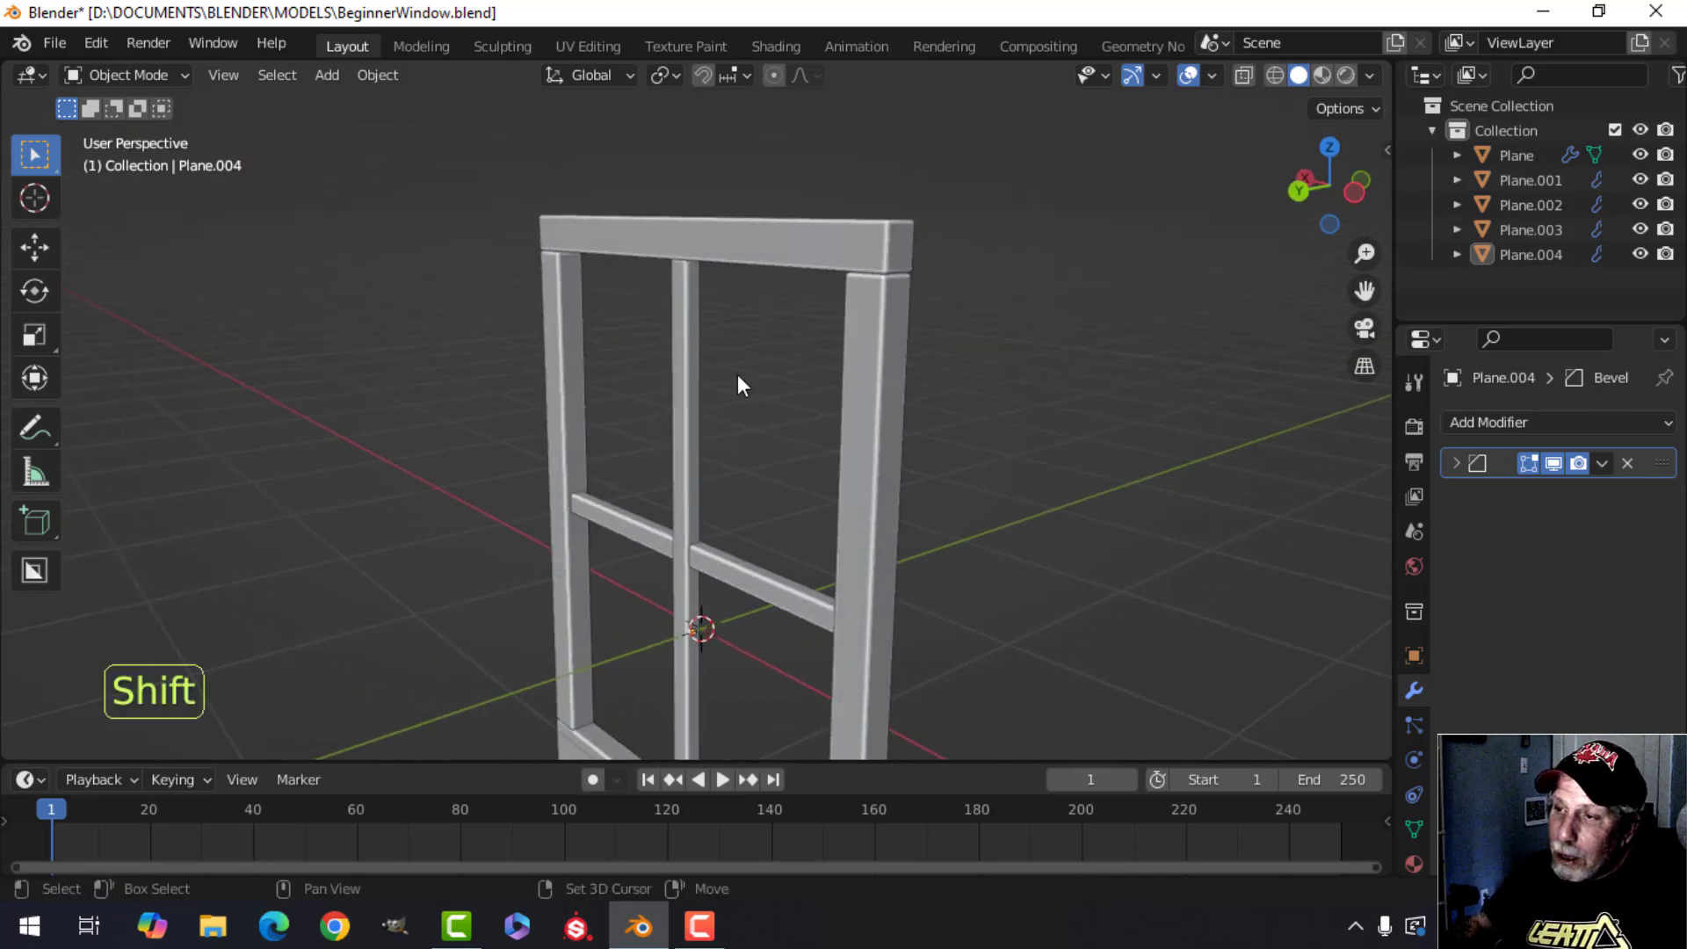
pyautogui.keyDown('shift'); pyautogui.moveTo(736, 375); pyautogui.dragTo(453, 418, button='middle'); pyautogui.keyUp('shift')
pyautogui.scroll(-3, 453, 414)
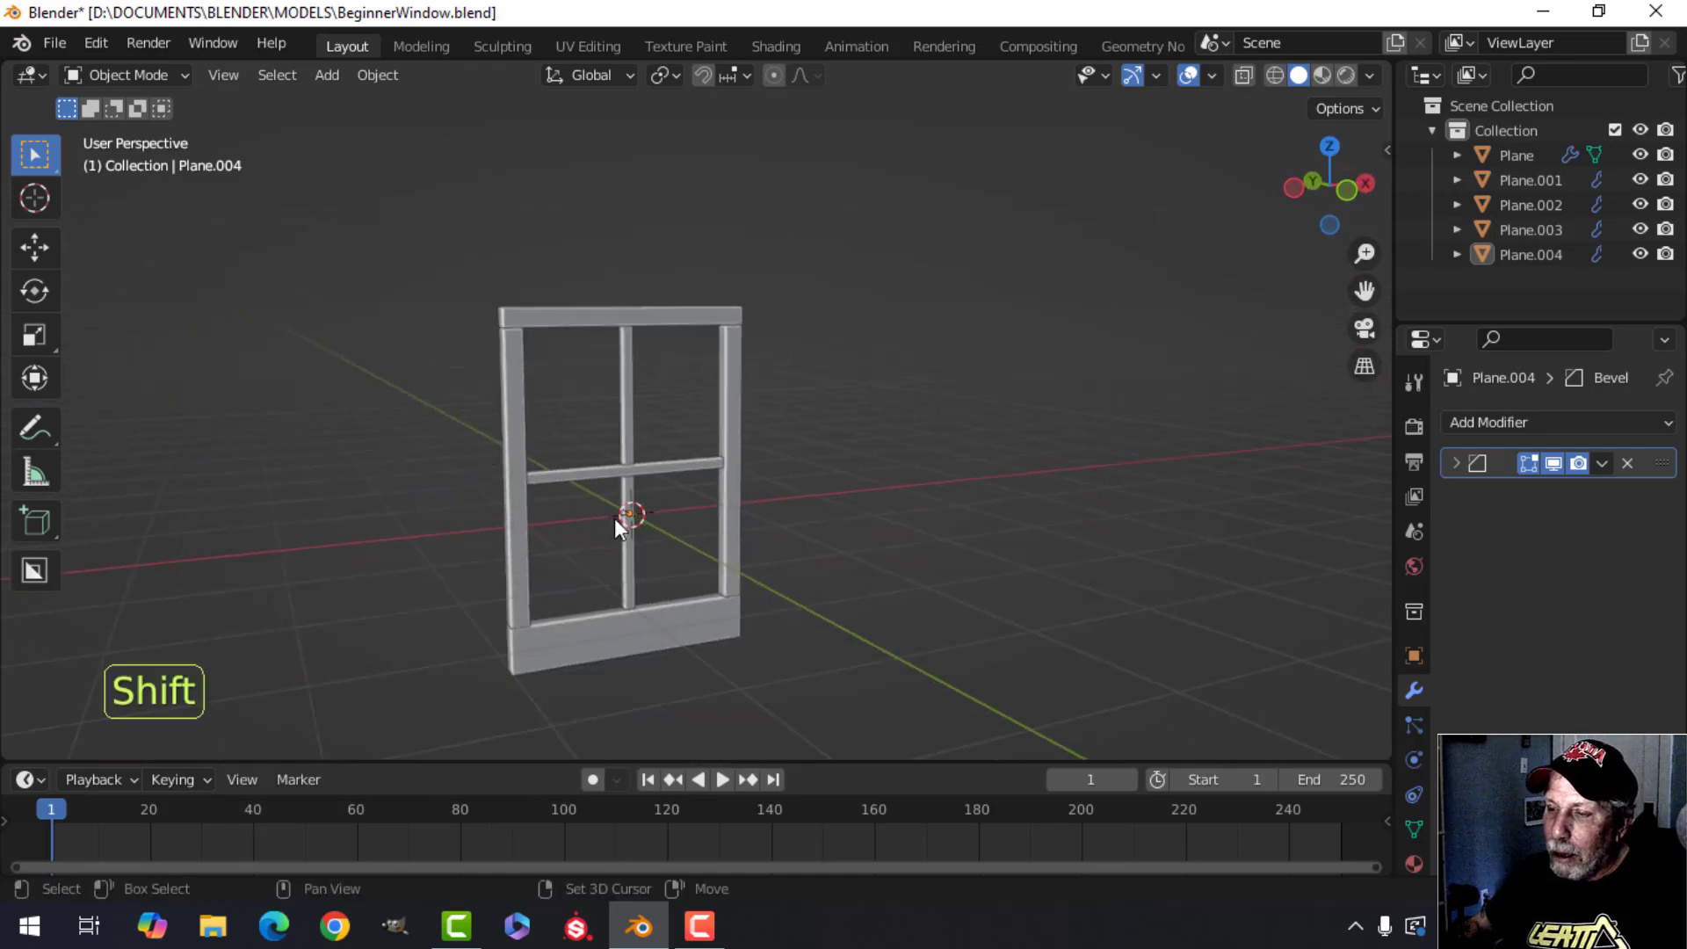
pyautogui.keyDown('shift'); pyautogui.moveTo(615, 519); pyautogui.dragTo(600, 425, button='middle'); pyautogui.keyUp('shift')
pyautogui.moveTo(600, 426); pyautogui.dragTo(638, 436, button='middle')
pyautogui.keyDown('shift'); pyautogui.moveTo(638, 436); pyautogui.dragTo(625, 462, button='middle'); pyautogui.keyUp('shift')
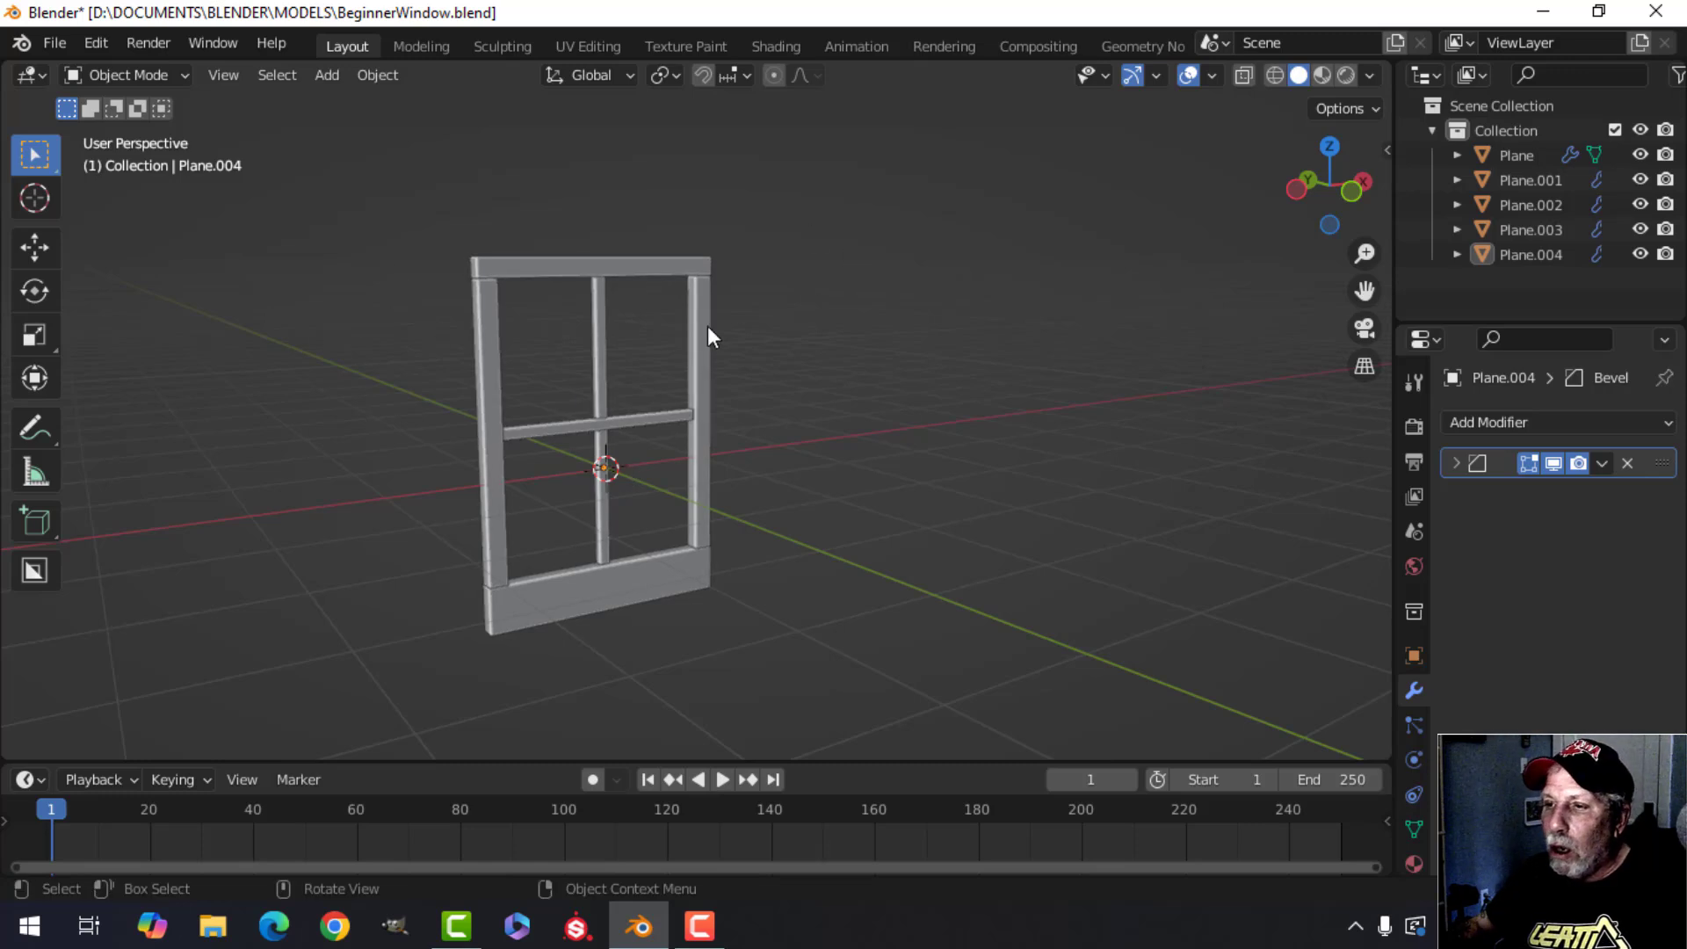
pyautogui.moveTo(835, 328); pyautogui.dragTo(699, 327, button='middle')
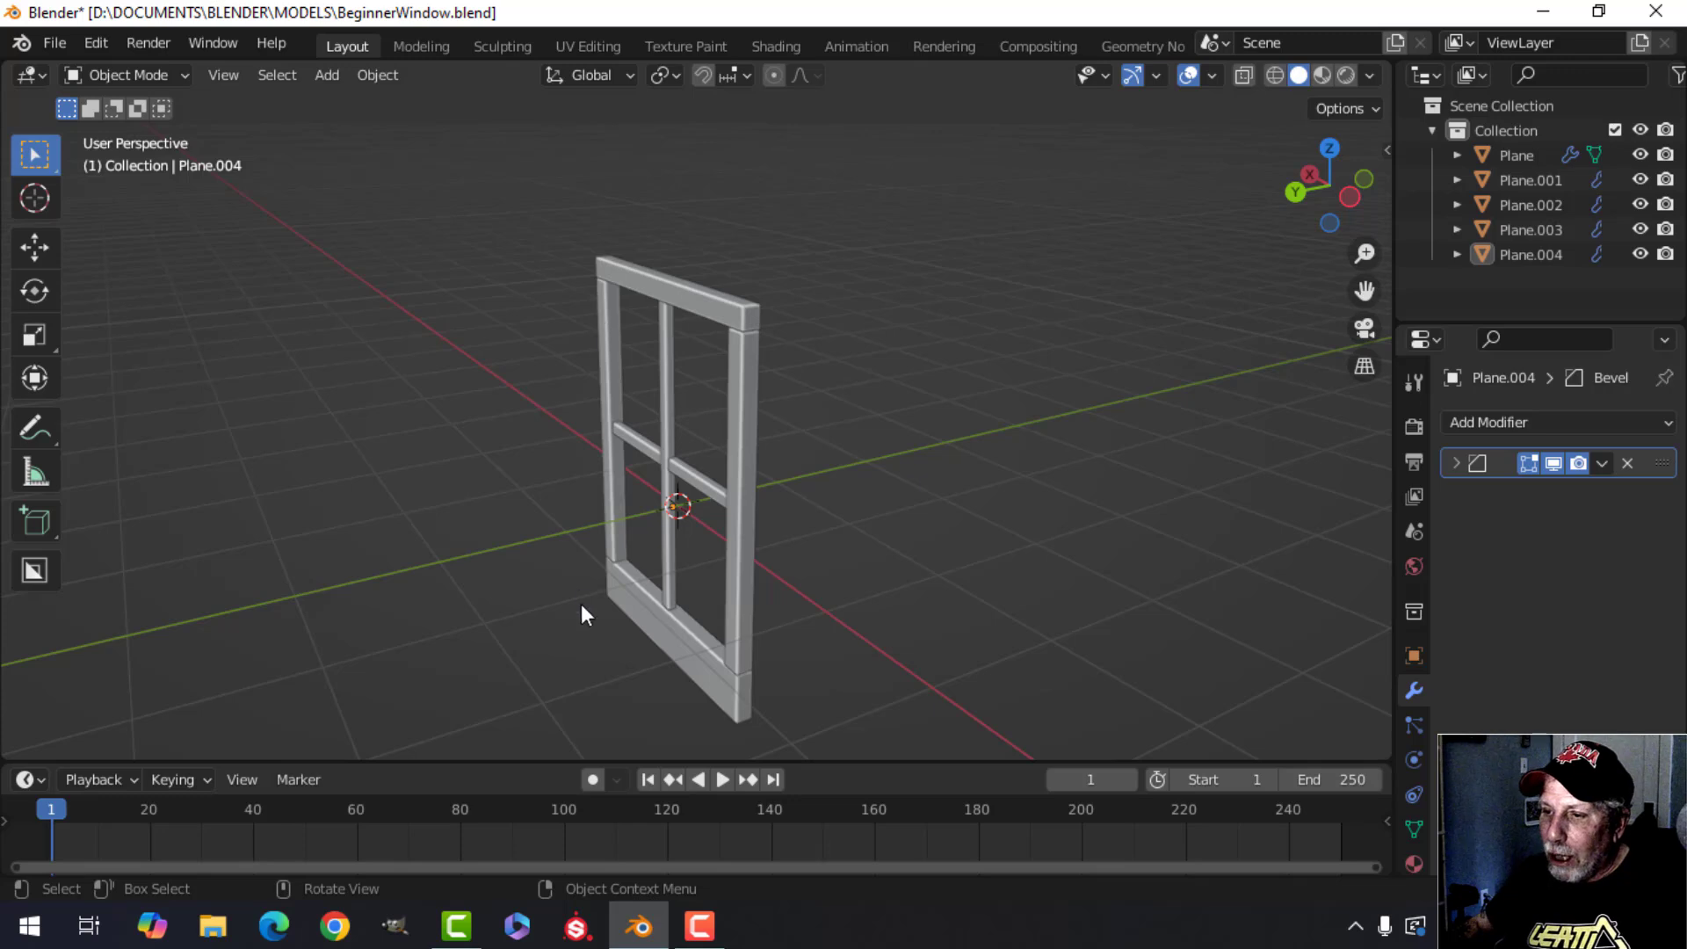
# Turn on the Statistics overlay in the viewport.
pyautogui.click(1213, 74)
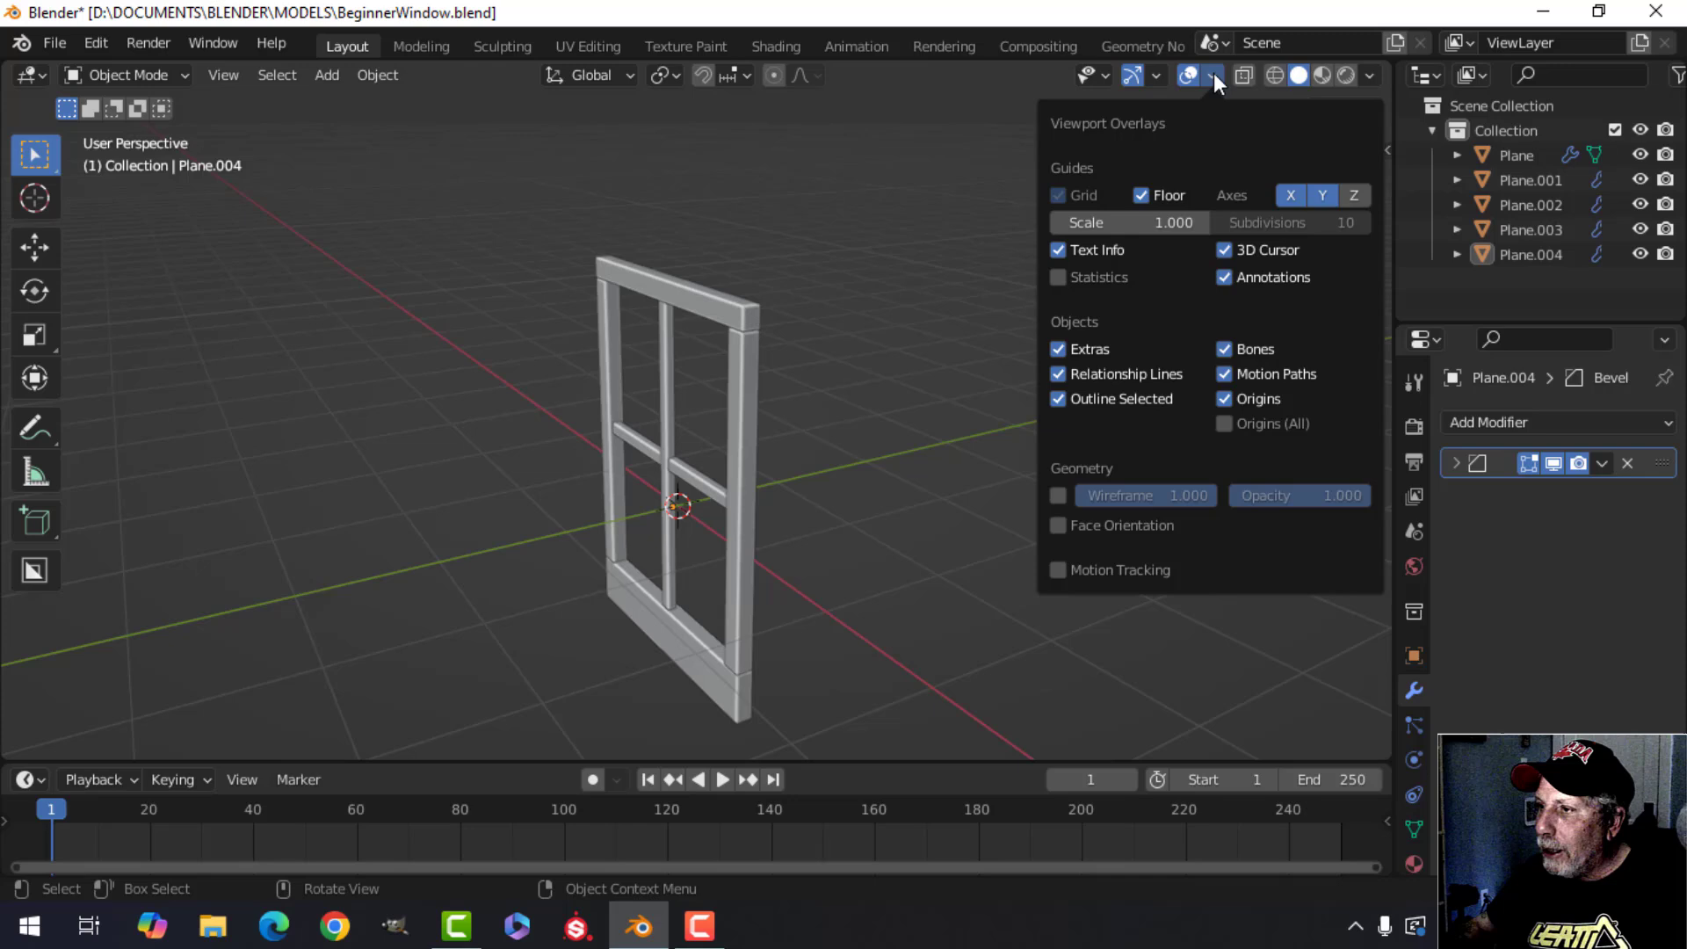
pyautogui.click(1079, 276)
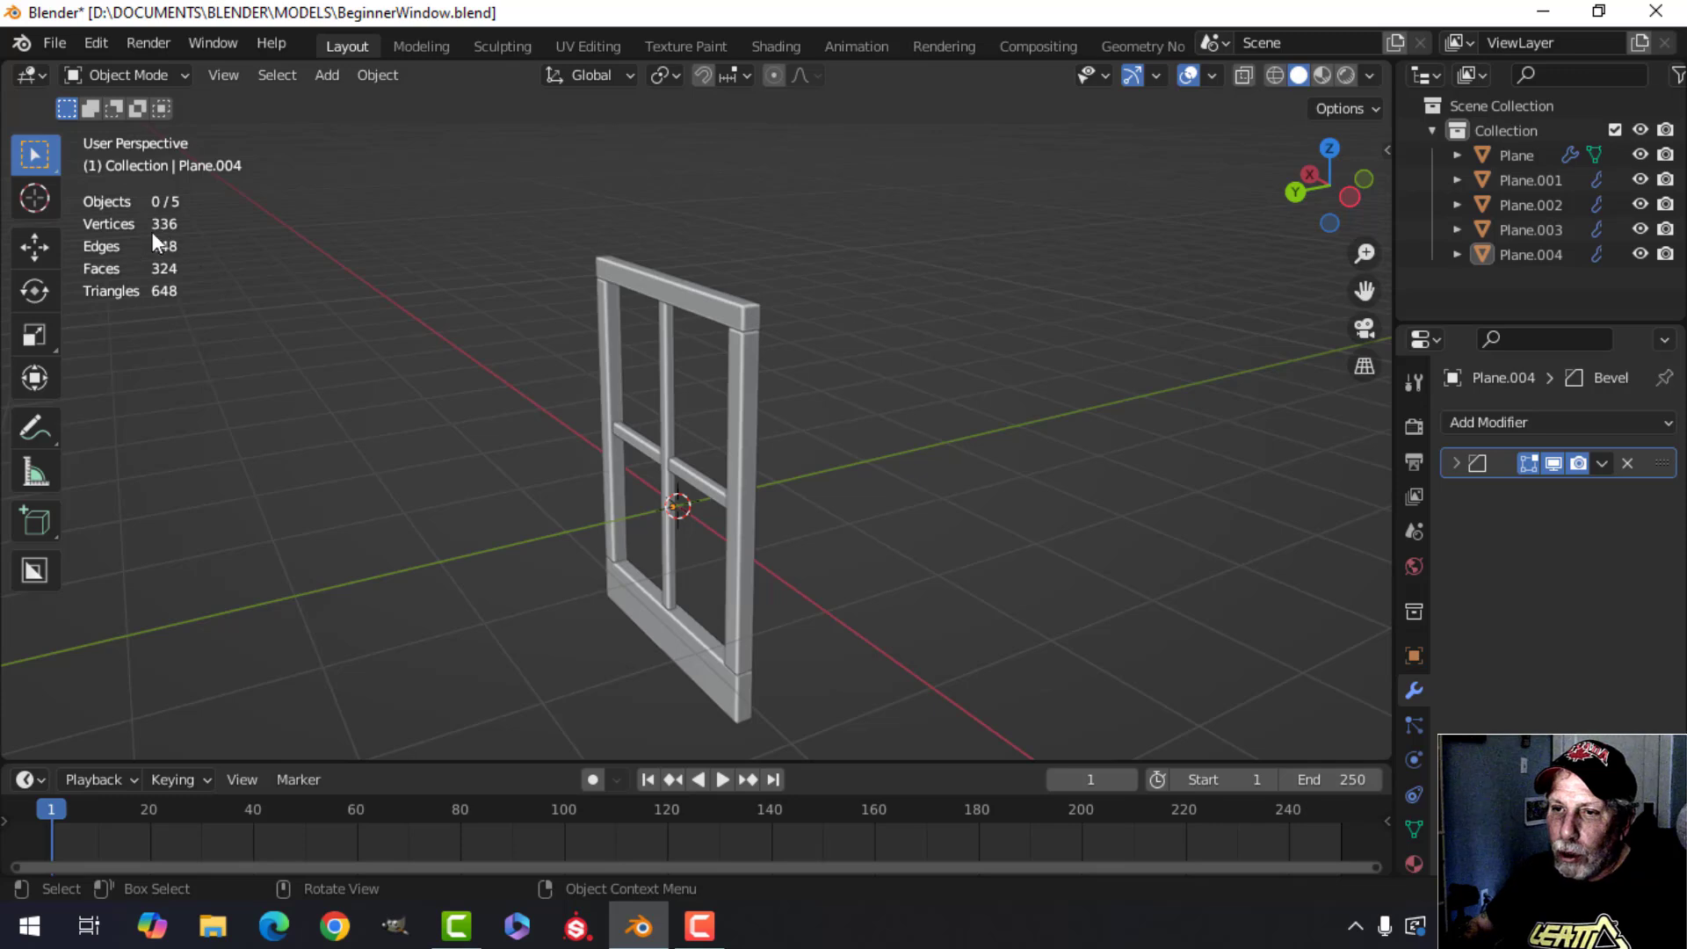
# Orbit and zoom around the frame to examine its geometry.
pyautogui.moveTo(738, 324); pyautogui.dragTo(584, 345, button='middle')
pyautogui.scroll(3, 509, 308)
pyautogui.scroll(-2, 532, 378)
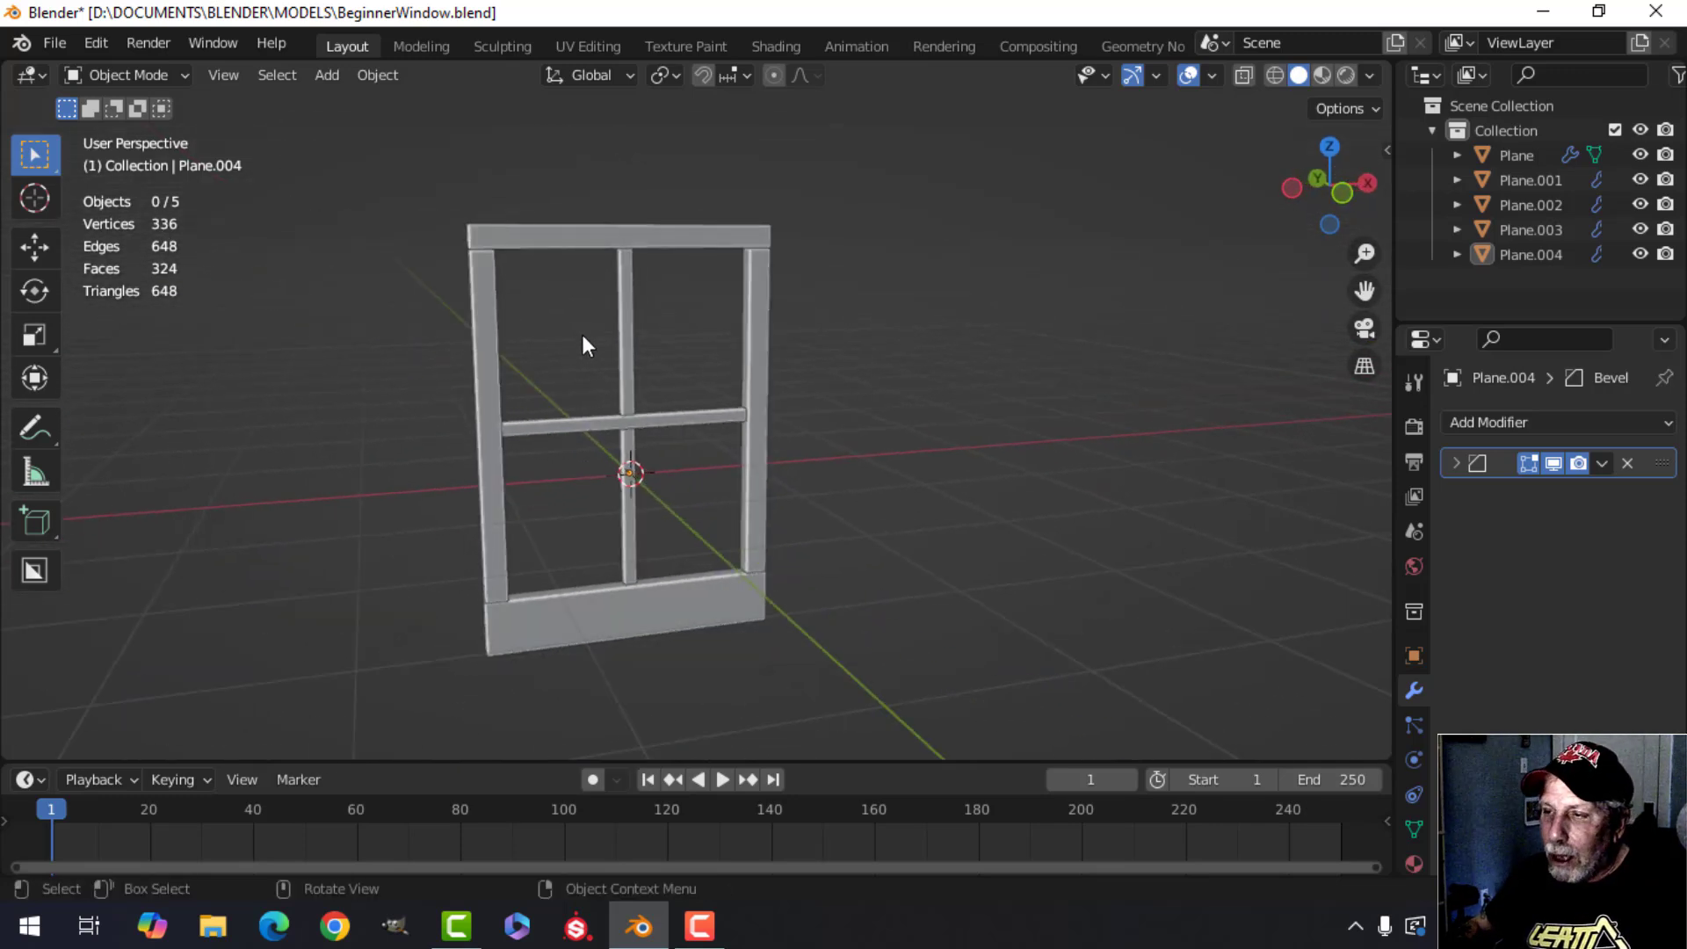
pyautogui.scroll(2, 585, 345)
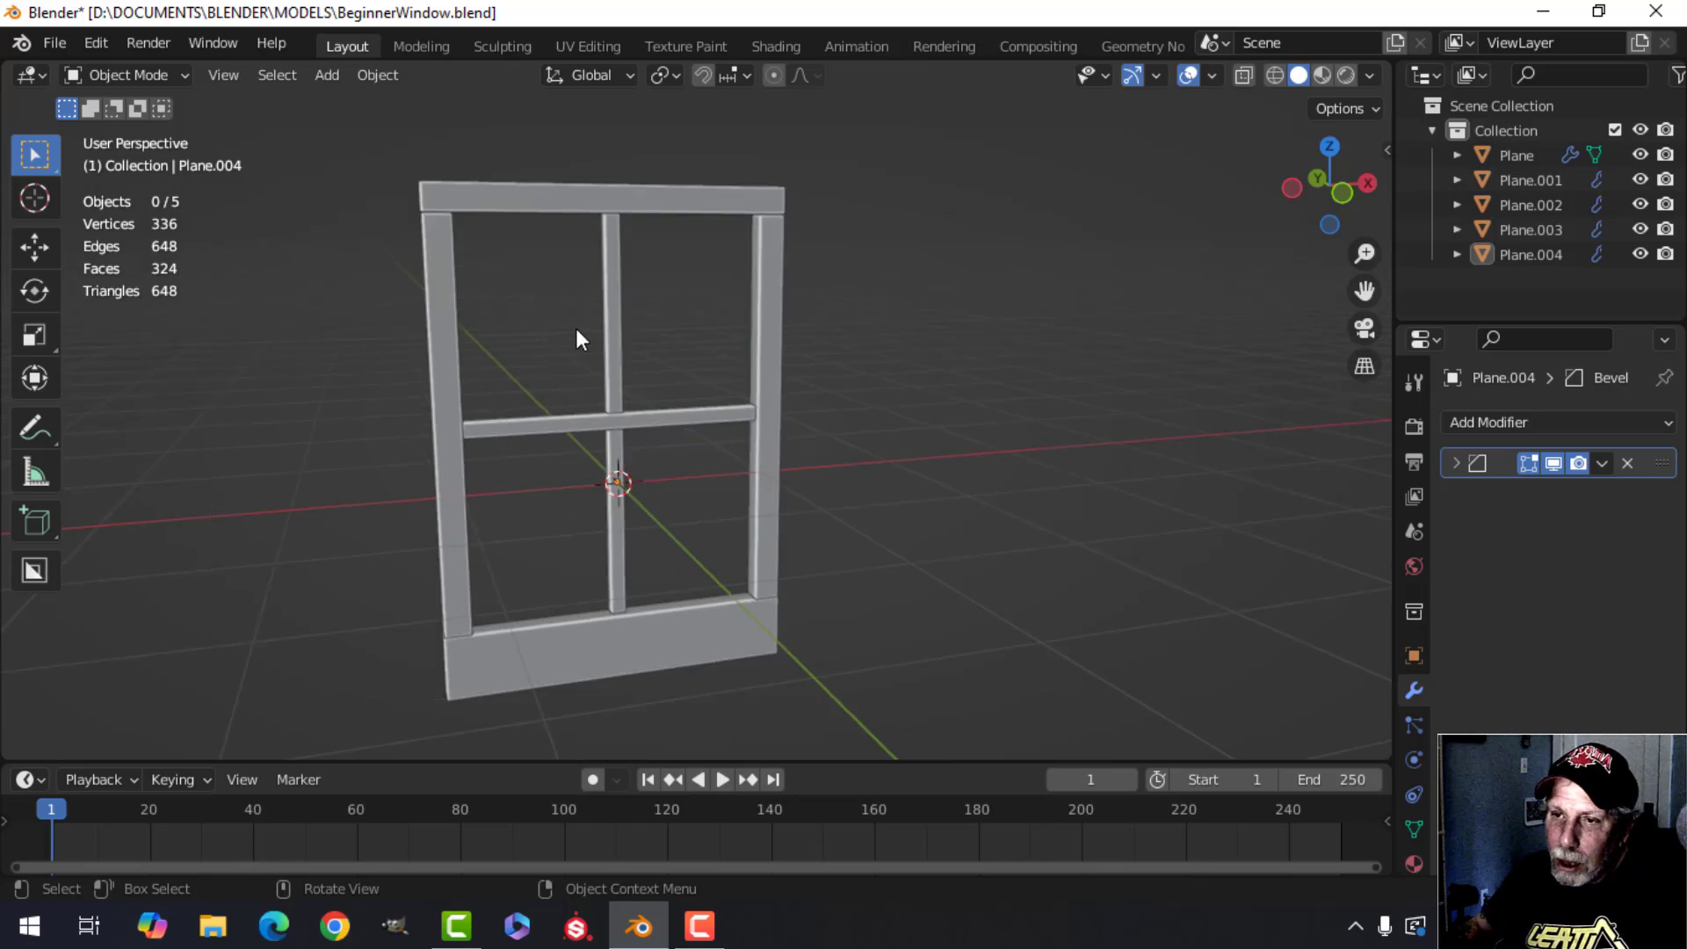
pyautogui.keyDown('shift'); pyautogui.moveTo(571, 315); pyautogui.dragTo(683, 302, button='middle'); pyautogui.keyUp('shift')
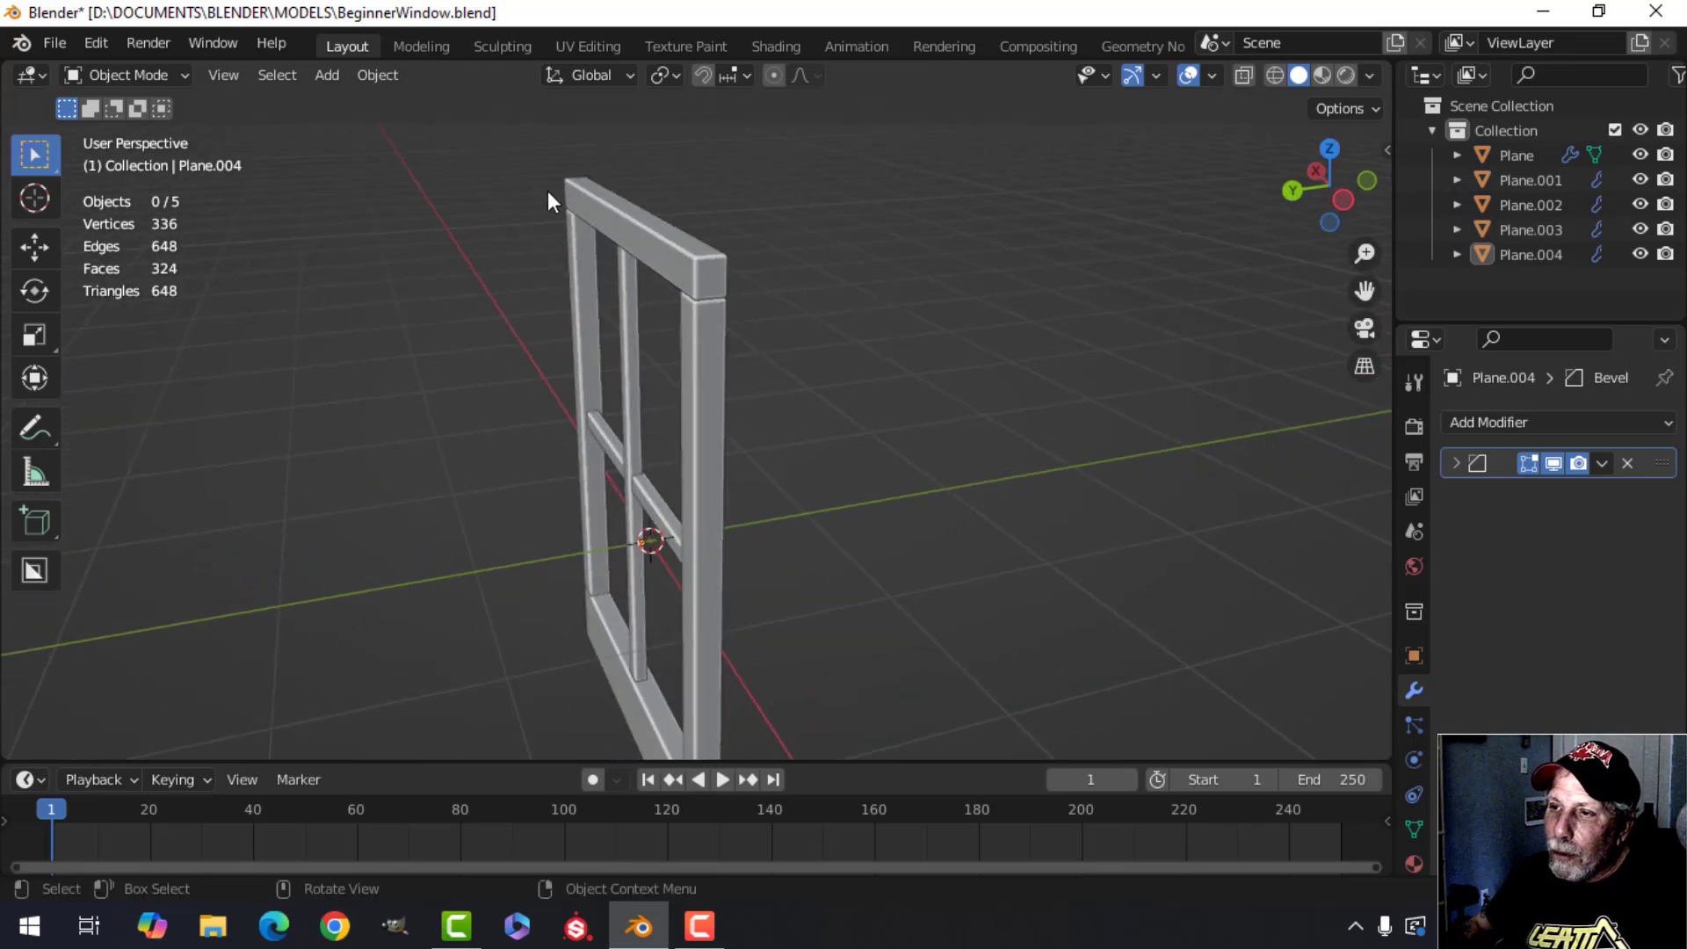
pyautogui.moveTo(687, 294); pyautogui.dragTo(643, 302, button='middle')
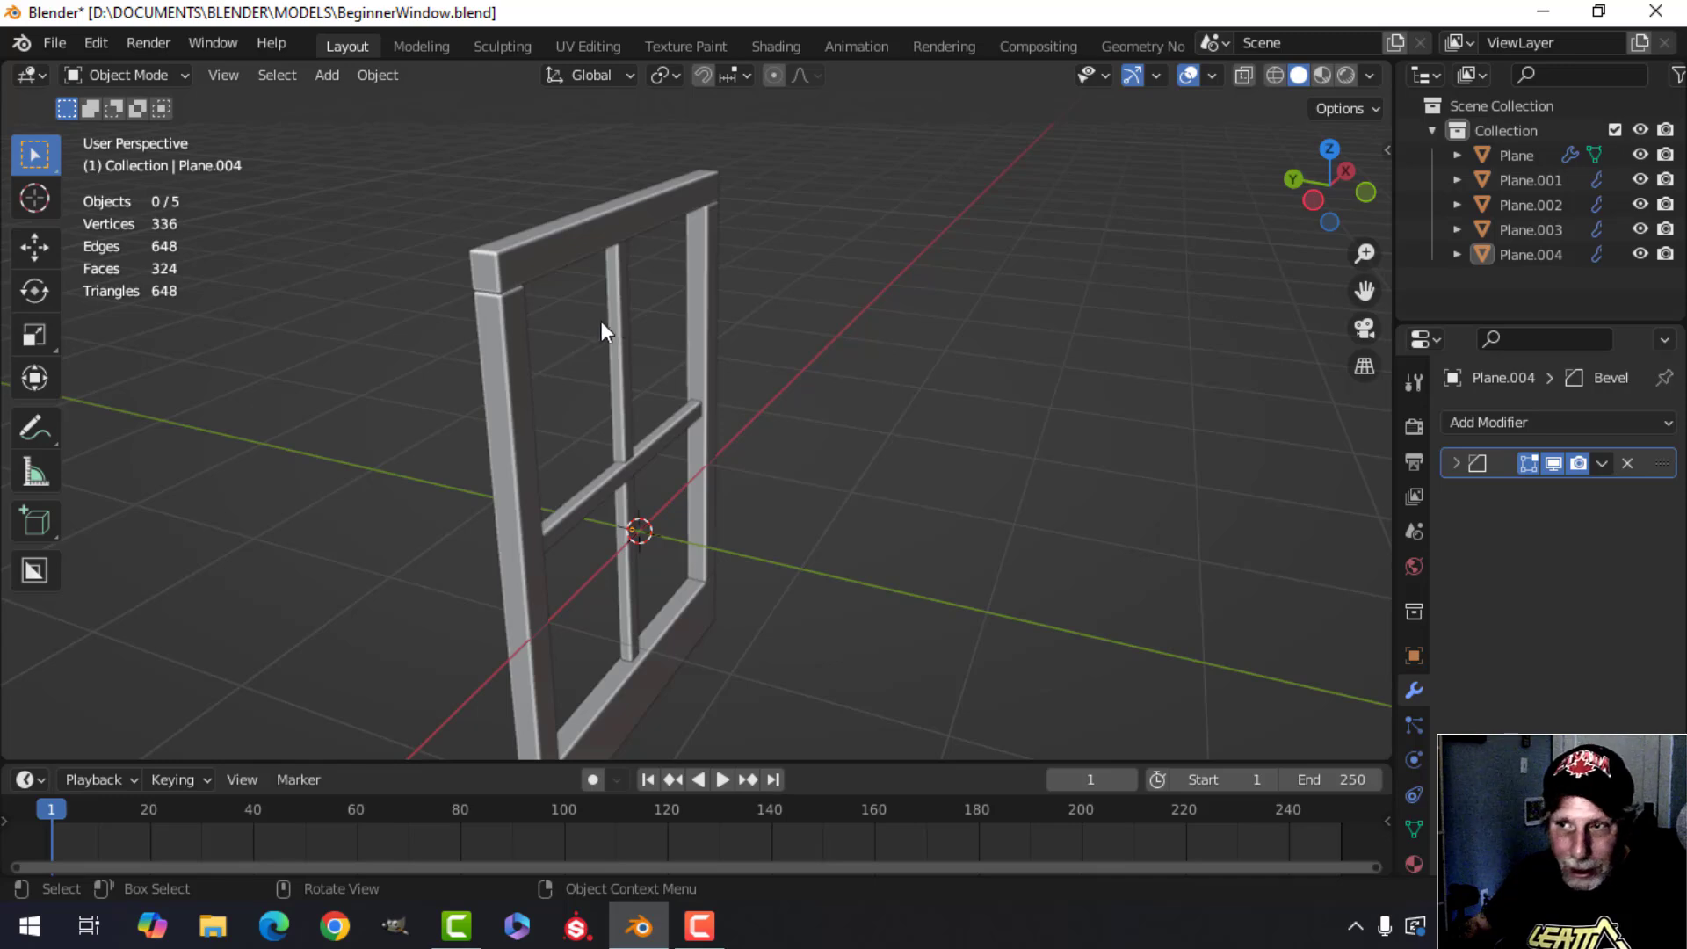
pyautogui.moveTo(654, 233); pyautogui.dragTo(793, 283, button='middle')
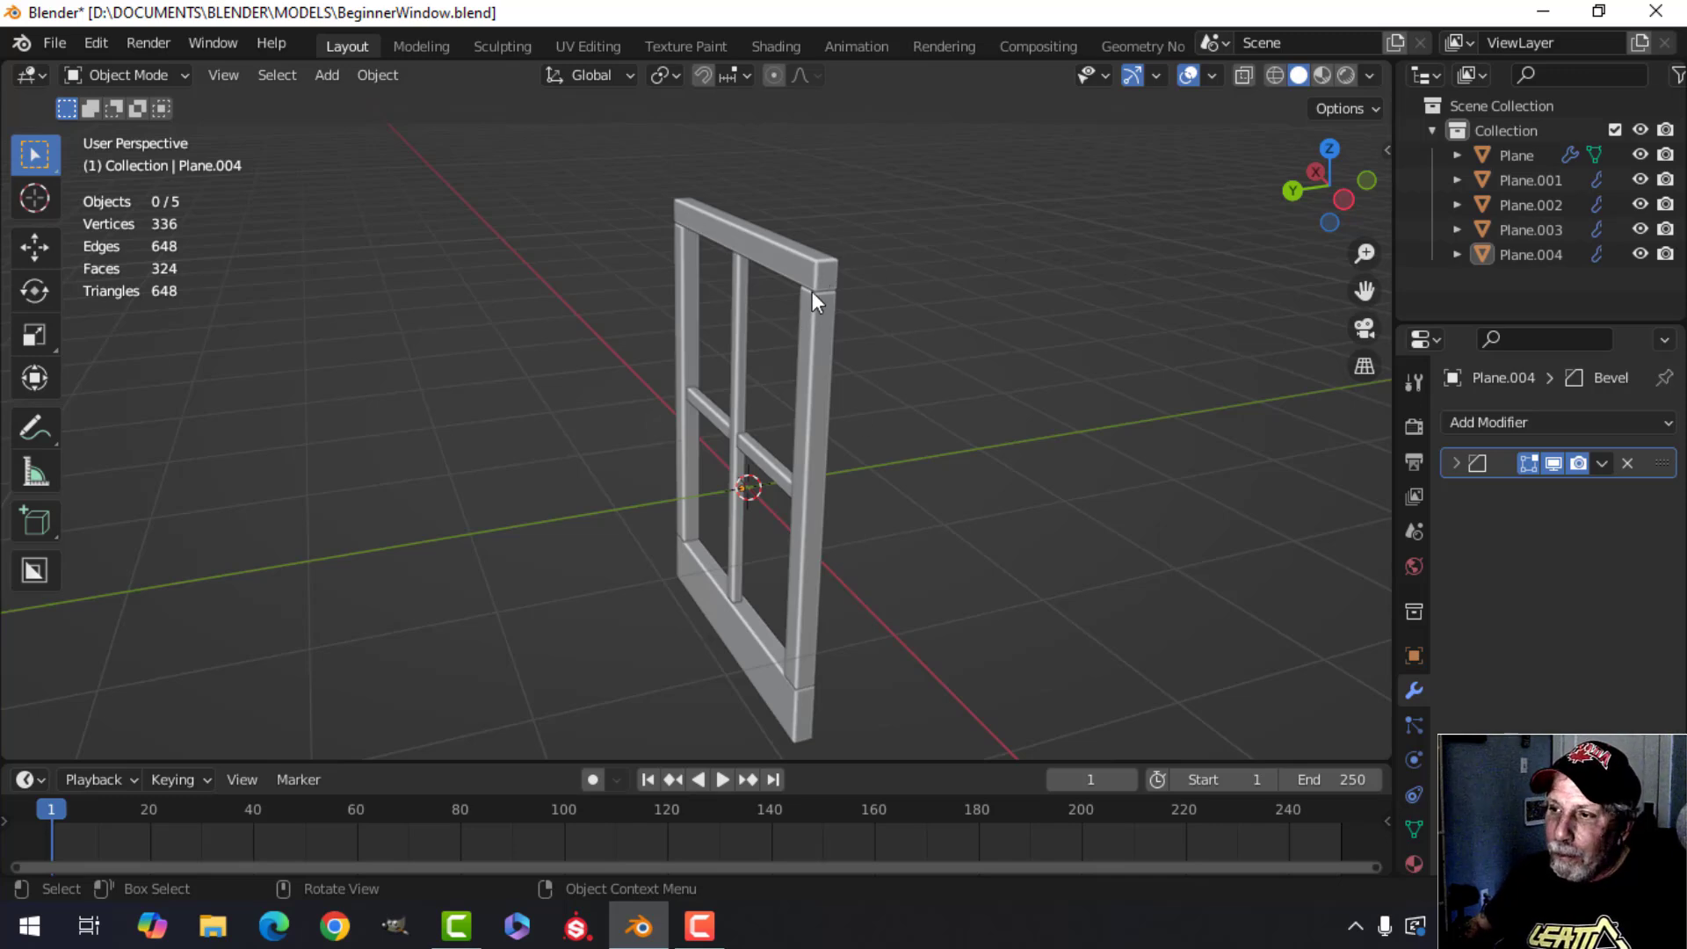
pyautogui.moveTo(812, 292); pyautogui.dragTo(783, 413, button='middle')
# Select the top bar and, in face select mode, delete one of its faces before leaving edit mode.
pyautogui.click(757, 272)
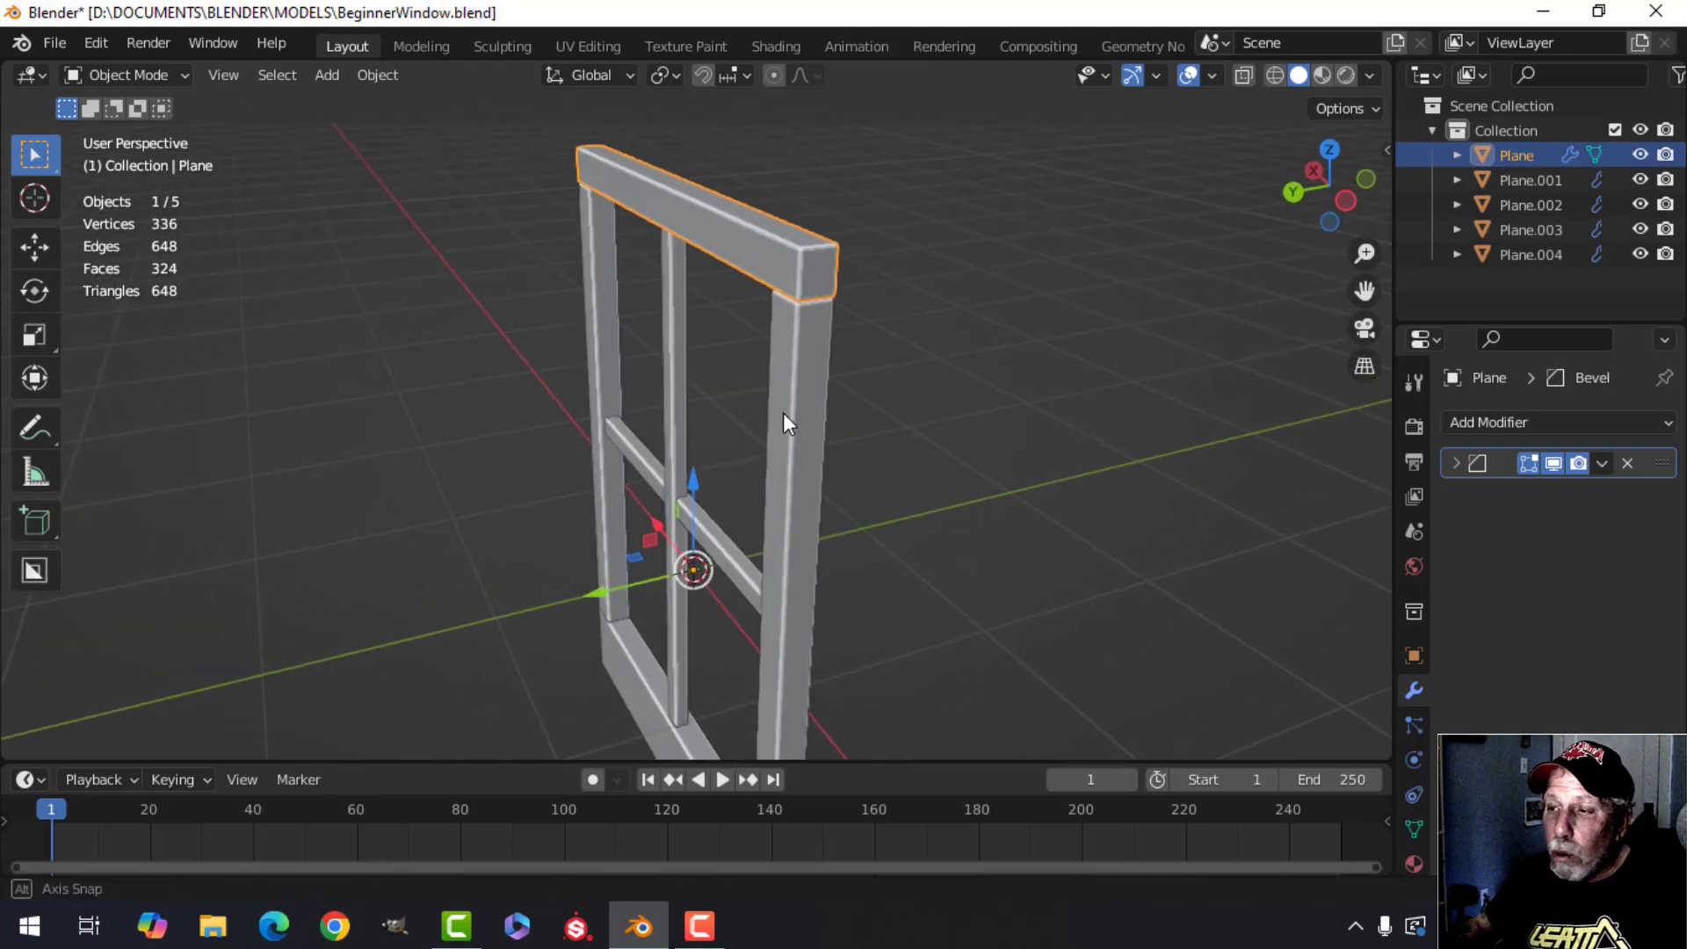
pyautogui.press('Tab')
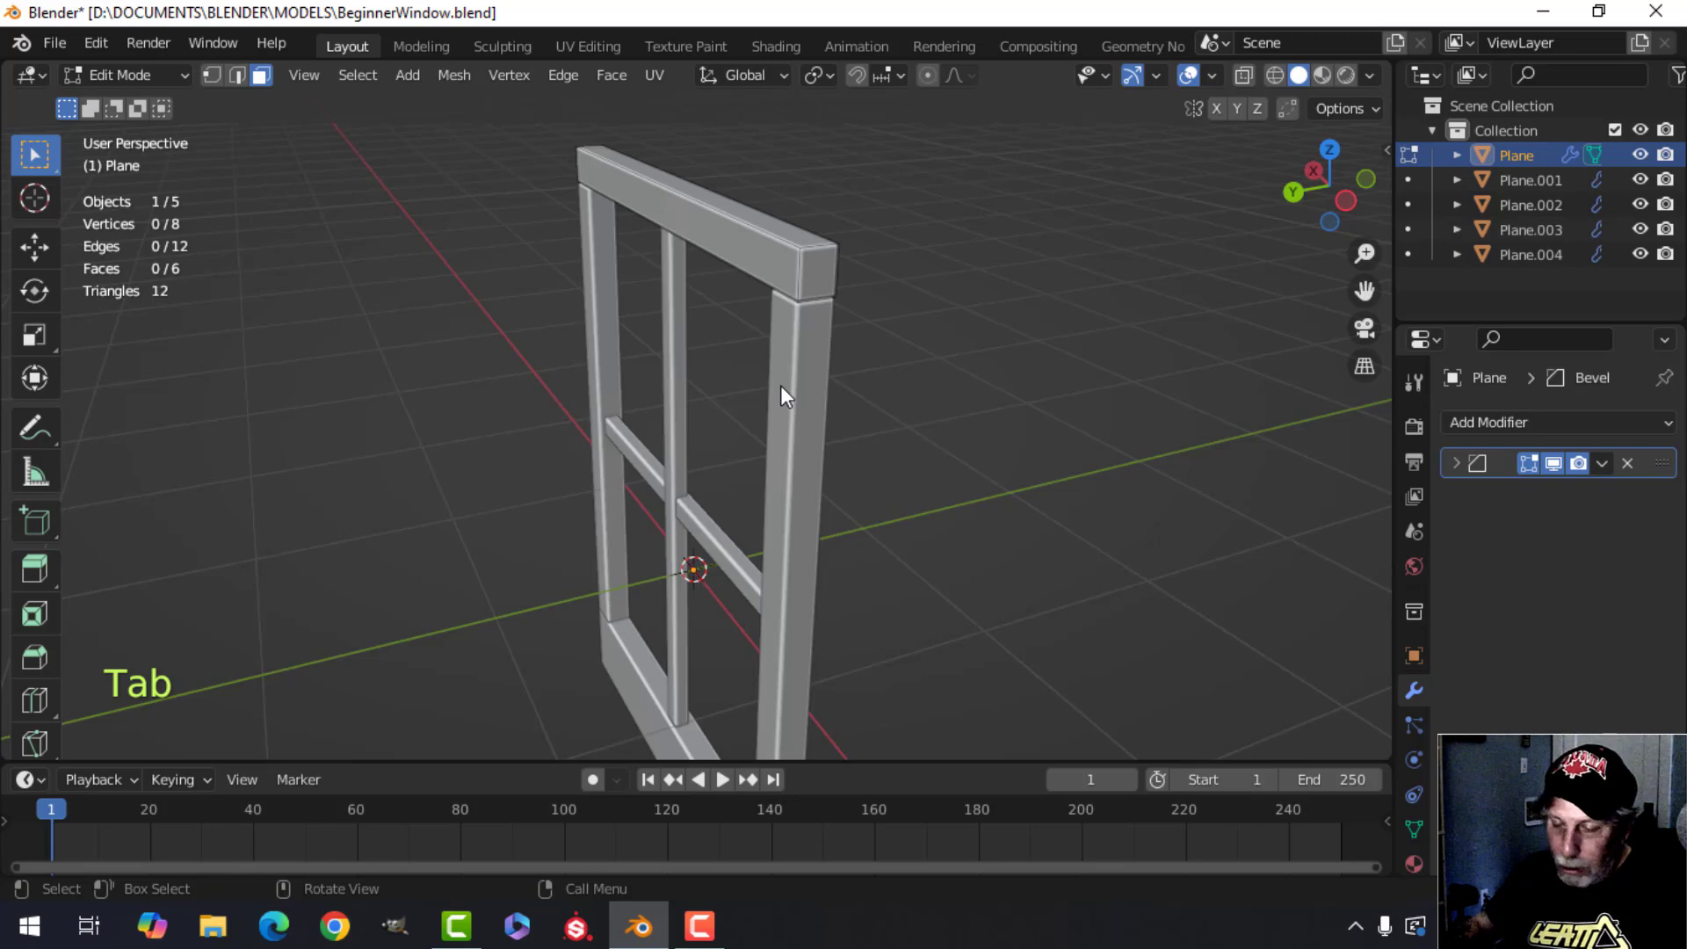
pyautogui.press('3')
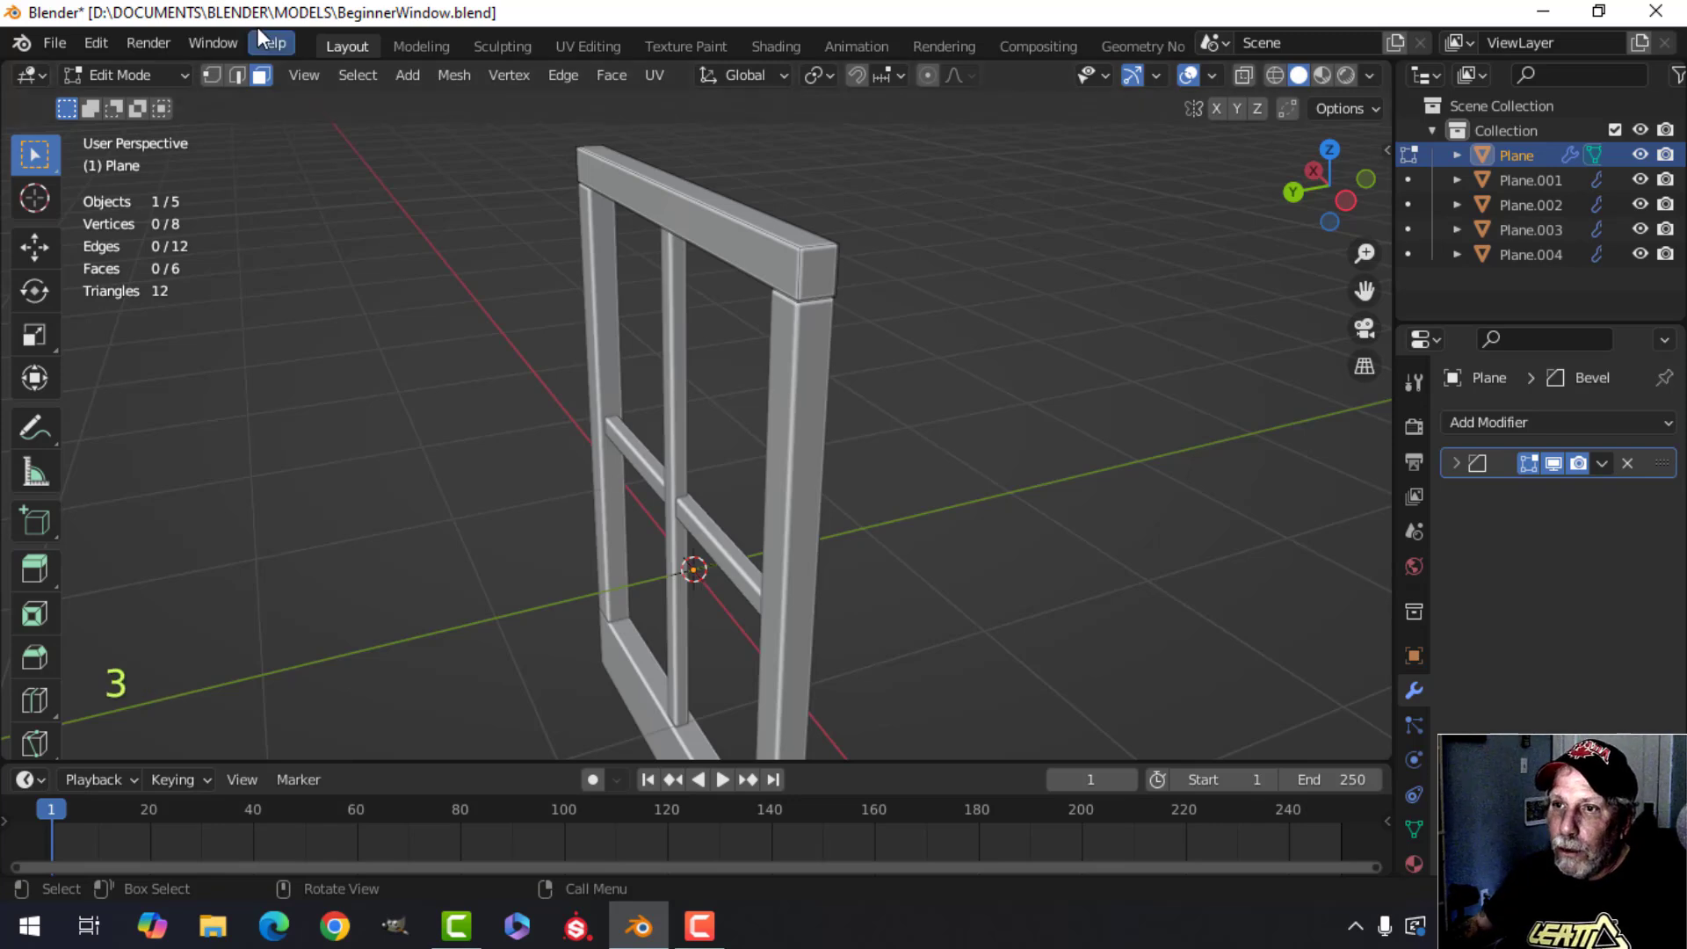
pyautogui.click(720, 232)
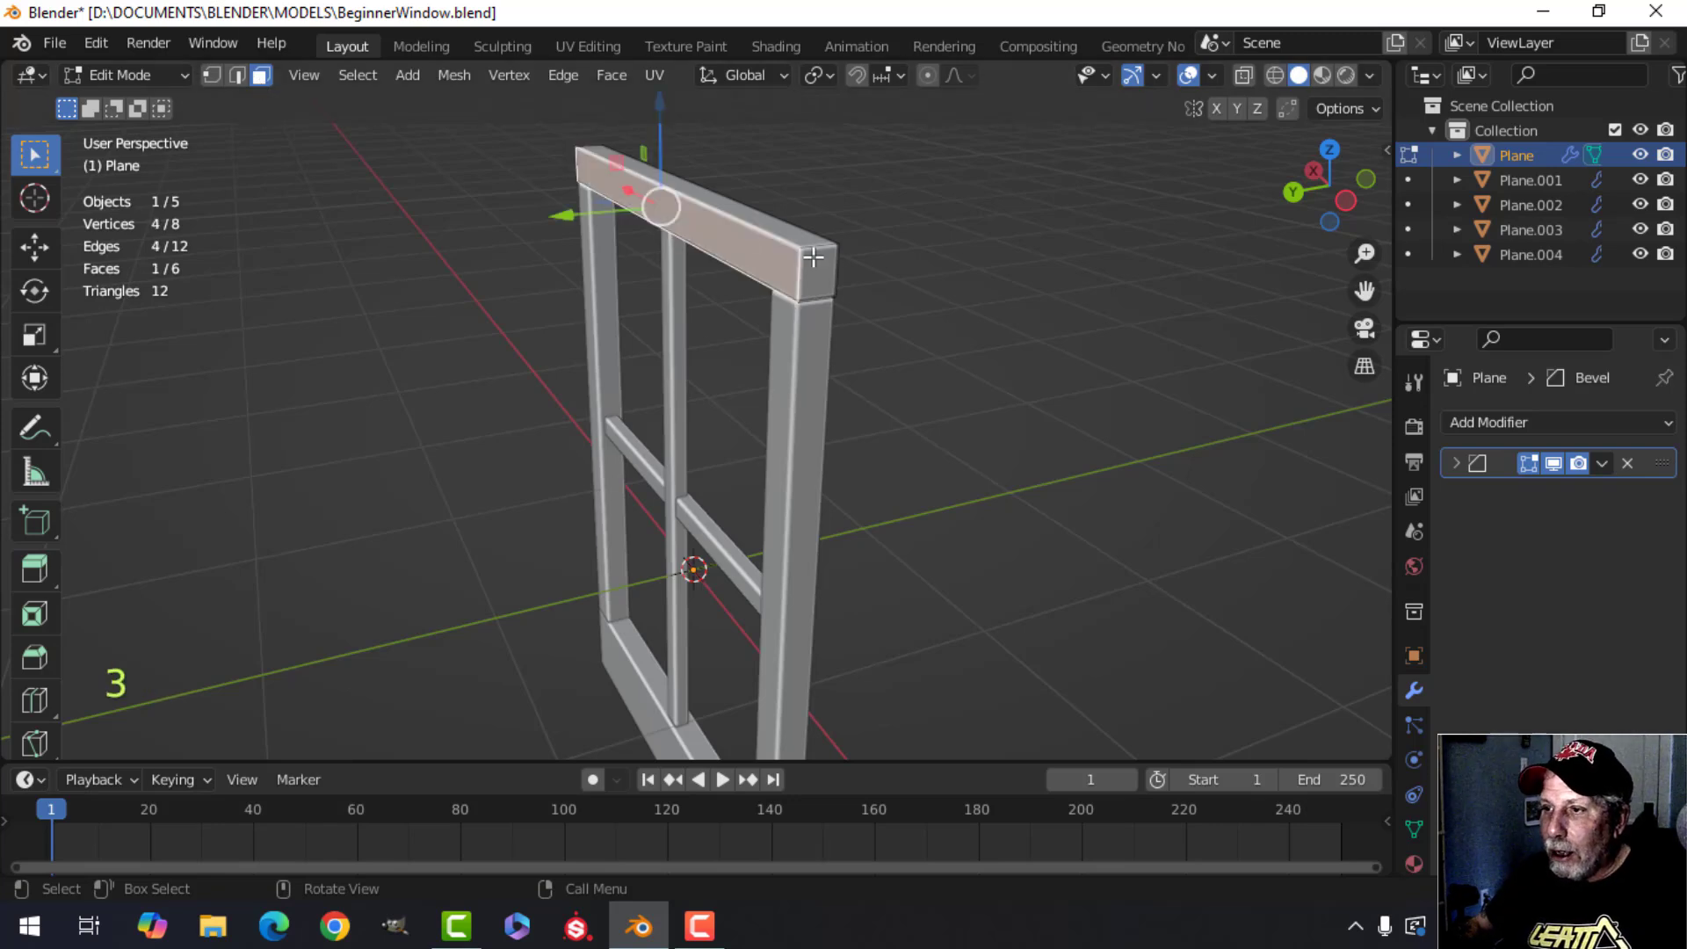
pyautogui.press('x')
pyautogui.click(910, 269)
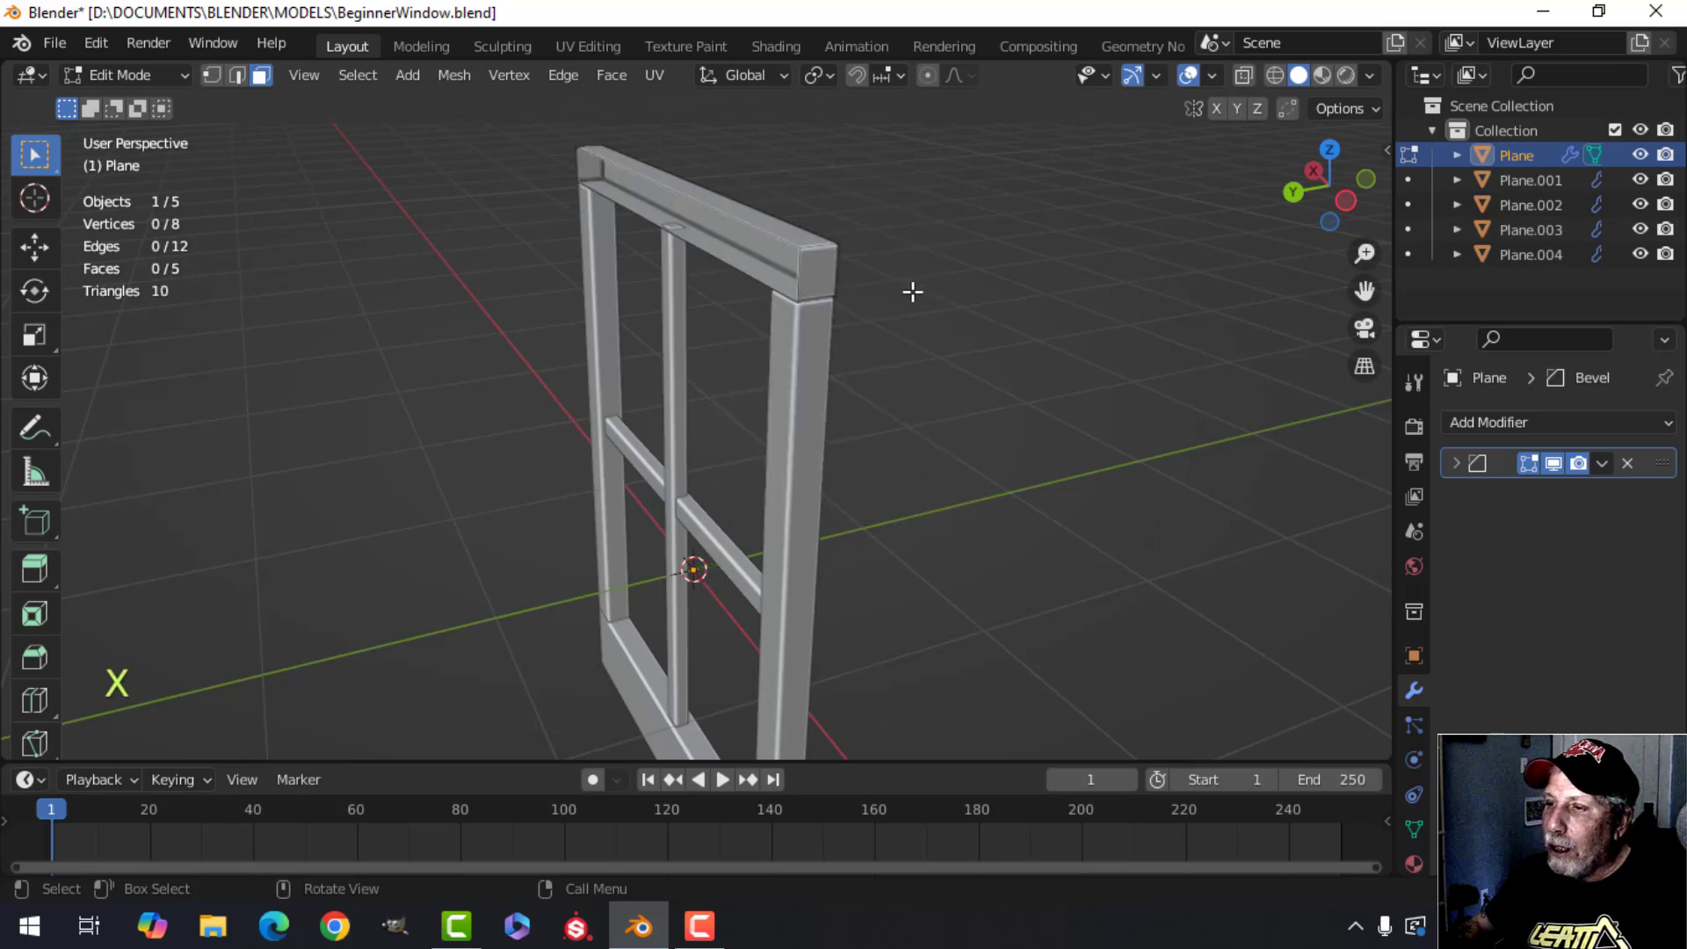
pyautogui.moveTo(944, 287); pyautogui.dragTo(896, 326, button='middle')
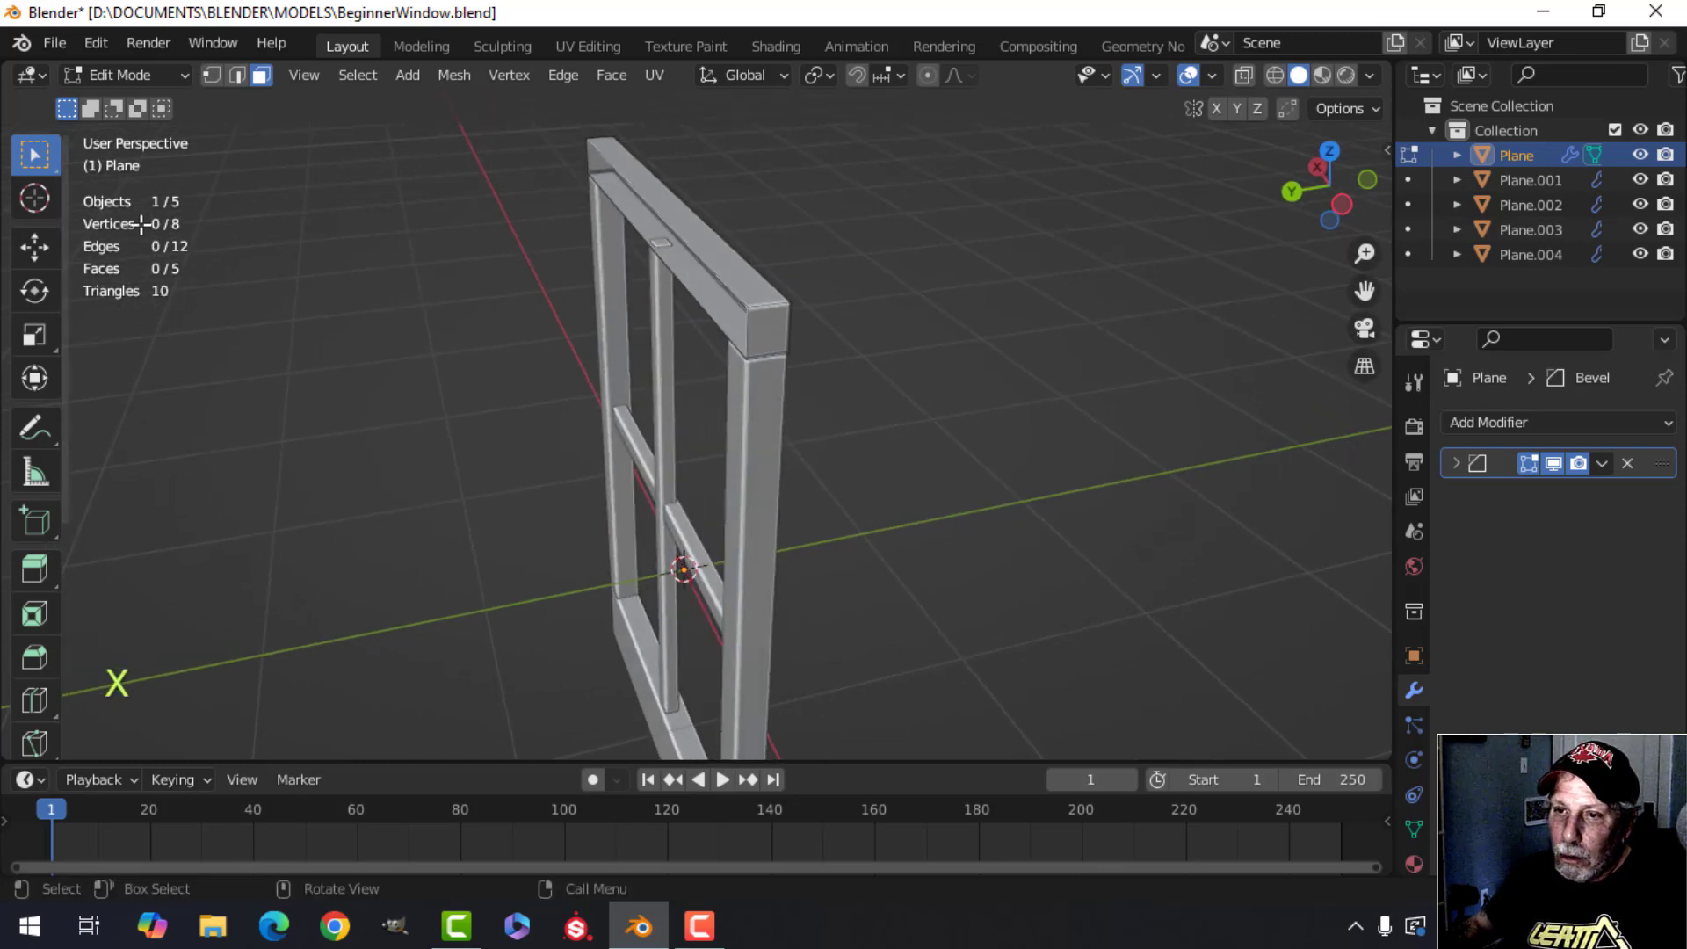
pyautogui.press('Tab')
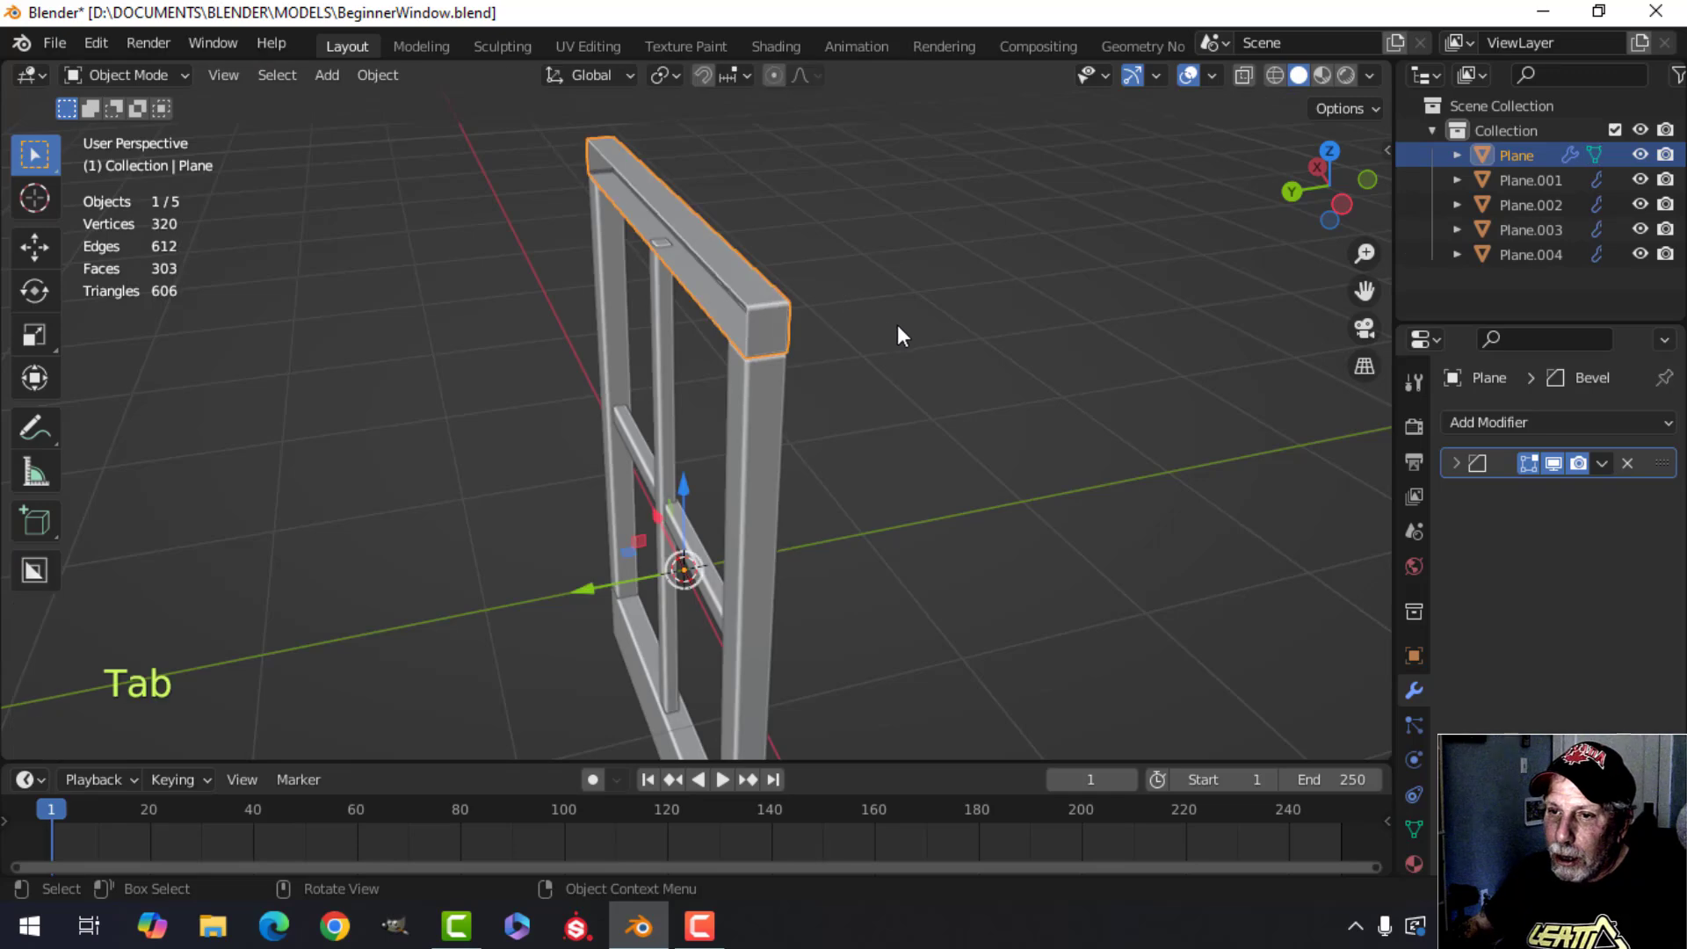
# Select the side bars object and delete one face on the right side bar.
pyautogui.moveTo(898, 324); pyautogui.dragTo(819, 318, button='middle')
pyautogui.hotkey('alt', 'a')
pyautogui.click(847, 295)
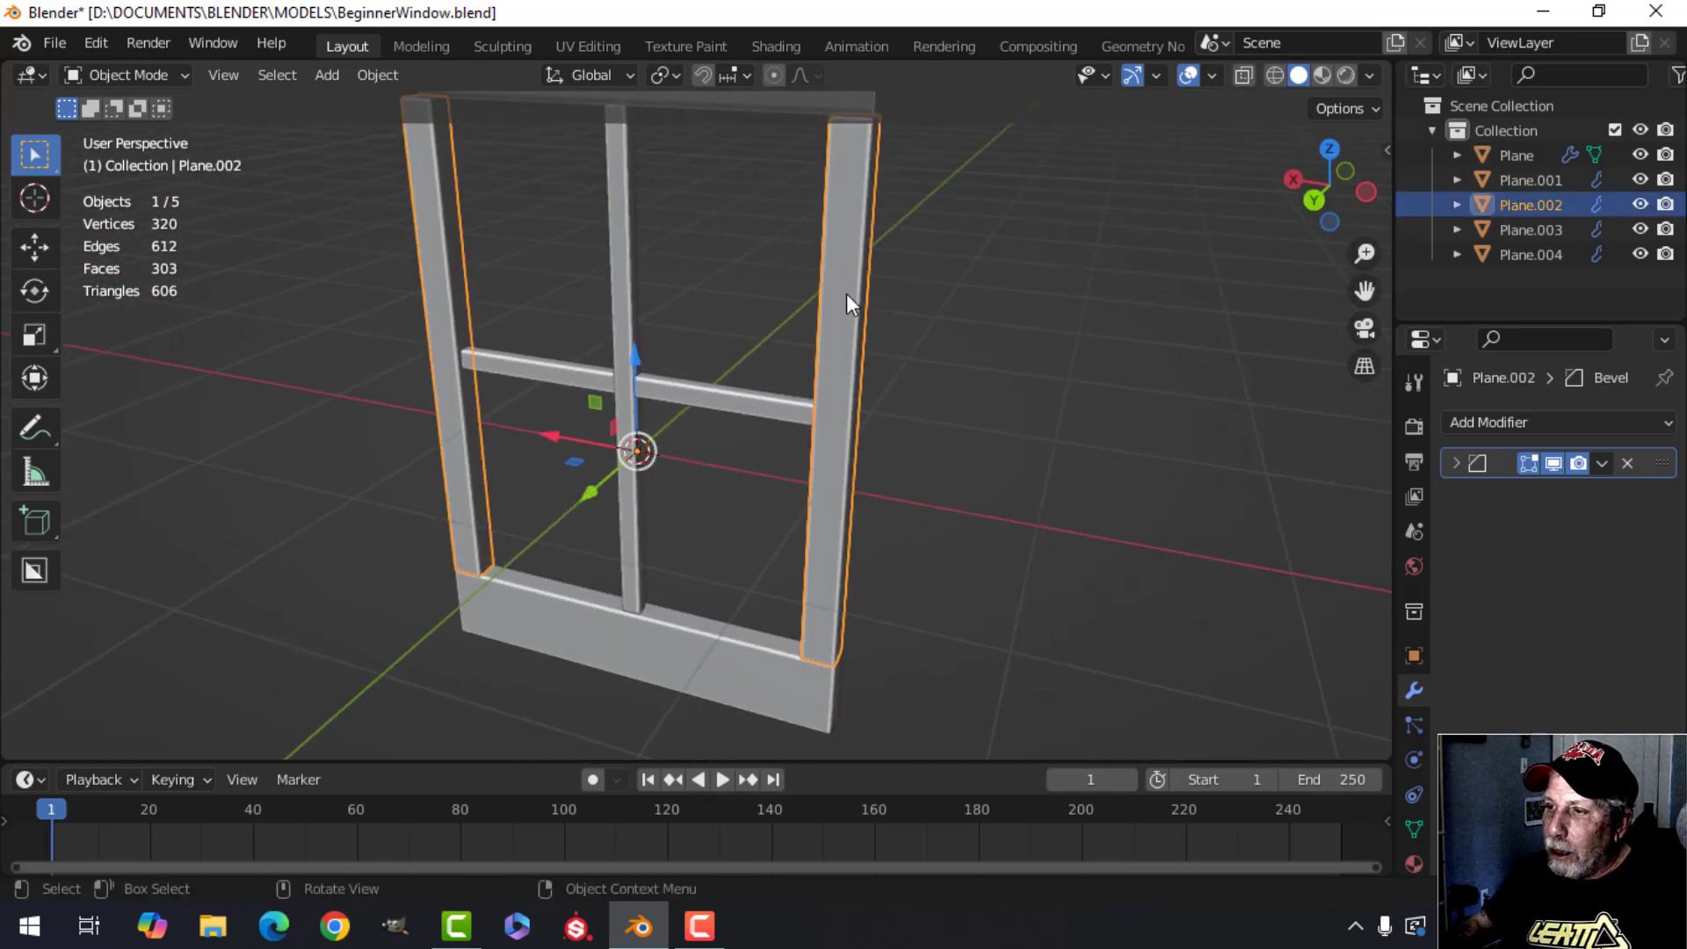
pyautogui.press('Tab')
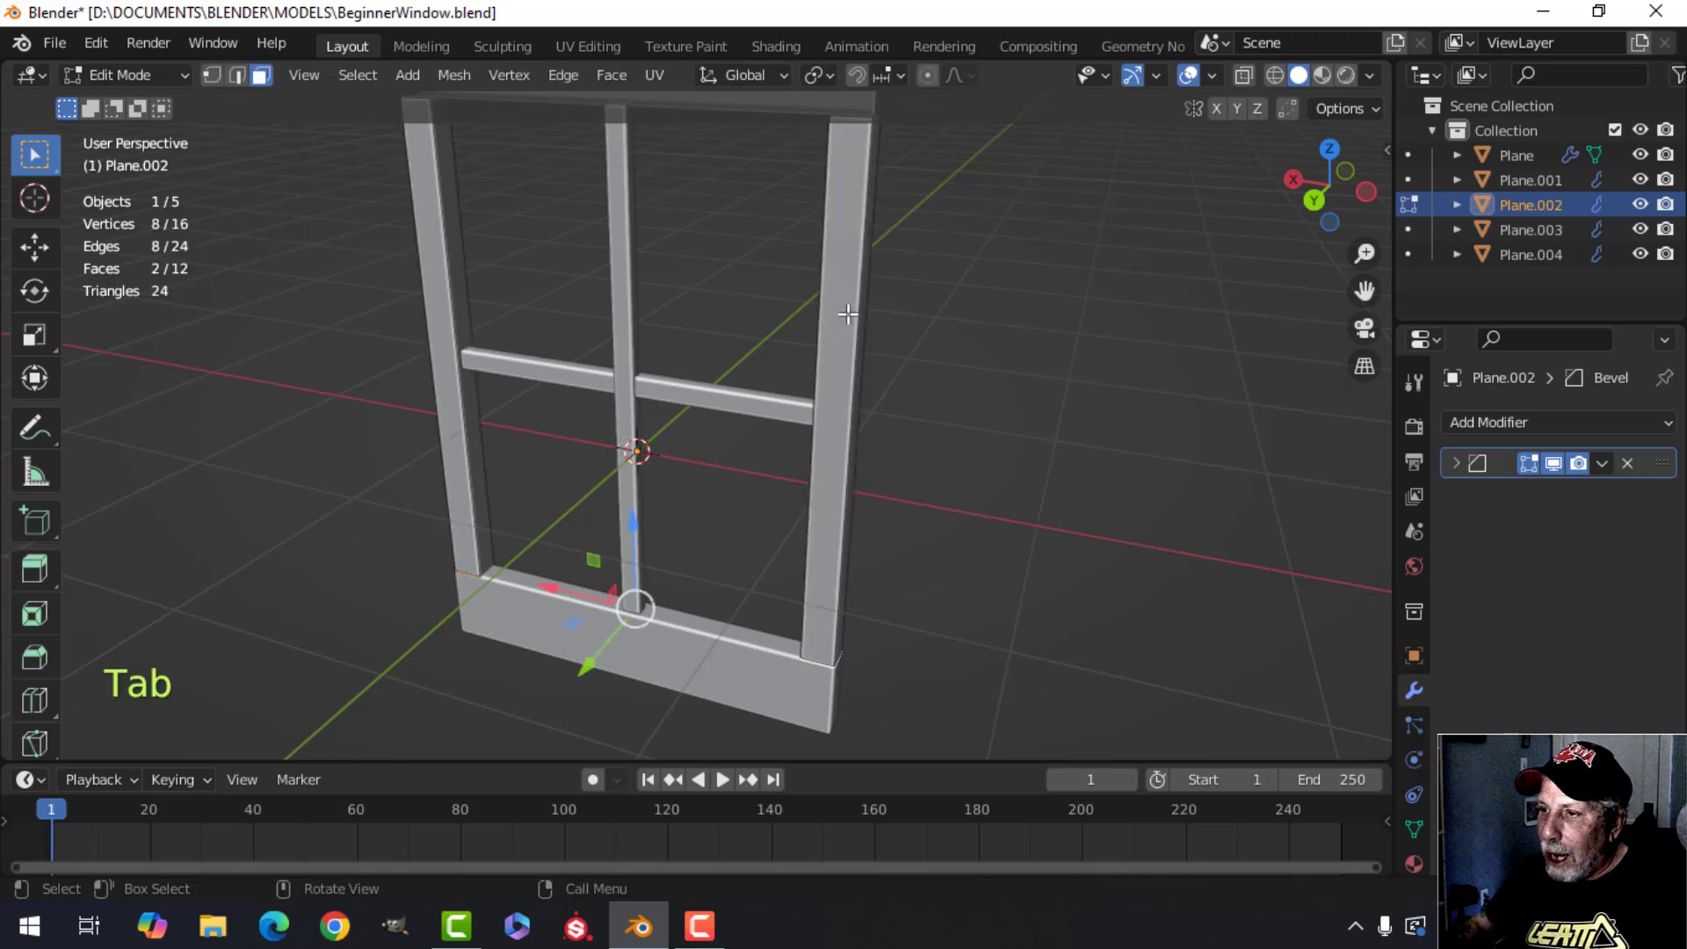
pyautogui.click(837, 297)
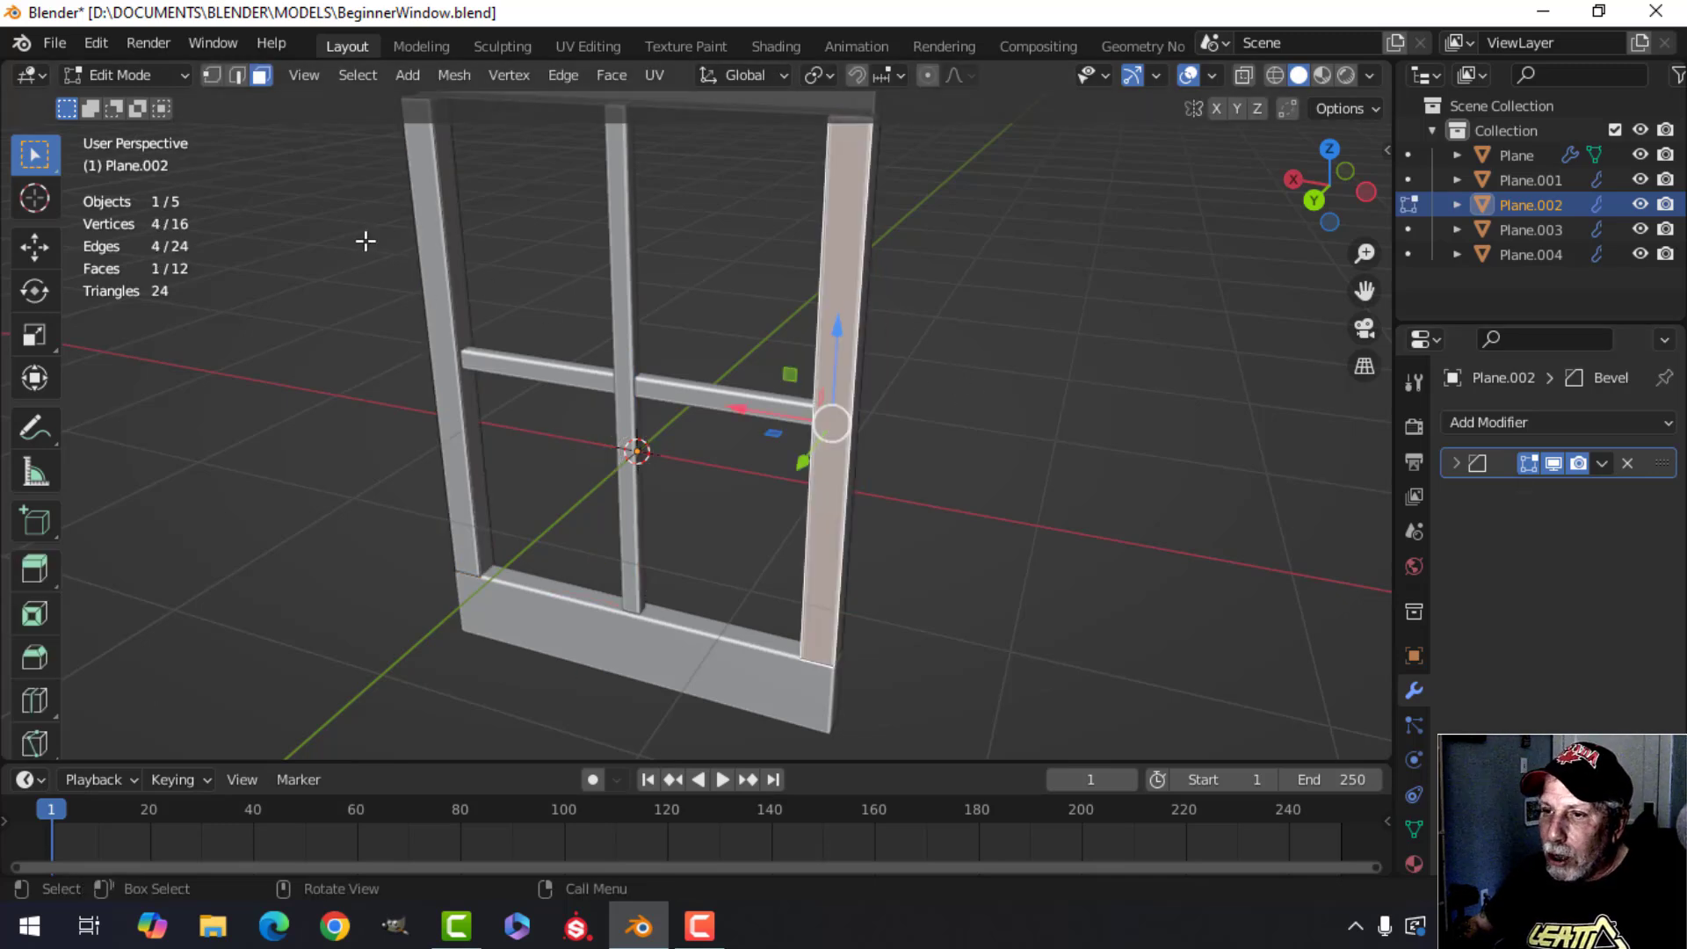
pyautogui.press('x')
pyautogui.click(528, 262)
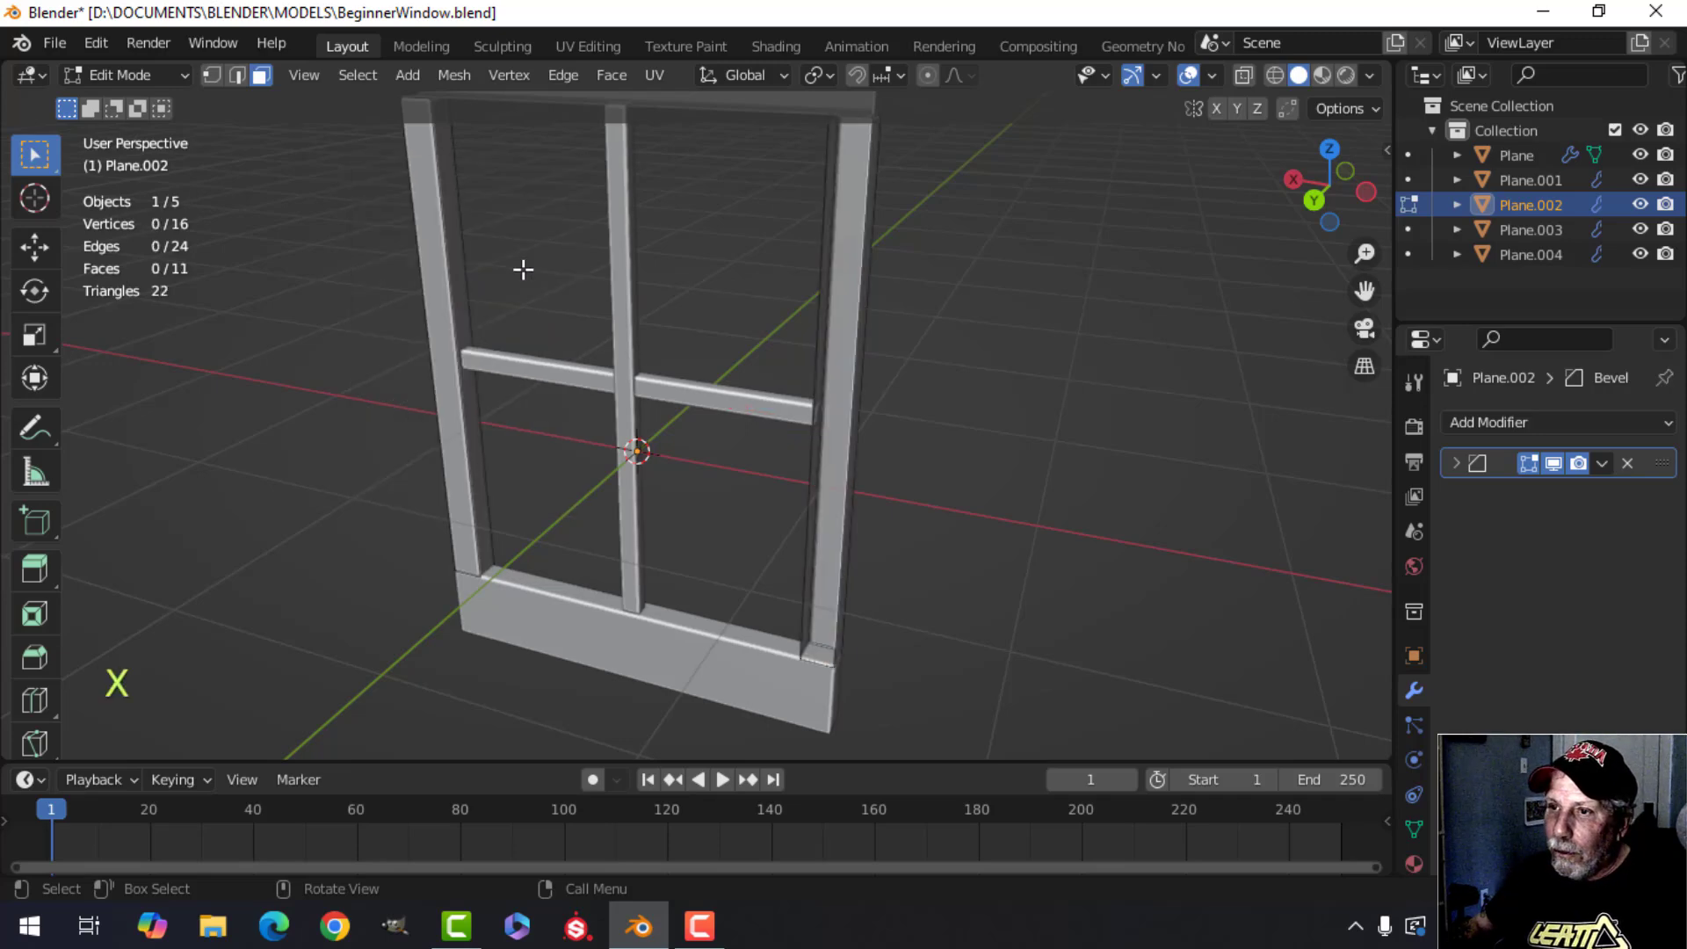
pyautogui.moveTo(545, 300); pyautogui.dragTo(693, 313, button='middle')
pyautogui.press('Tab')
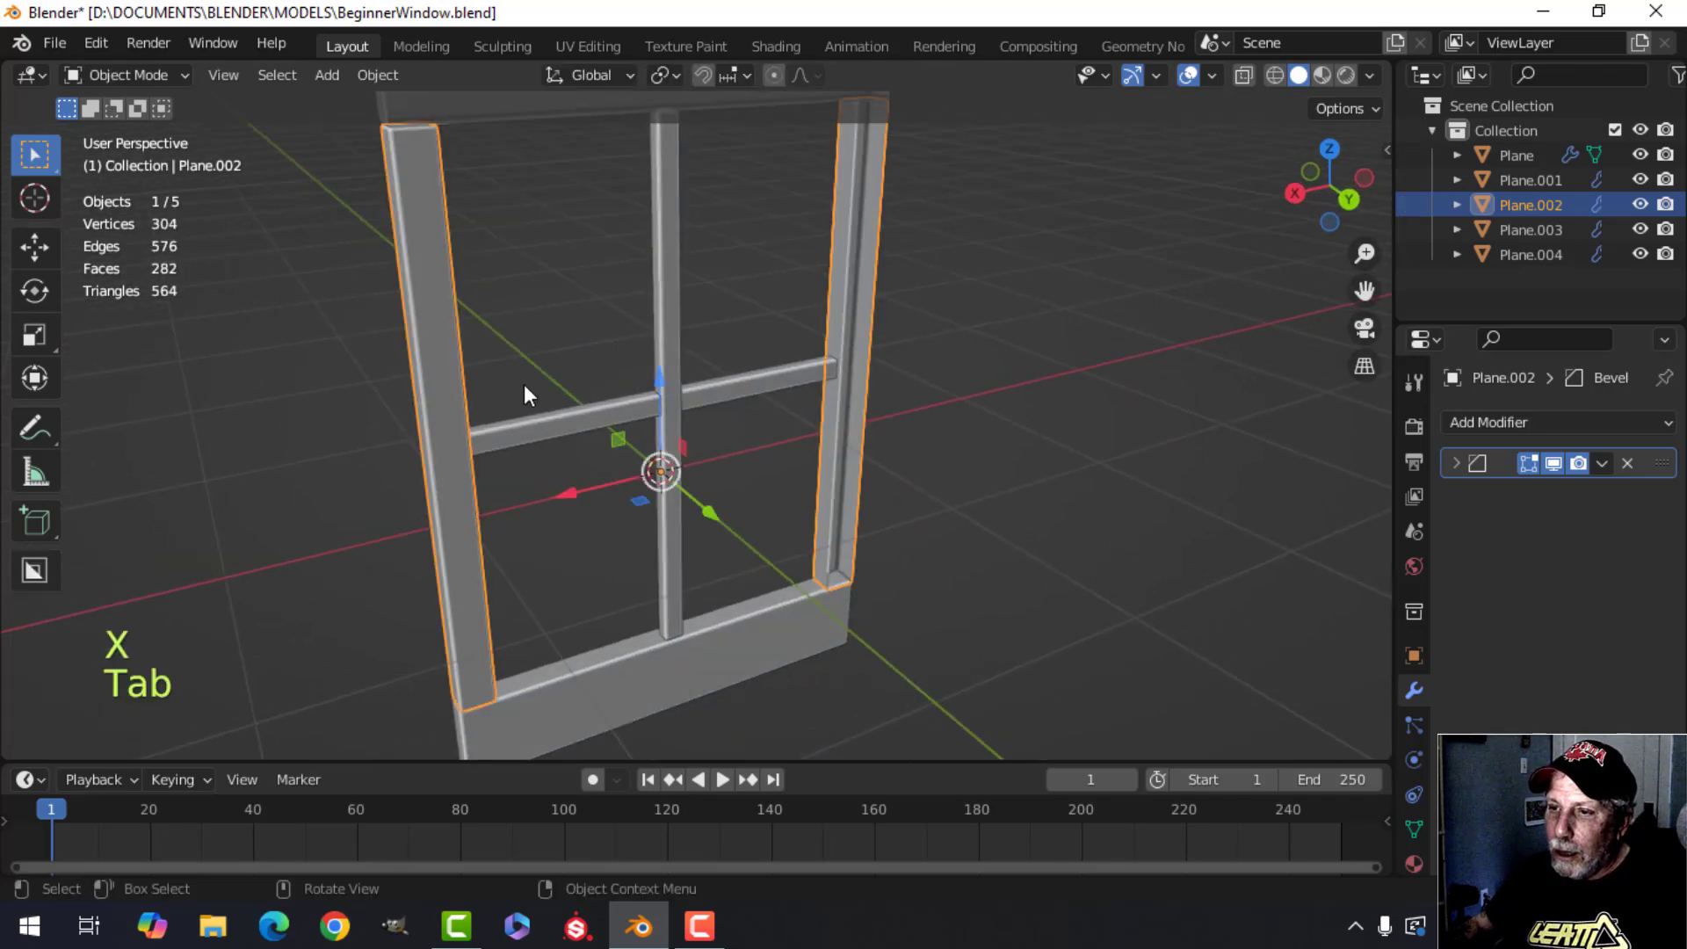
# Delete the matching face on the left side bar and return to object mode.
pyautogui.keyDown('shift'); pyautogui.moveTo(436, 352); pyautogui.dragTo(536, 315, button='middle'); pyautogui.keyUp('shift')
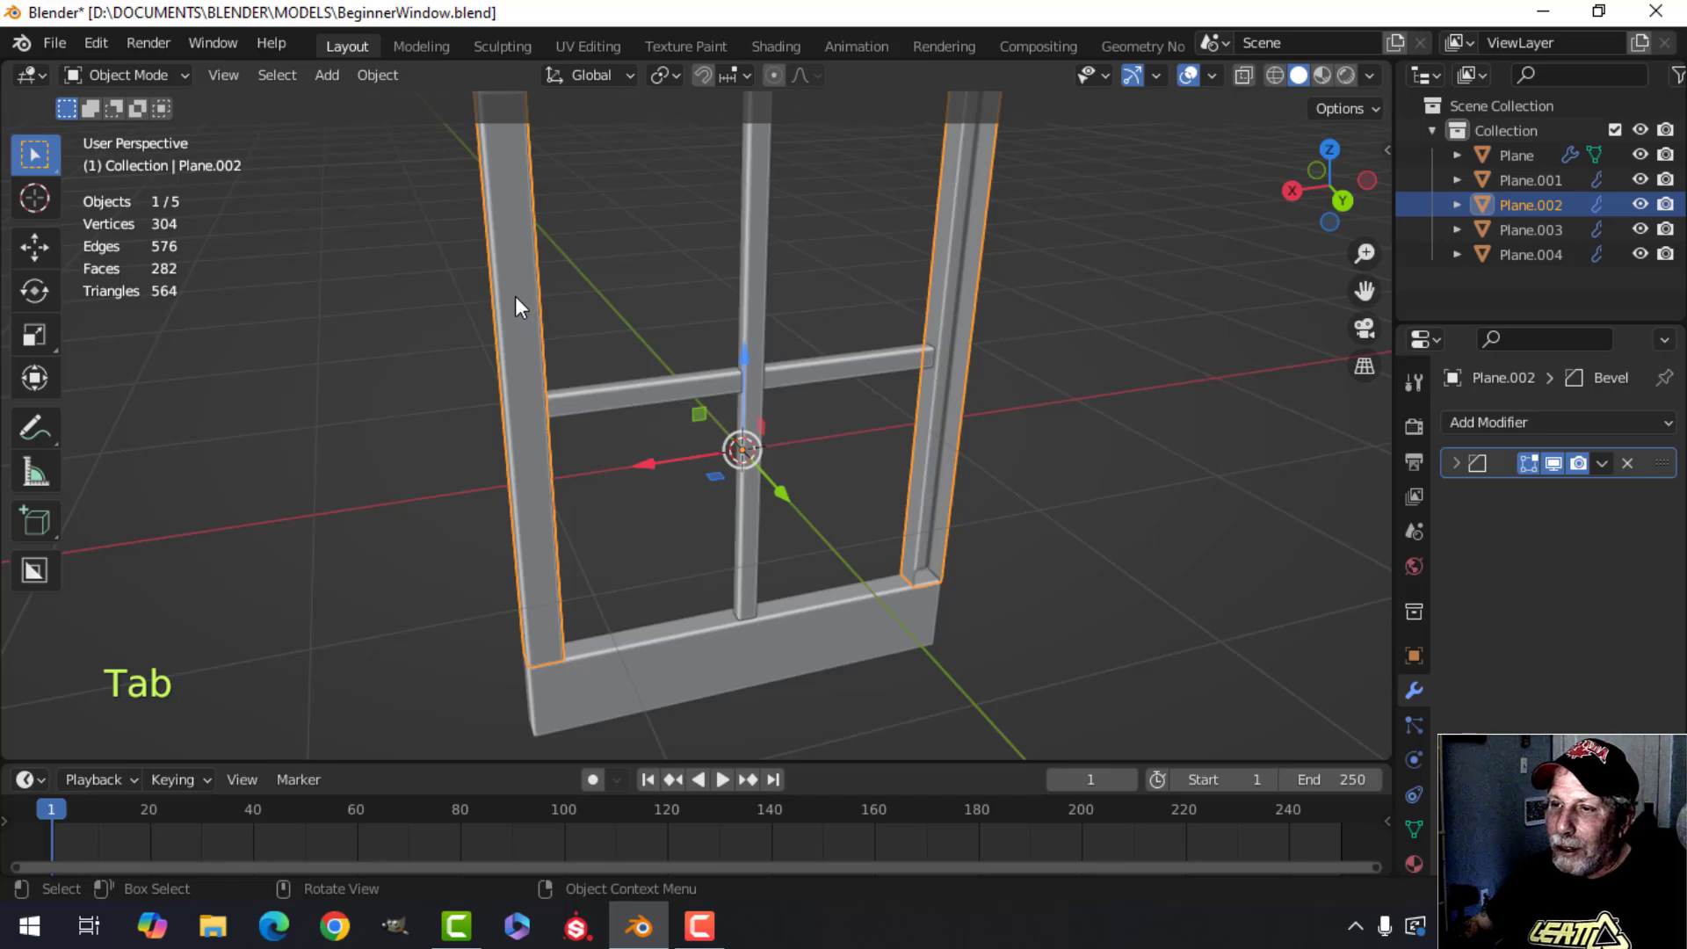
pyautogui.press('Tab')
pyautogui.click(515, 292)
pyautogui.press('x')
pyautogui.click(591, 290)
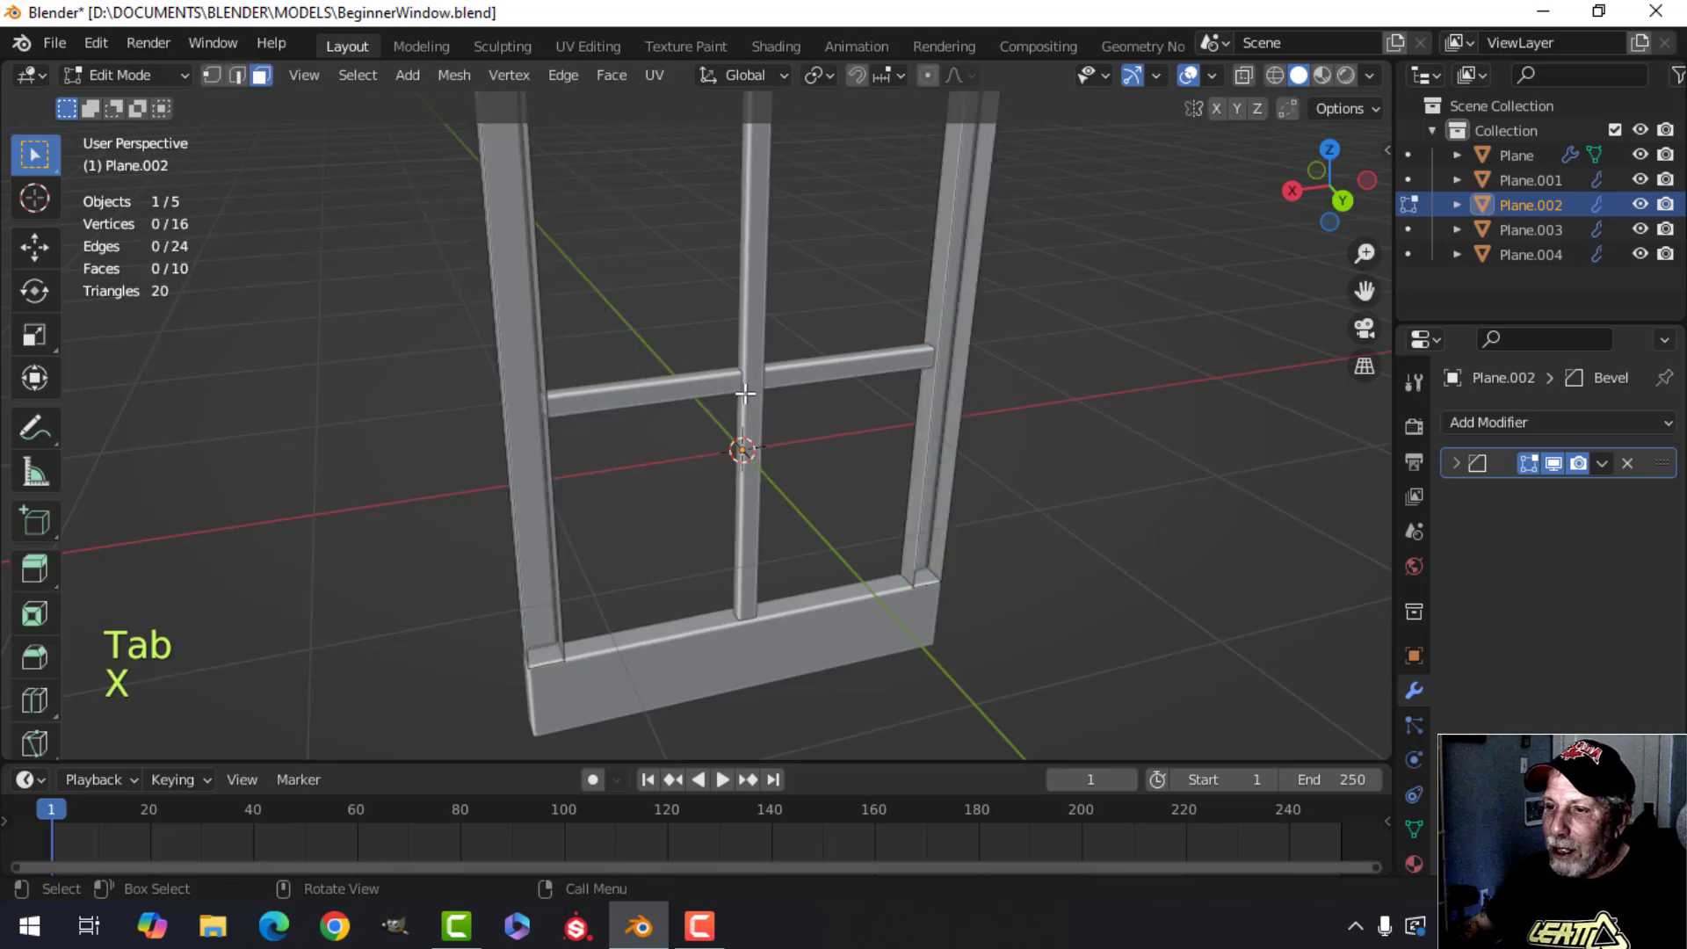
pyautogui.press('Tab')
# Select the mullion and, in edit mode, delete its face where the crossbar meets it, then return to object mode.
pyautogui.moveTo(592, 290); pyautogui.dragTo(745, 414, button='middle')
pyautogui.scroll(2, 745, 414)
pyautogui.click(697, 329)
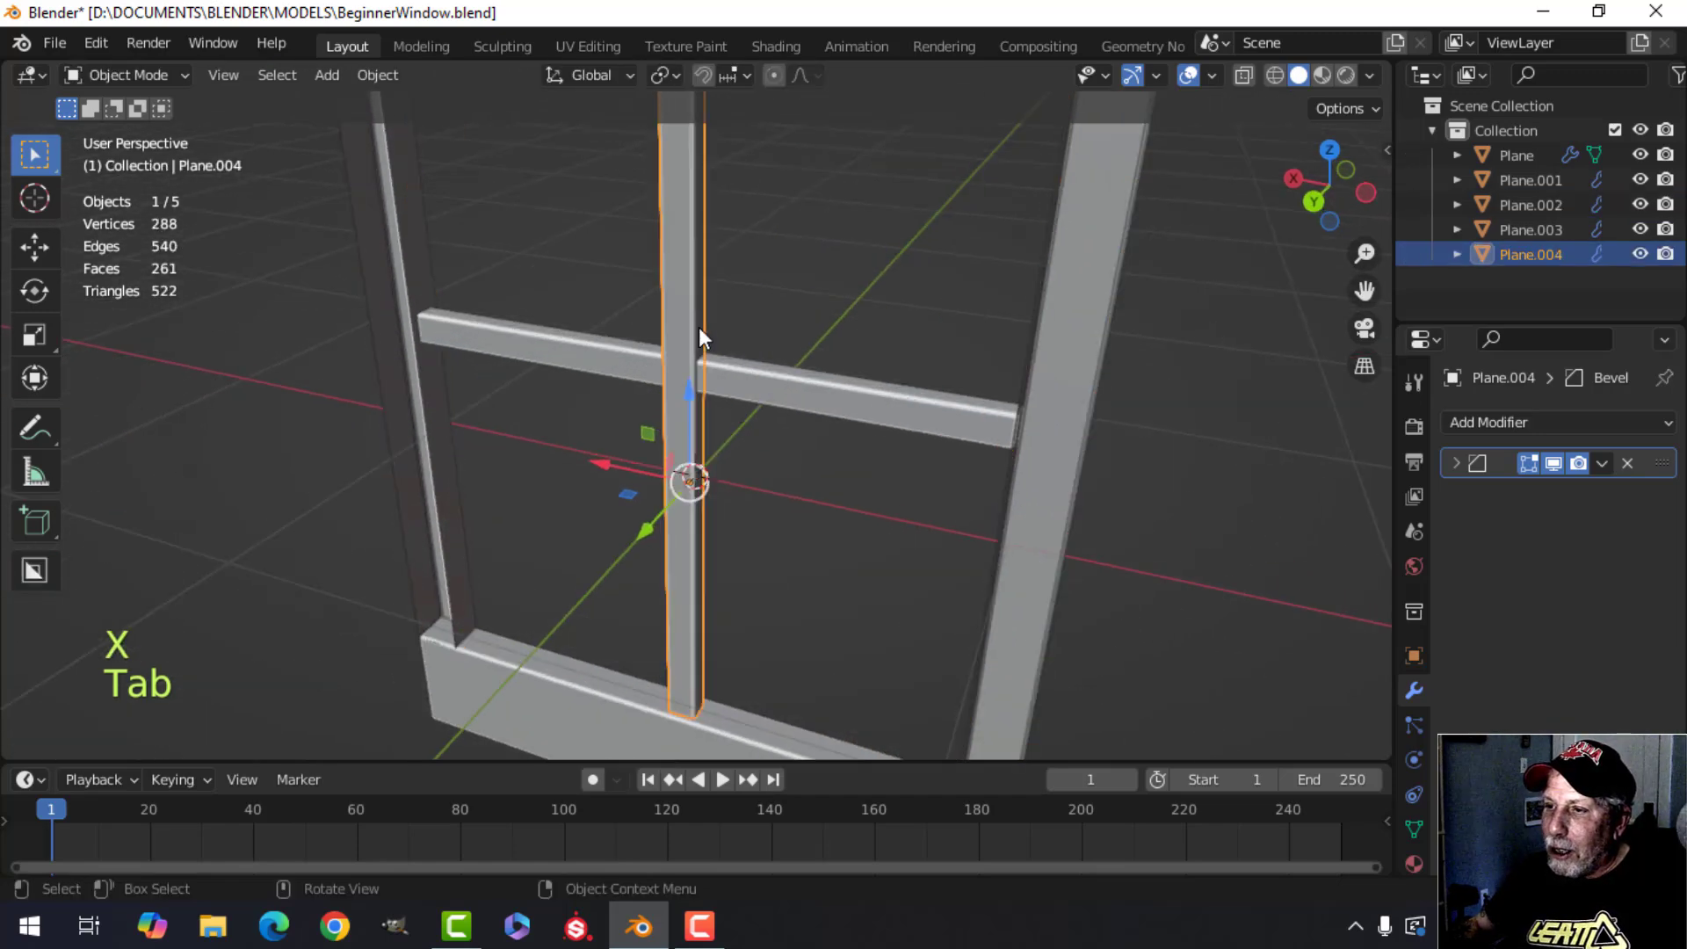
pyautogui.press('Tab')
pyautogui.click(706, 331)
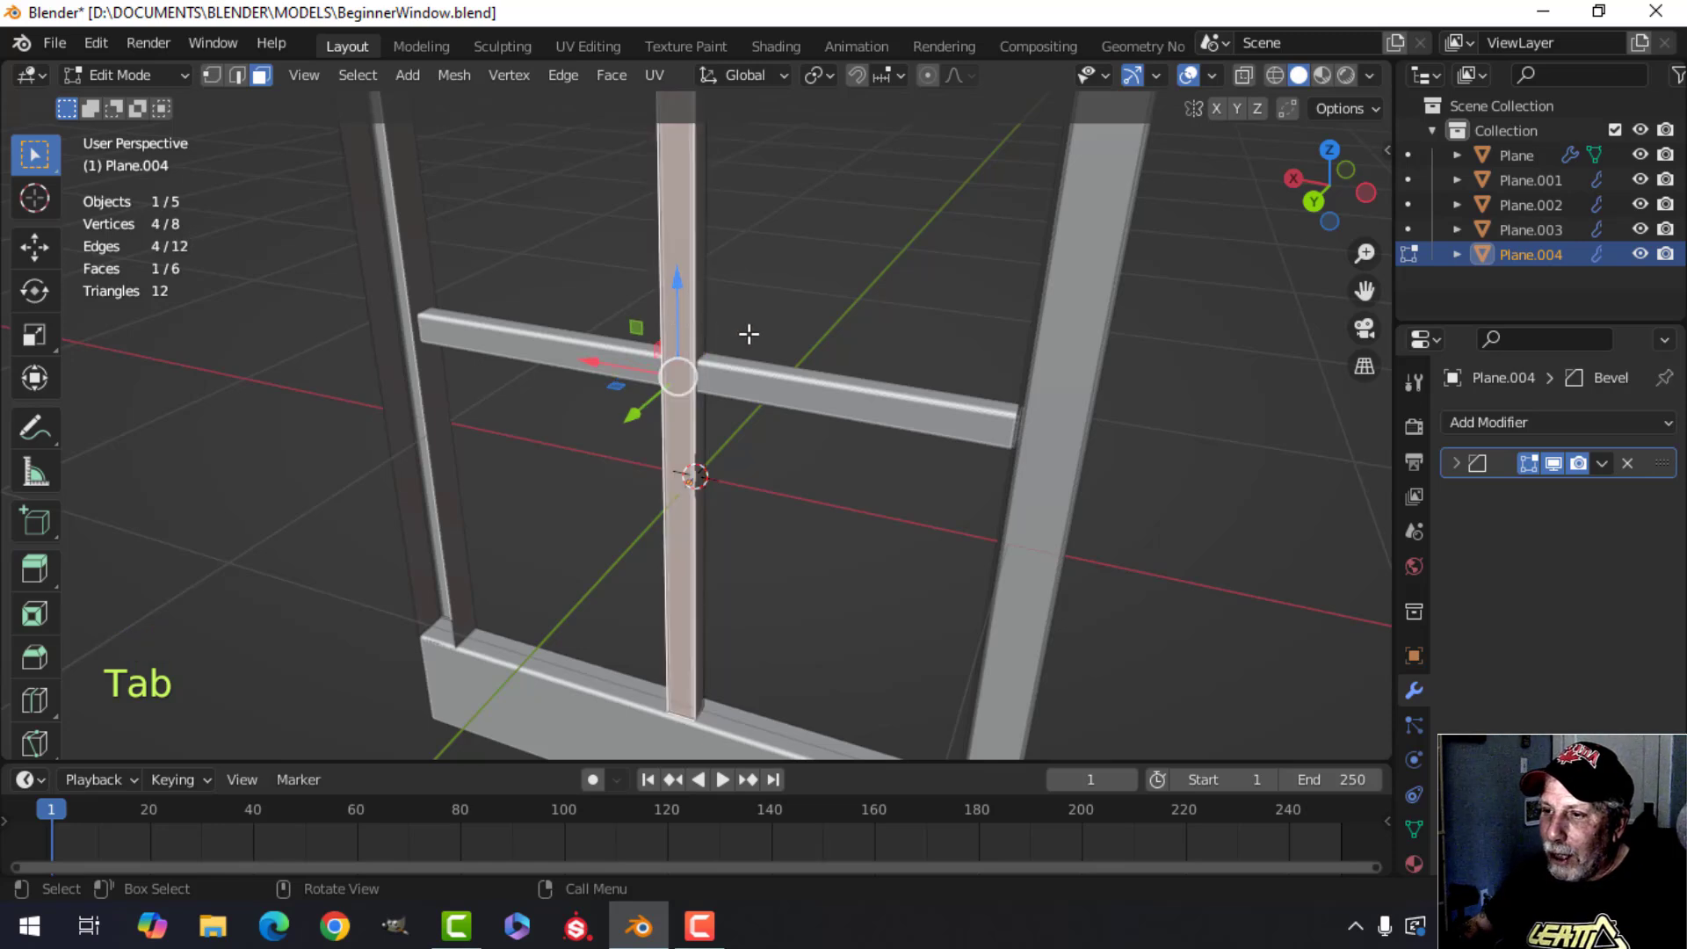
pyautogui.press('x')
pyautogui.click(749, 333)
pyautogui.press('Tab')
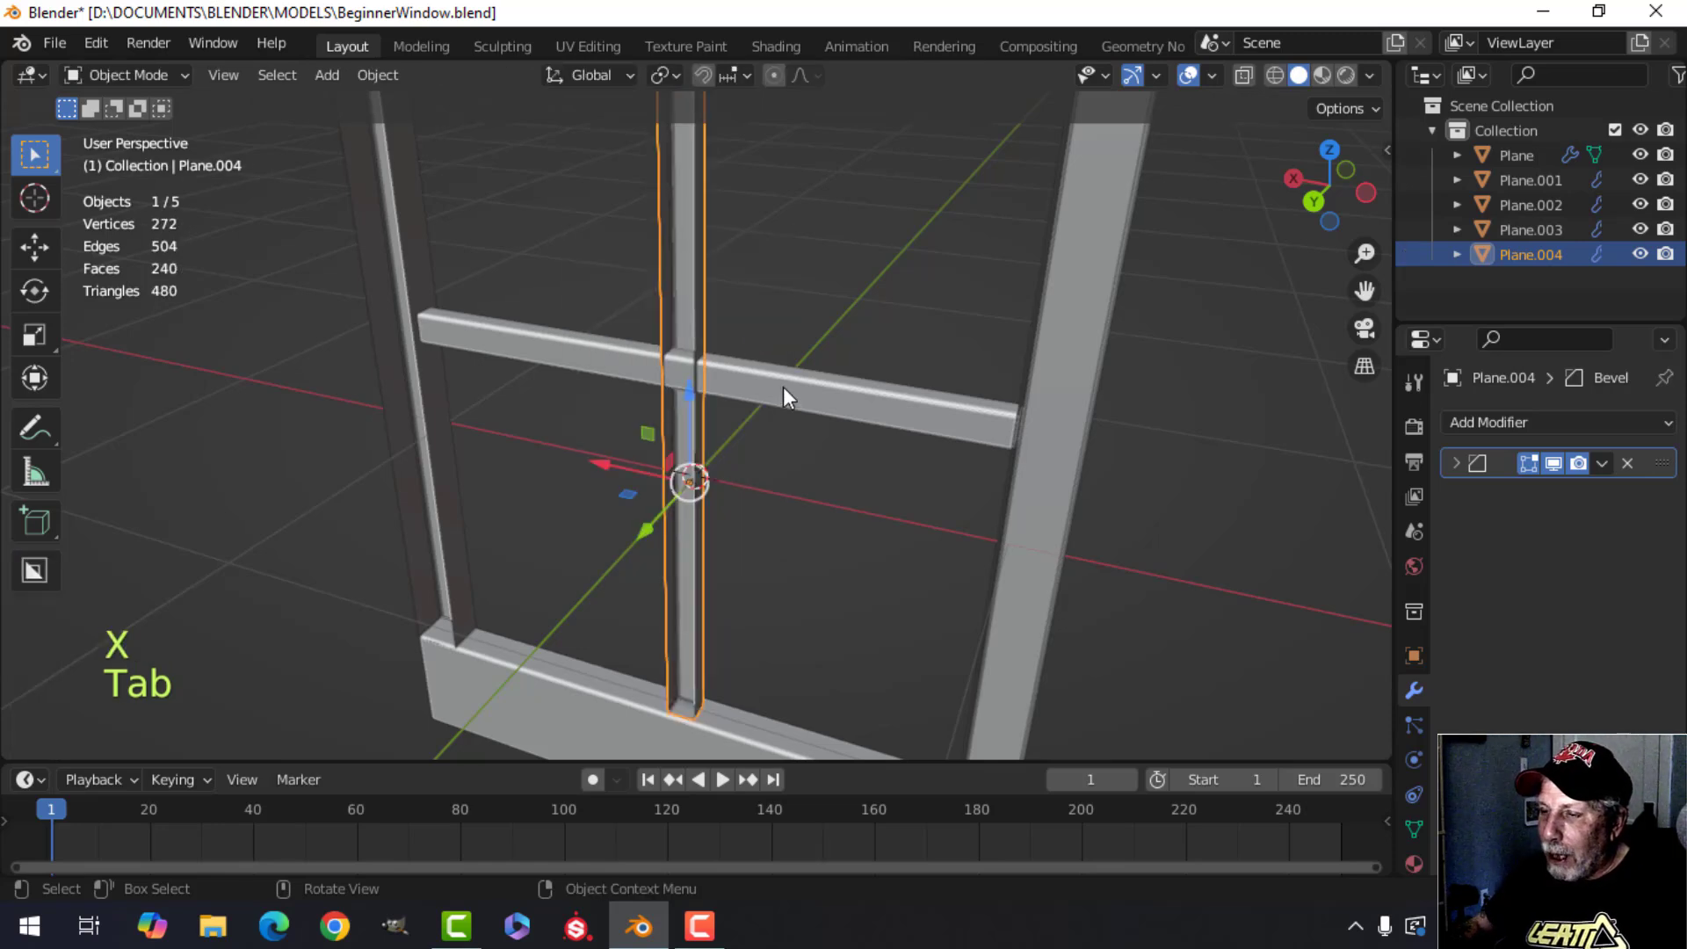
# Select the crossbar and delete its face where it meets the mullion, then leave edit mode.
pyautogui.click(783, 394)
pyautogui.press('Tab')
pyautogui.click(762, 391)
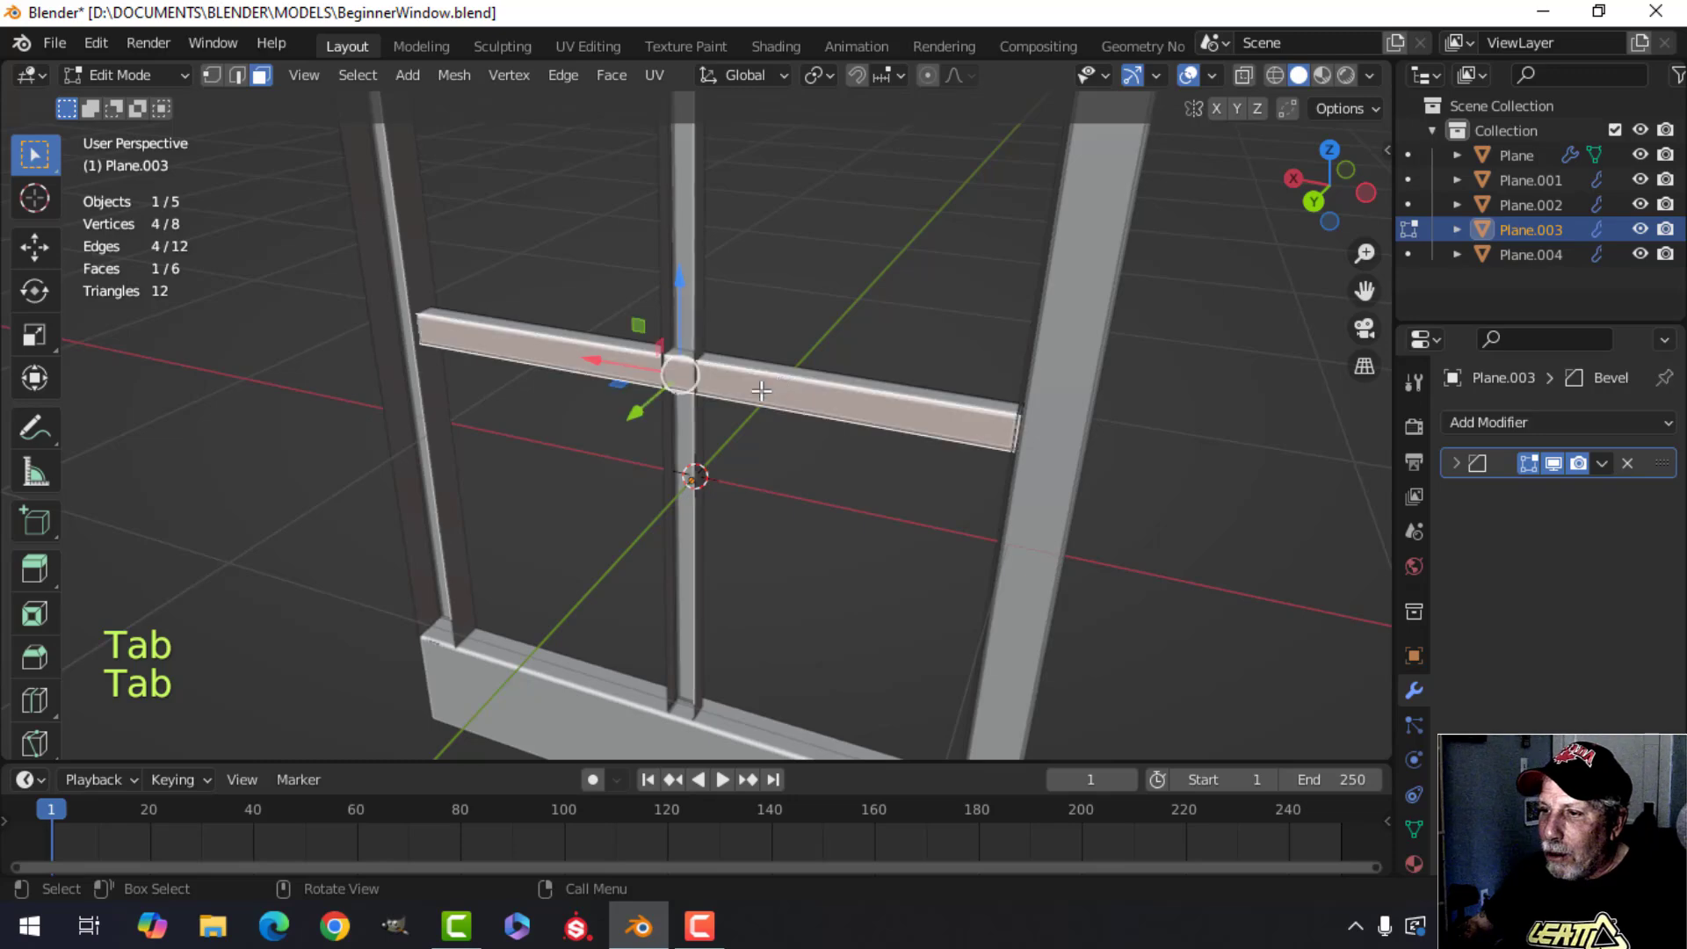
pyautogui.press('x')
pyautogui.click(761, 358)
pyautogui.keyDown('shift'); pyautogui.scroll(-5, 705, 400); pyautogui.keyUp('shift')
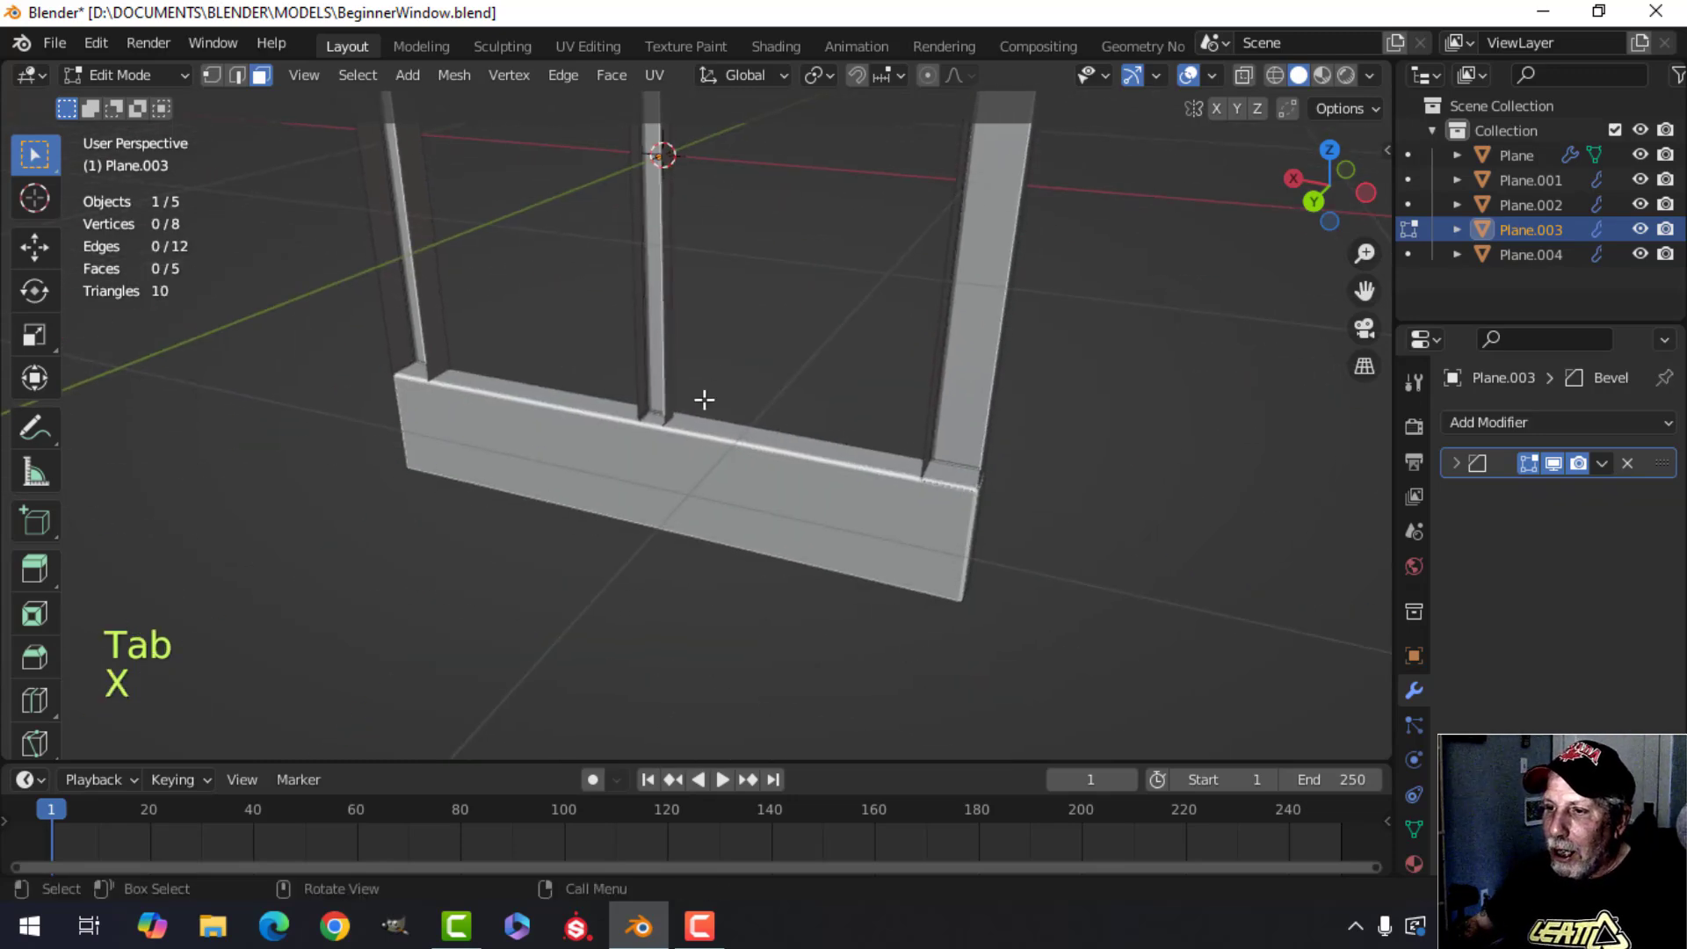
pyautogui.press('Tab')
# Select the bottom sill and delete its large hidden face, then return to object mode.
pyautogui.click(686, 487)
pyautogui.press('Tab')
pyautogui.click(798, 461)
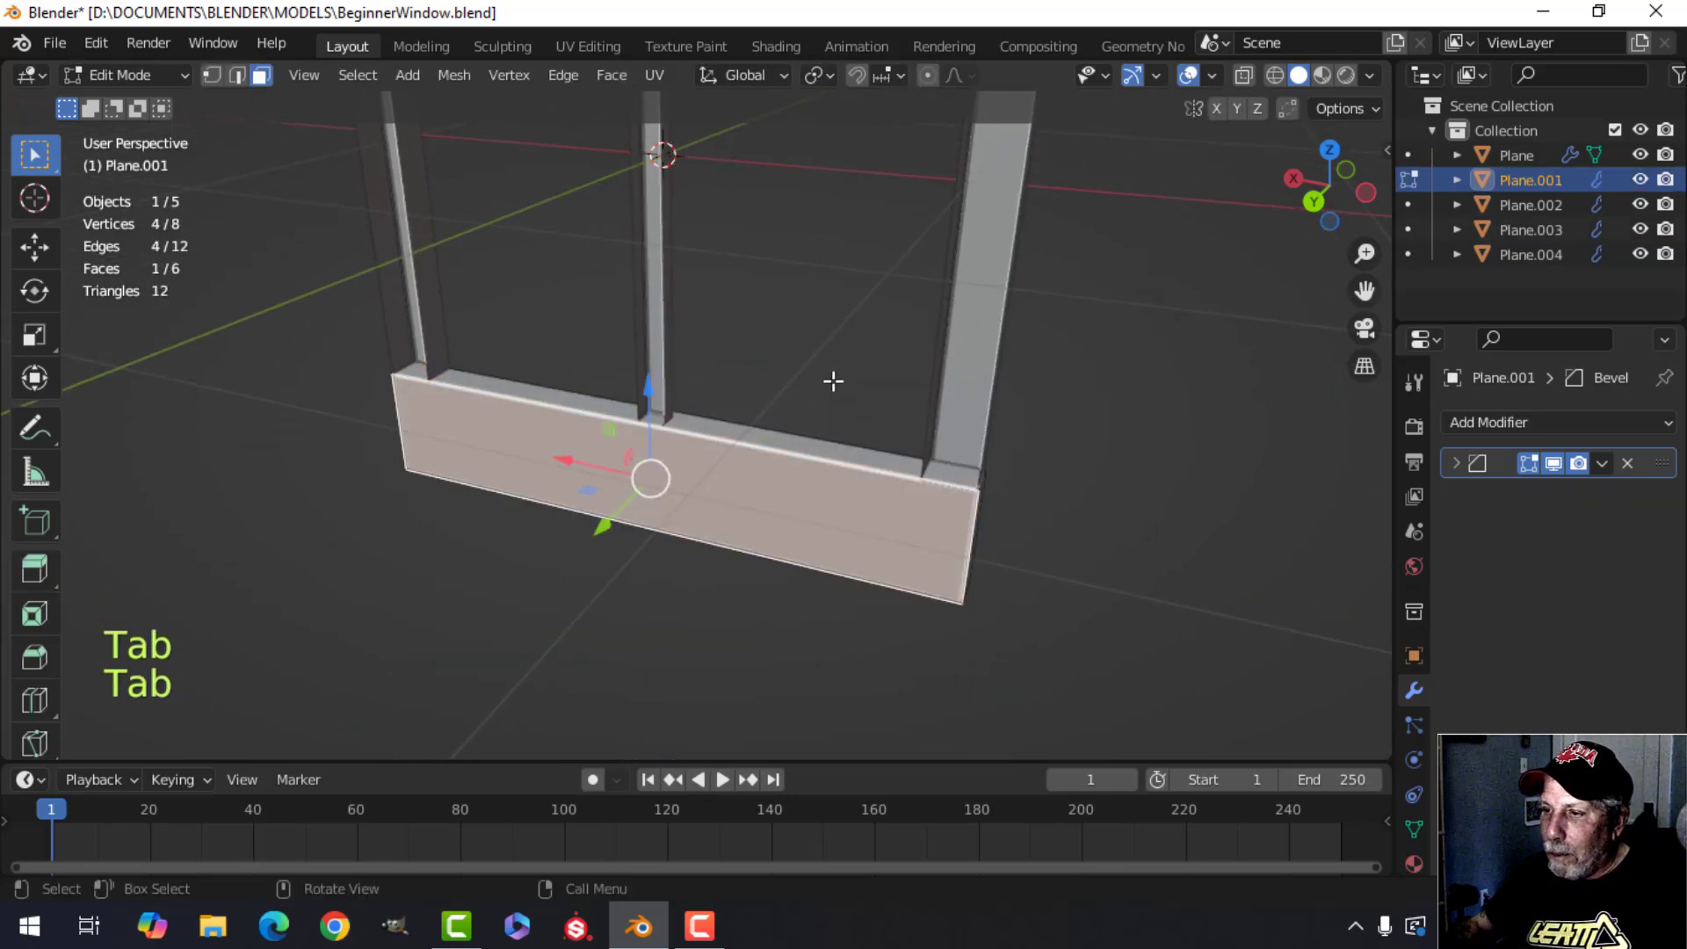
pyautogui.moveTo(833, 380); pyautogui.dragTo(695, 363, button='middle')
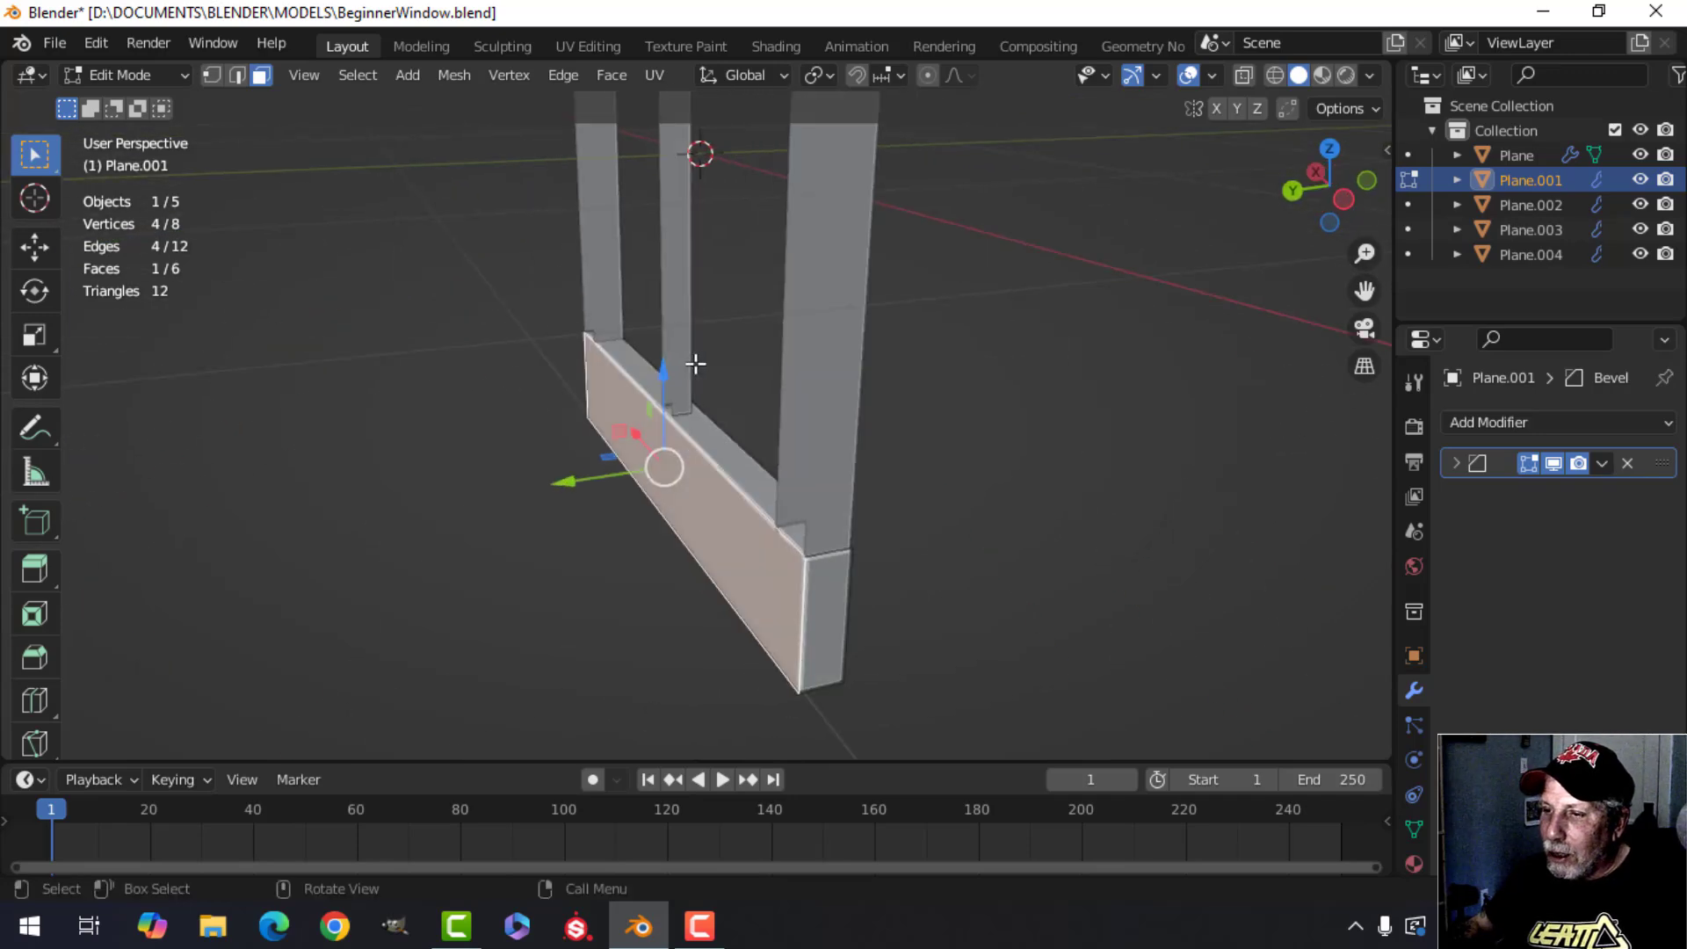
pyautogui.press('x')
pyautogui.click(697, 361)
pyautogui.press('Tab')
# Orbit and zoom around the sill and bar joints to examine the remaining geometry.
pyautogui.moveTo(1009, 411); pyautogui.dragTo(650, 438, button='middle')
pyautogui.scroll(2, 668, 397)
pyautogui.hotkey('alt', 'a')
pyautogui.scroll(-3, 672, 390)
pyautogui.keyDown('shift'); pyautogui.moveTo(651, 438); pyautogui.dragTo(675, 356, button='middle'); pyautogui.keyUp('shift')
pyautogui.scroll(2, 654, 505)
pyautogui.moveTo(675, 356); pyautogui.dragTo(675, 406, button='middle')
pyautogui.scroll(3, 651, 391)
pyautogui.keyDown('shift'); pyautogui.moveTo(639, 379); pyautogui.dragTo(631, 479, button='middle'); pyautogui.keyUp('shift')
pyautogui.moveTo(631, 479); pyautogui.dragTo(573, 369, button='middle')
pyautogui.scroll(3, 576, 412)
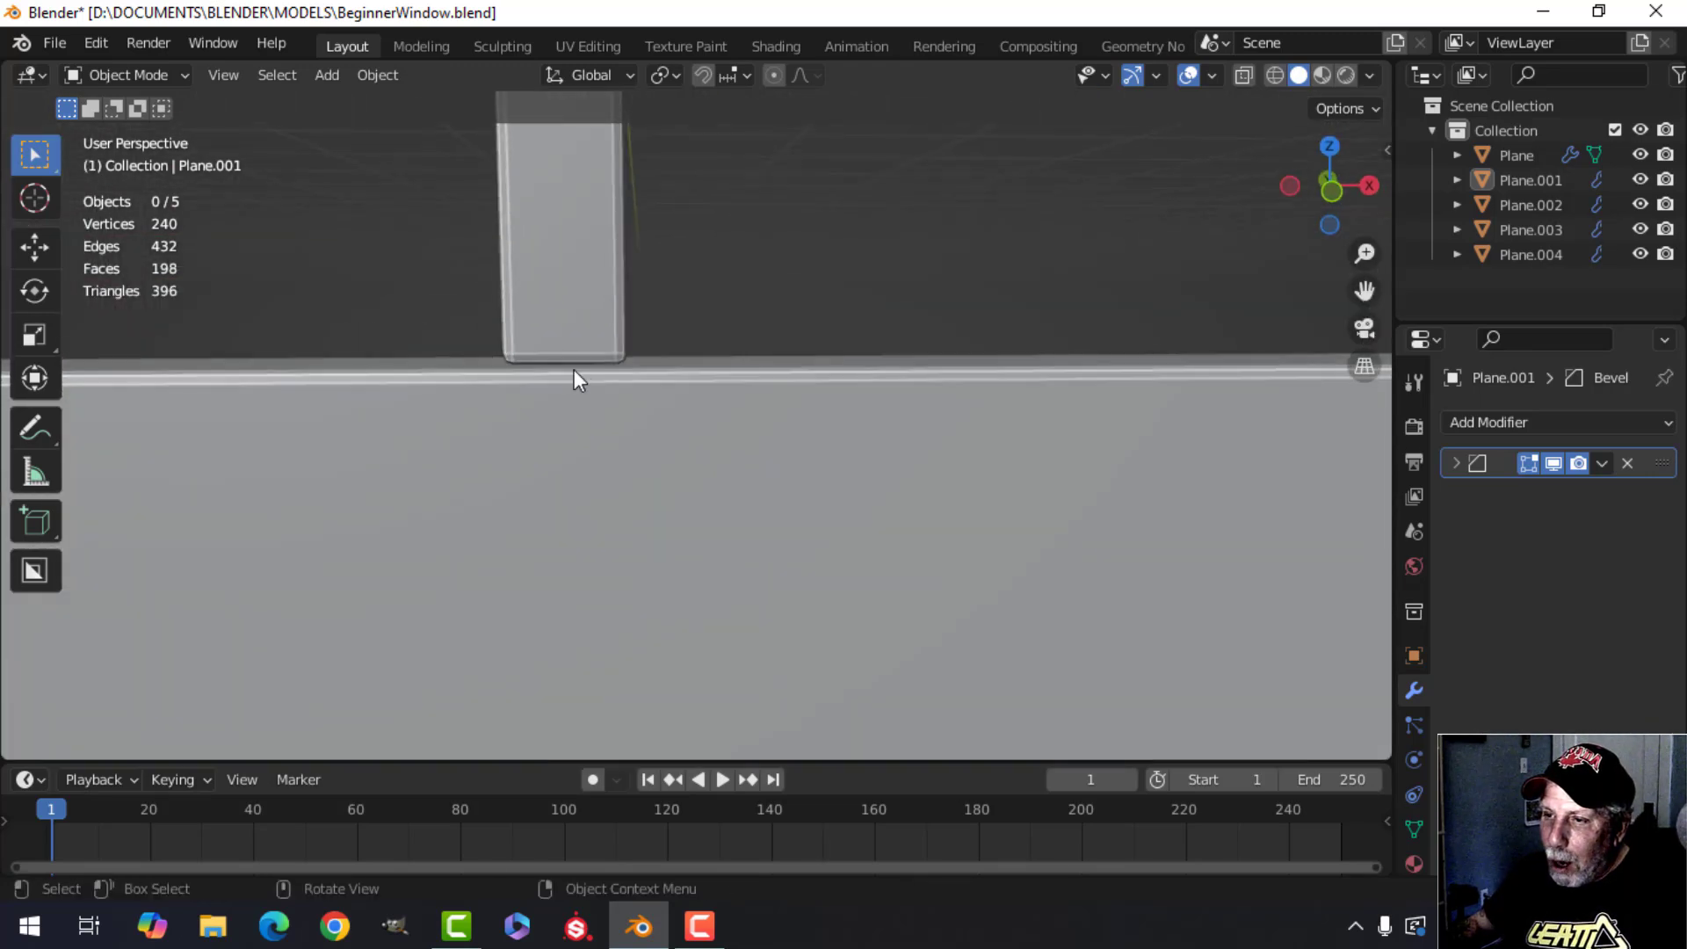
pyautogui.scroll(-6, 575, 363)
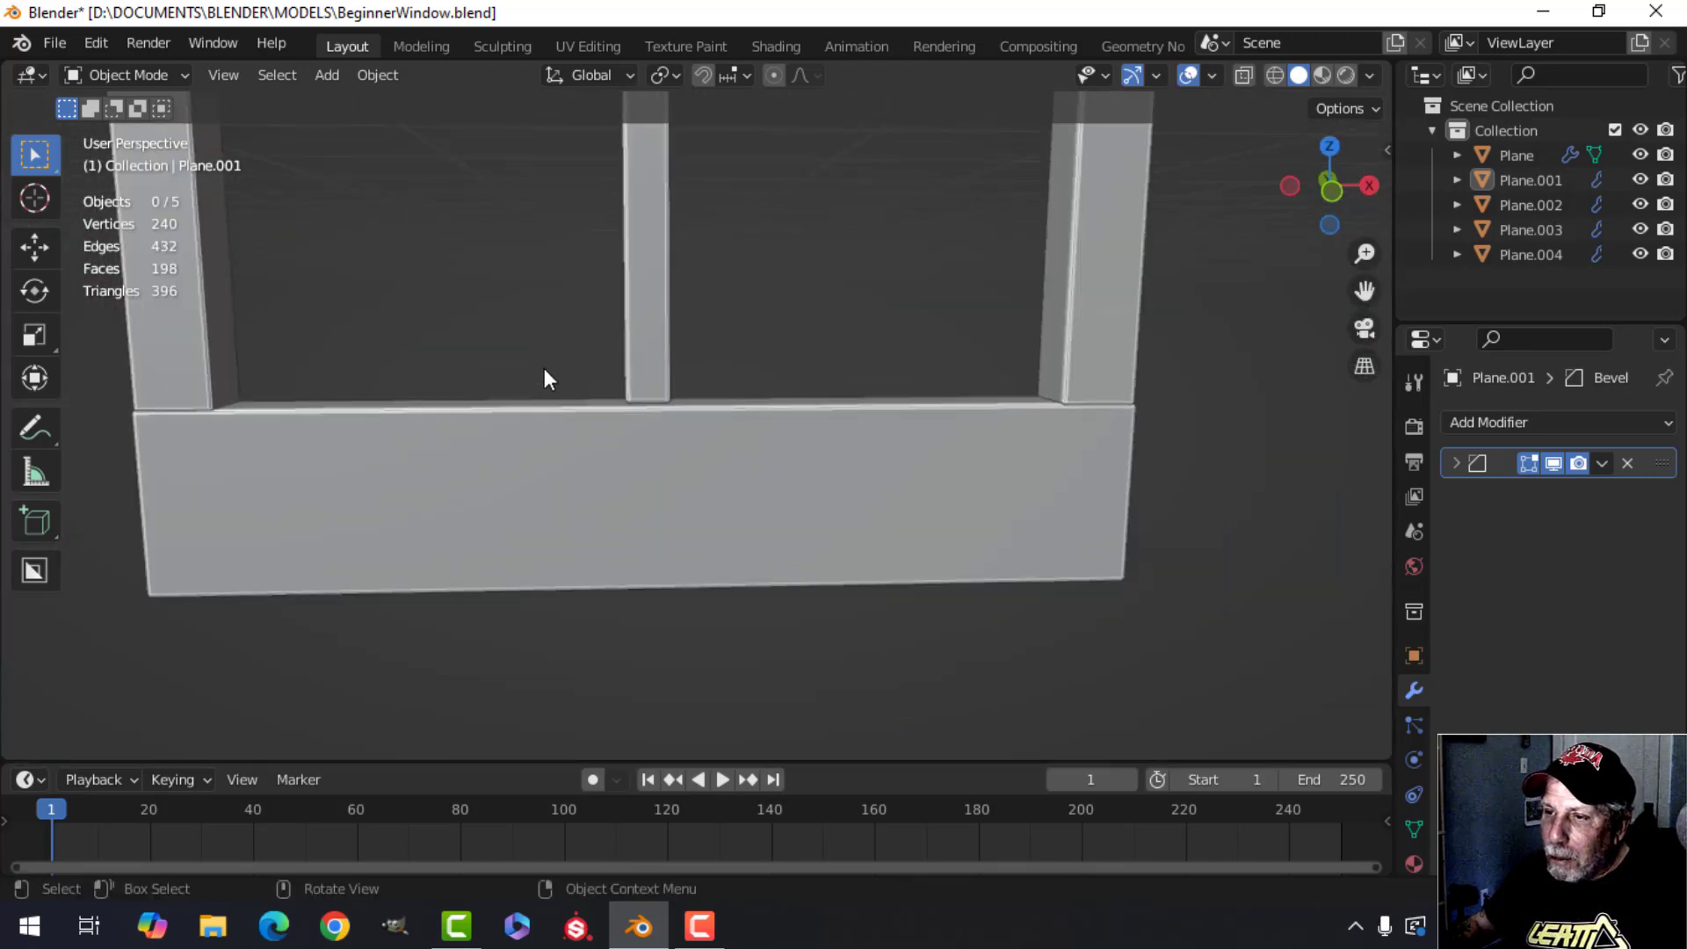
pyautogui.keyDown('shift'); pyautogui.moveTo(466, 383); pyautogui.dragTo(646, 396, button='middle'); pyautogui.keyUp('shift')
pyautogui.moveTo(543, 422); pyautogui.dragTo(650, 393, button='middle')
pyautogui.scroll(3, 566, 413)
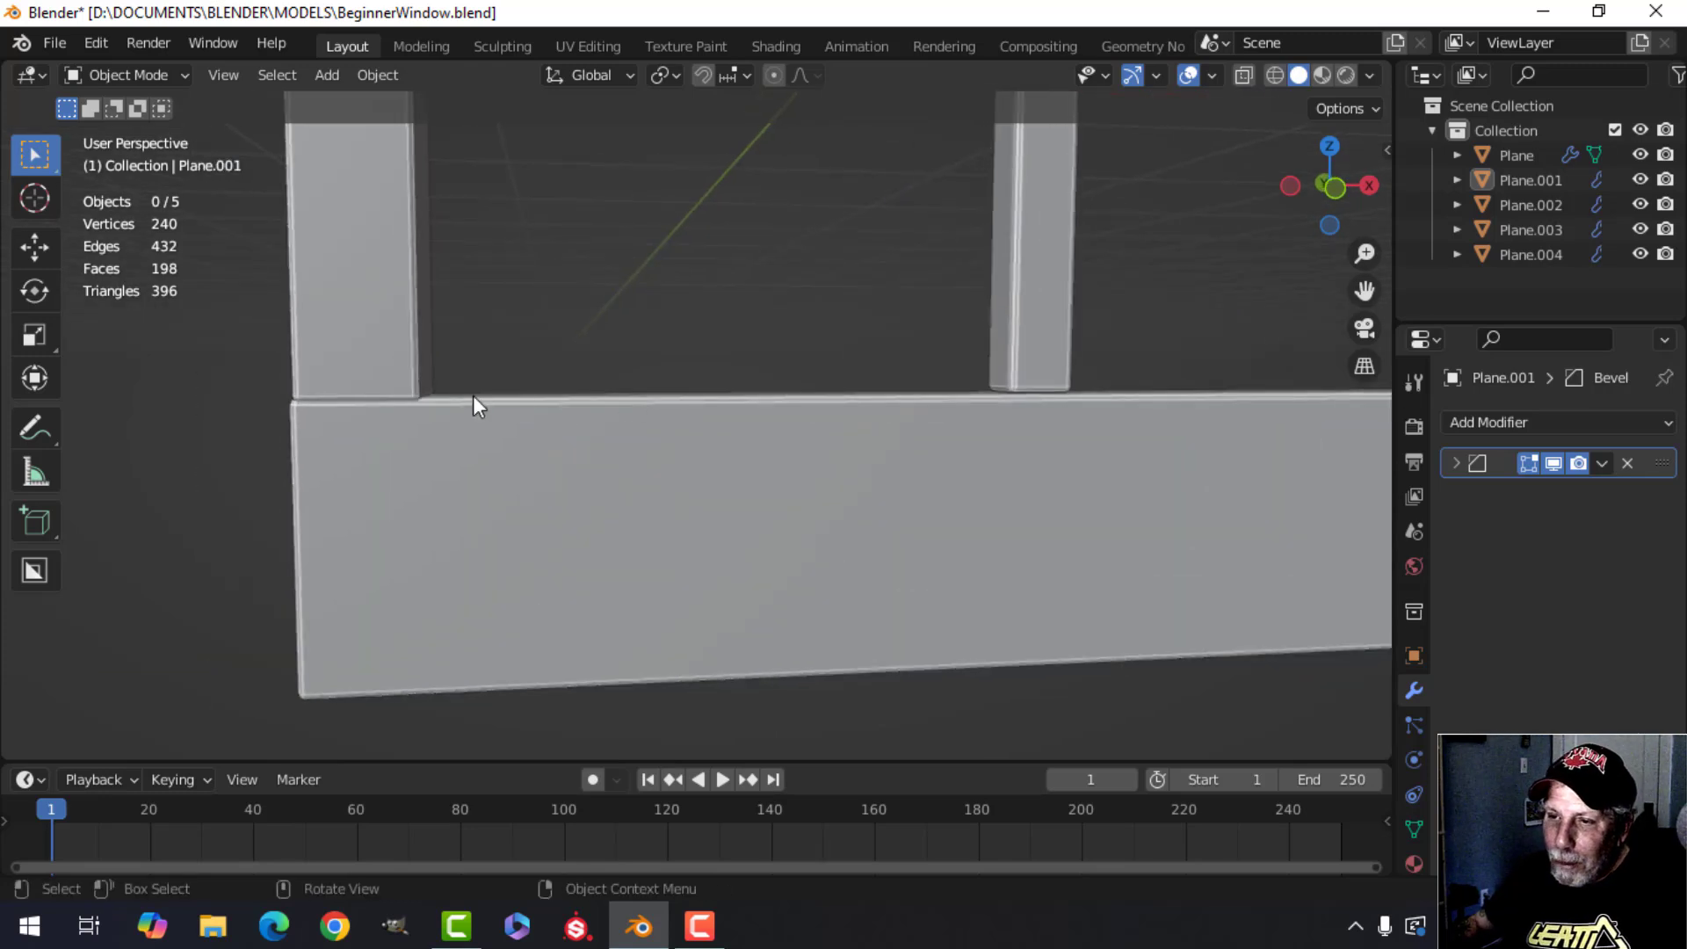
pyautogui.scroll(-5, 492, 394)
pyautogui.keyDown('shift'); pyautogui.moveTo(835, 369); pyautogui.dragTo(690, 462, button='middle'); pyautogui.keyUp('shift')
pyautogui.keyDown('shift'); pyautogui.moveTo(776, 370); pyautogui.dragTo(713, 453, button='middle'); pyautogui.keyUp('shift')
pyautogui.moveTo(735, 392); pyautogui.dragTo(657, 471, button='middle')
pyautogui.scroll(-3, 740, 420)
pyautogui.moveTo(706, 416)
pyautogui.mouseDown(button='middle')
pyautogui.moveTo(725, 430)
pyautogui.moveTo(694, 432)
pyautogui.mouseUp(button='middle')
pyautogui.keyDown('shift'); pyautogui.moveTo(678, 427); pyautogui.dragTo(820, 468, button='middle'); pyautogui.keyUp('shift')
pyautogui.scroll(2, 737, 431)
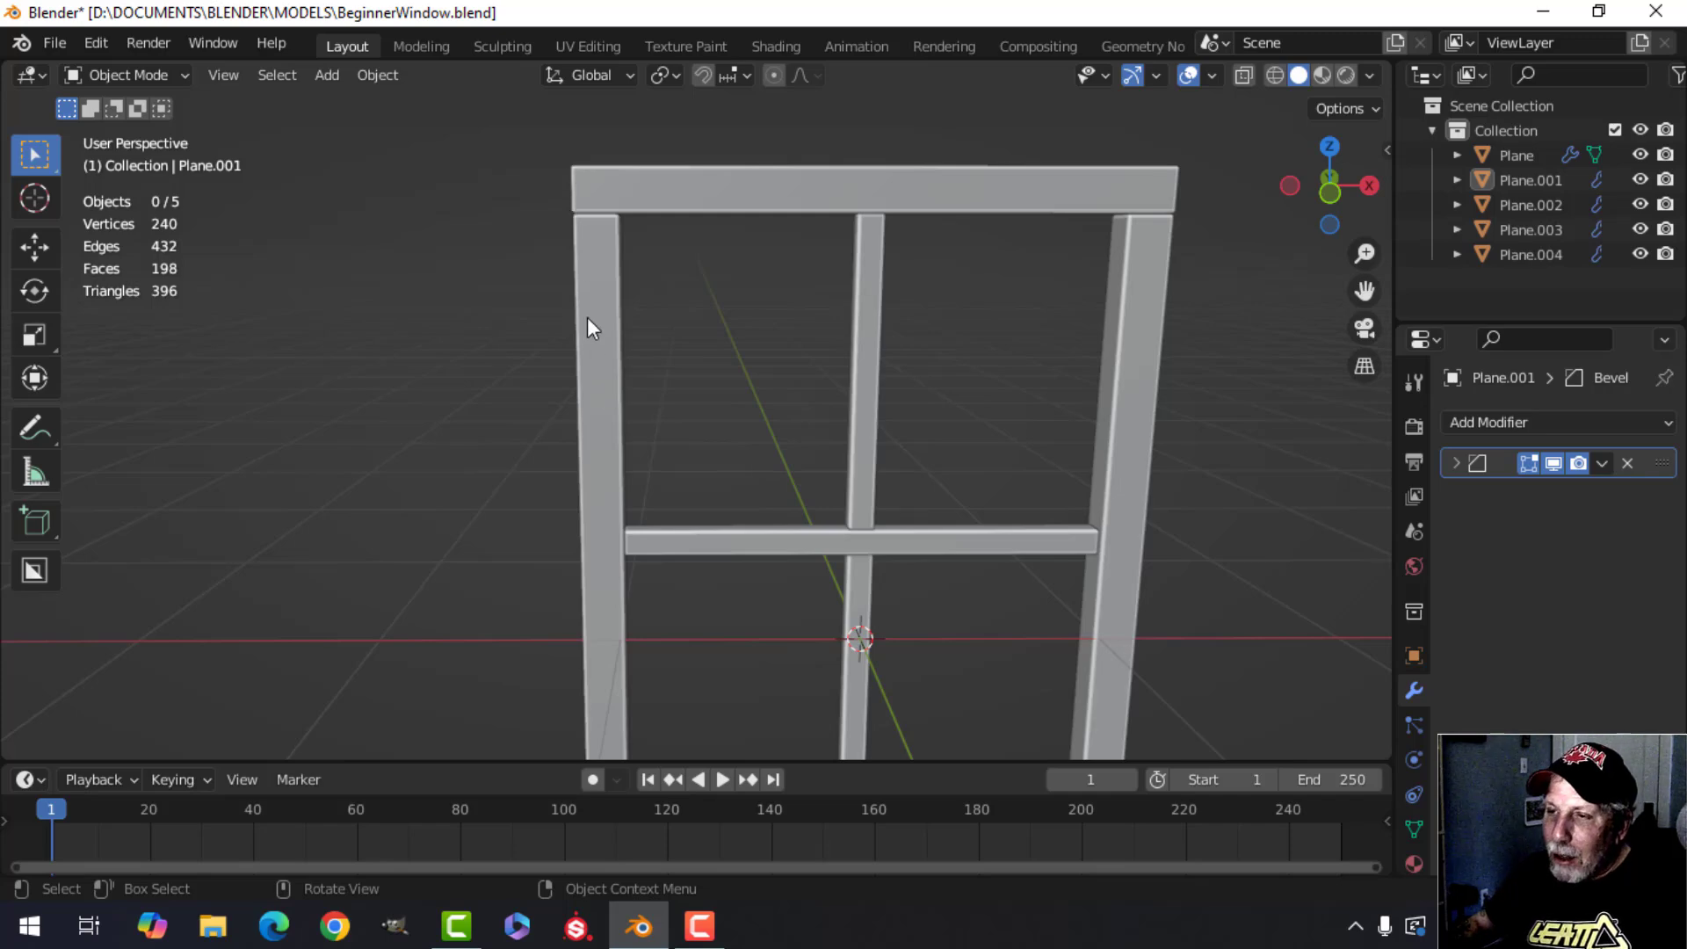
pyautogui.scroll(-6, 587, 327)
pyautogui.moveTo(631, 376); pyautogui.dragTo(588, 339, button='middle')
# Add a plane and rotate it 90 degrees about the Y axis in edit mode.
pyautogui.hotkey('shift', 'a')
pyautogui.moveTo(503, 340)
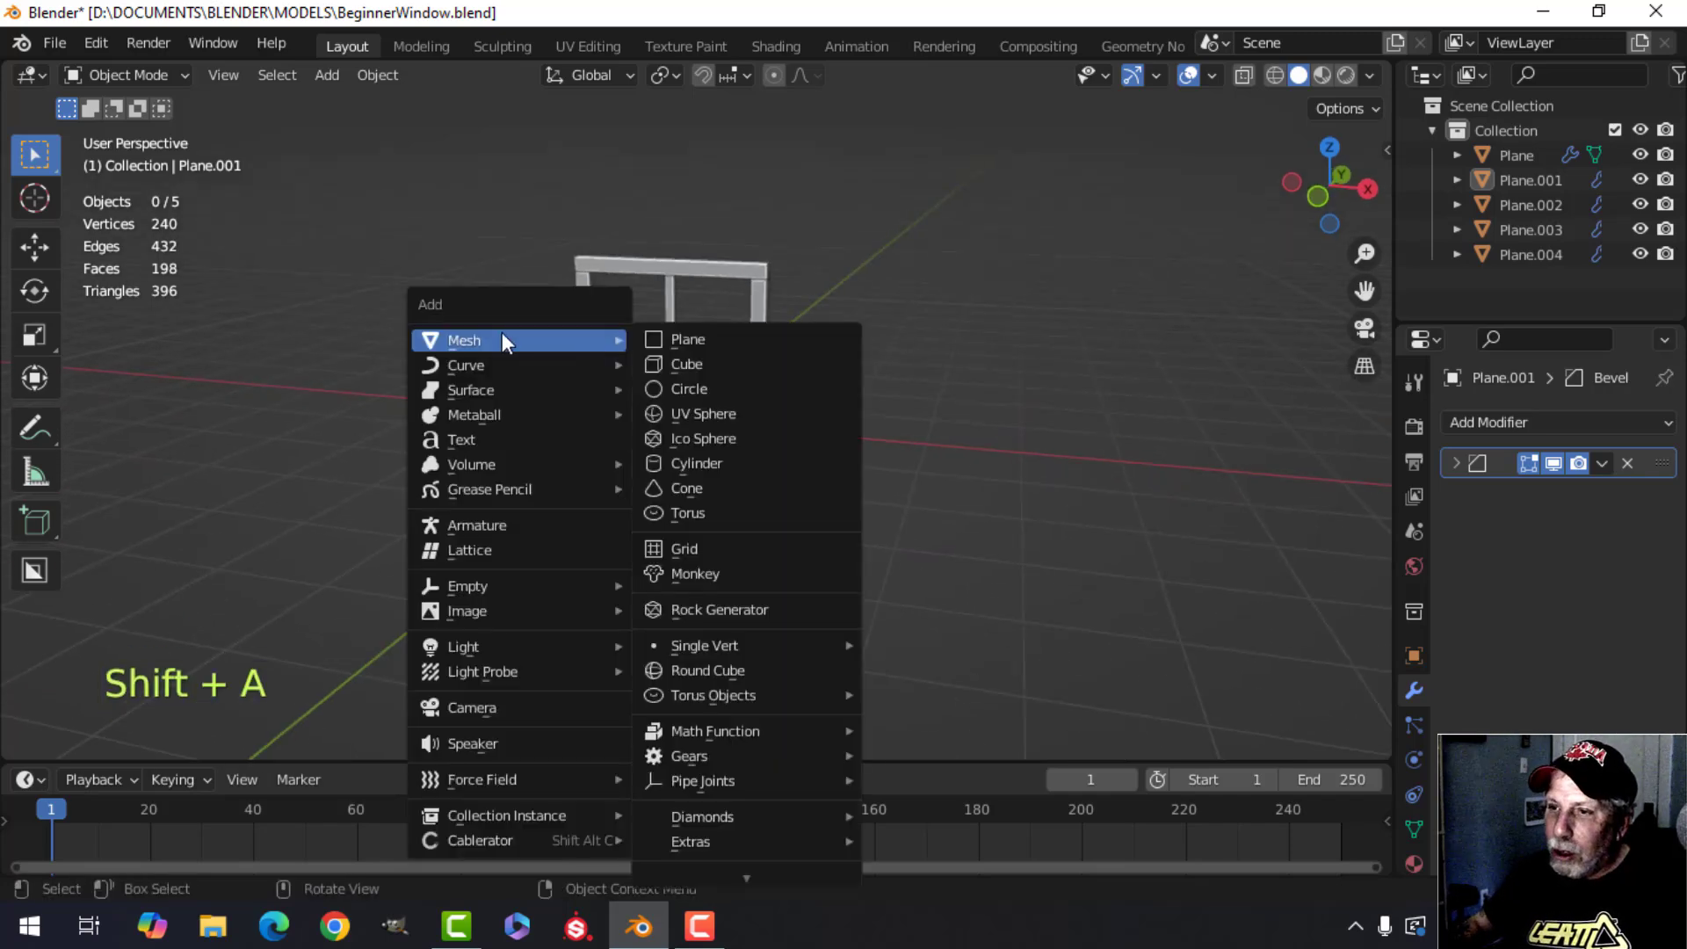
pyautogui.click(684, 339)
pyautogui.press('Tab')
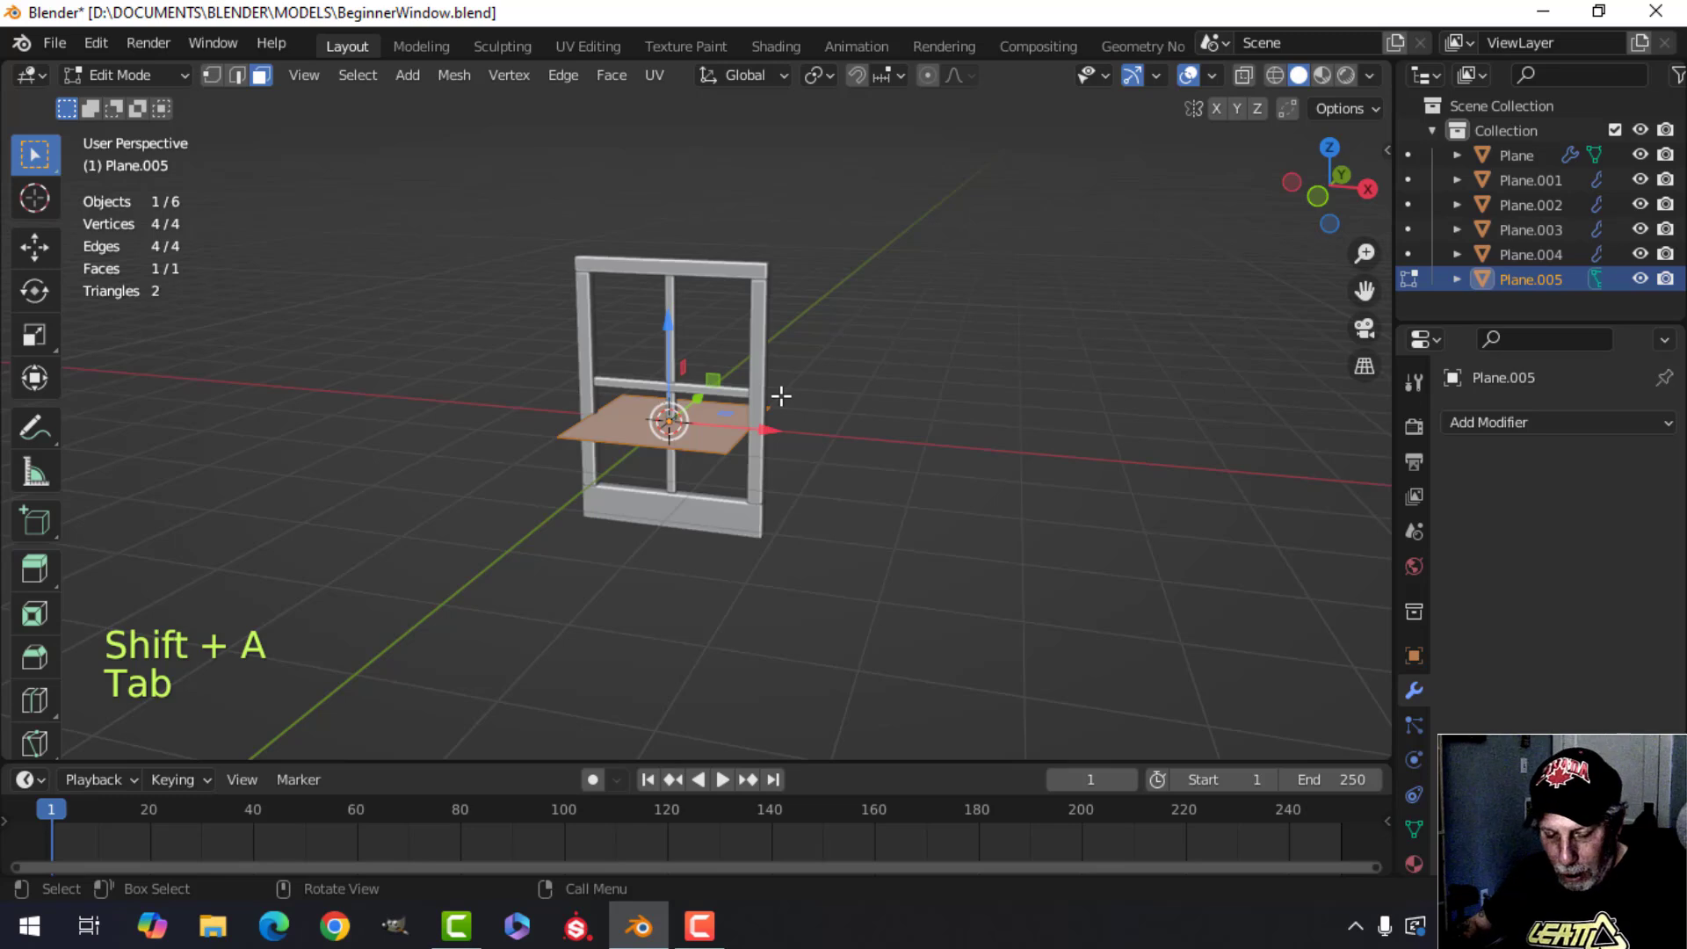
pyautogui.press('r')
pyautogui.press('y')
pyautogui.press('9')
pyautogui.press('0')
pyautogui.click(781, 396)
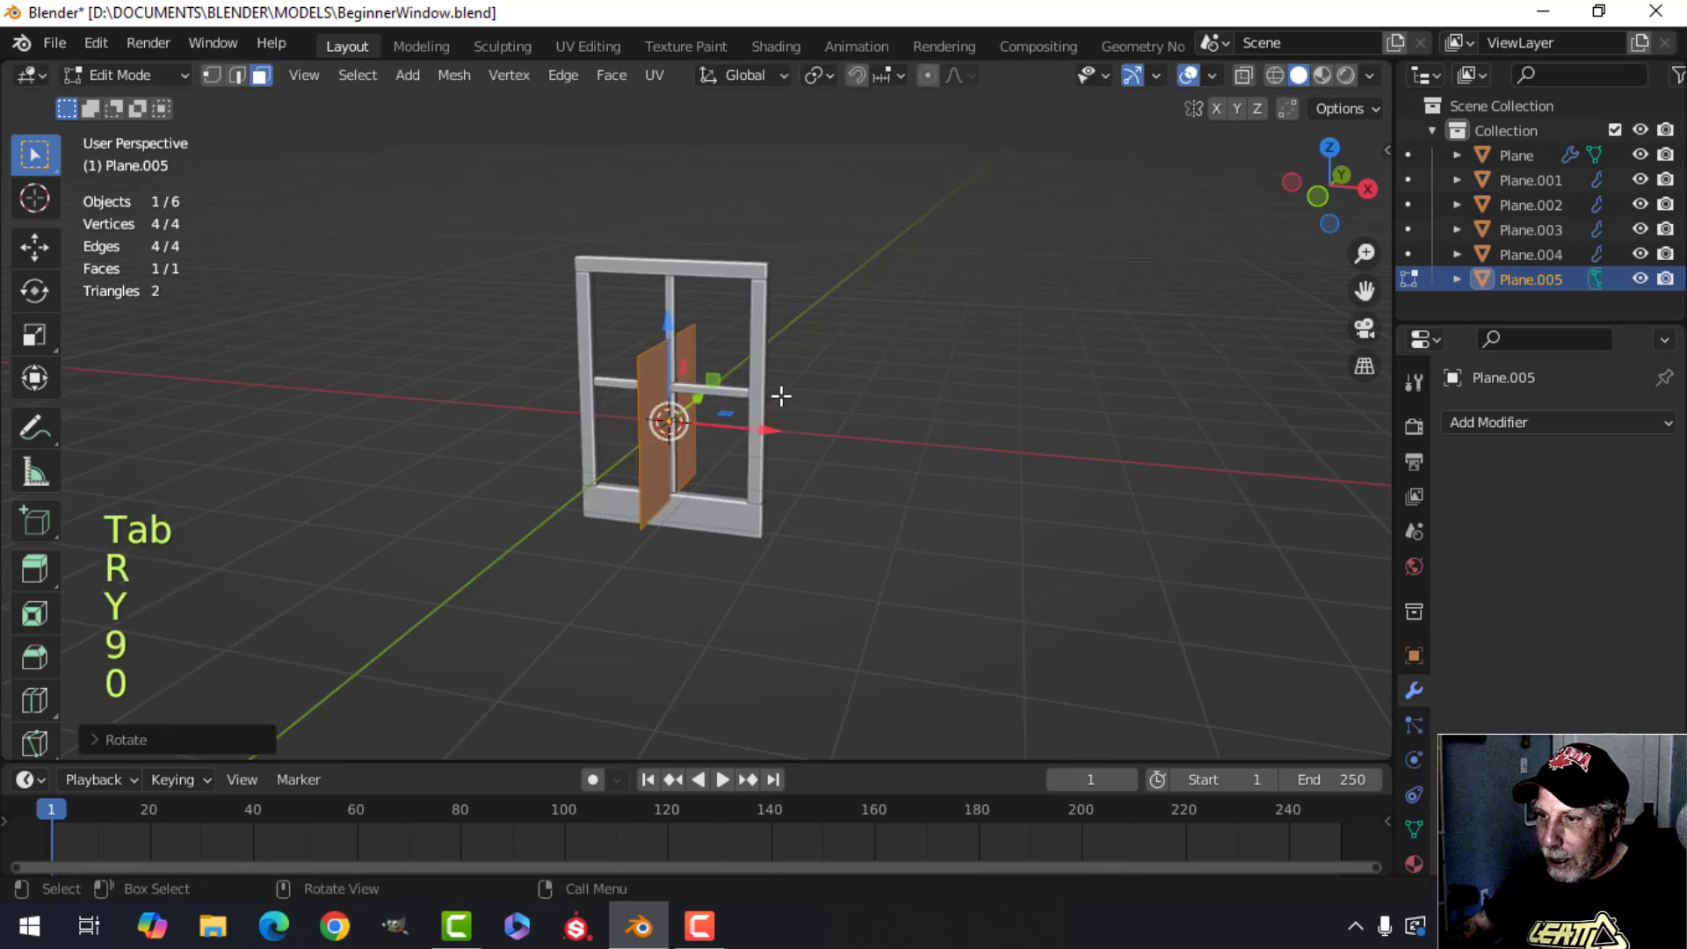
# Scale the new plane up and move it beside the frame.
pyautogui.press('s')
pyautogui.click(889, 372)
pyautogui.moveTo(757, 389); pyautogui.dragTo(774, 392, button='middle')
pyautogui.moveTo(763, 419); pyautogui.dragTo(676, 413)
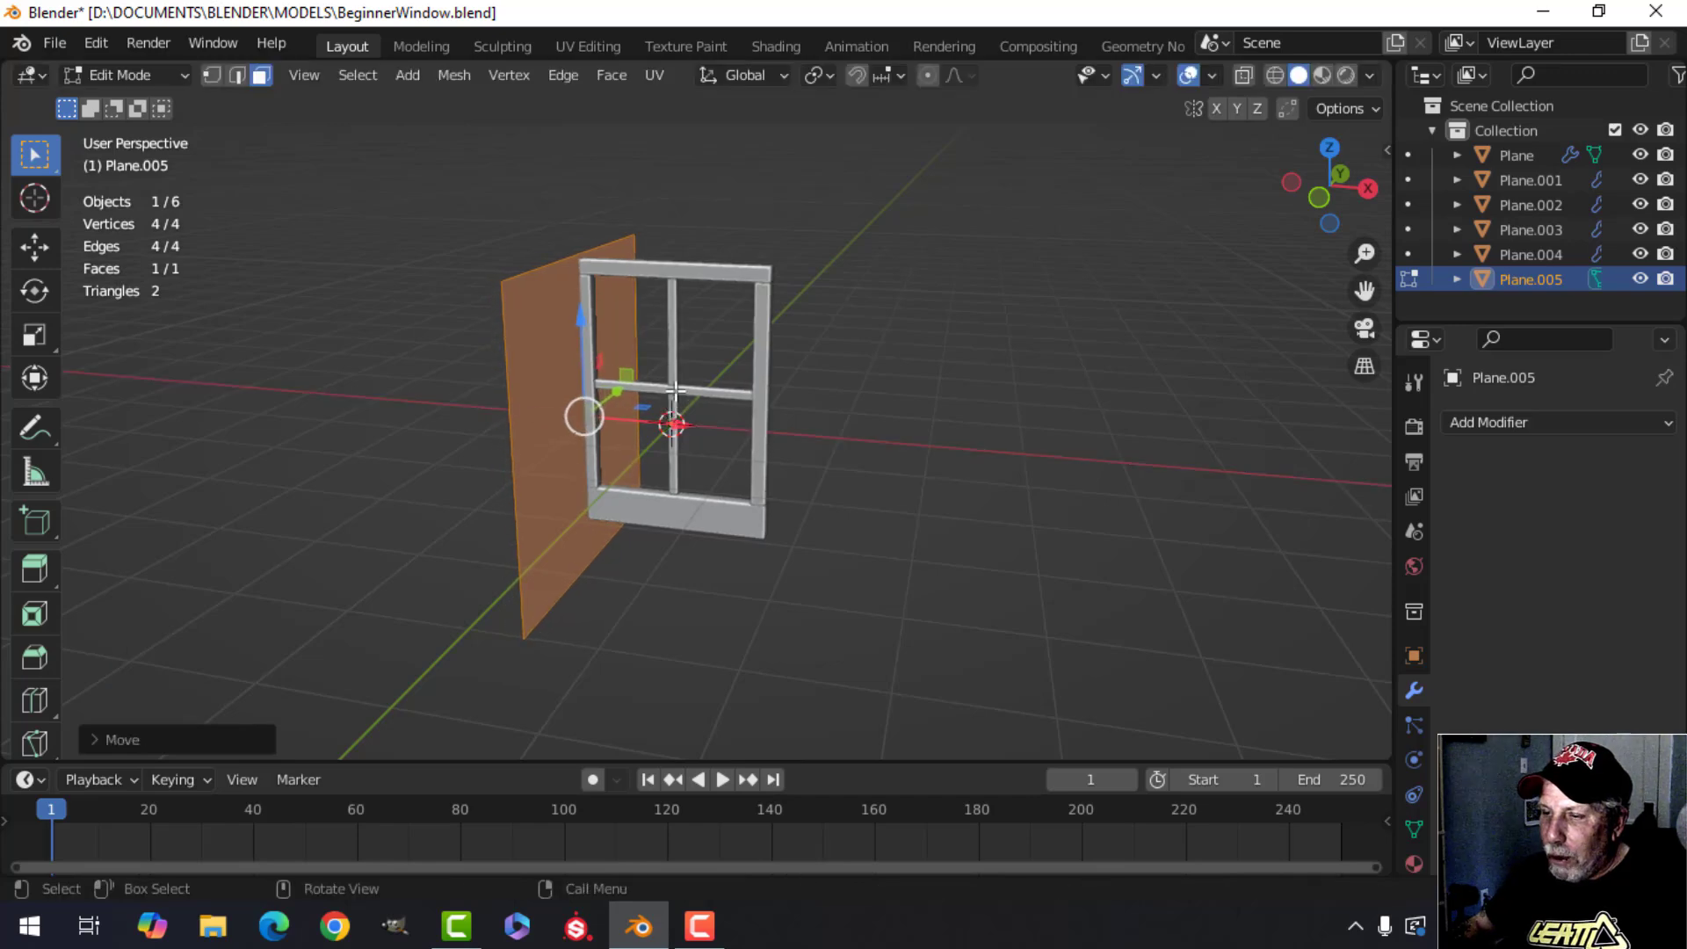
pyautogui.scroll(2, 690, 408)
pyautogui.keyDown('shift'); pyautogui.moveTo(693, 408); pyautogui.dragTo(680, 334, button='middle'); pyautogui.keyUp('shift')
pyautogui.moveTo(539, 214); pyautogui.dragTo(834, 404, button='middle')
pyautogui.scroll(-5, 817, 464)
pyautogui.moveTo(817, 464); pyautogui.dragTo(740, 395, button='middle')
# Delete the added plane's geometry.
pyautogui.press('Tab')
pyautogui.press('x')
pyautogui.click(669, 410)
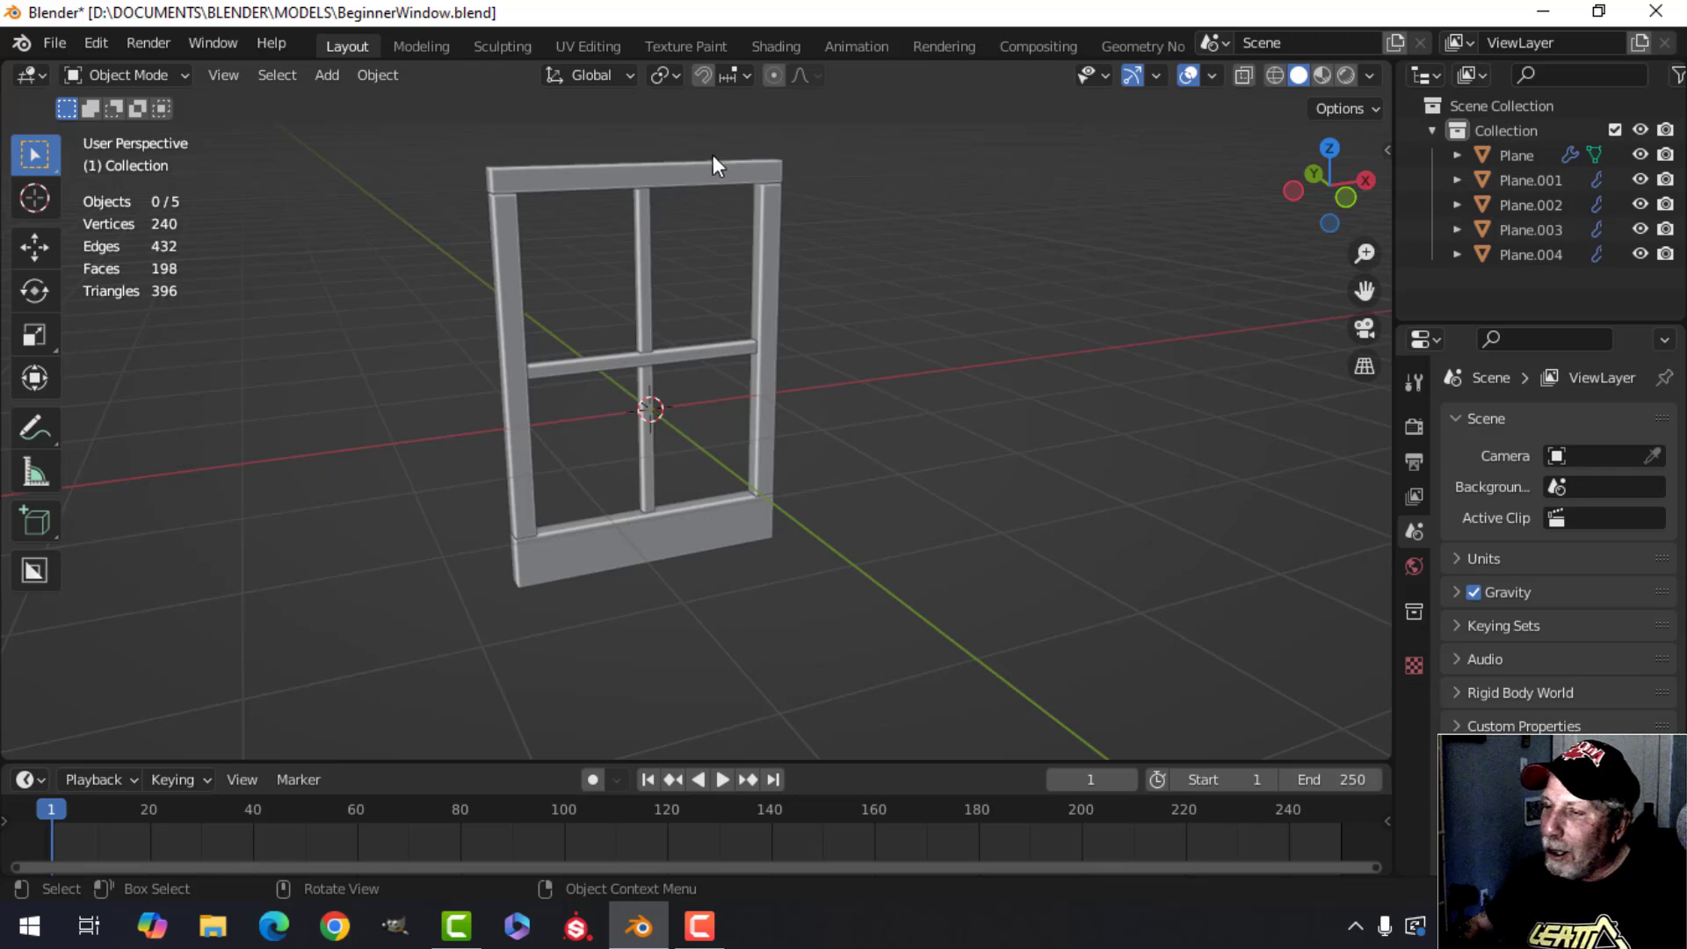
# Turn on the Face Orientation viewport overlay.
pyautogui.moveTo(541, 186); pyautogui.dragTo(571, 211, button='middle')
pyautogui.keyDown('shift'); pyautogui.moveTo(573, 211); pyautogui.dragTo(585, 249, button='middle'); pyautogui.keyUp('shift')
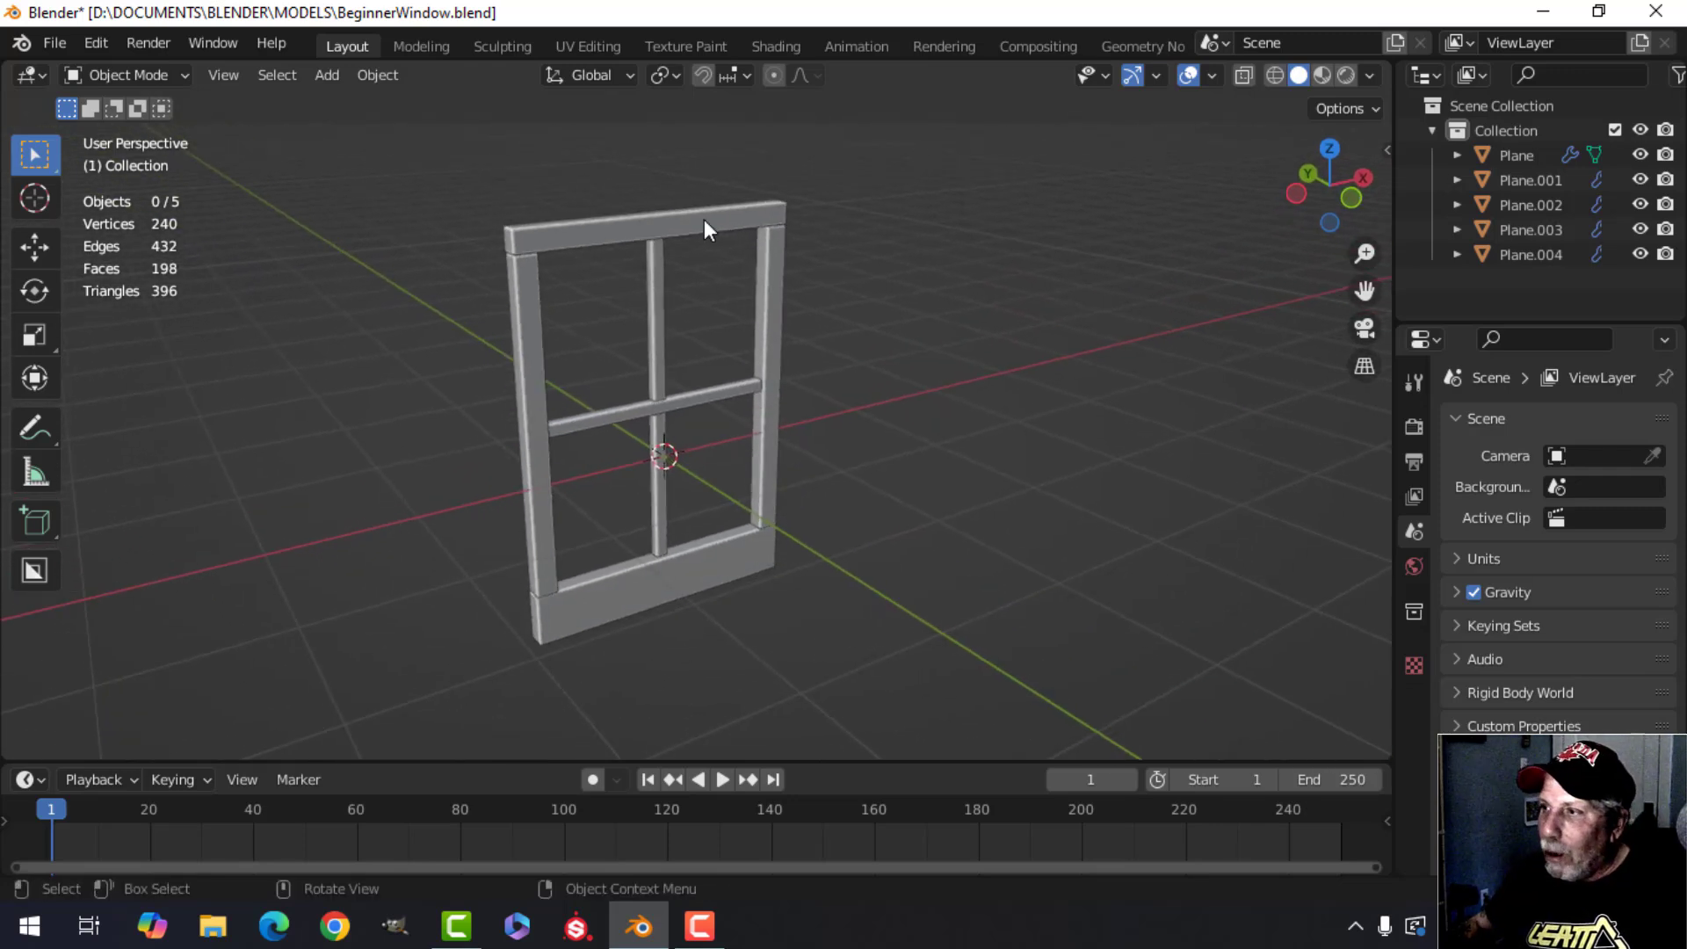
pyautogui.click(1213, 77)
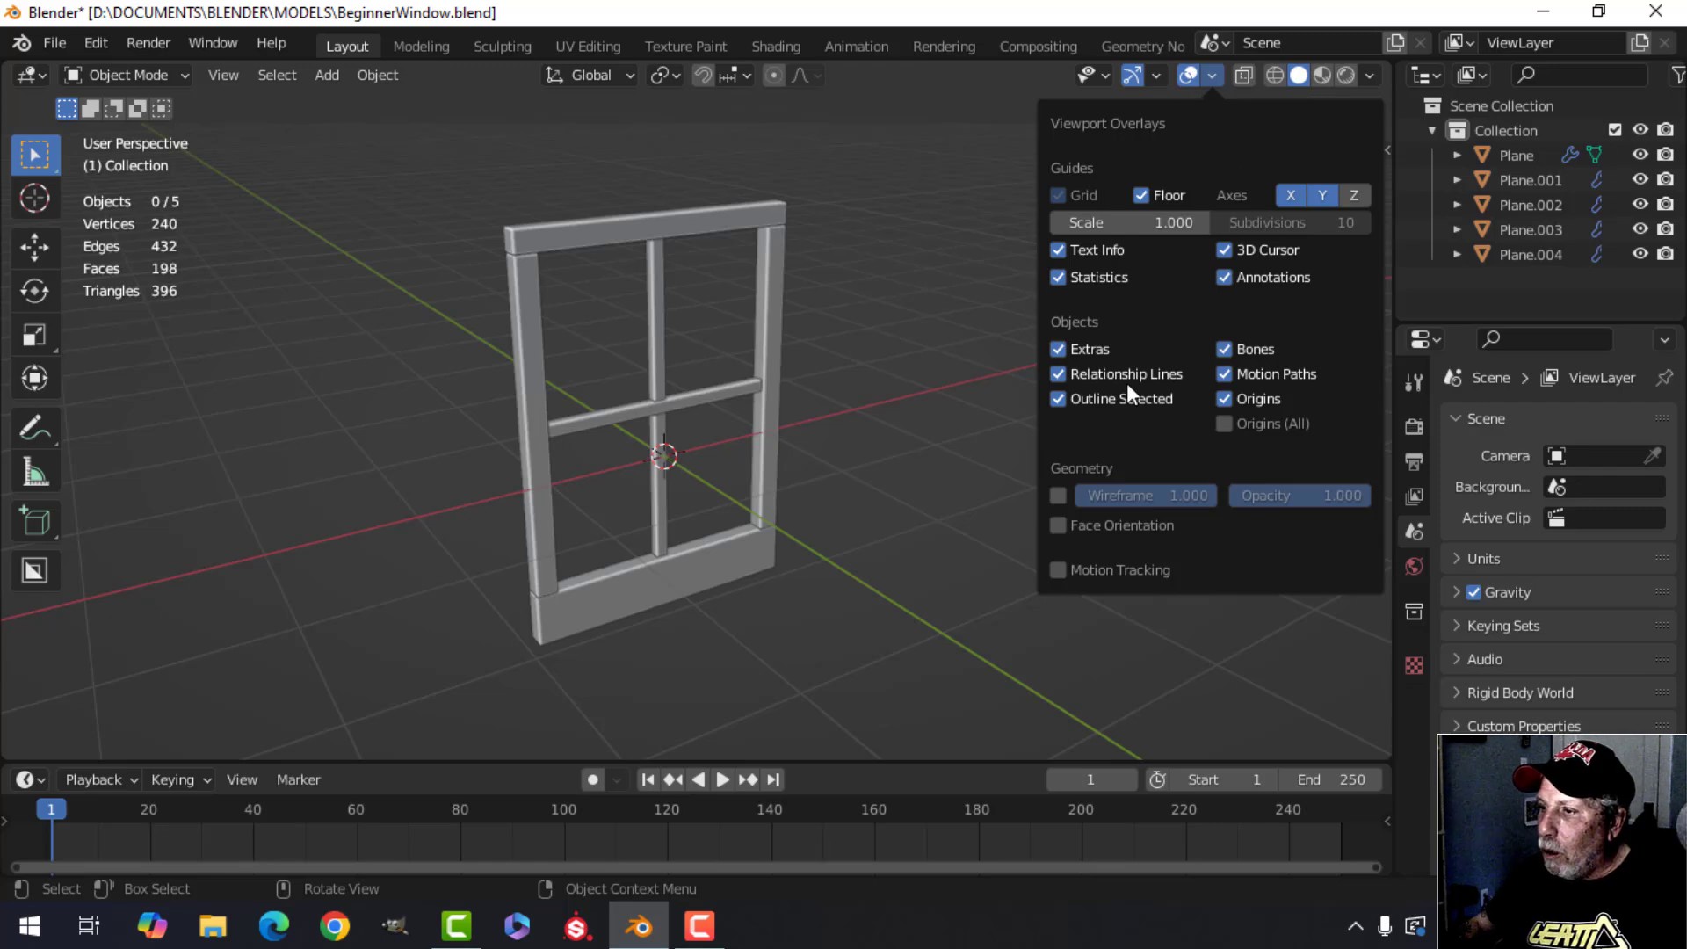
pyautogui.click(1098, 525)
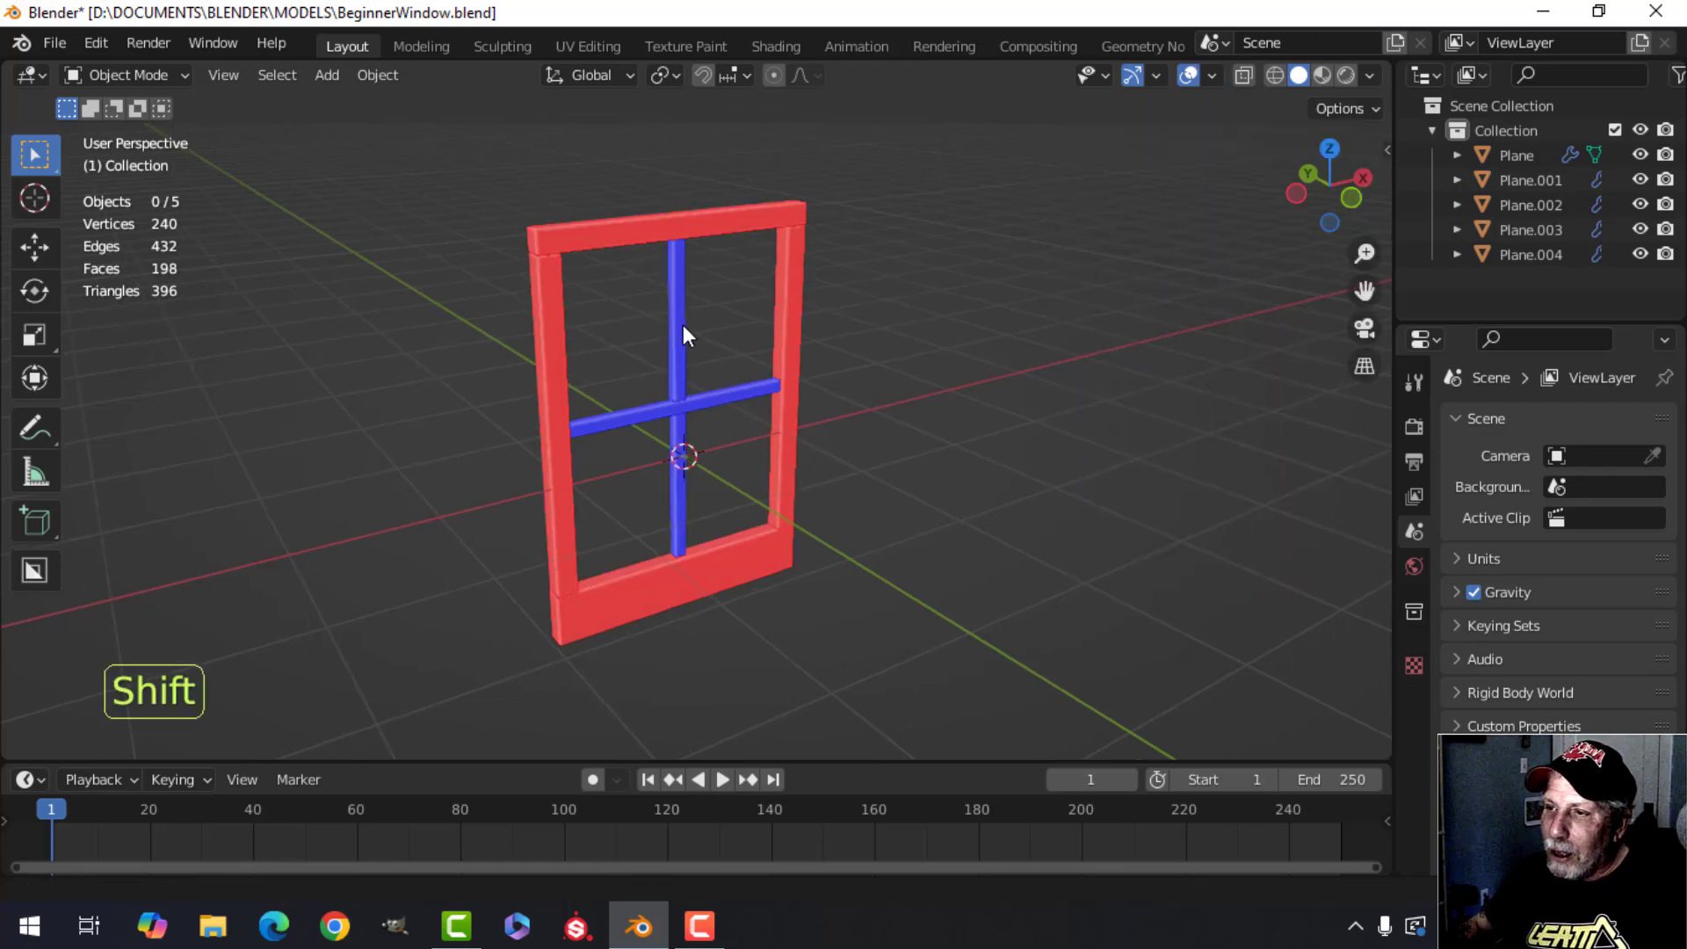
# Orbit and zoom around the frame to inspect the face orientation colours.
pyautogui.keyDown('shift'); pyautogui.moveTo(683, 324); pyautogui.dragTo(724, 330, button='middle'); pyautogui.keyUp('shift')
pyautogui.scroll(2, 687, 320)
pyautogui.scroll(-1, 675, 352)
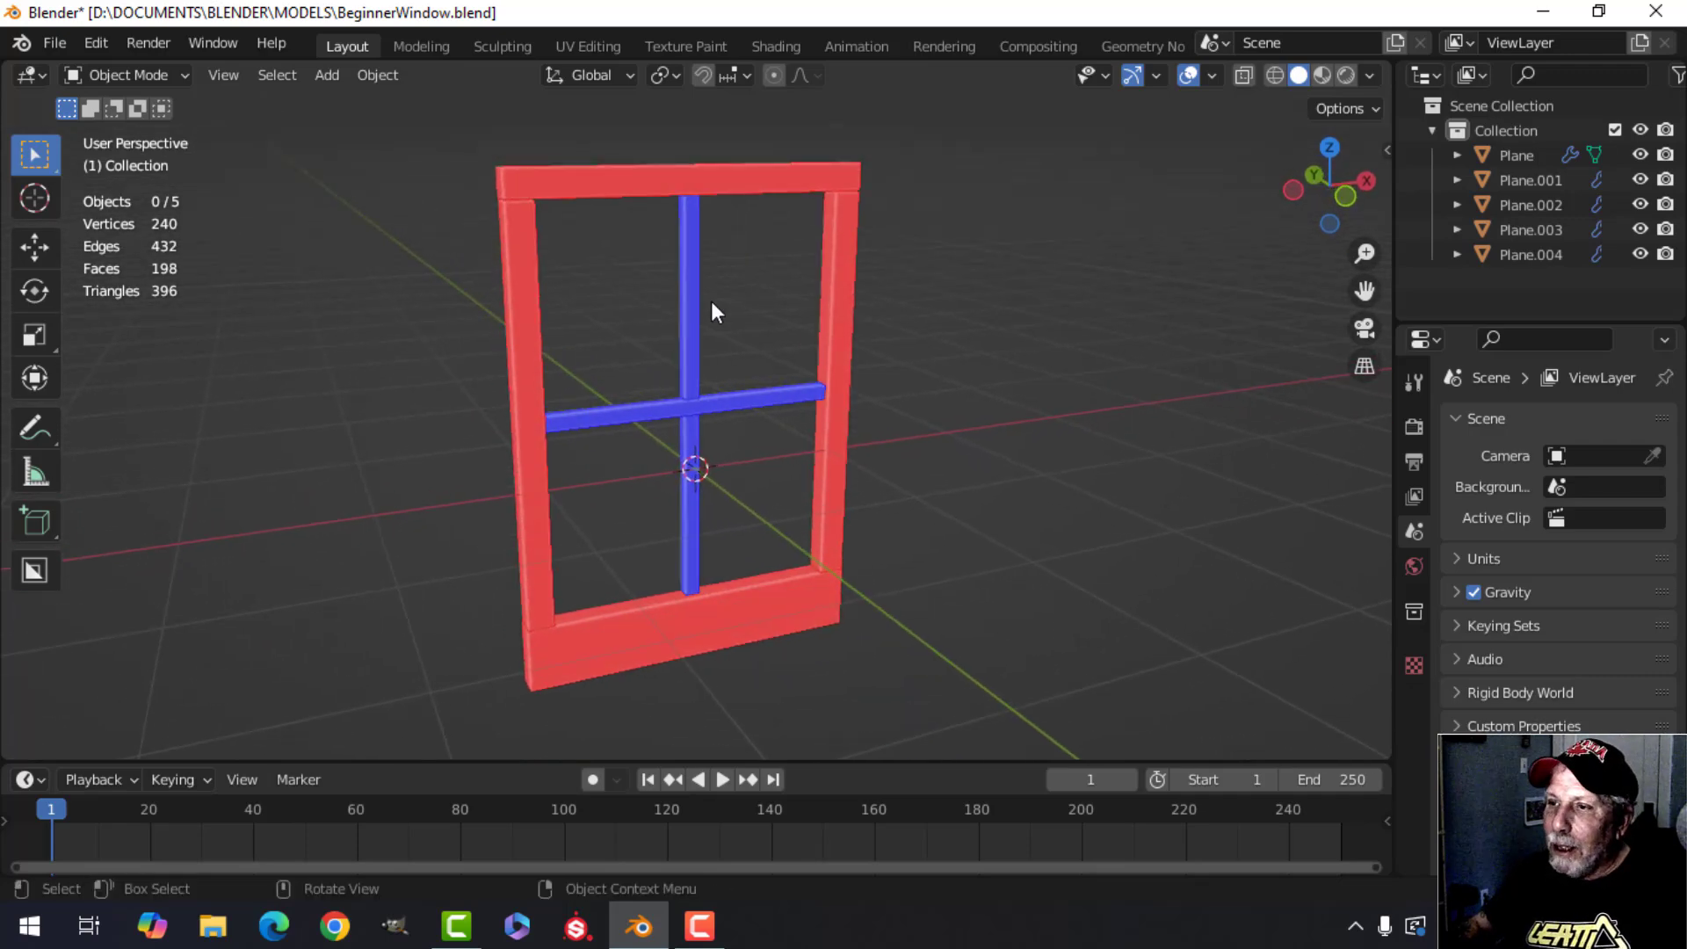
pyautogui.moveTo(621, 204); pyautogui.dragTo(650, 393, button='middle')
pyautogui.scroll(2, 629, 276)
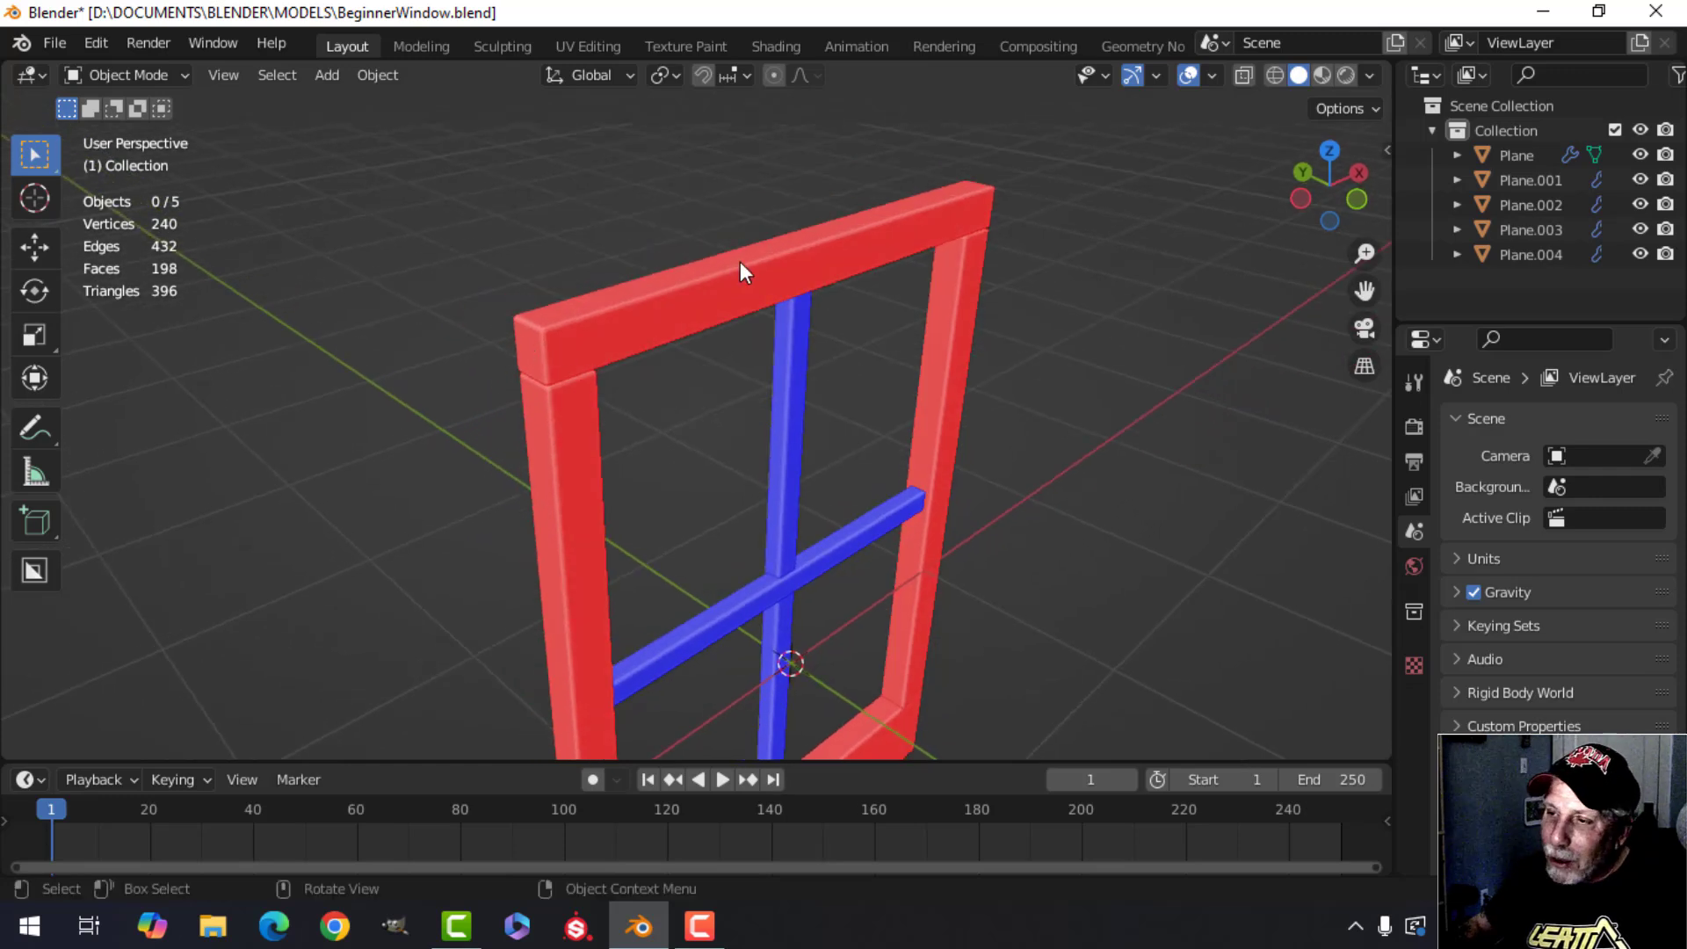
pyautogui.moveTo(894, 238); pyautogui.dragTo(947, 352, button='middle')
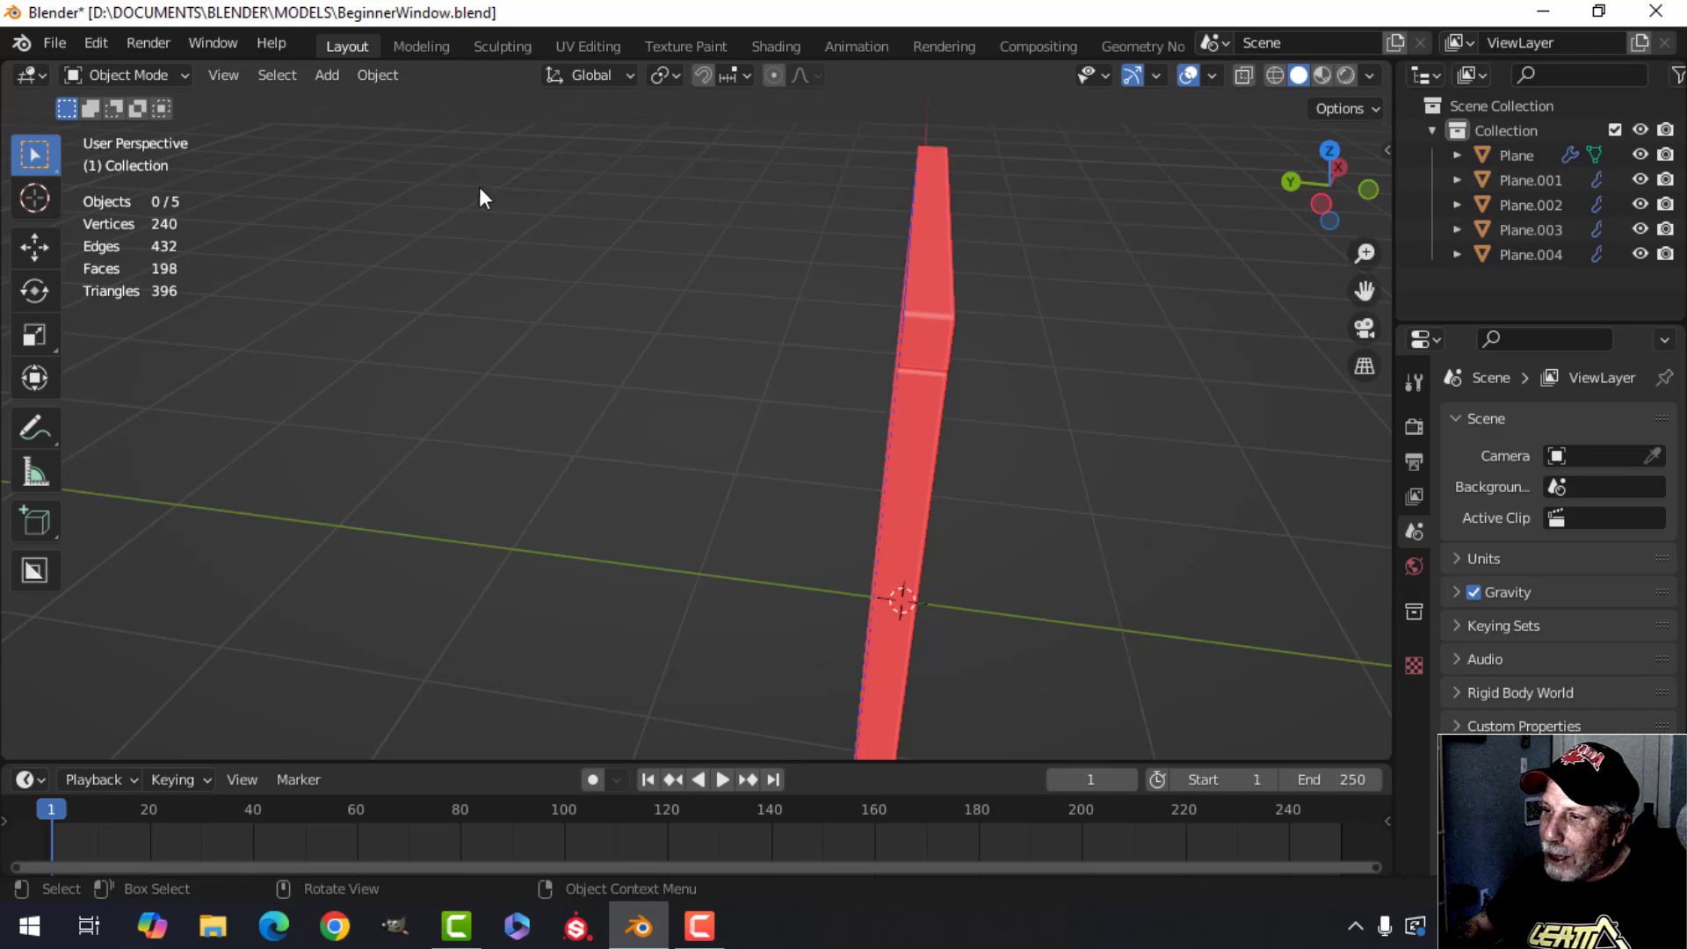
pyautogui.moveTo(481, 198); pyautogui.dragTo(305, 226, button='middle')
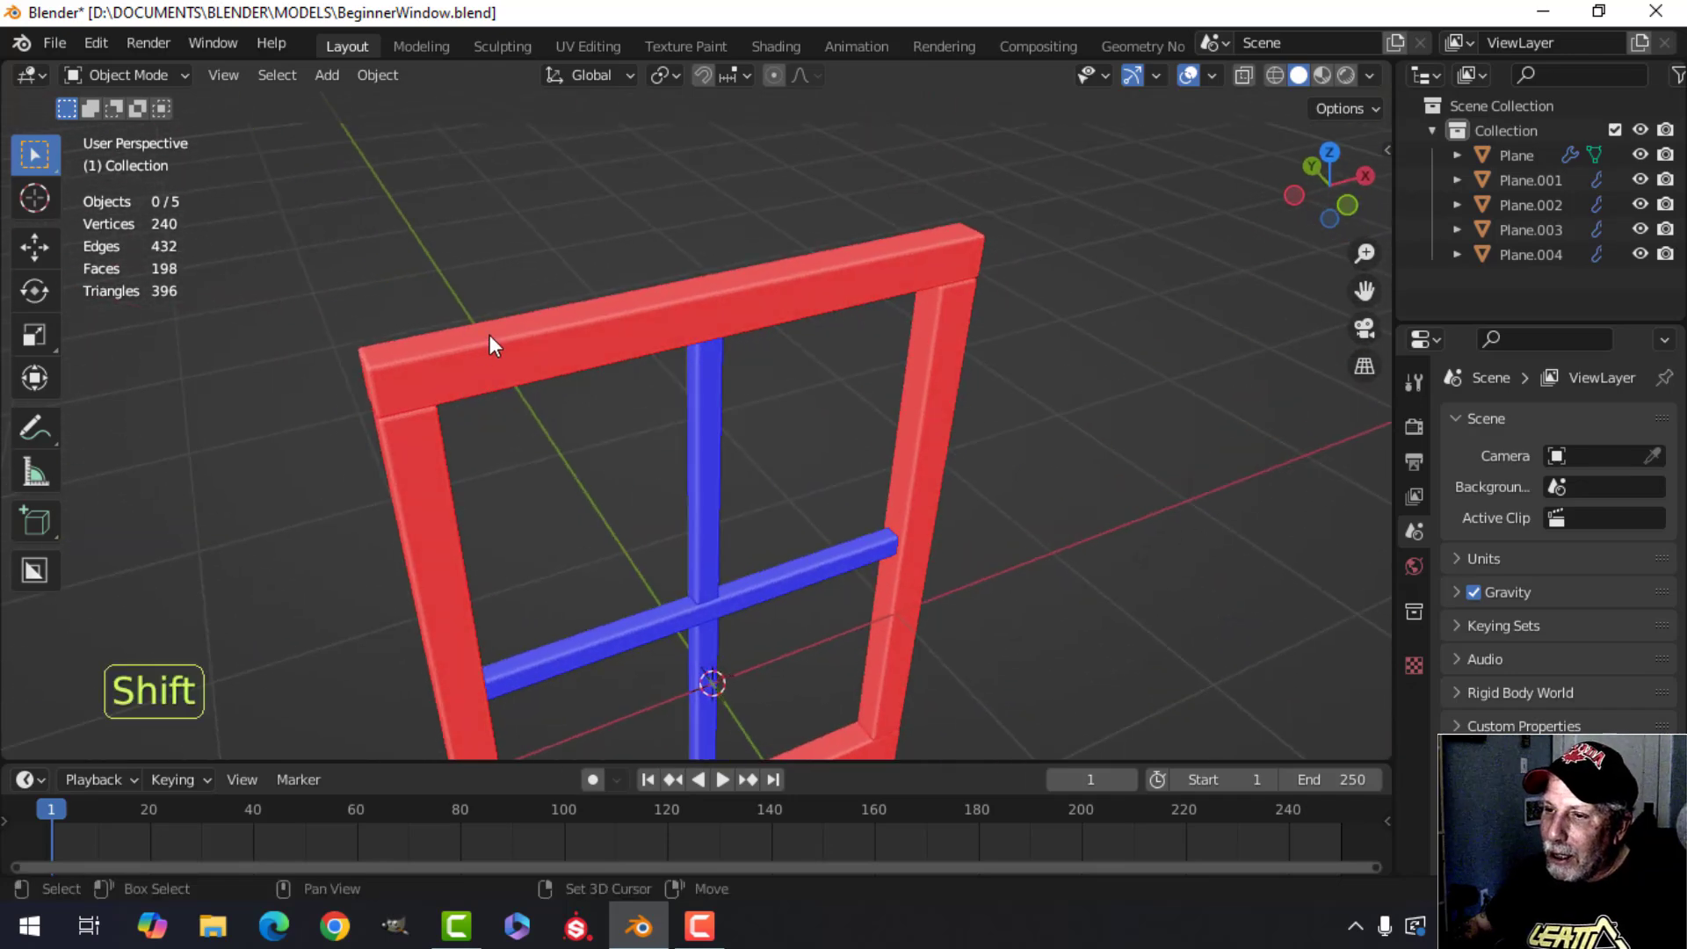
pyautogui.moveTo(488, 335); pyautogui.dragTo(499, 268, button='middle')
pyautogui.scroll(-3, 527, 326)
pyautogui.keyDown('shift'); pyautogui.moveTo(556, 377); pyautogui.dragTo(539, 308, button='middle'); pyautogui.keyUp('shift')
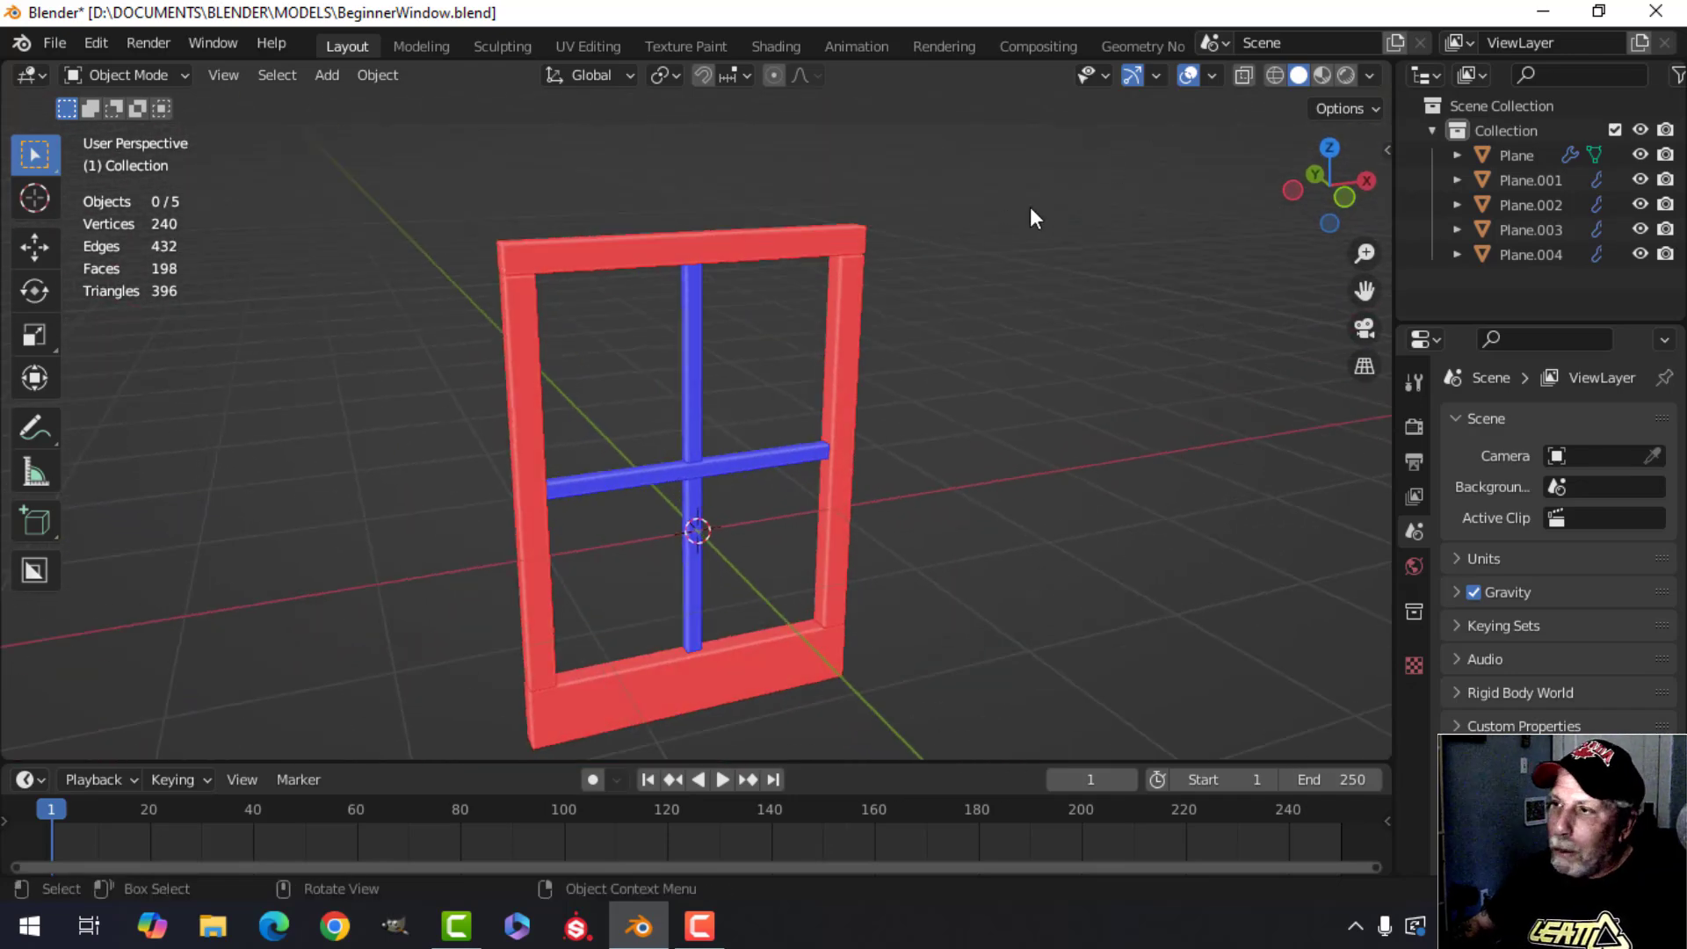
# Turn off Face Orientation and switch the viewport lighting to a dark MatCap.
pyautogui.click(1213, 77)
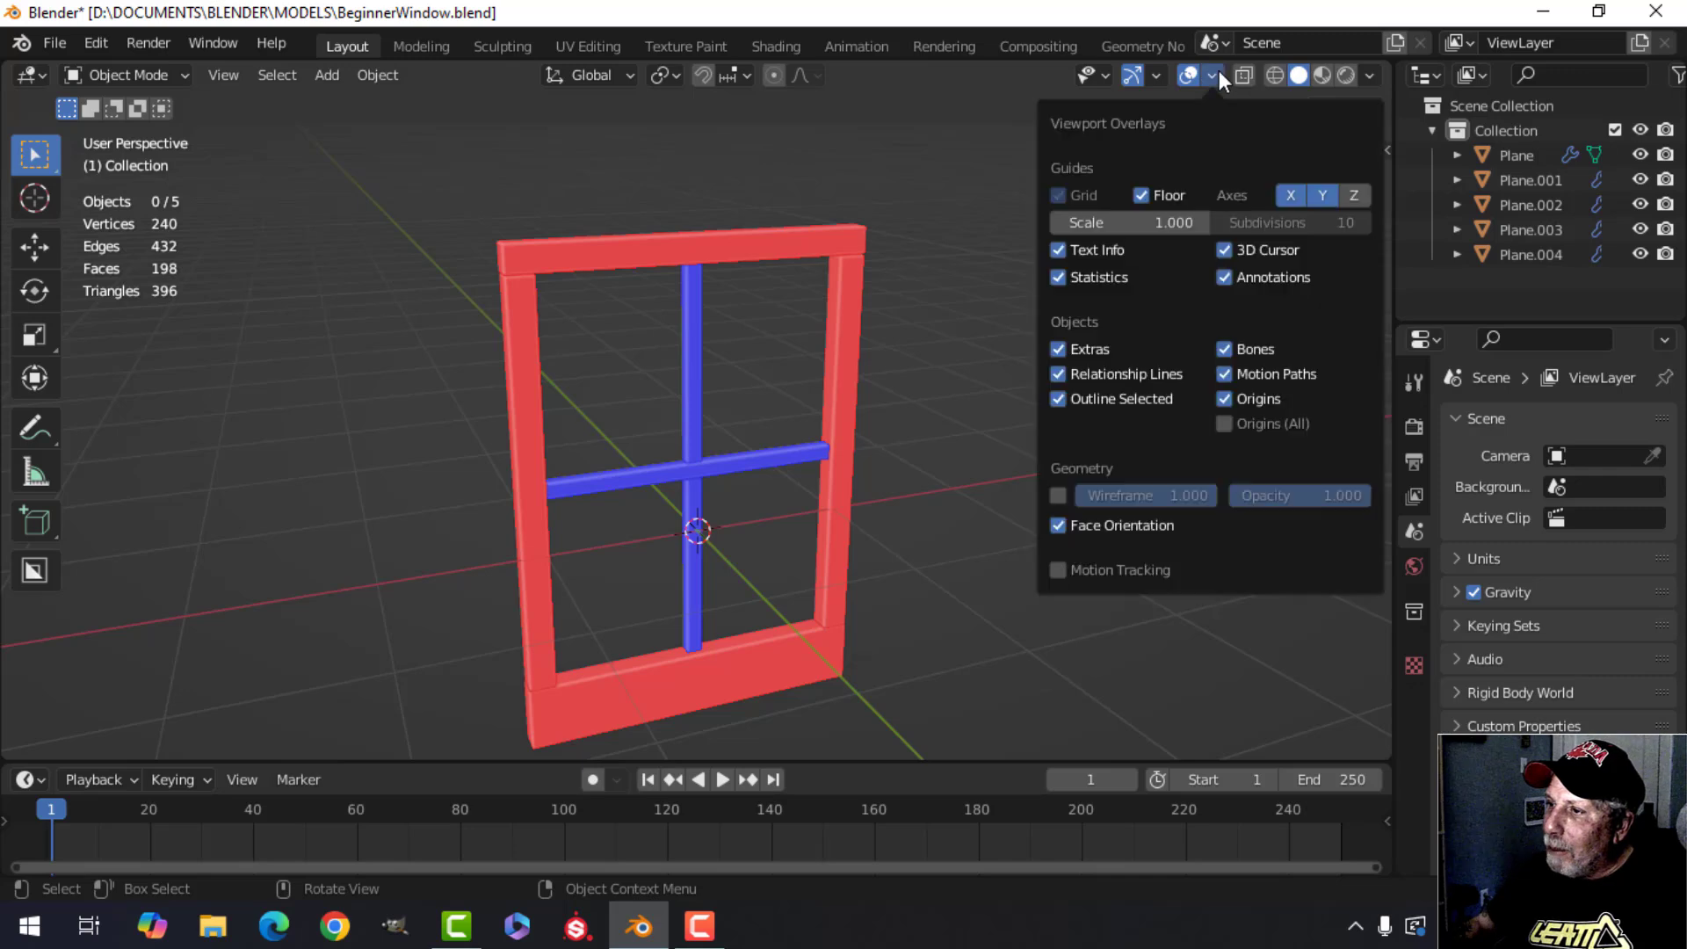
pyautogui.click(1100, 524)
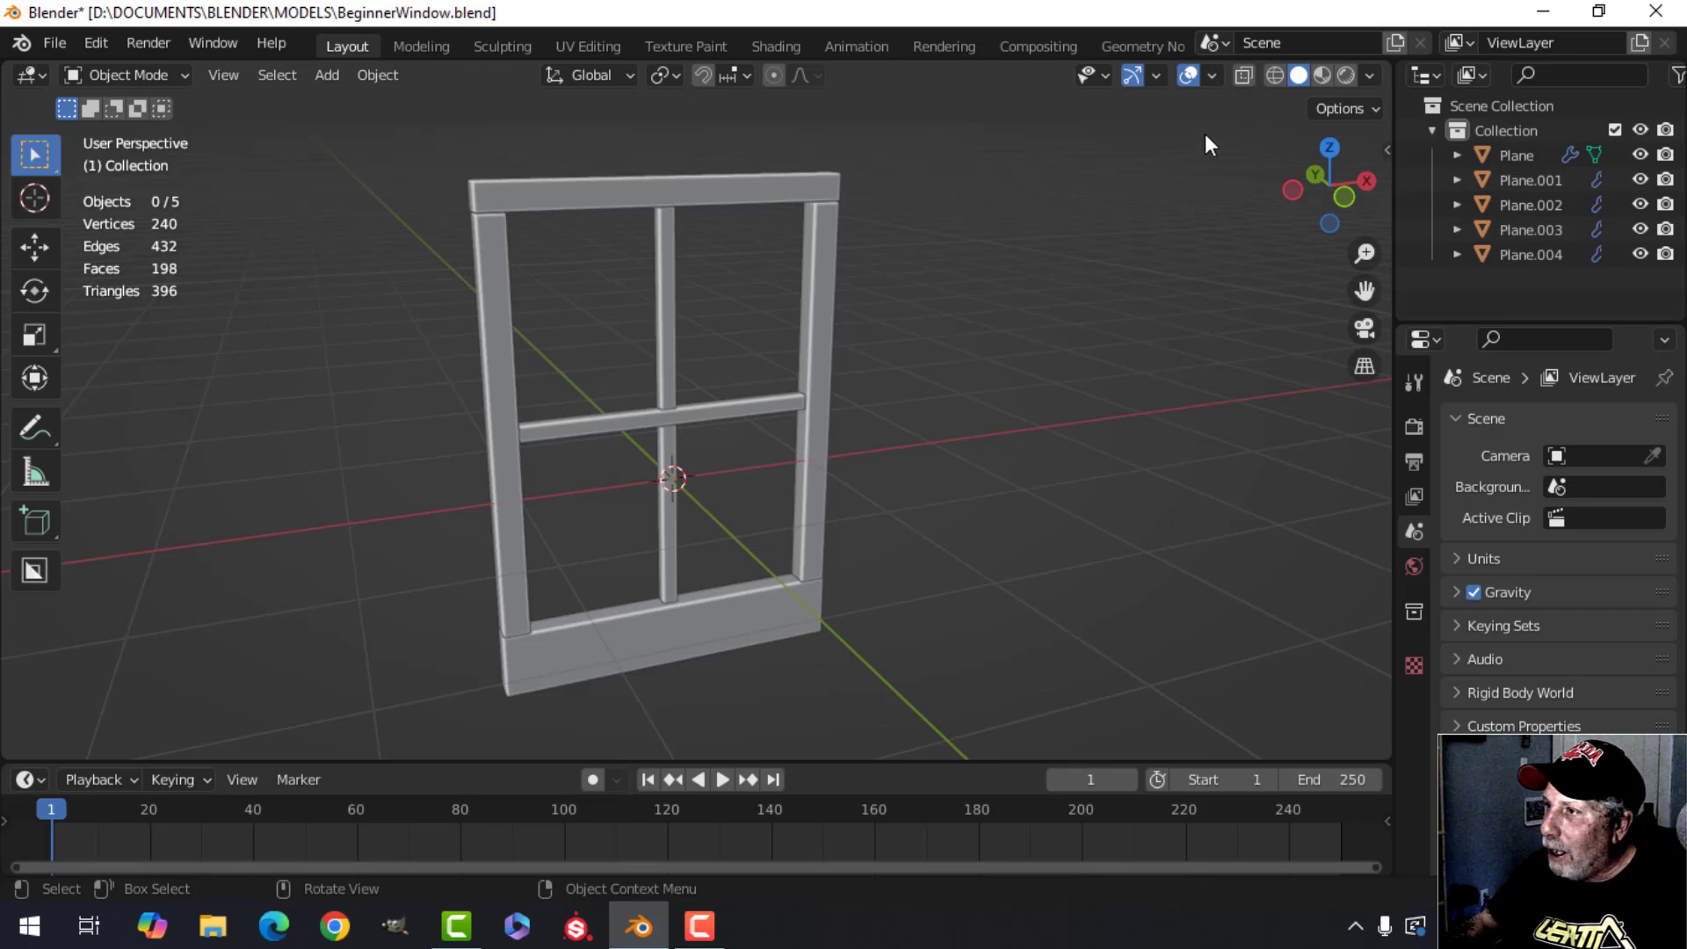
pyautogui.click(1373, 76)
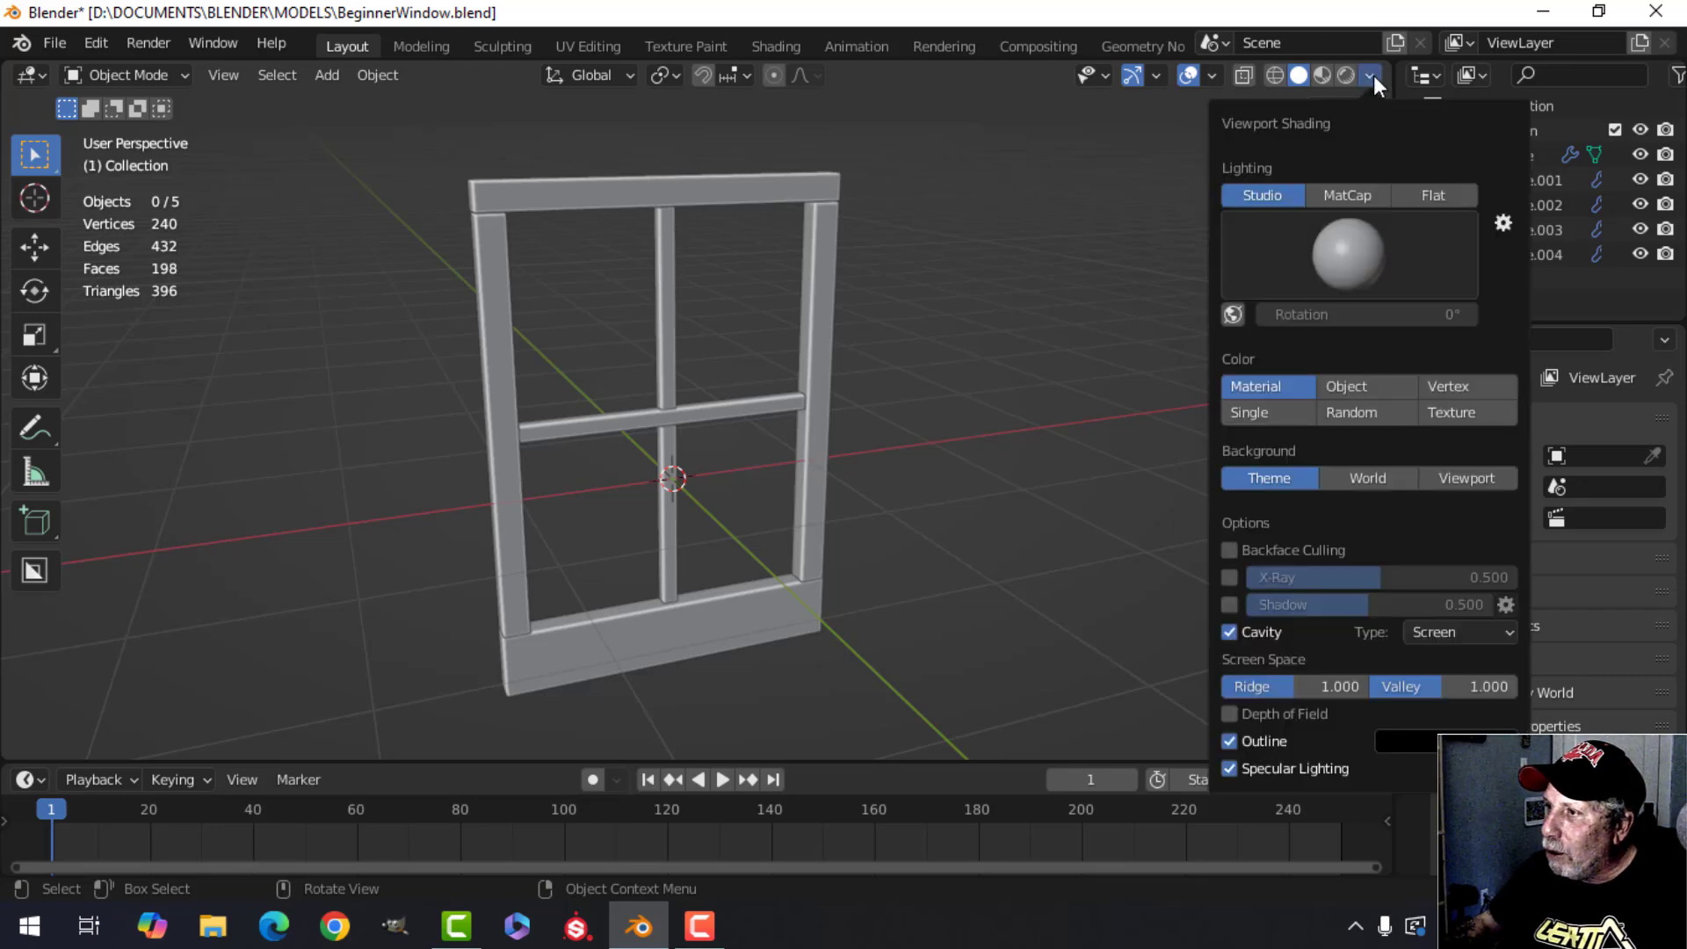
pyautogui.click(1348, 193)
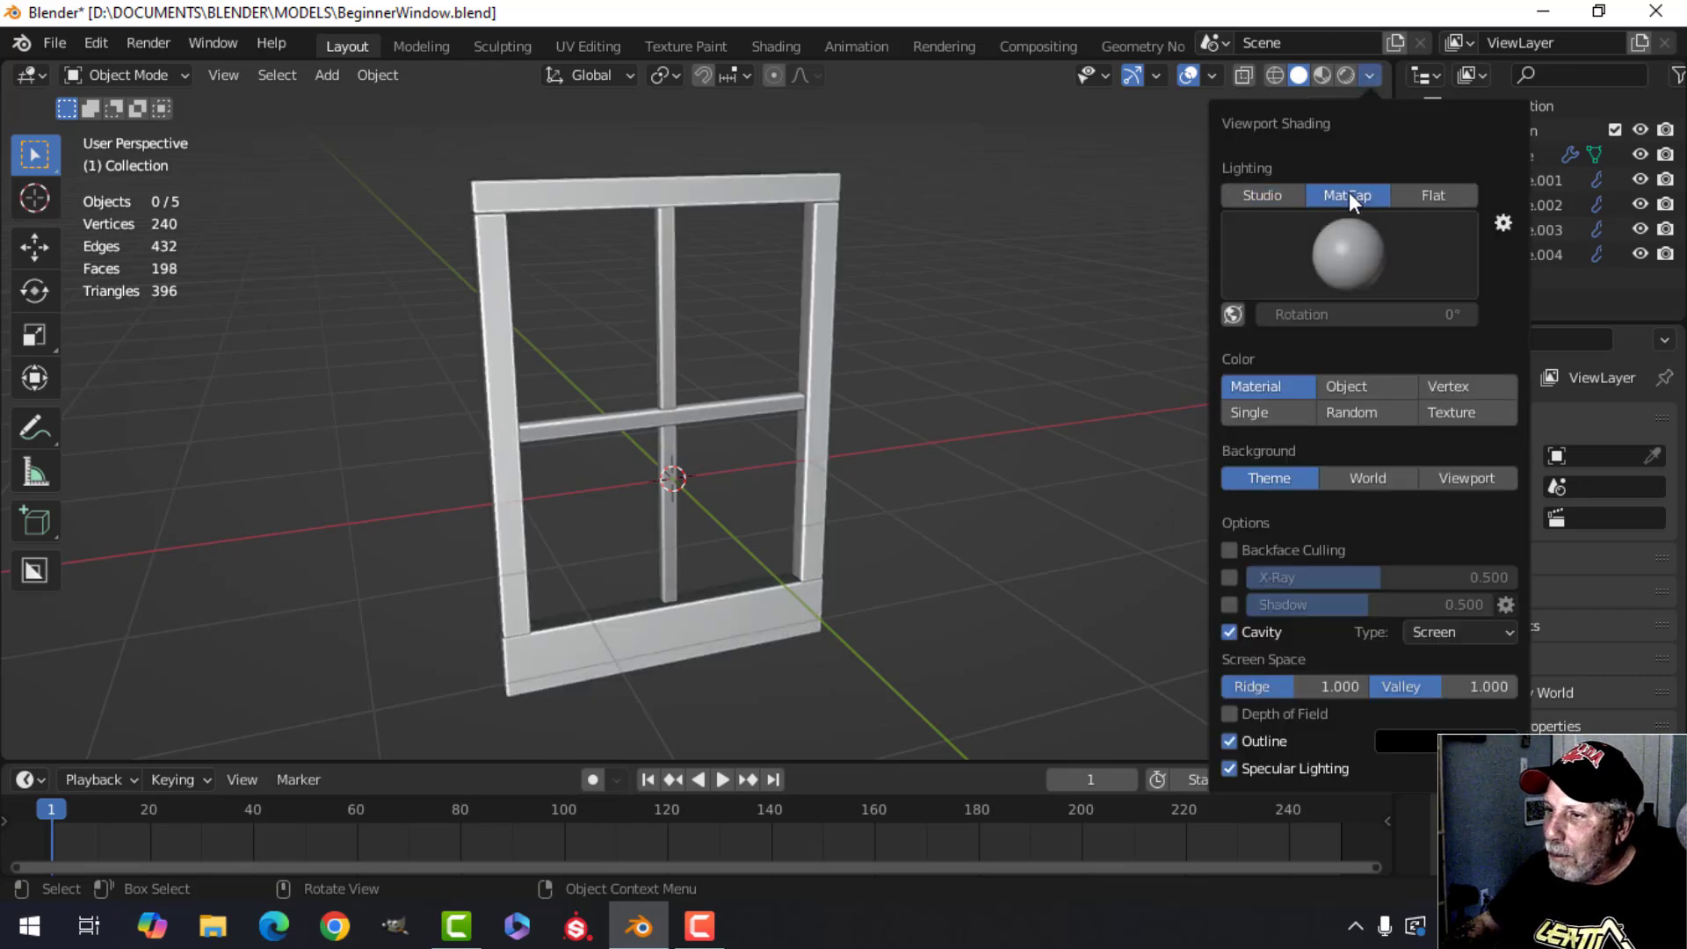
pyautogui.click(1355, 248)
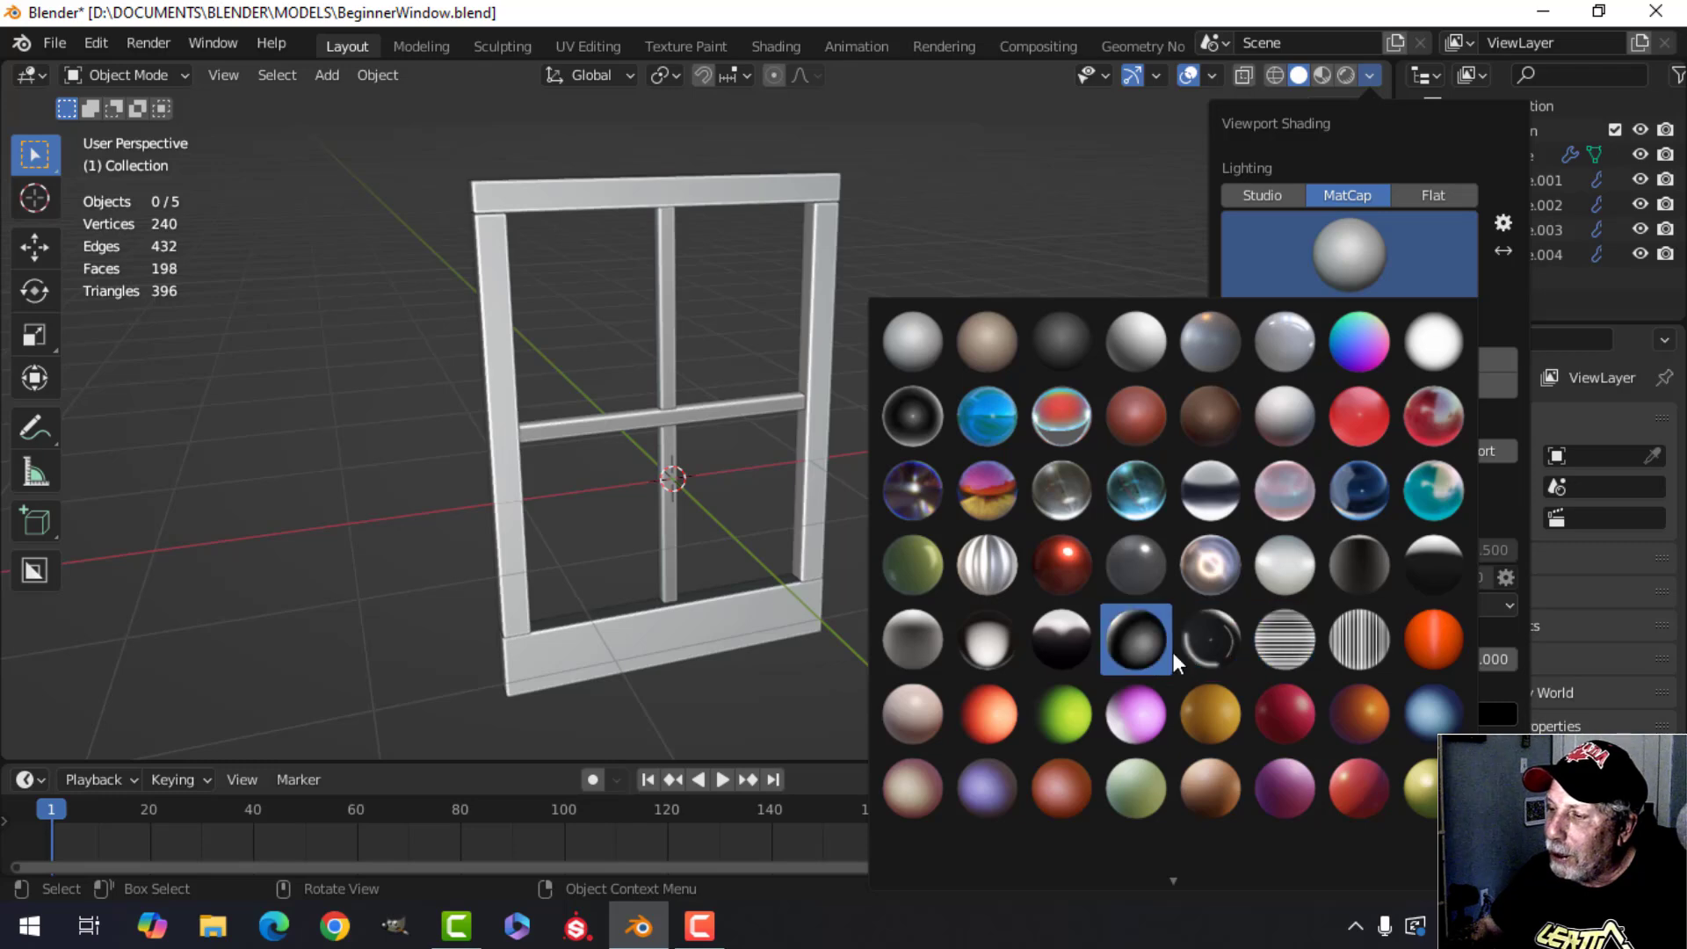
pyautogui.click(1208, 353)
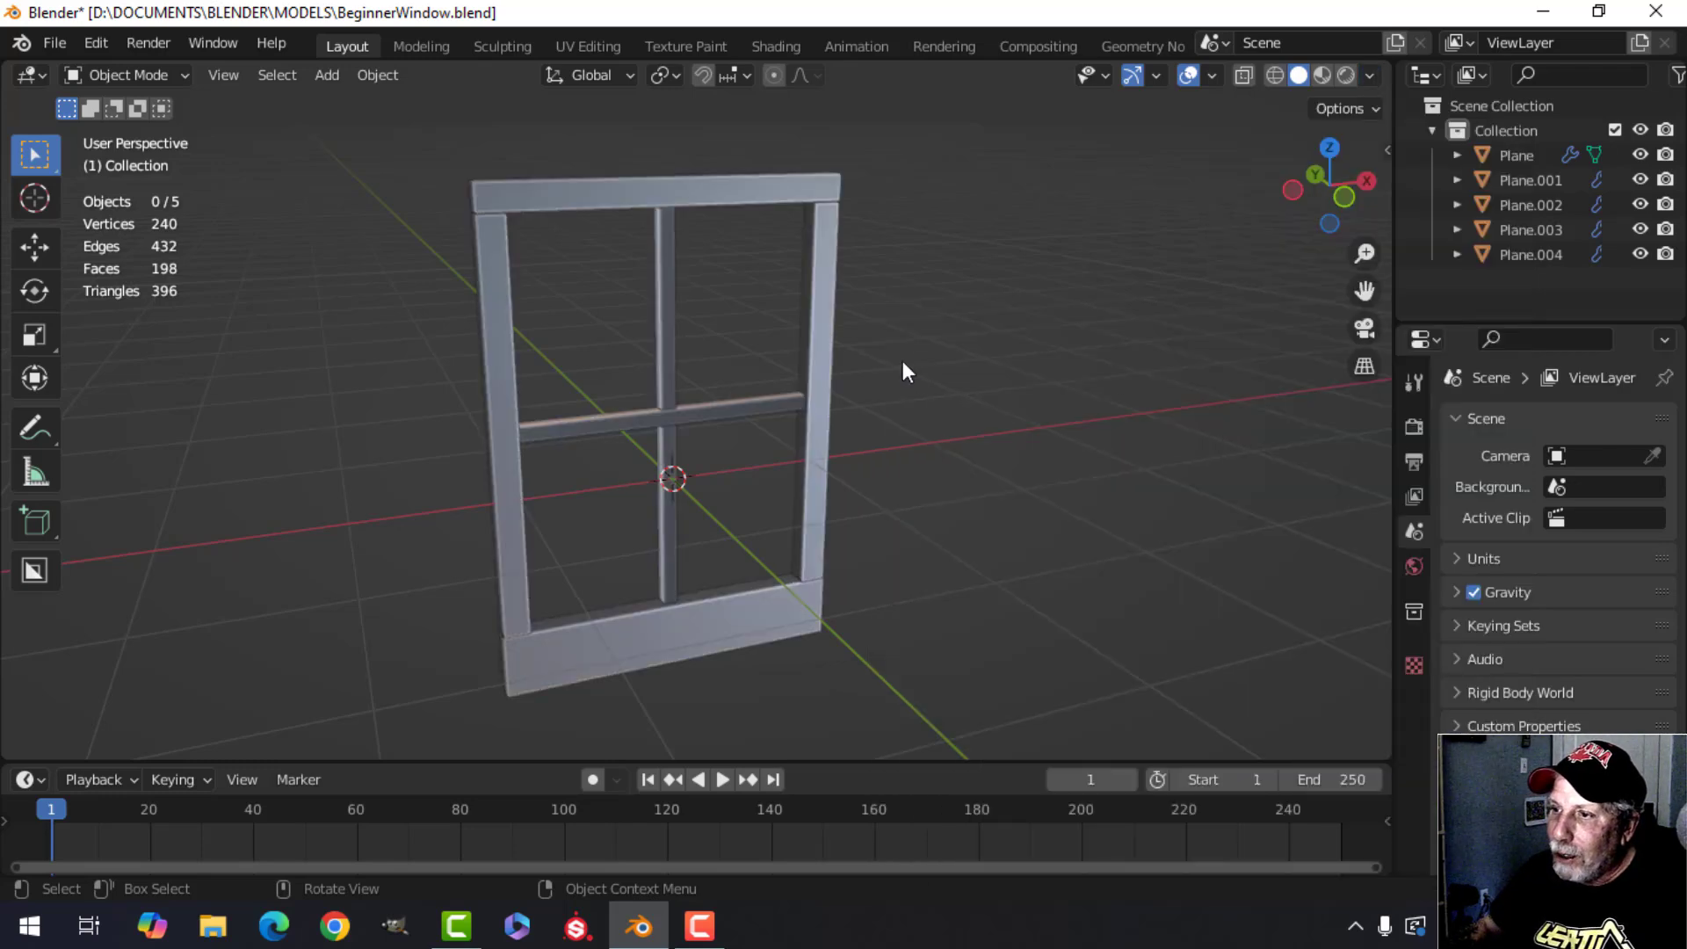
# Turn the Face Orientation overlay back on.
pyautogui.moveTo(903, 360)
pyautogui.mouseDown(button='middle')
pyautogui.moveTo(819, 294)
pyautogui.moveTo(870, 260)
pyautogui.moveTo(819, 283)
pyautogui.moveTo(989, 344)
pyautogui.moveTo(868, 360)
pyautogui.moveTo(896, 352)
pyautogui.mouseUp(button='middle')
pyautogui.scroll(2, 819, 283)
pyautogui.scroll(-1, 935, 355)
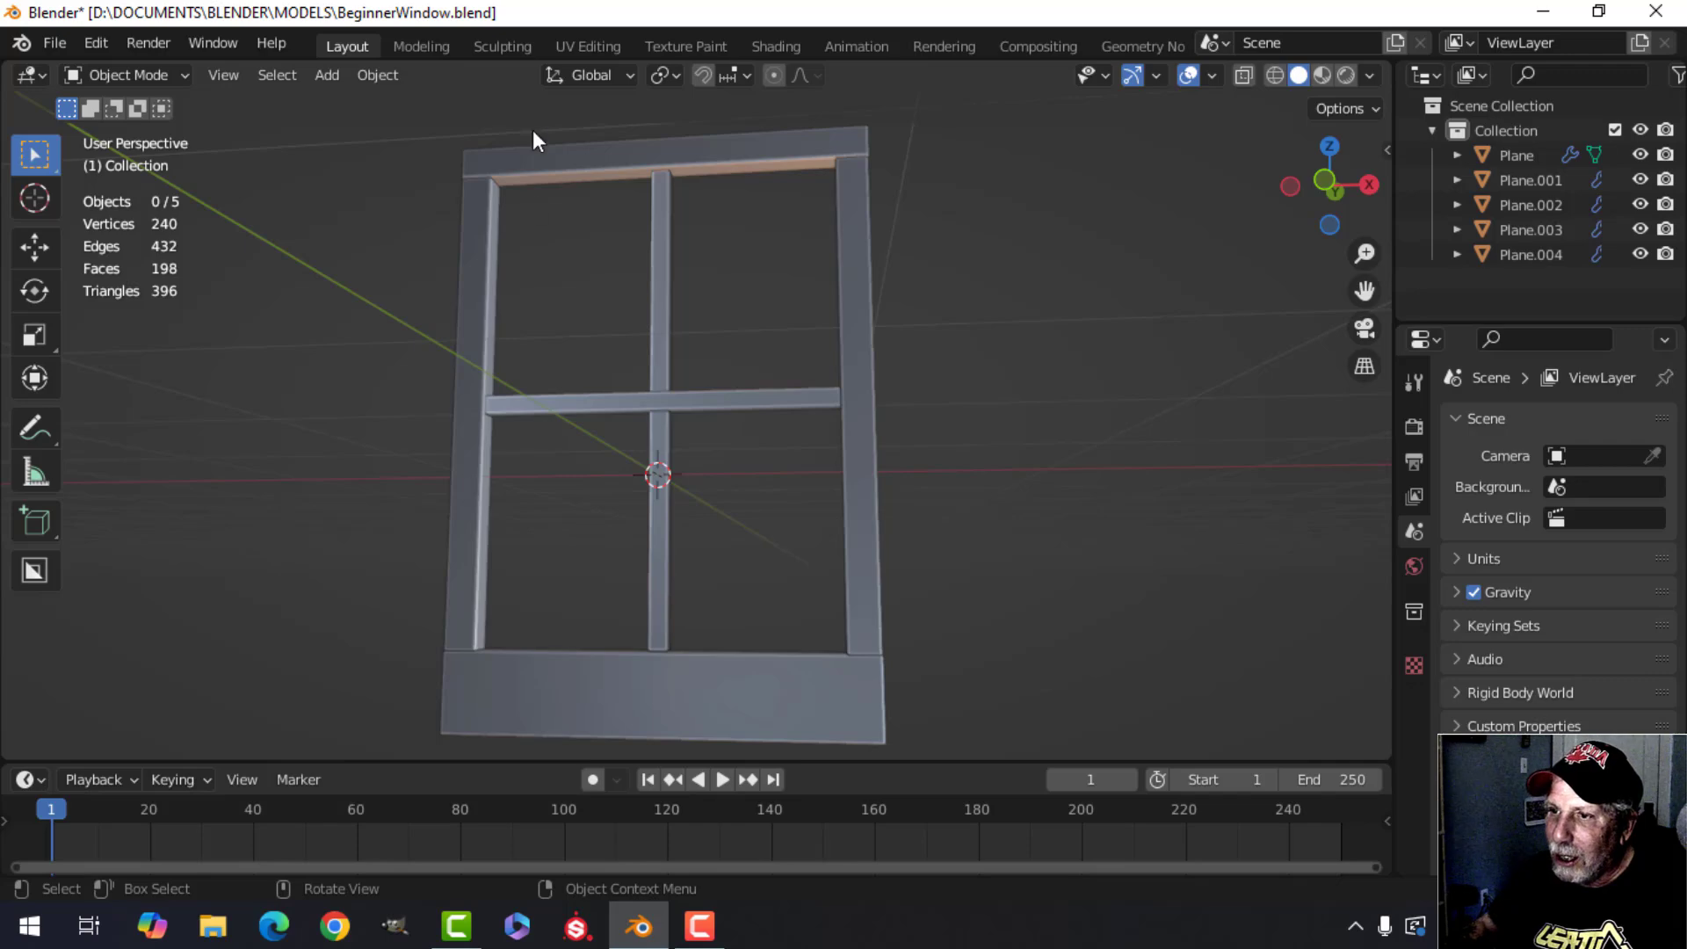
pyautogui.moveTo(831, 144); pyautogui.dragTo(839, 179, button='middle')
pyautogui.click(1212, 75)
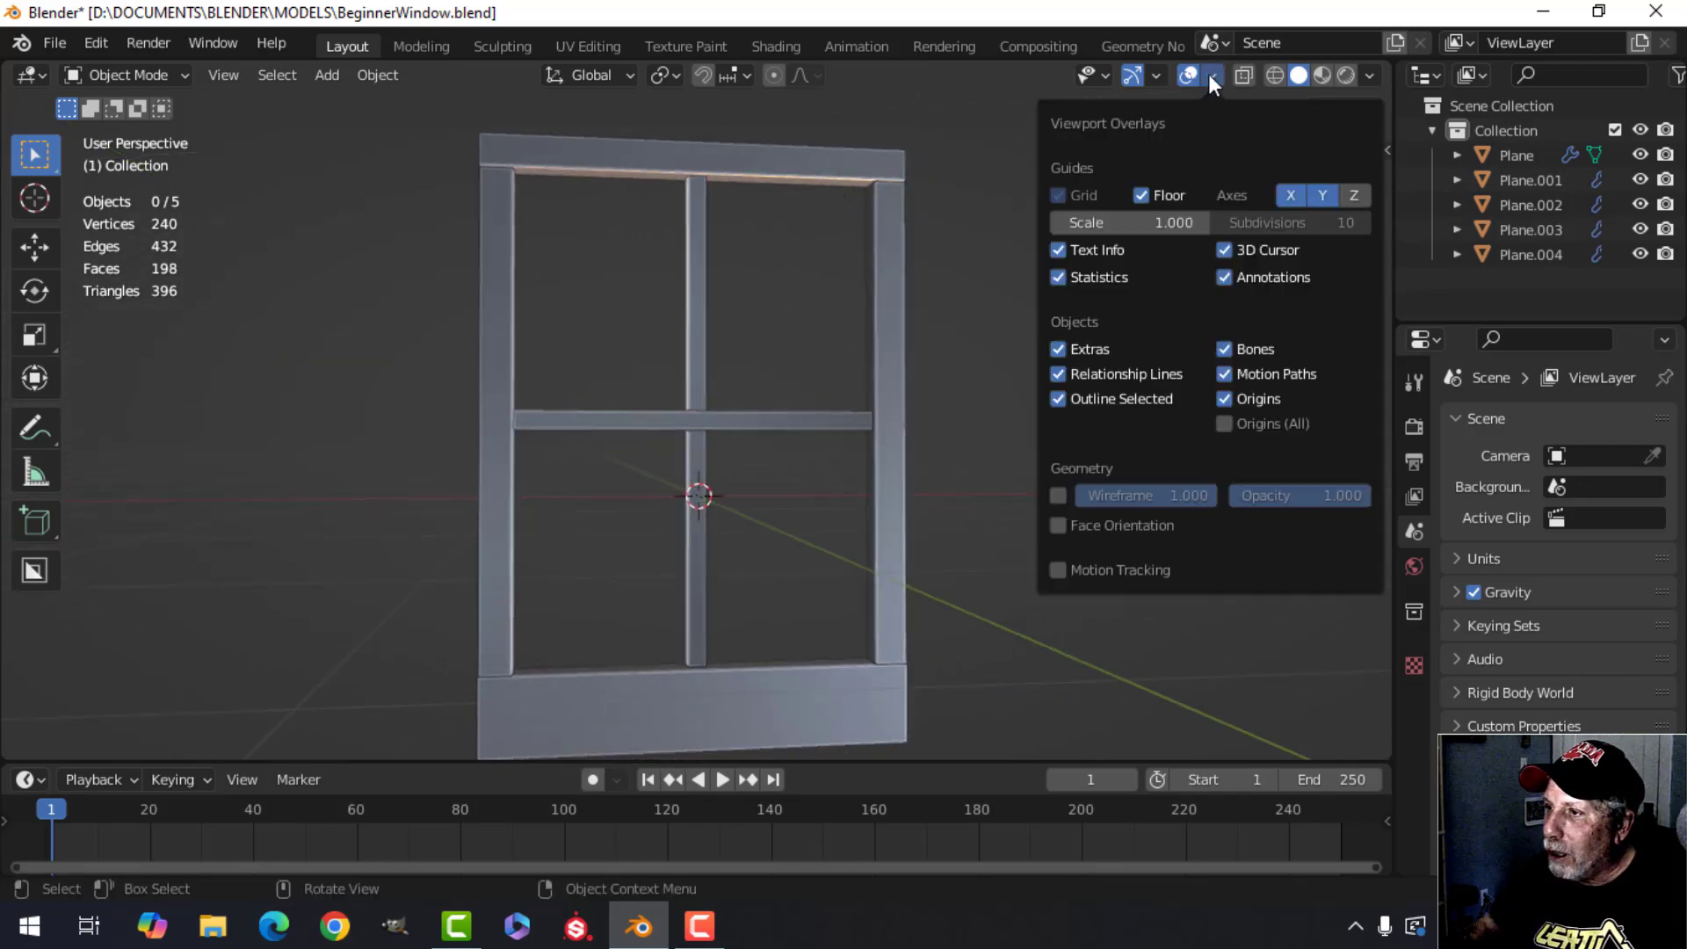
pyautogui.click(1095, 523)
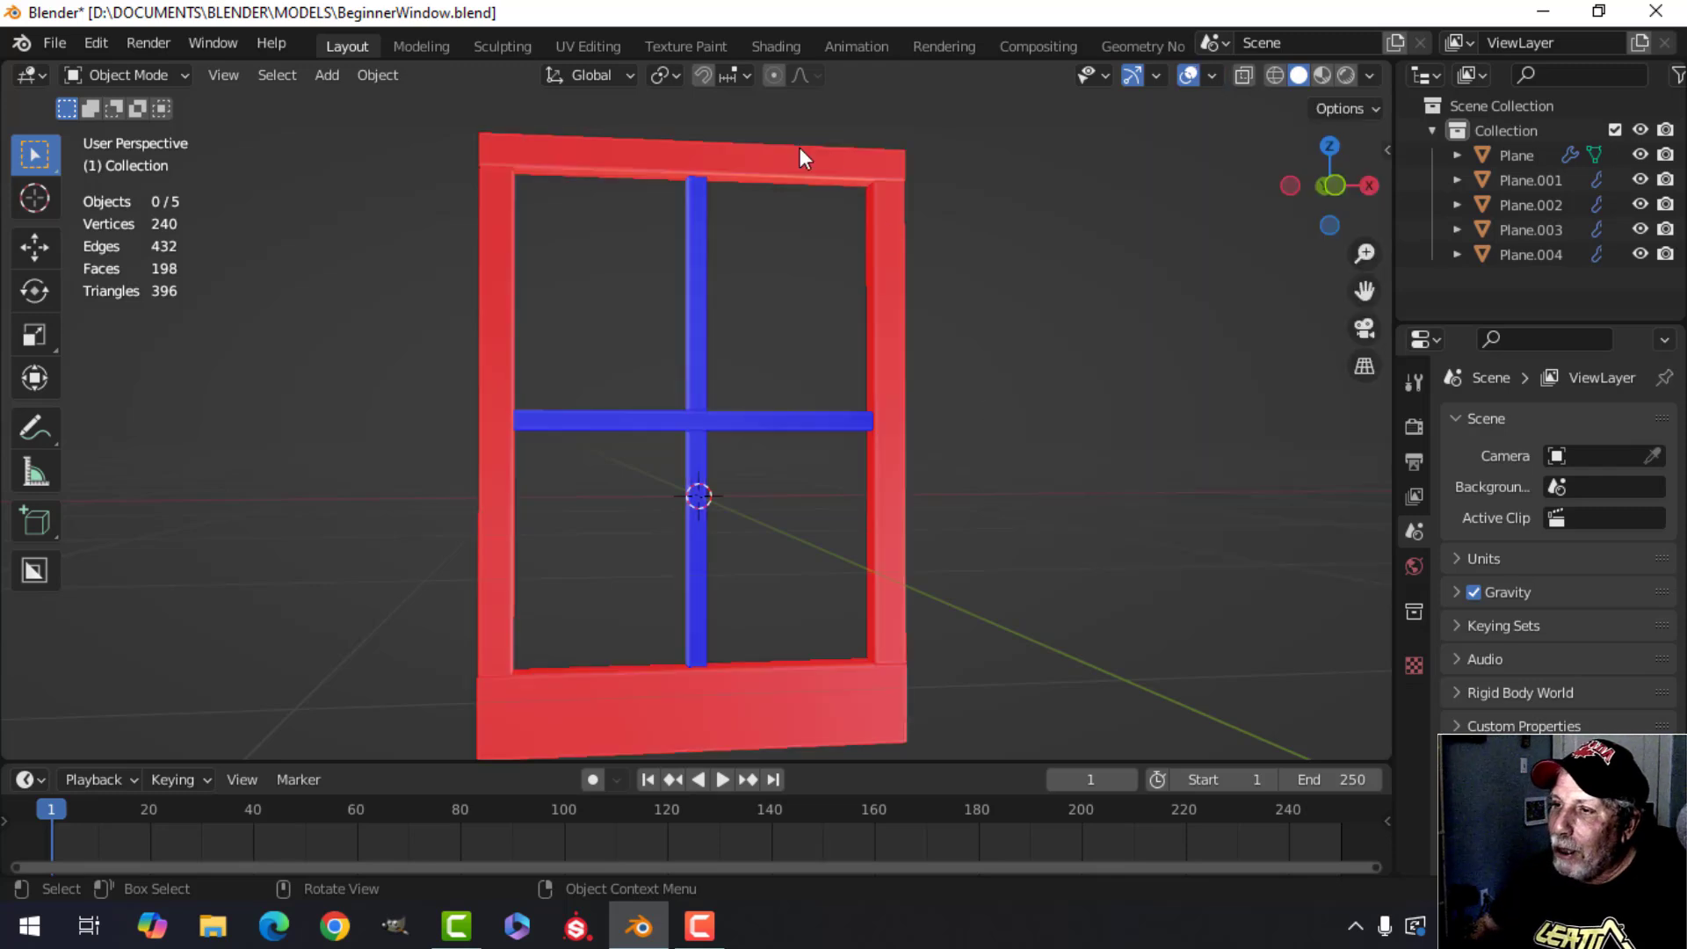
# Select the top, side and bottom frame pieces and recalculate their normals to point outside.
pyautogui.click(862, 163)
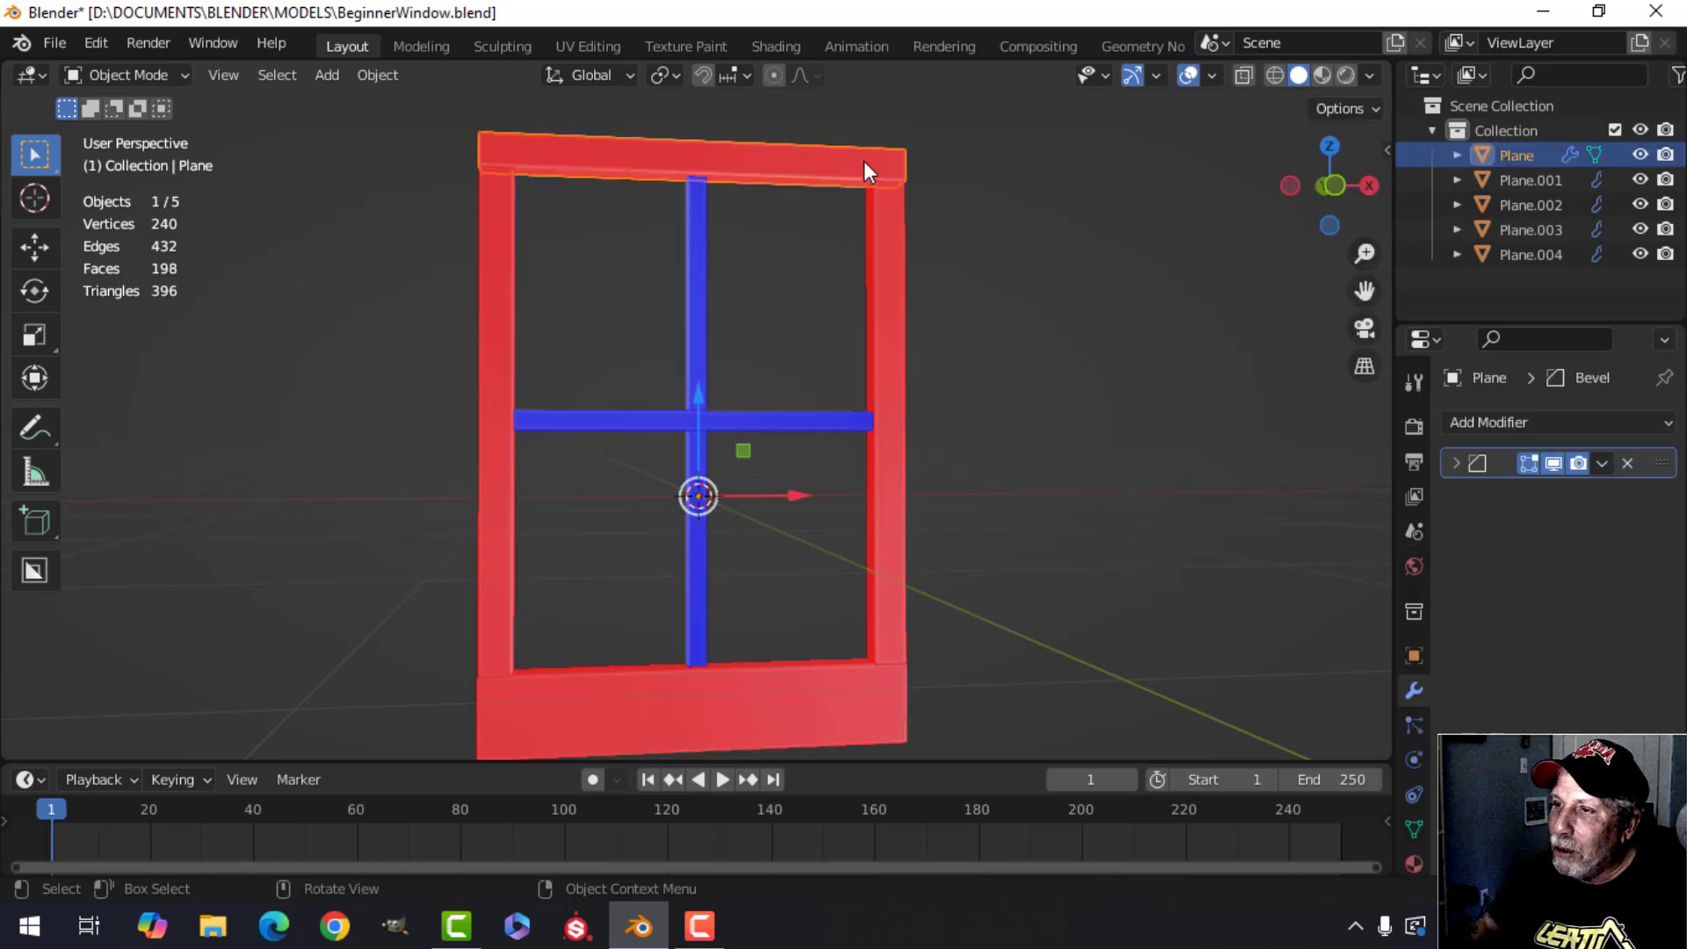
pyautogui.keyDown('shift'); pyautogui.click(496, 285); pyautogui.keyUp('shift')
pyautogui.keyDown('shift'); pyautogui.click(738, 727); pyautogui.keyUp('shift')
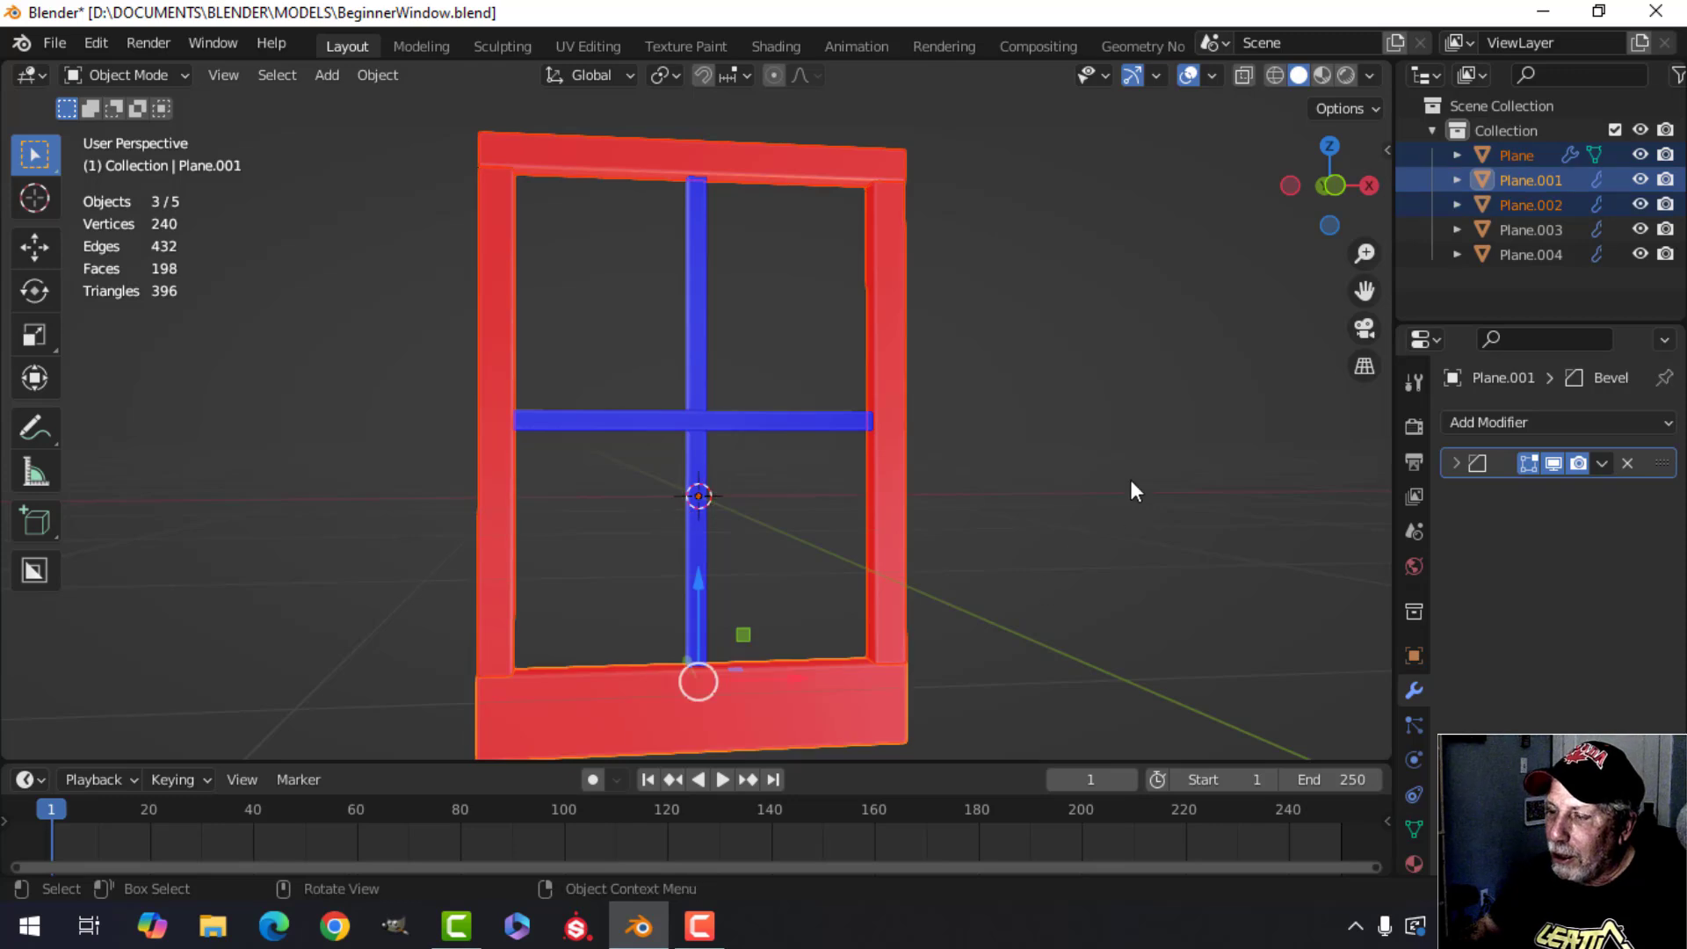
pyautogui.press('Tab')
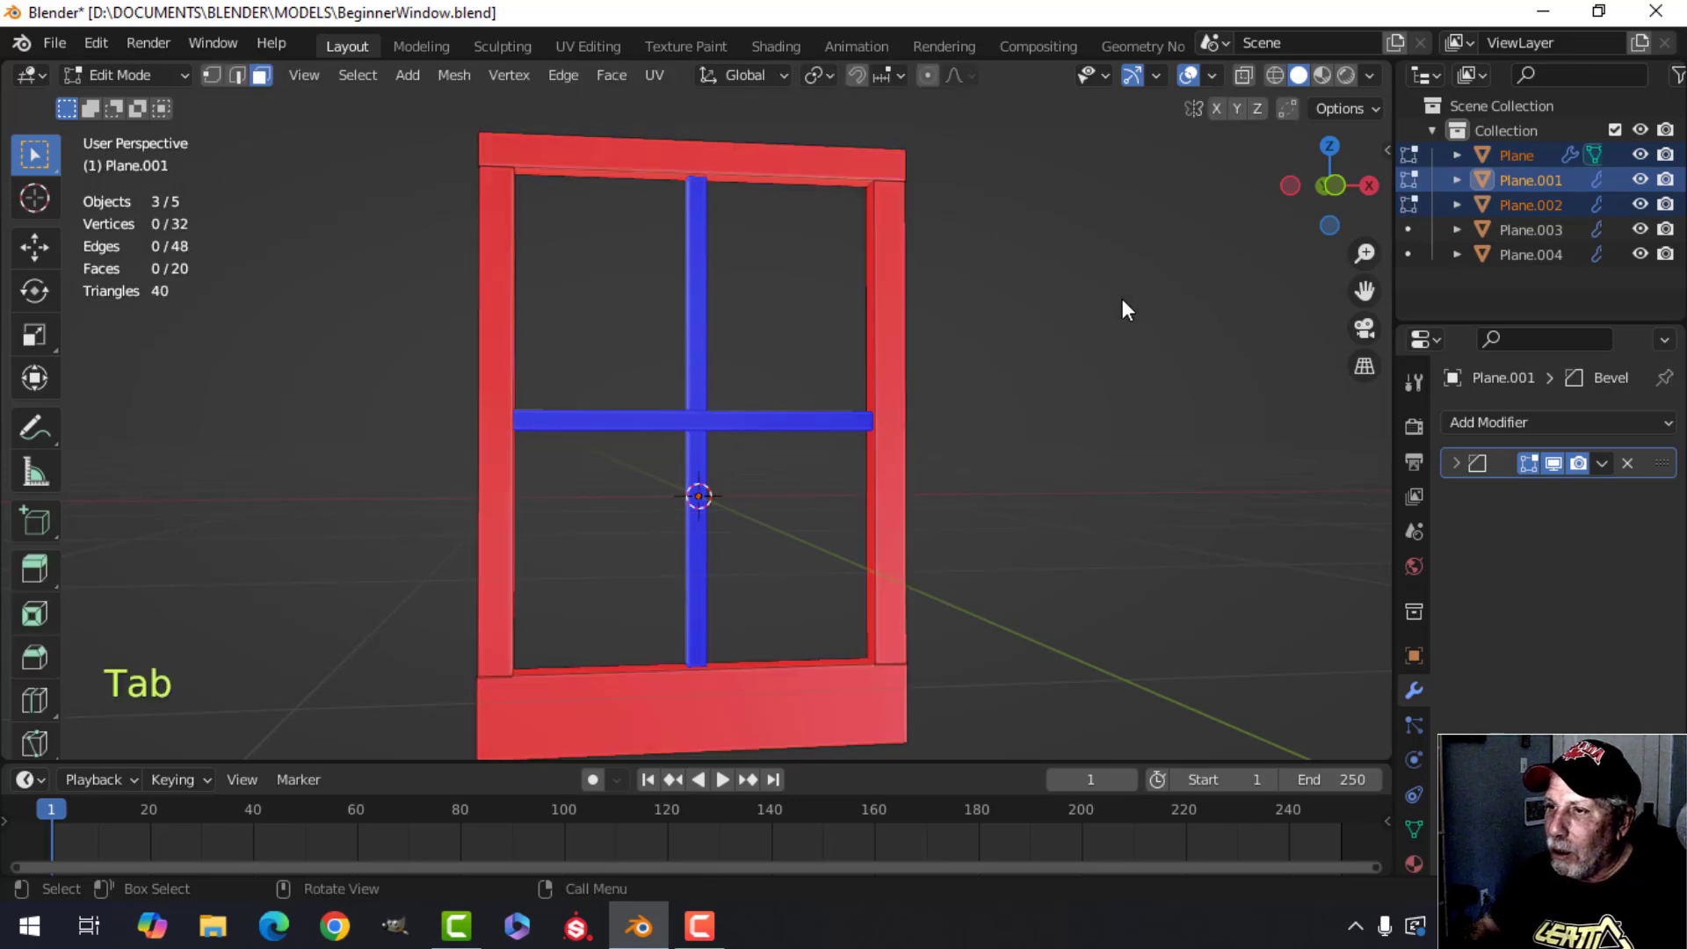
pyautogui.press('a')
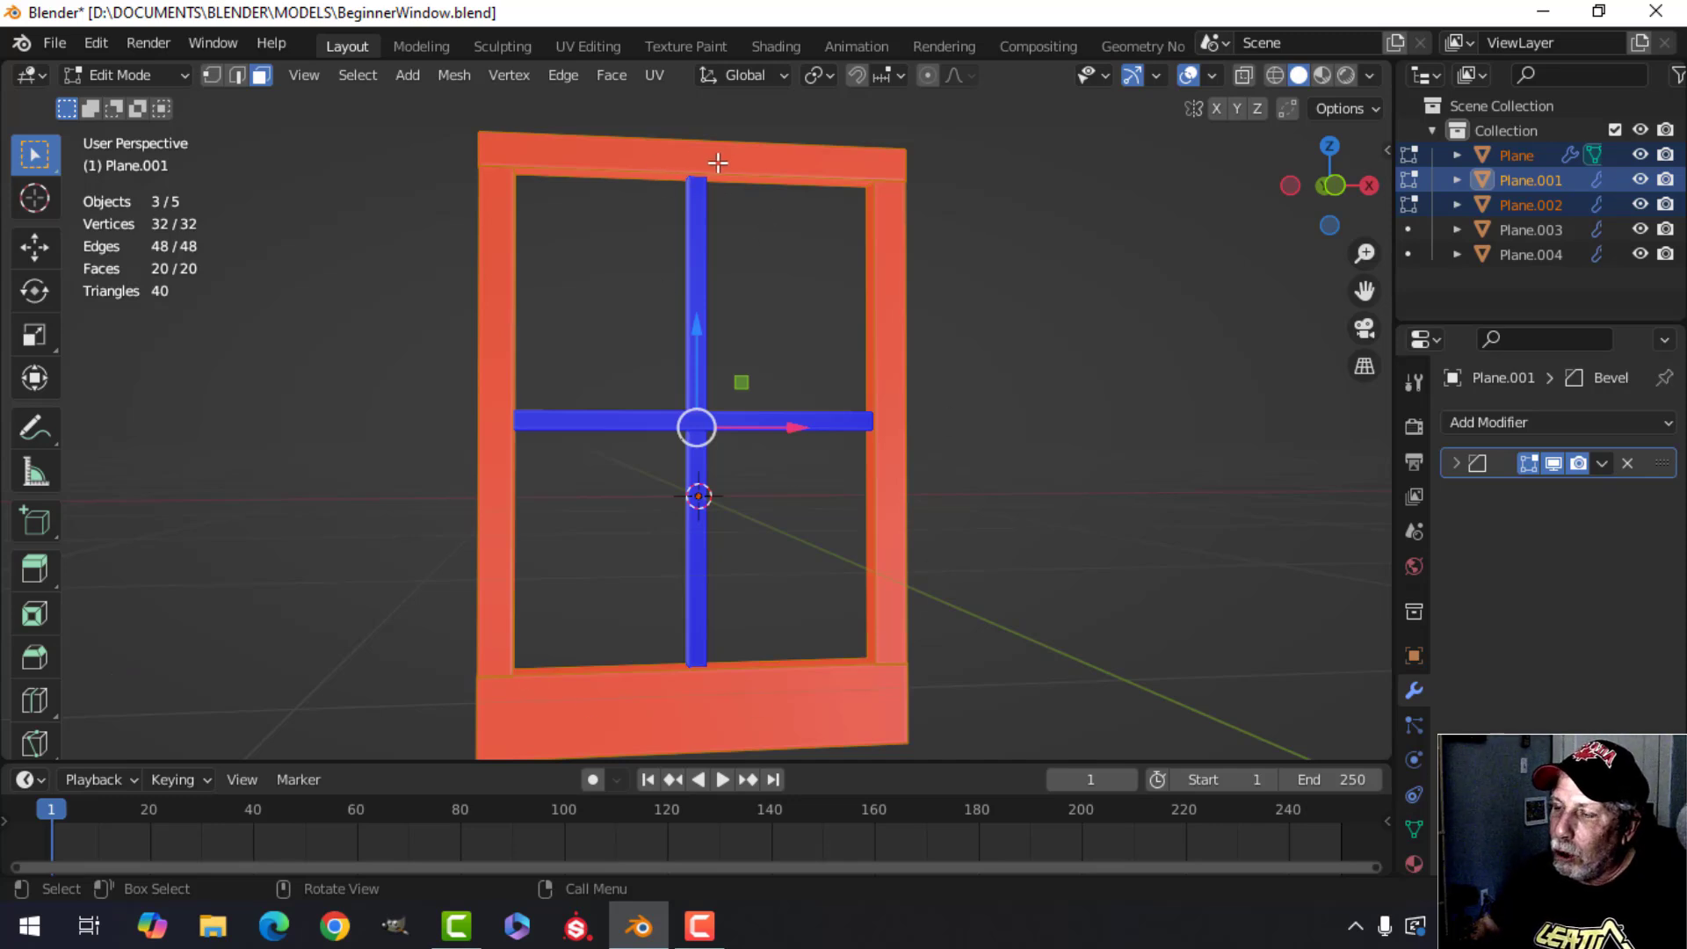
pyautogui.hotkey('alt', 'n')
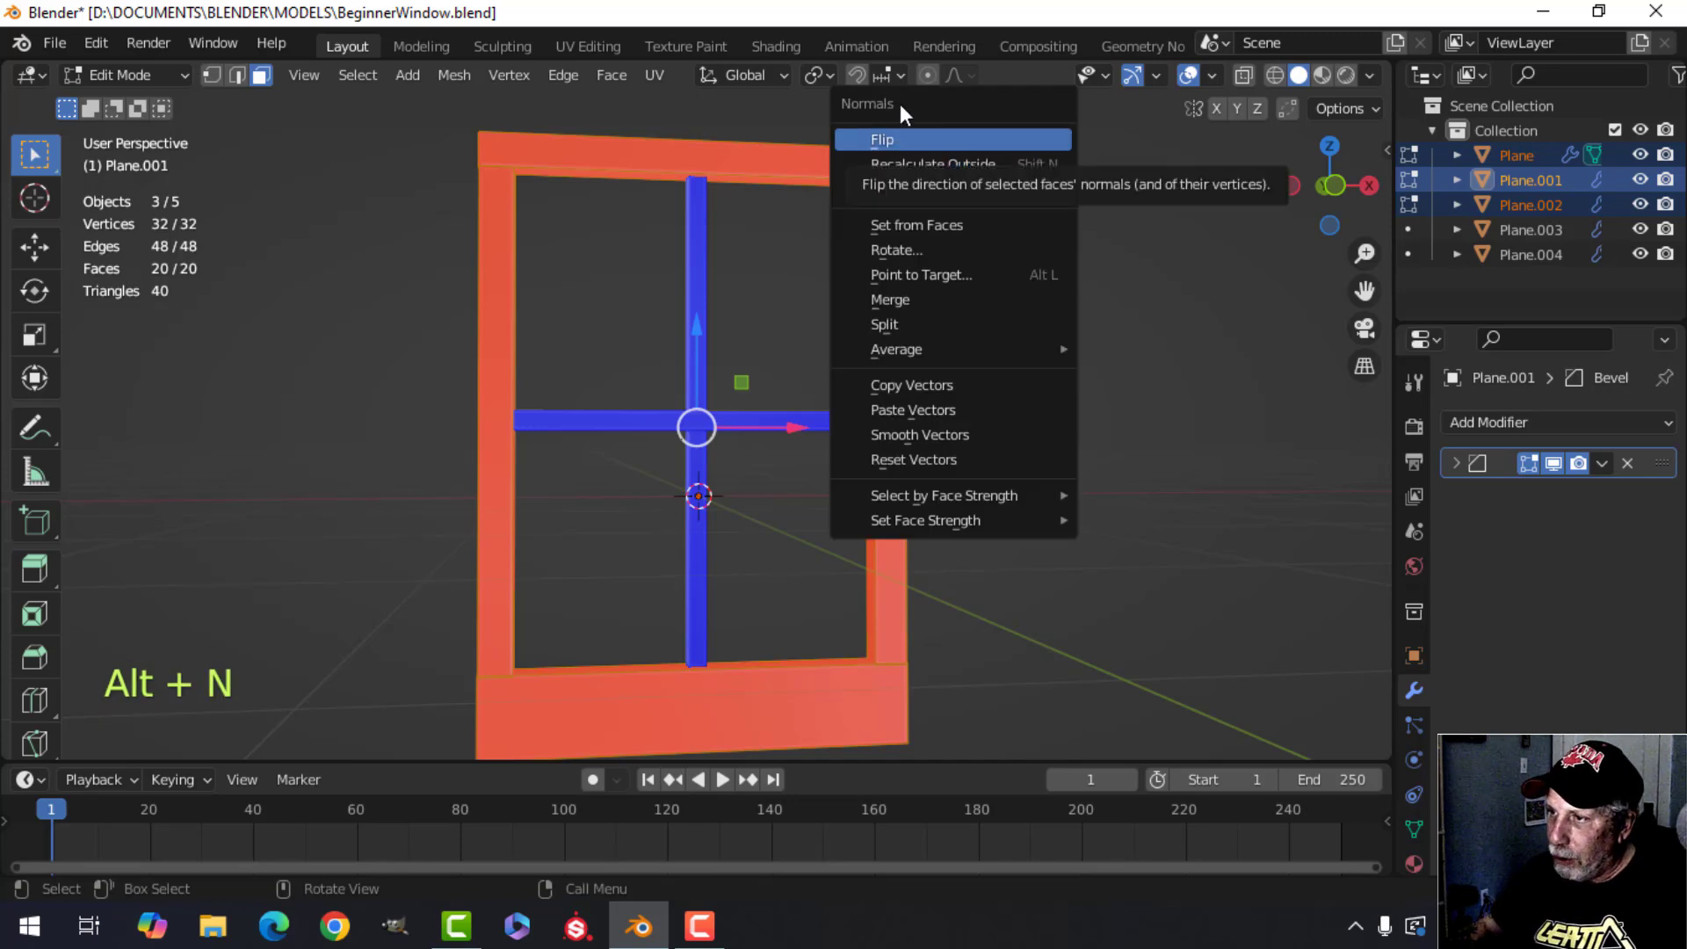
pyautogui.click(921, 163)
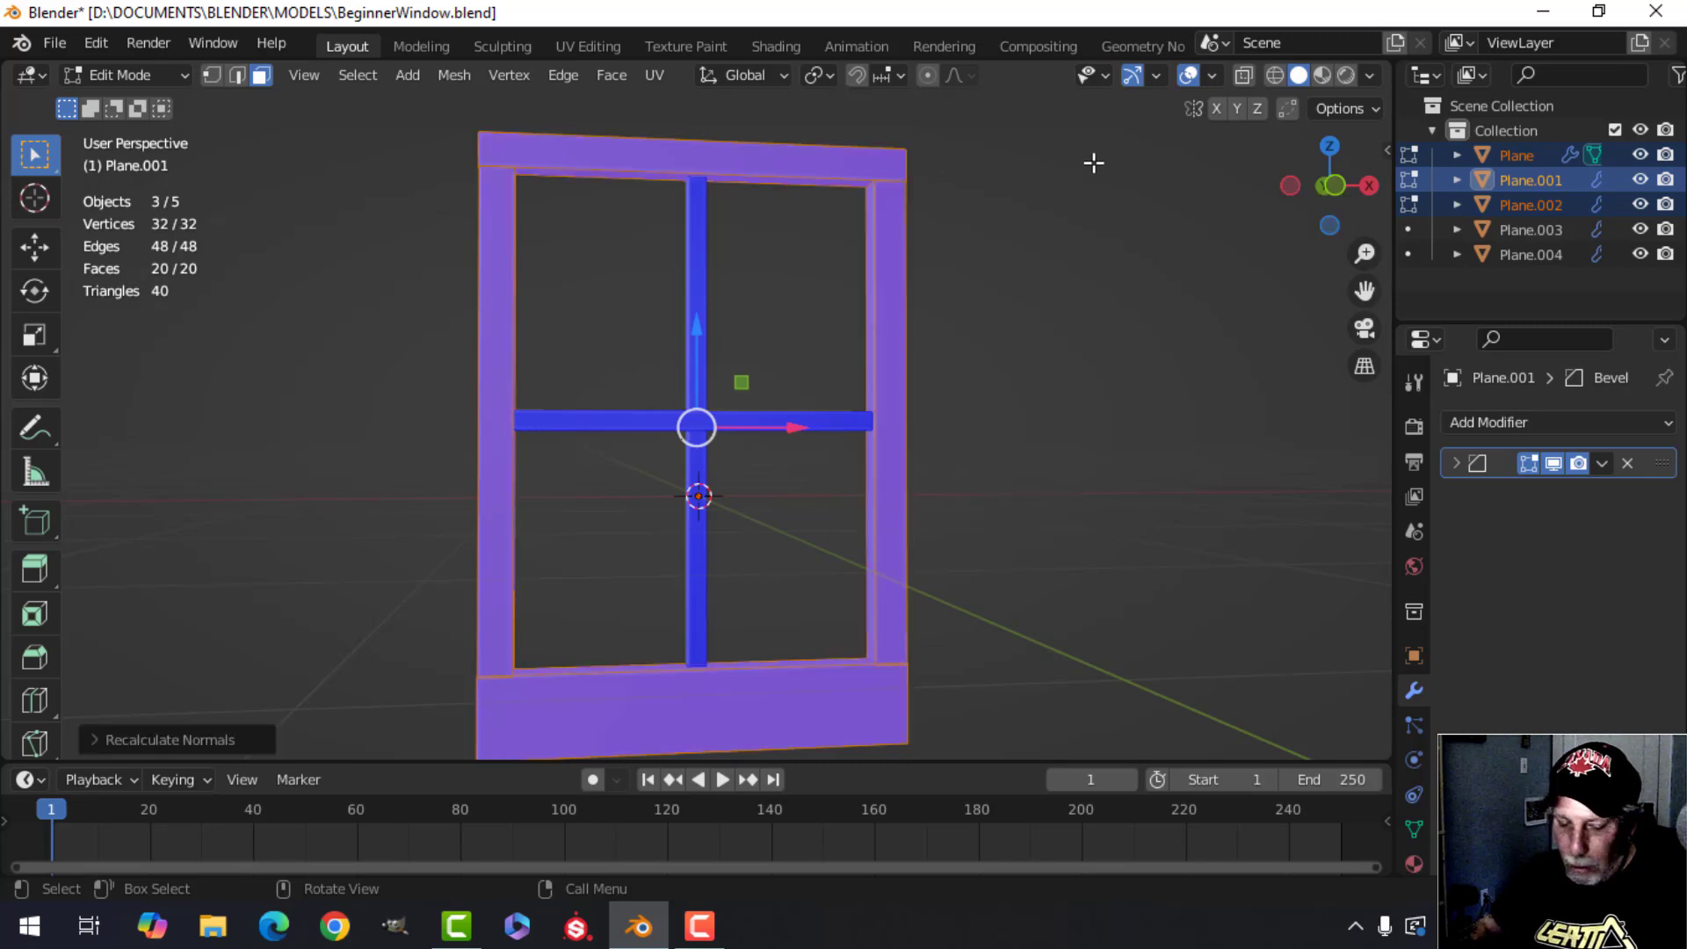
pyautogui.hotkey('alt', 'a')
pyautogui.press('Tab')
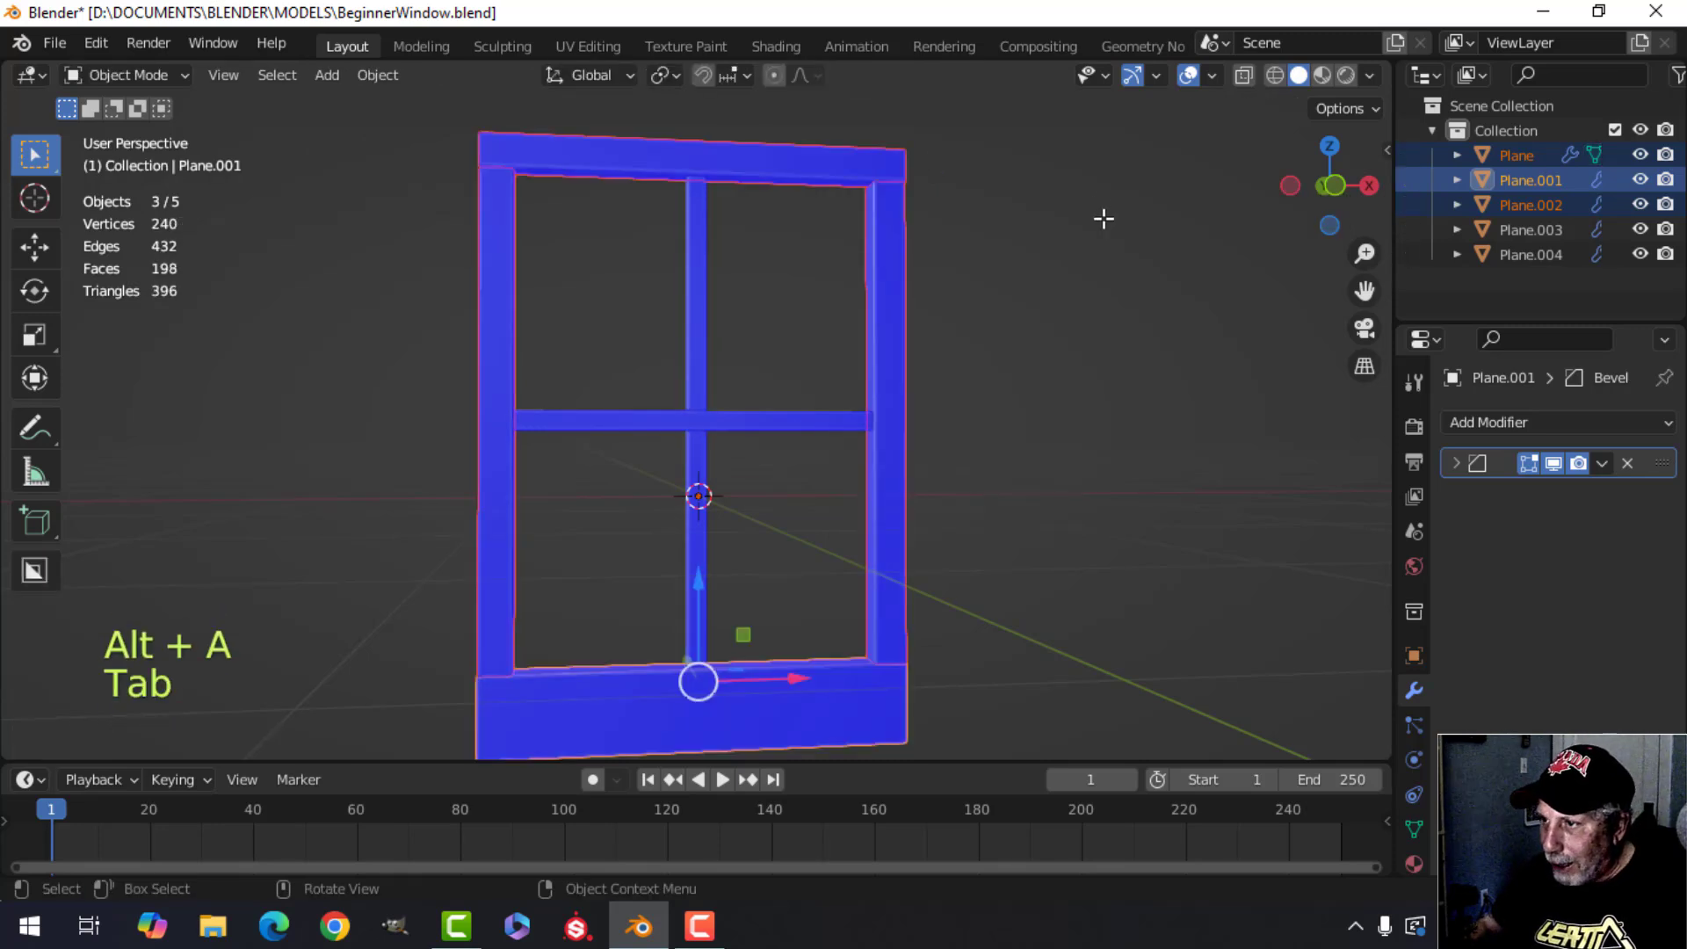
# Turn off the Face Orientation overlay and deselect all objects.
pyautogui.click(1212, 76)
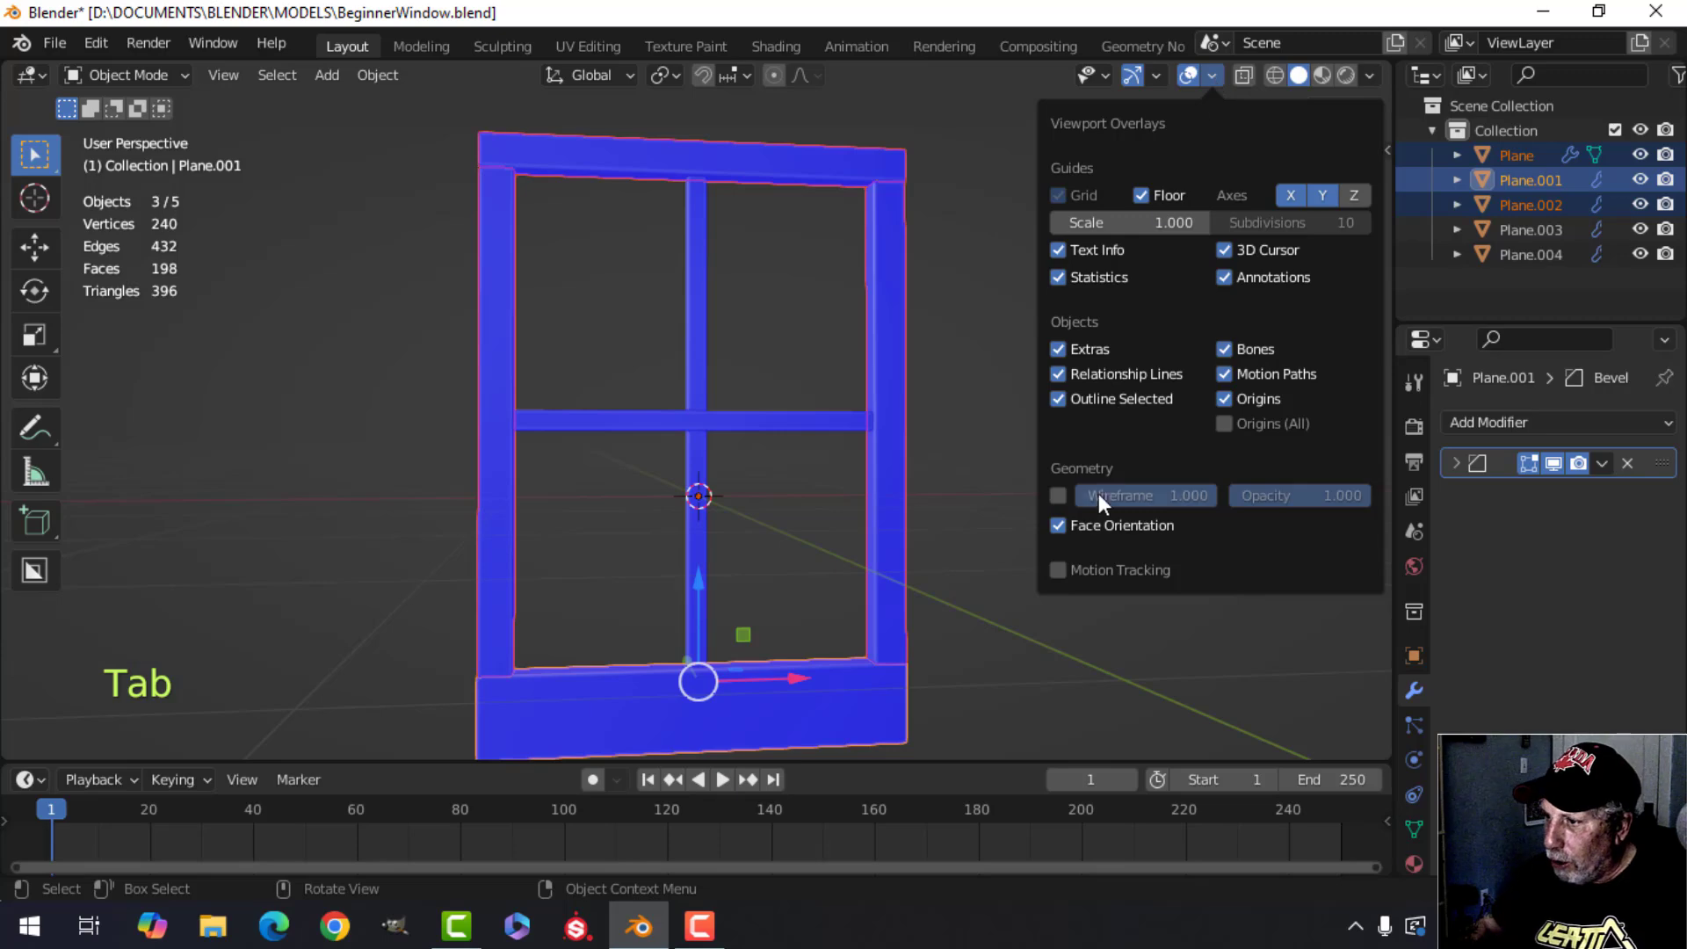
pyautogui.click(1058, 526)
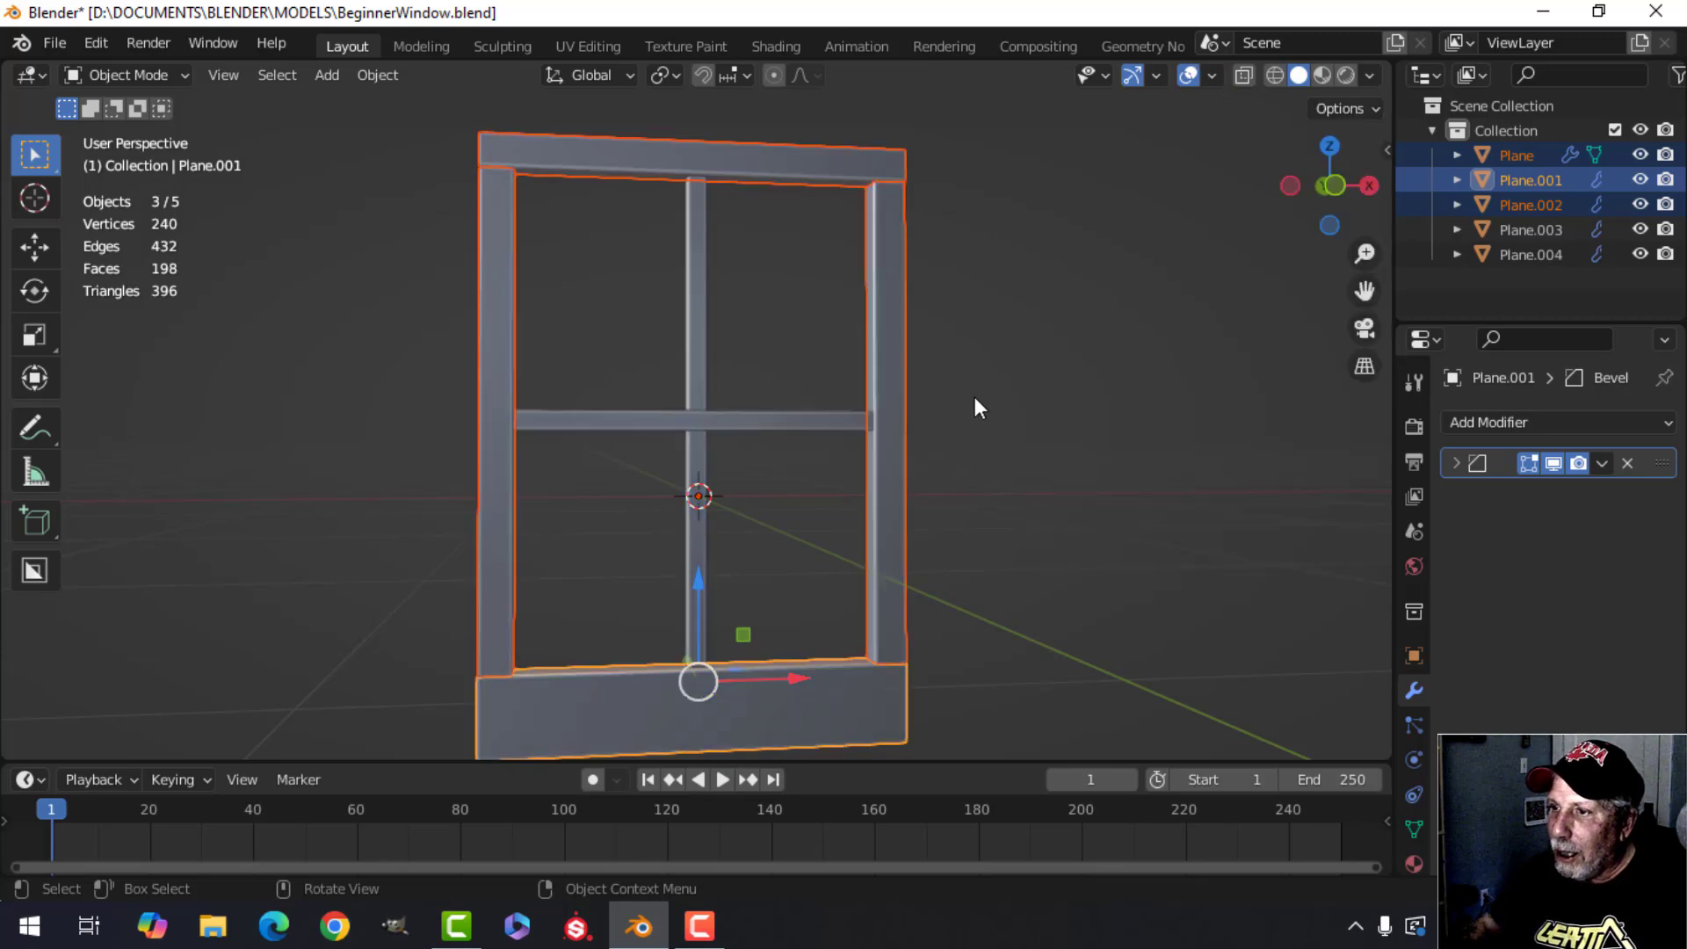
pyautogui.moveTo(973, 398); pyautogui.dragTo(870, 360, button='middle')
pyautogui.hotkey('alt', 'a')
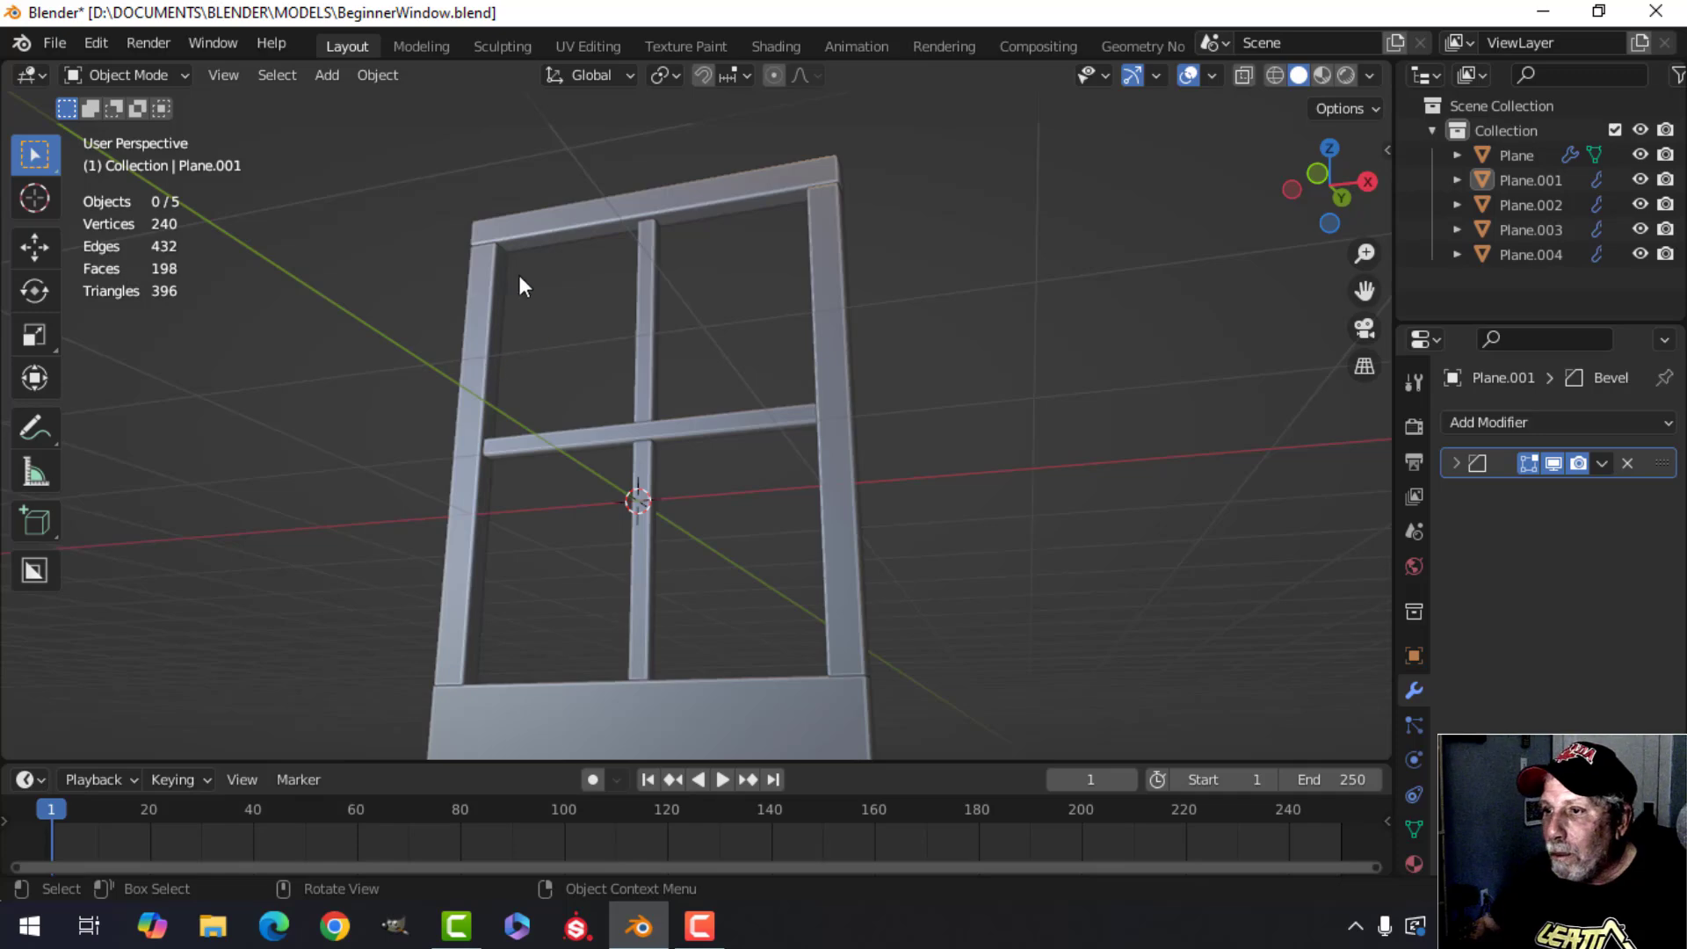
pyautogui.moveTo(618, 313); pyautogui.dragTo(788, 387, button='middle')
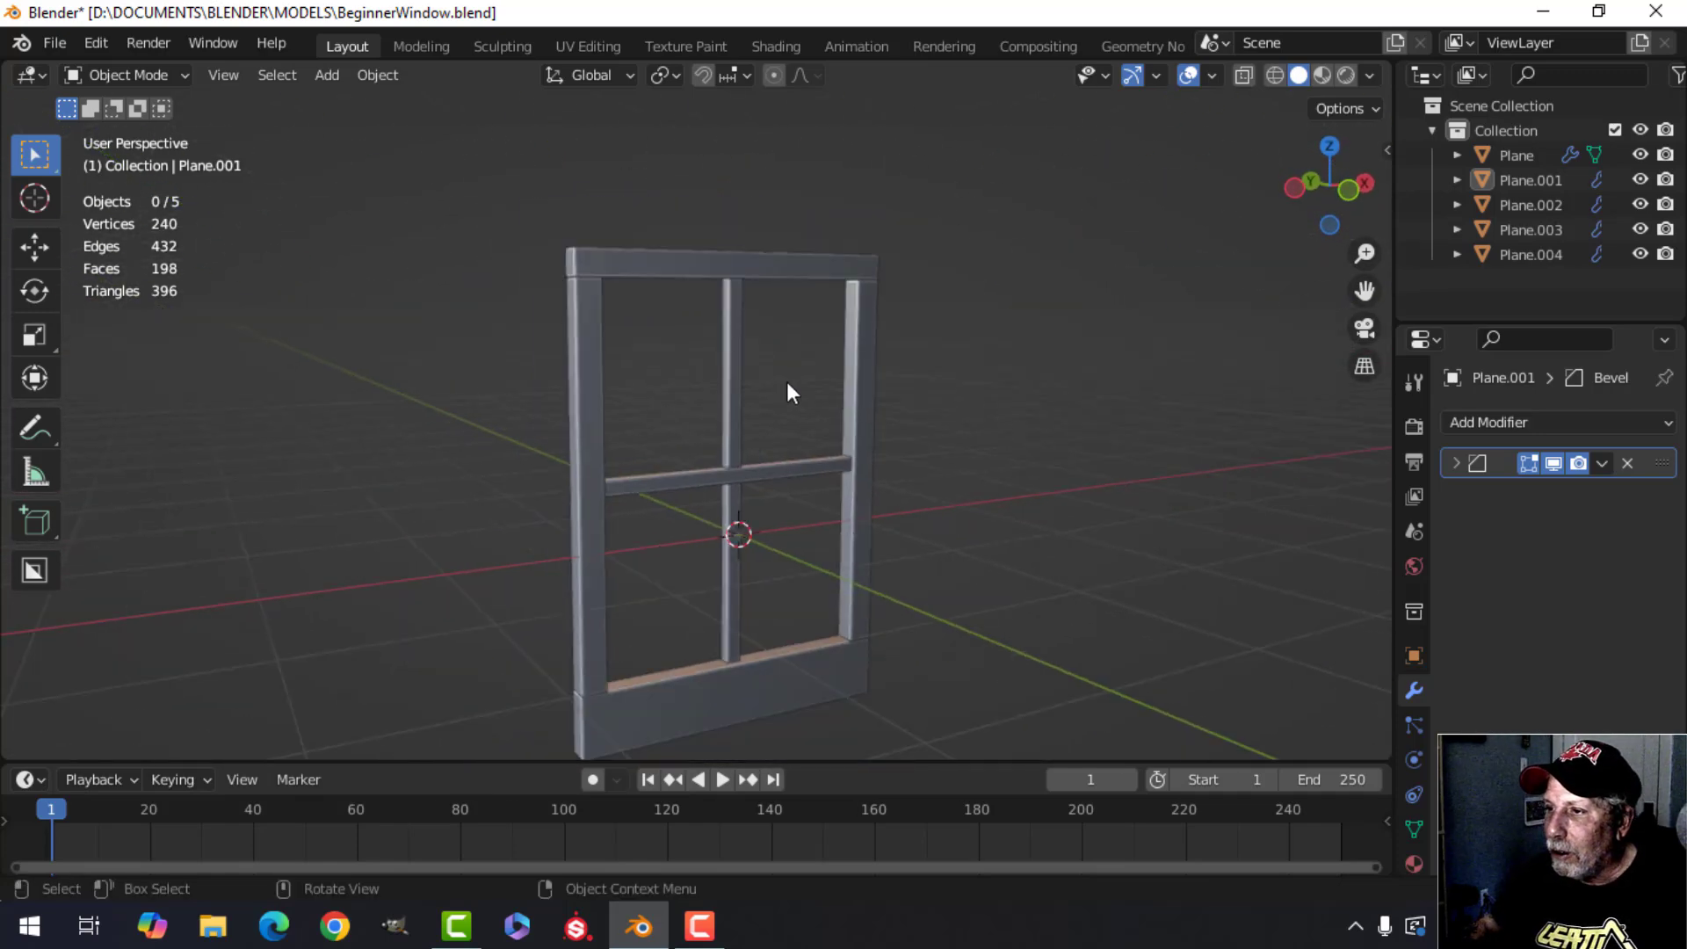
# Switch the viewport lighting from MatCap back to Studio.
pyautogui.click(1370, 76)
pyautogui.click(1283, 195)
pyautogui.moveTo(961, 289)
pyautogui.mouseDown(button='middle')
pyautogui.moveTo(741, 341)
pyautogui.moveTo(772, 346)
pyautogui.moveTo(808, 329)
pyautogui.moveTo(716, 340)
pyautogui.moveTo(1020, 347)
pyautogui.moveTo(696, 363)
pyautogui.moveTo(817, 348)
pyautogui.moveTo(759, 351)
pyautogui.moveTo(761, 331)
pyautogui.moveTo(727, 389)
pyautogui.mouseUp(button='middle')
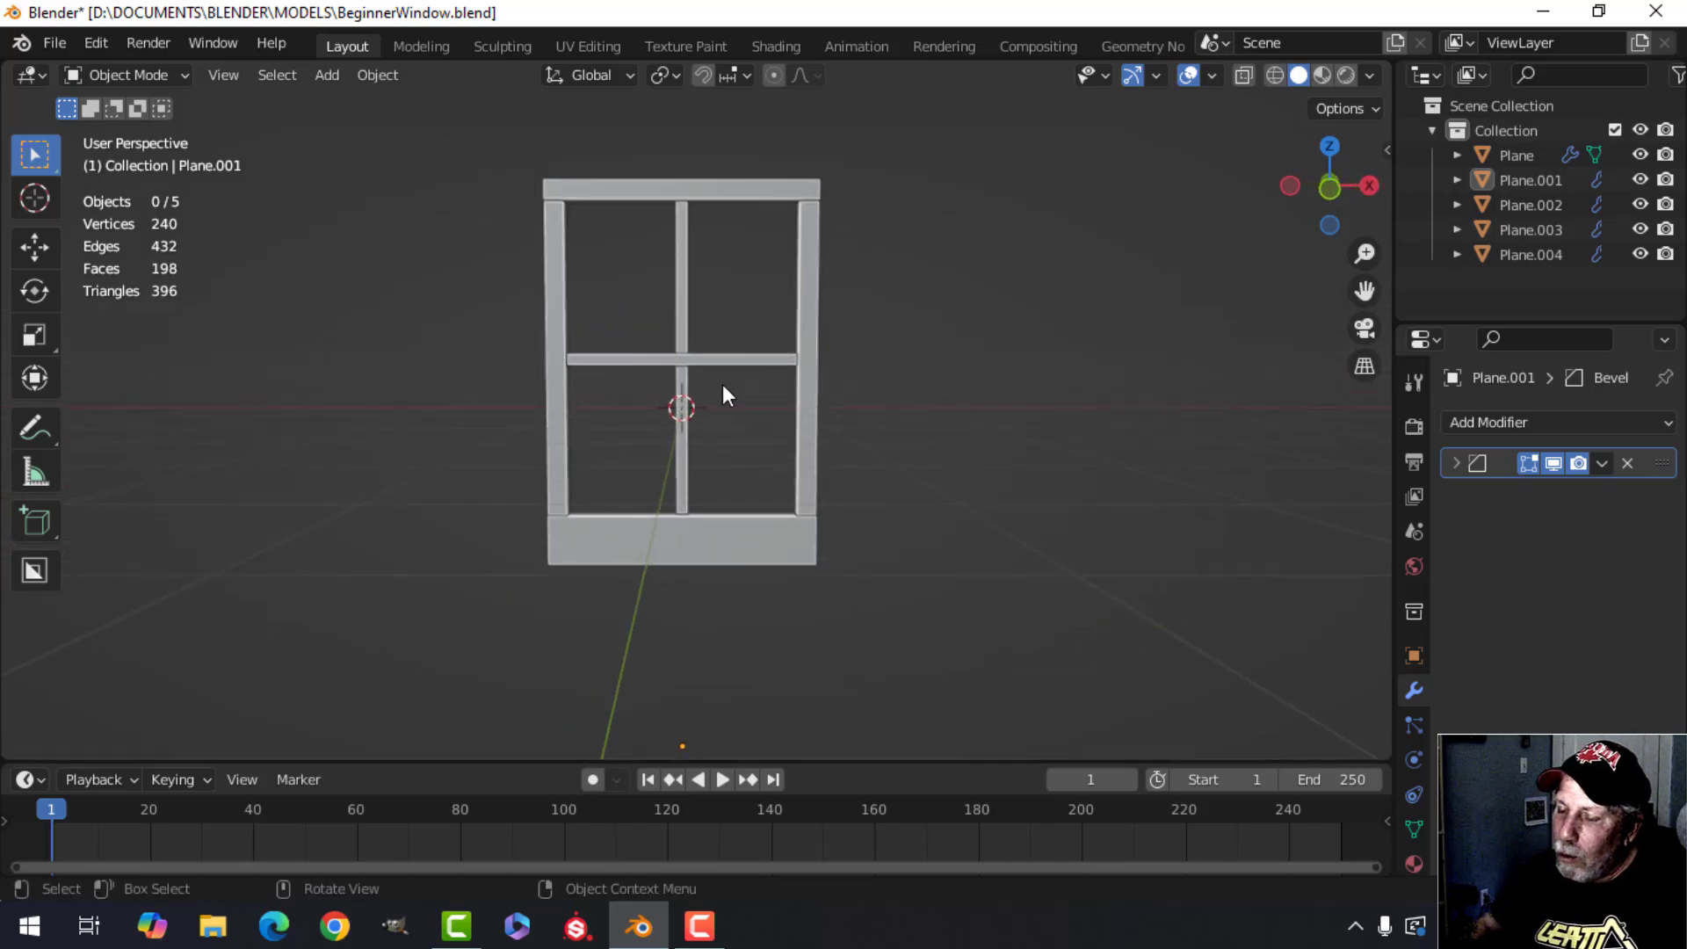
# In front view, snap the 3D cursor to the centre of the horizontal crossbar.
pyautogui.press('KP_1')
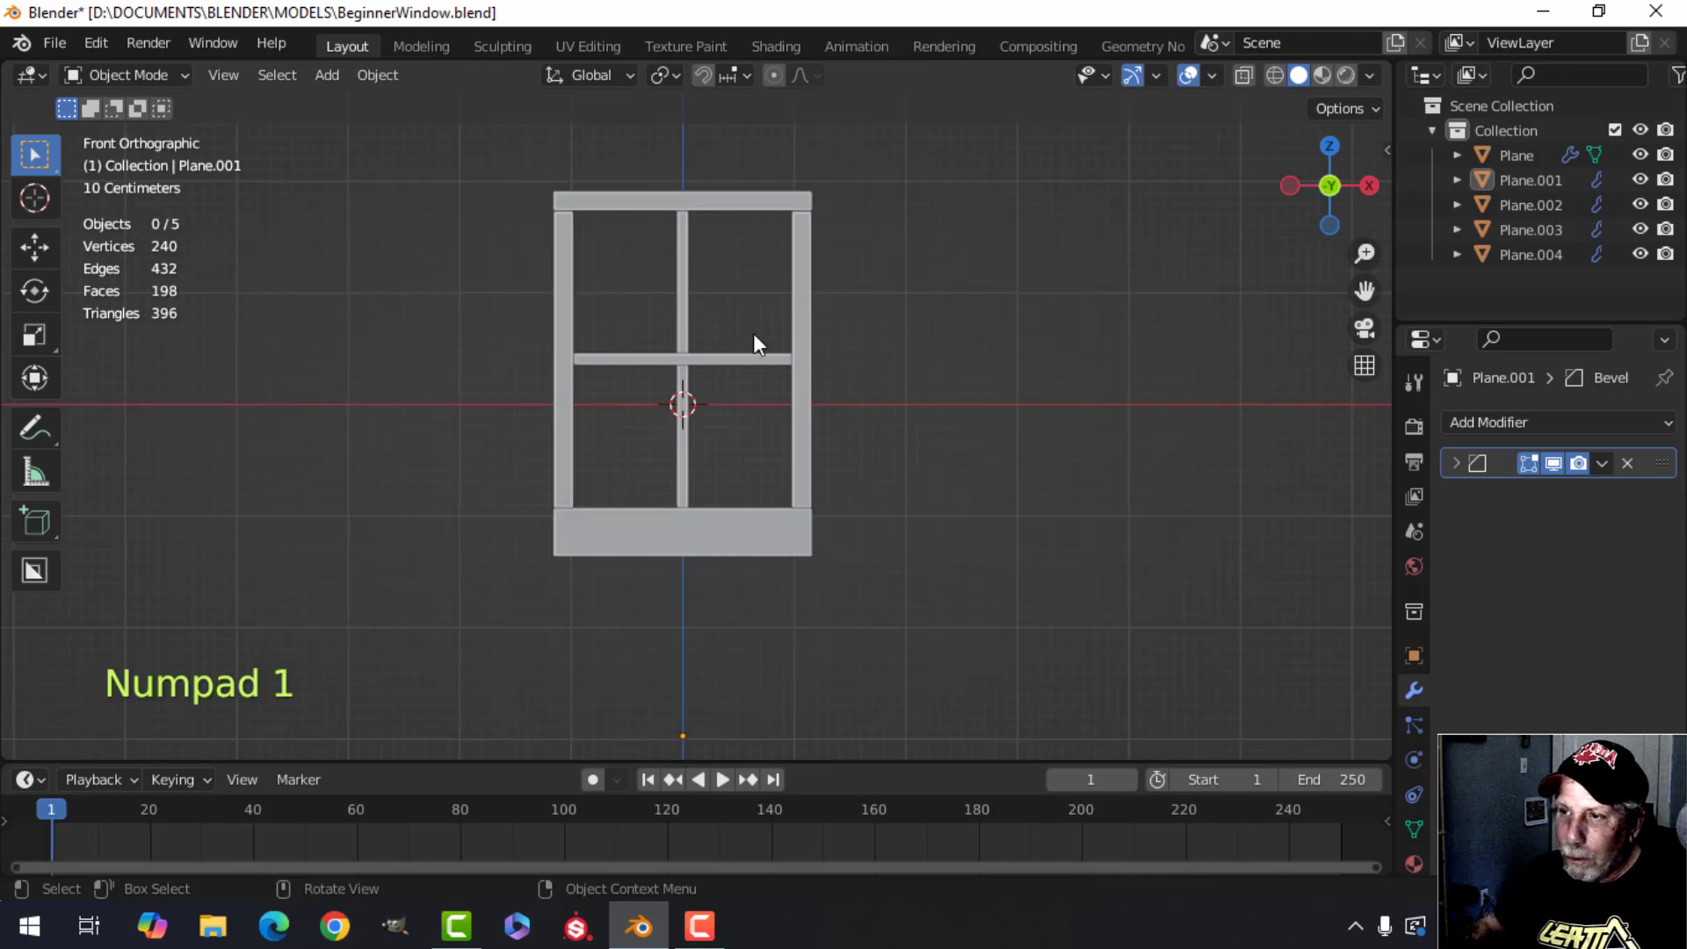
pyautogui.scroll(1, 689, 398)
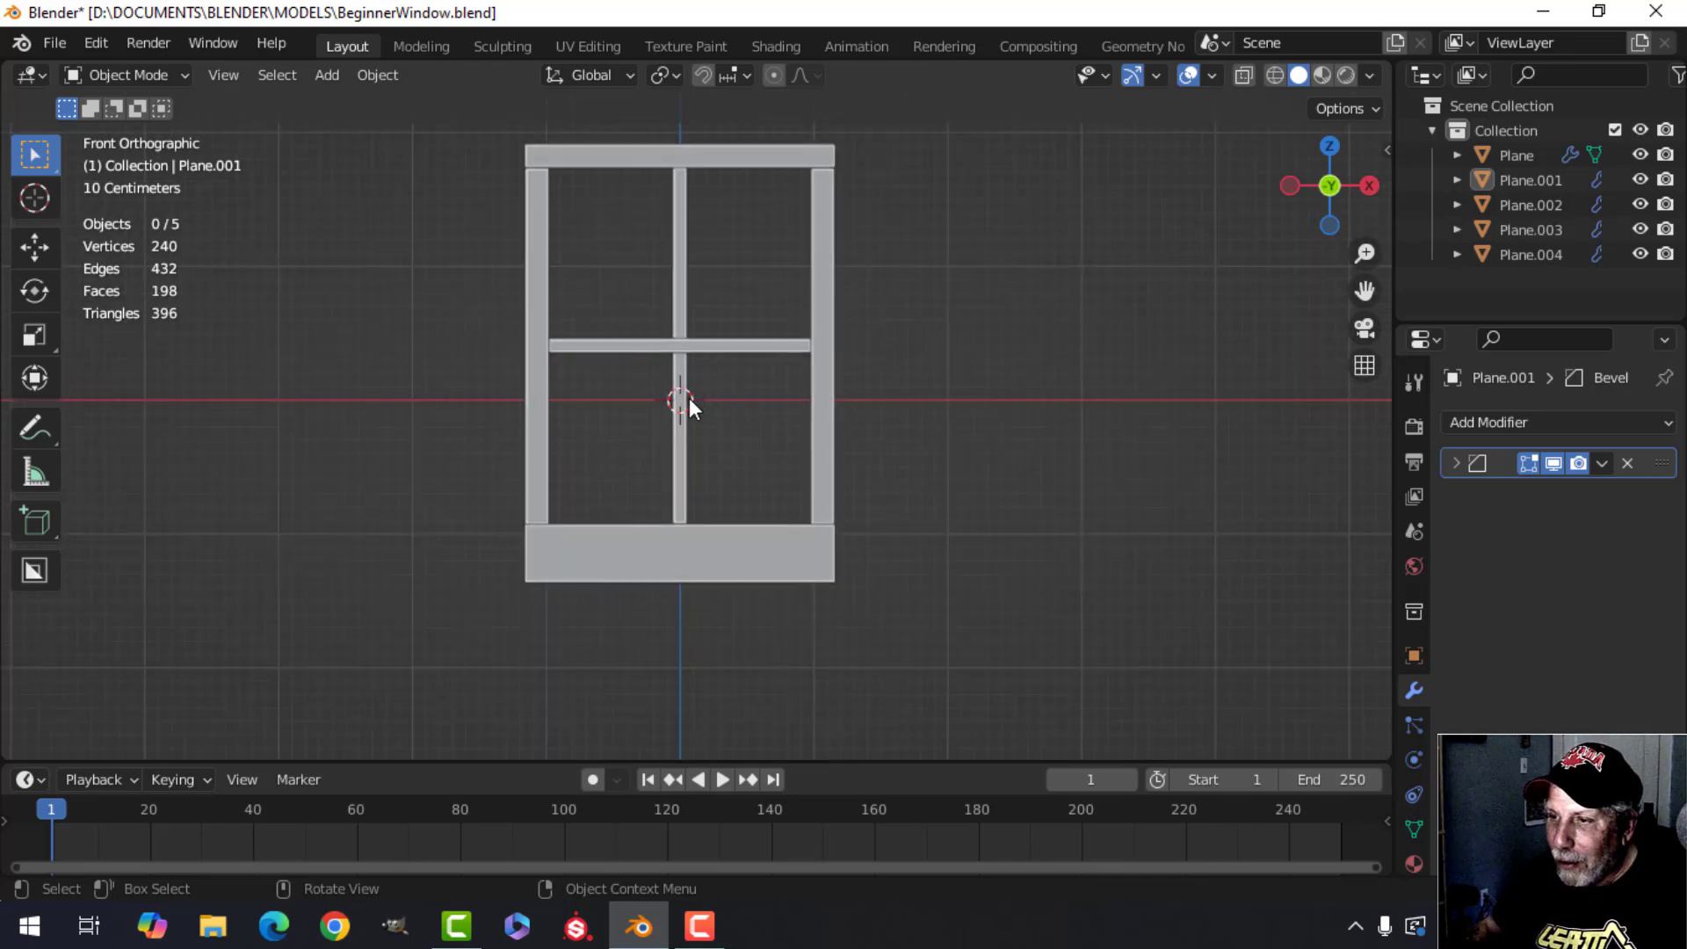
pyautogui.click(677, 348)
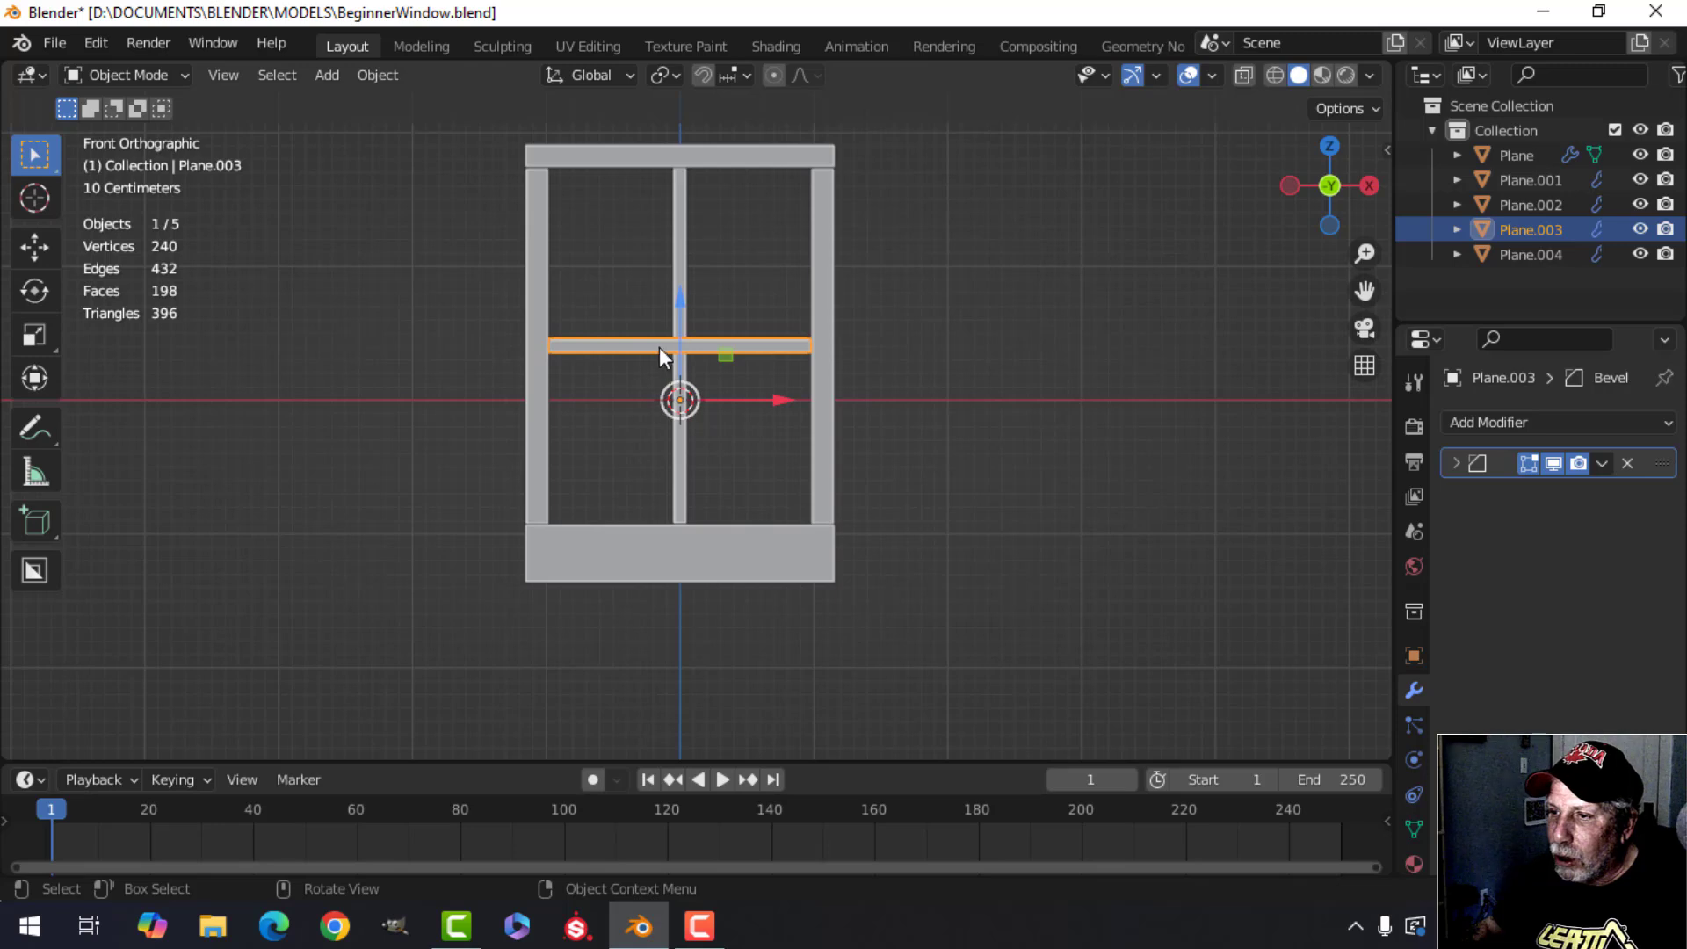
pyautogui.press('Home')
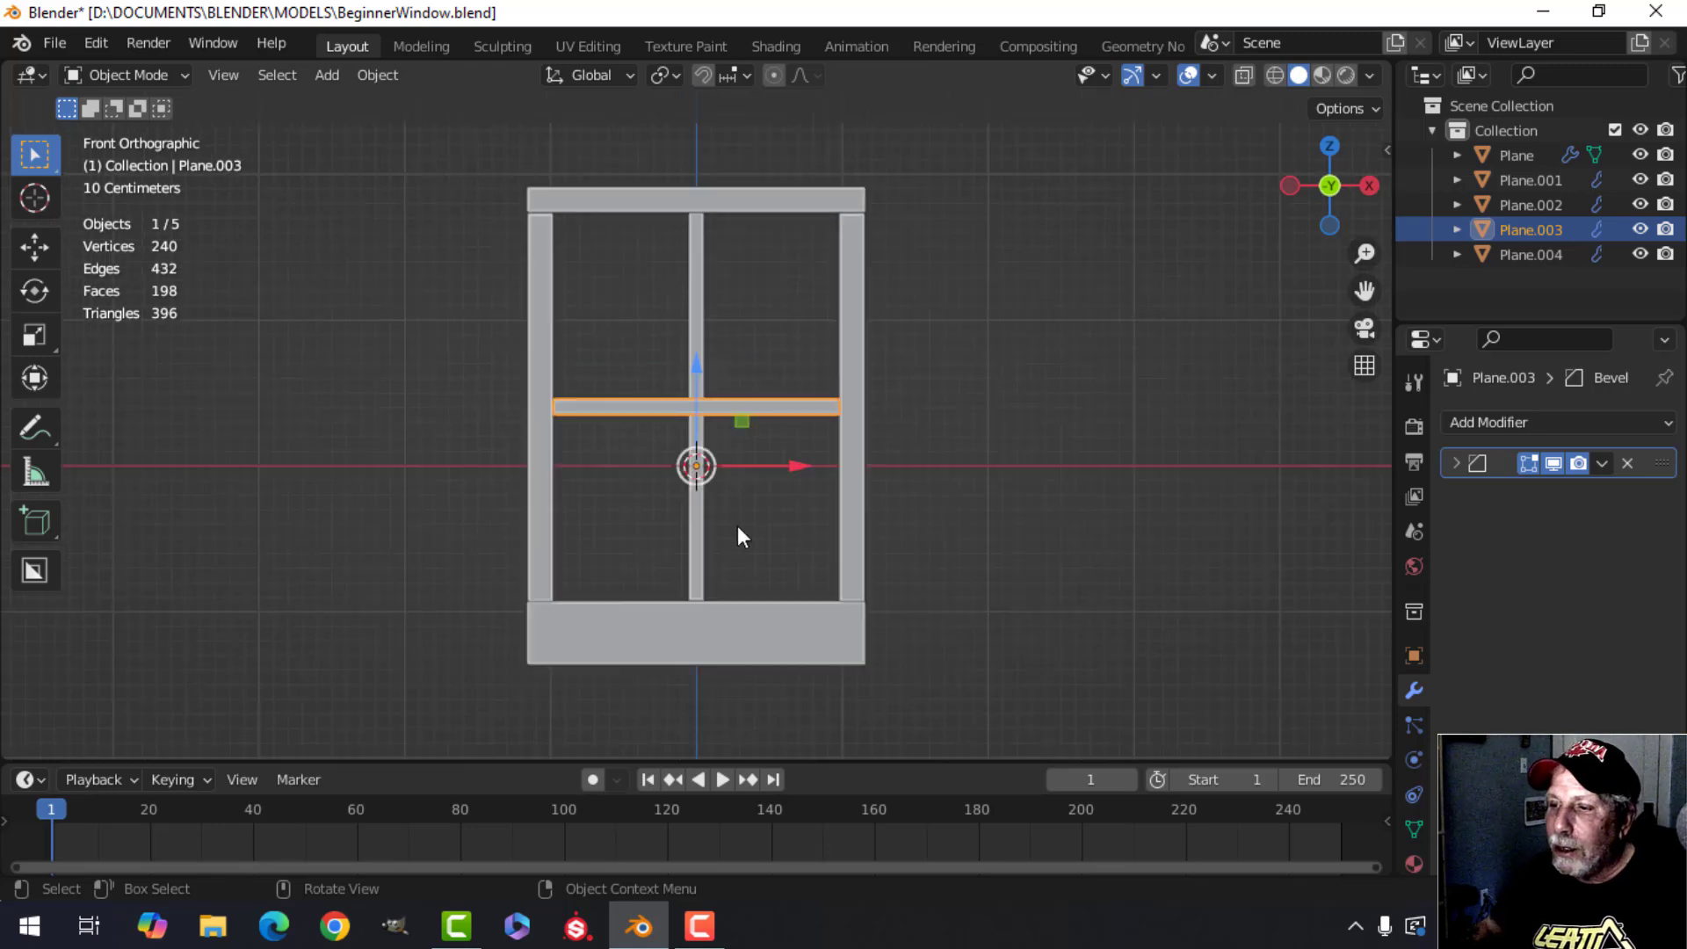
pyautogui.press('Tab')
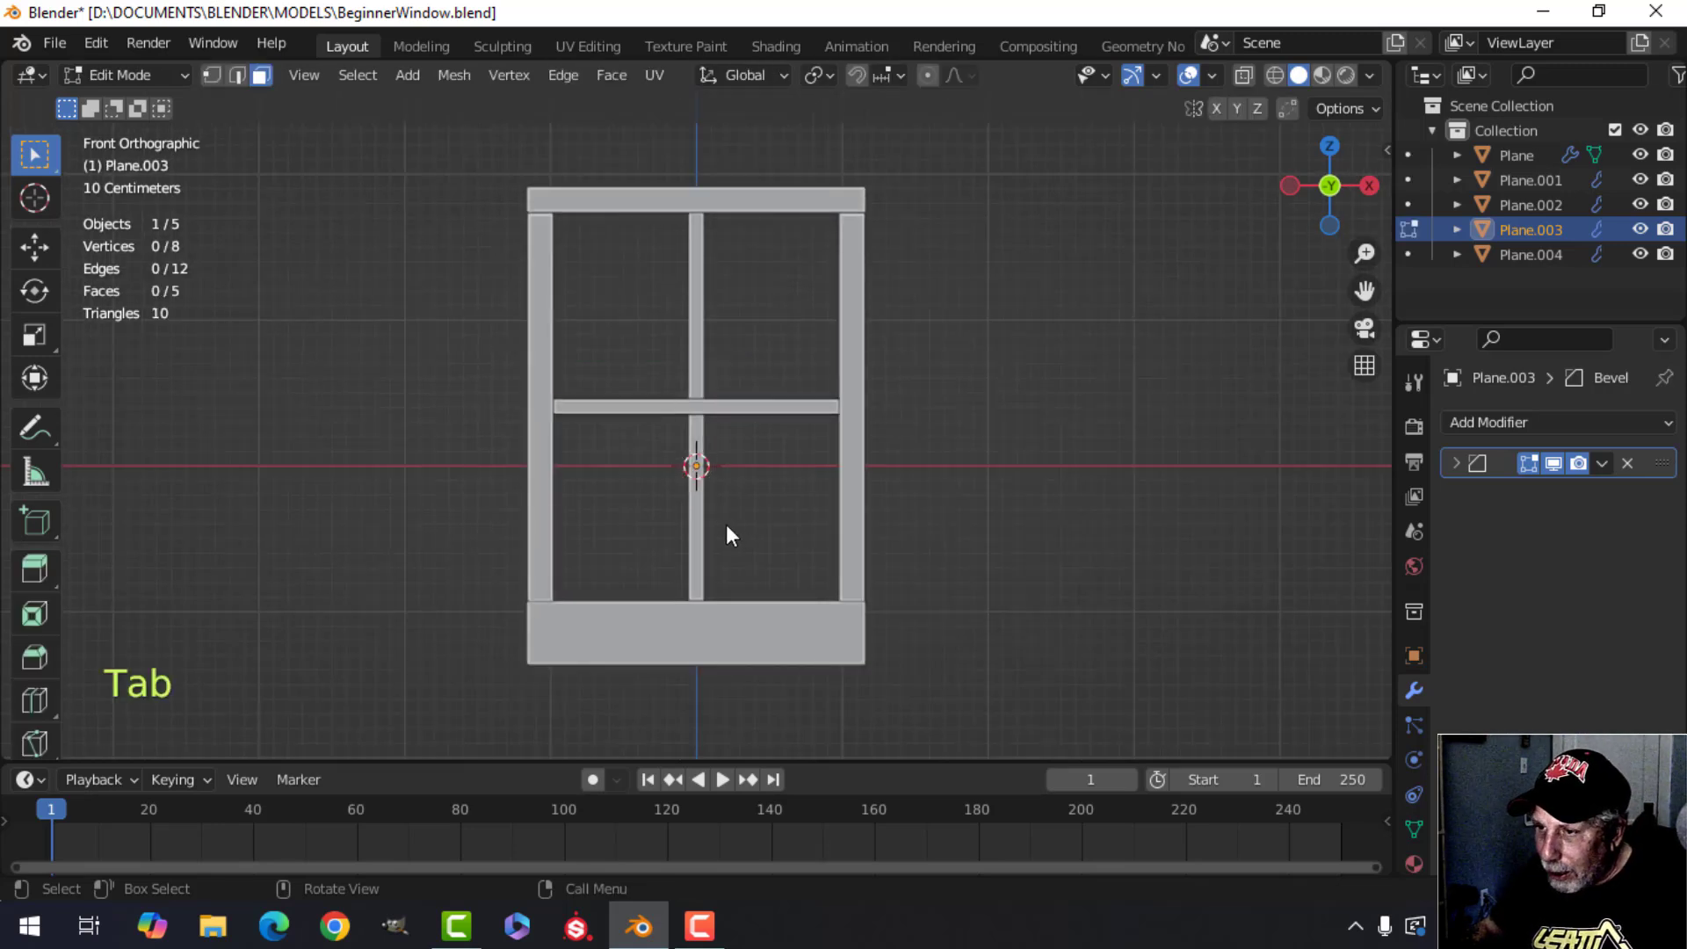
pyautogui.press('a')
pyautogui.hotkey('shift', 's')
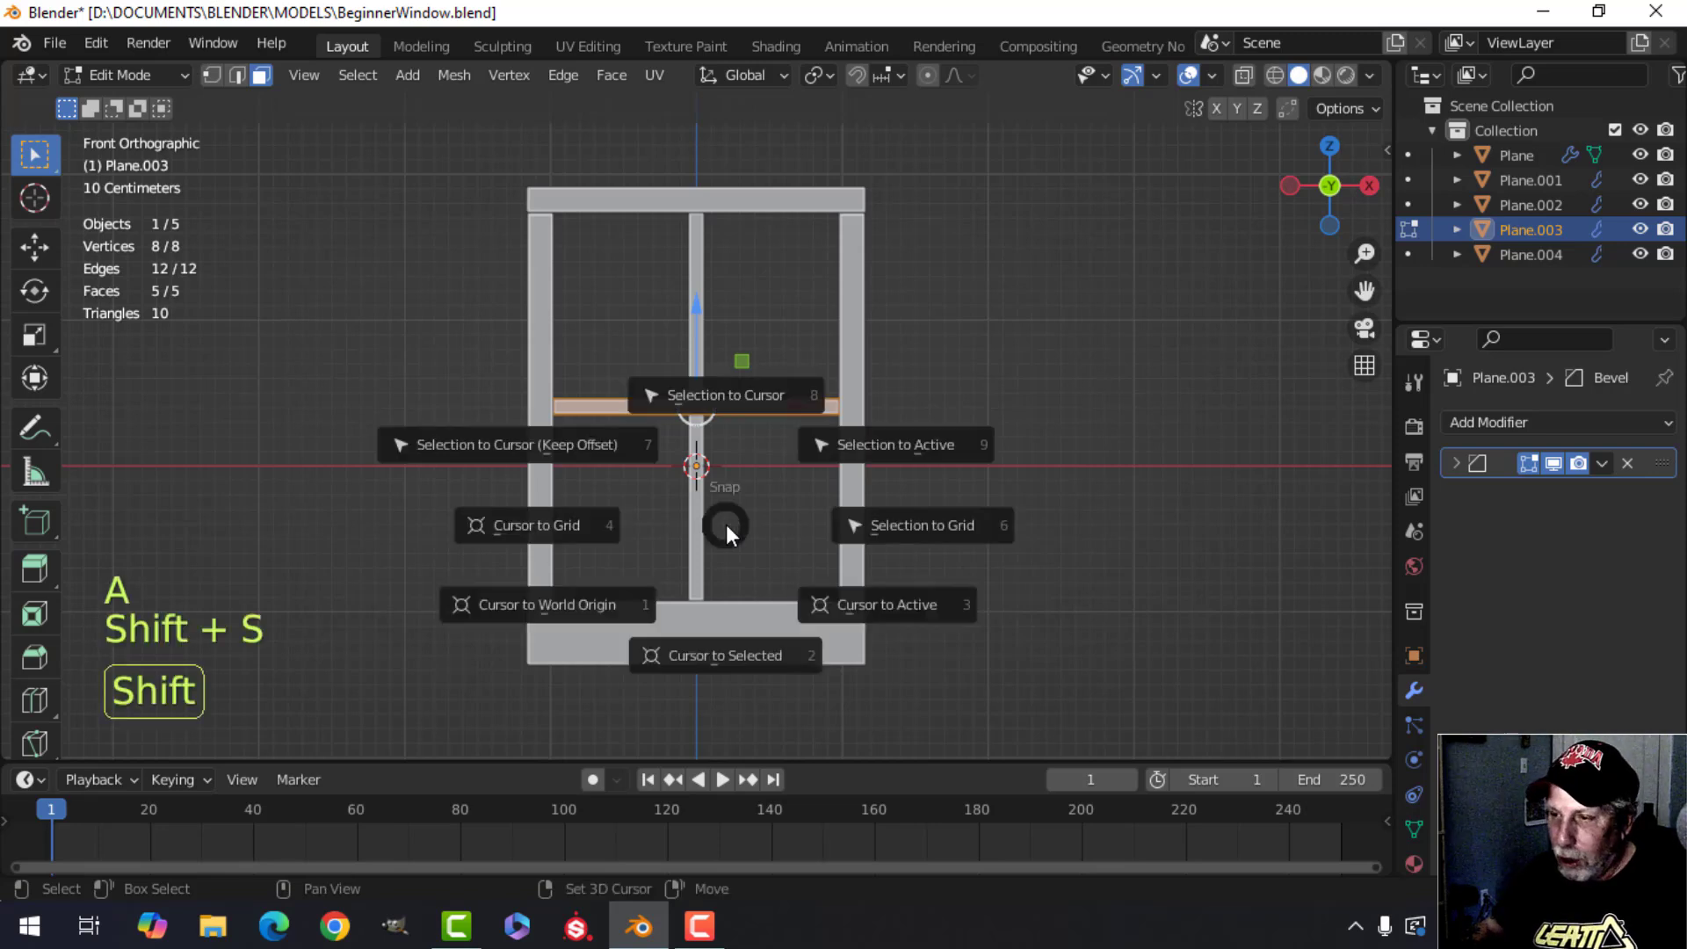
pyautogui.click(719, 653)
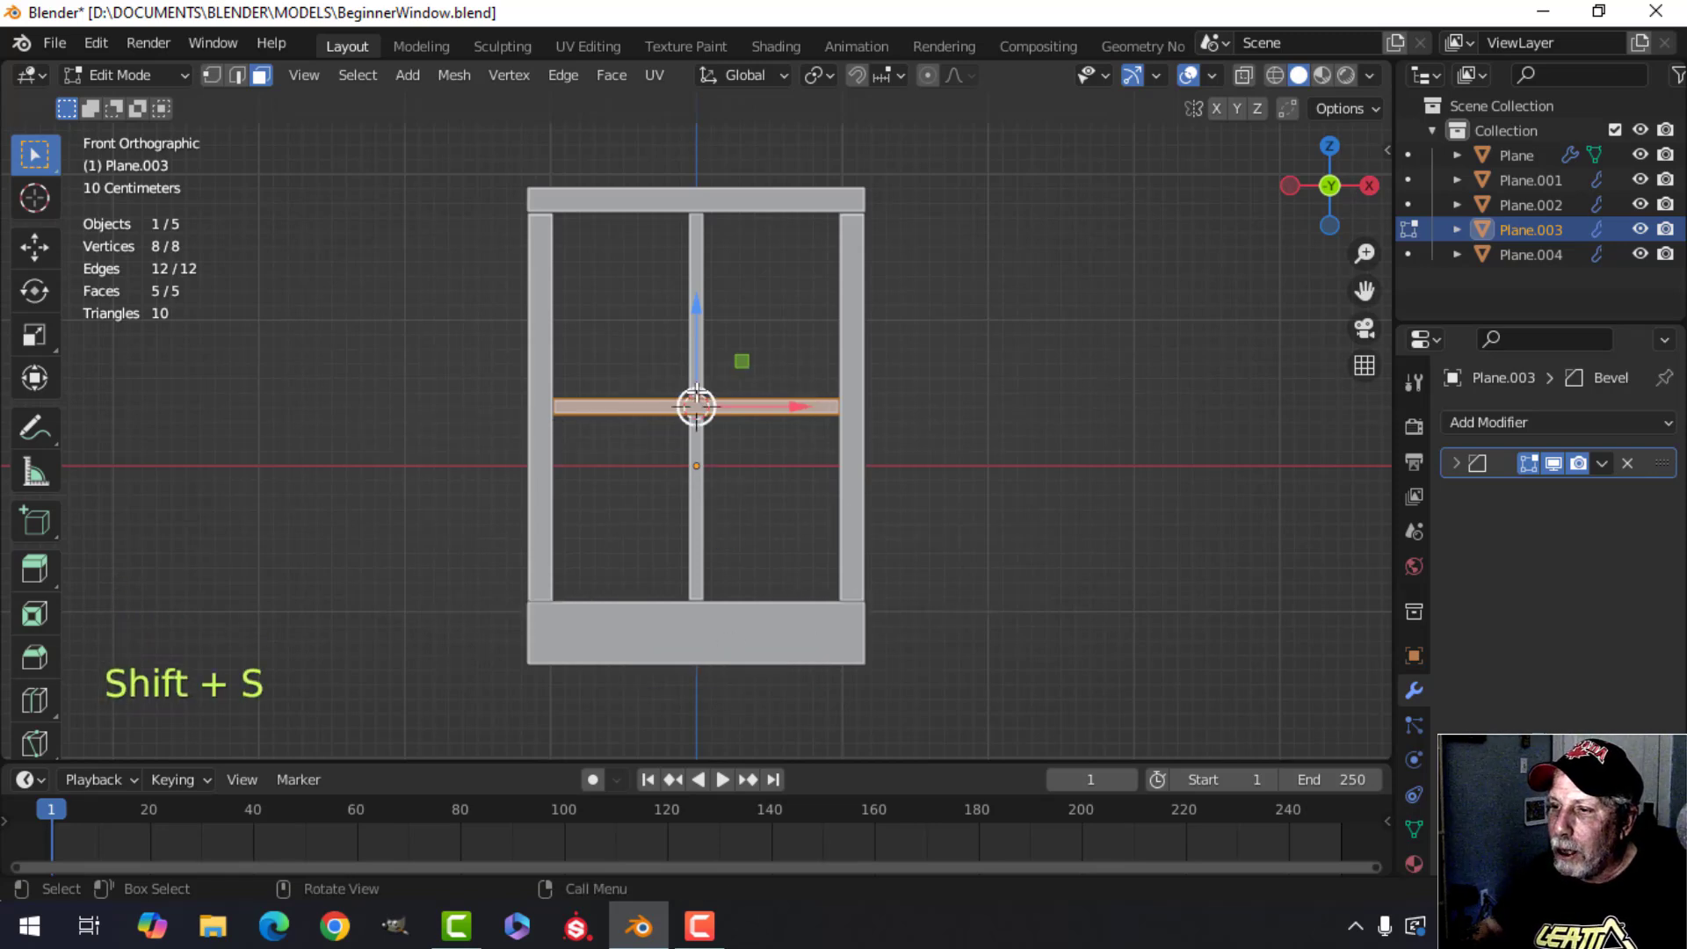
pyautogui.press('Tab')
pyautogui.hotkey('alt', 'a')
pyautogui.keyDown('shift'); pyautogui.moveTo(714, 417); pyautogui.dragTo(659, 419, button='middle'); pyautogui.keyUp('shift')
pyautogui.scroll(1, 655, 419)
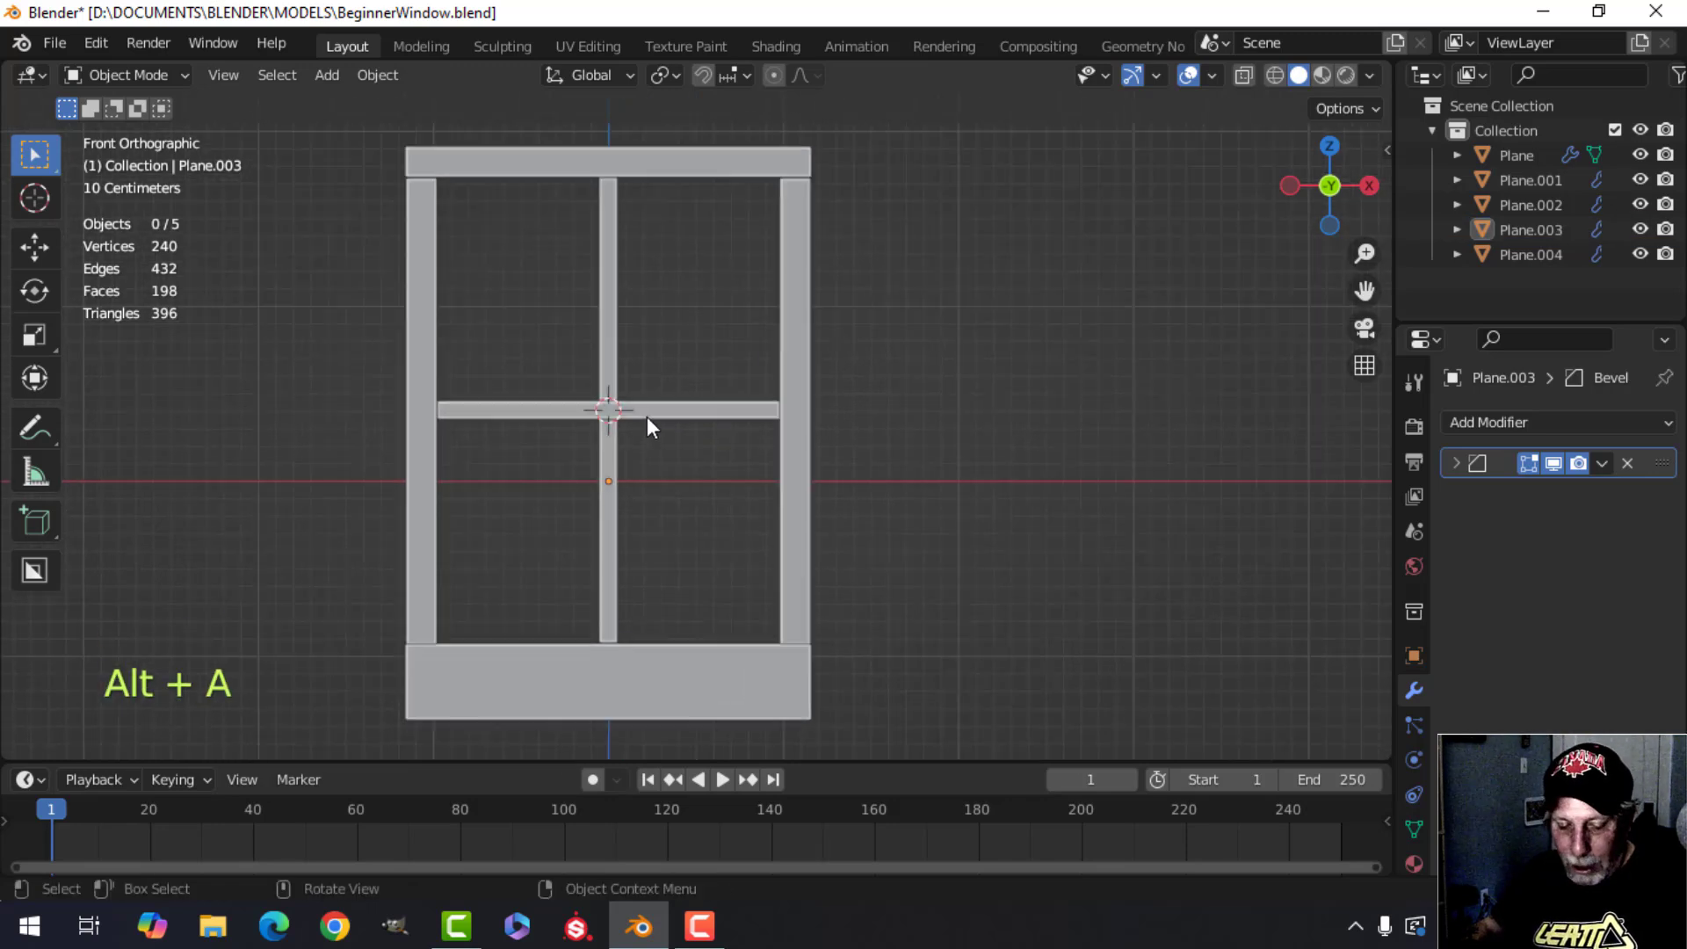
pyautogui.hotkey('shift', 'a')
pyautogui.moveTo(650, 366)
pyautogui.click(735, 402)
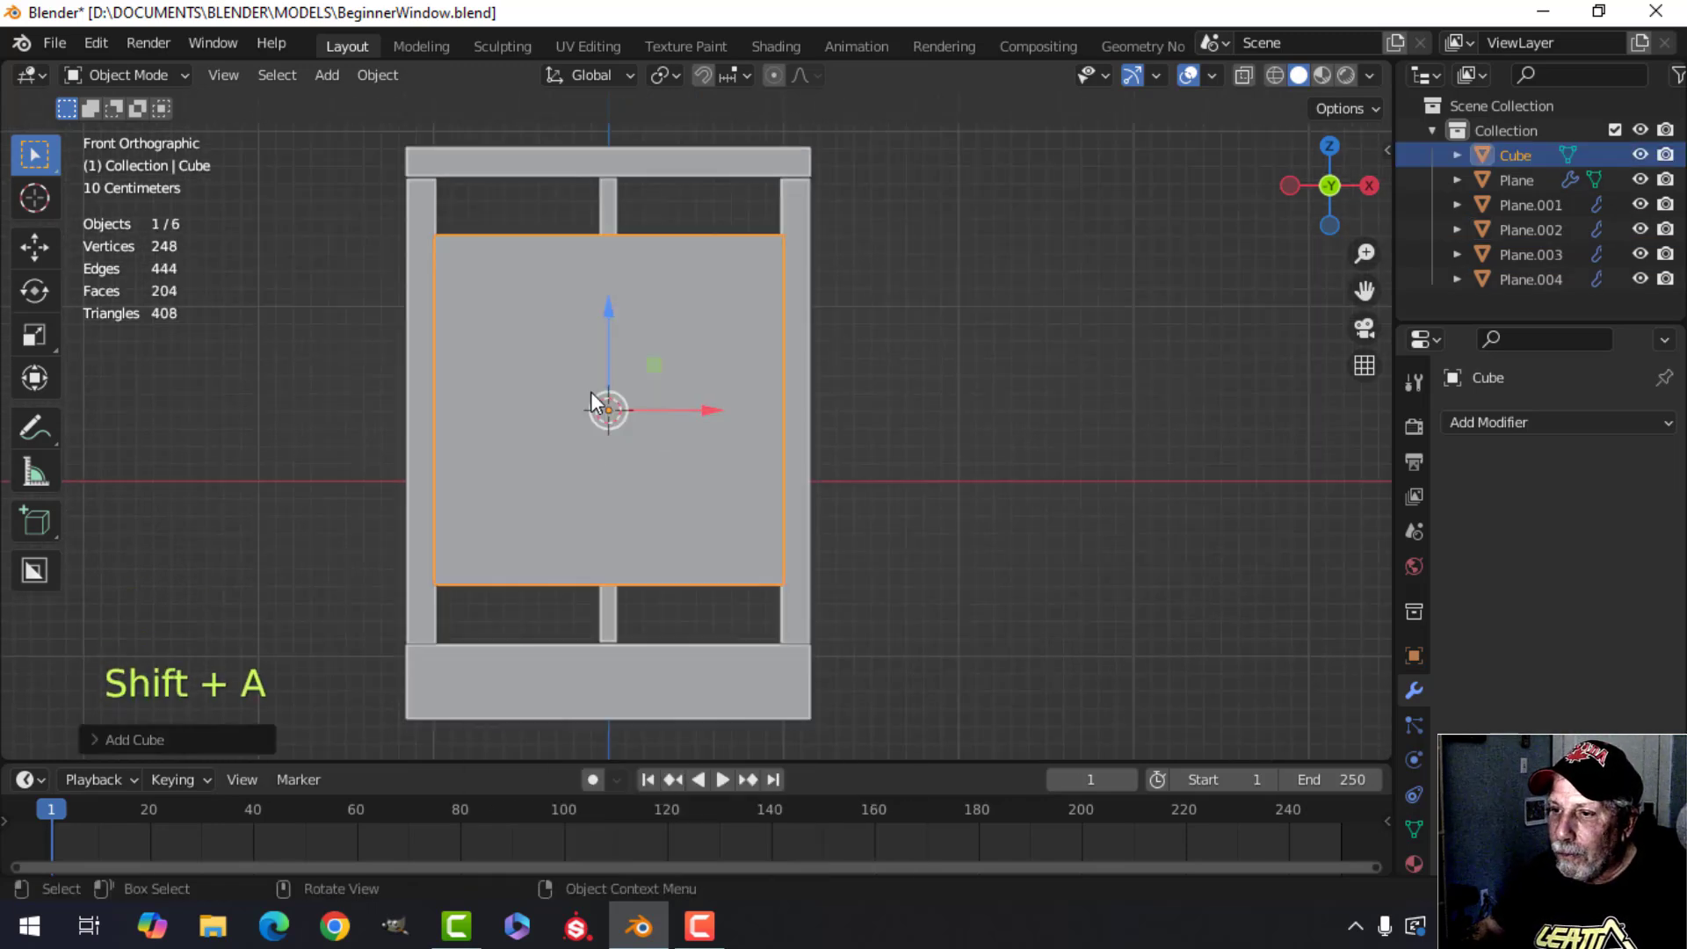
pyautogui.press('x')
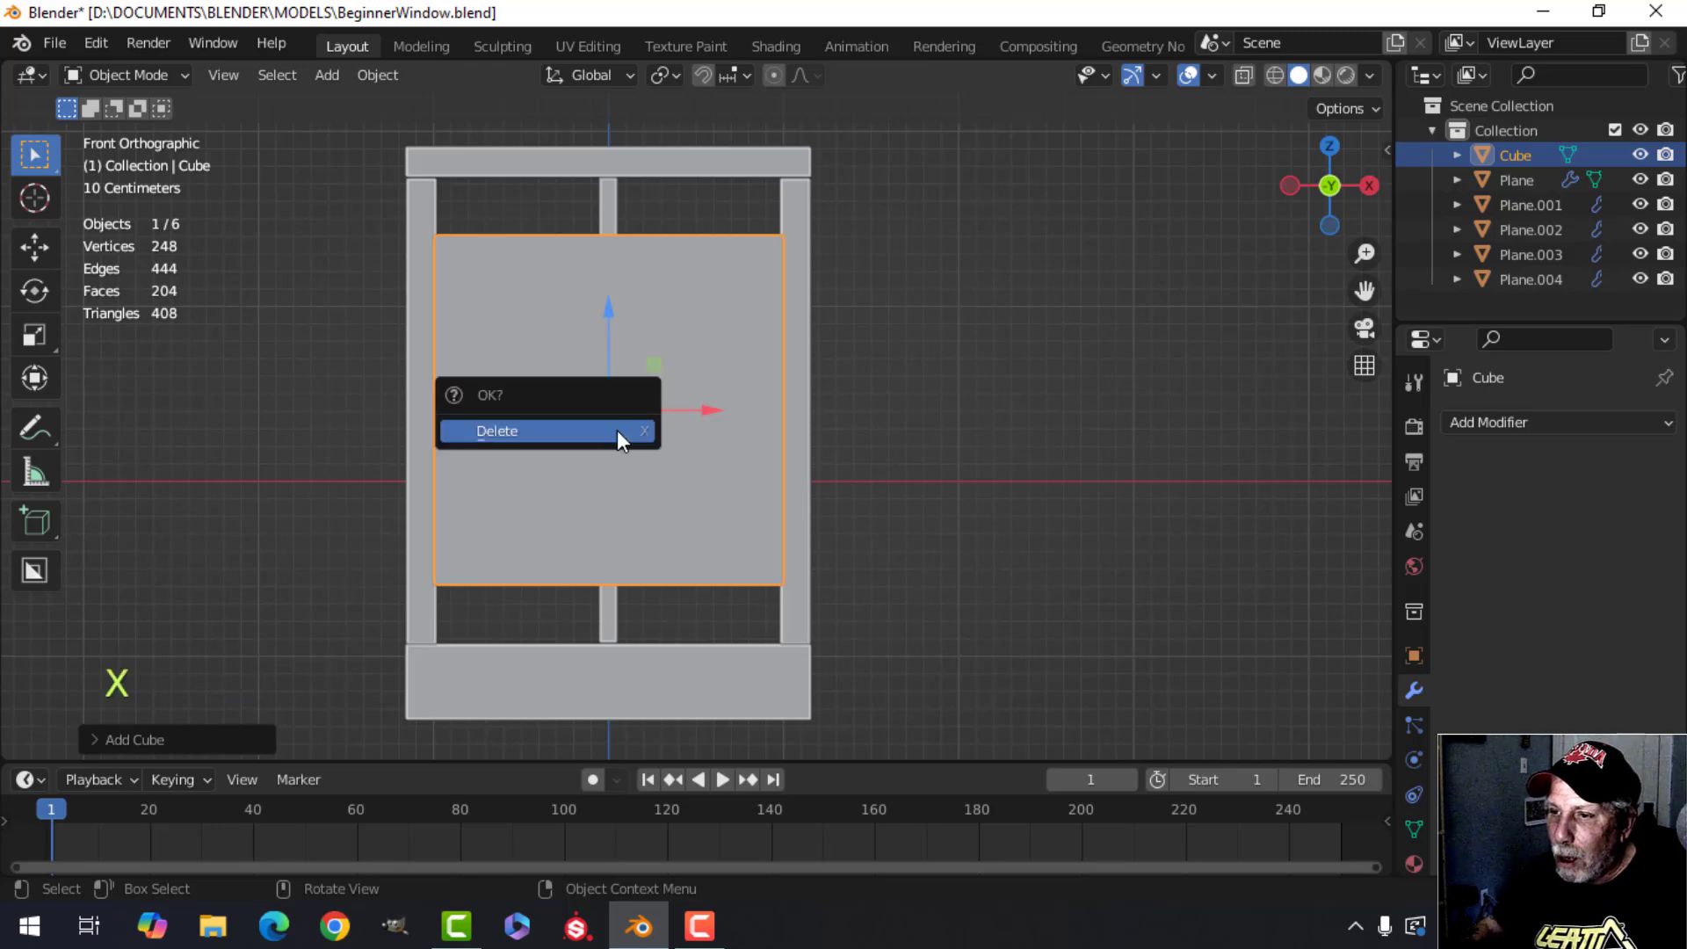
pyautogui.click(617, 430)
pyautogui.hotkey('shift', 'a')
pyautogui.moveTo(595, 367)
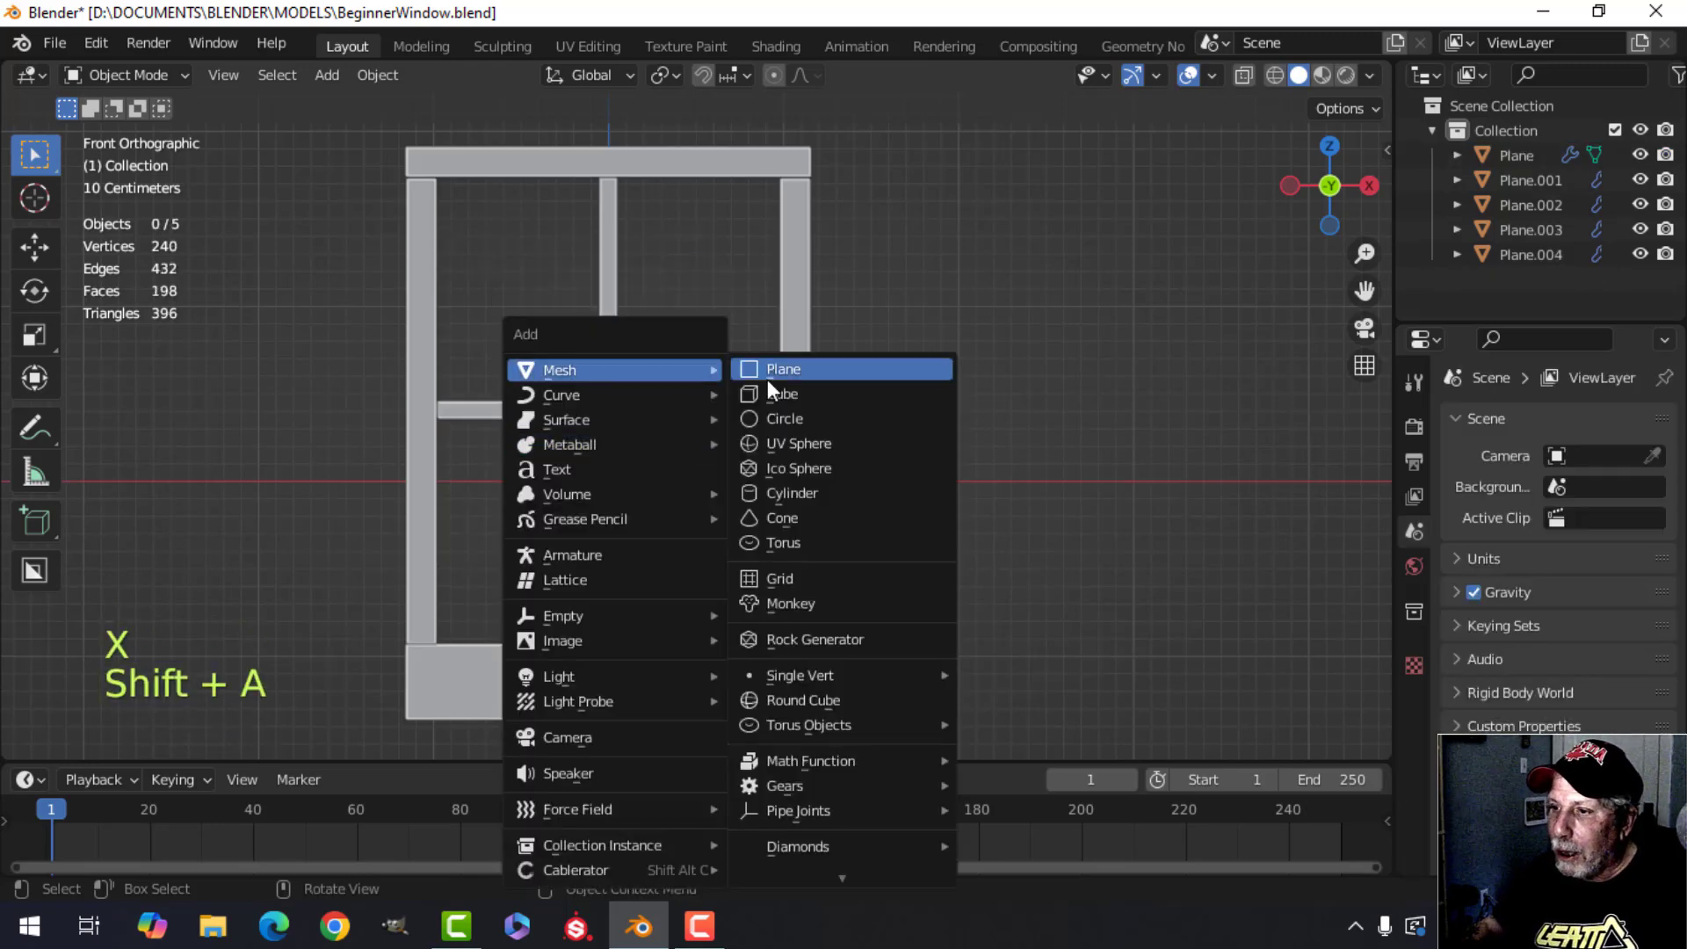
pyautogui.click(777, 483)
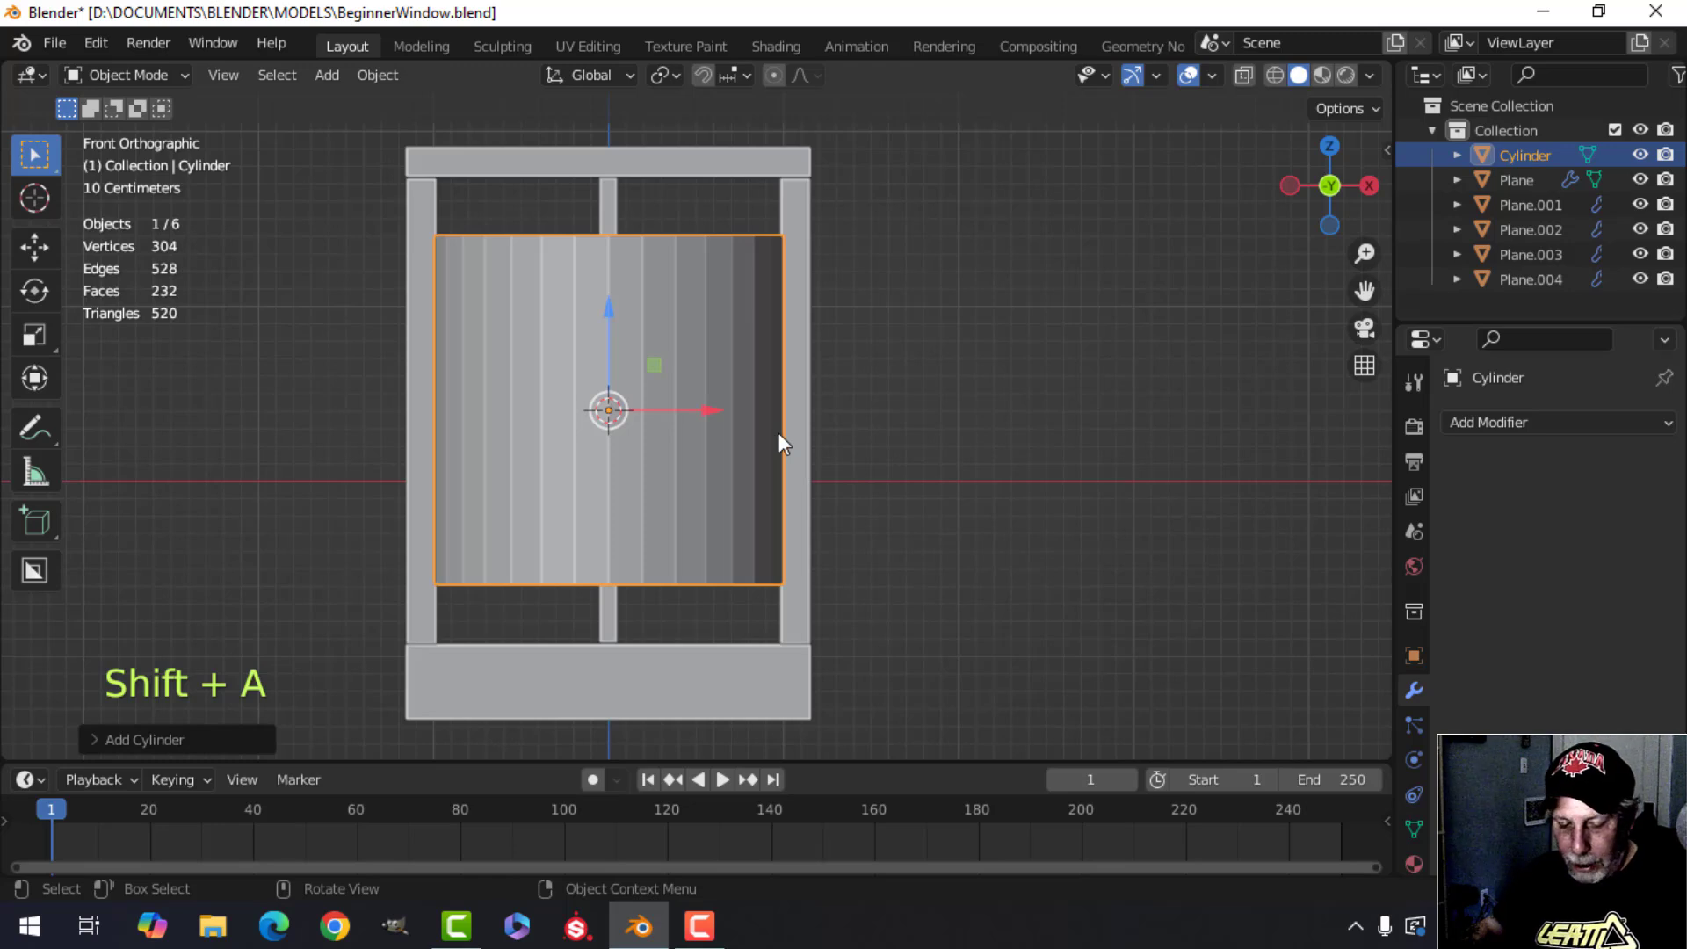
pyautogui.hotkey('ctrl', 'z')
# Reset the 3D cursor to the world origin and add a cube there, deleting it again.
pyautogui.hotkey('shift', 'c')
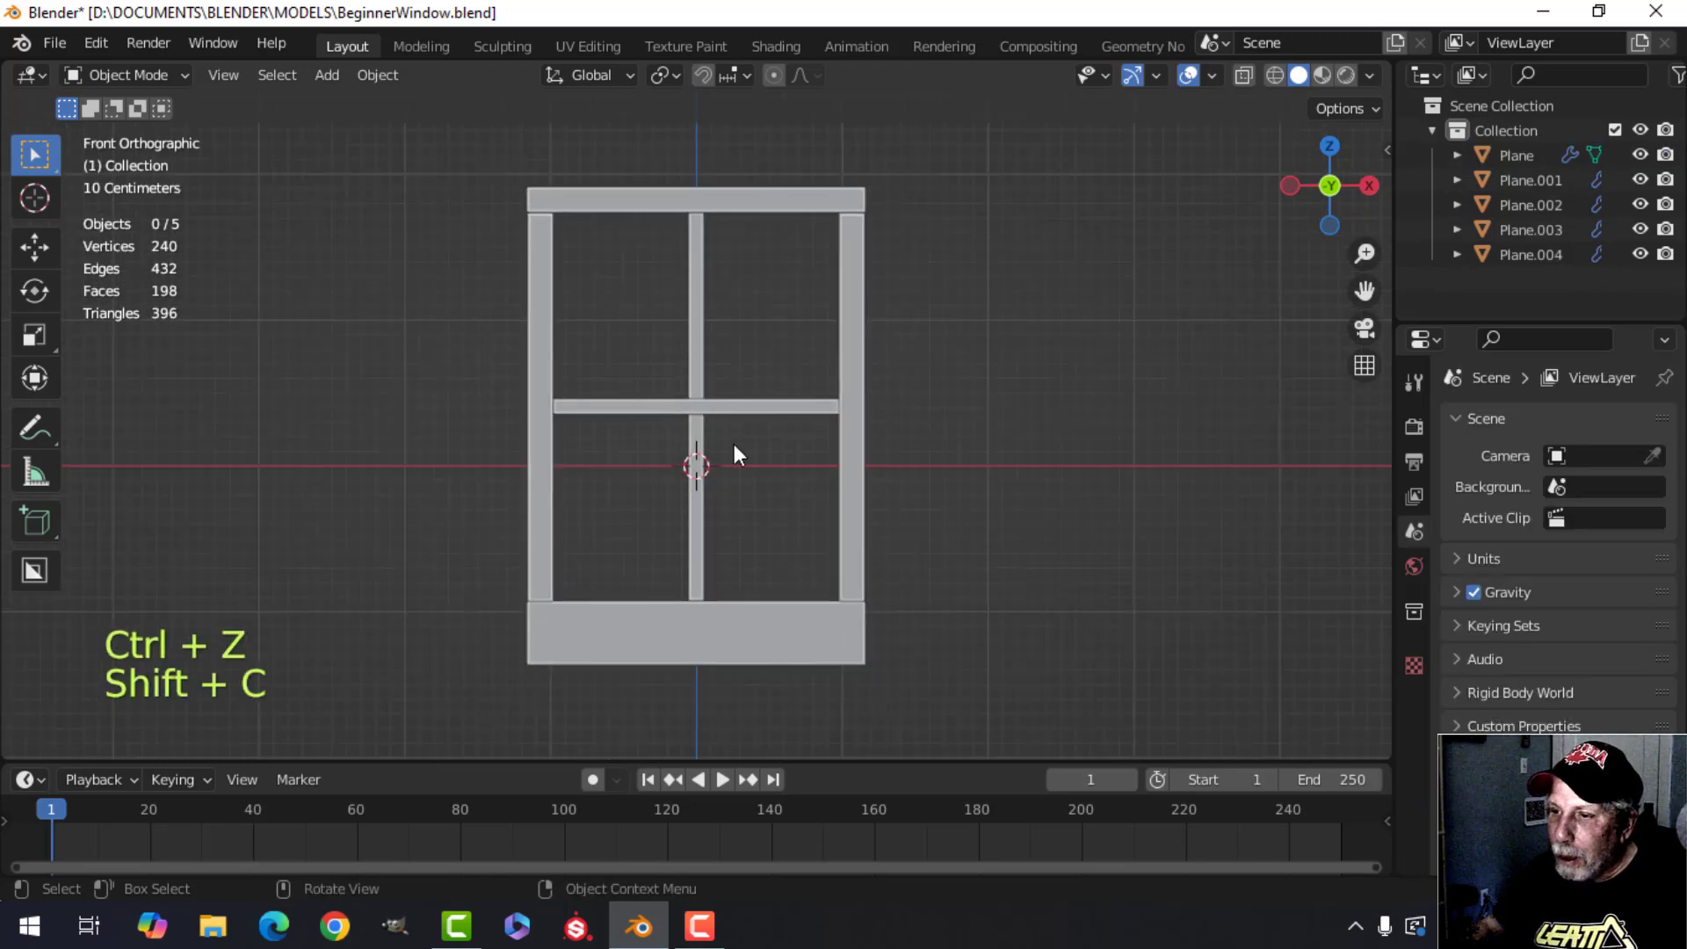
pyautogui.press('KP_1')
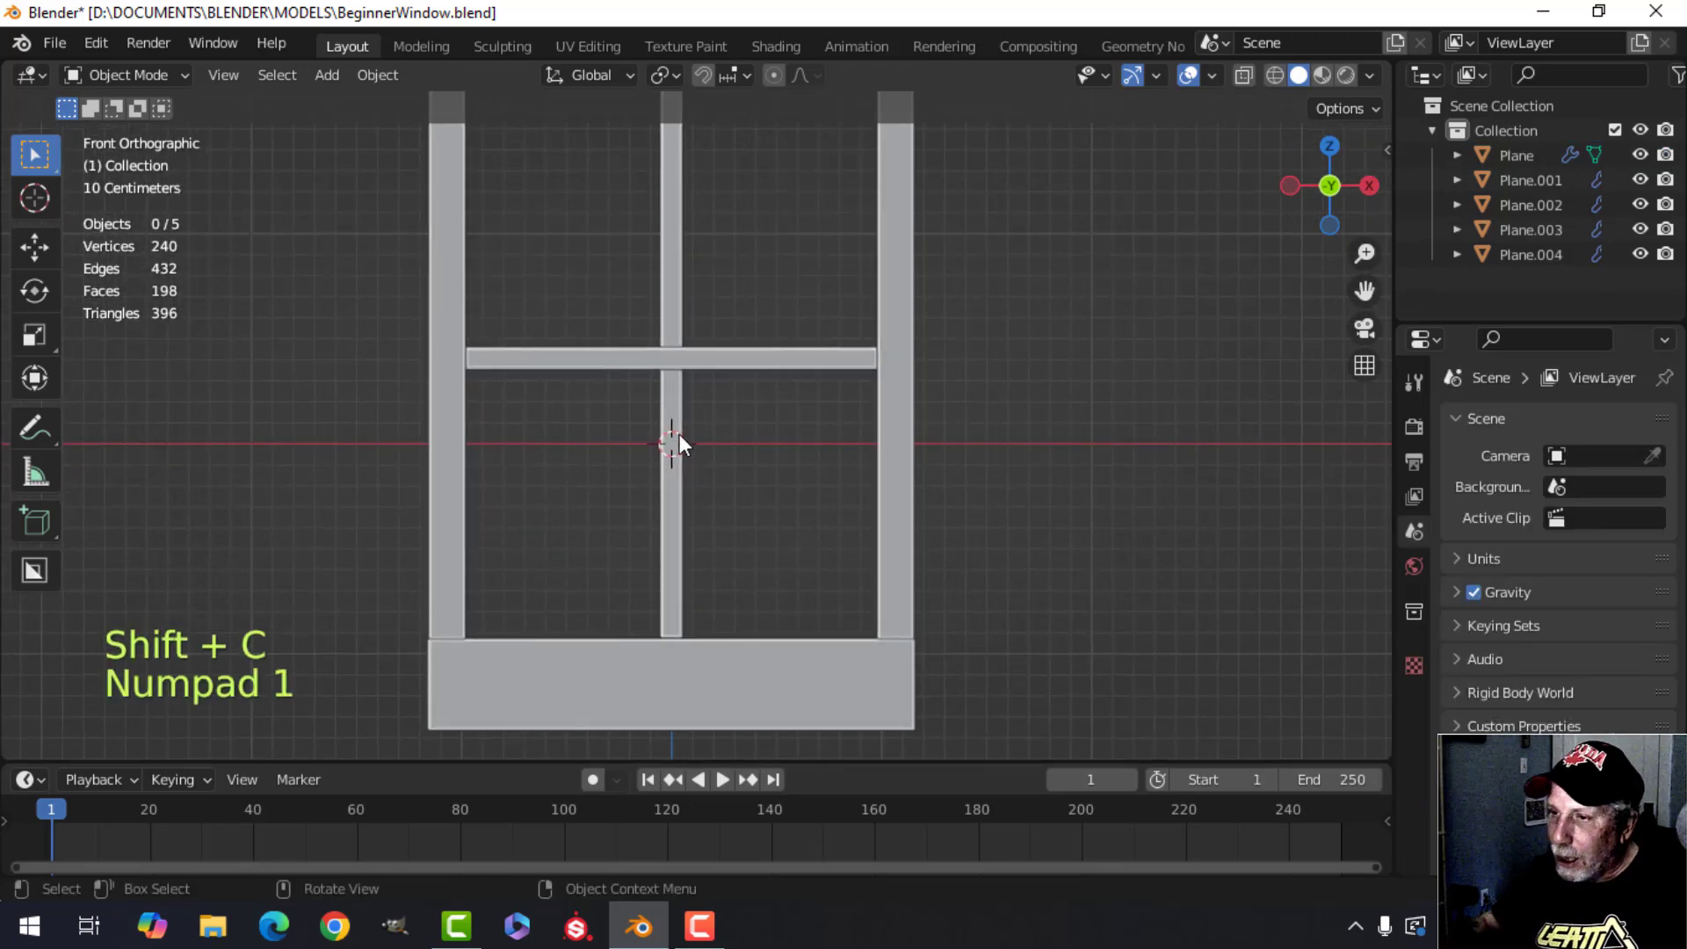
pyautogui.hotkey('shift', 'a')
pyautogui.moveTo(624, 372)
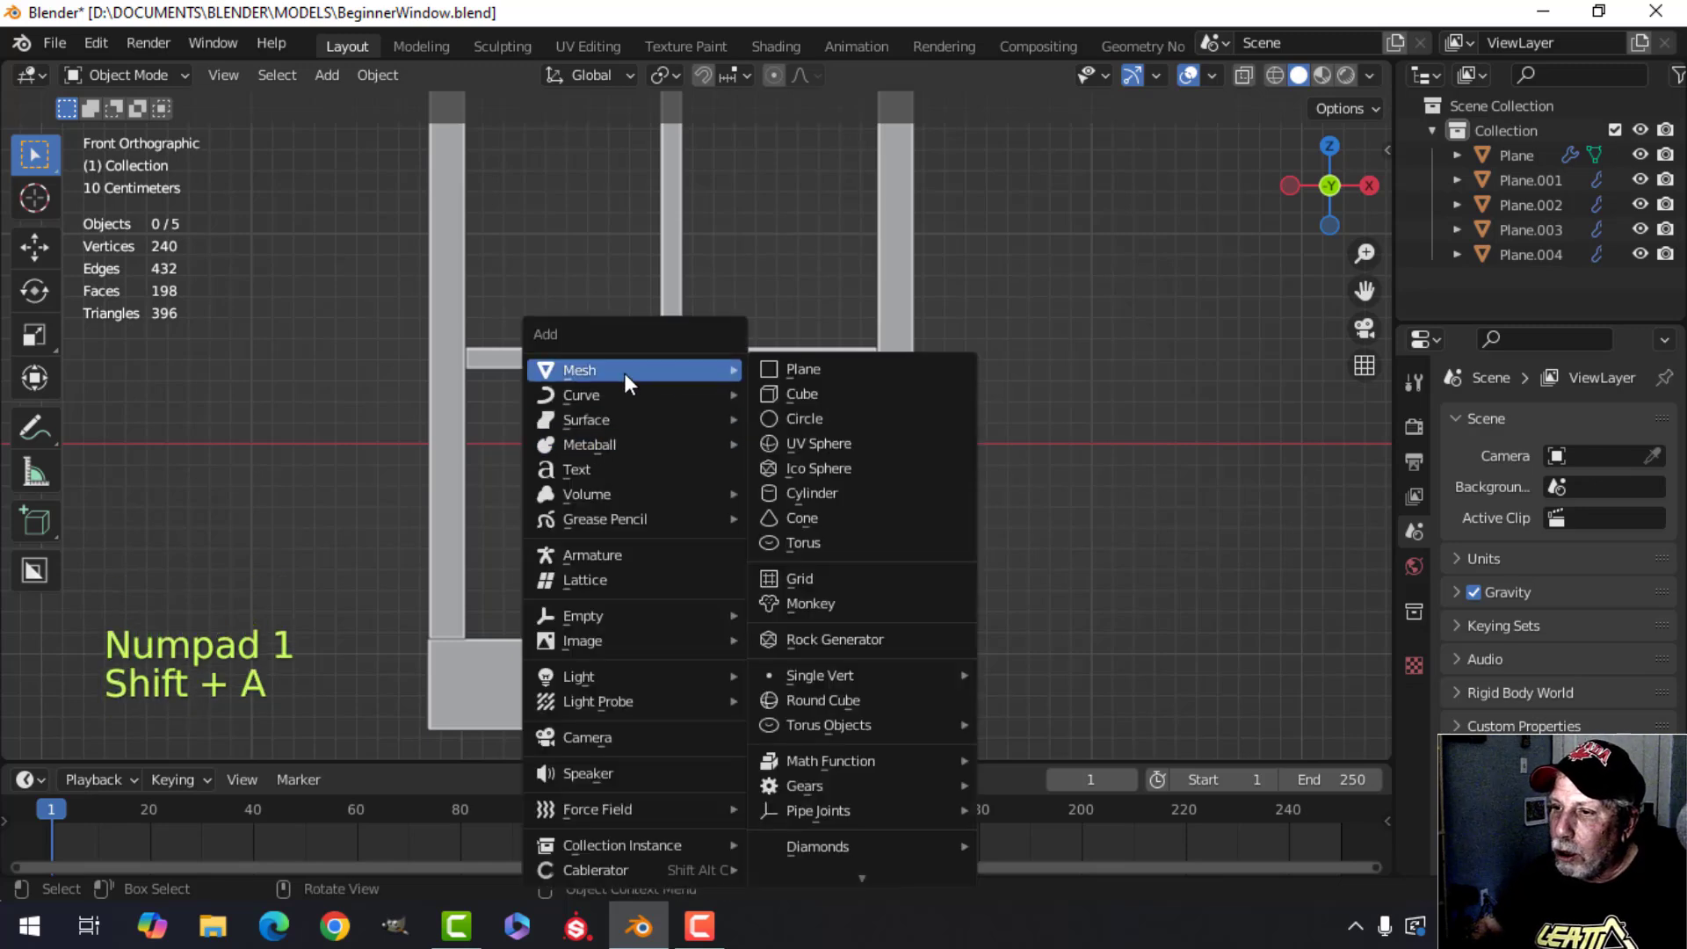
pyautogui.click(801, 397)
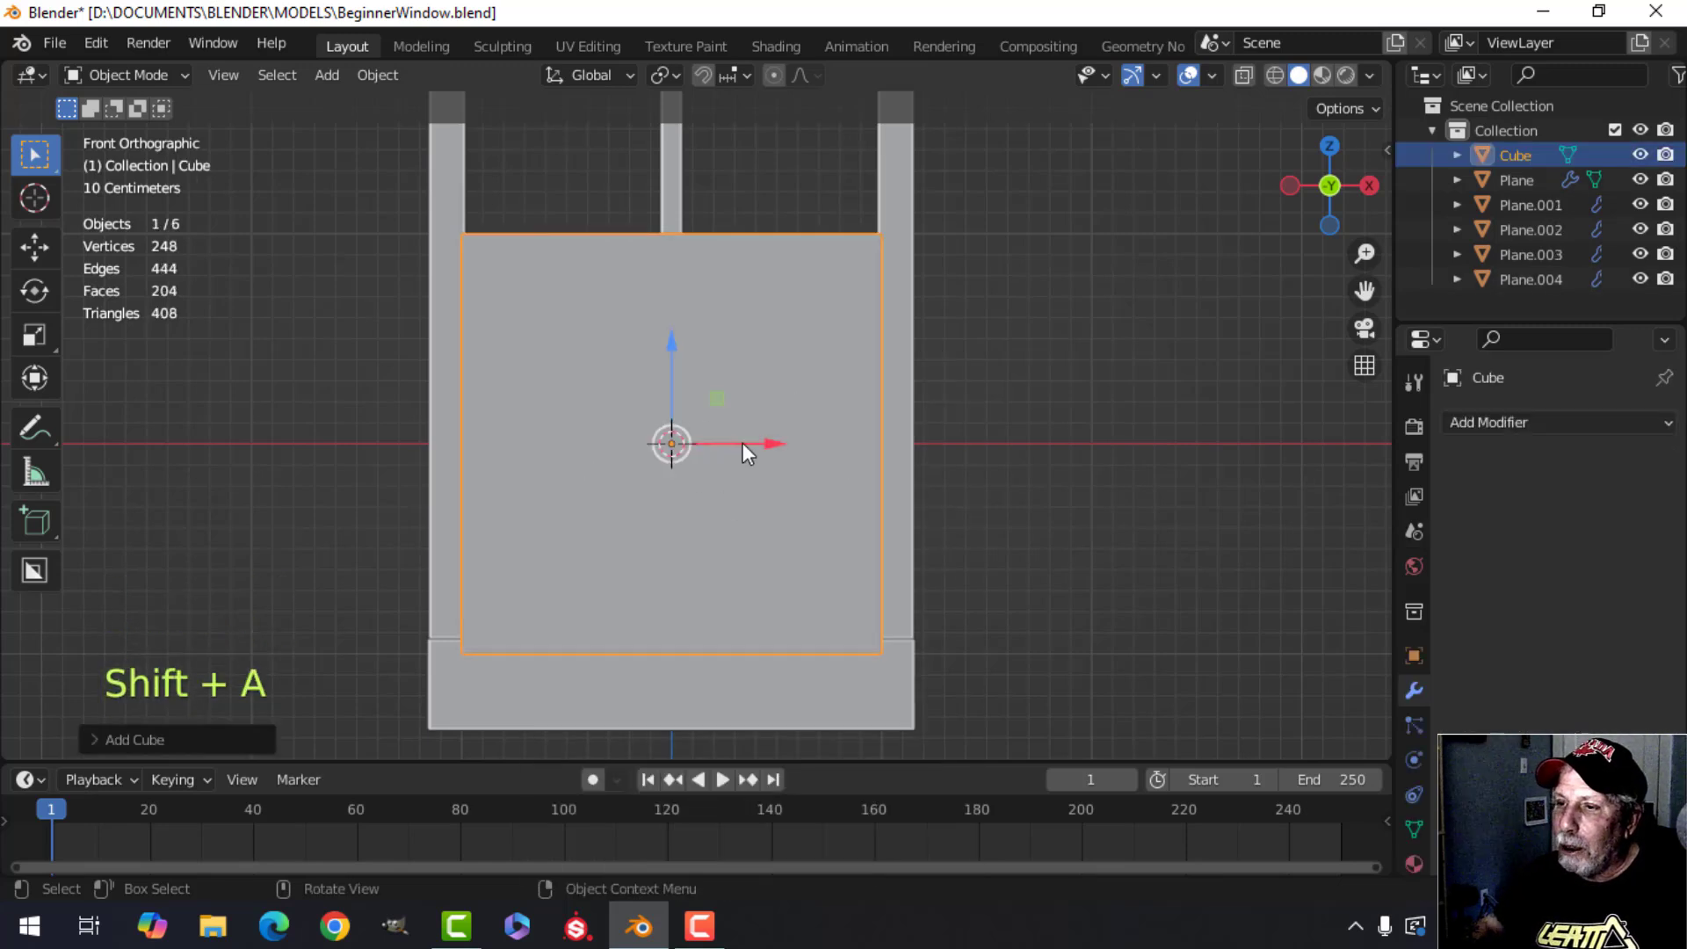
pyautogui.press('x')
pyautogui.click(734, 450)
# Snap the 3D cursor to the centre of the crossbar's front face.
pyautogui.scroll(-2, 815, 435)
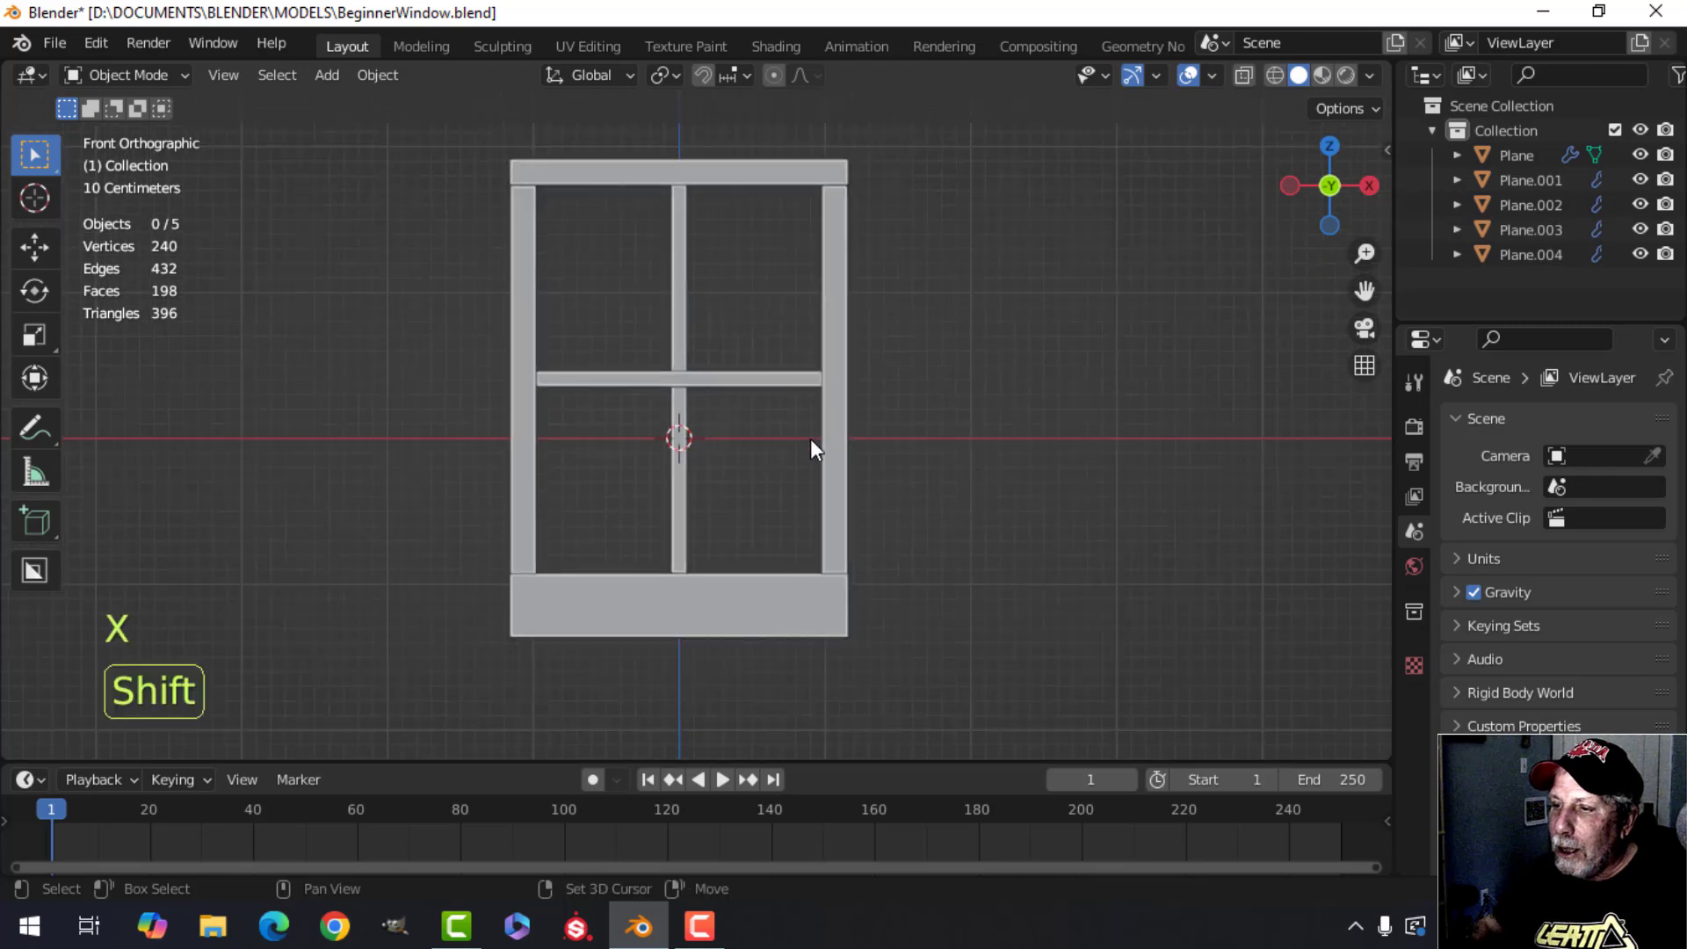
pyautogui.keyDown('shift'); pyautogui.moveTo(811, 440); pyautogui.dragTo(772, 396, button='middle'); pyautogui.keyUp('shift')
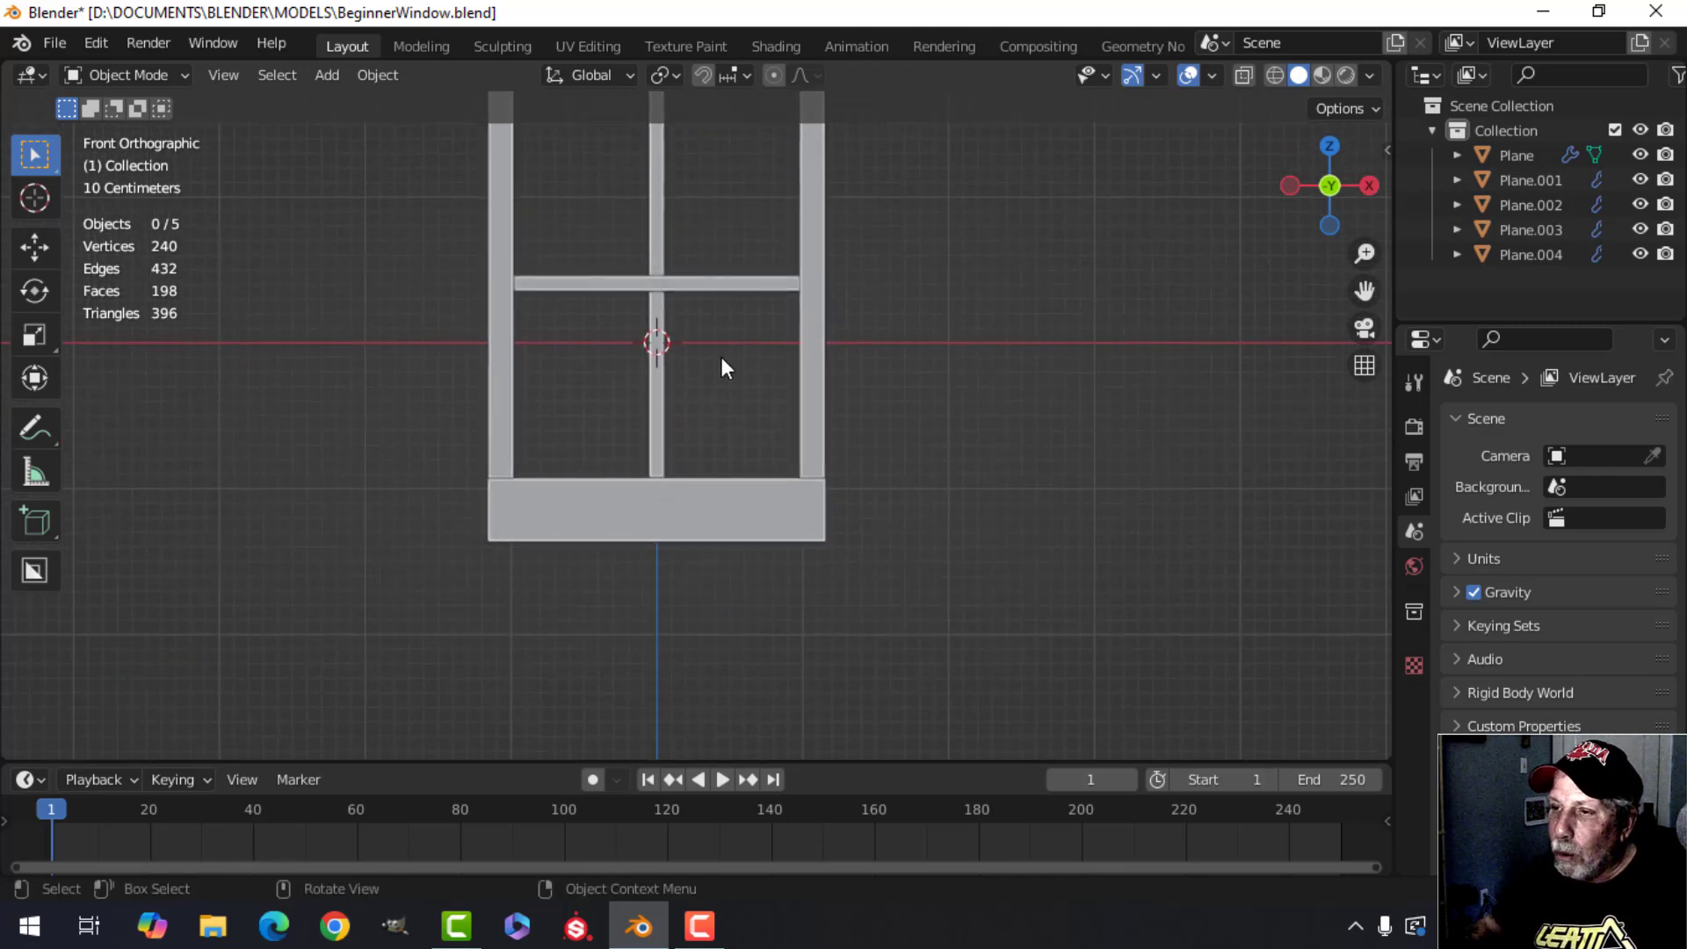
pyautogui.keyDown('shift'); pyautogui.moveTo(721, 367); pyautogui.dragTo(682, 457, button='middle'); pyautogui.keyUp('shift')
pyautogui.click(645, 375)
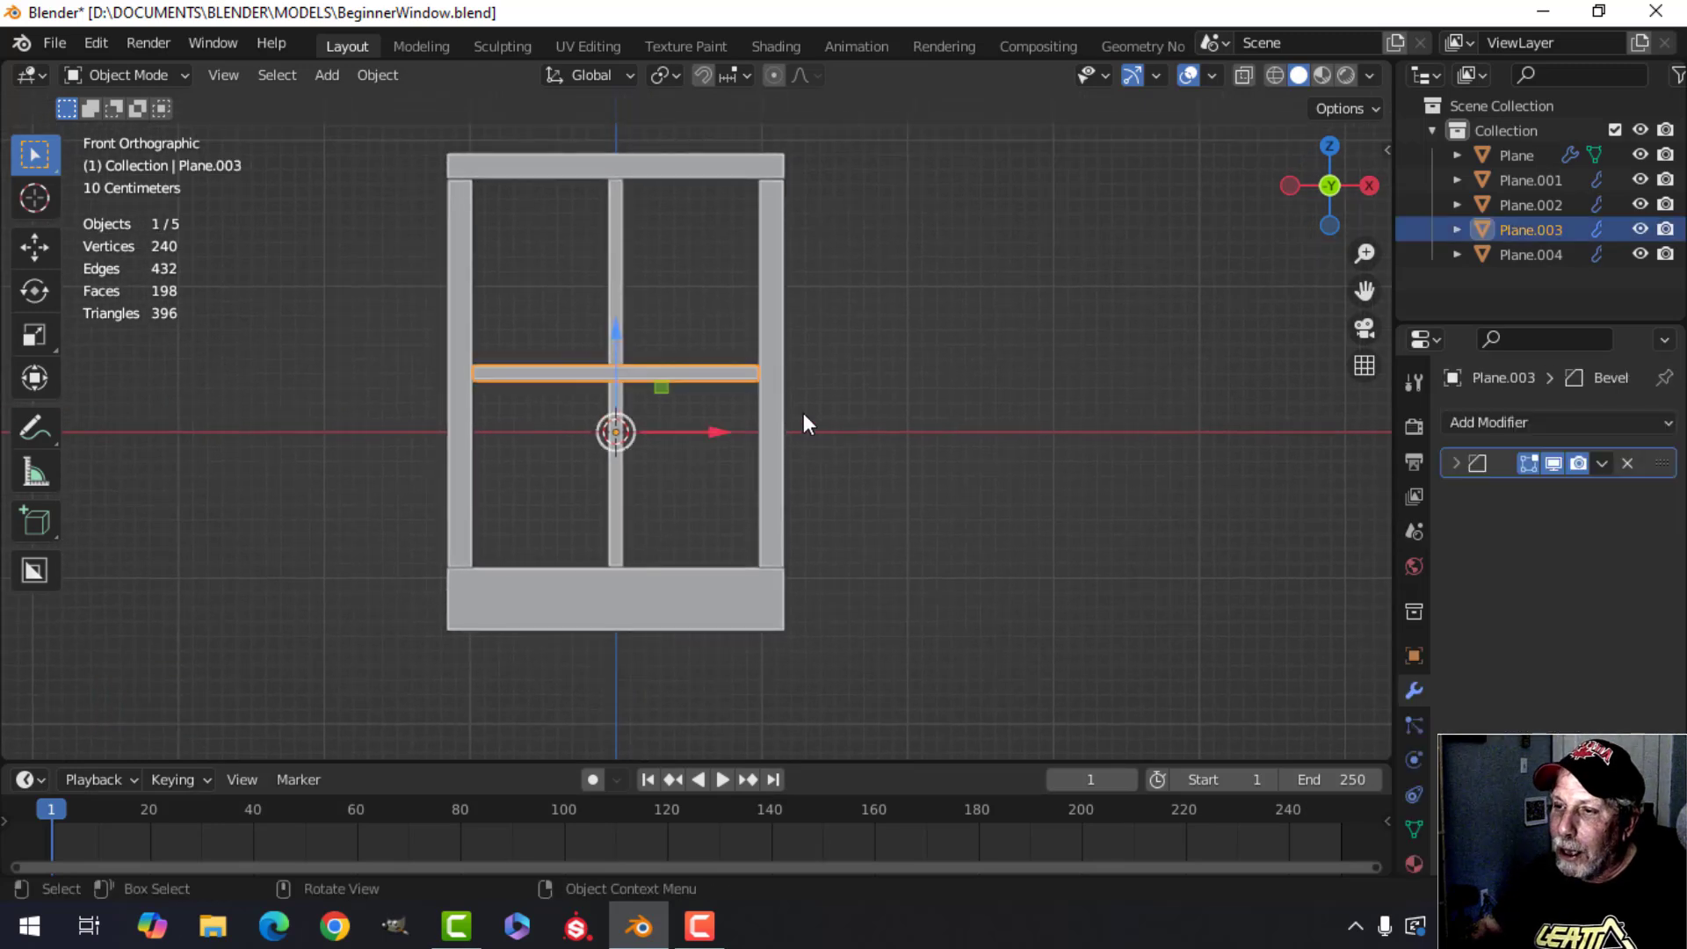
pyautogui.press('Tab')
pyautogui.press('a')
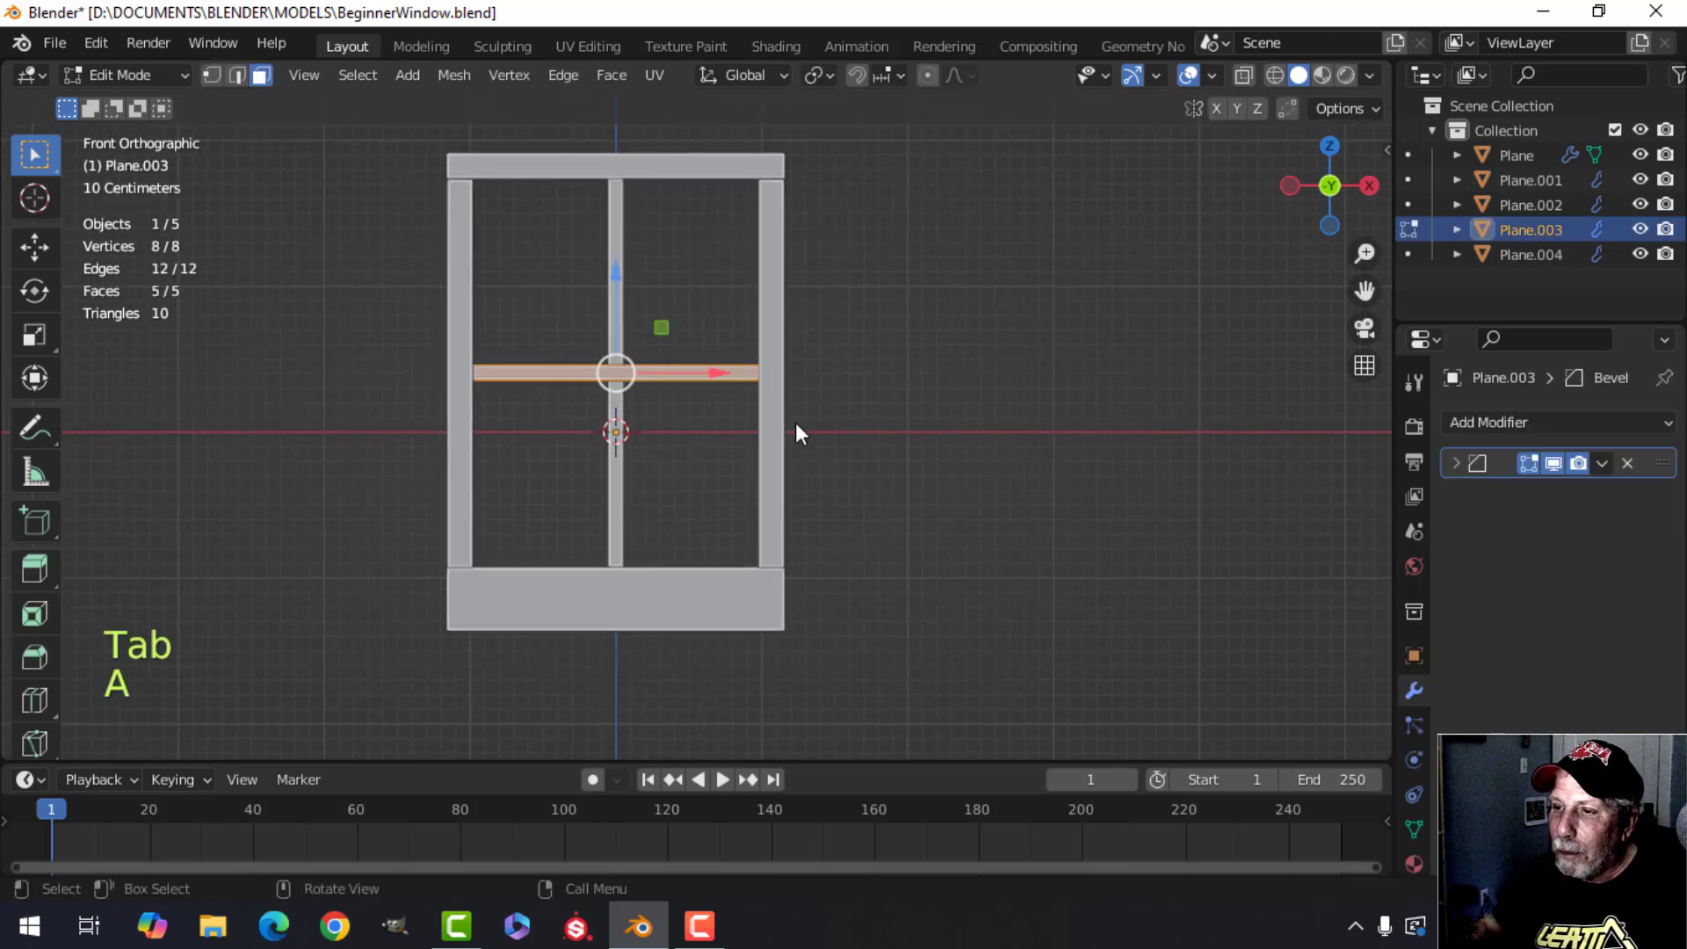
pyautogui.click(631, 375)
pyautogui.hotkey('shift', 's')
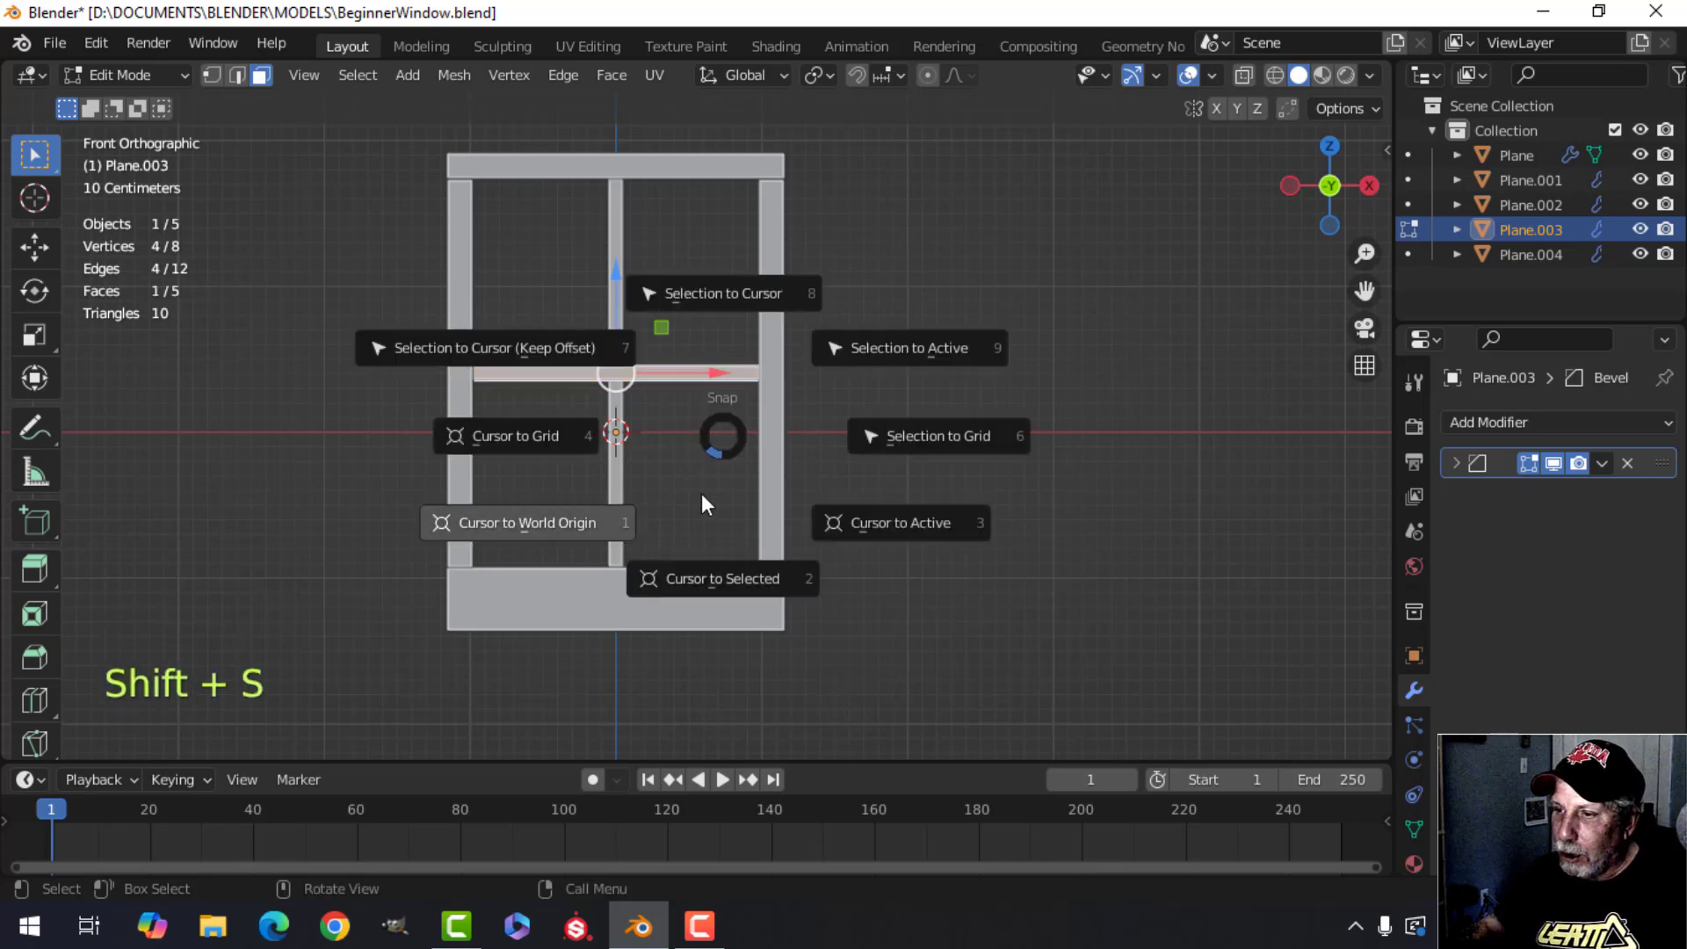
pyautogui.click(714, 571)
pyautogui.press('Tab')
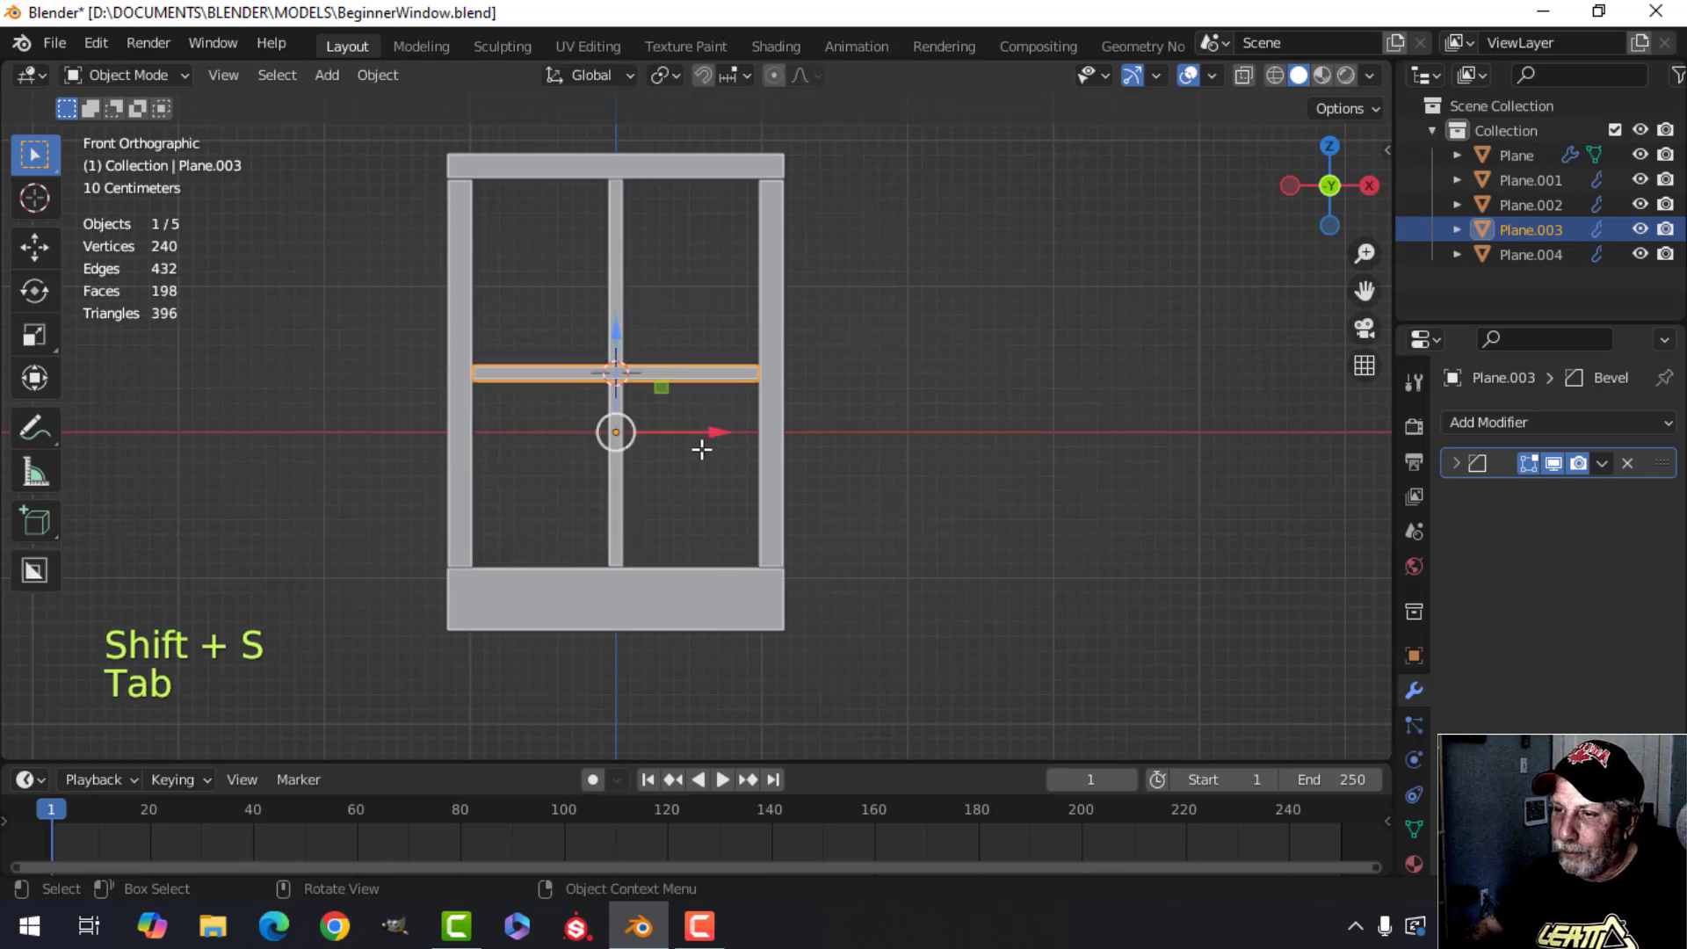
# Add a plane at the 3D cursor and rotate it 90° about the X axis to stand upright.
pyautogui.hotkey('shift', 'a')
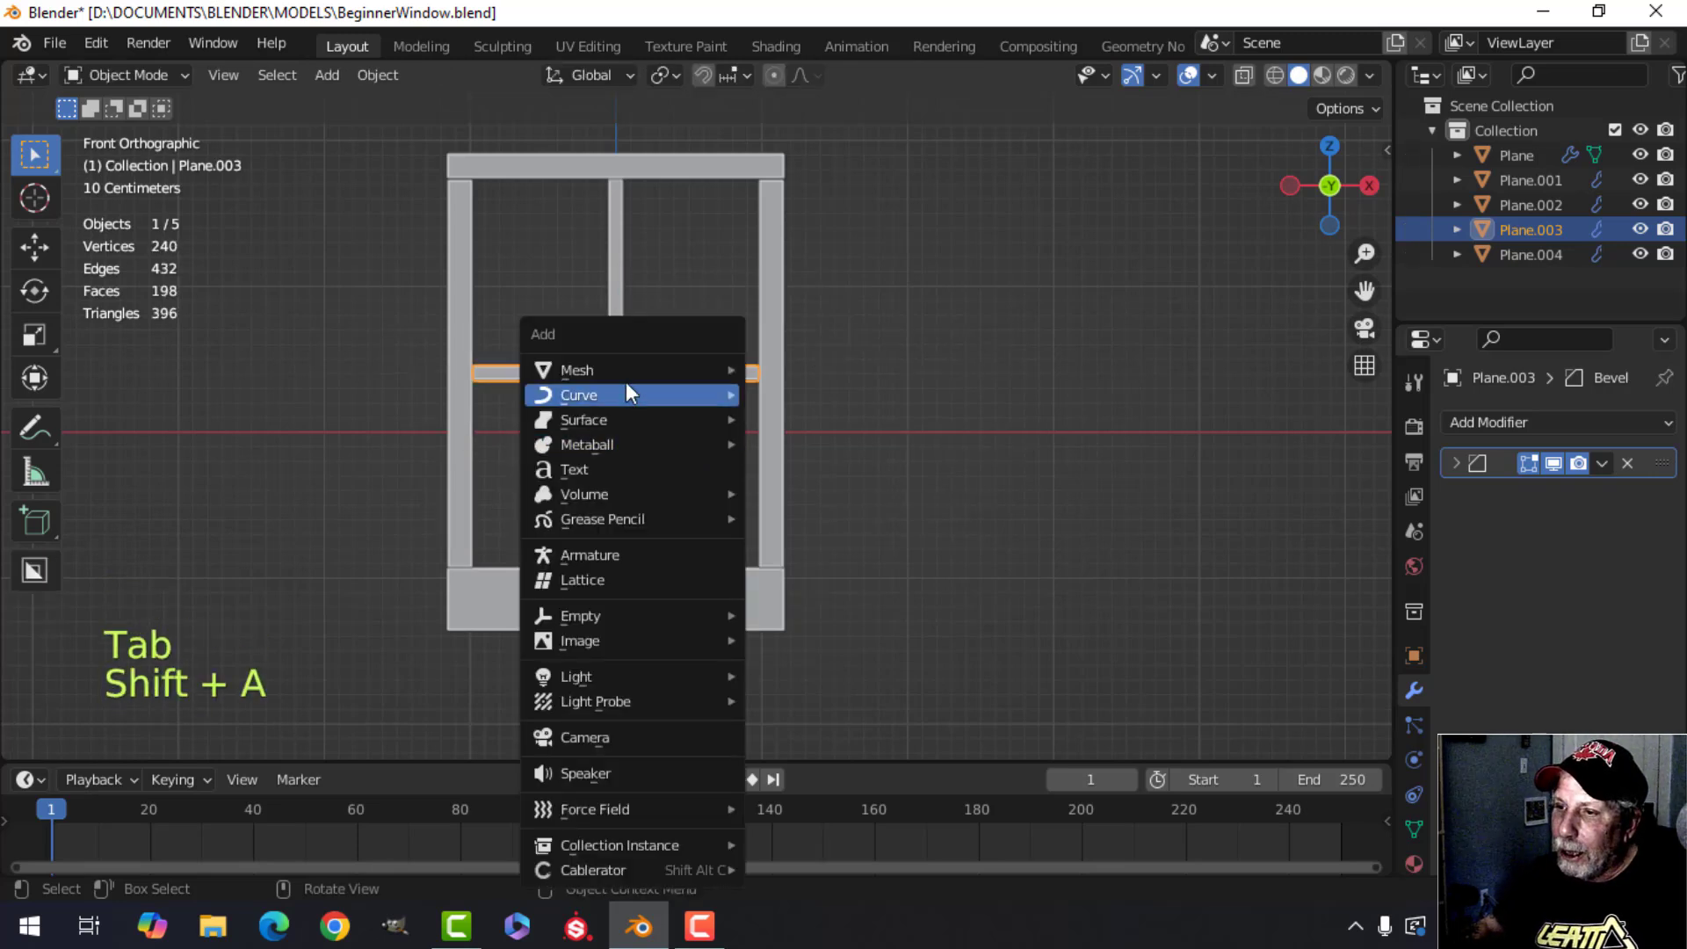
pyautogui.moveTo(624, 372)
pyautogui.click(768, 373)
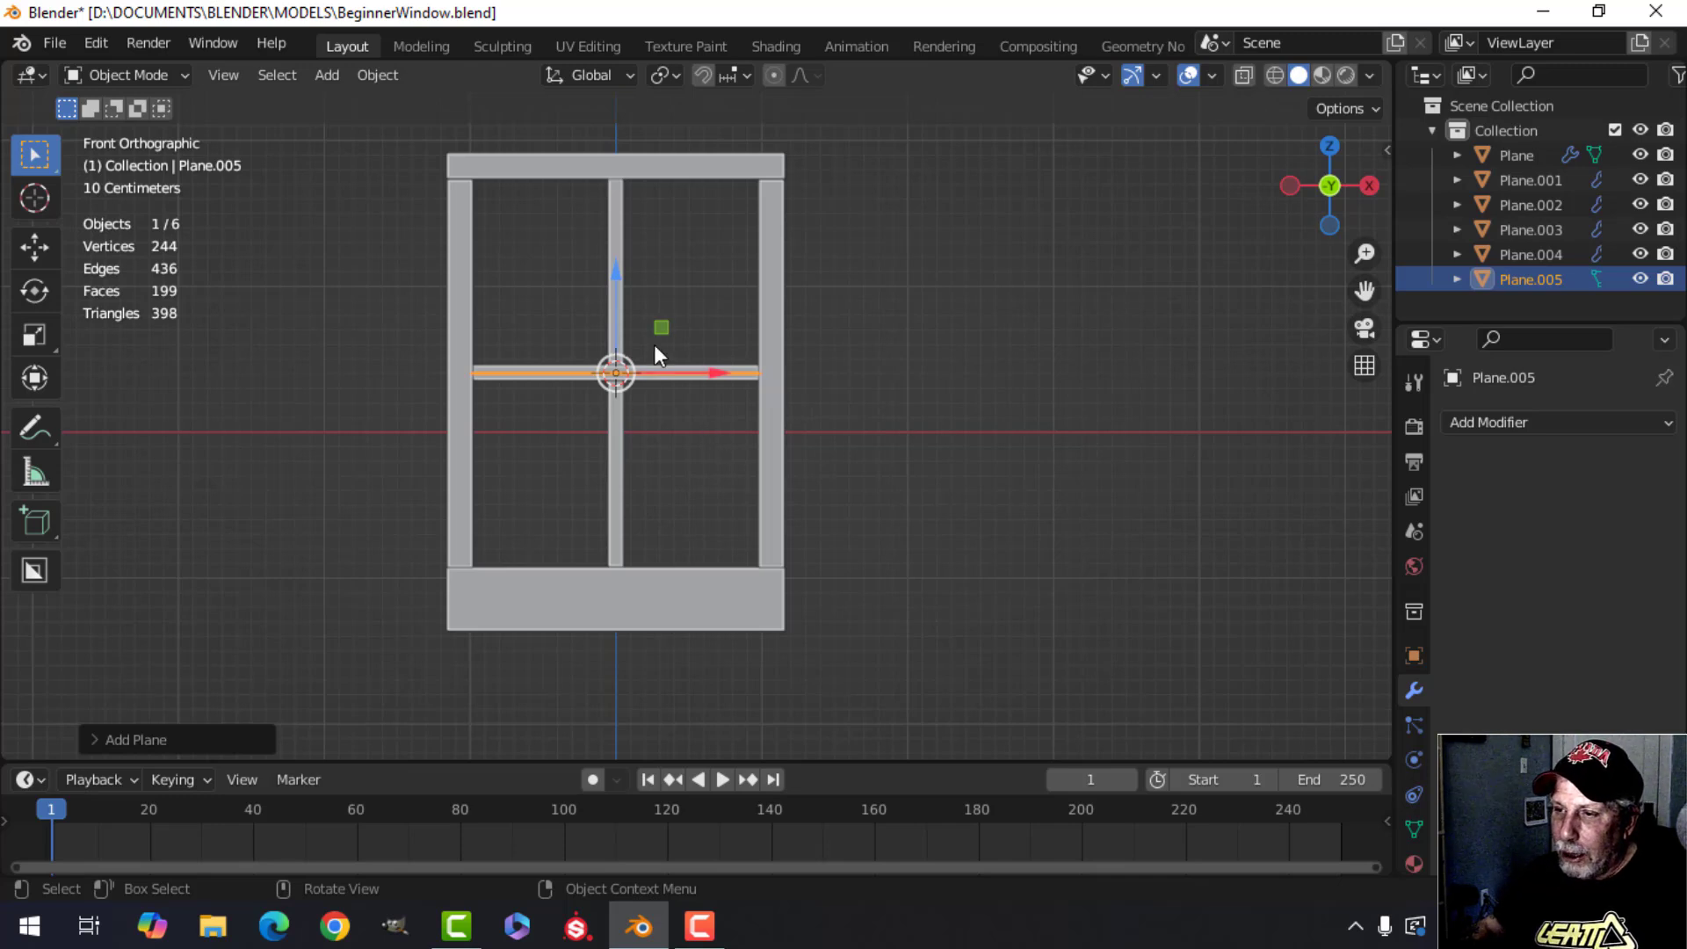
pyautogui.press('r')
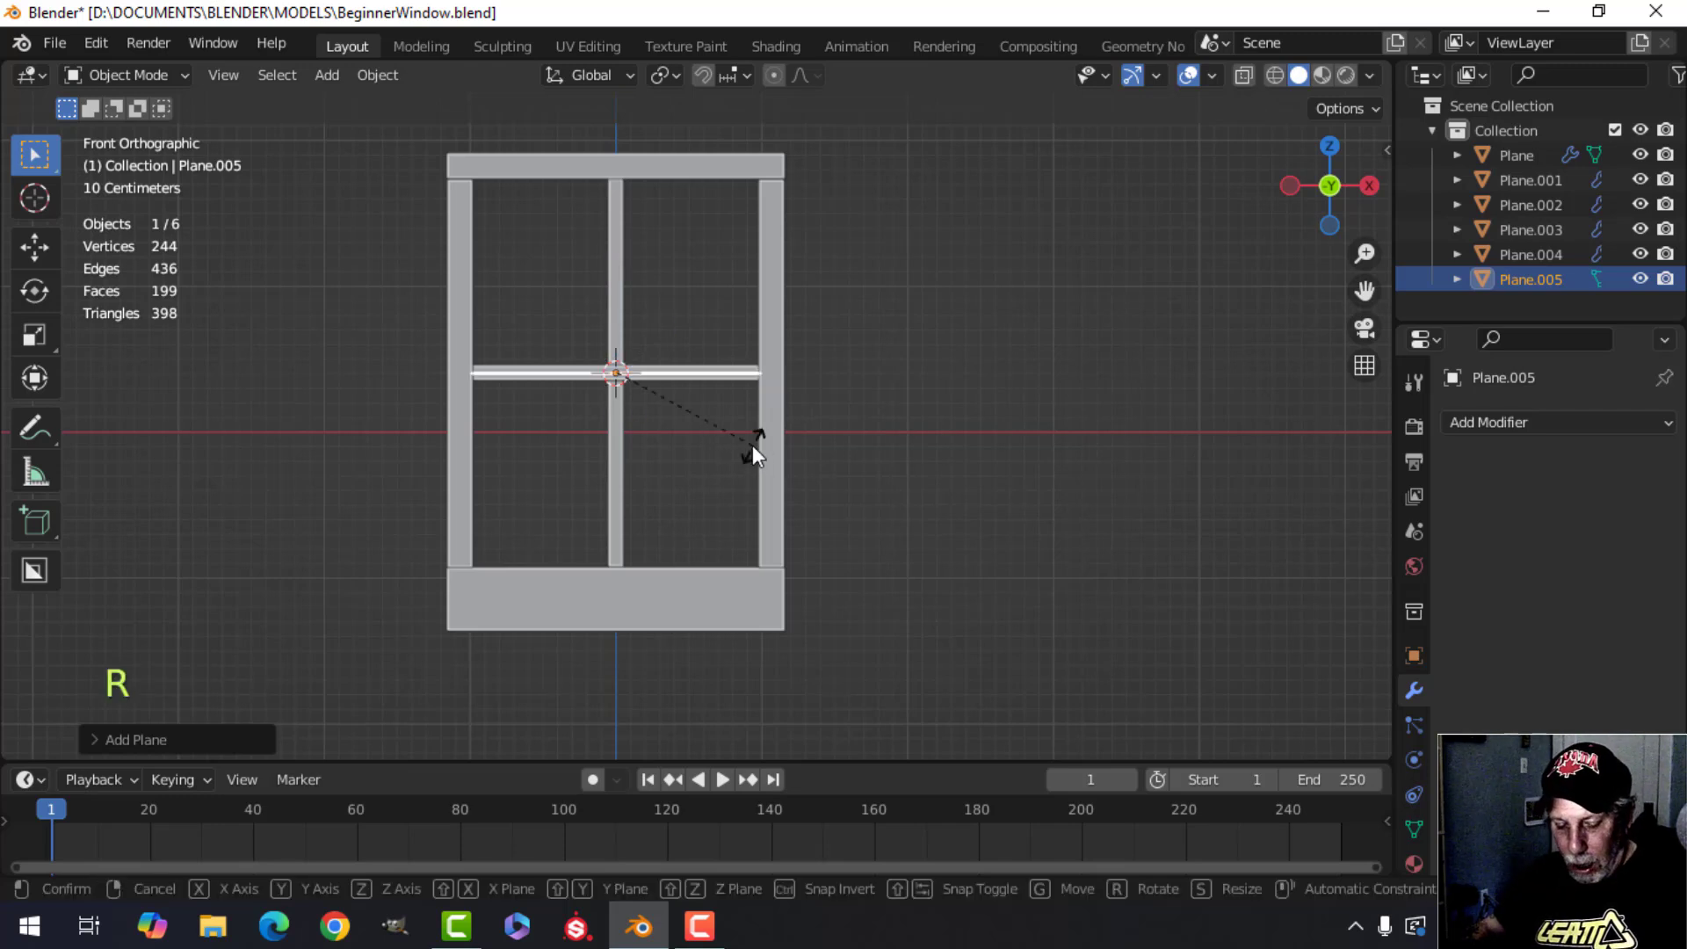
pyautogui.press('x')
pyautogui.press('9')
pyautogui.press('0')
pyautogui.click(752, 444)
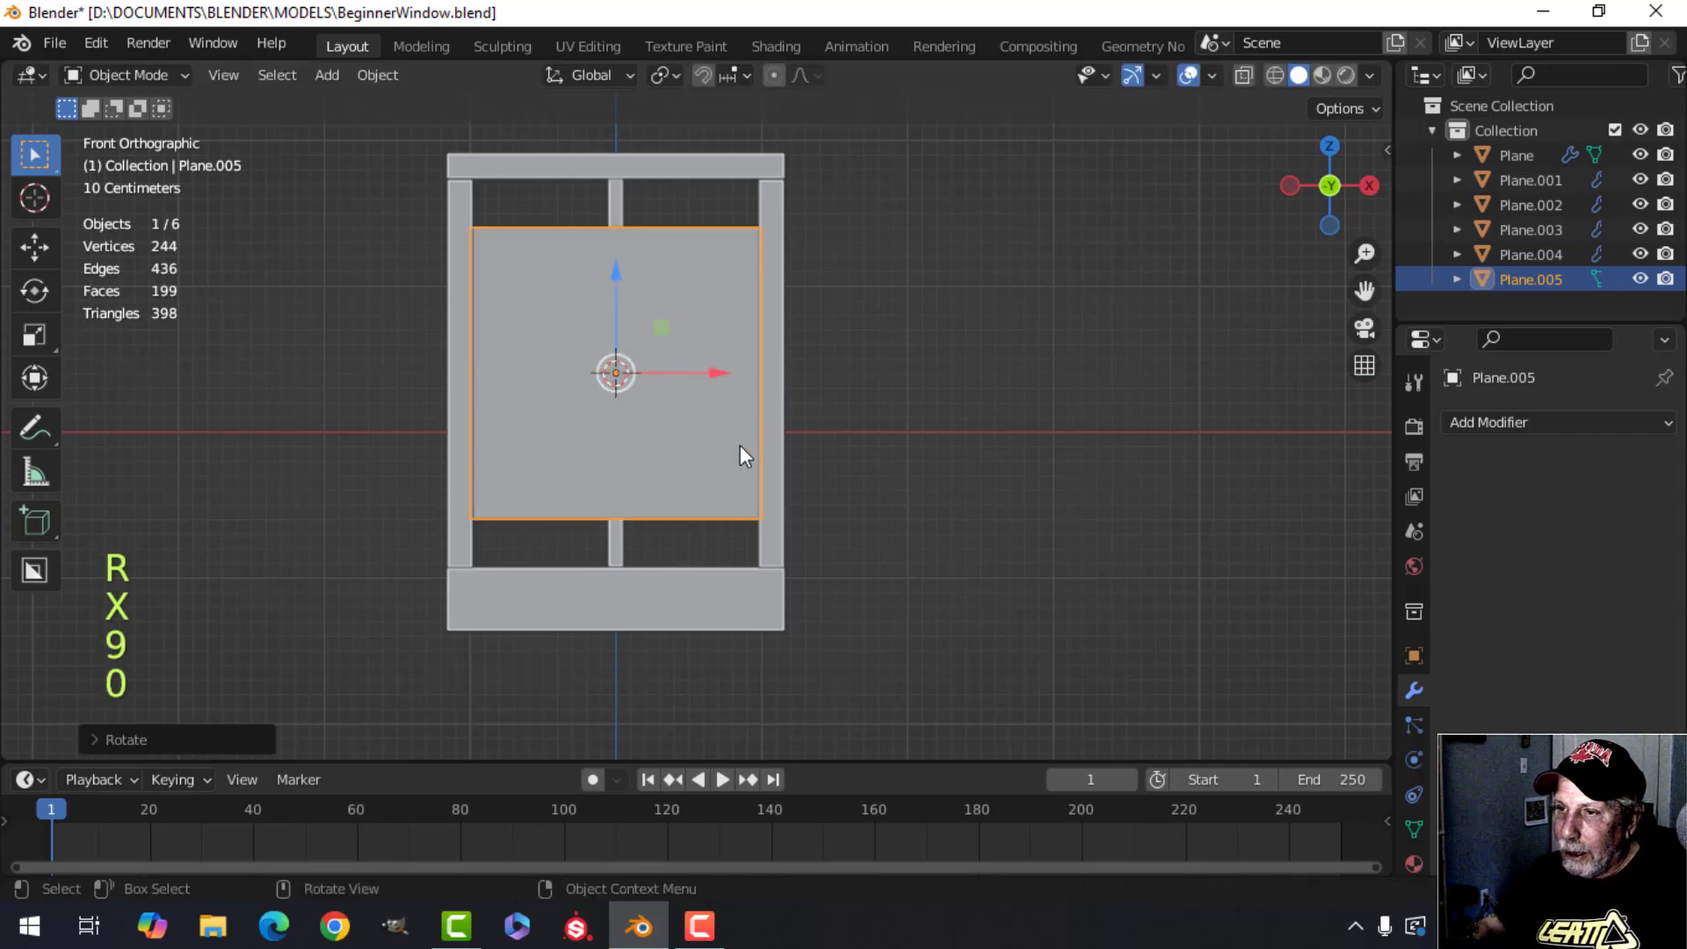
# Move the new plane along the Y axis so it sits behind the crossbar.
pyautogui.moveTo(740, 444); pyautogui.dragTo(904, 513, button='middle')
pyautogui.scroll(3, 807, 483)
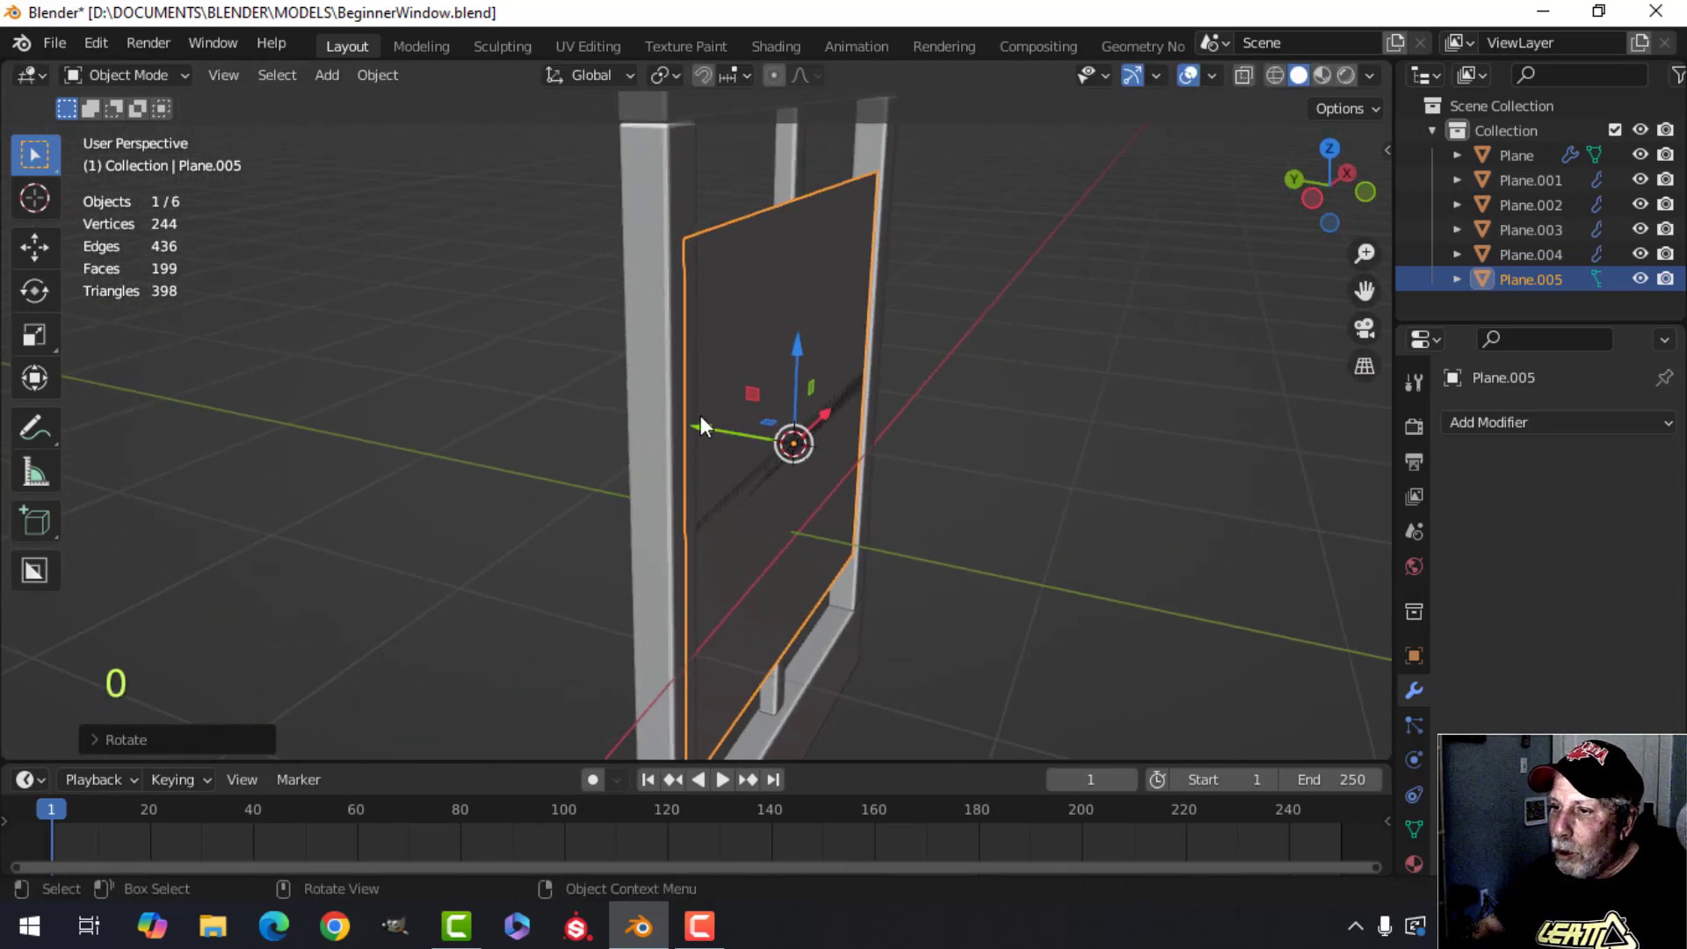
pyautogui.moveTo(700, 414); pyautogui.dragTo(665, 404)
pyautogui.scroll(4, 825, 440)
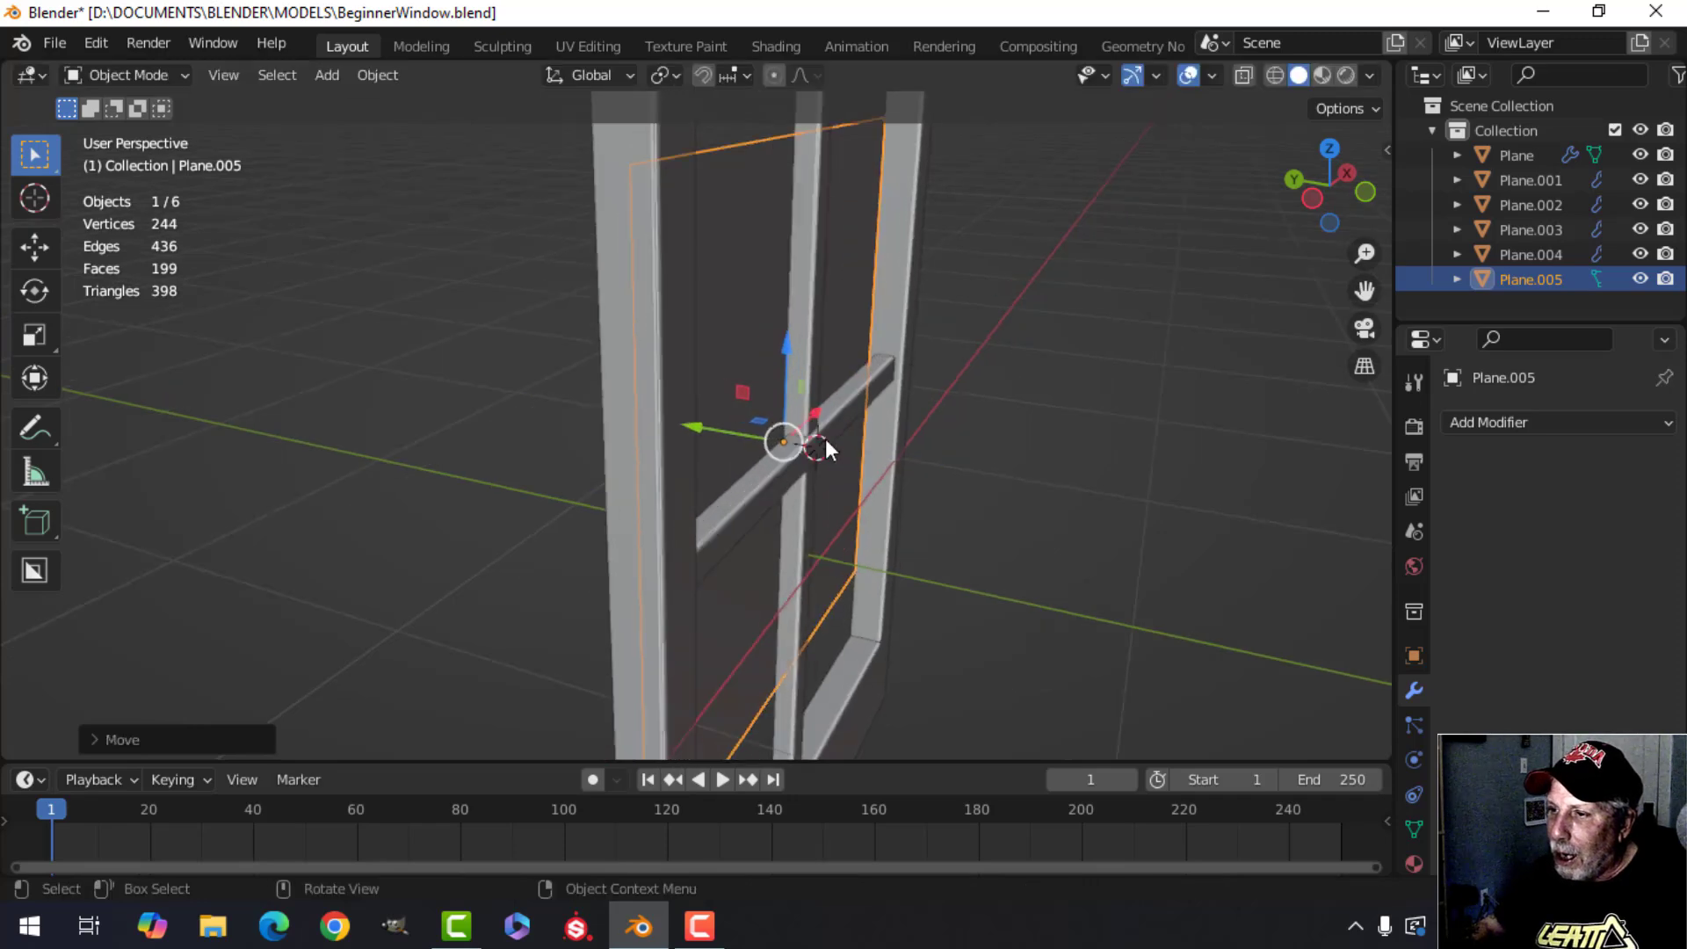
pyautogui.moveTo(863, 399); pyautogui.dragTo(881, 358, button='middle')
# In Edit Mode, move the plane's top edge up to the top rail and its bottom edge down to the bottom rail.
pyautogui.press('Tab')
pyautogui.scroll(-2, 967, 422)
pyautogui.hotkey('alt', 'a')
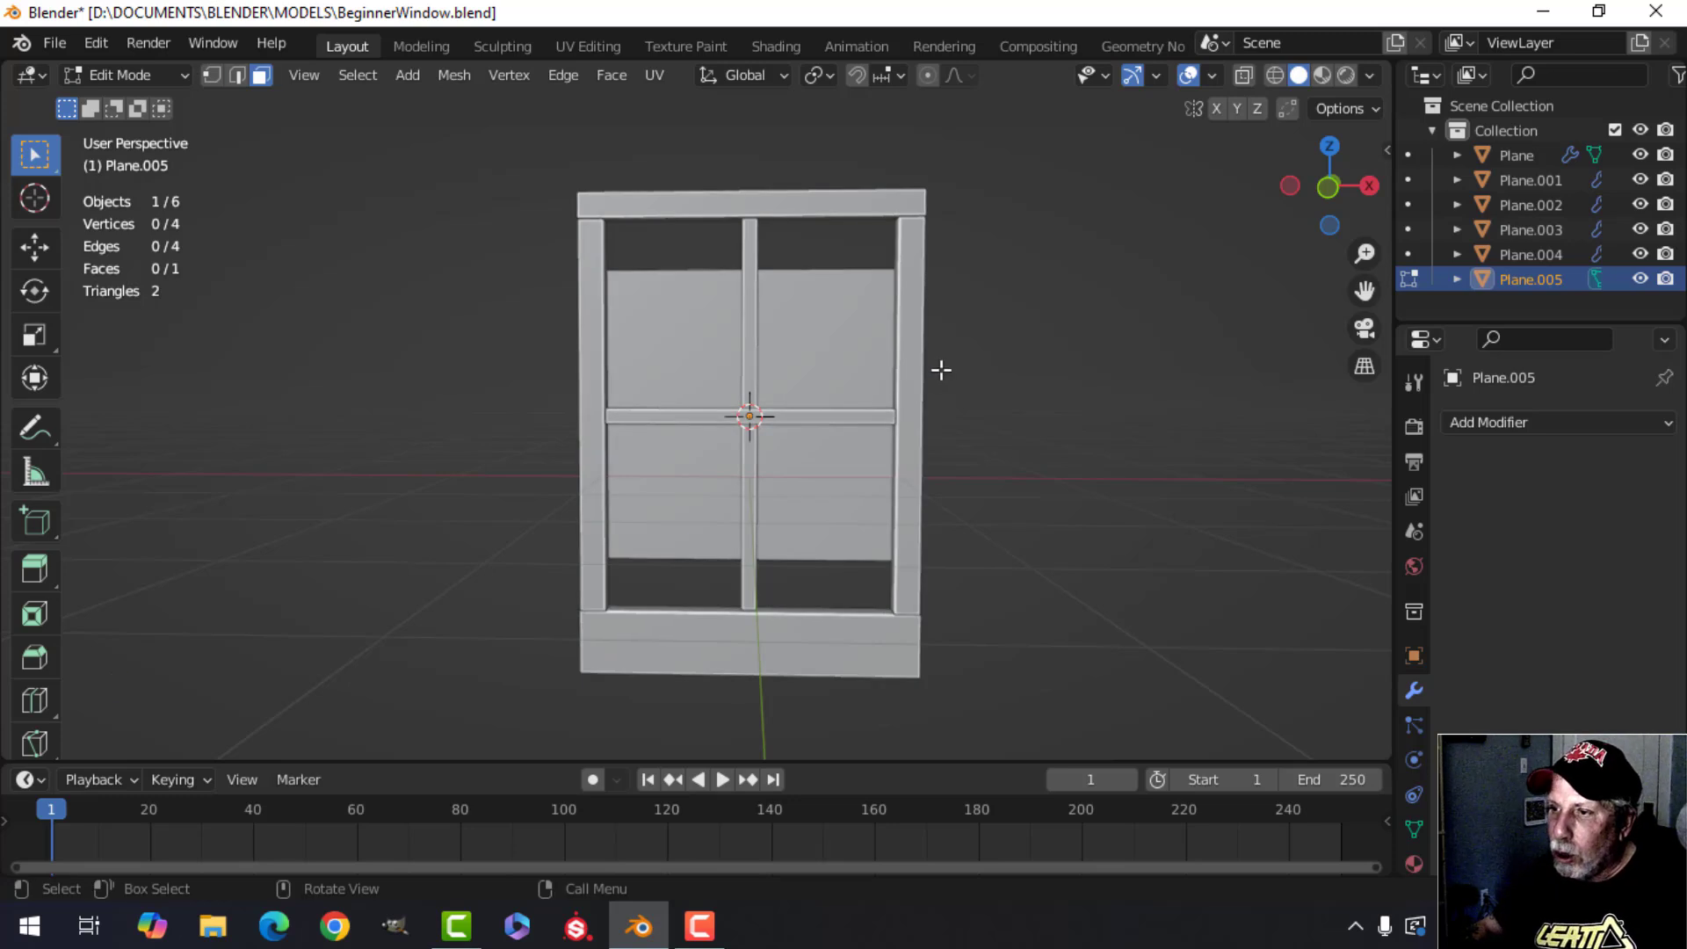
pyautogui.press('2')
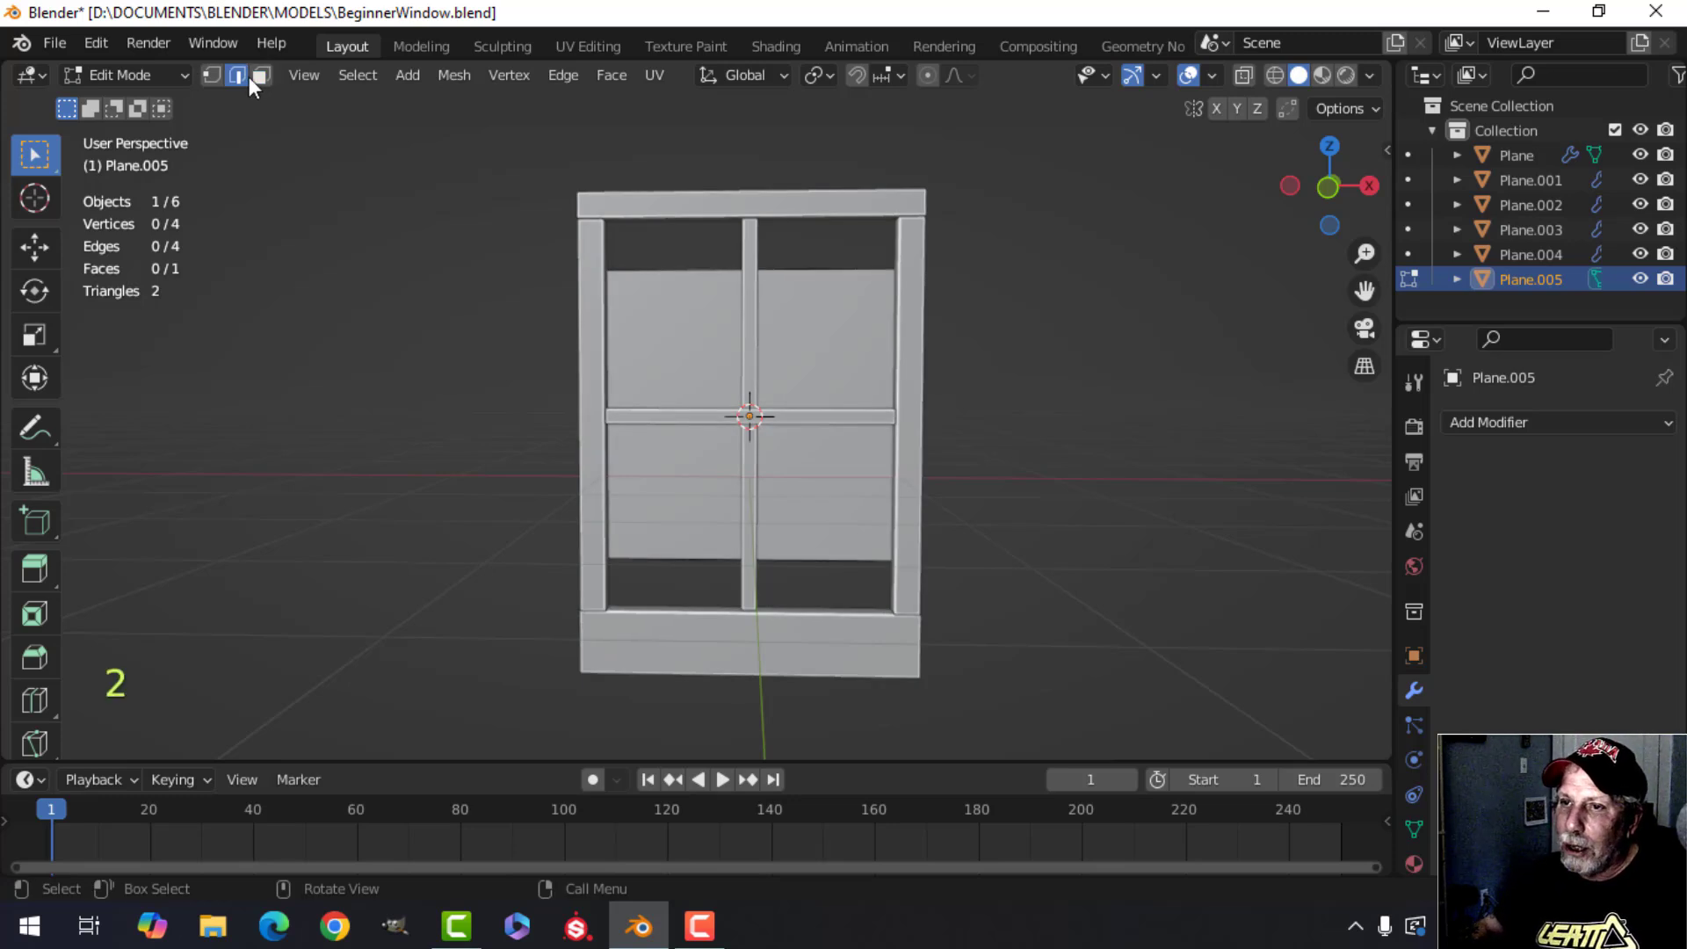
pyautogui.click(781, 270)
pyautogui.press('KP_1')
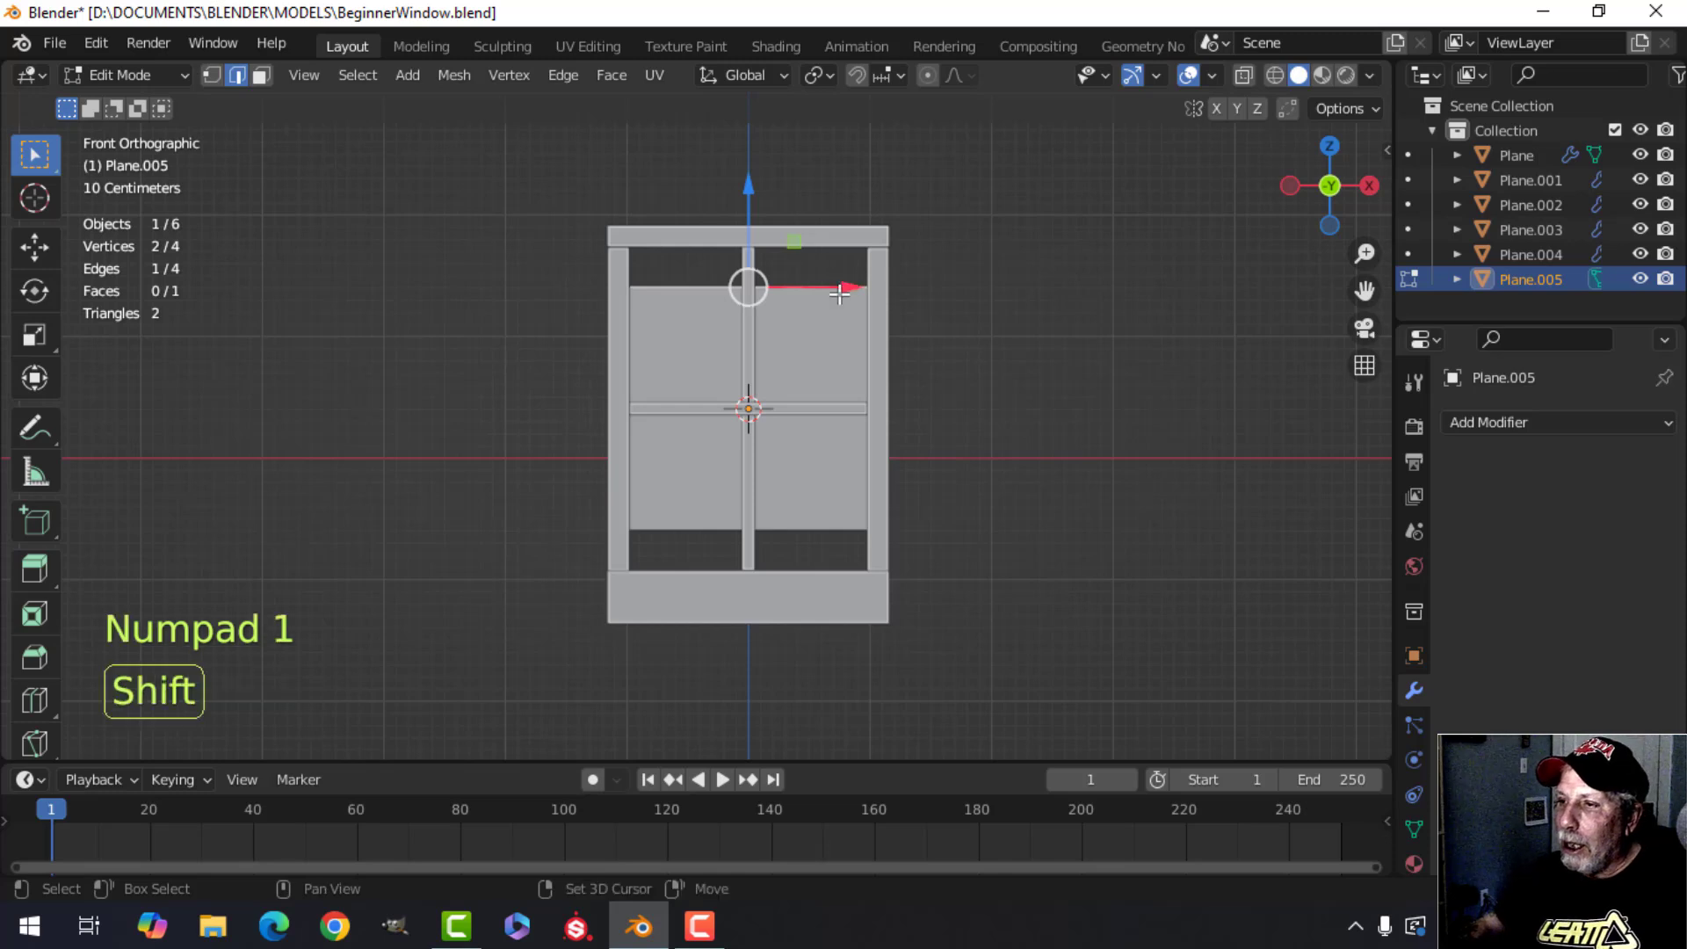
pyautogui.keyDown('shift'); pyautogui.moveTo(759, 218); pyautogui.dragTo(692, 284, button='middle'); pyautogui.keyUp('shift')
pyautogui.moveTo(682, 261); pyautogui.dragTo(680, 215)
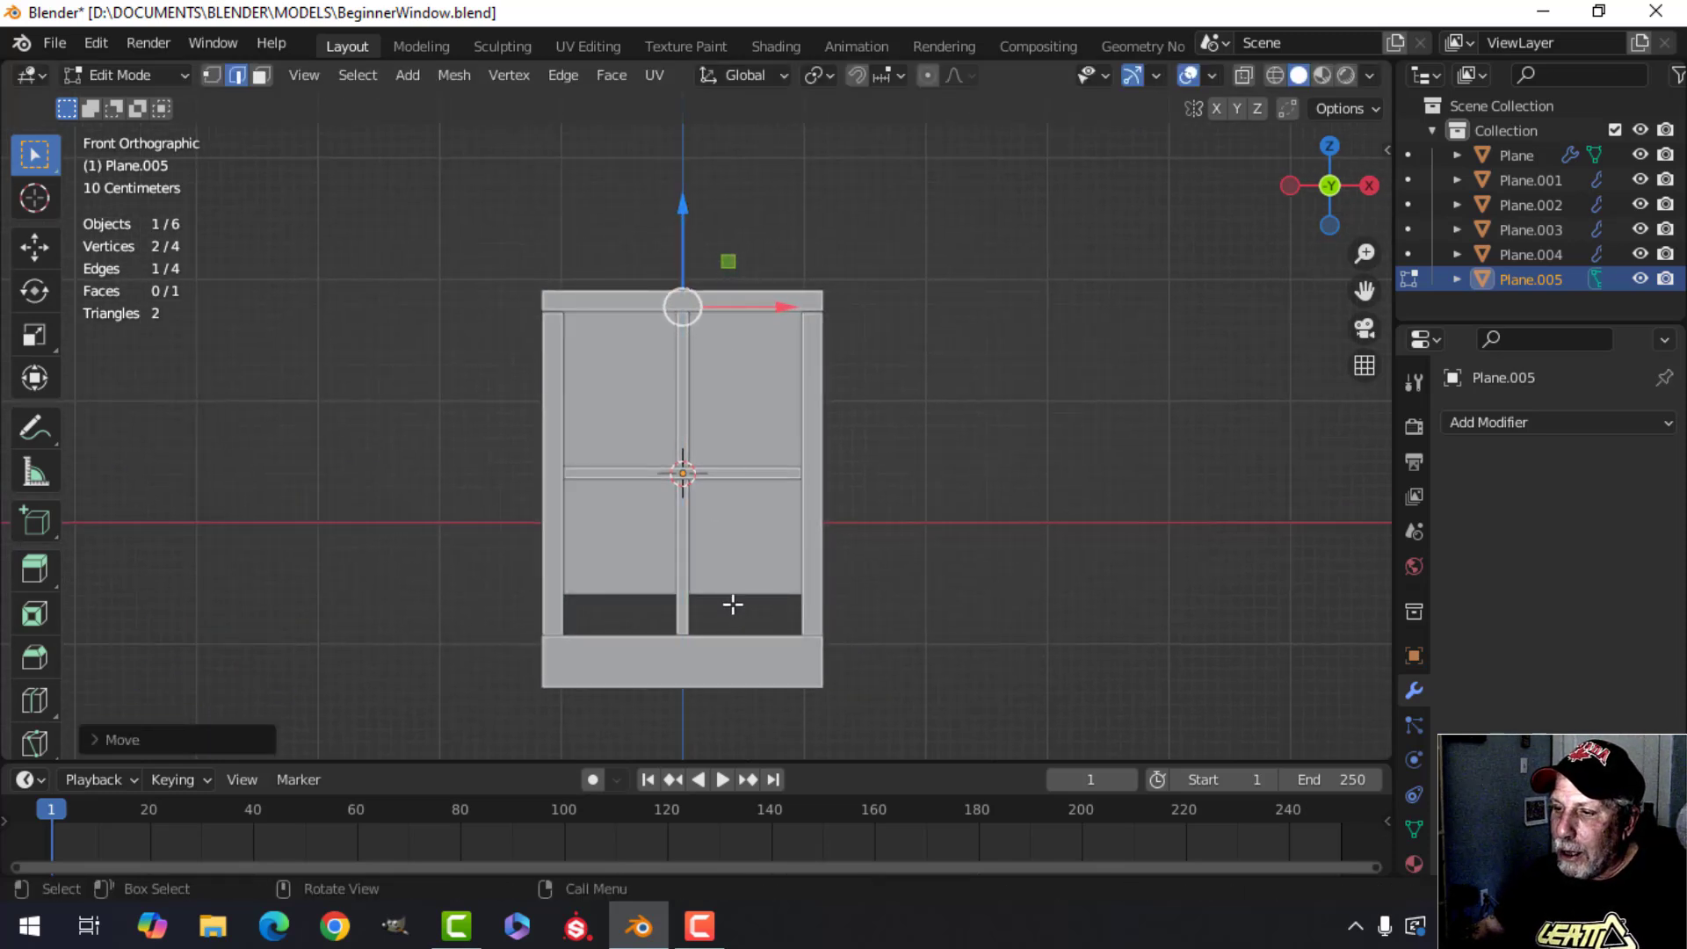
pyautogui.click(726, 592)
pyautogui.moveTo(681, 497); pyautogui.dragTo(670, 546)
pyautogui.moveTo(671, 545); pyautogui.dragTo(733, 503, button='middle')
pyautogui.press('Tab')
# Select the glass pane and move it along the Y axis into the frame's depth.
pyautogui.press('`')
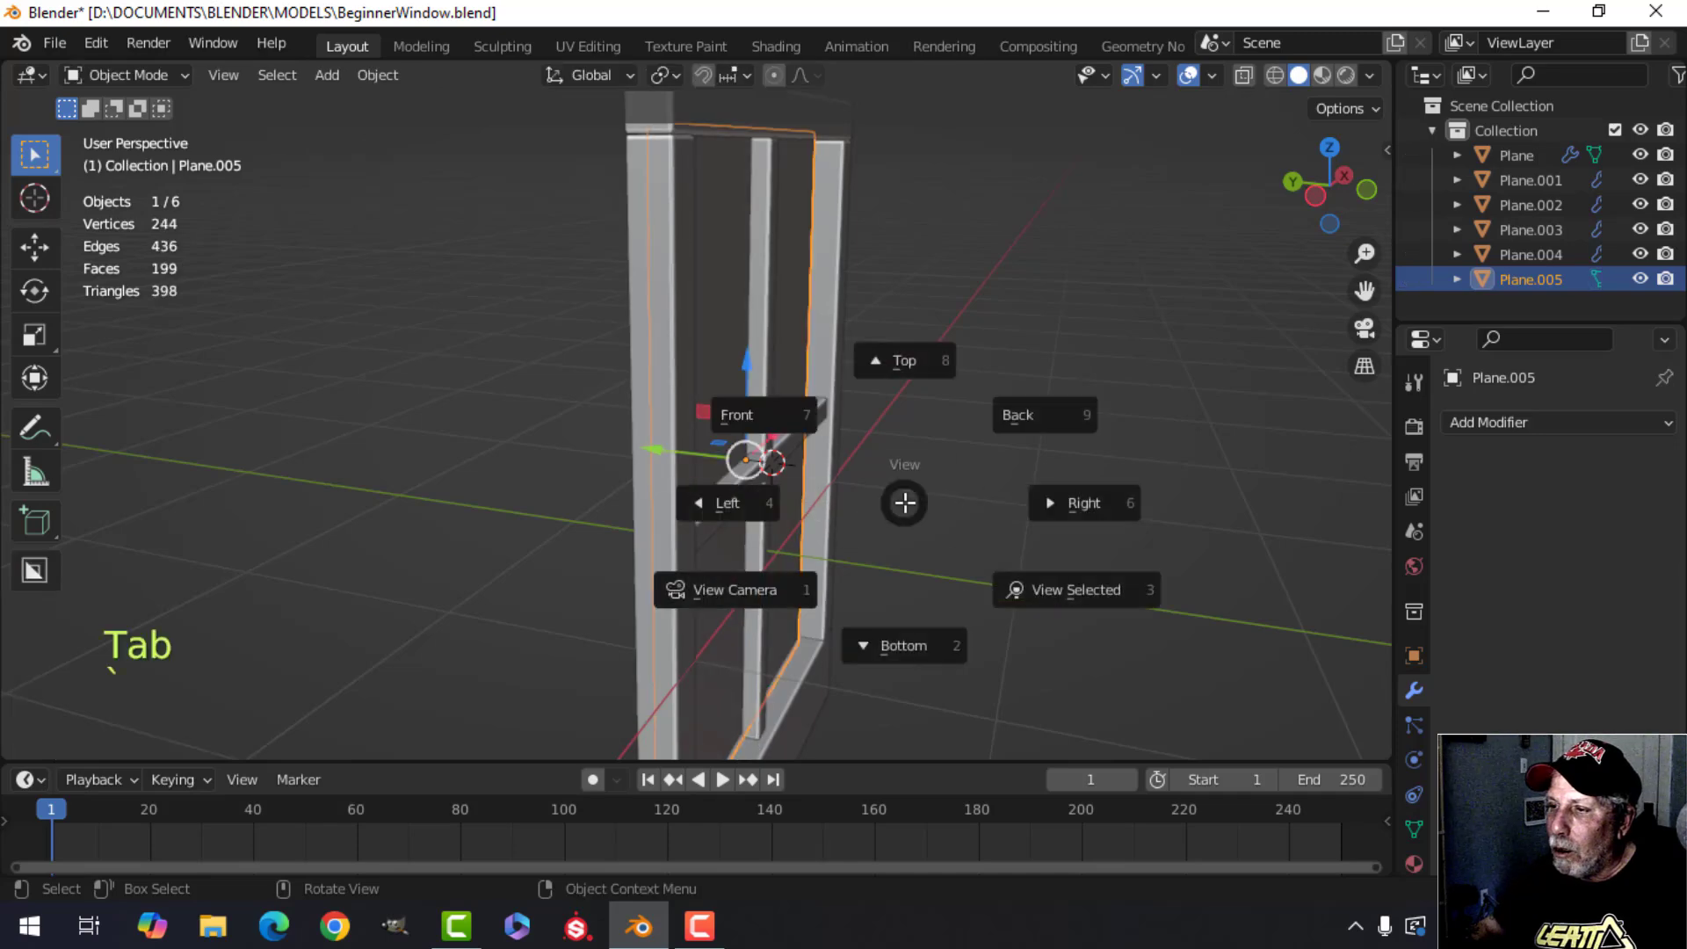
pyautogui.click(907, 503)
pyautogui.hotkey('alt', 'a')
pyautogui.keyDown('shift'); pyautogui.moveTo(907, 503); pyautogui.dragTo(951, 492, button='middle'); pyautogui.keyUp('shift')
pyautogui.click(735, 474)
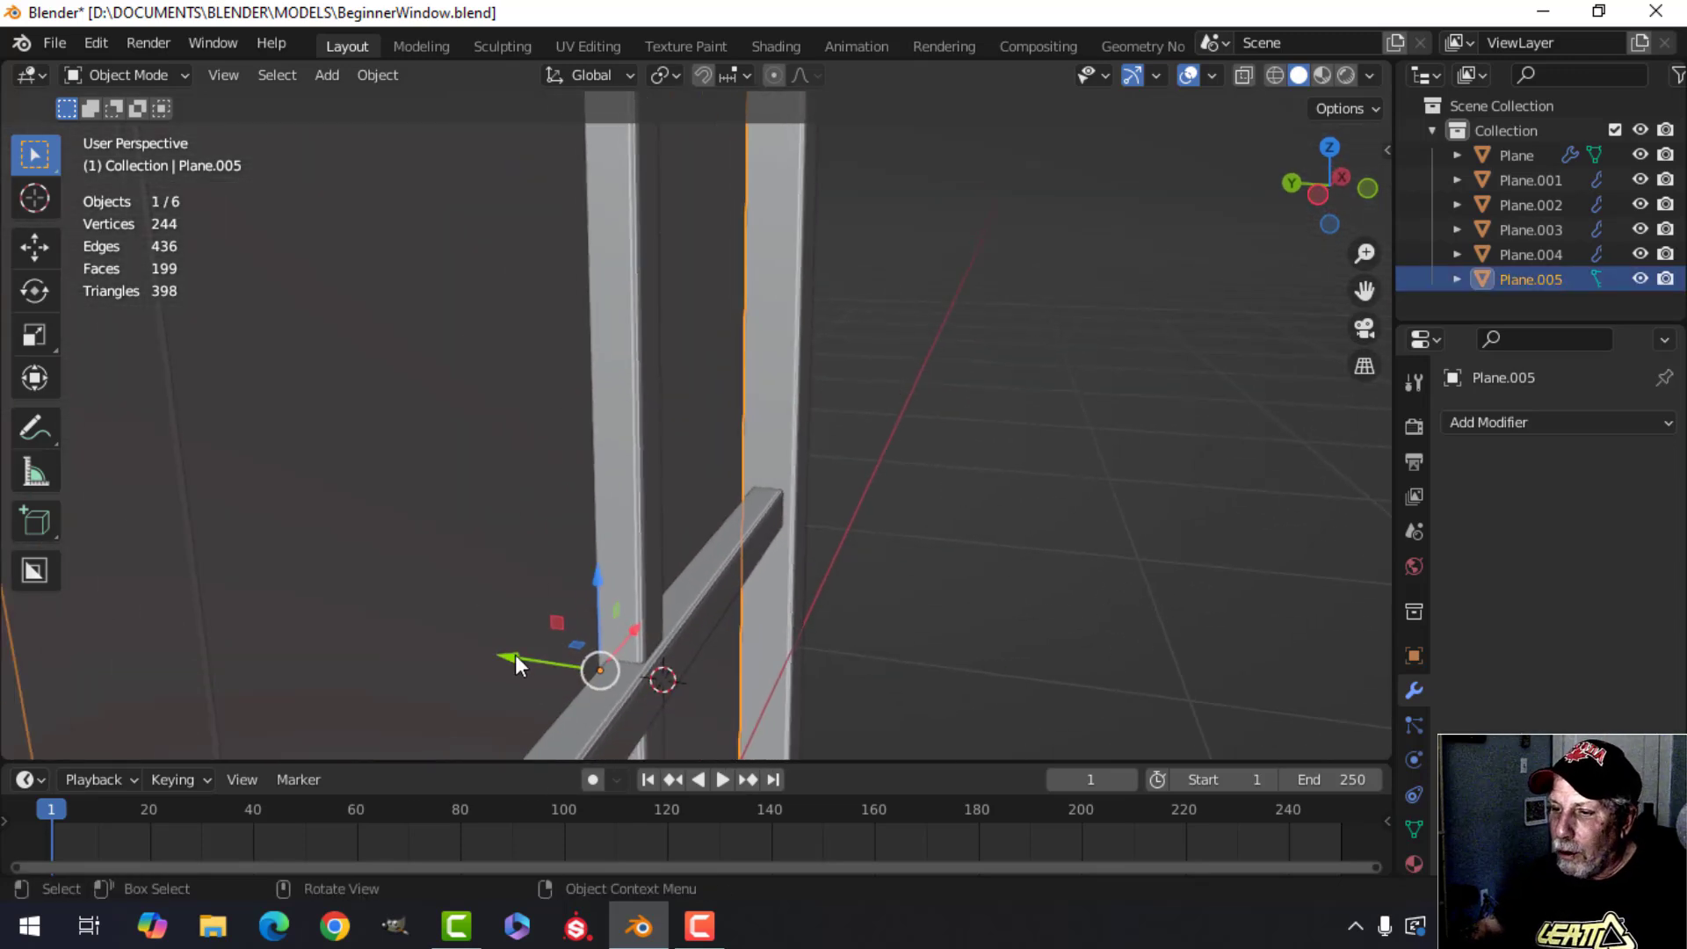
pyautogui.moveTo(515, 656); pyautogui.dragTo(549, 626)
pyautogui.moveTo(549, 625); pyautogui.dragTo(761, 519, button='middle')
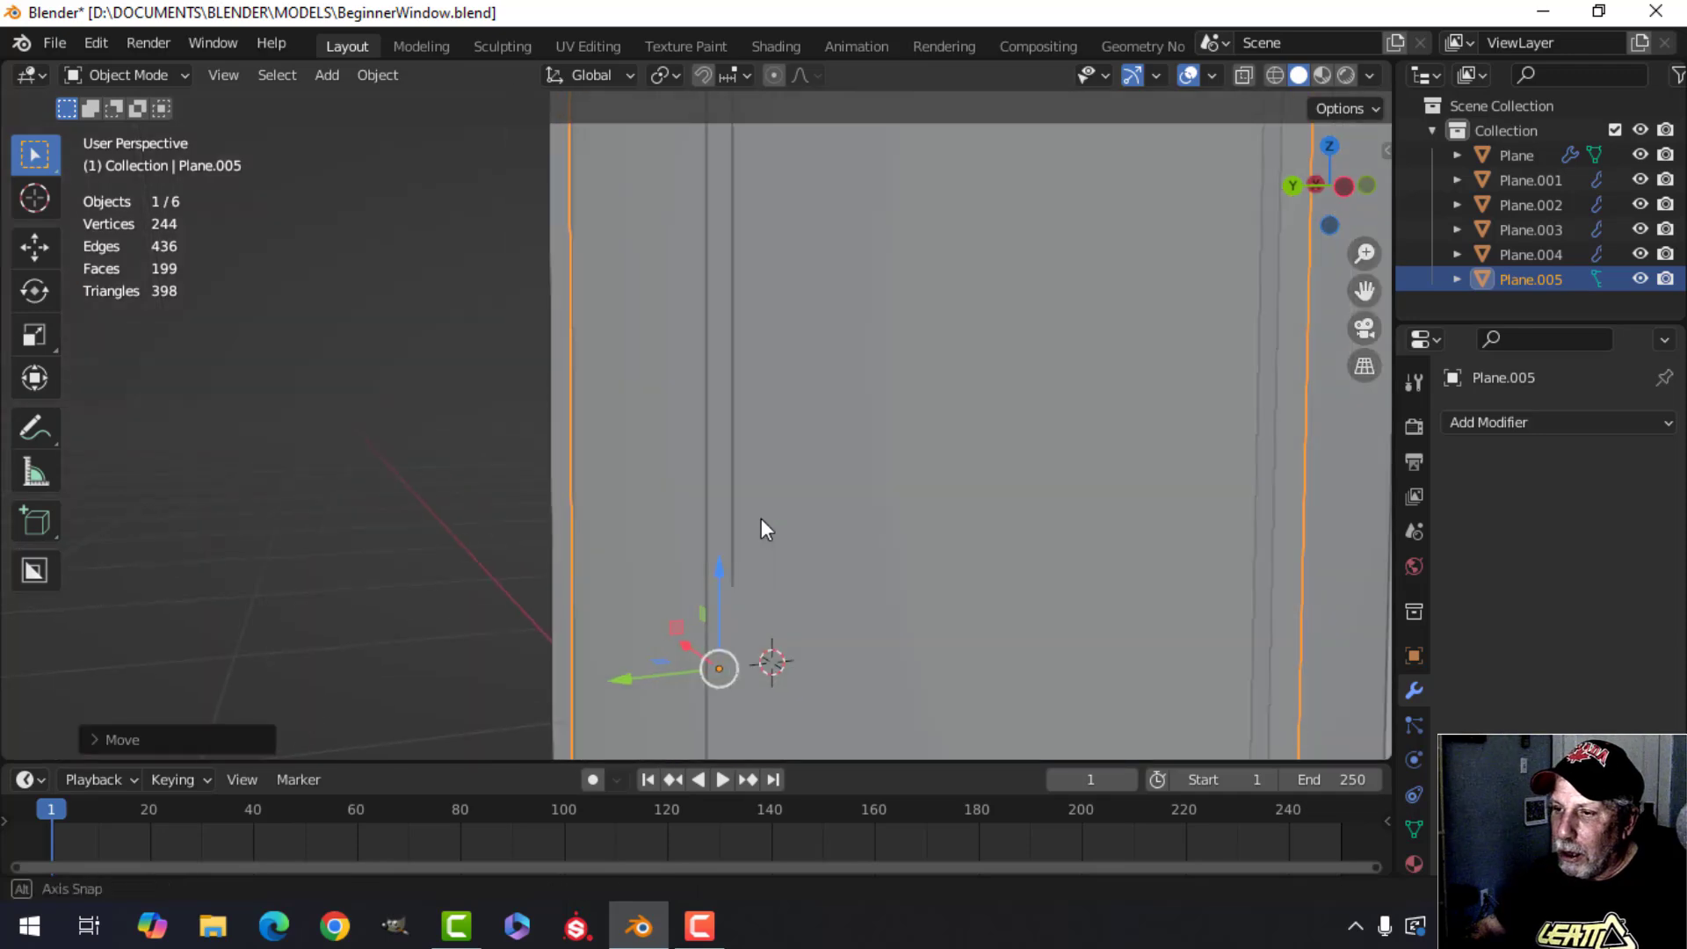
pyautogui.hotkey('alt', 'a')
# Enable Shadow in the viewport shading options.
pyautogui.moveTo(569, 377); pyautogui.dragTo(641, 443, button='middle')
pyautogui.keyDown('shift'); pyautogui.moveTo(725, 461); pyautogui.dragTo(805, 419, button='middle'); pyautogui.keyUp('shift')
pyautogui.scroll(-2, 762, 454)
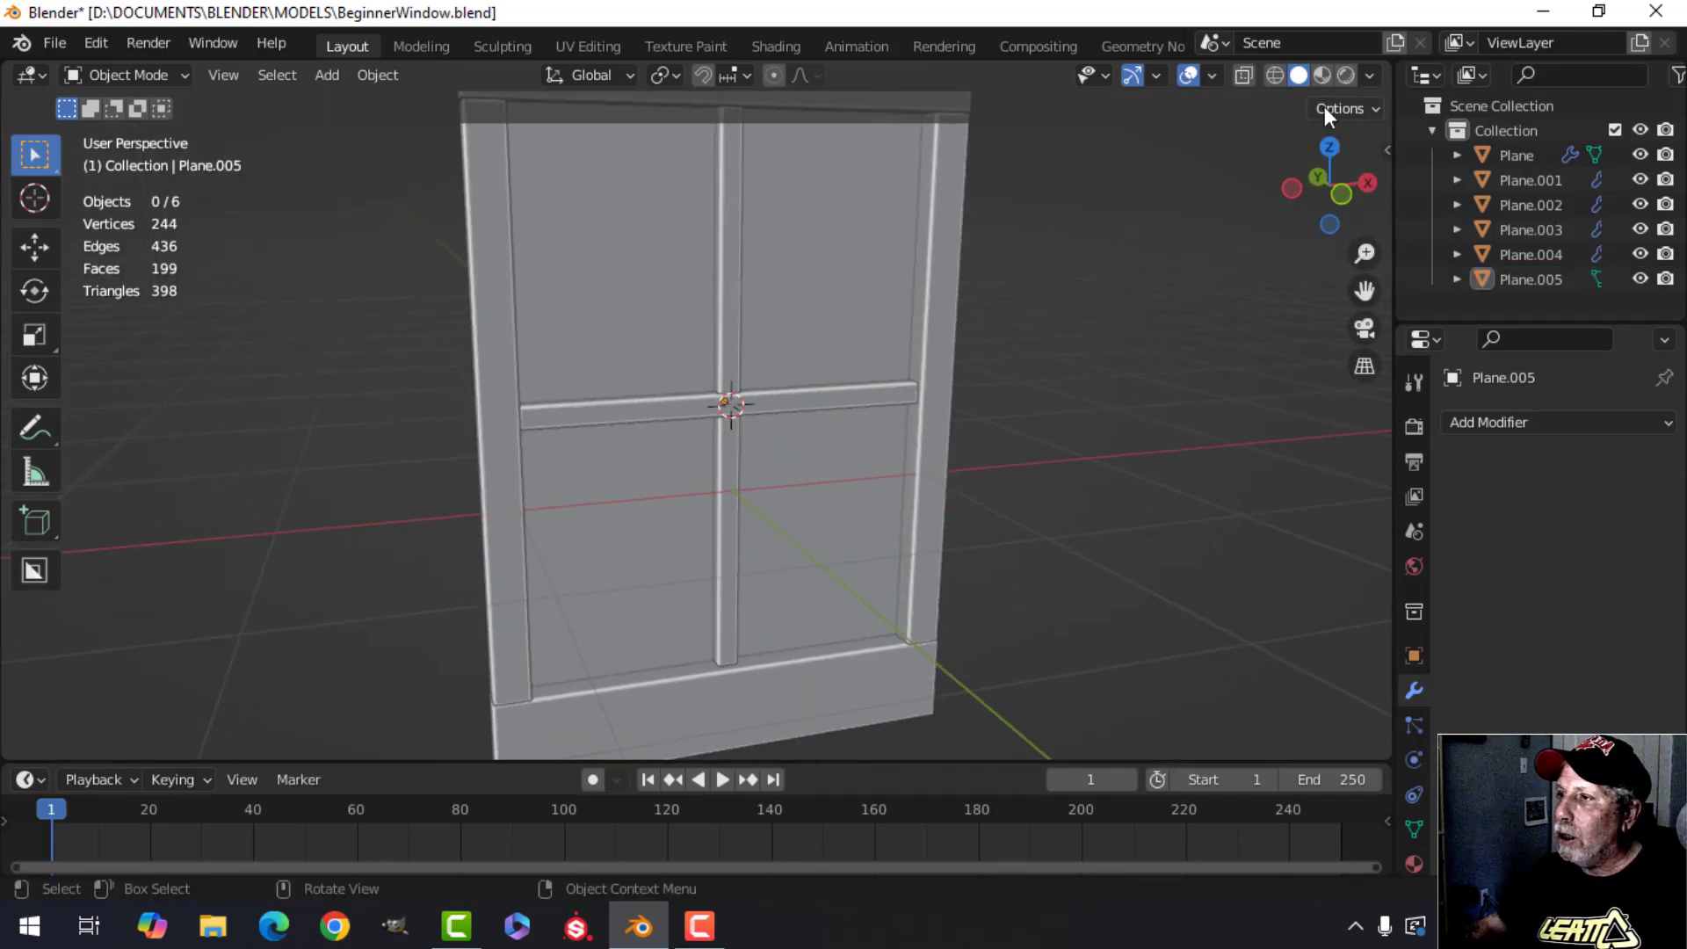
pyautogui.click(1370, 76)
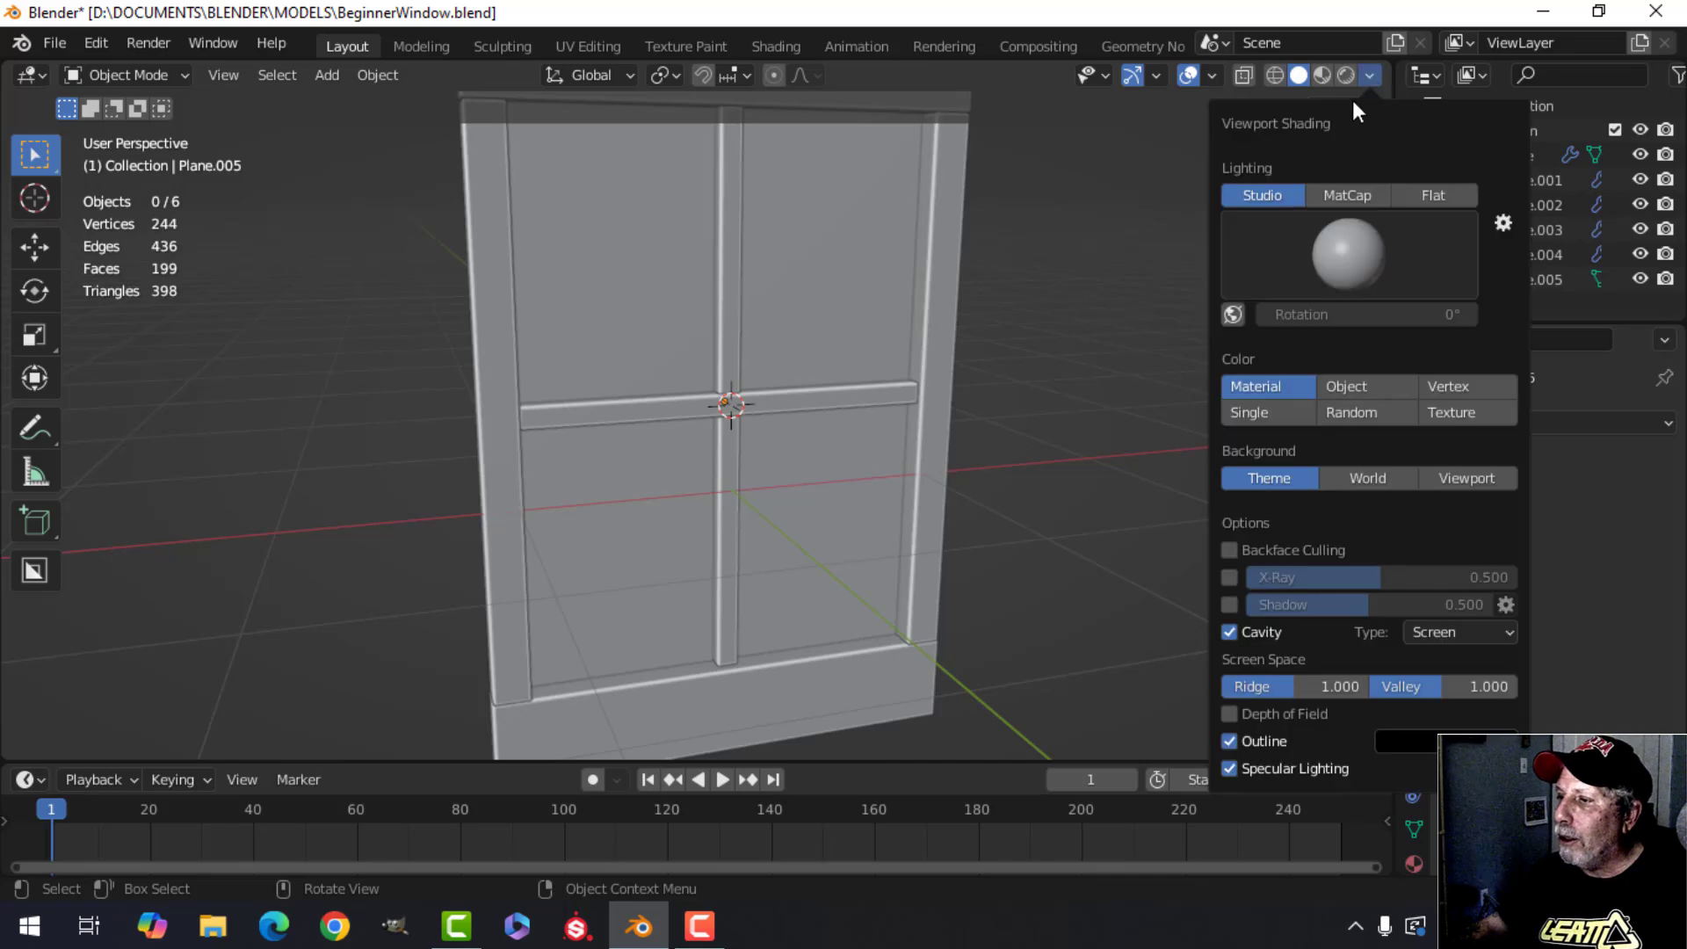
pyautogui.click(1229, 605)
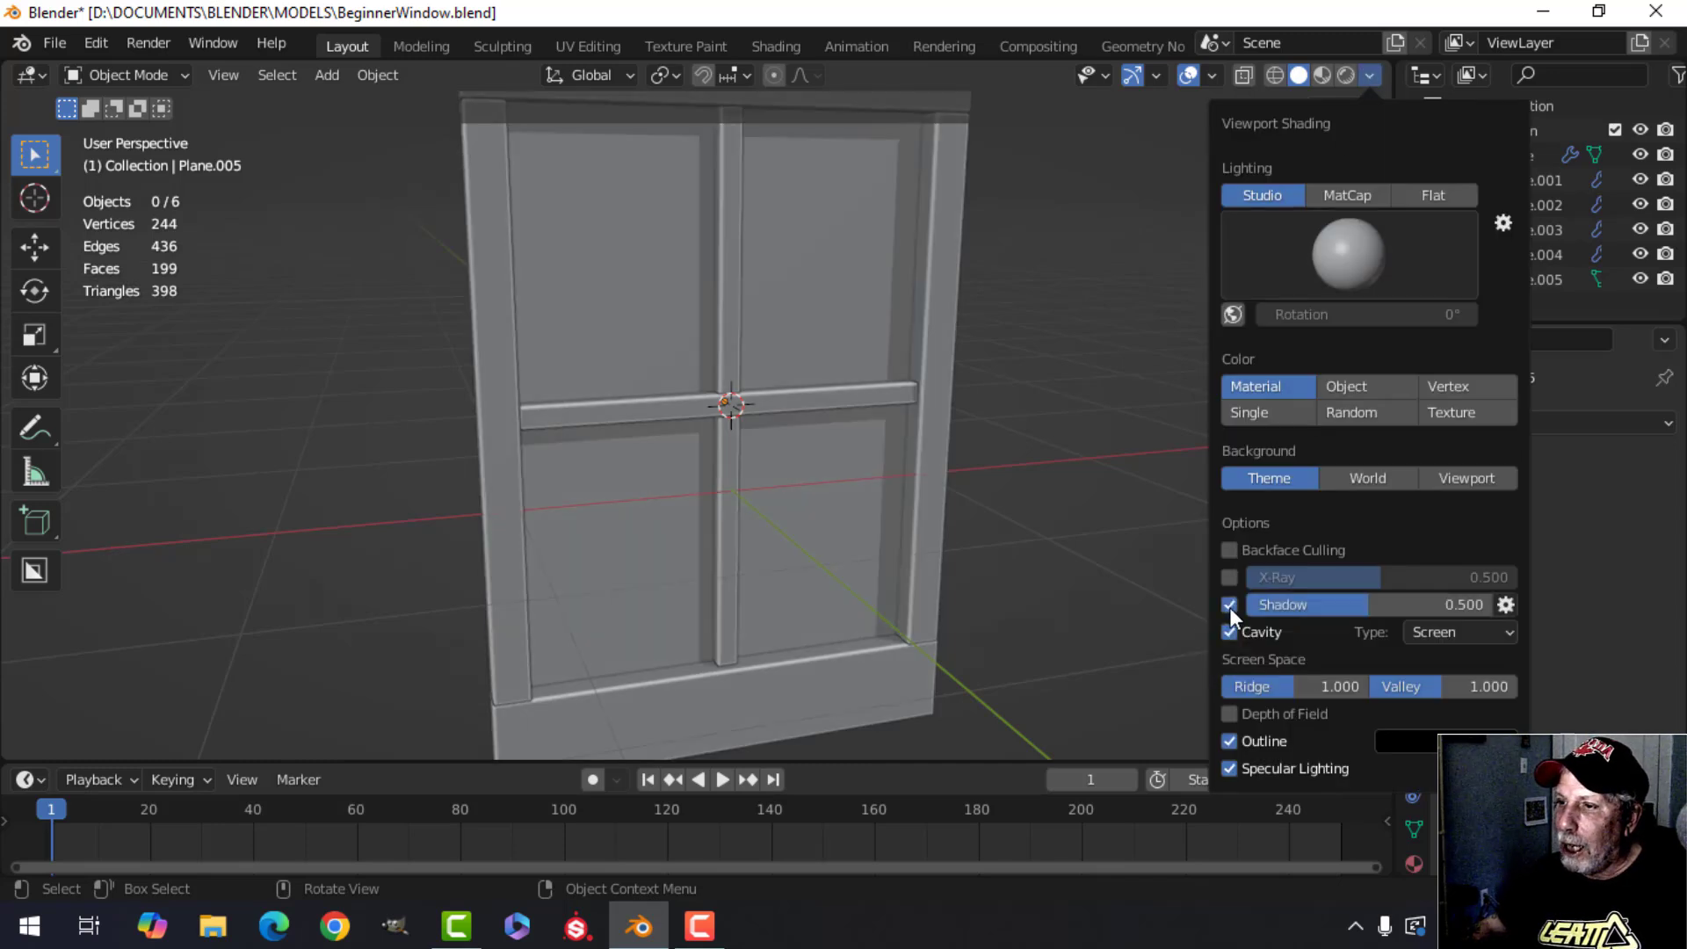
# Select all frame objects and move them up so the window's bottom sits on the ground line.
pyautogui.moveTo(898, 466)
pyautogui.mouseDown(button='middle')
pyautogui.moveTo(863, 453)
pyautogui.moveTo(894, 424)
pyautogui.moveTo(808, 332)
pyautogui.moveTo(858, 455)
pyautogui.moveTo(828, 514)
pyautogui.moveTo(735, 339)
pyautogui.moveTo(630, 452)
pyautogui.mouseUp(button='middle')
pyautogui.click(729, 369)
pyautogui.moveTo(570, 438); pyautogui.dragTo(580, 439)
pyautogui.hotkey('alt', 'a')
pyautogui.moveTo(973, 457); pyautogui.dragTo(831, 435, button='middle')
pyautogui.scroll(-5, 819, 451)
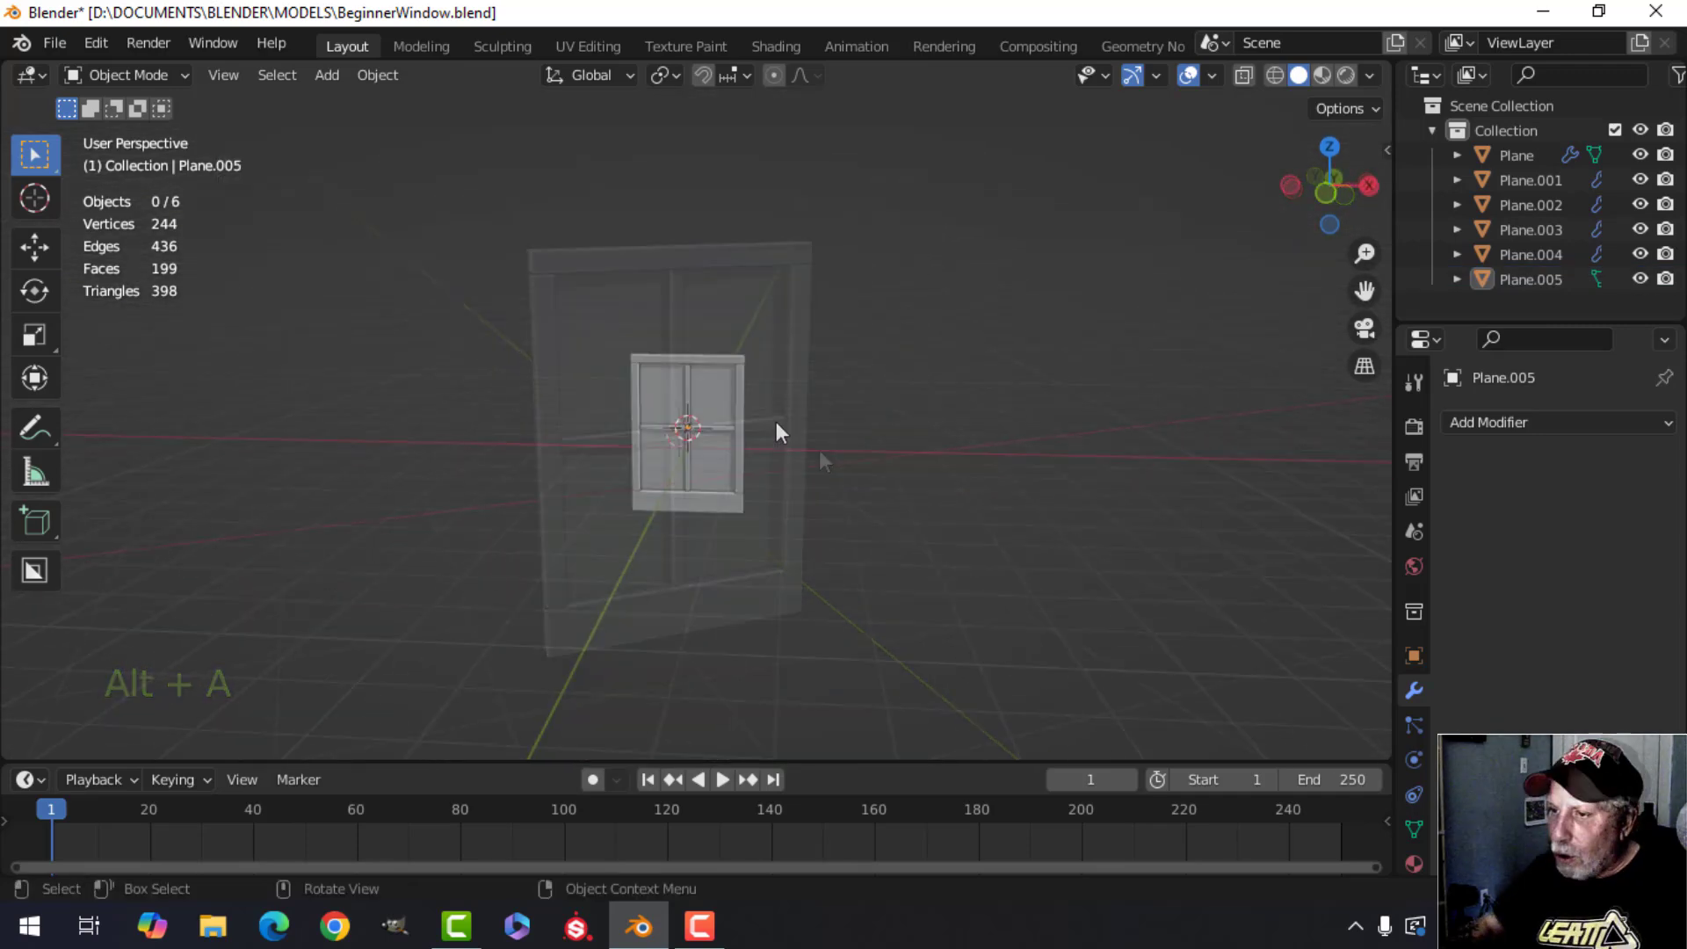
pyautogui.press('a')
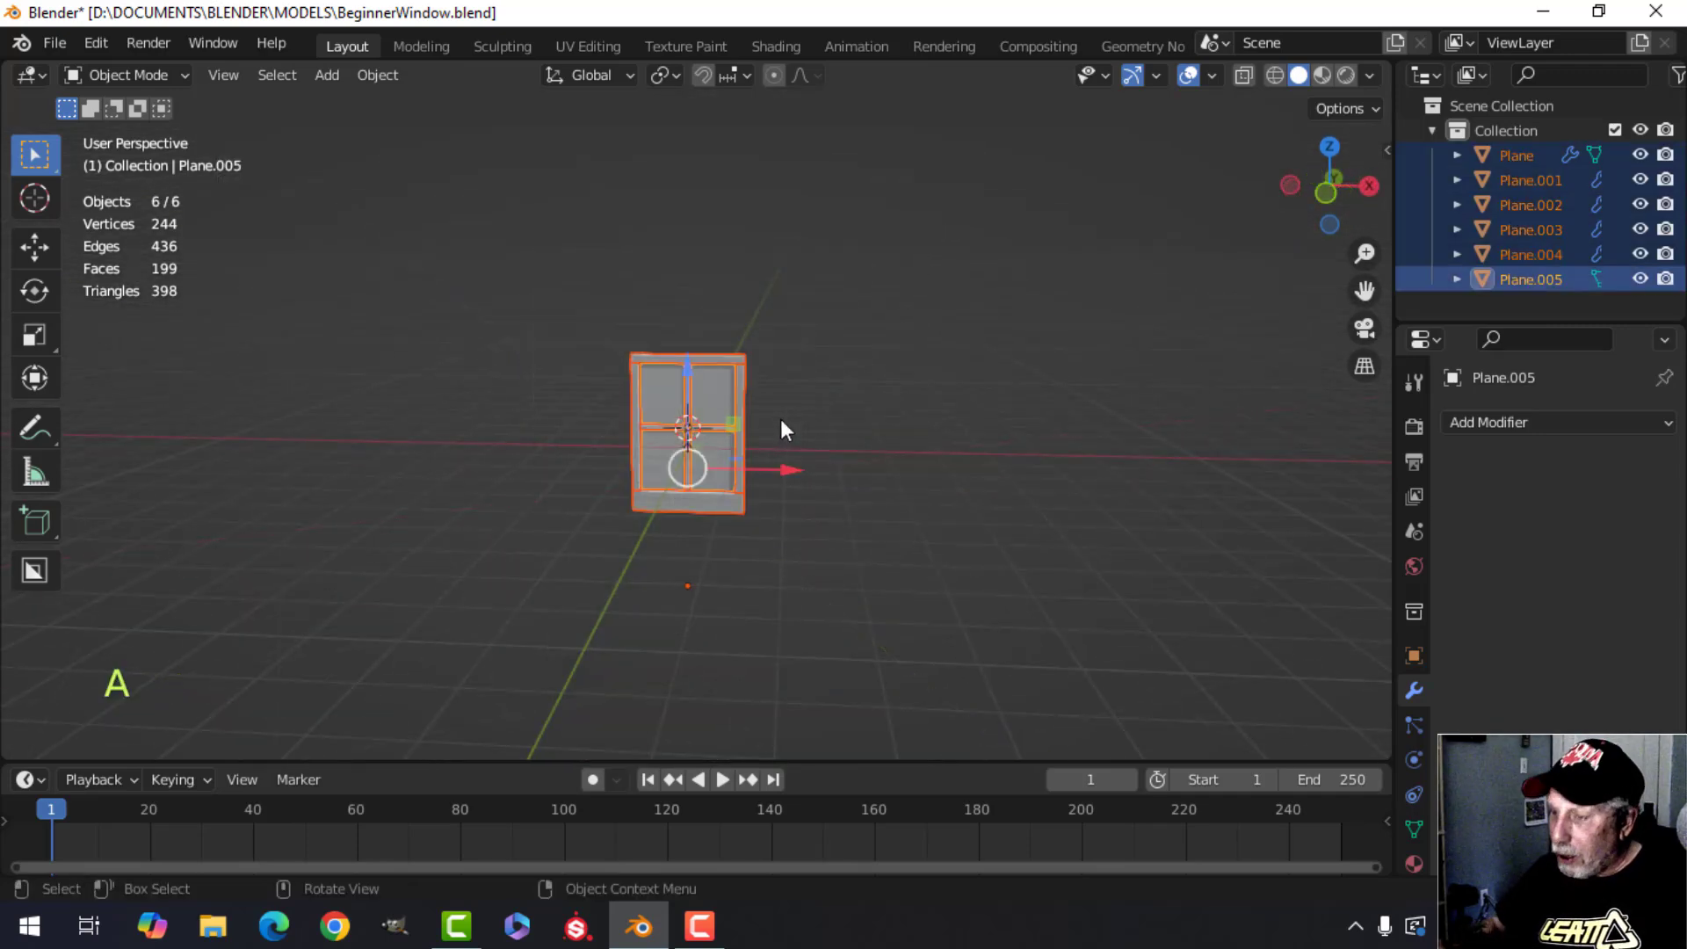
pyautogui.press('KP_1')
pyautogui.scroll(4, 780, 418)
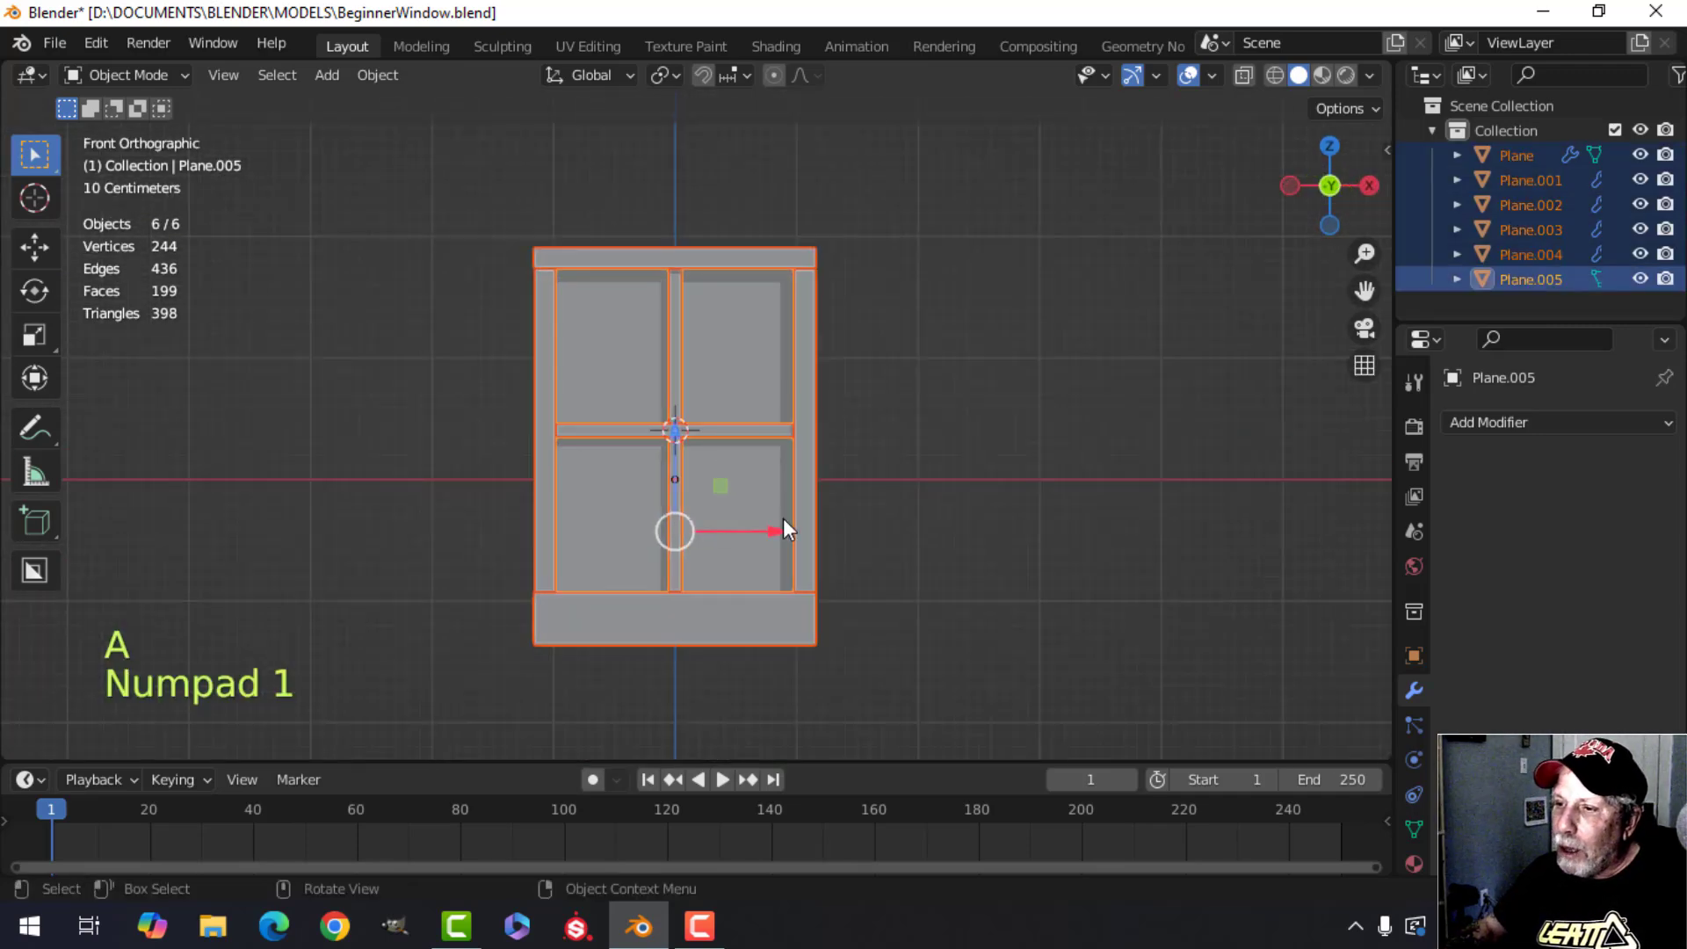
pyautogui.scroll(-1, 762, 482)
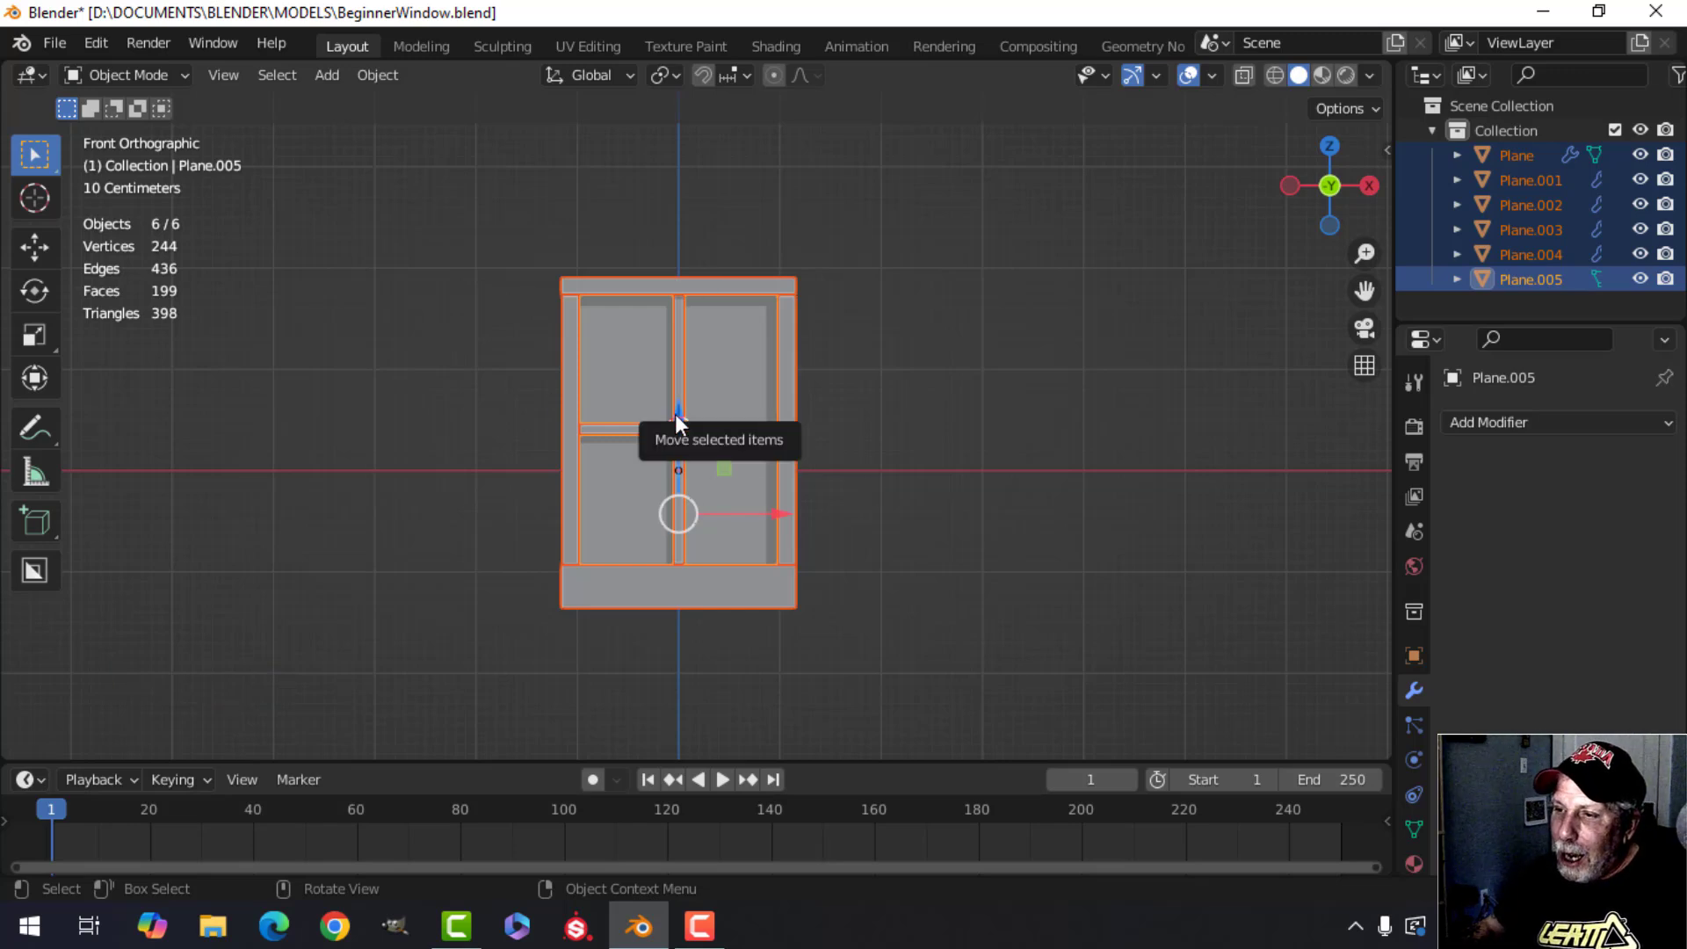
pyautogui.moveTo(677, 413); pyautogui.dragTo(686, 268)
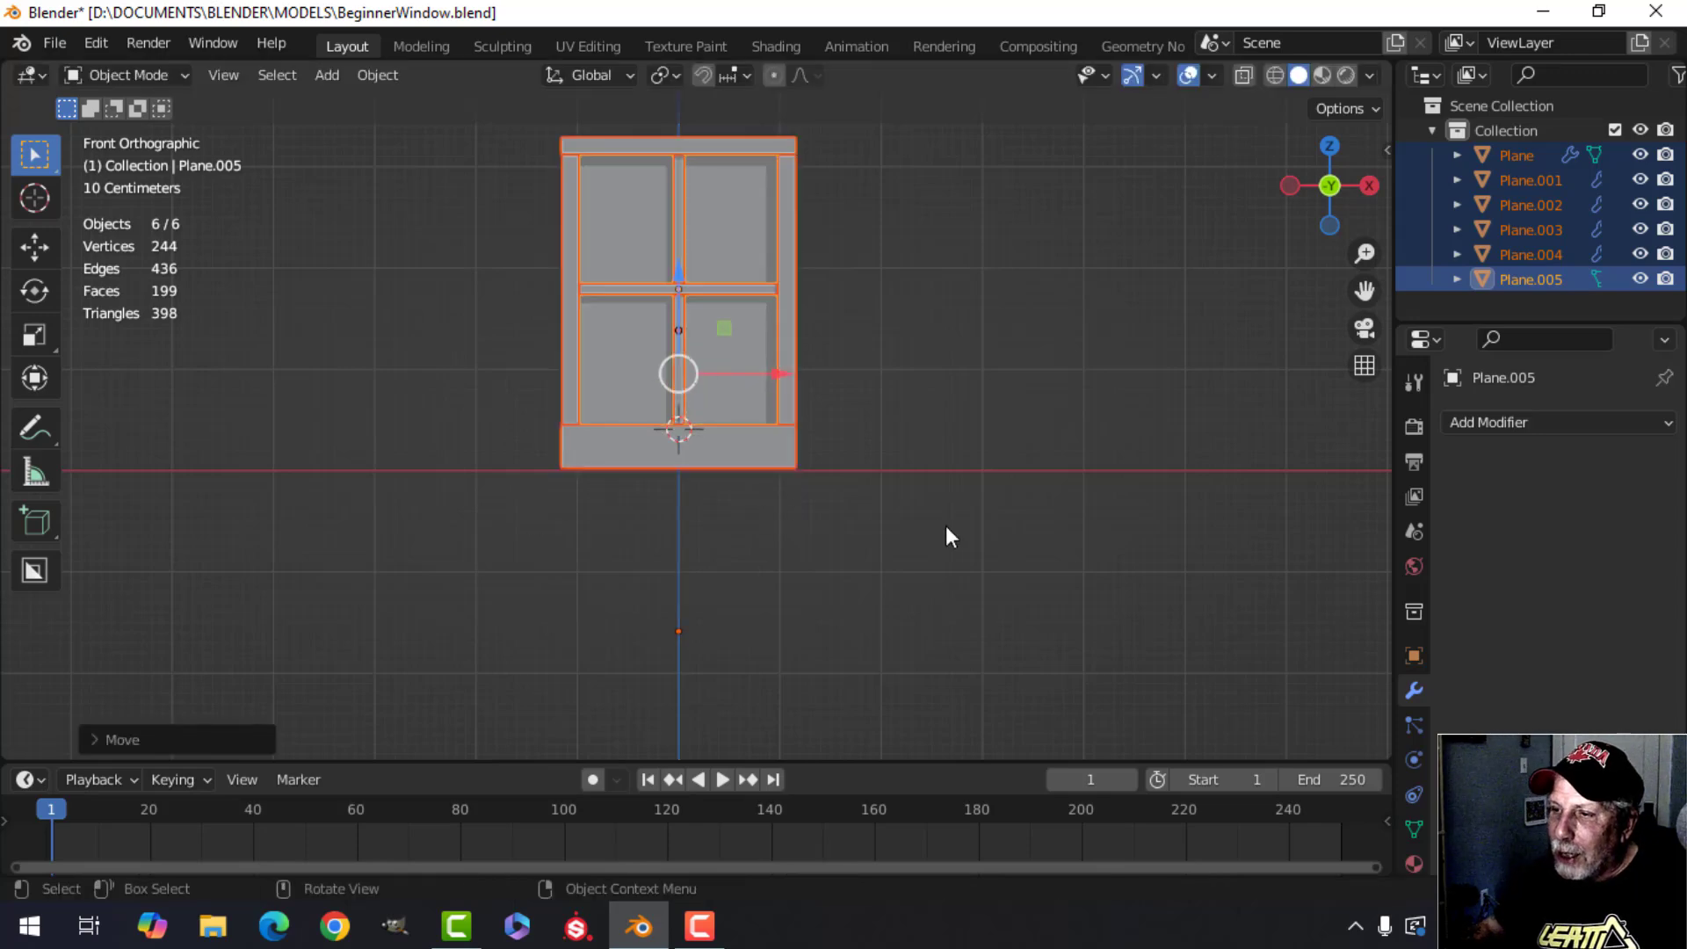
# Orbit and zoom around the finished window to inspect it.
pyautogui.moveTo(946, 525)
pyautogui.mouseDown(button='middle')
pyautogui.moveTo(947, 564)
pyautogui.moveTo(985, 511)
pyautogui.moveTo(847, 471)
pyautogui.moveTo(967, 514)
pyautogui.mouseUp(button='middle')
pyautogui.hotkey('alt', 'a')
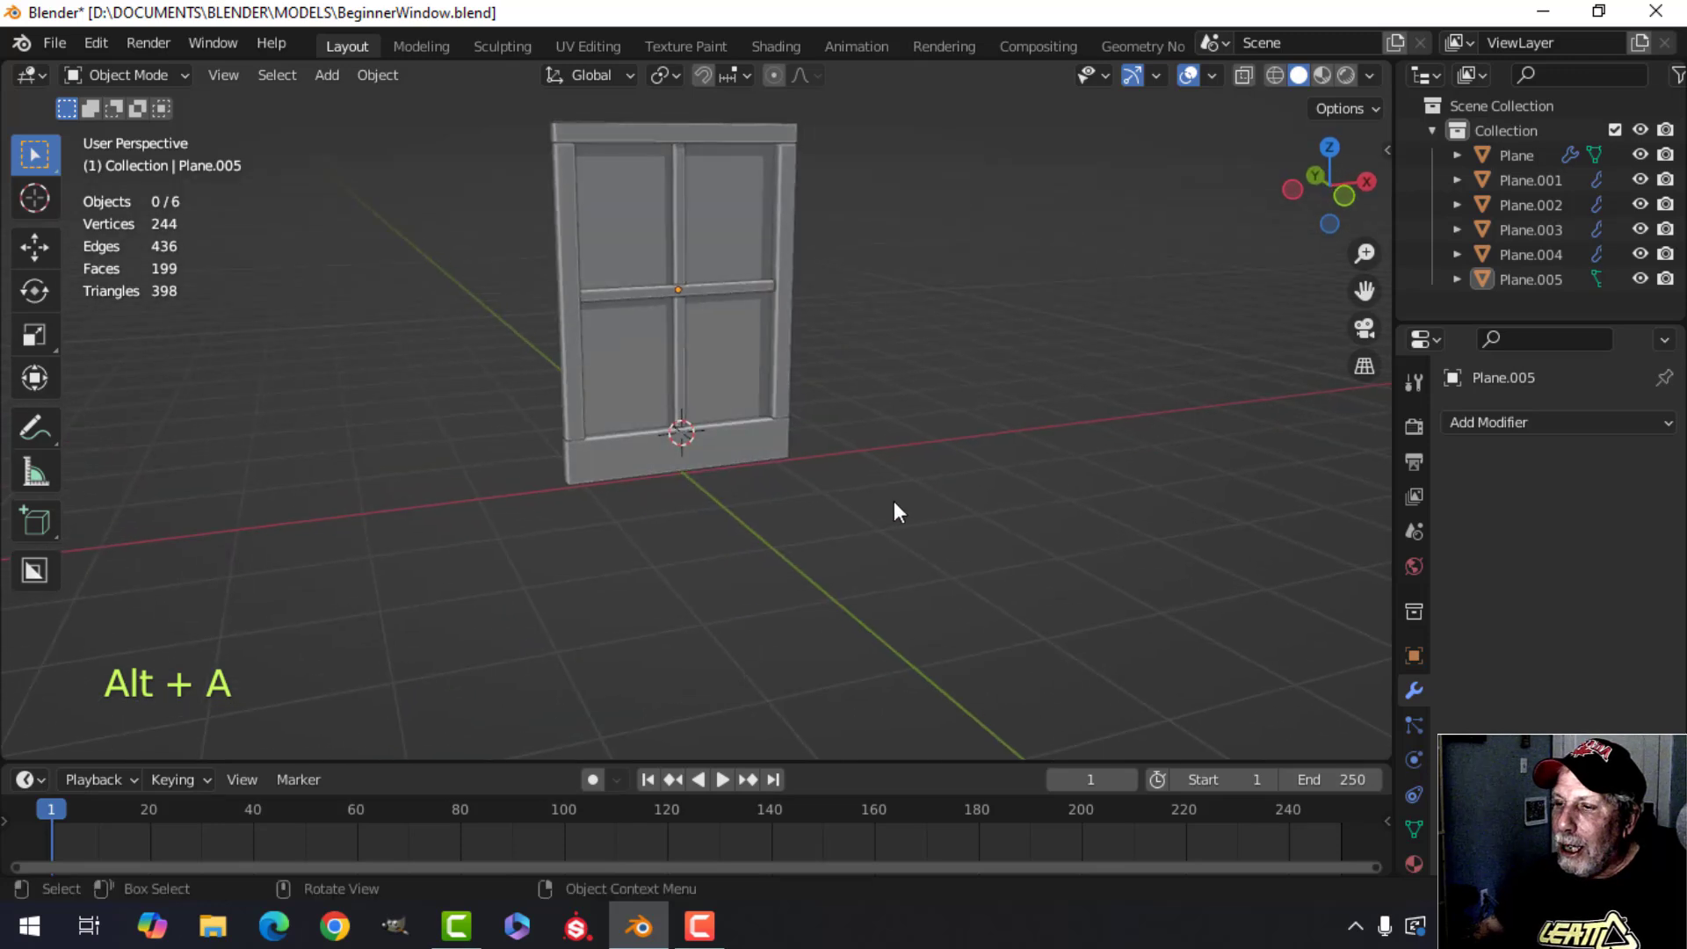
pyautogui.scroll(-3, 888, 501)
pyautogui.keyDown('shift'); pyautogui.moveTo(747, 499); pyautogui.dragTo(767, 538, button='middle'); pyautogui.keyUp('shift')
pyautogui.scroll(2, 642, 494)
pyautogui.scroll(-1, 688, 497)
pyautogui.moveTo(783, 541)
pyautogui.mouseDown(button='middle')
pyautogui.moveTo(746, 544)
pyautogui.moveTo(768, 547)
pyautogui.mouseUp(button='middle')
pyautogui.moveTo(770, 547); pyautogui.dragTo(788, 551, button='middle')
pyautogui.scroll(1, 774, 583)
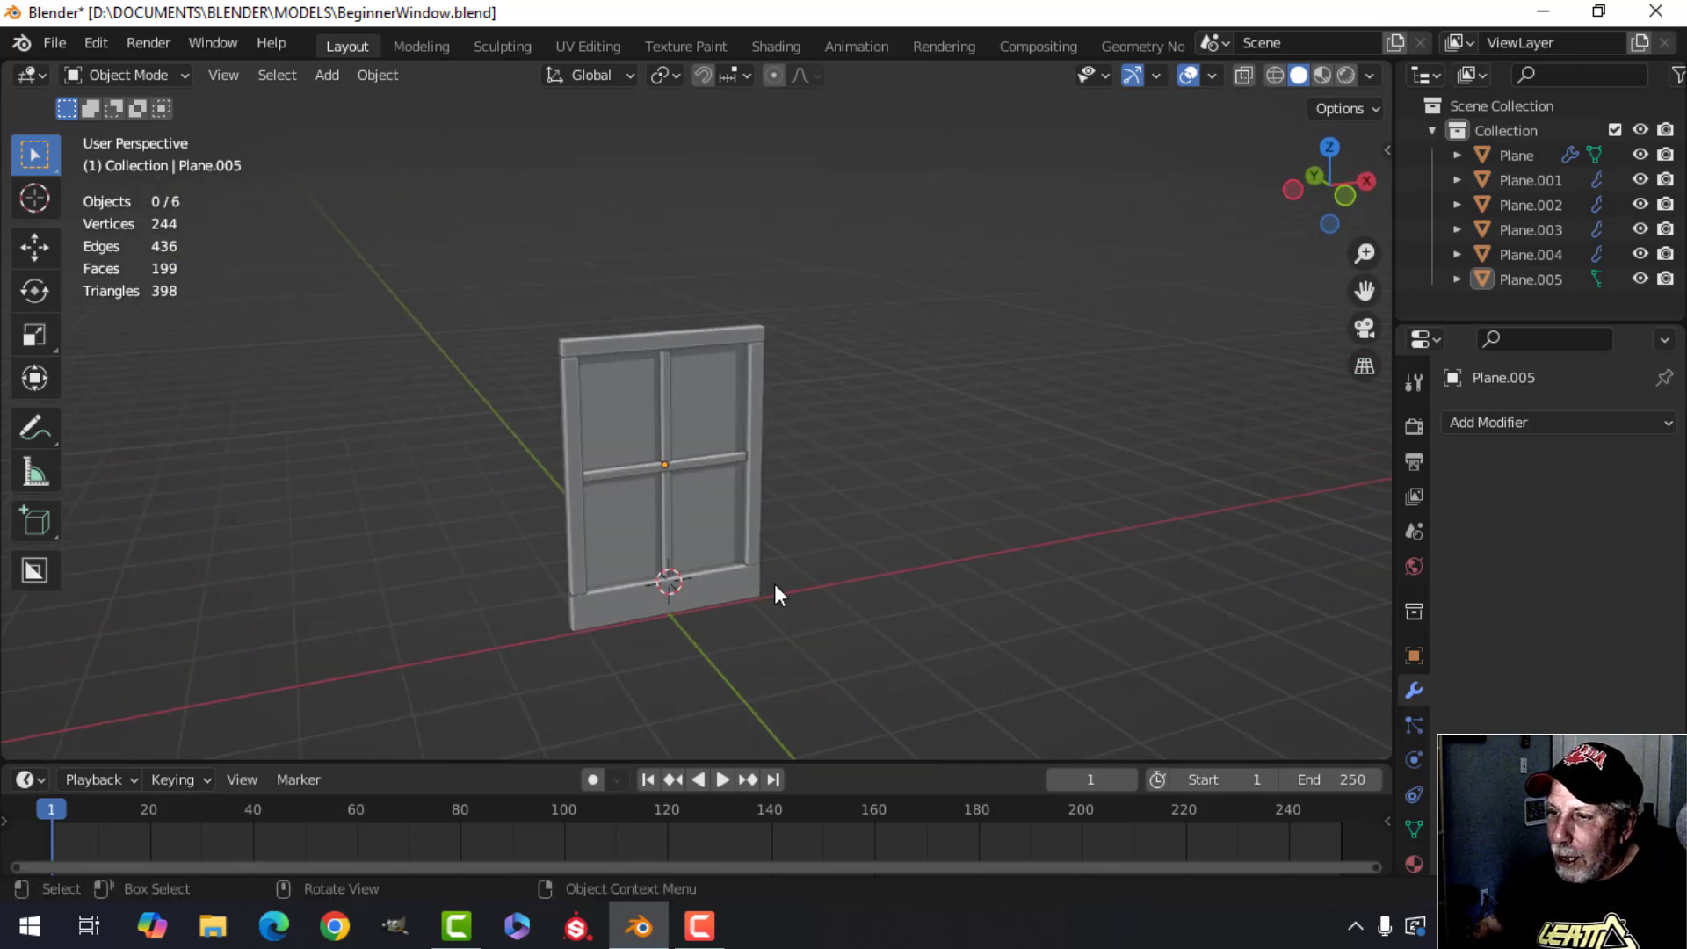
pyautogui.keyDown('shift'); pyautogui.moveTo(741, 604); pyautogui.dragTo(819, 551, button='middle'); pyautogui.keyUp('shift')
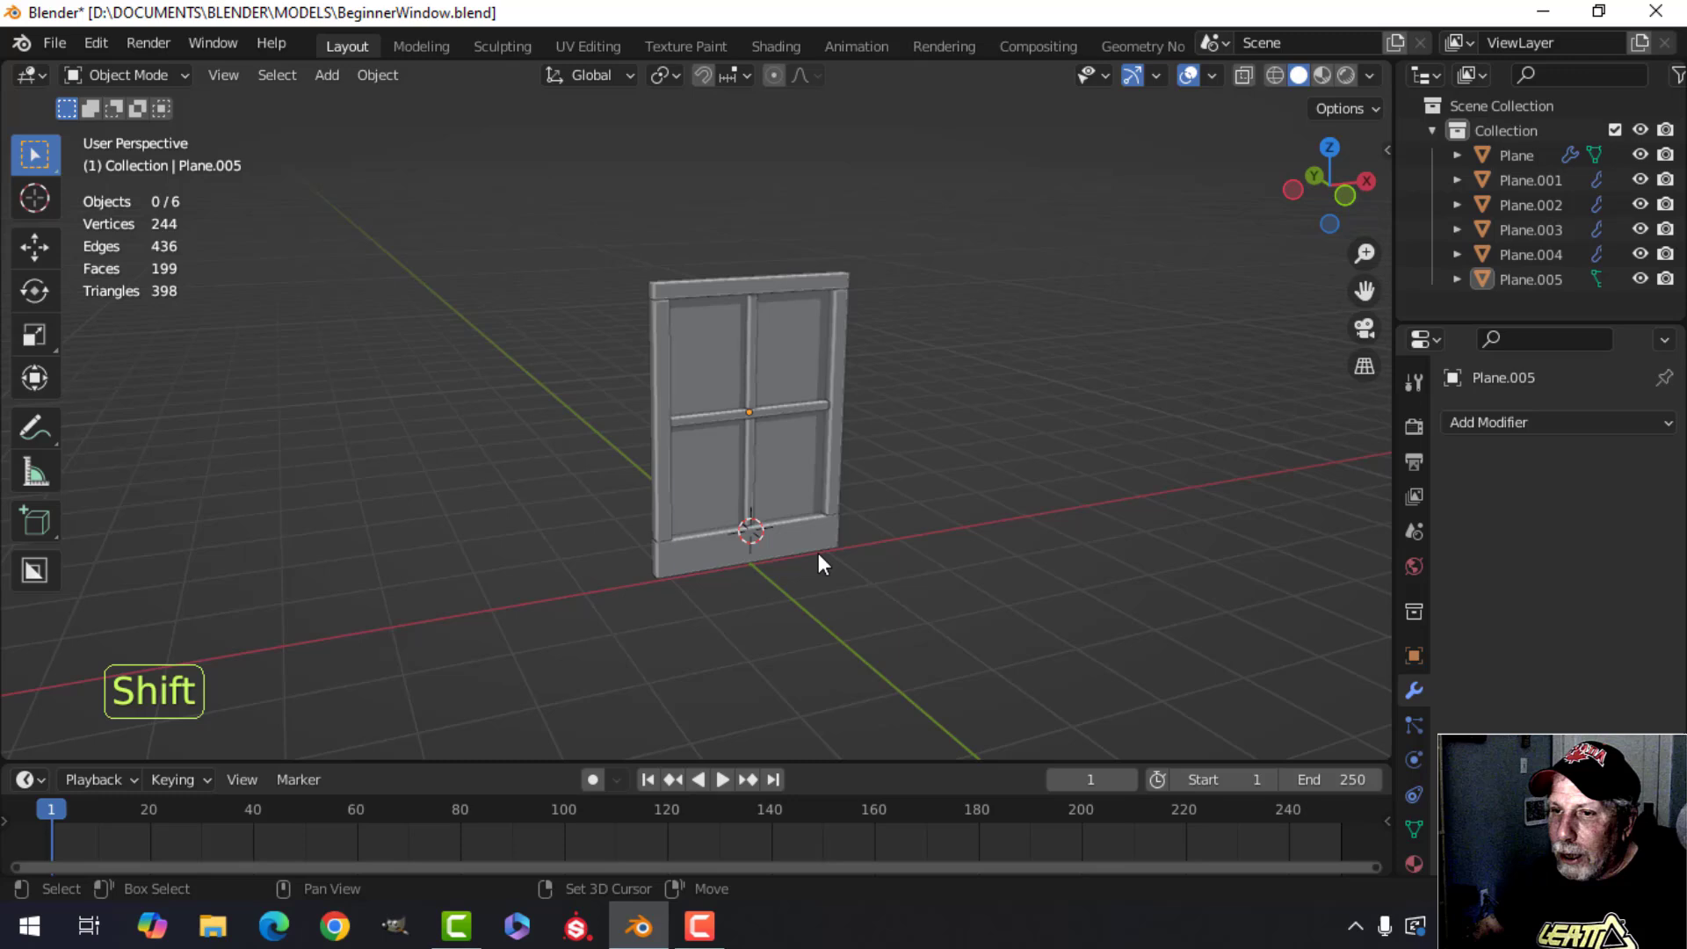
# Hide the gizmos and overlays to preview the window, then turn them back on.
pyautogui.click(1132, 75)
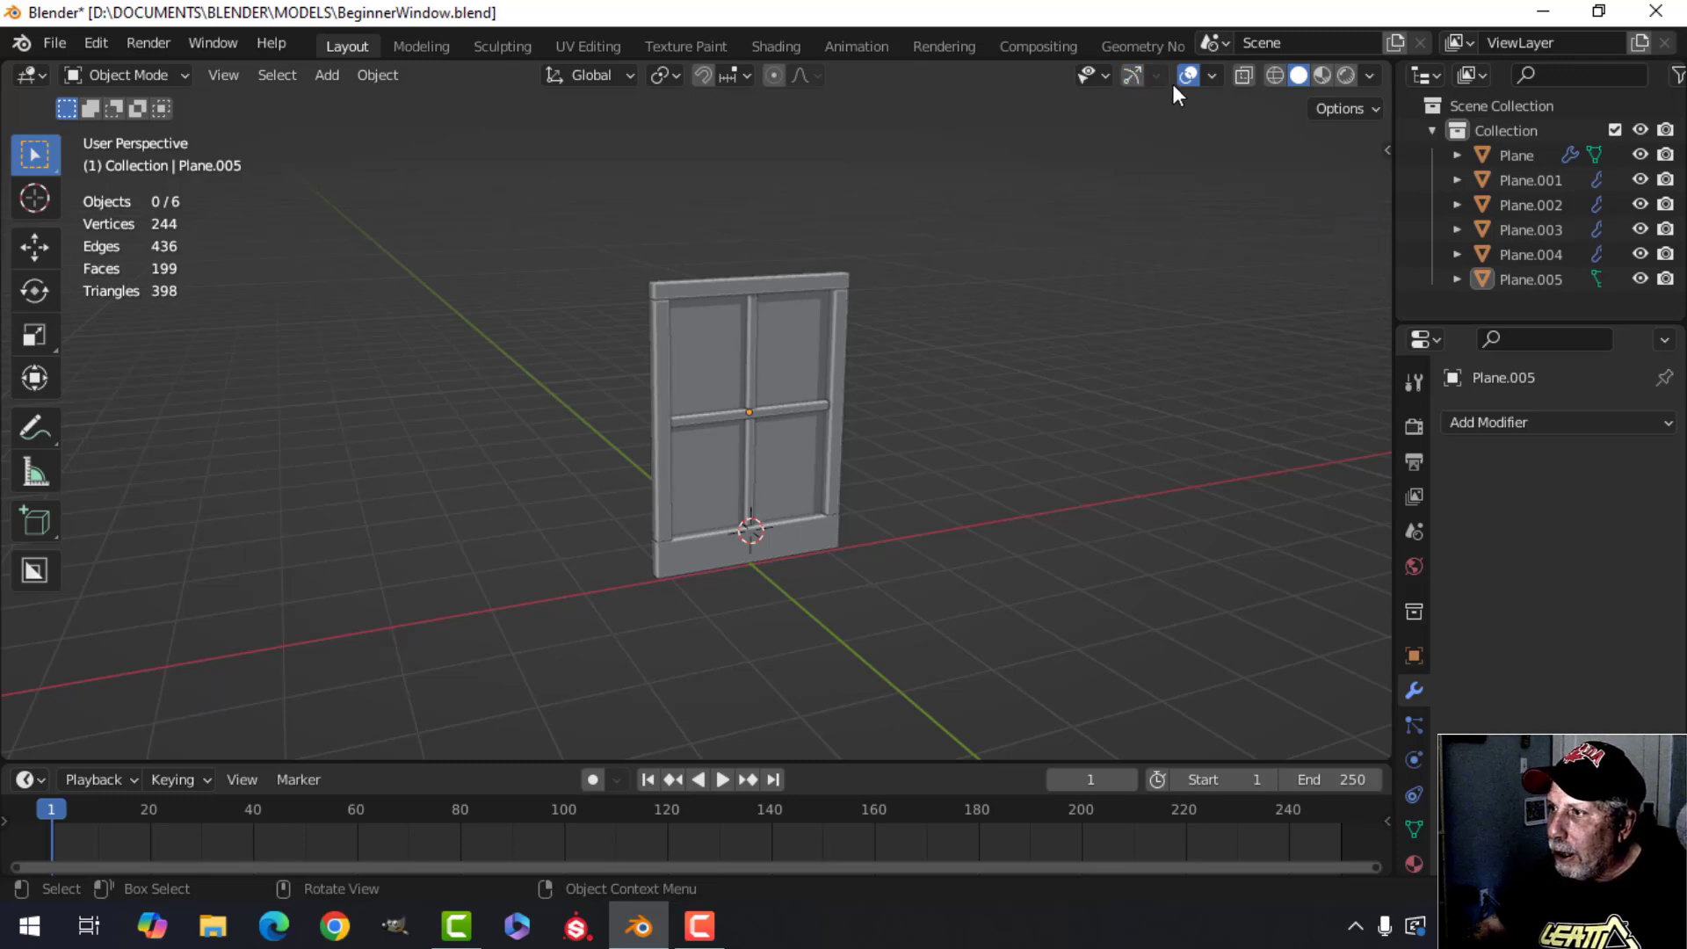
pyautogui.click(1189, 76)
pyautogui.moveTo(852, 383); pyautogui.dragTo(1122, 185, button='middle')
pyautogui.scroll(3, 1027, 430)
pyautogui.click(1132, 76)
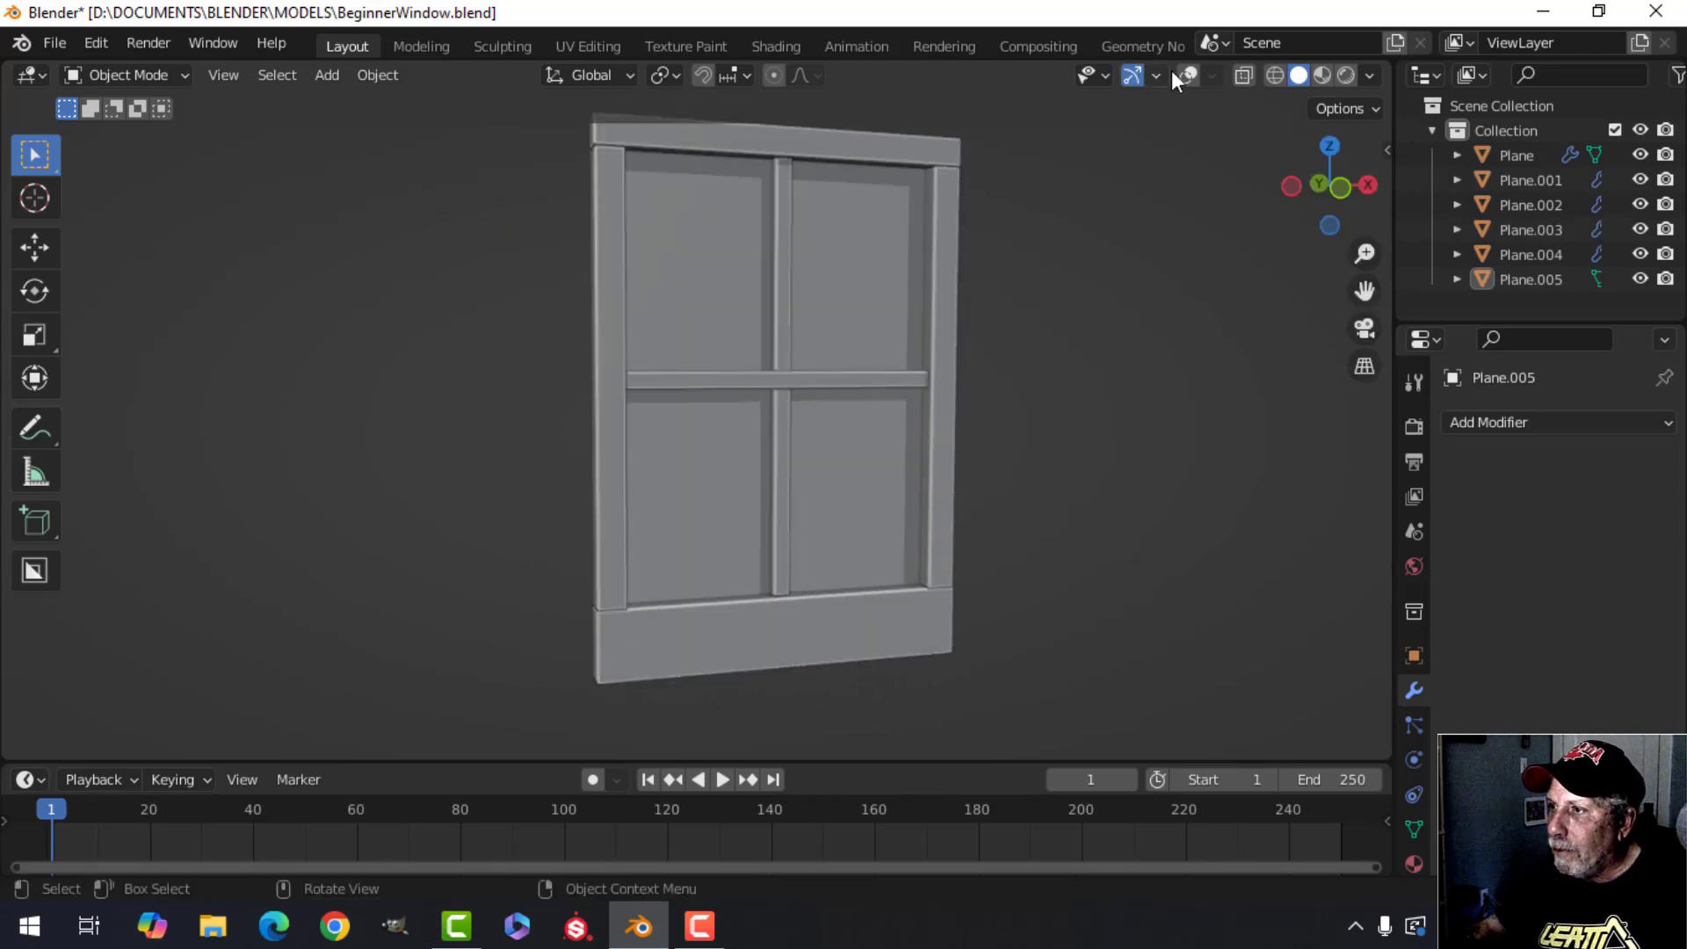
pyautogui.click(1188, 75)
# Reset the 3D cursor to the origin and save the file.
pyautogui.hotkey('shift', 'c')
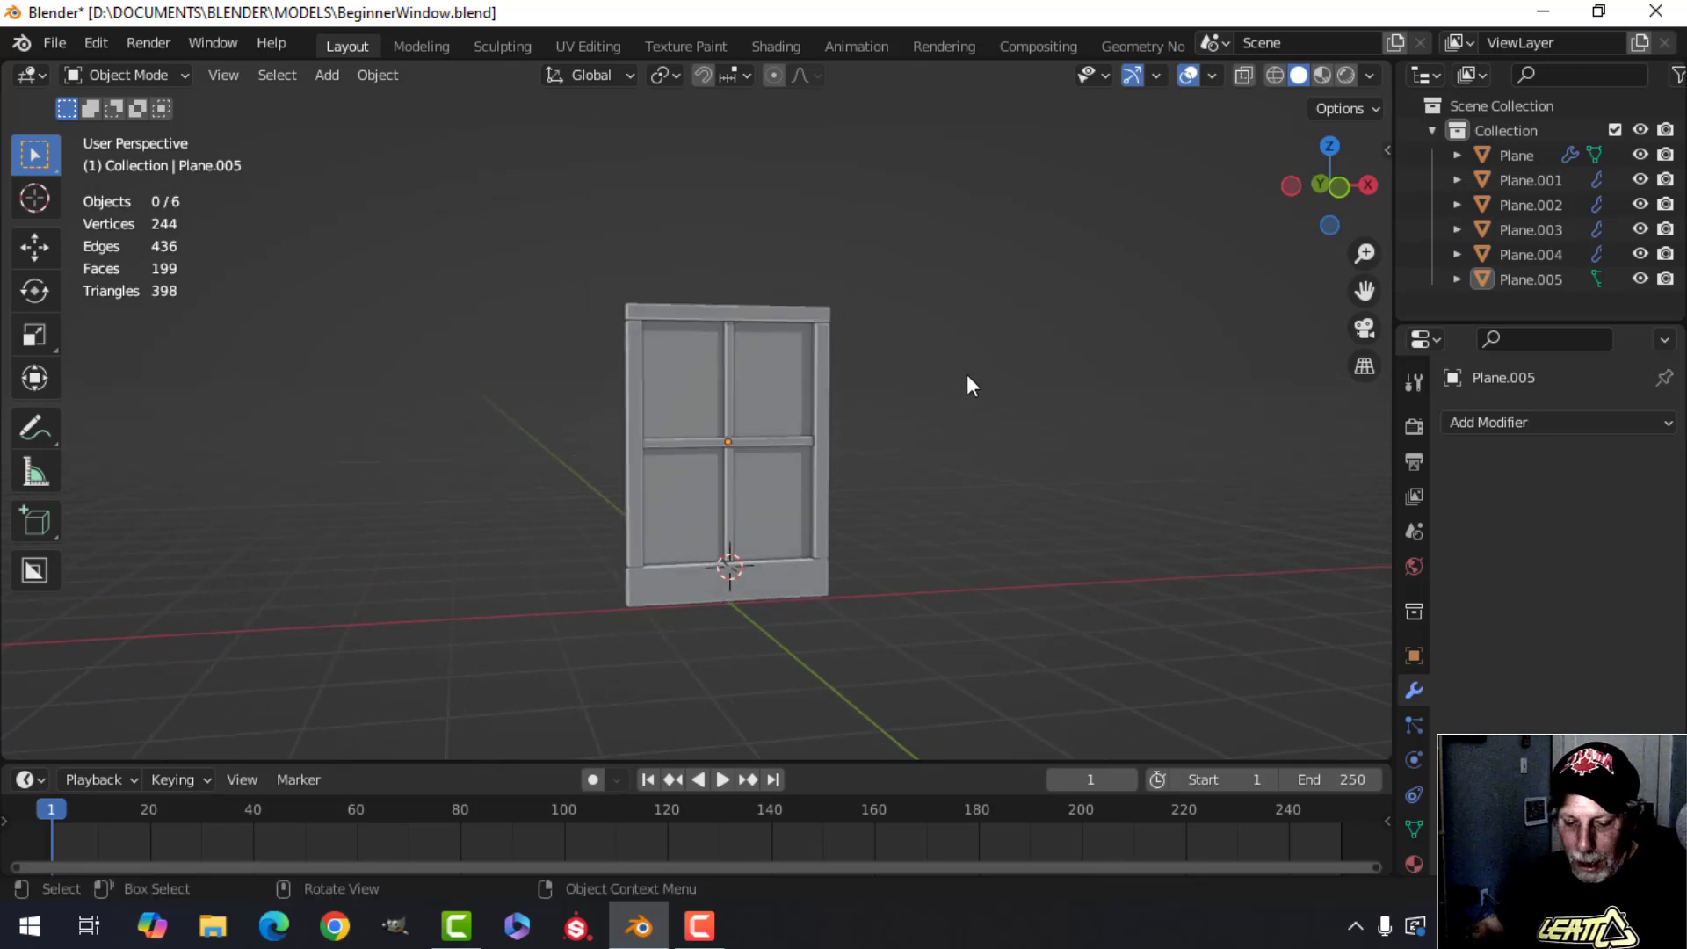
pyautogui.hotkey('ctrl', 's')
# Orbit and zoom in to inspect the glass pane behind the crossbar.
pyautogui.keyDown('shift'); pyautogui.moveTo(862, 473); pyautogui.dragTo(893, 448, button='middle'); pyautogui.keyUp('shift')
pyautogui.scroll(3, 895, 452)
pyautogui.keyDown('shift'); pyautogui.moveTo(897, 457); pyautogui.dragTo(782, 480, button='middle'); pyautogui.keyUp('shift')
pyautogui.moveTo(782, 481); pyautogui.dragTo(809, 455, button='middle')
pyautogui.scroll(2, 844, 408)
pyautogui.scroll(-3, 849, 383)
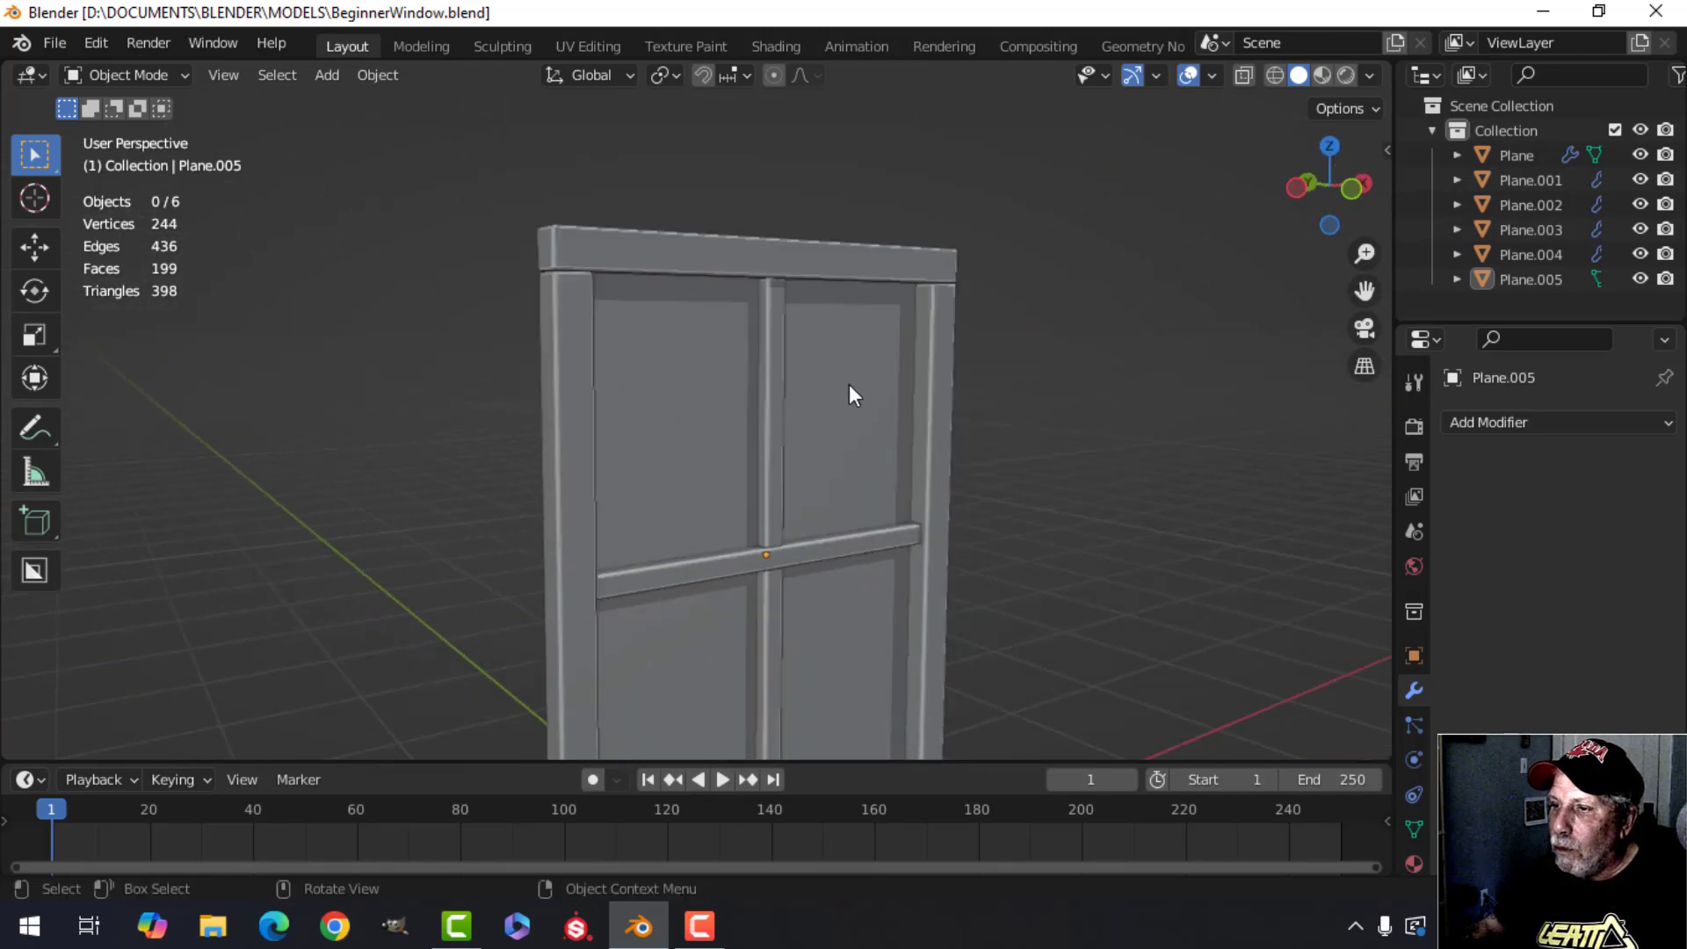
pyautogui.keyDown('shift'); pyautogui.moveTo(863, 510); pyautogui.dragTo(910, 416, button='middle'); pyautogui.keyUp('shift')
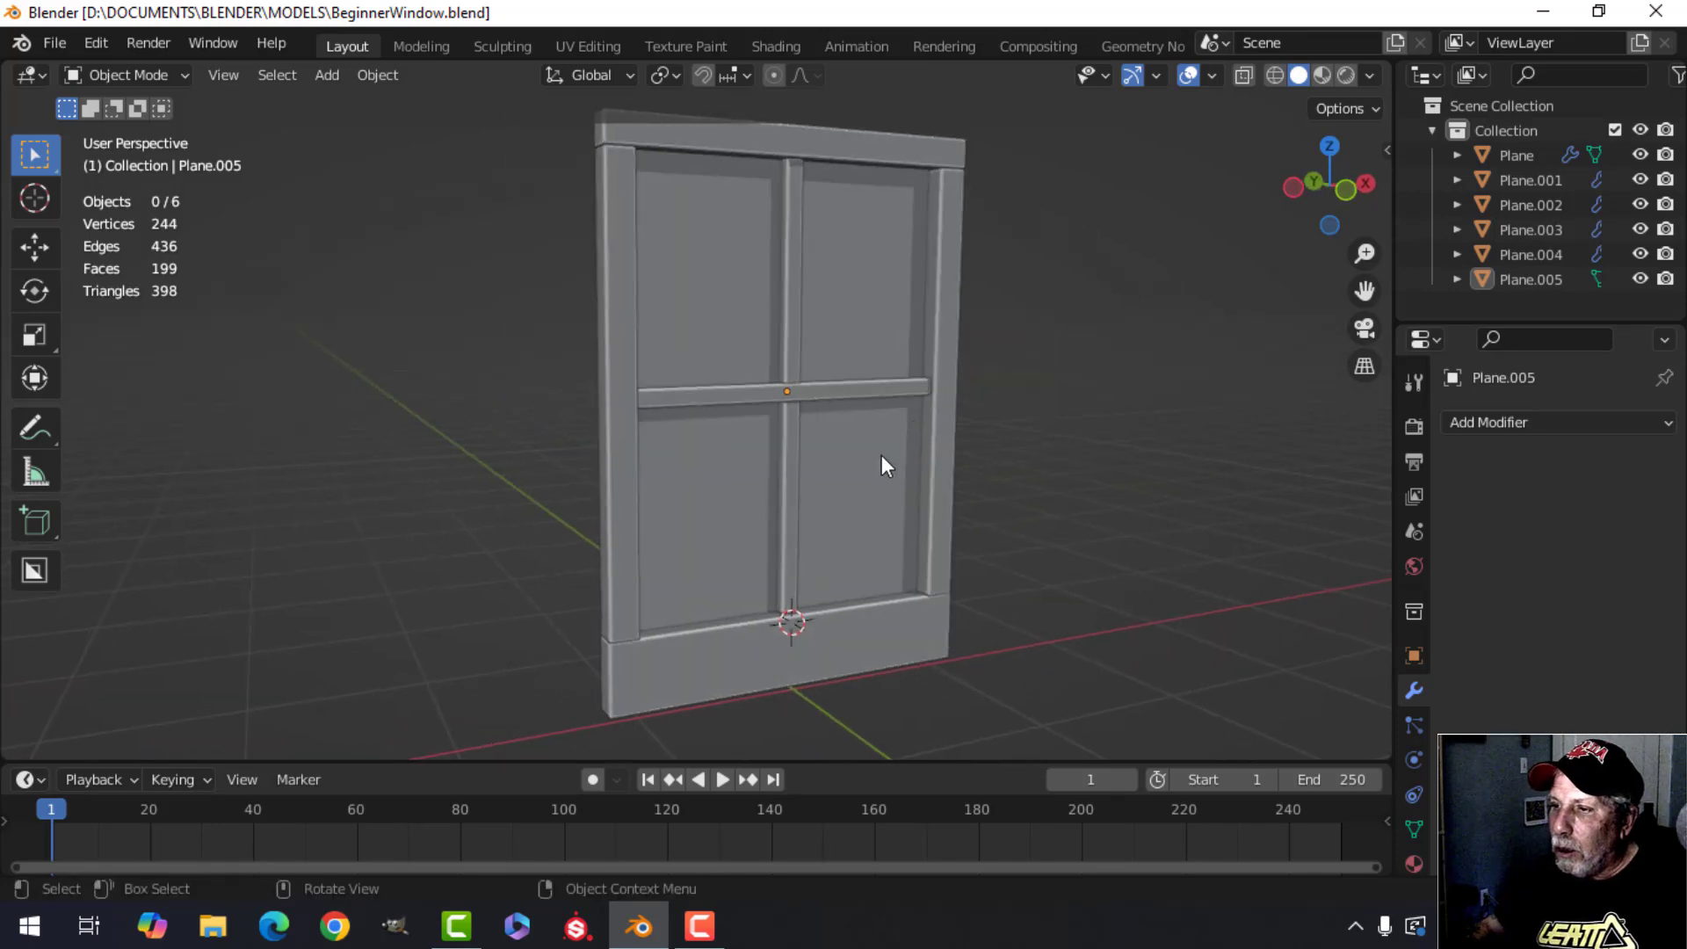
pyautogui.scroll(-2, 883, 462)
pyautogui.moveTo(879, 488)
pyautogui.mouseDown(button='middle')
pyautogui.moveTo(985, 464)
pyautogui.moveTo(879, 452)
pyautogui.mouseUp(button='middle')
pyautogui.scroll(3, 941, 450)
pyautogui.moveTo(879, 452); pyautogui.dragTo(858, 466, button='middle')
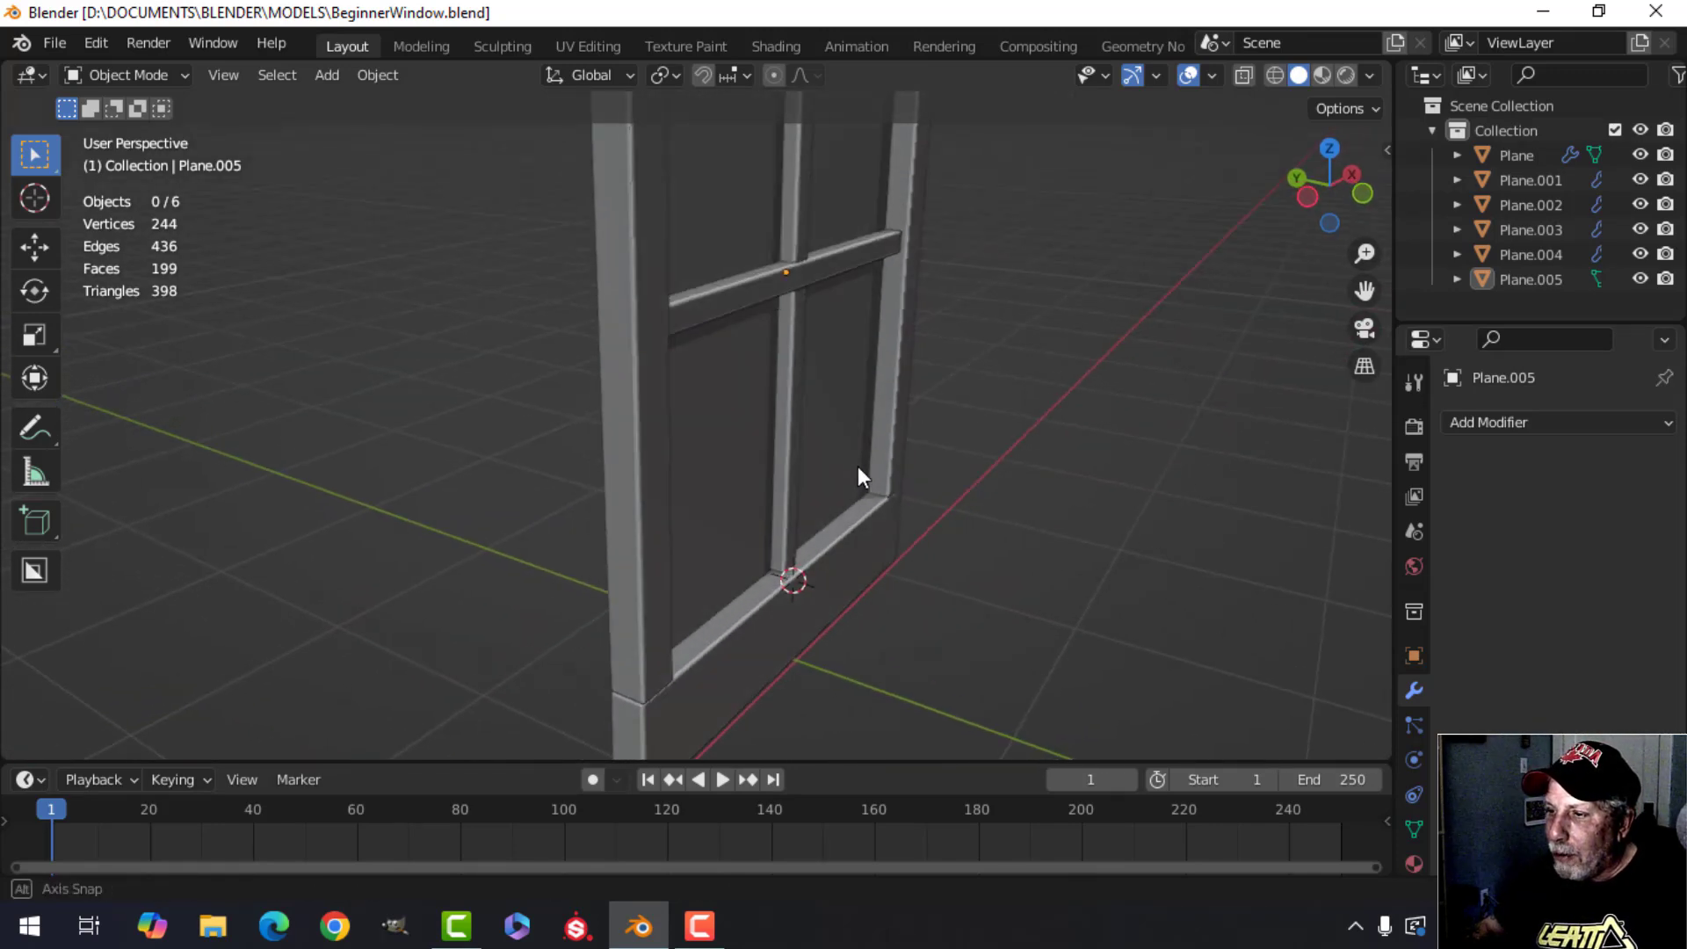
# Select the glass pane and nudge it slightly along the Y axis.
pyautogui.scroll(2, 859, 466)
pyautogui.click(884, 387)
pyautogui.moveTo(884, 388)
pyautogui.mouseDown(button='middle')
pyautogui.moveTo(900, 420)
pyautogui.moveTo(911, 399)
pyautogui.mouseUp(button='middle')
pyautogui.scroll(3, 885, 393)
pyautogui.keyDown('shift'); pyautogui.moveTo(904, 230); pyautogui.dragTo(919, 382, button='middle'); pyautogui.keyUp('shift')
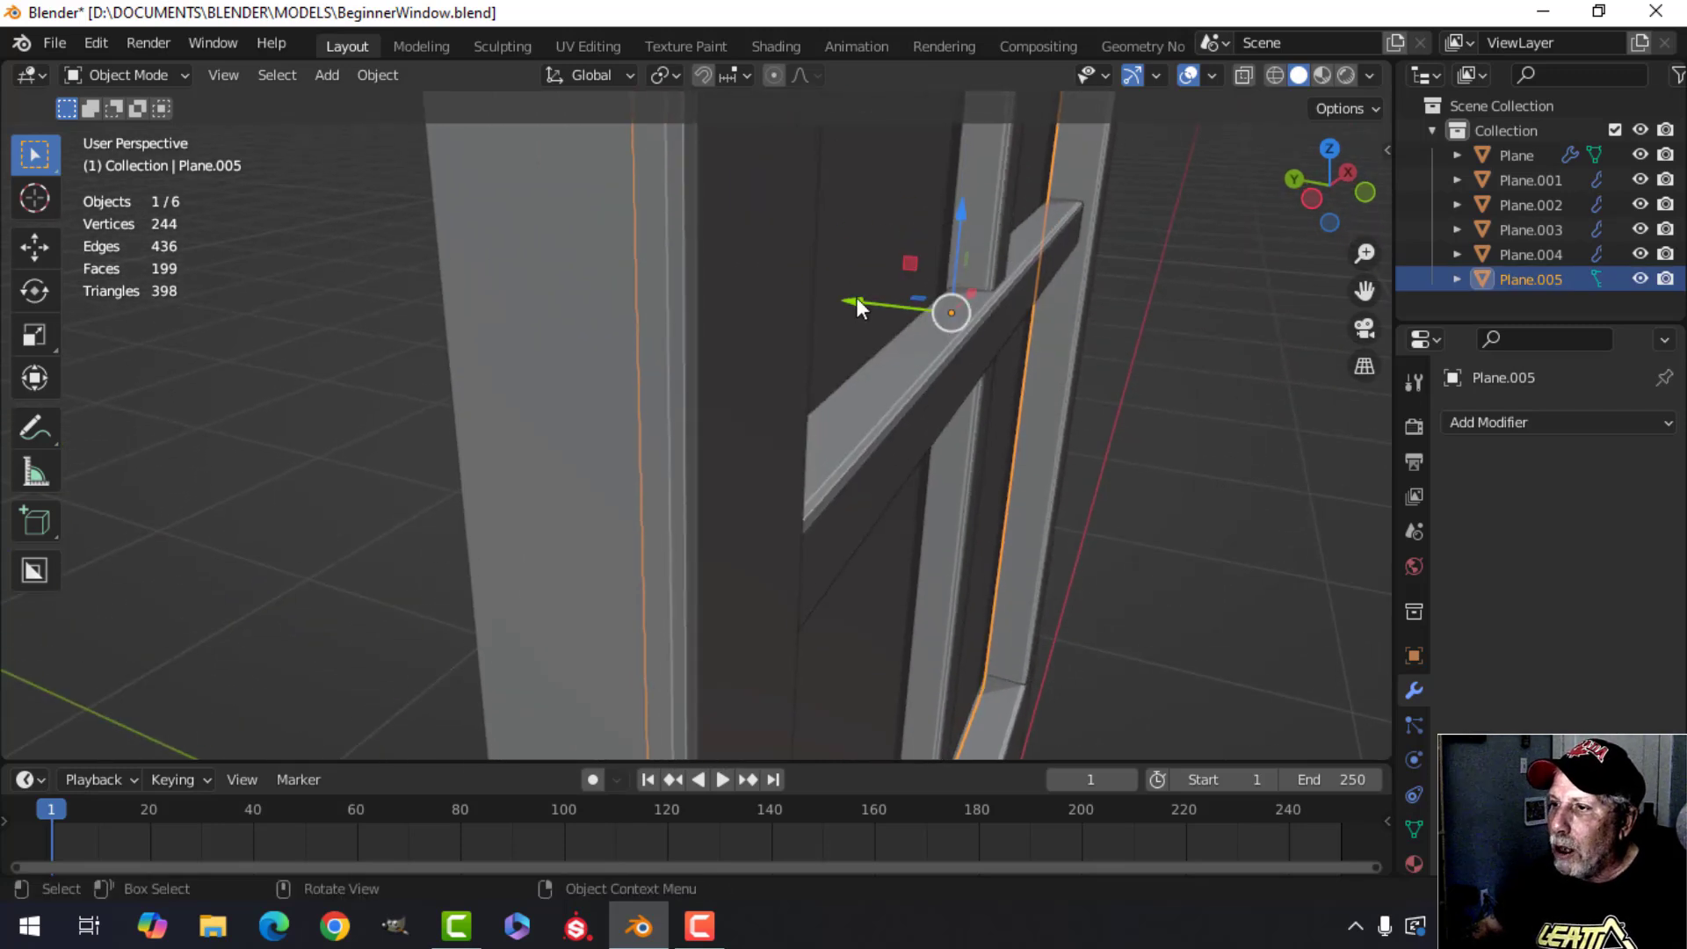
pyautogui.moveTo(856, 299); pyautogui.dragTo(877, 296)
pyautogui.hotkey('alt', 'a')
# Save the file.
pyautogui.moveTo(886, 297); pyautogui.dragTo(958, 413, button='middle')
pyautogui.scroll(-4, 953, 419)
pyautogui.scroll(-3, 953, 421)
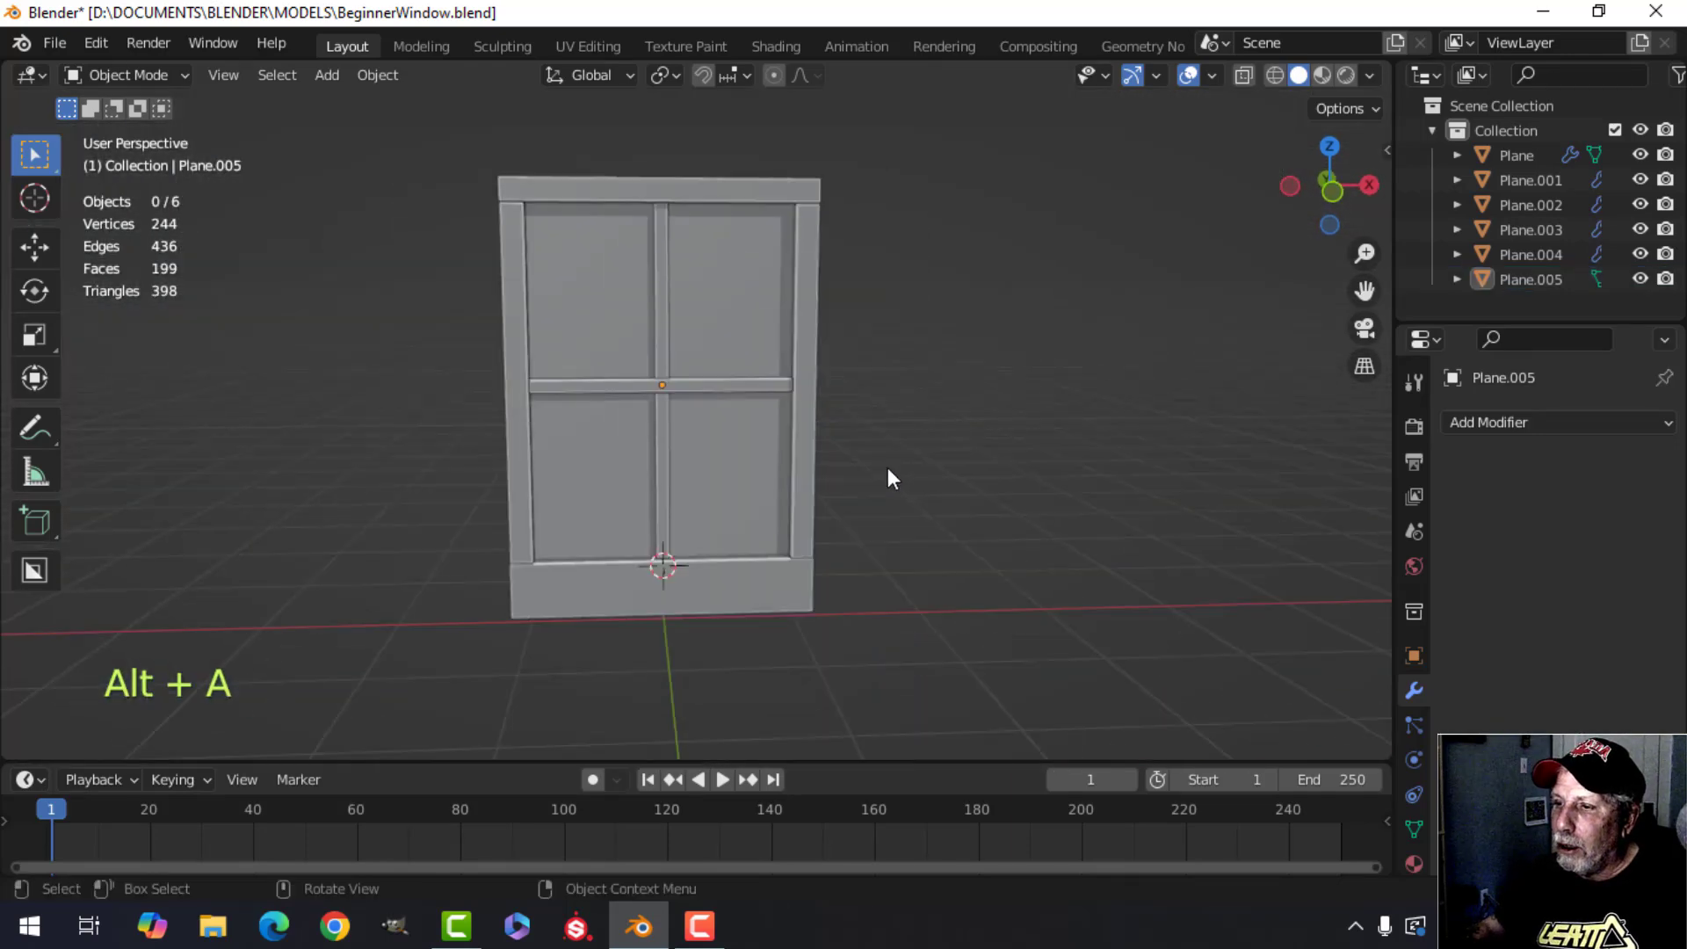
pyautogui.moveTo(889, 479)
pyautogui.keyDown('shift'); pyautogui.mouseDown(button='middle')
pyautogui.moveTo(871, 392)
pyautogui.moveTo(930, 397)
pyautogui.moveTo(868, 462)
pyautogui.moveTo(914, 463)
pyautogui.mouseUp(button='middle'); pyautogui.keyUp('shift')
pyautogui.hotkey('ctrl', 's')
# In front view, select the bottom rail and enter Edit Mode.
pyautogui.moveTo(880, 468); pyautogui.dragTo(842, 452, button='middle')
pyautogui.scroll(2, 905, 485)
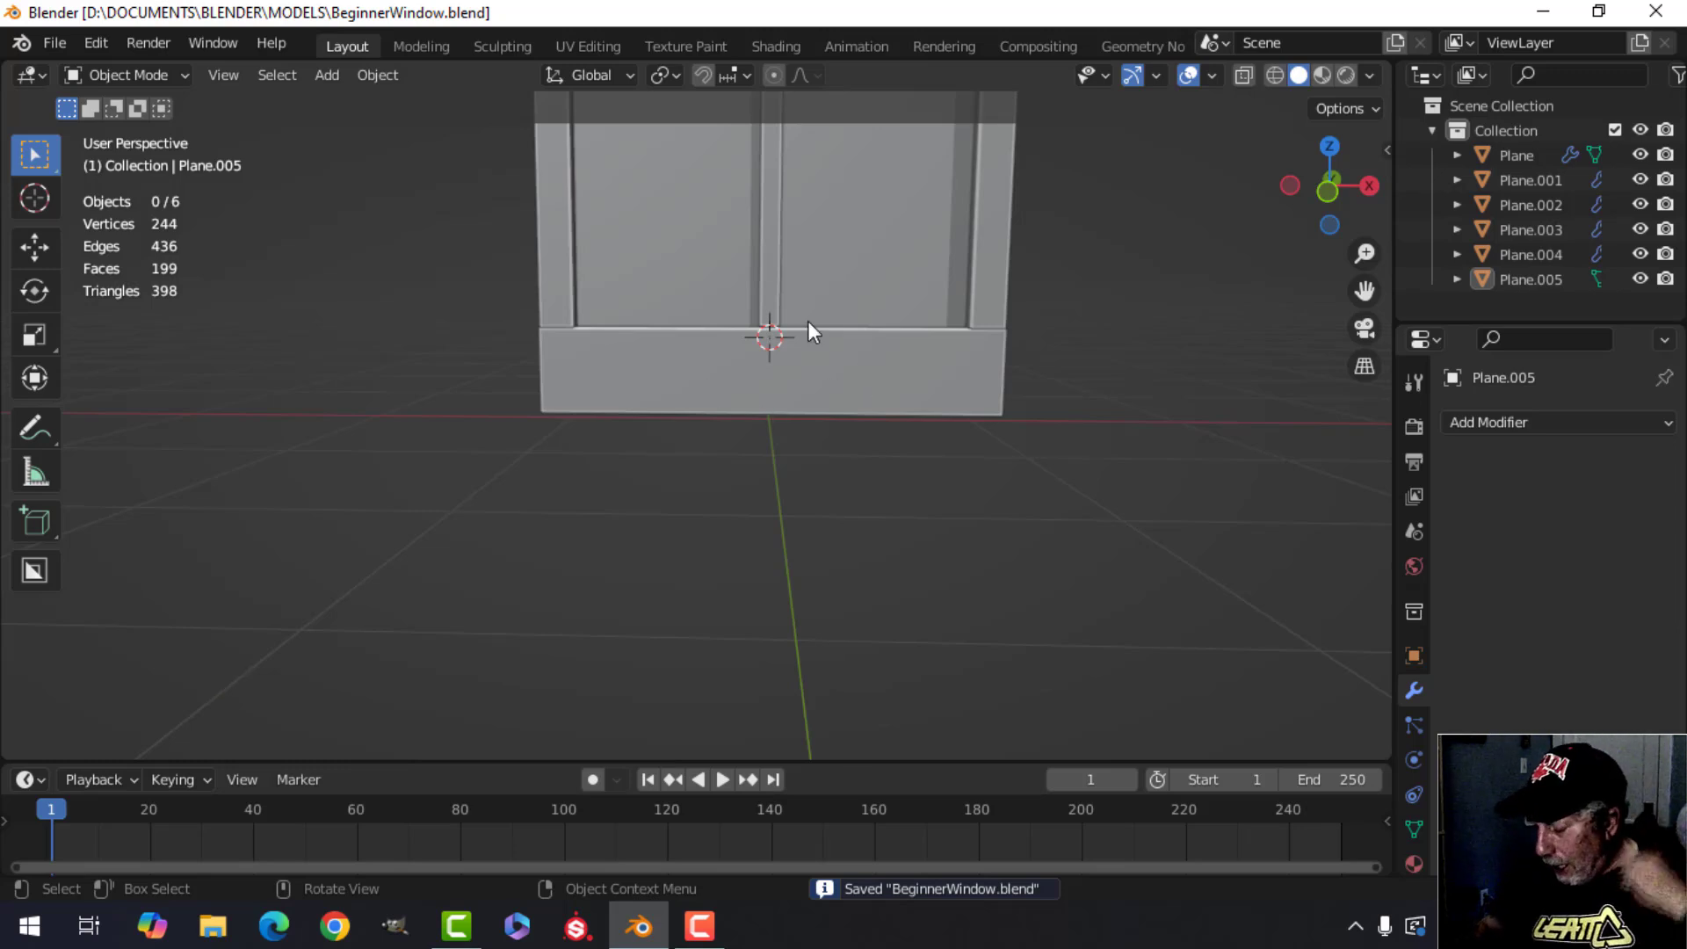
pyautogui.press('KP_1')
pyautogui.scroll(2, 847, 369)
pyautogui.keyDown('shift'); pyautogui.moveTo(847, 369); pyautogui.dragTo(661, 350, button='middle'); pyautogui.keyUp('shift')
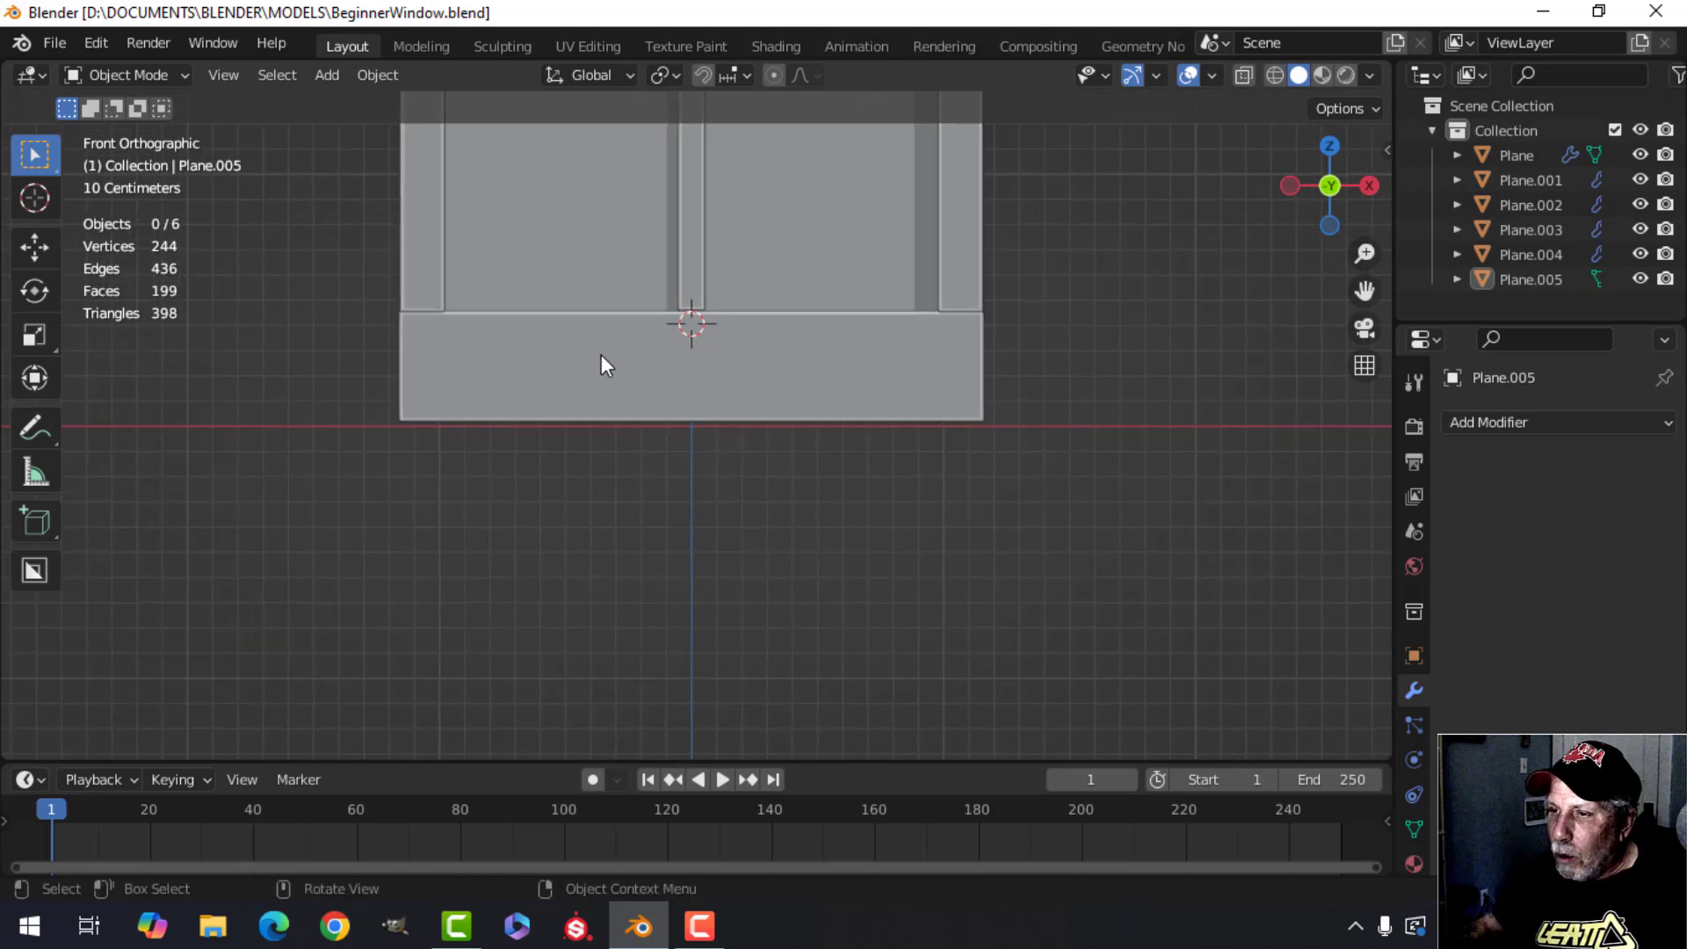
pyautogui.click(713, 368)
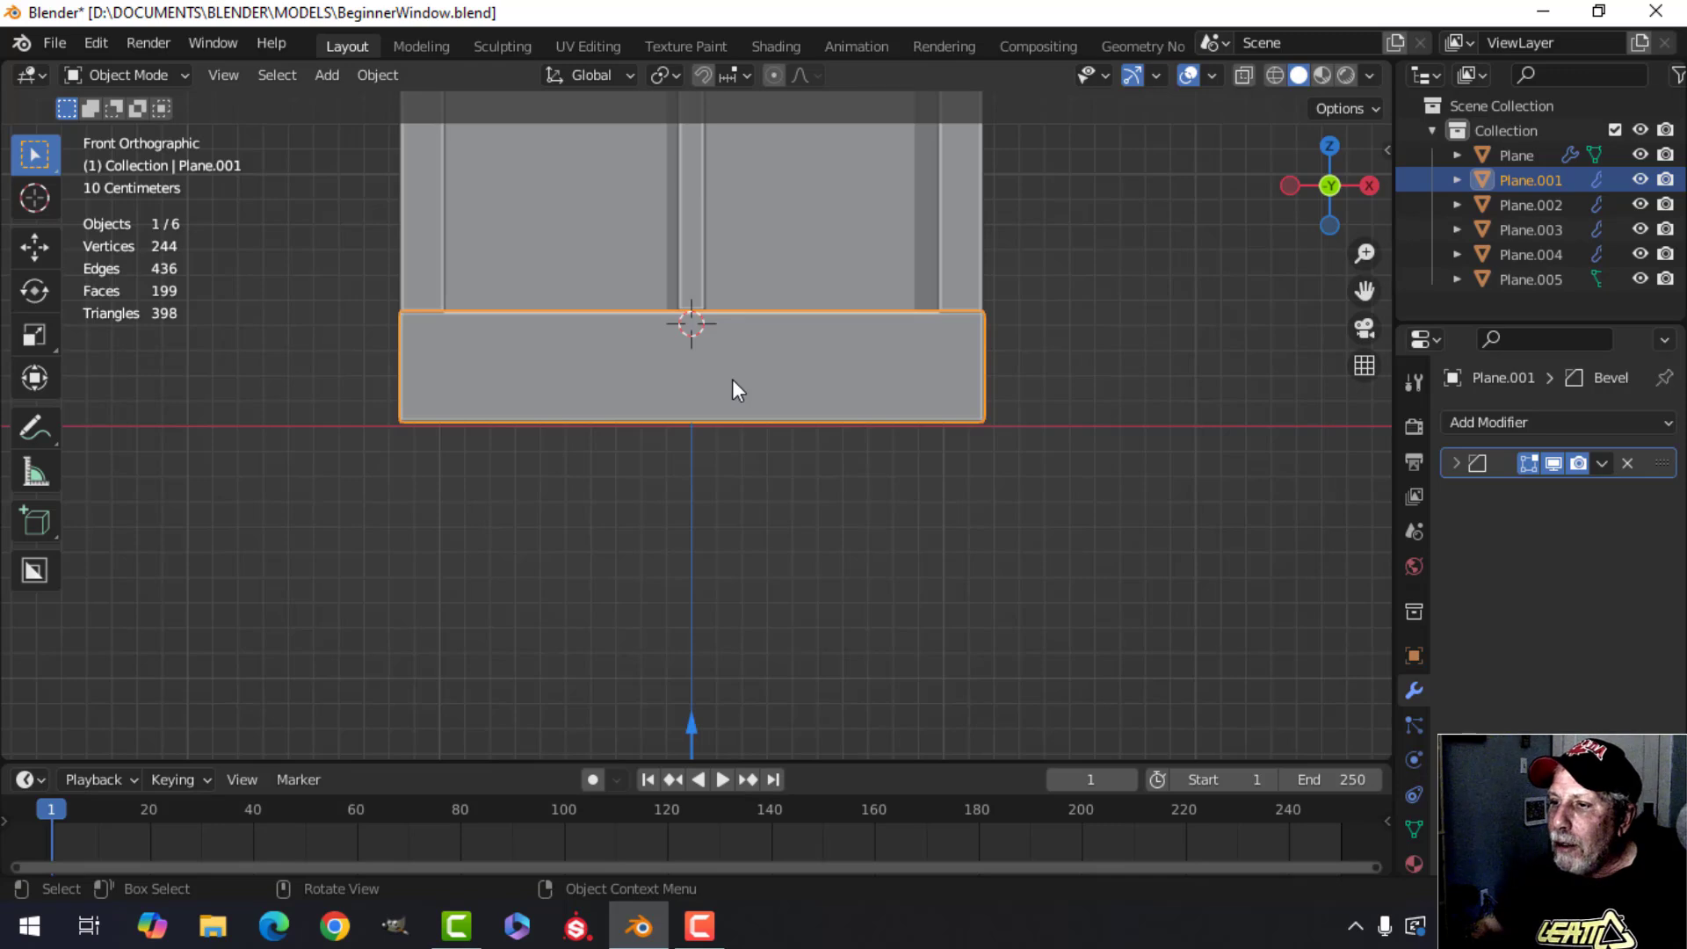
pyautogui.press('Tab')
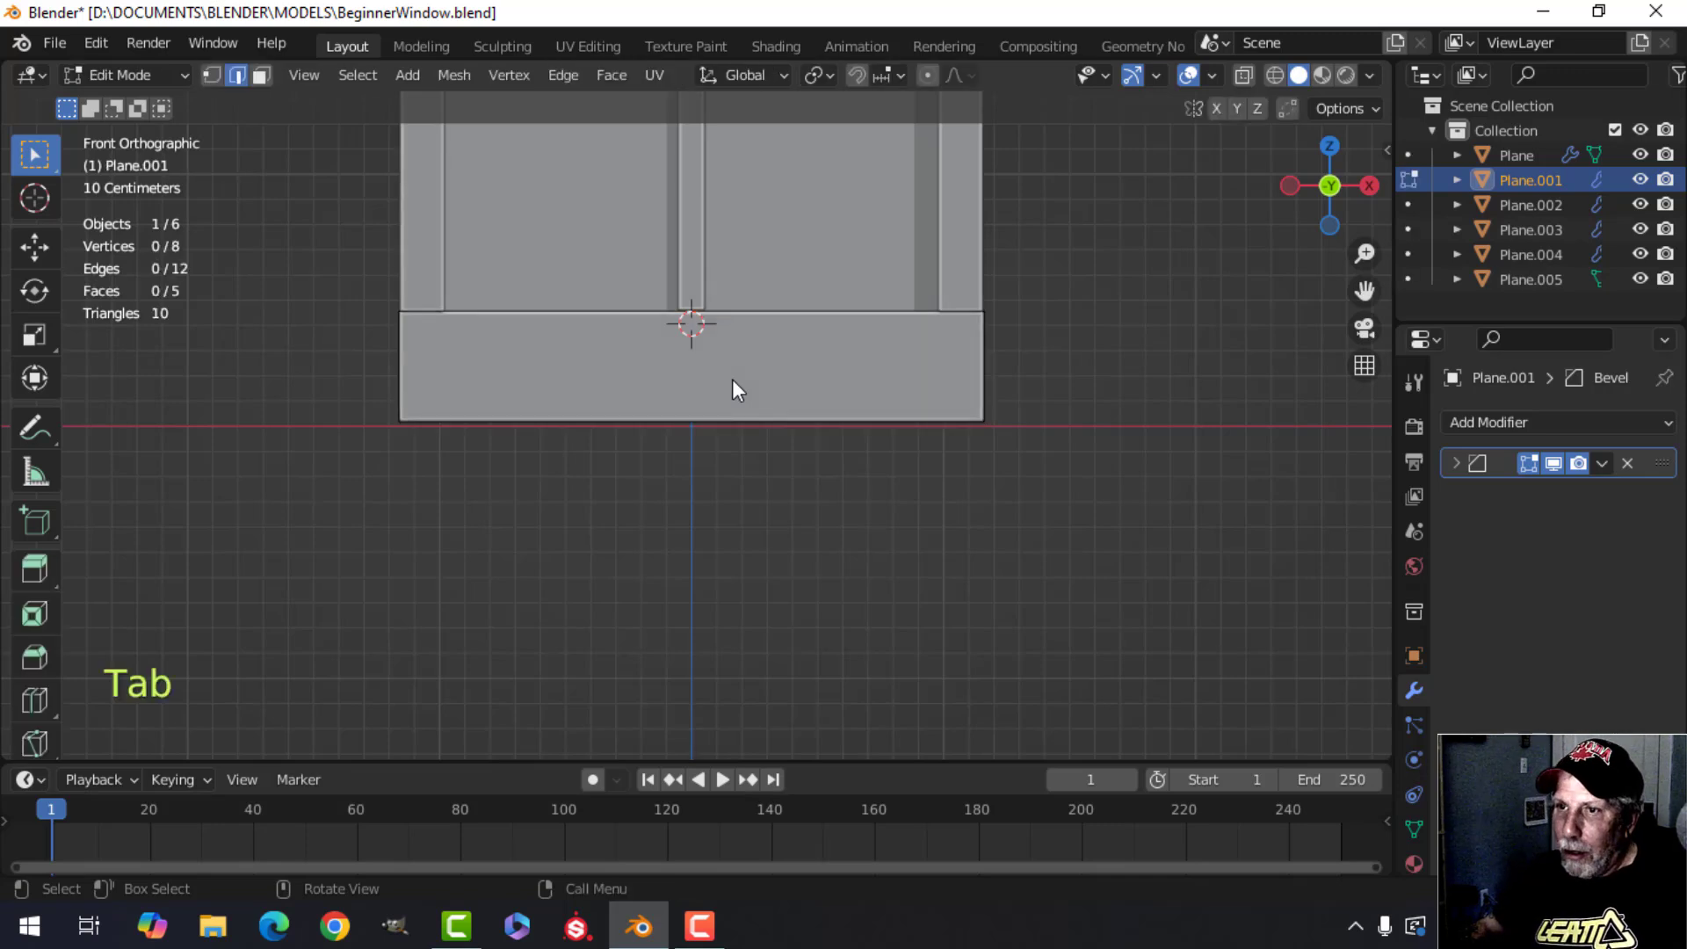
# Snap the 3D cursor to the centre of the bottom rail's front face, then return to Object Mode and deselect all.
pyautogui.press('3')
pyautogui.click(693, 372)
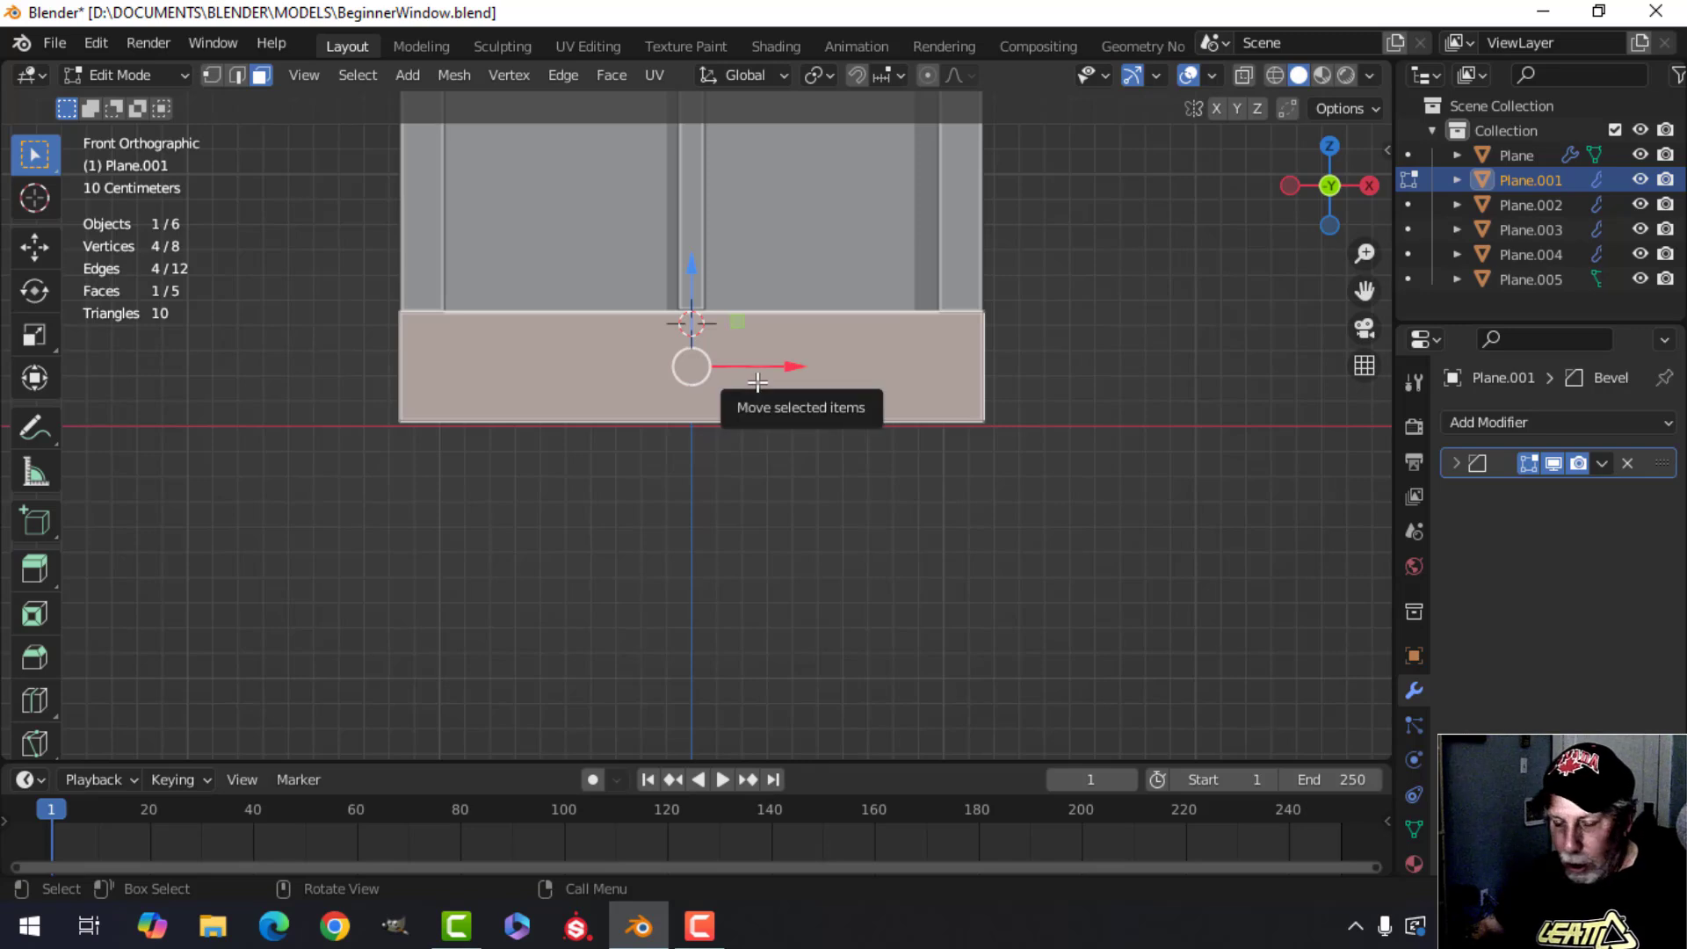
pyautogui.hotkey('shift', 's')
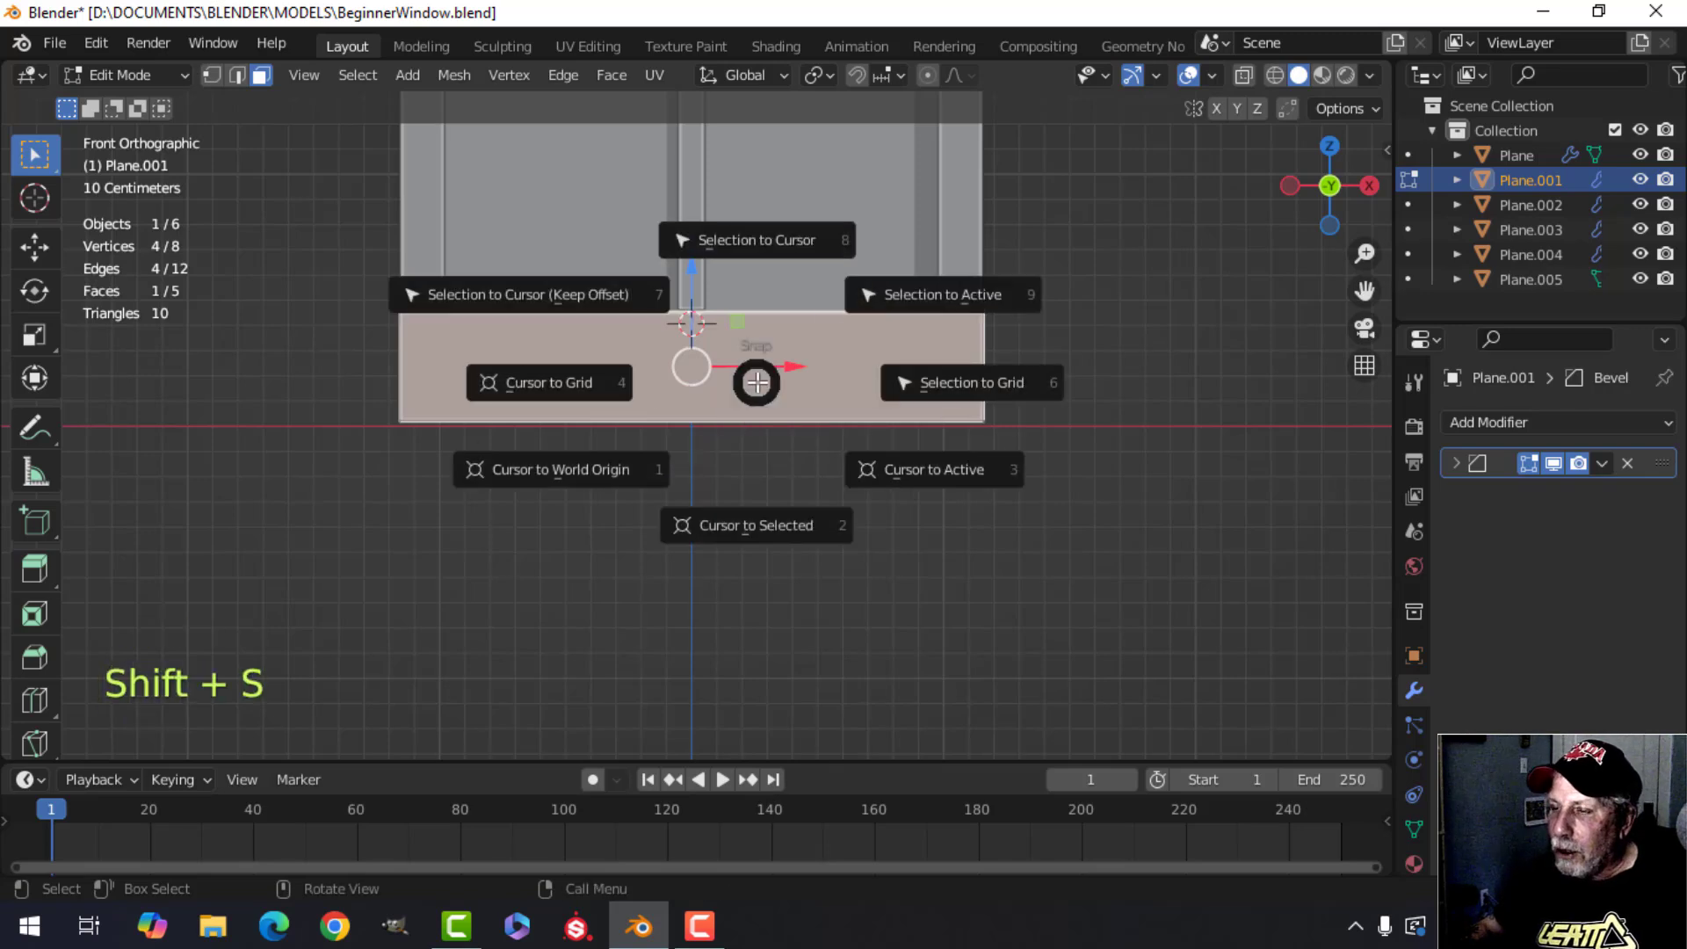
pyautogui.click(719, 529)
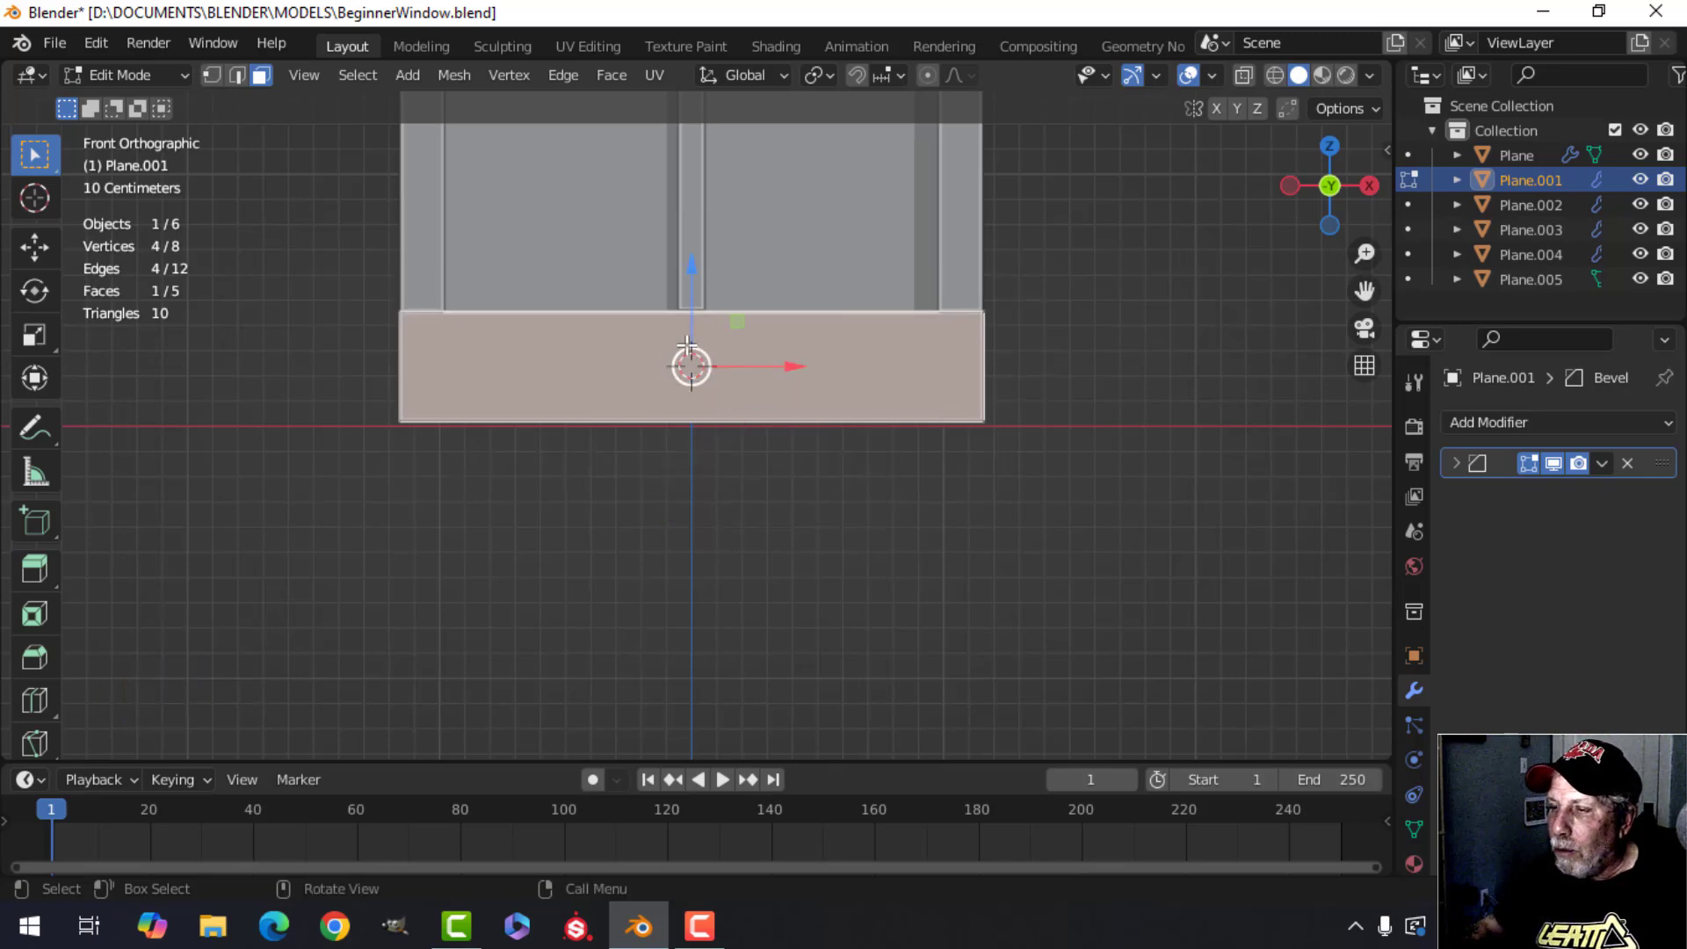
pyautogui.press('Tab')
pyautogui.hotkey('alt', 'a')
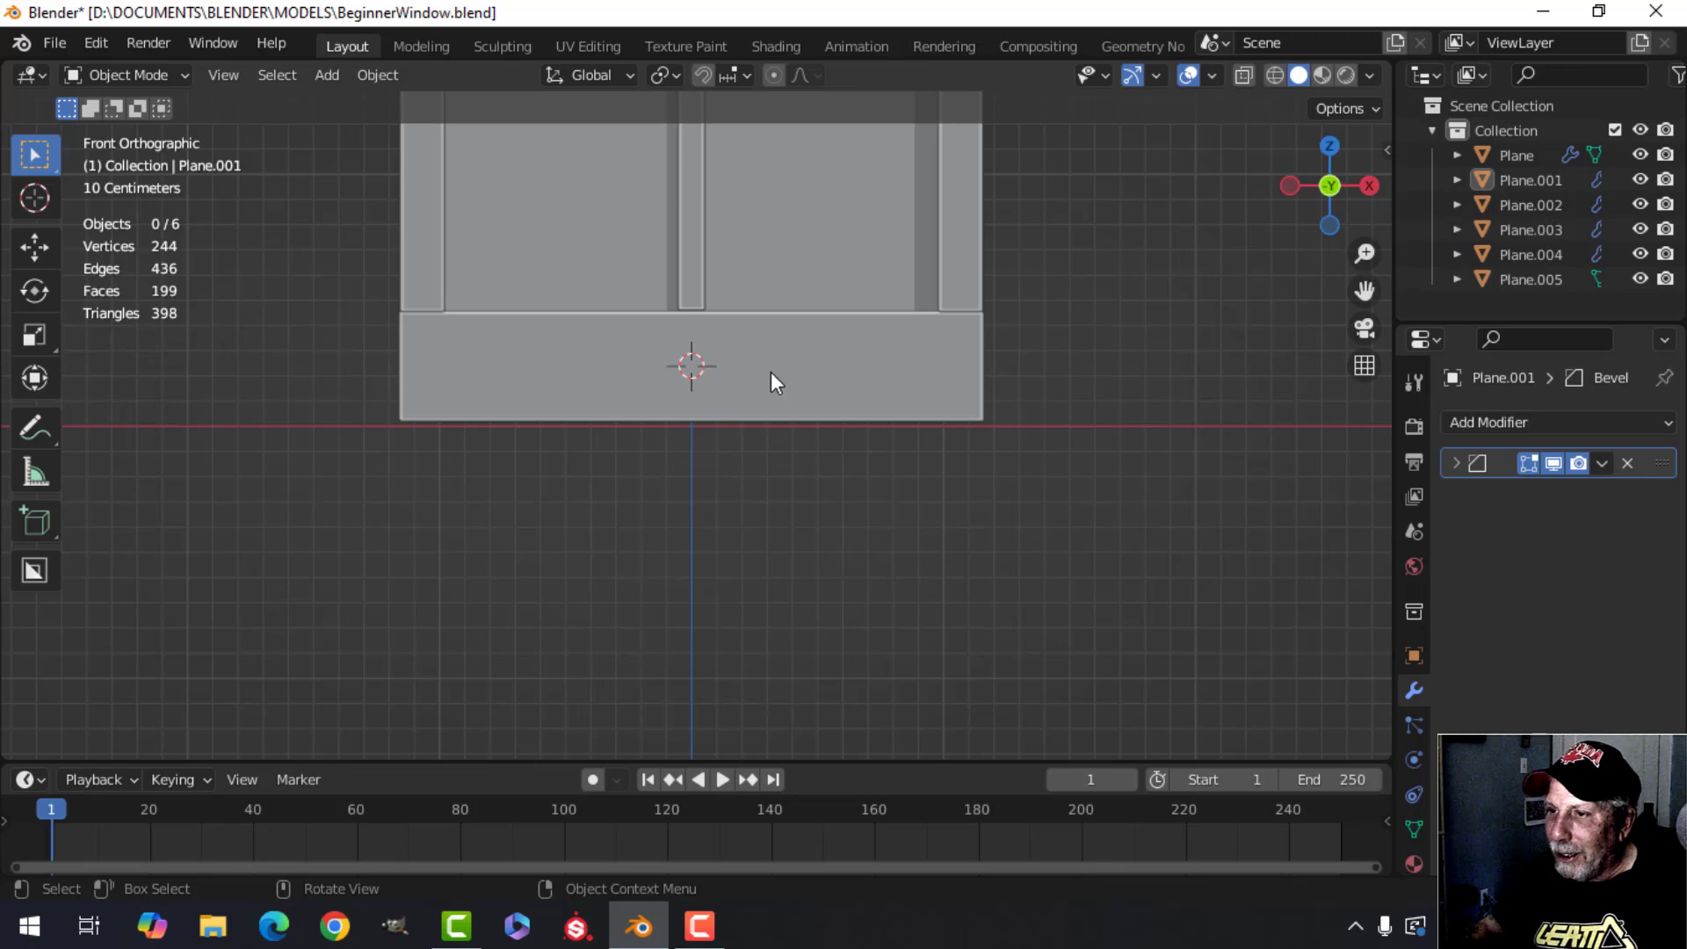
# Add a circle mesh at the cursor and set its vertex count to 18.
pyautogui.keyDown('shift'); pyautogui.moveTo(833, 365); pyautogui.dragTo(782, 382, button='middle'); pyautogui.keyUp('shift')
pyautogui.scroll(-1, 798, 376)
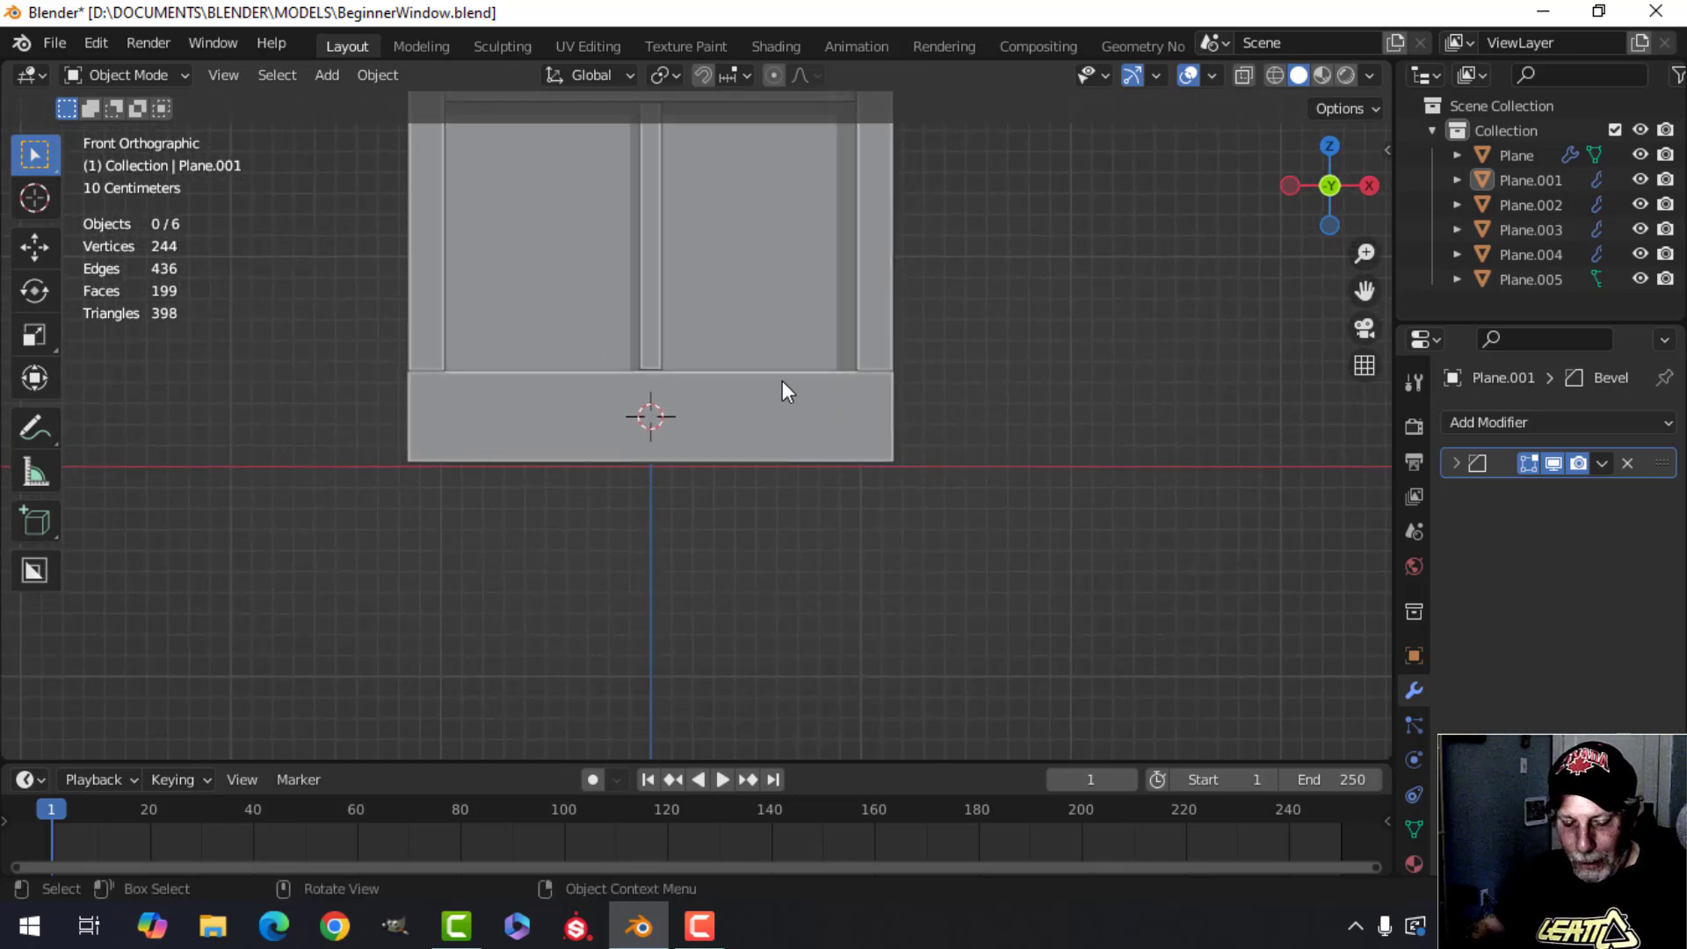
pyautogui.hotkey('shift', 'a')
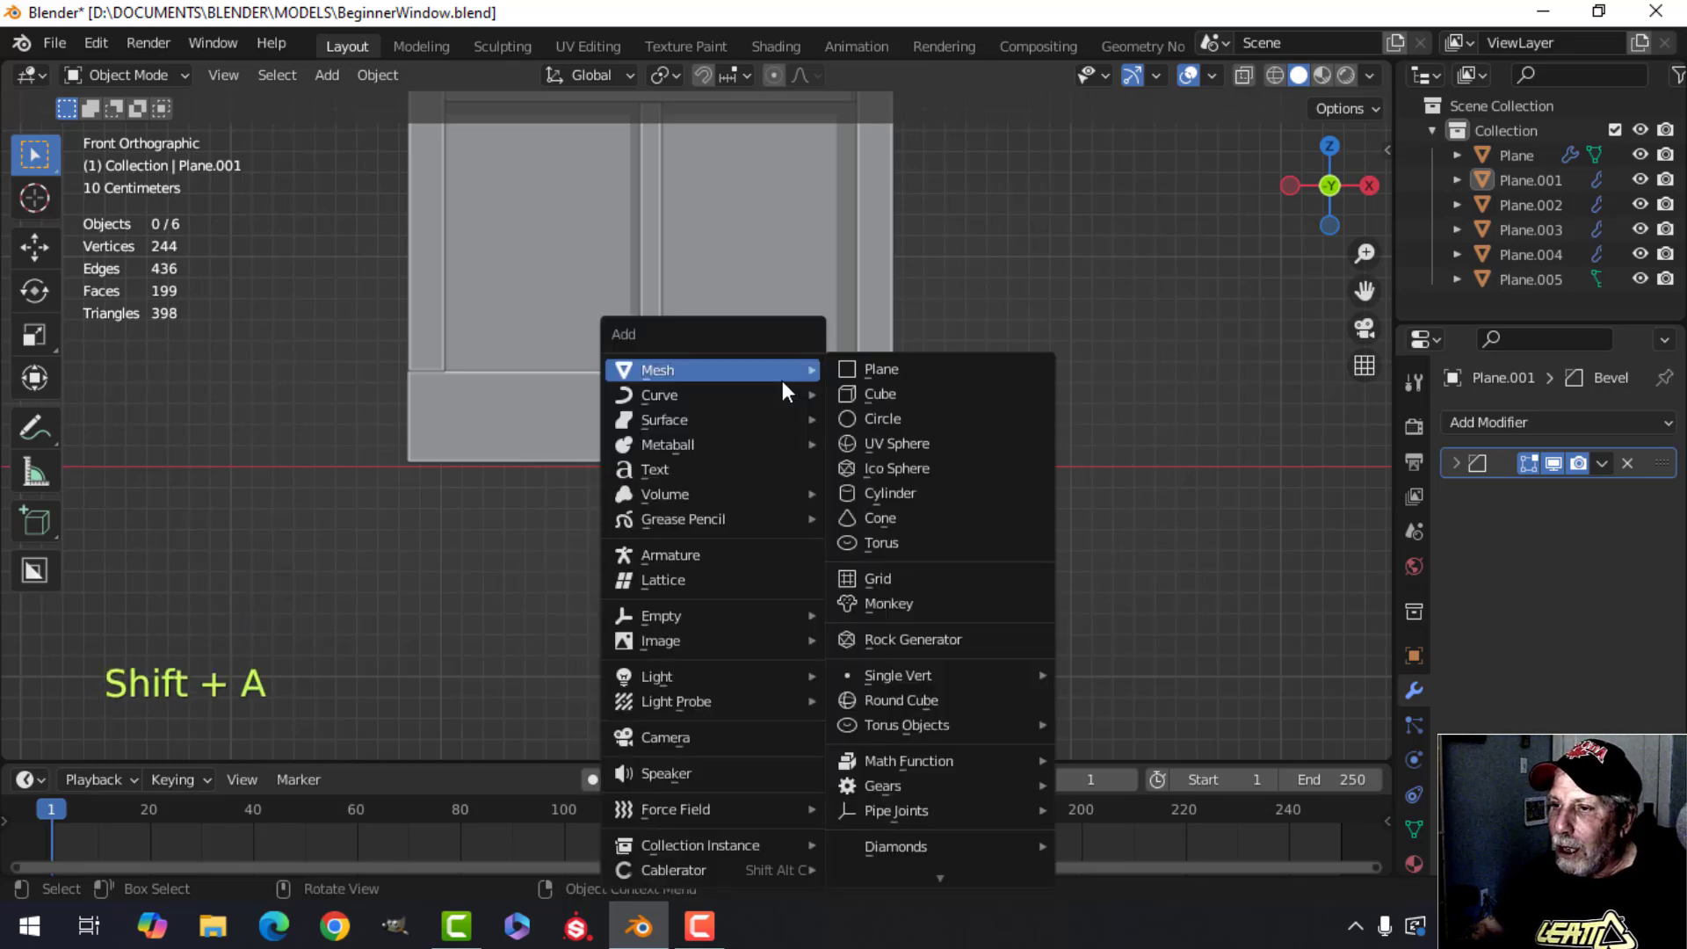
pyautogui.click(861, 414)
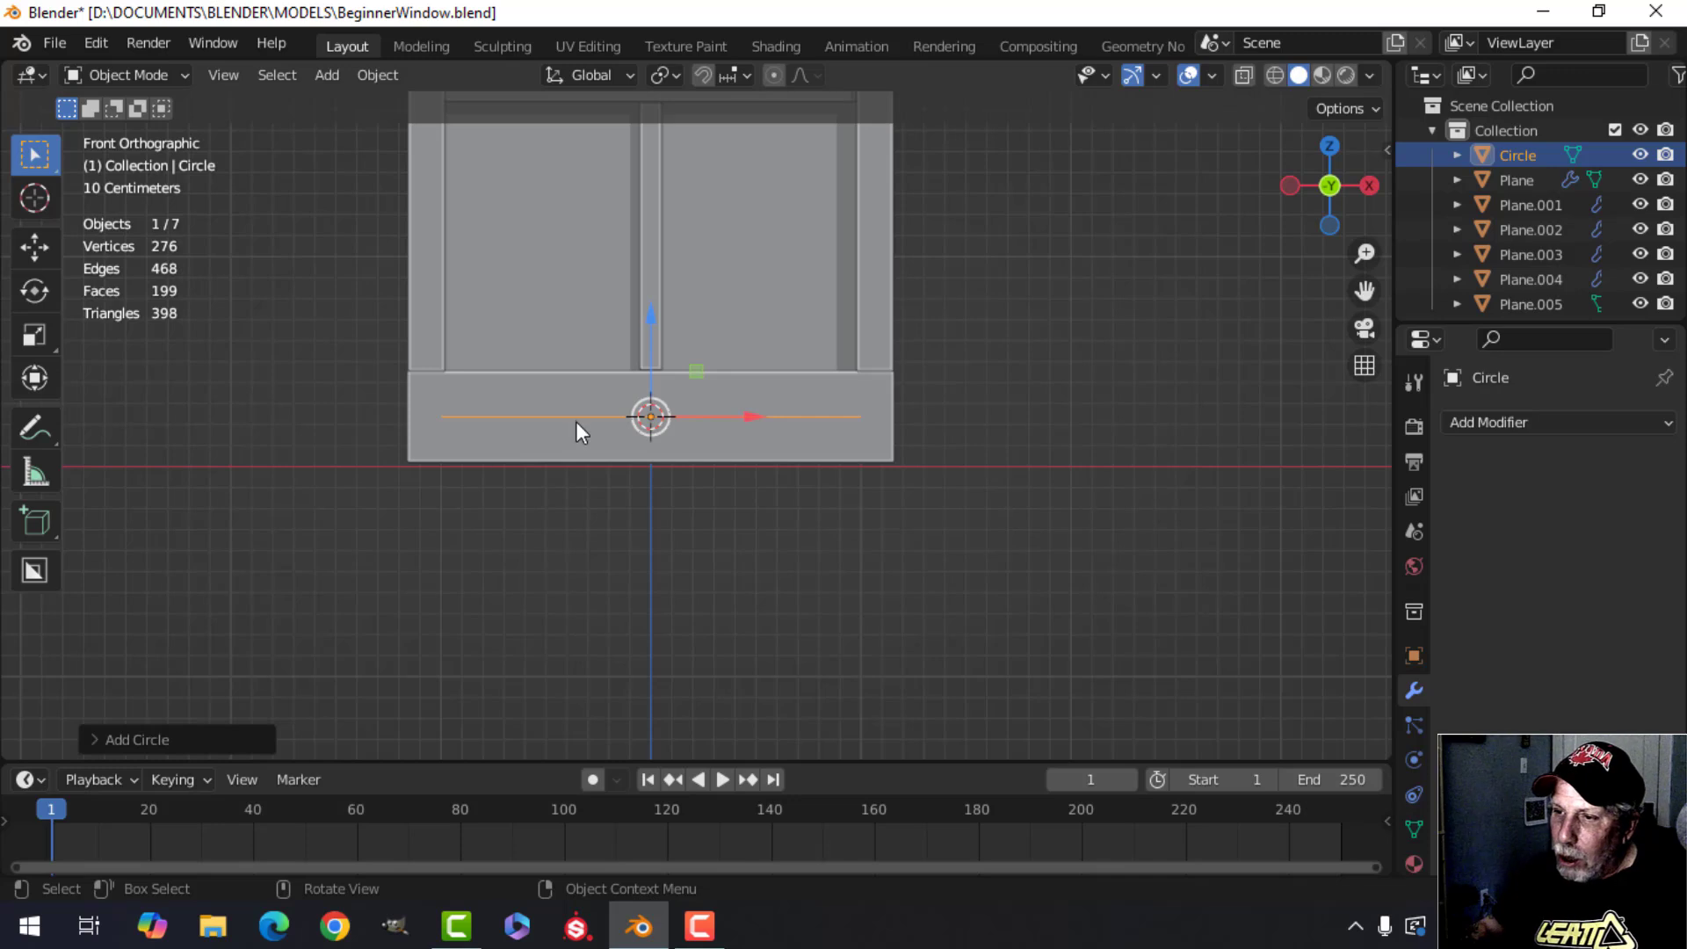
pyautogui.click(137, 742)
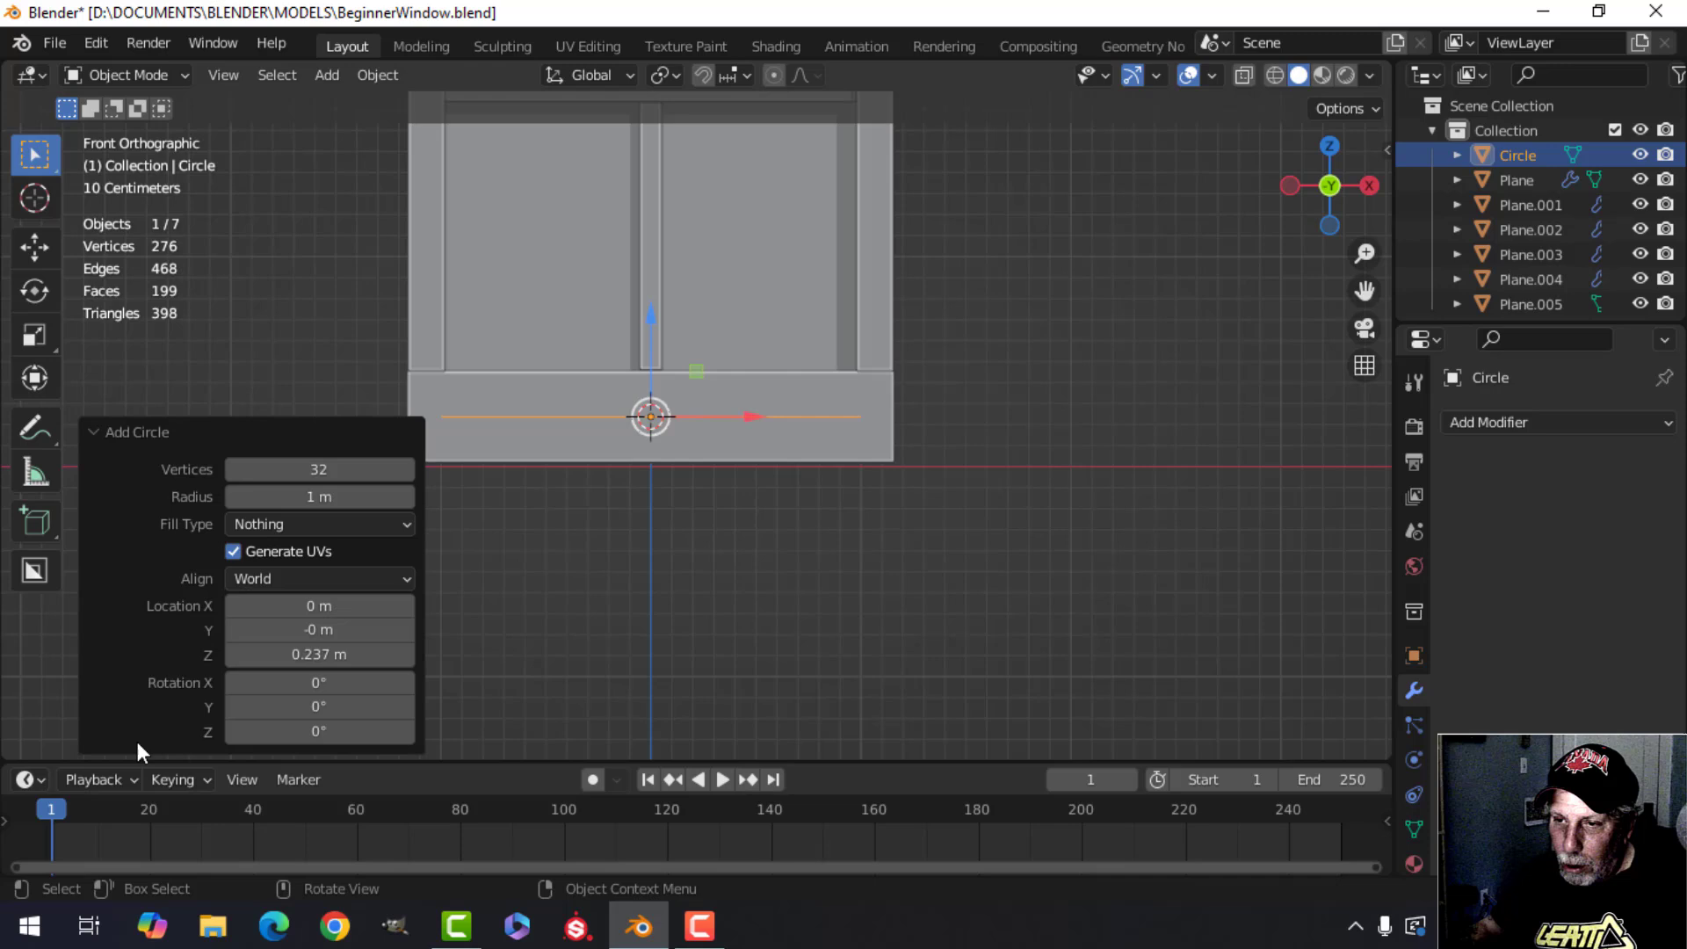
pyautogui.click(323, 474)
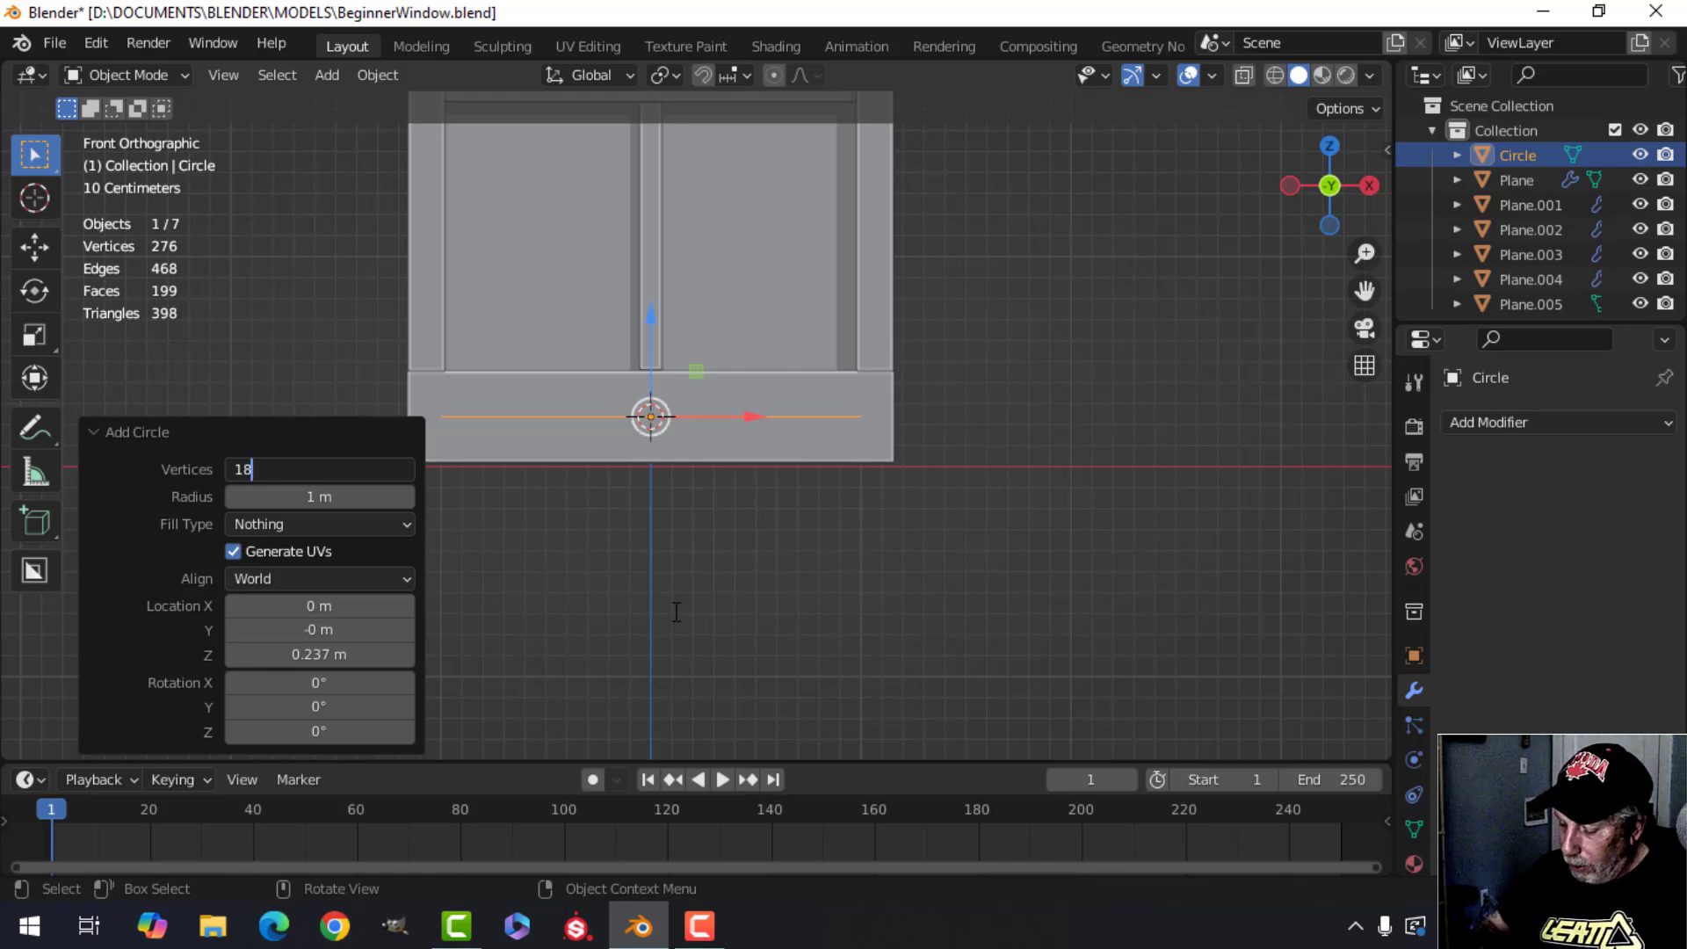
pyautogui.write('18')
pyautogui.press('Return')
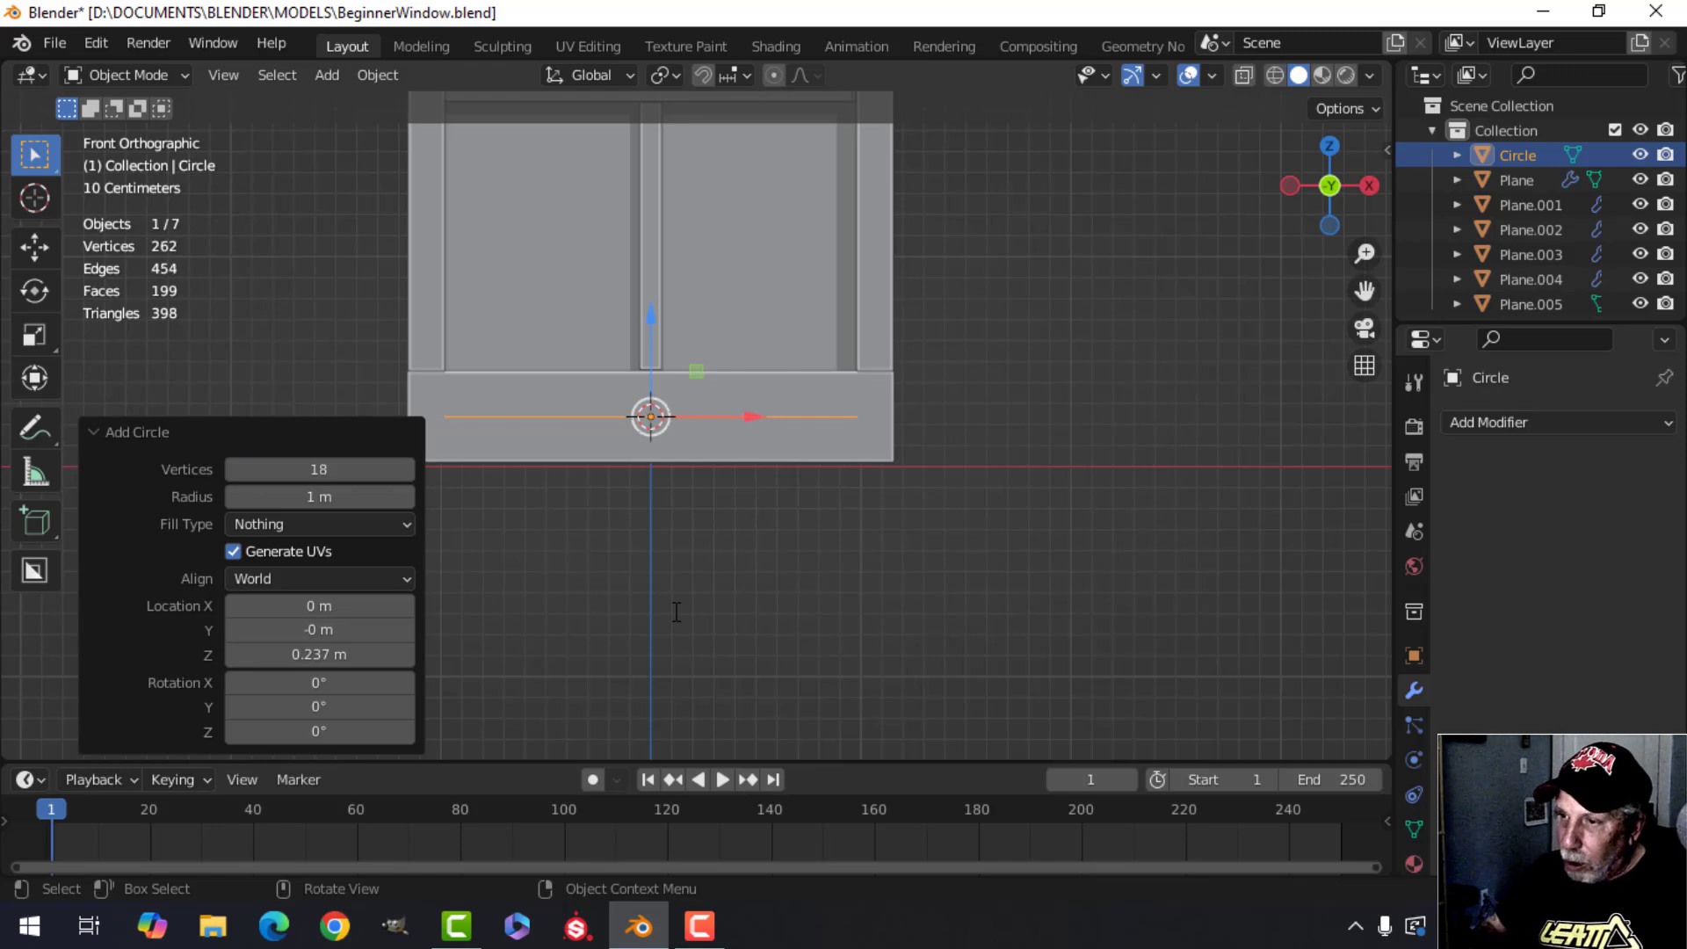
# Enter Edit Mode on the circle, select all its vertices and scale it down to about 0.27.
pyautogui.click(253, 435)
pyautogui.moveTo(340, 457); pyautogui.dragTo(844, 573, button='middle')
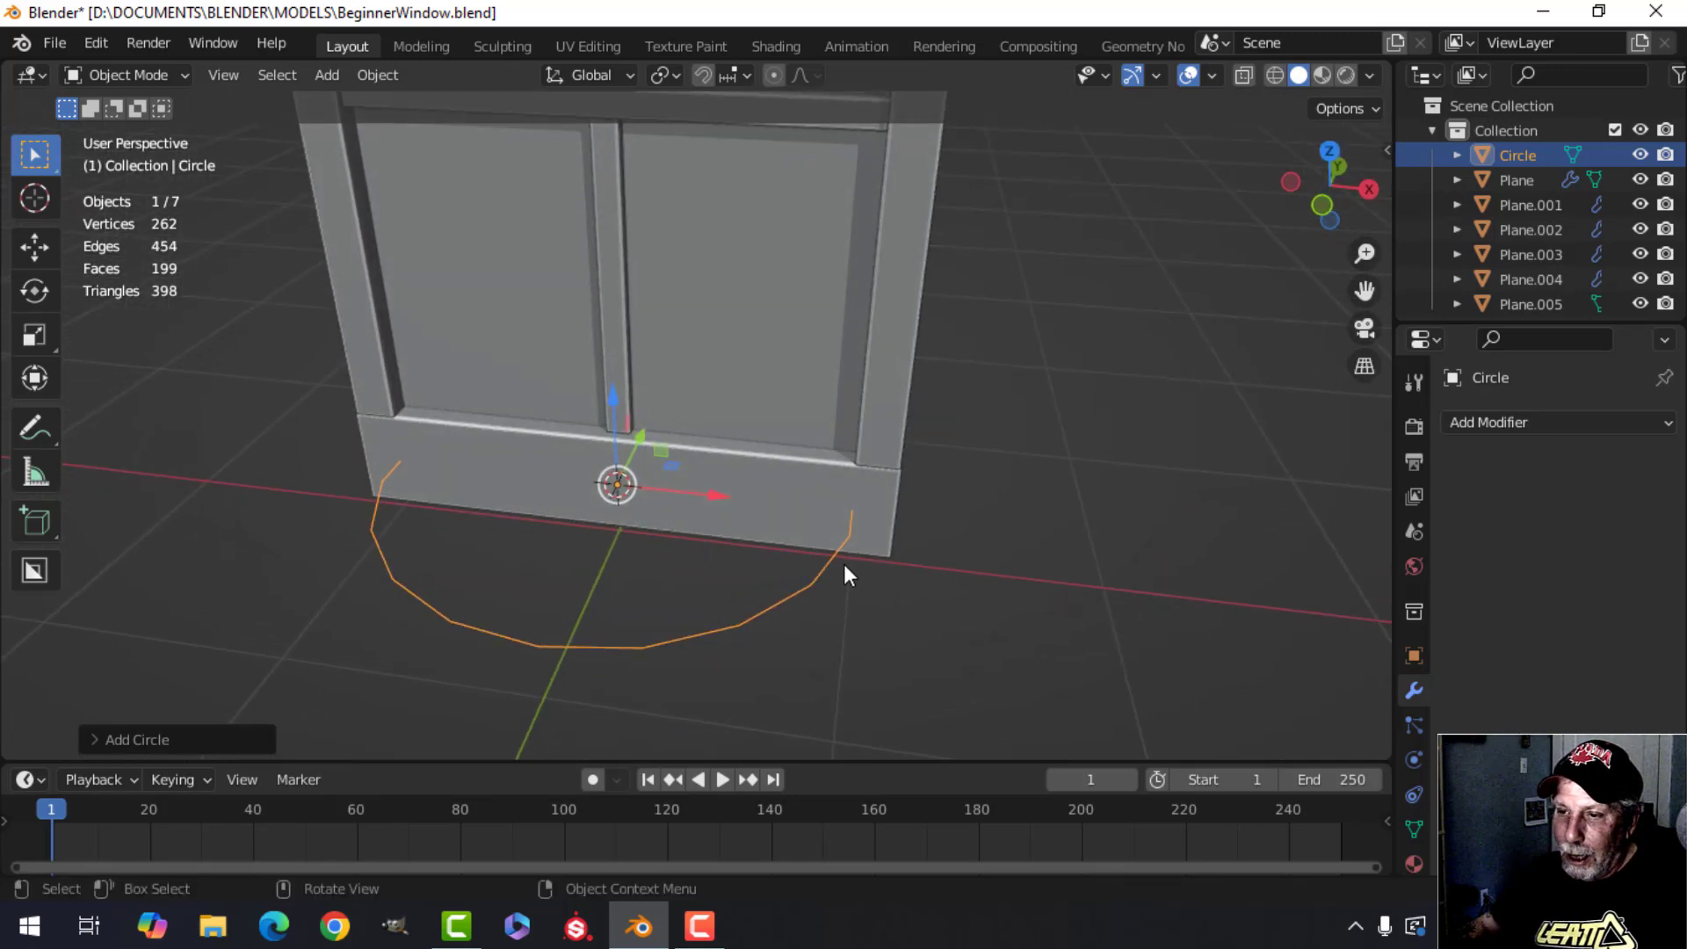
pyautogui.press('Tab')
pyautogui.press('1')
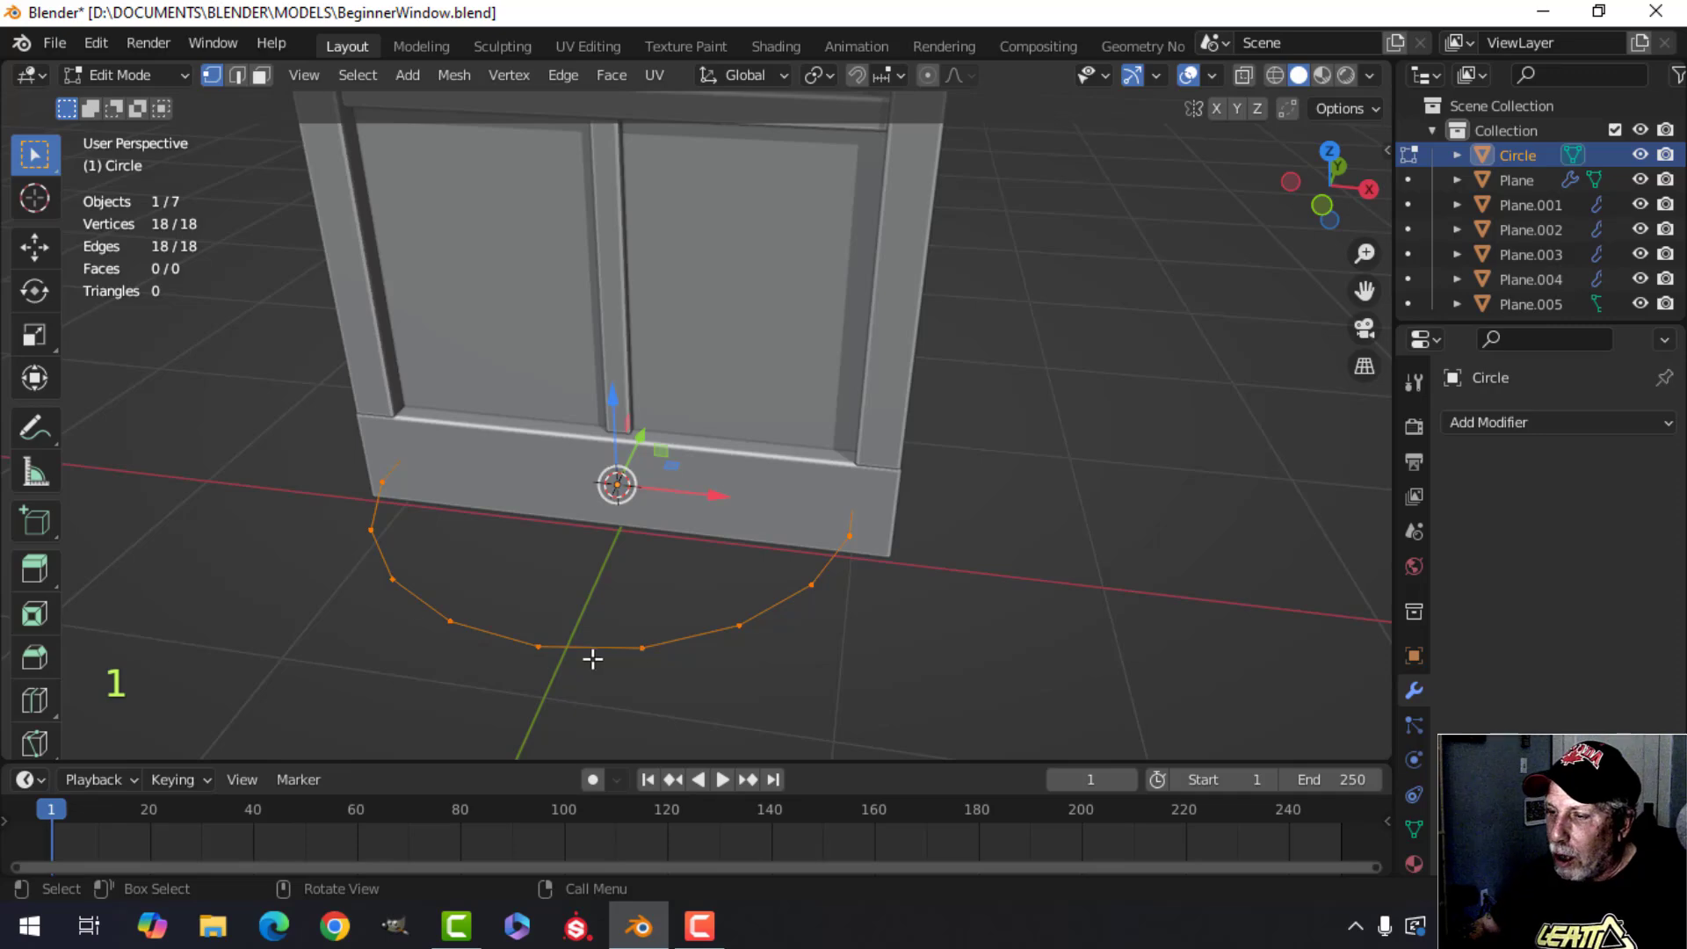
pyautogui.press('a')
pyautogui.moveTo(754, 622); pyautogui.dragTo(691, 403, button='middle')
pyautogui.moveTo(691, 404); pyautogui.dragTo(514, 437)
pyautogui.keyDown('shift'); pyautogui.moveTo(515, 438); pyautogui.dragTo(770, 497, button='middle'); pyautogui.keyUp('shift')
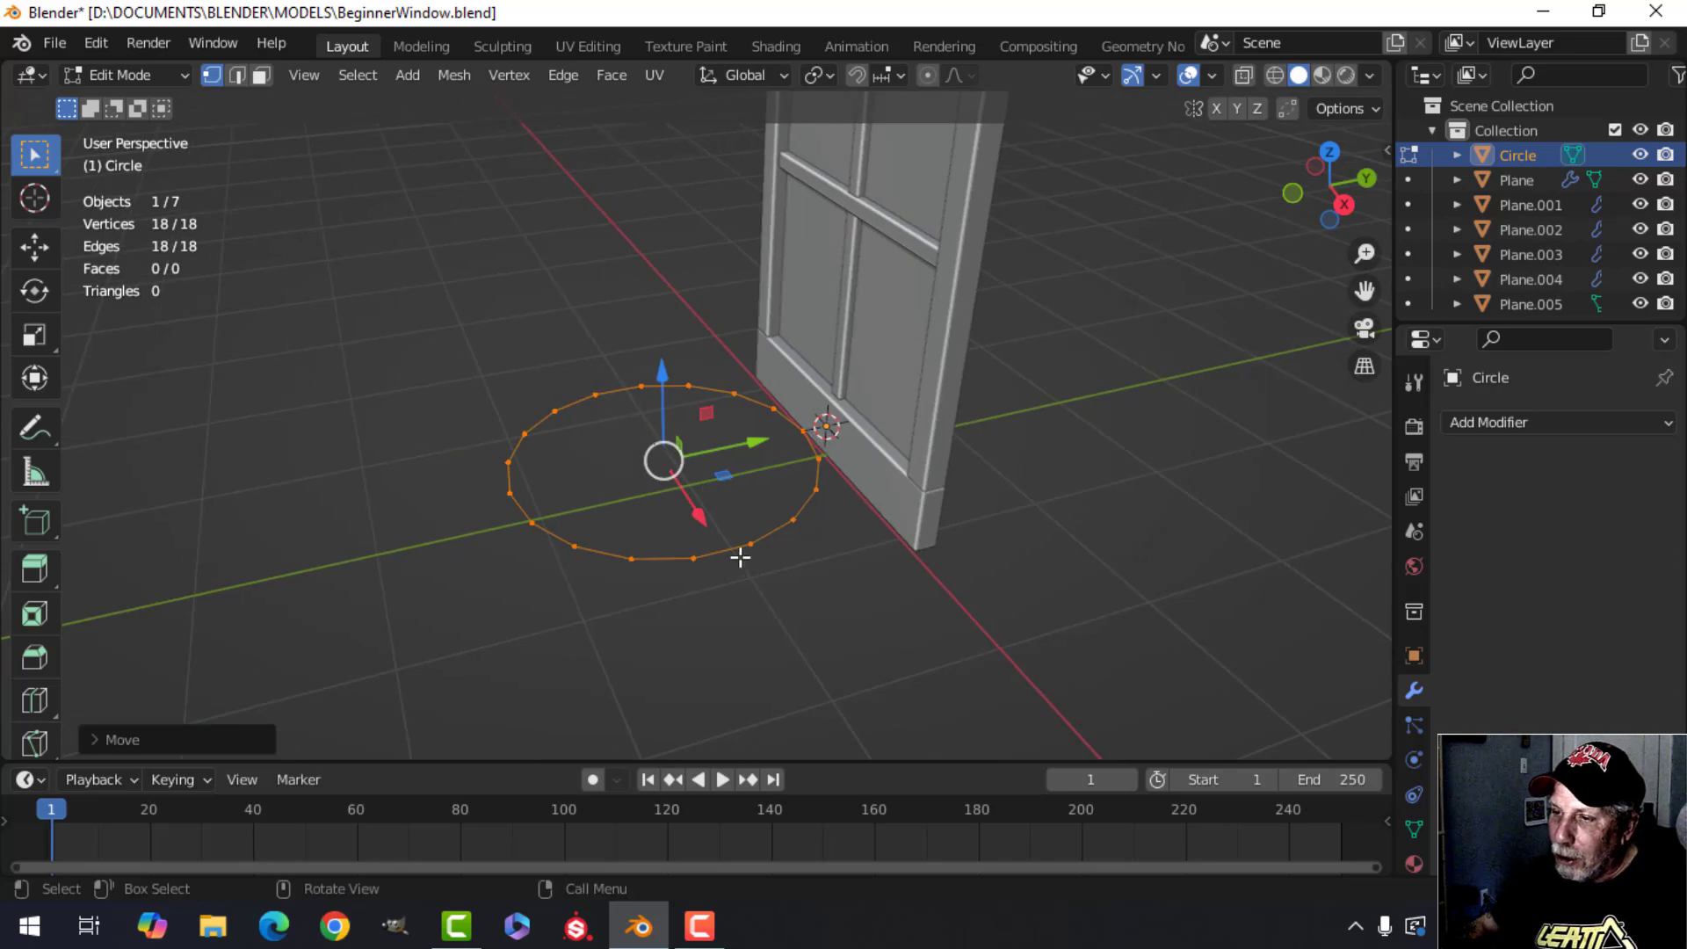
pyautogui.moveTo(740, 557); pyautogui.dragTo(801, 544, button='middle')
pyautogui.scroll(2, 731, 592)
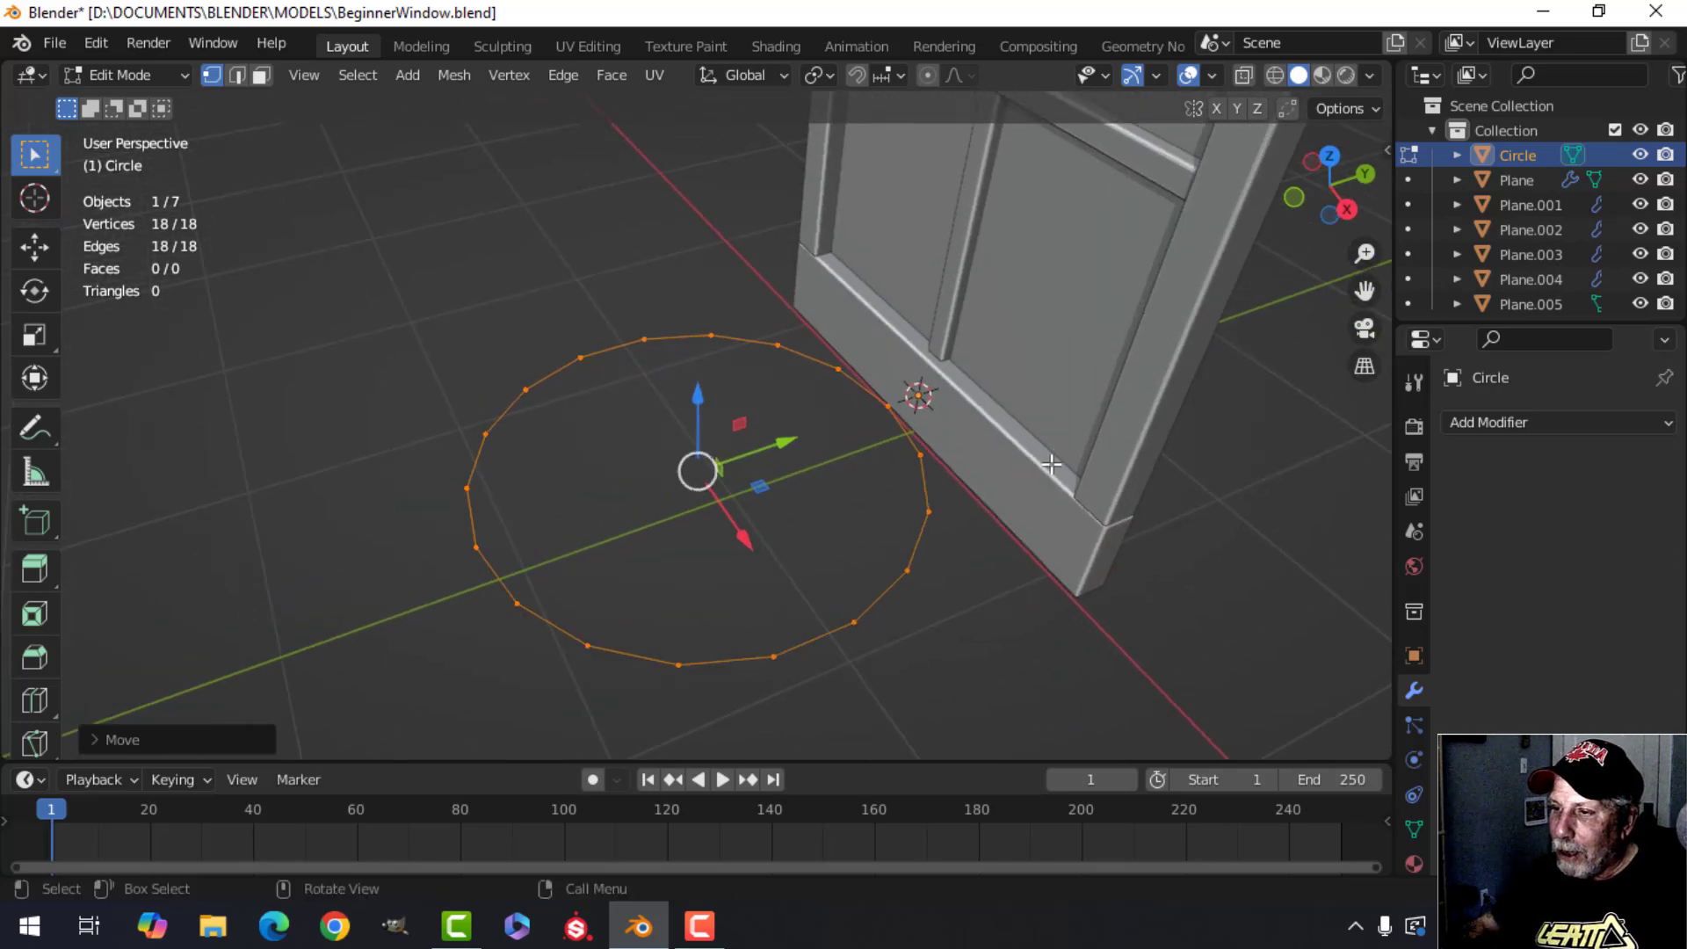
pyautogui.press('s')
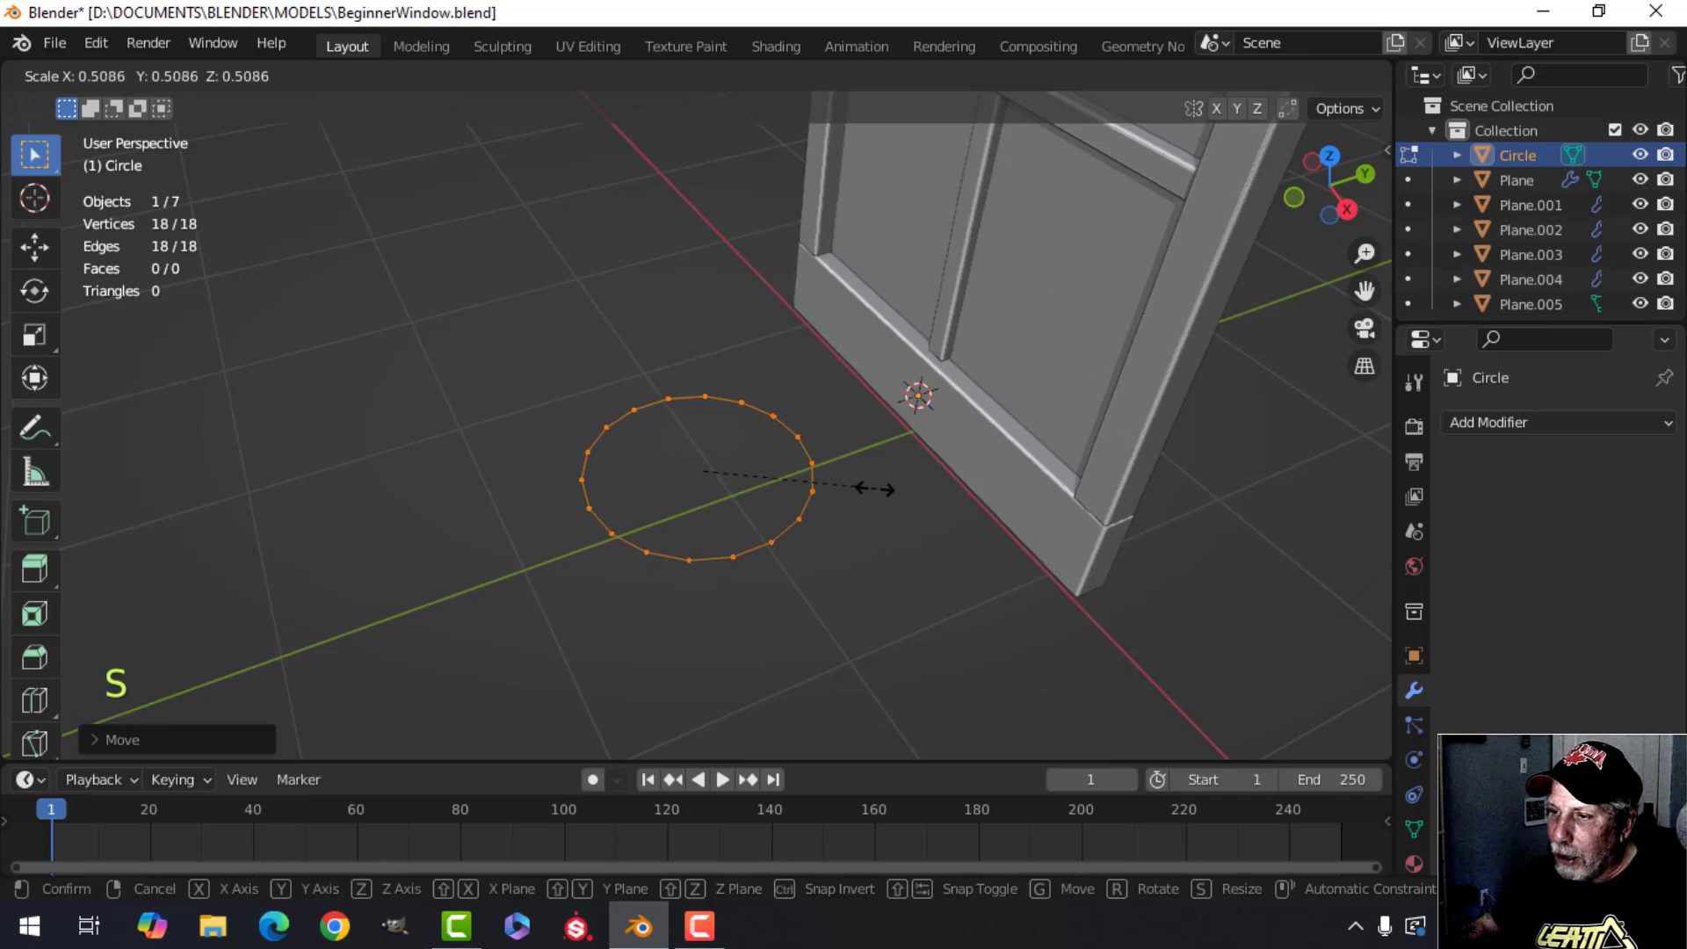
pyautogui.click(788, 498)
# In front view, rotate the circle 90° about the Y axis.
pyautogui.press('KP_1')
pyautogui.scroll(1, 799, 493)
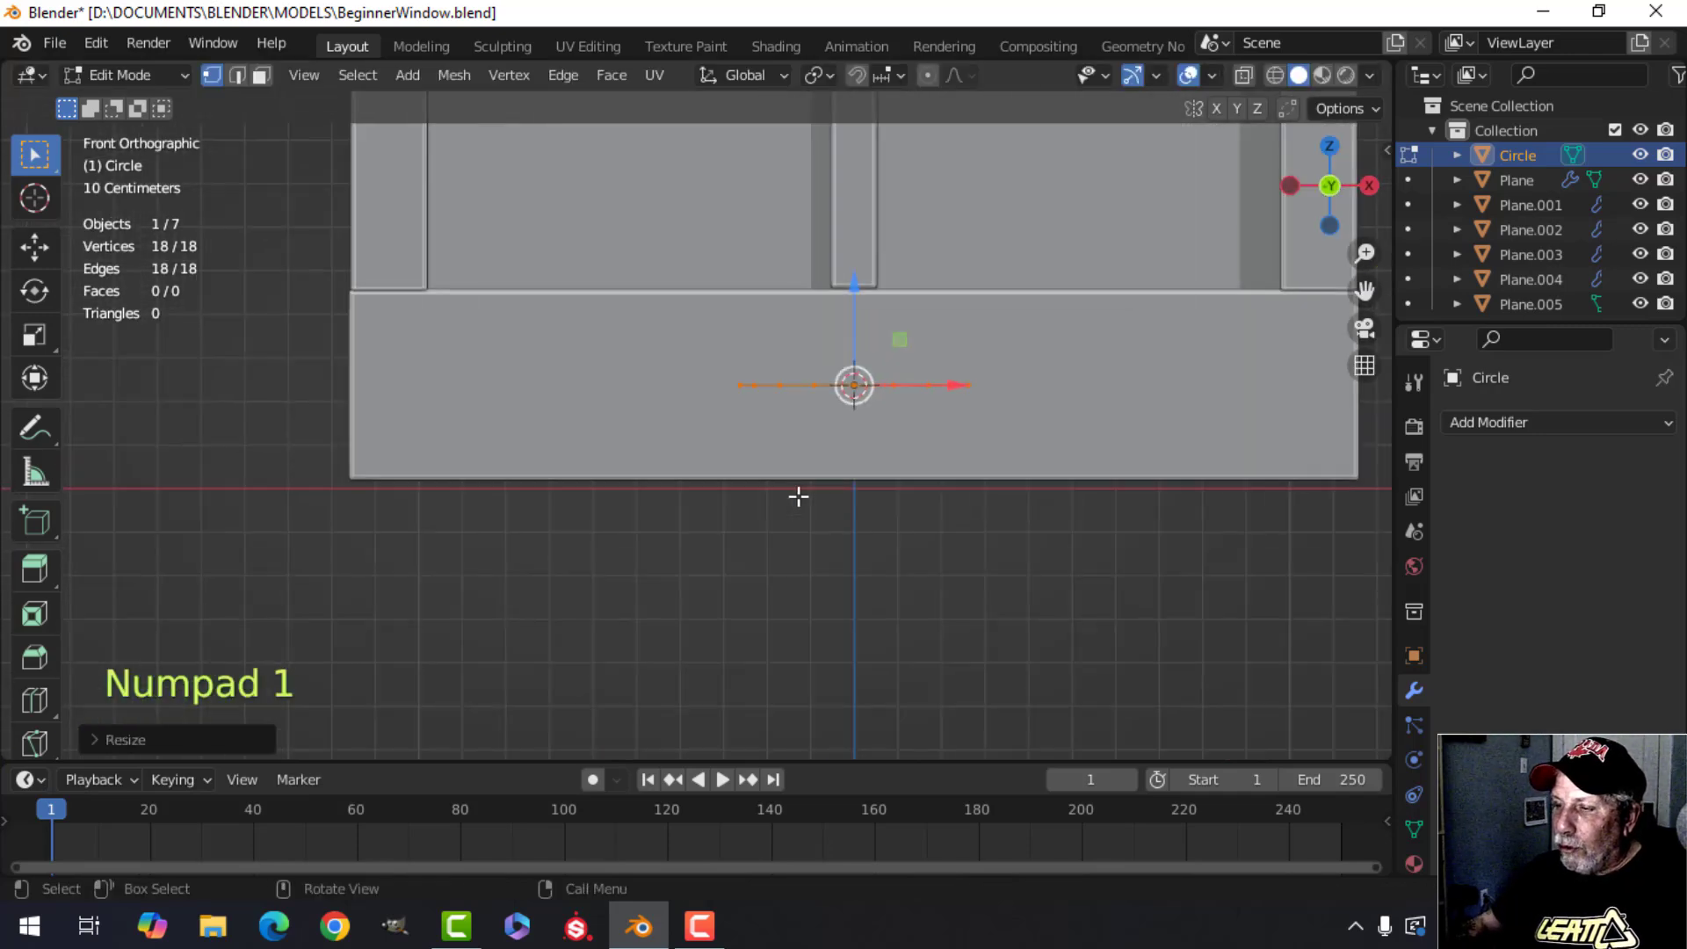
pyautogui.keyDown('shift'); pyautogui.moveTo(799, 493); pyautogui.dragTo(731, 474, button='middle'); pyautogui.keyUp('shift')
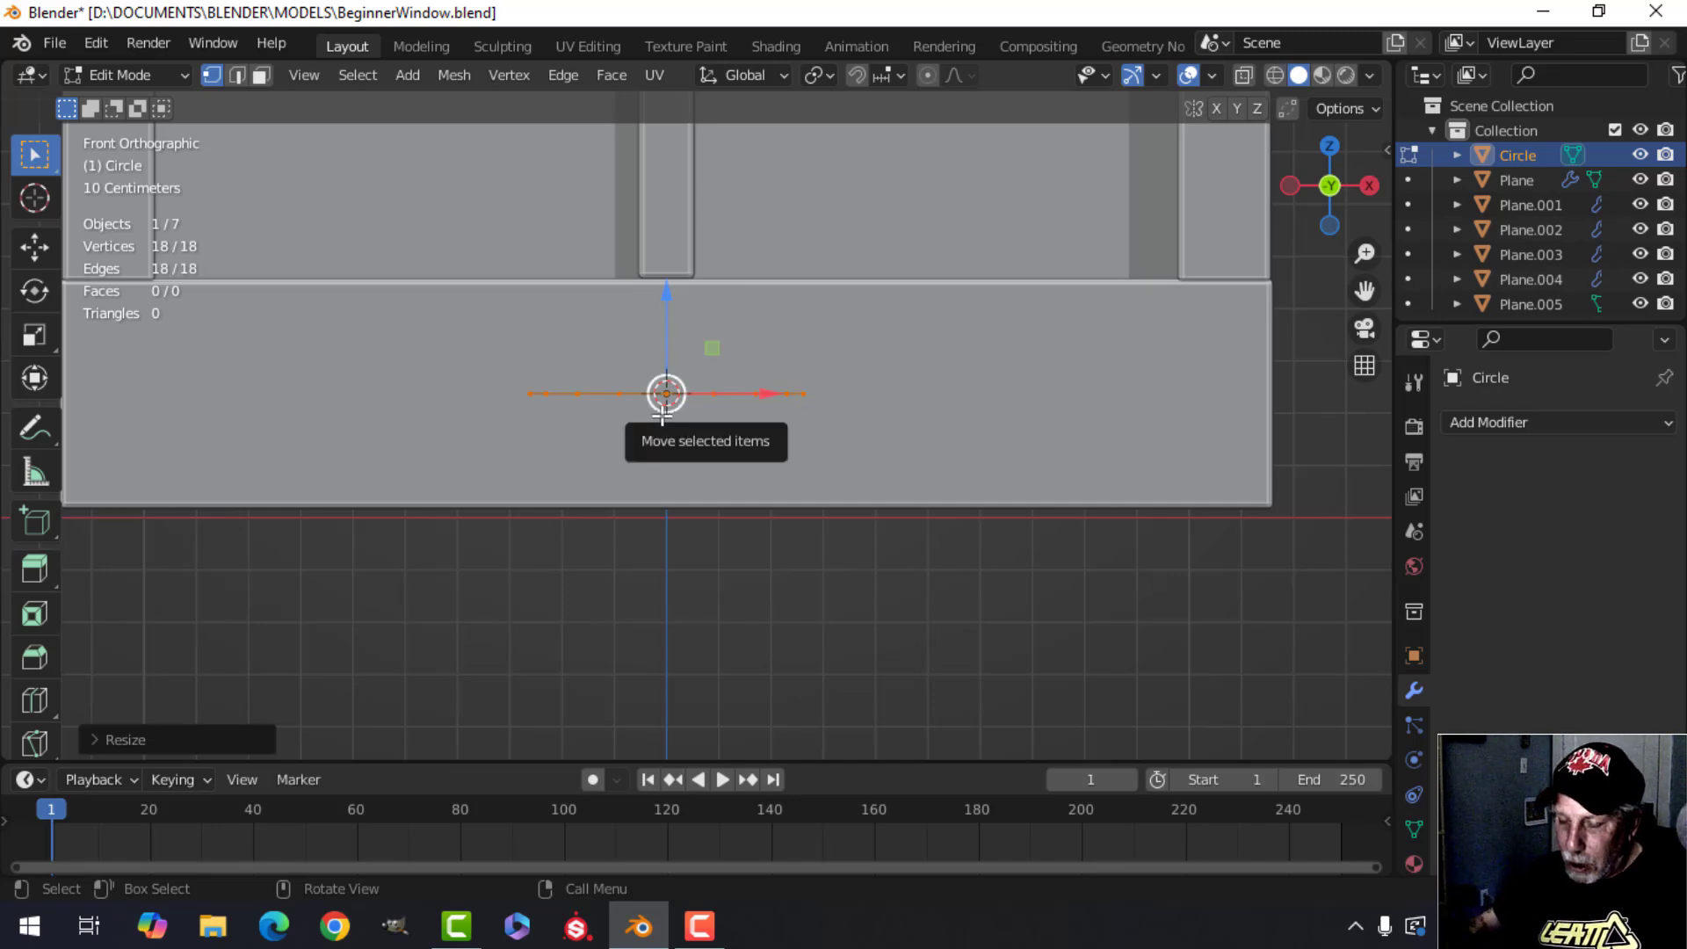
pyautogui.press('r')
pyautogui.press('y')
pyautogui.press('9')
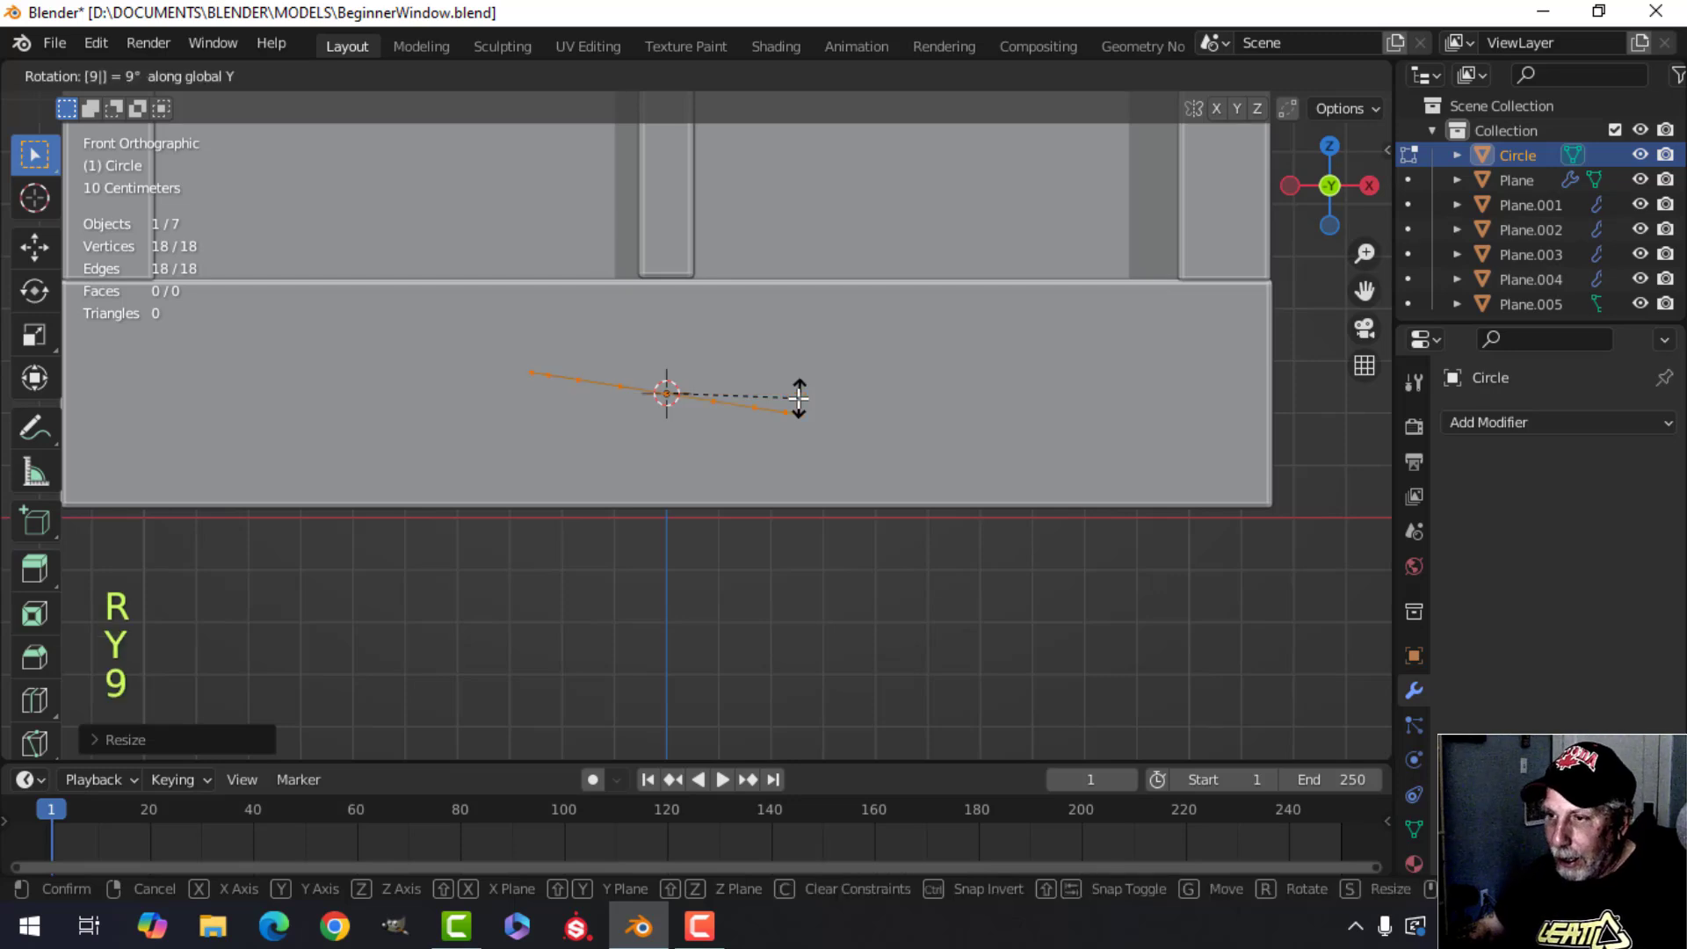
pyautogui.press('0')
pyautogui.click(799, 394)
# Scale the circle to about 0.32 and move it along X toward the rail's left end.
pyautogui.press('s')
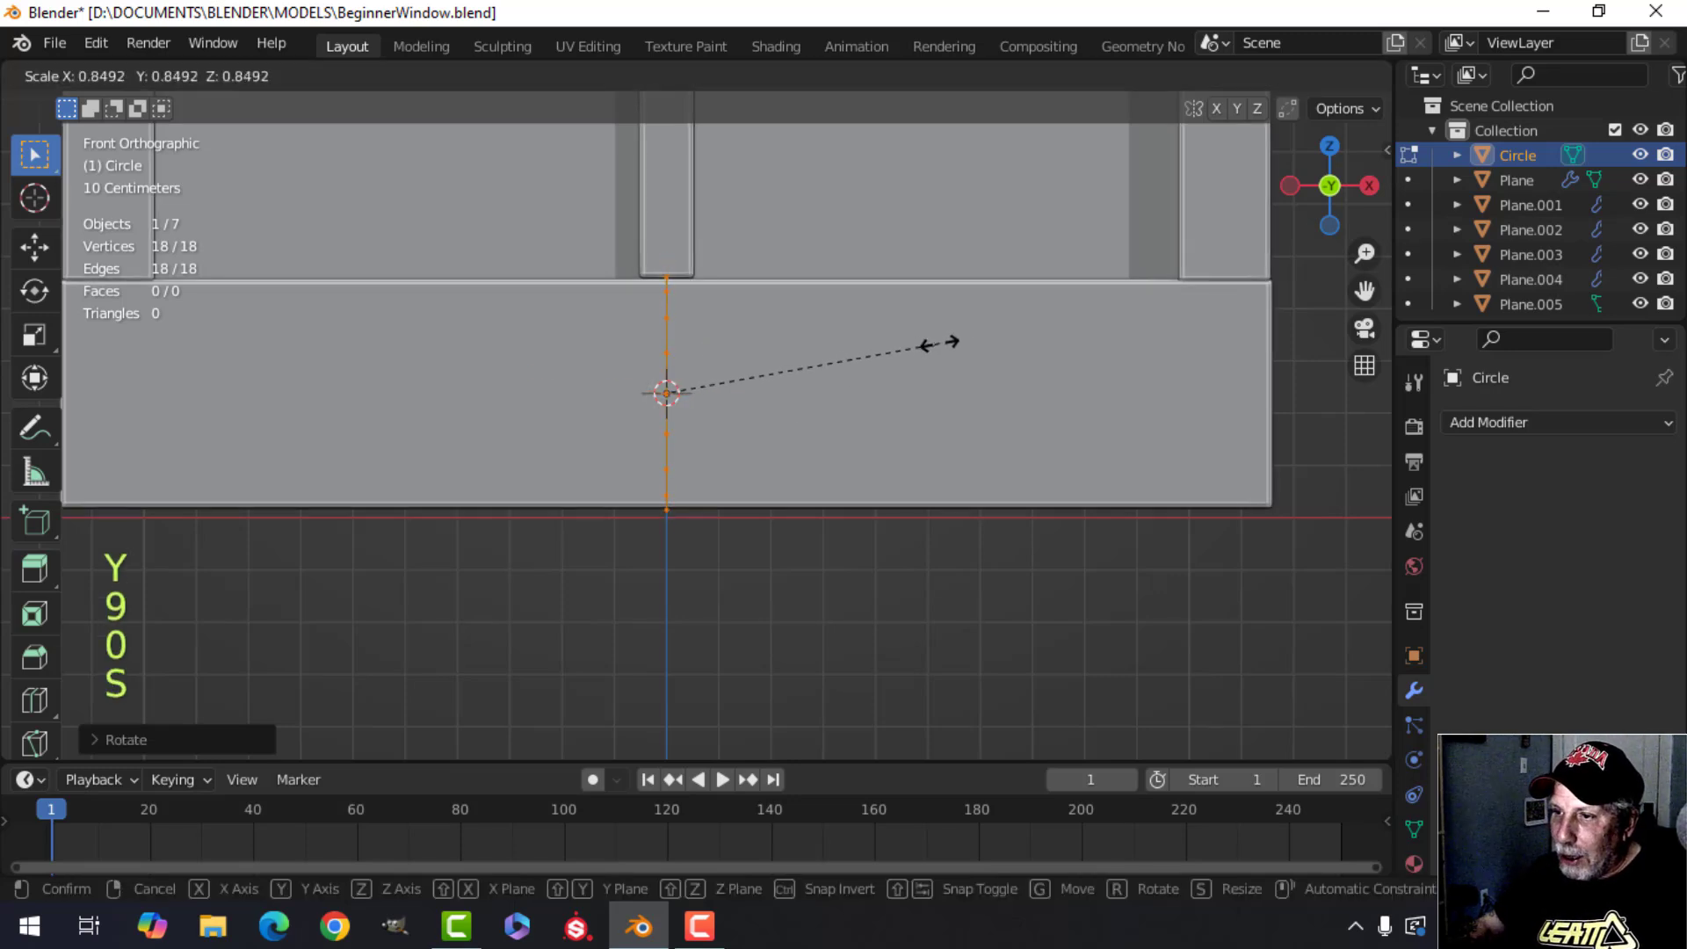
pyautogui.click(772, 400)
pyautogui.press('g')
pyautogui.press('x')
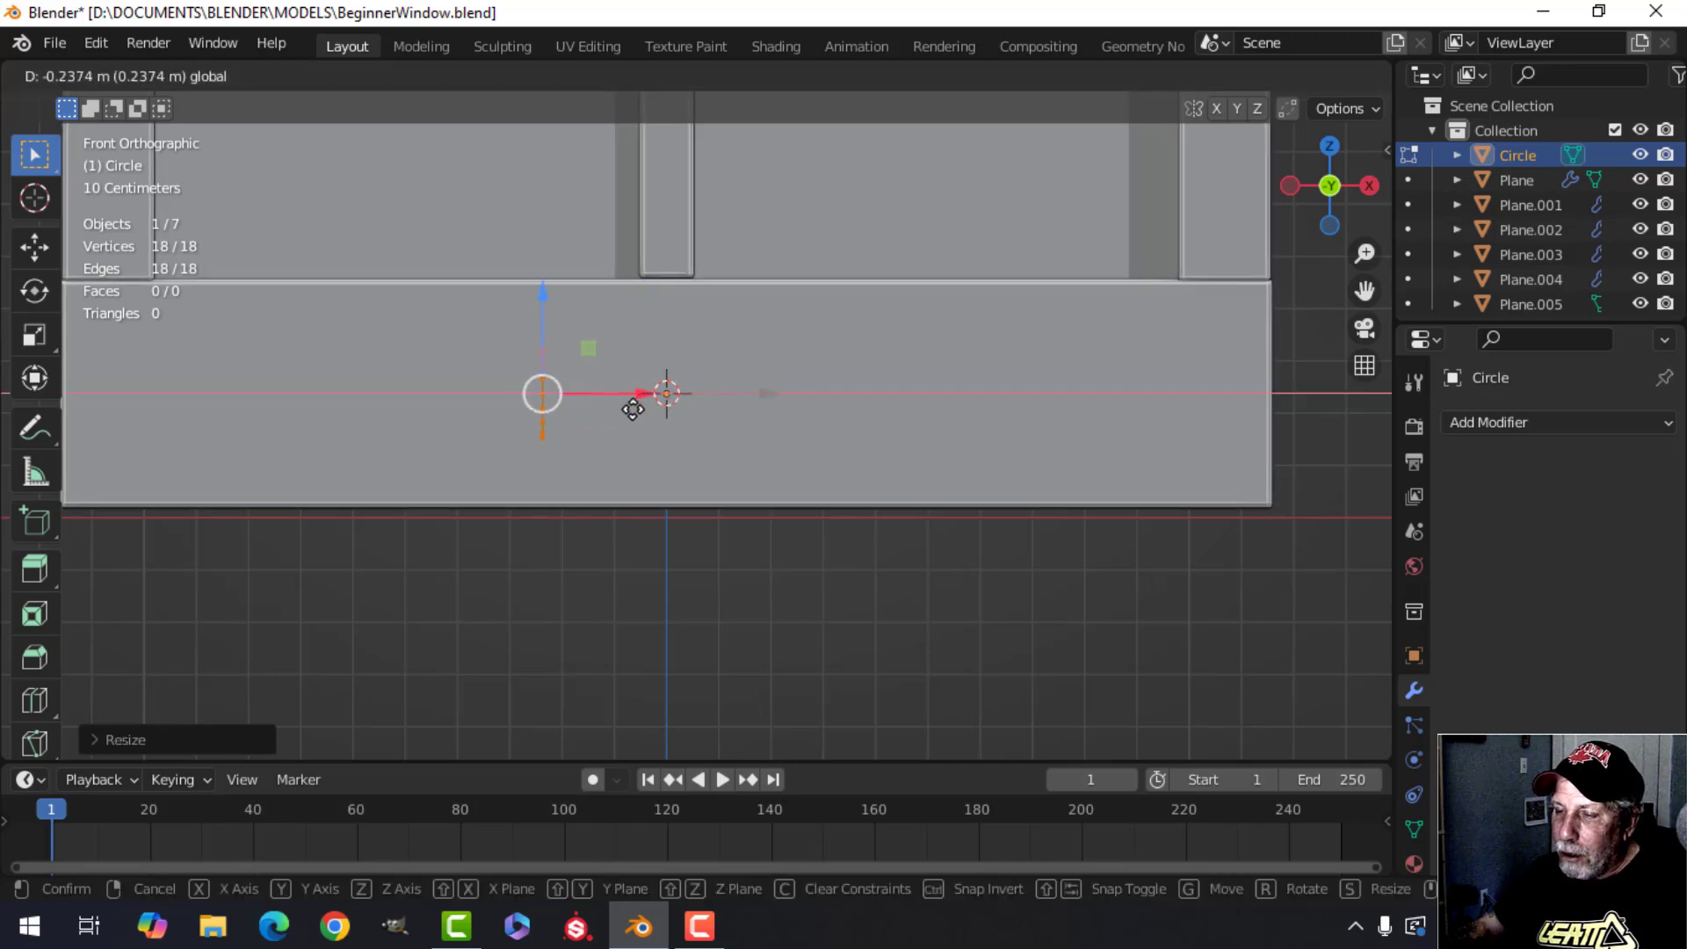
pyautogui.click(611, 420)
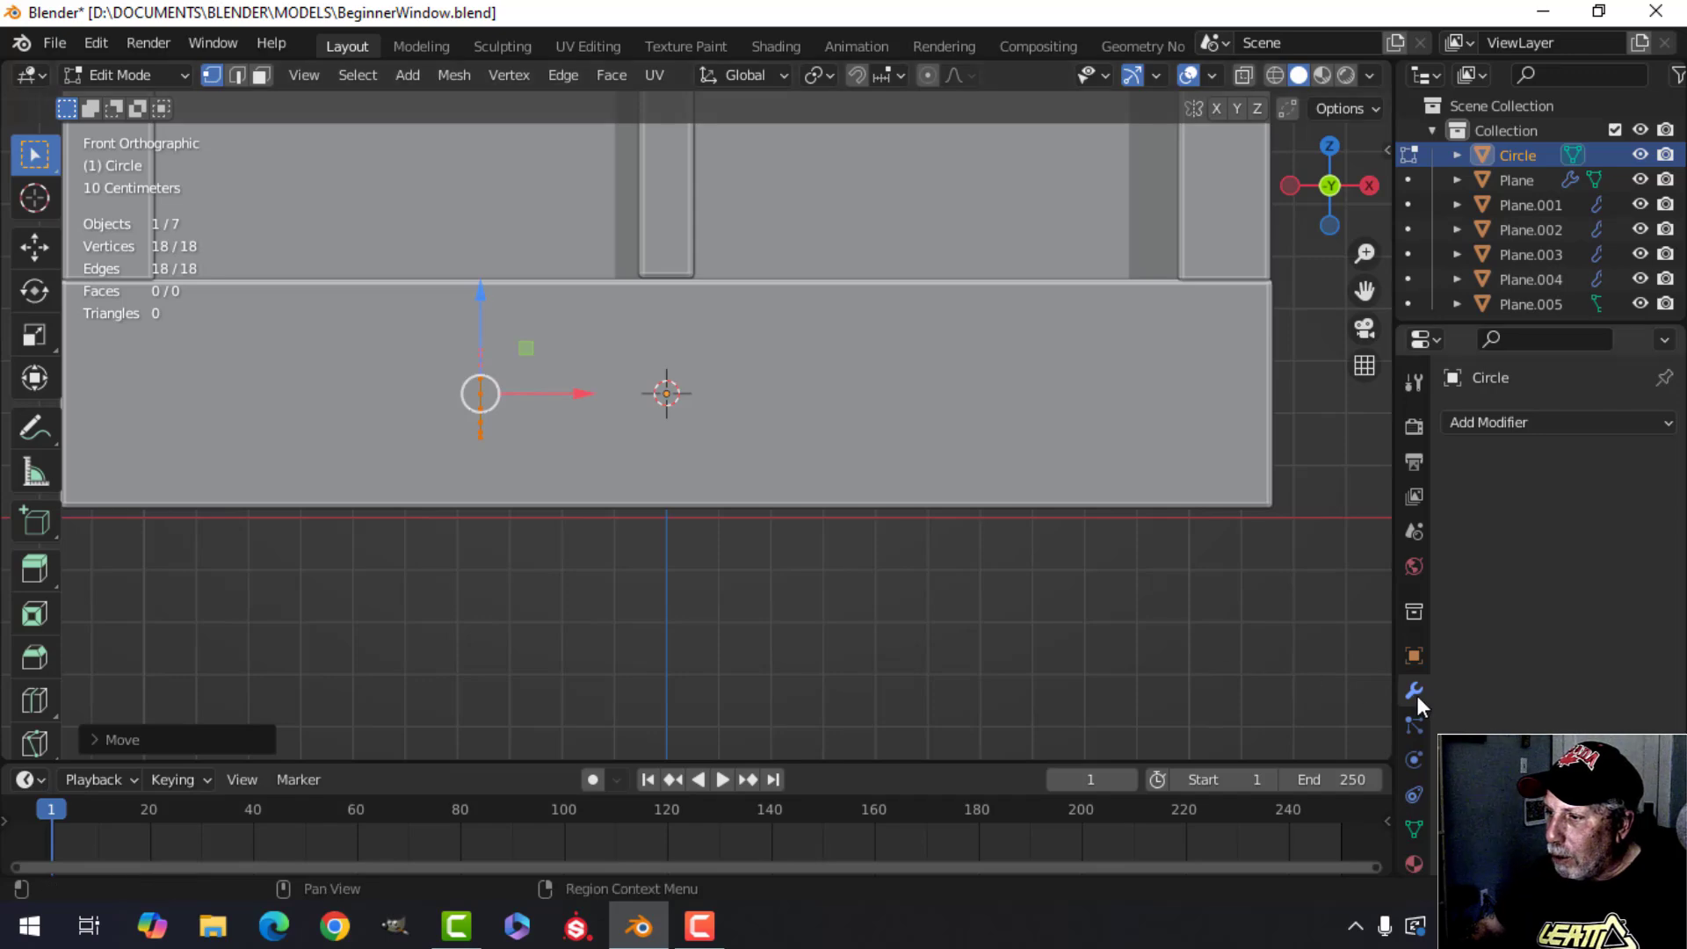
# Add a Mirror modifier to the circle and move the circle along Y in front of the frame.
pyautogui.click(1494, 424)
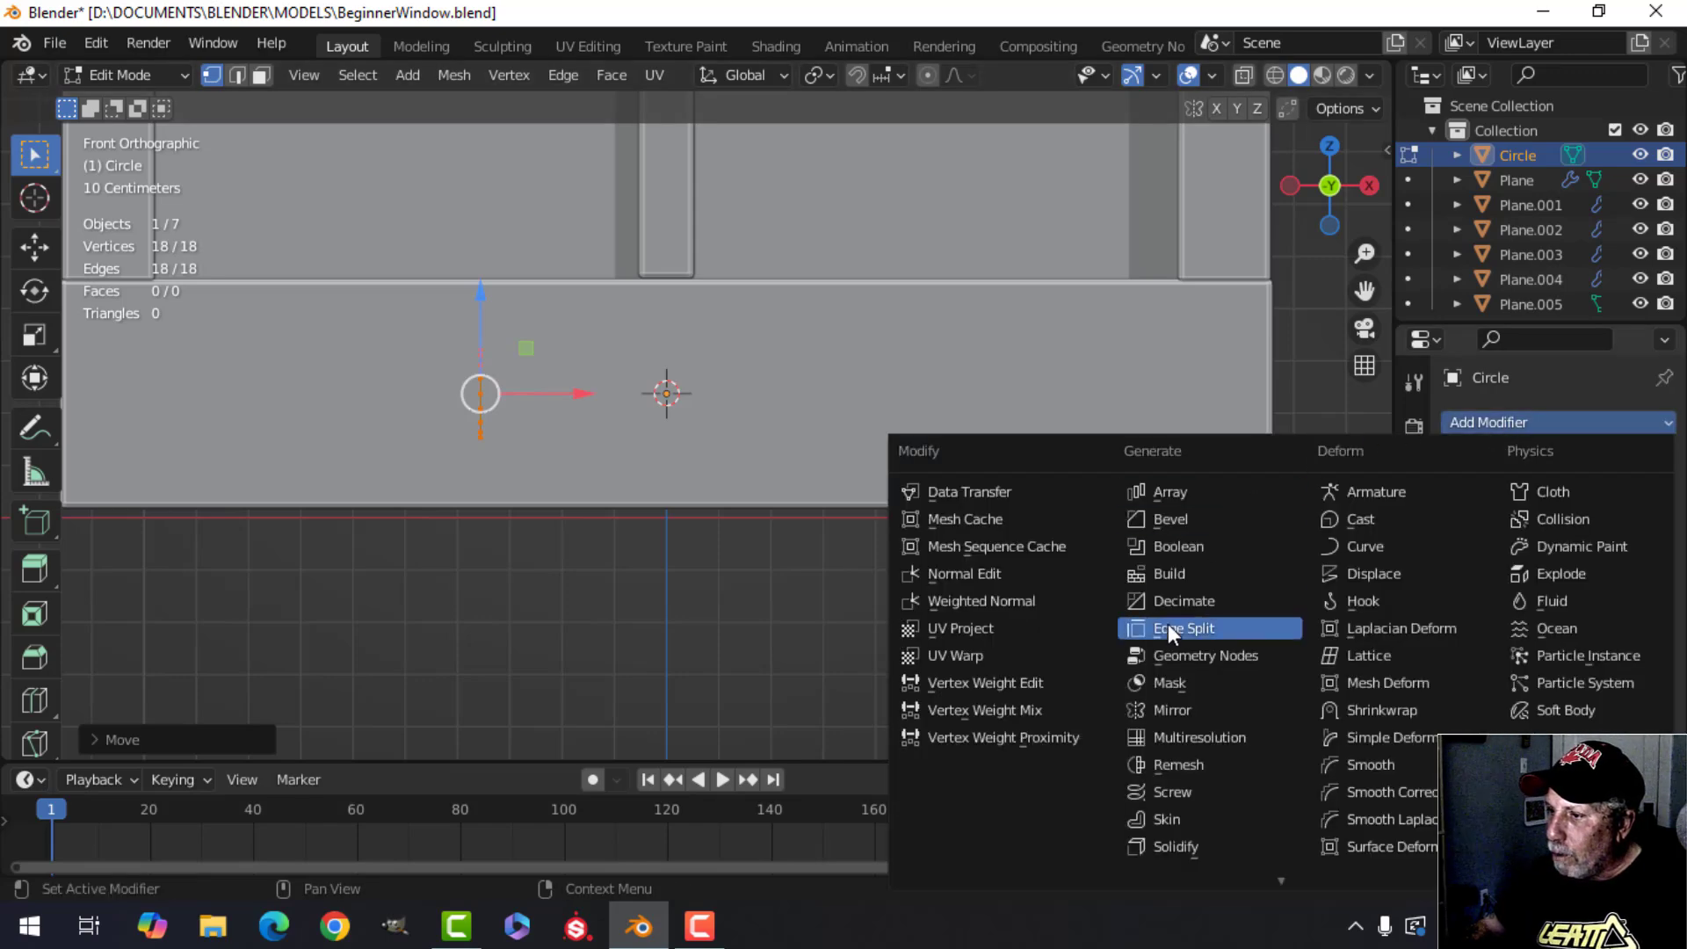
pyautogui.click(1190, 709)
pyautogui.moveTo(668, 395); pyautogui.dragTo(723, 440, button='middle')
pyautogui.press('g')
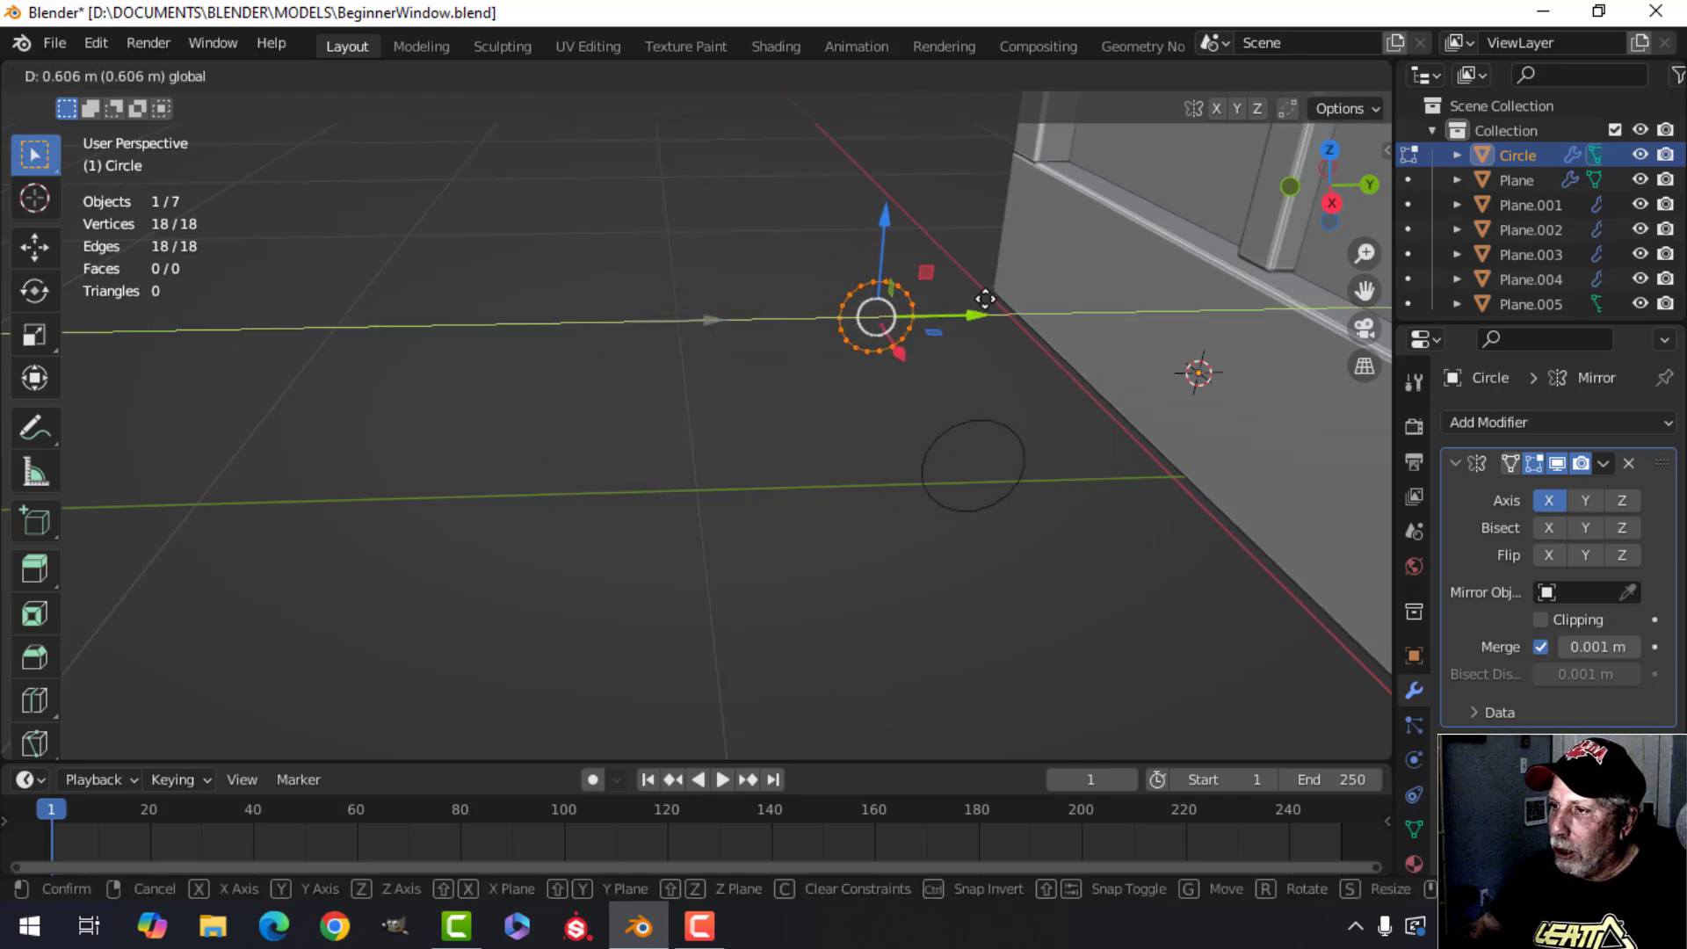
pyautogui.moveTo(1075, 287); pyautogui.dragTo(1116, 279)
pyautogui.moveTo(1149, 312); pyautogui.dragTo(844, 399, button='middle')
# In right view, delete the vertices of the circle's half nearest the frame.
pyautogui.scroll(1, 679, 288)
pyautogui.hotkey('alt', 'a')
pyautogui.scroll(1, 840, 377)
pyautogui.press('KP_3')
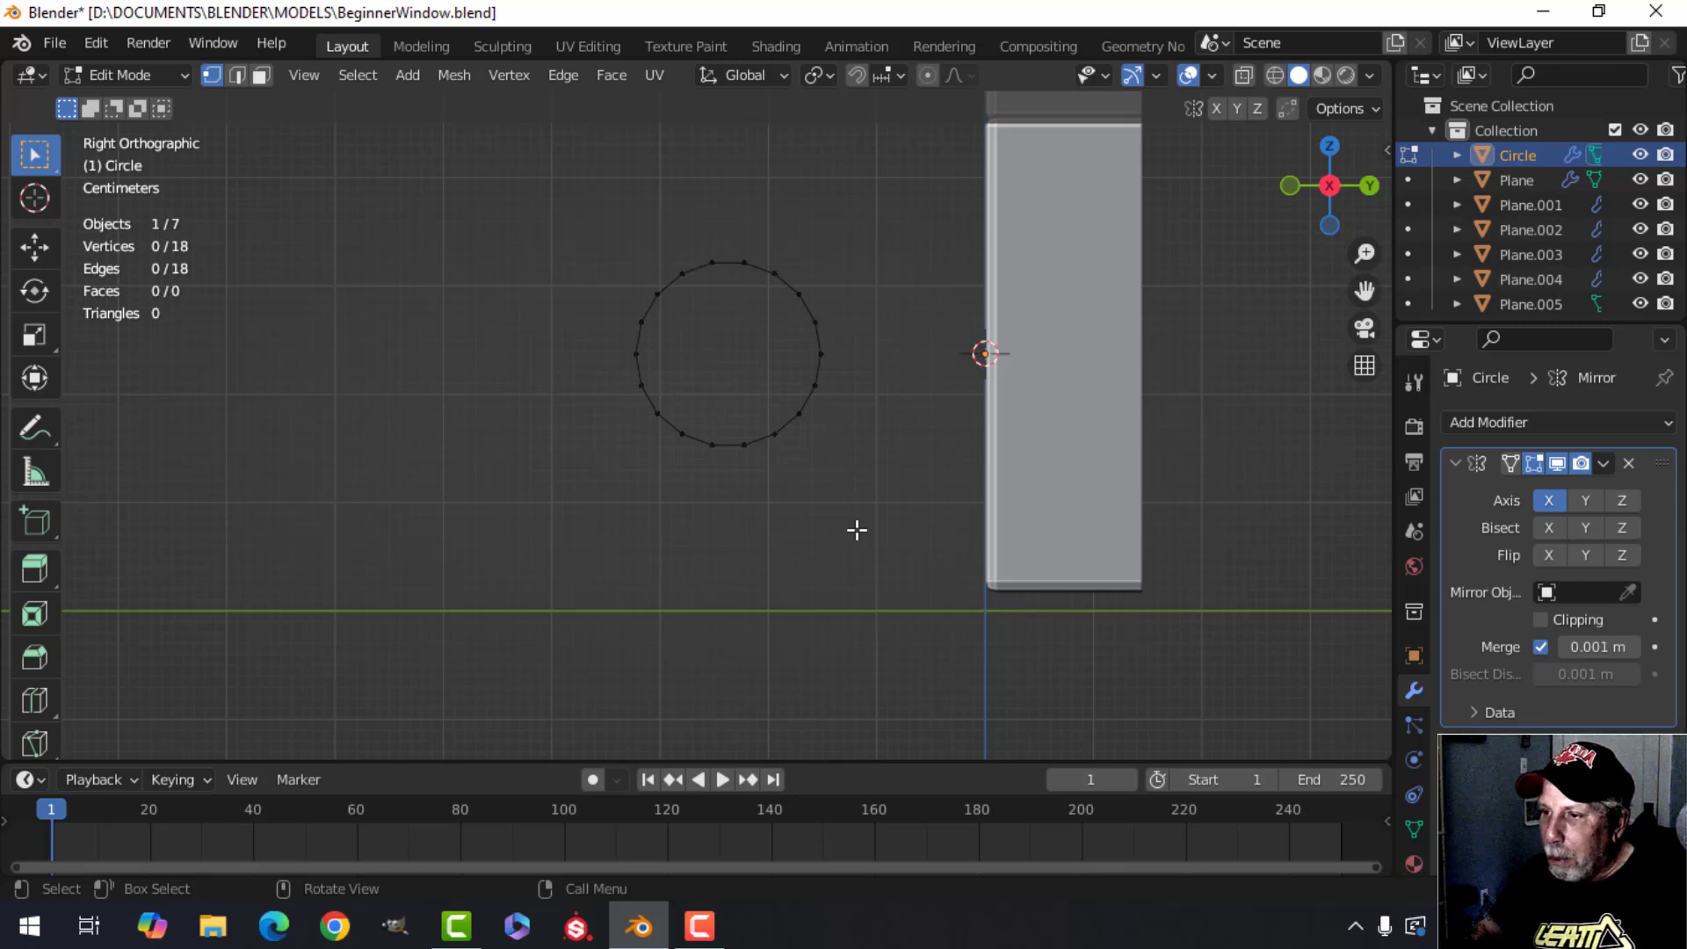
pyautogui.press('b')
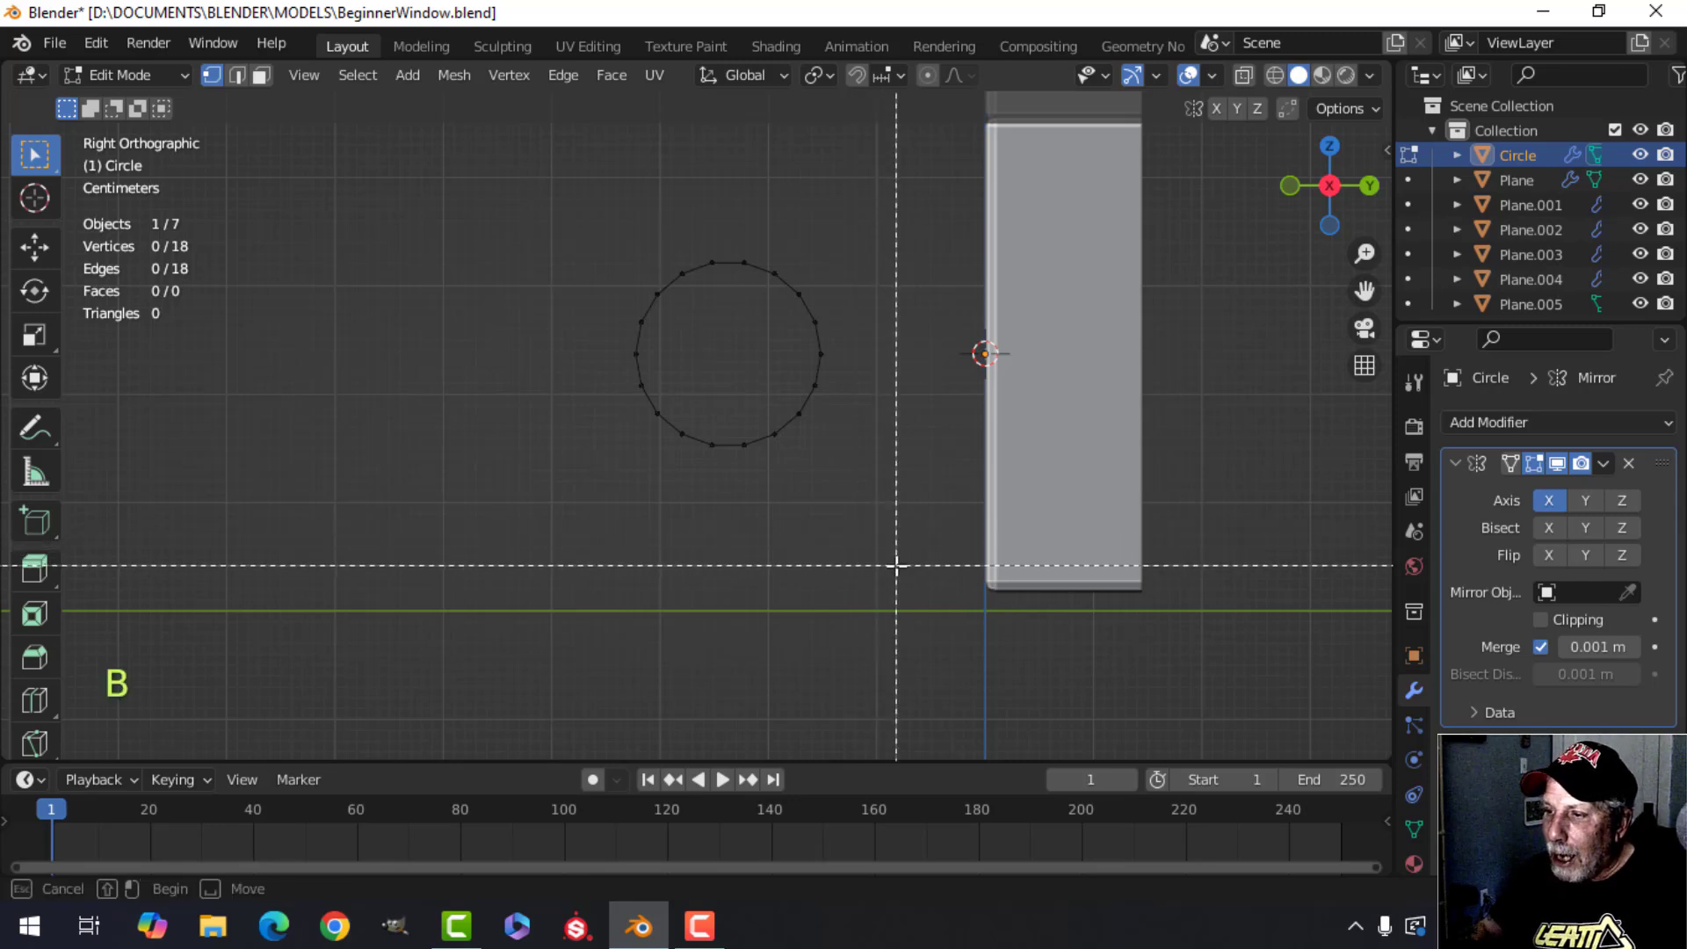
pyautogui.moveTo(896, 565); pyautogui.dragTo(719, 193)
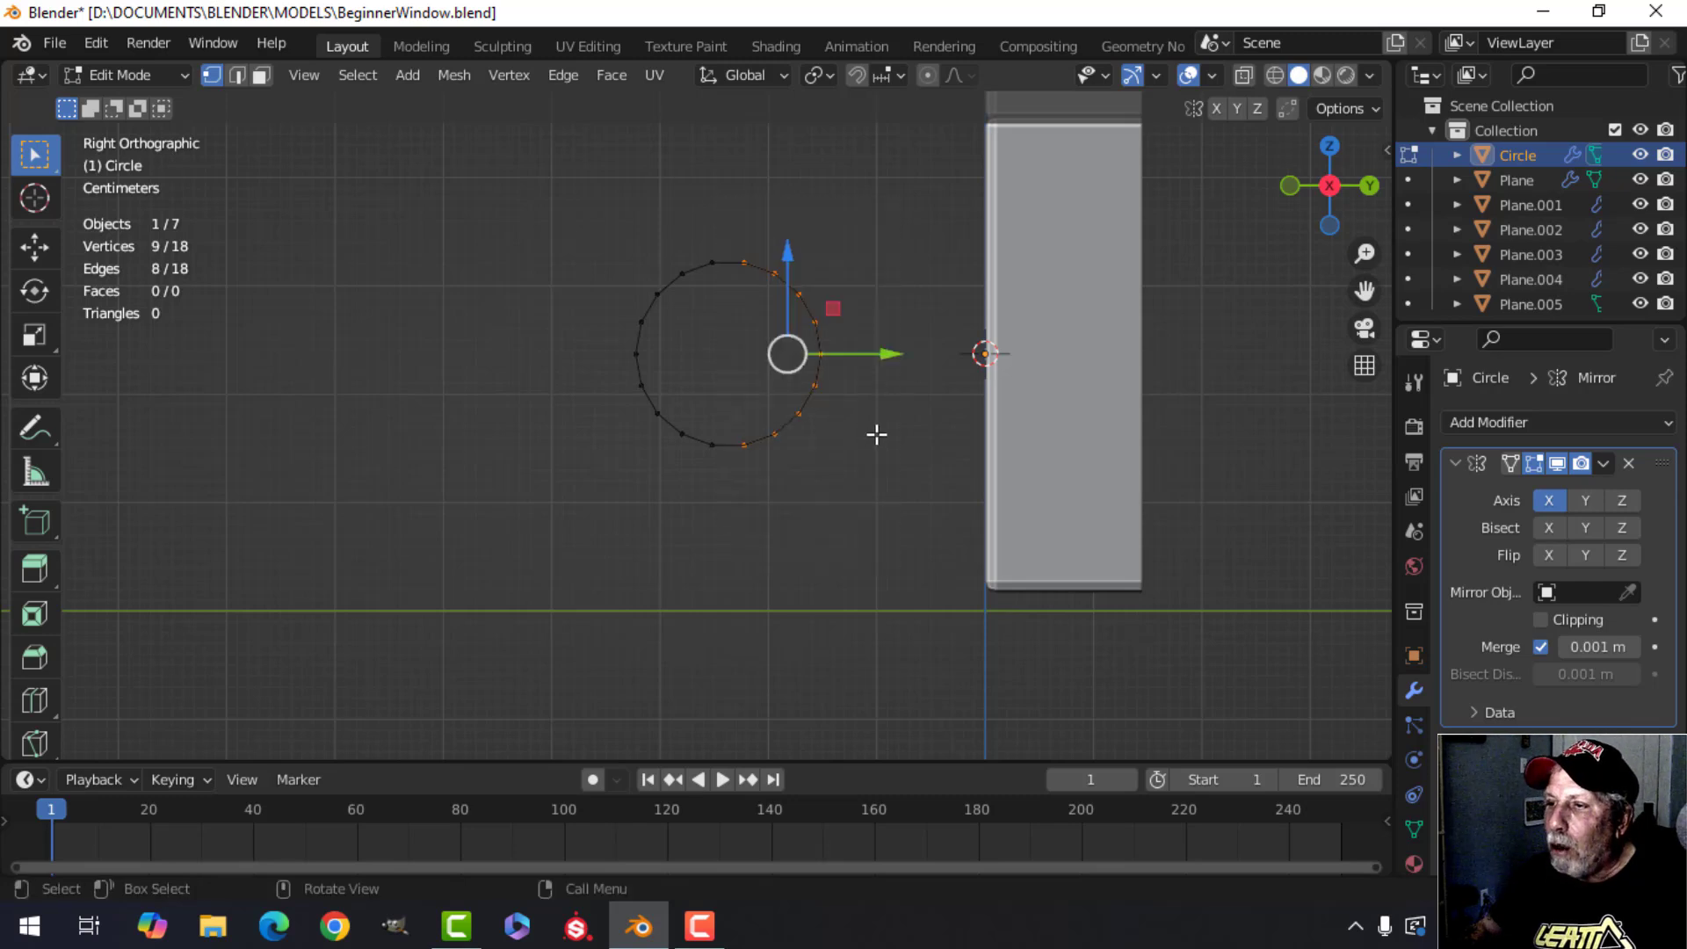
pyautogui.press('x')
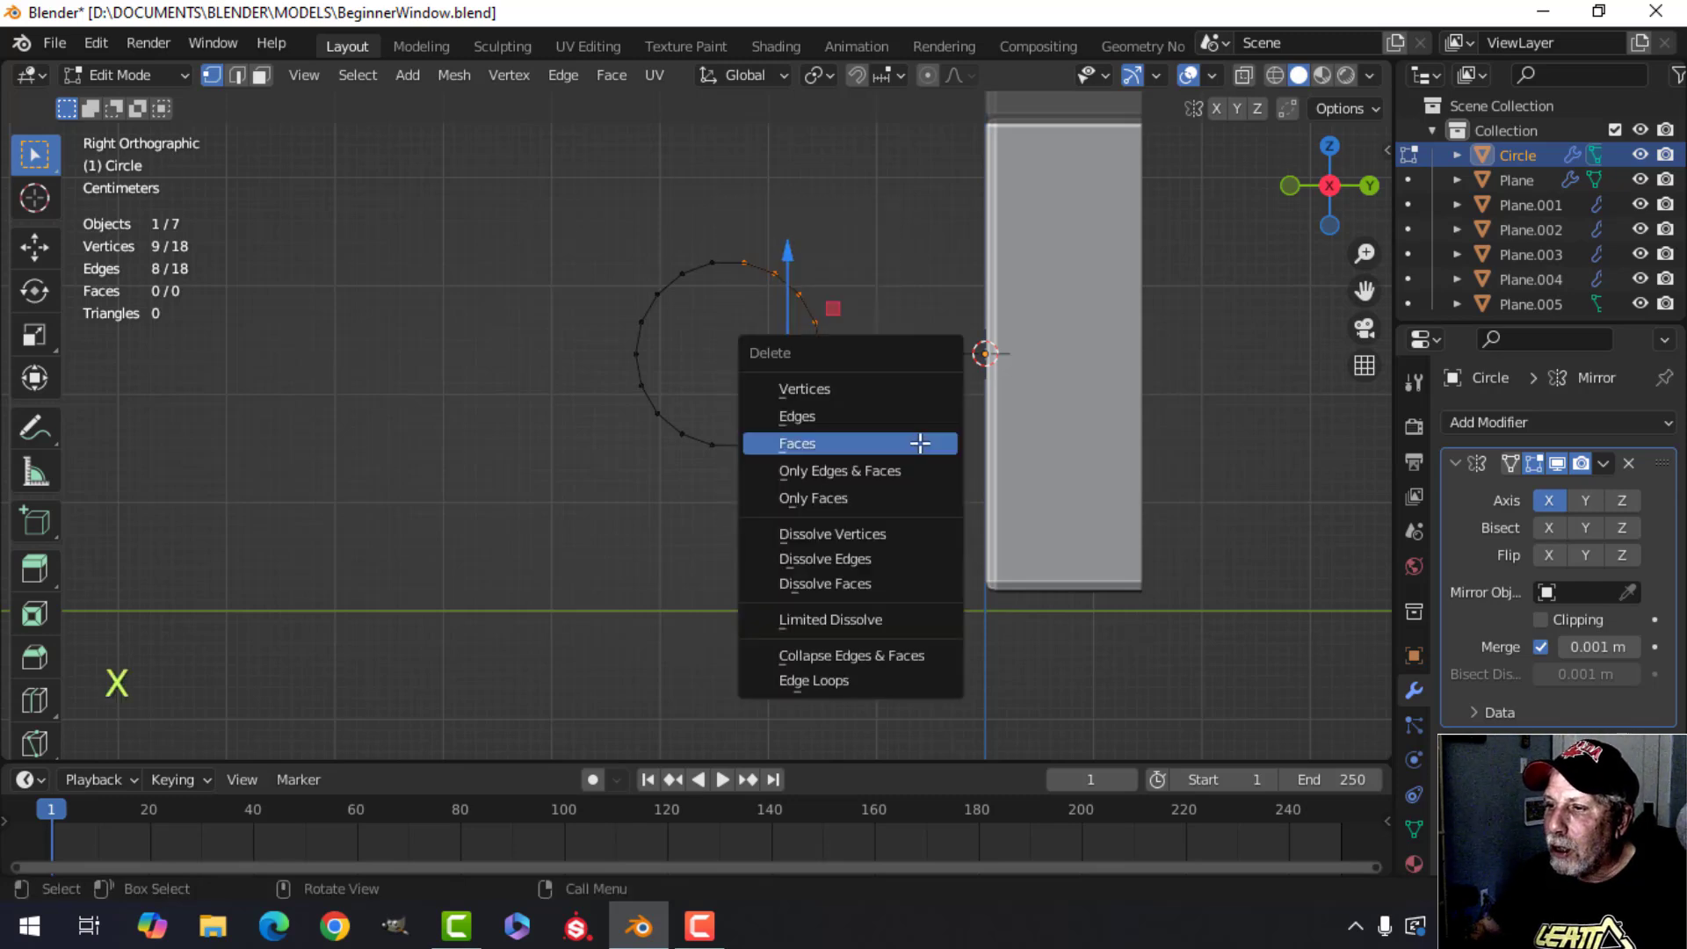
pyautogui.click(829, 387)
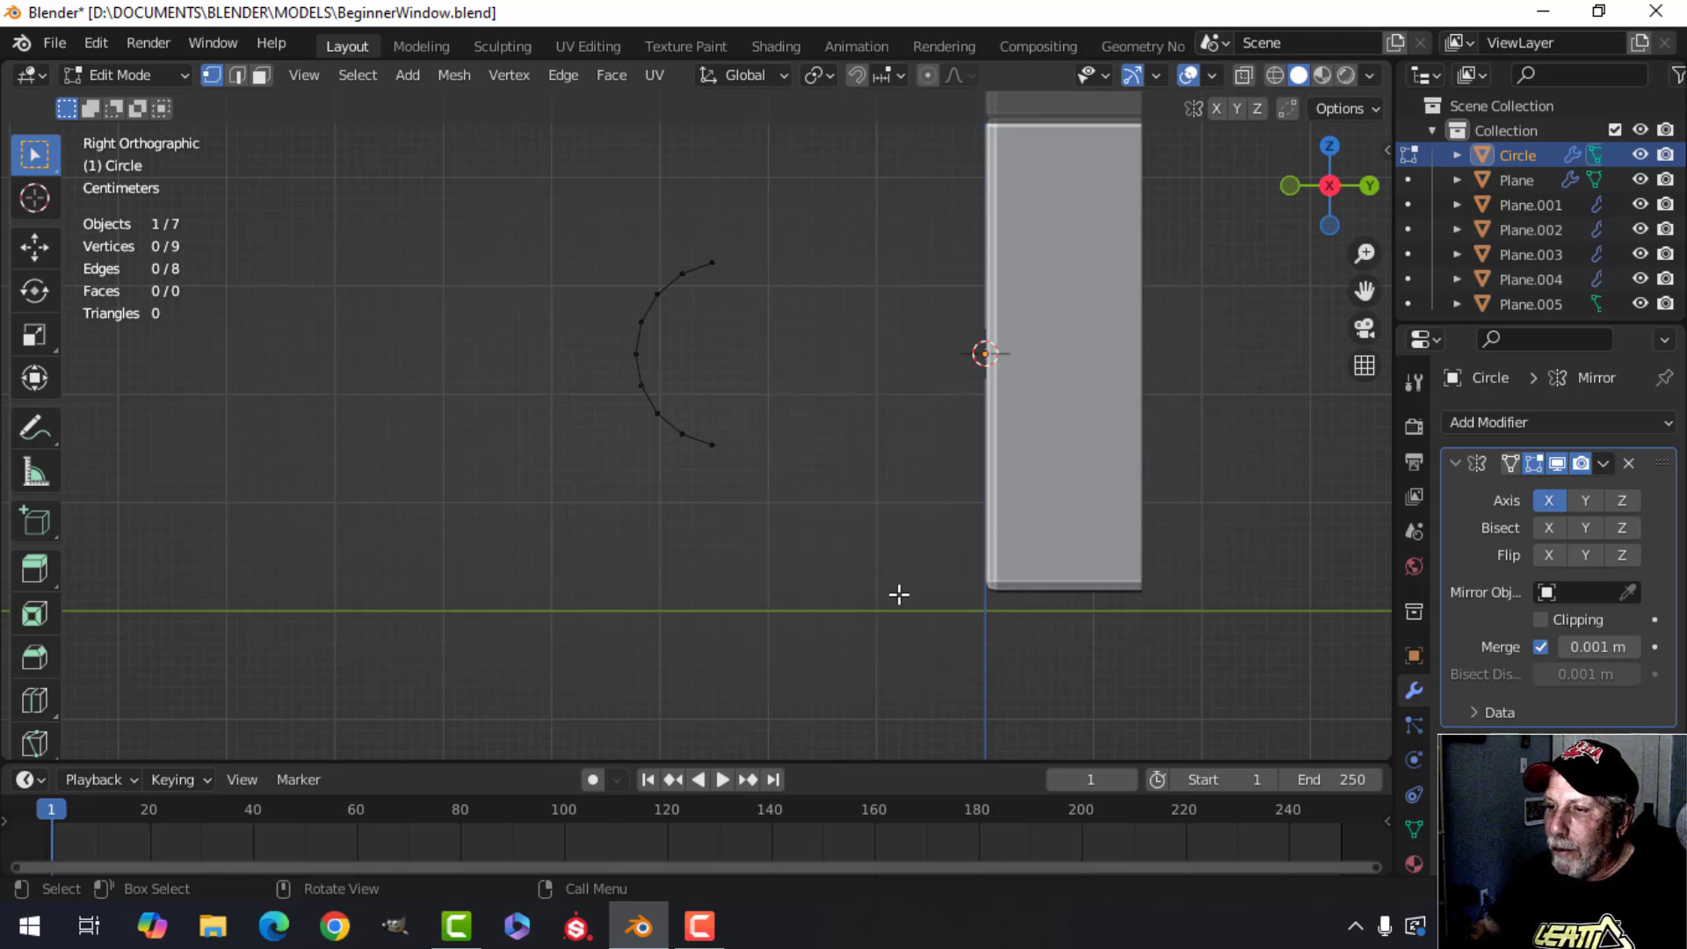
# Delete the lower vertices of the remaining arc.
pyautogui.press('b')
pyautogui.moveTo(890, 605); pyautogui.dragTo(570, 370)
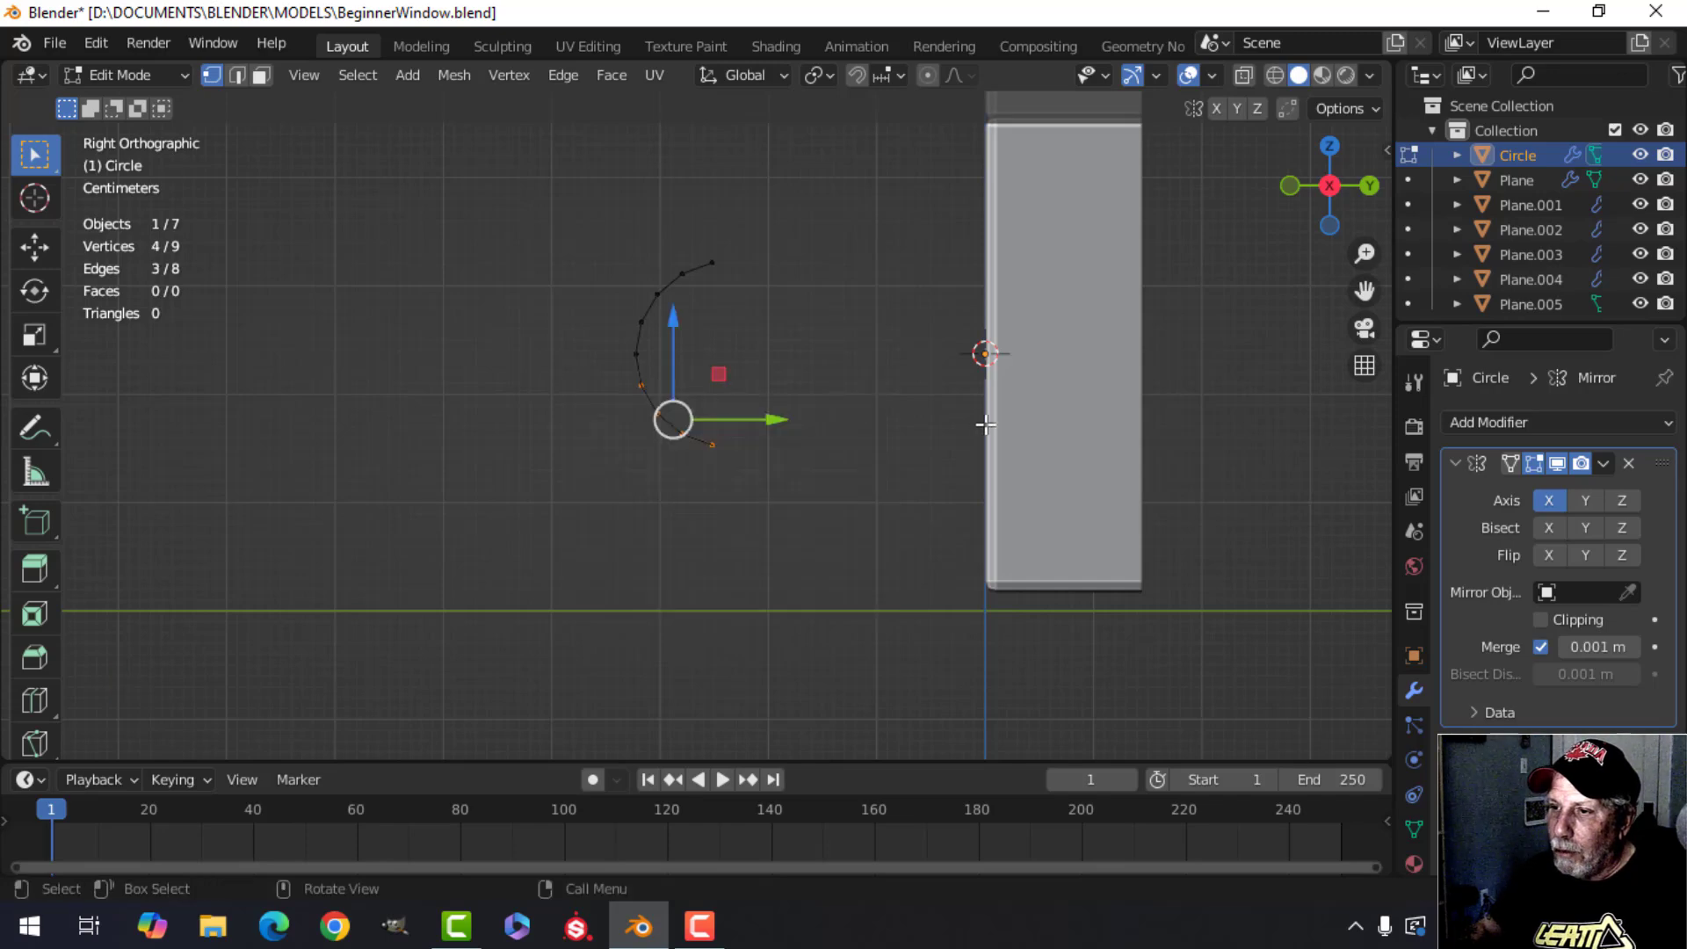
pyautogui.press('x')
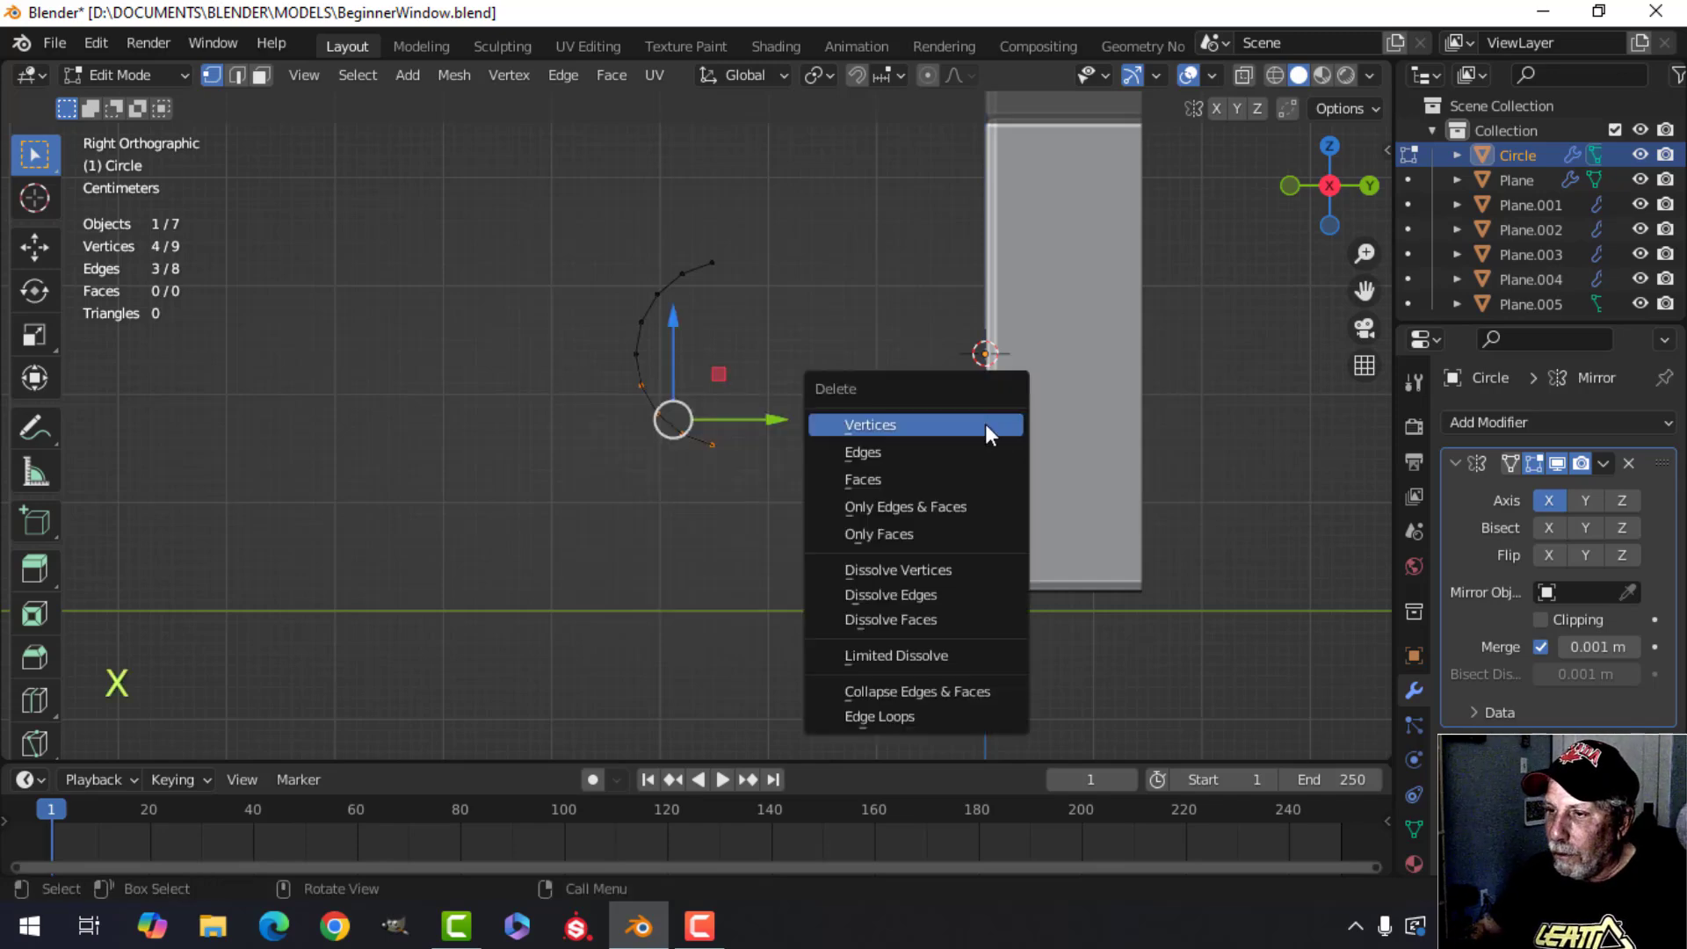
pyautogui.click(984, 423)
# Select the whole arc and enable clipping on the Mirror modifier.
pyautogui.press('a')
pyautogui.moveTo(724, 437); pyautogui.dragTo(627, 439, button='middle')
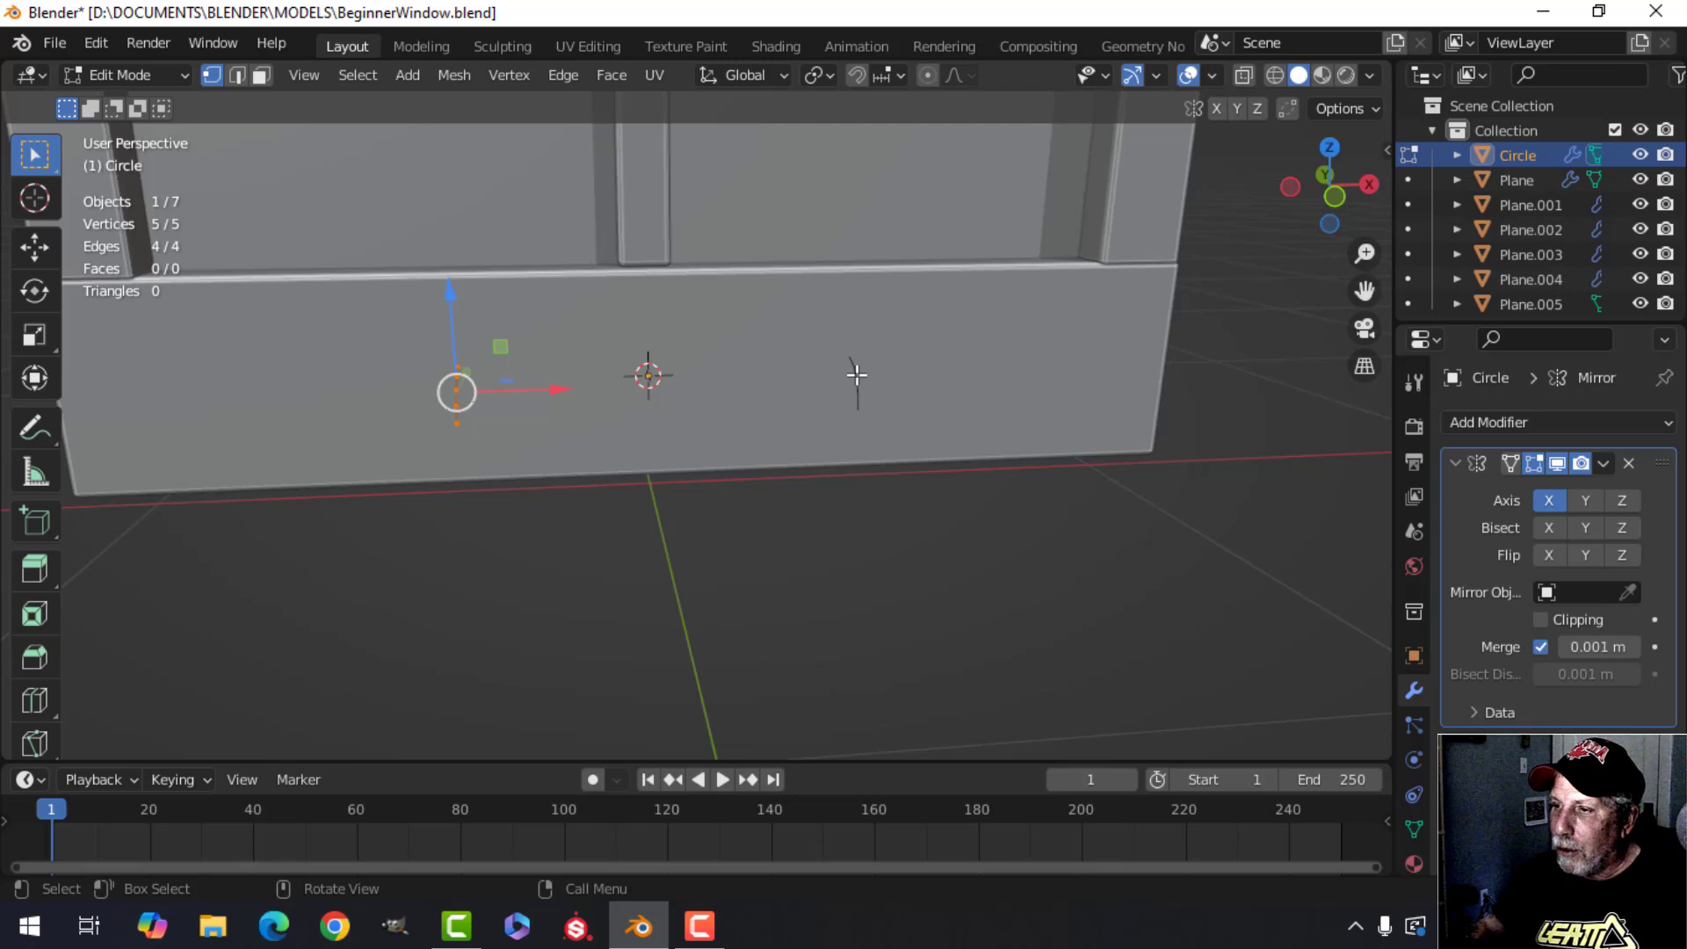
pyautogui.click(1541, 621)
pyautogui.moveTo(641, 425); pyautogui.dragTo(618, 404, button='middle')
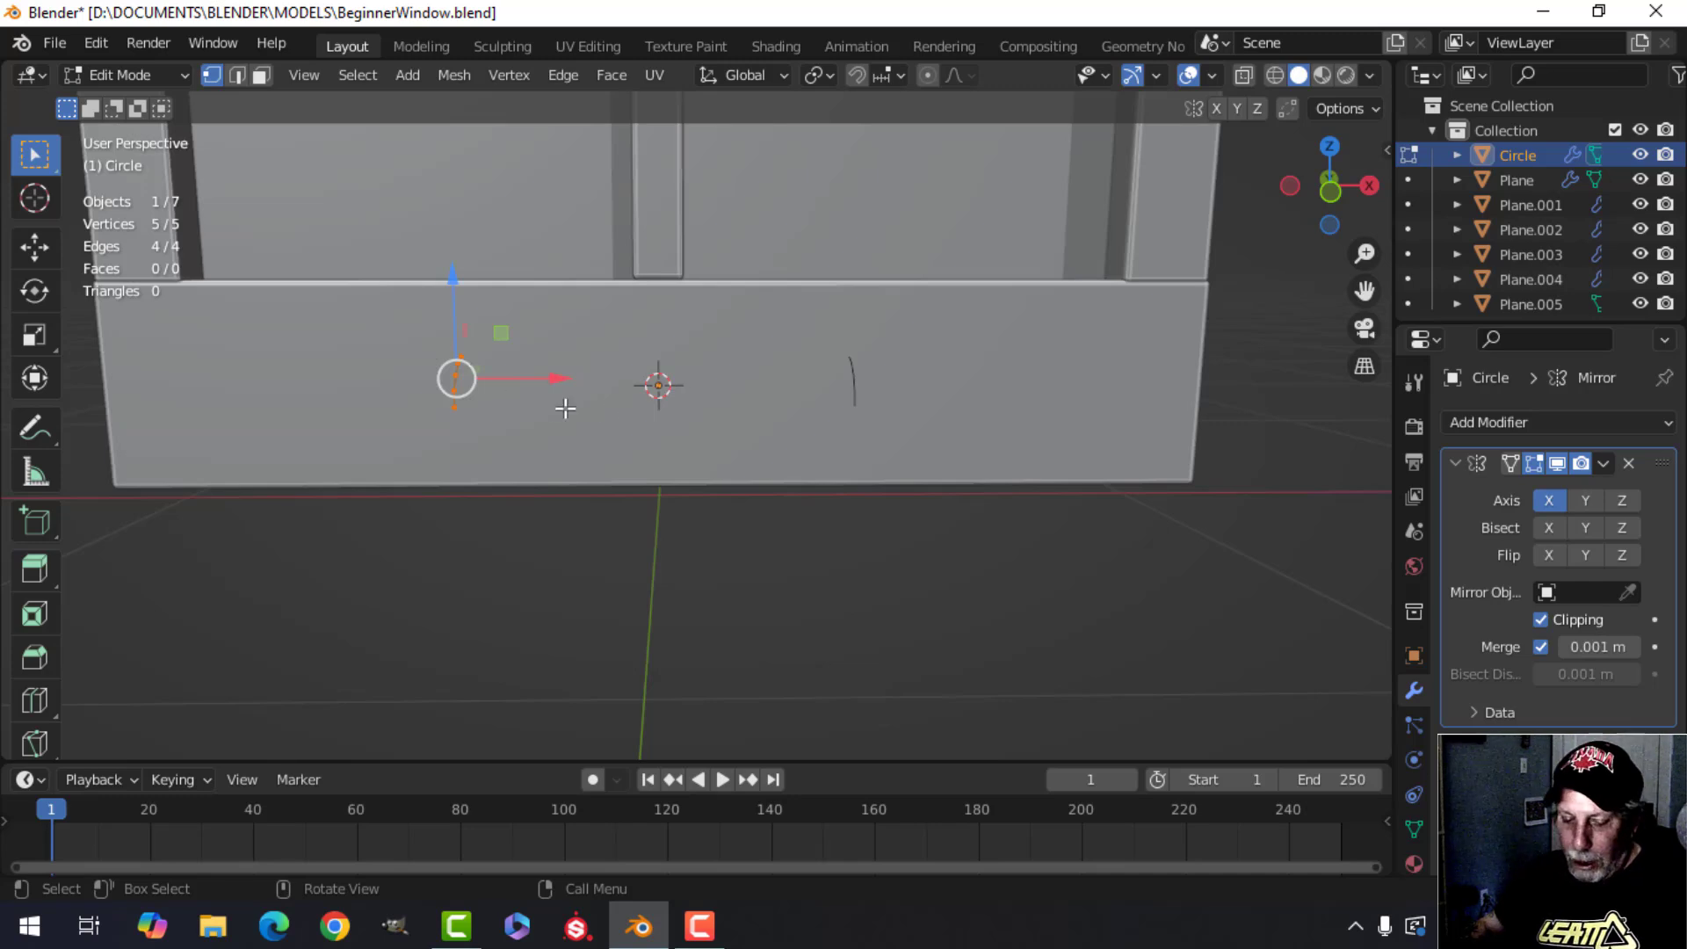
# Extrude the arc along X to form a half-round molding along the bottom rail.
pyautogui.press('e')
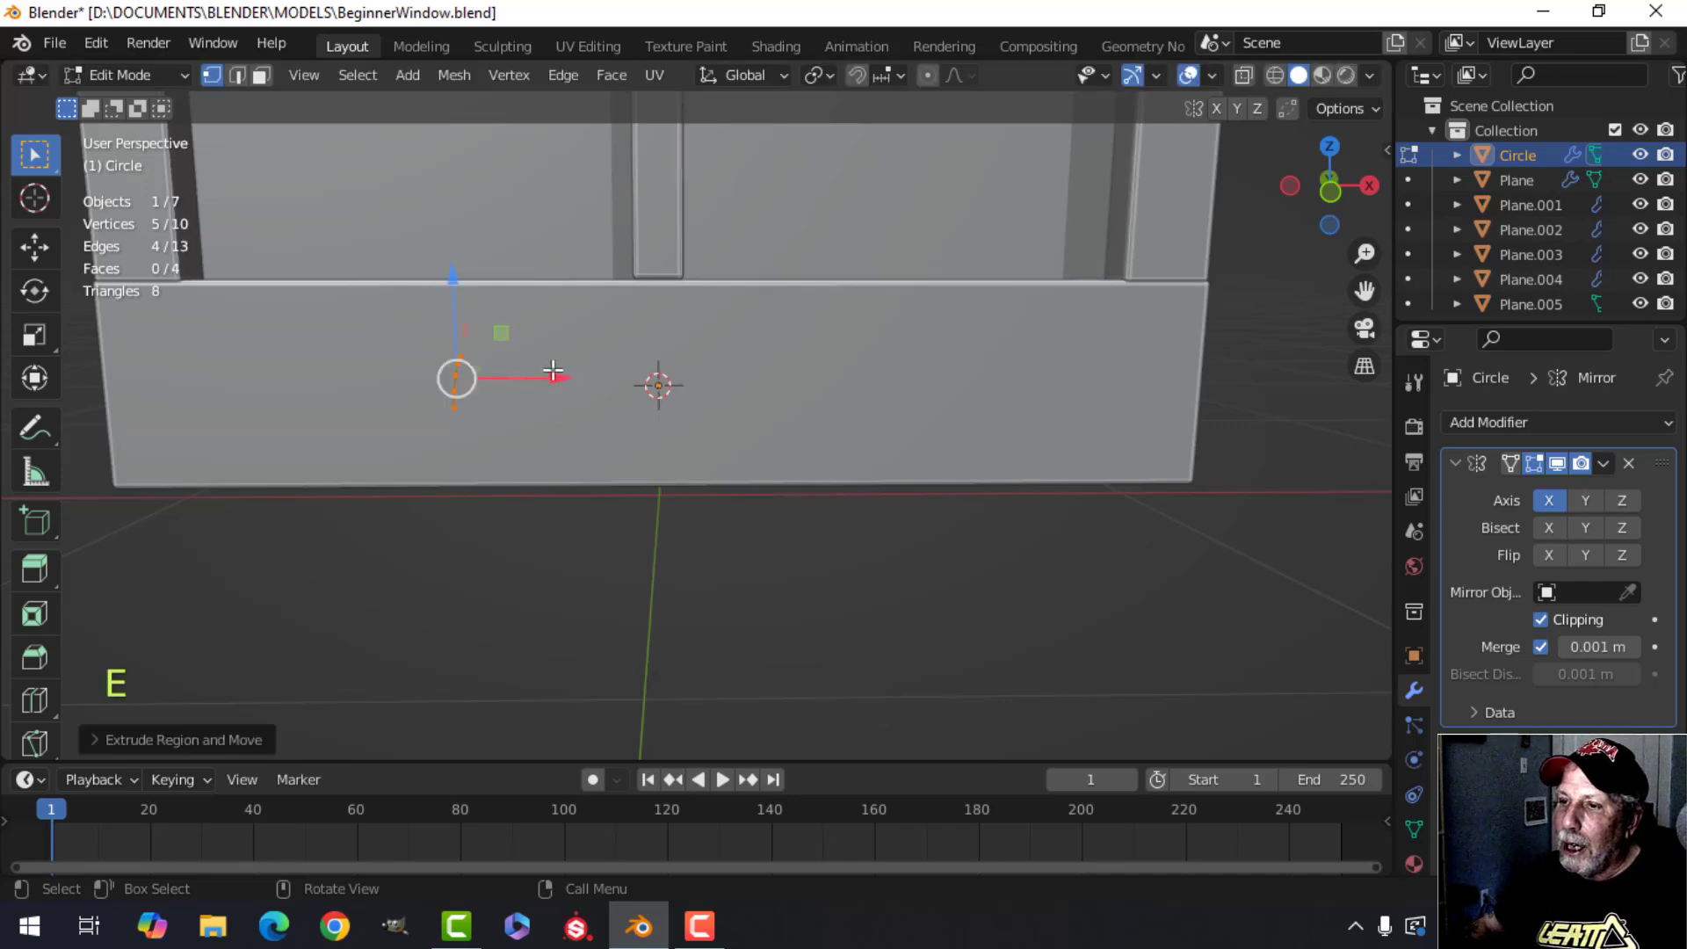
pyautogui.moveTo(553, 377); pyautogui.dragTo(763, 377)
pyautogui.moveTo(756, 377); pyautogui.dragTo(682, 505, button='middle')
pyautogui.scroll(3, 694, 463)
pyautogui.scroll(2, 675, 438)
pyautogui.hotkey('alt', 'a')
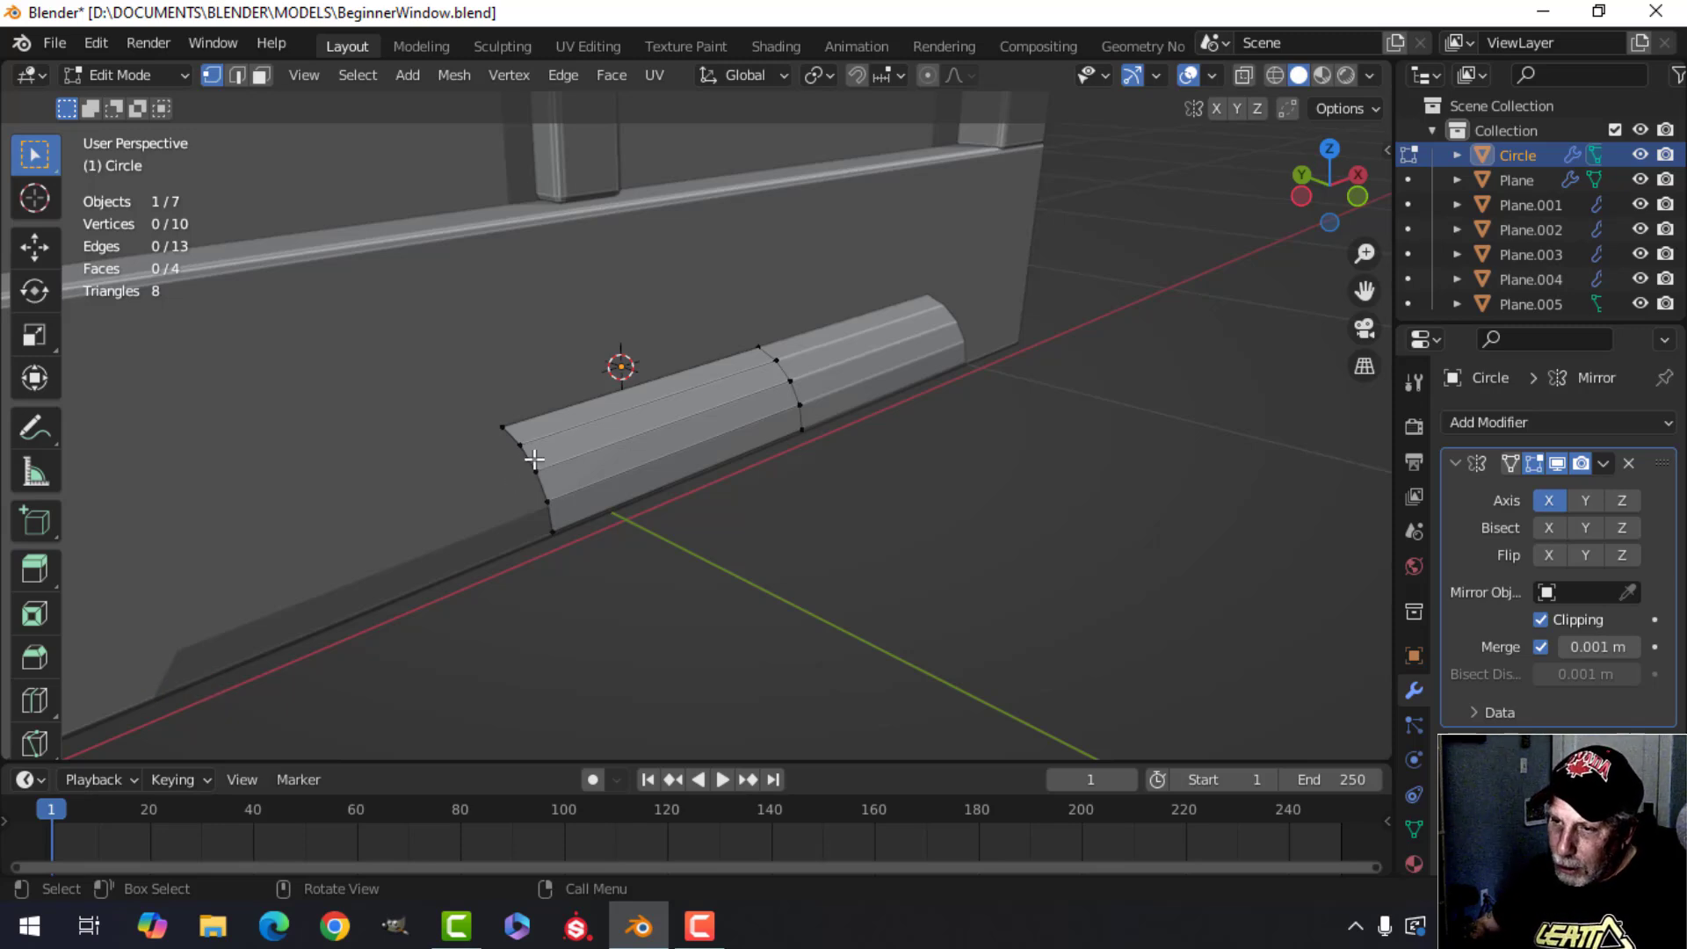
pyautogui.keyDown('alt'); pyautogui.keyDown('shift'); pyautogui.click(531, 458); pyautogui.keyUp('shift'); pyautogui.keyUp('alt')
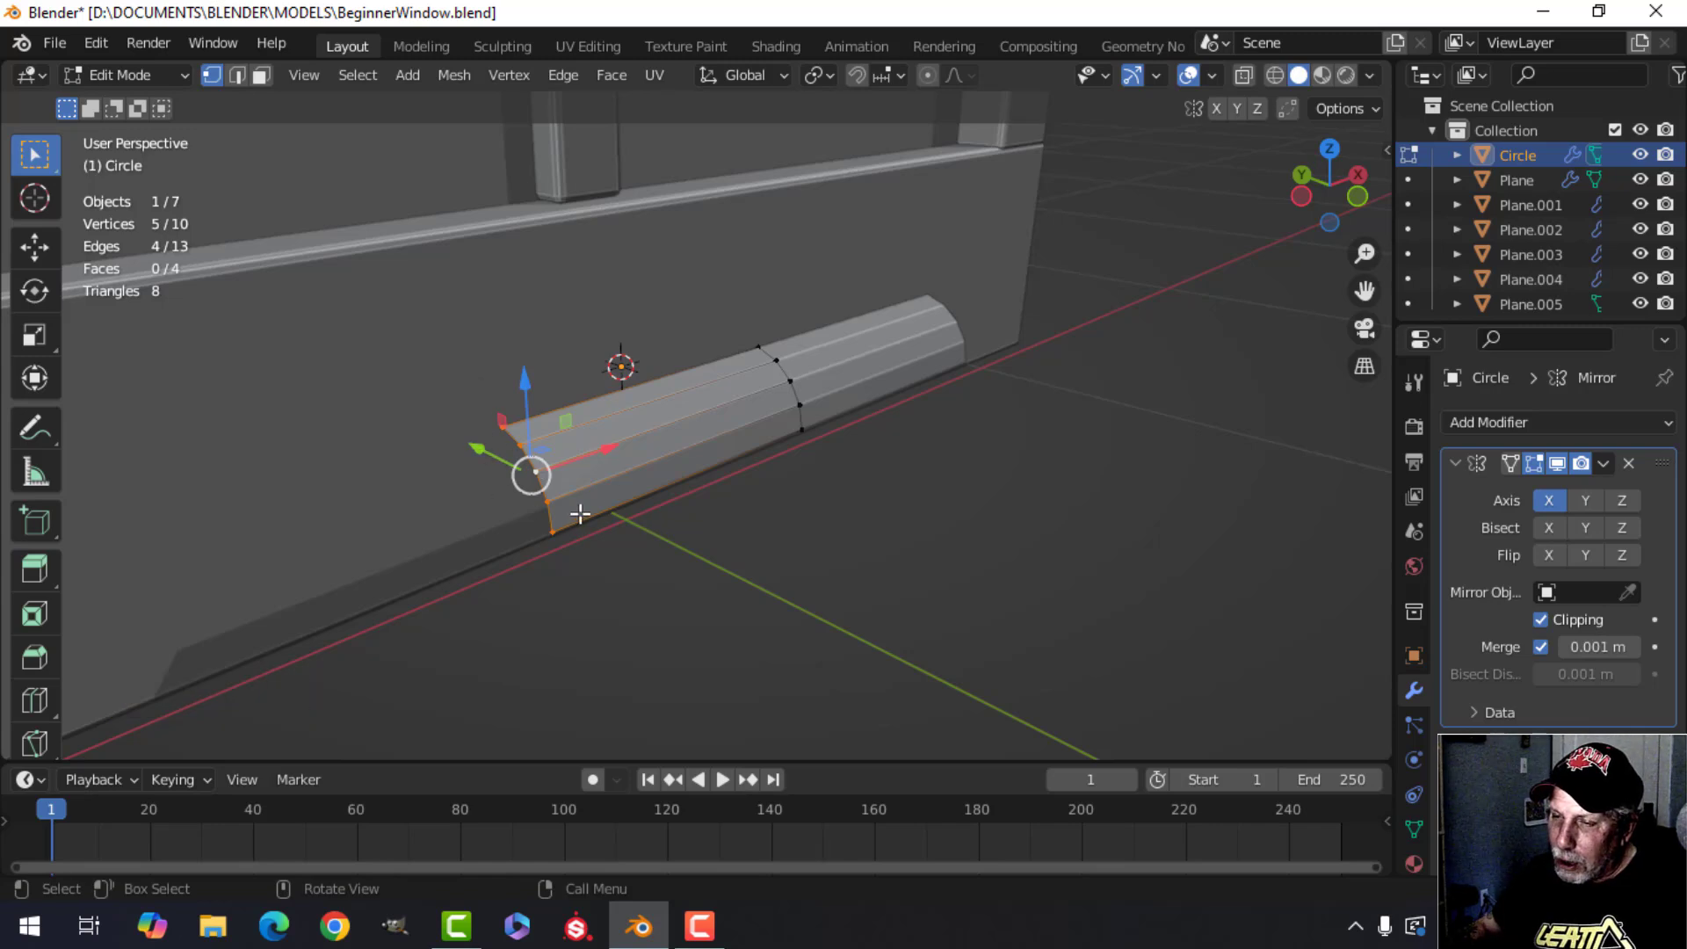
pyautogui.hotkey('alt', 'a')
pyautogui.click(501, 428)
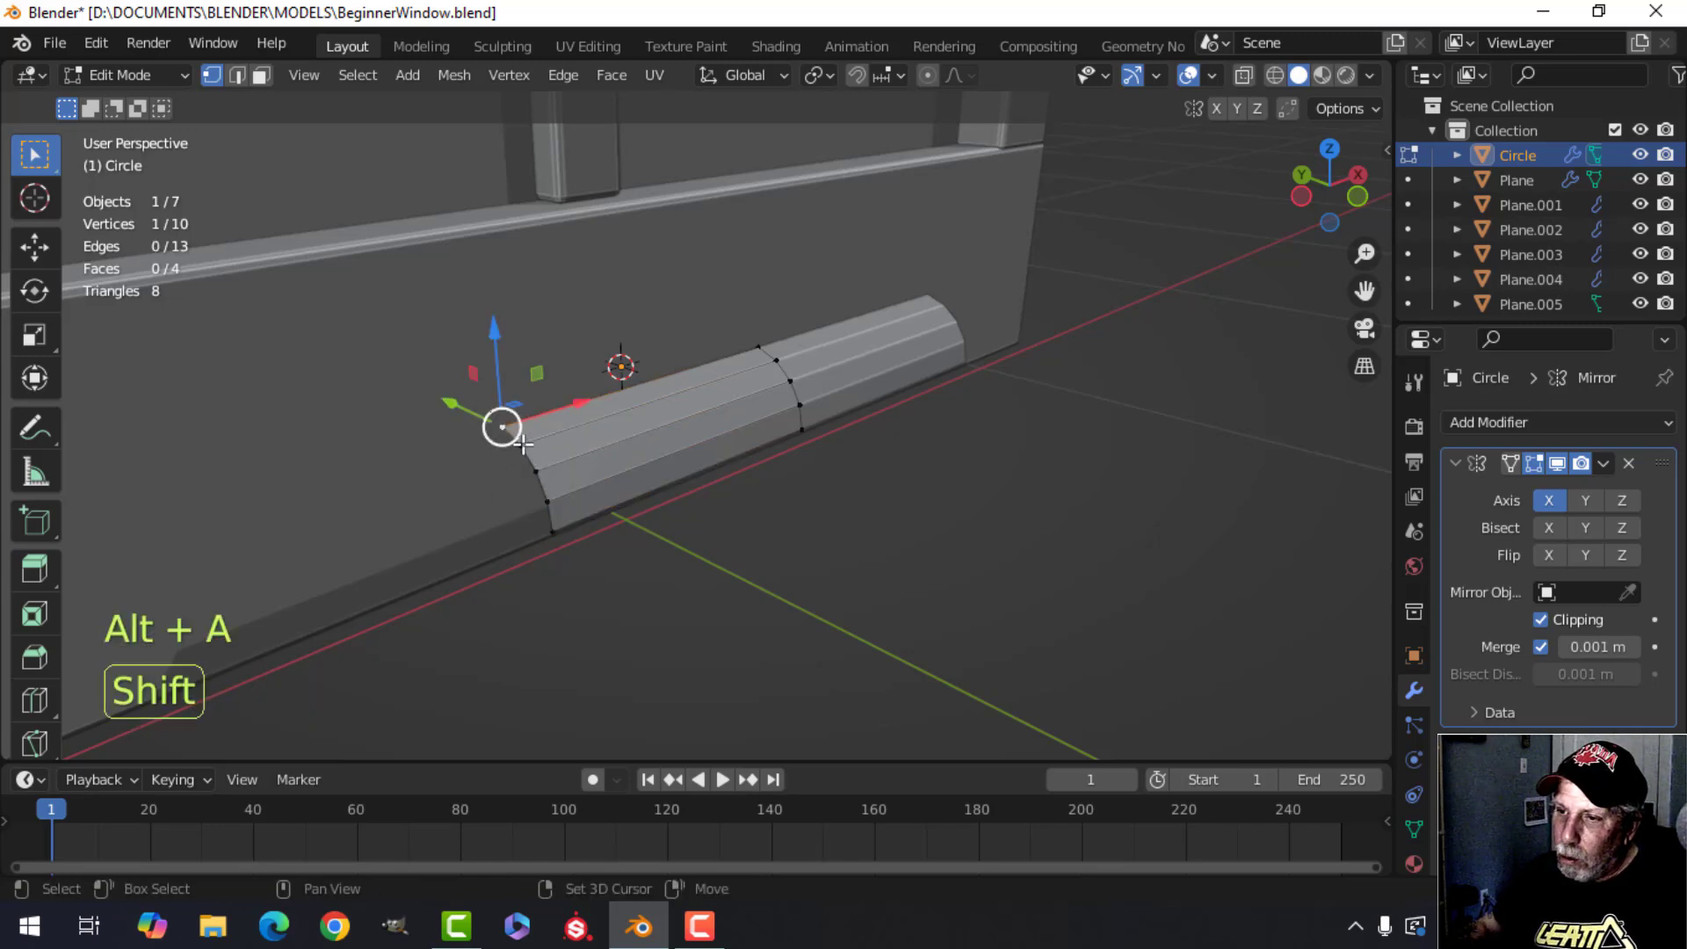
pyautogui.keyDown('shift'); pyautogui.click(523, 447); pyautogui.keyUp('shift')
pyautogui.keyDown('shift'); pyautogui.click(536, 472); pyautogui.keyUp('shift')
pyautogui.keyDown('shift'); pyautogui.click(547, 502); pyautogui.keyUp('shift')
pyautogui.keyDown('shift'); pyautogui.click(552, 531); pyautogui.keyUp('shift')
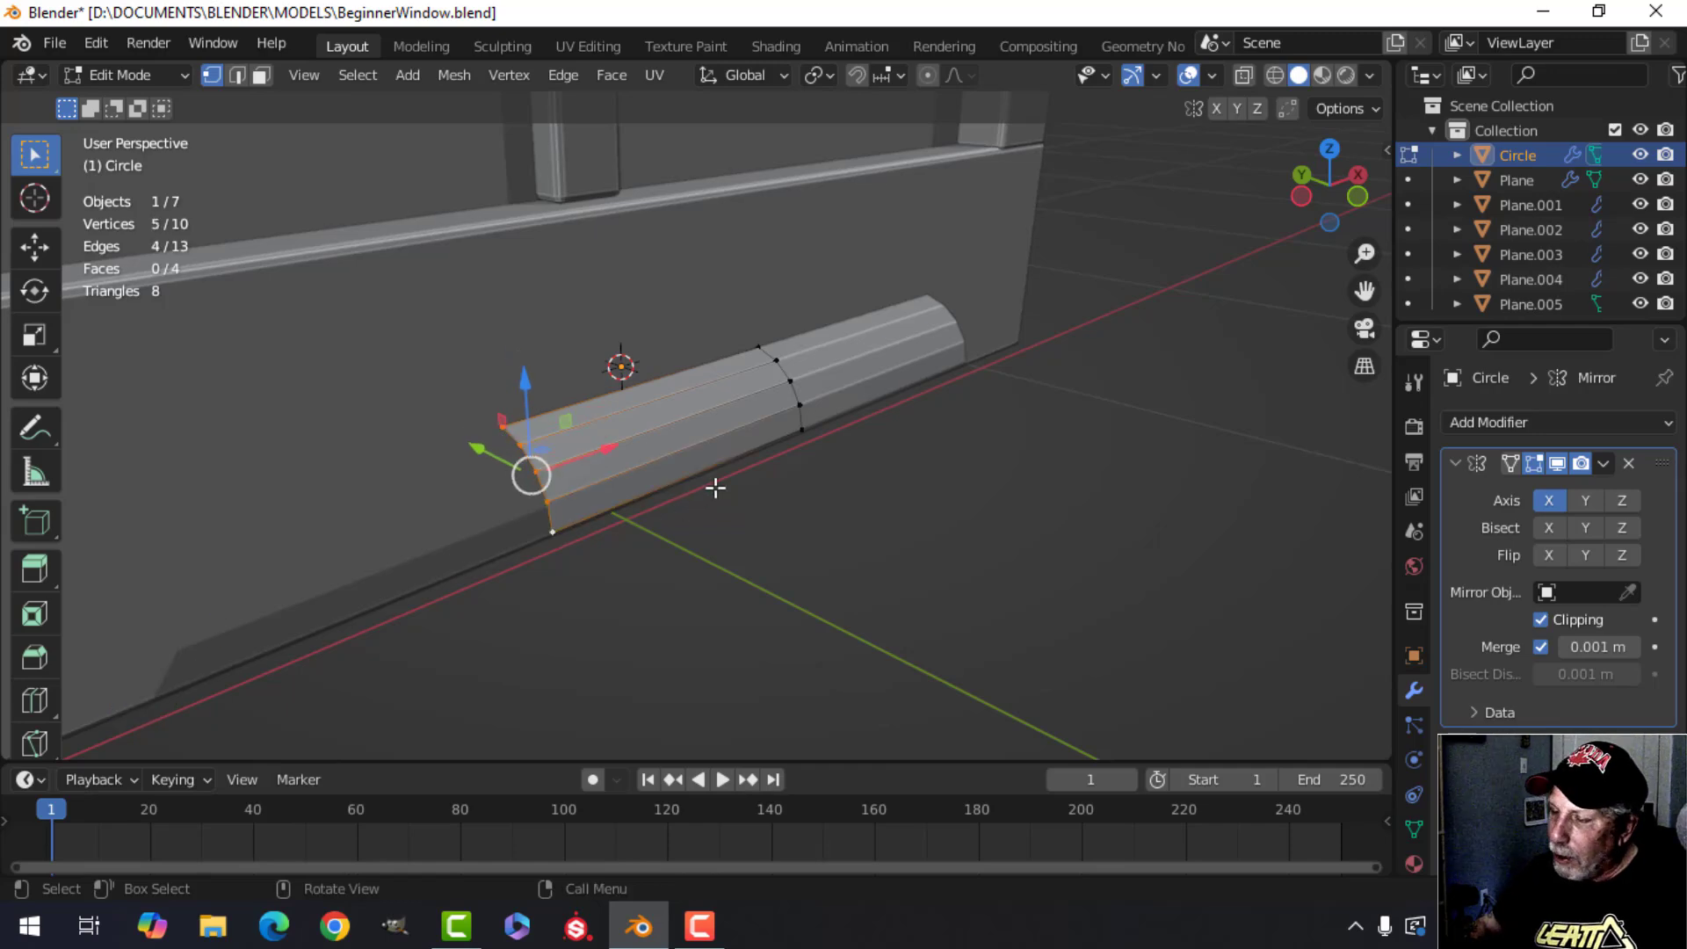
pyautogui.moveTo(715, 489); pyautogui.dragTo(610, 487, button='middle')
pyautogui.moveTo(509, 443); pyautogui.dragTo(635, 427)
pyautogui.moveTo(634, 427); pyautogui.dragTo(712, 400, button='middle')
# Select the whole molding and move it about 0.24 m along Y toward the frame.
pyautogui.press('Tab')
pyautogui.hotkey('alt', 'a')
pyautogui.keyDown('shift'); pyautogui.click(694, 507); pyautogui.keyUp('shift')
pyautogui.press('Tab')
pyautogui.press('a')
pyautogui.press('g')
pyautogui.press('y')
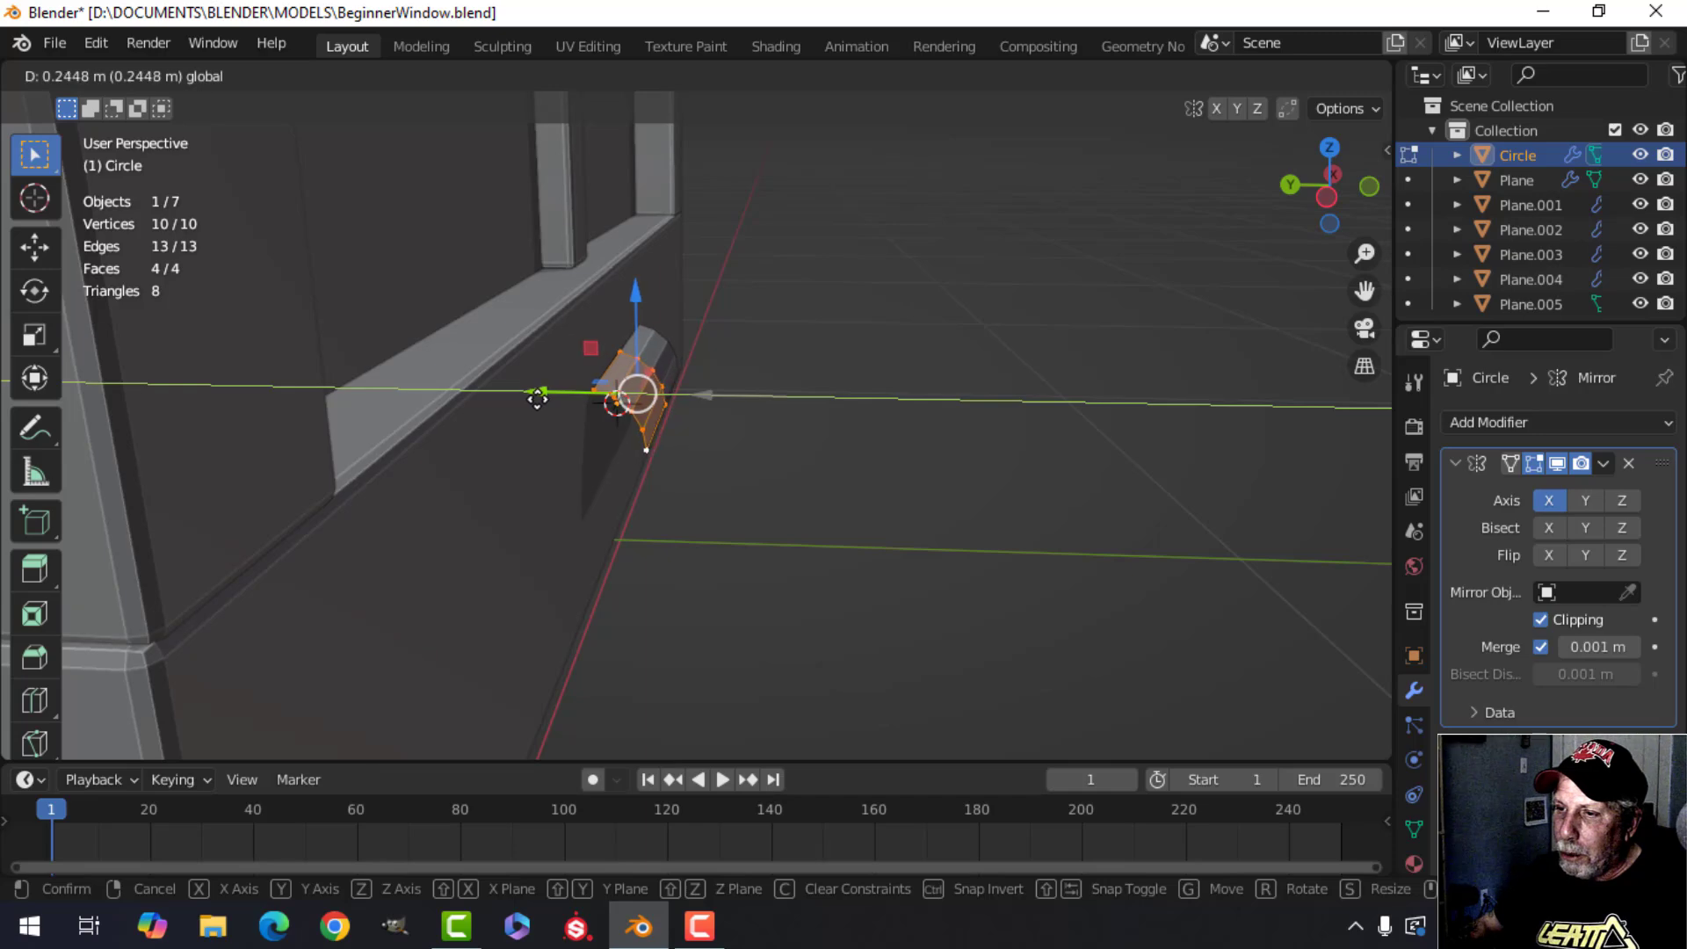
pyautogui.moveTo(525, 400); pyautogui.dragTo(526, 400)
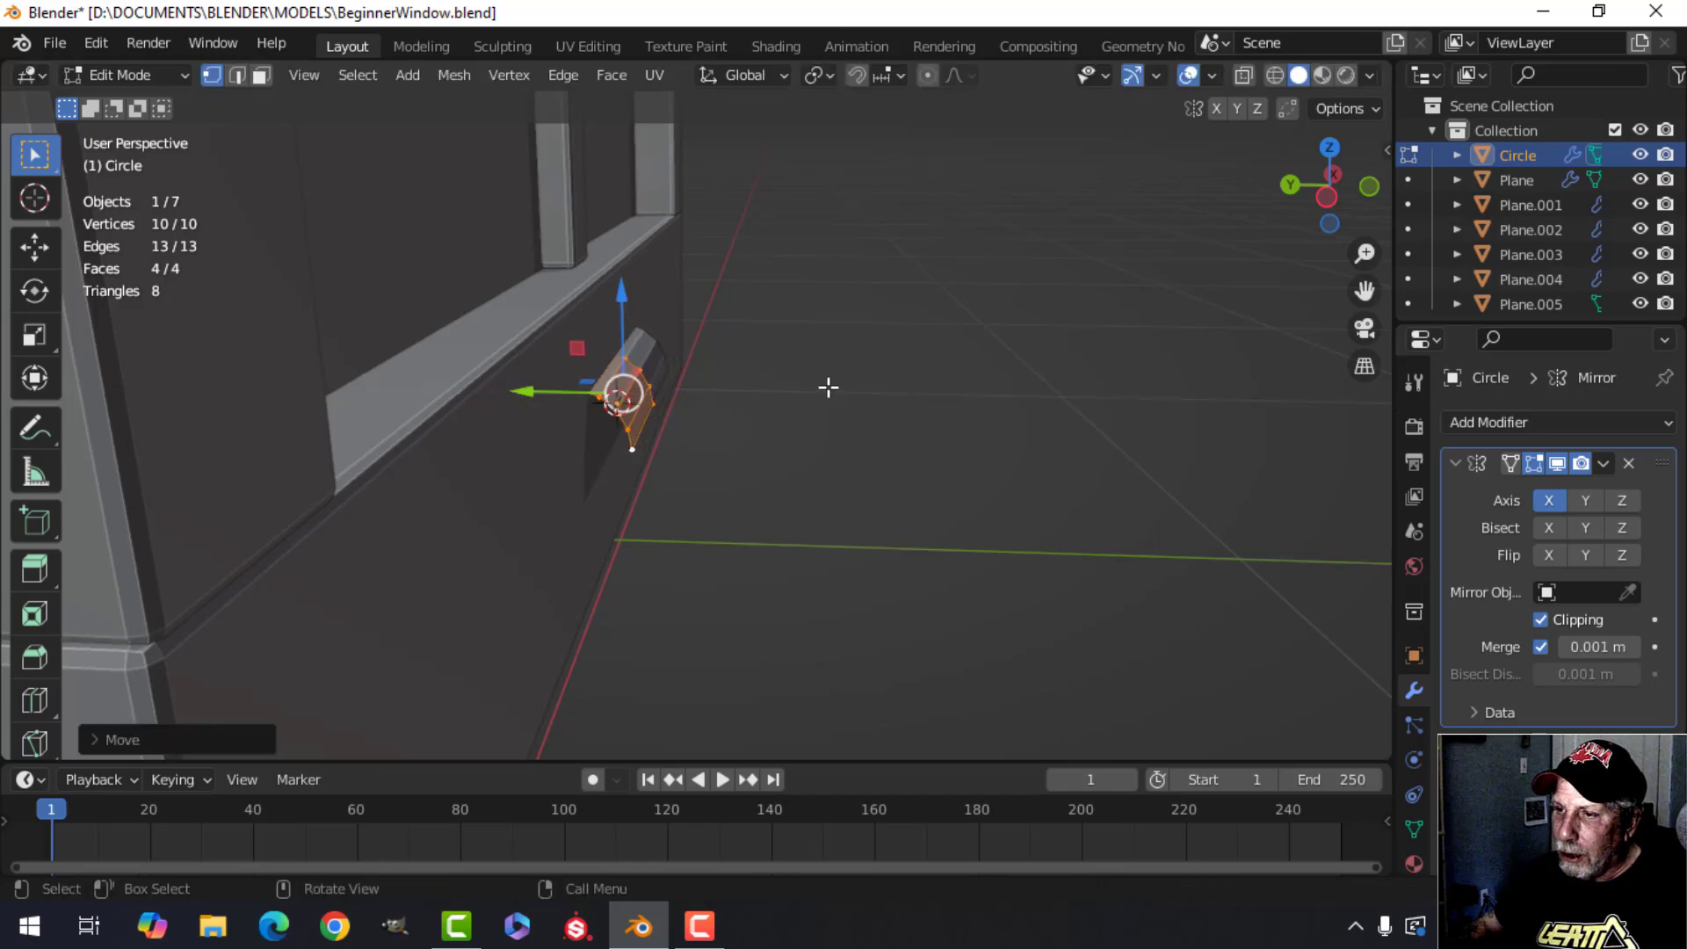
# Select the top vertex at the molding's open end and extrude it downward.
pyautogui.moveTo(829, 388); pyautogui.dragTo(448, 429, button='middle')
pyautogui.scroll(3, 527, 426)
pyautogui.keyDown('shift'); pyautogui.moveTo(645, 415); pyautogui.dragTo(710, 406, button='middle'); pyautogui.keyUp('shift')
pyautogui.moveTo(606, 333); pyautogui.dragTo(640, 350)
pyautogui.click(663, 417)
pyautogui.scroll(2, 659, 460)
pyautogui.moveTo(710, 448); pyautogui.dragTo(655, 406, button='middle')
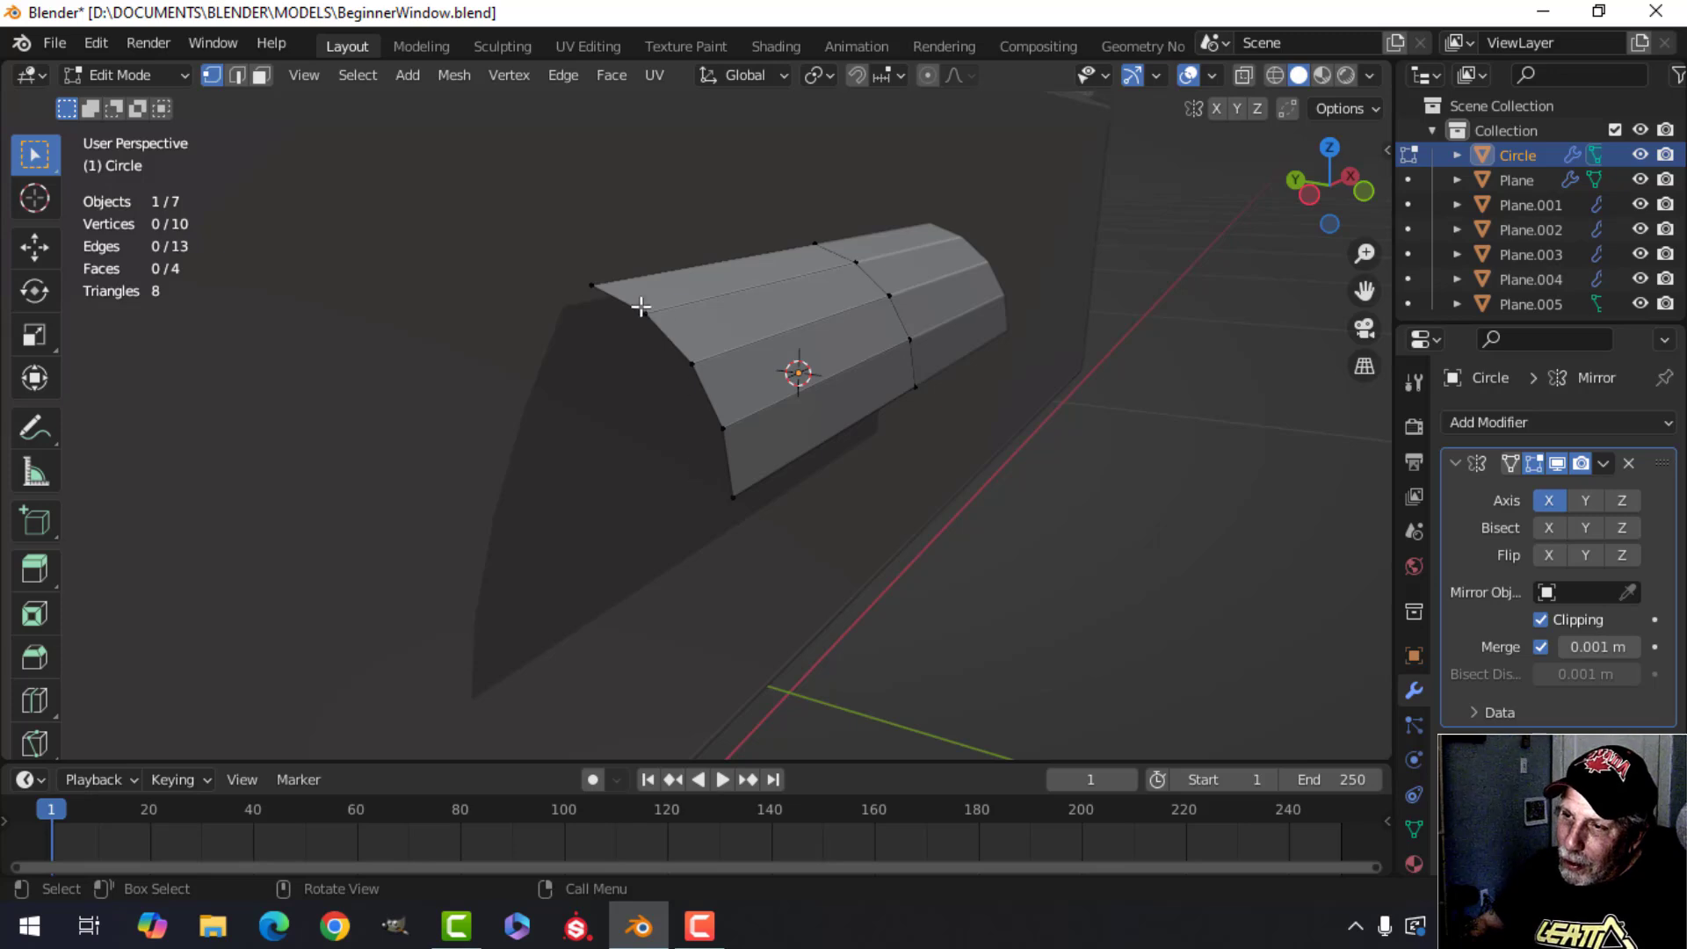
pyautogui.scroll(-1, 710, 383)
pyautogui.moveTo(708, 384); pyautogui.dragTo(735, 430, button='middle')
pyautogui.keyDown('shift'); pyautogui.moveTo(734, 429); pyautogui.dragTo(785, 447, button='middle'); pyautogui.keyUp('shift')
pyautogui.click(735, 269)
pyautogui.scroll(-3, 768, 369)
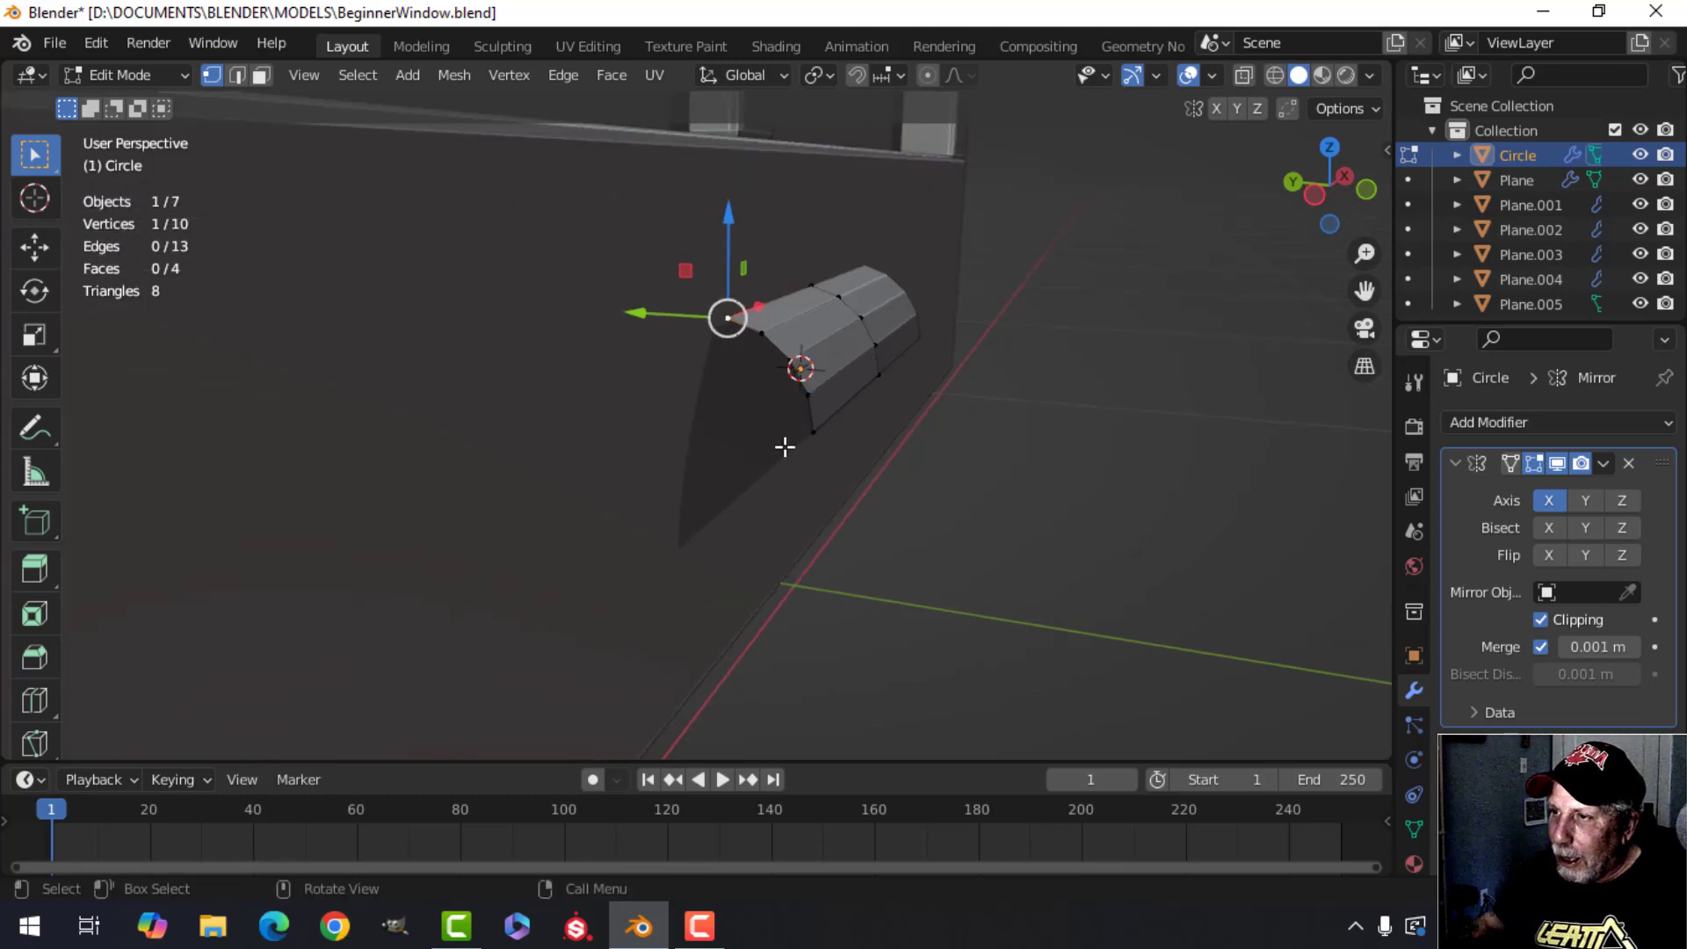
pyautogui.press('e')
pyautogui.click(770, 404)
pyautogui.moveTo(730, 223); pyautogui.dragTo(730, 309)
pyautogui.moveTo(734, 317); pyautogui.dragTo(815, 427, button='middle')
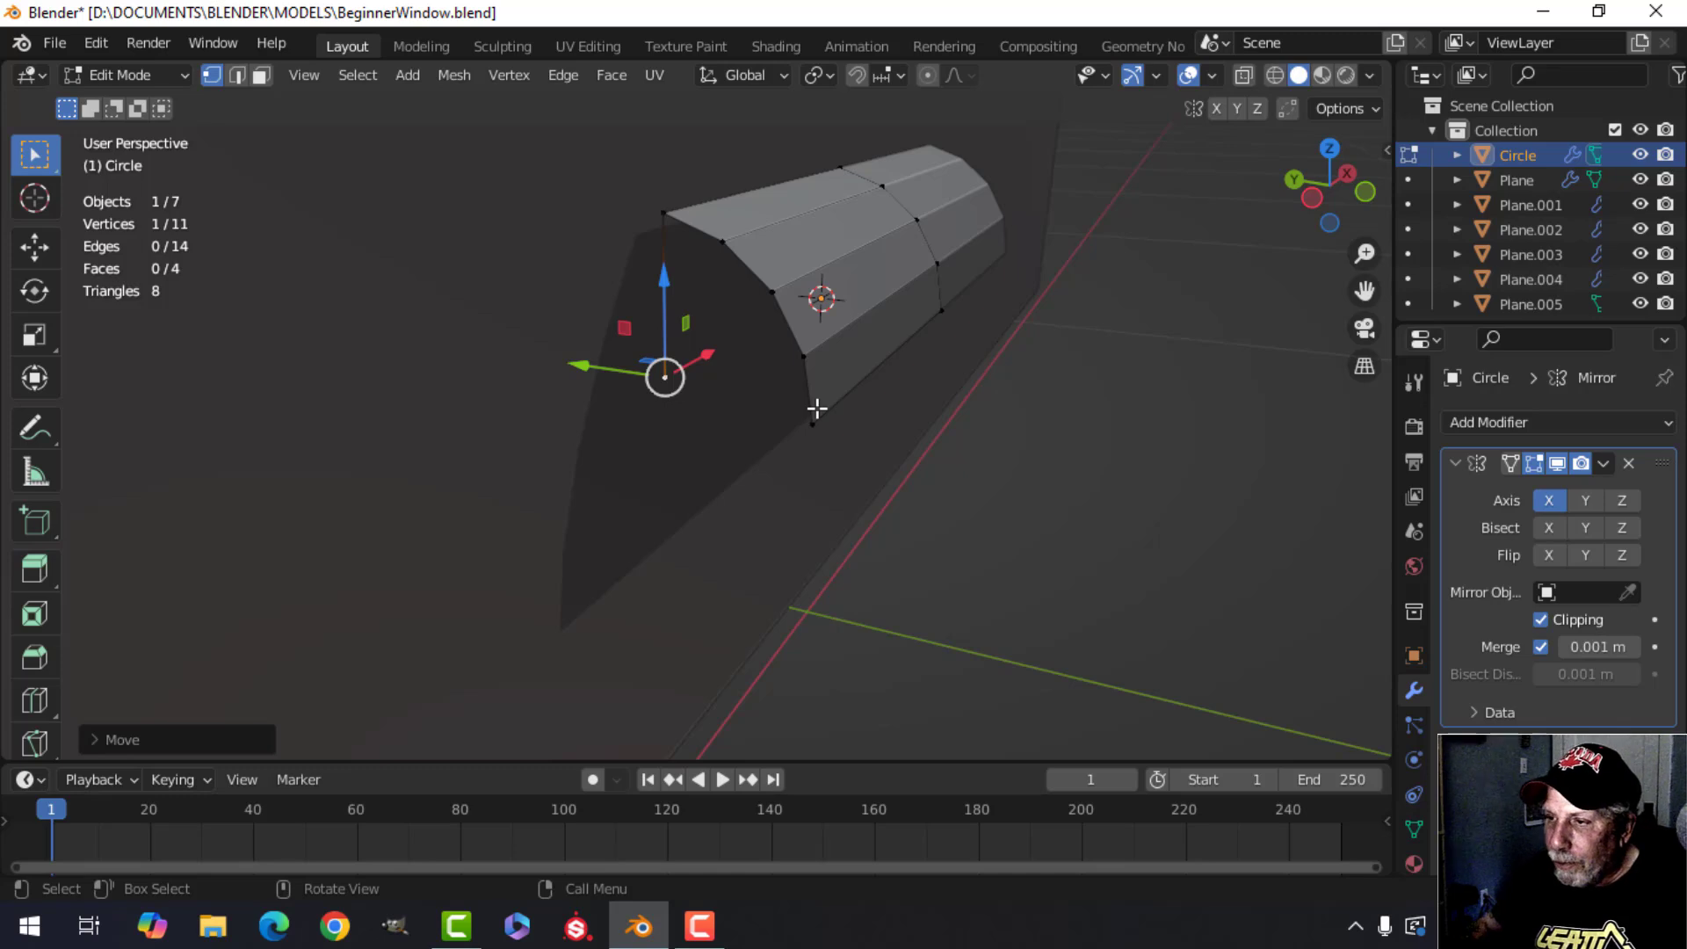
# Switch snapping to Vertex and snap the new vertex level with the arc's bottom vertex.
pyautogui.click(884, 72)
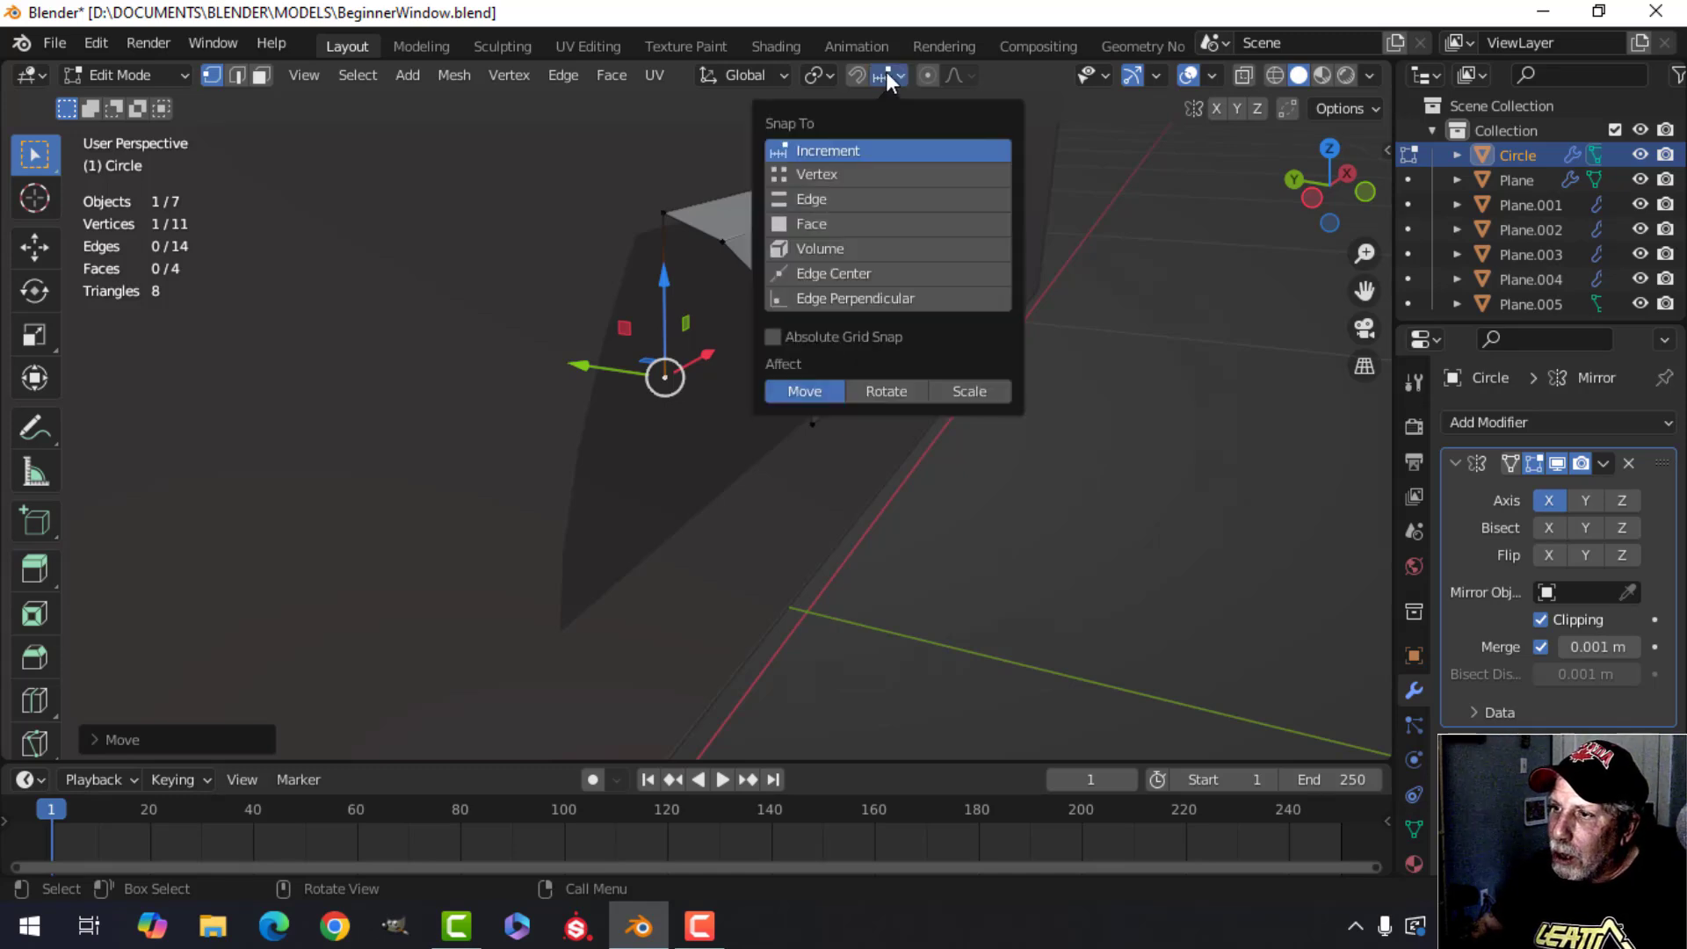
pyautogui.click(814, 172)
pyautogui.keyDown('shift'); pyautogui.moveTo(927, 489); pyautogui.dragTo(836, 428, button='middle'); pyautogui.keyUp('shift')
pyautogui.moveTo(694, 222)
pyautogui.mouseDown()
pyautogui.moveTo(697, 172)
pyautogui.moveTo(705, 215)
pyautogui.mouseUp()
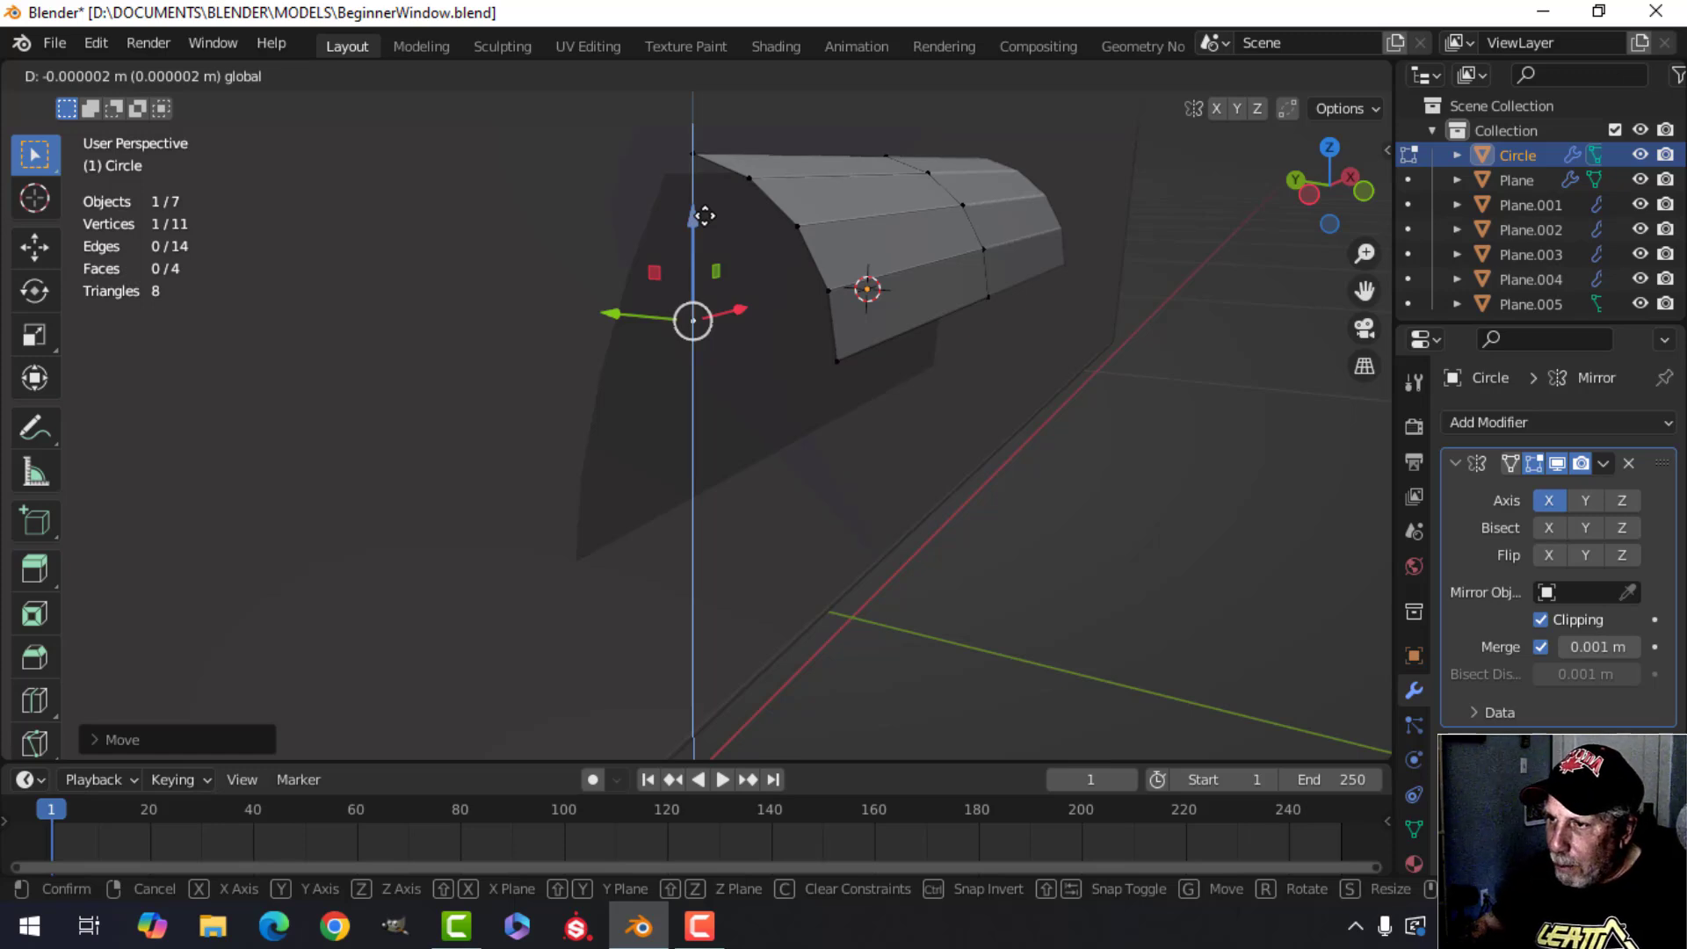
pyautogui.keyDown('ctrl'); pyautogui.moveTo(705, 216); pyautogui.dragTo(846, 355); pyautogui.keyUp('ctrl')
# Connect the new vertex to the arc's bottom vertex with an edge.
pyautogui.moveTo(776, 471); pyautogui.dragTo(864, 447, button='middle')
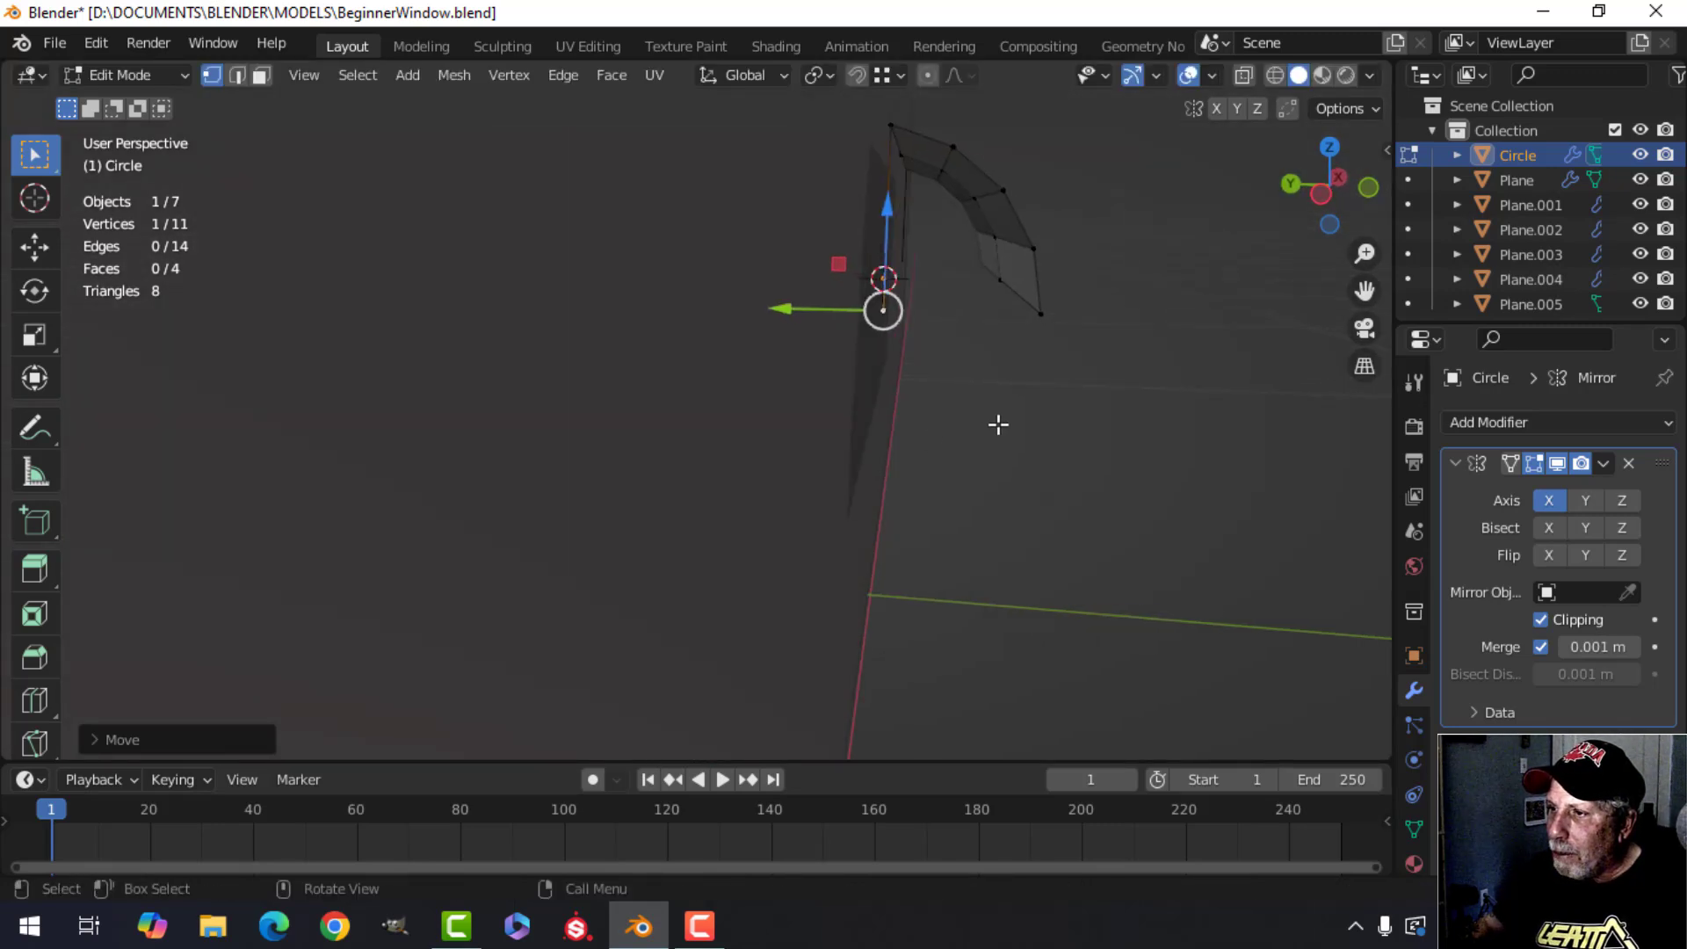
pyautogui.moveTo(1035, 409); pyautogui.dragTo(993, 409, button='middle')
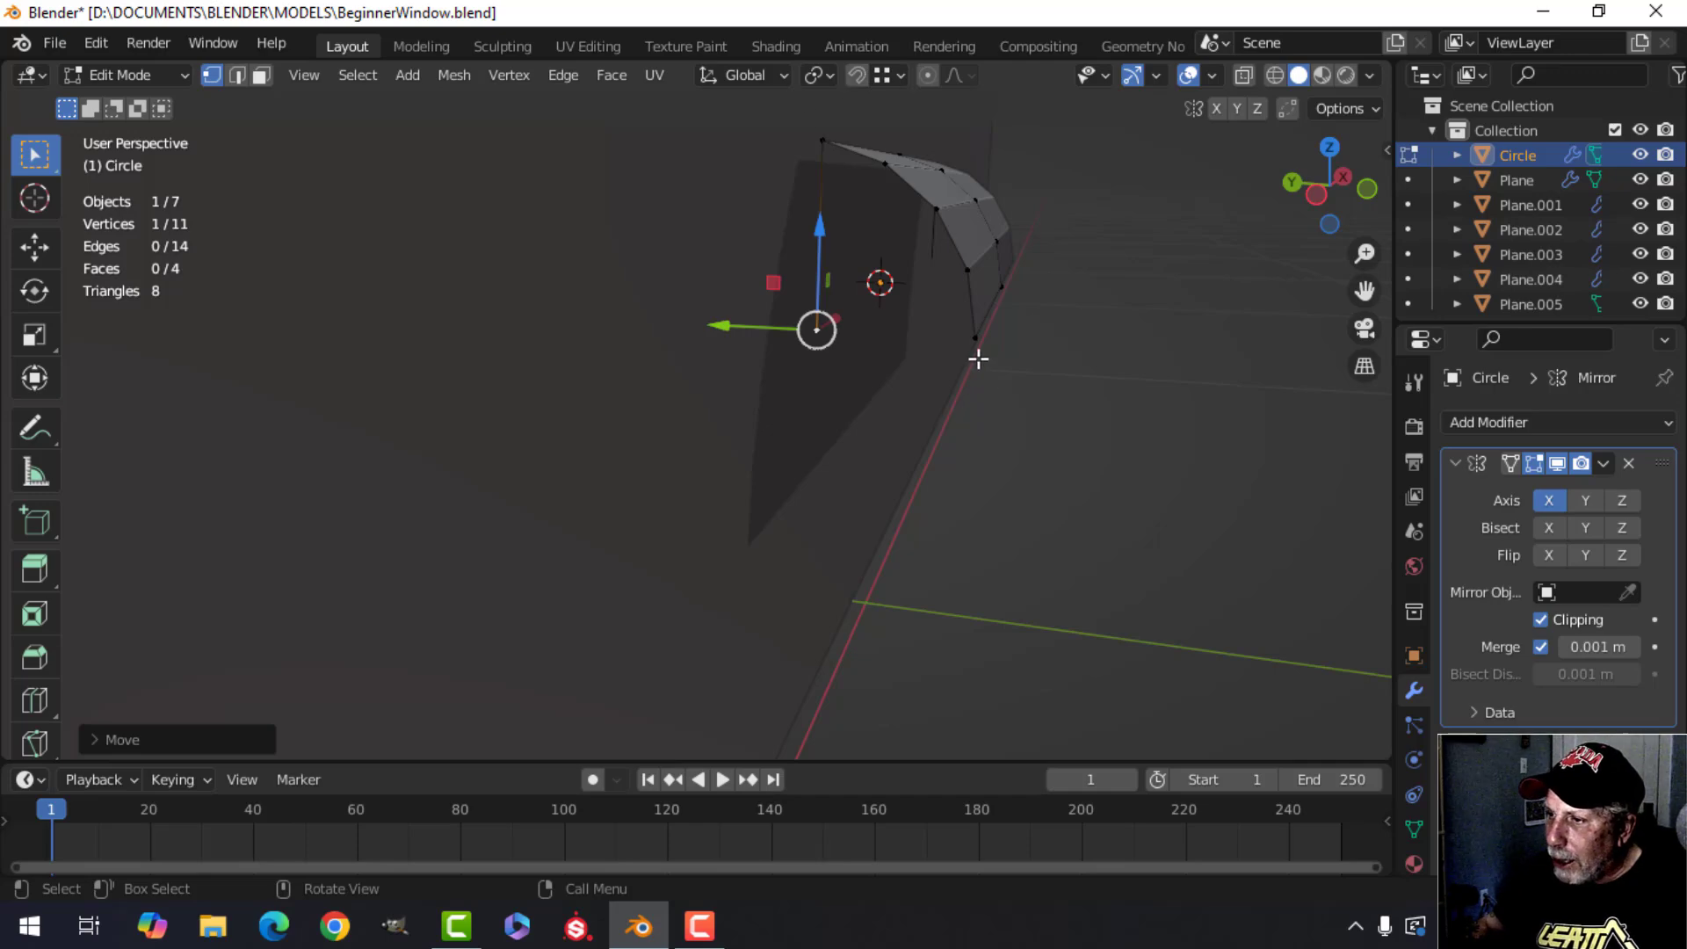
pyautogui.keyDown('shift'); pyautogui.click(977, 344); pyautogui.keyUp('shift')
pyautogui.moveTo(1025, 440); pyautogui.dragTo(956, 463, button='middle')
pyautogui.press('f')
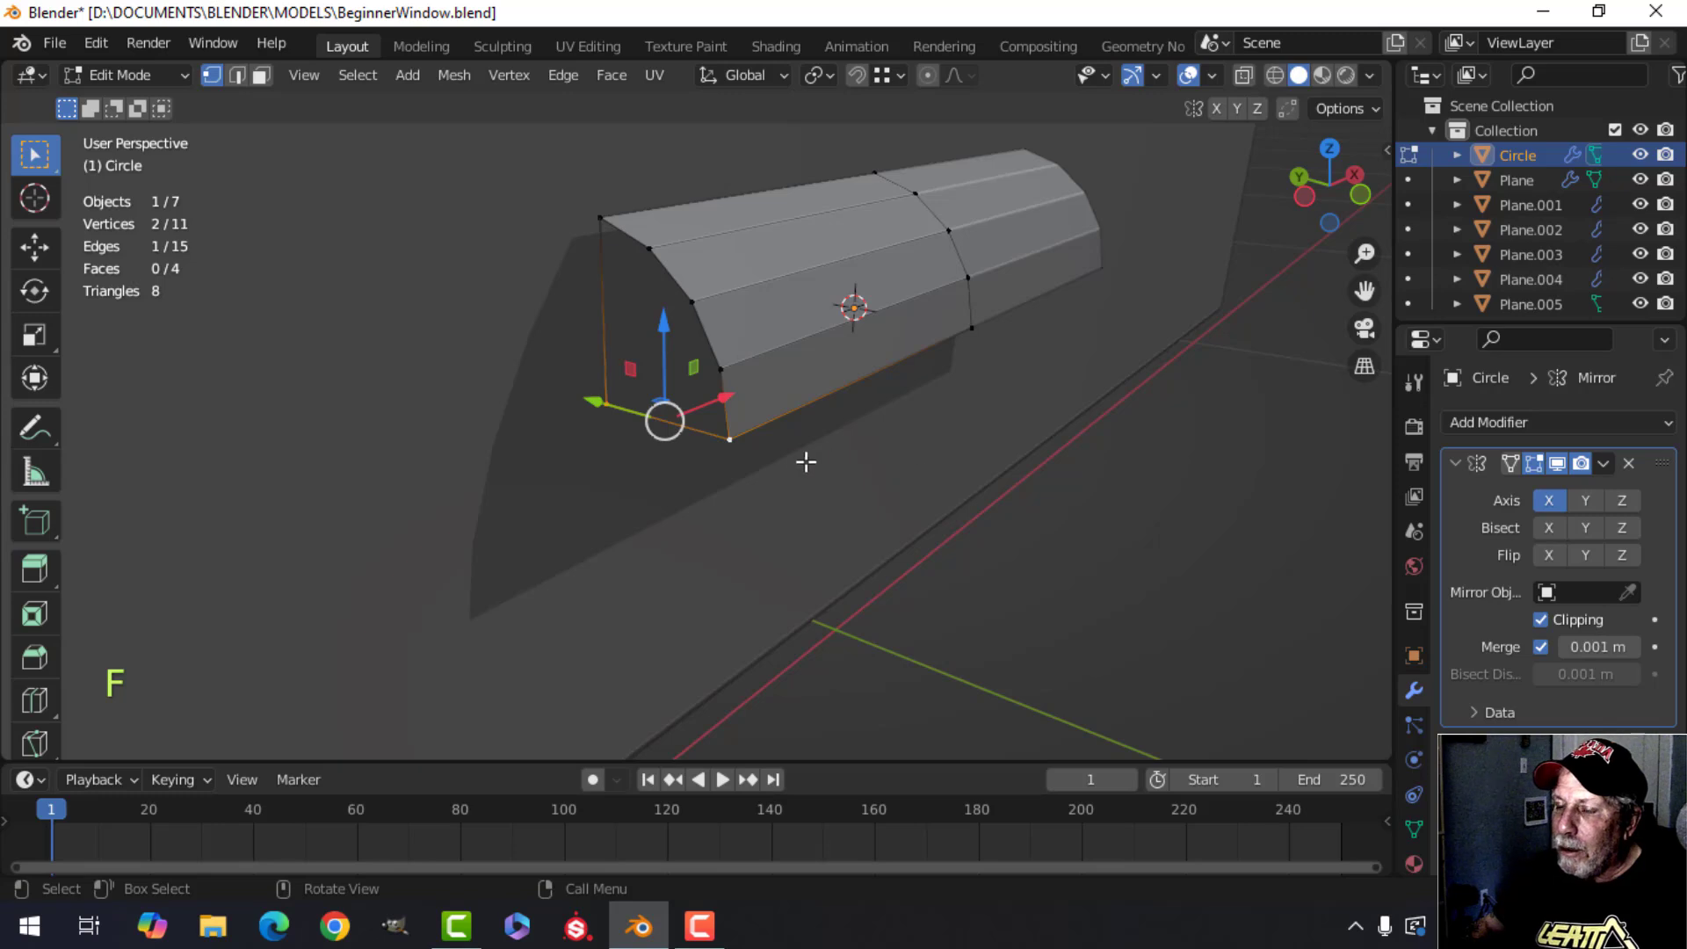
# Select the end arc plus the new vertex, fill them with a face, and review the closed molding in object mode.
pyautogui.moveTo(787, 460); pyautogui.dragTo(797, 445, button='middle')
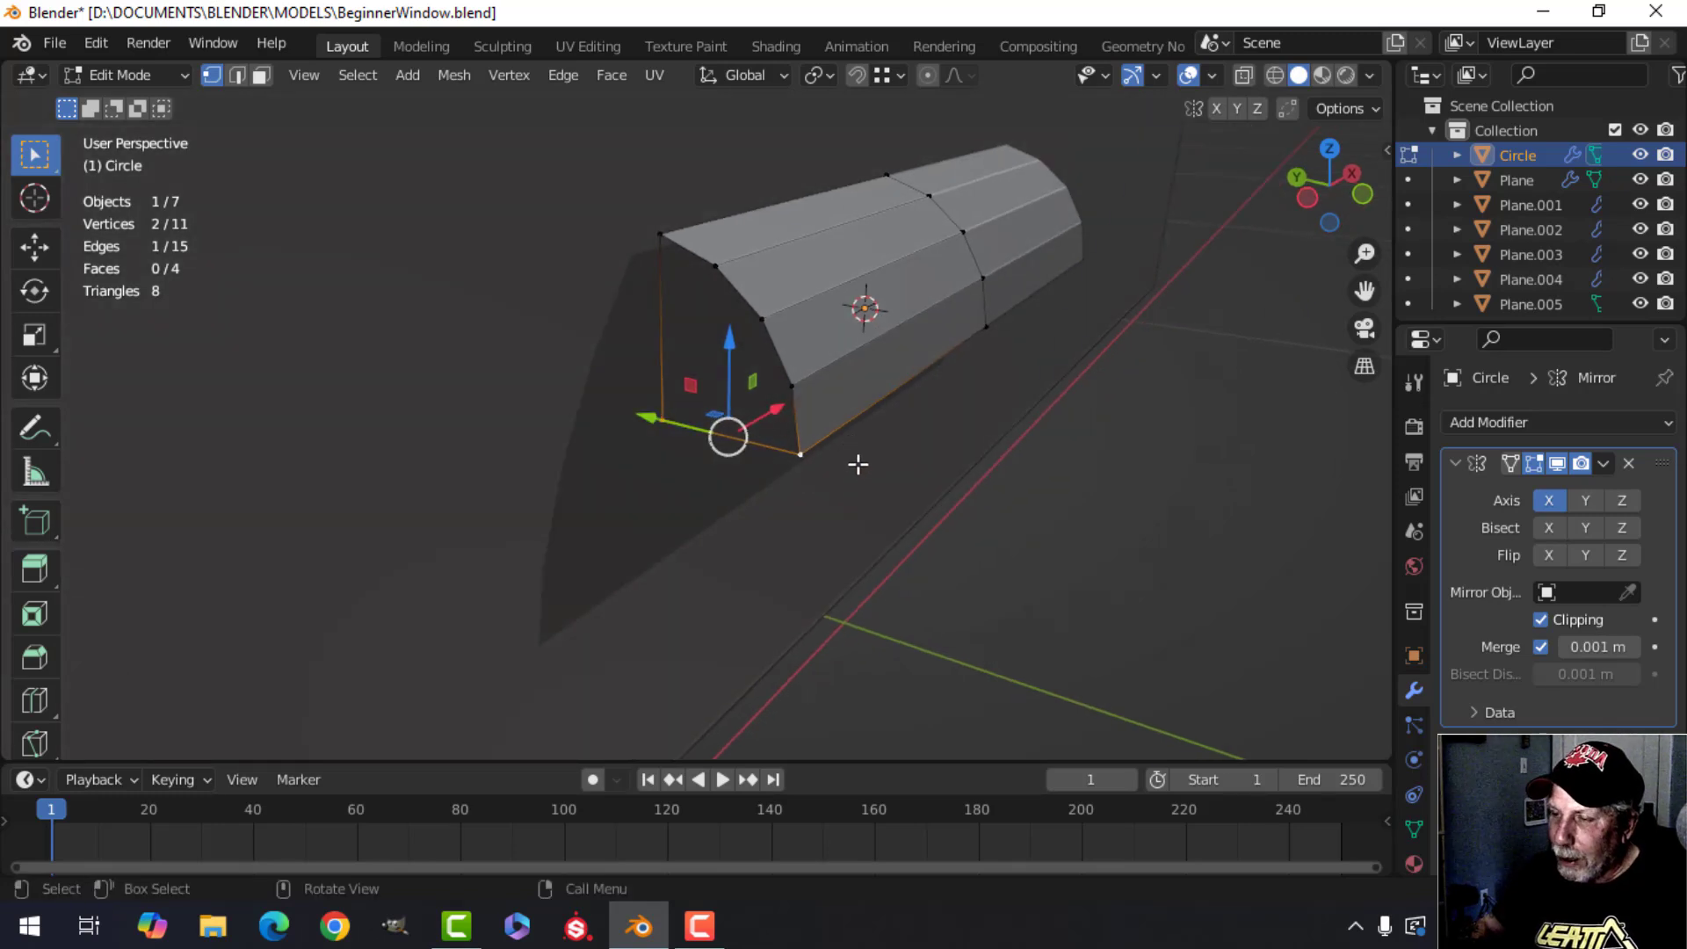
pyautogui.hotkey('alt', 'a')
pyautogui.moveTo(878, 475); pyautogui.dragTo(914, 458, button='middle')
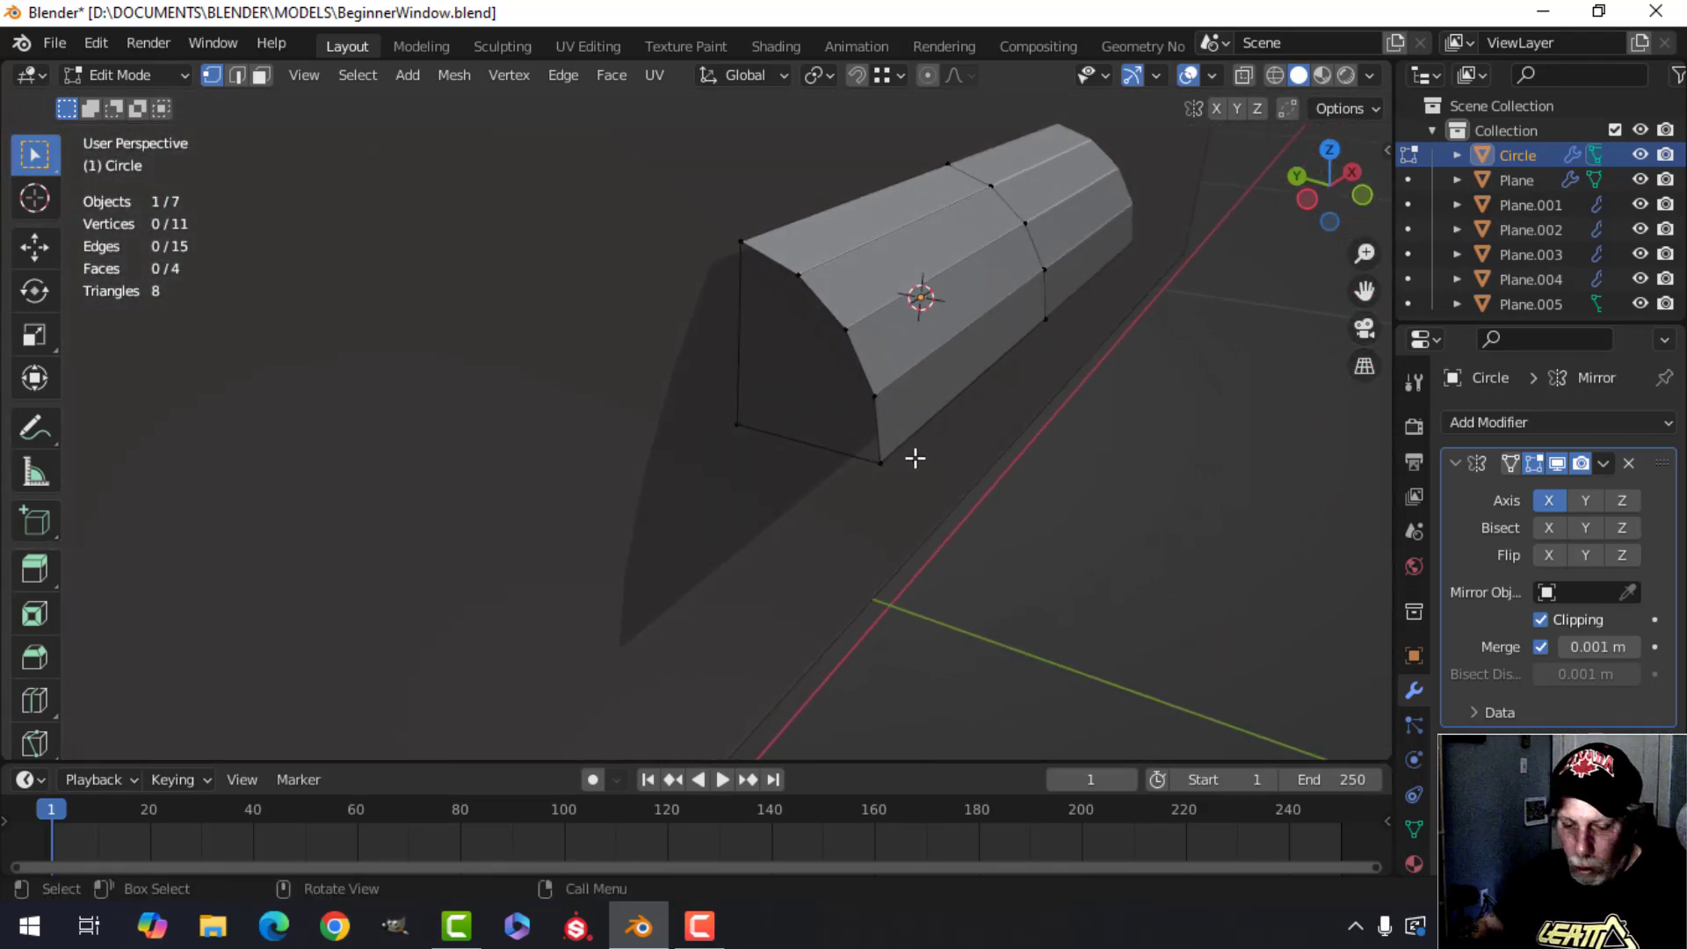
pyautogui.keyDown('alt'); pyautogui.keyDown('shift'); pyautogui.click(831, 306); pyautogui.keyUp('shift'); pyautogui.keyUp('alt')
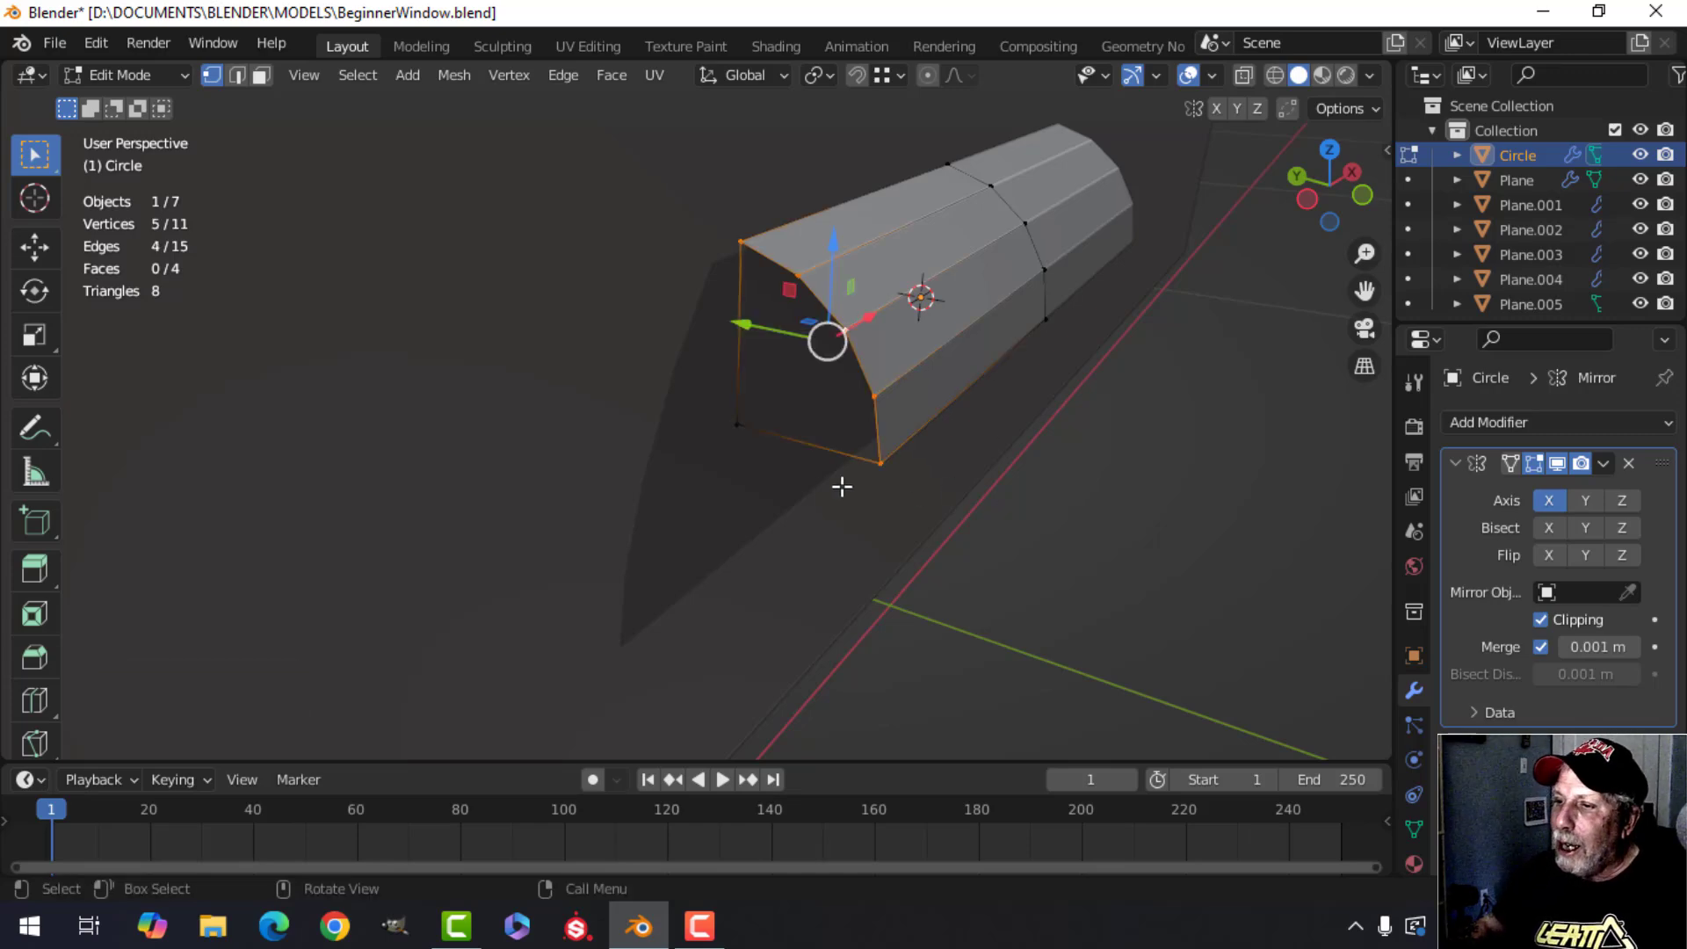
pyautogui.keyDown('shift'); pyautogui.click(740, 424); pyautogui.keyUp('shift')
pyautogui.moveTo(979, 478); pyautogui.dragTo(813, 459, button='middle')
pyautogui.press('f')
pyautogui.press('Tab')
pyautogui.hotkey('alt', 'a')
pyautogui.scroll(4, 852, 410)
pyautogui.click(678, 399)
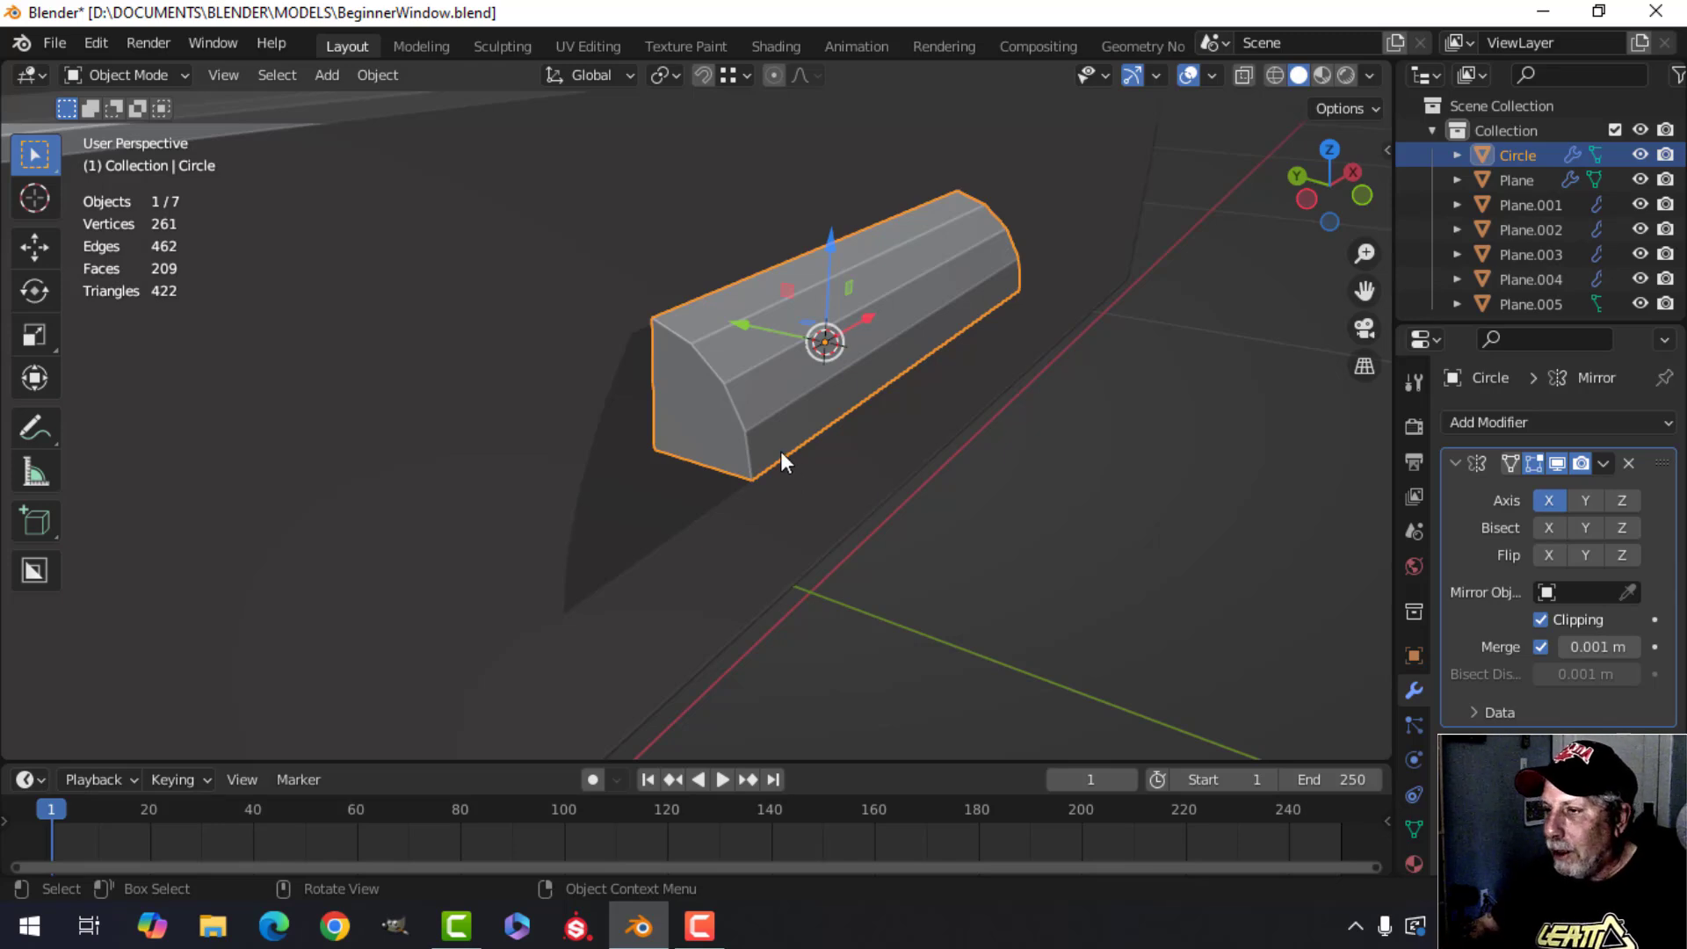
# Select the molding's end face in face select mode and collapse the Mirror modifier panel.
pyautogui.press('Tab')
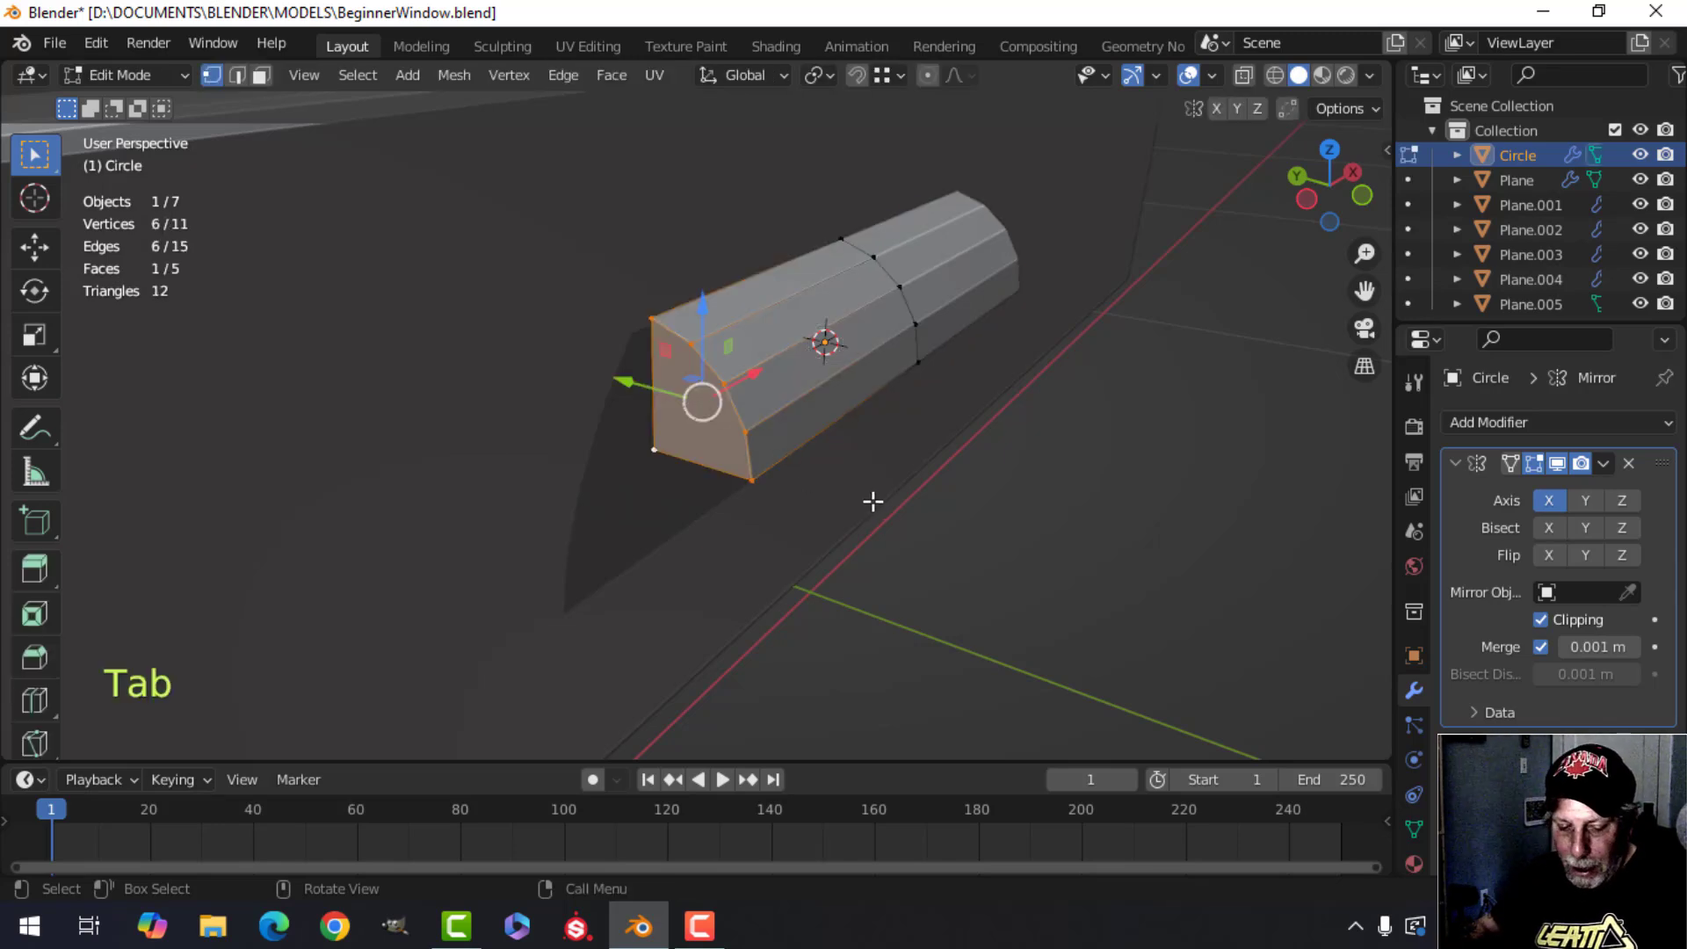
pyautogui.press('3')
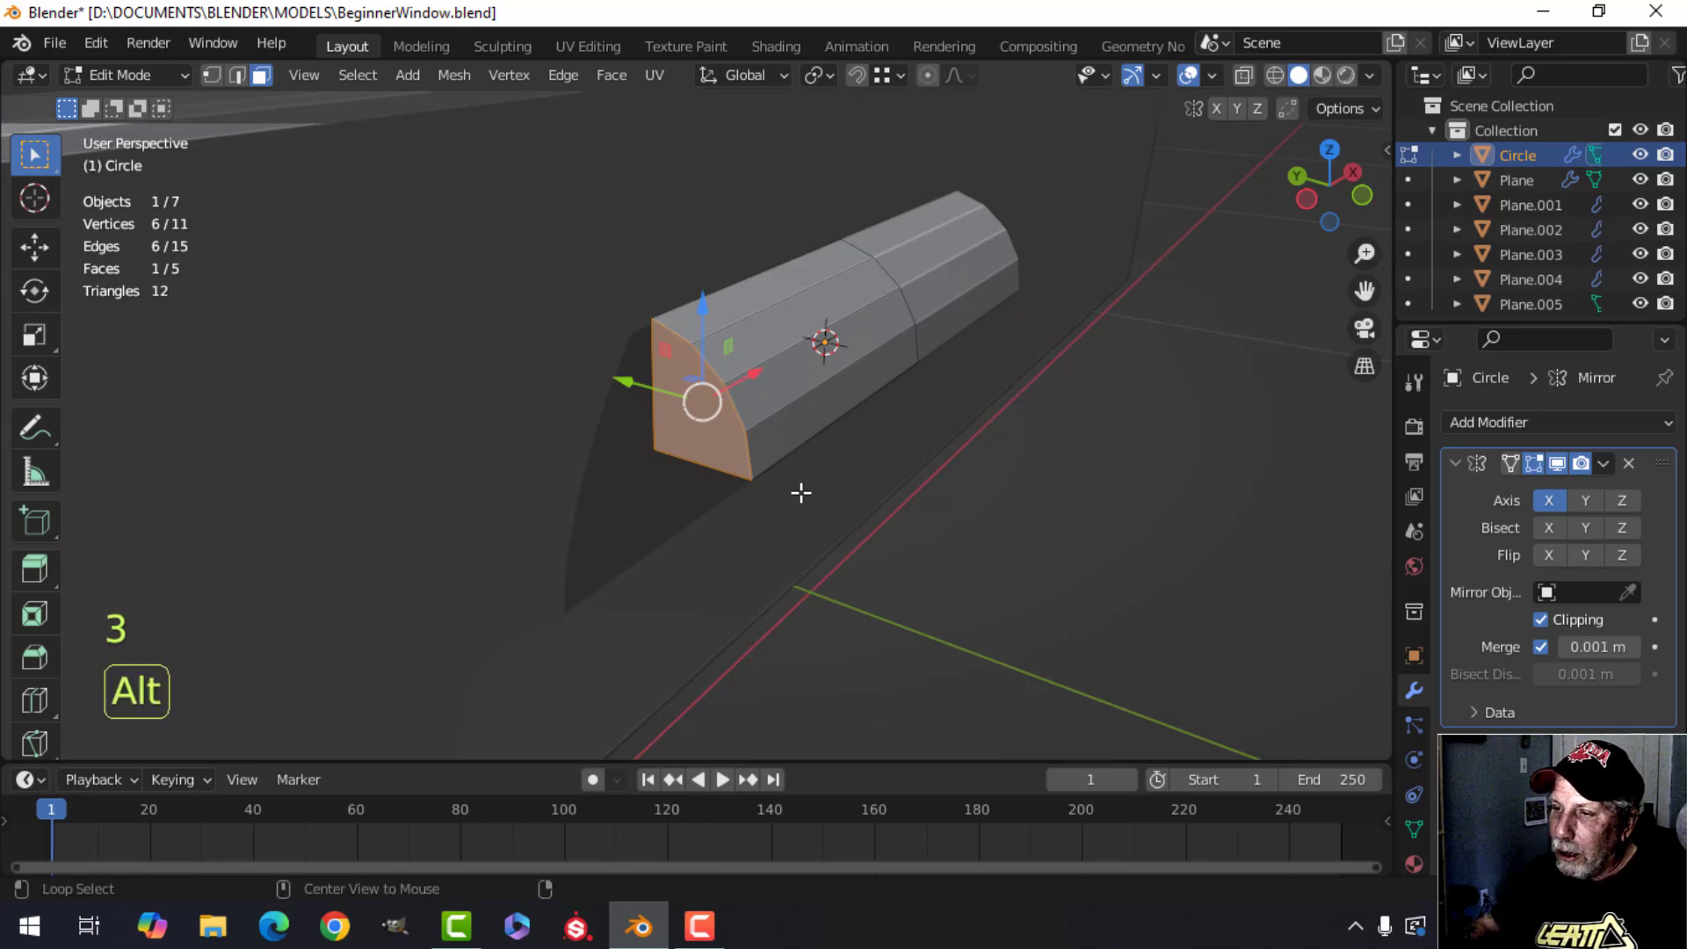
pyautogui.hotkey('alt', 'a')
pyautogui.click(714, 398)
pyautogui.keyDown('shift'); pyautogui.moveTo(772, 422); pyautogui.dragTo(817, 453, button='middle'); pyautogui.keyUp('shift')
pyautogui.moveTo(826, 448); pyautogui.dragTo(956, 479, button='middle')
pyautogui.scroll(4, 796, 450)
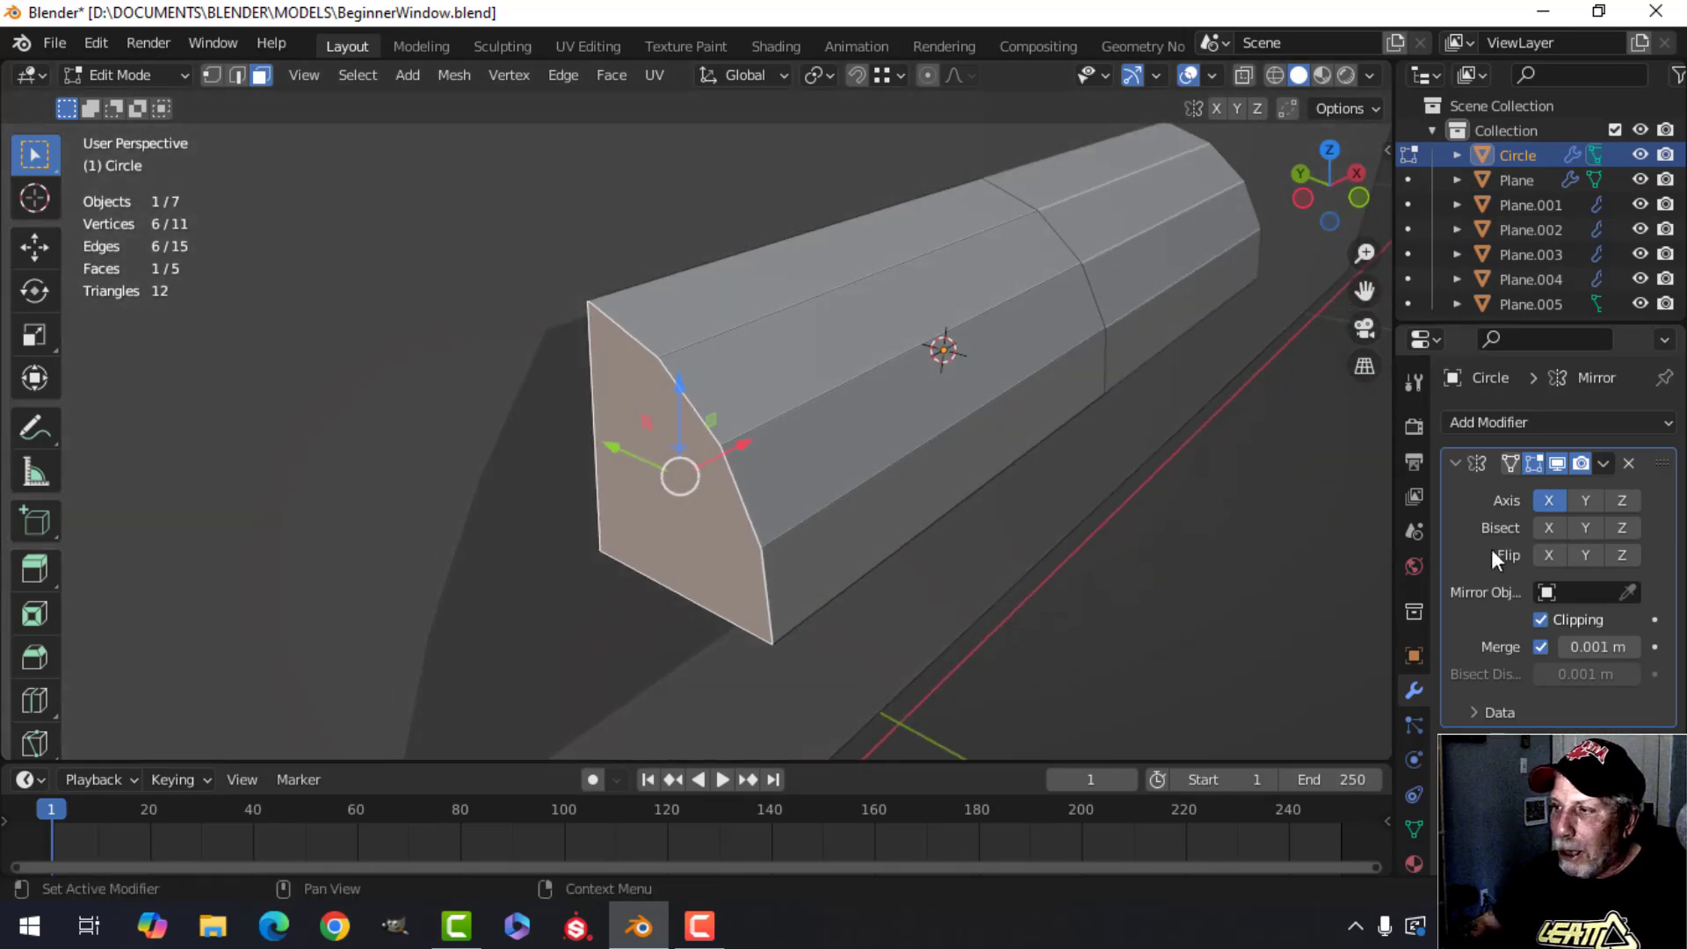
pyautogui.click(1456, 465)
# Start a bevel on the edges of the molding's end face.
pyautogui.keyDown('shift'); pyautogui.moveTo(817, 530); pyautogui.dragTo(899, 504, button='middle'); pyautogui.keyUp('shift')
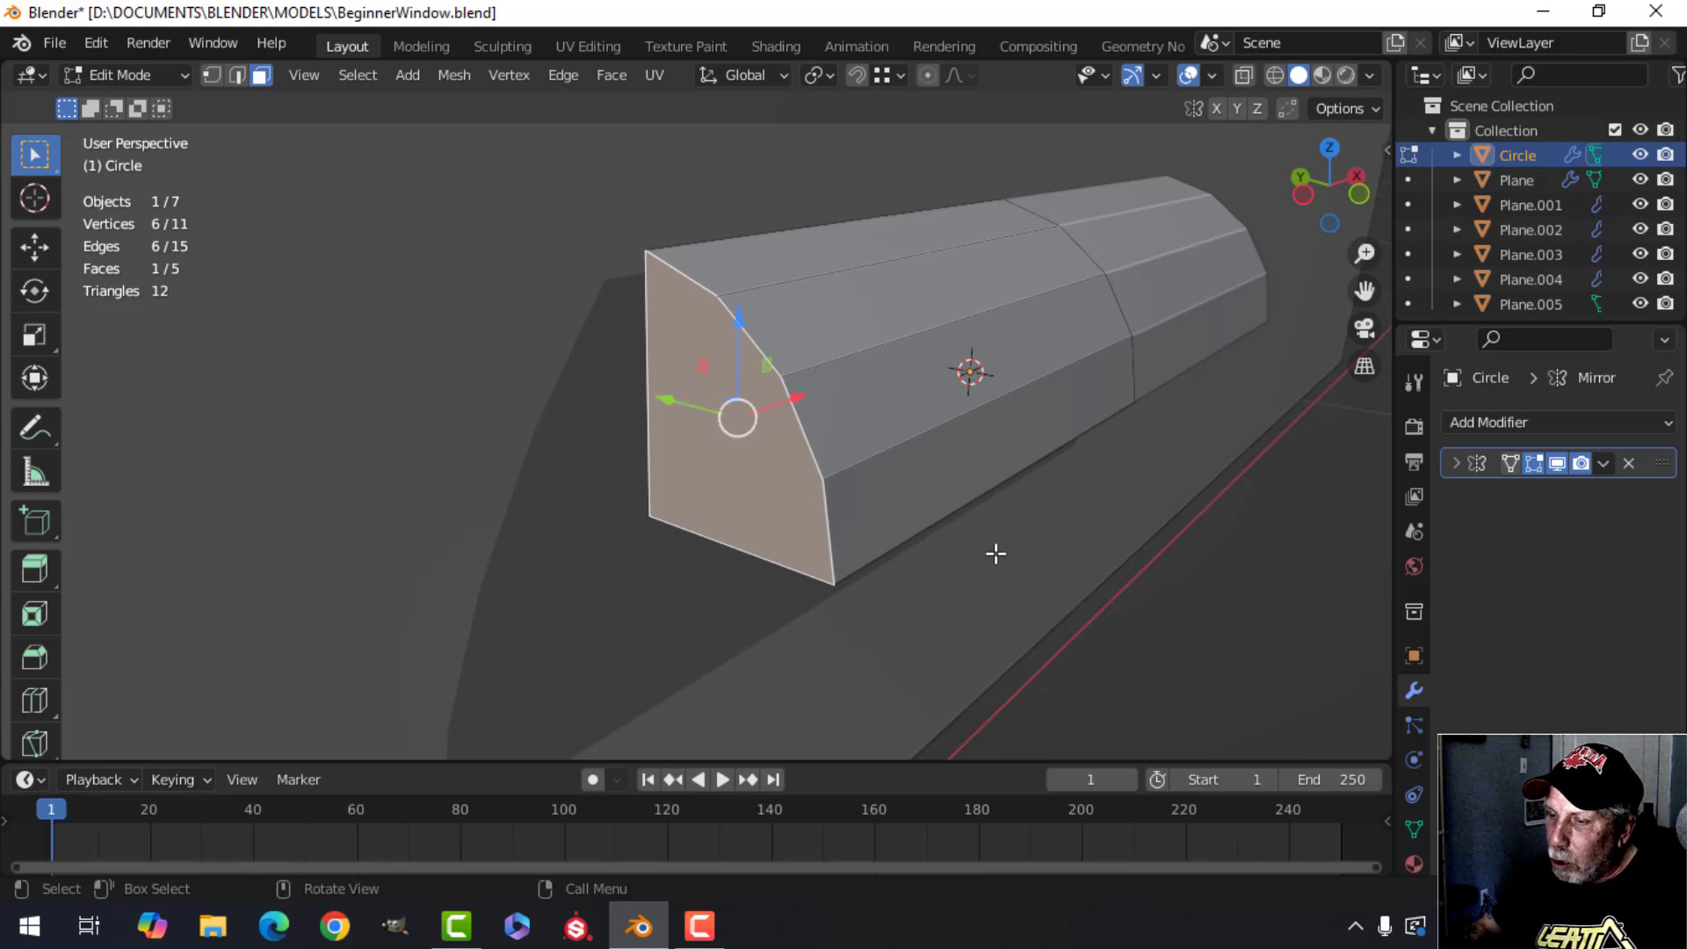
pyautogui.keyDown('shift'); pyautogui.moveTo(996, 554); pyautogui.dragTo(920, 552, button='middle'); pyautogui.keyUp('shift')
pyautogui.press('ctrl')
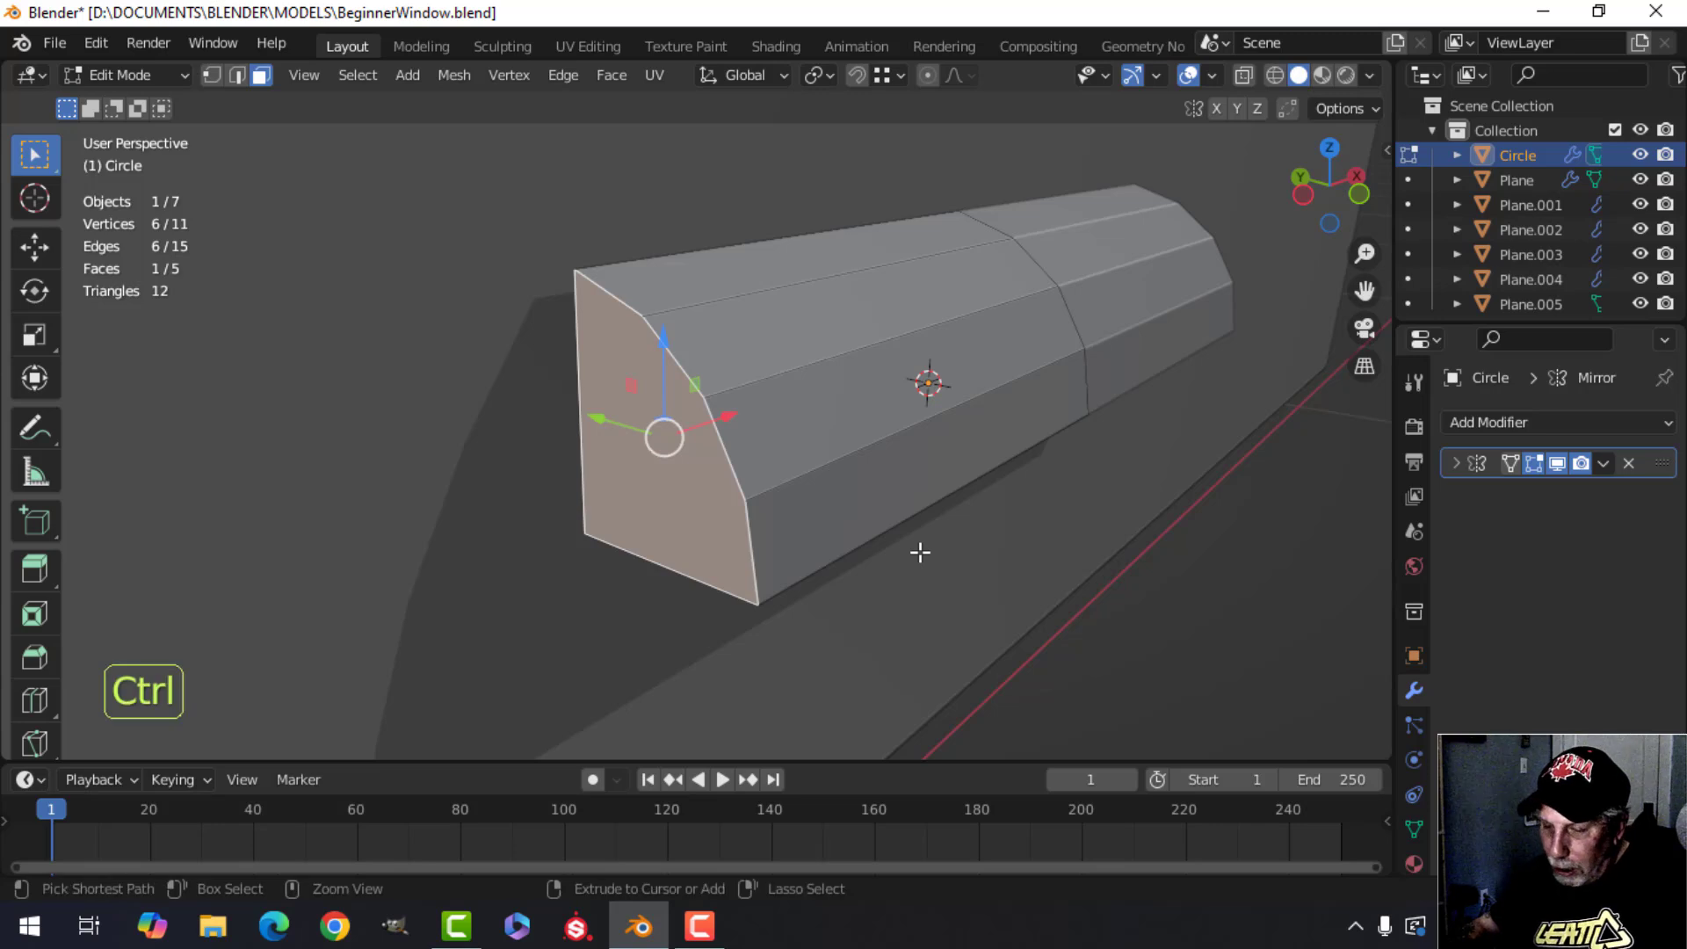
pyautogui.hotkey('ctrl', 'b')
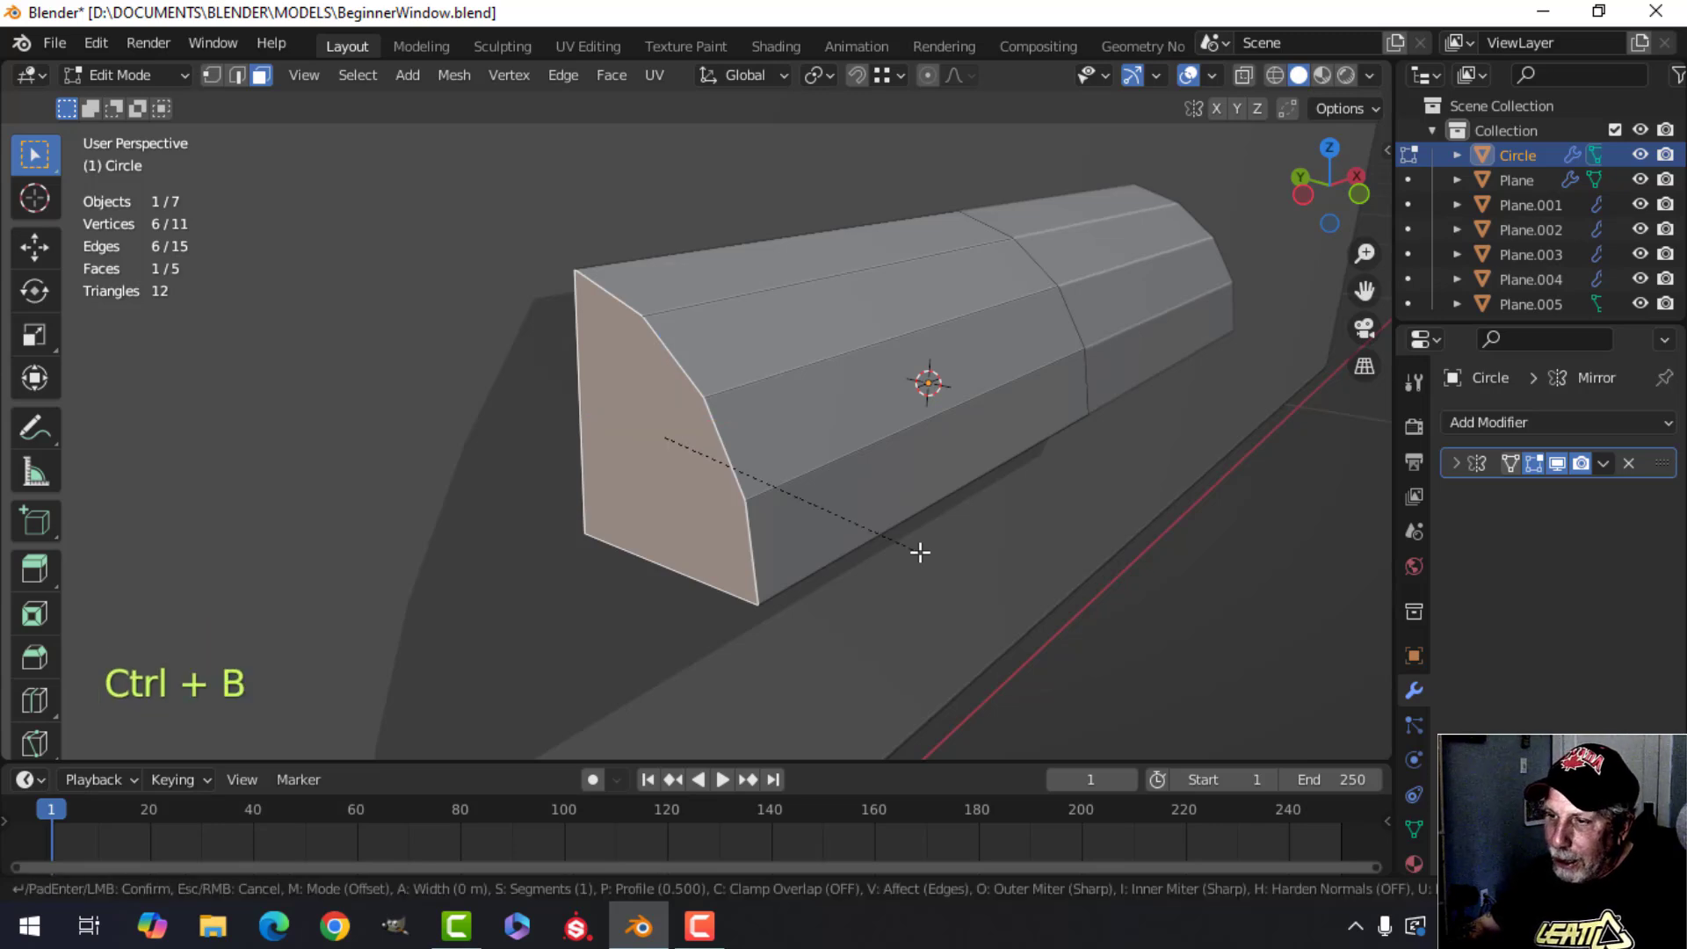
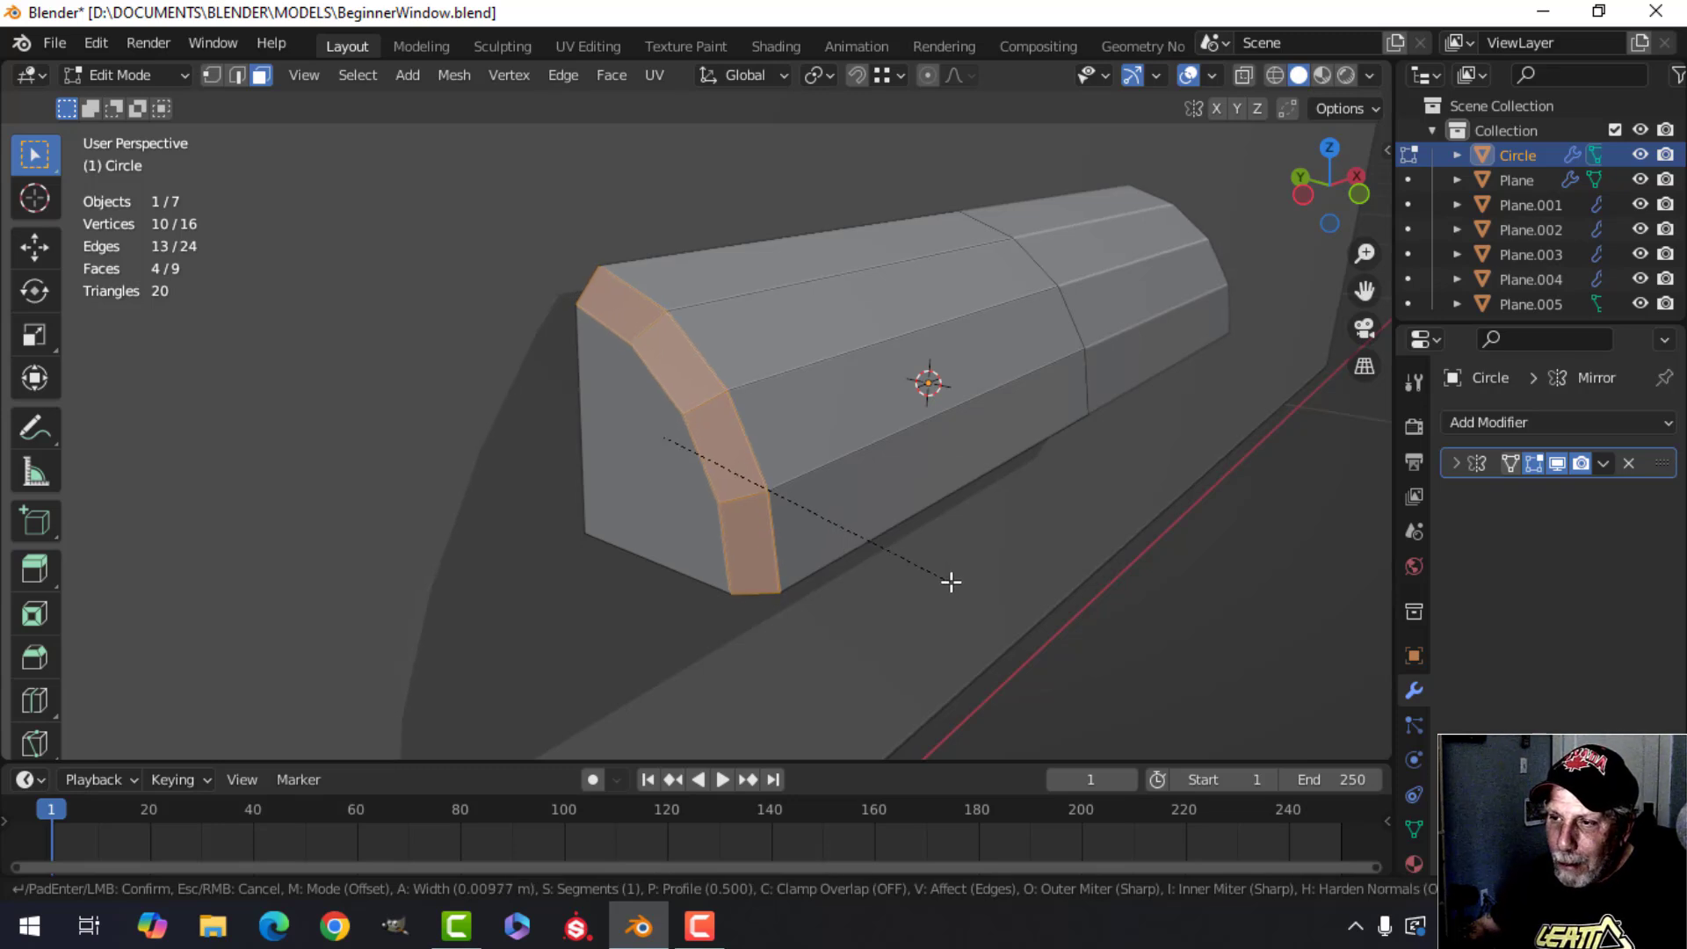
# Finish the bevel on the molding's end-face edges with 4 segments.
pyautogui.scroll(1, 951, 582)
pyautogui.scroll(1, 952, 582)
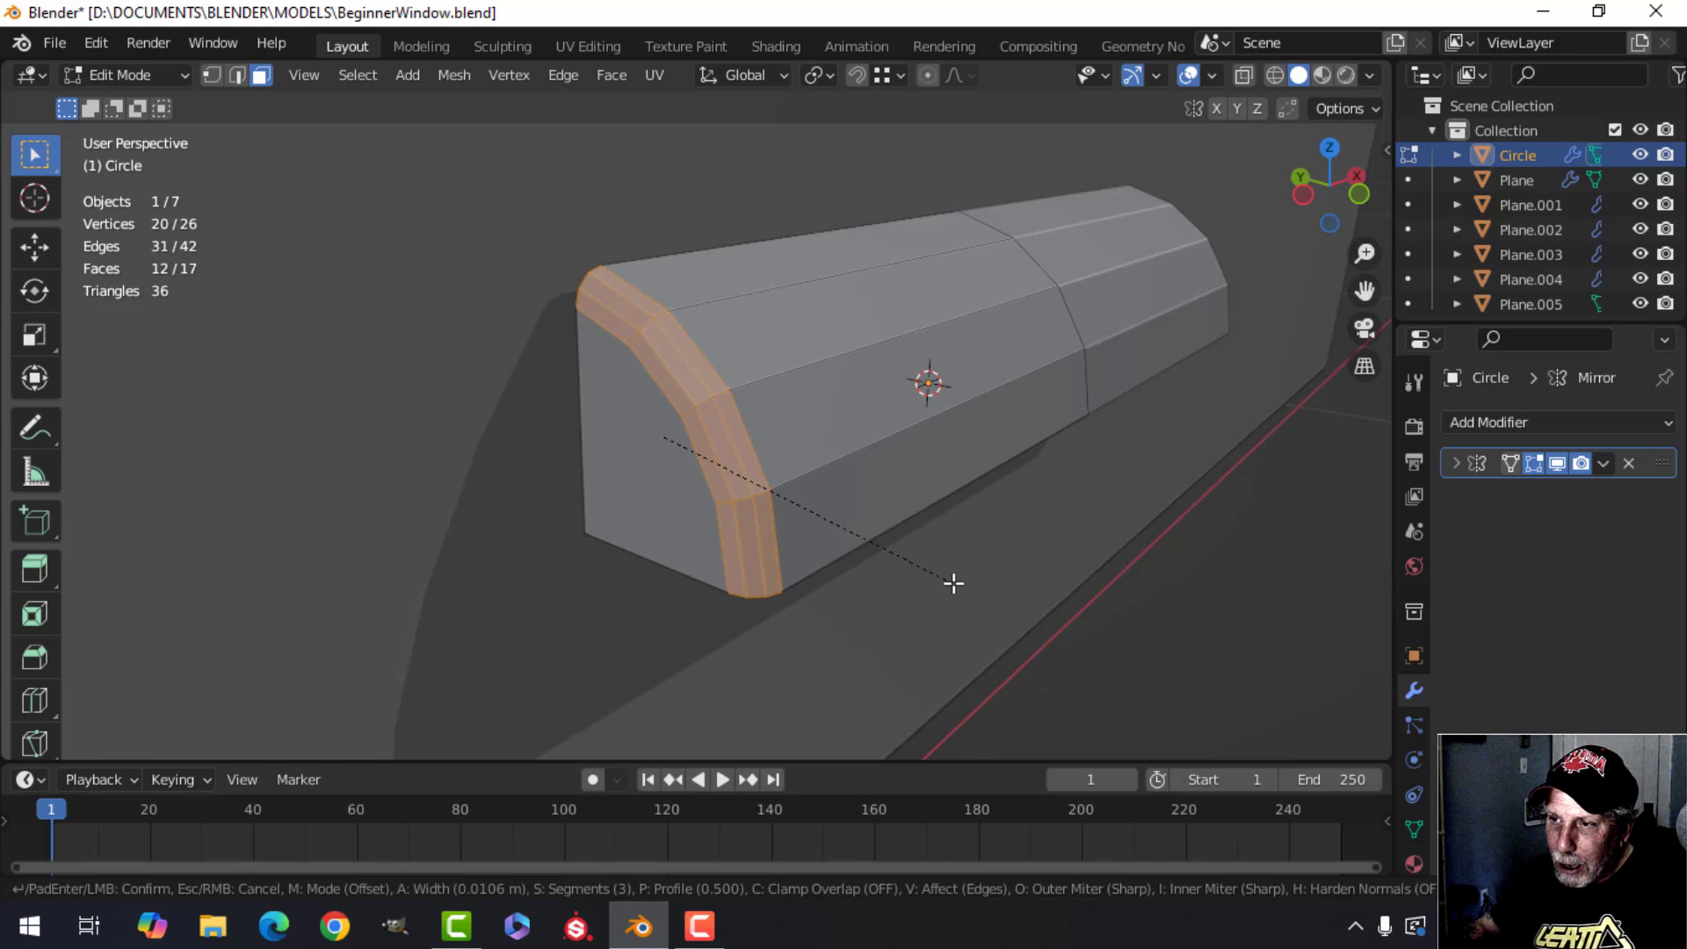
pyautogui.scroll(1, 954, 583)
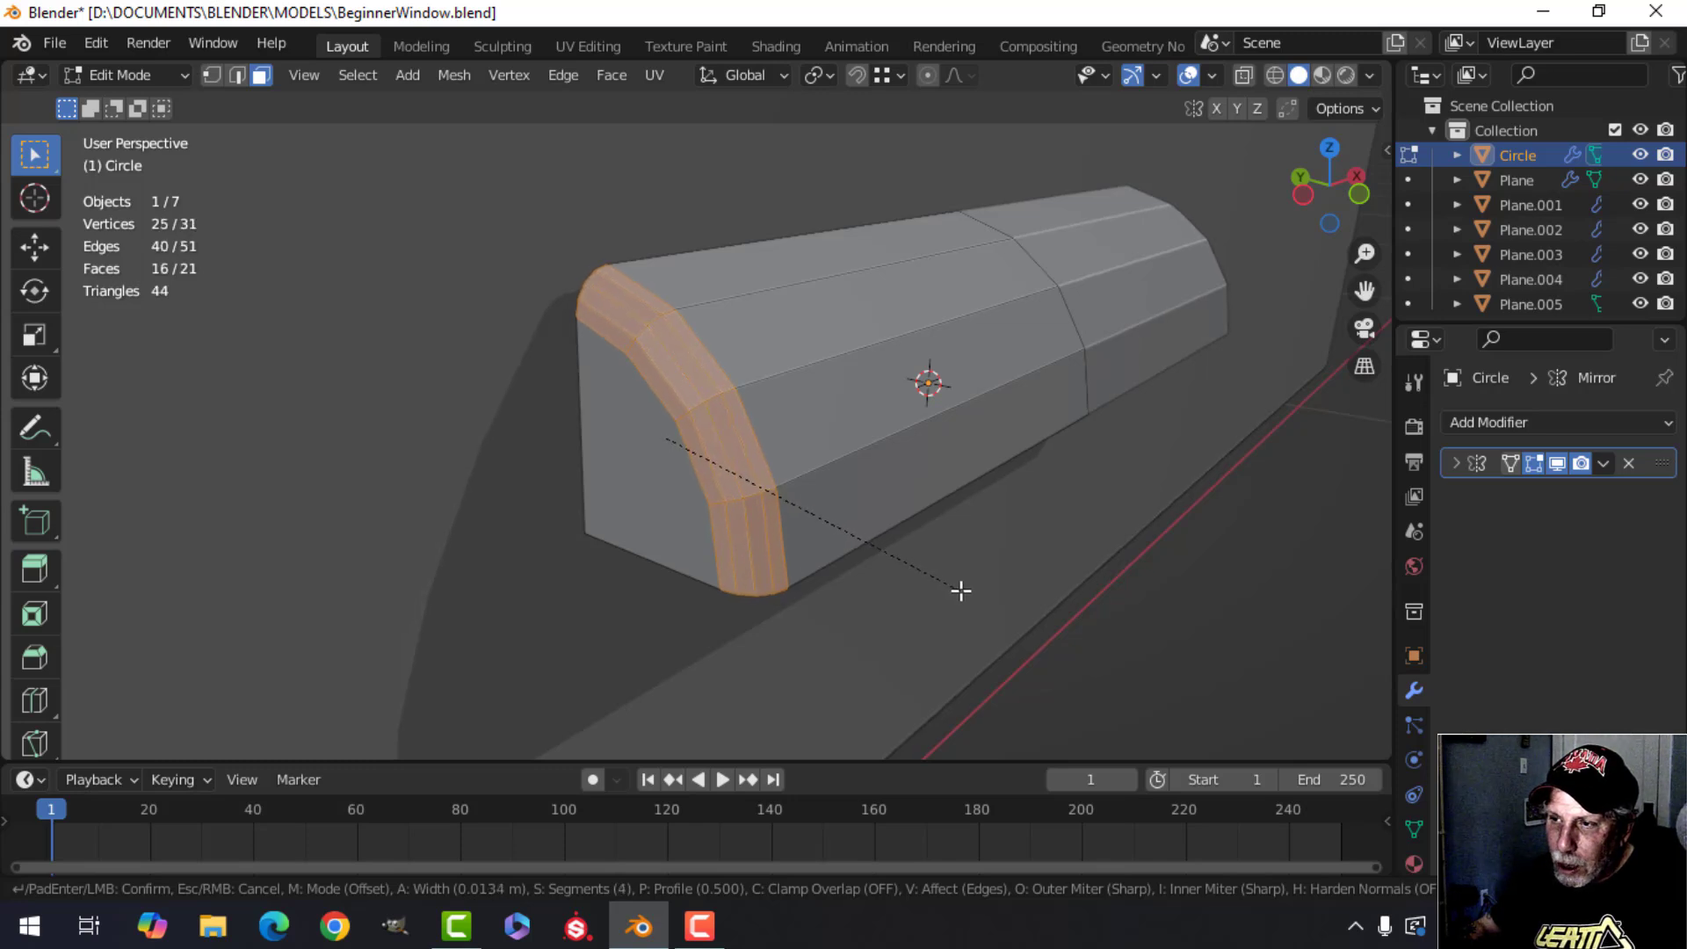
pyautogui.scroll(6, 961, 590)
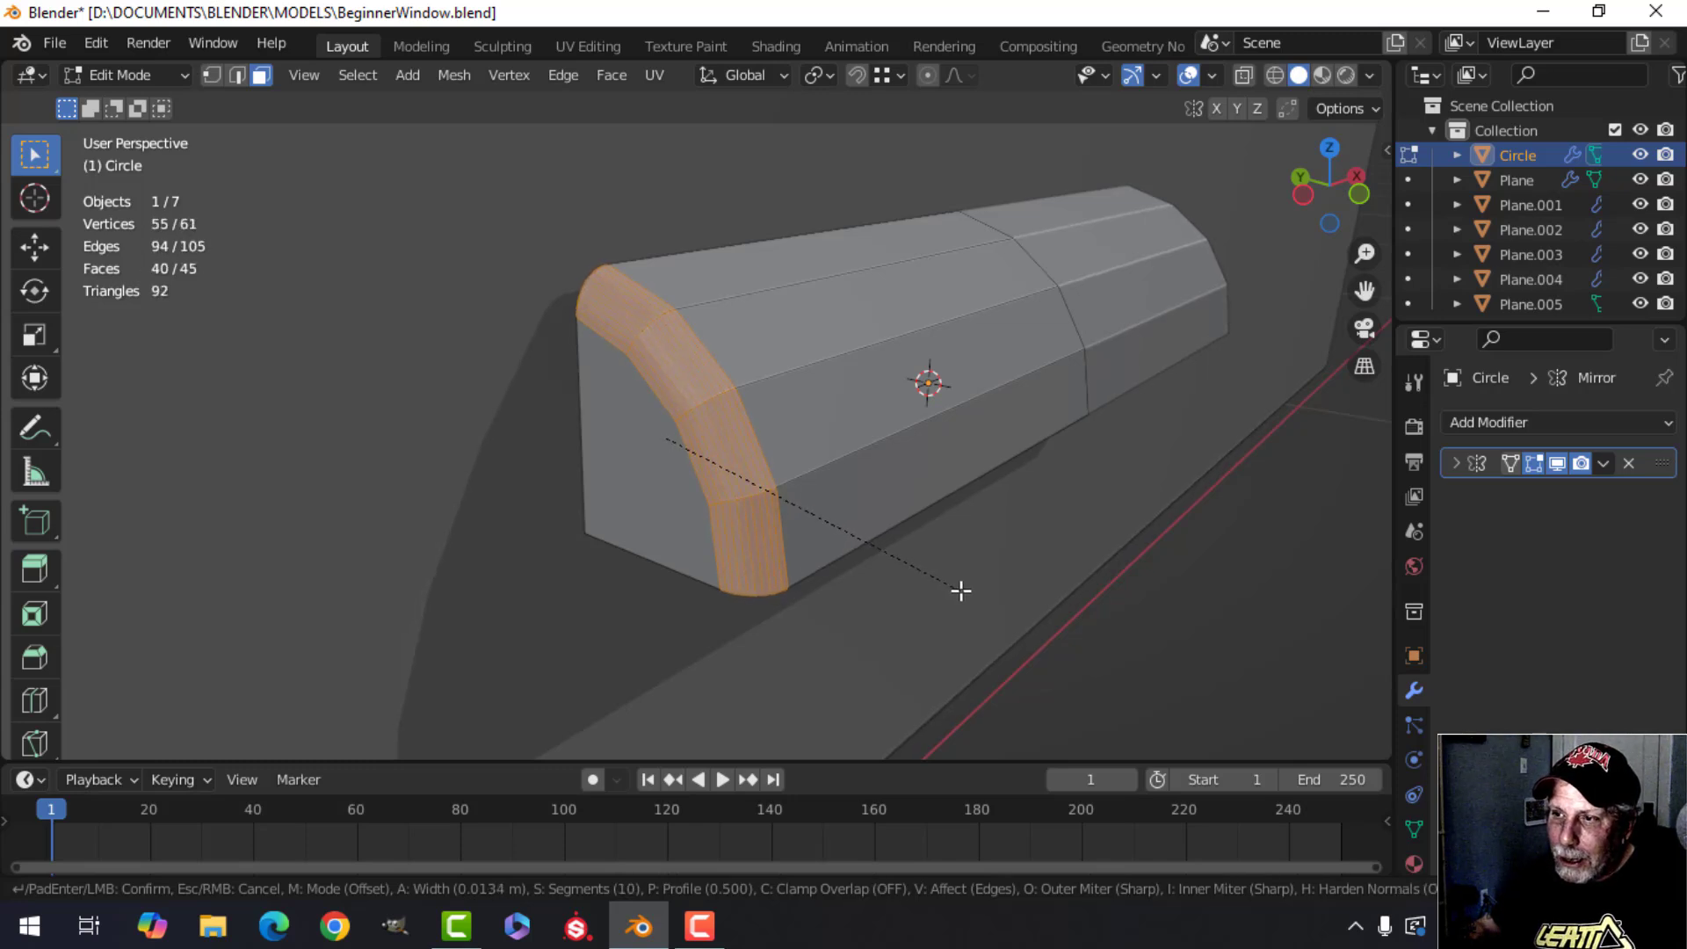
pyautogui.scroll(-9, 960, 590)
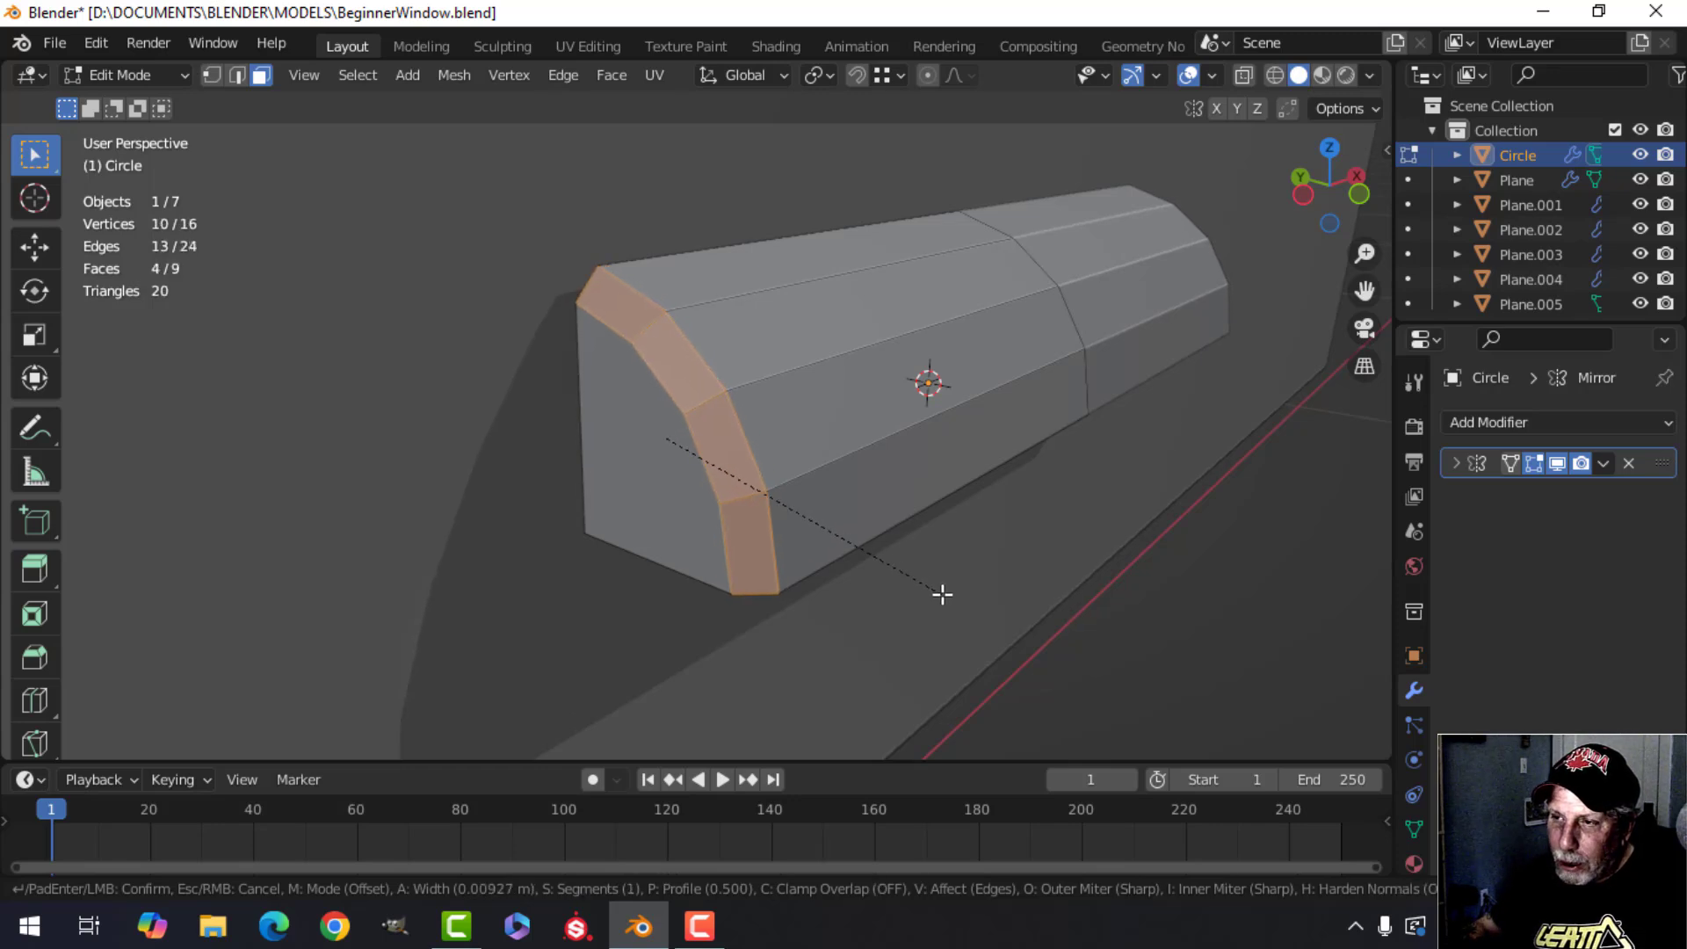
pyautogui.scroll(1, 942, 595)
pyautogui.scroll(1, 942, 595)
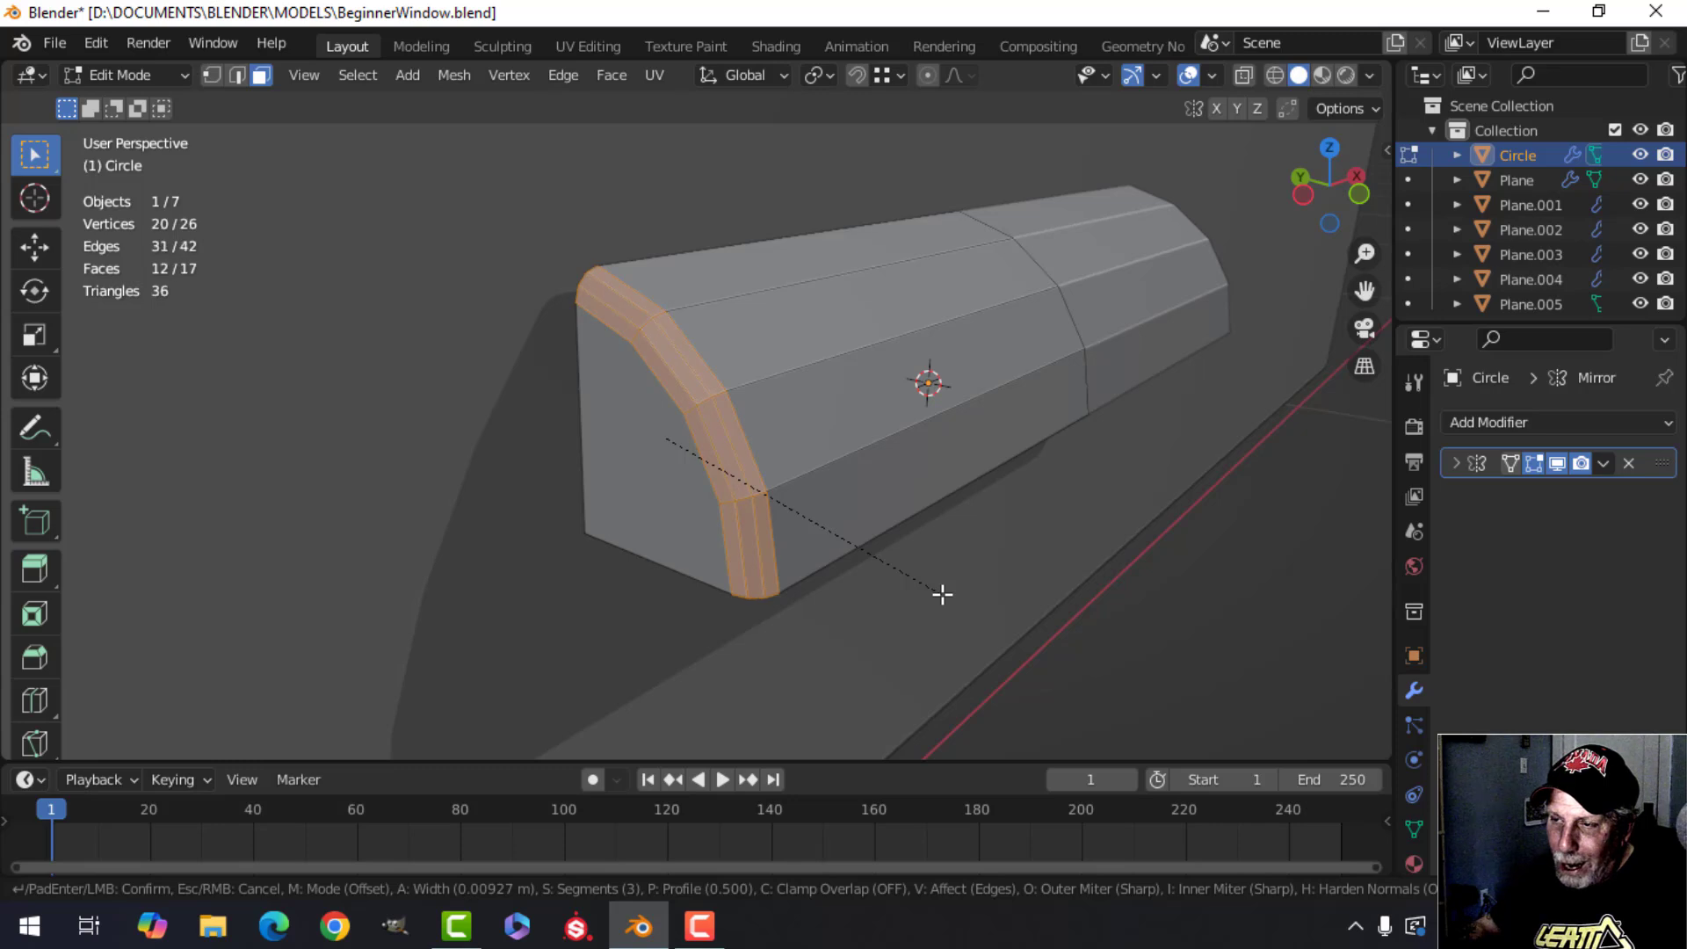
pyautogui.scroll(1, 946, 597)
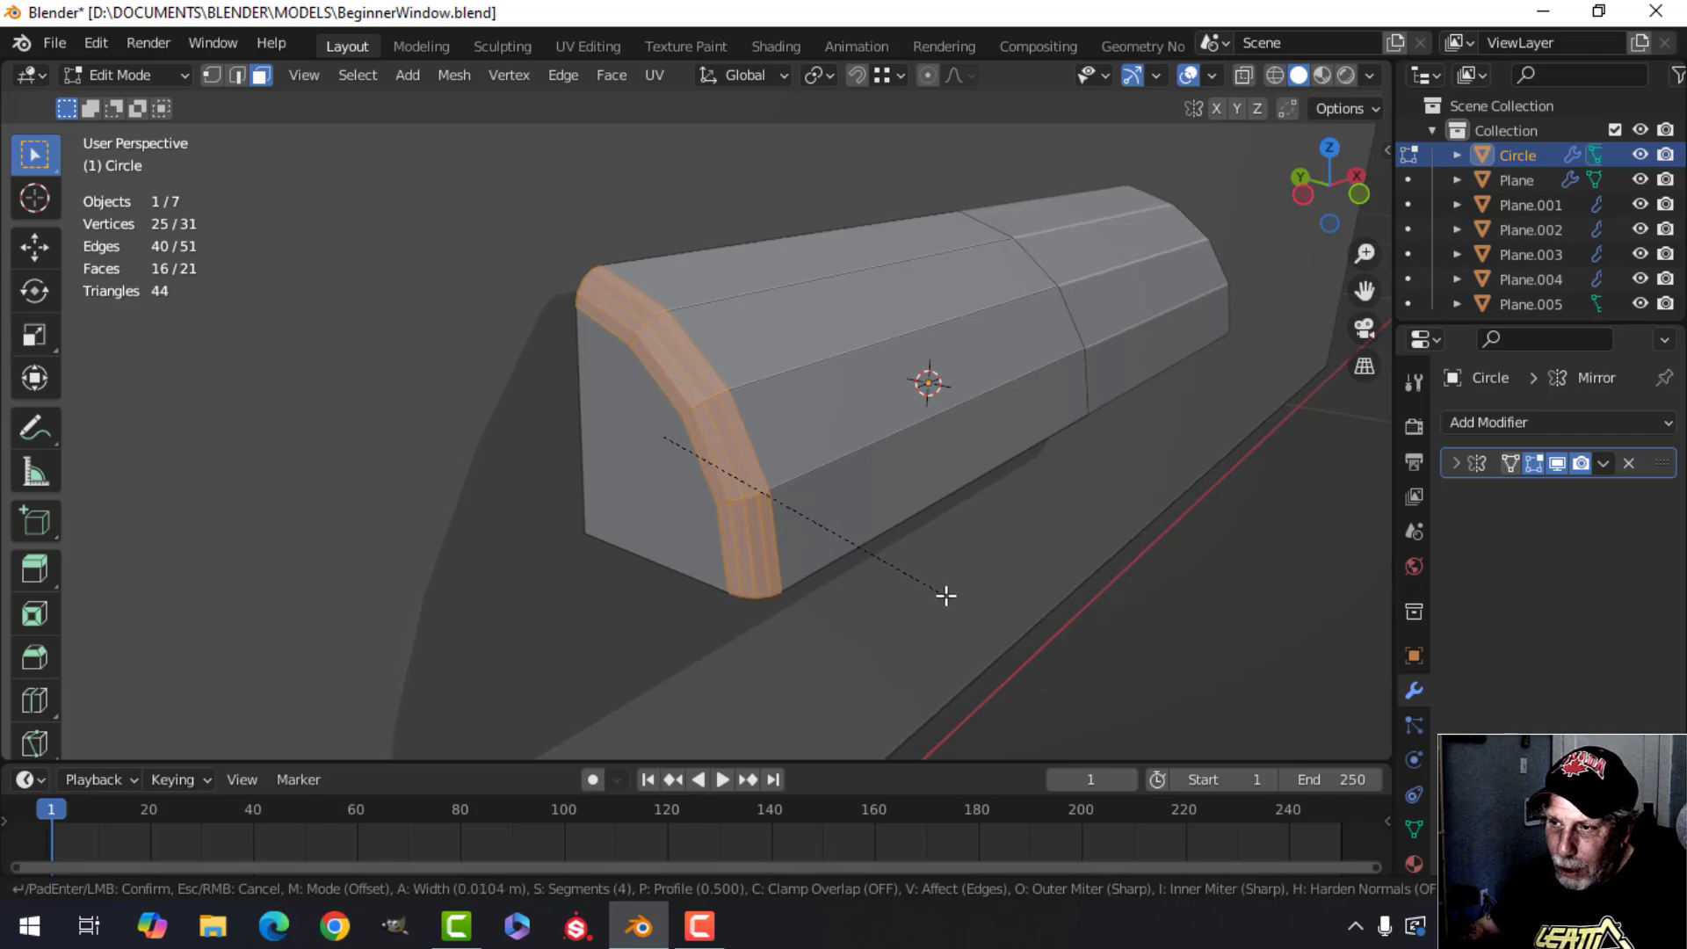
pyautogui.click(940, 594)
pyautogui.moveTo(939, 591); pyautogui.dragTo(700, 550, button='middle')
pyautogui.scroll(4, 791, 556)
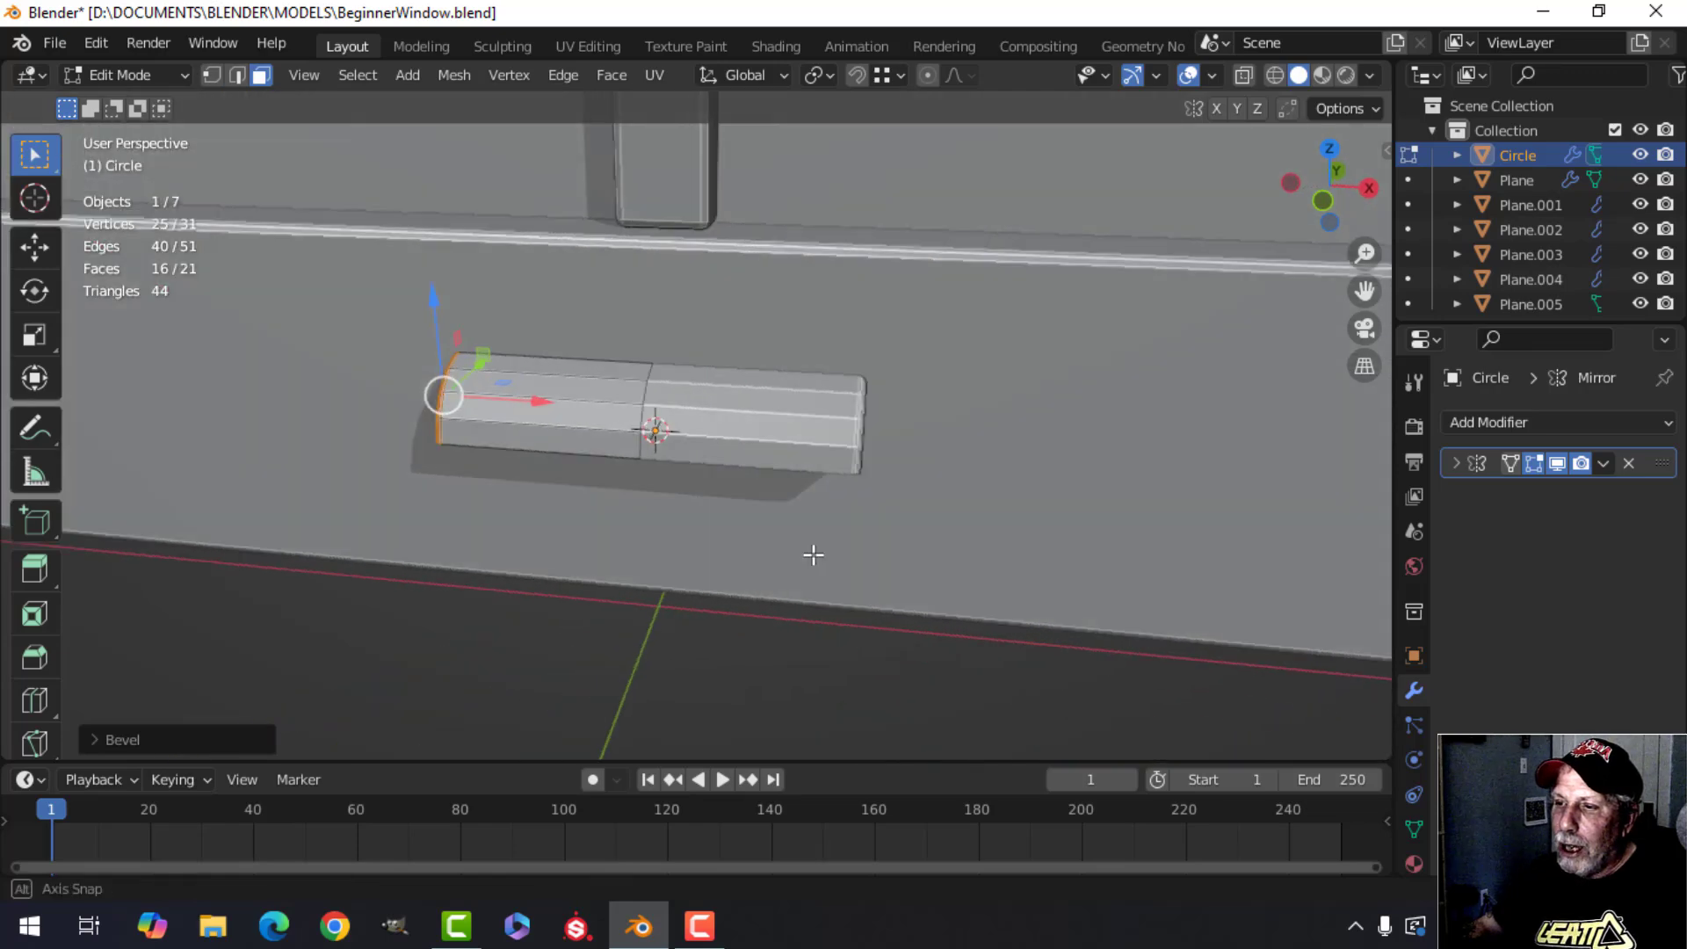
# In object mode, add a Solidify modifier to the molding and enable Even Thickness.
pyautogui.press('Tab')
pyautogui.moveTo(829, 556); pyautogui.dragTo(865, 508, button='middle')
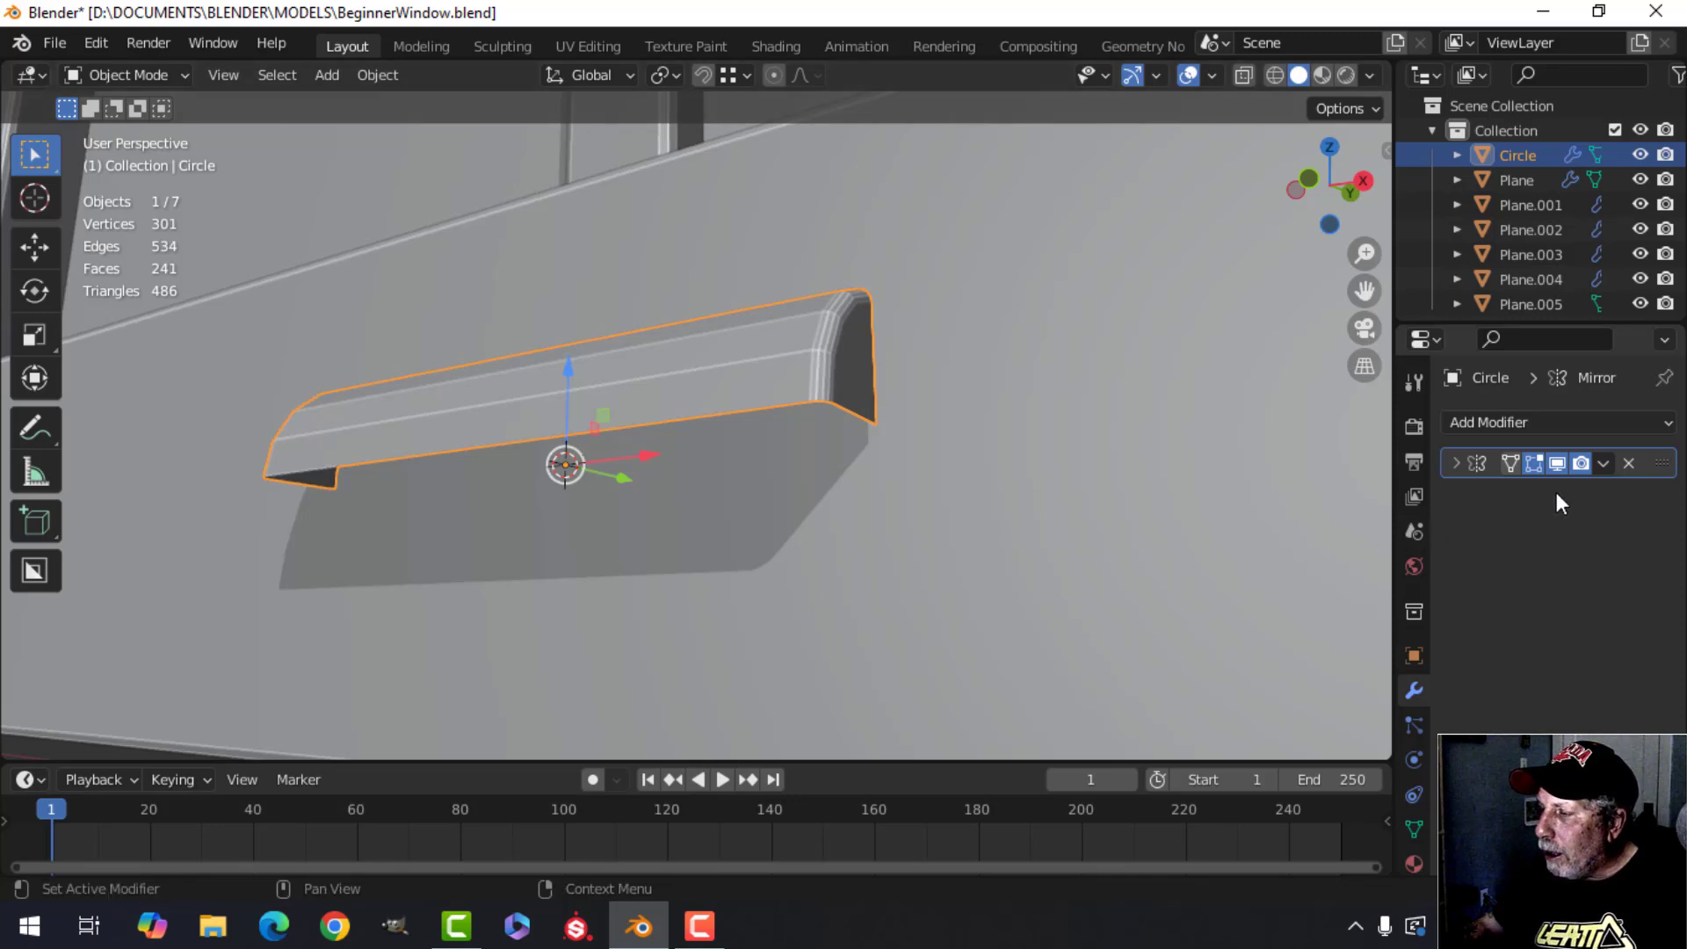
pyautogui.keyDown('shift'); pyautogui.moveTo(758, 511); pyautogui.dragTo(790, 533, button='middle'); pyautogui.keyUp('shift')
pyautogui.moveTo(790, 534); pyautogui.dragTo(786, 457, button='middle')
pyautogui.click(1495, 423)
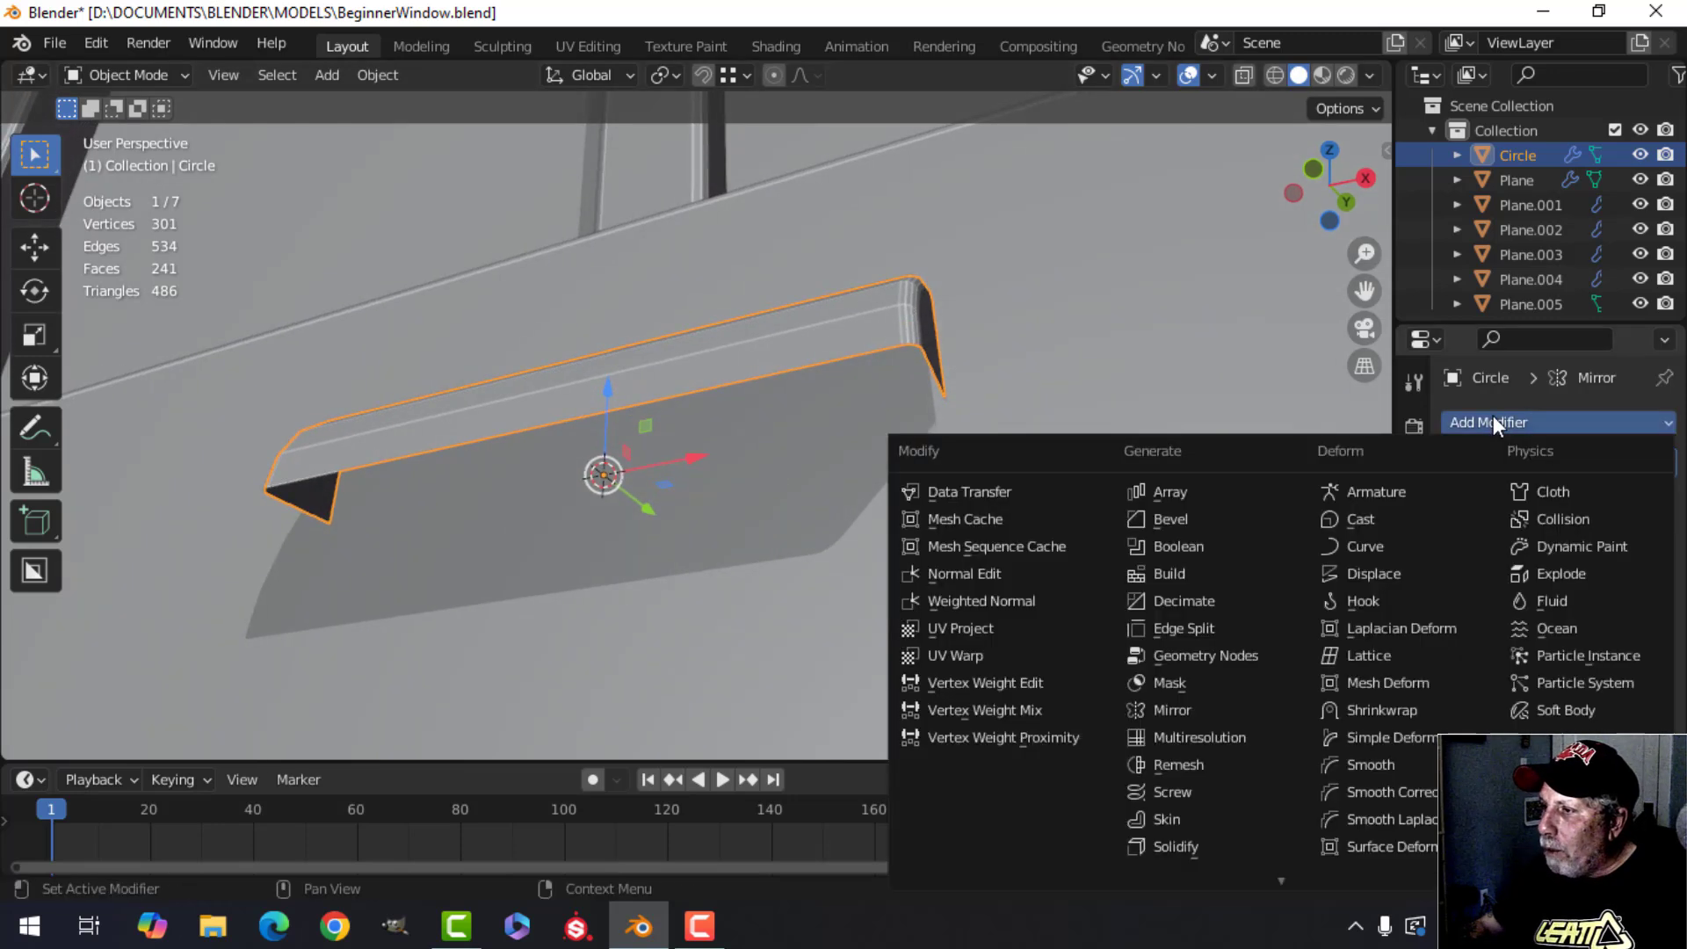
pyautogui.click(1170, 847)
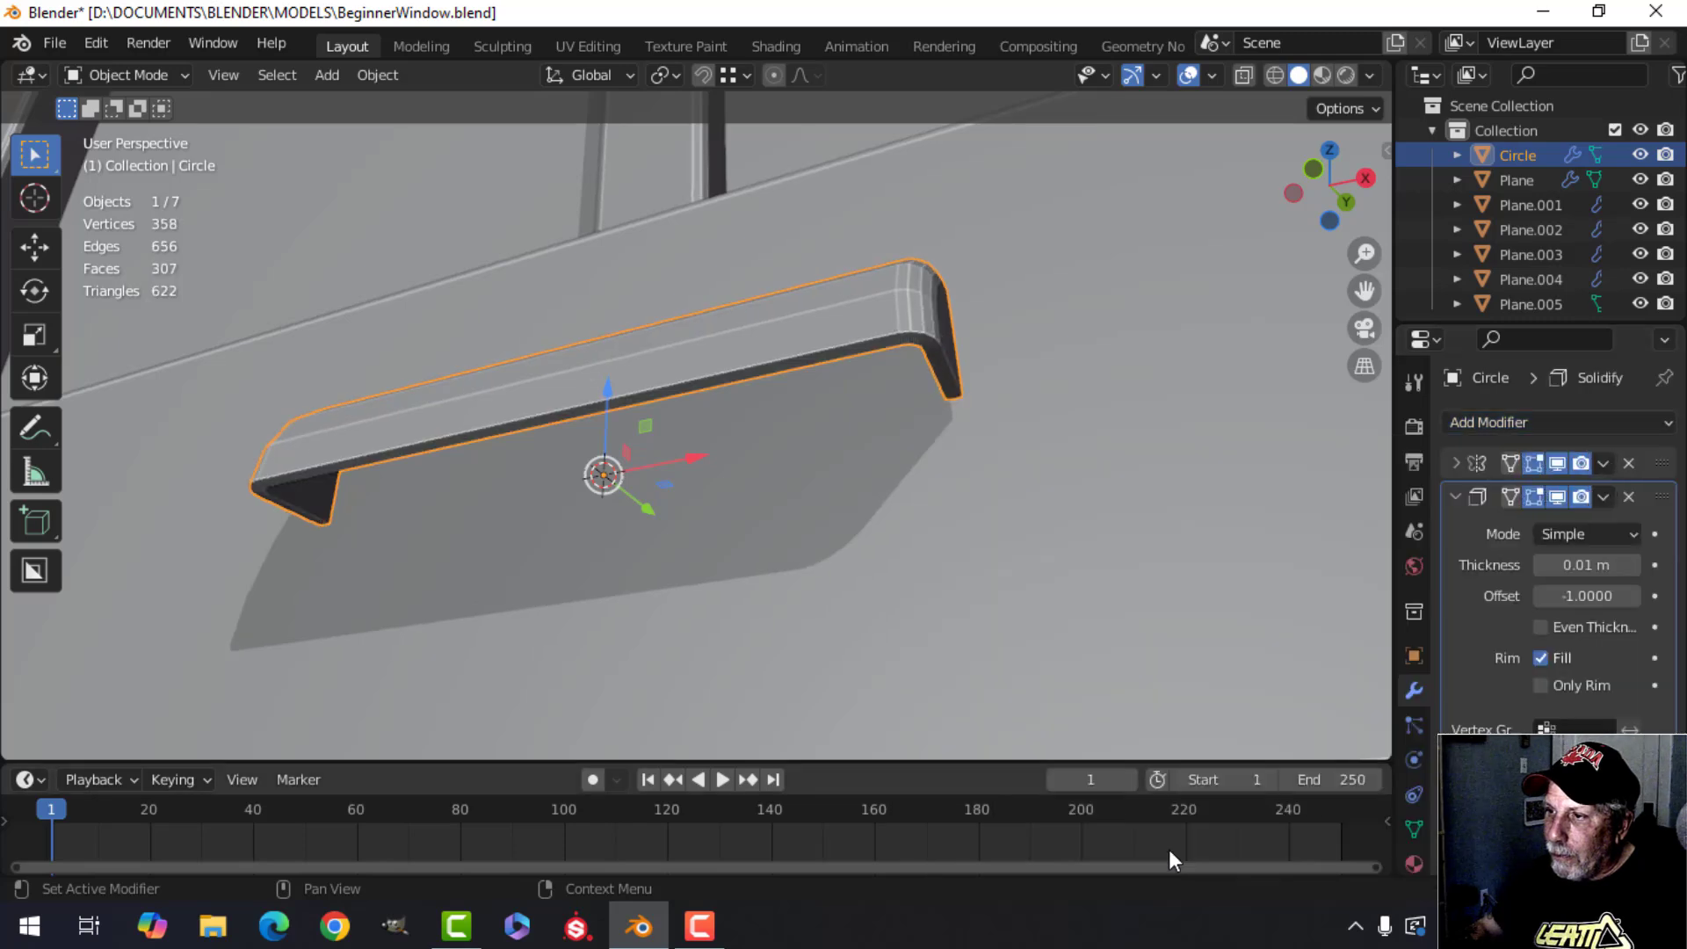
pyautogui.click(1541, 626)
# Try different Solidify thickness values, ending with 0.01 m.
pyautogui.moveTo(1322, 618); pyautogui.dragTo(883, 552, button='middle')
pyautogui.scroll(3, 984, 521)
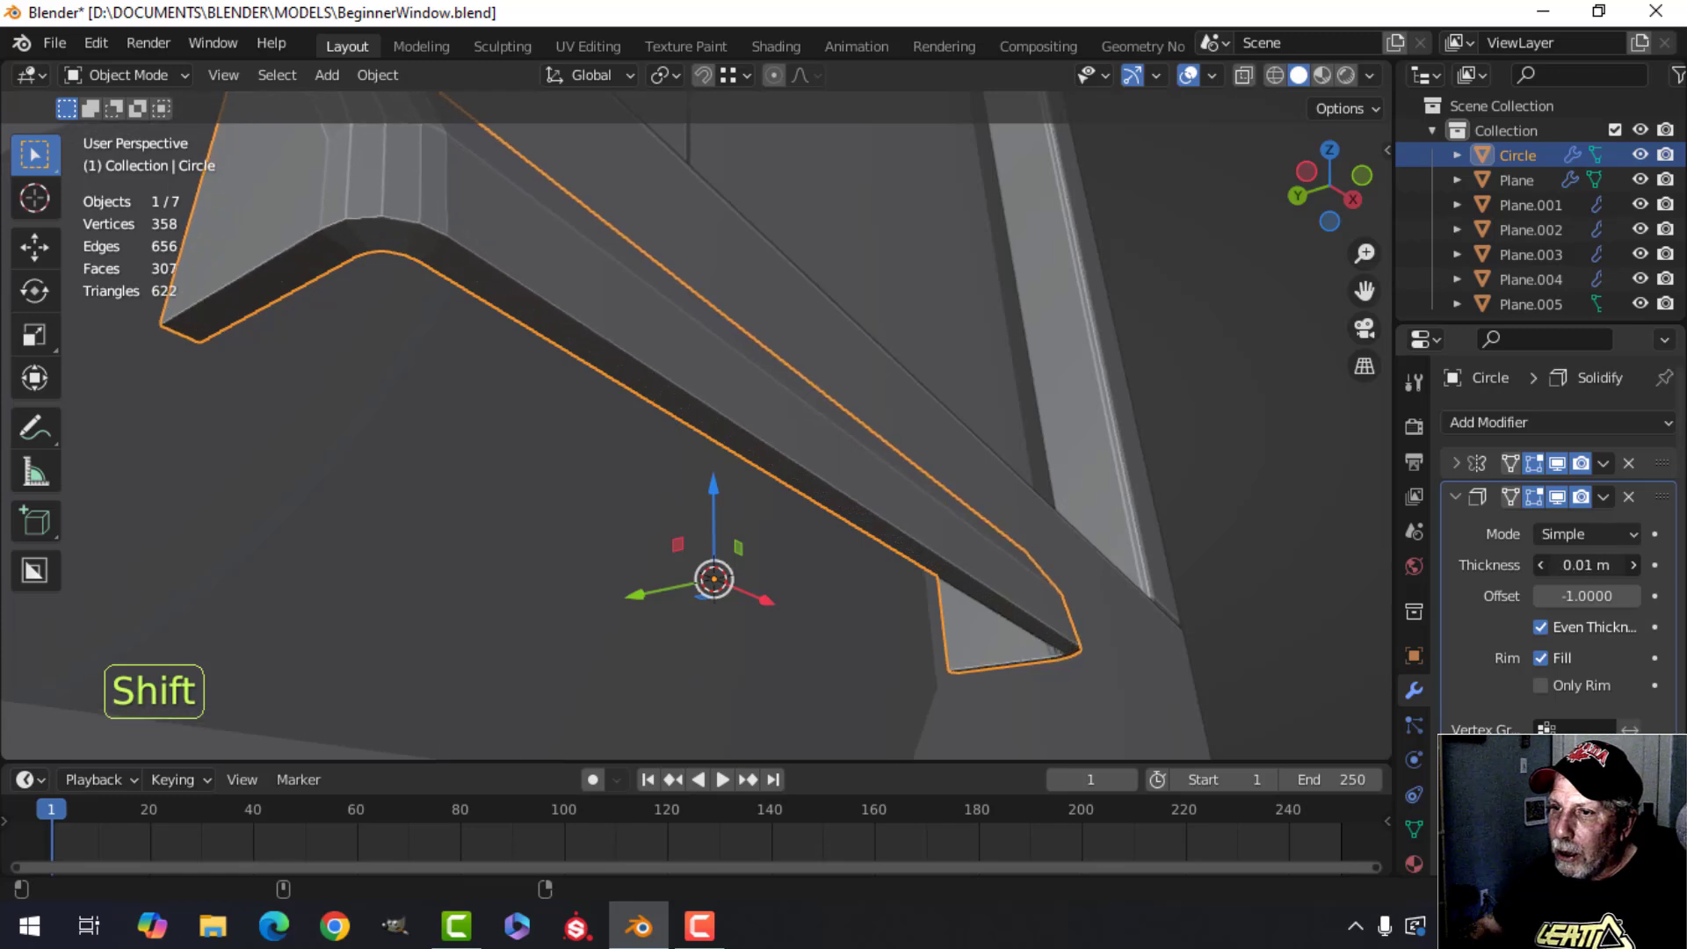
pyautogui.keyDown('shift'); pyautogui.moveTo(1586, 565); pyautogui.dragTo(1464, 565); pyautogui.keyUp('shift')
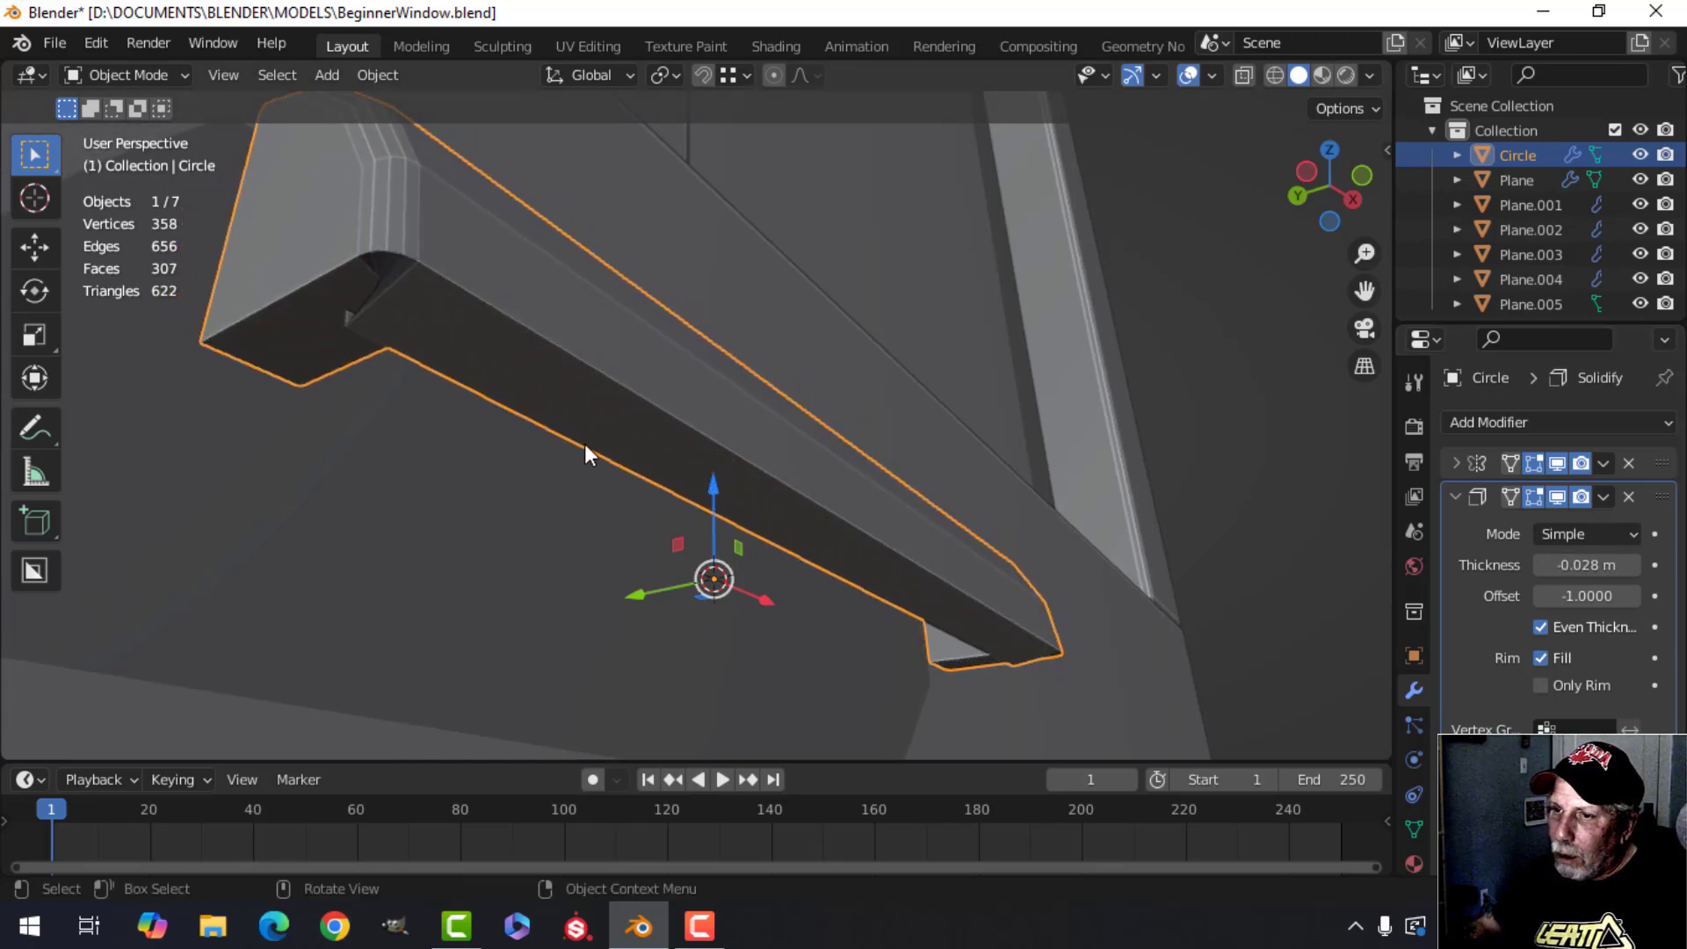
pyautogui.moveTo(361, 346); pyautogui.dragTo(440, 367, button='middle')
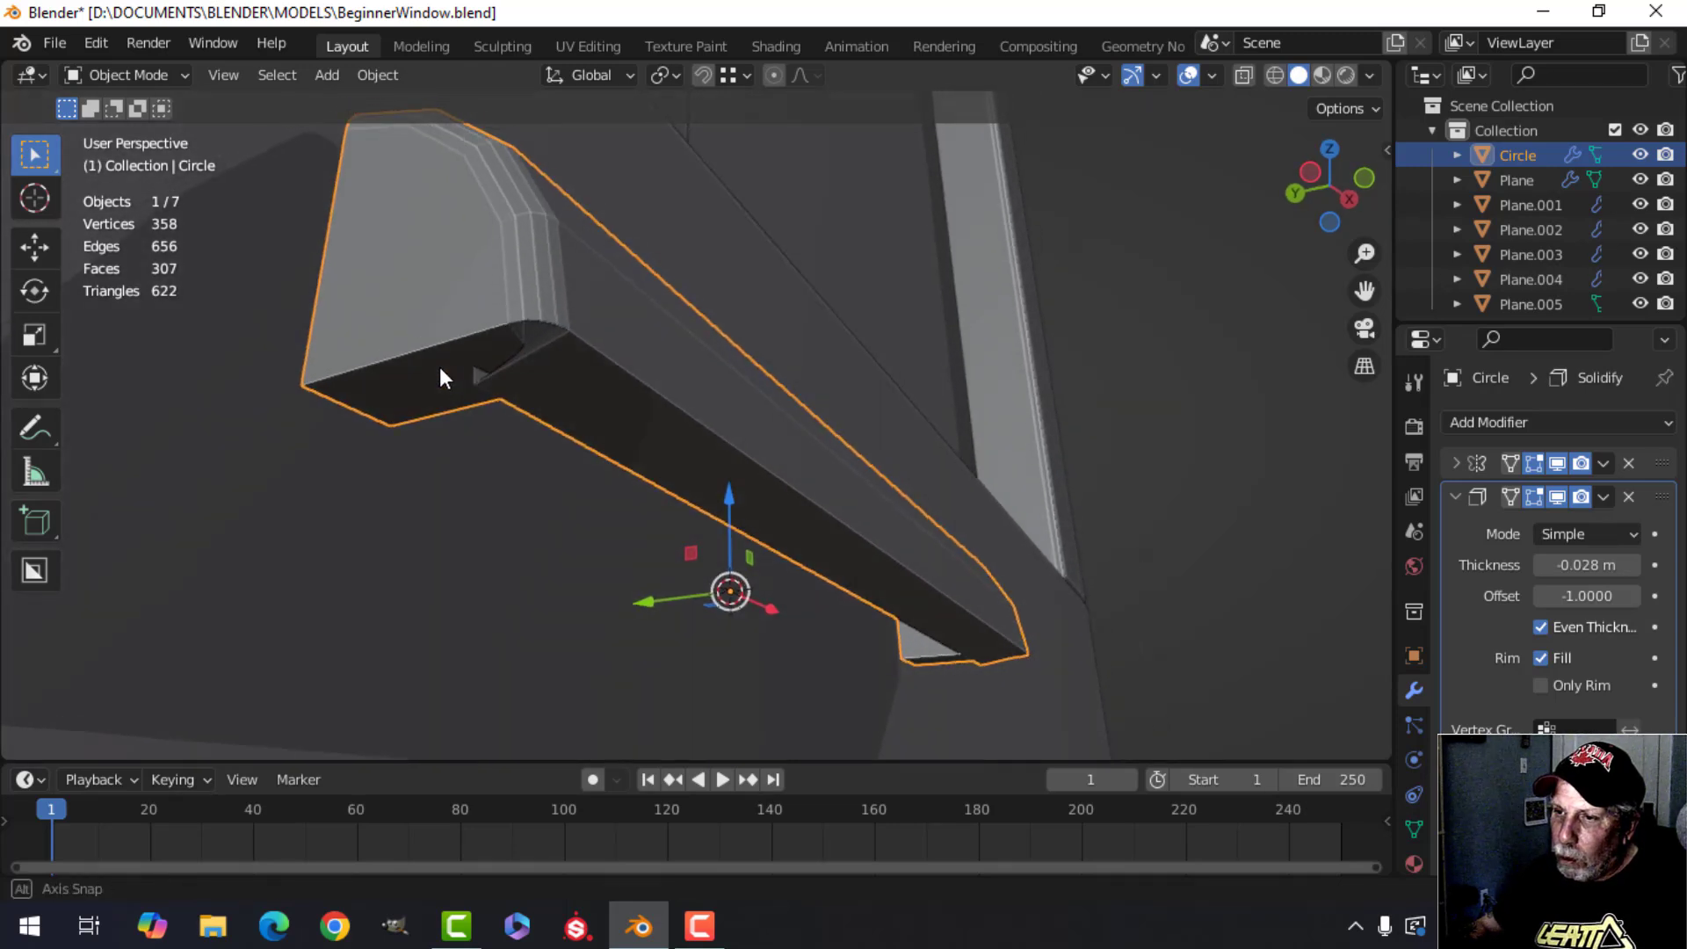
pyautogui.keyDown('shift'); pyautogui.moveTo(1584, 565); pyautogui.dragTo(1661, 565); pyautogui.keyUp('shift')
pyautogui.moveTo(974, 406); pyautogui.dragTo(804, 334, button='middle')
pyautogui.keyDown('shift'); pyautogui.moveTo(1594, 567); pyautogui.dragTo(1602, 567); pyautogui.keyUp('shift')
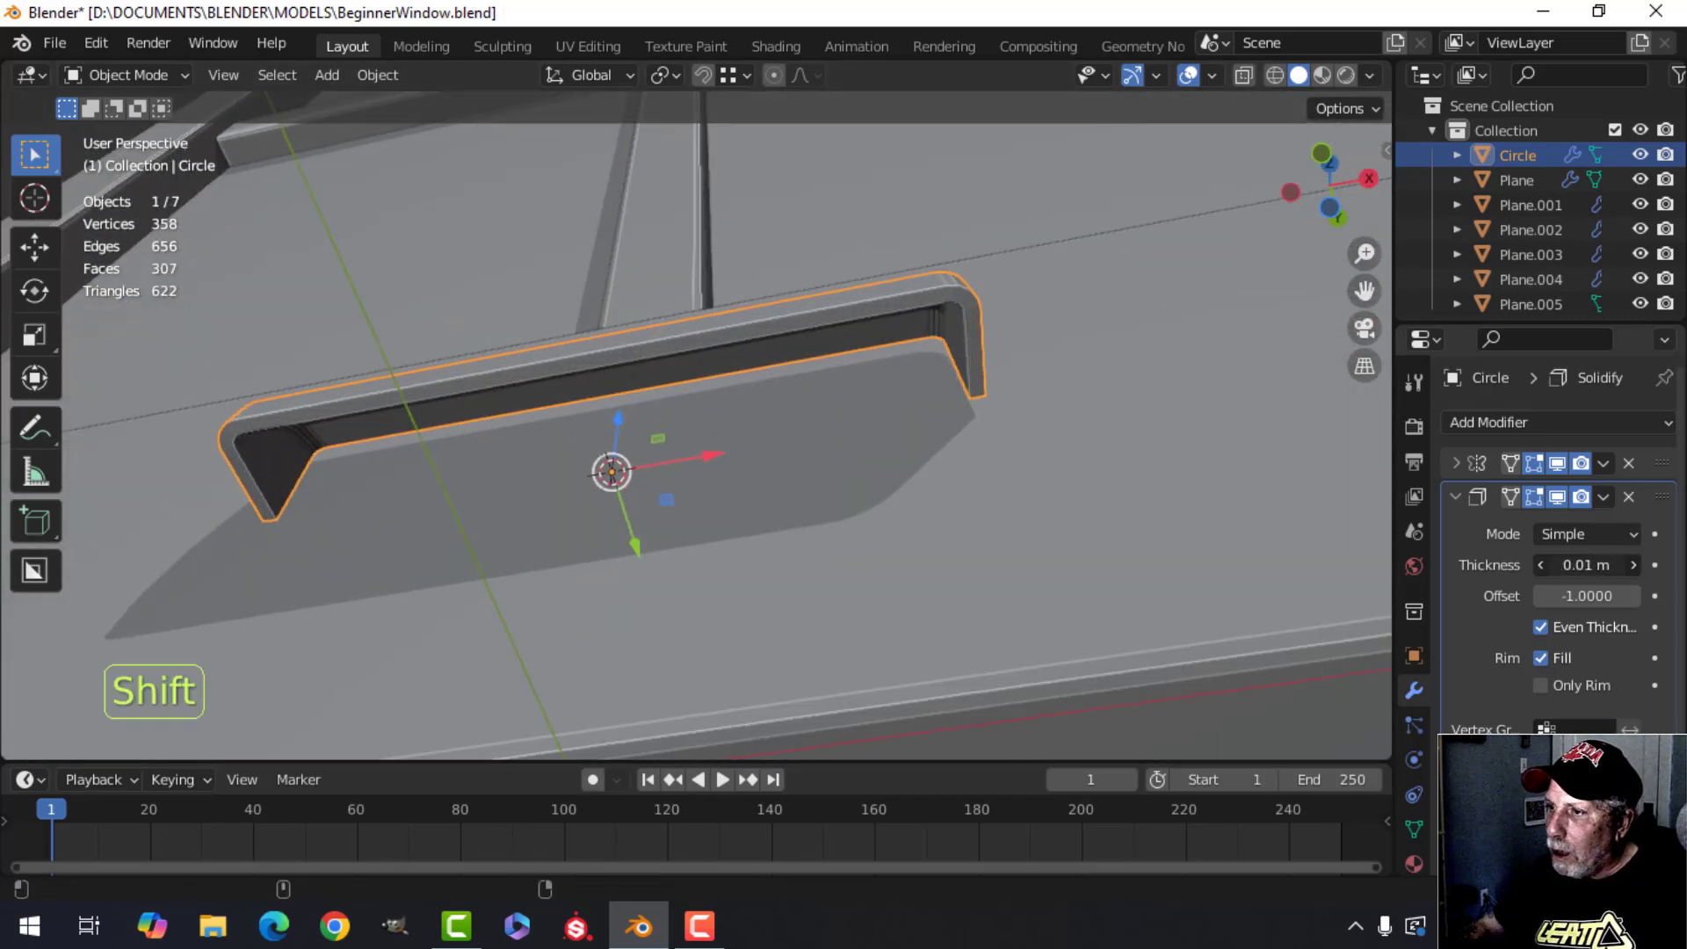
# Apply the Solidify modifier to the molding.
pyautogui.moveTo(879, 492); pyautogui.dragTo(643, 554, button='middle')
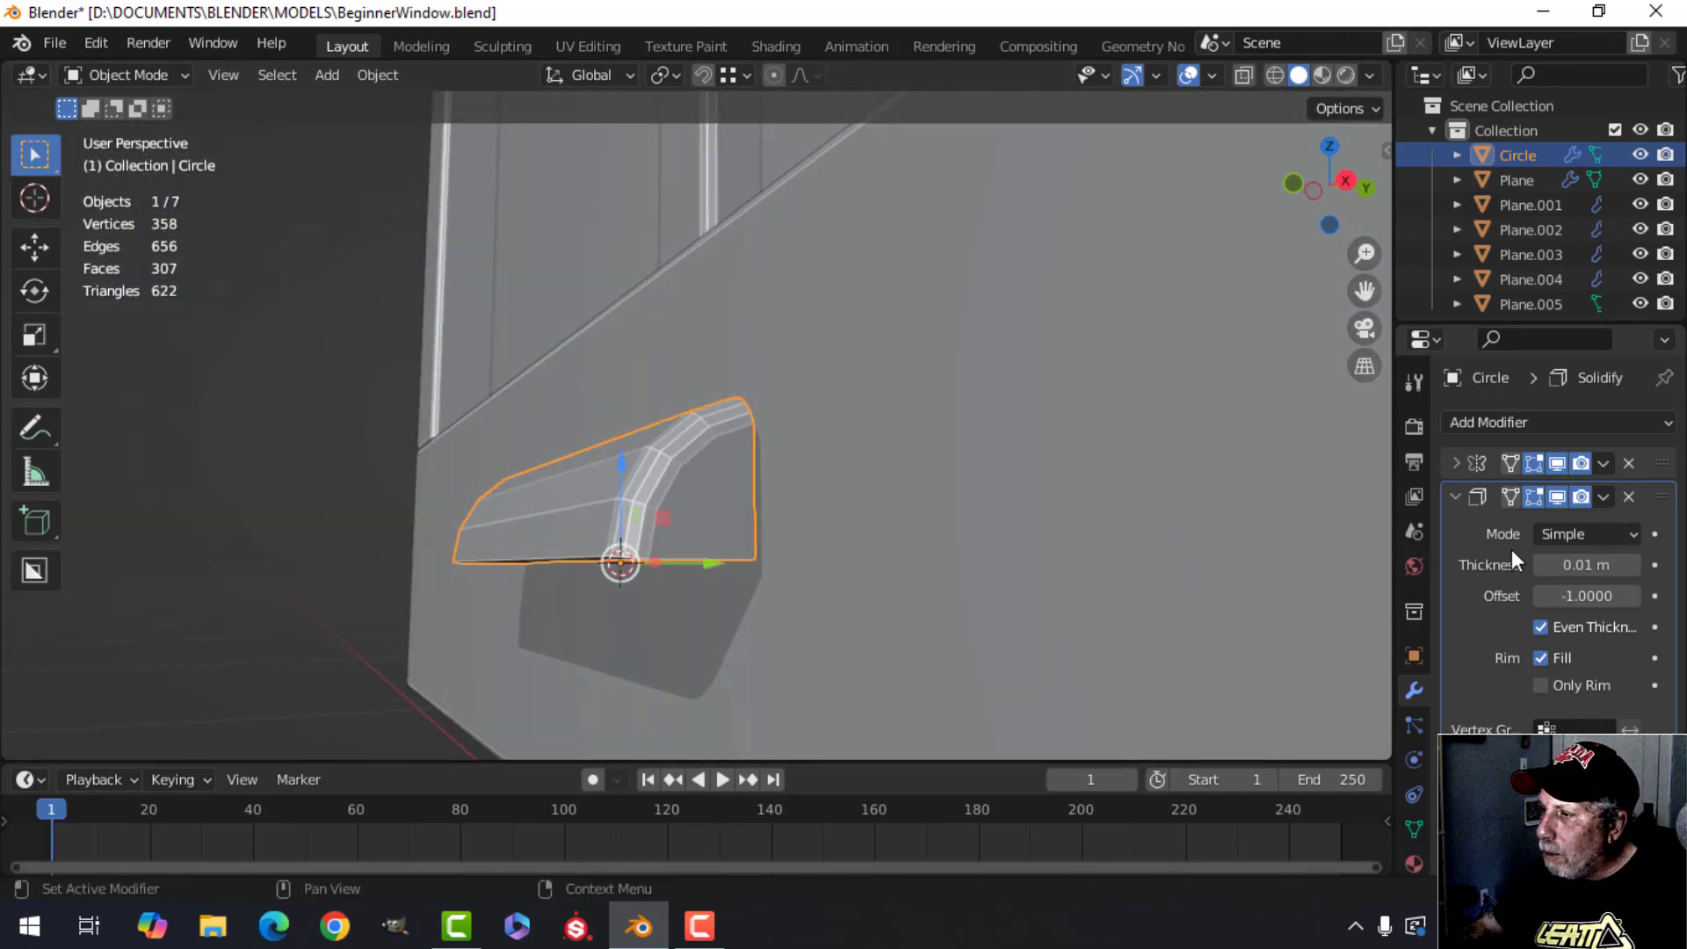
pyautogui.click(1603, 495)
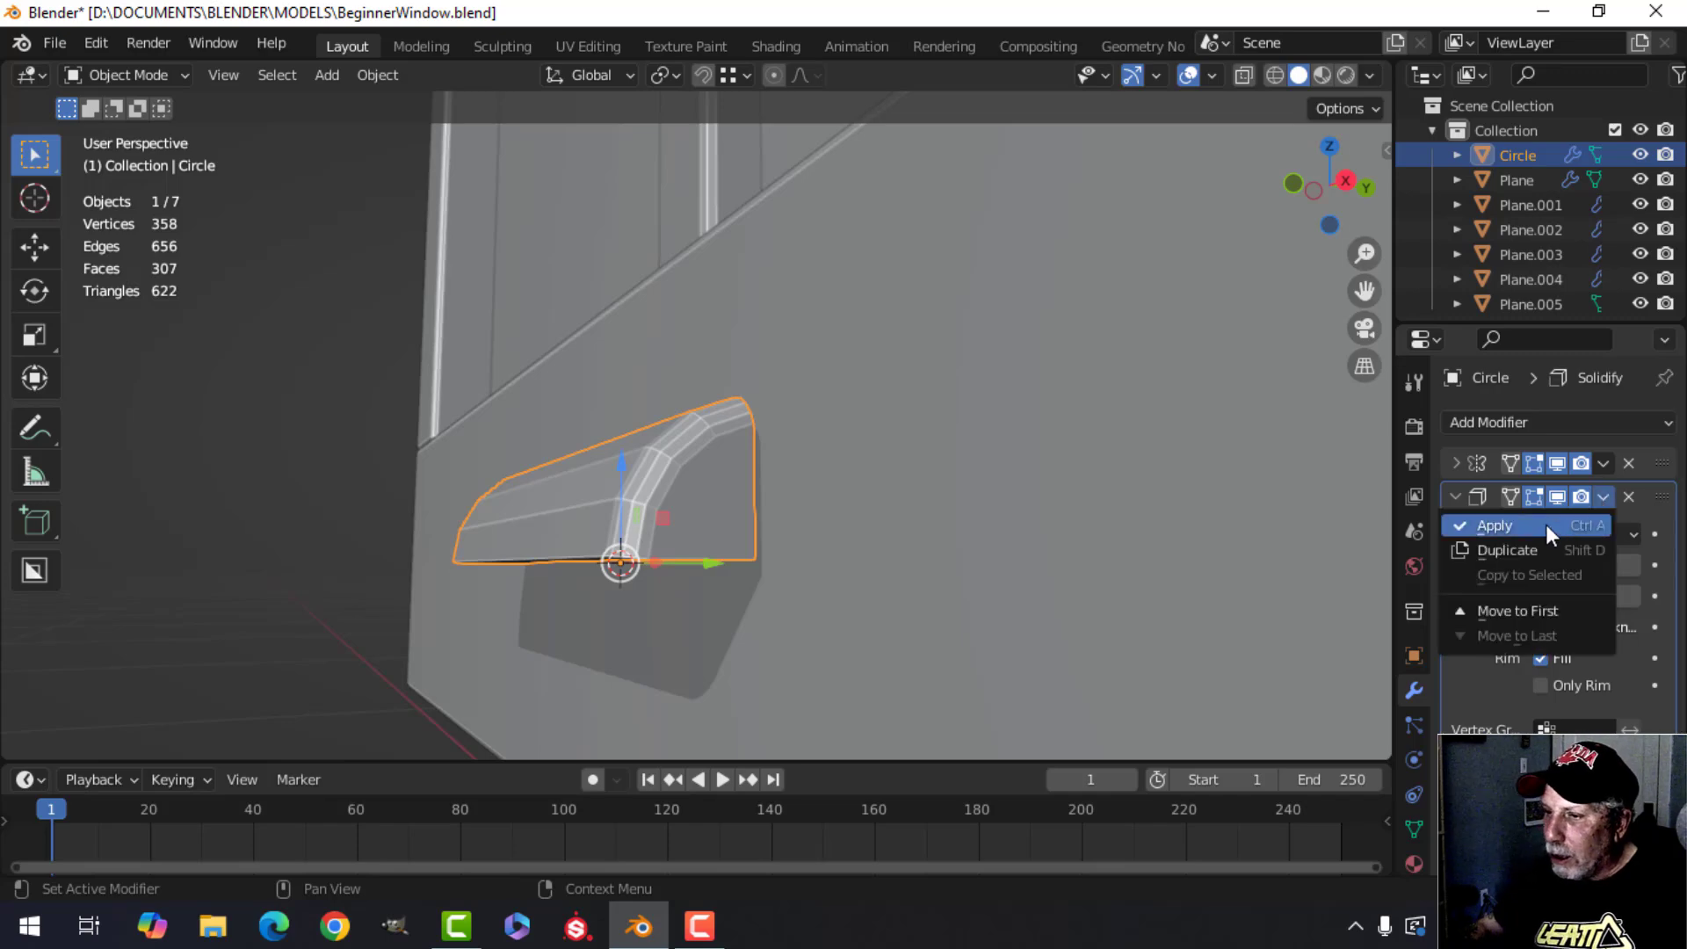
pyautogui.click(1547, 523)
# Isolate the molding in local view and enter edit mode.
pyautogui.moveTo(716, 580)
pyautogui.mouseDown(button='middle')
pyautogui.moveTo(903, 417)
pyautogui.moveTo(1105, 526)
pyautogui.moveTo(545, 485)
pyautogui.moveTo(786, 547)
pyautogui.moveTo(587, 489)
pyautogui.moveTo(566, 510)
pyautogui.moveTo(636, 492)
pyautogui.moveTo(595, 519)
pyautogui.moveTo(512, 492)
pyautogui.moveTo(545, 484)
pyautogui.moveTo(520, 452)
pyautogui.moveTo(534, 394)
pyautogui.moveTo(517, 443)
pyautogui.moveTo(671, 469)
pyautogui.moveTo(545, 444)
pyautogui.mouseUp(button='middle')
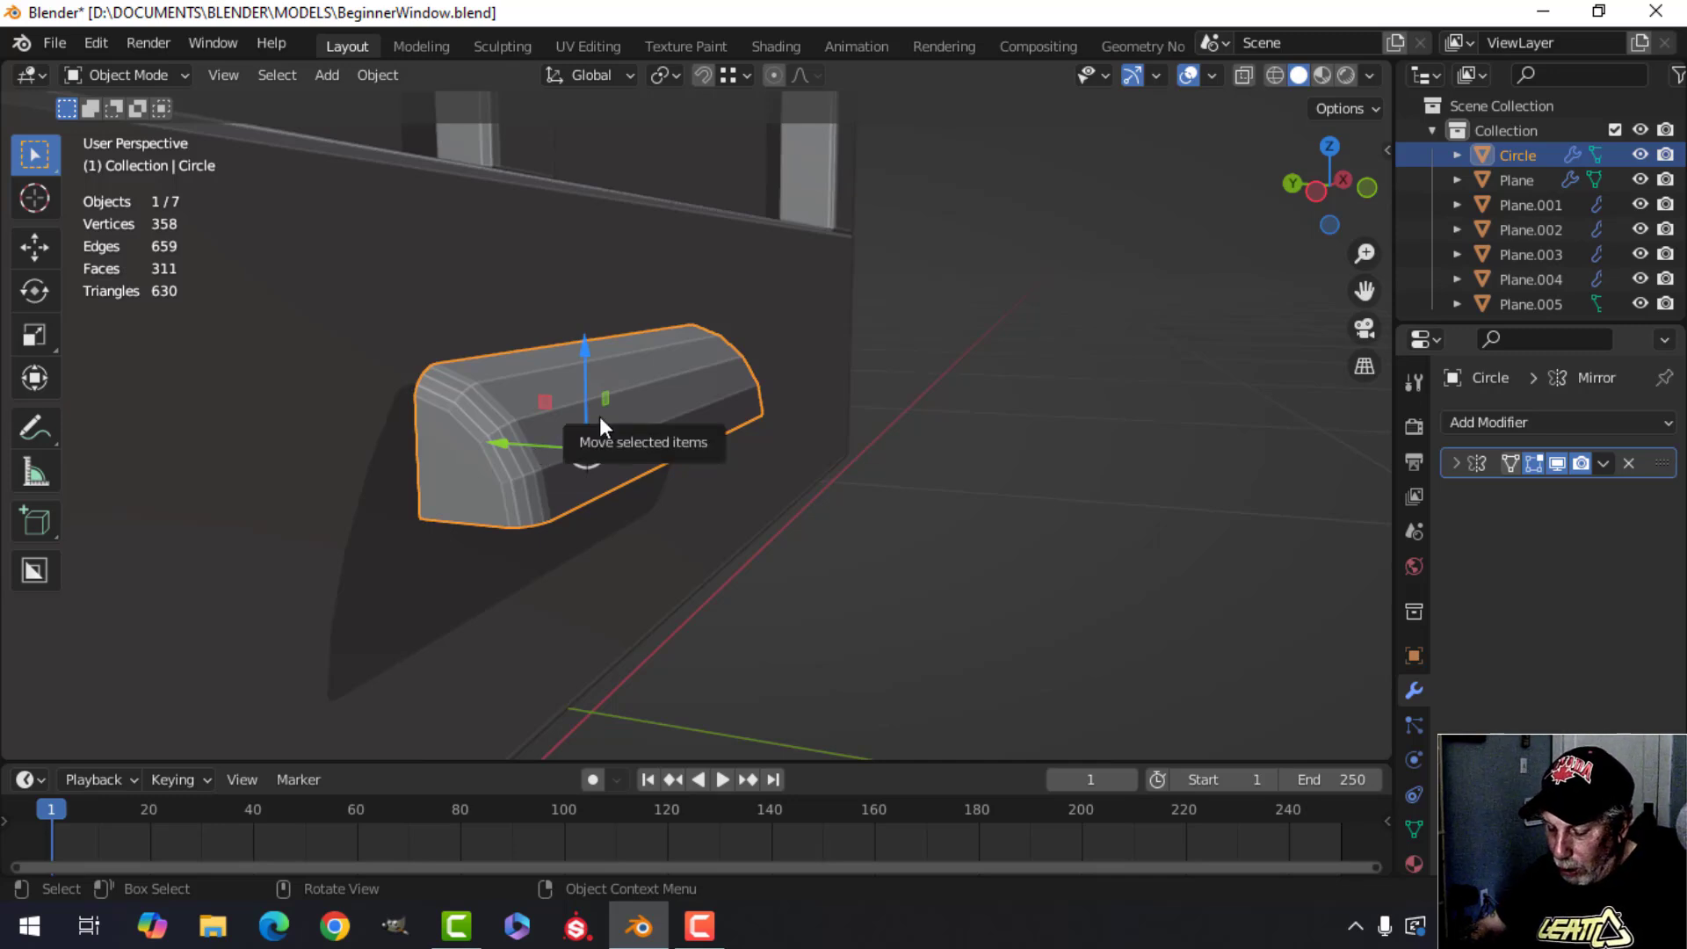
pyautogui.press('KP_Divide')
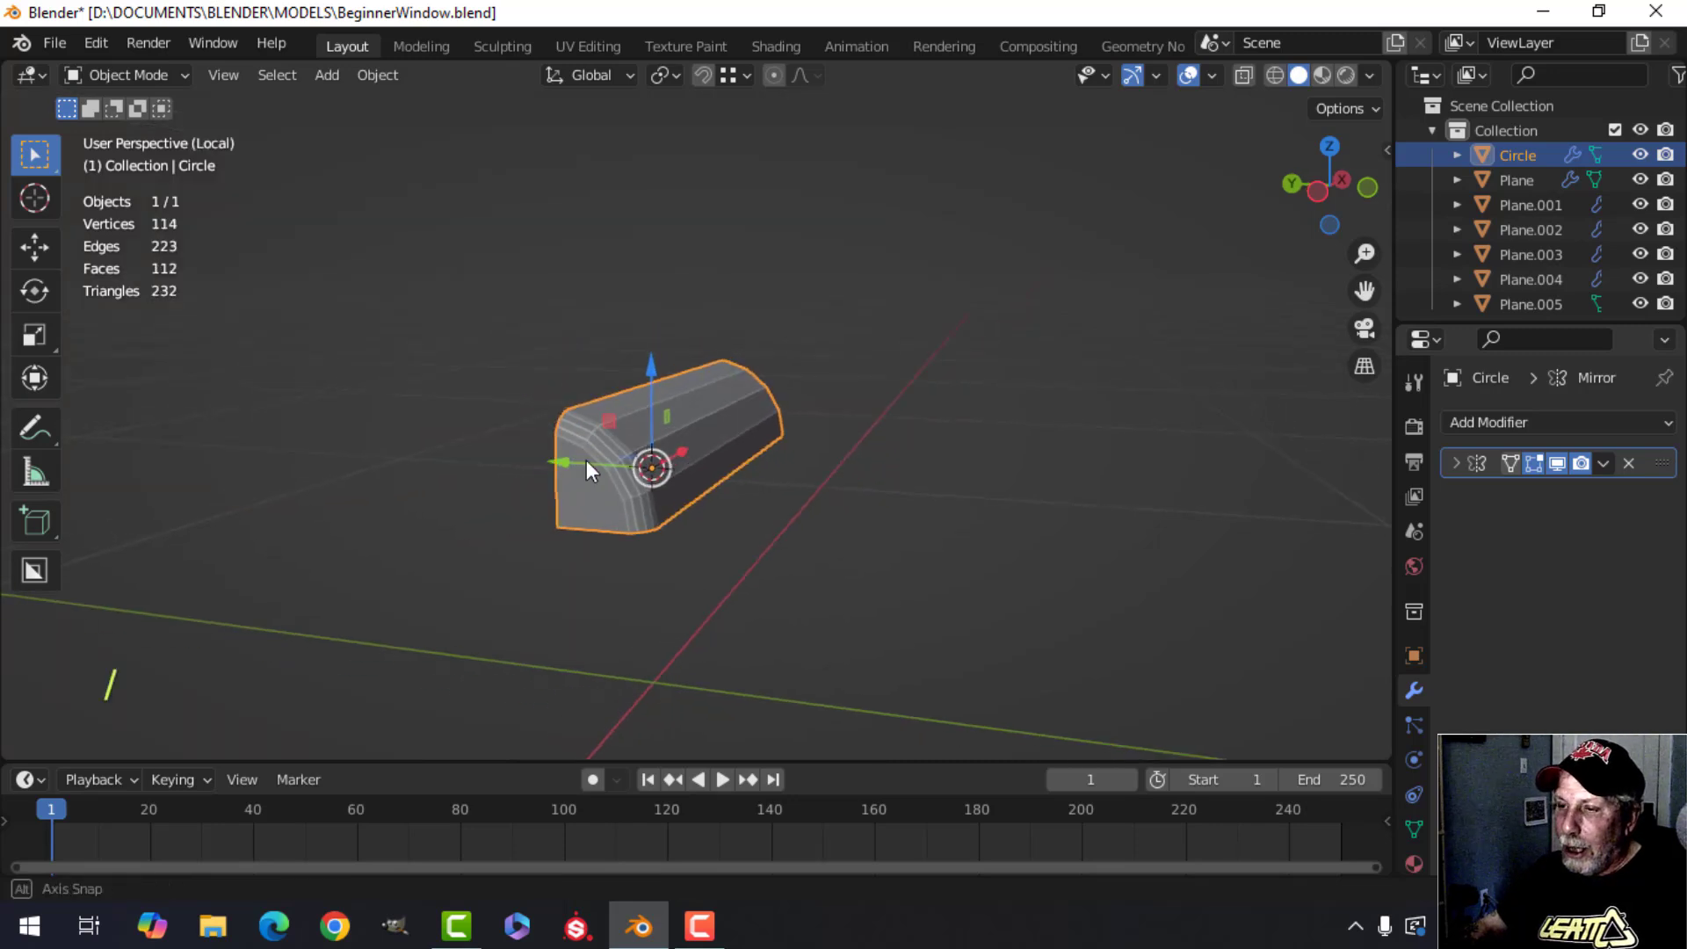
pyautogui.moveTo(587, 461); pyautogui.dragTo(805, 461, button='middle')
pyautogui.press('Tab')
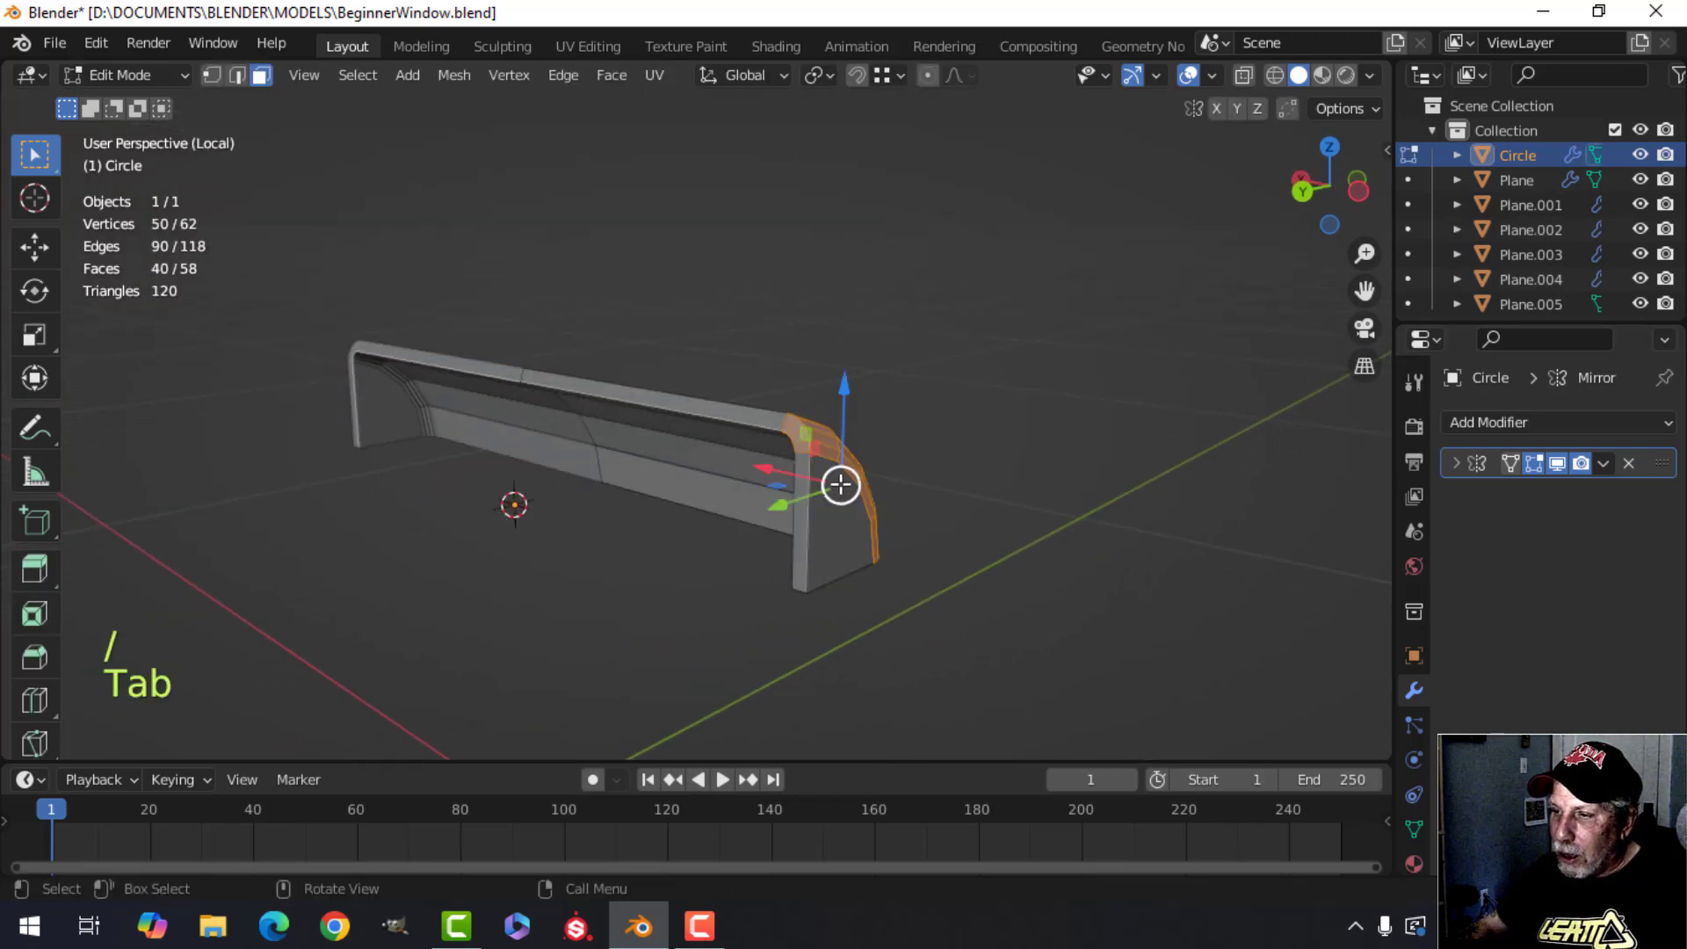
pyautogui.scroll(4, 841, 483)
pyautogui.hotkey('alt', 'a')
pyautogui.scroll(-3, 975, 578)
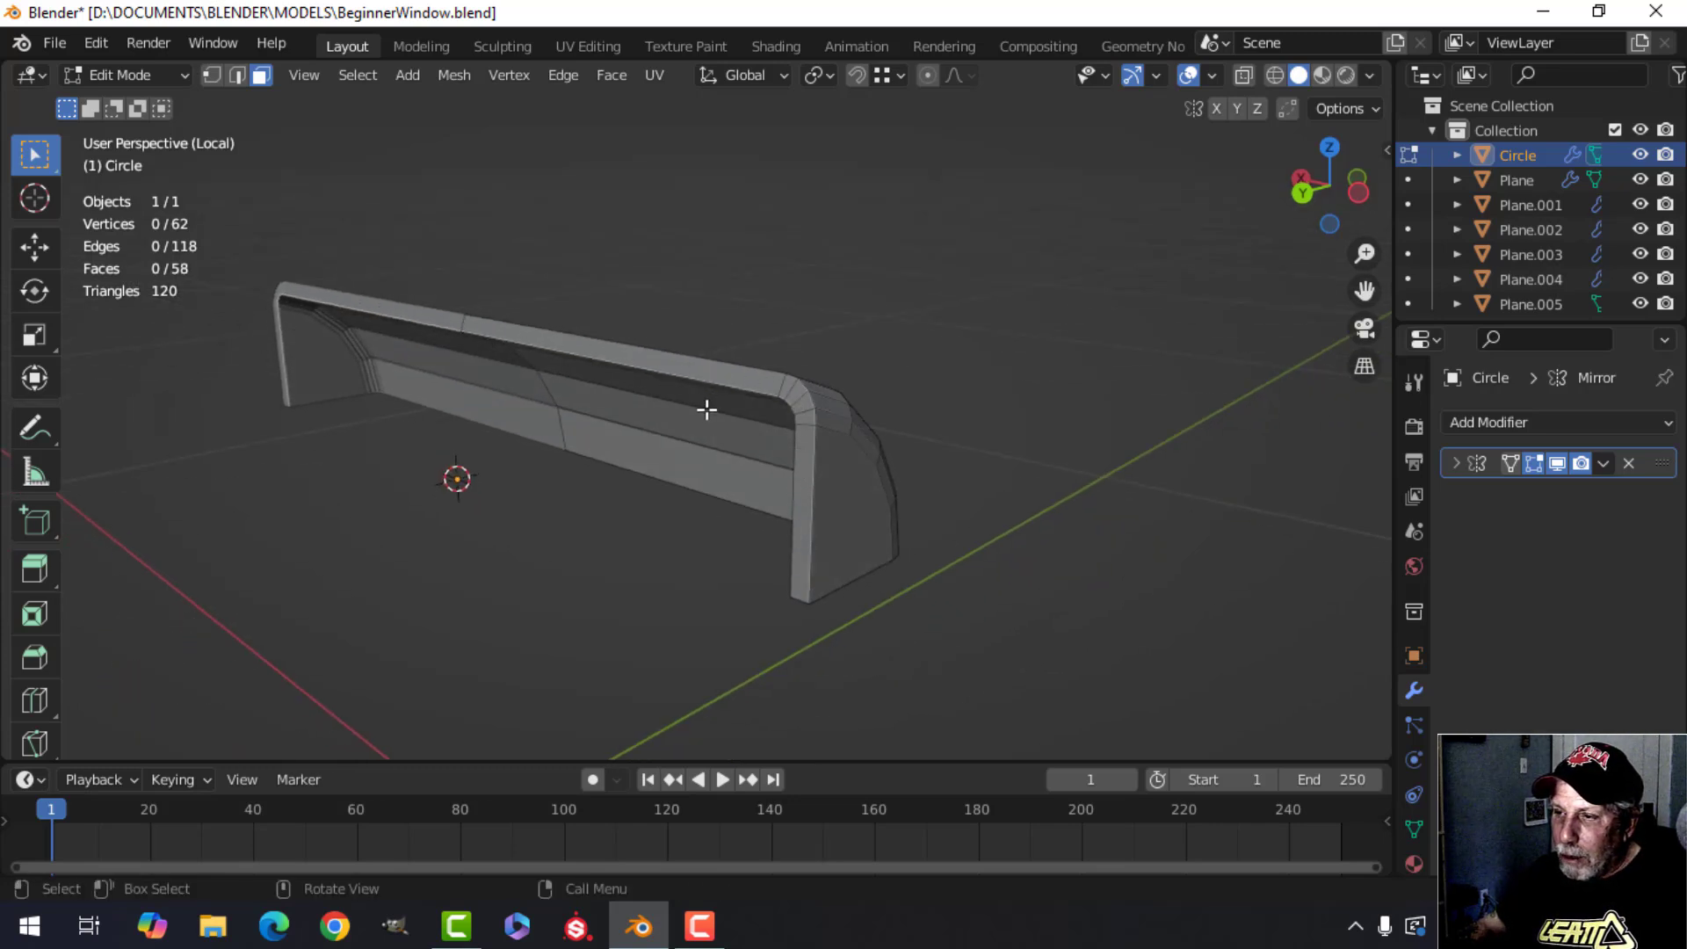
pyautogui.moveTo(707, 409); pyautogui.dragTo(722, 439, button='middle')
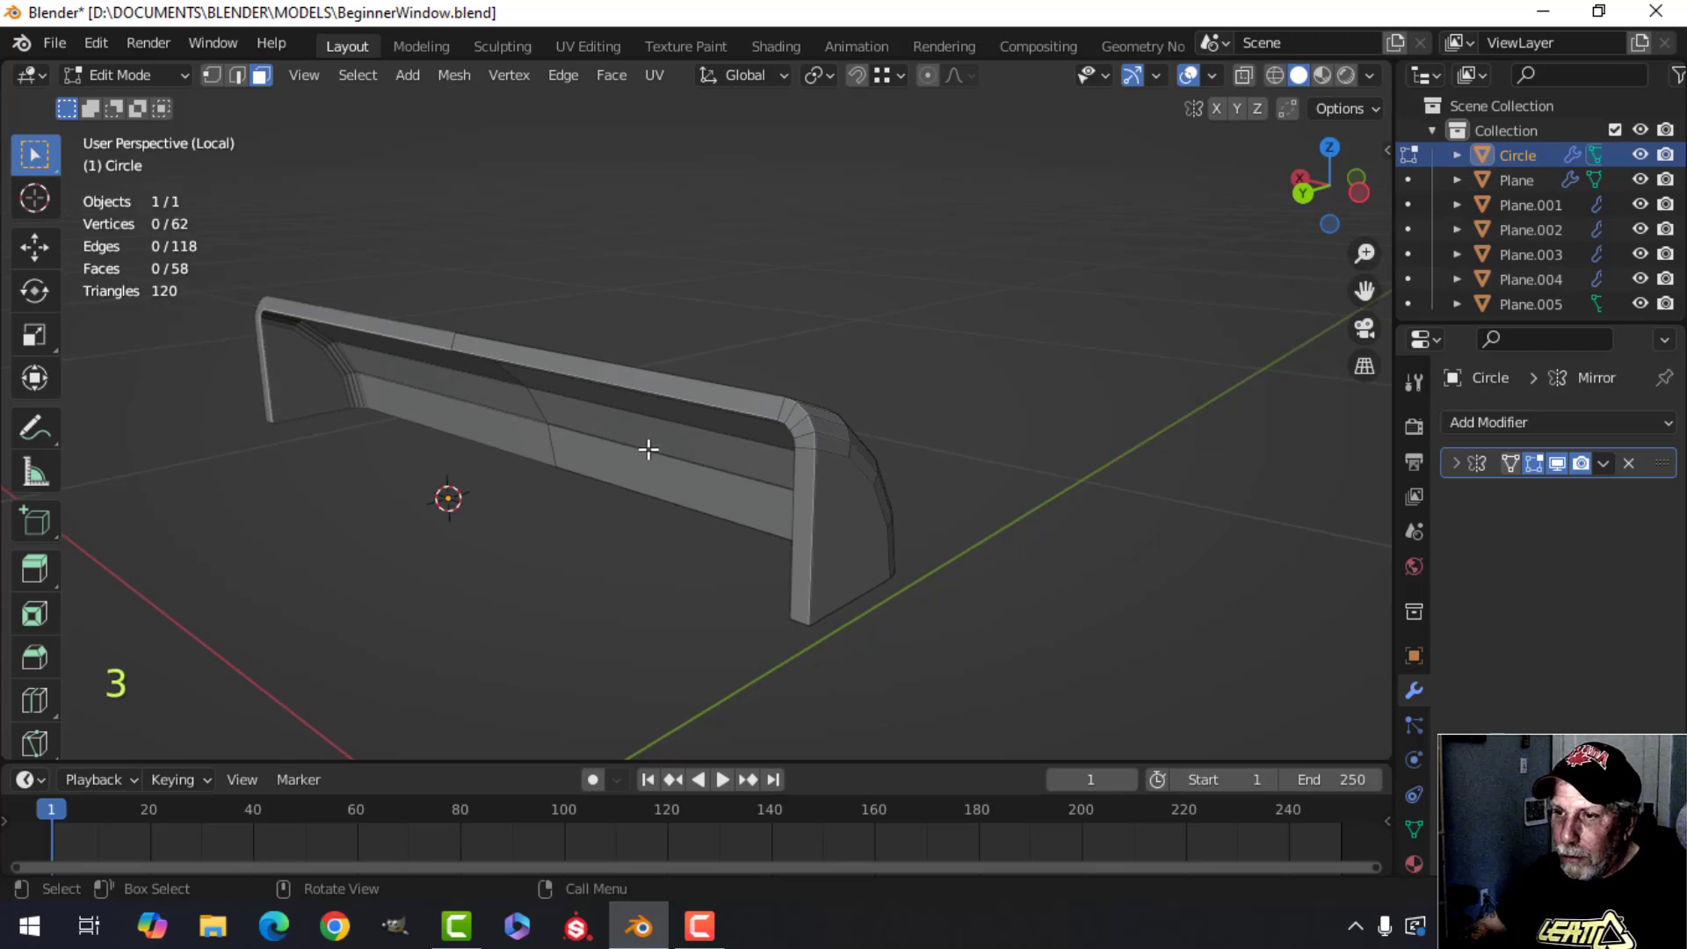
pyautogui.scroll(2, 649, 449)
pyautogui.click(540, 330)
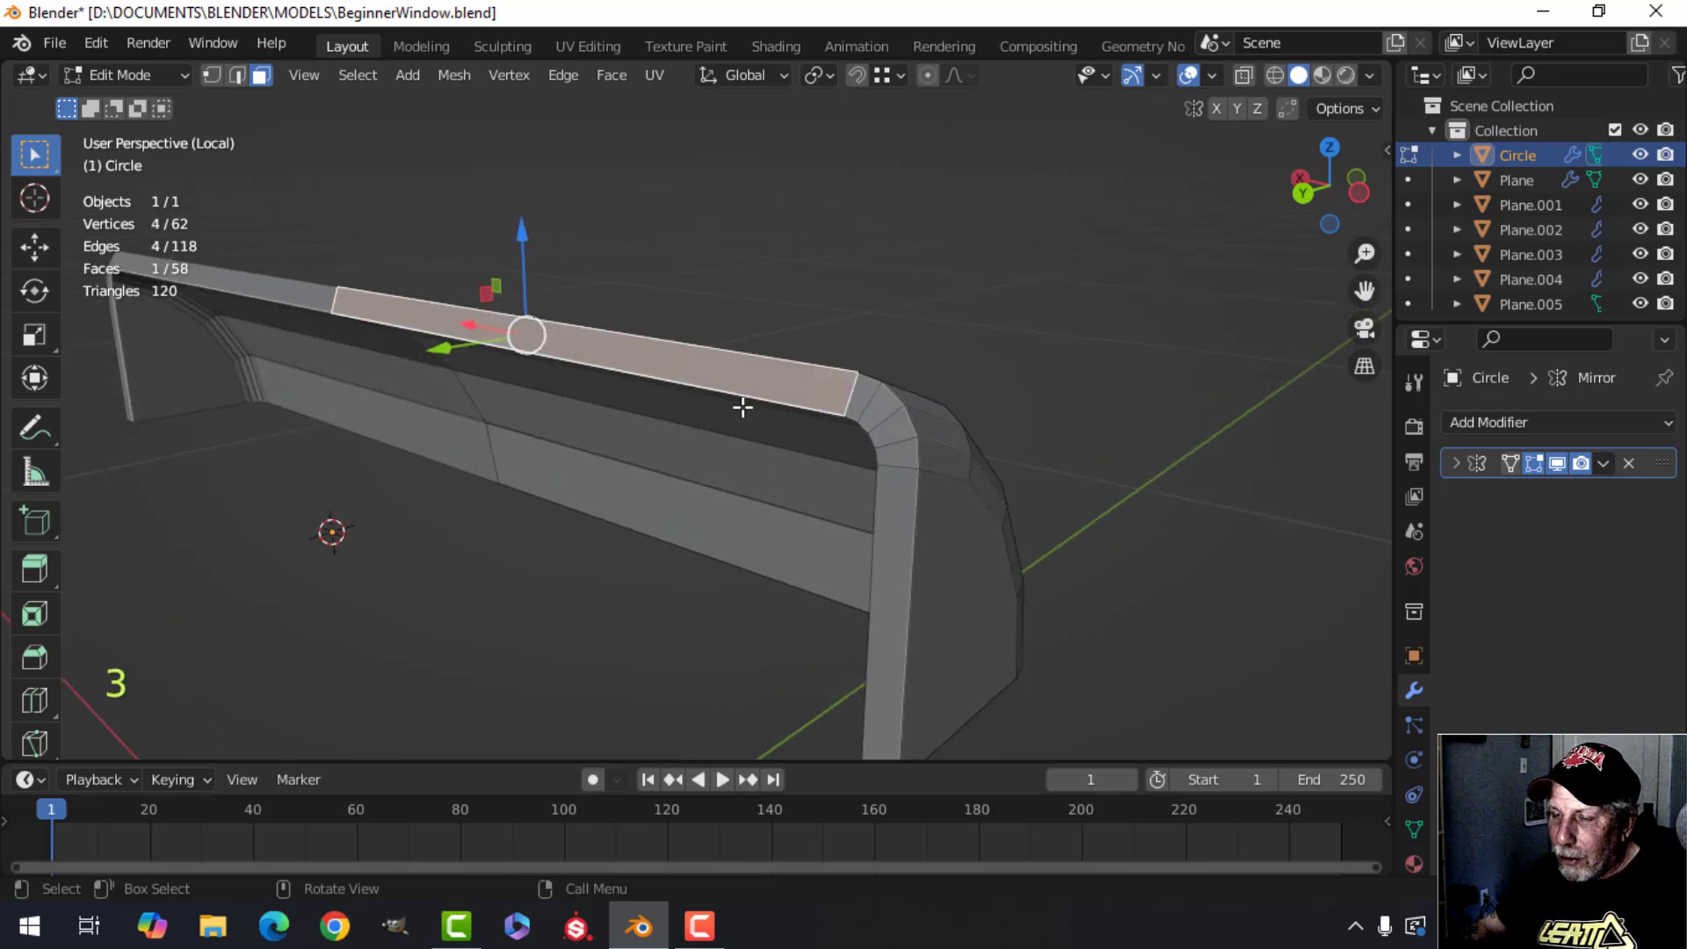
pyautogui.keyDown('shift'); pyautogui.click(859, 401); pyautogui.keyUp('shift')
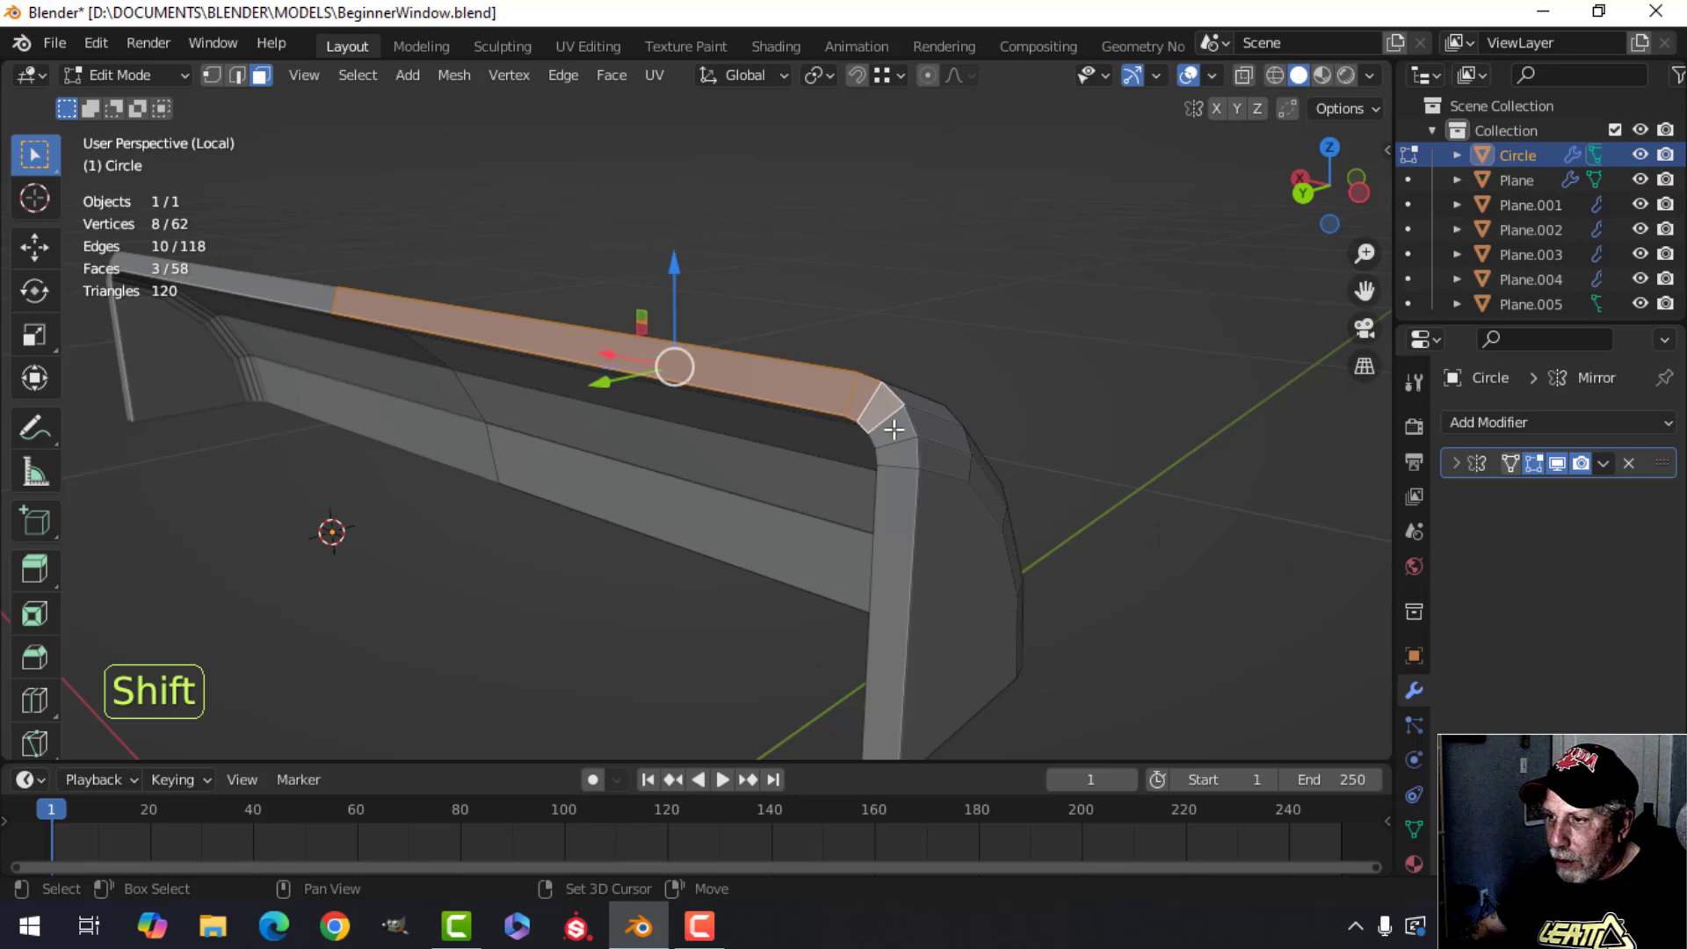
pyautogui.hotkey('alt', 'a')
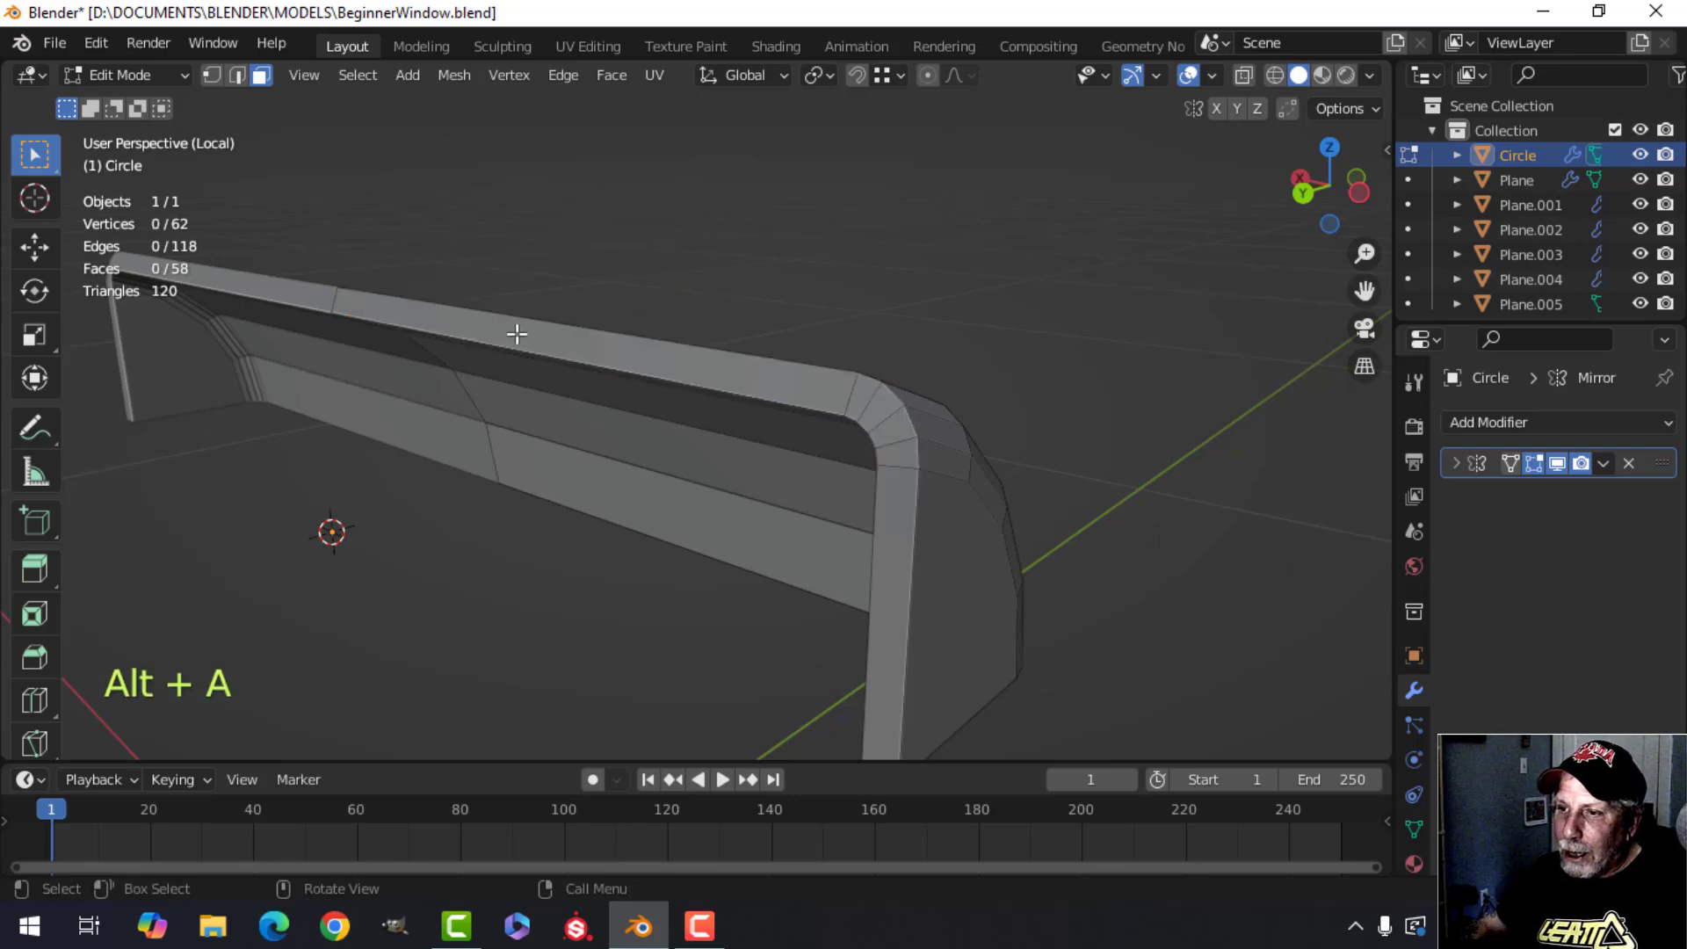
# Select the strip of faces from the top center around the molding's end and delete those faces.
pyautogui.click(516, 334)
pyautogui.scroll(-4, 768, 493)
pyautogui.keyDown('shift'); pyautogui.moveTo(768, 493); pyautogui.dragTo(794, 395, button='middle'); pyautogui.keyUp('shift')
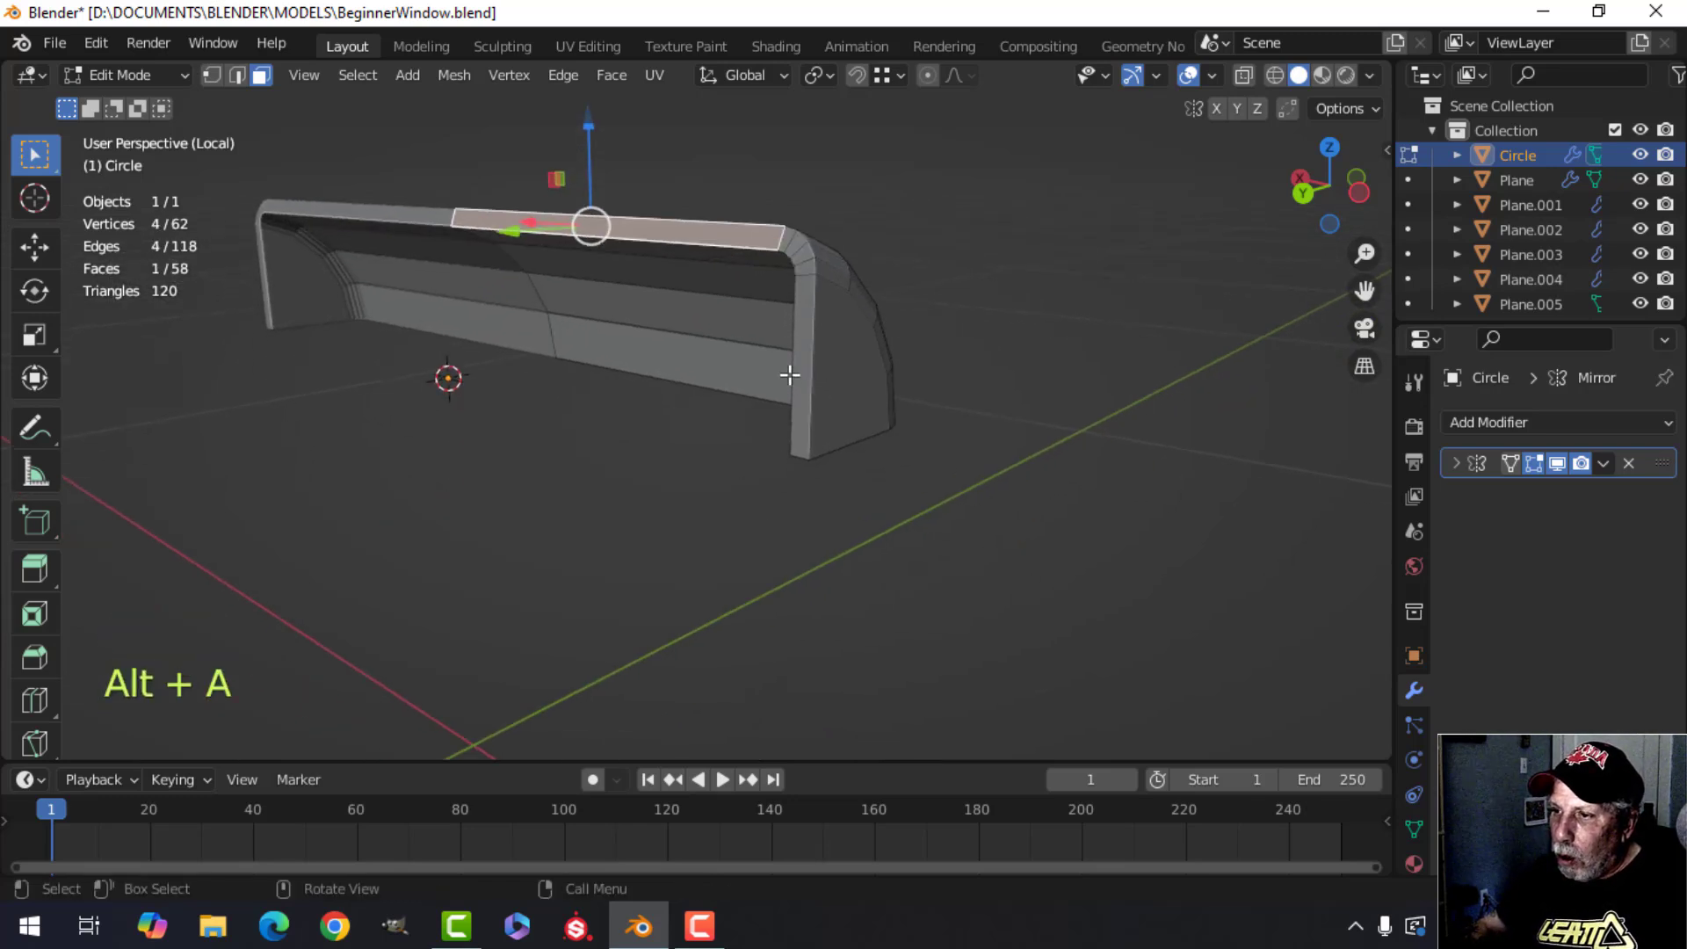
pyautogui.keyDown('ctrl'); pyautogui.click(803, 372); pyautogui.keyUp('ctrl')
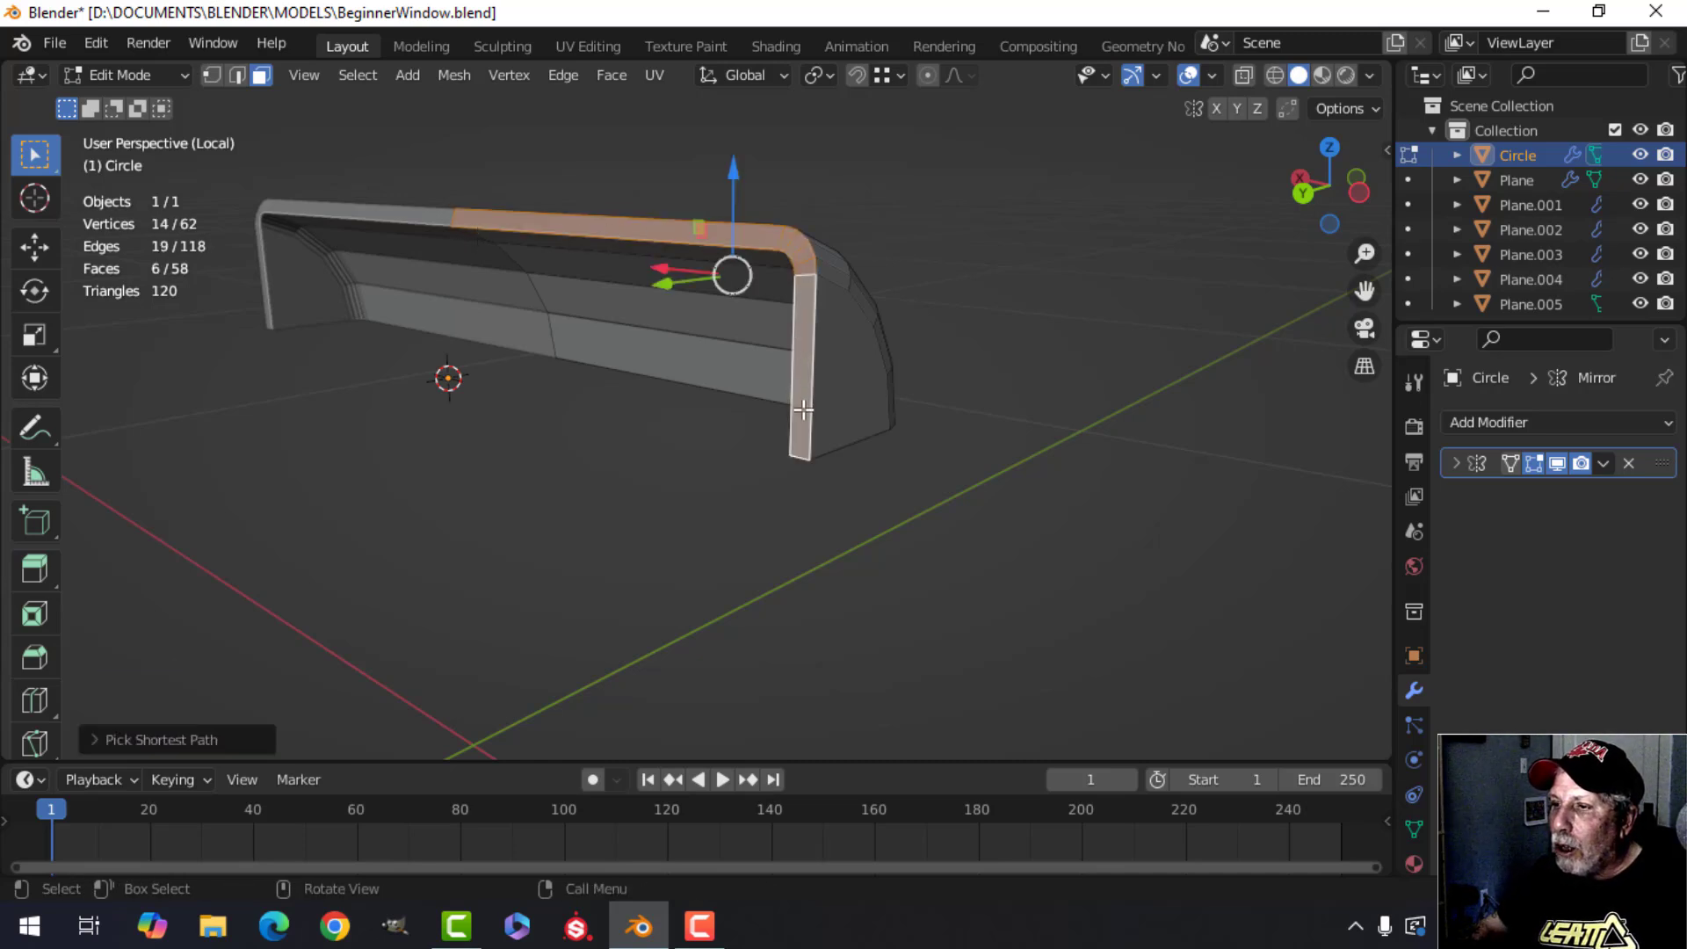
pyautogui.moveTo(824, 429); pyautogui.dragTo(669, 251, button='middle')
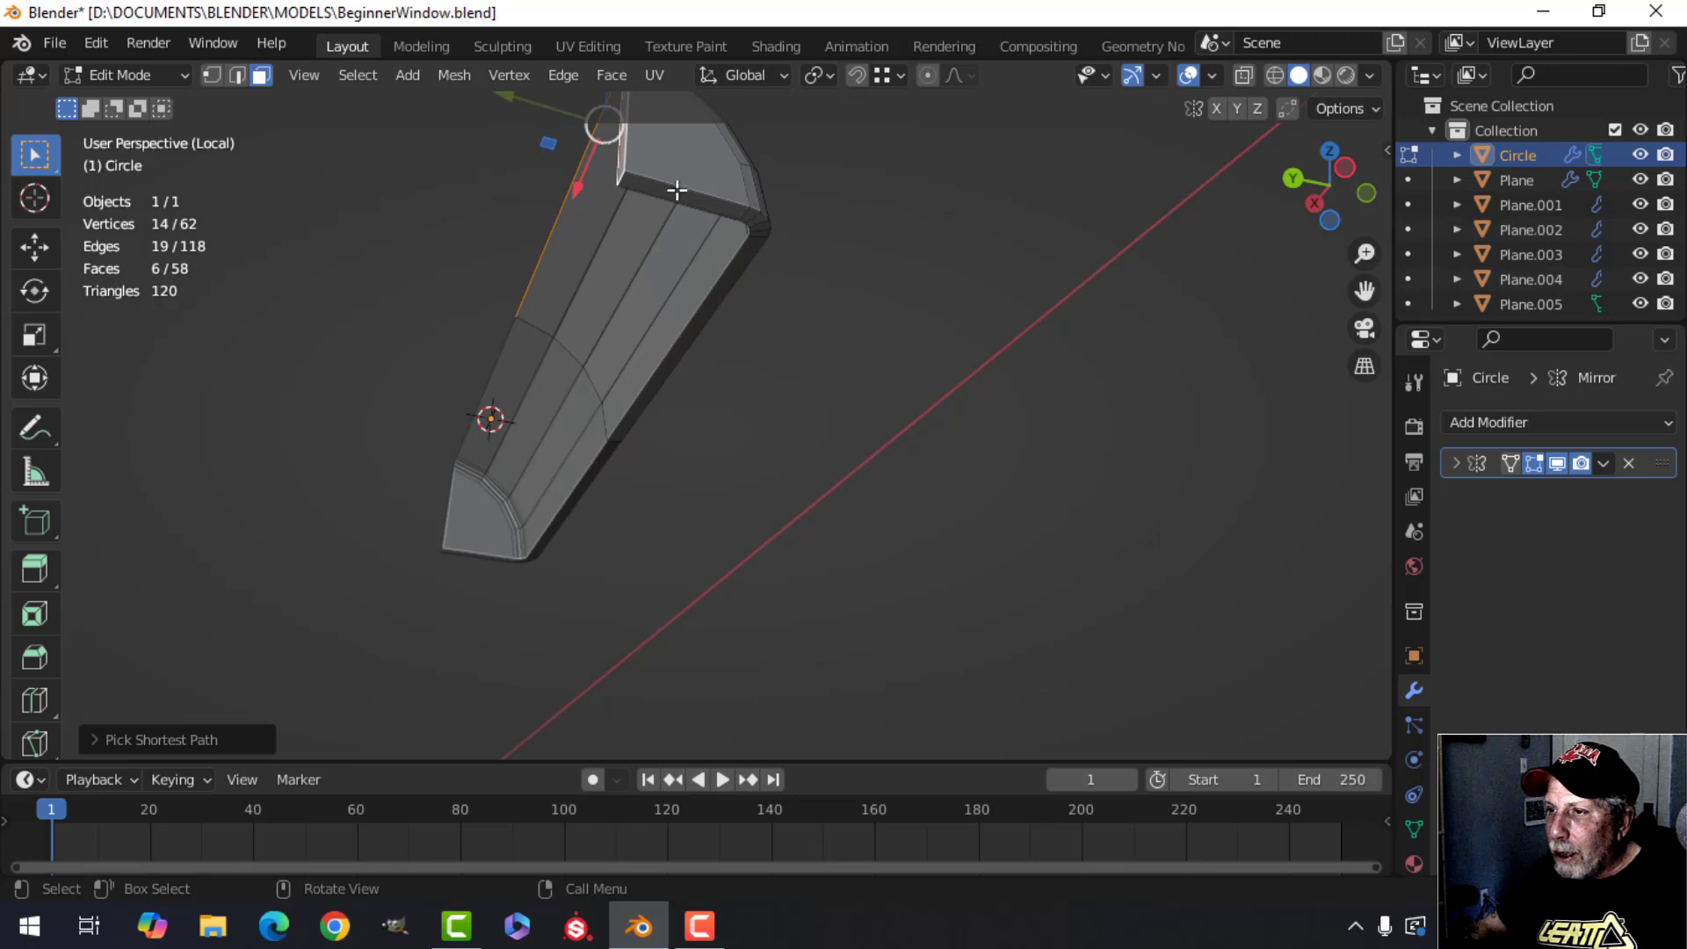
pyautogui.moveTo(819, 255); pyautogui.dragTo(696, 463, button='middle')
pyautogui.press('x')
pyautogui.click(889, 486)
# Exit local view and inspect the whole molding in edit and object mode.
pyautogui.press('Tab')
pyautogui.hotkey('alt', 'a')
pyautogui.press('/')
pyautogui.click(698, 465)
pyautogui.press('Tab')
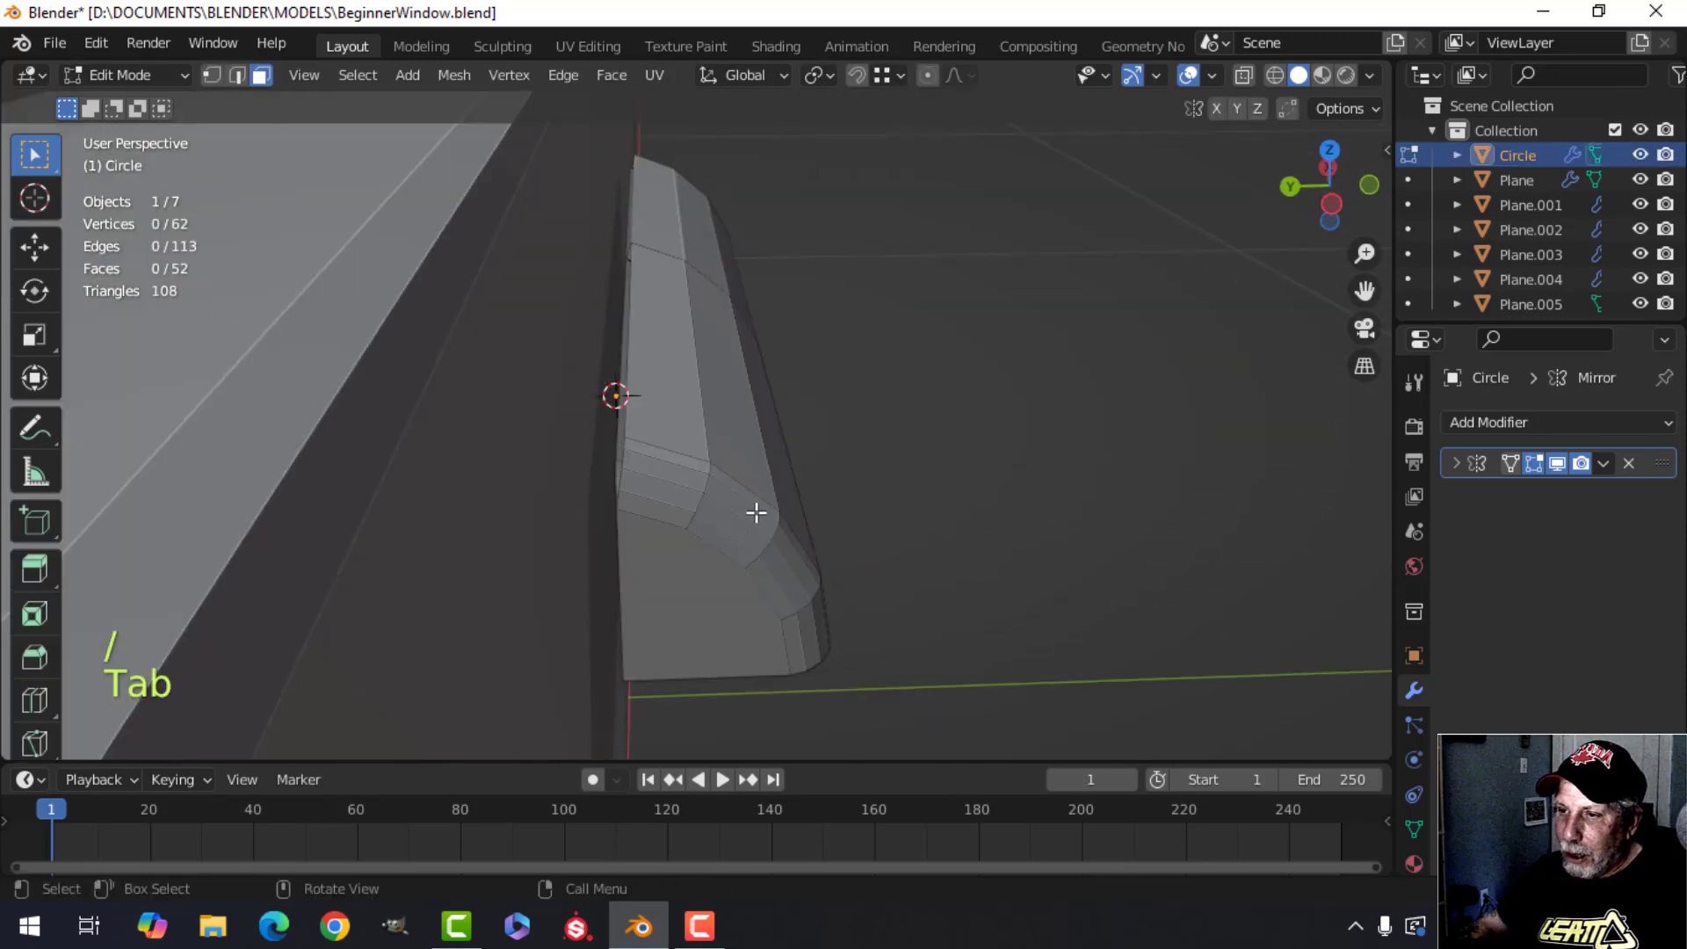
pyautogui.press('a')
pyautogui.scroll(3, 753, 513)
pyautogui.keyDown('shift'); pyautogui.moveTo(753, 512); pyautogui.dragTo(780, 490, button='middle'); pyautogui.keyUp('shift')
pyautogui.moveTo(734, 535); pyautogui.dragTo(662, 552)
pyautogui.press('Tab')
pyautogui.moveTo(812, 519); pyautogui.dragTo(704, 492, button='middle')
pyautogui.scroll(-4, 795, 495)
pyautogui.hotkey('alt', 'a')
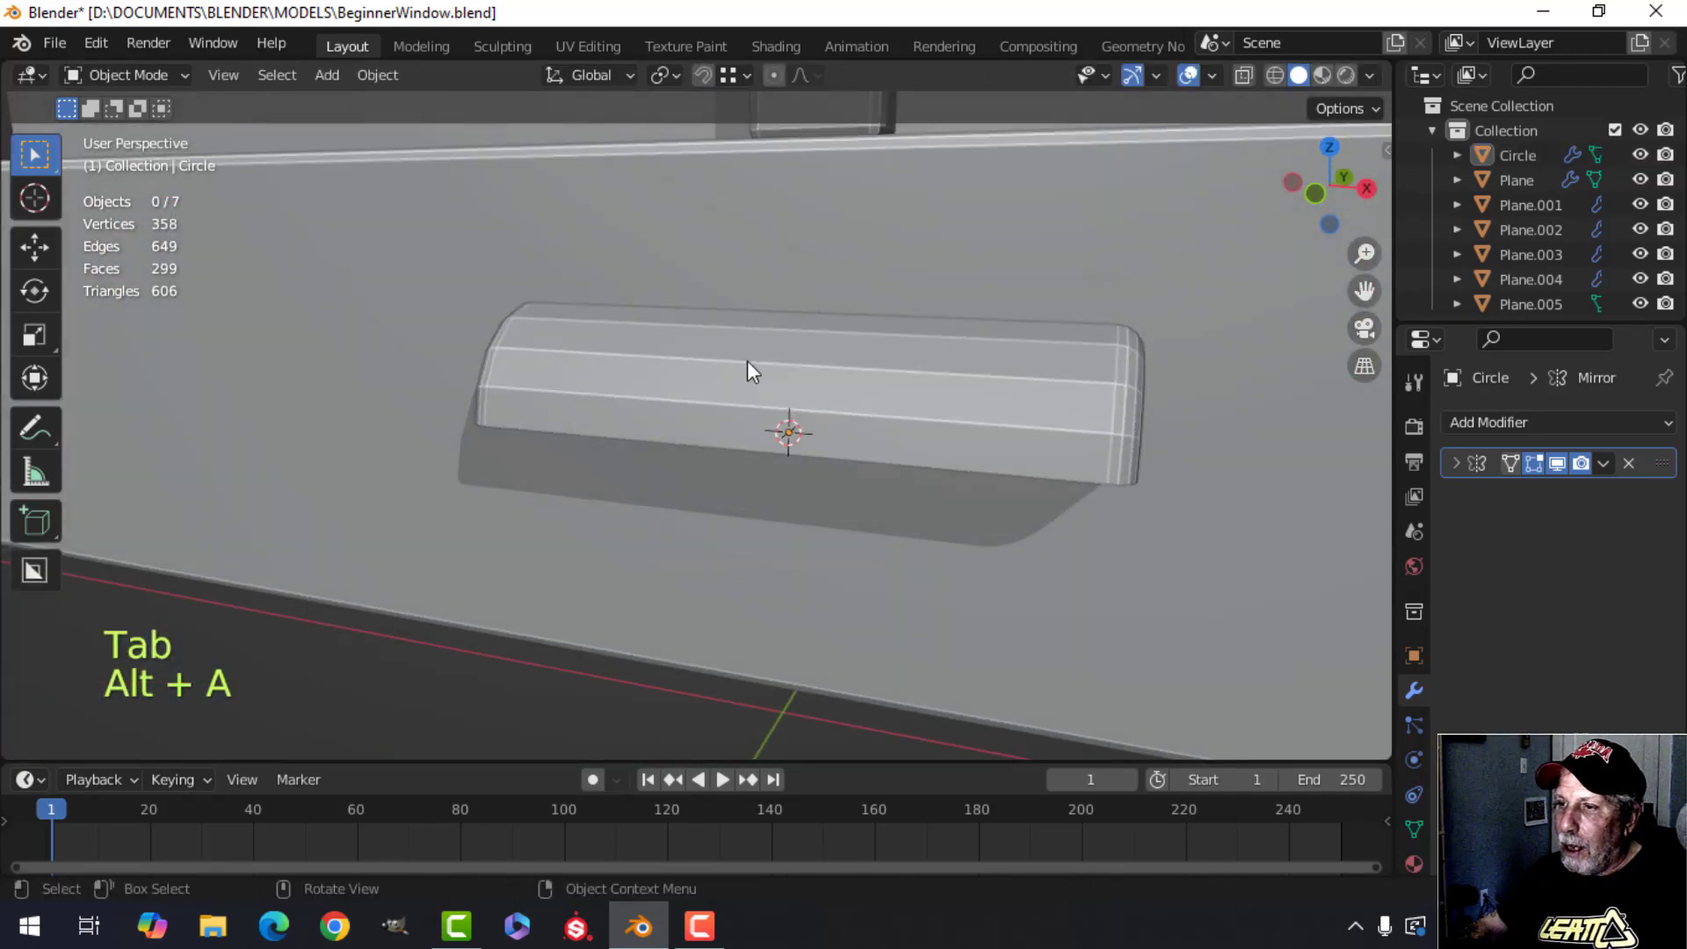
# Select the molding and shade it smooth.
pyautogui.click(750, 348)
pyautogui.keyDown('shift'); pyautogui.moveTo(750, 348); pyautogui.dragTo(676, 443, button='middle'); pyautogui.keyUp('shift')
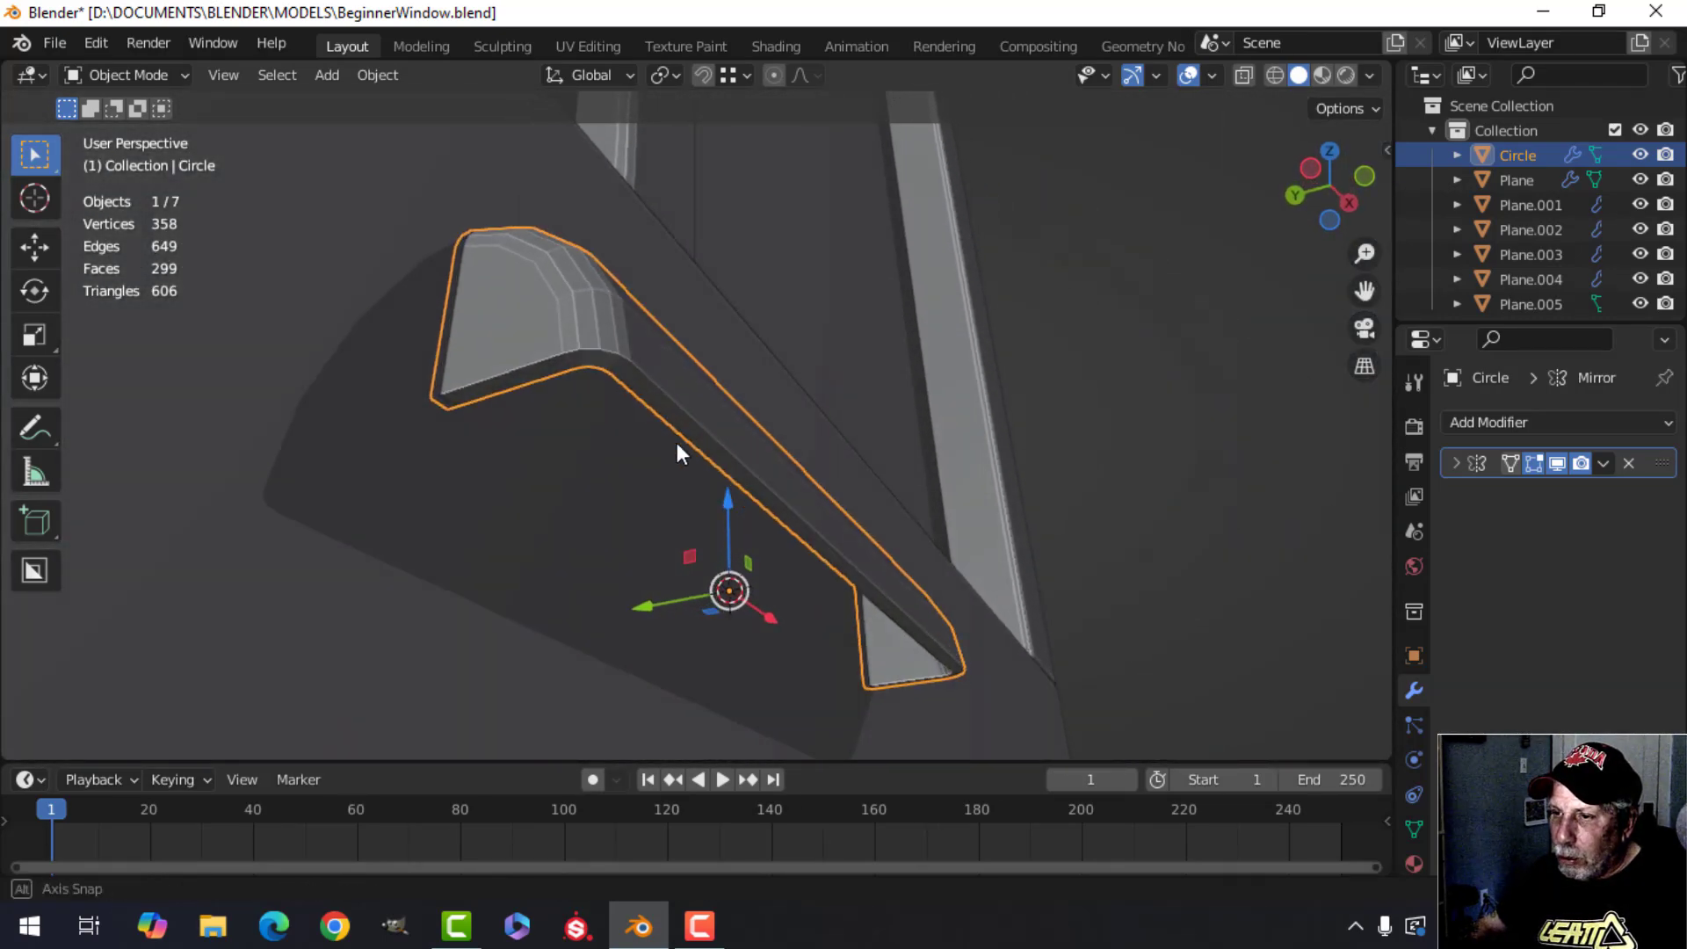
pyautogui.rightClick(652, 353)
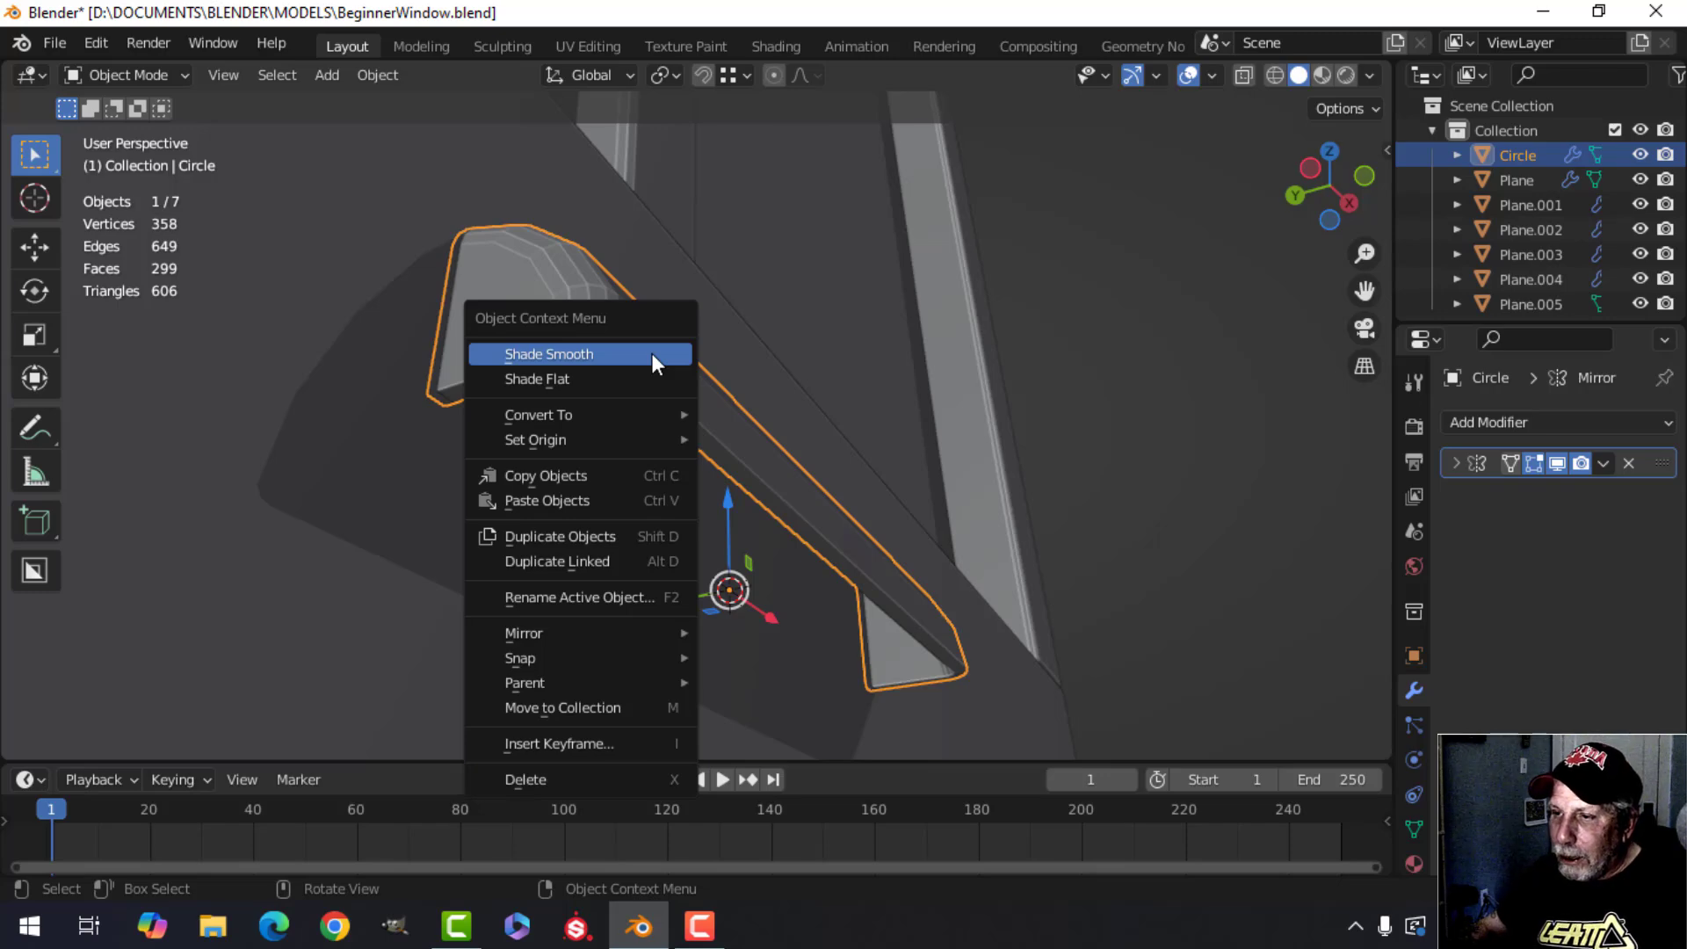
pyautogui.click(652, 354)
# Examine the smooth-shaded molding from several angles.
pyautogui.moveTo(670, 373); pyautogui.dragTo(625, 531, button='middle')
pyautogui.hotkey('alt', 'a')
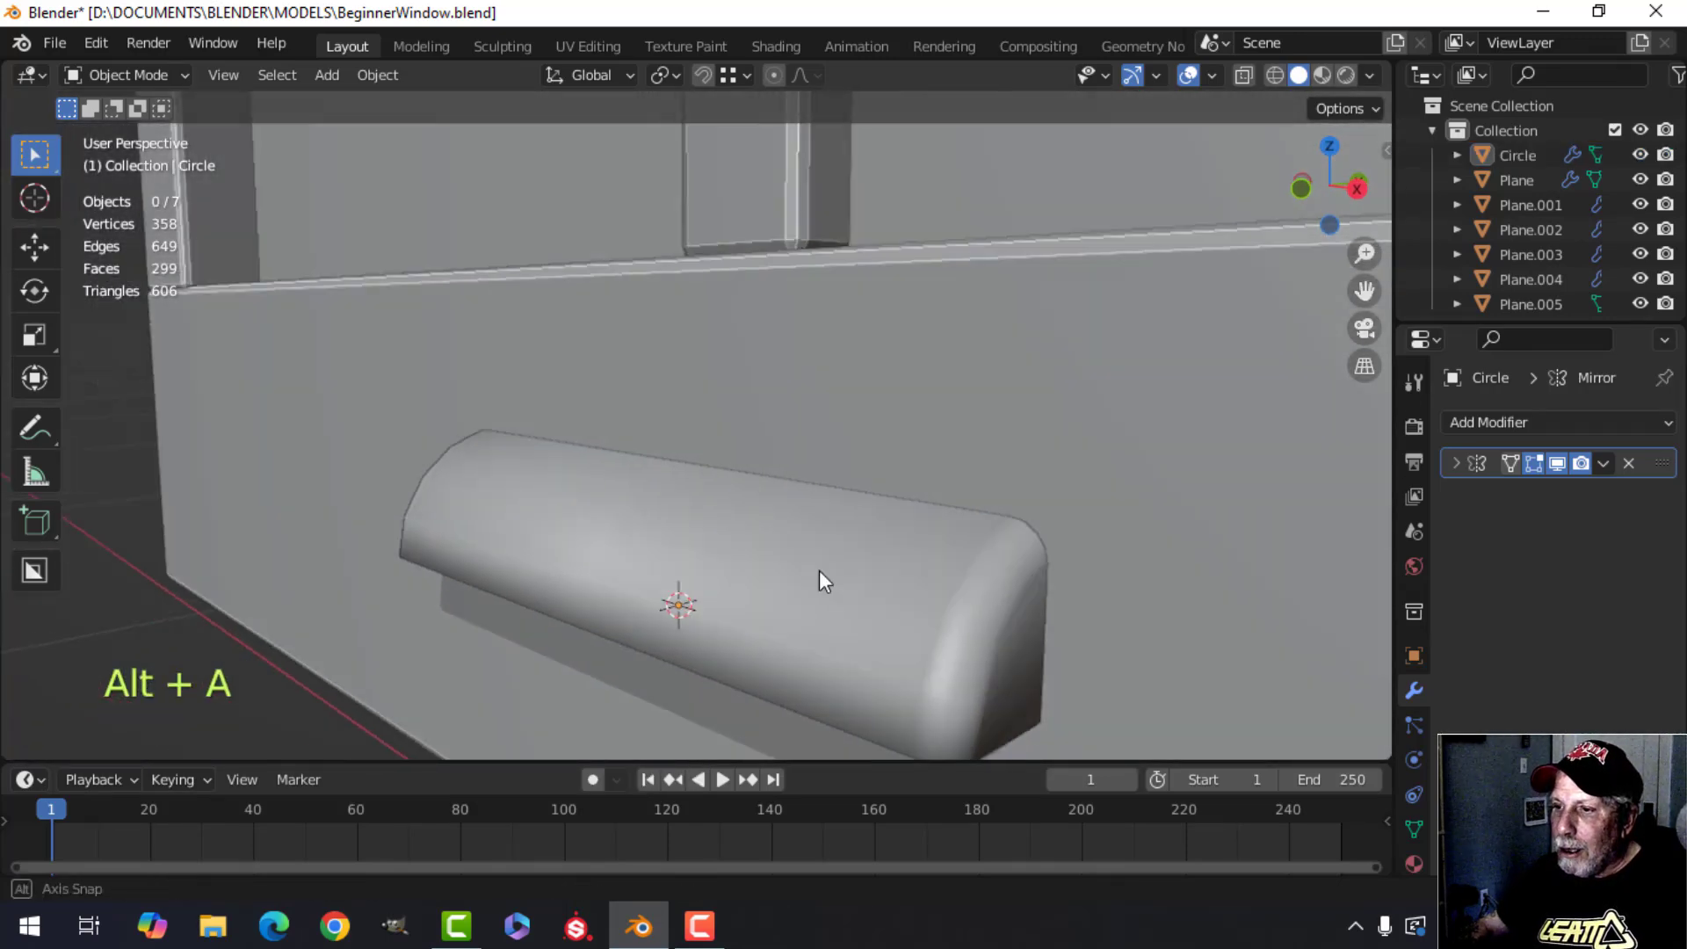
pyautogui.scroll(-3, 825, 593)
pyautogui.moveTo(819, 571)
pyautogui.mouseDown(button='middle')
pyautogui.moveTo(826, 592)
pyautogui.moveTo(805, 571)
pyautogui.mouseUp(button='middle')
pyautogui.scroll(2, 788, 577)
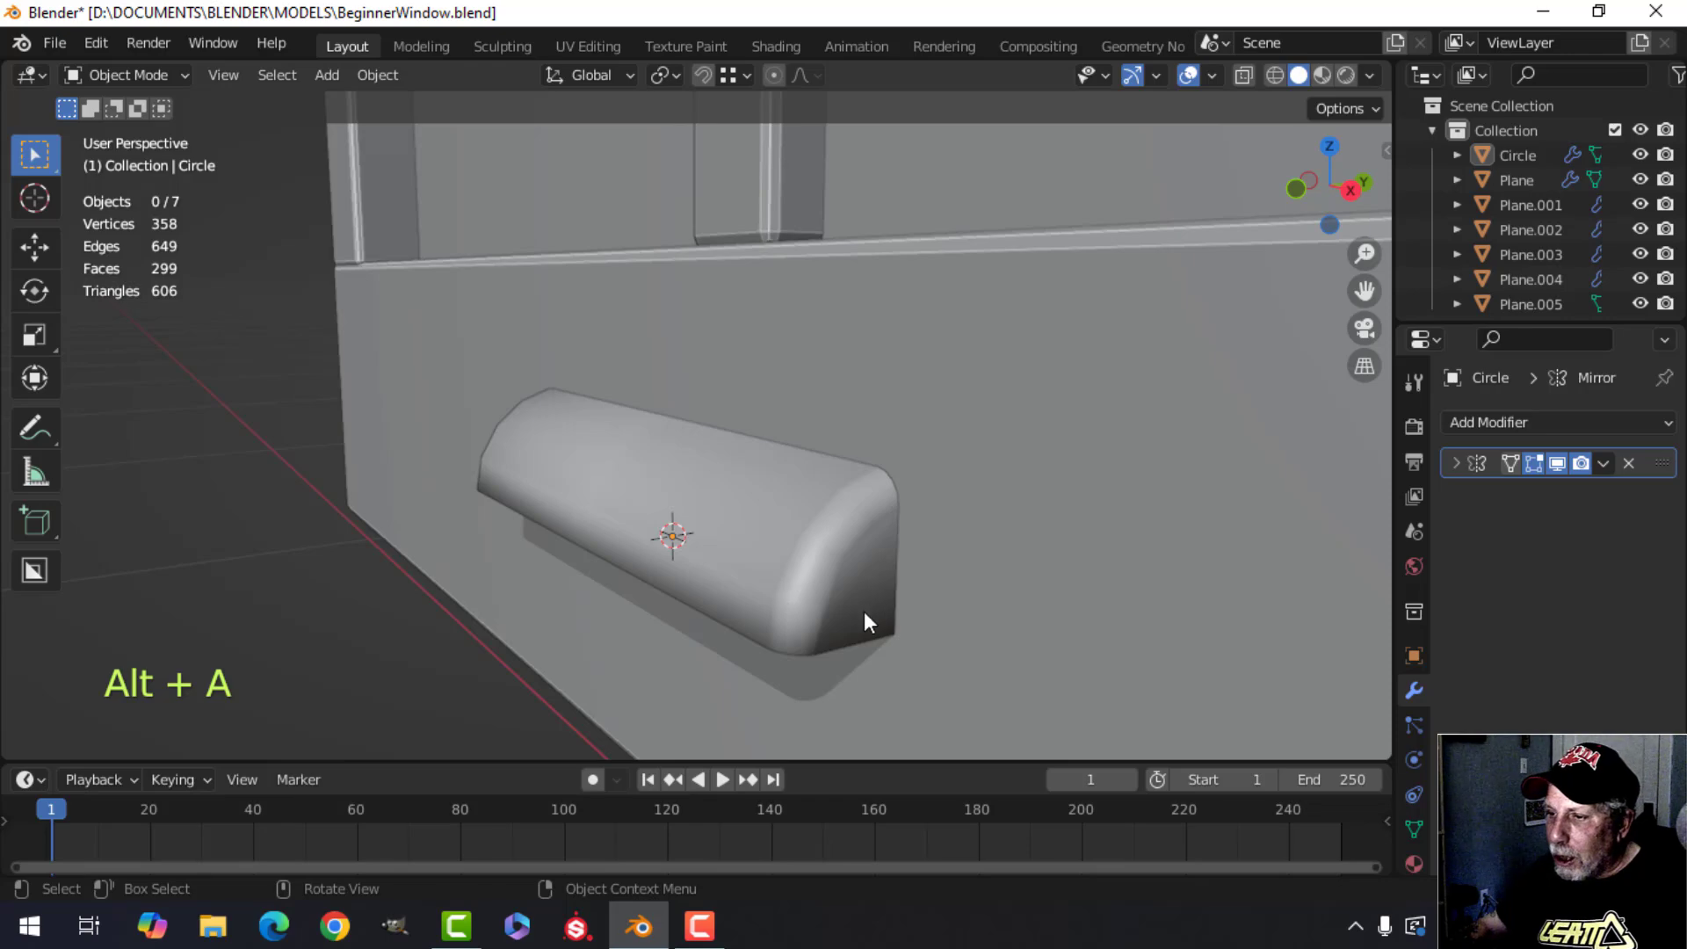
pyautogui.moveTo(819, 630); pyautogui.dragTo(654, 397, button='middle')
pyautogui.scroll(-3, 967, 624)
pyautogui.scroll(3, 847, 518)
pyautogui.scroll(4, 834, 581)
# Select the molding, enter edit mode, and examine its end faces from several angles.
pyautogui.click(662, 431)
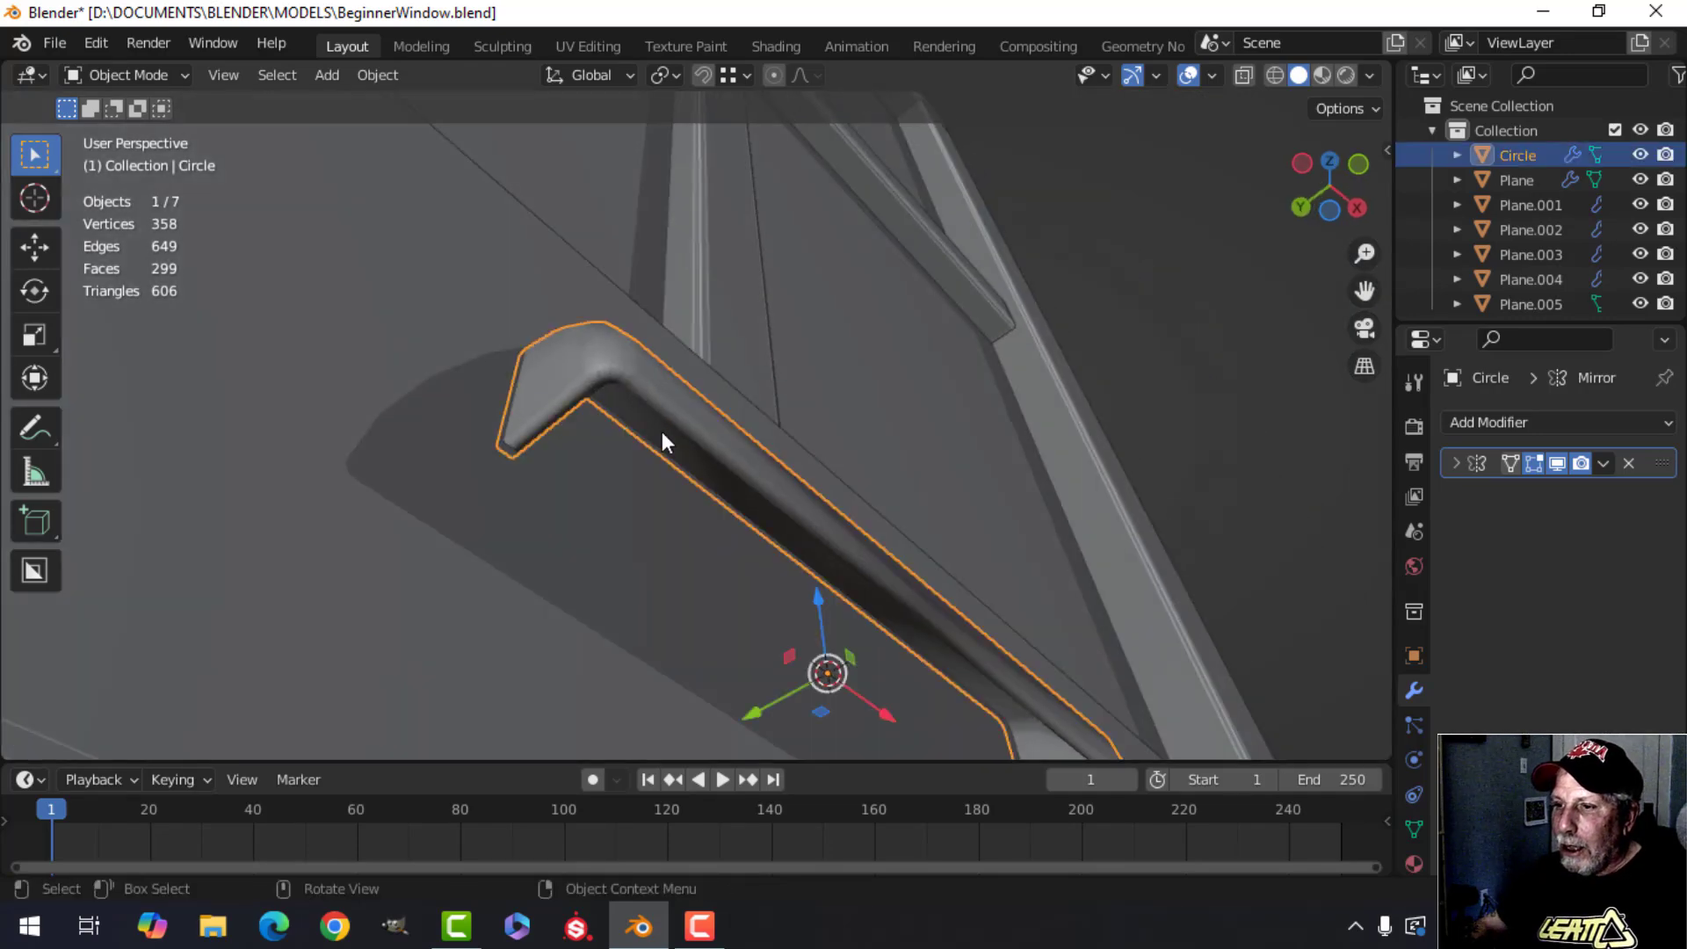
pyautogui.scroll(3, 703, 466)
pyautogui.keyDown('shift'); pyautogui.moveTo(761, 499); pyautogui.dragTo(770, 514, button='middle'); pyautogui.keyUp('shift')
pyautogui.press('Tab')
pyautogui.moveTo(652, 407); pyautogui.dragTo(689, 475, button='middle')
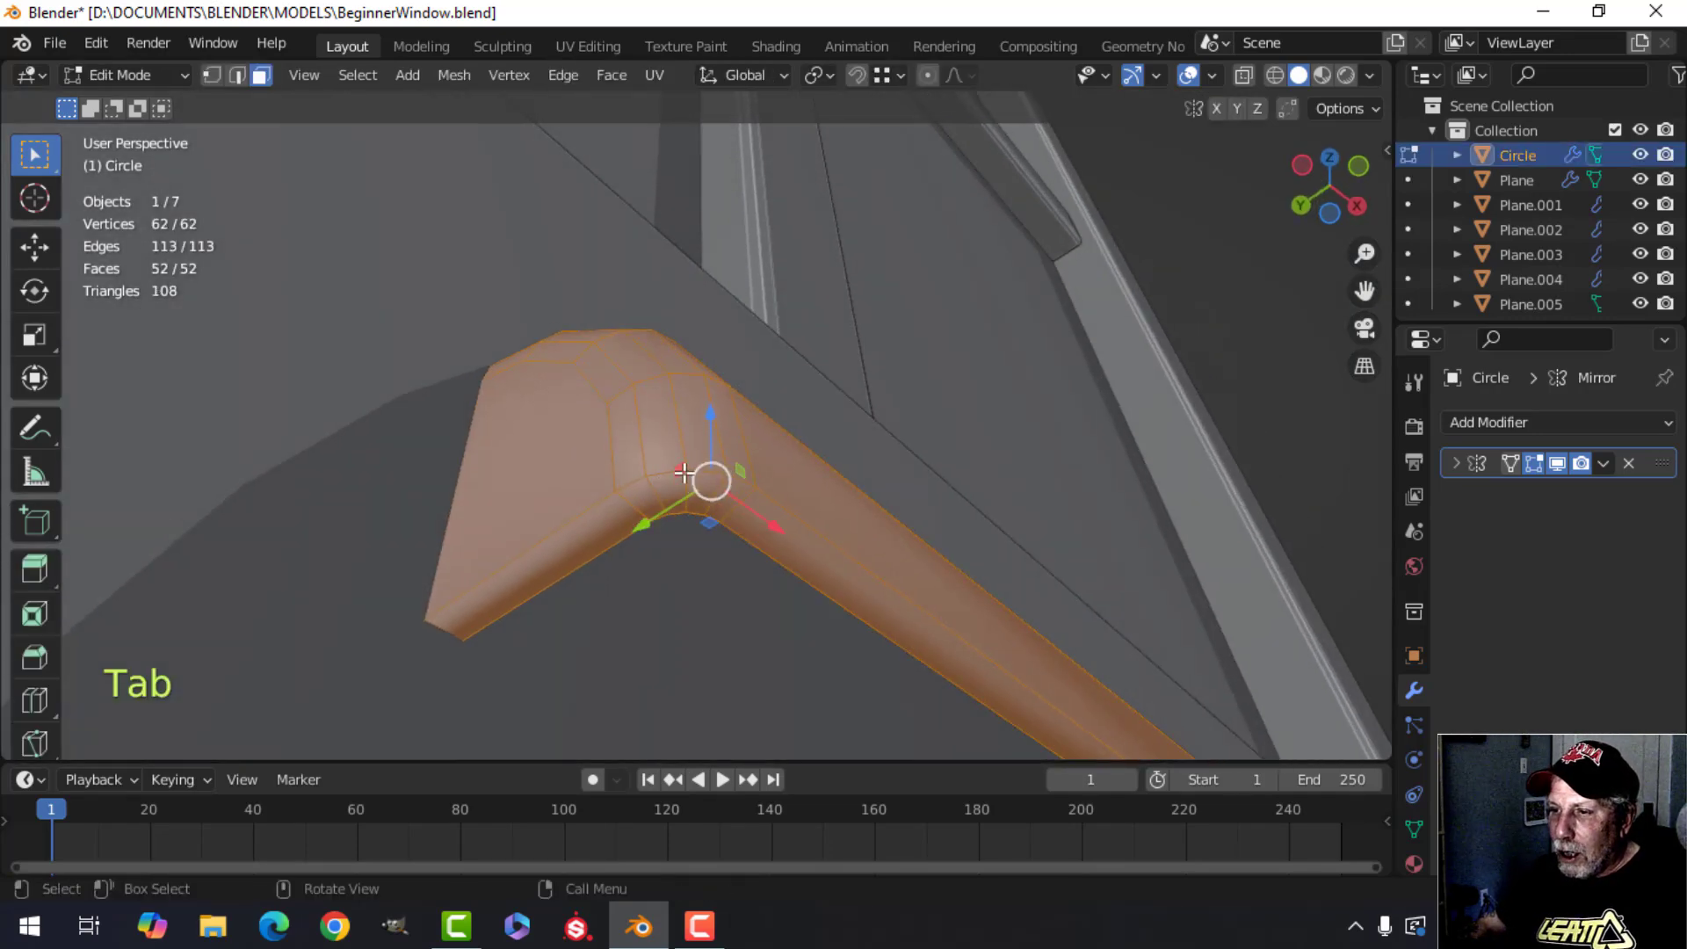
pyautogui.hotkey('alt', 'a')
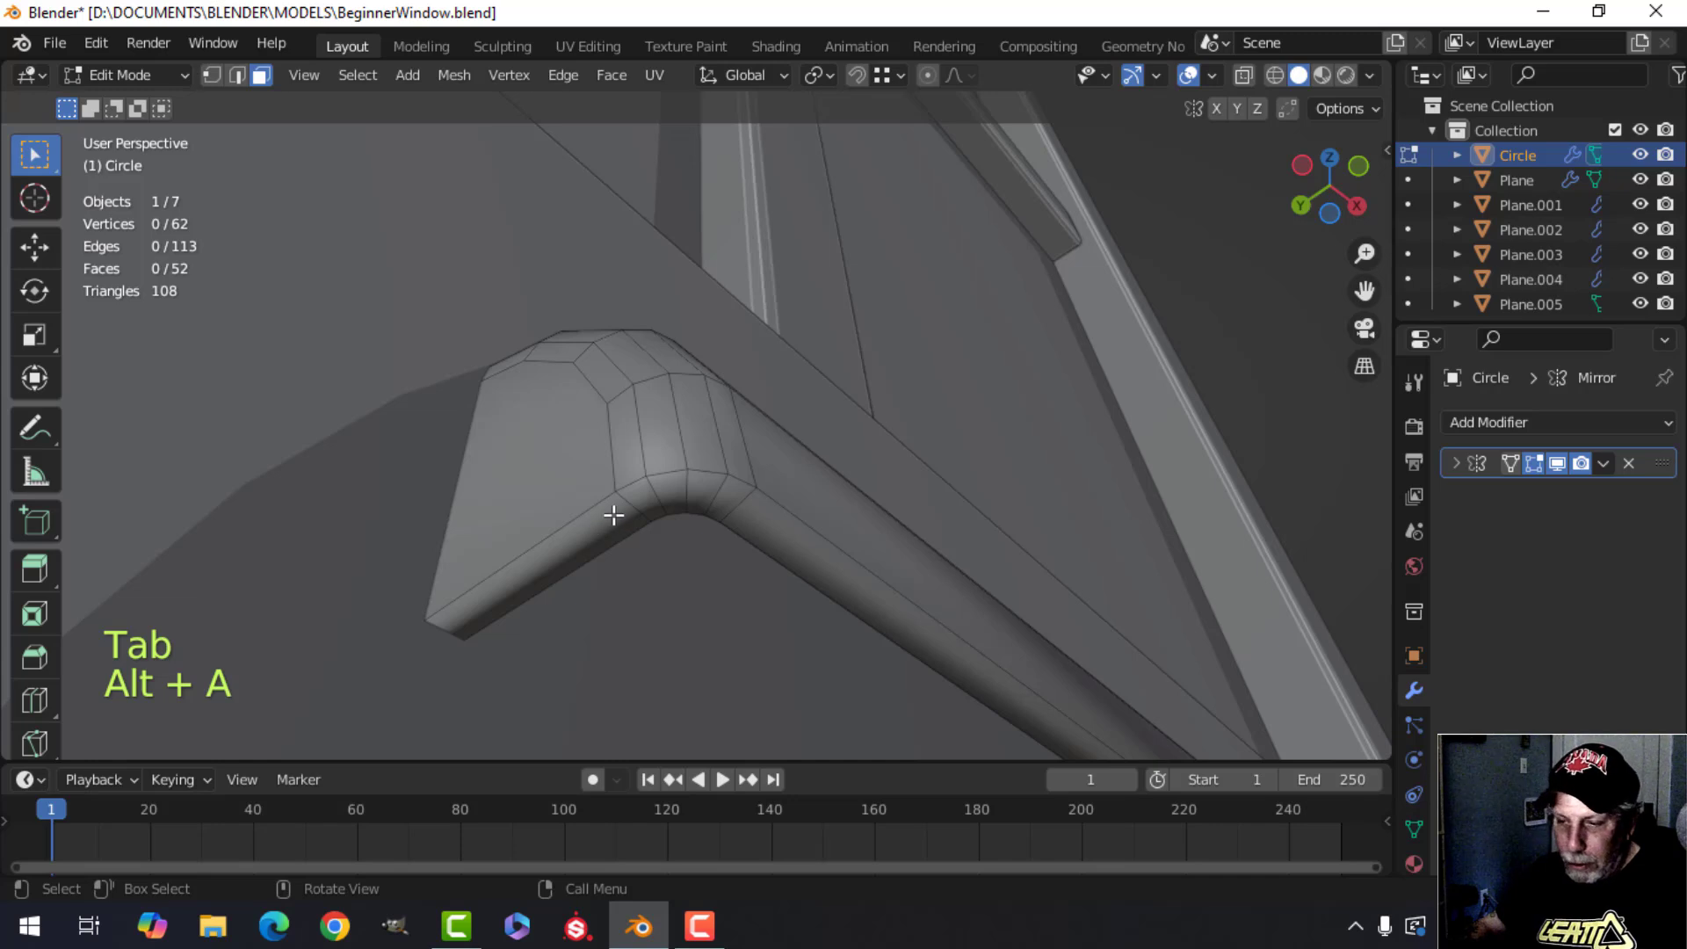
pyautogui.click(589, 538)
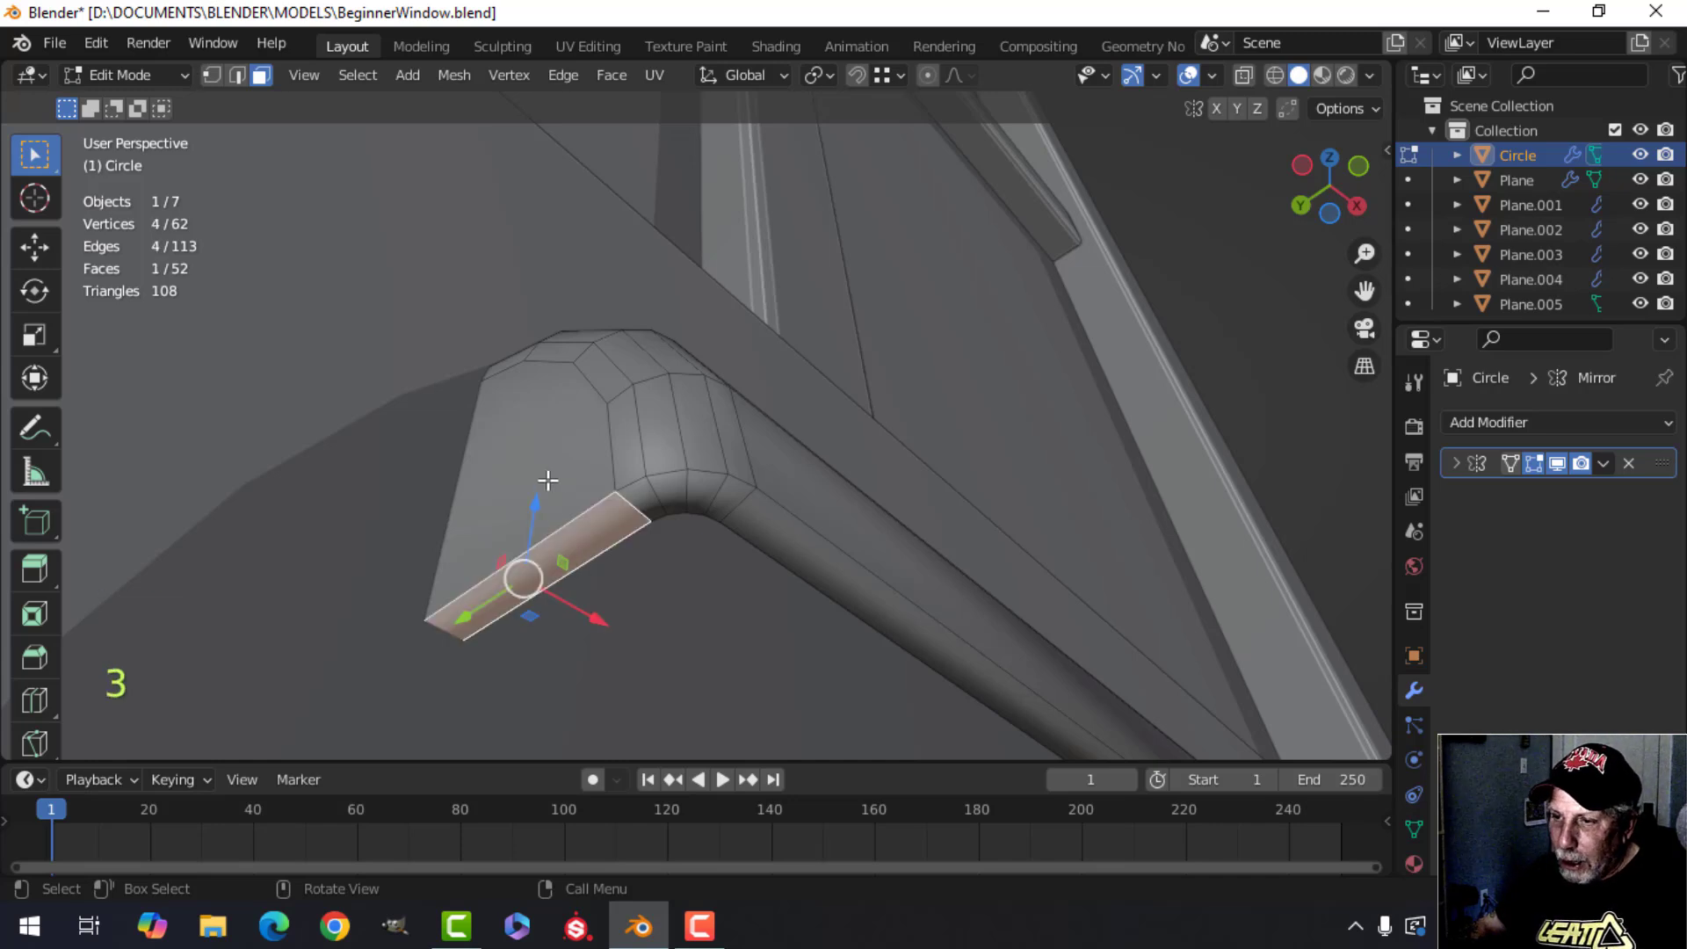
pyautogui.click(612, 482)
pyautogui.keyDown('shift'); pyautogui.click(526, 482); pyautogui.keyUp('shift')
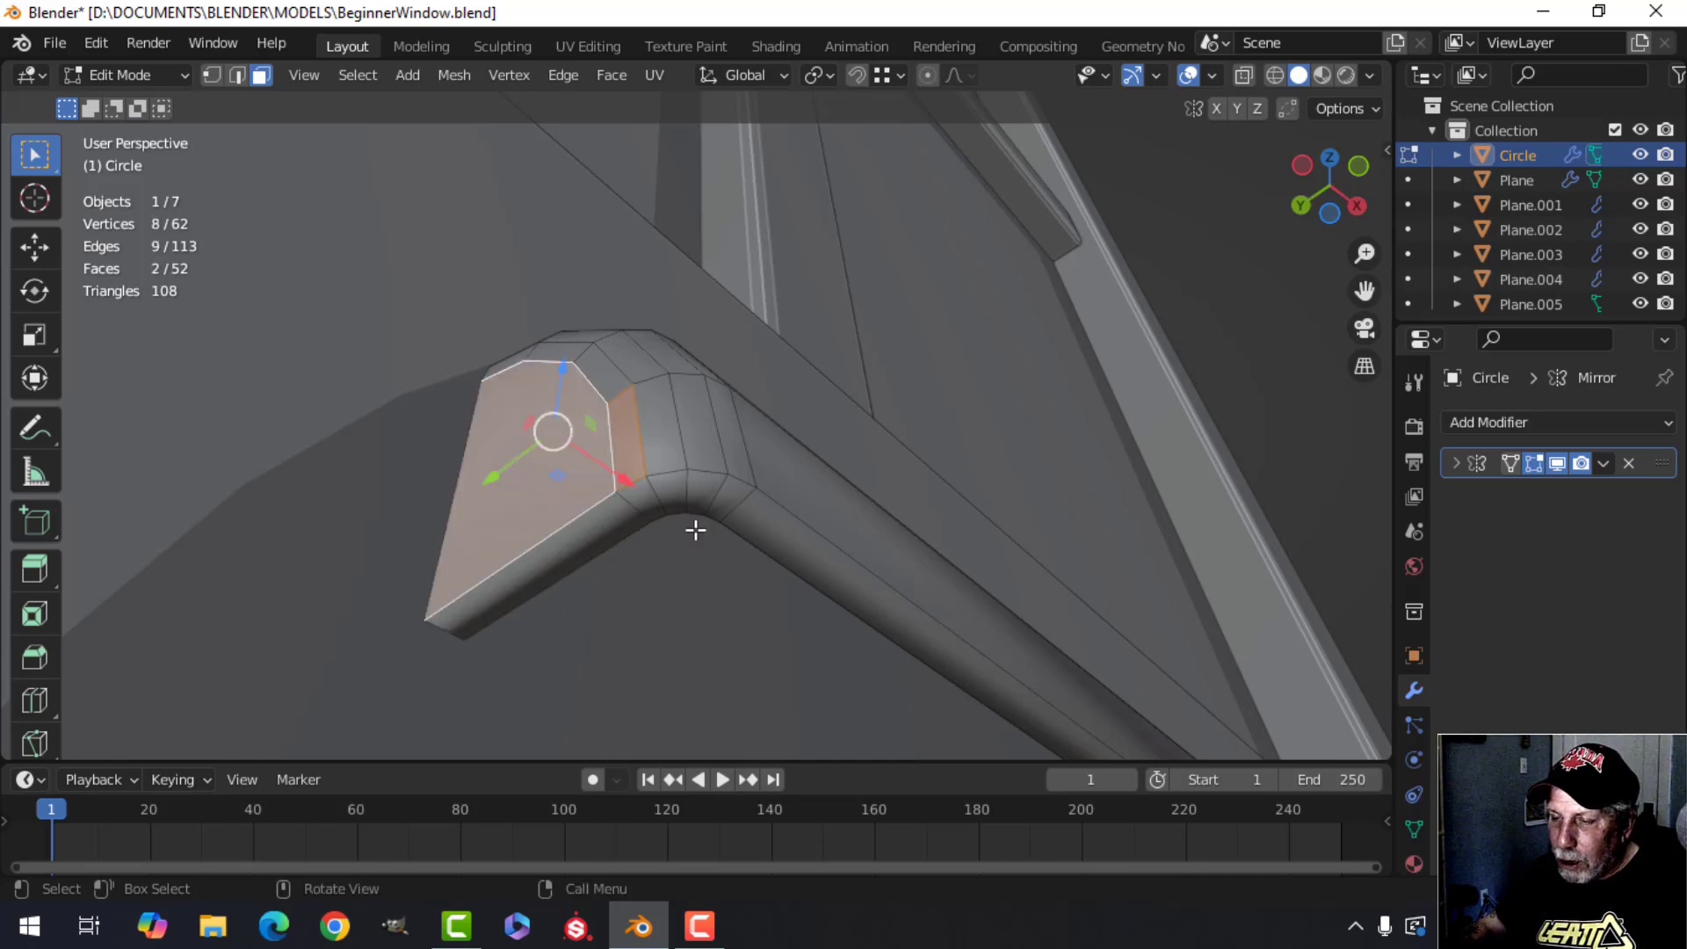
pyautogui.hotkey('alt', 'a')
pyautogui.moveTo(693, 527)
pyautogui.mouseDown(button='middle')
pyautogui.moveTo(678, 516)
pyautogui.moveTo(697, 557)
pyautogui.moveTo(685, 547)
pyautogui.mouseUp(button='middle')
pyautogui.scroll(2, 677, 516)
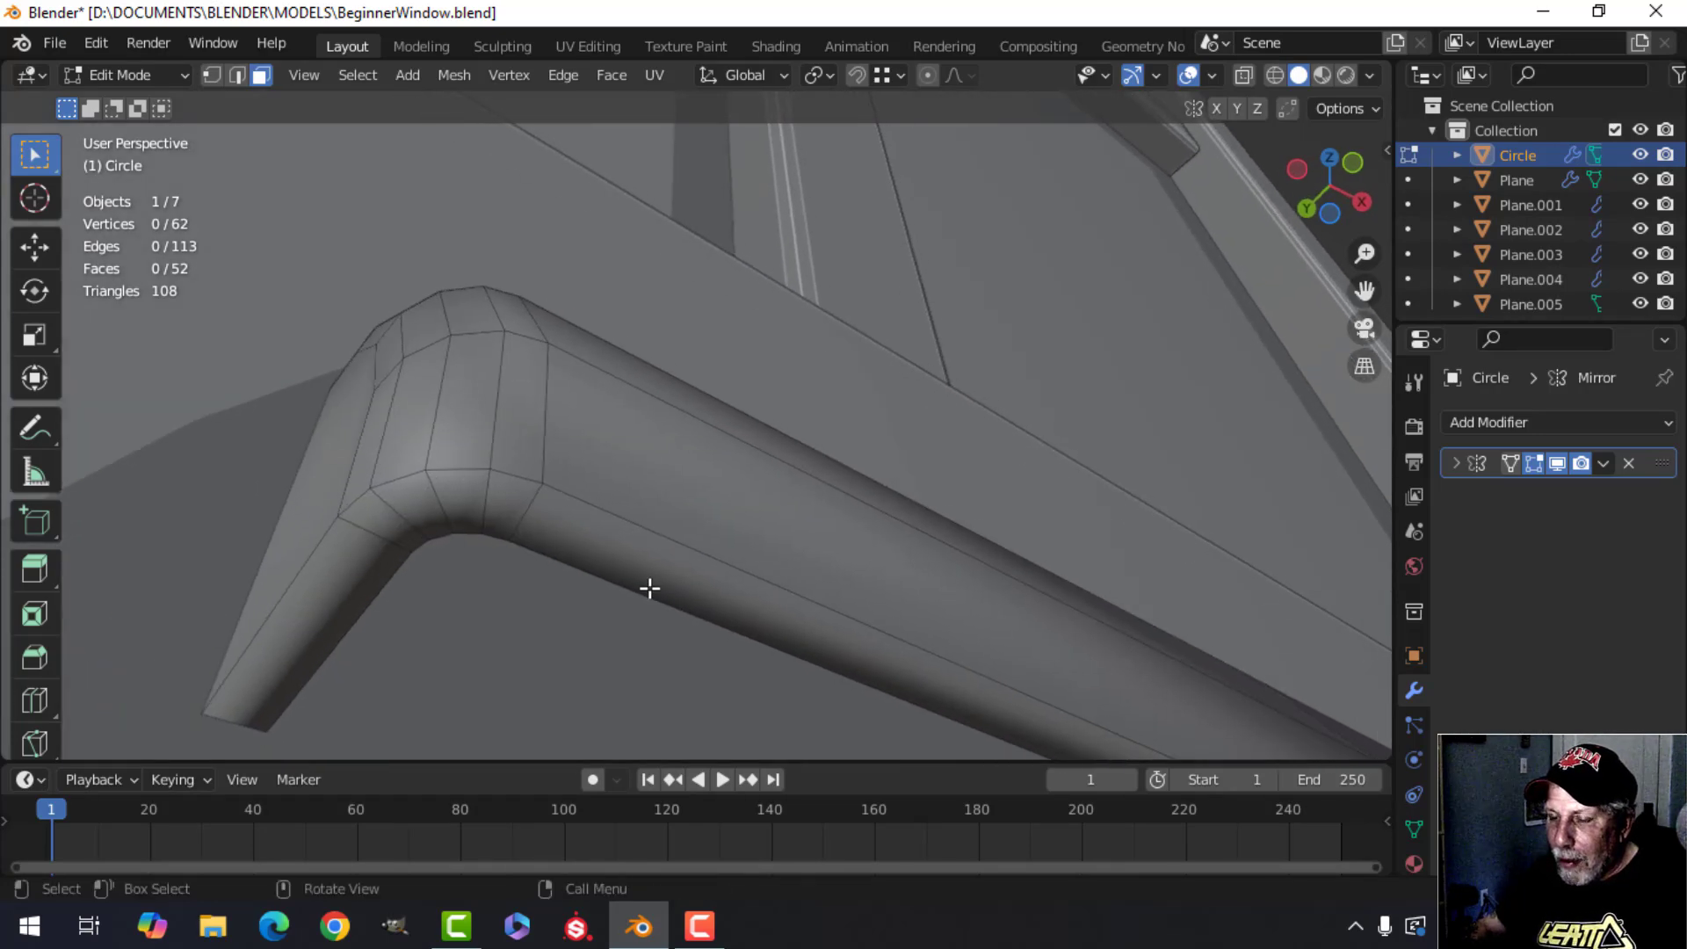
pyautogui.scroll(-4, 649, 589)
pyautogui.keyDown('shift'); pyautogui.moveTo(799, 622); pyautogui.dragTo(758, 576, button='middle'); pyautogui.keyUp('shift')
pyautogui.moveTo(758, 576); pyautogui.dragTo(746, 541, button='middle')
pyautogui.keyDown('shift'); pyautogui.moveTo(747, 541); pyautogui.dragTo(591, 572, button='middle'); pyautogui.keyUp('shift')
pyautogui.scroll(1, 592, 572)
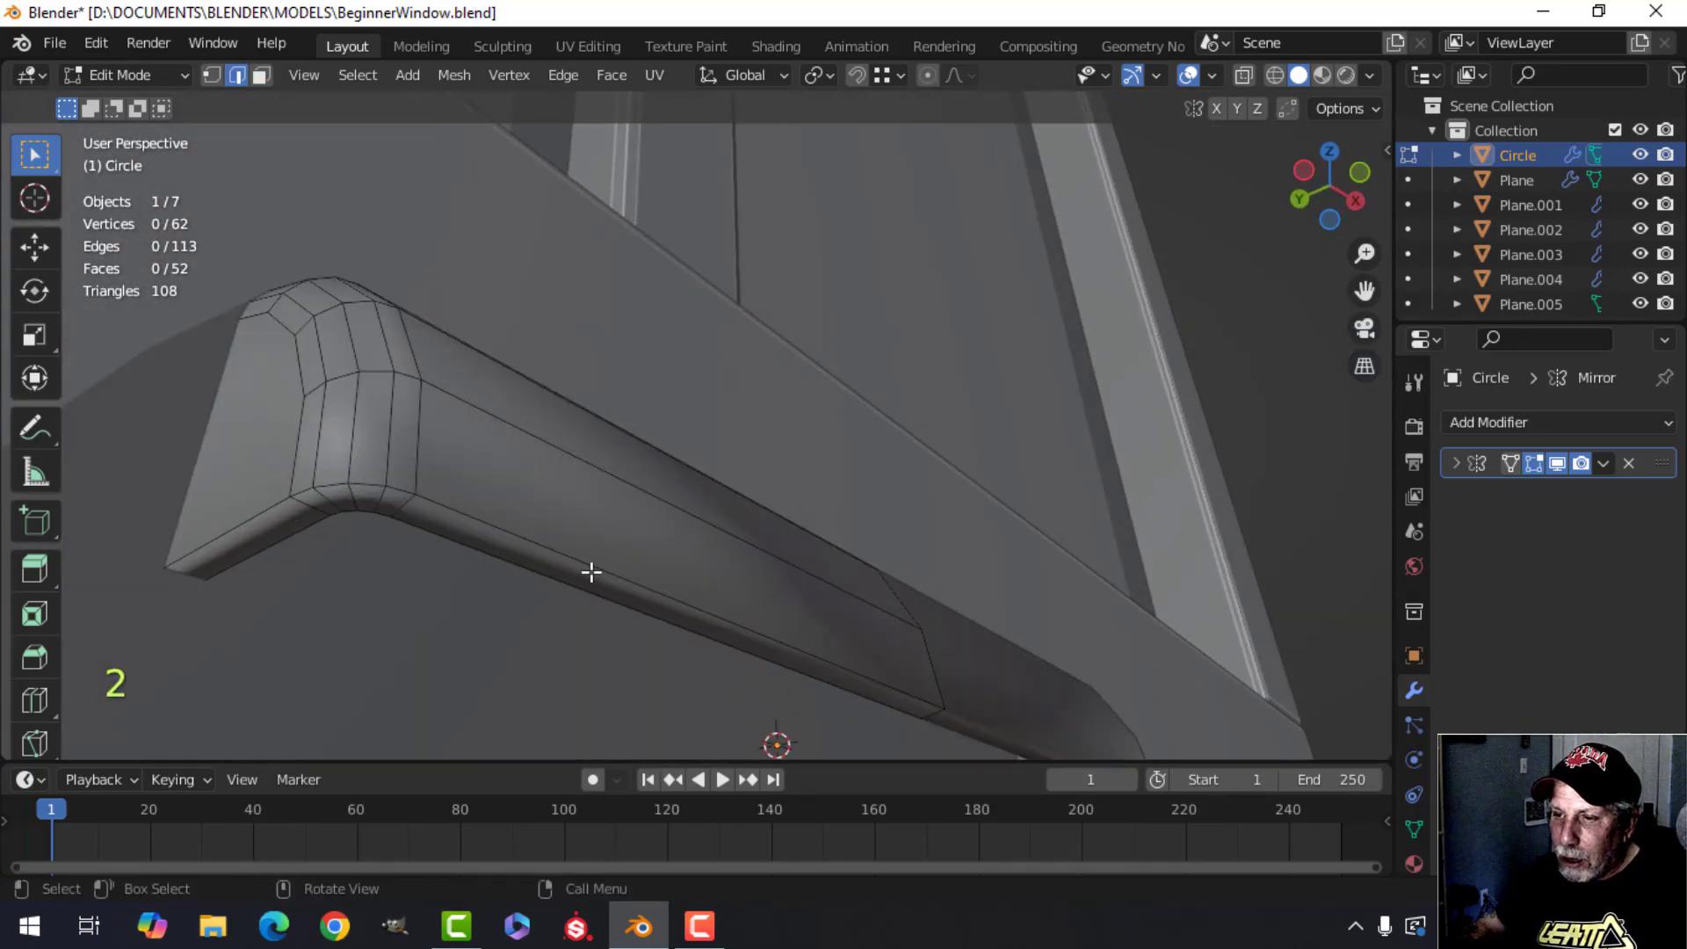
# Select the edge loops along the molding's lower edges and bevel them with 2 segments.
pyautogui.keyDown('alt'); pyautogui.keyDown('shift'); pyautogui.click(499, 524); pyautogui.keyUp('shift'); pyautogui.keyUp('alt')
pyautogui.moveTo(499, 524); pyautogui.dragTo(517, 615, button='middle')
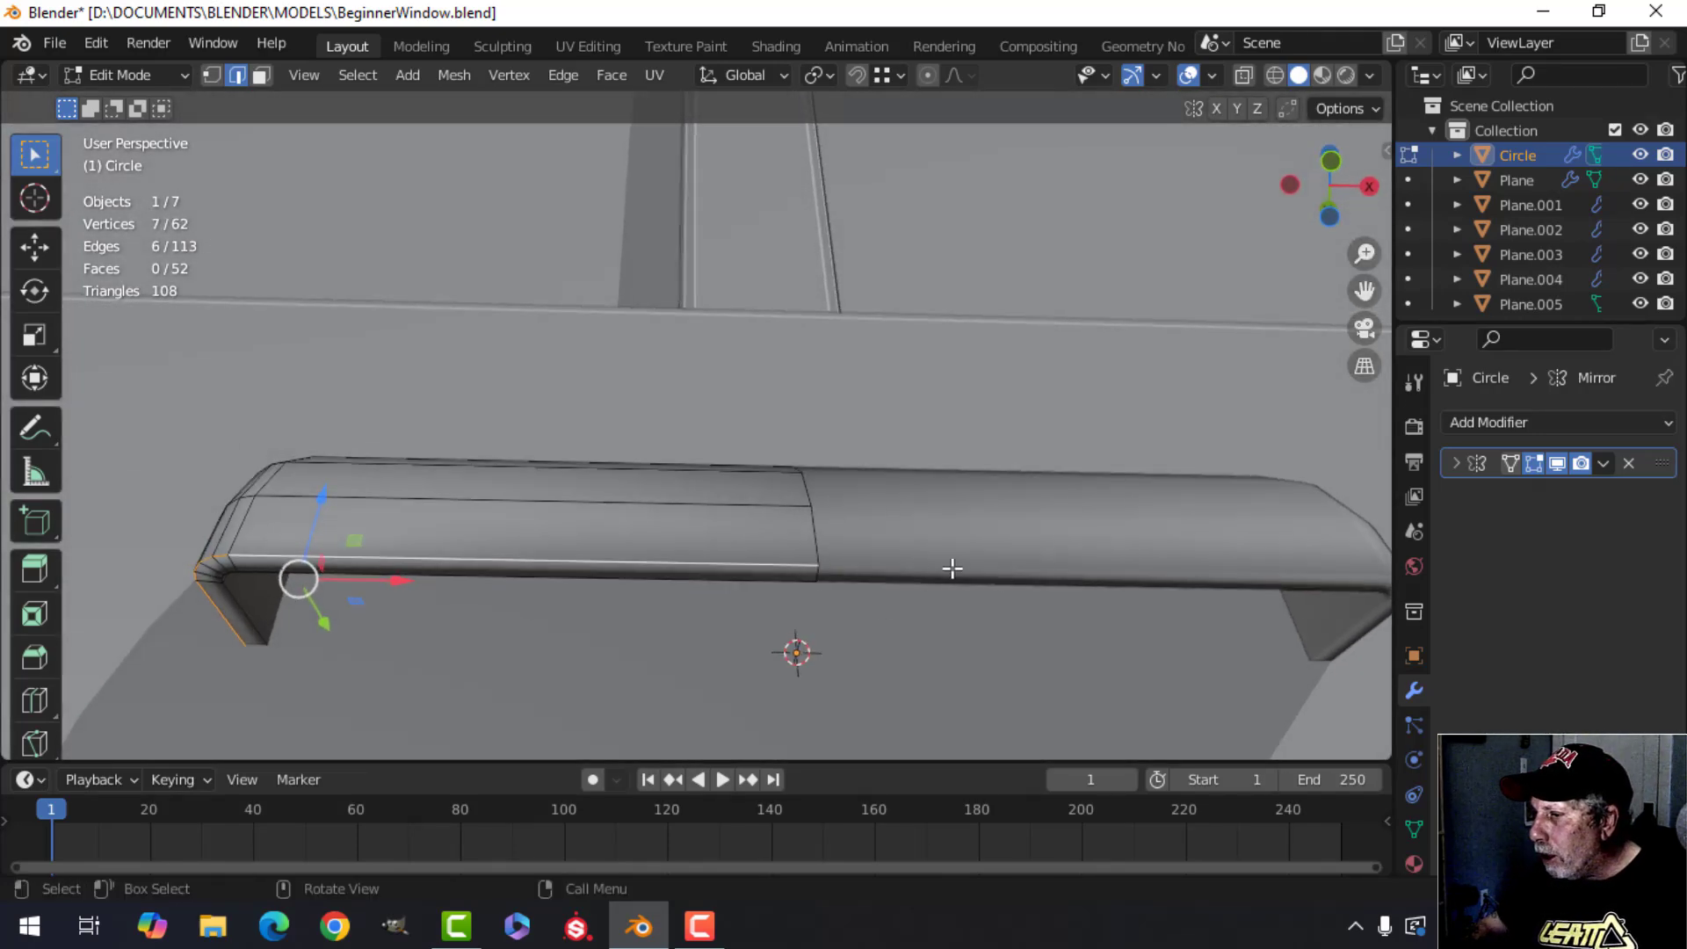
pyautogui.keyDown('shift'); pyautogui.moveTo(602, 654); pyautogui.dragTo(586, 504, button='middle'); pyautogui.keyUp('shift')
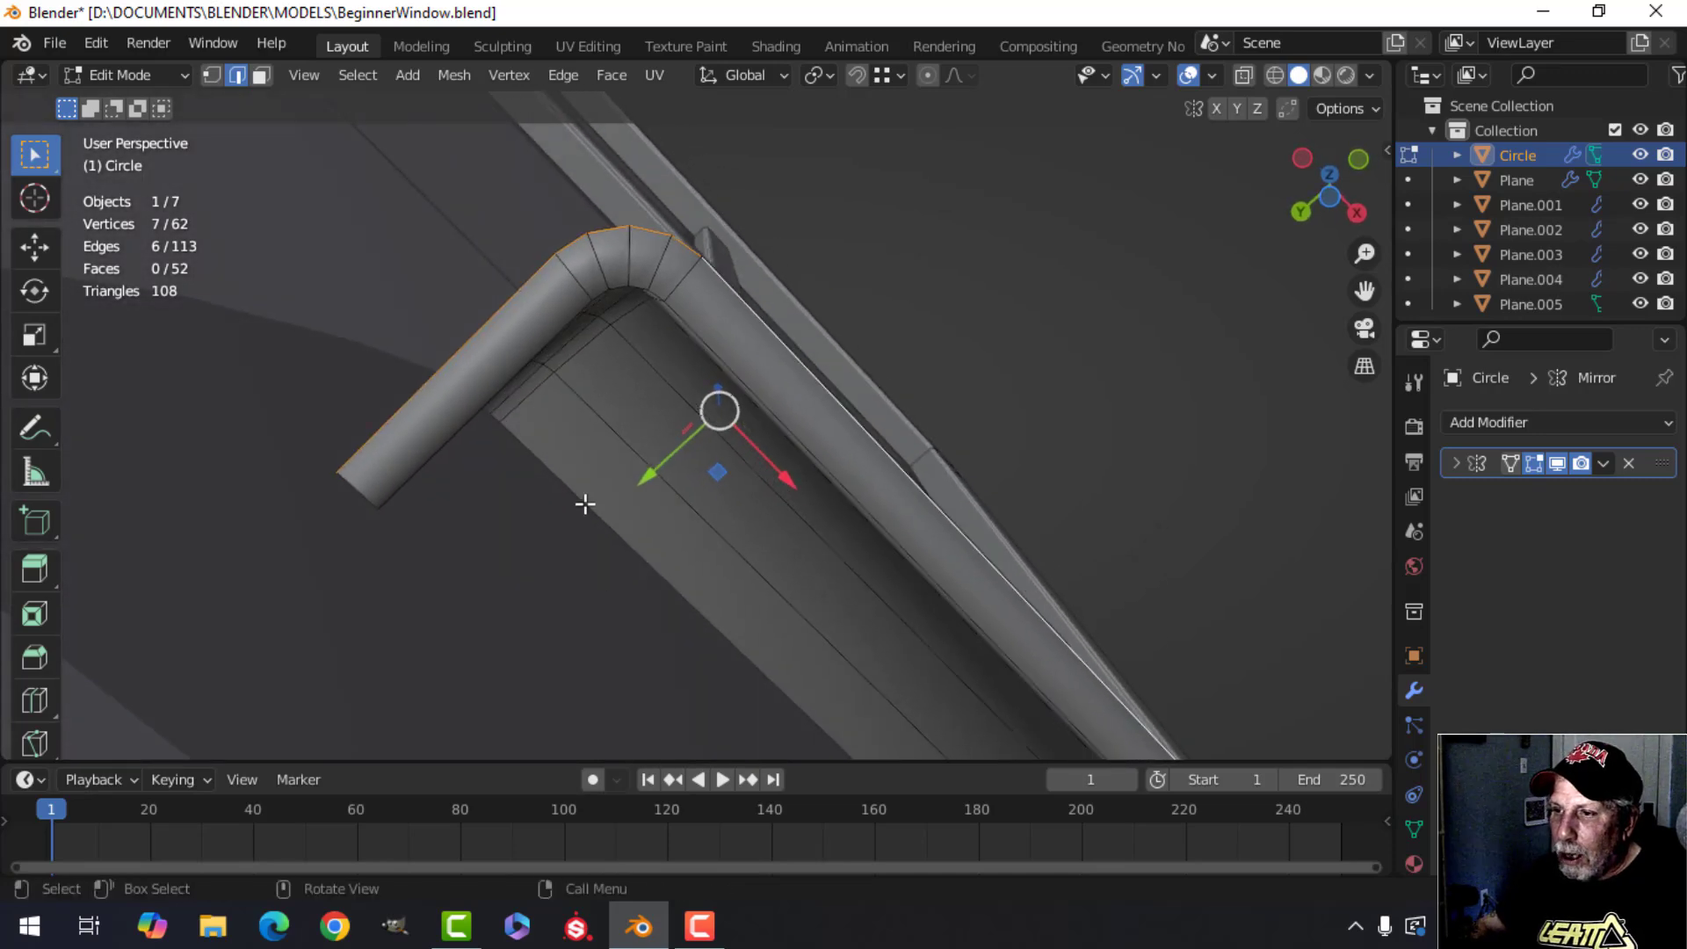
pyautogui.keyDown('alt'); pyautogui.keyDown('shift'); pyautogui.click(703, 332); pyautogui.keyUp('shift'); pyautogui.keyUp('alt')
pyautogui.moveTo(703, 331); pyautogui.dragTo(752, 455, button='middle')
pyautogui.scroll(2, 752, 455)
pyautogui.keyDown('shift'); pyautogui.moveTo(721, 509); pyautogui.dragTo(801, 547, button='middle'); pyautogui.keyUp('shift')
pyautogui.scroll(2, 751, 503)
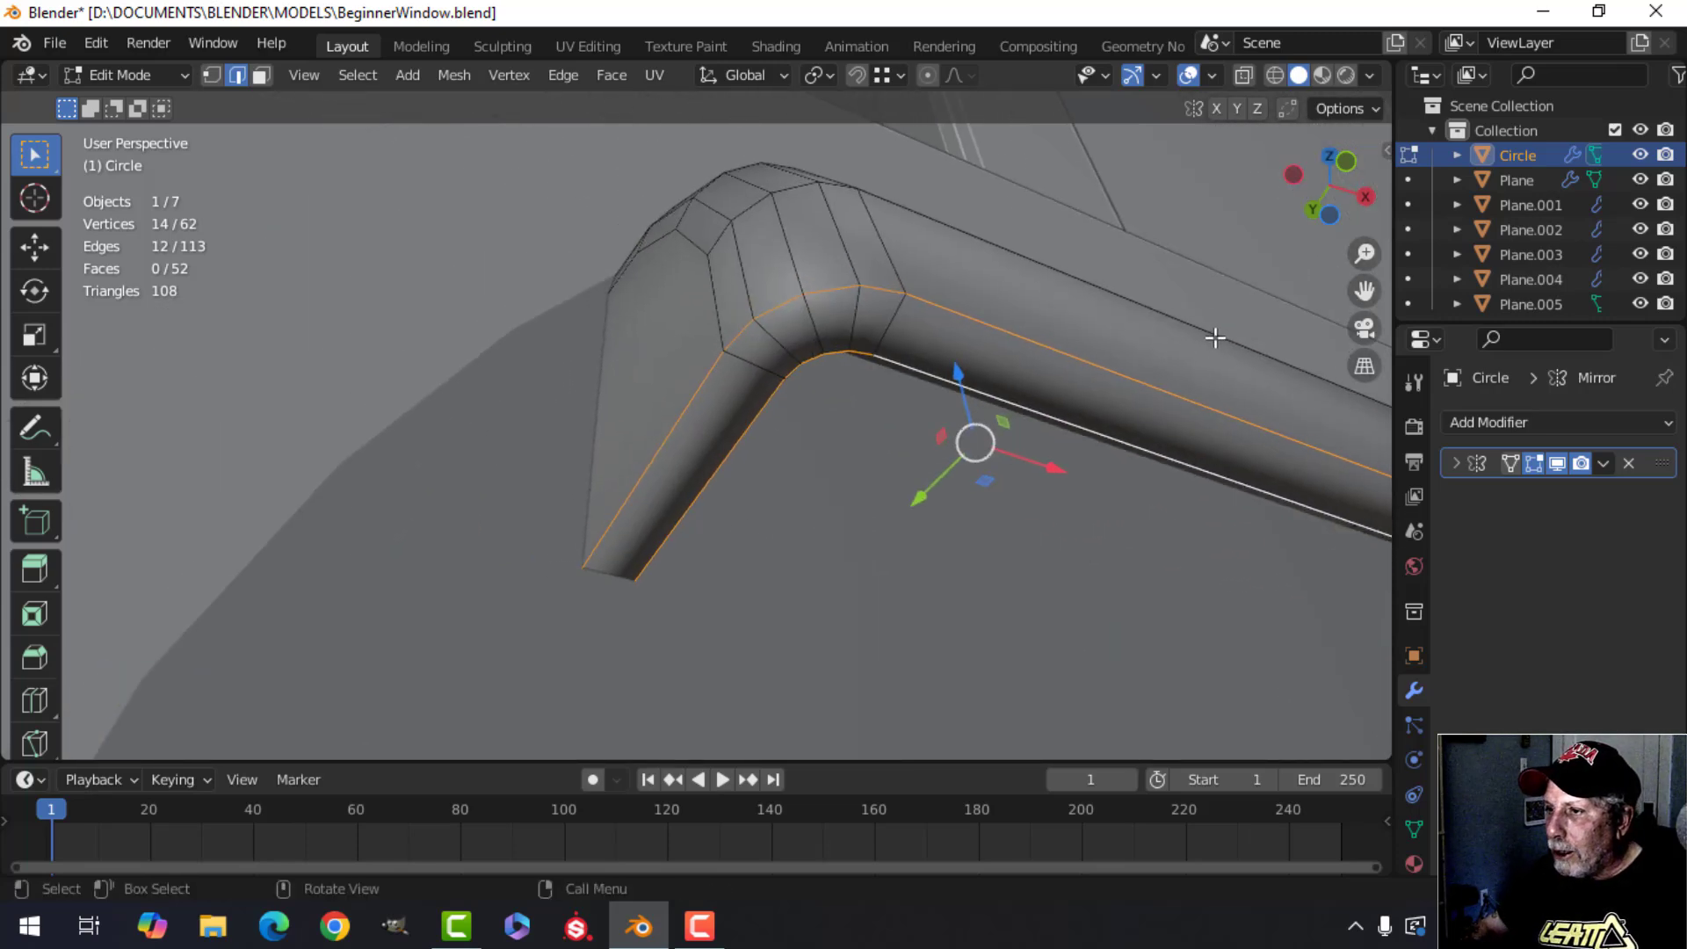
pyautogui.keyDown('shift'); pyautogui.moveTo(772, 465); pyautogui.dragTo(786, 499, button='middle'); pyautogui.keyUp('shift')
pyautogui.hotkey('ctrl', 'b')
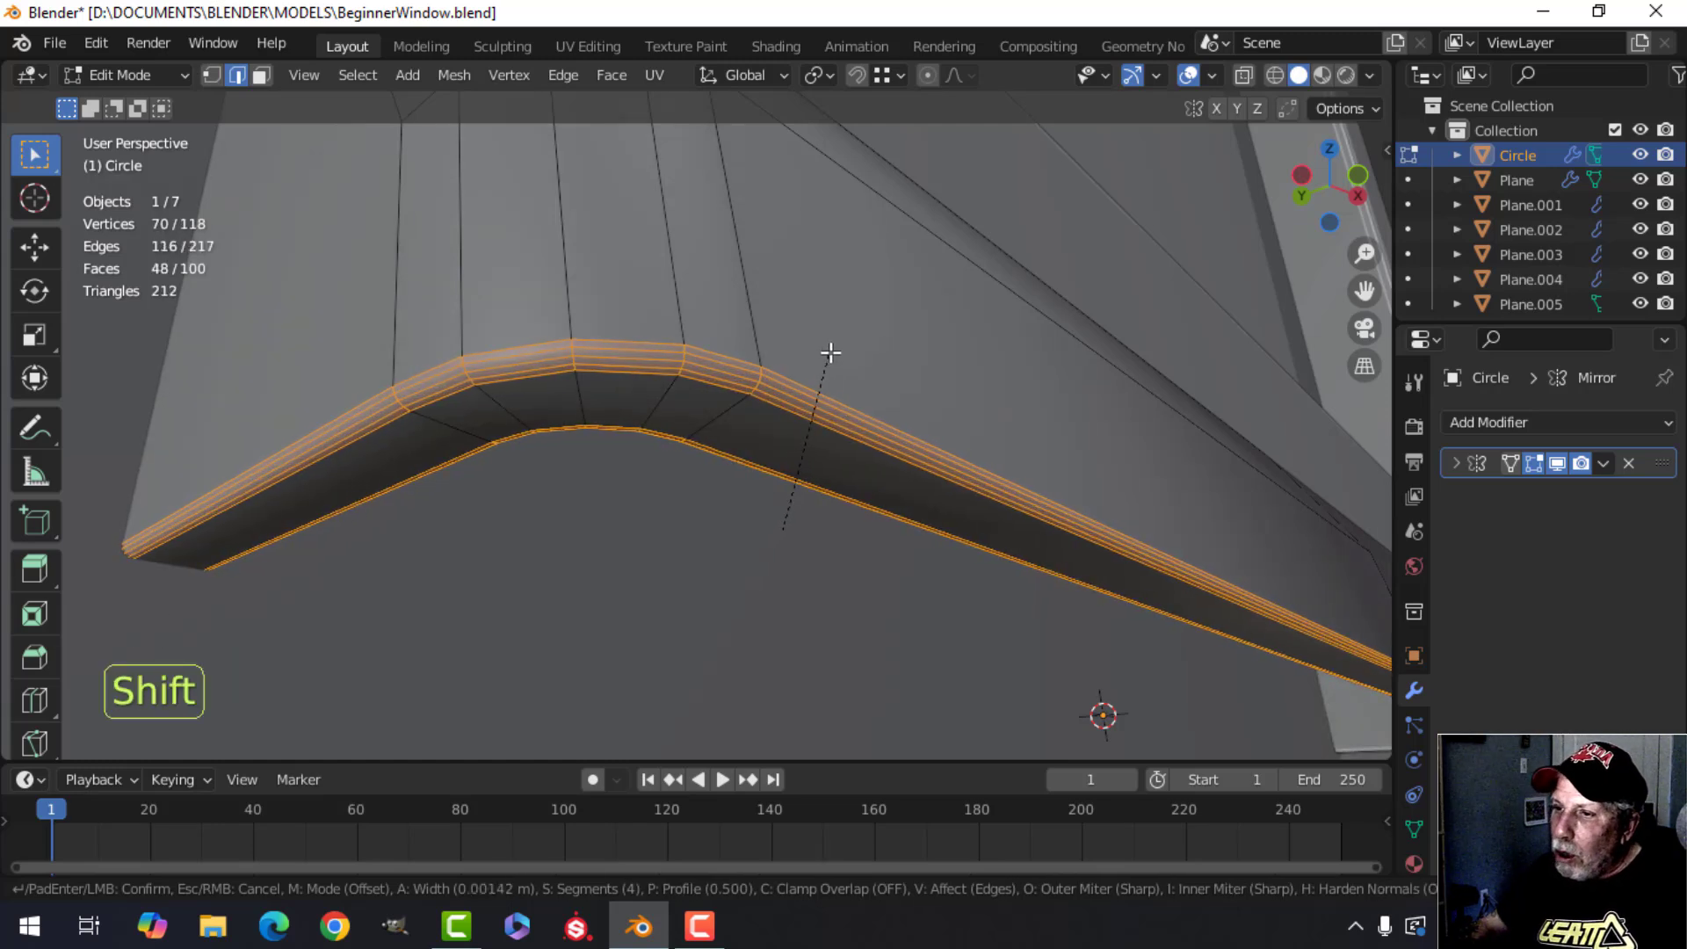
pyautogui.scroll(-3, 831, 353)
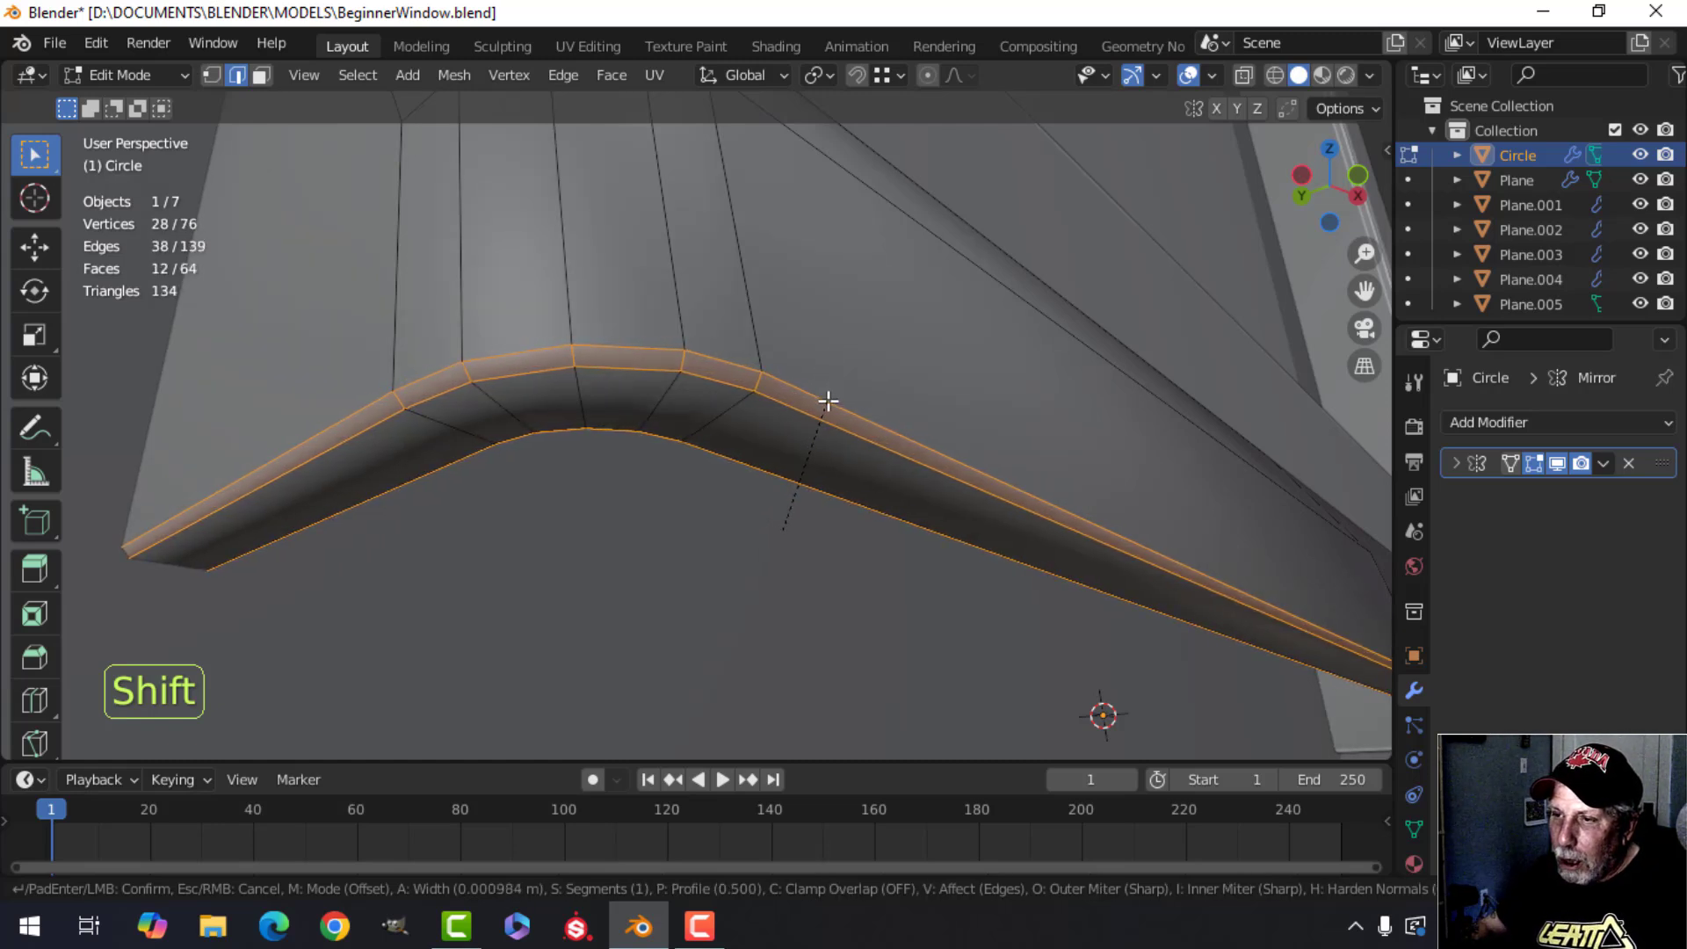
pyautogui.scroll(1, 829, 400)
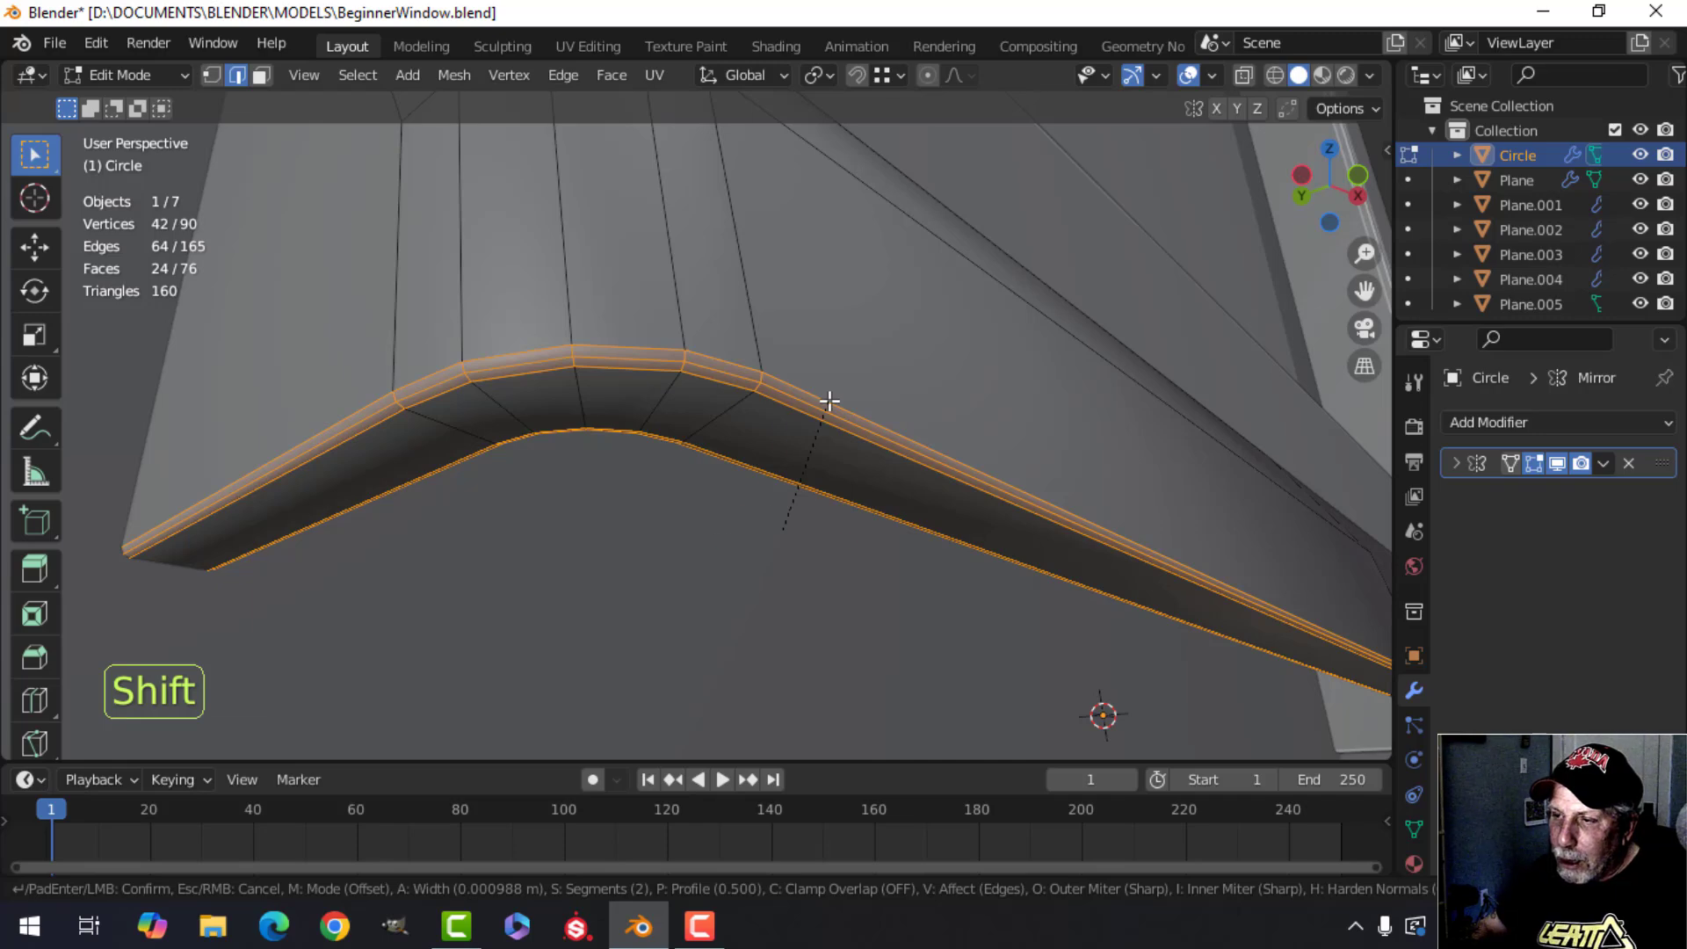
pyautogui.keyDown('shift'); pyautogui.click(829, 402); pyautogui.keyUp('shift')
pyautogui.press('Tab')
# Select all of the molding's geometry and scale it along Z by about 1.15.
pyautogui.moveTo(1009, 372); pyautogui.dragTo(873, 404, button='middle')
pyautogui.scroll(-5, 1142, 486)
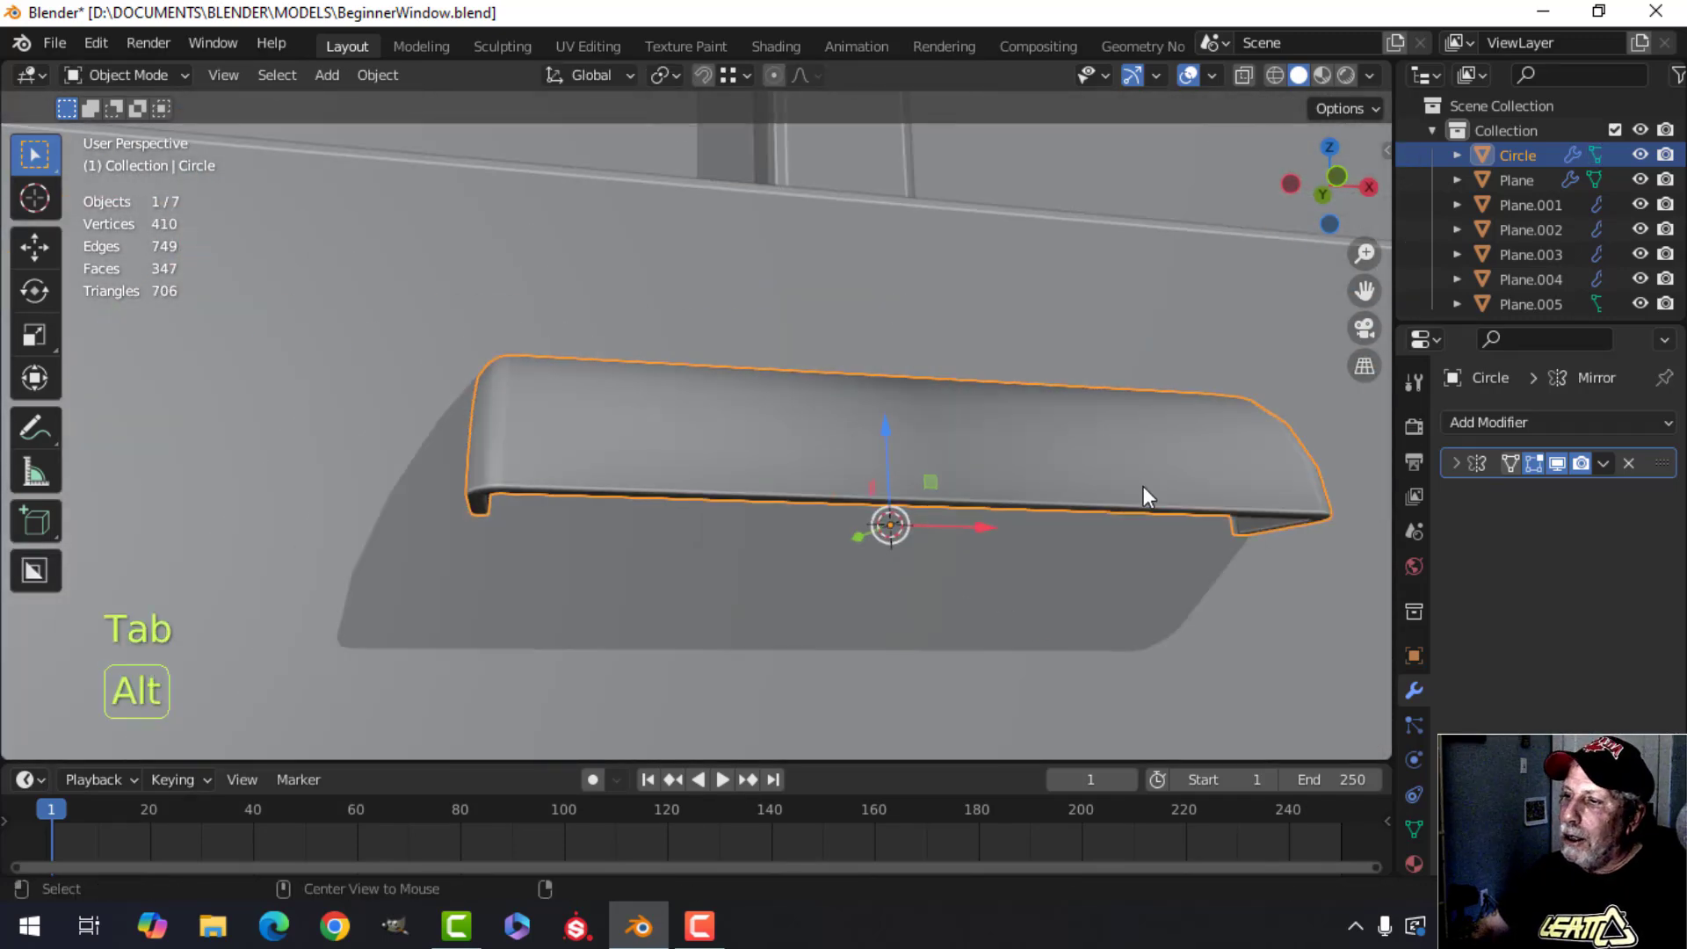
pyautogui.hotkey('alt', 'a')
pyautogui.moveTo(1143, 486); pyautogui.dragTo(845, 482, button='middle')
pyautogui.scroll(-2, 927, 523)
pyautogui.click(843, 481)
pyautogui.press('Tab')
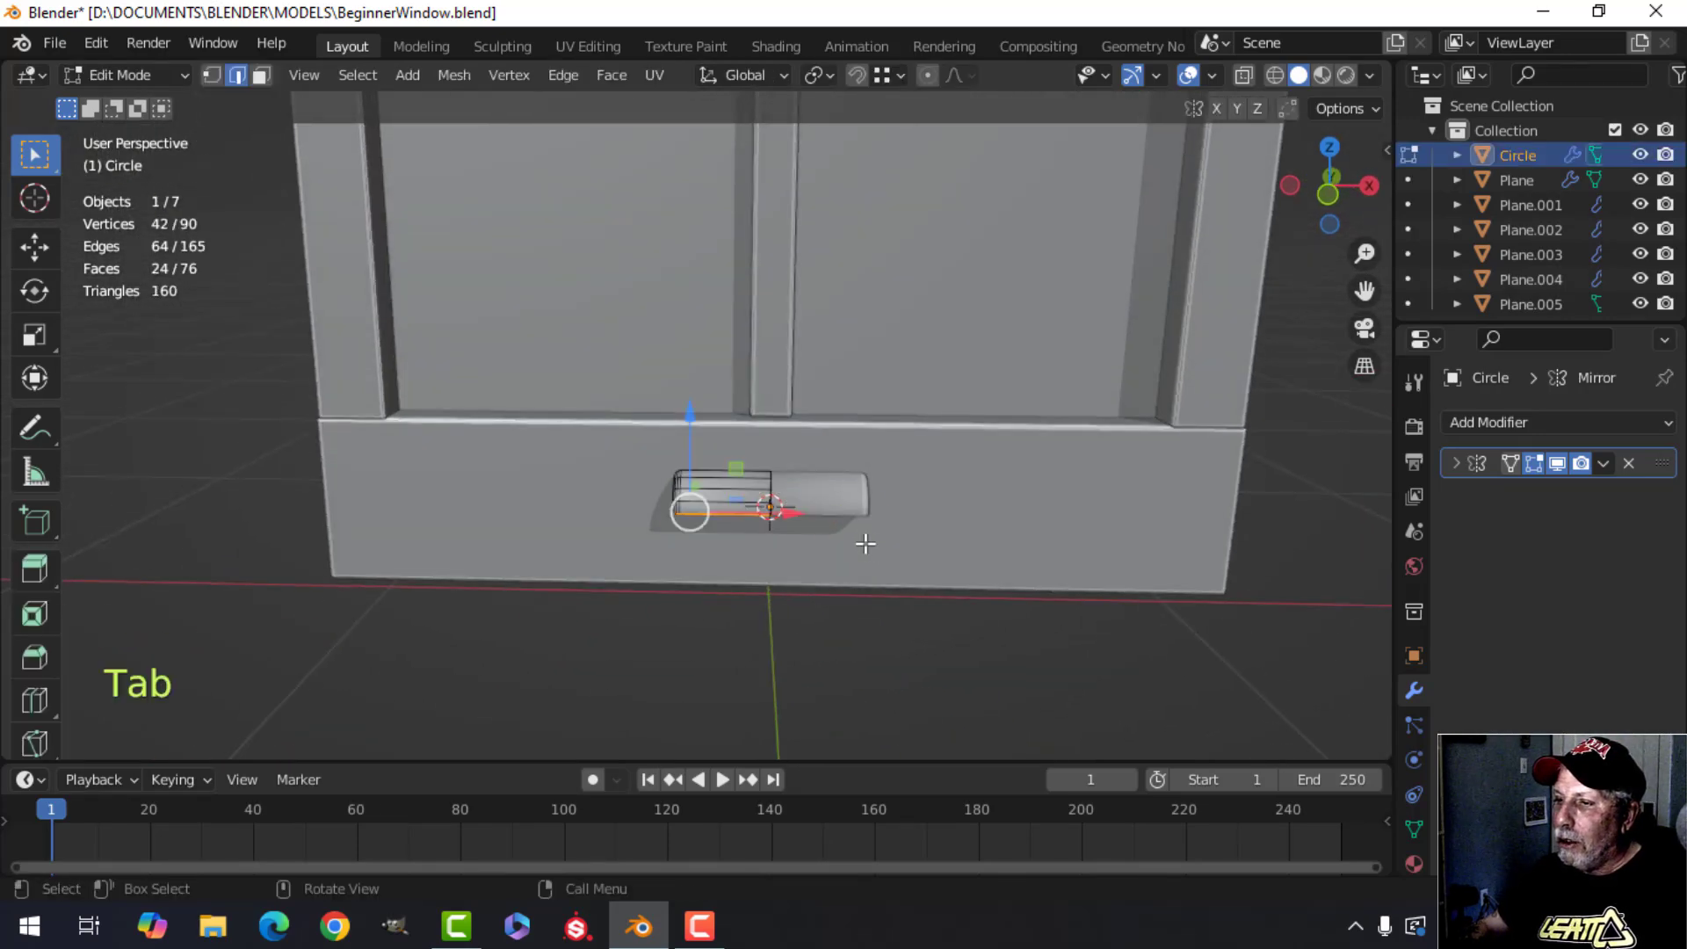
pyautogui.press('a')
pyautogui.scroll(2, 904, 569)
pyautogui.moveTo(904, 569); pyautogui.dragTo(880, 523, button='middle')
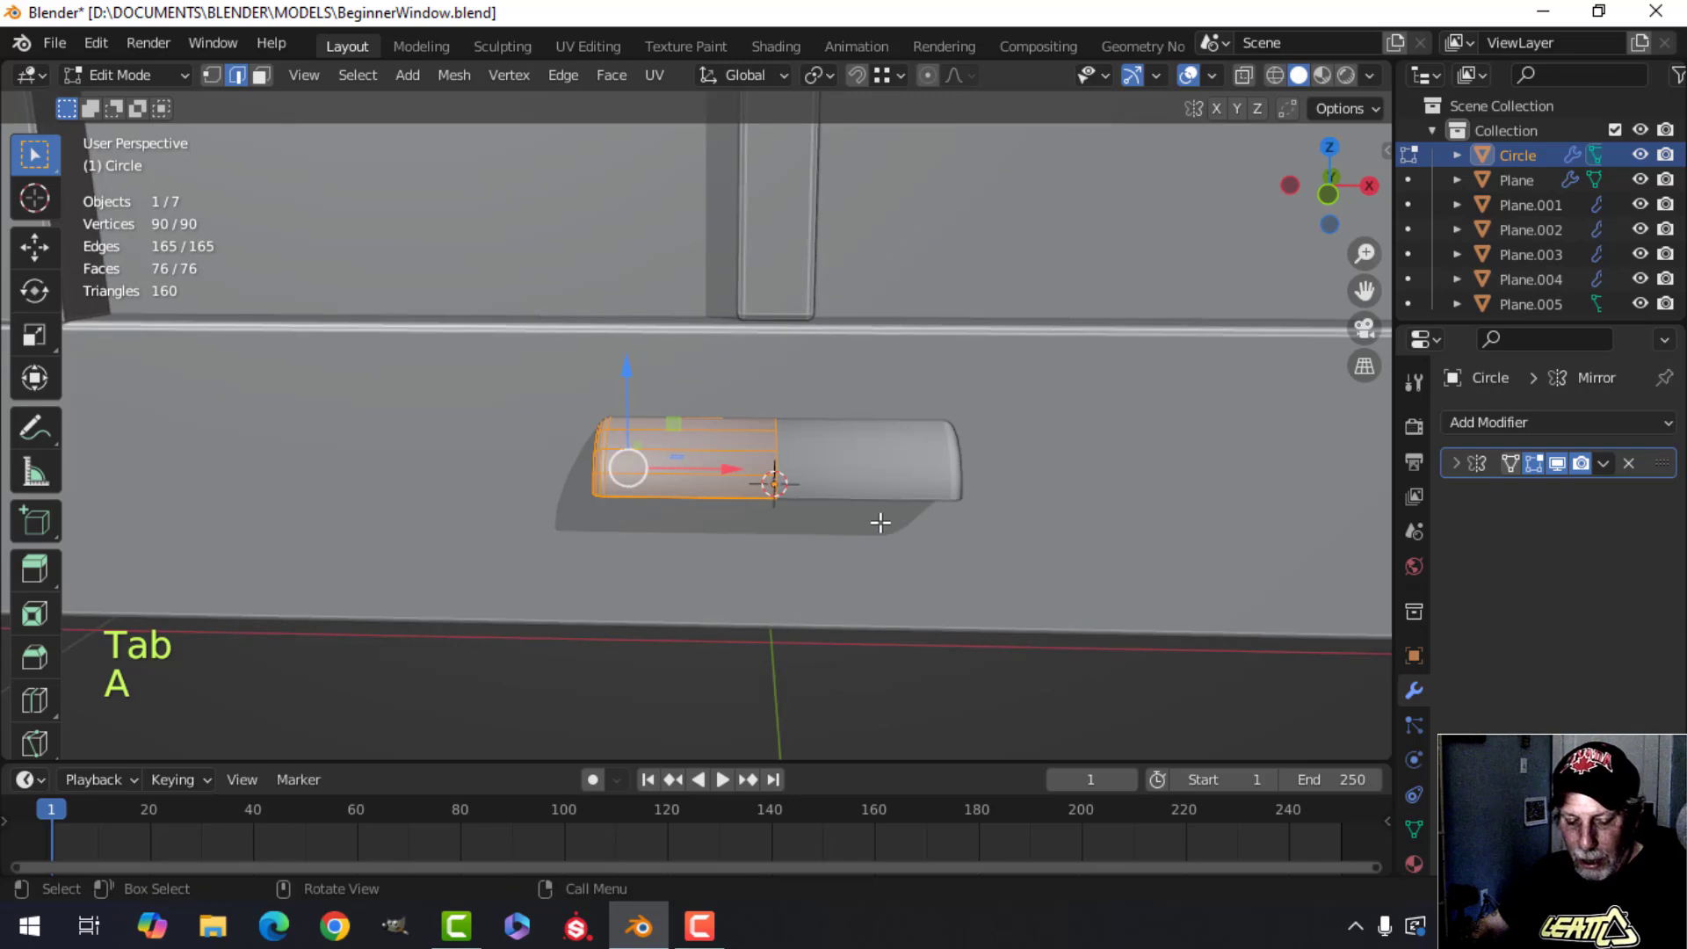
pyautogui.press('s')
pyautogui.press('z')
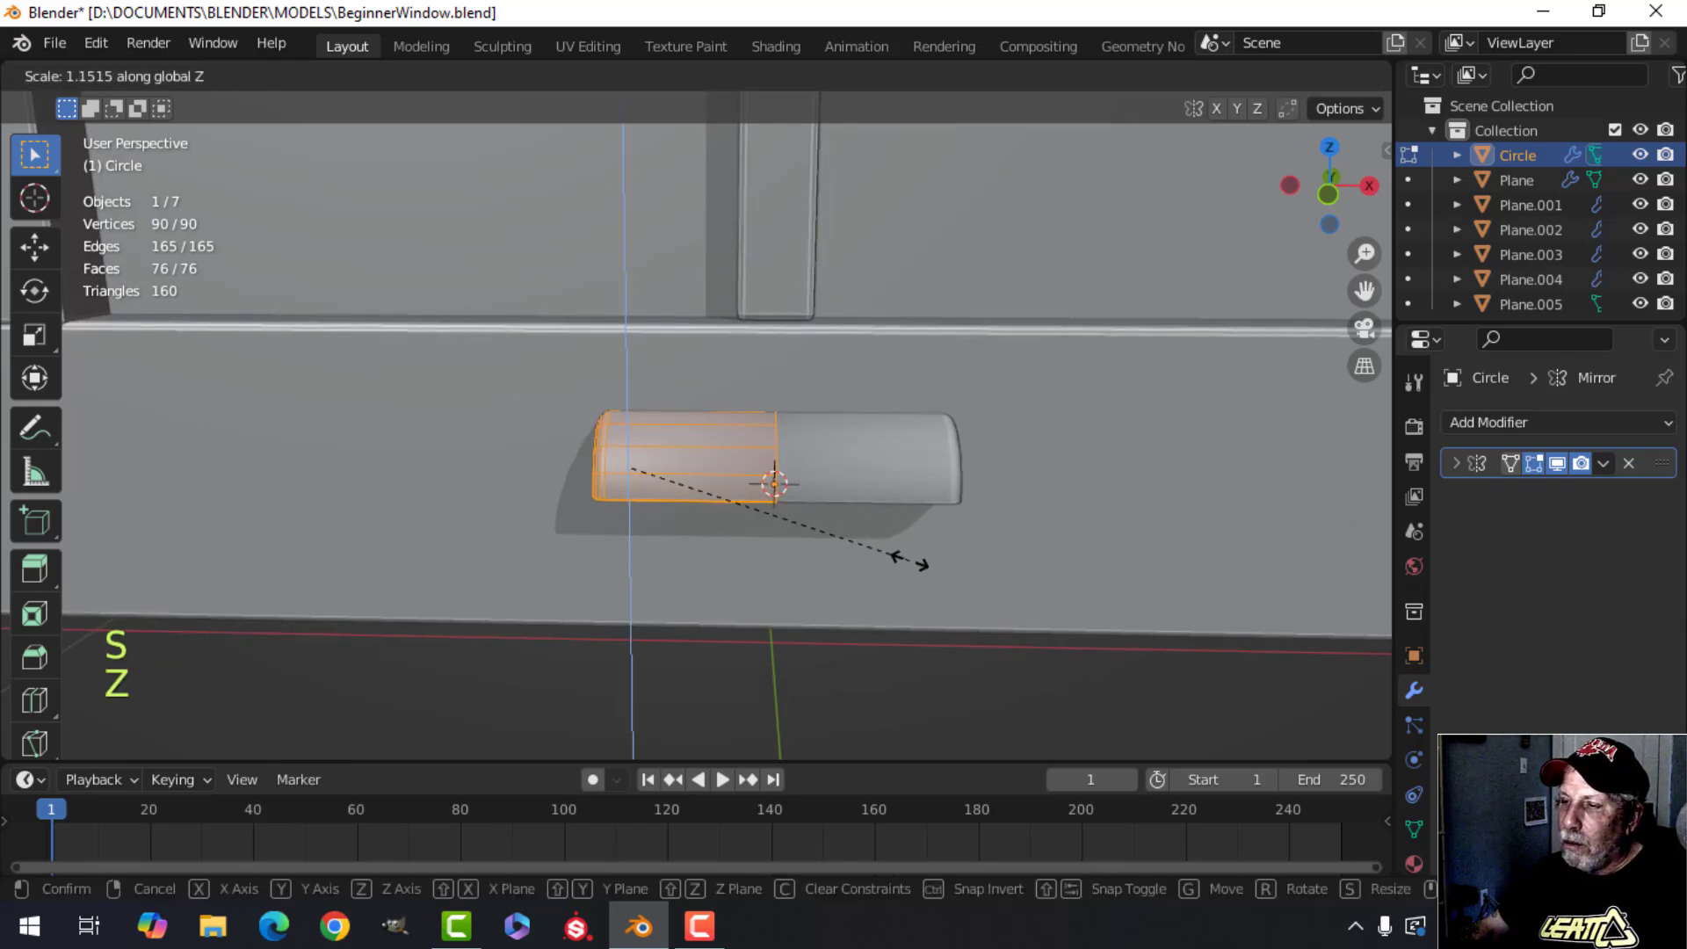
pyautogui.click(909, 560)
pyautogui.press('Tab')
# Apply the molding's Mirror modifier.
pyautogui.scroll(-3, 909, 560)
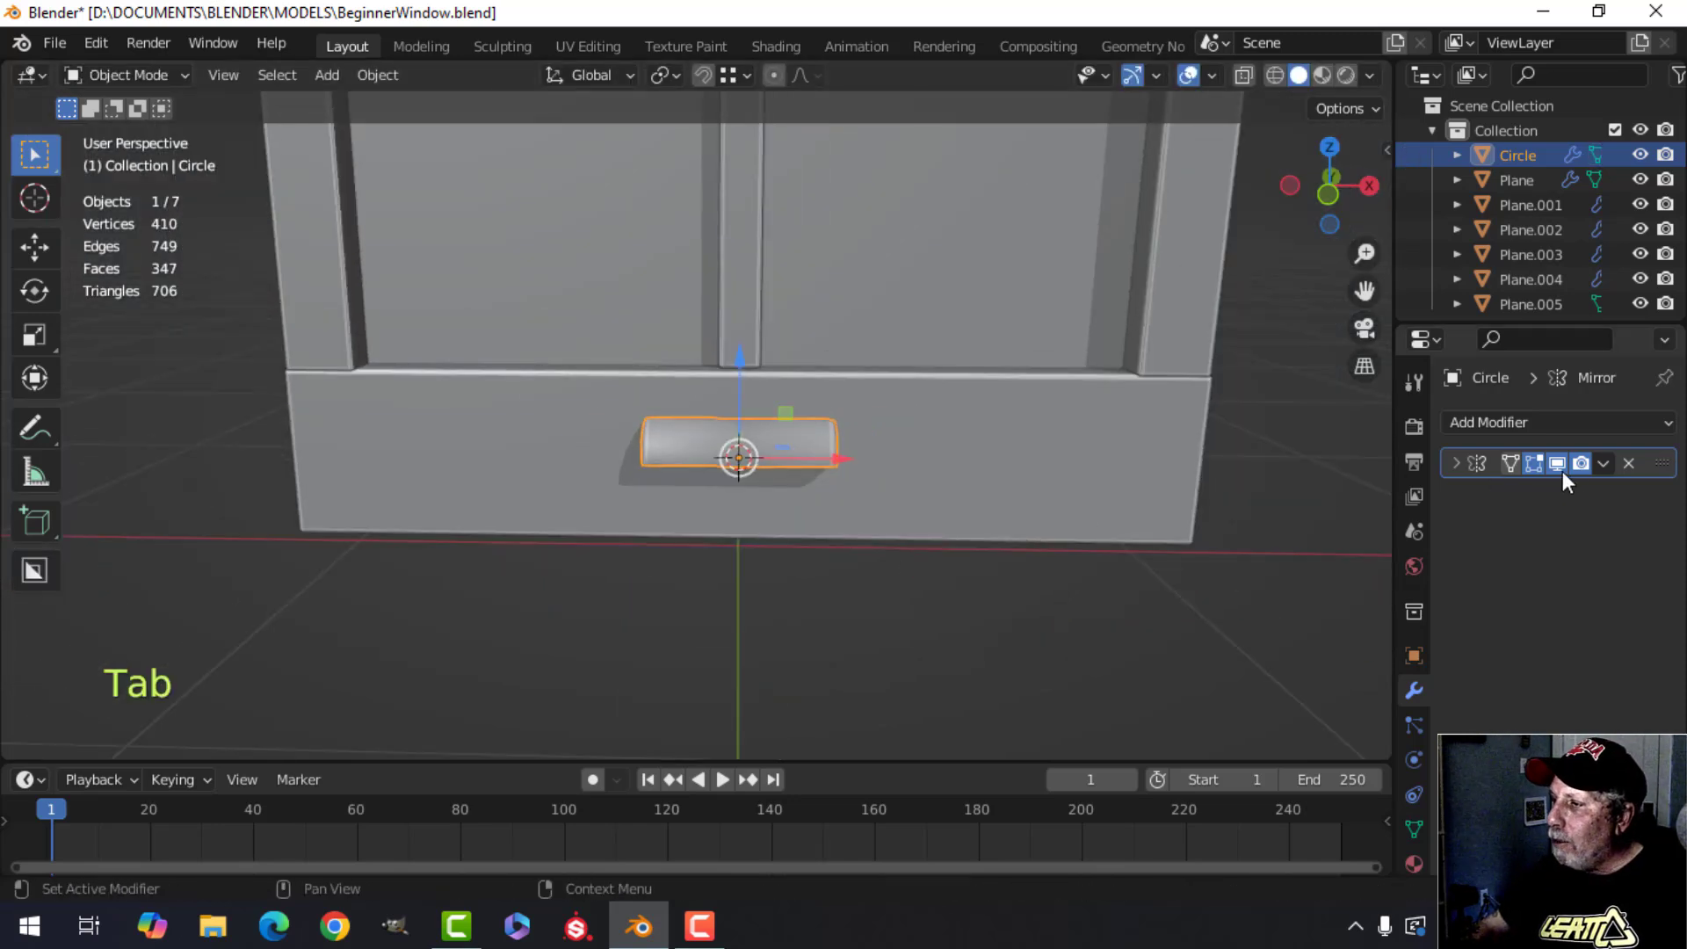
pyautogui.click(1599, 464)
pyautogui.click(1521, 494)
pyautogui.scroll(3, 783, 496)
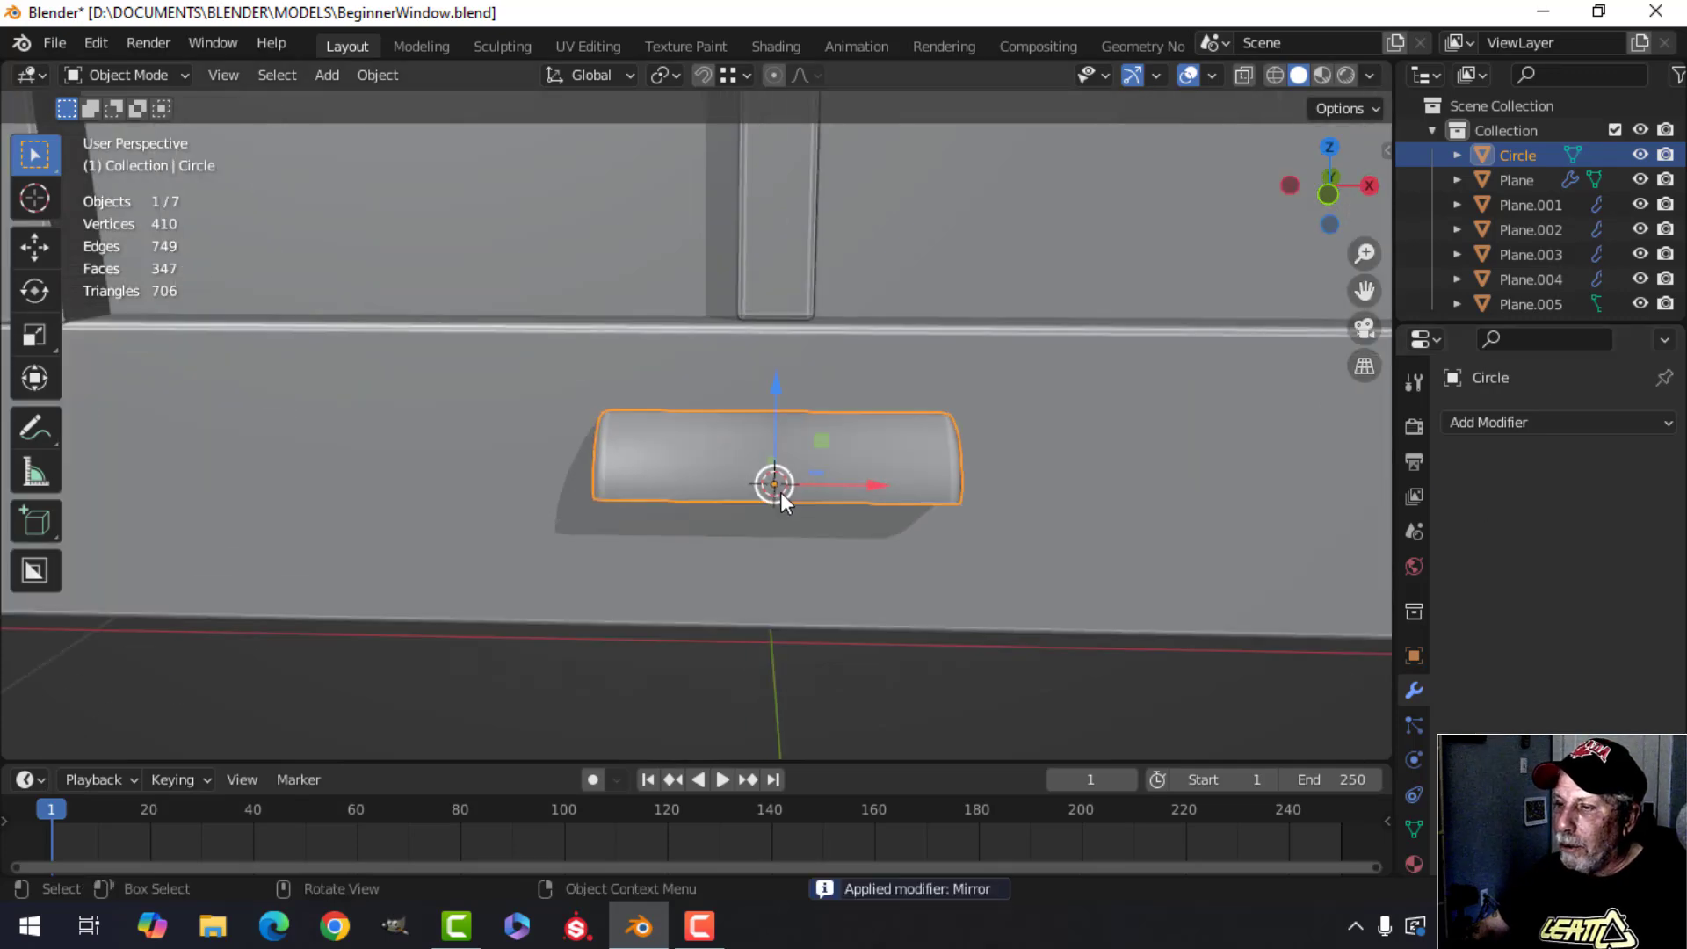
# Toggle the Face Orientation overlay on and off to check the molding's normals.
pyautogui.press('Tab')
pyautogui.scroll(-3, 862, 494)
pyautogui.press('Tab')
pyautogui.scroll(-2, 947, 508)
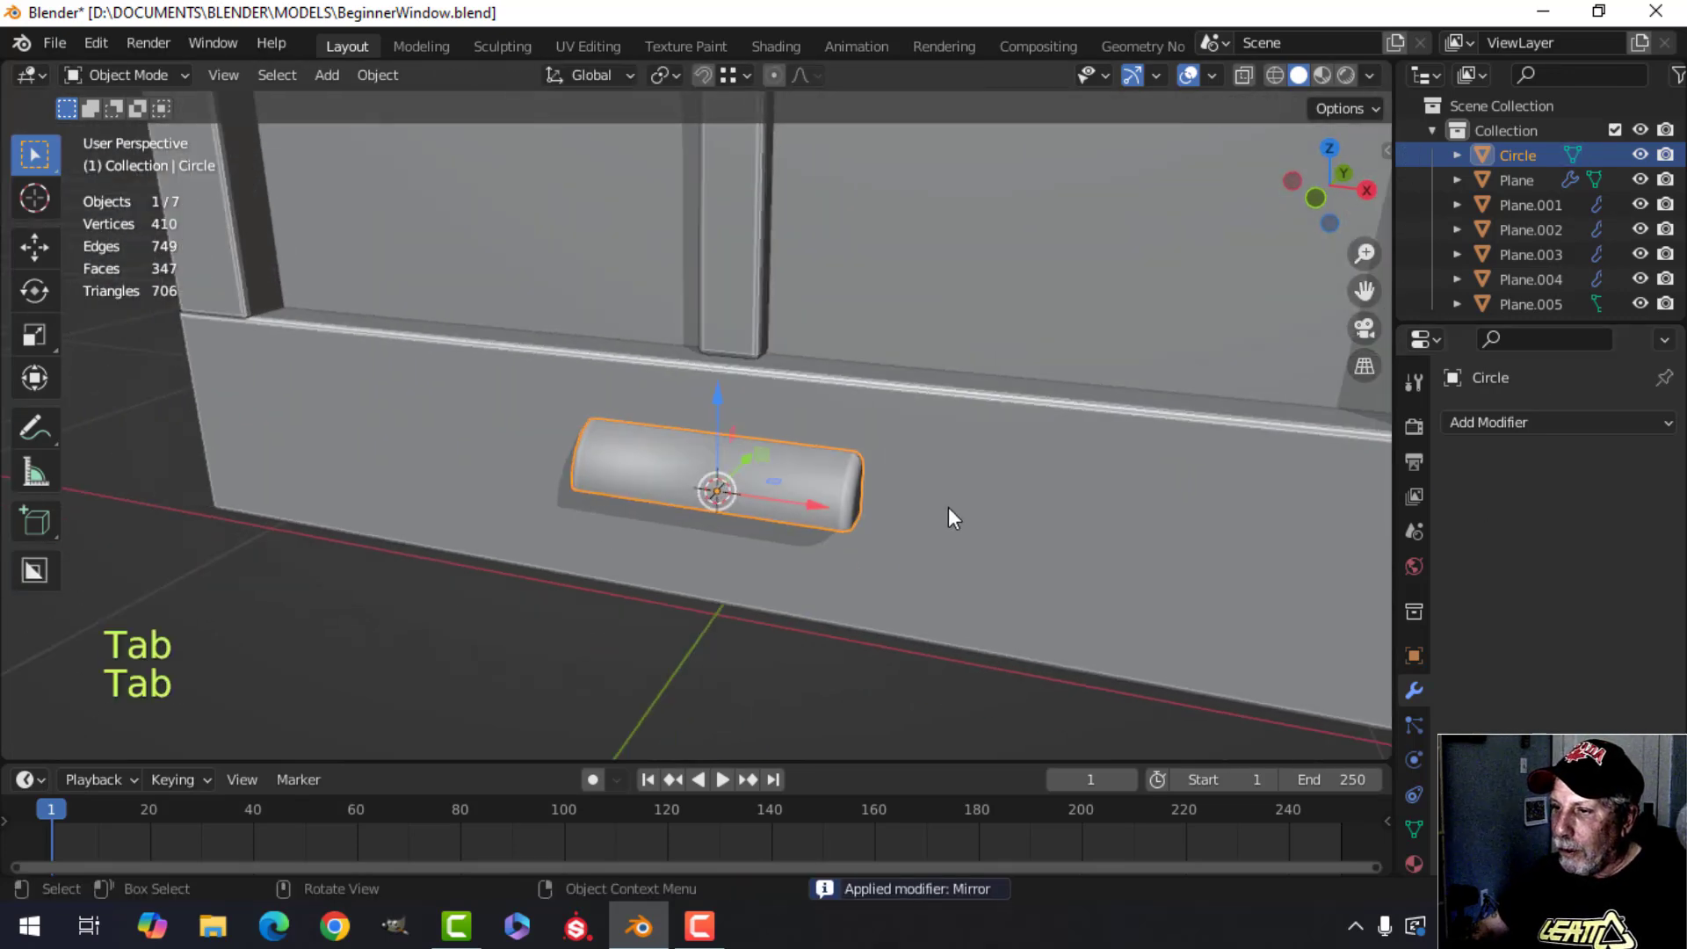
pyautogui.moveTo(906, 494); pyautogui.dragTo(901, 448, button='middle')
pyautogui.moveTo(882, 411); pyautogui.dragTo(1228, 97, button='middle')
pyautogui.click(1214, 77)
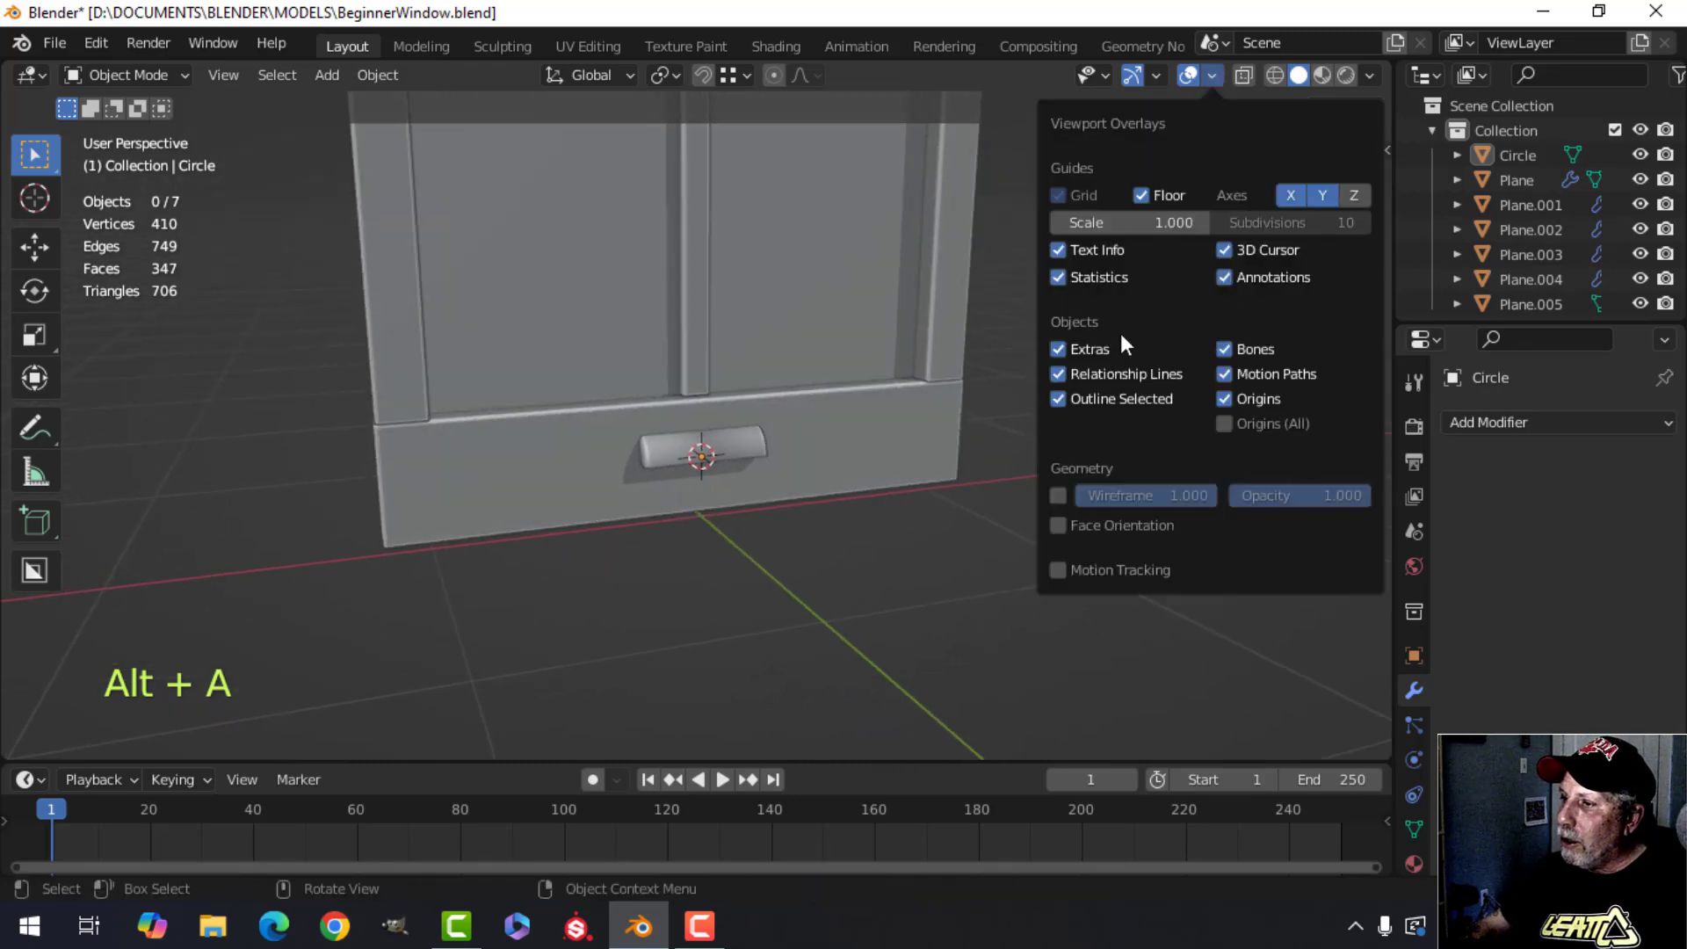
pyautogui.click(1087, 521)
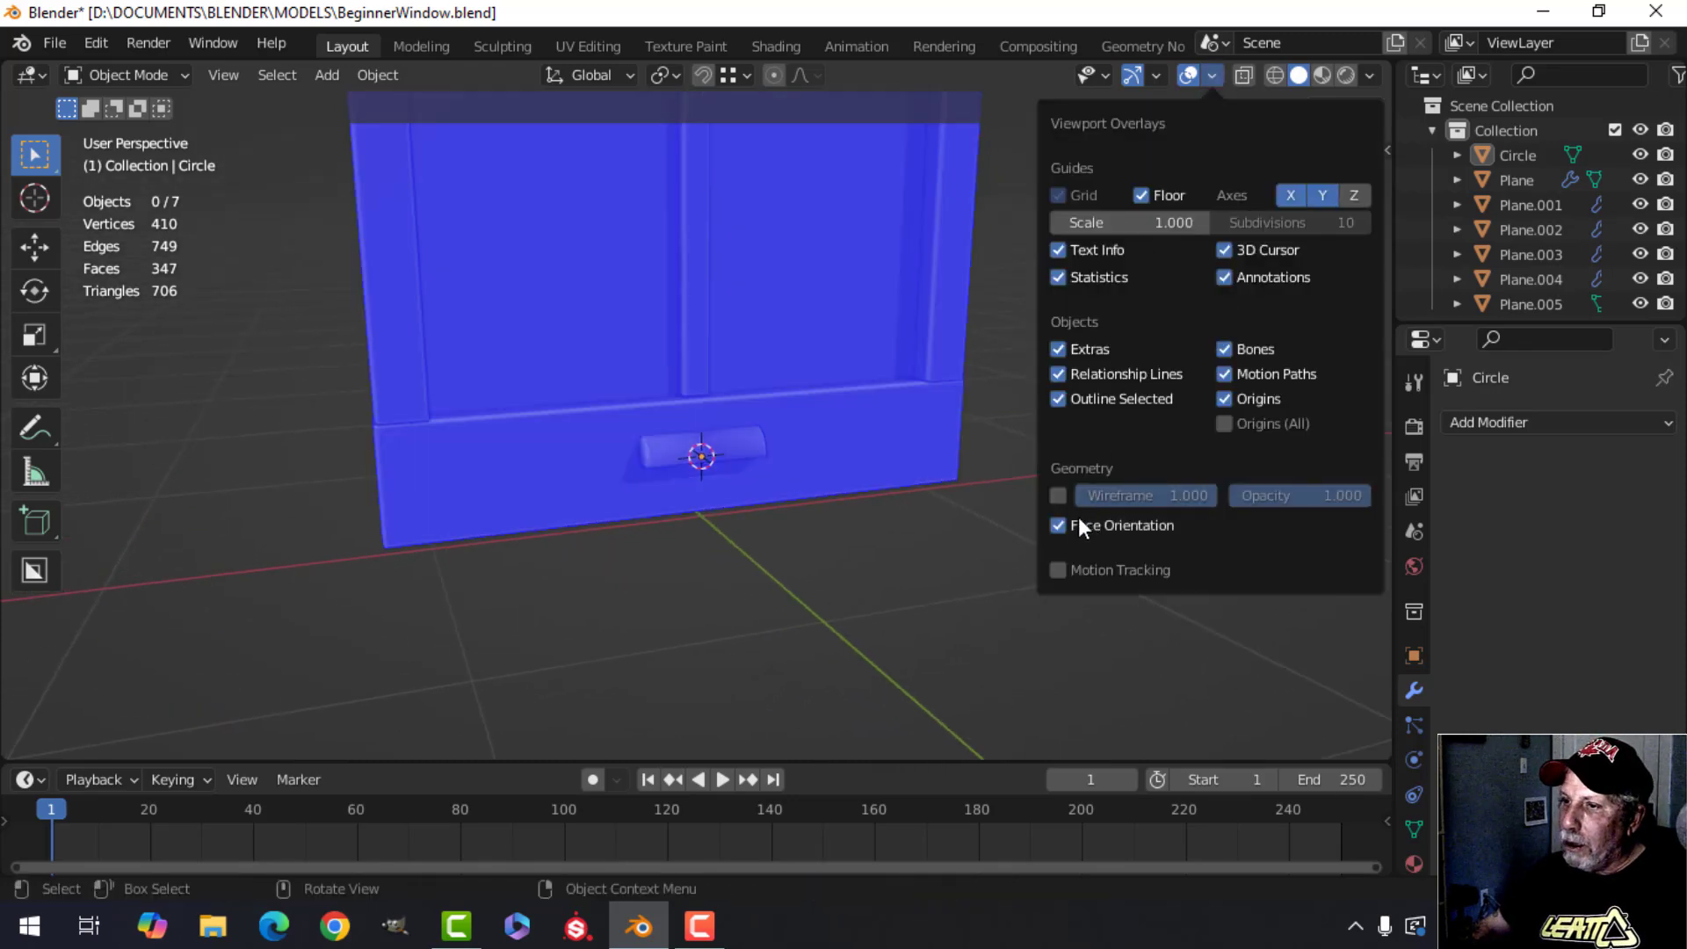
pyautogui.click(1078, 517)
# Hide viewport overlays and gizmos to inspect the window, then select the molding and show them again.
pyautogui.hotkey('alt', 'a')
pyautogui.moveTo(751, 489); pyautogui.dragTo(803, 505, button='middle')
pyautogui.keyDown('shift'); pyautogui.moveTo(740, 529); pyautogui.dragTo(768, 570, button='middle'); pyautogui.keyUp('shift')
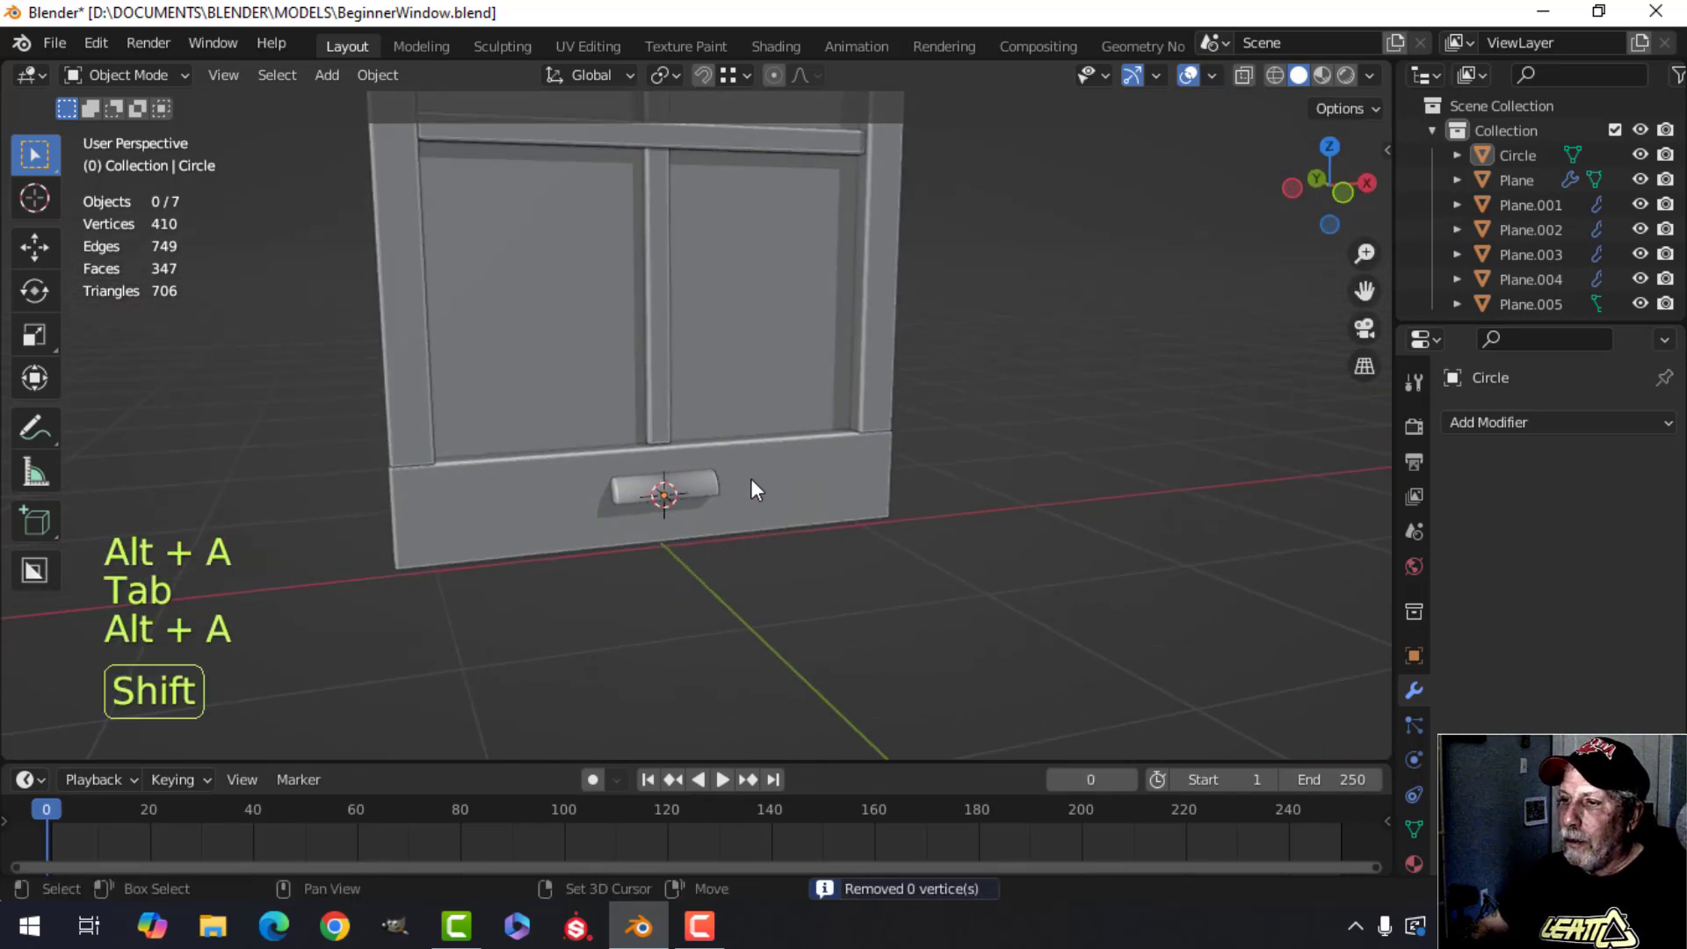
pyautogui.click(1136, 77)
pyautogui.click(1191, 76)
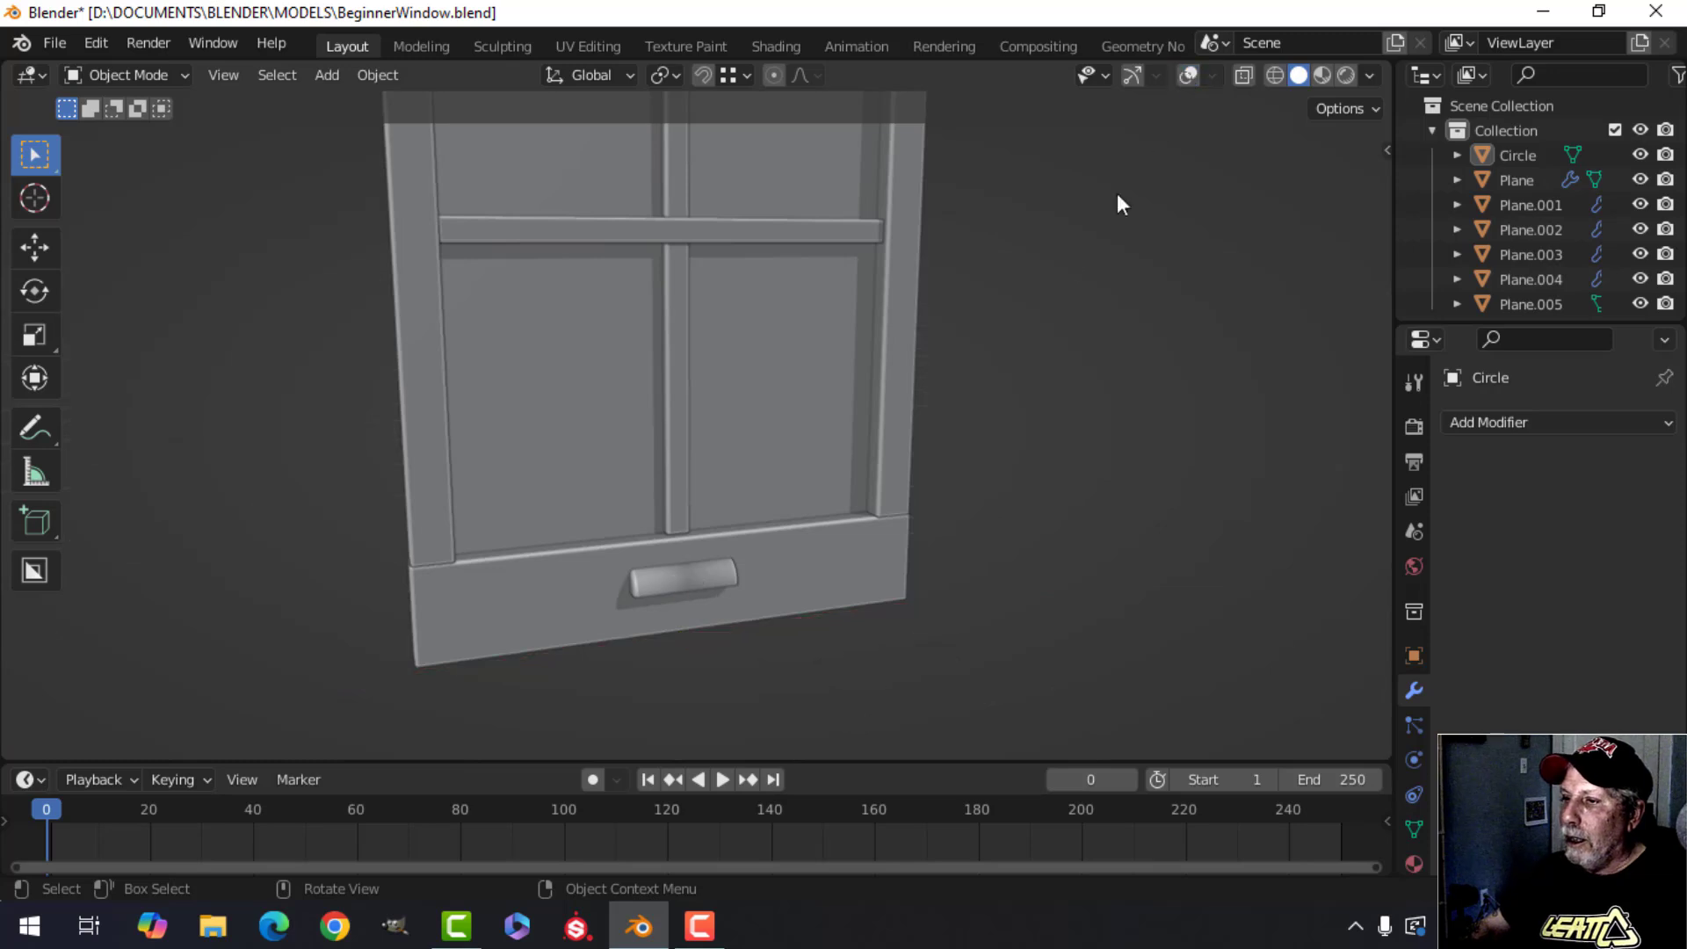
pyautogui.scroll(-3, 888, 378)
pyautogui.keyDown('shift'); pyautogui.moveTo(853, 395); pyautogui.dragTo(859, 119, button='middle'); pyautogui.keyUp('shift')
pyautogui.scroll(2, 936, 426)
pyautogui.scroll(4, 822, 211)
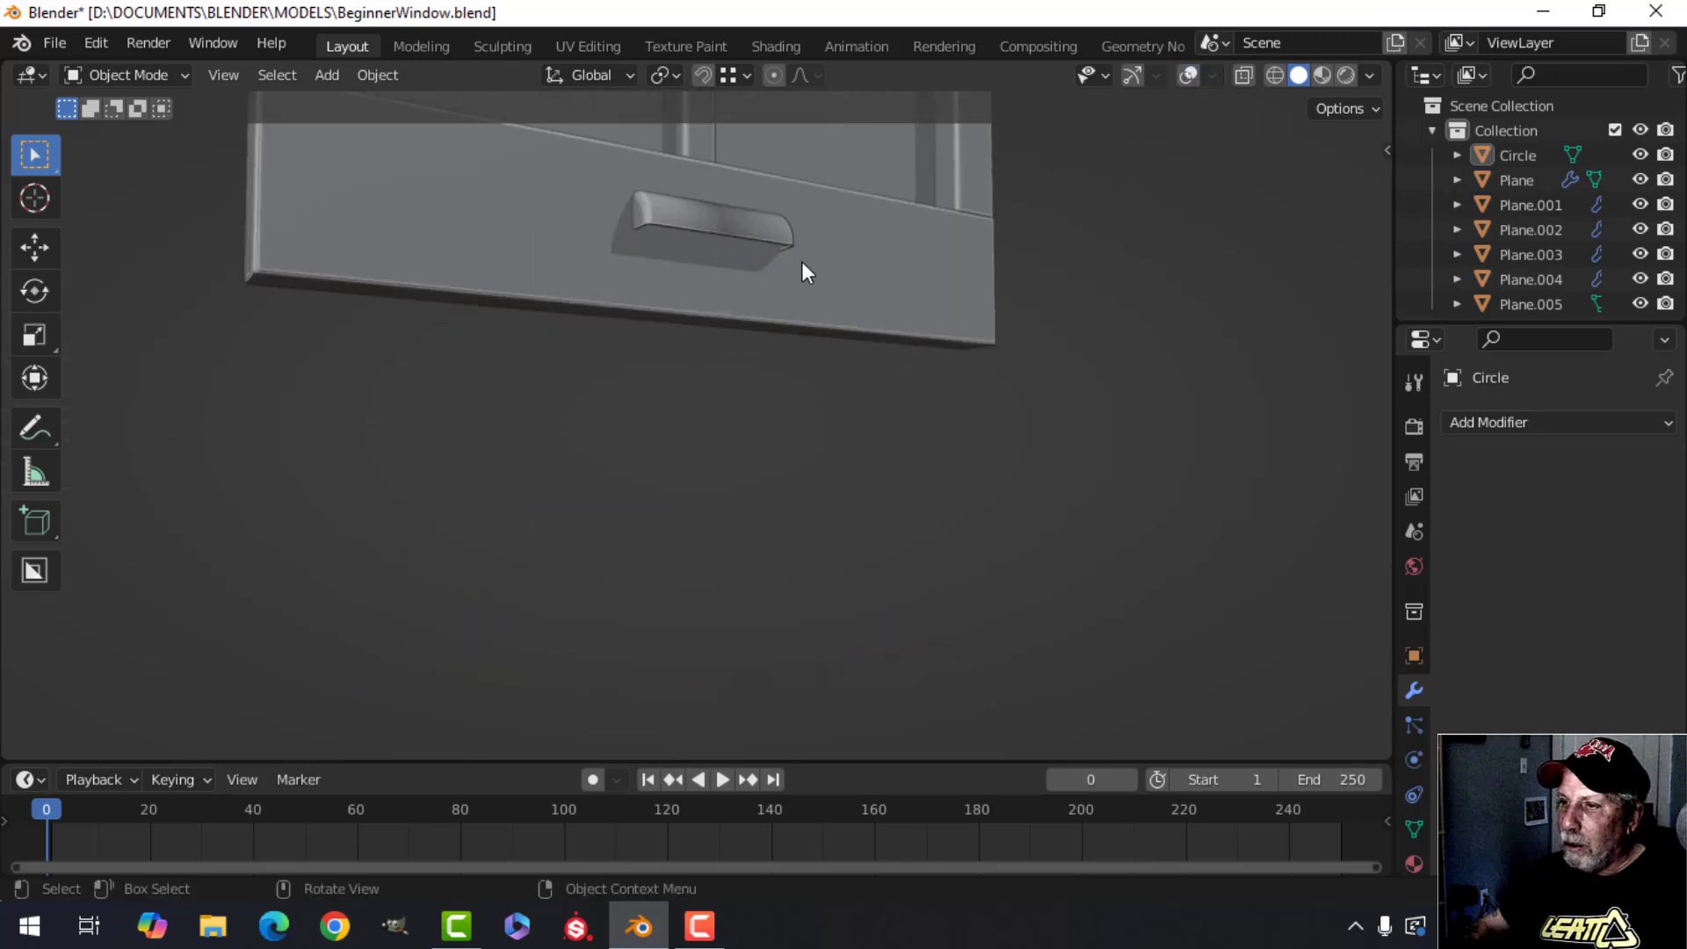
pyautogui.keyDown('shift'); pyautogui.moveTo(802, 261); pyautogui.dragTo(778, 426, button='middle'); pyautogui.keyUp('shift')
pyautogui.moveTo(778, 426); pyautogui.dragTo(722, 465, button='middle')
pyautogui.click(681, 440)
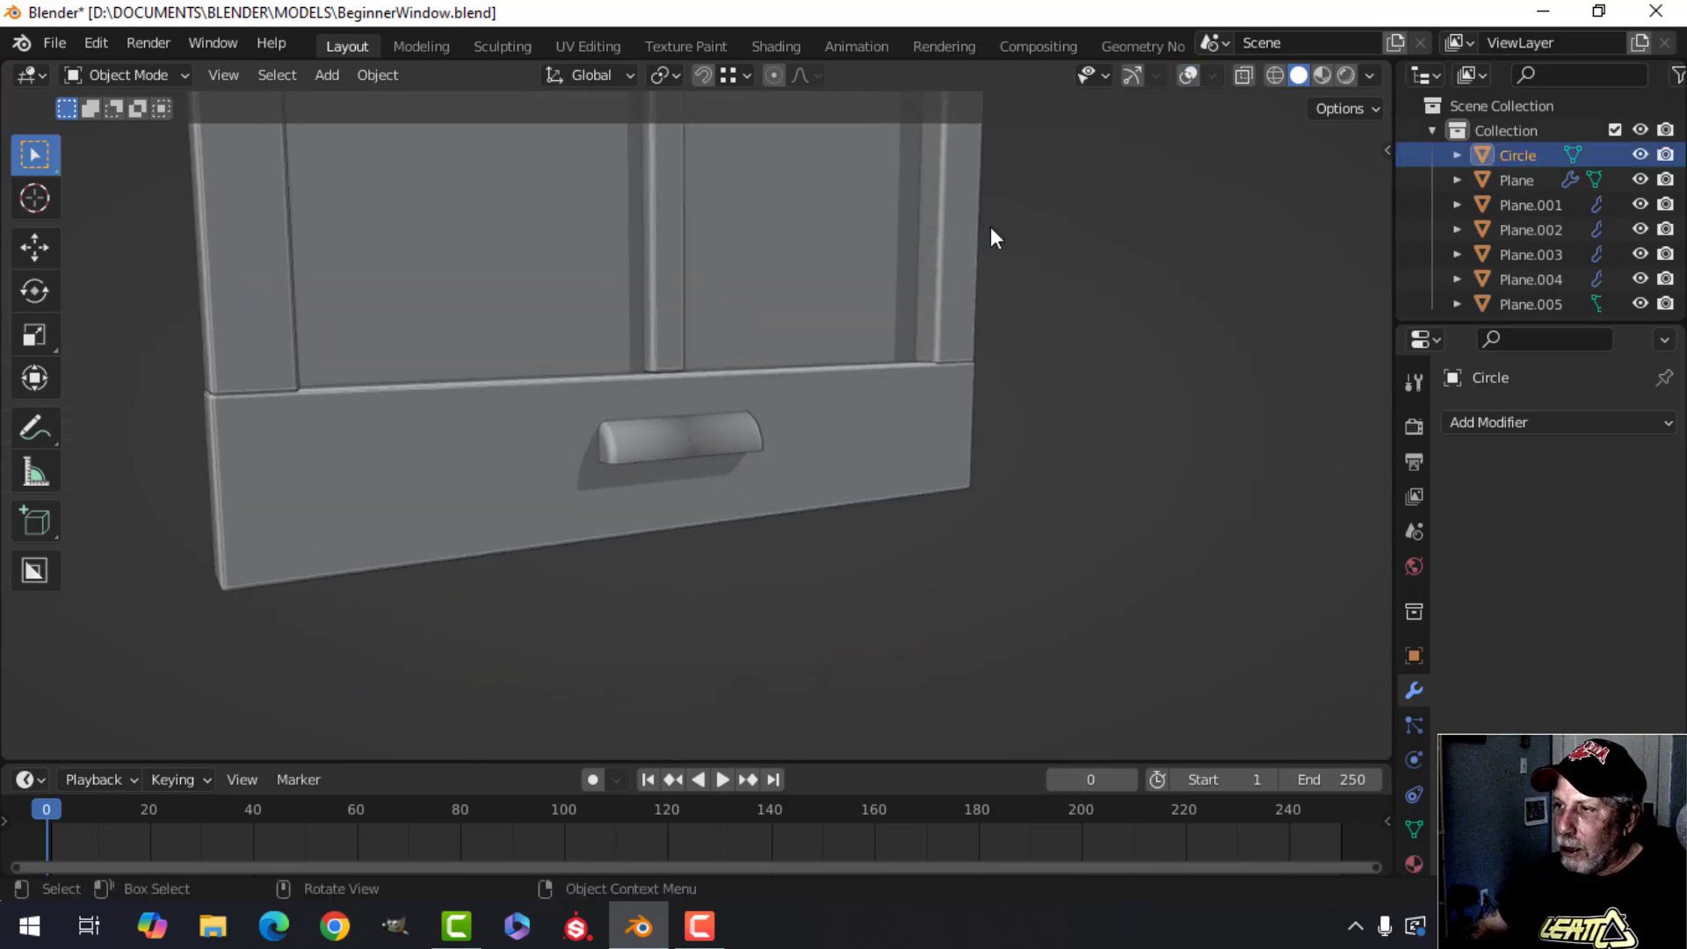
pyautogui.click(1132, 74)
pyautogui.click(1189, 75)
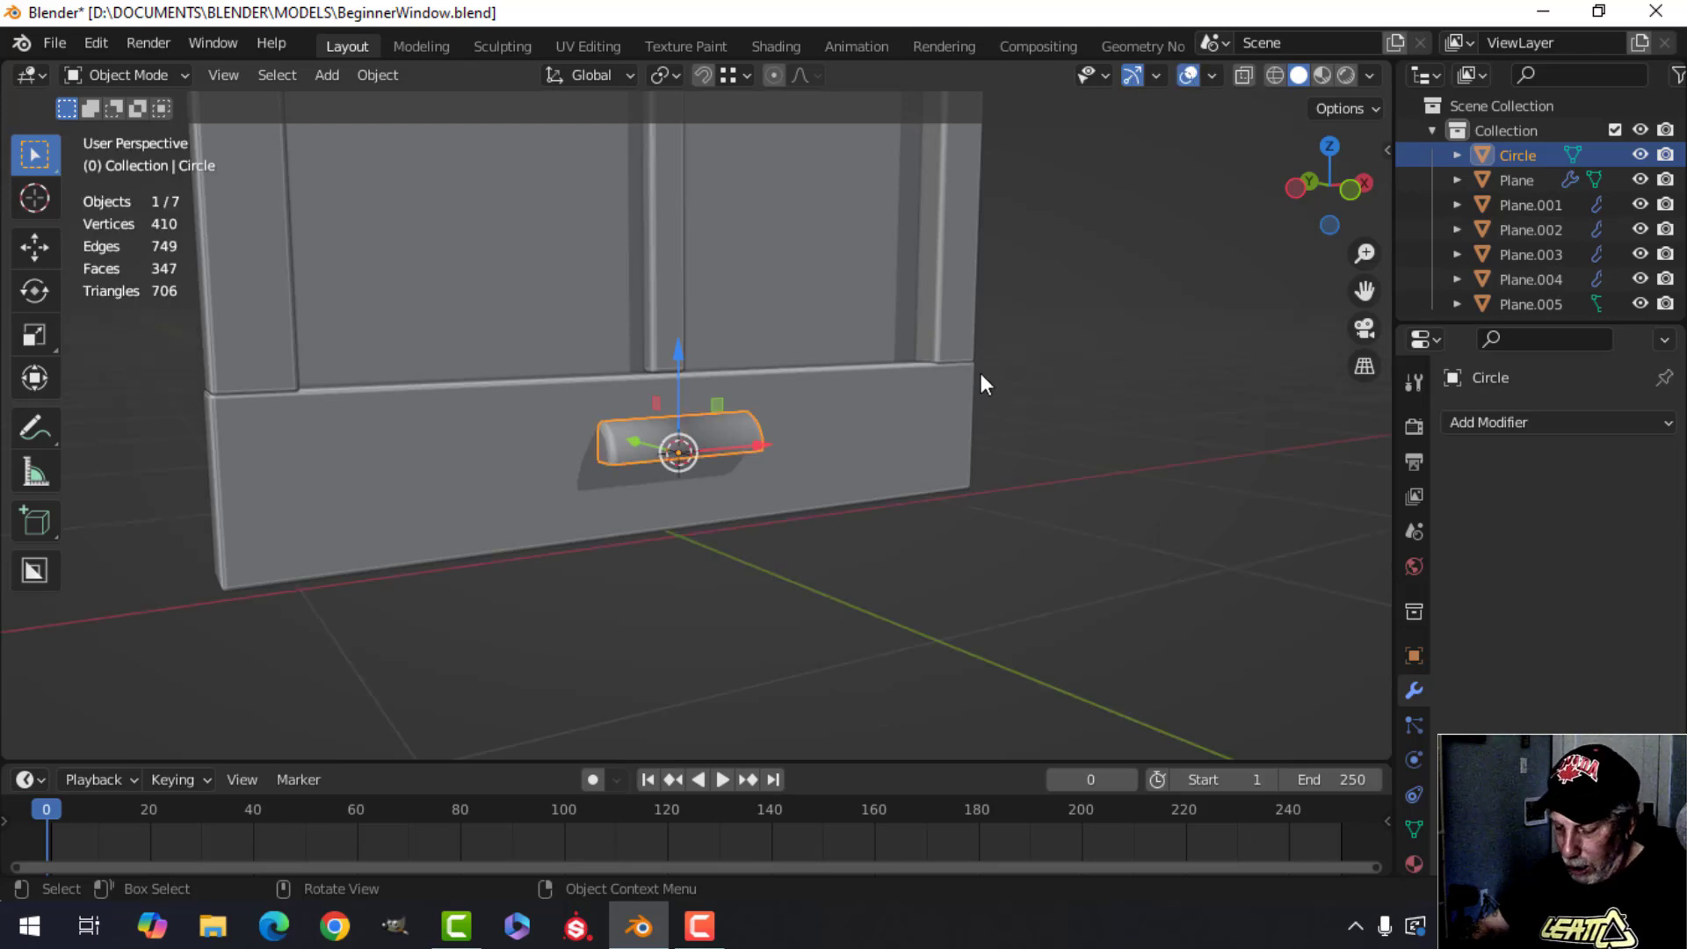
# Isolate the molding in local view and hide the four faces along its top near the end.
pyautogui.press('/')
pyautogui.moveTo(836, 433); pyautogui.dragTo(764, 468, button='middle')
pyautogui.scroll(5, 679, 428)
pyautogui.press('Tab')
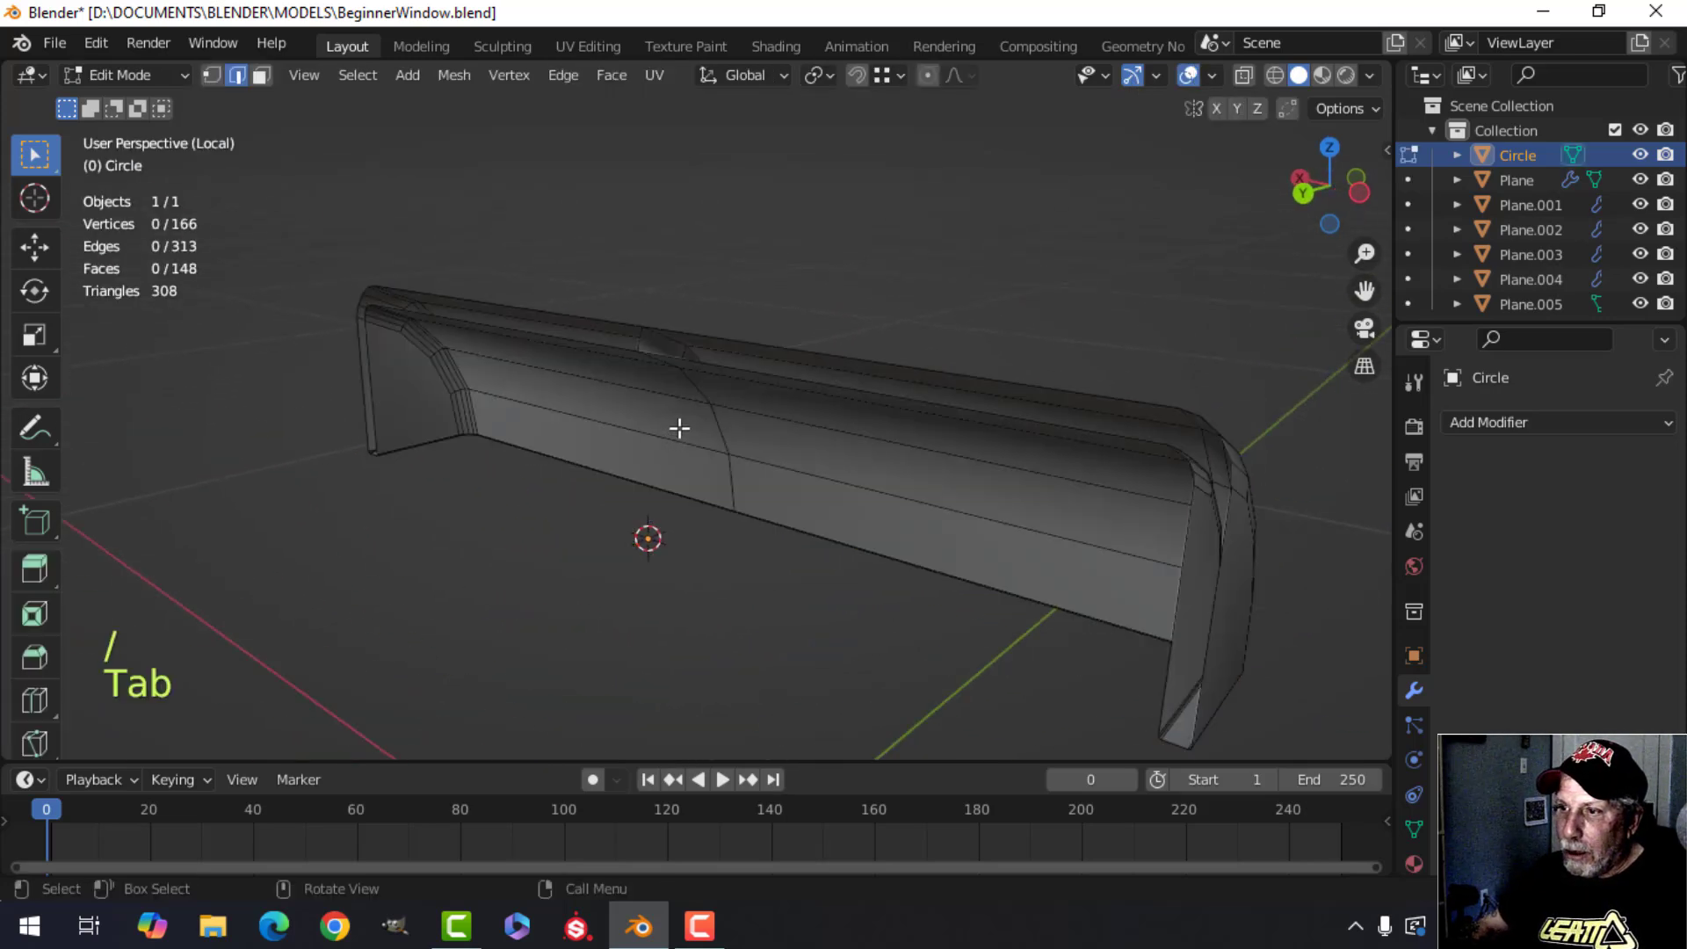
pyautogui.moveTo(679, 428); pyautogui.dragTo(601, 362, button='middle')
pyautogui.scroll(3, 756, 391)
pyautogui.scroll(2, 611, 472)
pyautogui.press('3')
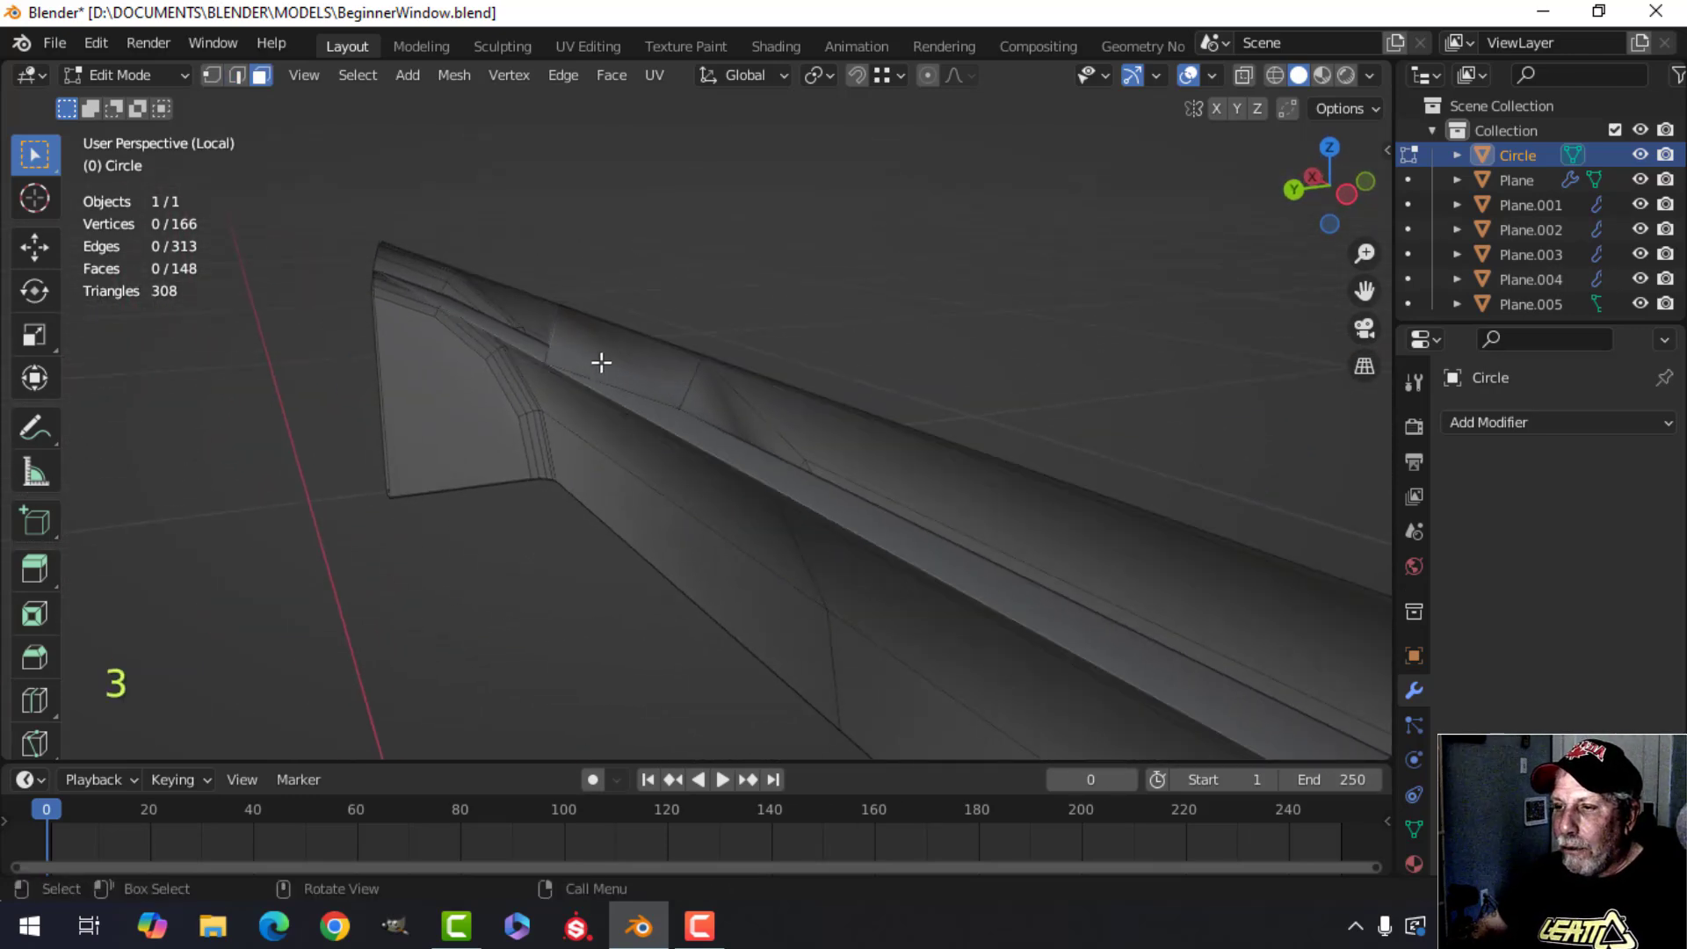
pyautogui.click(602, 362)
pyautogui.moveTo(728, 404); pyautogui.dragTo(808, 403, button='middle')
pyautogui.hotkey('alt', 'a')
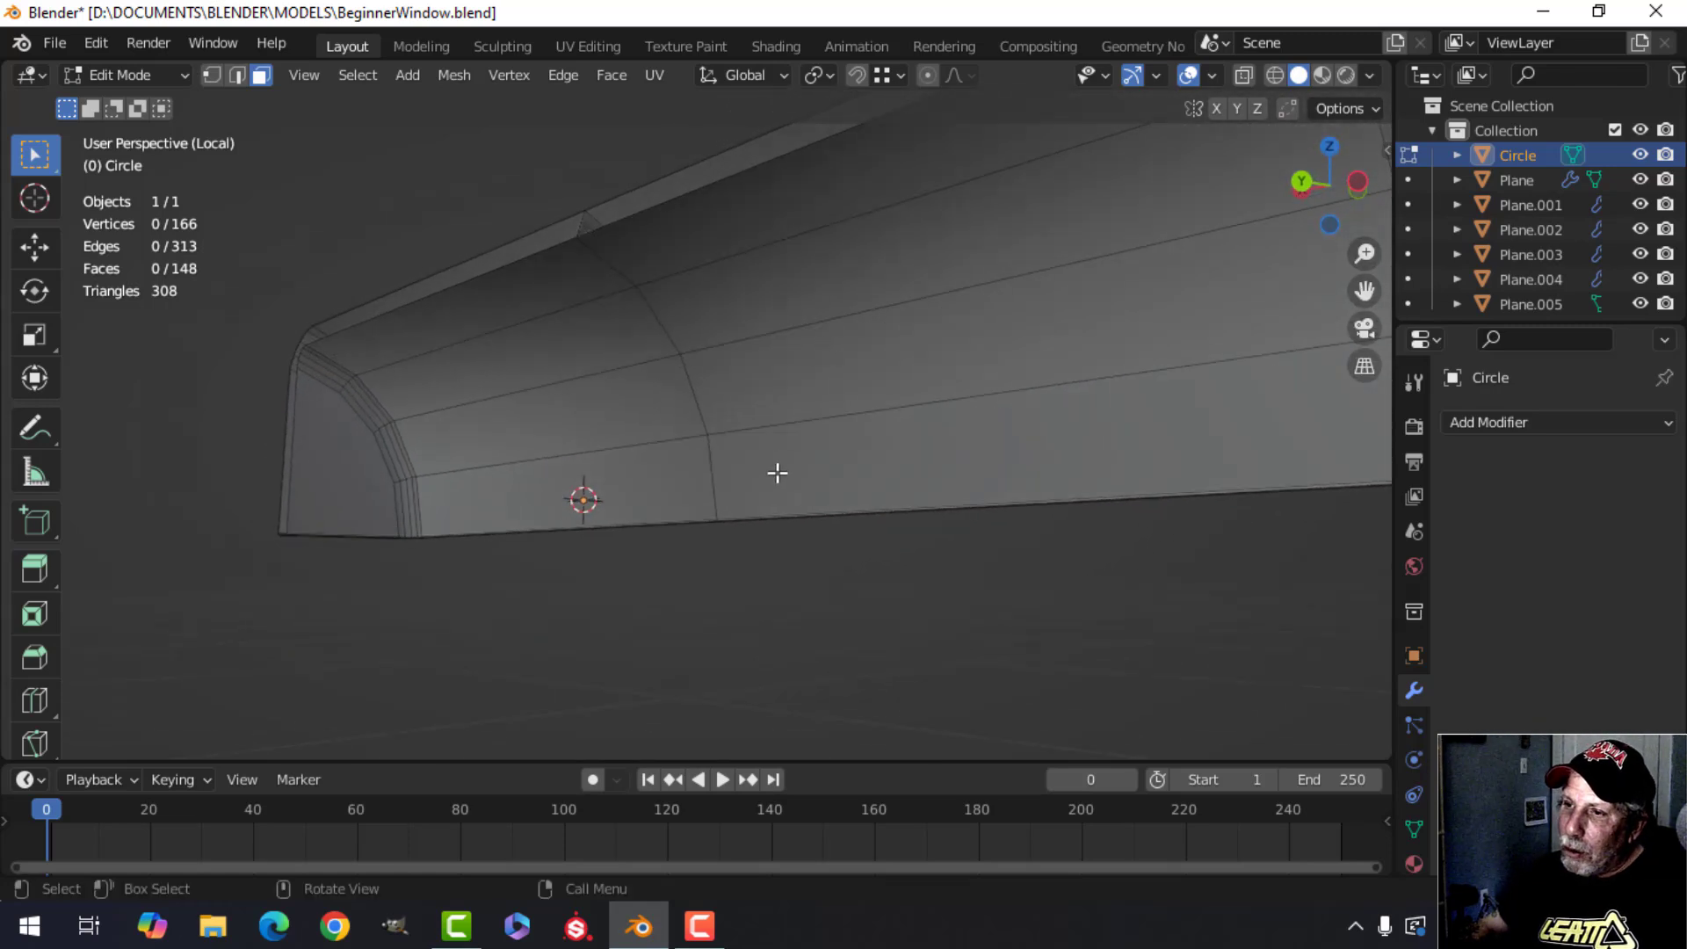
pyautogui.click(766, 444)
pyautogui.keyDown('shift'); pyautogui.click(760, 391); pyautogui.keyUp('shift')
pyautogui.keyDown('shift'); pyautogui.click(721, 302); pyautogui.keyUp('shift')
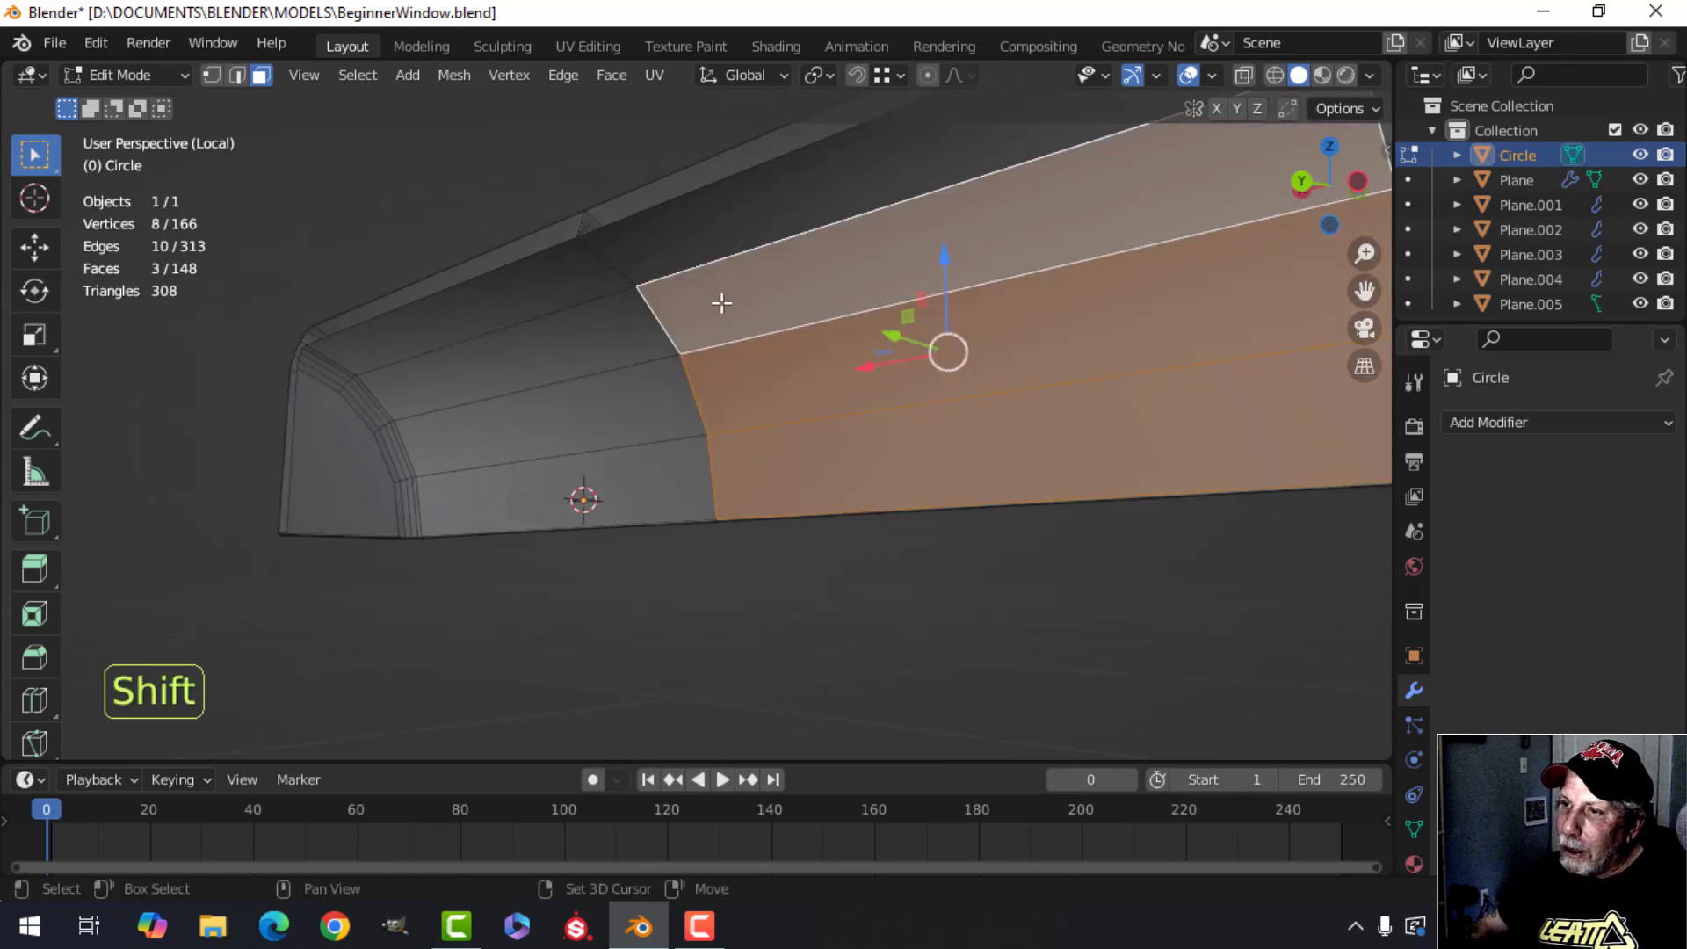
pyautogui.keyDown('shift'); pyautogui.click(703, 238); pyautogui.keyUp('shift')
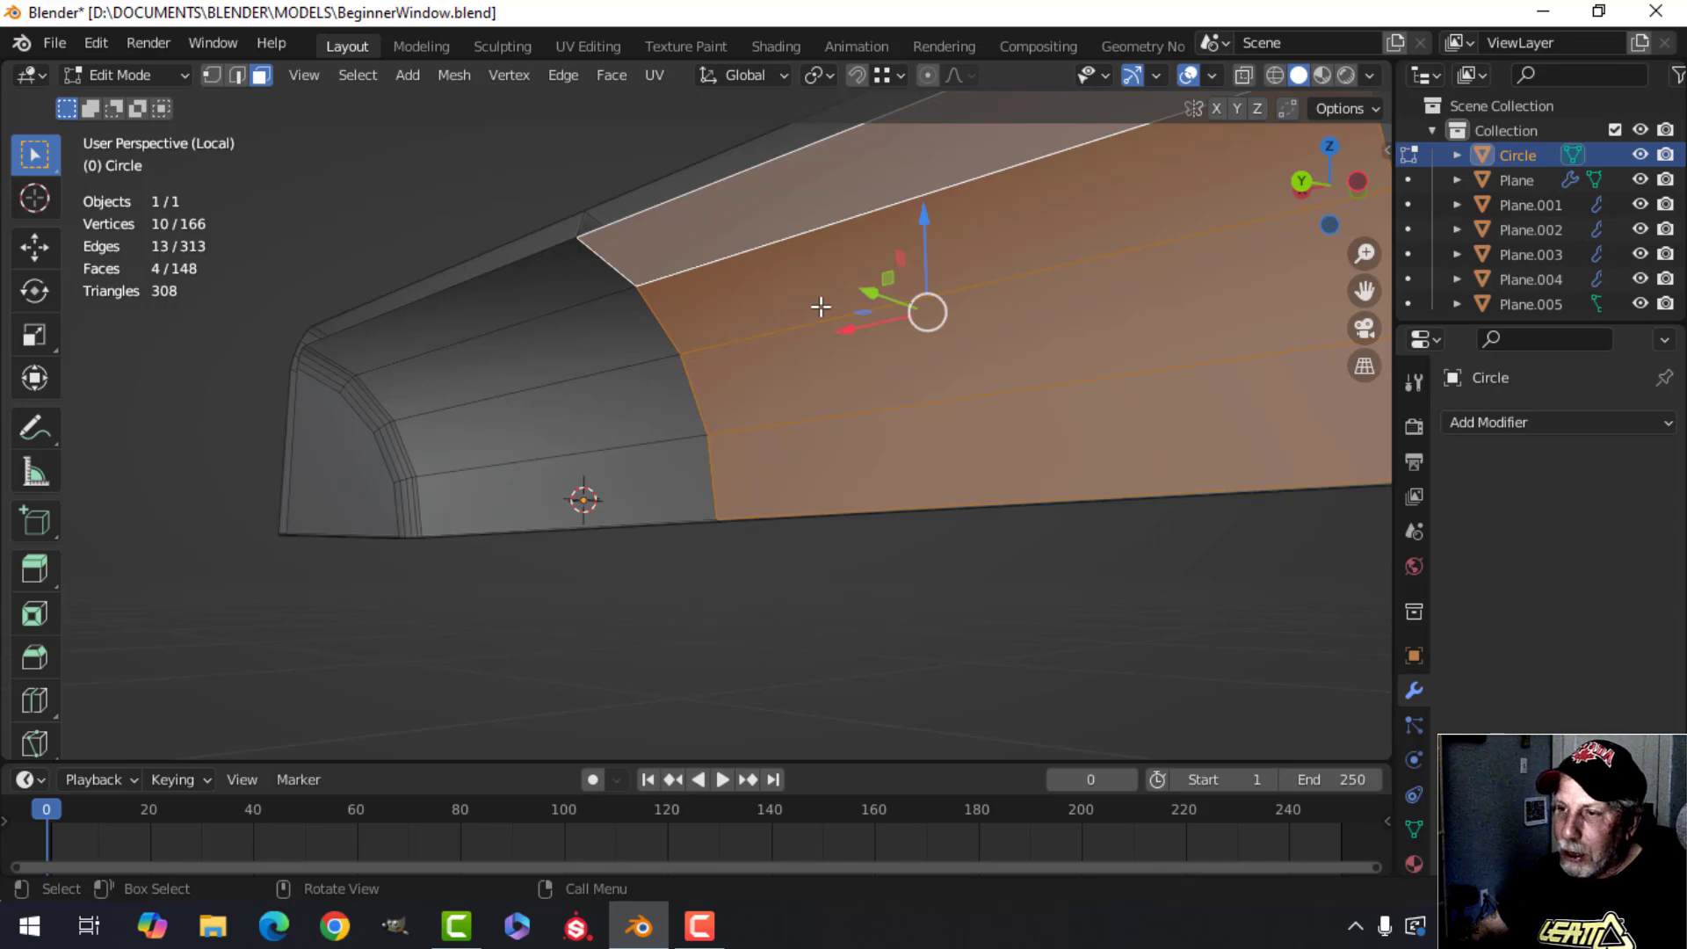
pyautogui.press('h')
# Select the four-face strip around the inside of the molding's end and delete those faces.
pyautogui.moveTo(758, 347); pyautogui.dragTo(805, 408, button='middle')
pyautogui.click(805, 408)
pyautogui.keyDown('shift'); pyautogui.click(795, 280); pyautogui.keyUp('shift')
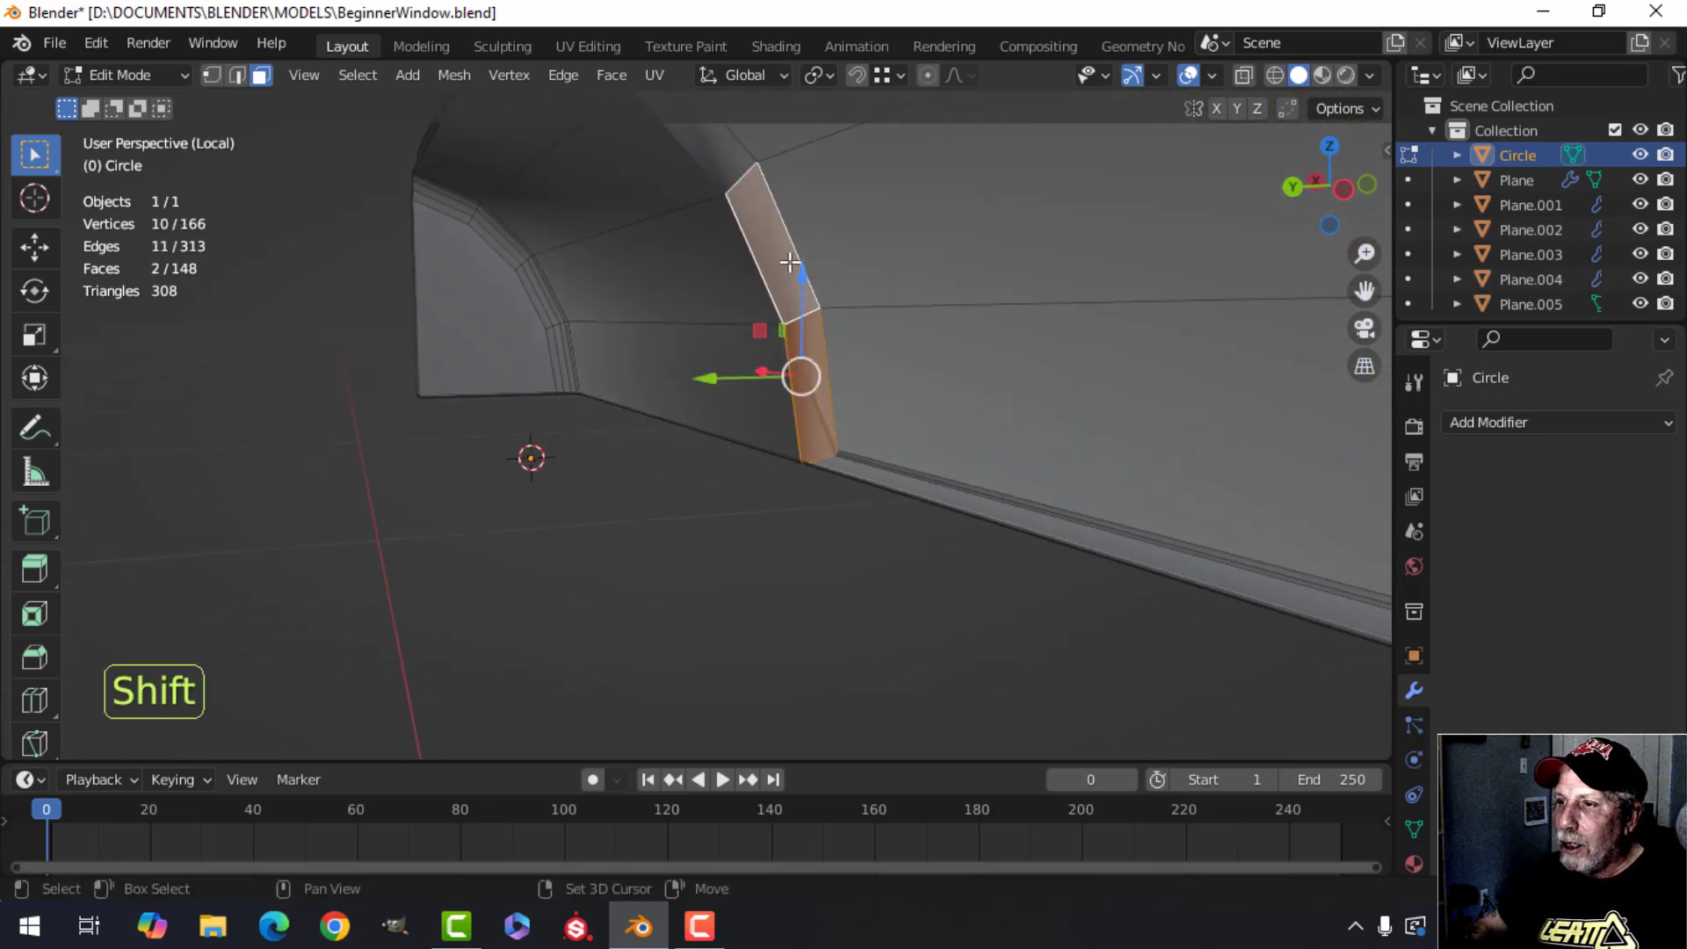
pyautogui.keyDown('shift'); pyautogui.scroll(3, 795, 279); pyautogui.keyUp('shift')
pyautogui.keyDown('shift'); pyautogui.click(724, 261); pyautogui.keyUp('shift')
pyautogui.keyDown('shift'); pyautogui.click(625, 173); pyautogui.keyUp('shift')
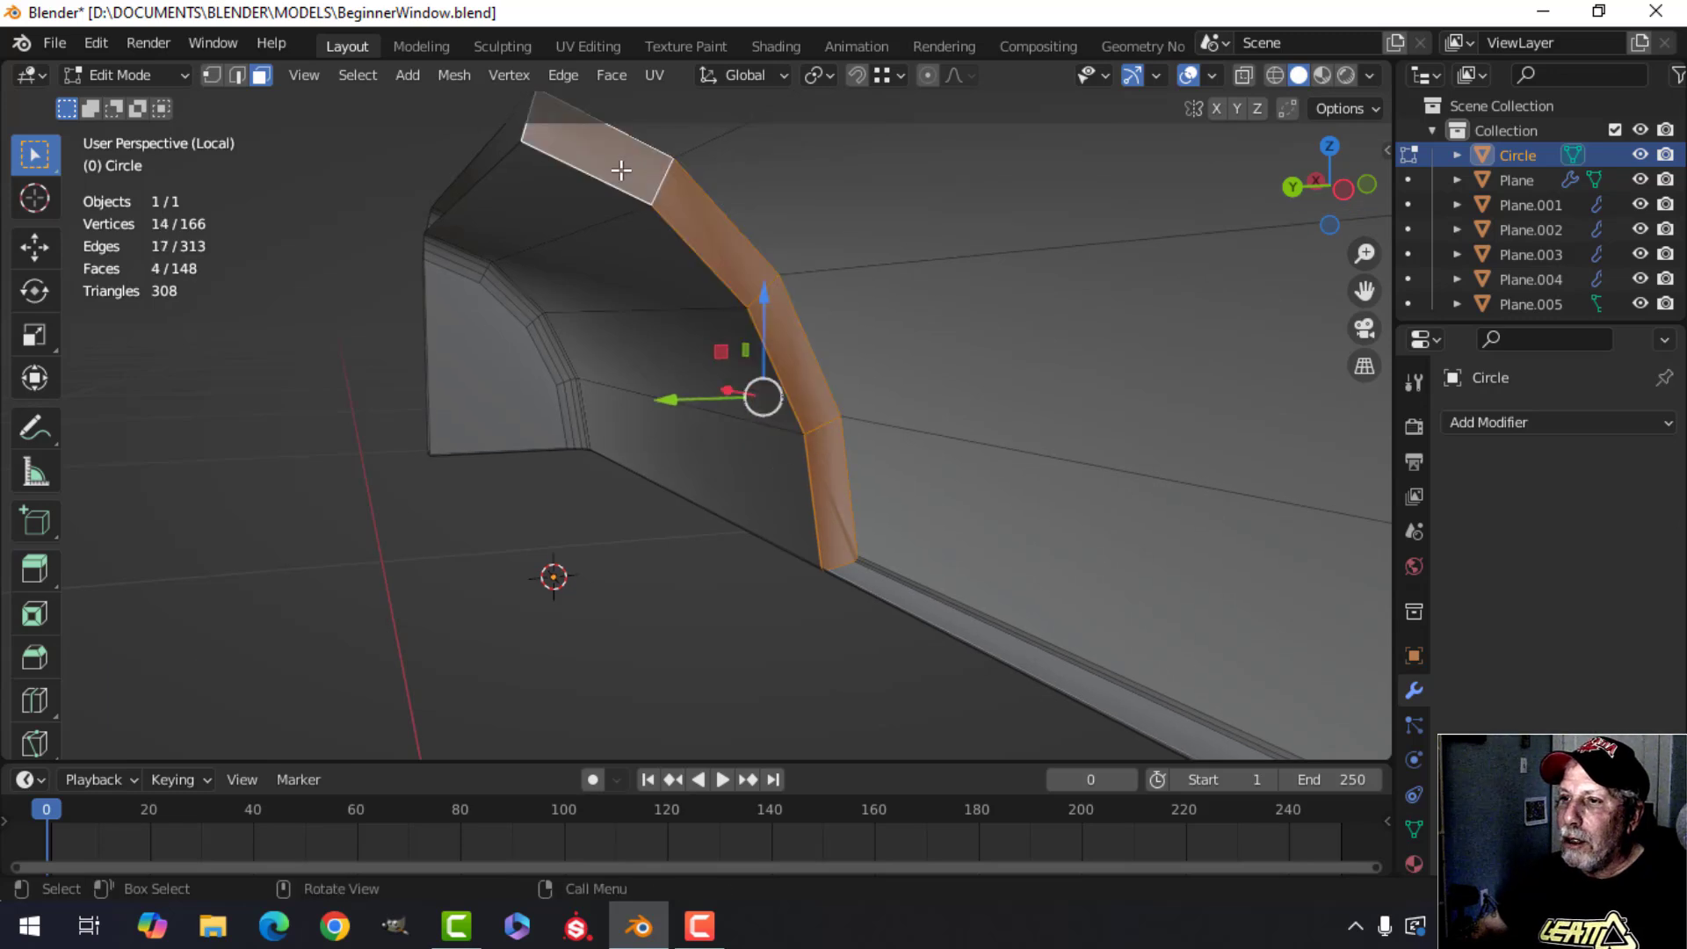
pyautogui.press('x')
pyautogui.click(571, 151)
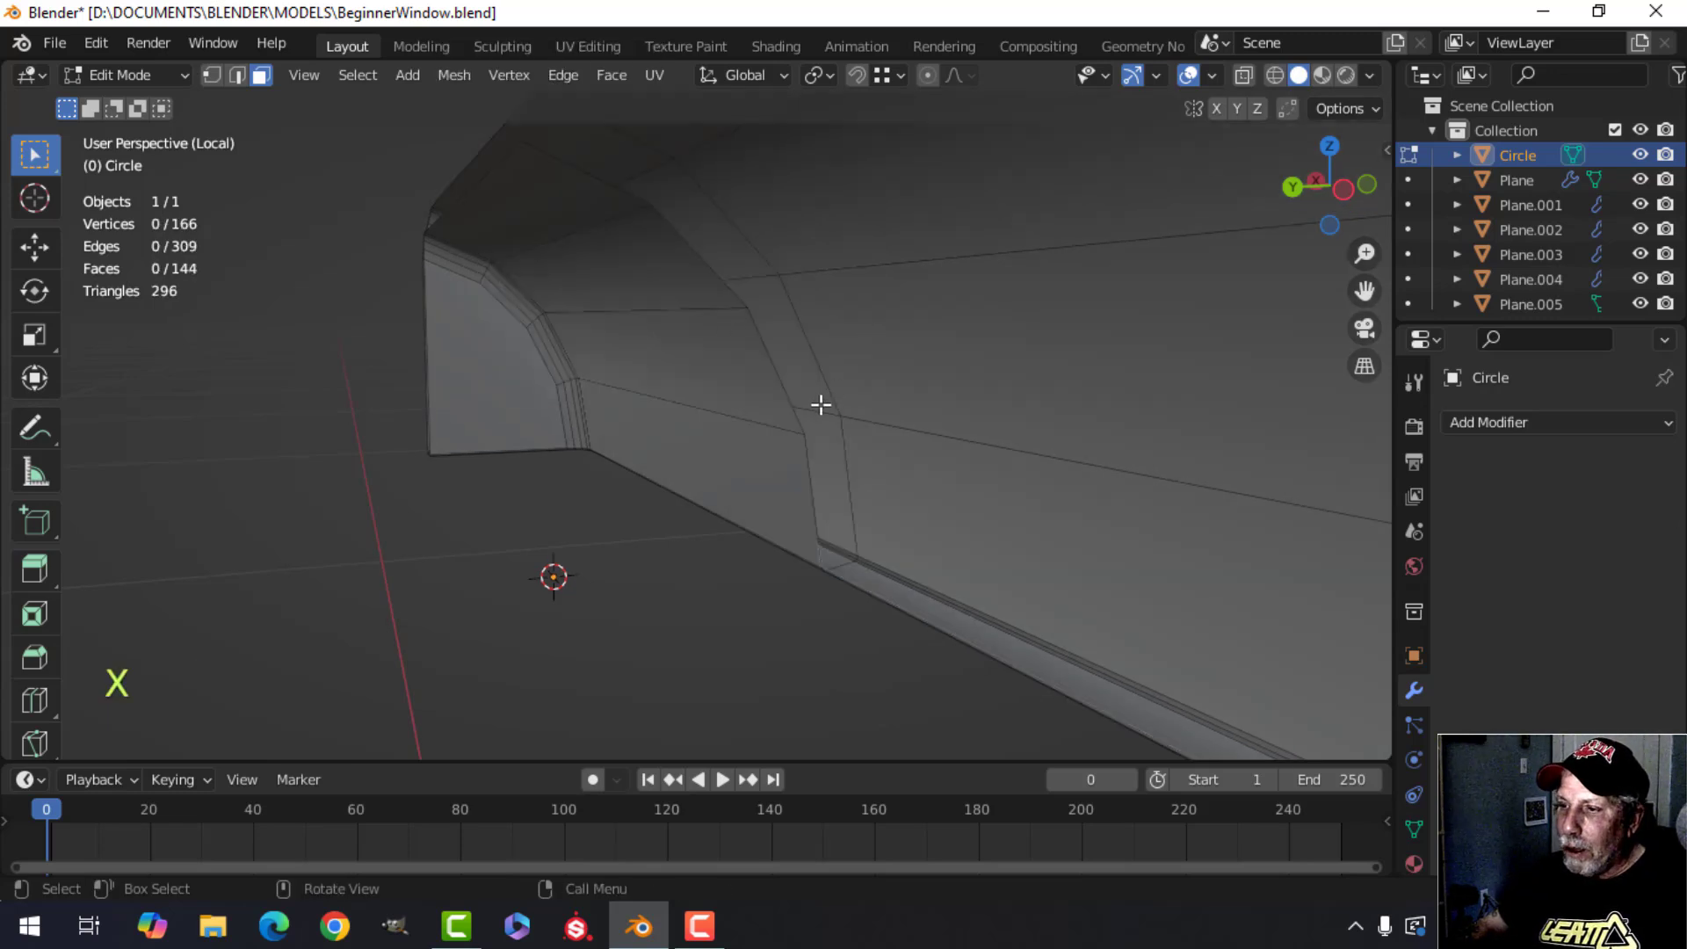
# Reveal the hidden faces of the molding.
pyautogui.moveTo(821, 405); pyautogui.dragTo(966, 399, button='middle')
pyautogui.hotkey('alt', 'h')
pyautogui.scroll(-3, 967, 399)
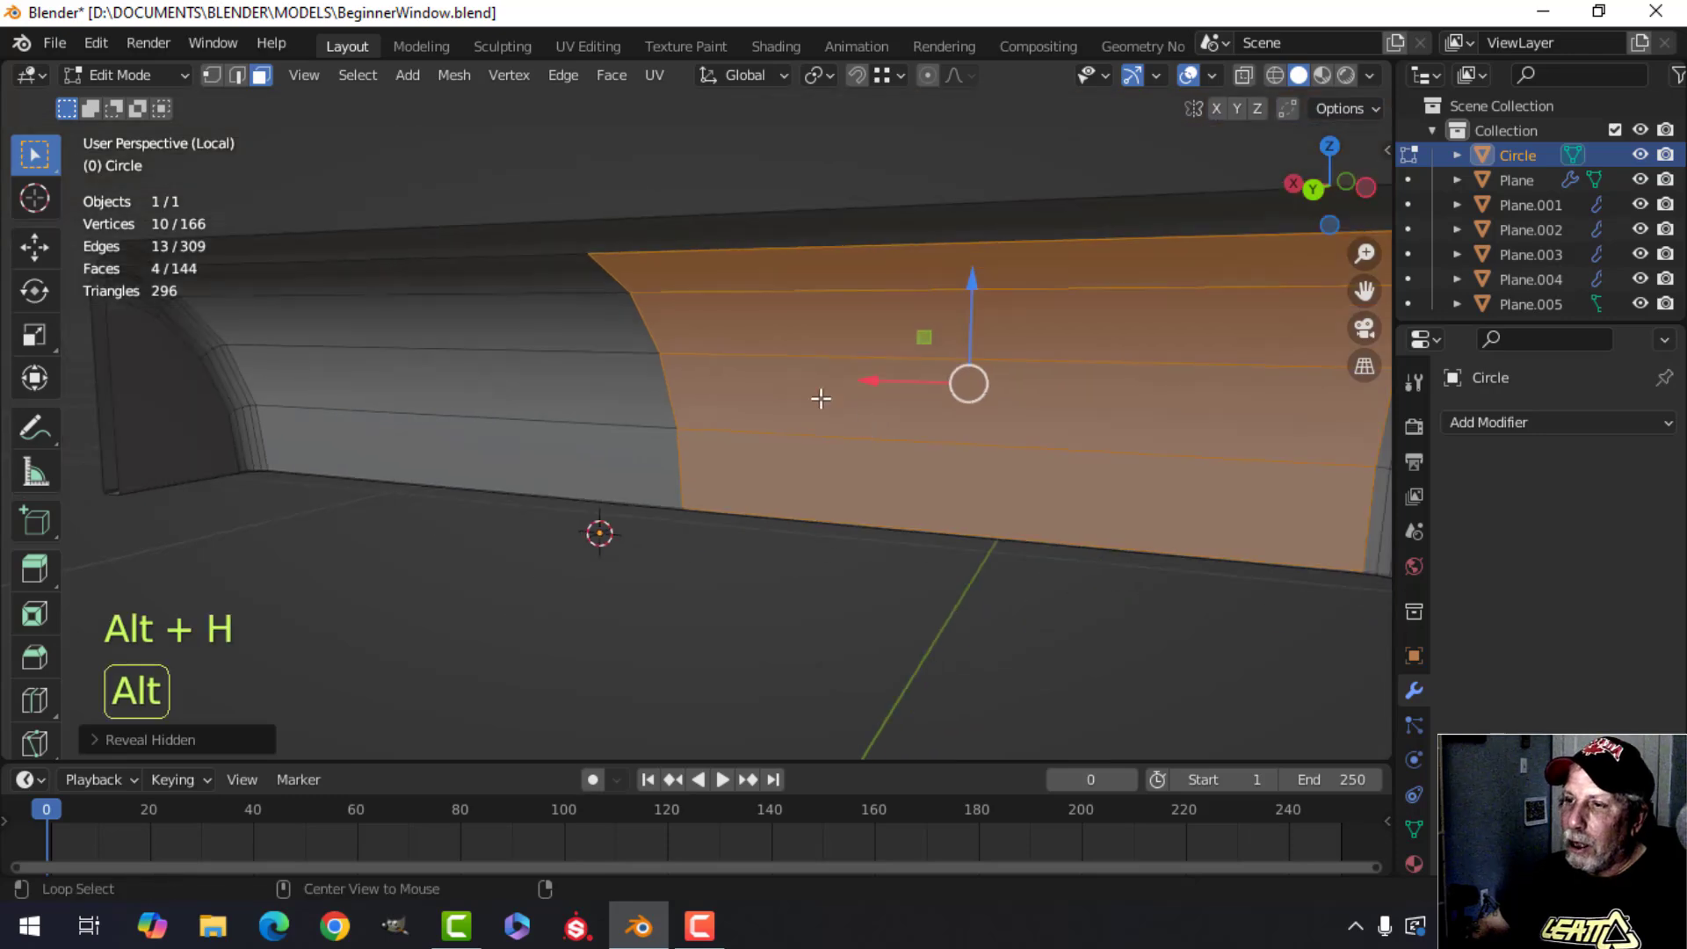
# Deselect everything, leave edit mode and orbit around the molding to inspect its closed ends.
pyautogui.hotkey('alt', 'a')
pyautogui.moveTo(821, 399); pyautogui.dragTo(474, 433, button='middle')
pyautogui.scroll(-3, 703, 435)
pyautogui.press('Tab')
pyautogui.scroll(-1, 778, 438)
pyautogui.hotkey('alt', 'a')
pyautogui.moveTo(846, 443)
pyautogui.mouseDown(button='middle')
pyautogui.moveTo(780, 456)
pyautogui.moveTo(791, 264)
pyautogui.moveTo(840, 425)
pyautogui.moveTo(682, 456)
pyautogui.moveTo(982, 452)
pyautogui.moveTo(791, 519)
pyautogui.moveTo(704, 504)
pyautogui.moveTo(849, 424)
pyautogui.mouseUp(button='middle')
pyautogui.scroll(3, 982, 452)
pyautogui.scroll(1, 704, 505)
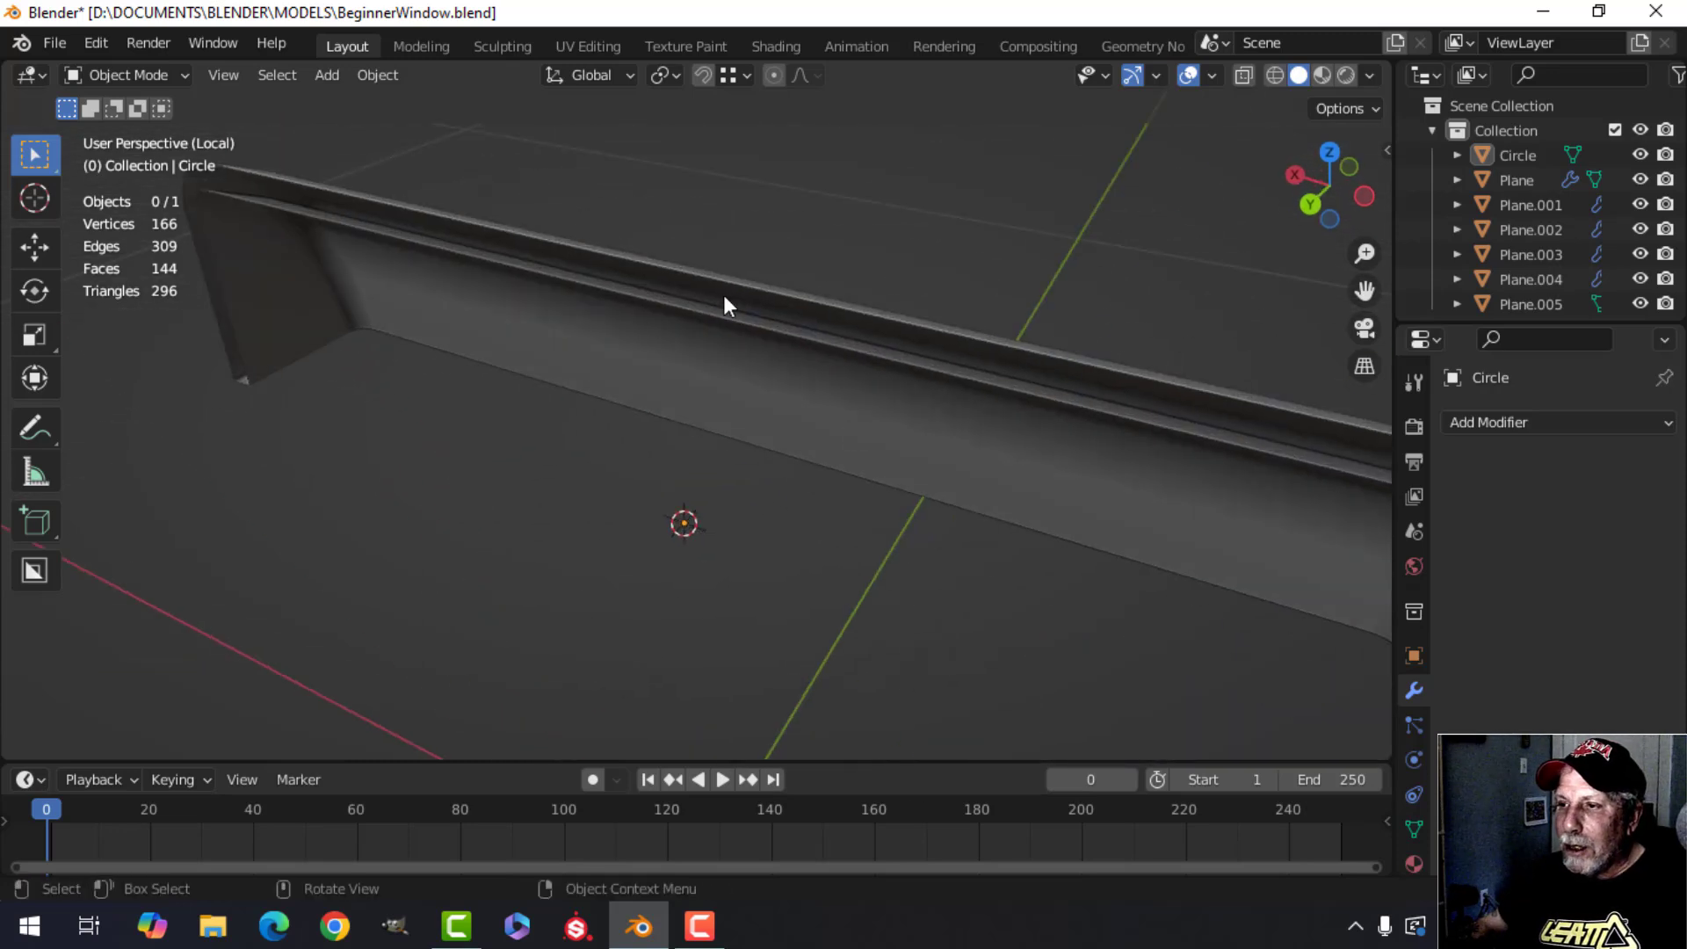
pyautogui.scroll(-3, 725, 298)
pyautogui.moveTo(802, 362); pyautogui.dragTo(993, 337, button='middle')
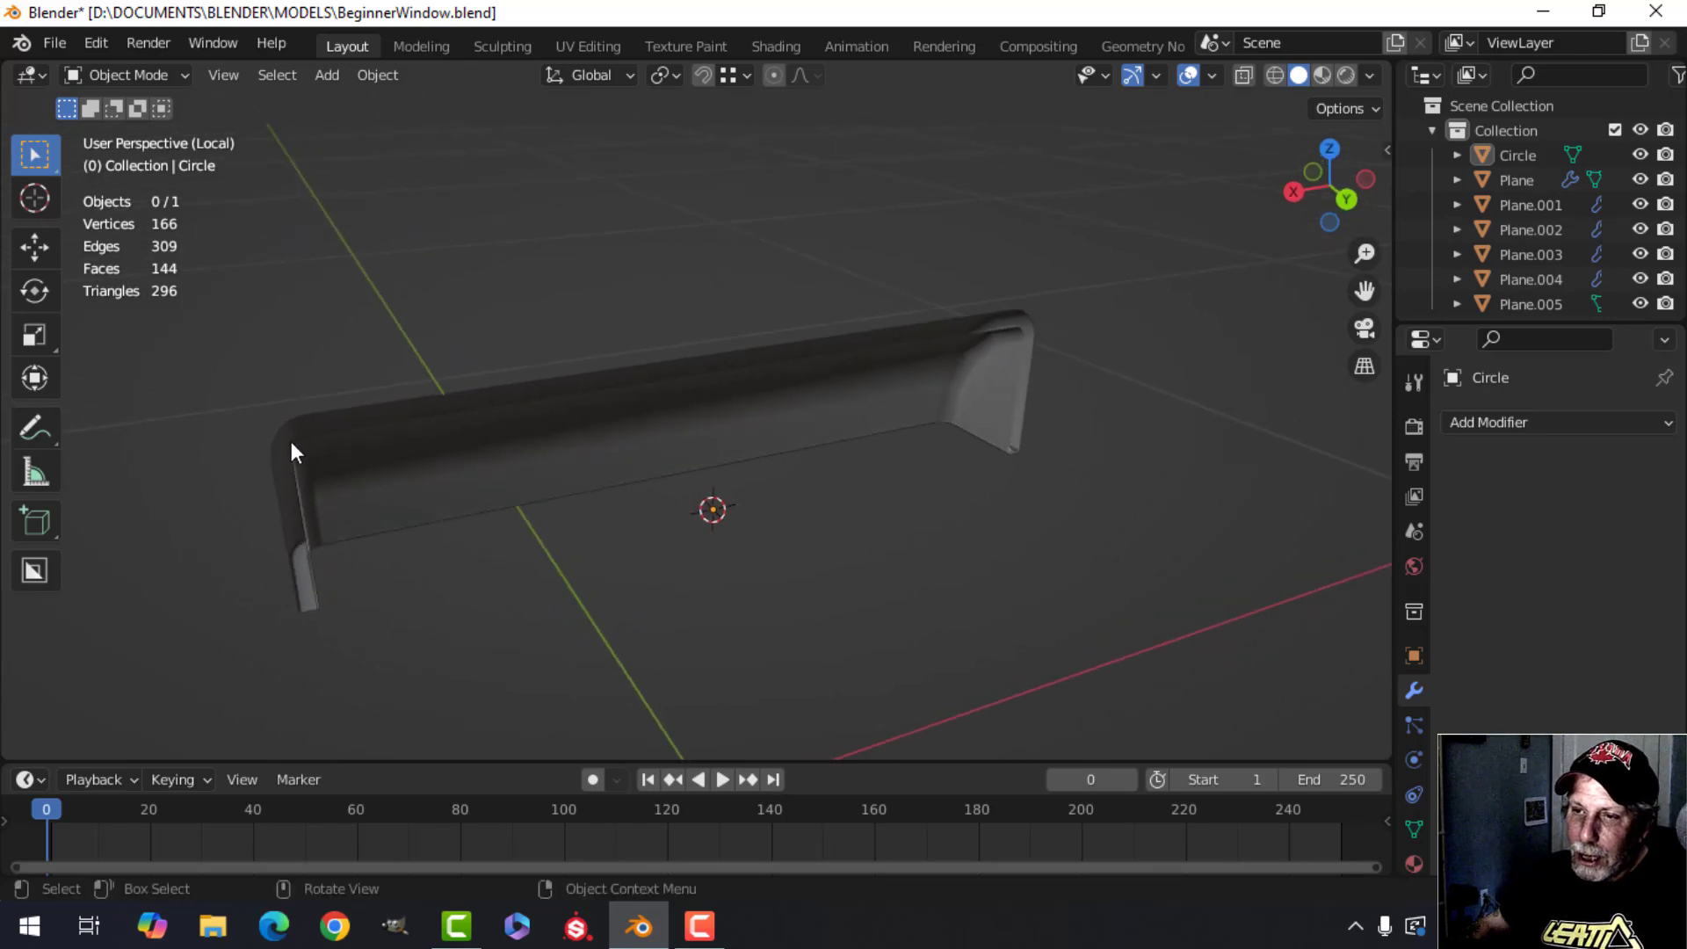
pyautogui.moveTo(621, 392); pyautogui.dragTo(636, 482, button='middle')
# Exit local view and switch to the front orthographic view of the whole window.
pyautogui.press('KP_Divide')
pyautogui.scroll(-2, 580, 506)
pyautogui.scroll(-4, 584, 529)
pyautogui.moveTo(636, 481); pyautogui.dragTo(771, 487, button='middle')
pyautogui.scroll(2, 709, 499)
pyautogui.scroll(-3, 688, 502)
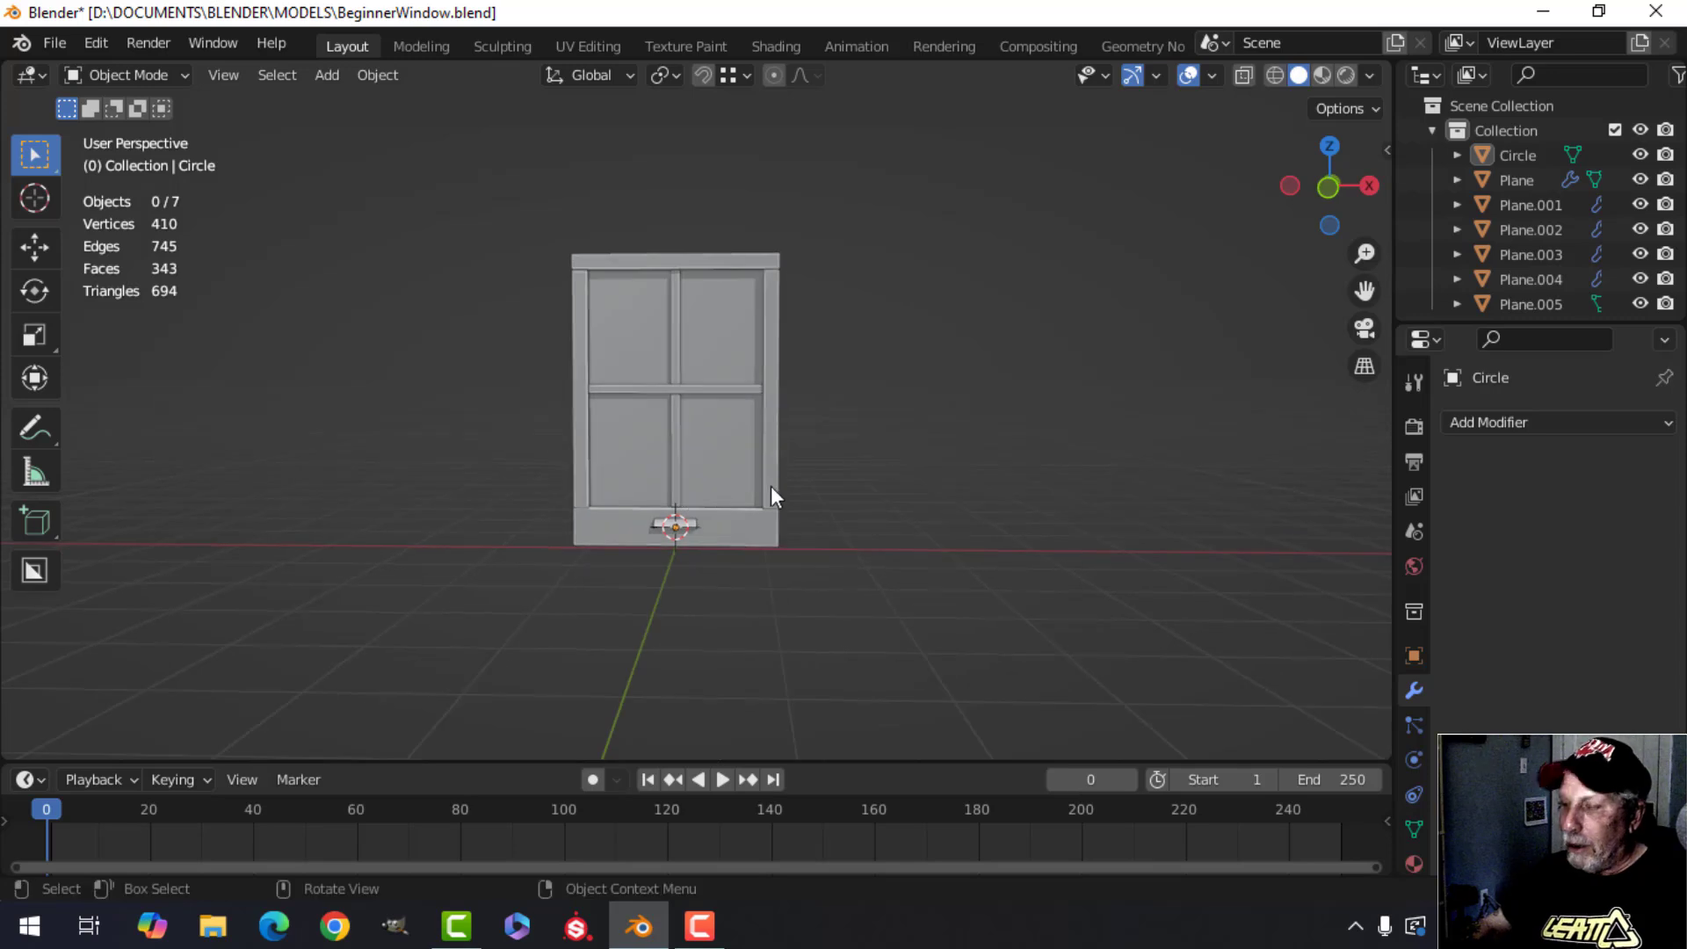
pyautogui.press('KP_1')
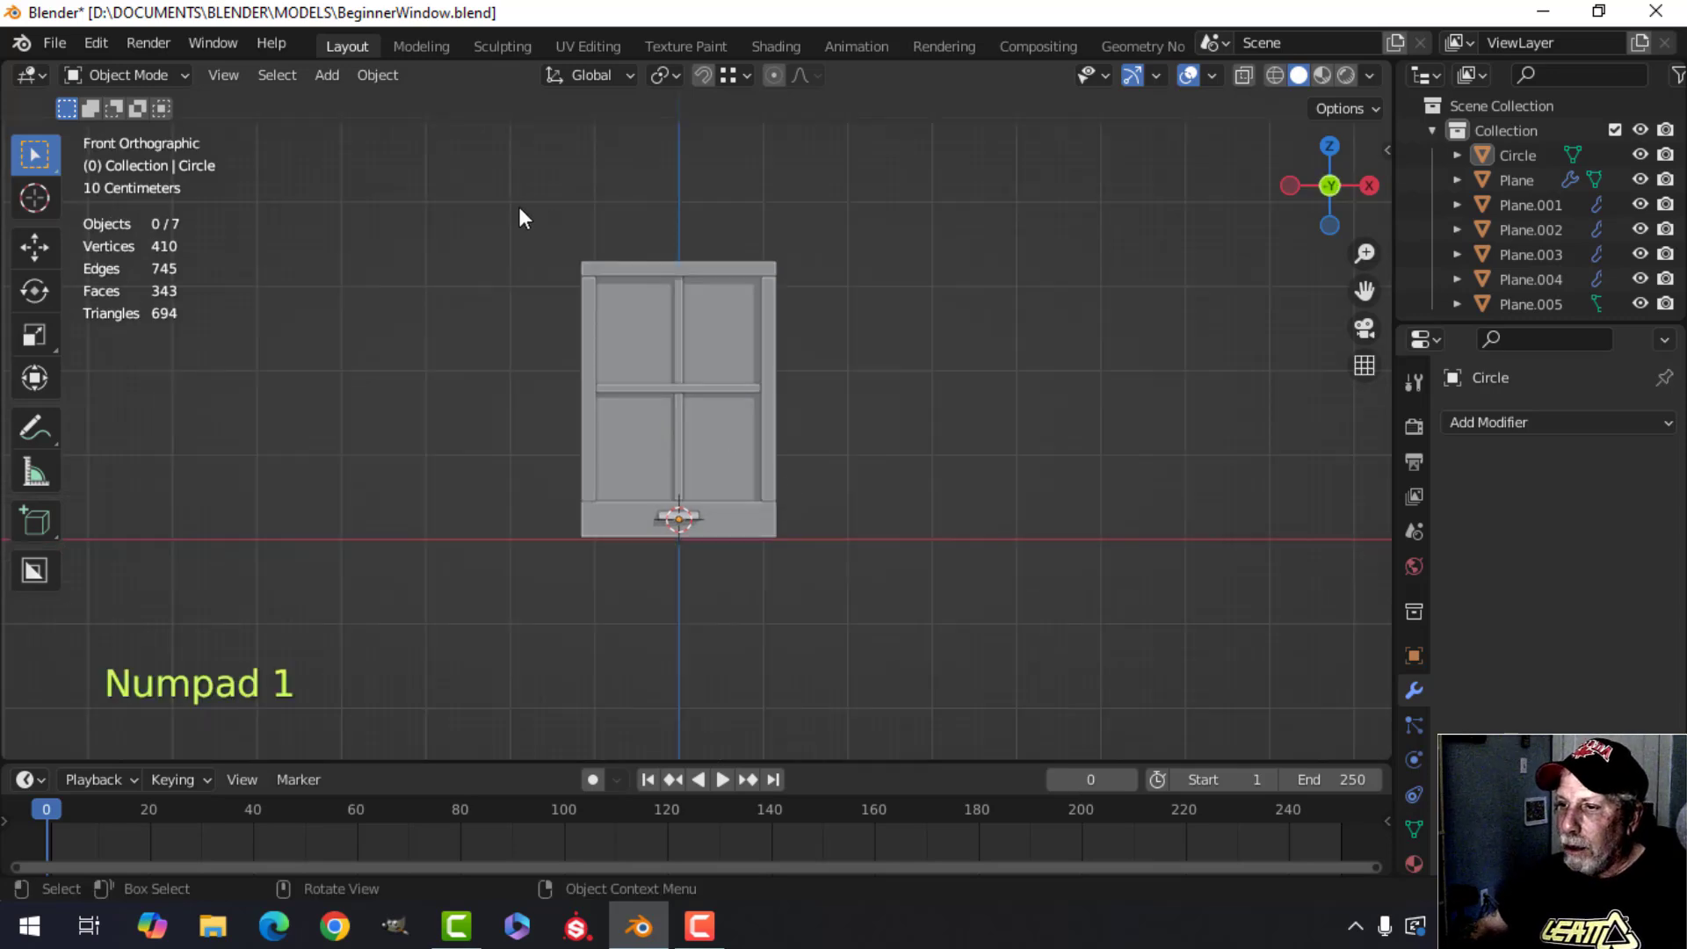
# Select the molding on the bottom rail and hide it from the viewport.
pyautogui.moveTo(517, 200); pyautogui.dragTo(901, 541)
pyautogui.scroll(4, 798, 534)
pyautogui.keyDown('shift'); pyautogui.moveTo(671, 606); pyautogui.dragTo(727, 492, button='middle'); pyautogui.keyUp('shift')
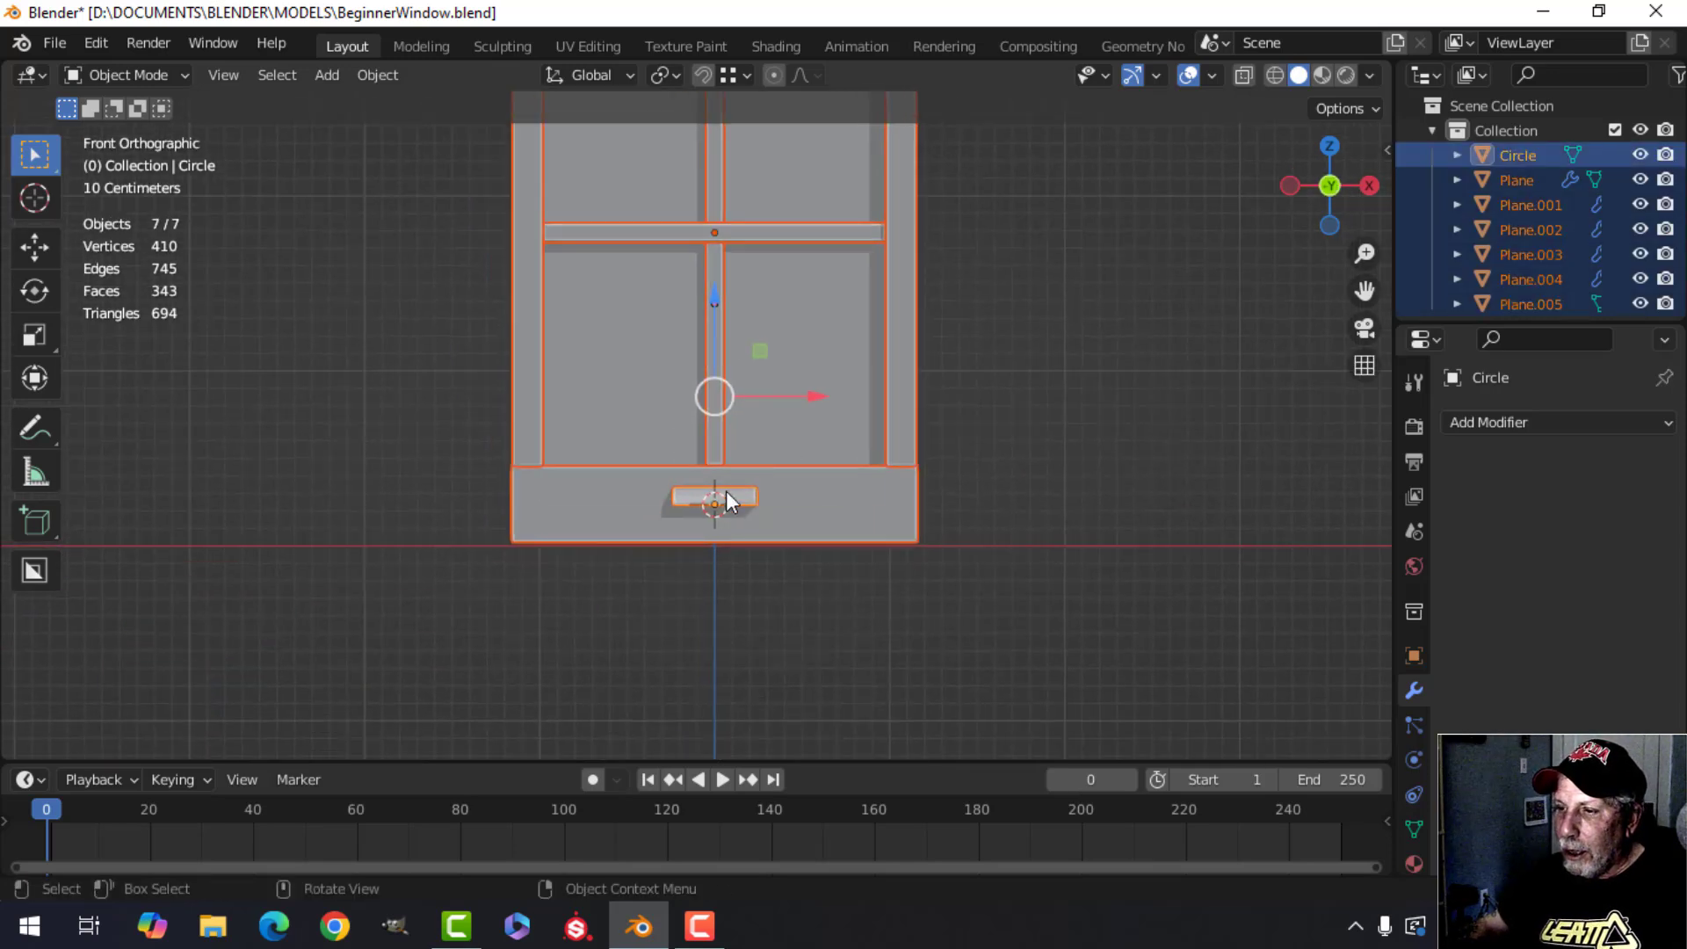
pyautogui.keyDown('shift'); pyautogui.click(714, 499); pyautogui.keyUp('shift')
pyautogui.scroll(-2, 856, 503)
pyautogui.keyDown('shift'); pyautogui.click(719, 475); pyautogui.keyUp('shift')
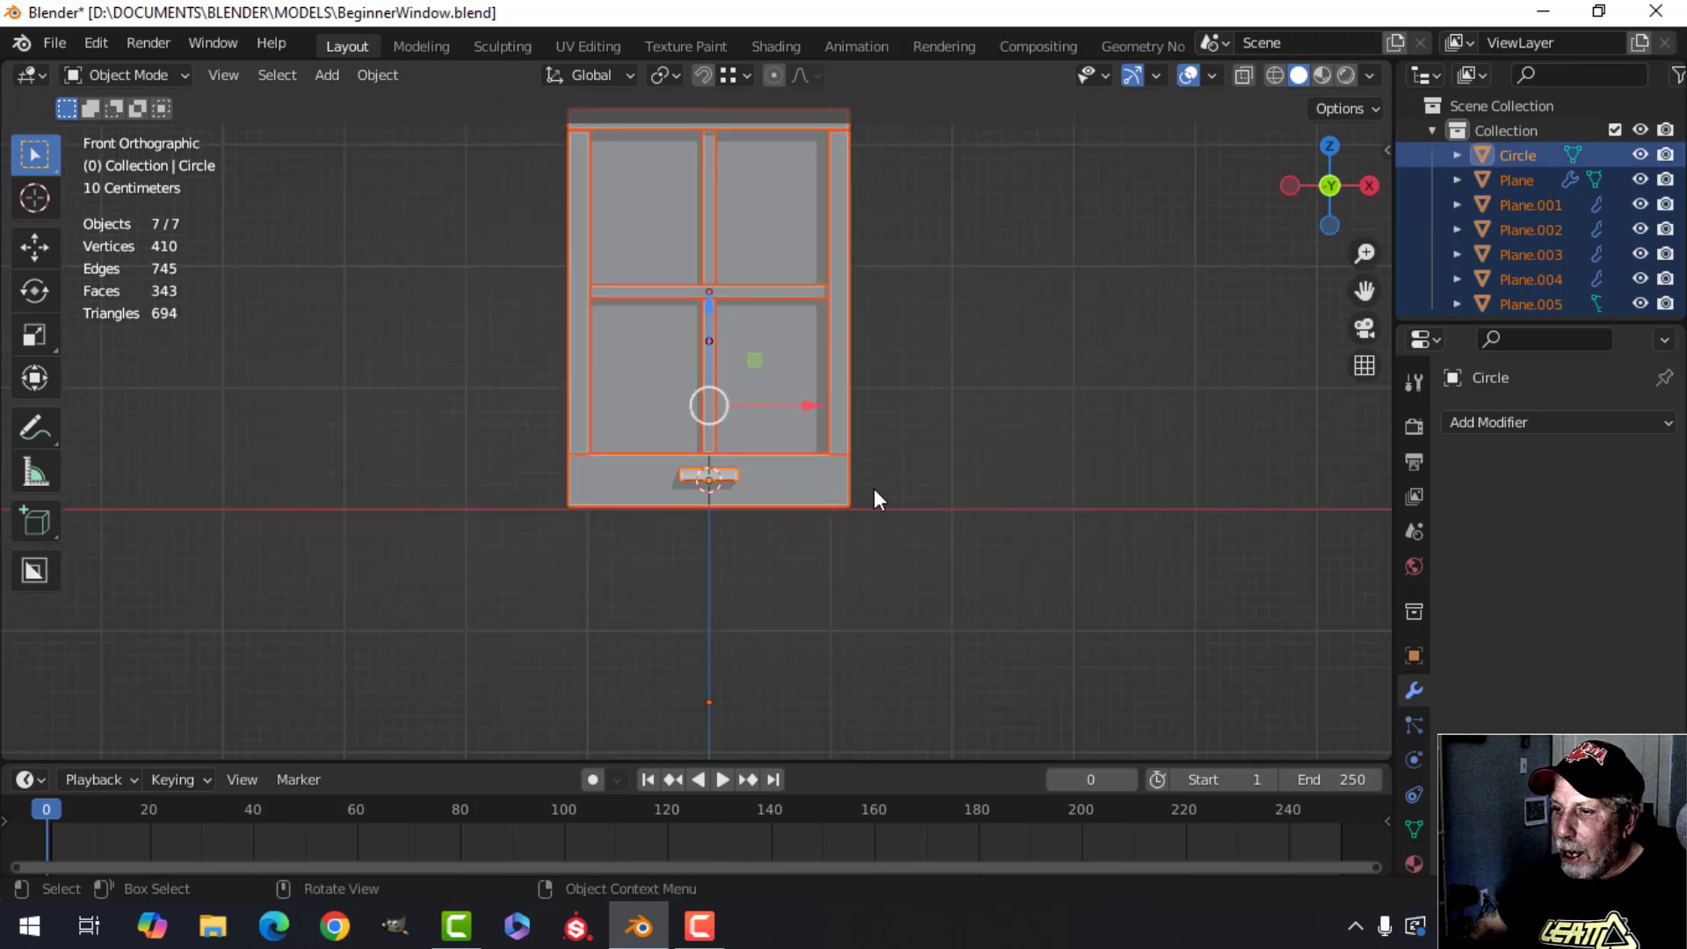
pyautogui.scroll(2, 767, 493)
pyautogui.click(757, 503)
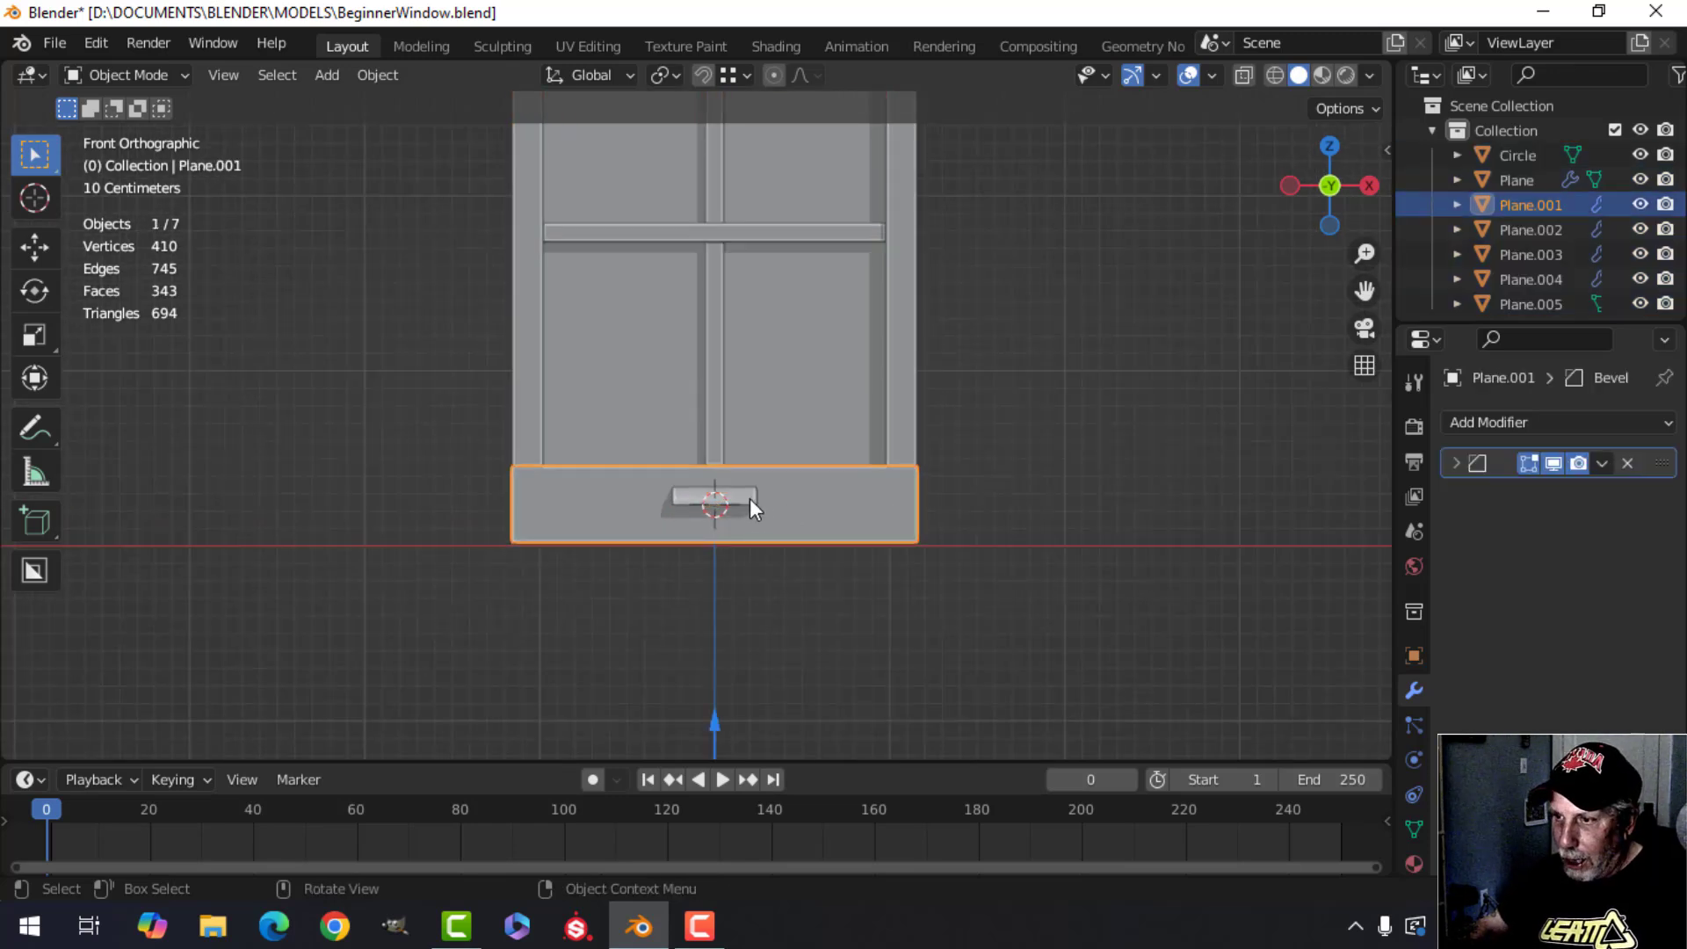
pyautogui.click(750, 499)
pyautogui.press('h')
pyautogui.scroll(-5, 907, 503)
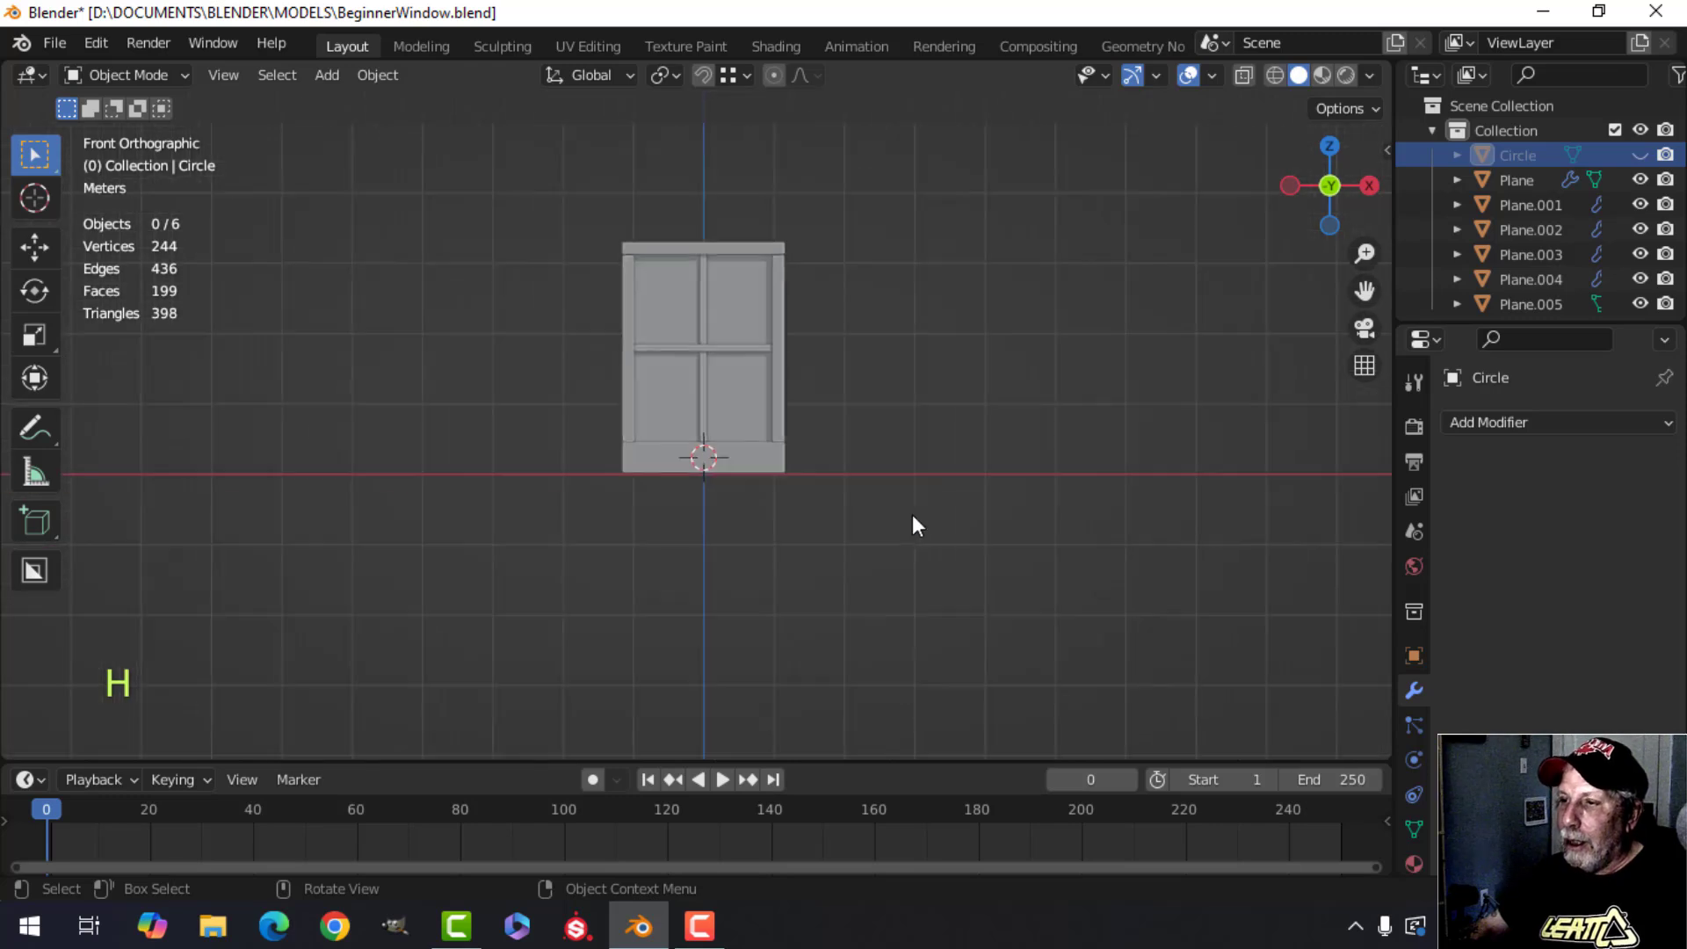
# Select all remaining window frame parts and scale them along Z to about 0.80.
pyautogui.press('a')
pyautogui.scroll(1, 921, 530)
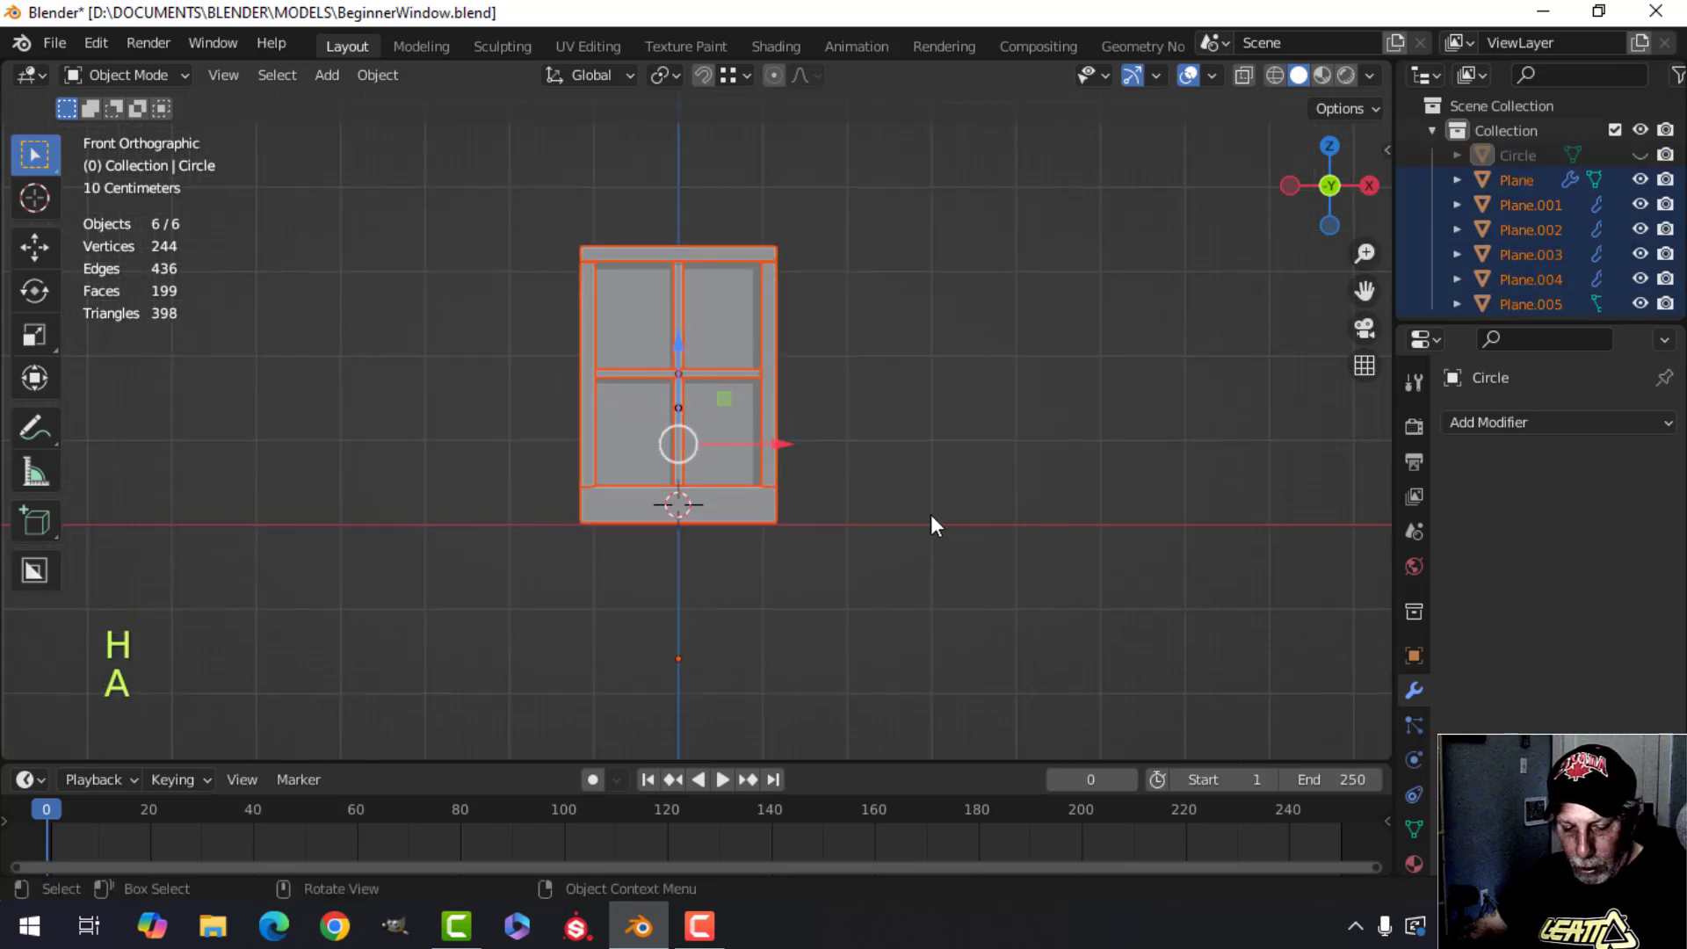
pyautogui.press('s')
pyautogui.press('z')
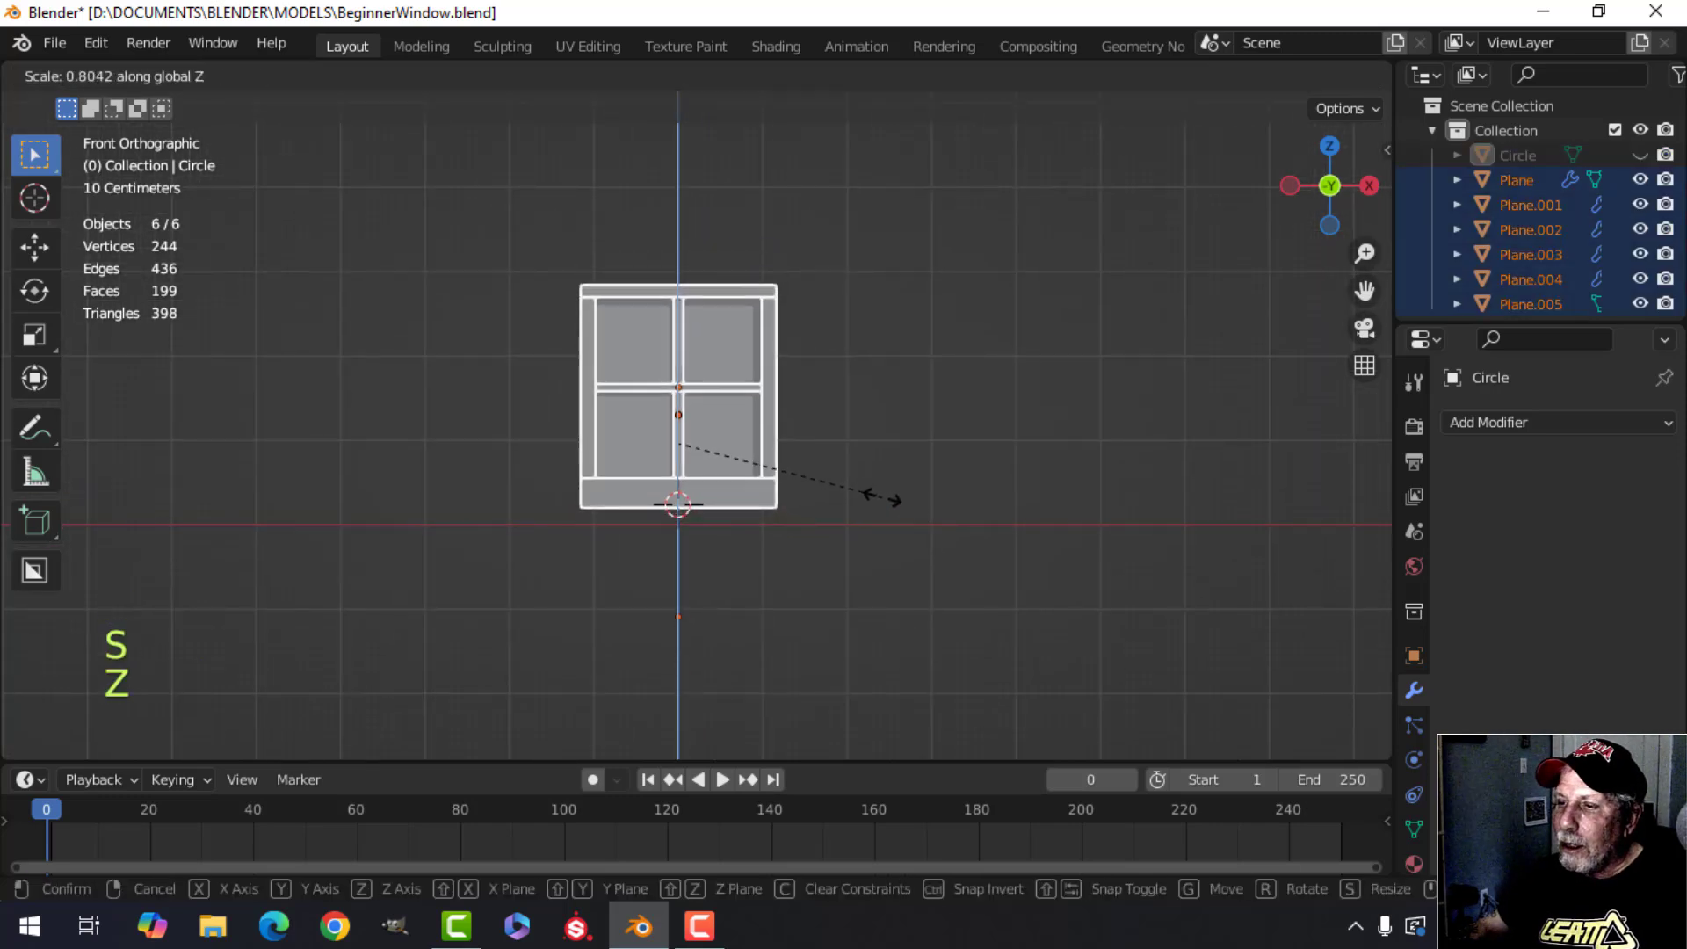
pyautogui.click(885, 501)
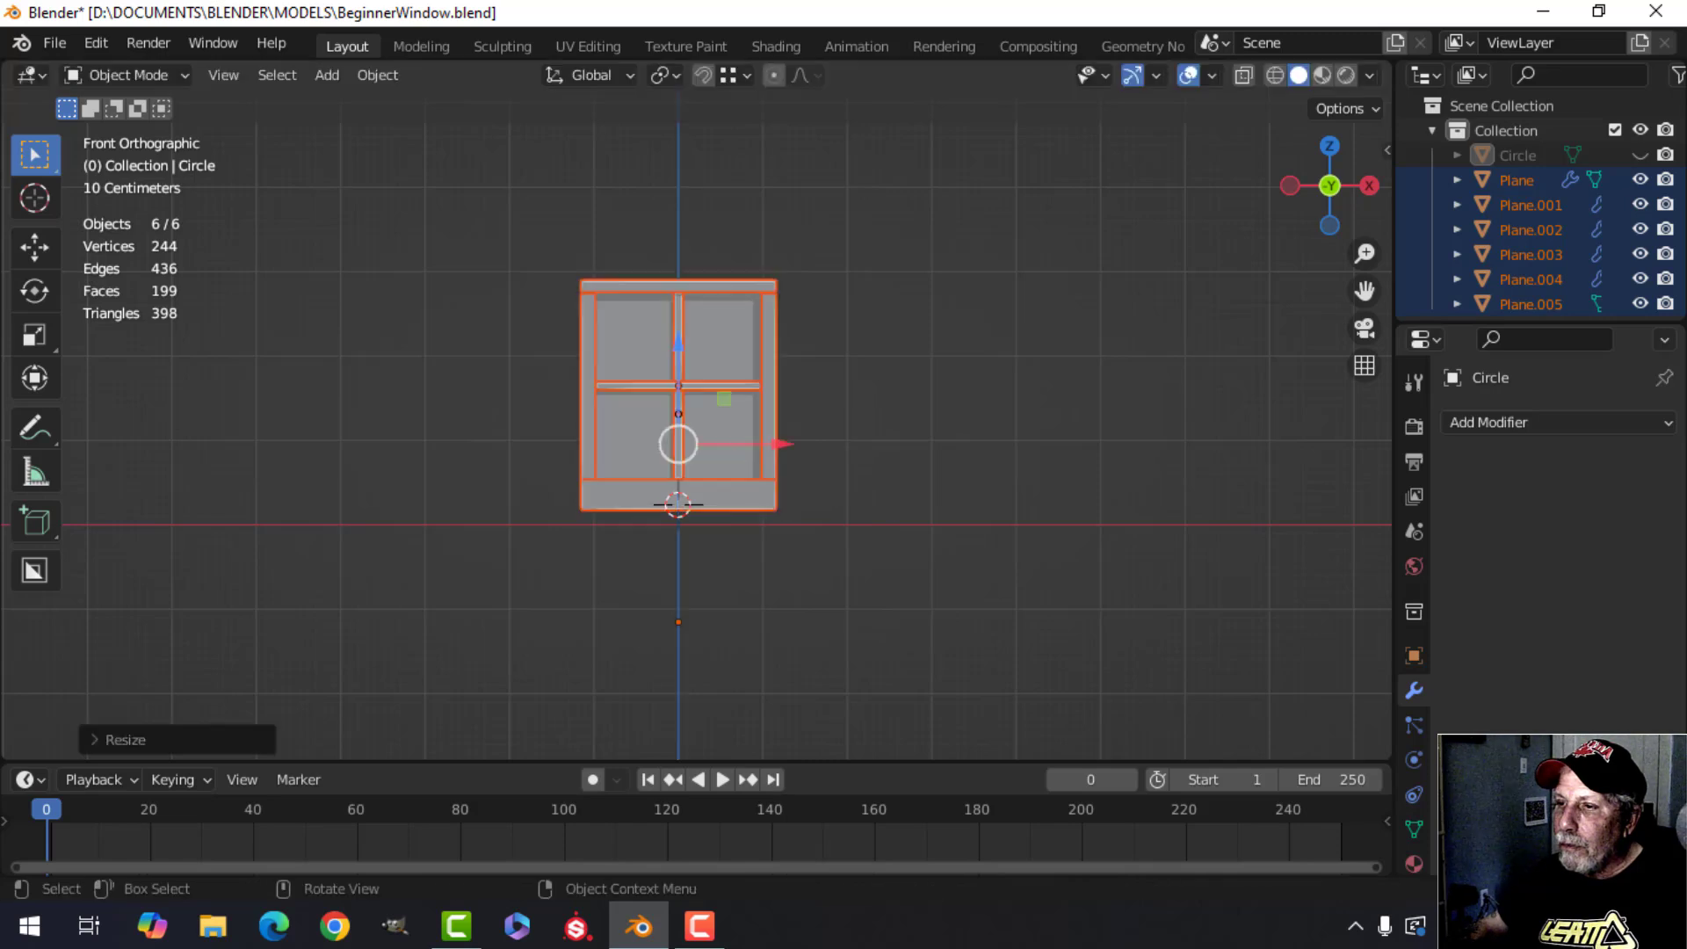
pyautogui.scroll(3, 818, 507)
# Reveal the hidden molding, deselect everything and orbit to view the whole window in perspective.
pyautogui.hotkey('alt', 'h')
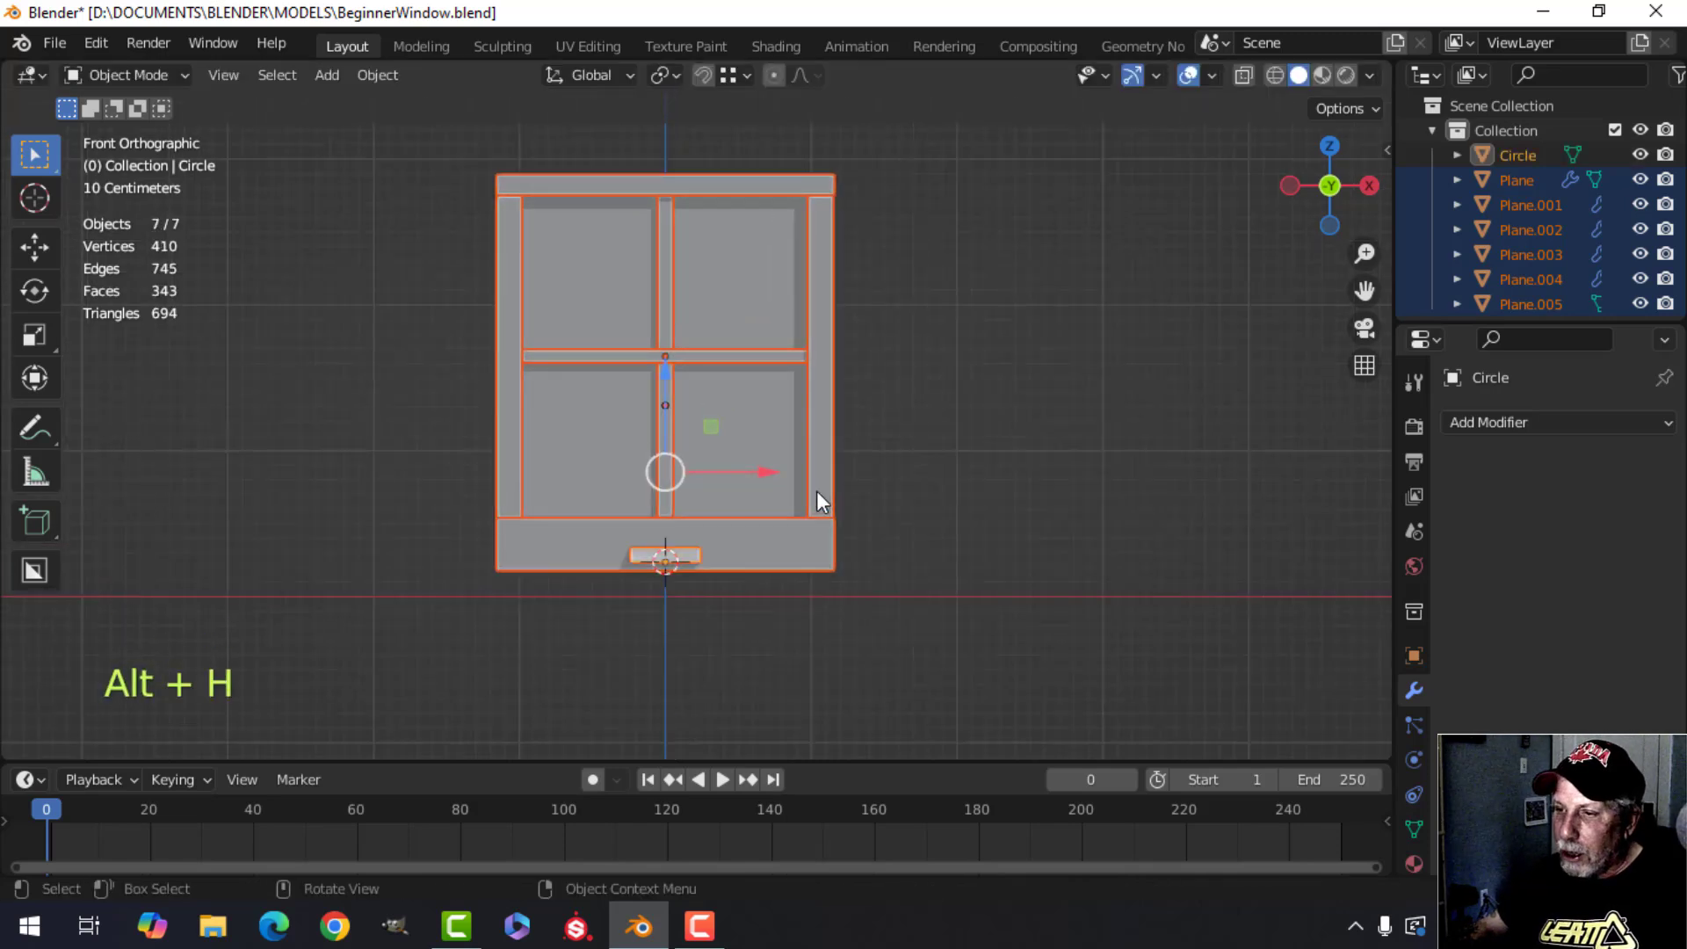
pyautogui.hotkey('alt', 'a')
pyautogui.click(688, 554)
pyautogui.moveTo(671, 477); pyautogui.dragTo(670, 460)
pyautogui.click(899, 483)
pyautogui.moveTo(900, 483); pyautogui.dragTo(774, 535, button='middle')
pyautogui.scroll(5, 905, 483)
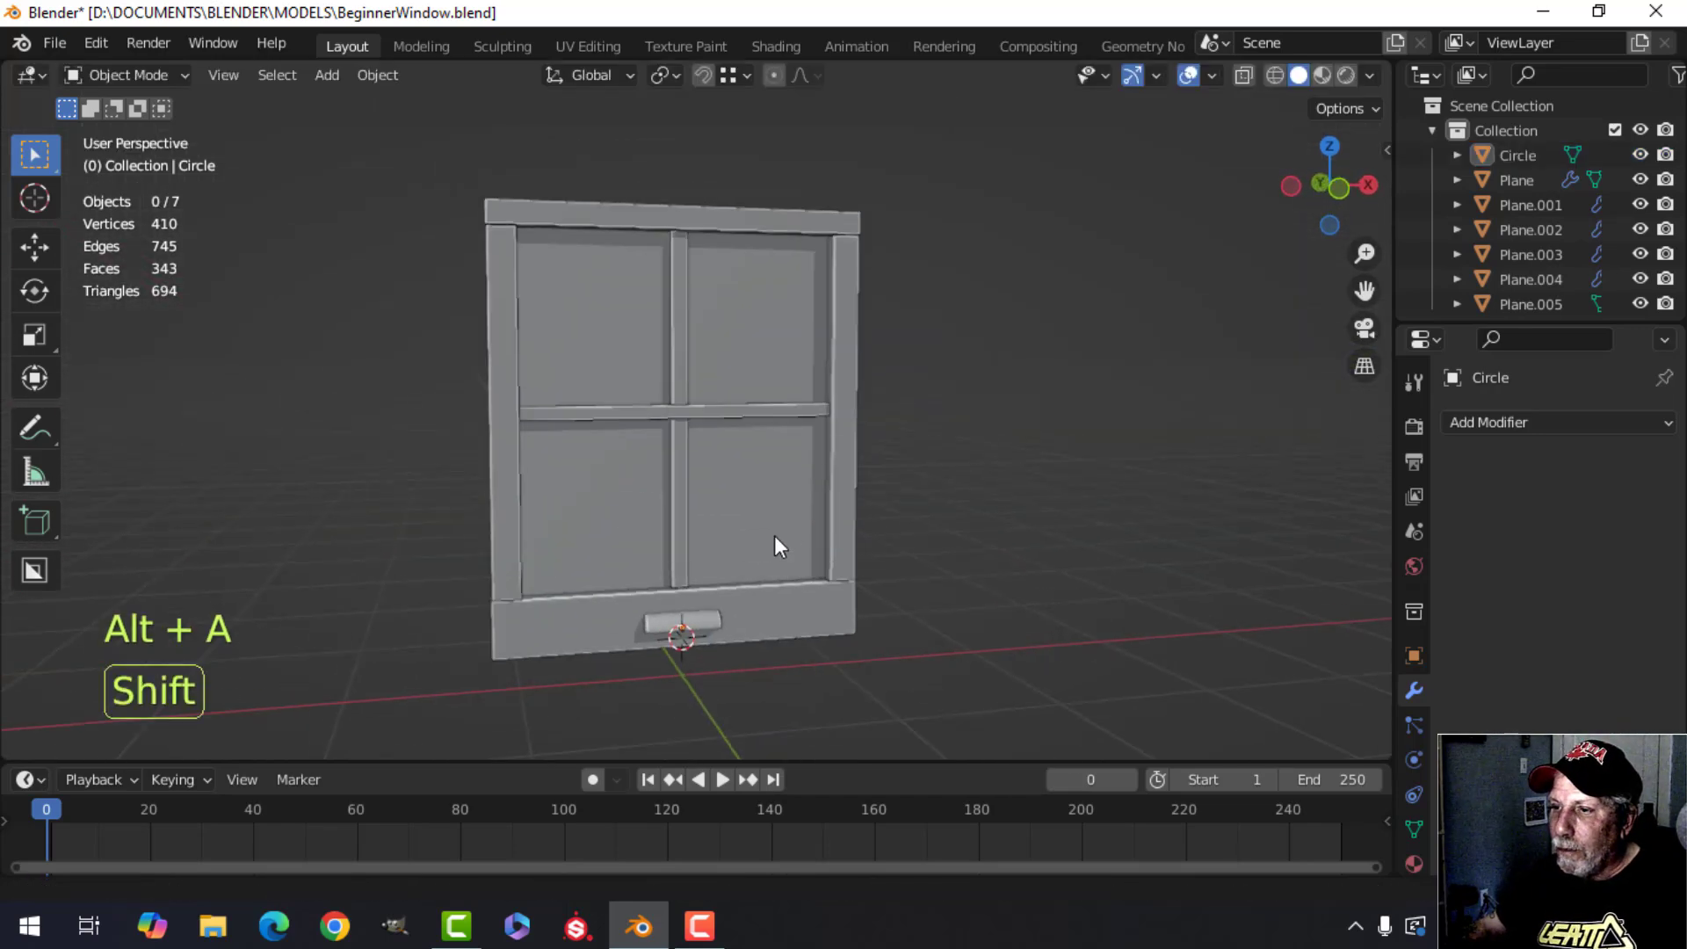
pyautogui.scroll(3, 703, 523)
pyautogui.scroll(1, 685, 527)
# Select the vertical mullion and, in edit mode, scale all its geometry along X to about 0.82.
pyautogui.click(610, 325)
pyautogui.press('Tab')
pyautogui.press('a')
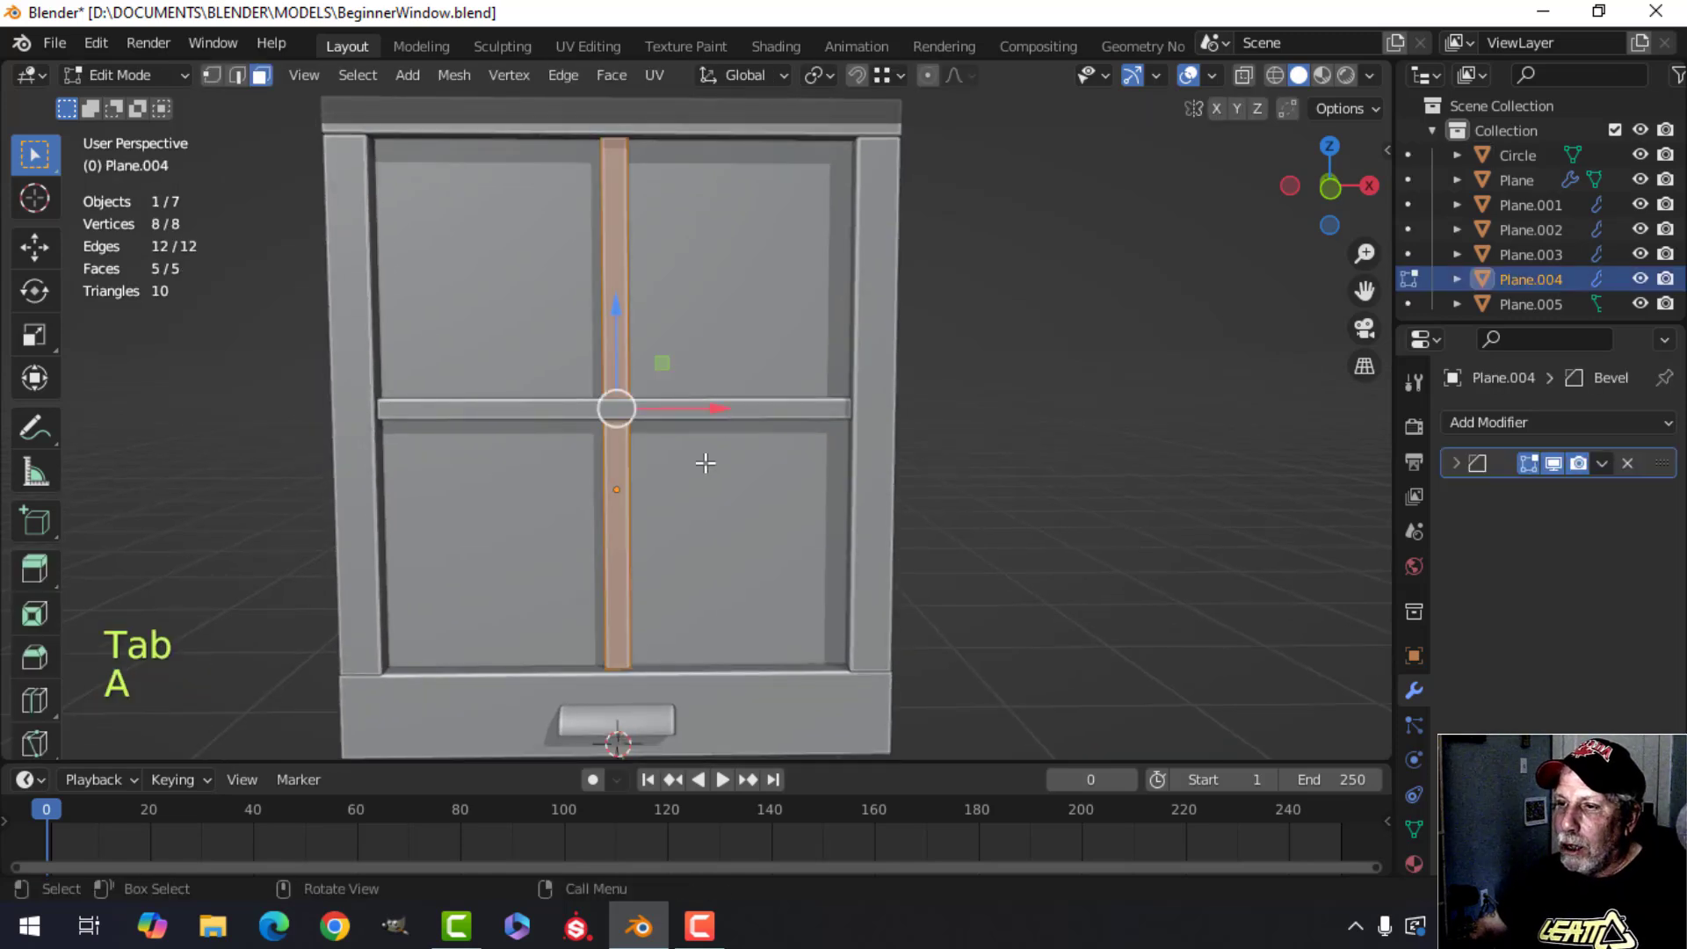
pyautogui.keyDown('shift'); pyautogui.moveTo(704, 463); pyautogui.dragTo(841, 486, button='middle'); pyautogui.keyUp('shift')
pyautogui.press('s')
pyautogui.press('x')
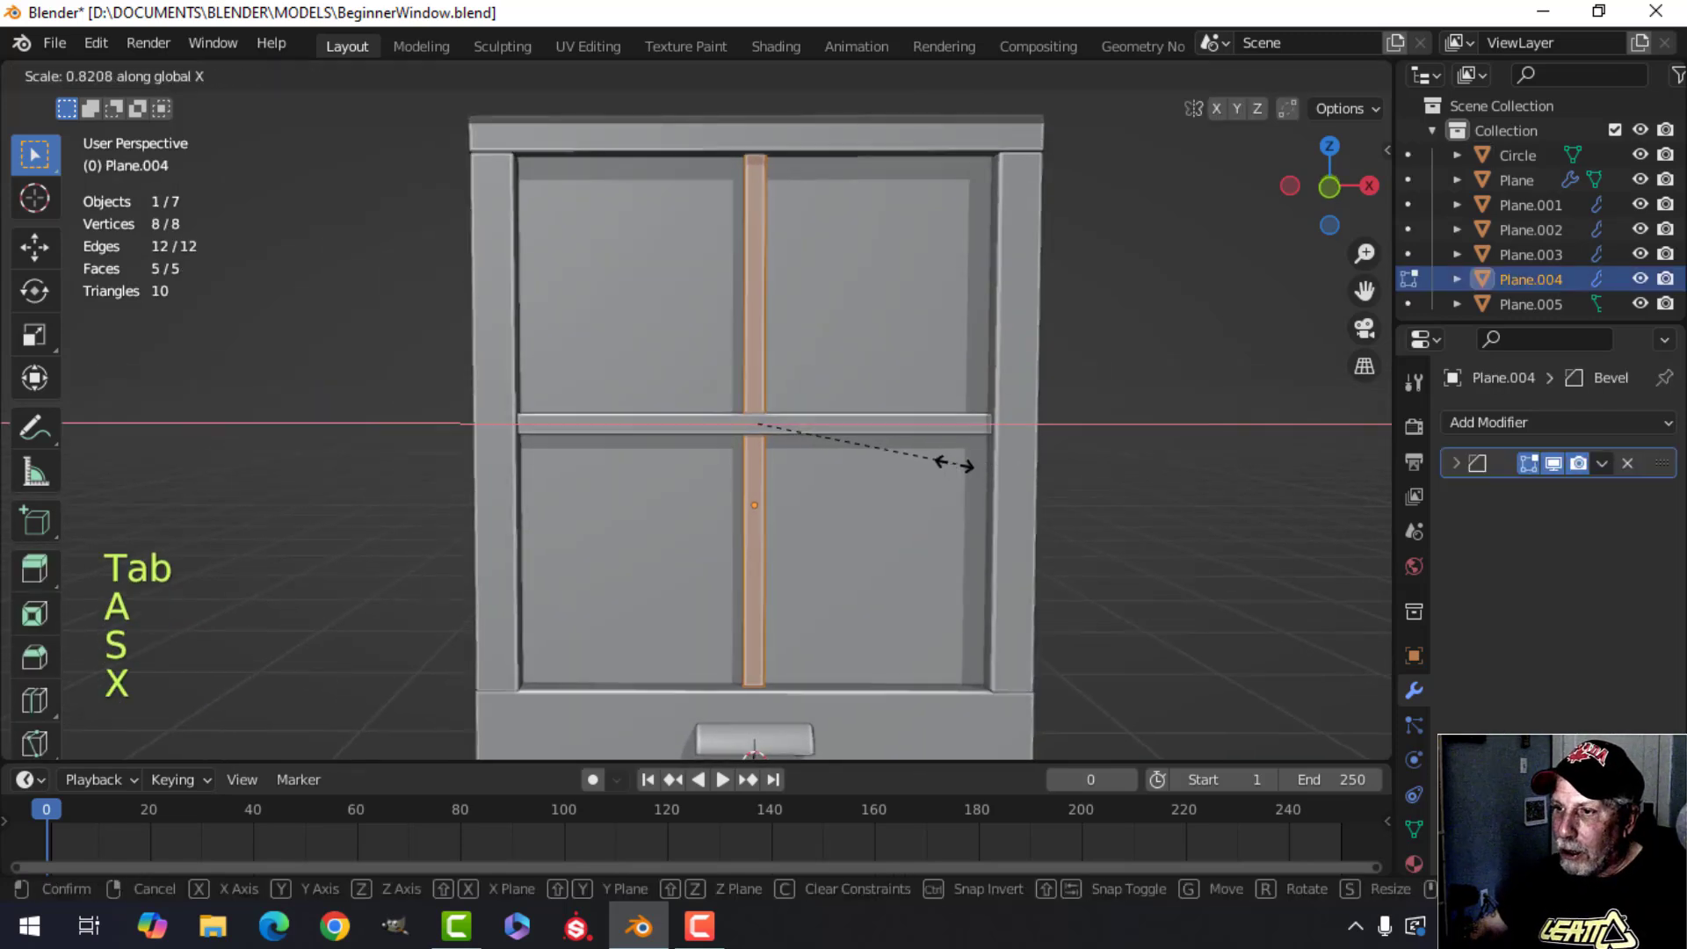
pyautogui.click(936, 462)
pyautogui.press('Tab')
# Orbit and zoom around the window frame to inspect the adjusted proportions.
pyautogui.scroll(4, 882, 478)
pyautogui.hotkey('alt', 'a')
pyautogui.scroll(-6, 884, 476)
pyautogui.keyDown('shift'); pyautogui.moveTo(829, 494); pyautogui.dragTo(855, 518, button='middle'); pyautogui.keyUp('shift')
pyautogui.moveTo(854, 518); pyautogui.dragTo(899, 466, button='middle')
pyautogui.scroll(3, 794, 482)
pyautogui.scroll(-5, 861, 492)
pyautogui.moveTo(898, 466)
pyautogui.mouseDown(button='middle')
pyautogui.moveTo(877, 489)
pyautogui.moveTo(900, 399)
pyautogui.moveTo(829, 418)
pyautogui.moveTo(829, 355)
pyautogui.moveTo(947, 404)
pyautogui.moveTo(956, 431)
pyautogui.moveTo(957, 395)
pyautogui.moveTo(909, 435)
pyautogui.mouseUp(button='middle')
pyautogui.scroll(3, 877, 499)
pyautogui.scroll(2, 952, 435)
pyautogui.scroll(-2, 907, 429)
pyautogui.keyDown('shift'); pyautogui.moveTo(898, 347); pyautogui.dragTo(909, 411, button='middle'); pyautogui.keyUp('shift')
pyautogui.moveTo(909, 412); pyautogui.dragTo(917, 449, button='middle')
pyautogui.moveTo(917, 448); pyautogui.dragTo(927, 439, button='middle')
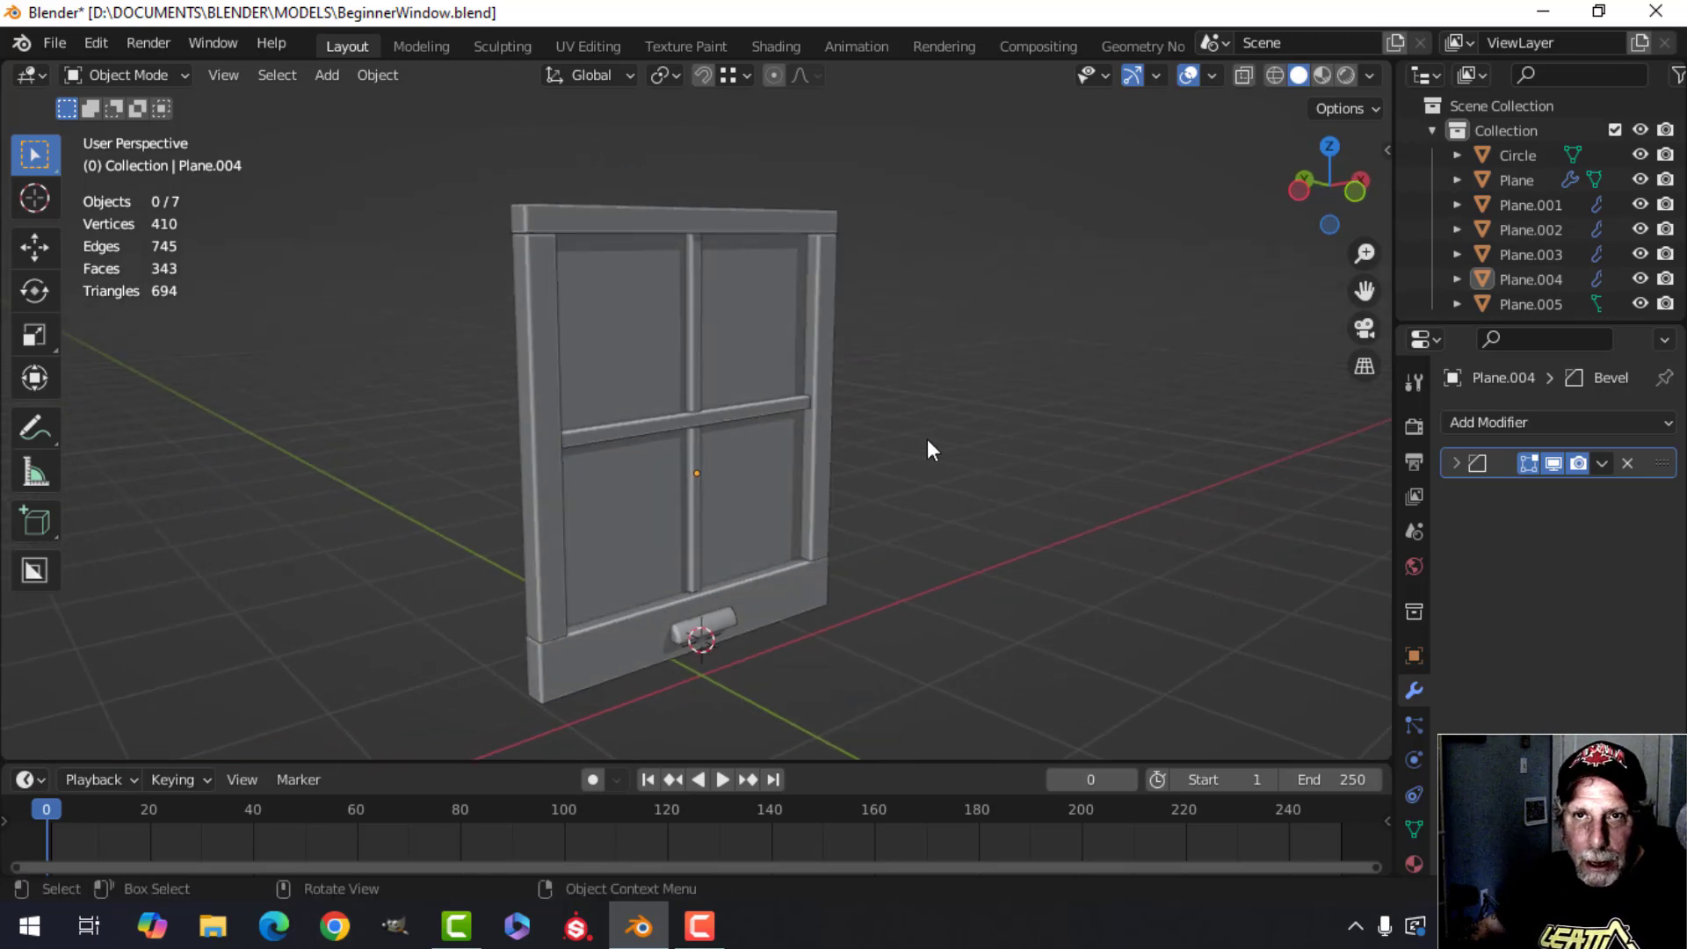